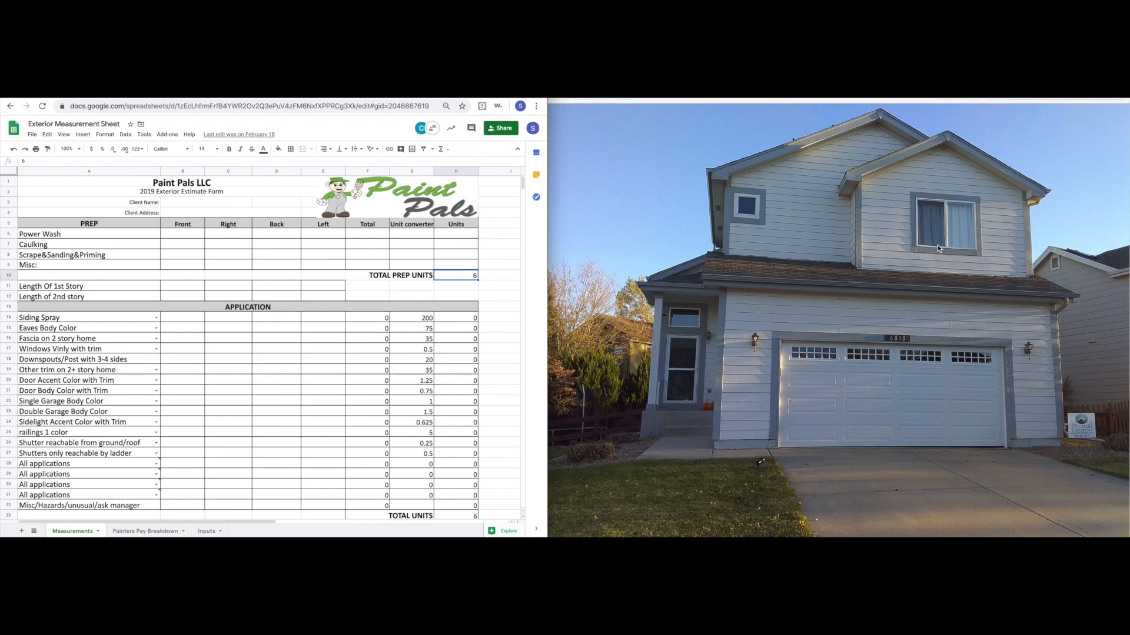
Look over the measurement rows and check the Siding Spray square-feet-per-unit rate on the Inputs sheet.
{"action": "left_click_drag", "start_coordinate": [59, 235], "coordinate": [449, 413]}
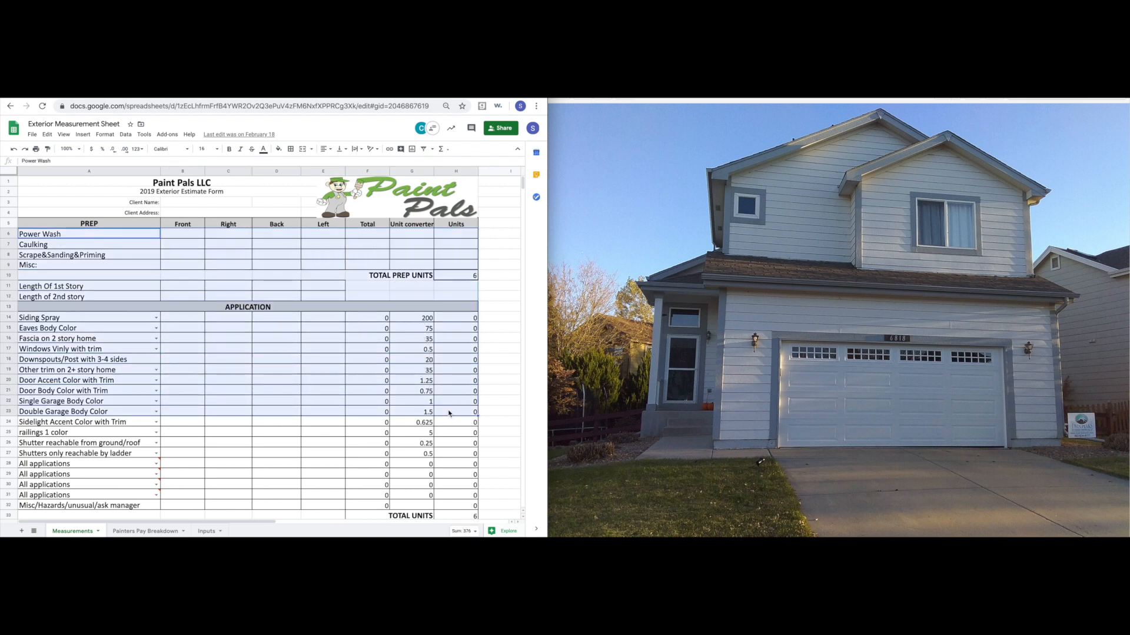
{"action": "left_click", "coordinate": [187, 319]}
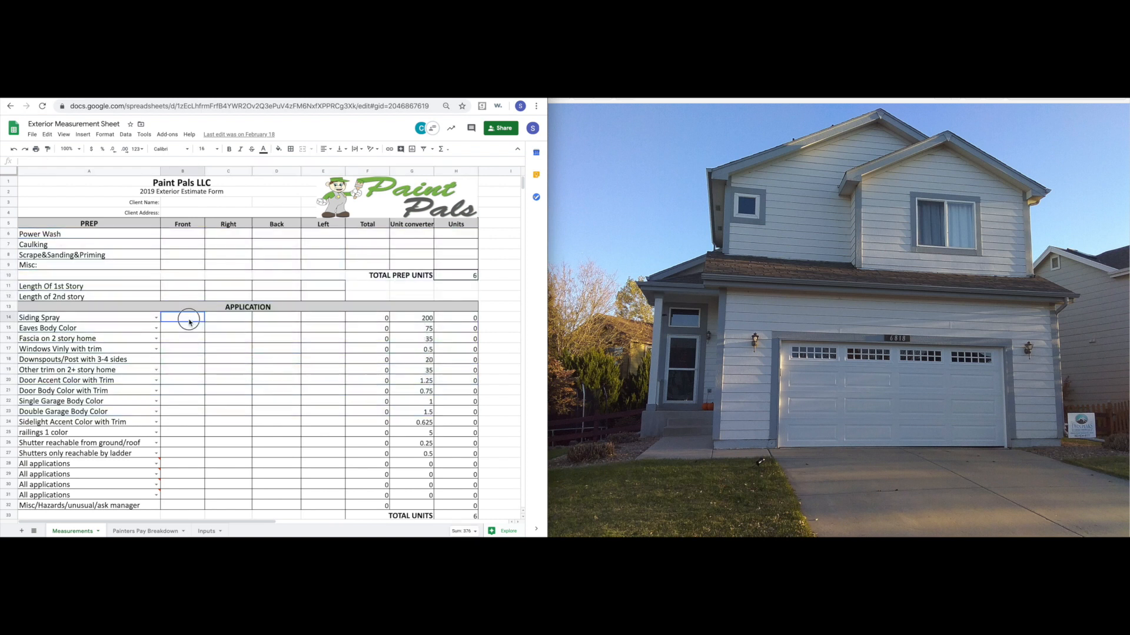
{"action": "left_click", "coordinate": [205, 531]}
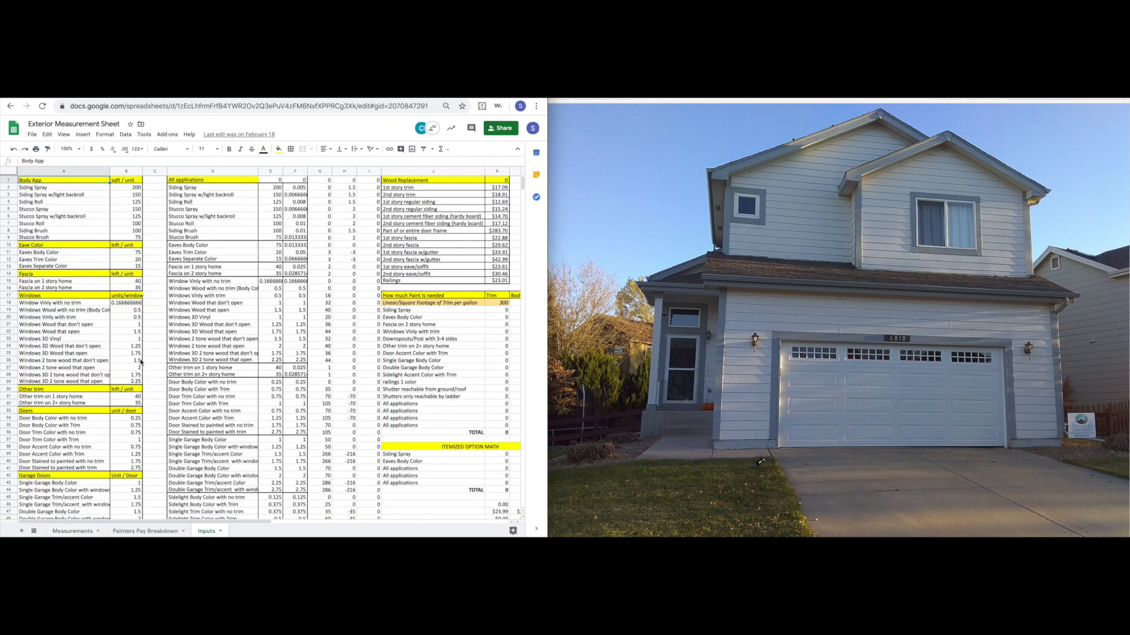
{"action": "left_click", "coordinate": [29, 188]}
{"action": "left_click", "coordinate": [139, 189]}
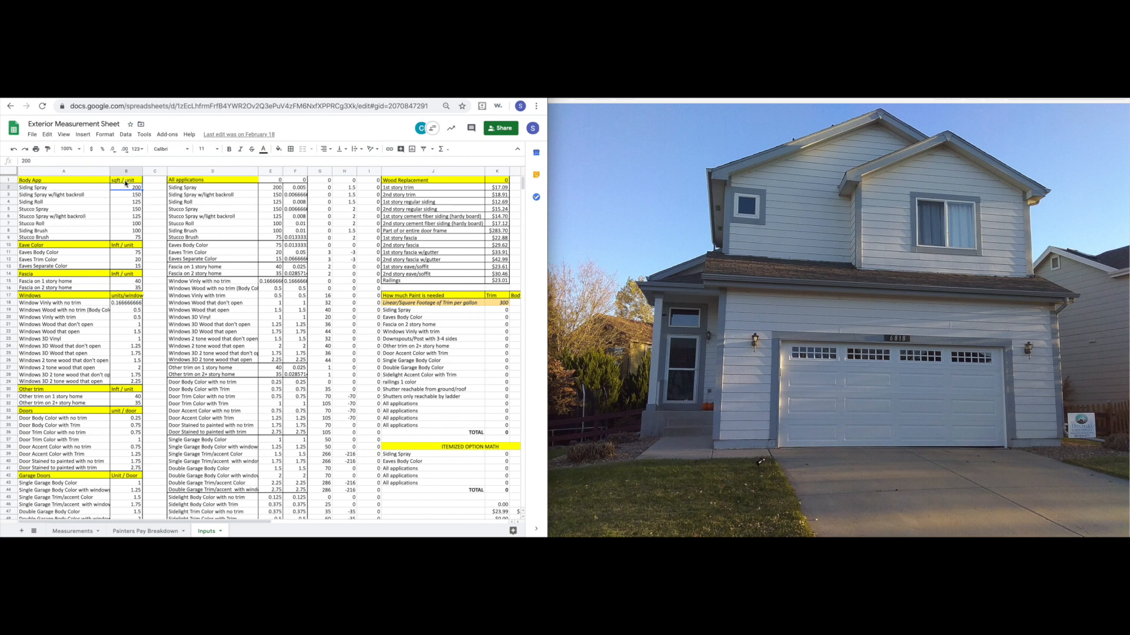
Review the Siding Spray units formula on the Measurements sheet, along with the unit totals and costs below the application rows.
{"action": "left_click", "coordinate": [72, 531]}
{"action": "left_click", "coordinate": [458, 317]}
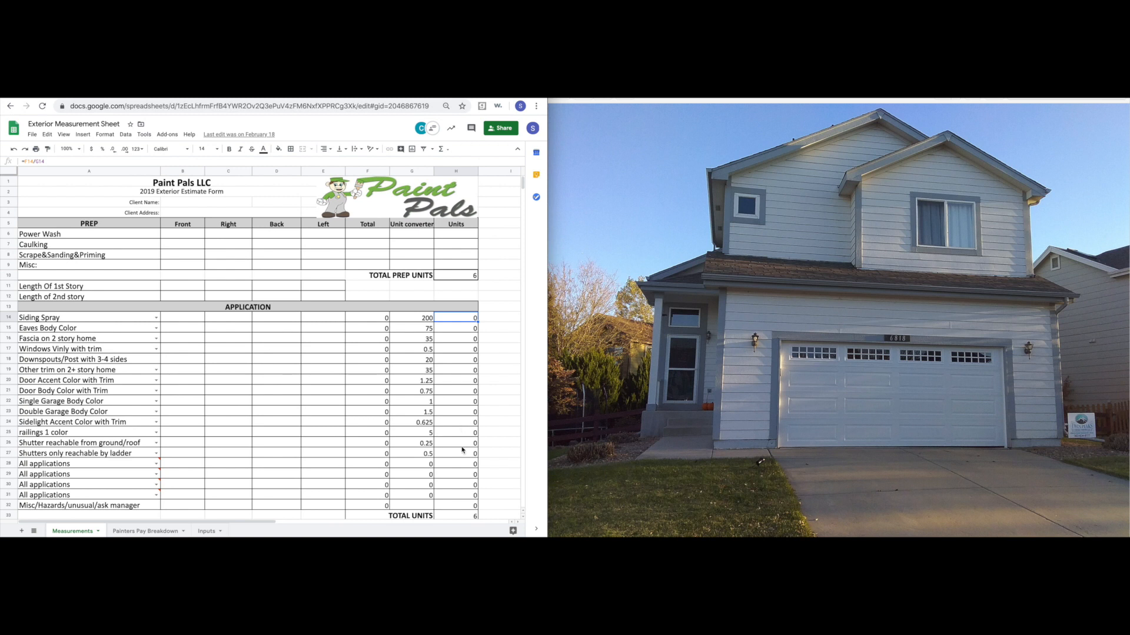
{"action": "scroll", "coordinate": [469, 484], "scroll_direction": "down", "scroll_amount": 2}
{"action": "scroll", "coordinate": [446, 485], "scroll_direction": "down", "scroll_amount": 2}
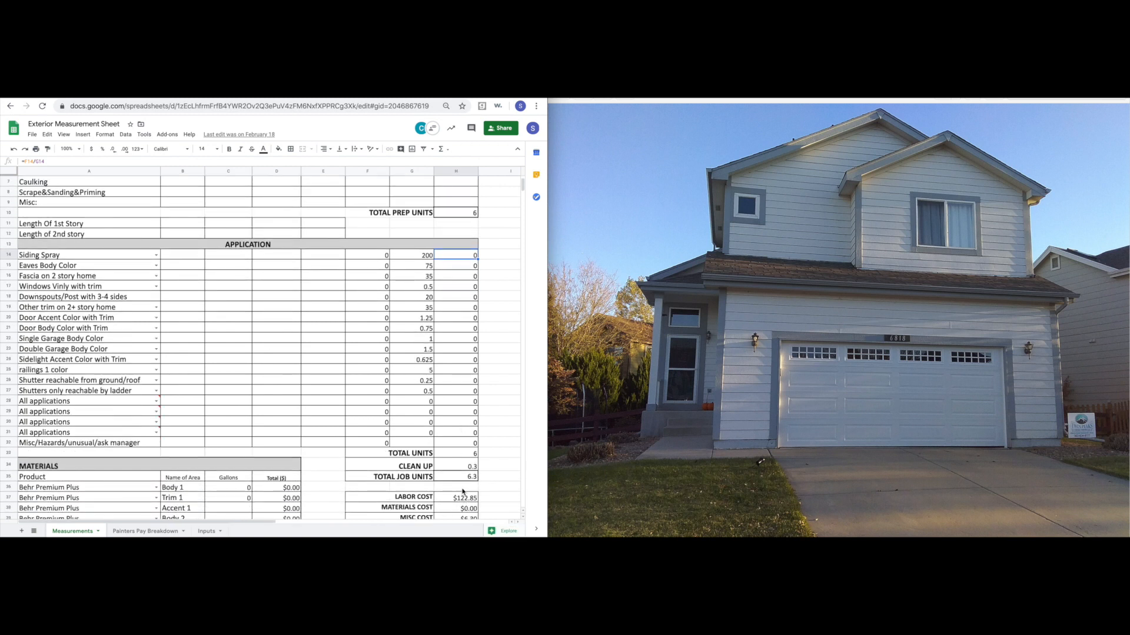
{"action": "scroll", "coordinate": [463, 491], "scroll_direction": "up", "scroll_amount": 3}
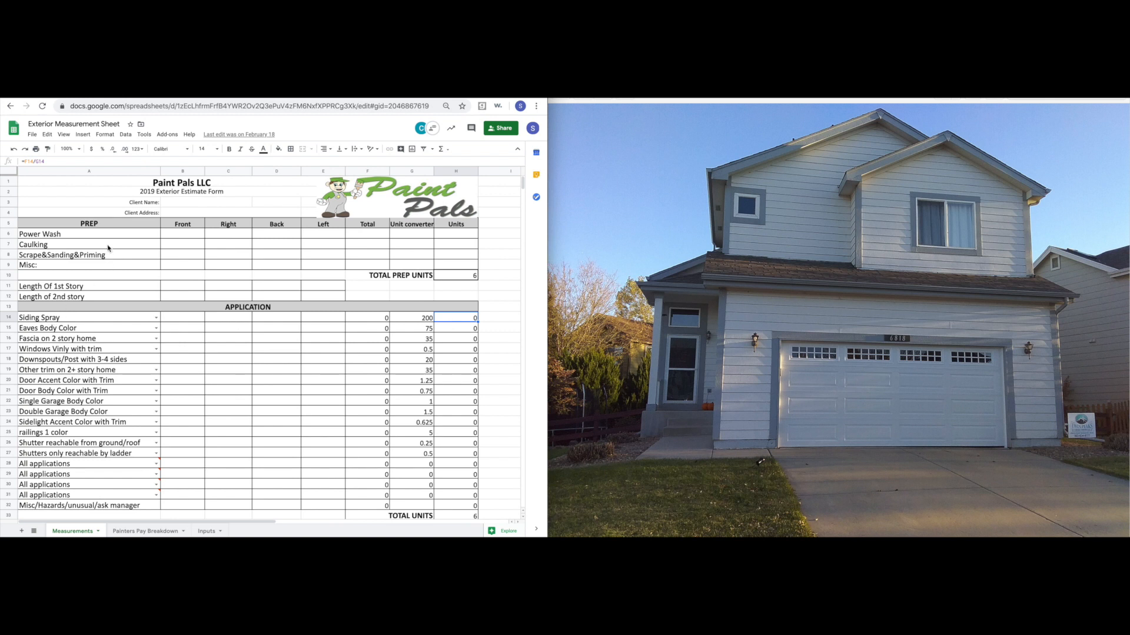
Review the PREP block, the Siding Spray row and the first- and second-story length rows.
{"action": "left_click_drag", "start_coordinate": [117, 224], "coordinate": [453, 277]}
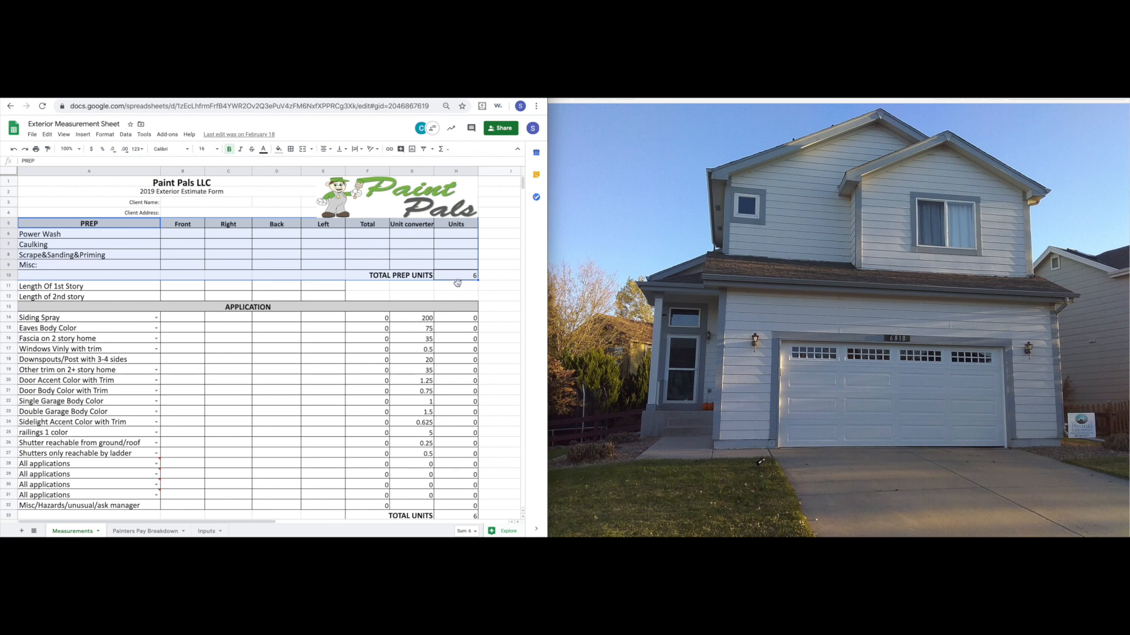
{"action": "left_click", "coordinate": [97, 320]}
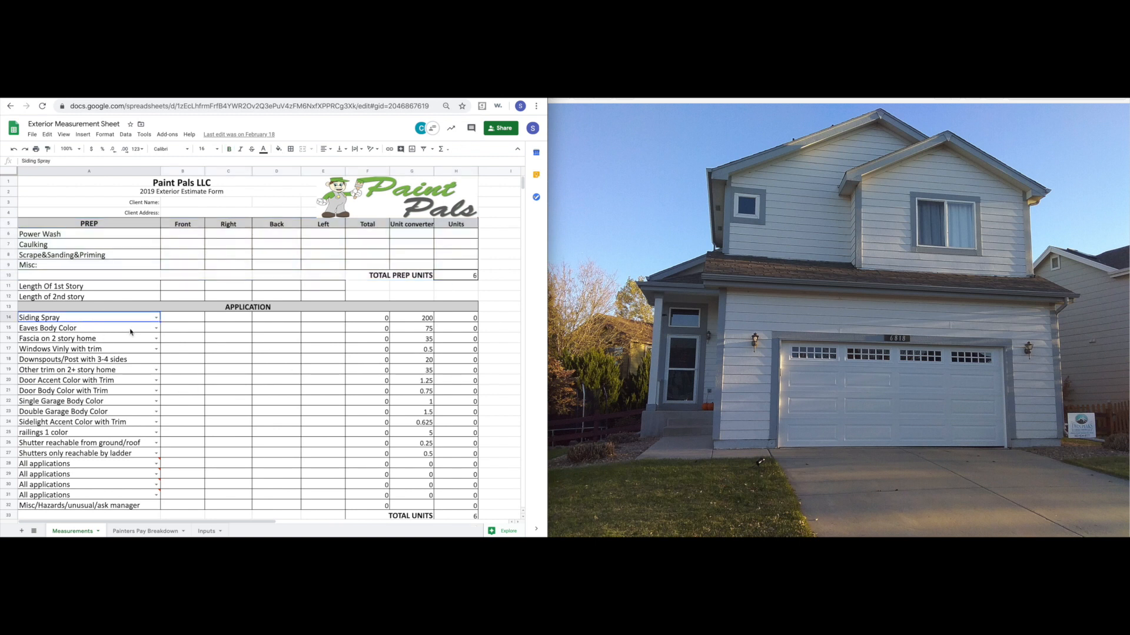
{"action": "left_click", "coordinate": [109, 287]}
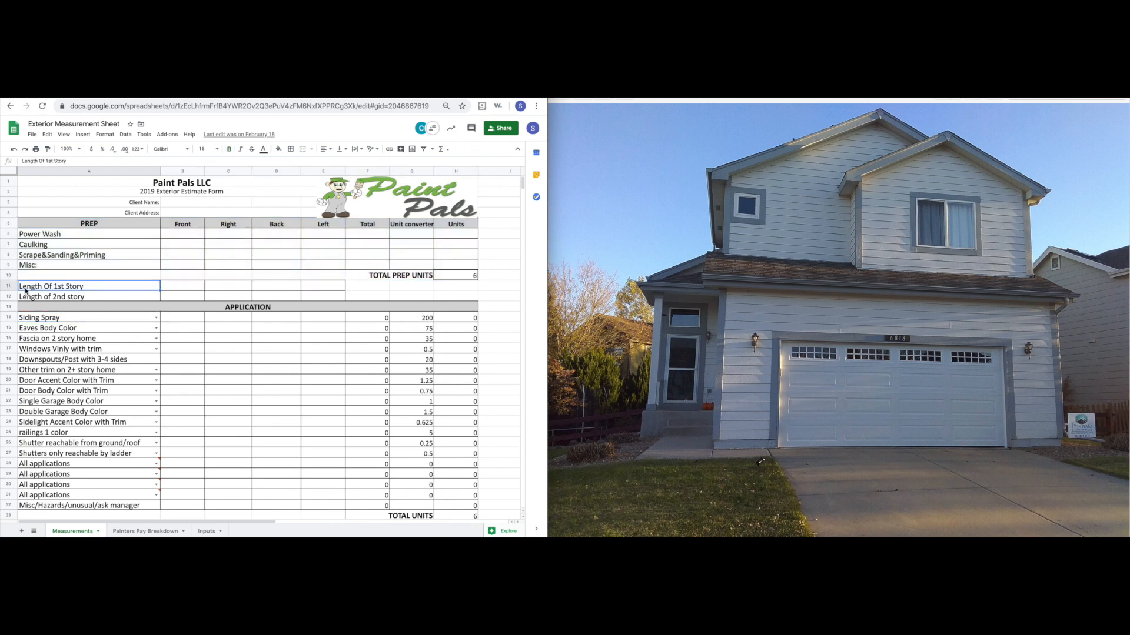
{"action": "left_click", "coordinate": [67, 297]}
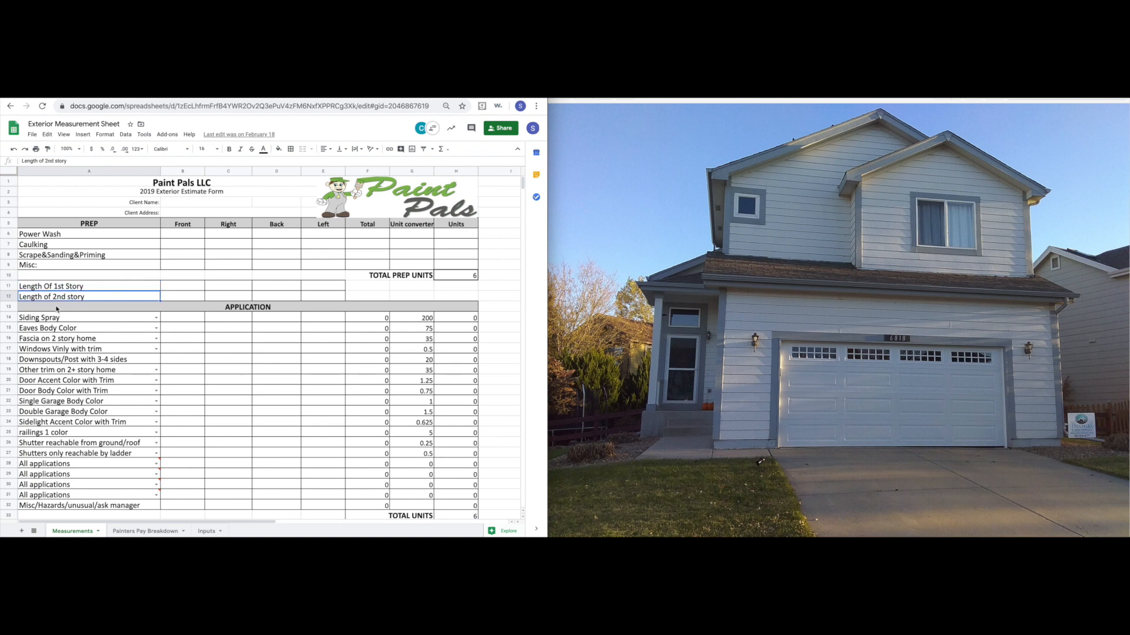
{"action": "left_click", "coordinate": [68, 288]}
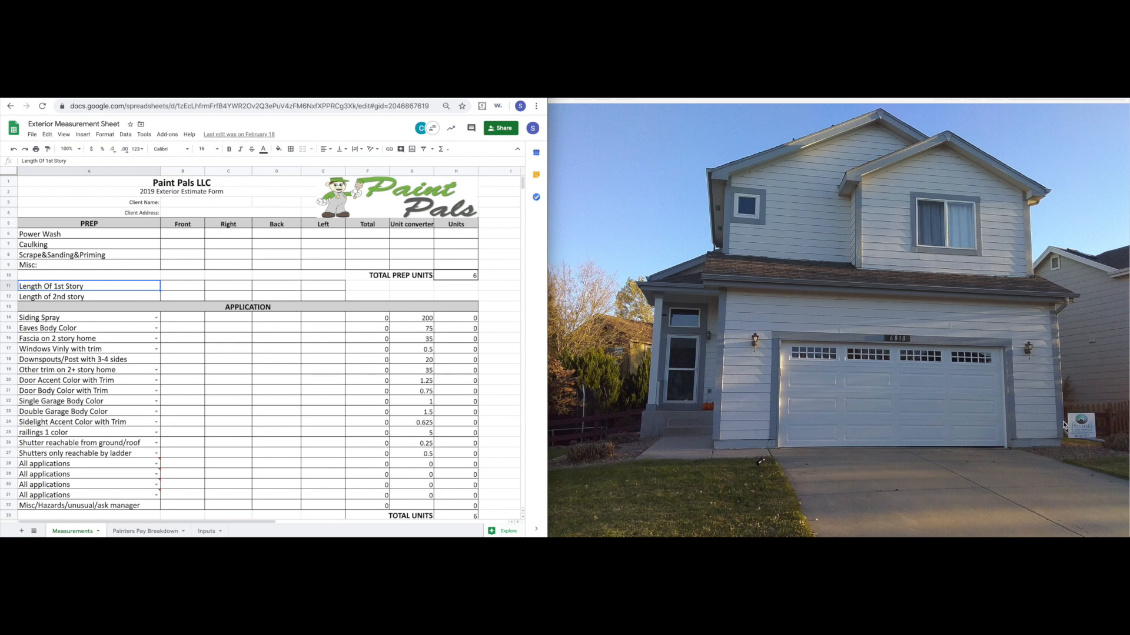
Mark the first-story width along the house's base and the second-story width along the lower roofline in the photo.
{"action": "left_click", "coordinate": [640, 437]}
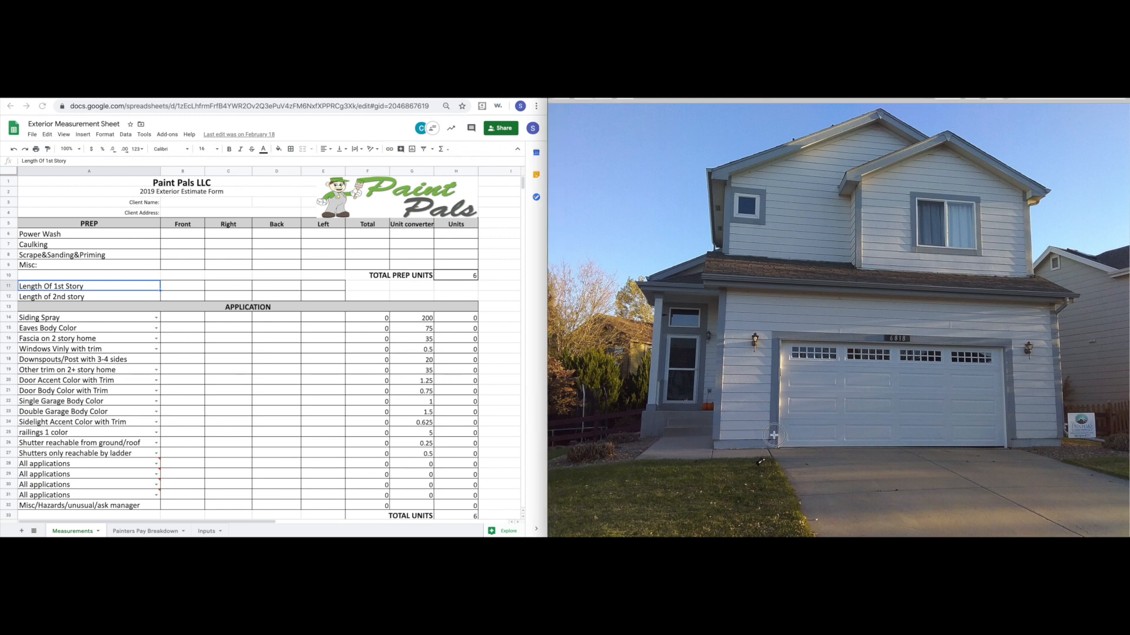
{"action": "left_click_drag", "start_coordinate": [1058, 435], "coordinate": [639, 433]}
{"action": "left_click", "coordinate": [737, 268]}
{"action": "left_click_drag", "start_coordinate": [723, 252], "coordinate": [1033, 271]}
{"action": "left_click_drag", "start_coordinate": [724, 272], "coordinate": [642, 275]}
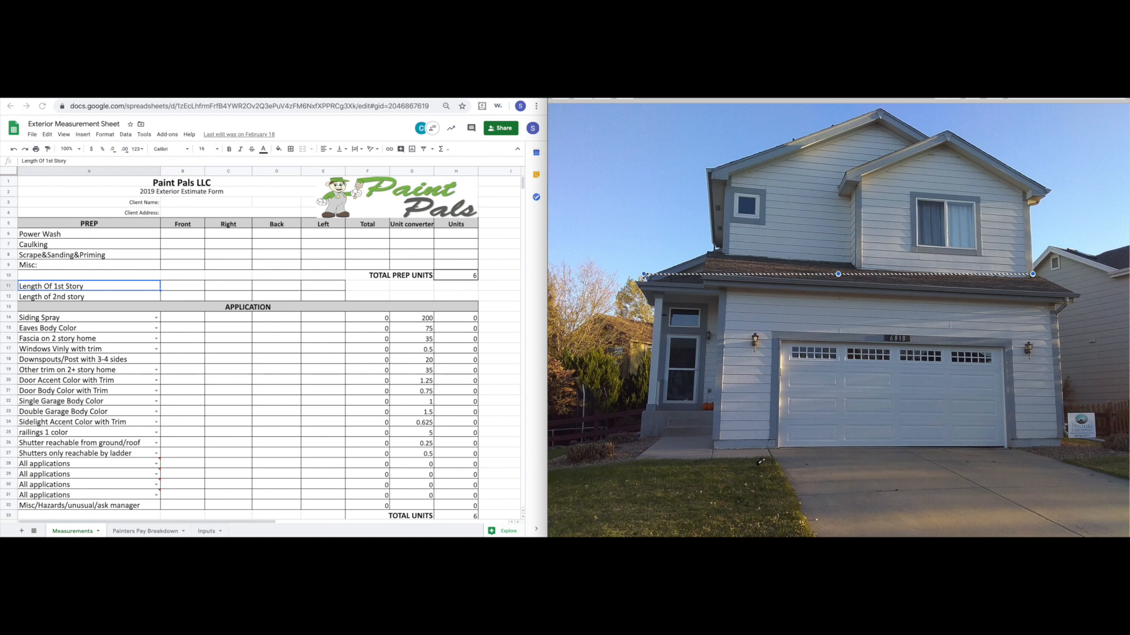
Mark the full front width of the first story at ground level in the house photo, from the entry to the far corner.
{"action": "left_click", "coordinate": [1000, 310]}
{"action": "left_click_drag", "start_coordinate": [638, 437], "coordinate": [1063, 440]}
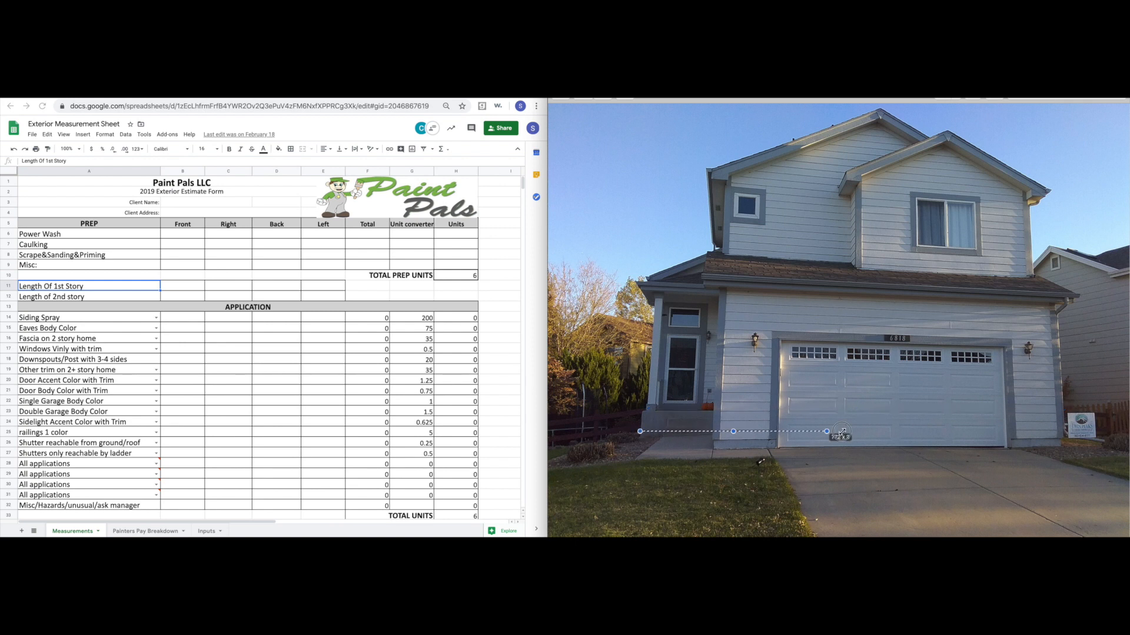
{"action": "left_click_drag", "start_coordinate": [1064, 418], "coordinate": [1061, 423]}
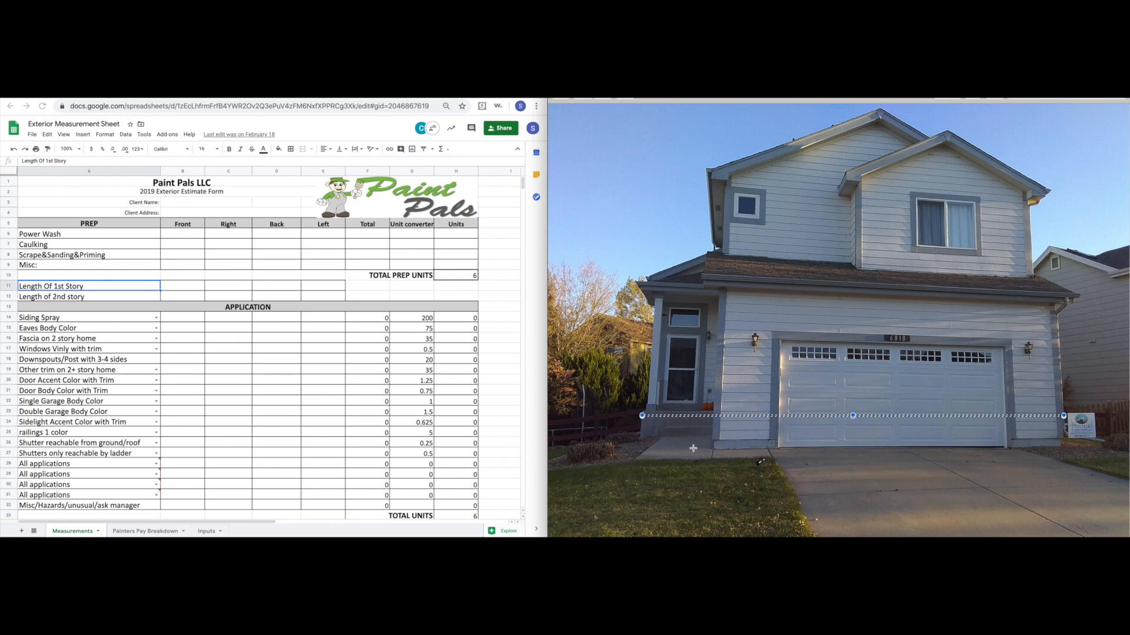
{"action": "left_click_drag", "start_coordinate": [630, 469], "coordinate": [1048, 468]}
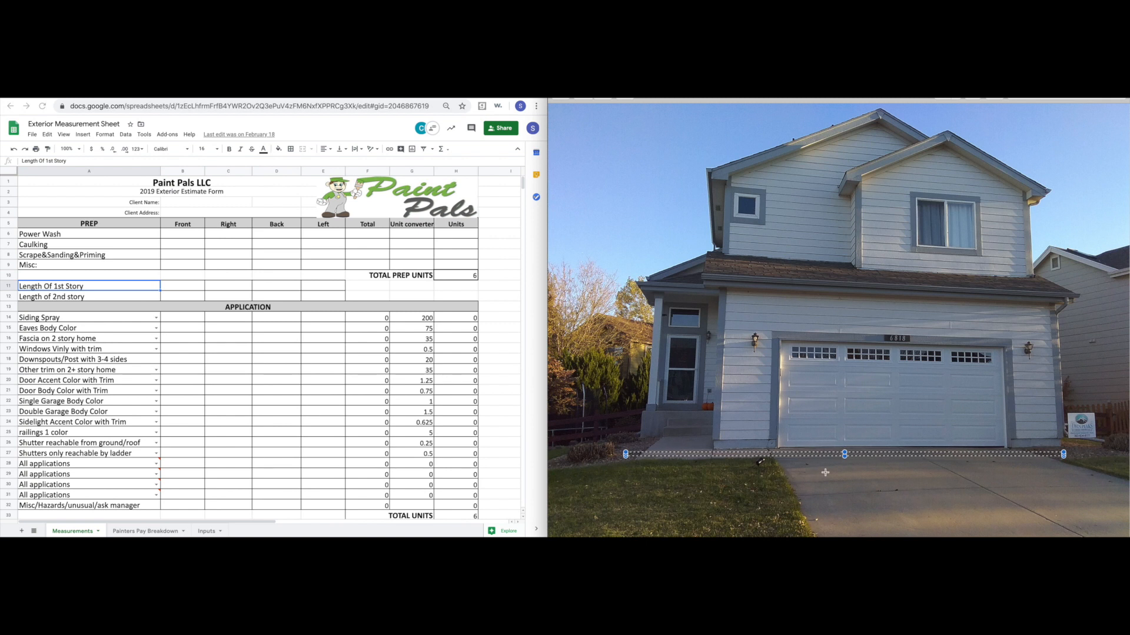
{"action": "left_click_drag", "start_coordinate": [631, 473], "coordinate": [726, 476]}
{"action": "left_click_drag", "start_coordinate": [639, 441], "coordinate": [1054, 447]}
{"action": "left_click_drag", "start_coordinate": [1084, 433], "coordinate": [1073, 449]}
Bring up the "Drop down basement.jpg" photo and move its window into view to examine the sloping side wall.
{"action": "key", "text": "super+grave"}
{"action": "key", "text": "super+grave"}
{"action": "key", "text": "super+grave"}
{"action": "key", "text": "super+grave"}
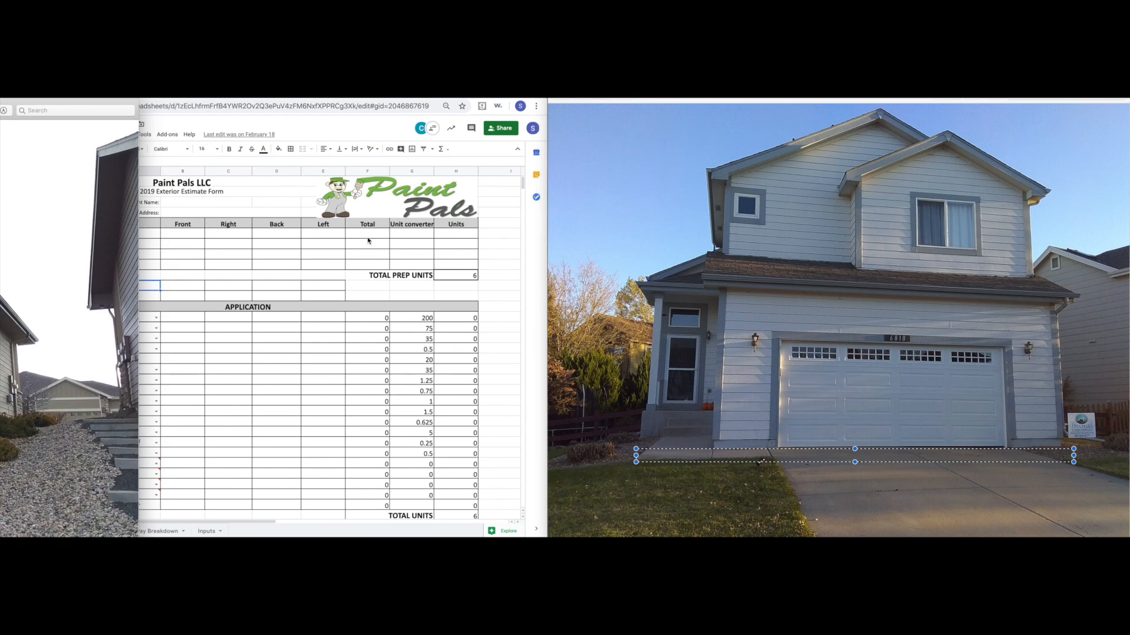
{"action": "left_click_drag", "start_coordinate": [0, 110], "coordinate": [489, 126]}
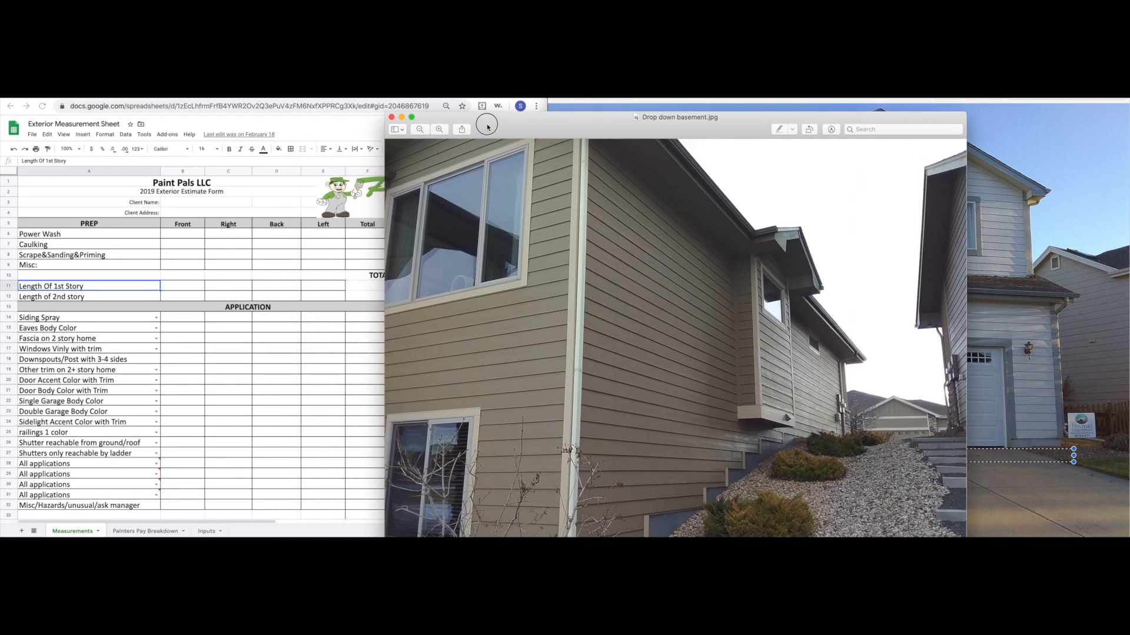
{"action": "left_click_drag", "start_coordinate": [770, 110], "coordinate": [772, 80]}
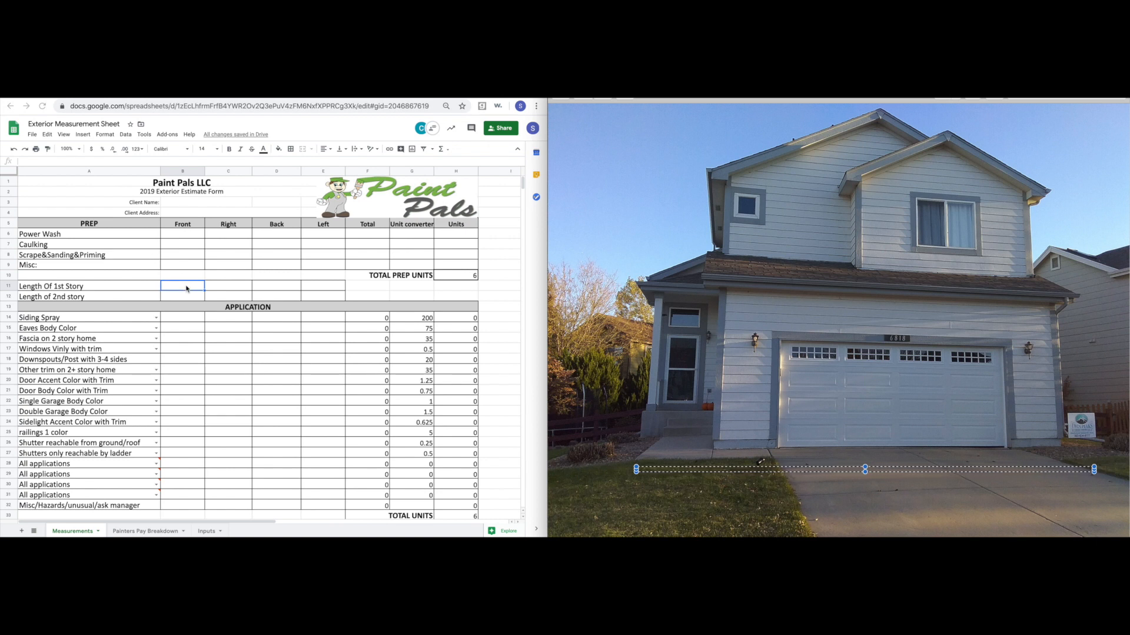
Enter front lengths of 35 for the first story and 30 for the second story, shortening the photo marking to the second story's width.
{"action": "type", "text": "35"}
{"action": "key", "text": "Return"}
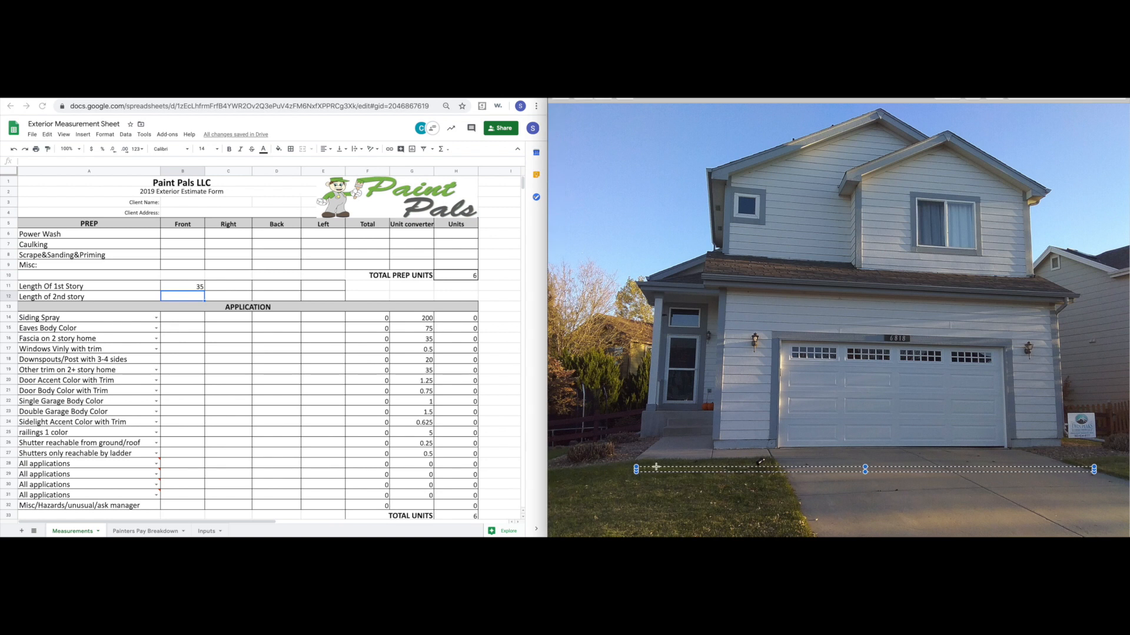
{"action": "left_click_drag", "start_coordinate": [636, 469], "coordinate": [713, 471]}
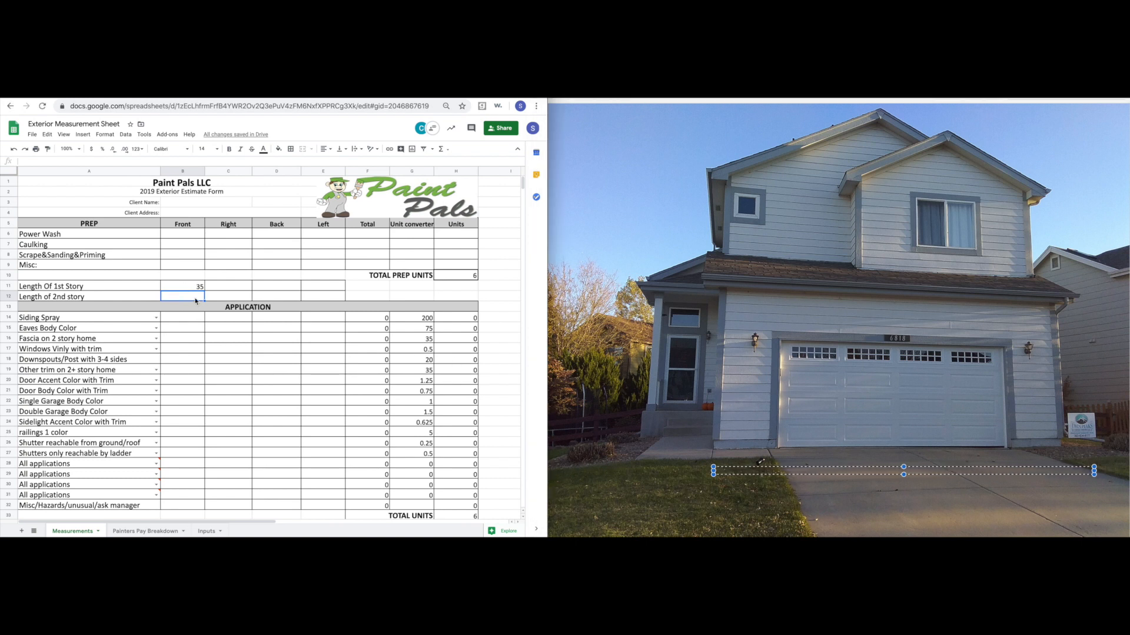
{"action": "type", "text": "30"}
{"action": "key", "text": "Return"}
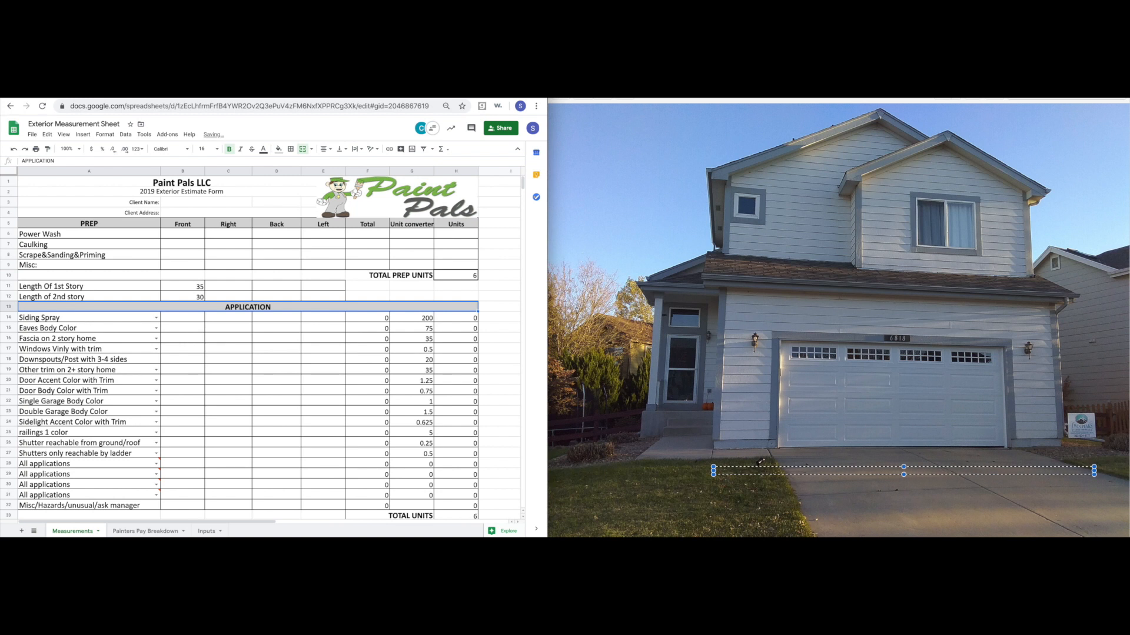
Clear the photo marking and mark the width of the garage section along its base.
{"action": "left_click", "coordinate": [944, 418]}
{"action": "left_click", "coordinate": [937, 418]}
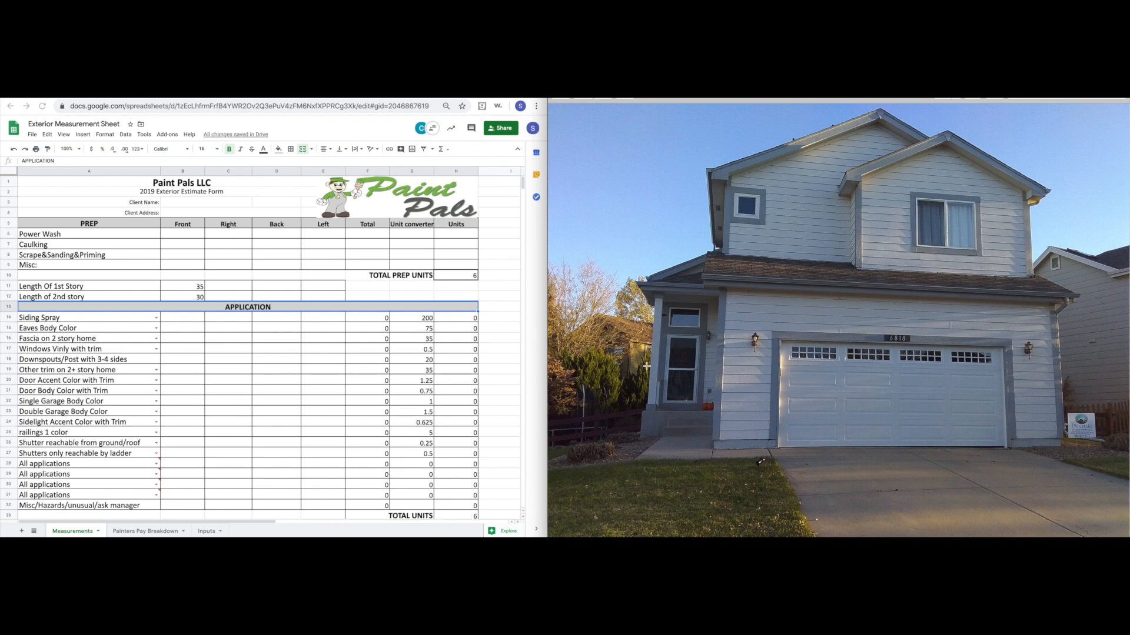
{"action": "left_click_drag", "start_coordinate": [1071, 448], "coordinate": [715, 450]}
{"action": "left_click", "coordinate": [228, 286]}
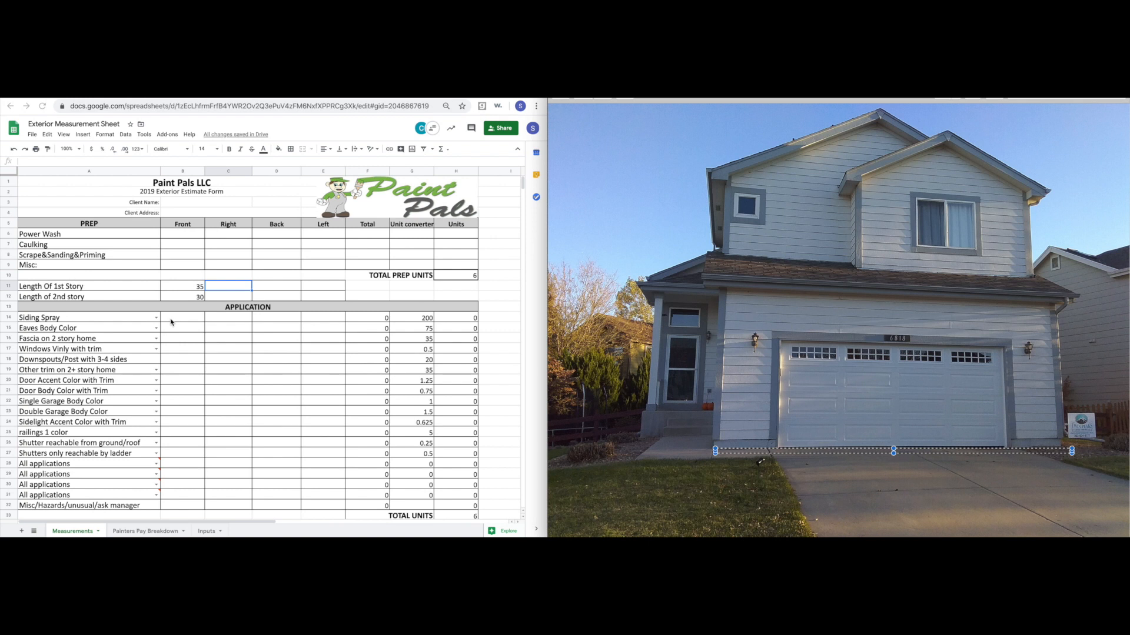
Mark the wall heights of the first story and of the second-story sections in the house photo.
{"action": "left_click_drag", "start_coordinate": [719, 285], "coordinate": [717, 452]}
{"action": "left_click_drag", "start_coordinate": [730, 286], "coordinate": [744, 286]}
{"action": "left_click_drag", "start_coordinate": [855, 183], "coordinate": [853, 271]}
{"action": "left_click_drag", "start_coordinate": [836, 134], "coordinate": [822, 264]}
{"action": "left_click_drag", "start_coordinate": [1046, 303], "coordinate": [1038, 435]}
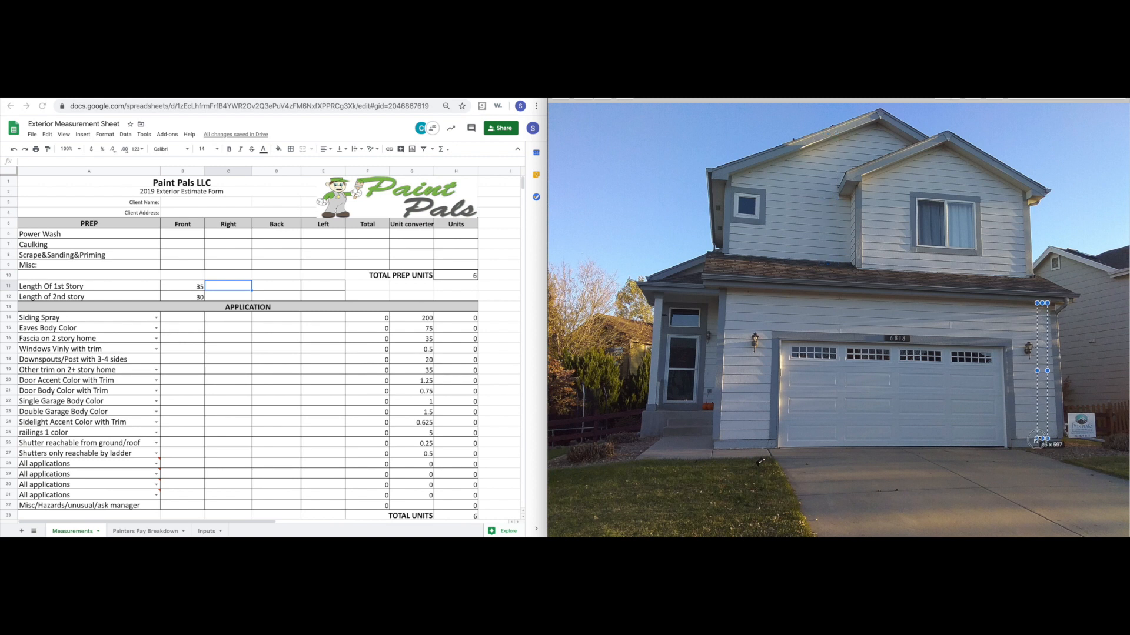
{"action": "left_click_drag", "start_coordinate": [859, 187], "coordinate": [858, 255]}
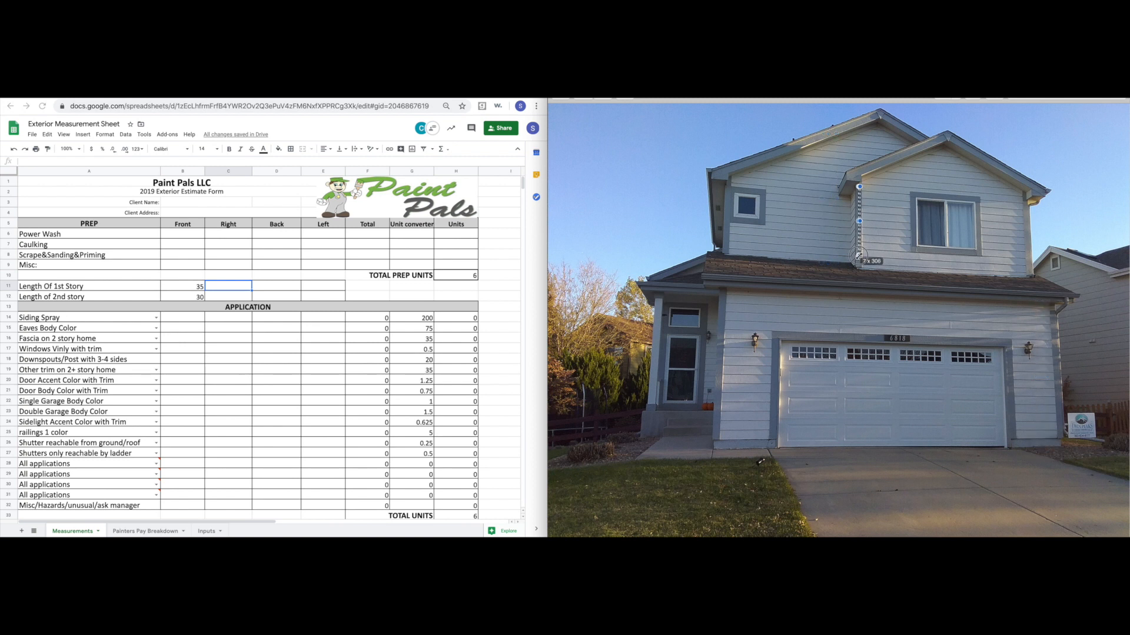
{"action": "left_click_drag", "start_coordinate": [804, 149], "coordinate": [811, 258]}
Enter 650 as the front measurement for Siding Spray.
{"action": "left_click", "coordinate": [196, 284]}
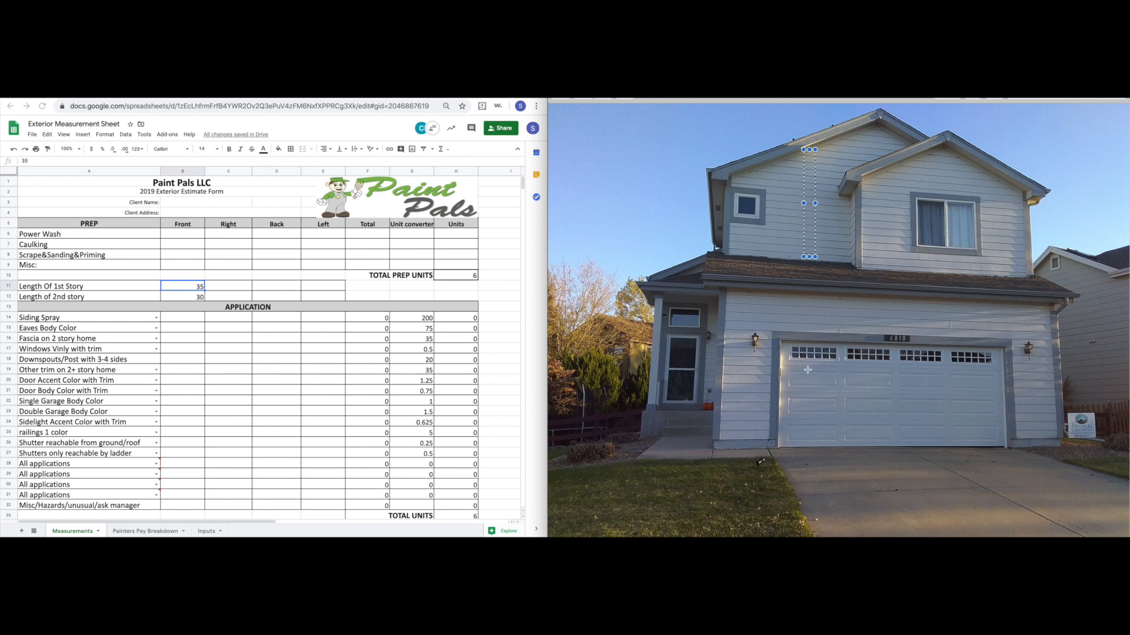
{"action": "left_click", "coordinate": [186, 318]}
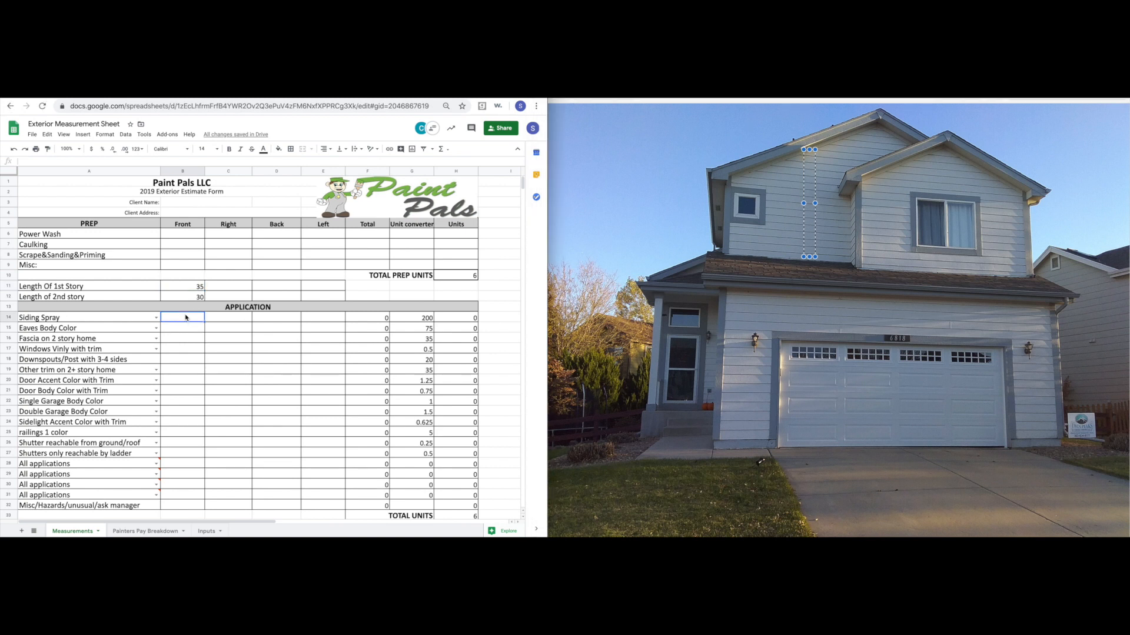
{"action": "type", "text": "350"}
{"action": "key", "text": "Return"}
{"action": "left_click", "coordinate": [175, 318]}
{"action": "type", "text": "650"}
{"action": "key", "text": "Return"}
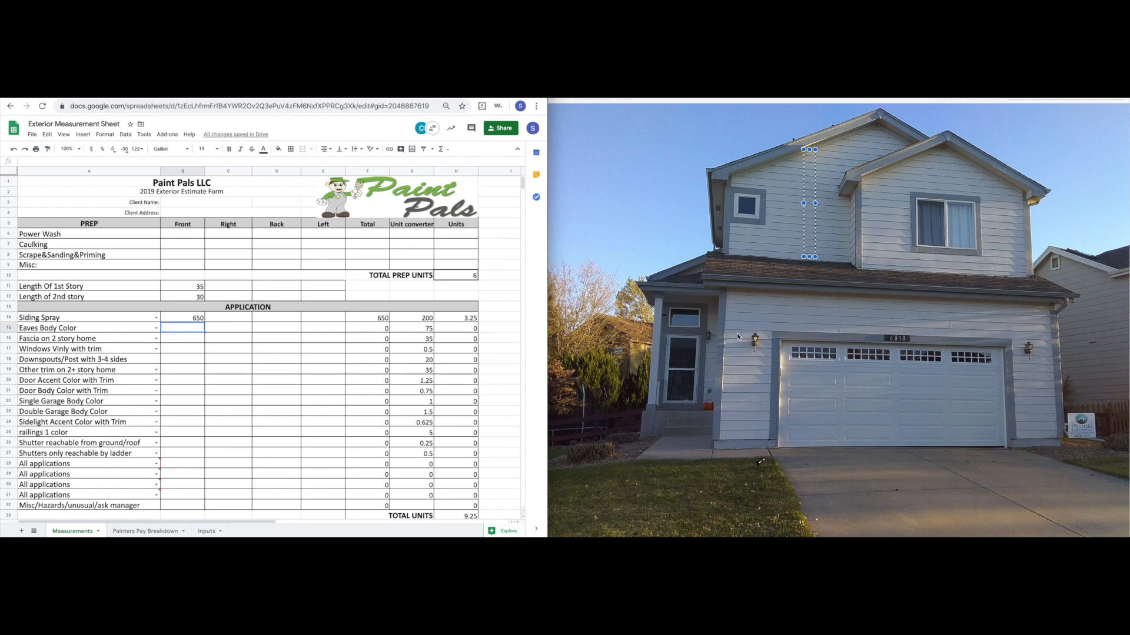
Point out the garage door, mark the upper window and mark both gable peaks in the house photo.
{"action": "left_click", "coordinate": [829, 389]}
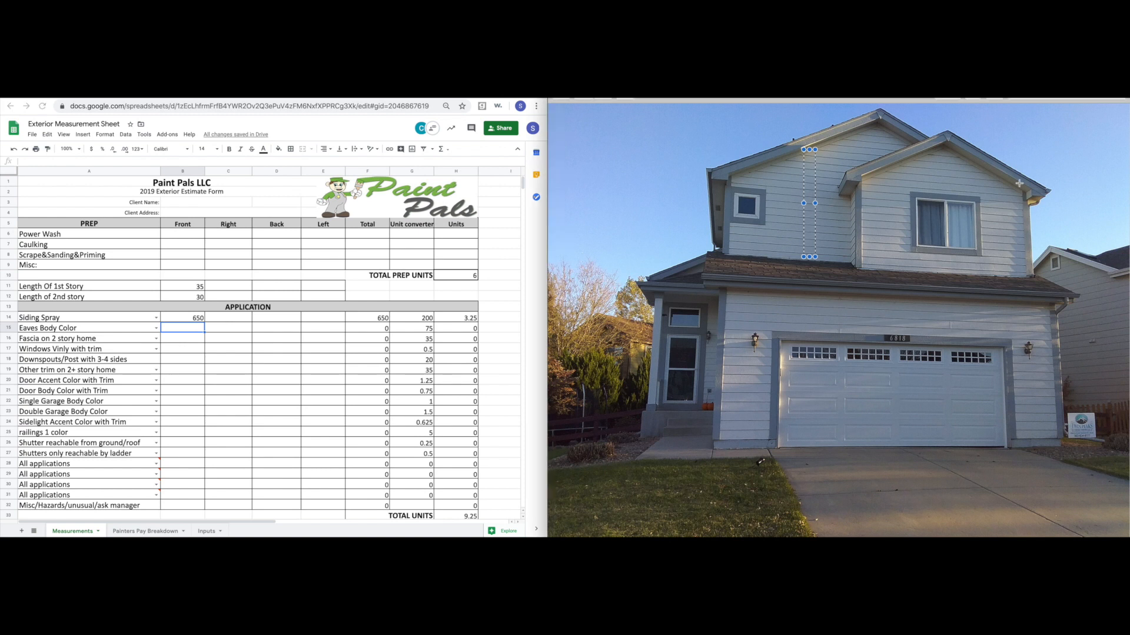
{"action": "left_click_drag", "start_coordinate": [964, 217], "coordinate": [916, 227]}
{"action": "mouse_move", "coordinate": [835, 143]}
{"action": "left_mouse_down"}
{"action": "mouse_move", "coordinate": [897, 163]}
{"action": "mouse_move", "coordinate": [890, 125]}
{"action": "left_mouse_up"}
{"action": "left_click_drag", "start_coordinate": [914, 170], "coordinate": [963, 149]}
Change the siding application type from Siding Spray to Siding Roll and check its front measurement.
{"action": "left_click", "coordinate": [184, 319]}
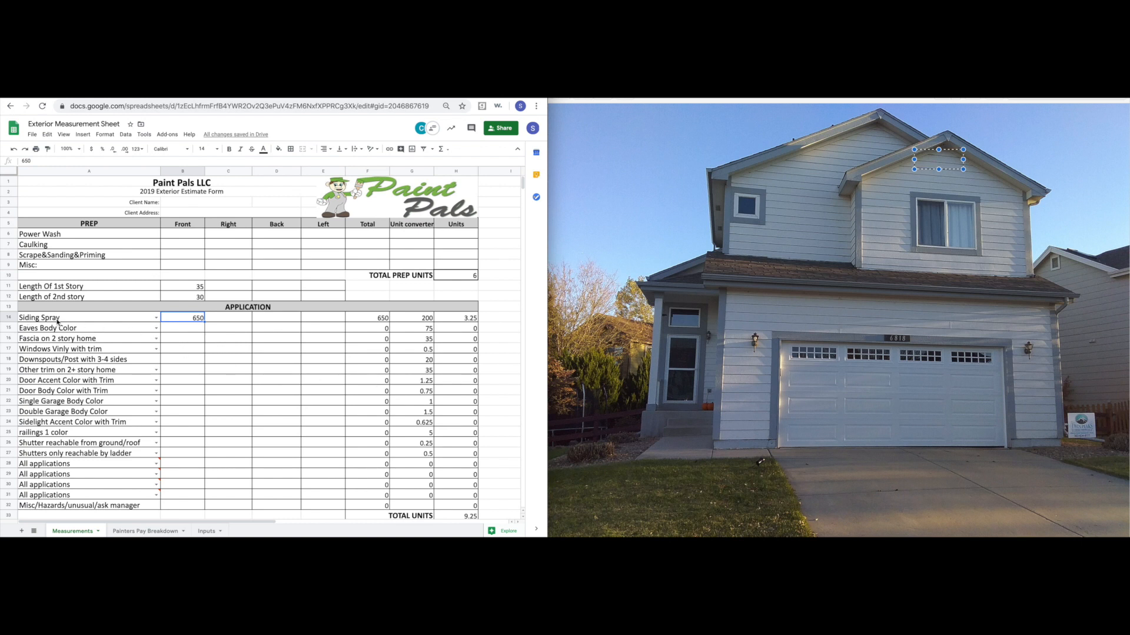
{"action": "left_click", "coordinate": [155, 323]}
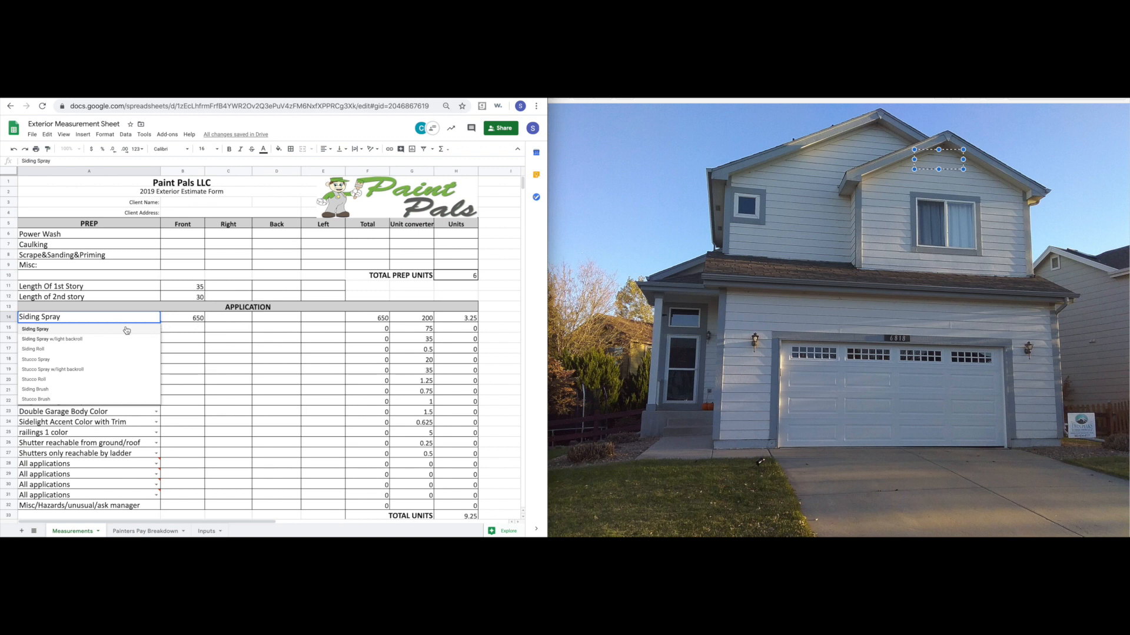
{"action": "left_click", "coordinate": [89, 349]}
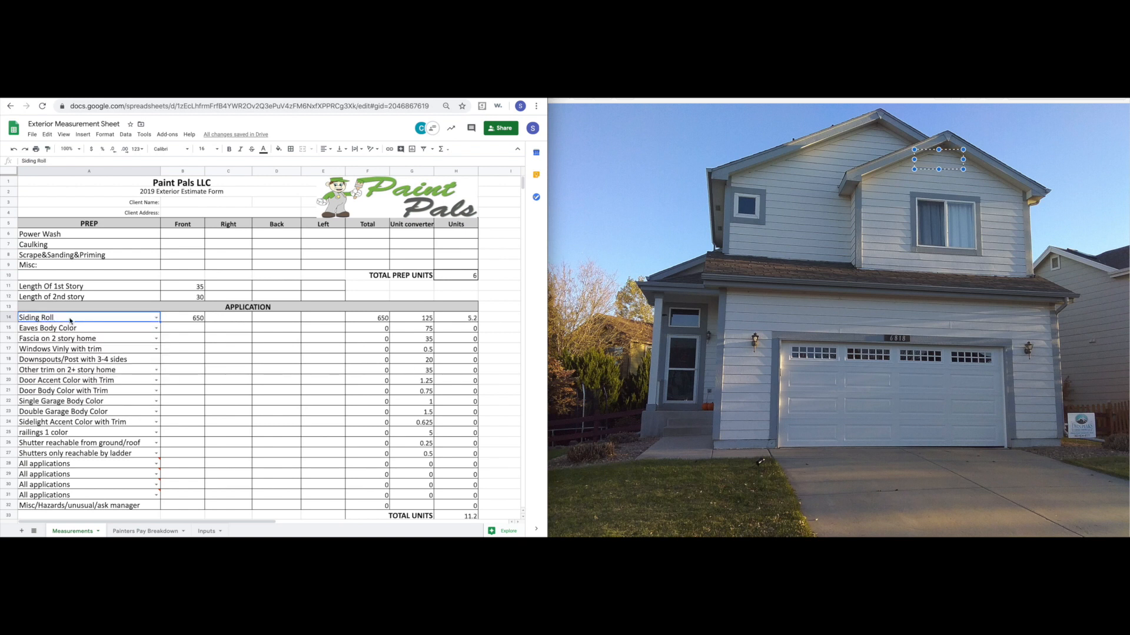
{"action": "left_click", "coordinate": [182, 319]}
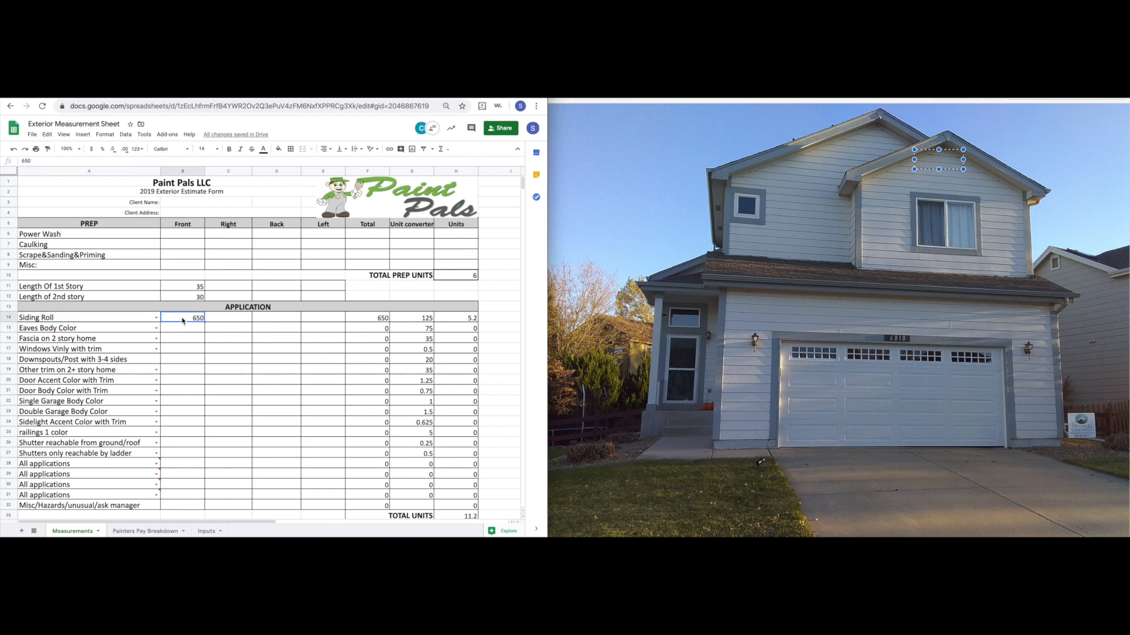
Compare the unit converters of the siding application types Siding Roll, Siding Spray, Siding Brush and Siding Spray w/light backroll.
{"action": "left_click", "coordinate": [416, 322]}
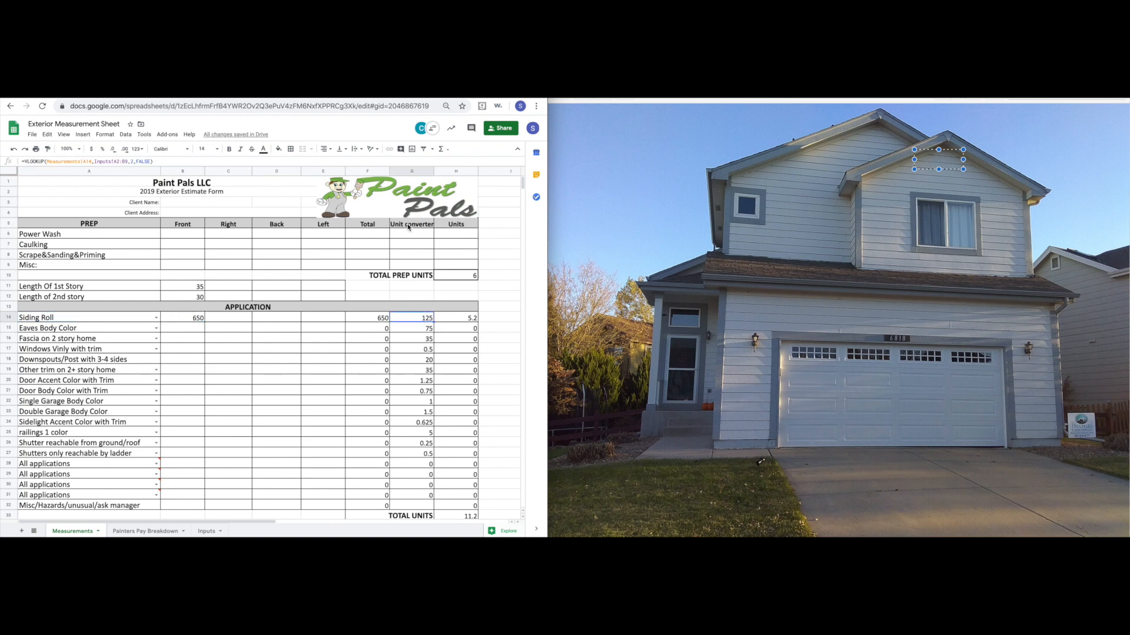
{"action": "left_click", "coordinate": [381, 322]}
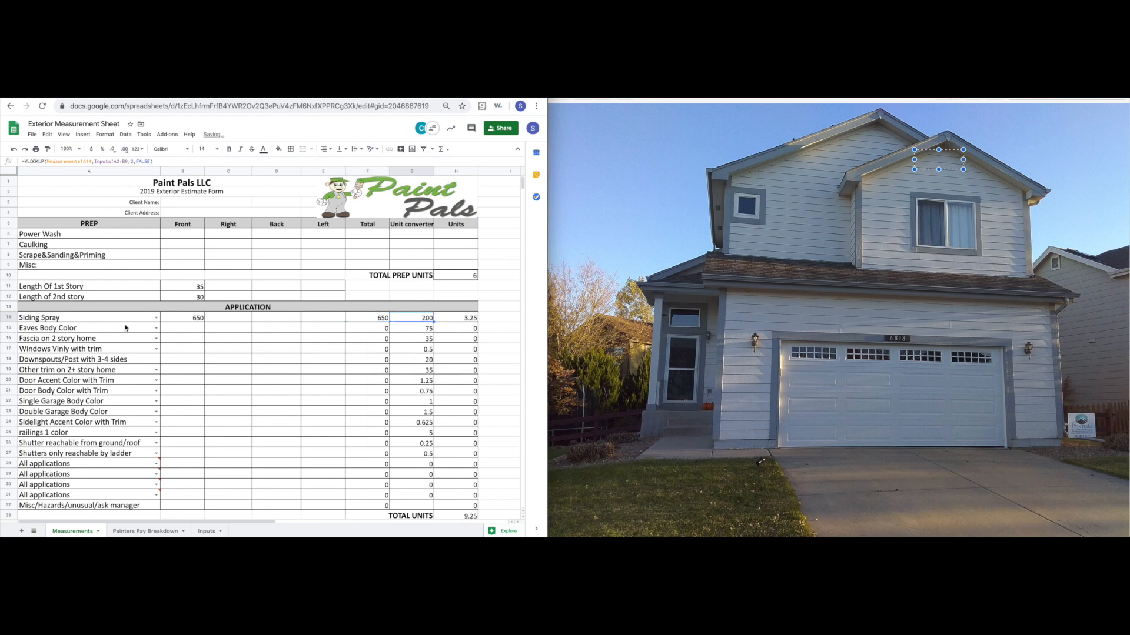
{"action": "left_click", "coordinate": [156, 319]}
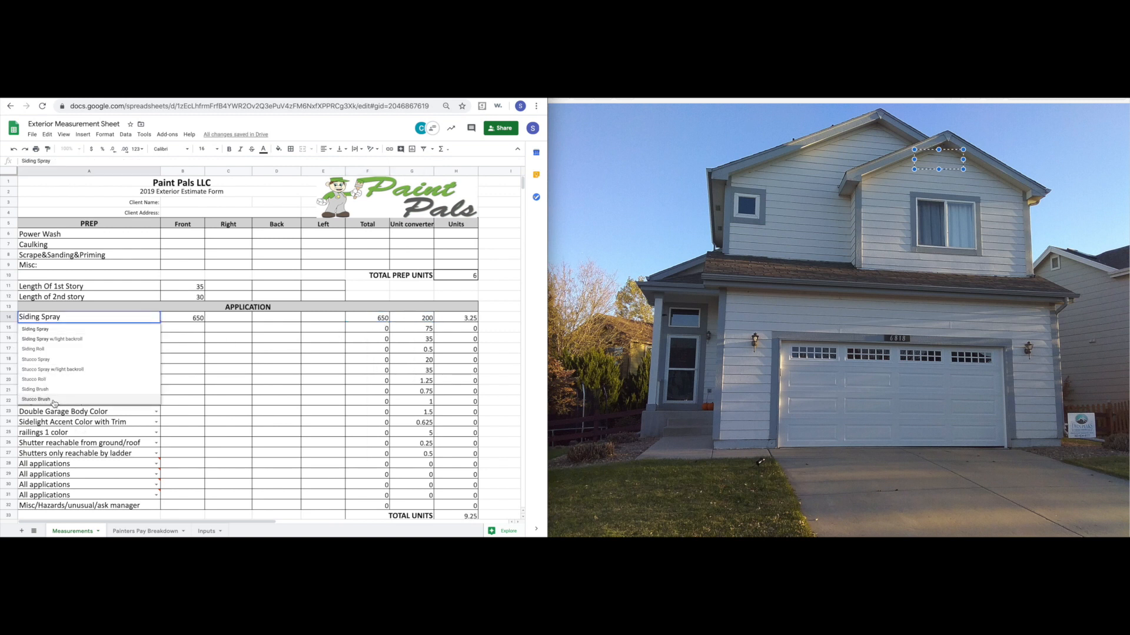
{"action": "left_click", "coordinate": [55, 390]}
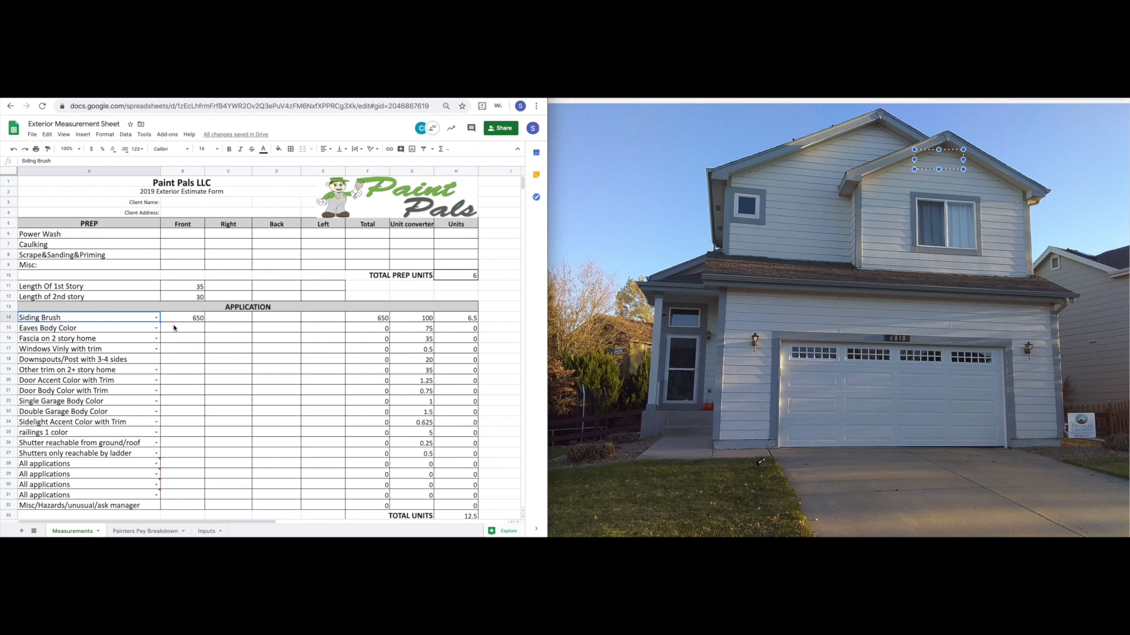
{"action": "left_click", "coordinate": [156, 318]}
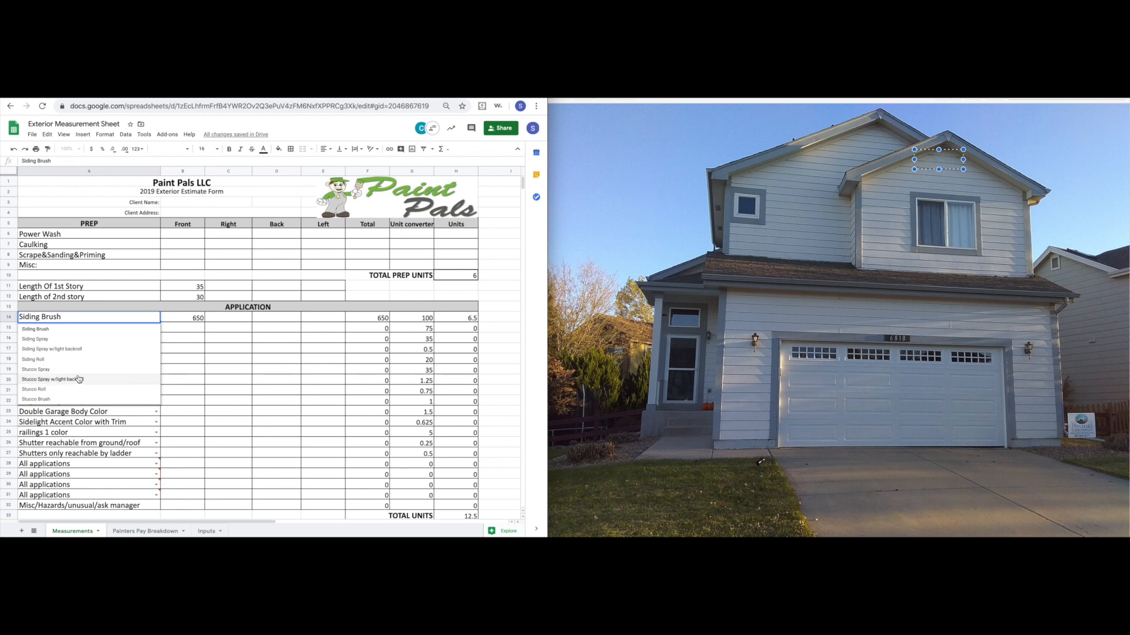
{"action": "left_click", "coordinate": [50, 349]}
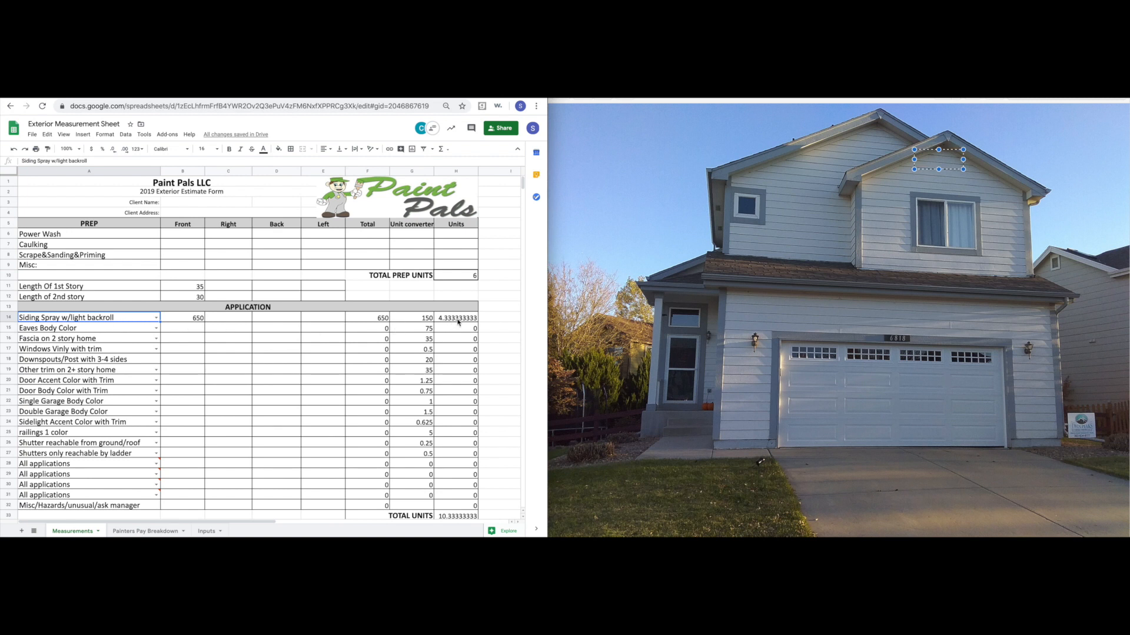
Set the siding application type to Siding Spray and select its front measurement.
{"action": "left_click", "coordinate": [157, 319]}
{"action": "left_click", "coordinate": [128, 340]}
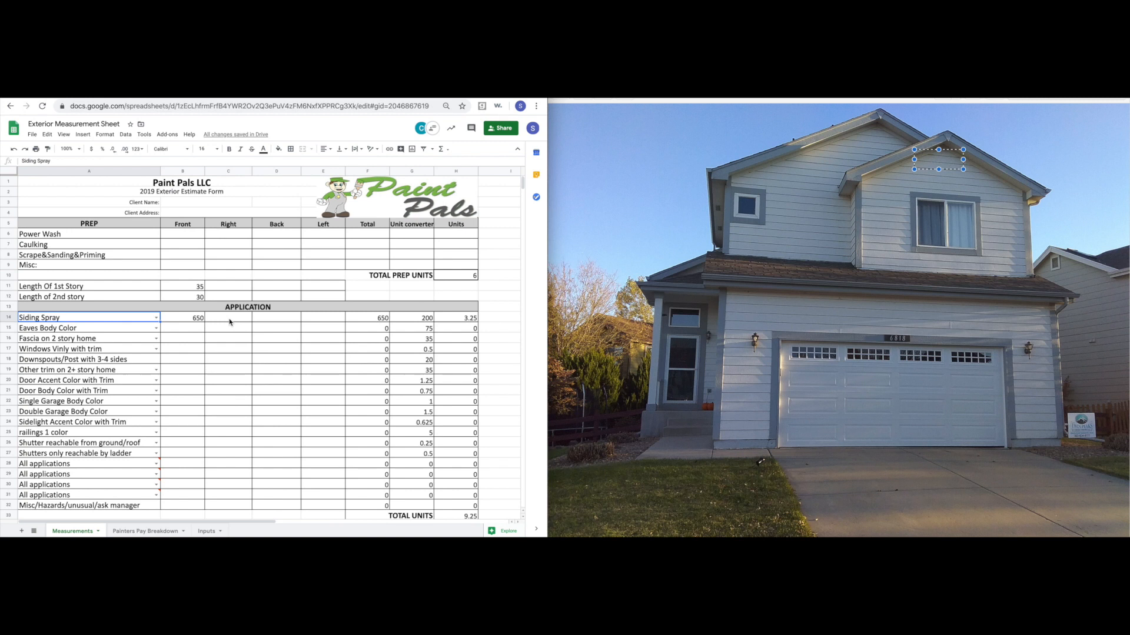
{"action": "left_click", "coordinate": [201, 321]}
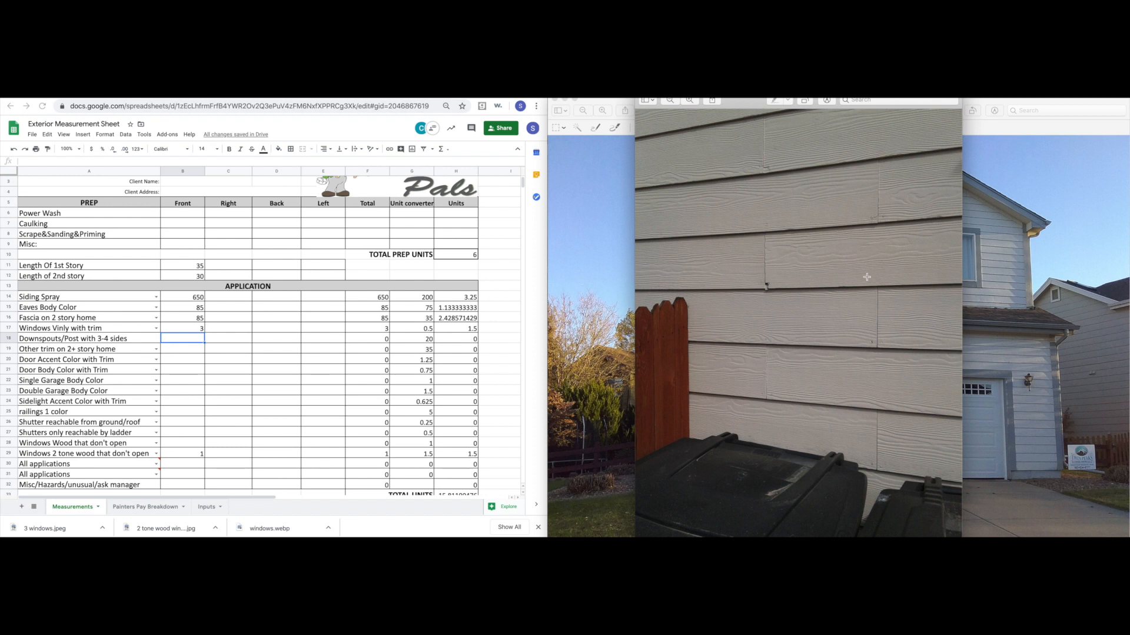
Mark the central, upper-right and uppermost butt joints between planks in the close-up lap siding photo.
{"action": "left_click_drag", "start_coordinate": [757, 276], "coordinate": [794, 301]}
{"action": "left_click", "coordinate": [692, 102]}
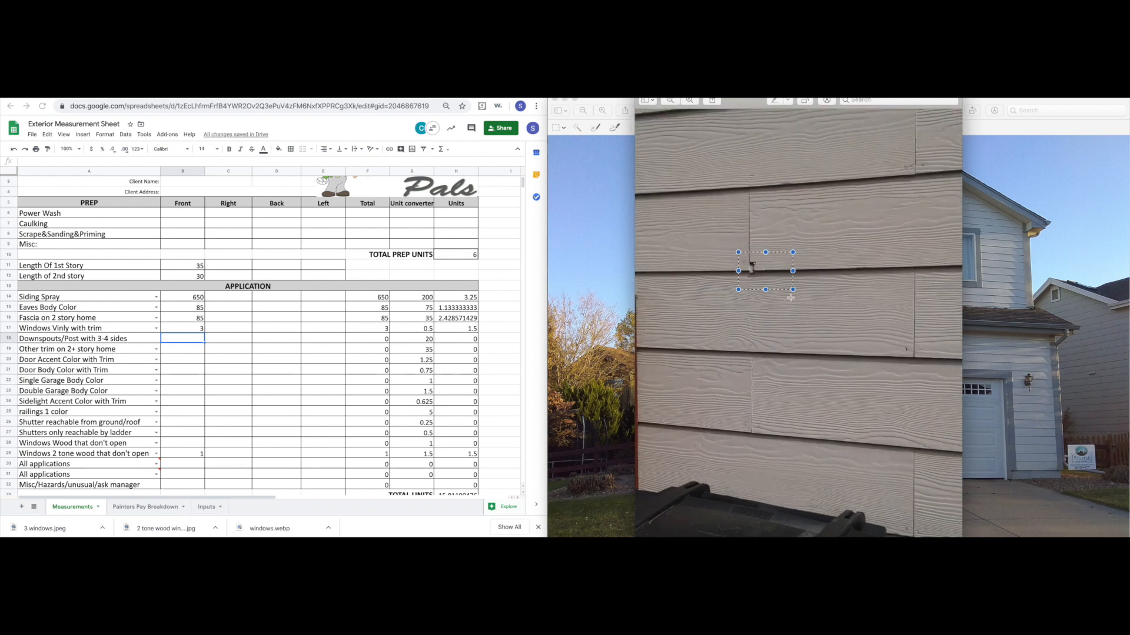
{"action": "scroll", "coordinate": [894, 312], "scroll_direction": "up", "scroll_amount": 3}
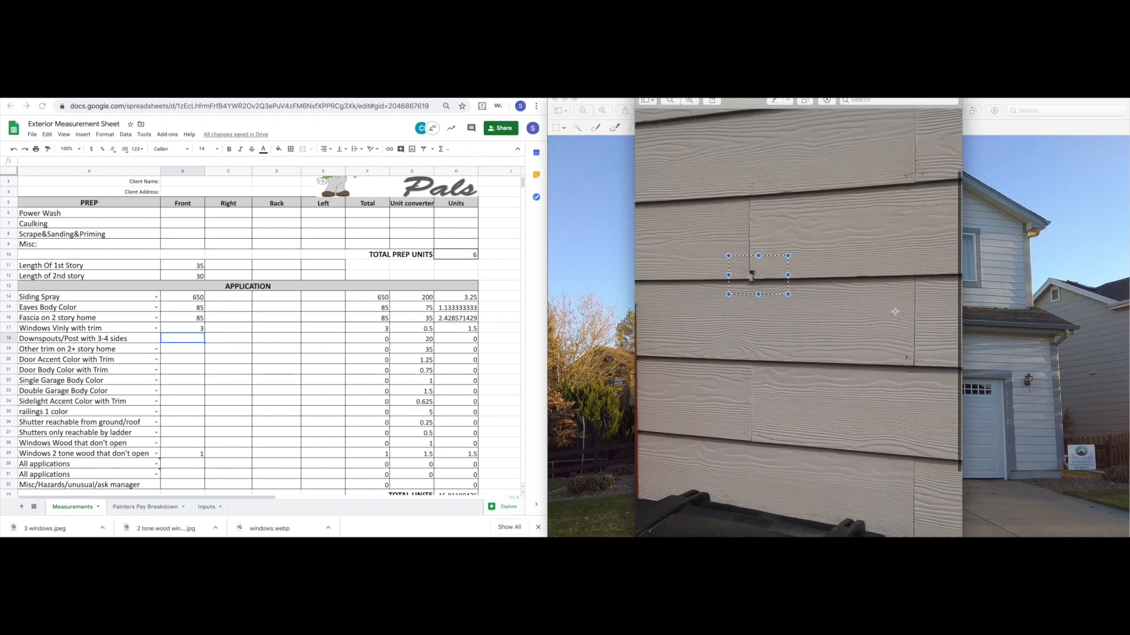
{"action": "left_click_drag", "start_coordinate": [898, 188], "coordinate": [925, 225]}
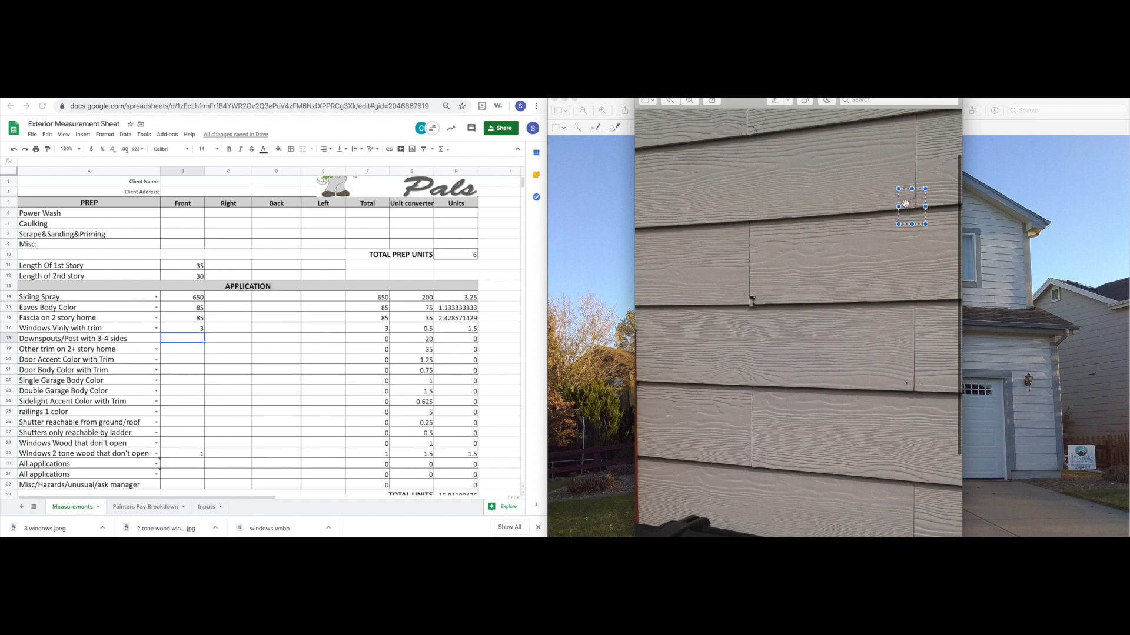
{"action": "left_click", "coordinate": [880, 193]}
{"action": "left_click_drag", "start_coordinate": [890, 185], "coordinate": [929, 214]}
{"action": "left_click_drag", "start_coordinate": [741, 285], "coordinate": [767, 313]}
{"action": "scroll", "coordinate": [824, 291], "scroll_direction": "up", "scroll_amount": 3}
{"action": "left_click_drag", "start_coordinate": [729, 183], "coordinate": [769, 206]}
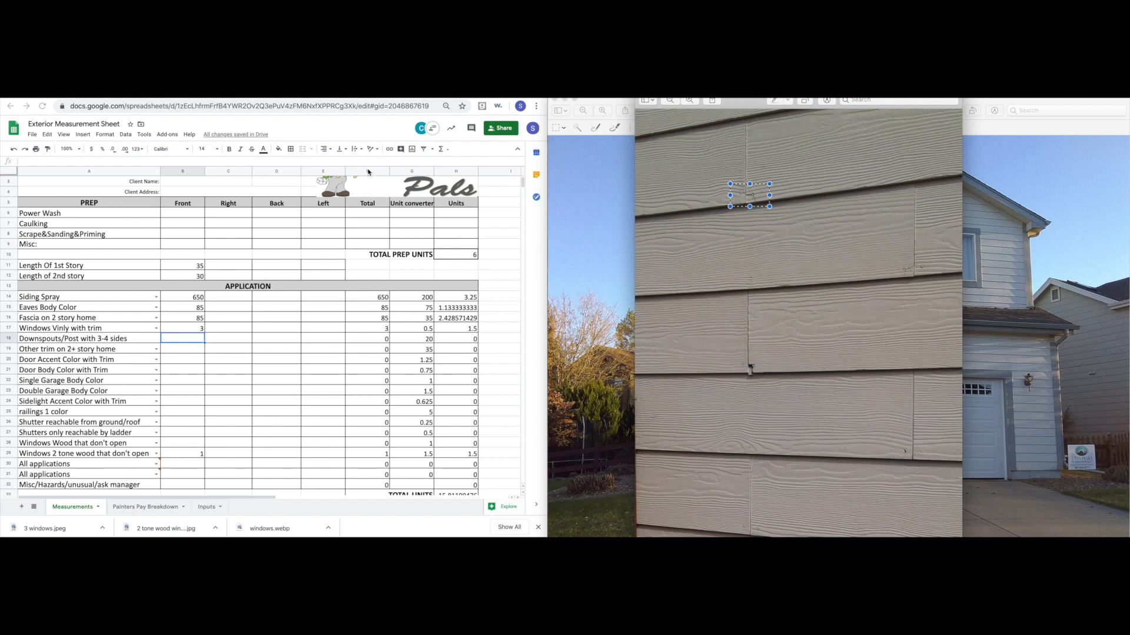
Outline the central butt joint together with the surrounding planks in the lap siding photo.
{"action": "left_click_drag", "start_coordinate": [691, 274], "coordinate": [877, 411]}
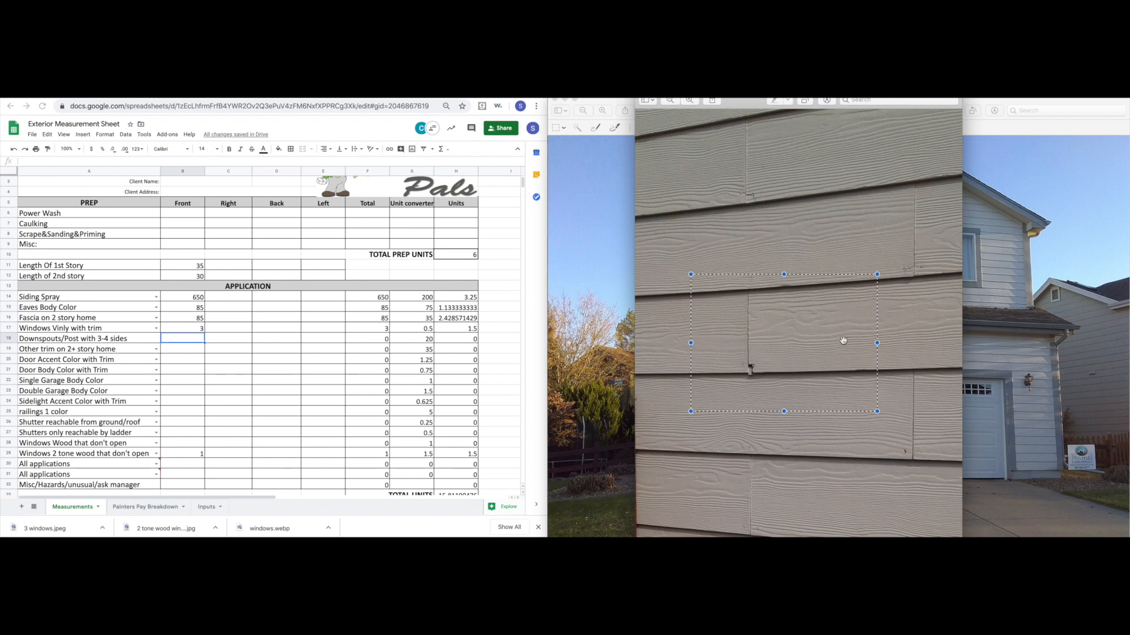
{"action": "left_click_drag", "start_coordinate": [724, 242], "coordinate": [807, 417]}
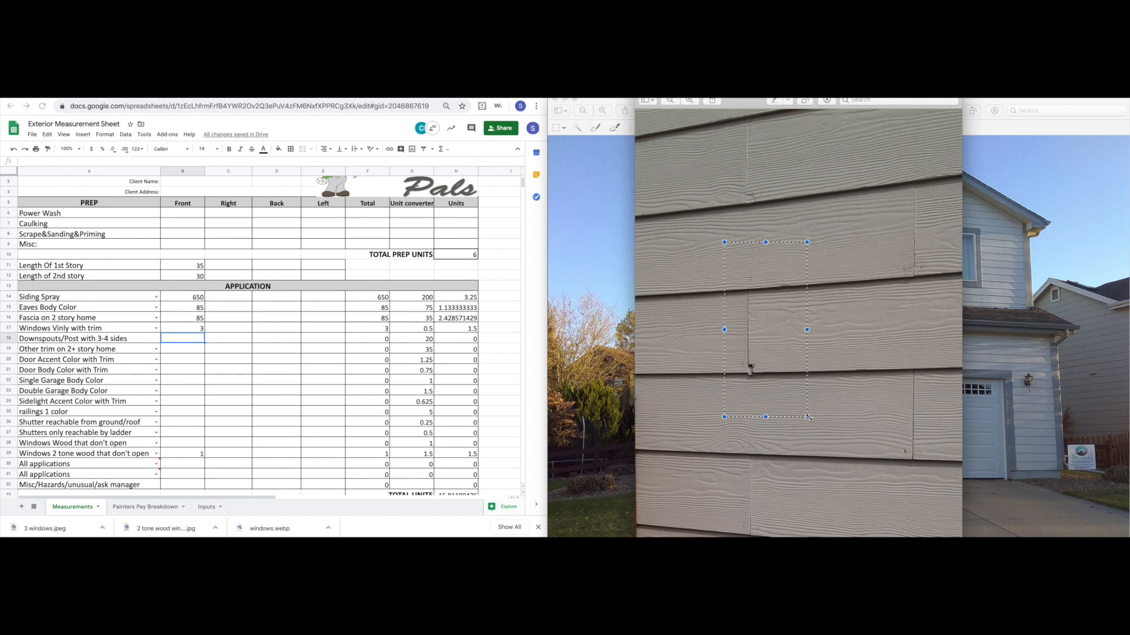
{"action": "left_click", "coordinate": [818, 395]}
{"action": "left_click_drag", "start_coordinate": [699, 257], "coordinate": [830, 438]}
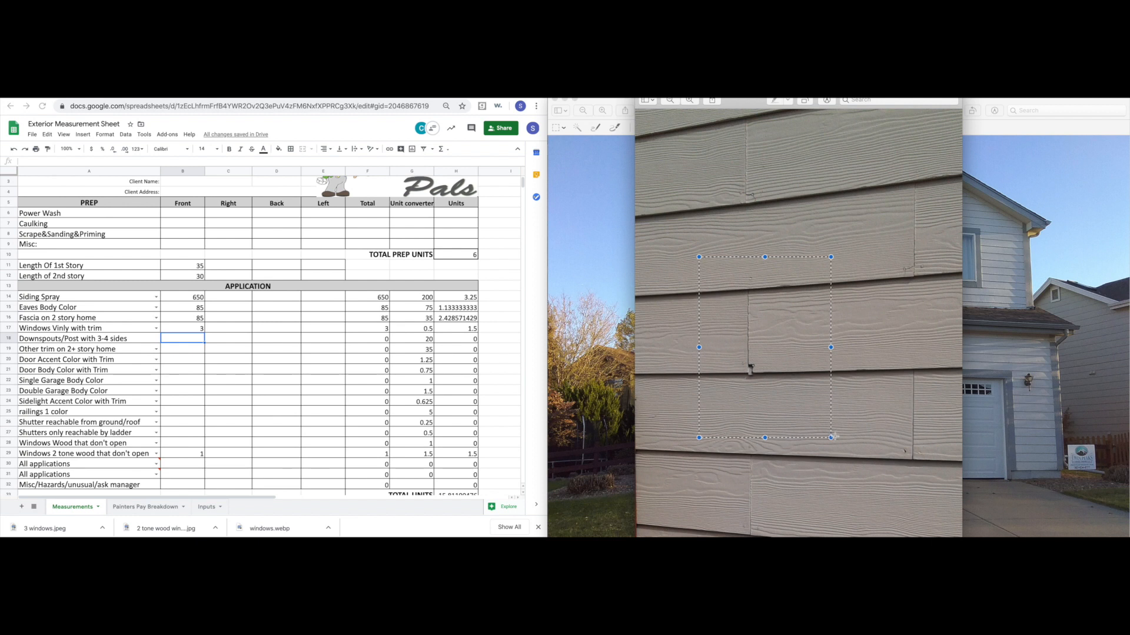
{"action": "left_click", "coordinate": [899, 312]}
{"action": "left_click_drag", "start_coordinate": [696, 249], "coordinate": [847, 406]}
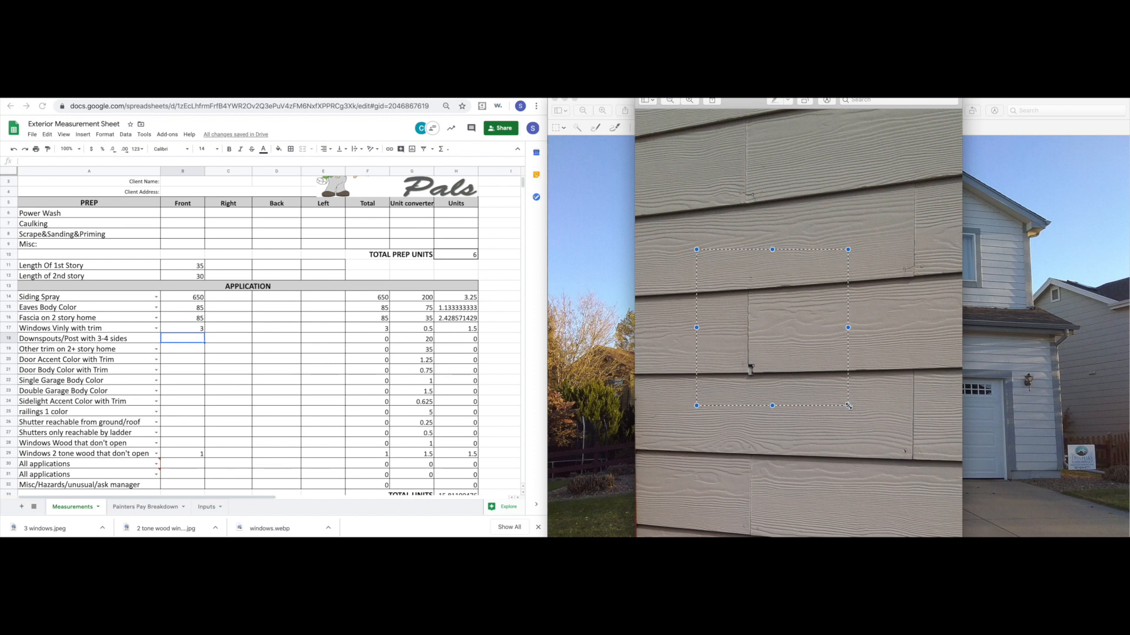
{"action": "left_click", "coordinate": [883, 323]}
{"action": "left_click_drag", "start_coordinate": [808, 368], "coordinate": [830, 396]}
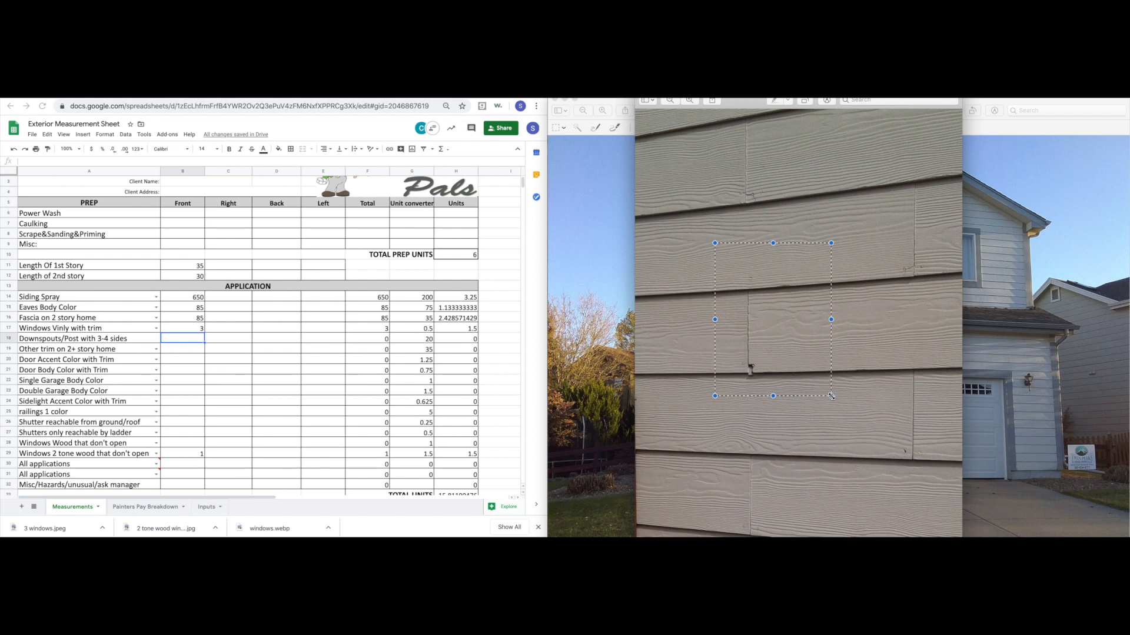
{"action": "left_click_drag", "start_coordinate": [675, 251], "coordinate": [865, 404]}
Point out the uppermost butt joint and repeatedly outline the central one in the lap siding photo.
{"action": "left_click_drag", "start_coordinate": [721, 169], "coordinate": [819, 236]}
{"action": "left_click_drag", "start_coordinate": [711, 276], "coordinate": [839, 402]}
{"action": "left_click", "coordinate": [893, 283]}
{"action": "left_click_drag", "start_coordinate": [720, 251], "coordinate": [851, 399]}
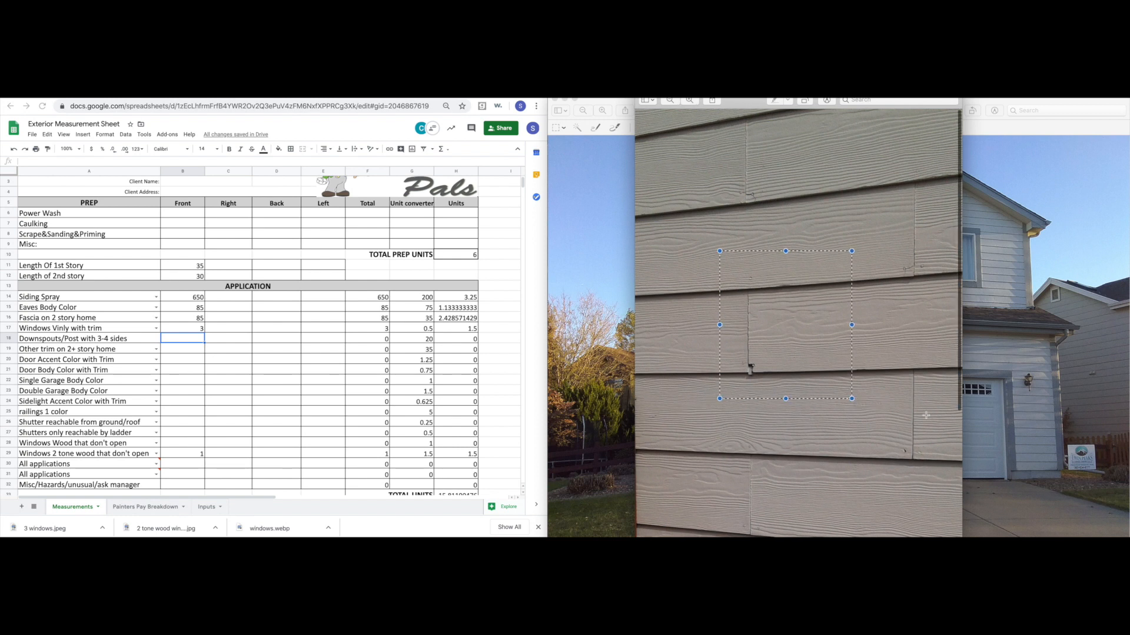
{"action": "left_click_drag", "start_coordinate": [722, 271], "coordinate": [841, 401]}
{"action": "left_click", "coordinate": [880, 341]}
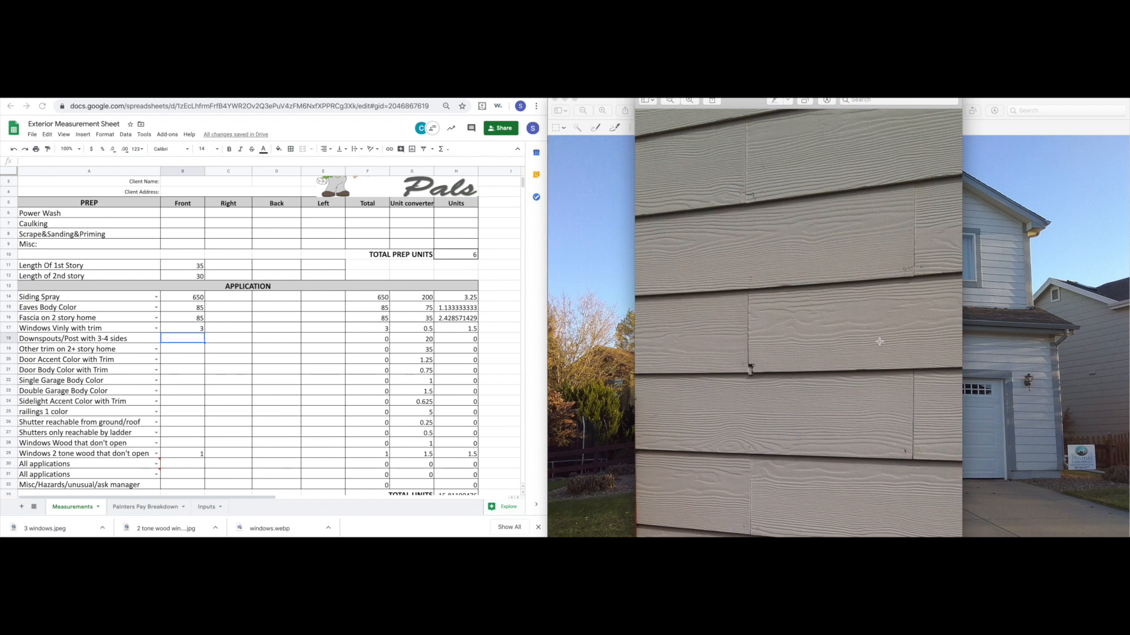
{"action": "left_click_drag", "start_coordinate": [716, 246], "coordinate": [821, 401]}
{"action": "left_click", "coordinate": [848, 308]}
{"action": "left_click_drag", "start_coordinate": [706, 244], "coordinate": [815, 383]}
{"action": "left_click_drag", "start_coordinate": [719, 180], "coordinate": [782, 228]}
{"action": "left_click", "coordinate": [835, 291]}
{"action": "mouse_move", "coordinate": [695, 263]}
{"action": "left_mouse_down"}
{"action": "mouse_move", "coordinate": [817, 356]}
{"action": "mouse_move", "coordinate": [846, 406]}
{"action": "left_mouse_up"}
{"action": "left_click", "coordinate": [874, 294]}
{"action": "left_click_drag", "start_coordinate": [716, 265], "coordinate": [824, 390]}
{"action": "left_click", "coordinate": [888, 338]}
{"action": "left_click_drag", "start_coordinate": [730, 182], "coordinate": [772, 234]}
{"action": "left_click_drag", "start_coordinate": [722, 269], "coordinate": [802, 419]}
{"action": "left_click", "coordinate": [829, 353]}
{"action": "left_click_drag", "start_coordinate": [723, 269], "coordinate": [777, 401]}
Outline the lower-right, upper-right and central butt joints in turn in the lap siding photo.
{"action": "left_click_drag", "start_coordinate": [876, 357], "coordinate": [947, 474]}
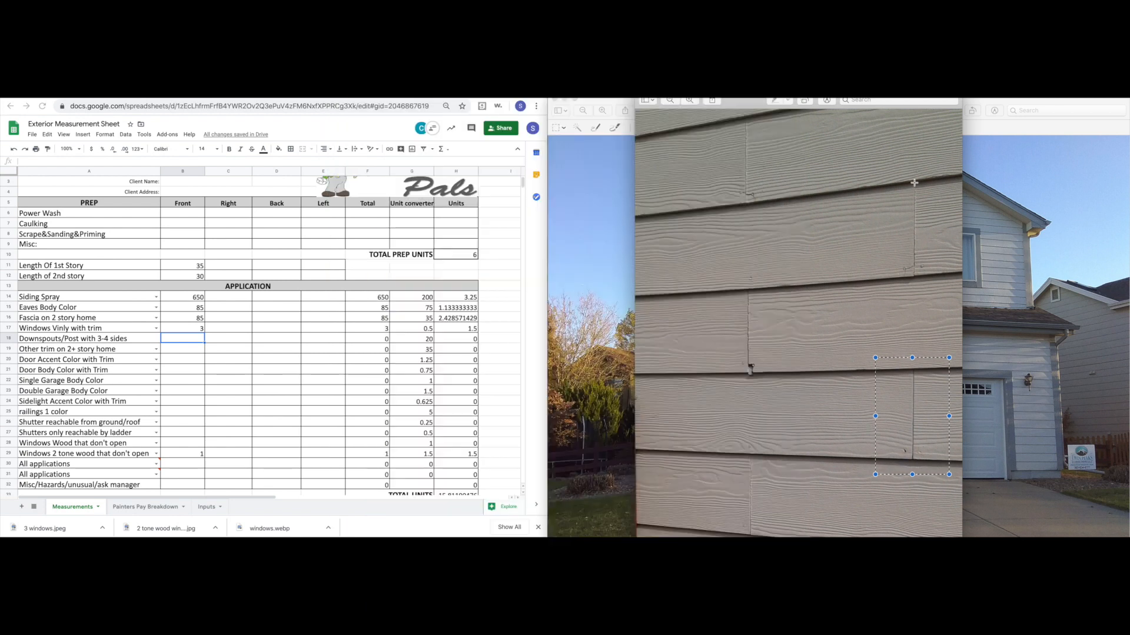
{"action": "left_click_drag", "start_coordinate": [903, 174], "coordinate": [935, 289]}
{"action": "left_click_drag", "start_coordinate": [713, 280], "coordinate": [802, 392]}
{"action": "left_click_drag", "start_coordinate": [883, 356], "coordinate": [931, 477]}
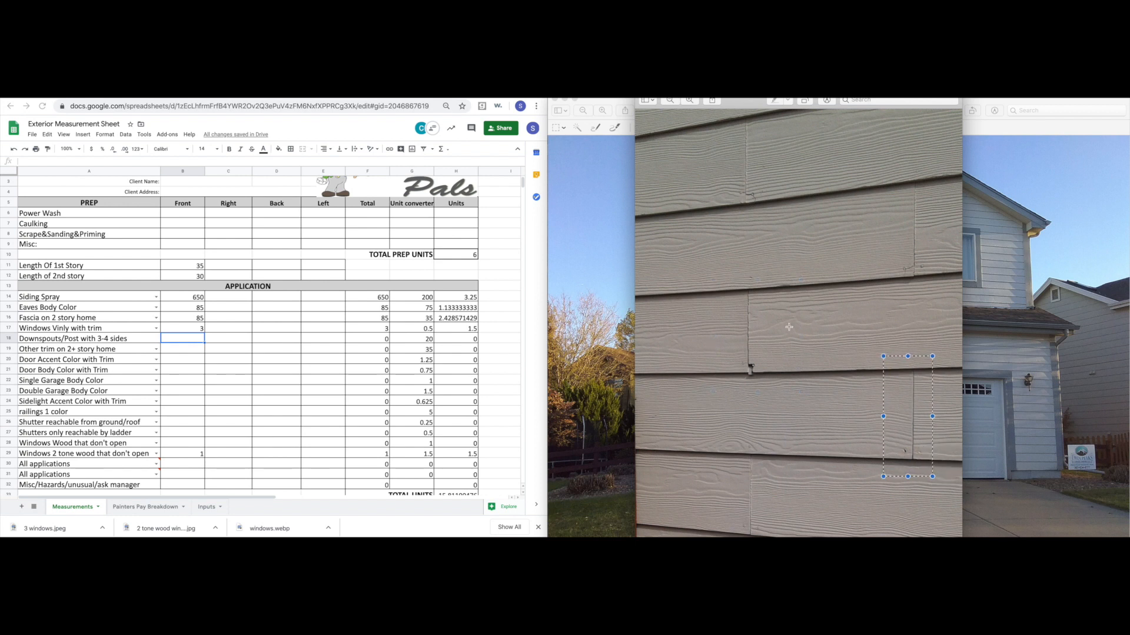
{"action": "left_click_drag", "start_coordinate": [718, 276], "coordinate": [797, 410]}
{"action": "left_click_drag", "start_coordinate": [747, 288], "coordinate": [746, 376]}
{"action": "left_click_drag", "start_coordinate": [894, 352], "coordinate": [925, 480]}
Mark the plank face beside the central butt joint, trace the joint's vertical seam and outline it.
{"action": "scroll", "coordinate": [841, 326], "scroll_direction": "down", "scroll_amount": 1}
{"action": "left_click_drag", "start_coordinate": [804, 311], "coordinate": [889, 326]}
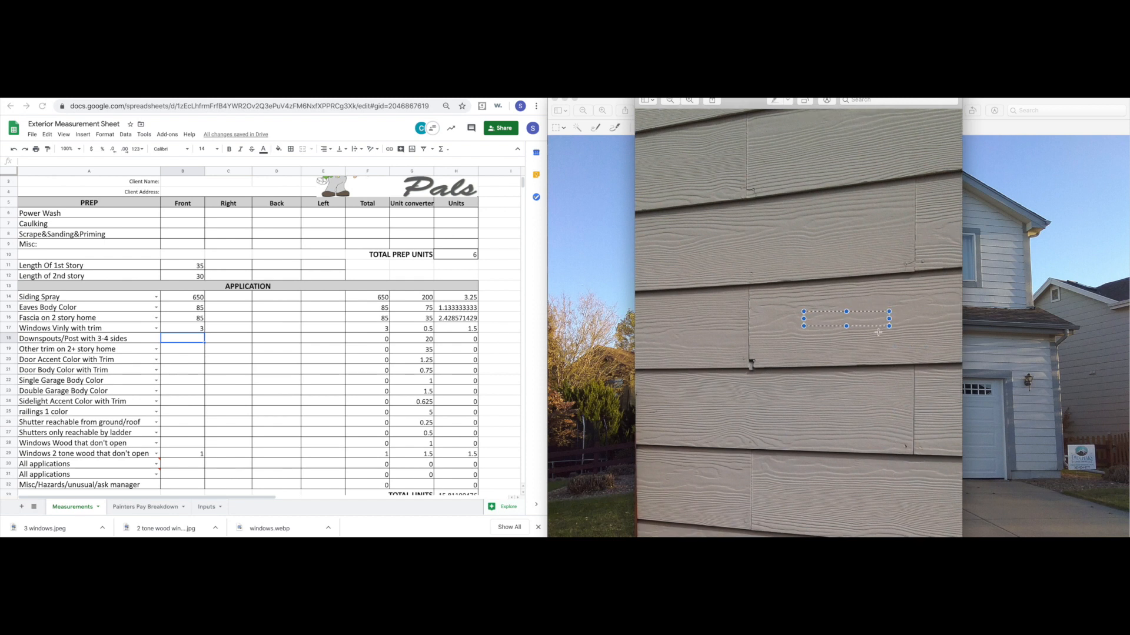
{"action": "left_click_drag", "start_coordinate": [747, 289], "coordinate": [747, 369]}
{"action": "left_click", "coordinate": [765, 320]}
{"action": "left_click_drag", "start_coordinate": [749, 287], "coordinate": [749, 373]}
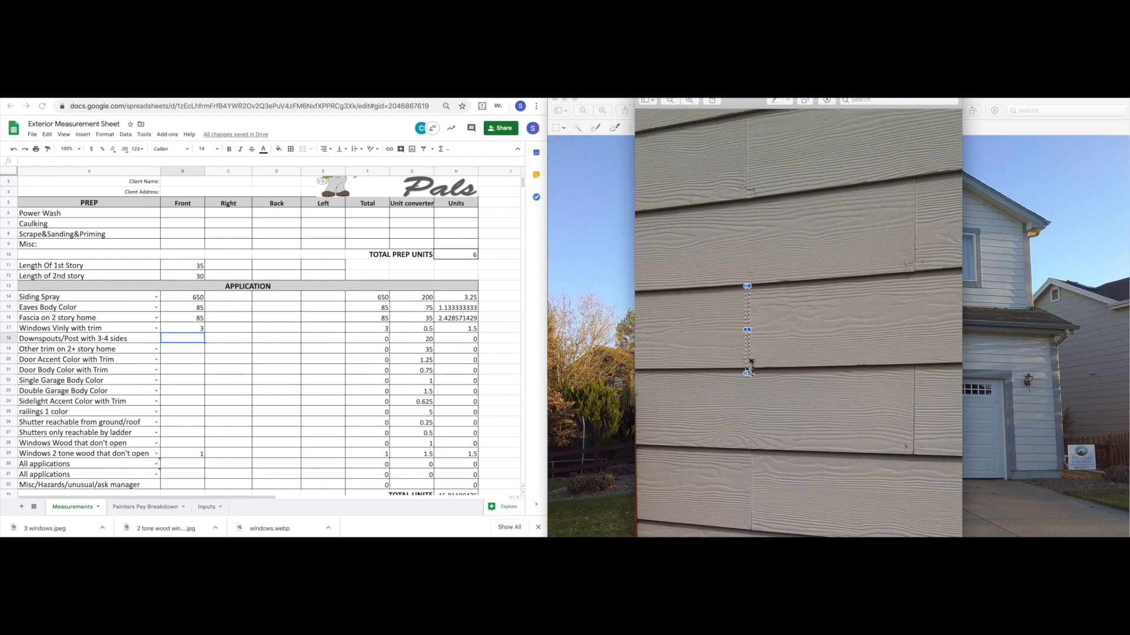
{"action": "left_click", "coordinate": [869, 306]}
{"action": "left_click_drag", "start_coordinate": [749, 288], "coordinate": [748, 368]}
{"action": "left_click_drag", "start_coordinate": [731, 272], "coordinate": [775, 397]}
{"action": "left_click", "coordinate": [729, 268]}
Bring up Hardy Board Caulking.pdf and compare its no-caulk illustration in Figure 2 with the central butt joint.
{"action": "left_click", "coordinate": [134, 93]}
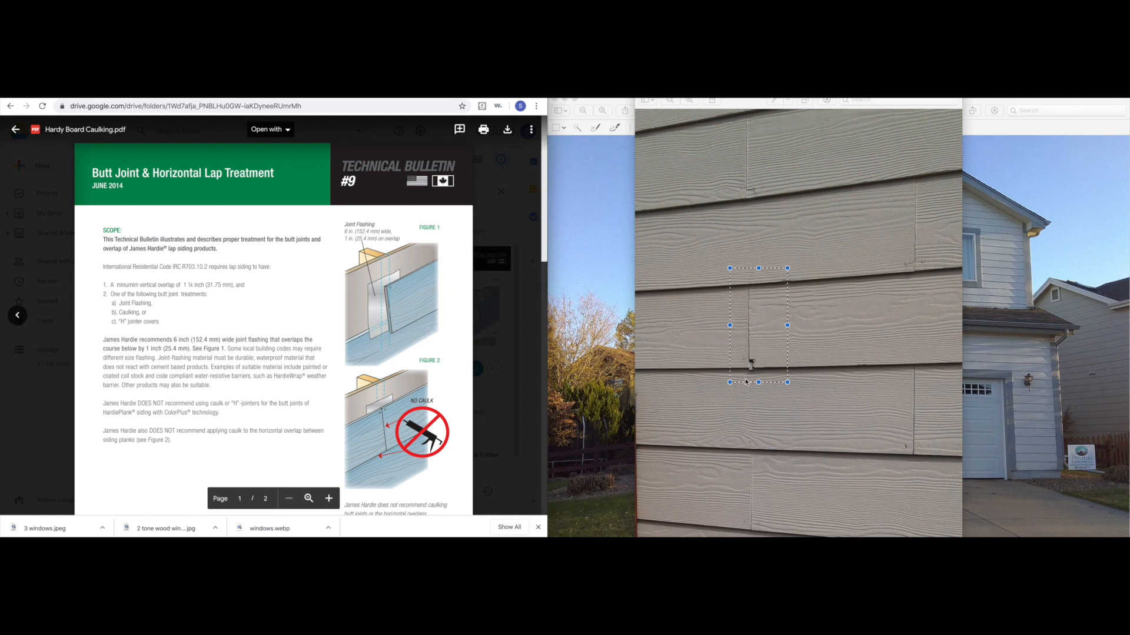
{"action": "left_click_drag", "start_coordinate": [716, 270], "coordinate": [794, 407]}
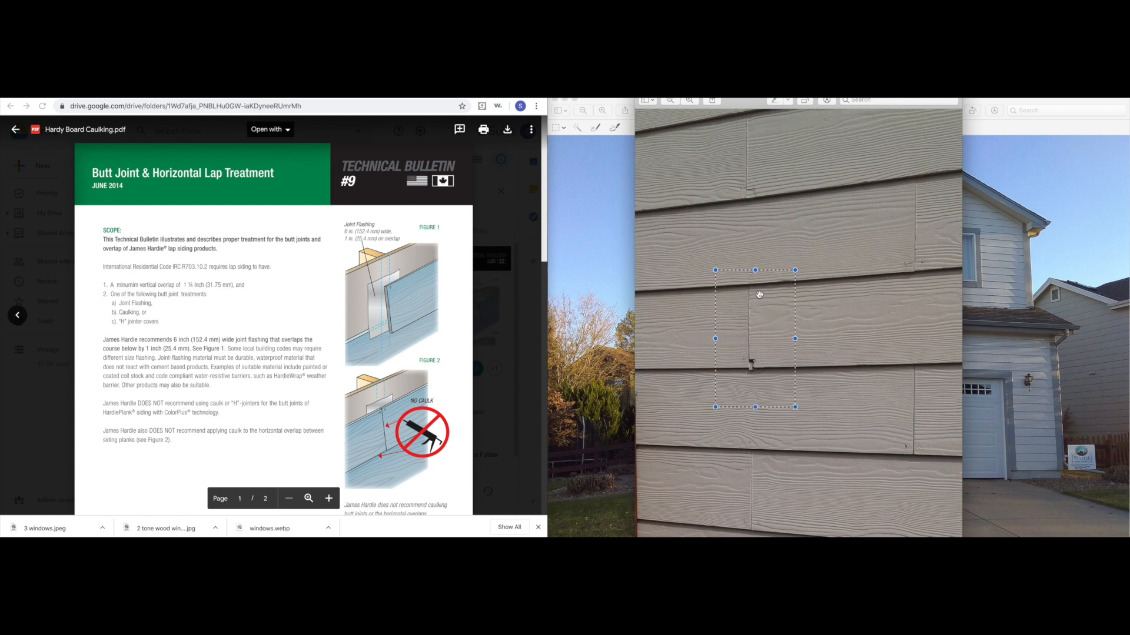
{"action": "left_click", "coordinate": [399, 394]}
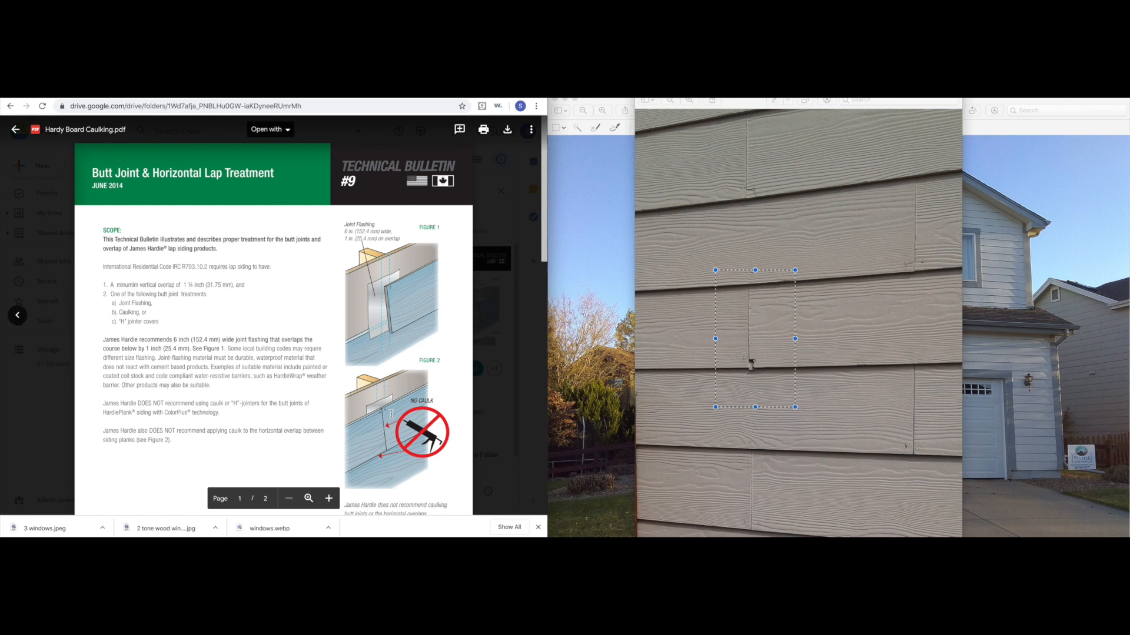
{"action": "left_click", "coordinate": [845, 341]}
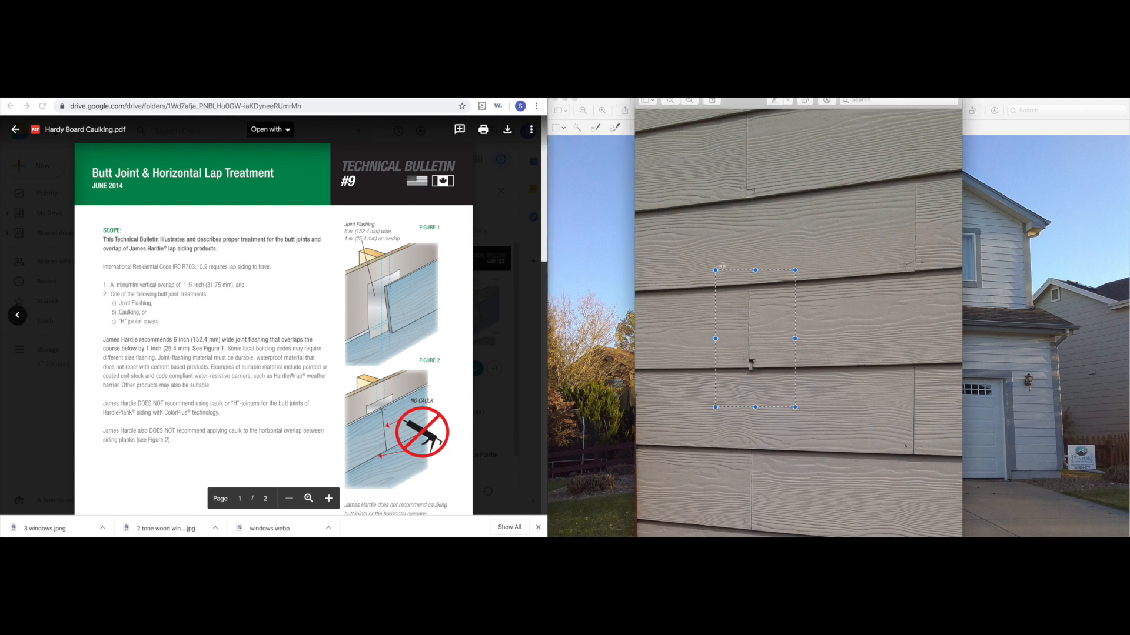
Outline the central, lower-right and upper-right butt joints in the siding photo alongside the caulking bulletin.
{"action": "left_click_drag", "start_coordinate": [687, 266], "coordinate": [846, 400]}
{"action": "left_click_drag", "start_coordinate": [873, 345], "coordinate": [925, 473]}
{"action": "left_click_drag", "start_coordinate": [726, 274], "coordinate": [803, 402]}
{"action": "left_click", "coordinate": [827, 416]}
{"action": "left_click_drag", "start_coordinate": [727, 272], "coordinate": [788, 397]}
{"action": "left_click", "coordinate": [882, 370]}
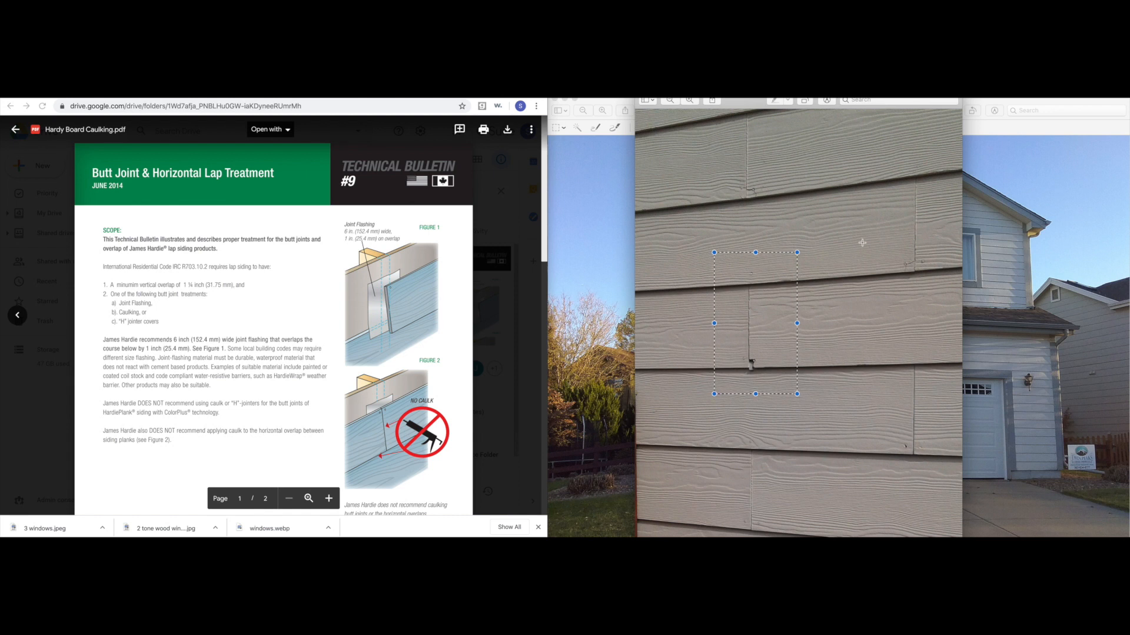
{"action": "left_click_drag", "start_coordinate": [881, 172], "coordinate": [931, 278]}
{"action": "left_click_drag", "start_coordinate": [787, 395], "coordinate": [789, 396]}
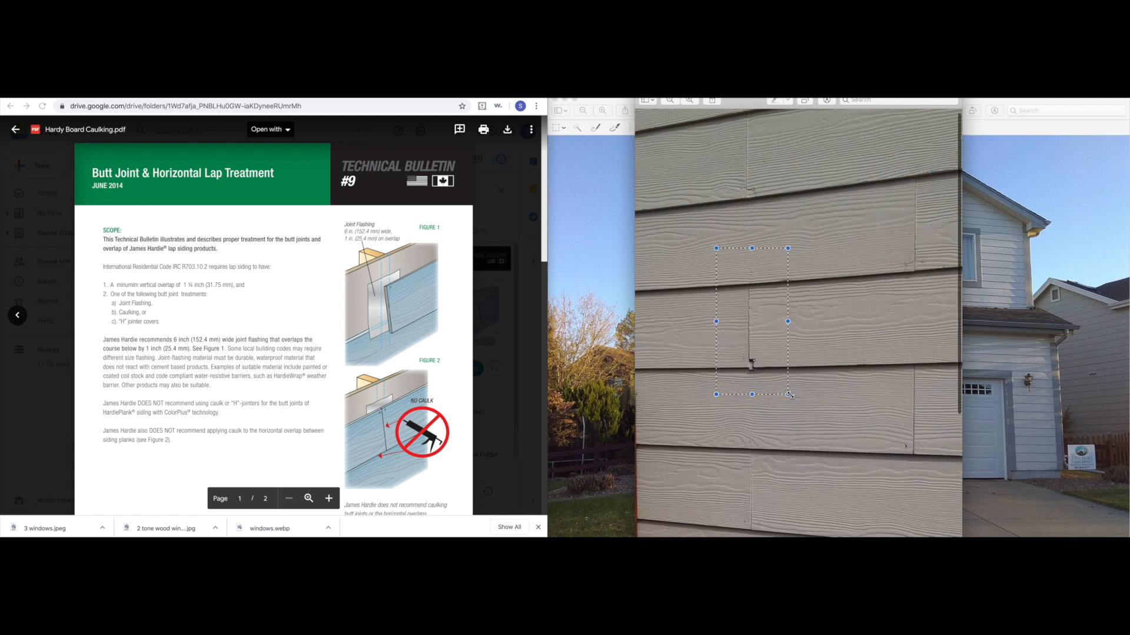
{"action": "left_click", "coordinate": [812, 347]}
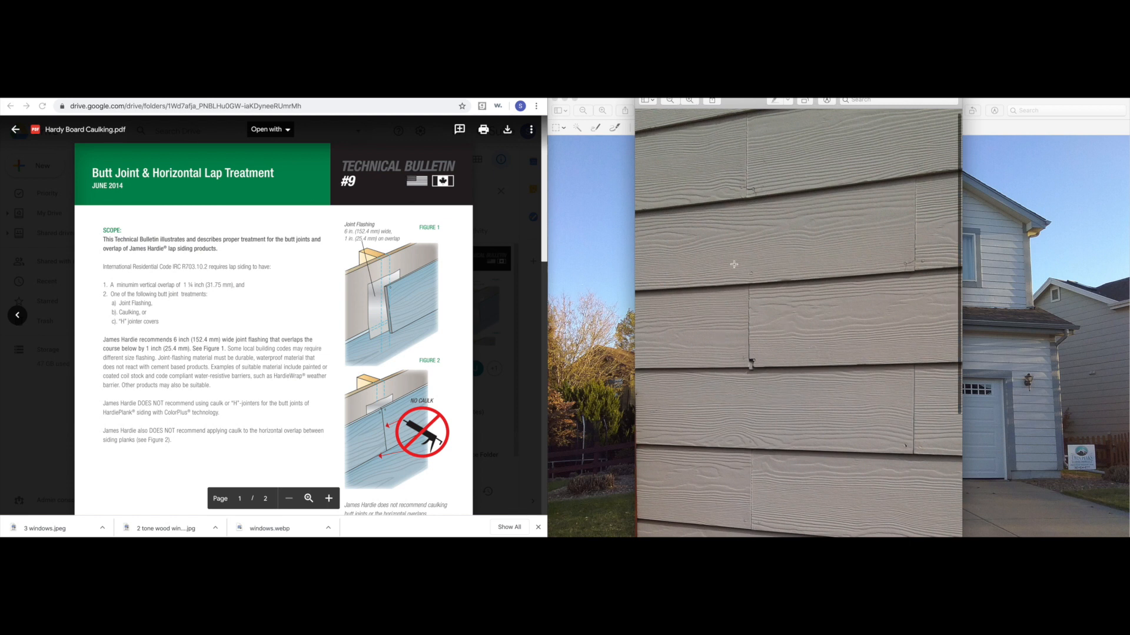
{"action": "left_click_drag", "start_coordinate": [756, 374], "coordinate": [758, 378]}
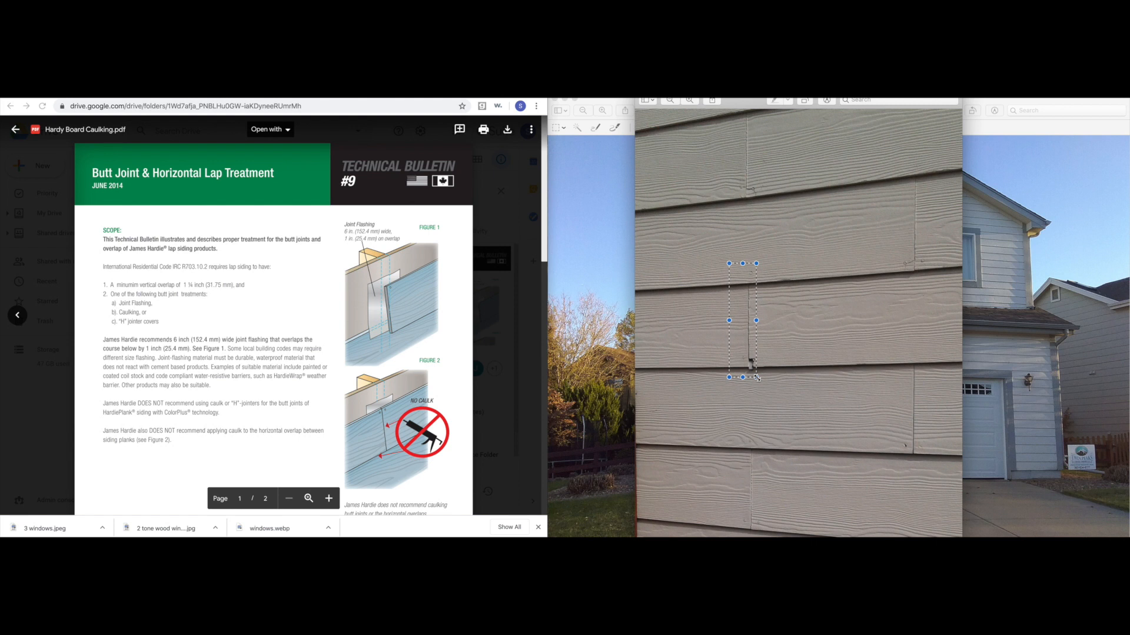
{"action": "left_click_drag", "start_coordinate": [705, 273], "coordinate": [776, 421]}
{"action": "left_click", "coordinate": [835, 355]}
{"action": "left_click_drag", "start_coordinate": [720, 276], "coordinate": [817, 395]}
{"action": "left_click", "coordinate": [870, 365]}
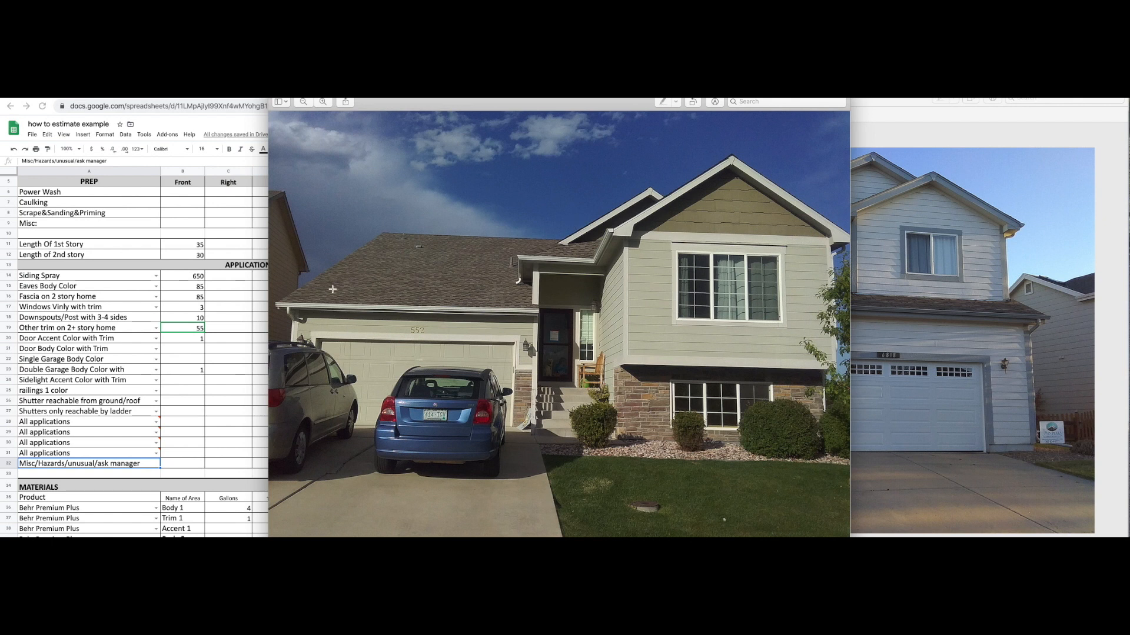
Outline the lower front of the green house and the brick section below its large window.
{"action": "left_click_drag", "start_coordinate": [314, 302], "coordinate": [826, 445]}
{"action": "left_click_drag", "start_coordinate": [651, 302], "coordinate": [674, 234]}
{"action": "left_click_drag", "start_coordinate": [615, 371], "coordinate": [837, 441]}
{"action": "left_click", "coordinate": [626, 378]}
{"action": "left_click_drag", "start_coordinate": [679, 283], "coordinate": [832, 455]}
{"action": "left_click_drag", "start_coordinate": [741, 234], "coordinate": [741, 236]}
{"action": "mouse_move", "coordinate": [753, 236]}
{"action": "left_mouse_down"}
{"action": "mouse_move", "coordinate": [756, 168]}
{"action": "mouse_move", "coordinate": [757, 238]}
{"action": "left_mouse_up"}
{"action": "left_click_drag", "start_coordinate": [836, 237], "coordinate": [830, 238]}
{"action": "left_click", "coordinate": [603, 390]}
{"action": "left_click_drag", "start_coordinate": [805, 437], "coordinate": [806, 437]}
{"action": "left_click_drag", "start_coordinate": [832, 444], "coordinate": [831, 443]}
Outline the upper siding, the full wall height and the brick base of the green house's projecting wing.
{"action": "left_click_drag", "start_coordinate": [621, 197], "coordinate": [819, 312]}
{"action": "left_click_drag", "start_coordinate": [819, 312], "coordinate": [836, 311]}
{"action": "left_click_drag", "start_coordinate": [622, 240], "coordinate": [838, 446]}
{"action": "left_click", "coordinate": [695, 420]}
{"action": "left_click_drag", "start_coordinate": [619, 238], "coordinate": [838, 483]}
{"action": "left_click", "coordinate": [724, 416]}
{"action": "left_click_drag", "start_coordinate": [615, 369], "coordinate": [825, 446]}
Mark the lower wall sections on both sides of the green house's garage door and the entry area.
{"action": "left_click_drag", "start_coordinate": [518, 370], "coordinate": [540, 428]}
{"action": "left_click_drag", "start_coordinate": [273, 363], "coordinate": [314, 434]}
{"action": "left_click", "coordinate": [577, 413]}
{"action": "left_click_drag", "start_coordinate": [512, 370], "coordinate": [533, 430]}
{"action": "left_click_drag", "start_coordinate": [496, 350], "coordinate": [573, 445]}
{"action": "left_click_drag", "start_coordinate": [438, 332], "coordinate": [593, 448]}
Outline the brick base under the large window again and mark its top edge and right end.
{"action": "left_click_drag", "start_coordinate": [611, 352], "coordinate": [831, 442]}
{"action": "left_click_drag", "start_coordinate": [721, 353], "coordinate": [723, 377]}
{"action": "left_click_drag", "start_coordinate": [627, 369], "coordinate": [811, 377]}
{"action": "left_click_drag", "start_coordinate": [777, 406], "coordinate": [824, 439]}
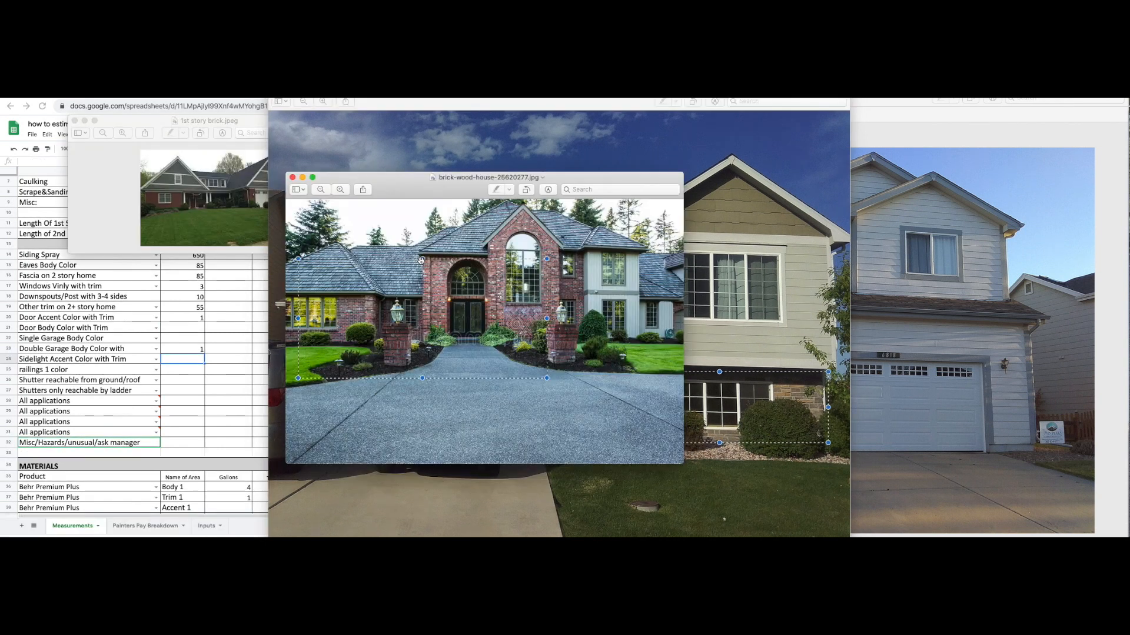
Mark the brick entrance section and the light-colored siding section in the brick-wood-house photo.
{"action": "left_click_drag", "start_coordinate": [424, 248], "coordinate": [418, 359]}
{"action": "left_click_drag", "start_coordinate": [351, 224], "coordinate": [510, 342]}
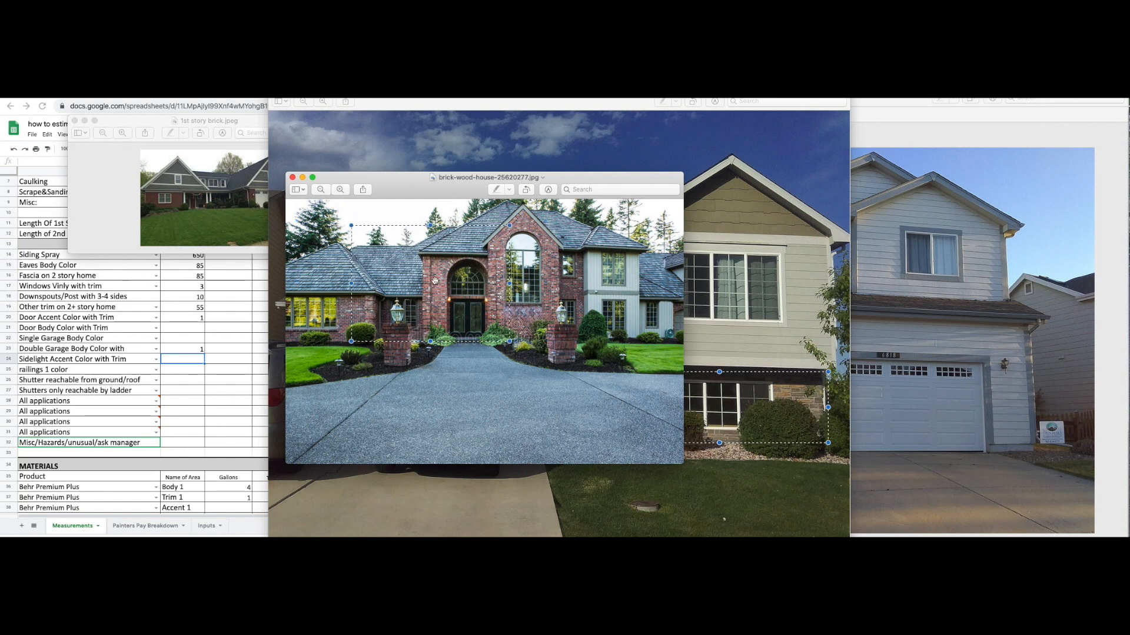
{"action": "left_click_drag", "start_coordinate": [589, 241], "coordinate": [677, 342]}
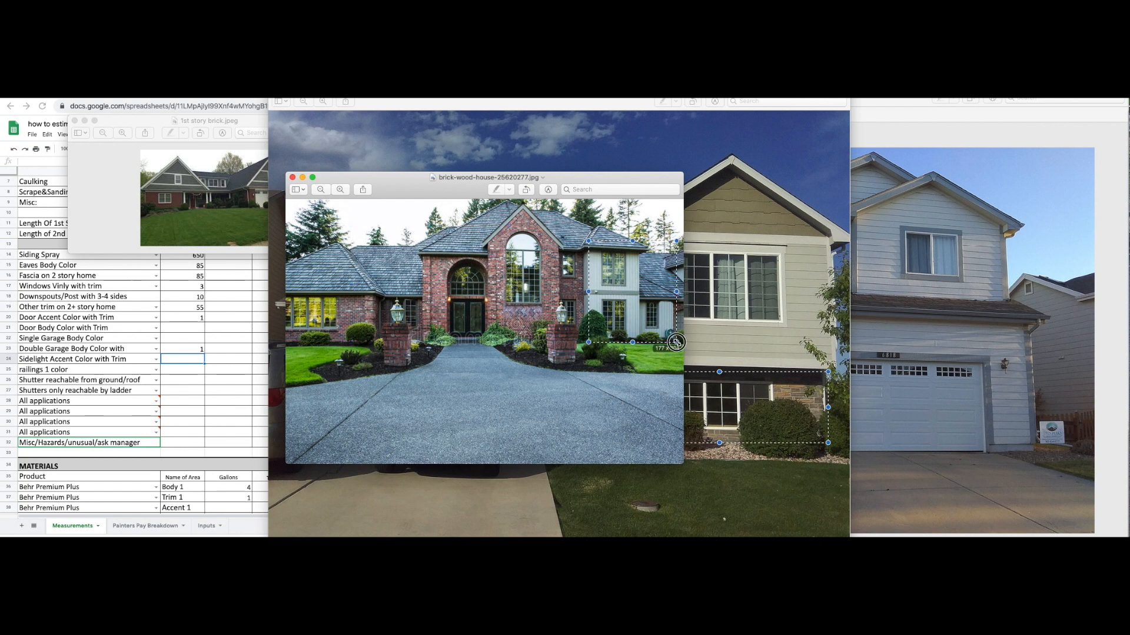
Outline the upper and lower wall areas of the light-colored siding section in the brick-wood-house photo.
{"action": "left_click_drag", "start_coordinate": [588, 292], "coordinate": [581, 292]}
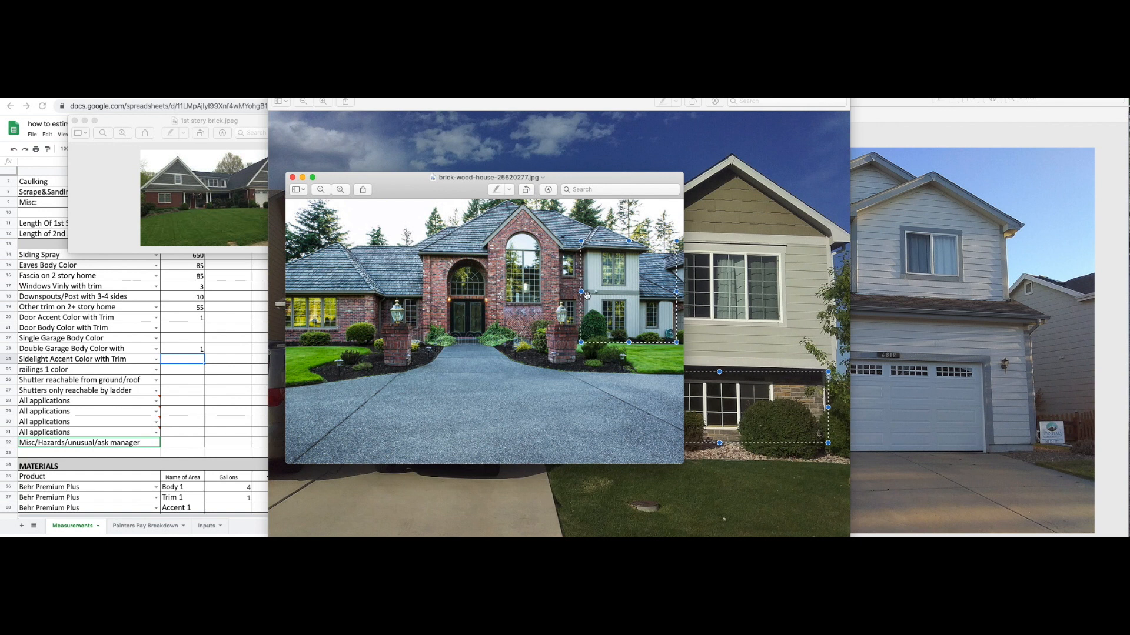
{"action": "left_click_drag", "start_coordinate": [599, 298], "coordinate": [673, 334]}
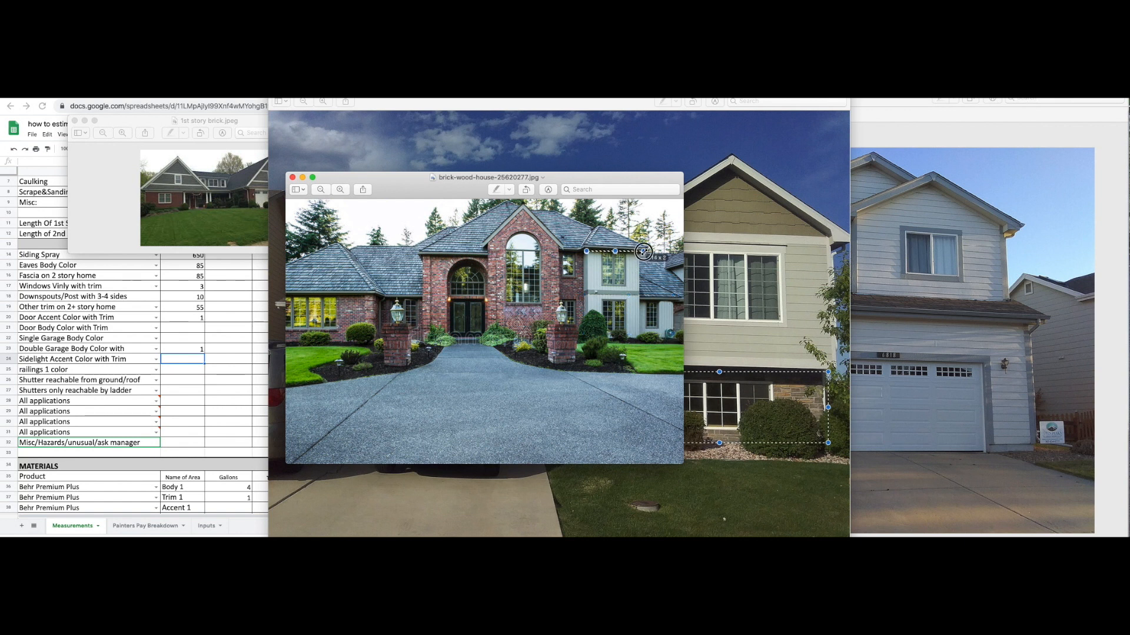
{"action": "left_click_drag", "start_coordinate": [641, 270], "coordinate": [640, 291]}
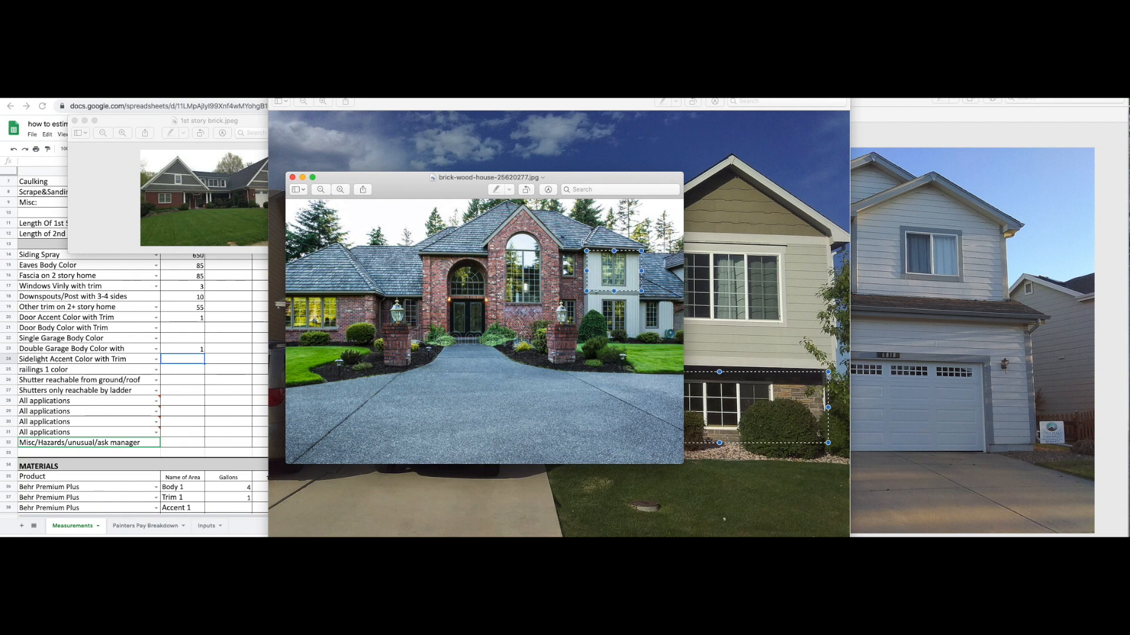
{"action": "left_click_drag", "start_coordinate": [668, 349], "coordinate": [674, 333]}
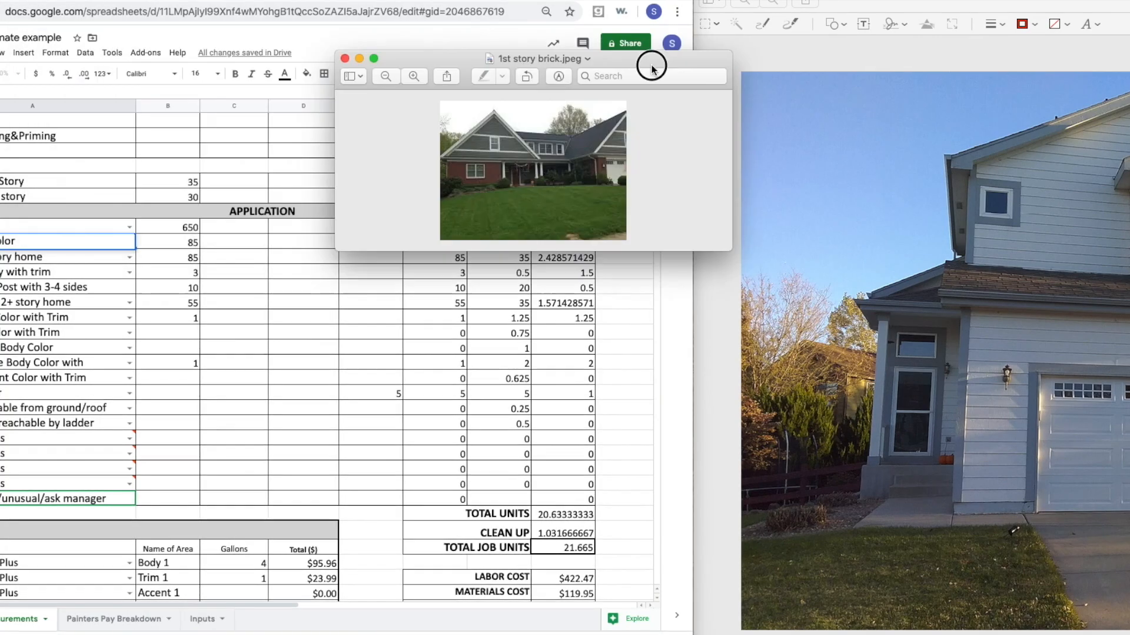
Move and enlarge the 1st story brick photo's window and outline the first-story band across the house front.
{"action": "left_click_drag", "start_coordinate": [652, 67], "coordinate": [827, 56]}
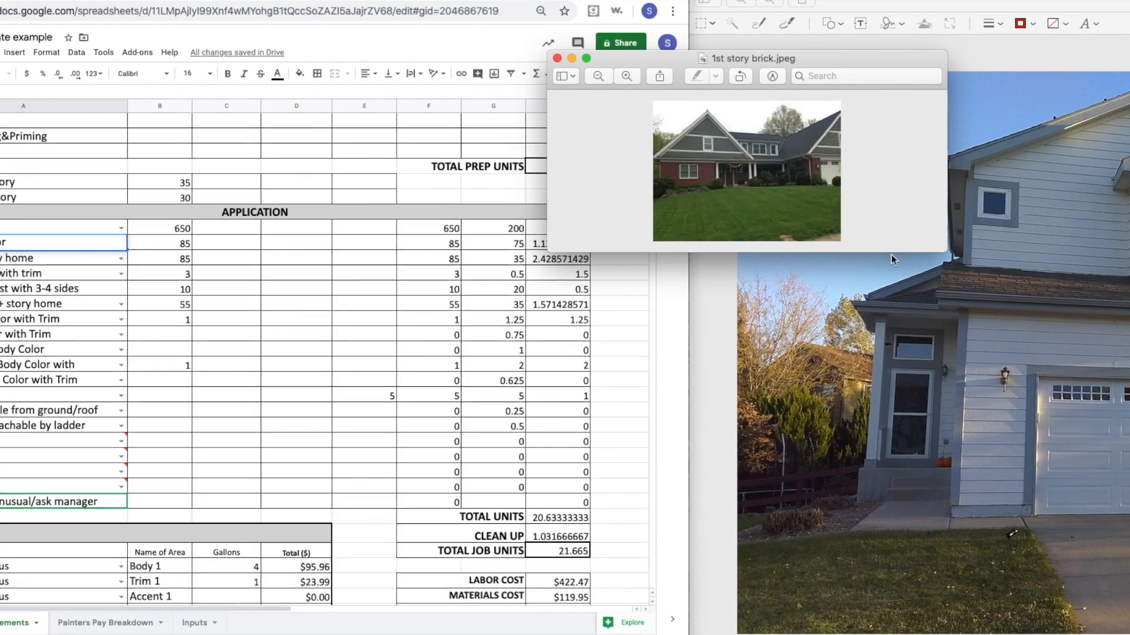
{"action": "left_click_drag", "start_coordinate": [945, 251], "coordinate": [1129, 422]}
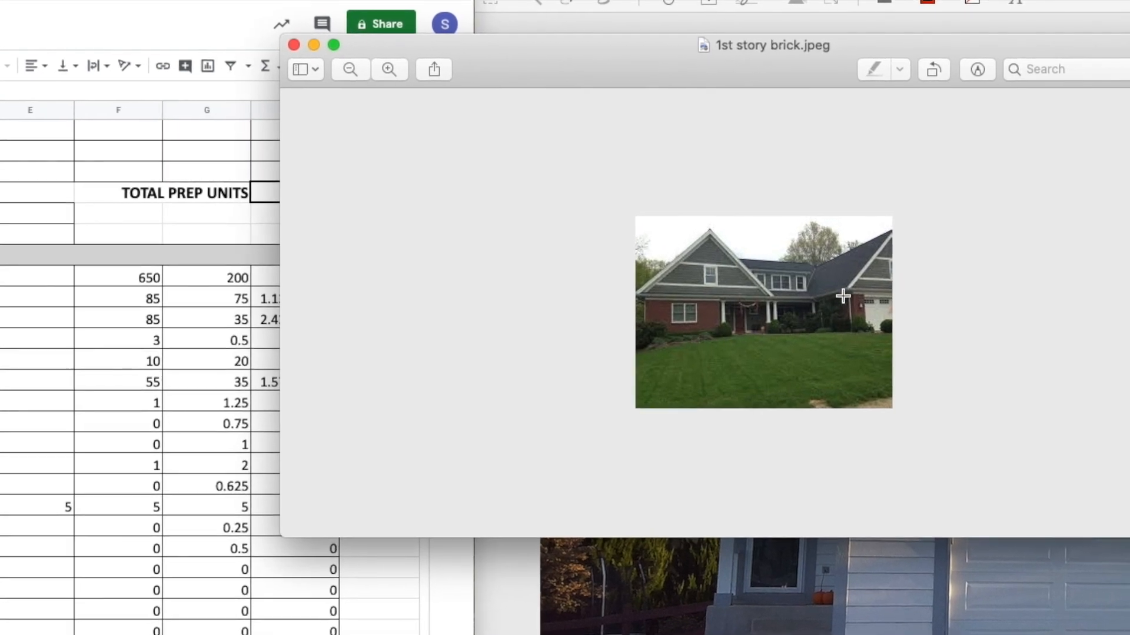
{"action": "mouse_move", "coordinate": [666, 313]}
{"action": "left_mouse_down"}
{"action": "mouse_move", "coordinate": [875, 317]}
{"action": "mouse_move", "coordinate": [859, 339]}
{"action": "left_mouse_up"}
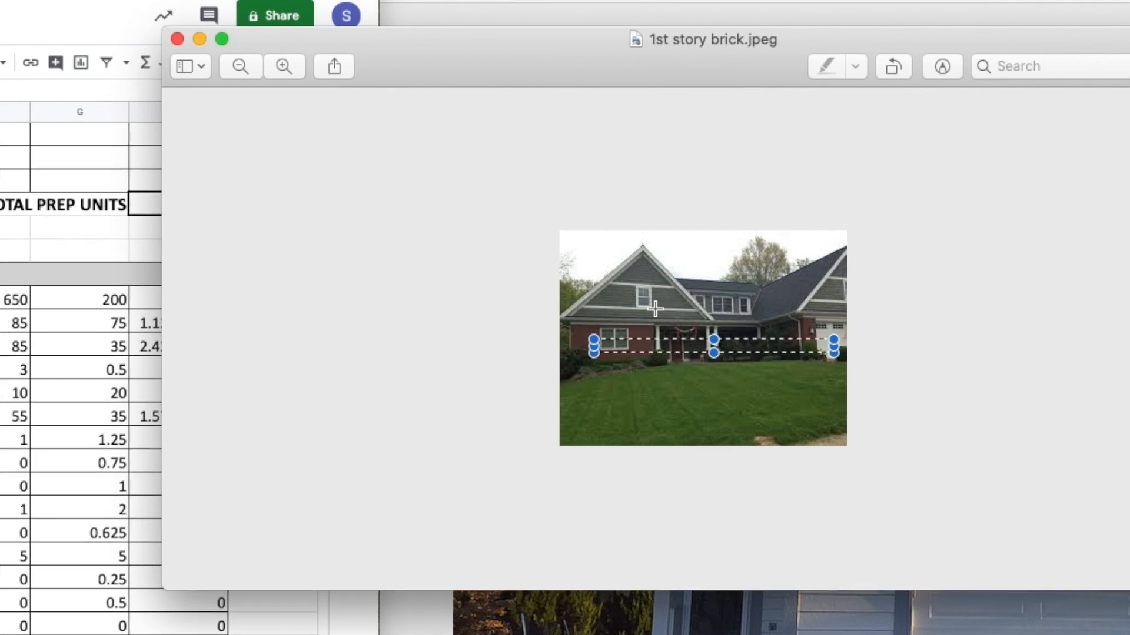
{"action": "left_click", "coordinate": [623, 319]}
Mark the wall height on the brick house, then outline its upper siding and the first-story brick band.
{"action": "left_click_drag", "start_coordinate": [747, 272], "coordinate": [723, 413]}
{"action": "left_click_drag", "start_coordinate": [758, 424], "coordinate": [764, 415]}
{"action": "left_click_drag", "start_coordinate": [686, 374], "coordinate": [686, 288]}
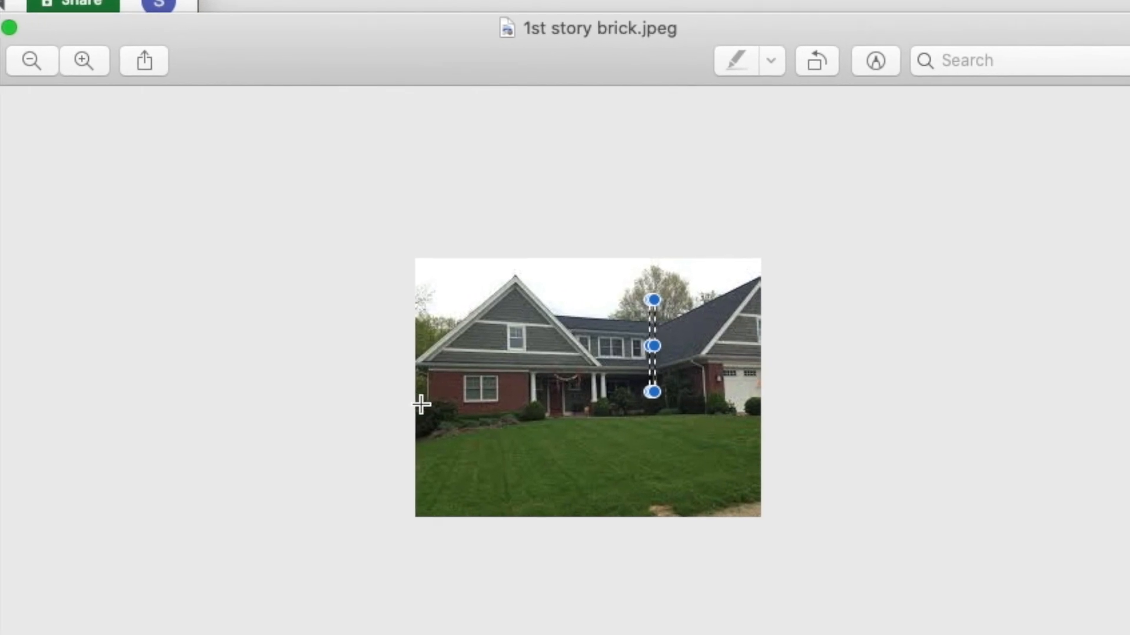
{"action": "left_click_drag", "start_coordinate": [406, 300], "coordinate": [622, 378]}
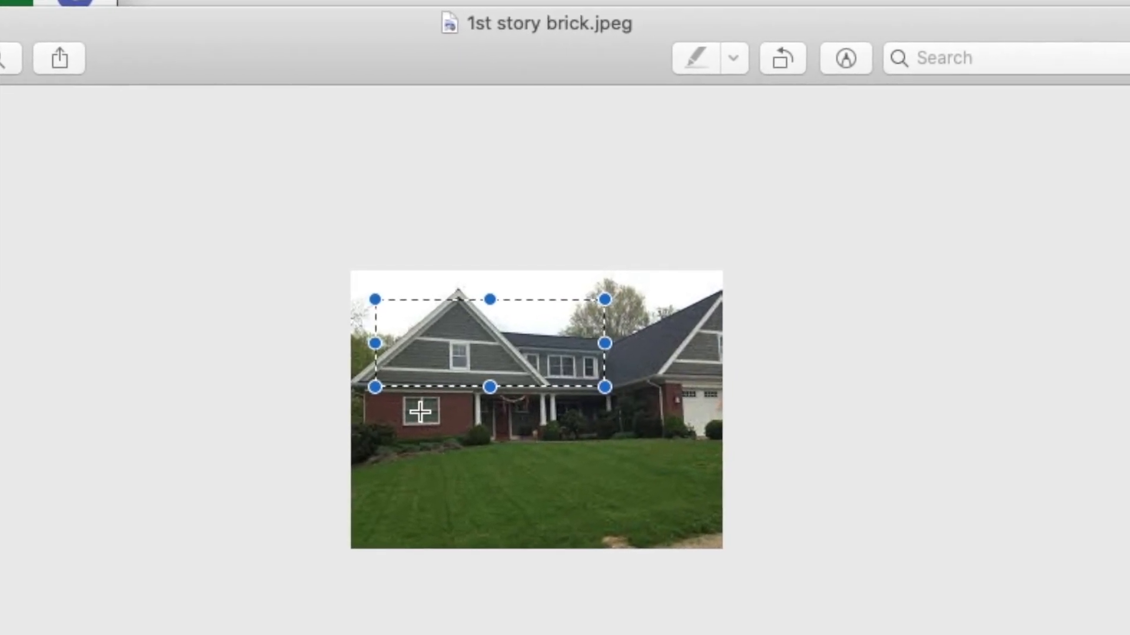
{"action": "left_click_drag", "start_coordinate": [373, 404], "coordinate": [628, 447]}
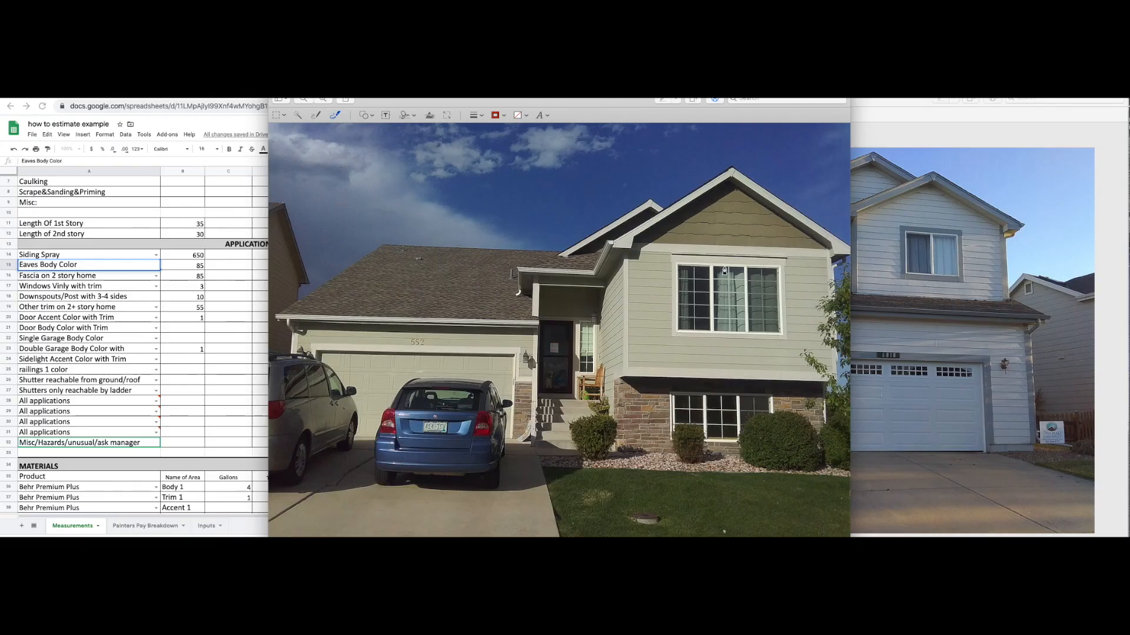
Circle the green house's gable siding and draw lines along the gable base and across the wall below.
{"action": "mouse_move", "coordinate": [729, 209]}
{"action": "left_mouse_down"}
{"action": "mouse_move", "coordinate": [759, 218]}
{"action": "mouse_move", "coordinate": [709, 235]}
{"action": "mouse_move", "coordinate": [712, 207]}
{"action": "mouse_move", "coordinate": [733, 216]}
{"action": "left_mouse_up"}
{"action": "left_click_drag", "start_coordinate": [633, 247], "coordinate": [831, 251]}
{"action": "left_click", "coordinate": [696, 224]}
{"action": "left_click", "coordinate": [657, 274]}
{"action": "left_click", "coordinate": [673, 237]}
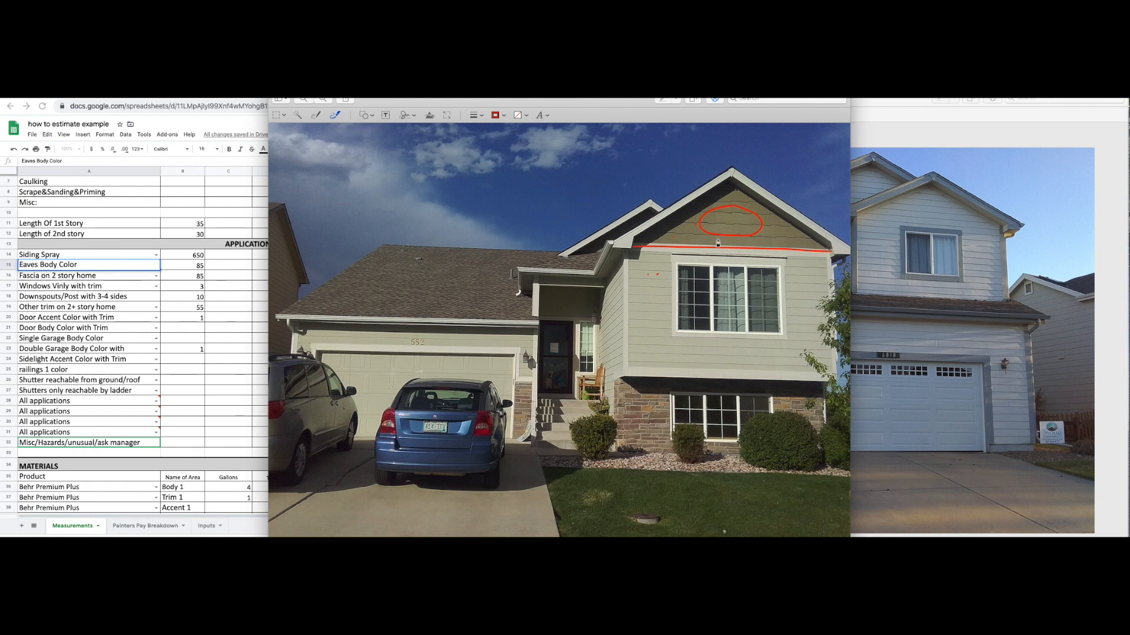
{"action": "left_click_drag", "start_coordinate": [651, 349], "coordinate": [812, 345]}
{"action": "mouse_move", "coordinate": [679, 238]}
{"action": "left_mouse_down"}
{"action": "mouse_move", "coordinate": [701, 216]}
{"action": "mouse_move", "coordinate": [763, 223]}
{"action": "mouse_move", "coordinate": [783, 239]}
{"action": "left_mouse_up"}
Undo the red marks on the green house's gable, body siding and small roof slope.
{"action": "key", "text": "super+z"}
{"action": "key", "text": "super+z"}
{"action": "key", "text": "super+z"}
{"action": "key", "text": "super+z"}
{"action": "key", "text": "super+z"}
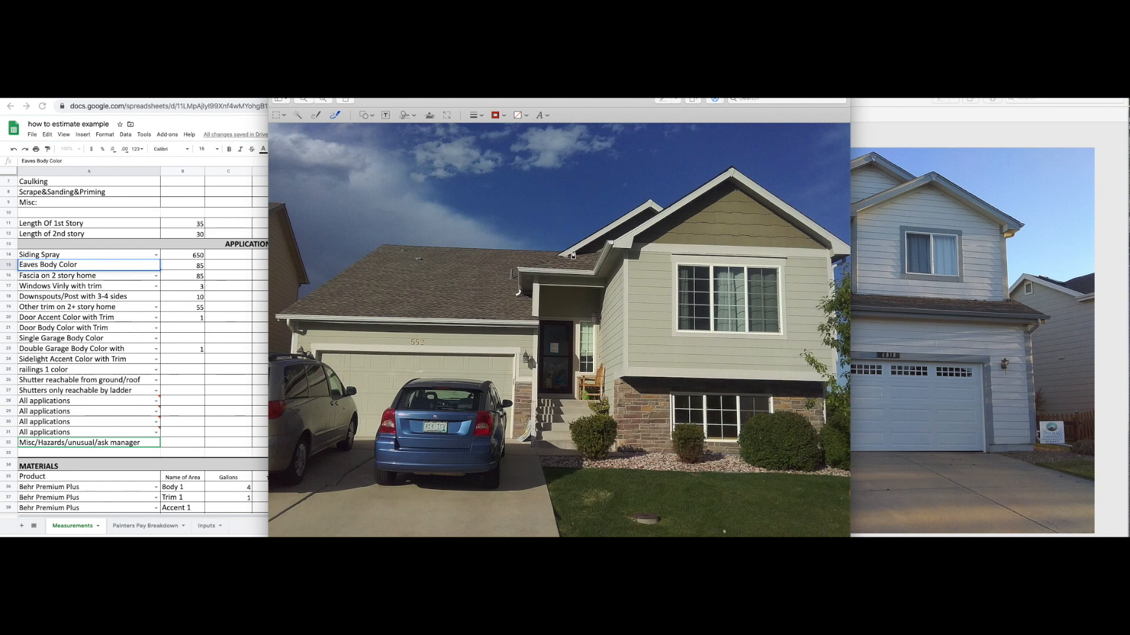
{"action": "left_click_drag", "start_coordinate": [582, 256], "coordinate": [639, 222]}
{"action": "key", "text": "super+z"}
Mark both ends of the green house's roof eaves and outline the lower wall level across the front.
{"action": "left_click_drag", "start_coordinate": [279, 310], "coordinate": [280, 324]}
{"action": "left_click_drag", "start_coordinate": [839, 239], "coordinate": [838, 254]}
{"action": "mouse_move", "coordinate": [277, 318]}
{"action": "left_mouse_down"}
{"action": "mouse_move", "coordinate": [847, 336]}
{"action": "mouse_move", "coordinate": [847, 427]}
{"action": "mouse_move", "coordinate": [758, 453]}
{"action": "mouse_move", "coordinate": [365, 445]}
{"action": "mouse_move", "coordinate": [301, 410]}
{"action": "mouse_move", "coordinate": [282, 338]}
{"action": "mouse_move", "coordinate": [297, 317]}
{"action": "left_mouse_up"}
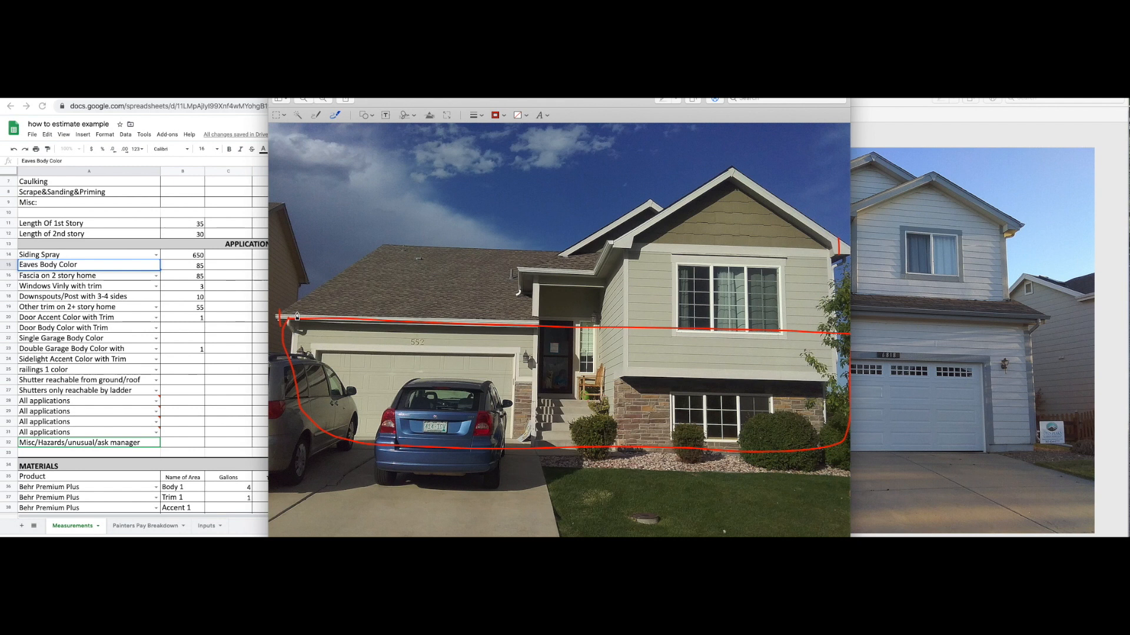
Outline the upper wall level of the projecting wing and circle spots on its body siding and gable siding.
{"action": "left_click_drag", "start_coordinate": [516, 260], "coordinate": [517, 276]}
{"action": "mouse_move", "coordinate": [527, 325]}
{"action": "left_mouse_down"}
{"action": "mouse_move", "coordinate": [556, 243]}
{"action": "mouse_move", "coordinate": [849, 255]}
{"action": "left_mouse_up"}
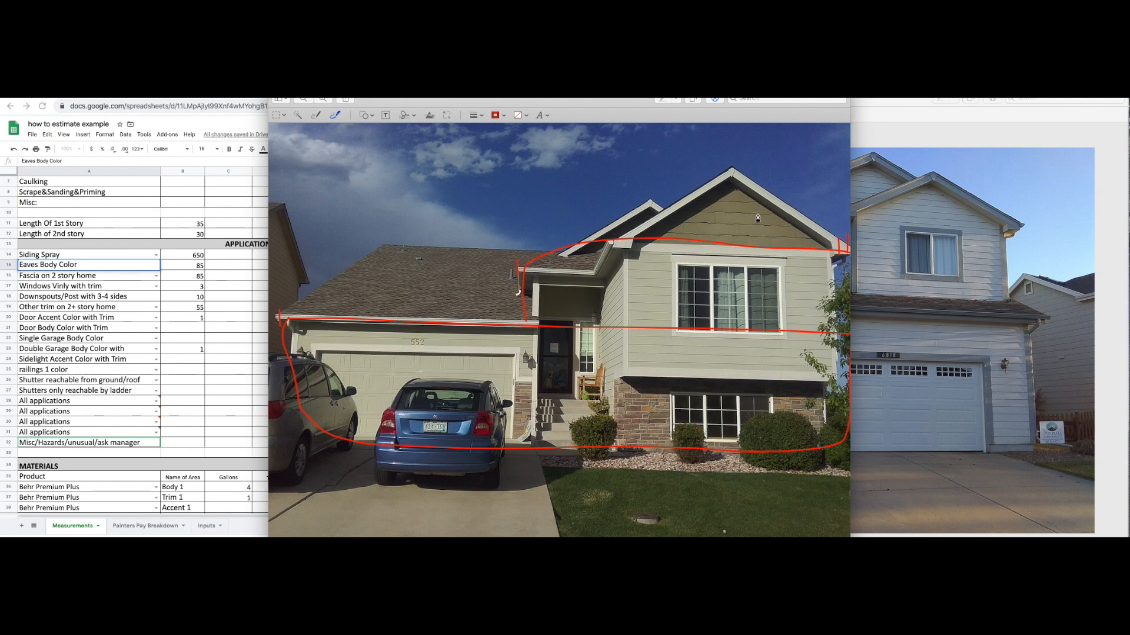
{"action": "left_click_drag", "start_coordinate": [803, 292], "coordinate": [800, 288]}
{"action": "mouse_move", "coordinate": [724, 203]}
{"action": "left_mouse_down"}
{"action": "mouse_move", "coordinate": [736, 228]}
{"action": "mouse_move", "coordinate": [741, 213]}
{"action": "left_mouse_up"}
Set the application in row 28 of the measurement sheet to Siding Spray and select its quantity cell.
{"action": "left_click", "coordinate": [194, 372]}
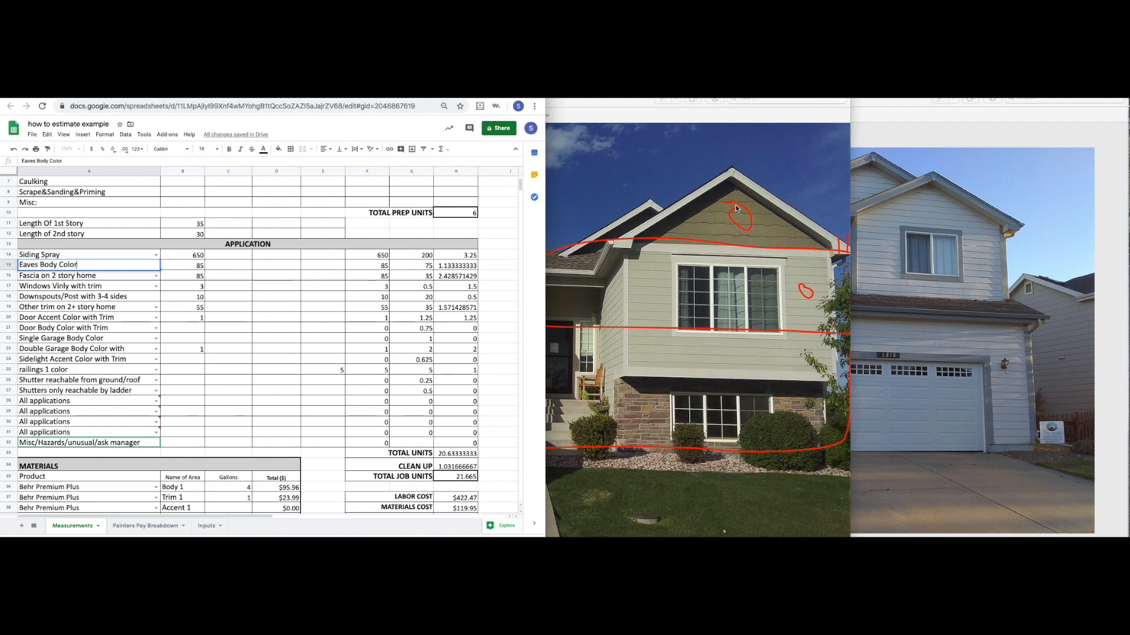
{"action": "left_click", "coordinate": [157, 402]}
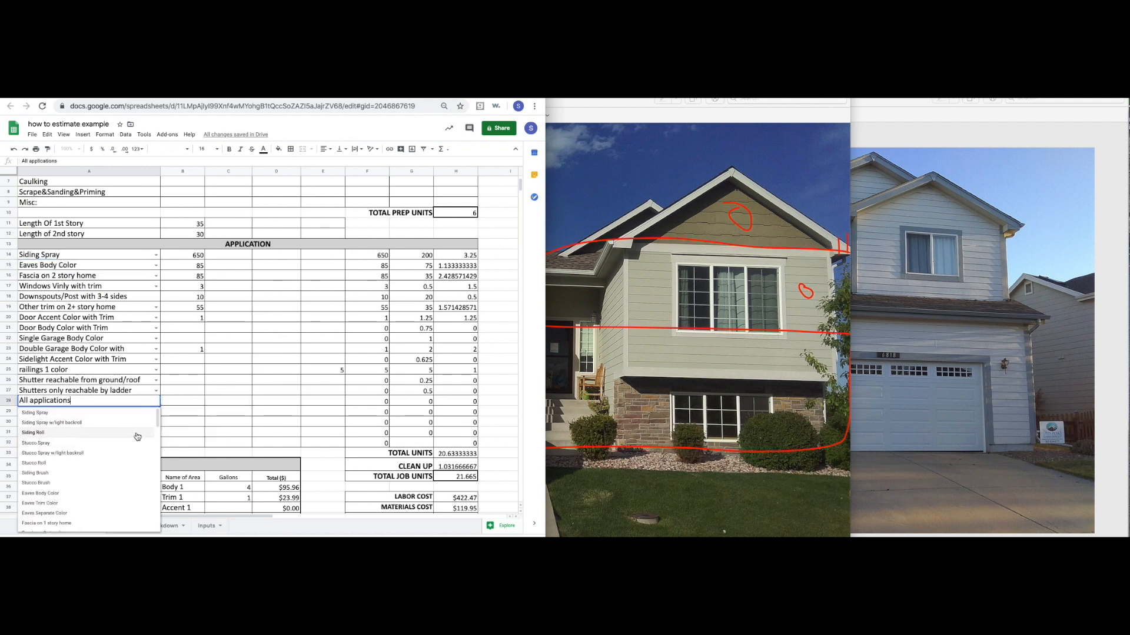
{"action": "left_click", "coordinate": [135, 413]}
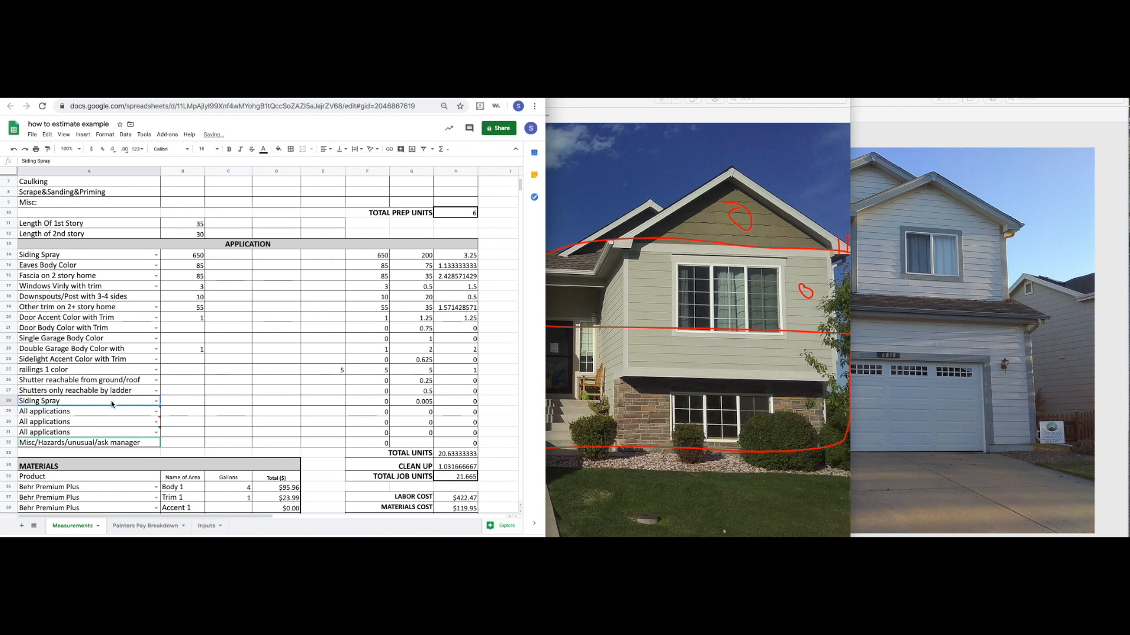
{"action": "left_click", "coordinate": [89, 256]}
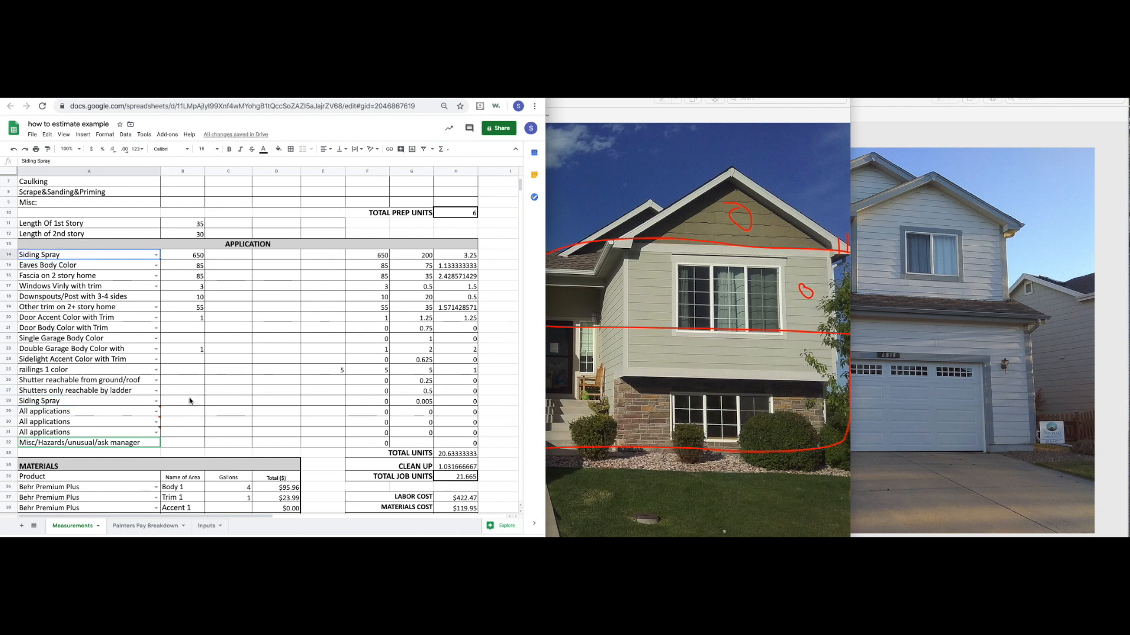
{"action": "left_click", "coordinate": [199, 401]}
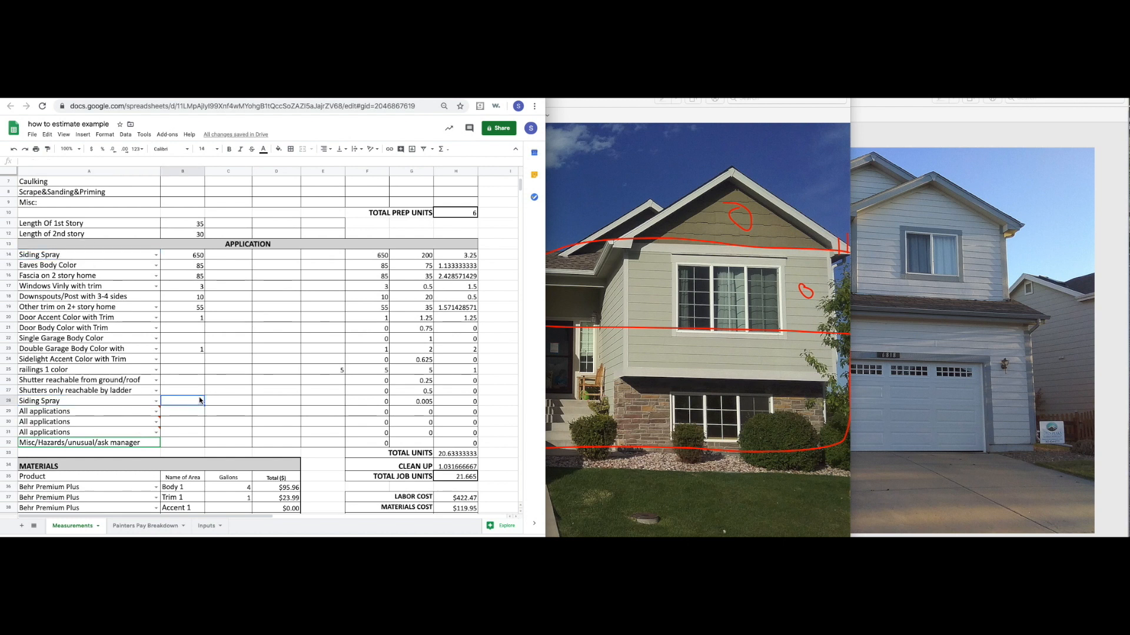
Trace the slope beside the green house's gable and mark the gable siding again.
{"action": "left_click", "coordinate": [722, 205]}
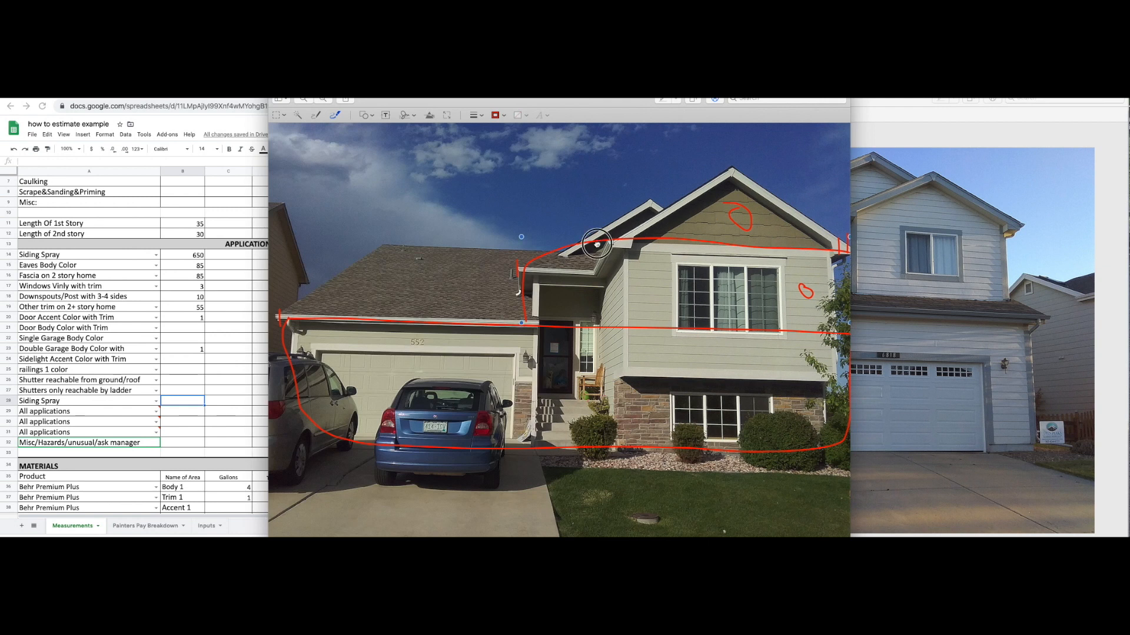
{"action": "mouse_move", "coordinate": [610, 235]}
{"action": "left_mouse_down"}
{"action": "mouse_move", "coordinate": [649, 218]}
{"action": "mouse_move", "coordinate": [758, 223]}
{"action": "mouse_move", "coordinate": [743, 208]}
{"action": "mouse_move", "coordinate": [758, 226]}
{"action": "left_mouse_up"}
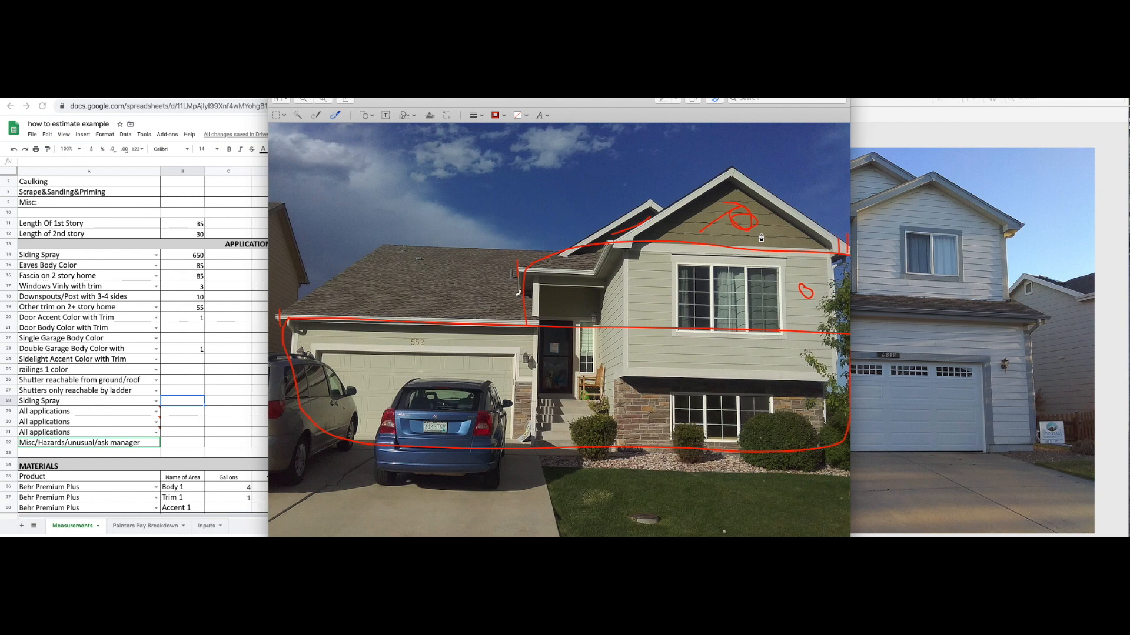
{"action": "left_click_drag", "start_coordinate": [594, 187], "coordinate": [759, 237]}
Undo the gable marks and the wall-level outlines, leaving only the tick marks at the eave ends.
{"action": "key", "text": "super+z"}
{"action": "key", "text": "super+z"}
{"action": "key", "text": "super+z"}
{"action": "key", "text": "super+z"}
{"action": "key", "text": "super+z"}
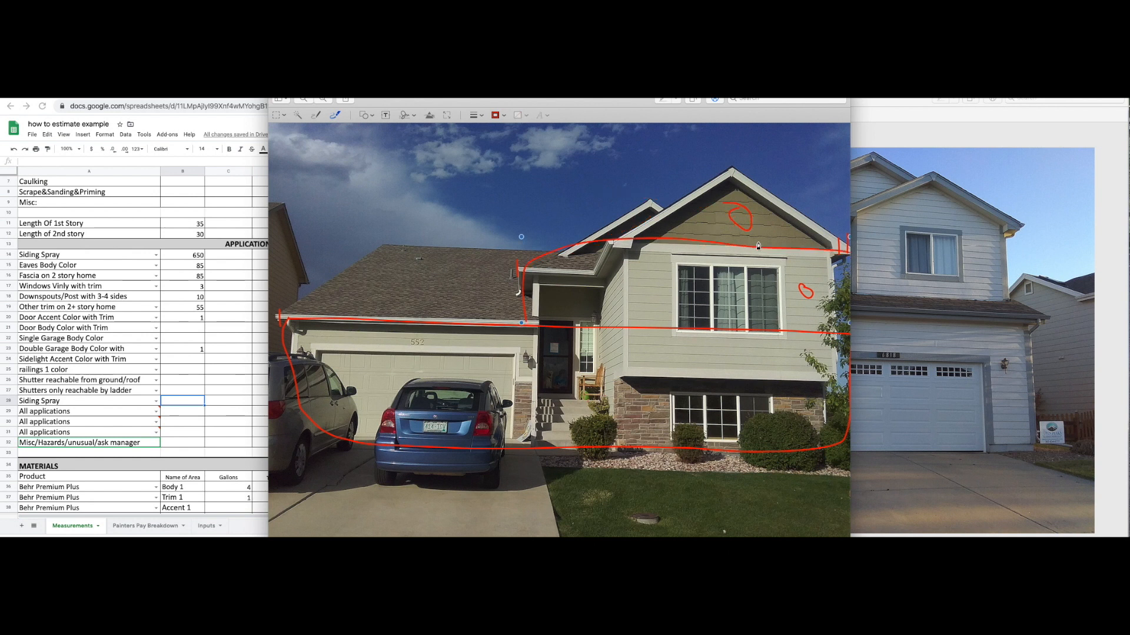
{"action": "key", "text": "super+z"}
{"action": "key", "text": "super+z"}
{"action": "key", "text": "super+z"}
{"action": "key", "text": "super+z"}
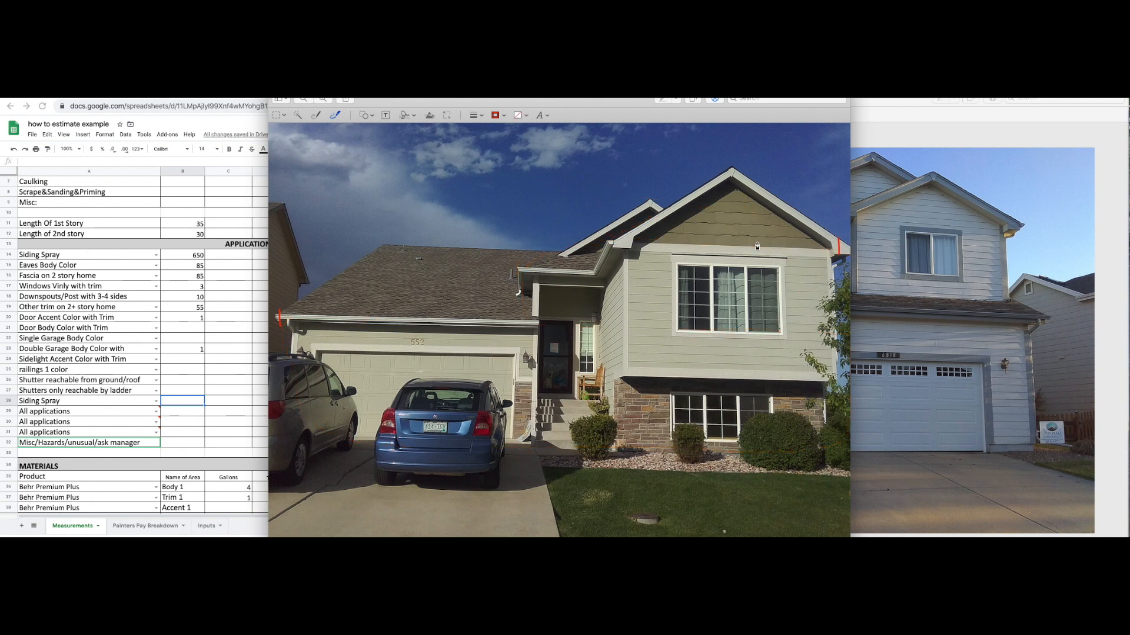
Circle the gable's accent-colored siding and select the first Siding Spray row's quantity in the sheet for comparison.
{"action": "mouse_move", "coordinate": [685, 236]}
{"action": "left_mouse_down"}
{"action": "mouse_move", "coordinate": [771, 227]}
{"action": "mouse_move", "coordinate": [714, 210]}
{"action": "mouse_move", "coordinate": [683, 237]}
{"action": "left_mouse_up"}
{"action": "left_click", "coordinate": [242, 460]}
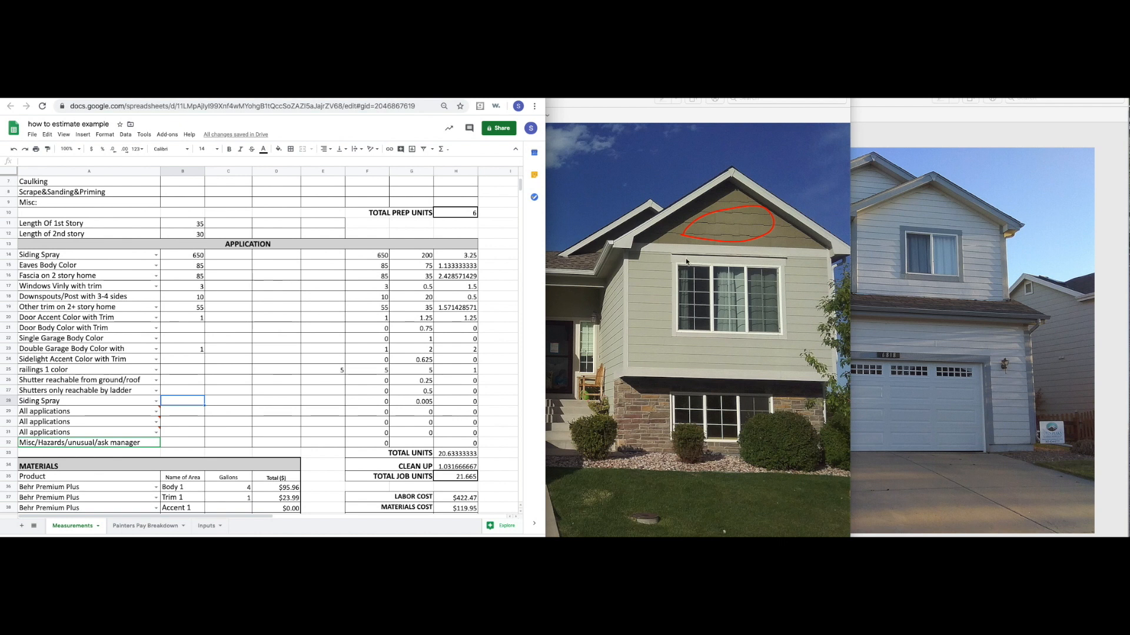
{"action": "left_click", "coordinate": [709, 257]}
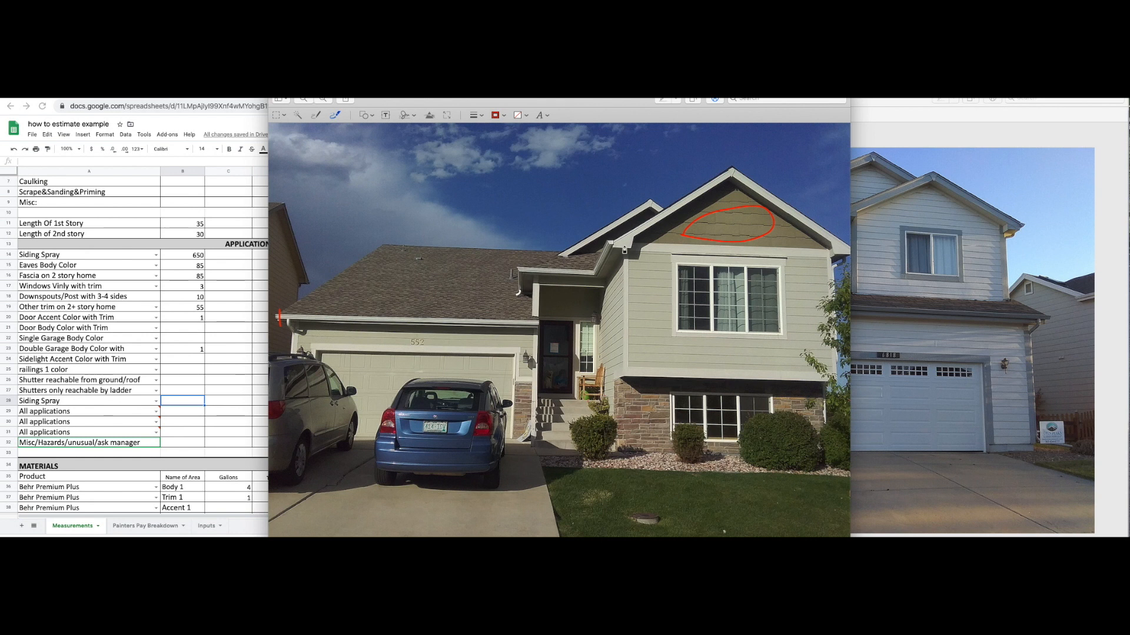
{"action": "left_click", "coordinate": [187, 256]}
{"action": "left_click", "coordinate": [188, 257]}
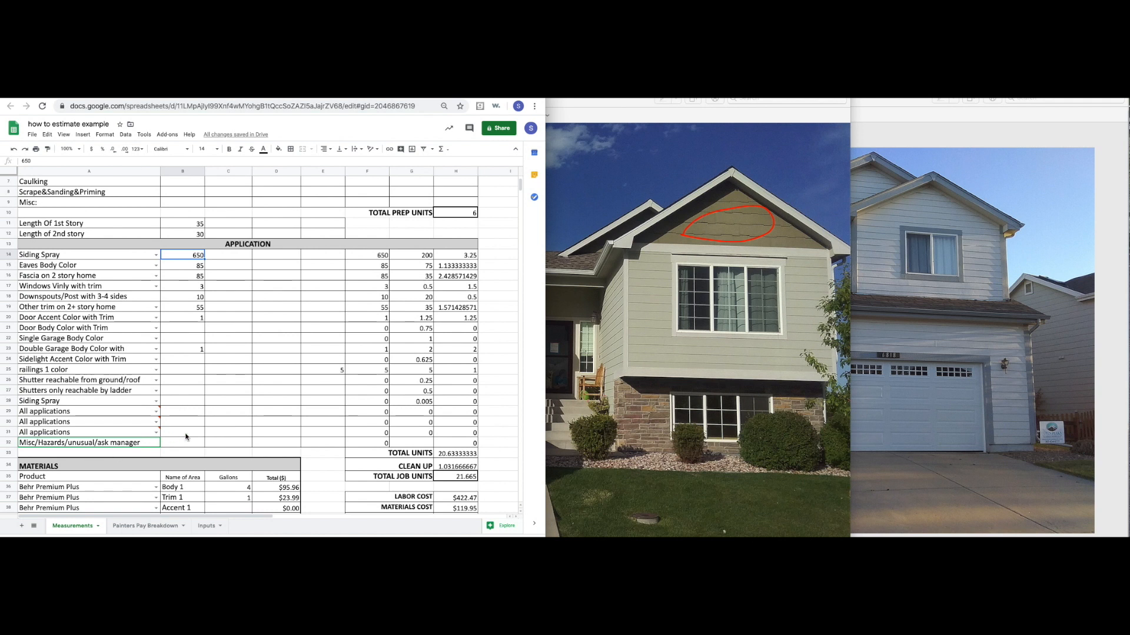
{"action": "left_click", "coordinate": [755, 250]}
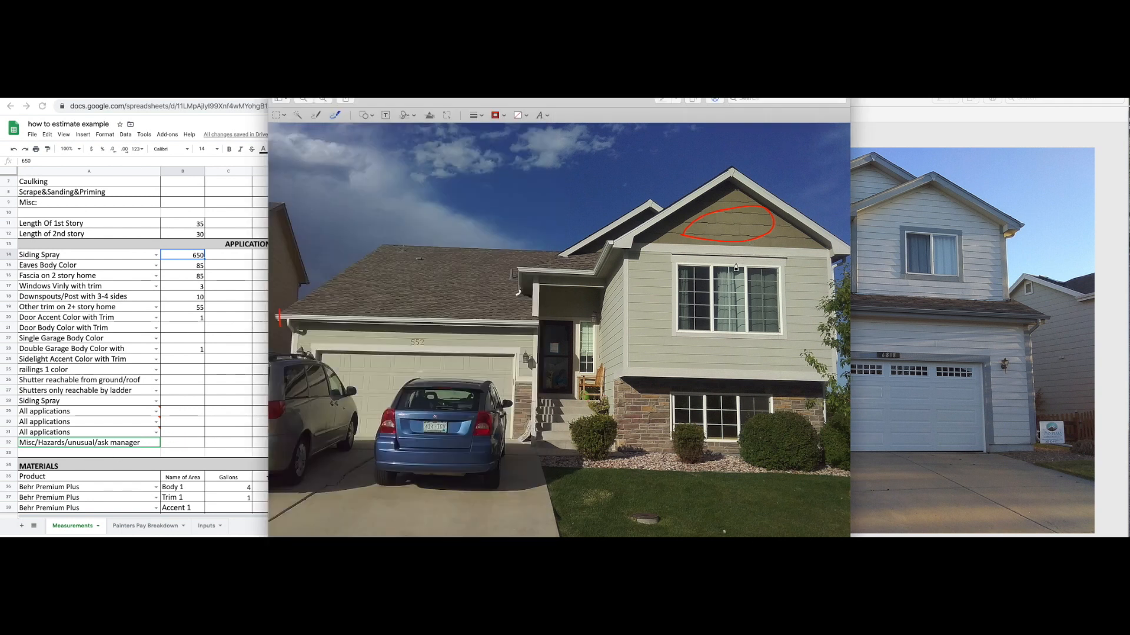
Draw lines along the gable's base and upper eaves, and sketch a right triangle over the gable for its area.
{"action": "left_click_drag", "start_coordinate": [627, 249], "coordinate": [836, 251]}
{"action": "left_click_drag", "start_coordinate": [529, 271], "coordinate": [850, 243]}
{"action": "left_click_drag", "start_coordinate": [640, 238], "coordinate": [641, 161]}
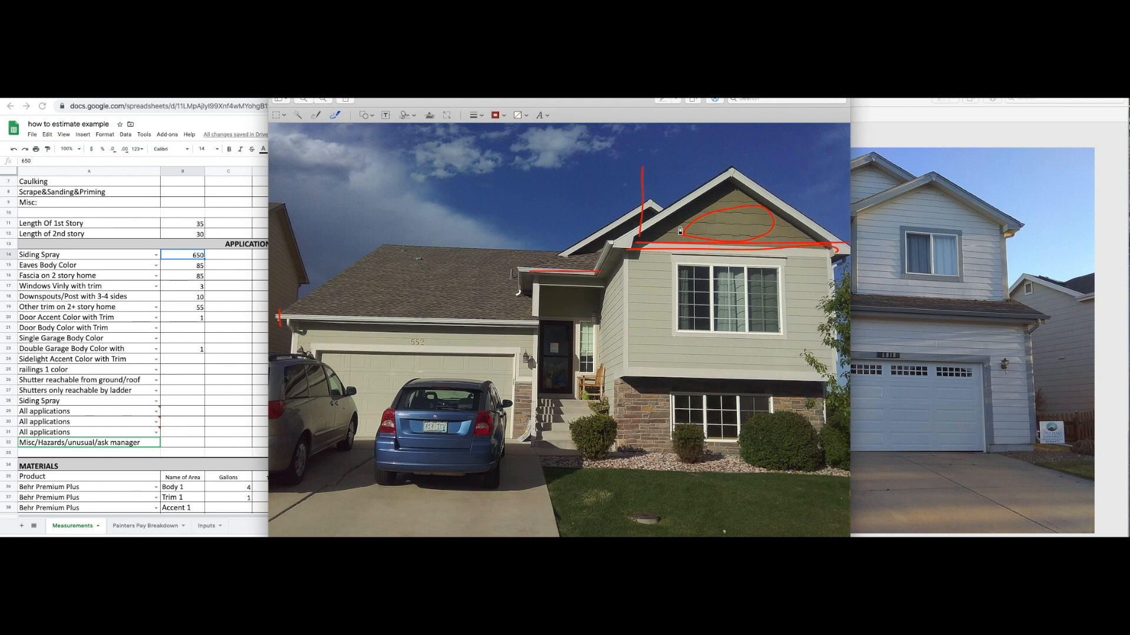
{"action": "left_click_drag", "start_coordinate": [643, 168], "coordinate": [836, 246]}
{"action": "left_click", "coordinate": [653, 170]}
Enter 200 as the quantity for Siding Spray in row 28.
{"action": "left_click", "coordinate": [180, 402]}
{"action": "double_click", "coordinate": [180, 401]}
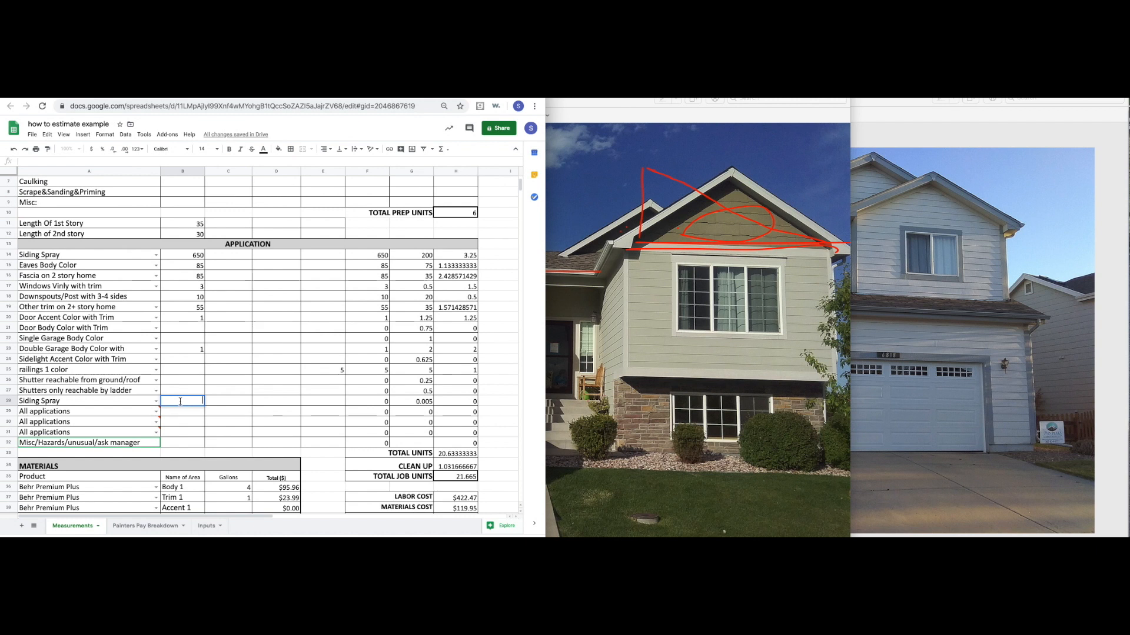
{"action": "type", "text": "200"}
{"action": "key", "text": "Tab"}
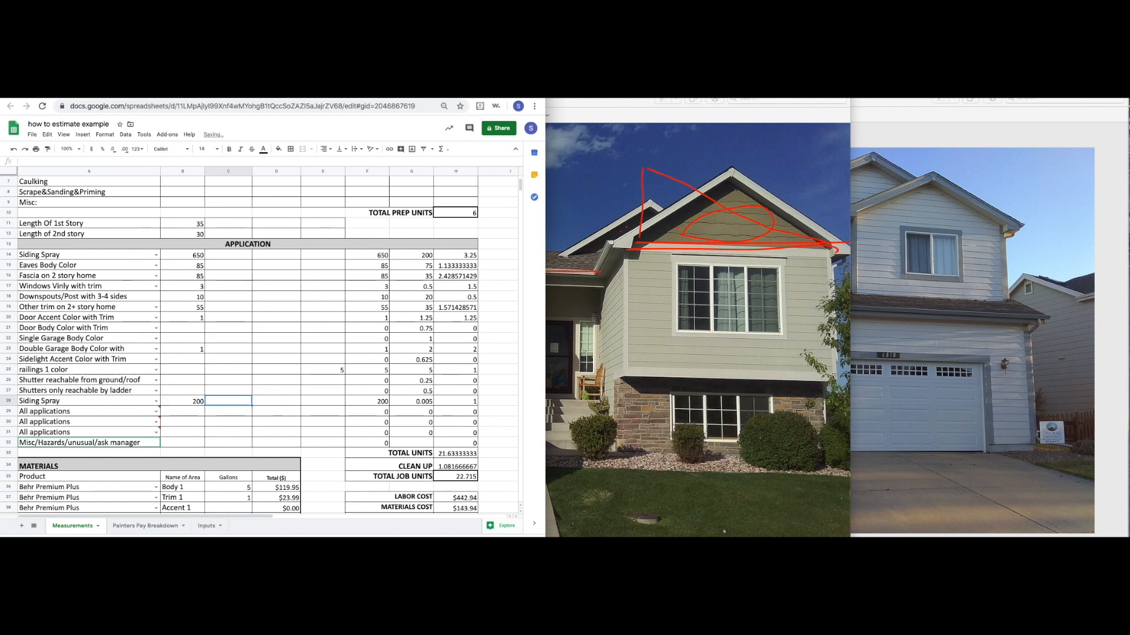
Clear the quantity from the Siding Spray entry in row 28 and check the Body 1 gallons cell.
{"action": "left_click", "coordinate": [794, 290]}
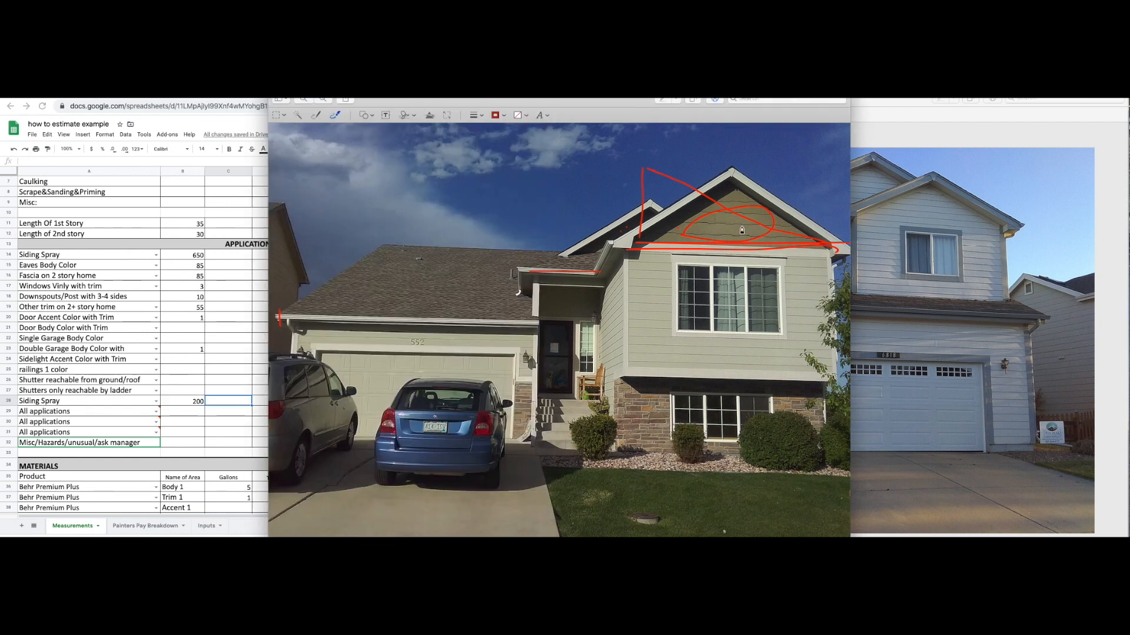
{"action": "left_click", "coordinate": [193, 405]}
{"action": "left_click", "coordinate": [190, 404]}
{"action": "key", "text": "Delete"}
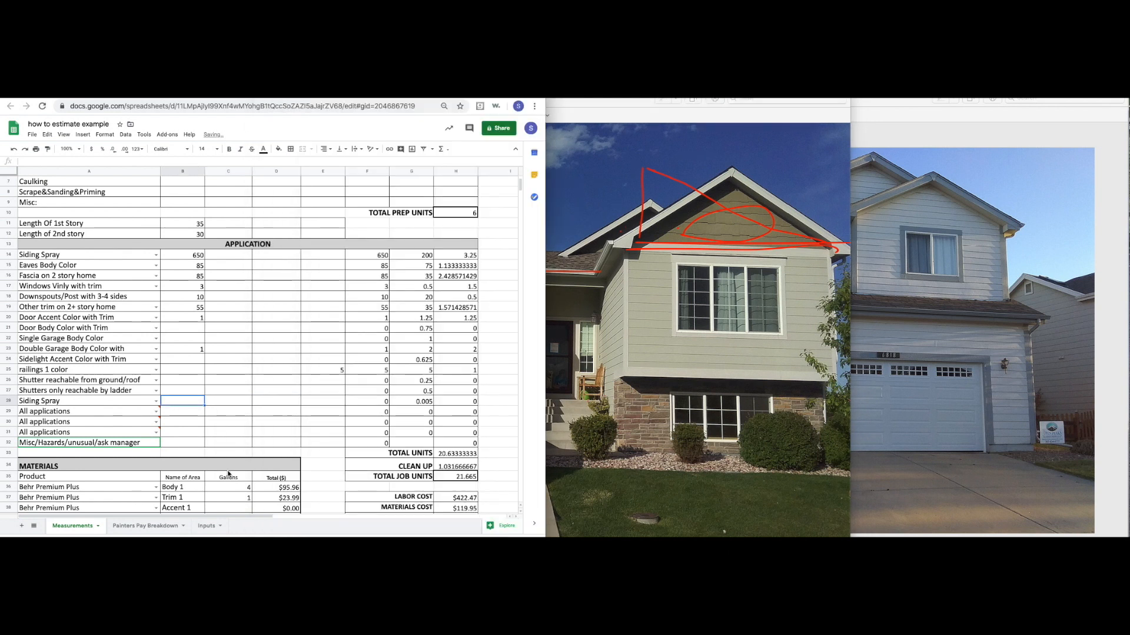
{"action": "left_click", "coordinate": [236, 487]}
{"action": "left_click", "coordinate": [184, 400]}
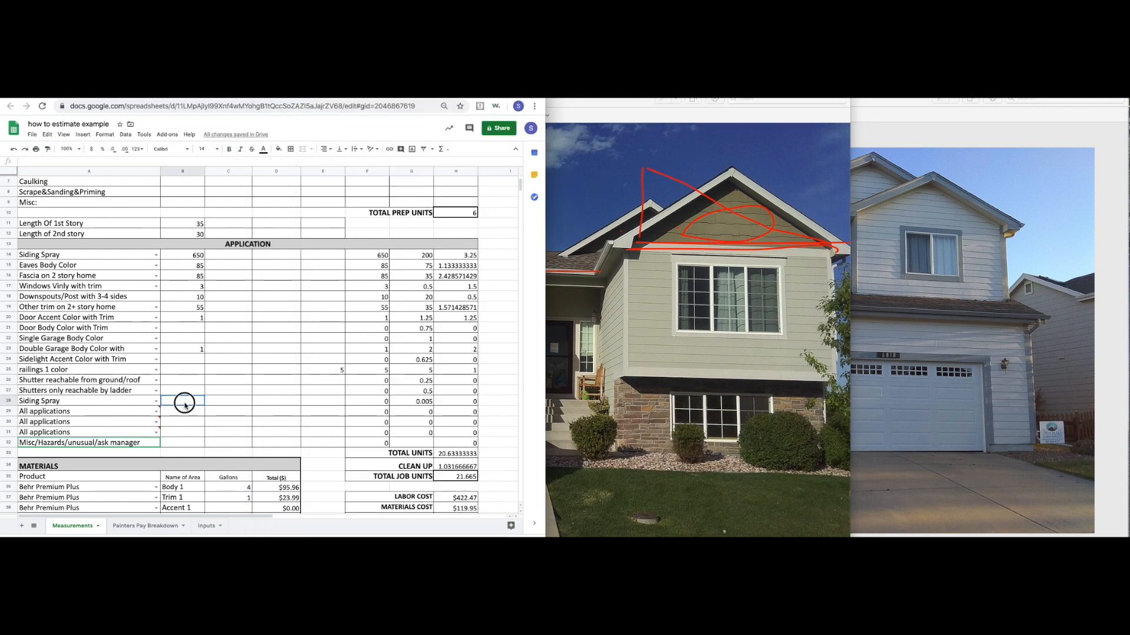
Bring up the 2body colors.jpg photo over the green house photo.
{"action": "left_click", "coordinate": [367, 414]}
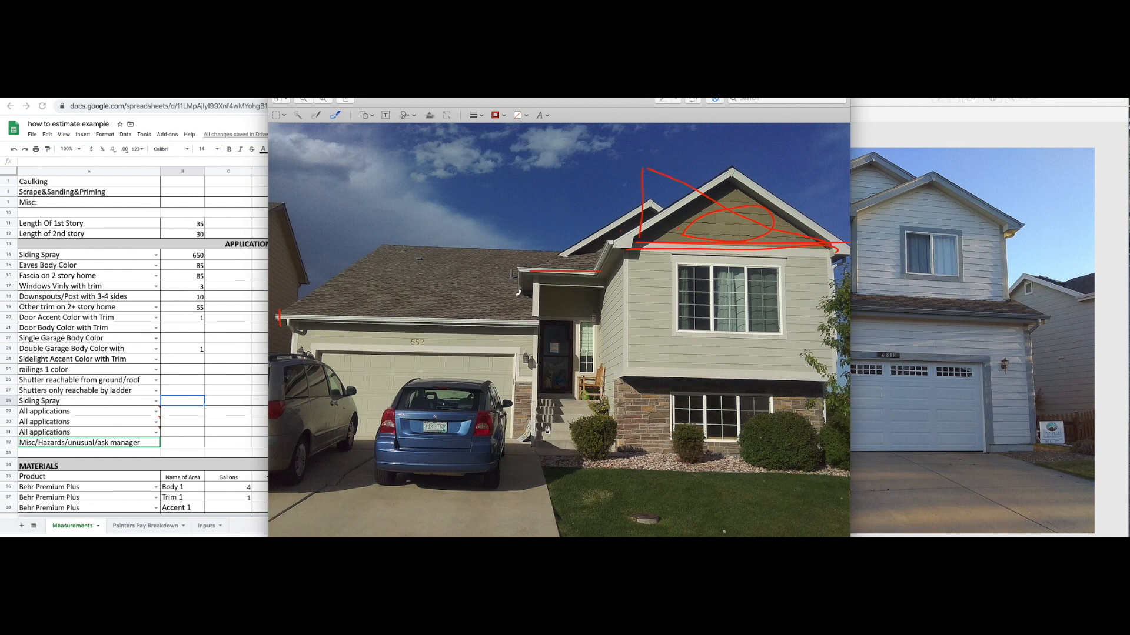
{"action": "left_click", "coordinate": [724, 533]}
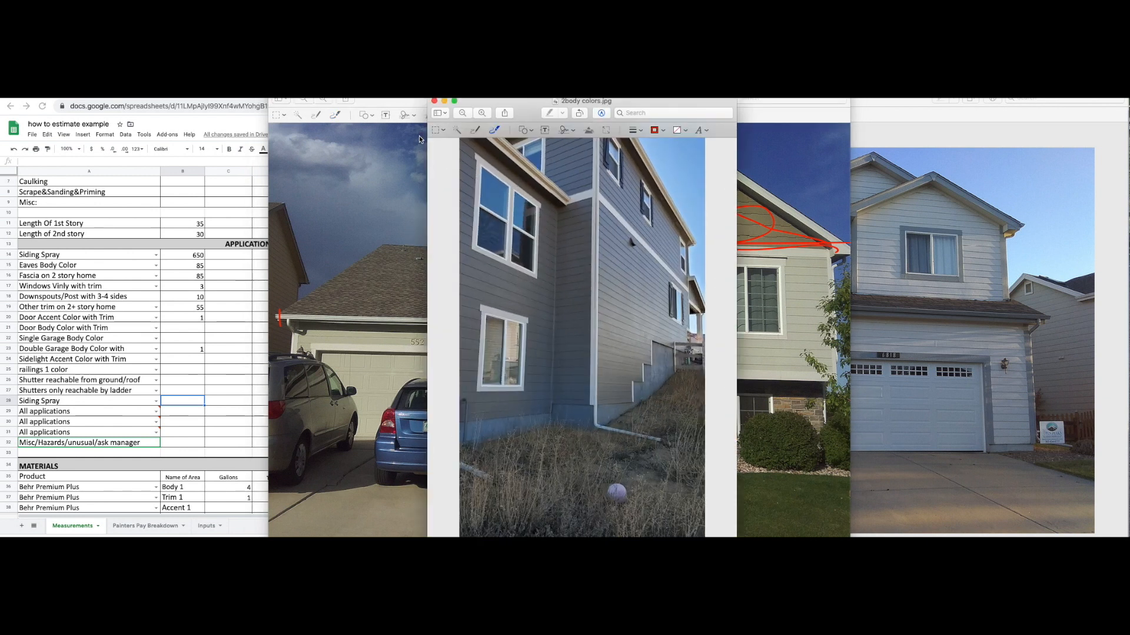
Circle the upper siding and mark the lower siding on the 2body colors photo, and undo the strokes.
{"action": "mouse_move", "coordinate": [612, 193]}
{"action": "left_mouse_down"}
{"action": "mouse_move", "coordinate": [673, 259]}
{"action": "mouse_move", "coordinate": [659, 203]}
{"action": "mouse_move", "coordinate": [606, 168]}
{"action": "mouse_move", "coordinate": [580, 172]}
{"action": "mouse_move", "coordinate": [622, 203]}
{"action": "left_mouse_up"}
{"action": "left_click_drag", "start_coordinate": [616, 264], "coordinate": [623, 298]}
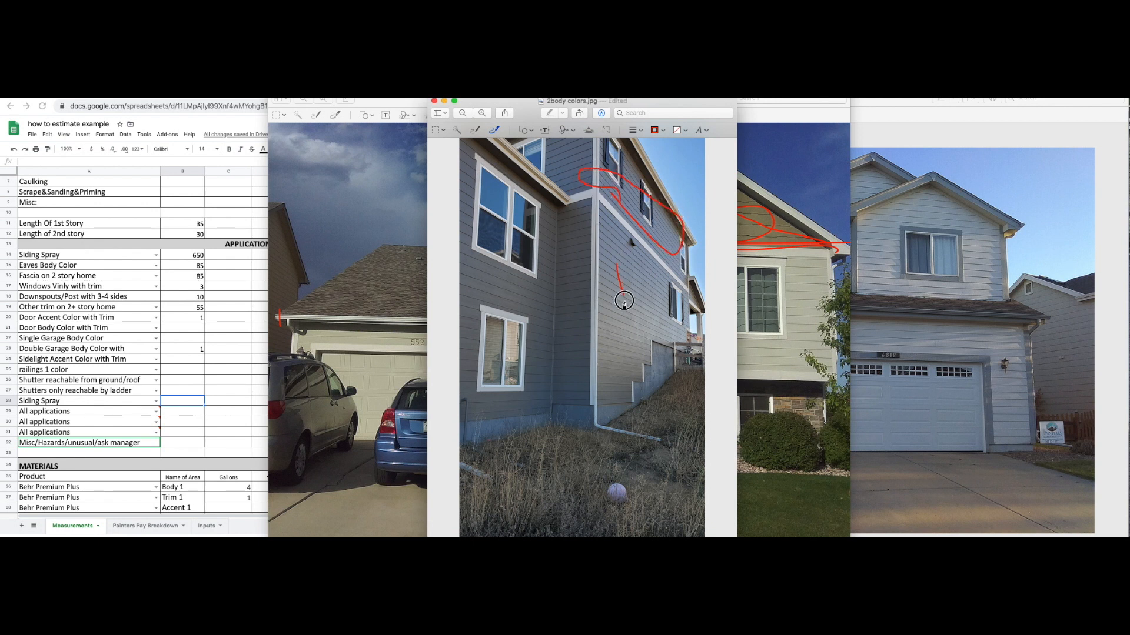
{"action": "left_click_drag", "start_coordinate": [599, 208], "coordinate": [689, 288]}
{"action": "key", "text": "super+z"}
{"action": "key", "text": "super+z"}
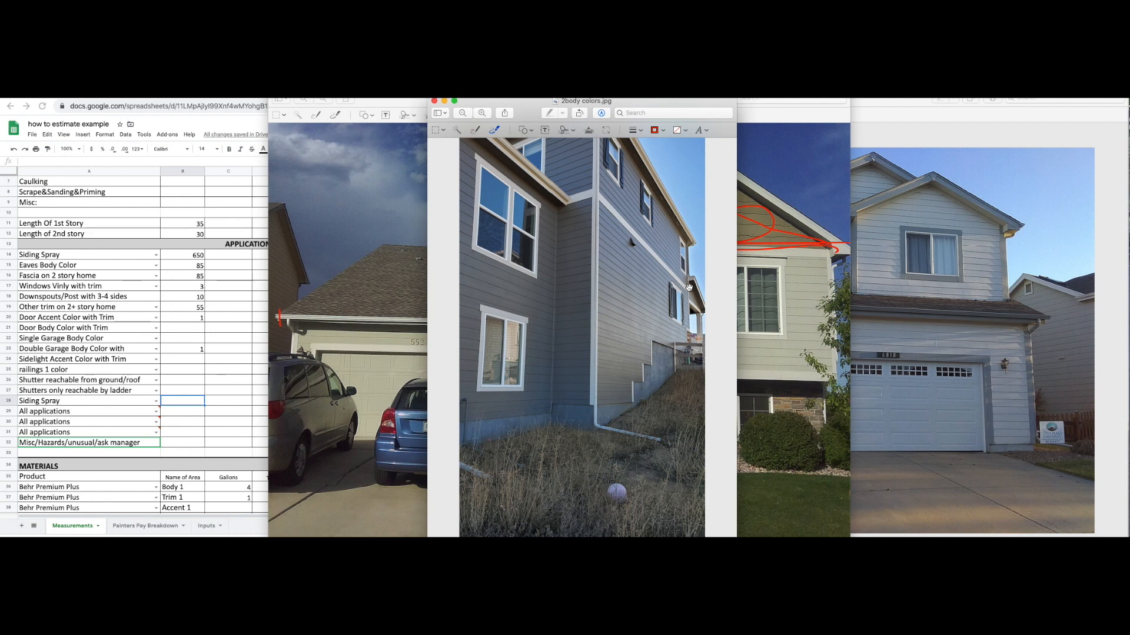
Draw short strokes on the lower siding and along the white trim band, and undo all of them.
{"action": "left_click_drag", "start_coordinate": [617, 246], "coordinate": [625, 291]}
{"action": "left_click_drag", "start_coordinate": [633, 231], "coordinate": [652, 250]}
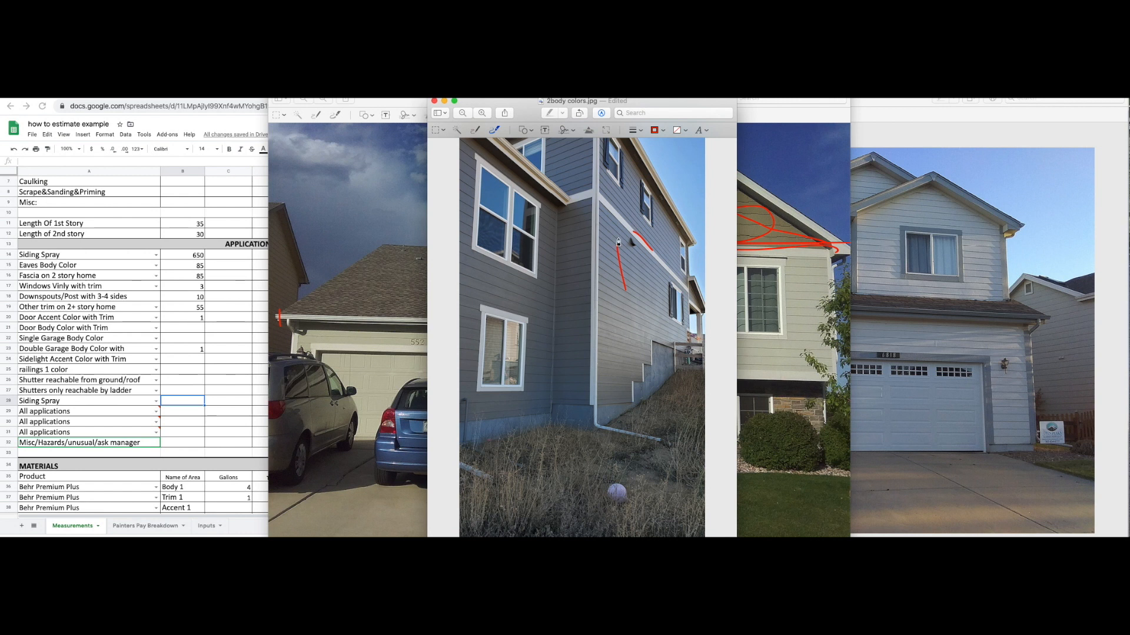
{"action": "mouse_move", "coordinate": [611, 226]}
{"action": "left_mouse_down"}
{"action": "mouse_move", "coordinate": [621, 285]}
{"action": "mouse_move", "coordinate": [603, 236]}
{"action": "mouse_move", "coordinate": [613, 212]}
{"action": "mouse_move", "coordinate": [641, 208]}
{"action": "left_mouse_up"}
{"action": "key", "text": "super+z"}
{"action": "key", "text": "super+z"}
{"action": "key", "text": "super+z"}
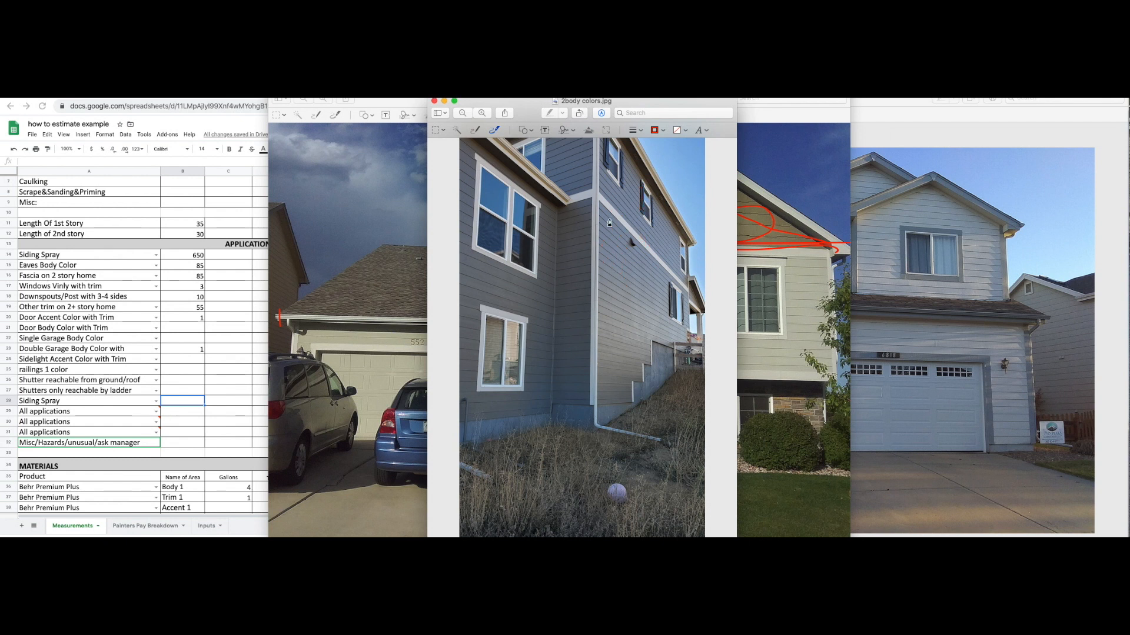
Mark the lower and upper siding with strokes, circle two spots on the upper siding, and cross out the large upper window.
{"action": "left_click_drag", "start_coordinate": [612, 248], "coordinate": [641, 283]}
{"action": "mouse_move", "coordinate": [624, 206]}
{"action": "left_mouse_down"}
{"action": "mouse_move", "coordinate": [635, 219]}
{"action": "mouse_move", "coordinate": [610, 211]}
{"action": "left_mouse_up"}
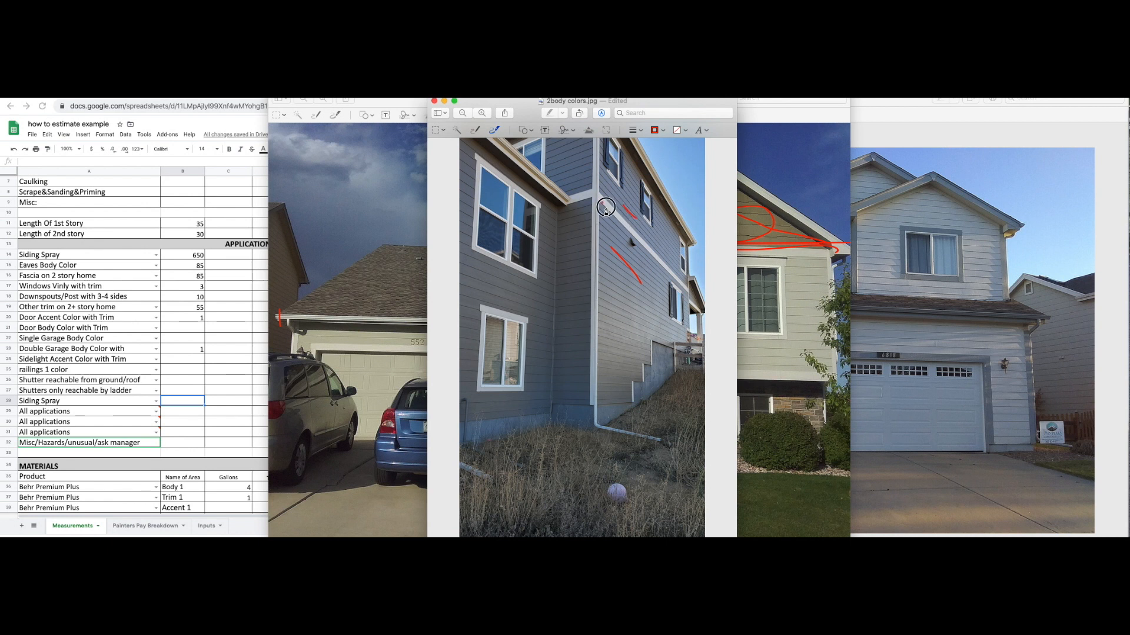
{"action": "mouse_move", "coordinate": [621, 166]}
{"action": "left_mouse_down"}
{"action": "mouse_move", "coordinate": [611, 186]}
{"action": "mouse_move", "coordinate": [628, 147]}
{"action": "left_mouse_up"}
{"action": "mouse_move", "coordinate": [671, 237]}
{"action": "left_mouse_down"}
{"action": "mouse_move", "coordinate": [656, 259]}
{"action": "mouse_move", "coordinate": [665, 224]}
{"action": "left_mouse_up"}
{"action": "mouse_move", "coordinate": [483, 187]}
{"action": "left_mouse_down"}
{"action": "mouse_move", "coordinate": [498, 187]}
{"action": "mouse_move", "coordinate": [494, 258]}
{"action": "mouse_move", "coordinate": [469, 271]}
{"action": "mouse_move", "coordinate": [537, 266]}
{"action": "left_mouse_up"}
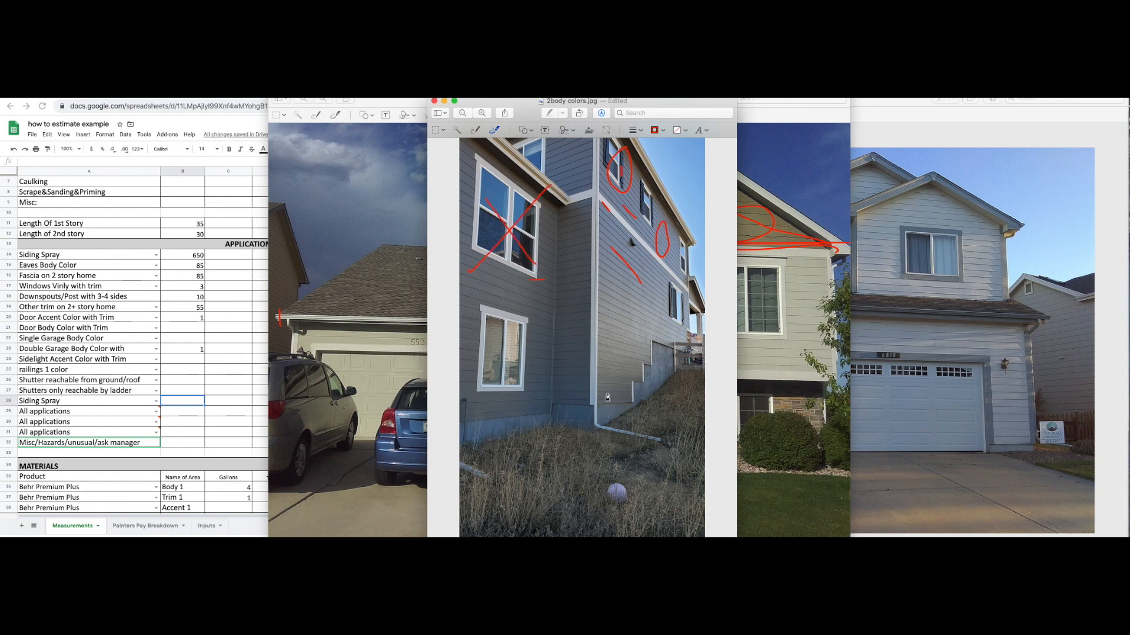
Underline the base of the lower siding, circle areas of the lower and upper siding, and delete the selected mark.
{"action": "left_click_drag", "start_coordinate": [694, 341], "coordinate": [586, 336]}
{"action": "left_click_drag", "start_coordinate": [623, 351], "coordinate": [685, 349]}
{"action": "mouse_move", "coordinate": [620, 245]}
{"action": "left_mouse_down"}
{"action": "mouse_move", "coordinate": [684, 307]}
{"action": "mouse_move", "coordinate": [635, 246]}
{"action": "left_mouse_up"}
{"action": "mouse_move", "coordinate": [626, 191]}
{"action": "left_mouse_down"}
{"action": "mouse_move", "coordinate": [664, 217]}
{"action": "mouse_move", "coordinate": [601, 198]}
{"action": "left_mouse_up"}
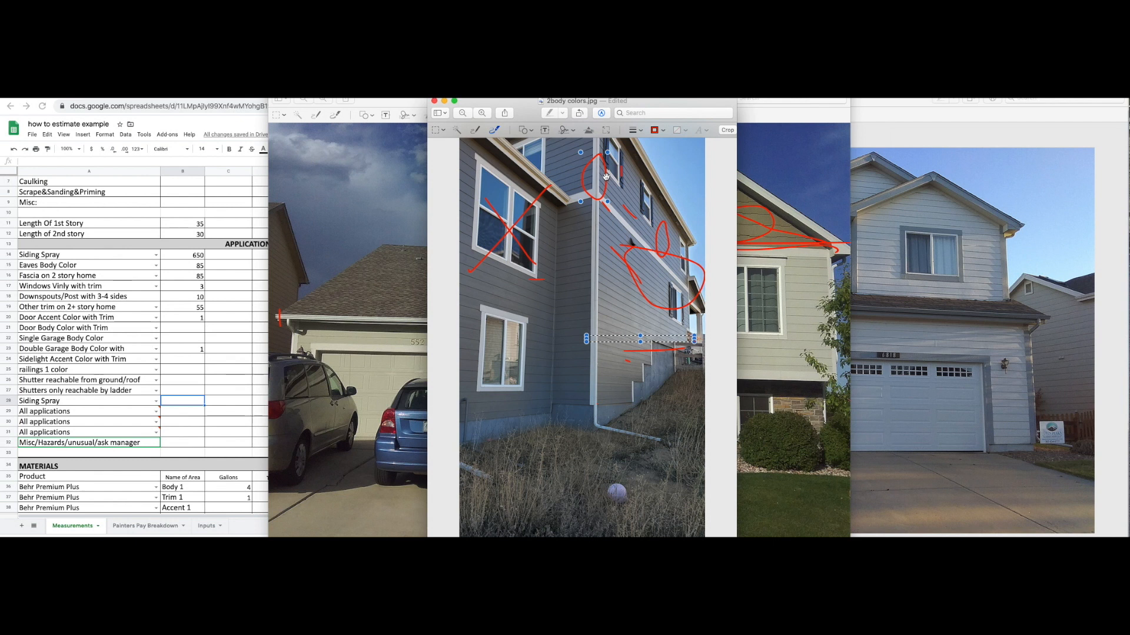
{"action": "key", "text": "BackSpace"}
{"action": "left_click", "coordinate": [658, 225]}
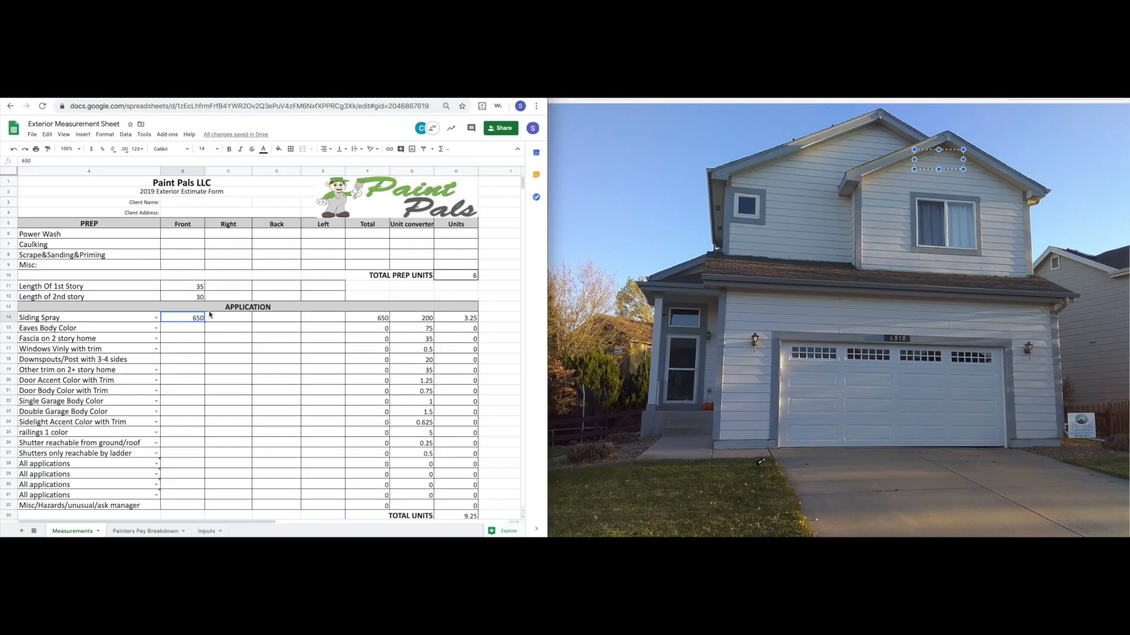
Select the Eaves Body Color entry and add a red arrow pointing to the underside of the front gable's eave.
{"action": "left_click", "coordinate": [132, 331]}
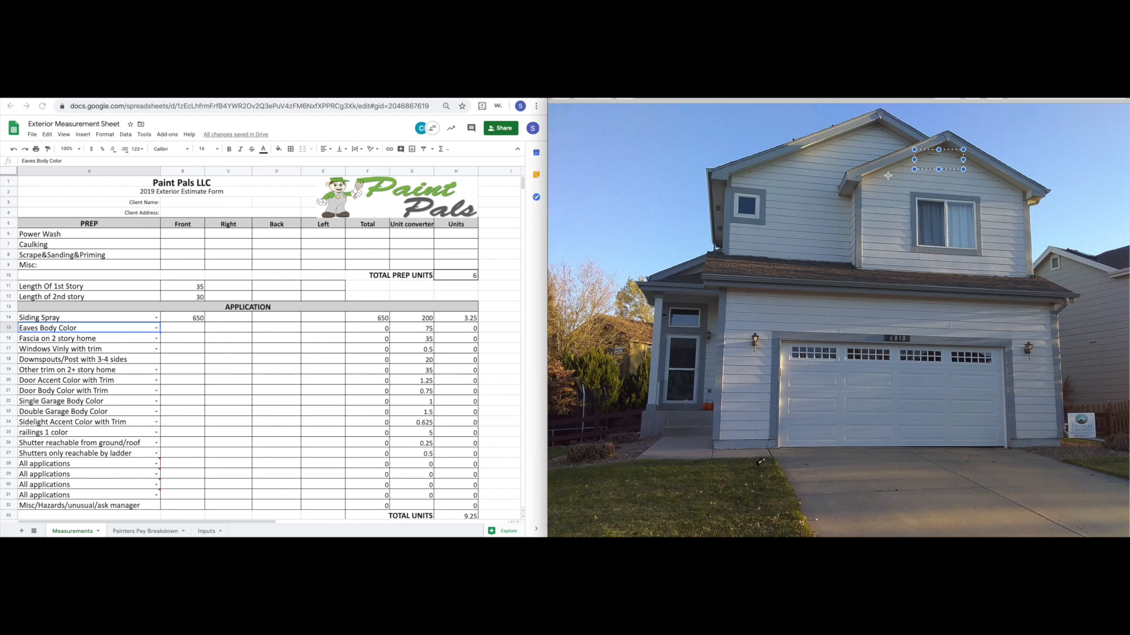
{"action": "left_click", "coordinate": [930, 168]}
{"action": "left_click_drag", "start_coordinate": [1089, 144], "coordinate": [1049, 166]}
{"action": "left_click", "coordinate": [1065, 198]}
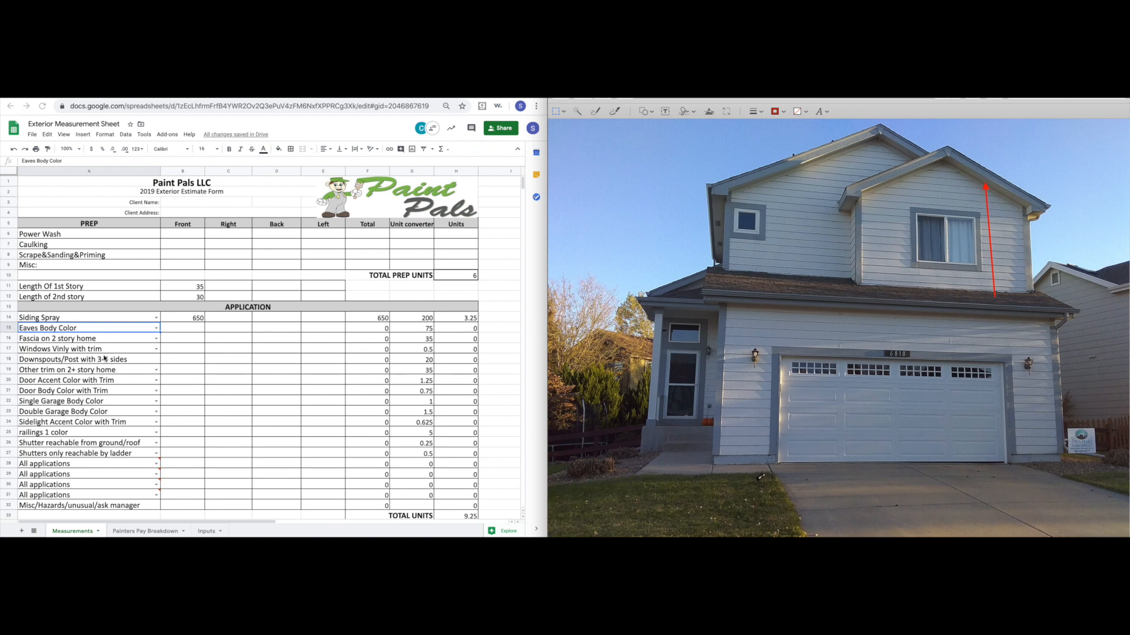
Try Eaves Trim Color for the eaves entry in row 15, check its units, and restore Eaves Body Color.
{"action": "left_click", "coordinate": [156, 328]}
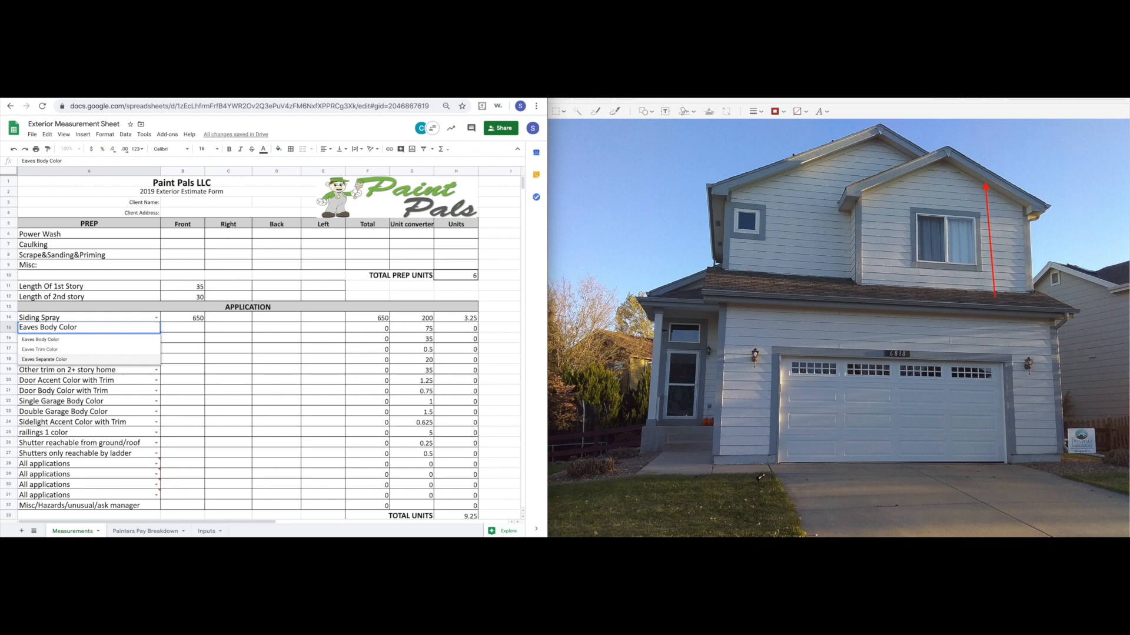
{"action": "key", "text": "super+Tab"}
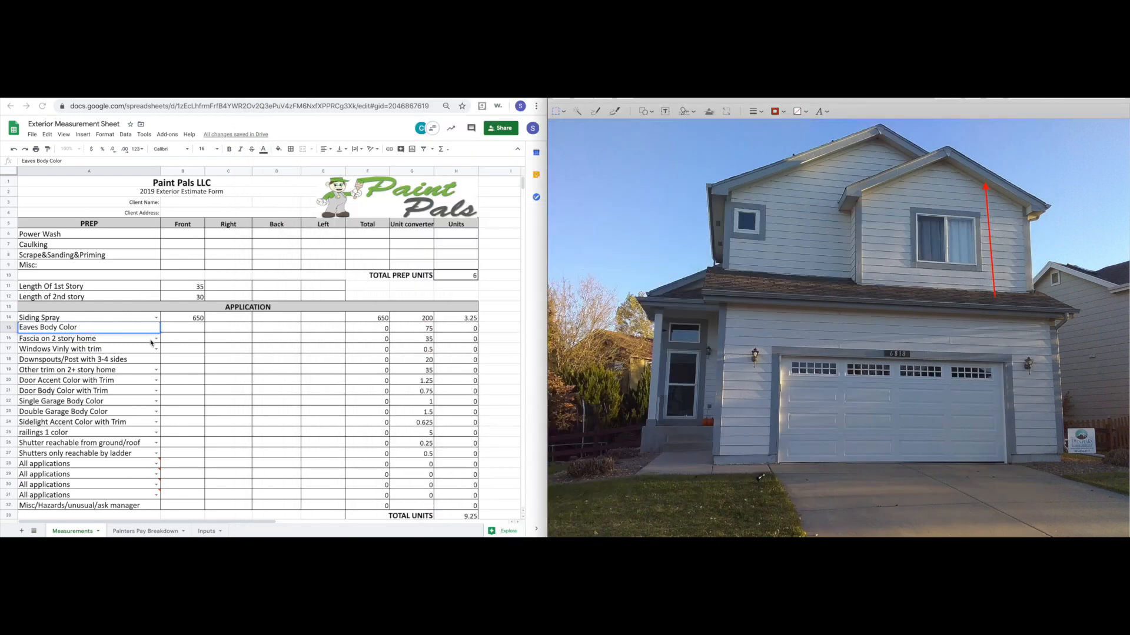
{"action": "double_click", "coordinate": [156, 328]}
{"action": "left_click", "coordinate": [155, 329]}
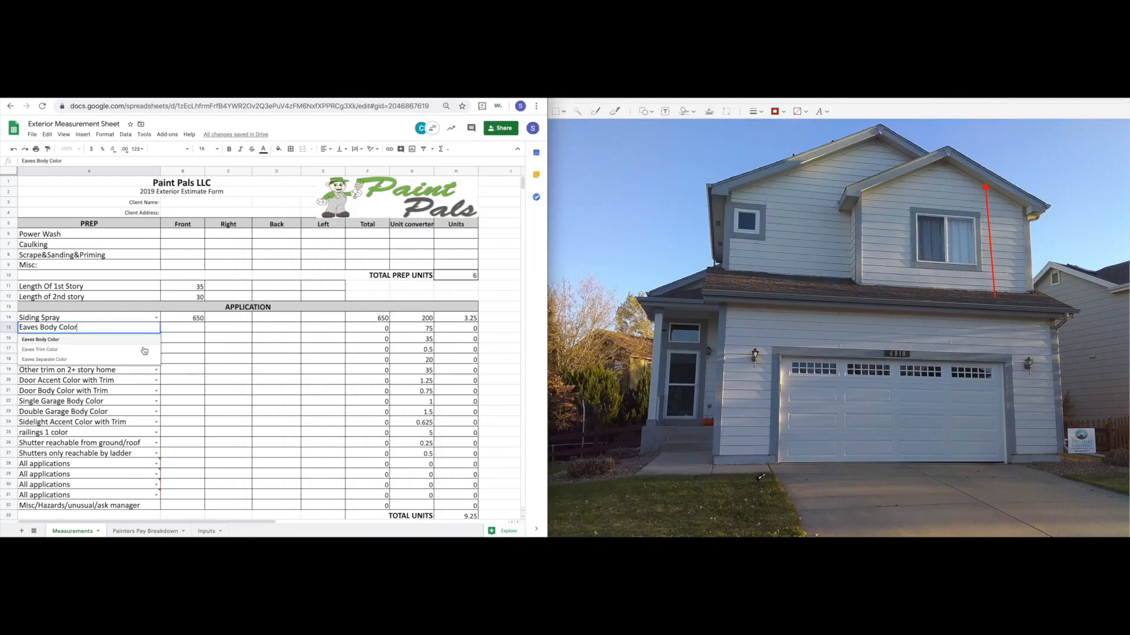
{"action": "left_click", "coordinate": [53, 350]}
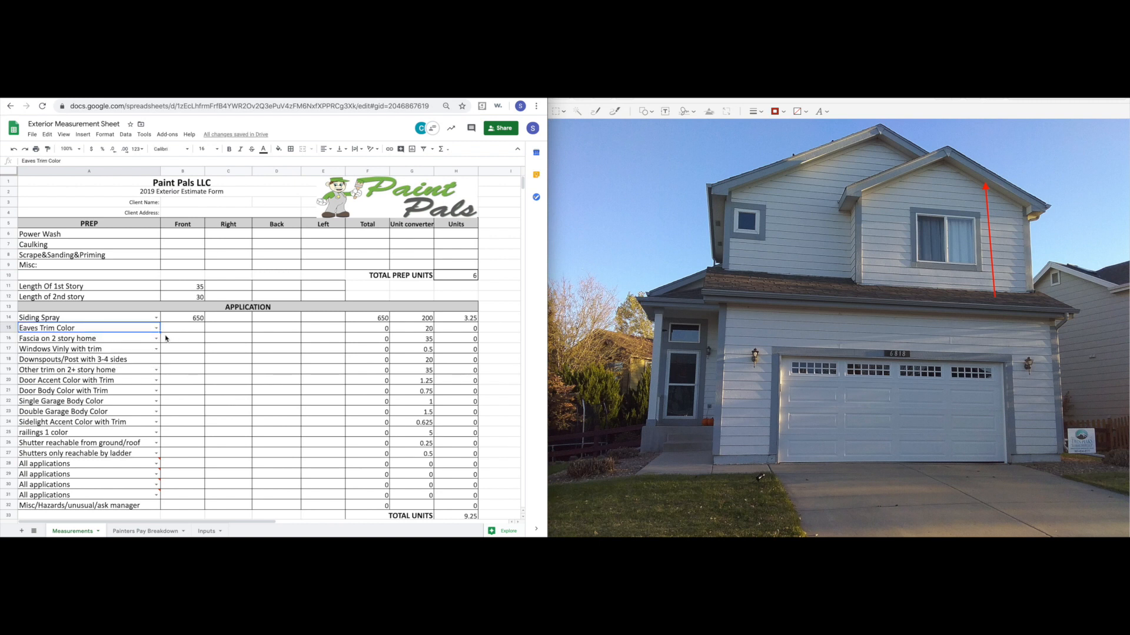
{"action": "left_click", "coordinate": [472, 330]}
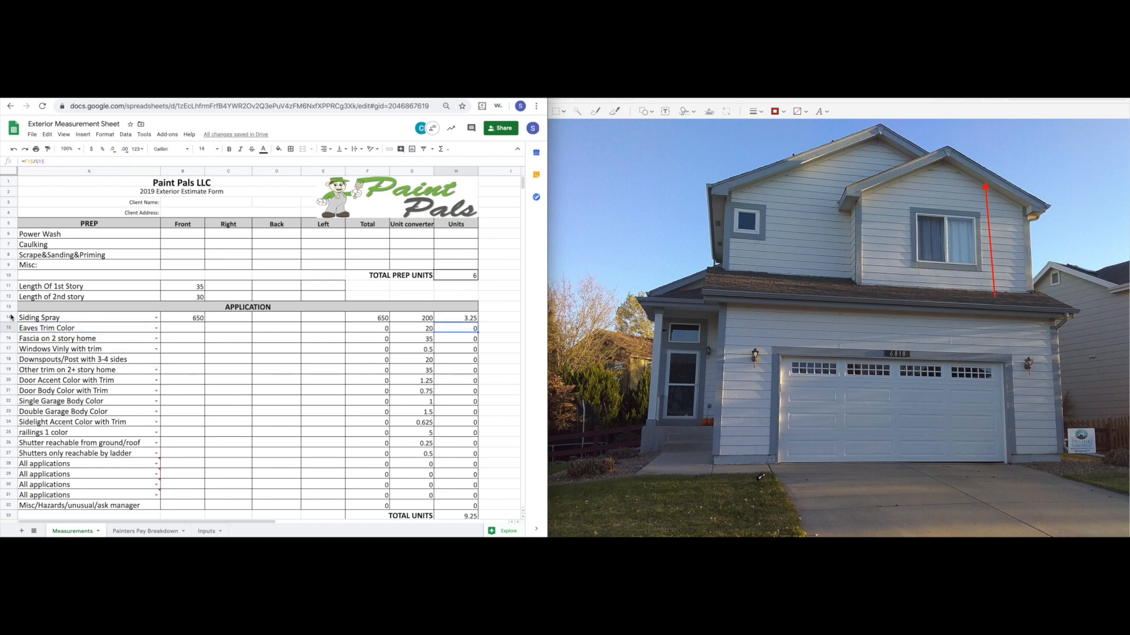
{"action": "left_click", "coordinate": [156, 328]}
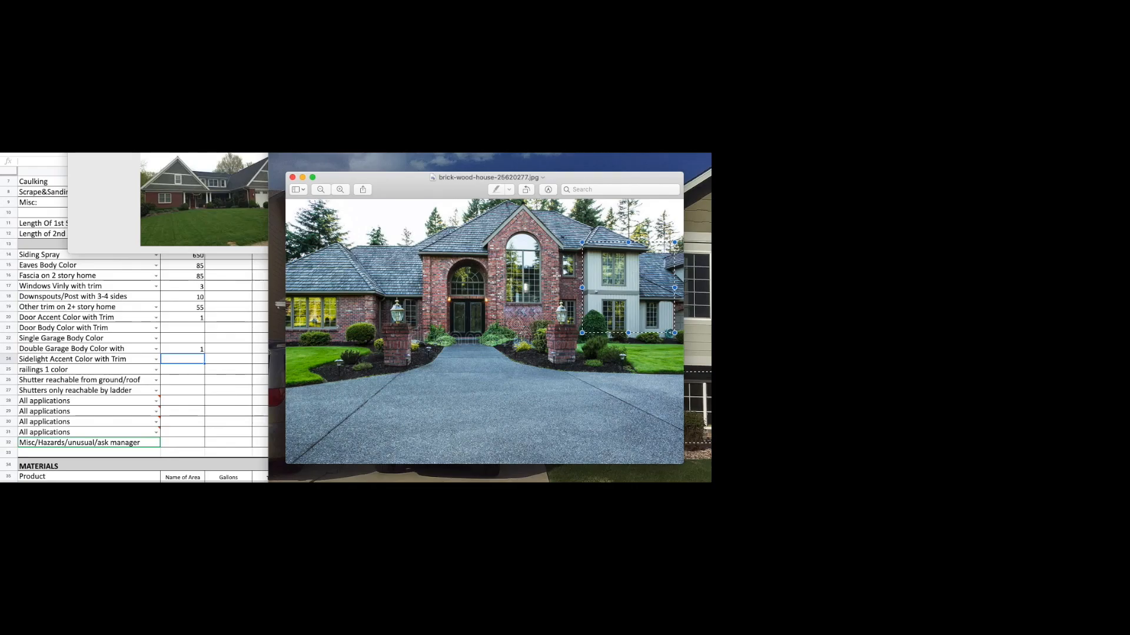
Mark the eaves over the light-colored wing and the brick entrance with selections on the brick-wood-house photo.
{"action": "left_click", "coordinate": [444, 270]}
{"action": "left_click_drag", "start_coordinate": [589, 243], "coordinate": [648, 251]}
{"action": "left_click_drag", "start_coordinate": [618, 252], "coordinate": [617, 257]}
{"action": "left_click_drag", "start_coordinate": [416, 255], "coordinate": [454, 249]}
Return to the measurement sheet and look through the options of the Eaves Body Color entry in row 15.
{"action": "left_click", "coordinate": [239, 297]}
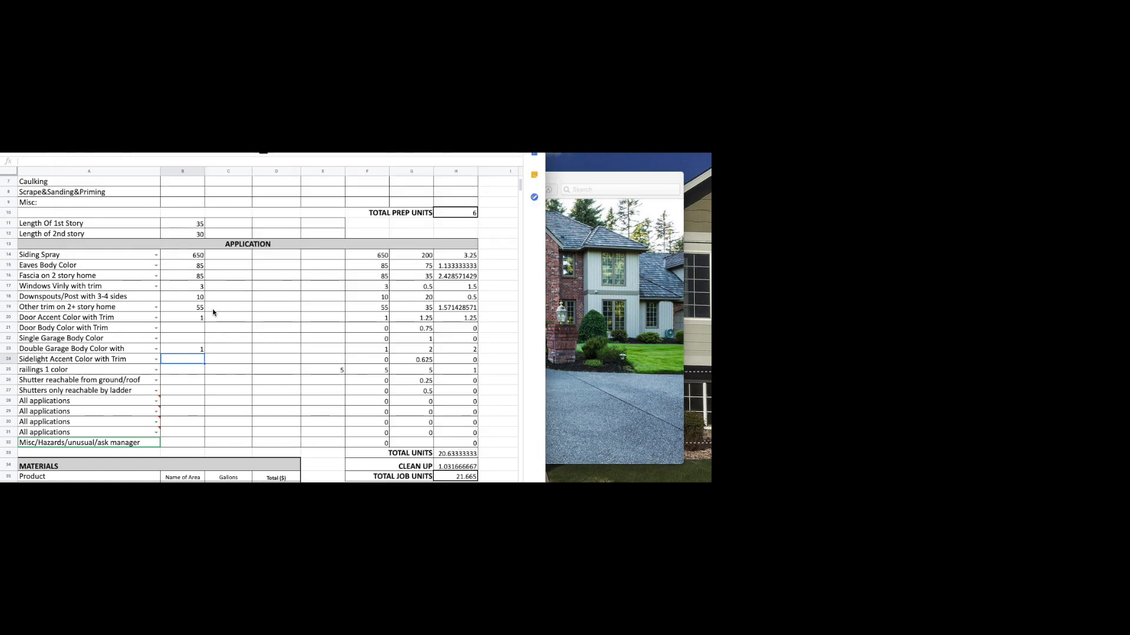
{"action": "left_click", "coordinate": [159, 268]}
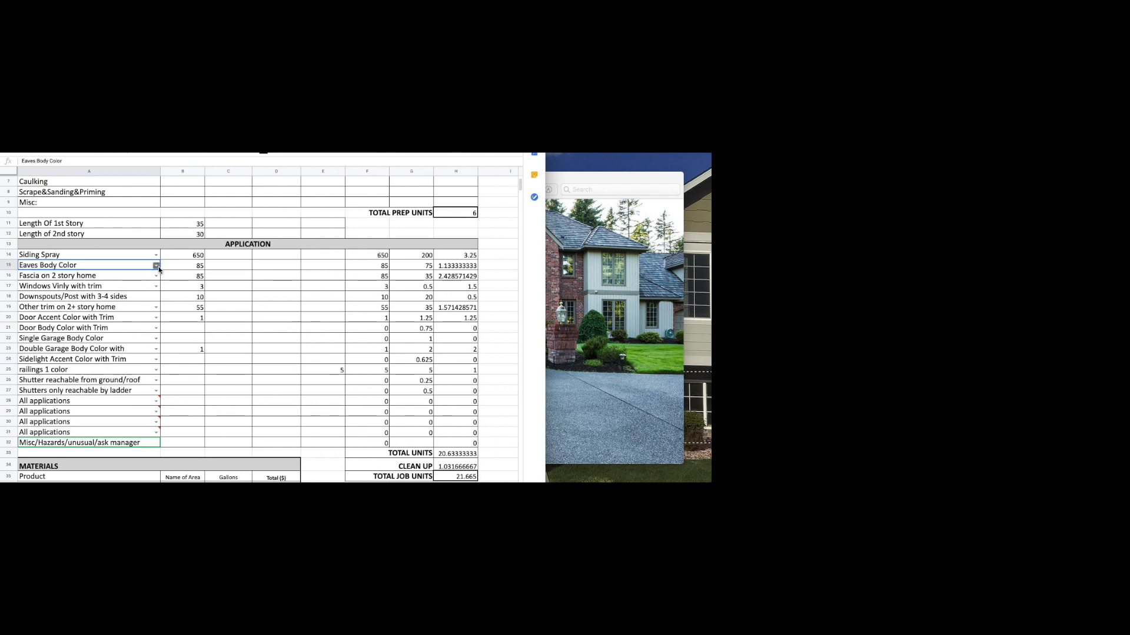
{"action": "left_click", "coordinate": [156, 266]}
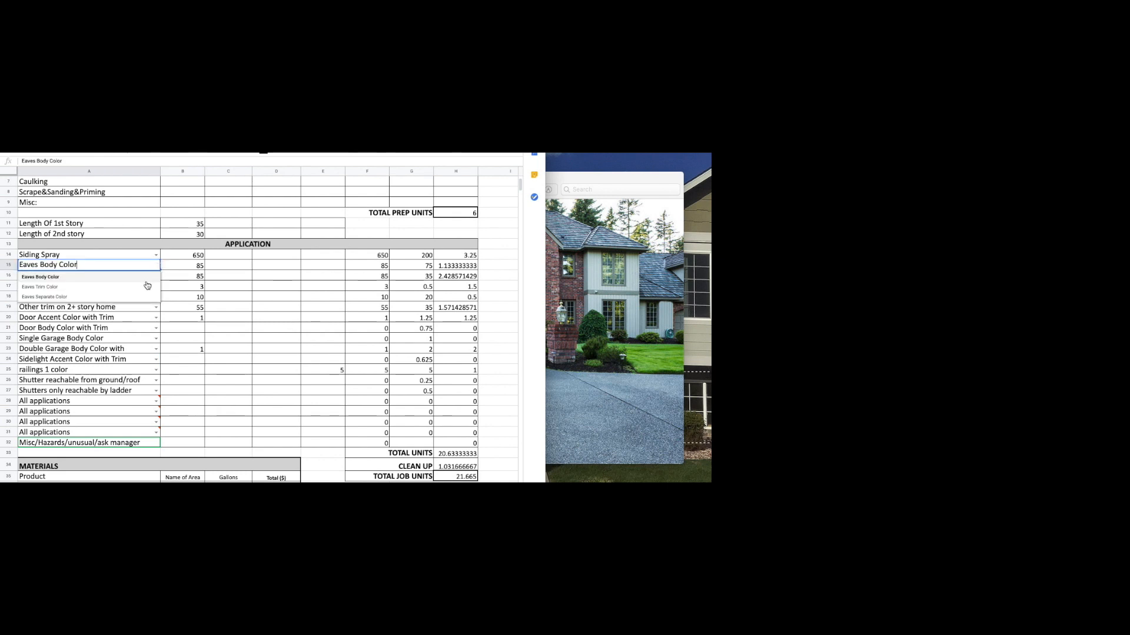
{"action": "left_click", "coordinate": [183, 266]}
Bring back the brick house photo and compare the brick entrance's eaves with the light-colored wing's siding using selections.
{"action": "left_click", "coordinate": [584, 275]}
{"action": "left_click_drag", "start_coordinate": [427, 262], "coordinate": [479, 251]}
{"action": "left_click_drag", "start_coordinate": [586, 262], "coordinate": [601, 280]}
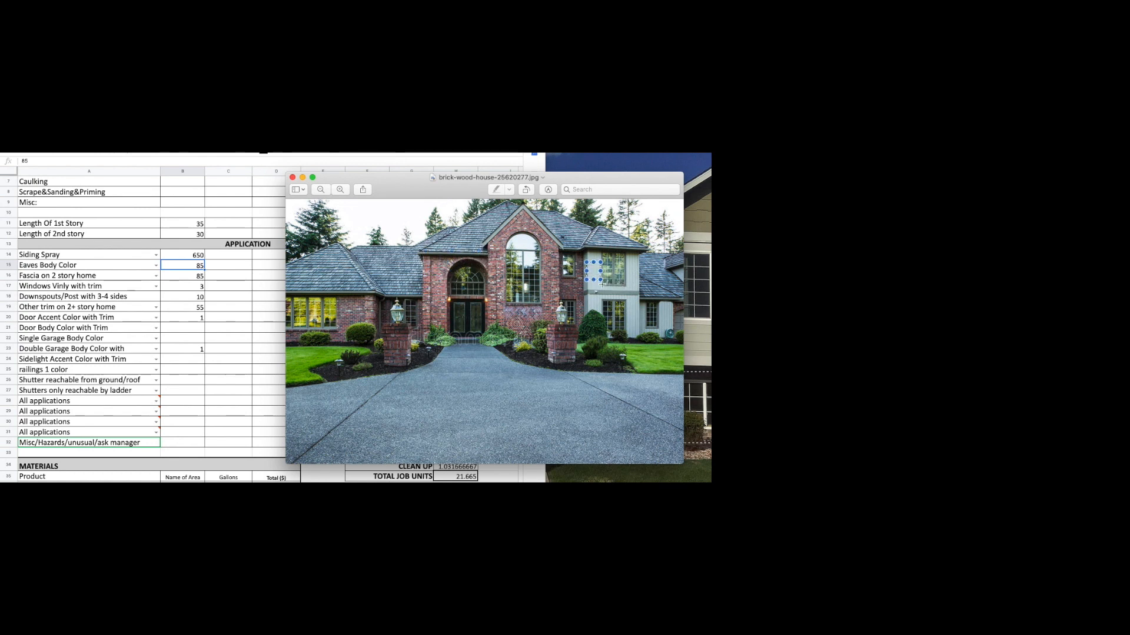
{"action": "left_click_drag", "start_coordinate": [412, 248], "coordinate": [494, 260]}
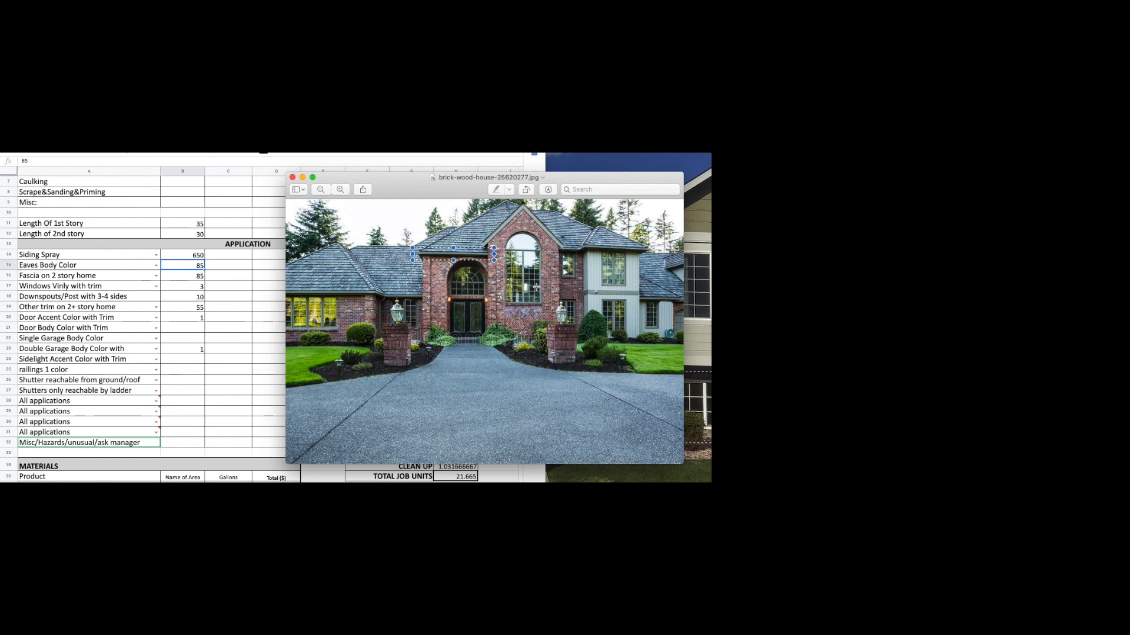
{"action": "mouse_move", "coordinate": [585, 282]}
{"action": "left_mouse_down"}
{"action": "mouse_move", "coordinate": [645, 303]}
{"action": "mouse_move", "coordinate": [618, 287]}
{"action": "left_mouse_up"}
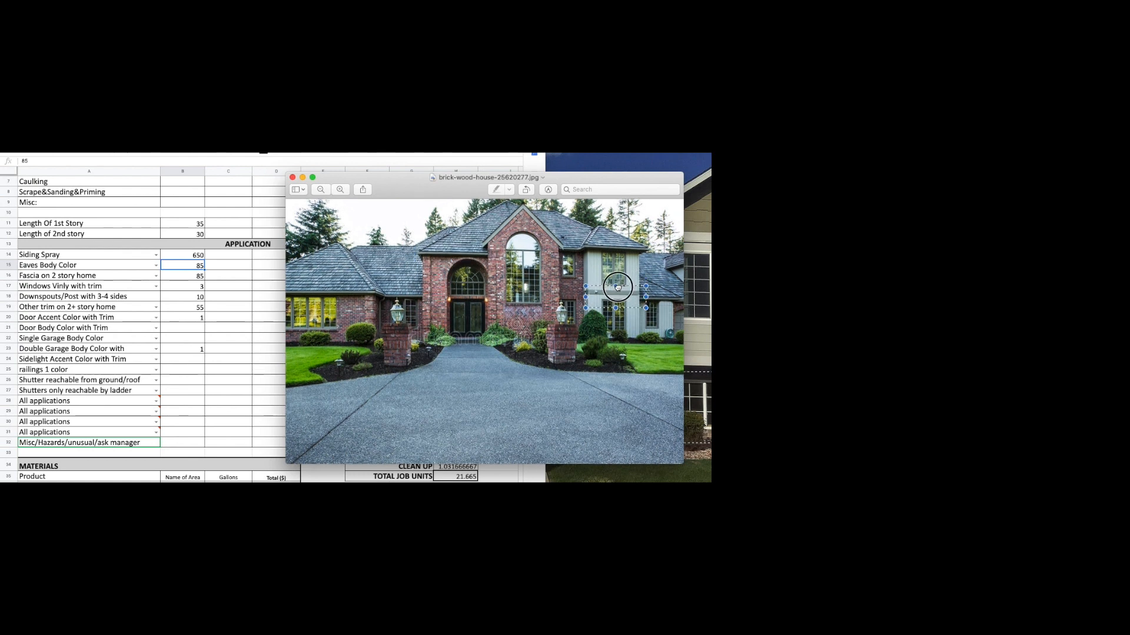
{"action": "left_click", "coordinate": [572, 272]}
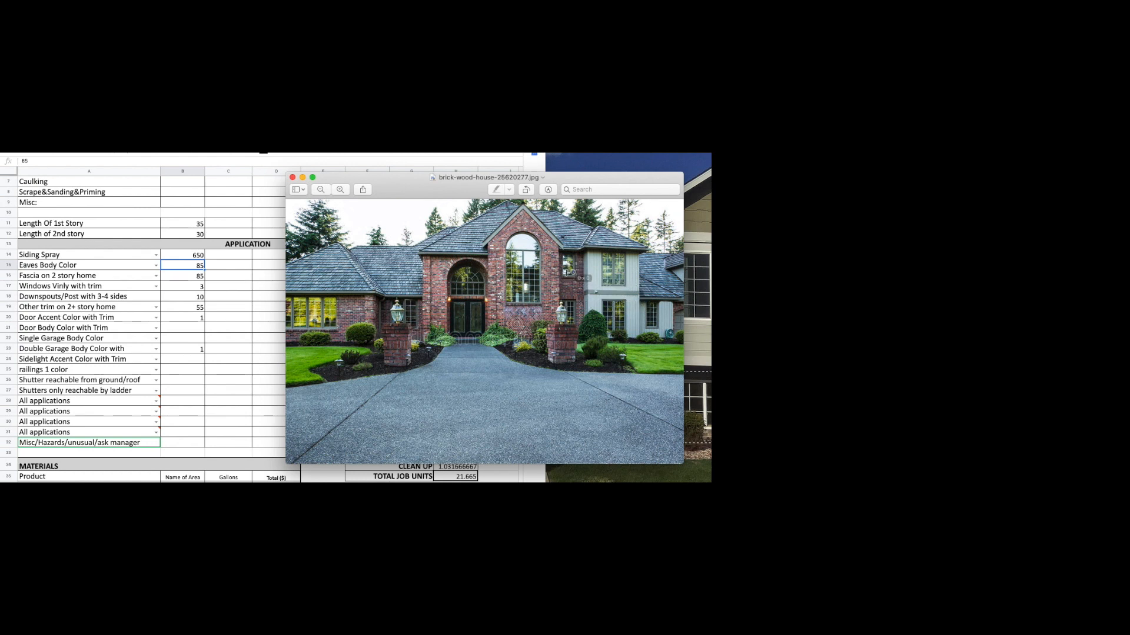
Reopen the options of the row 15 eaves entry and return to the brick house photo.
{"action": "left_click", "coordinate": [156, 269]}
{"action": "left_click", "coordinate": [156, 265]}
{"action": "left_click", "coordinate": [579, 283]}
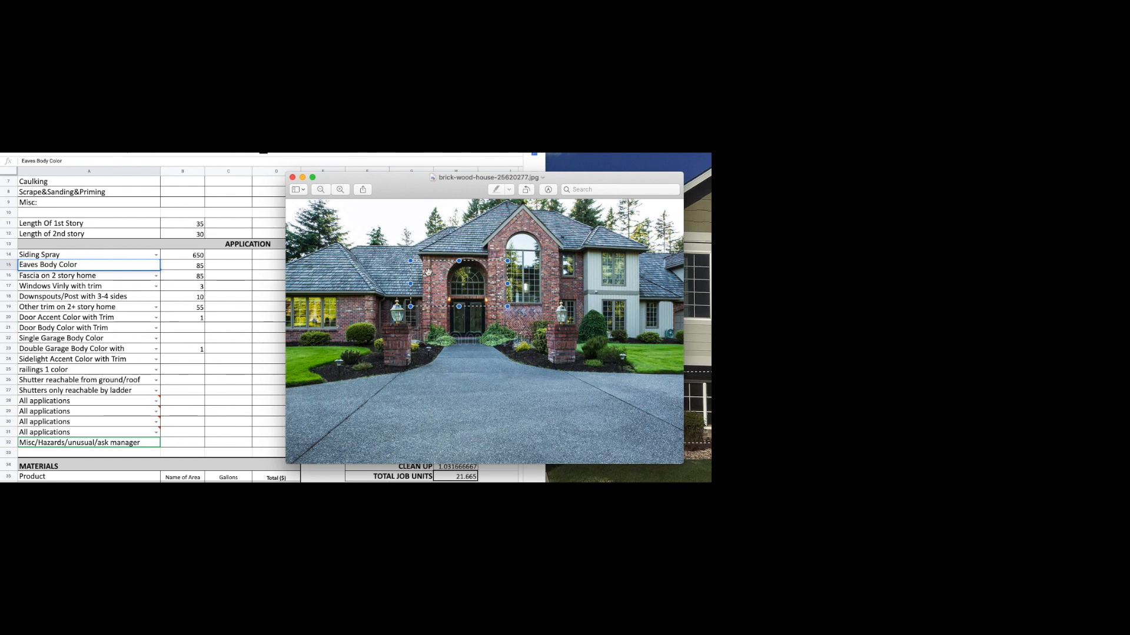
Outline the eave above the arched brick entrance and the brick area beneath it with selections.
{"action": "left_click", "coordinate": [401, 268]}
{"action": "left_click_drag", "start_coordinate": [503, 297], "coordinate": [522, 300]}
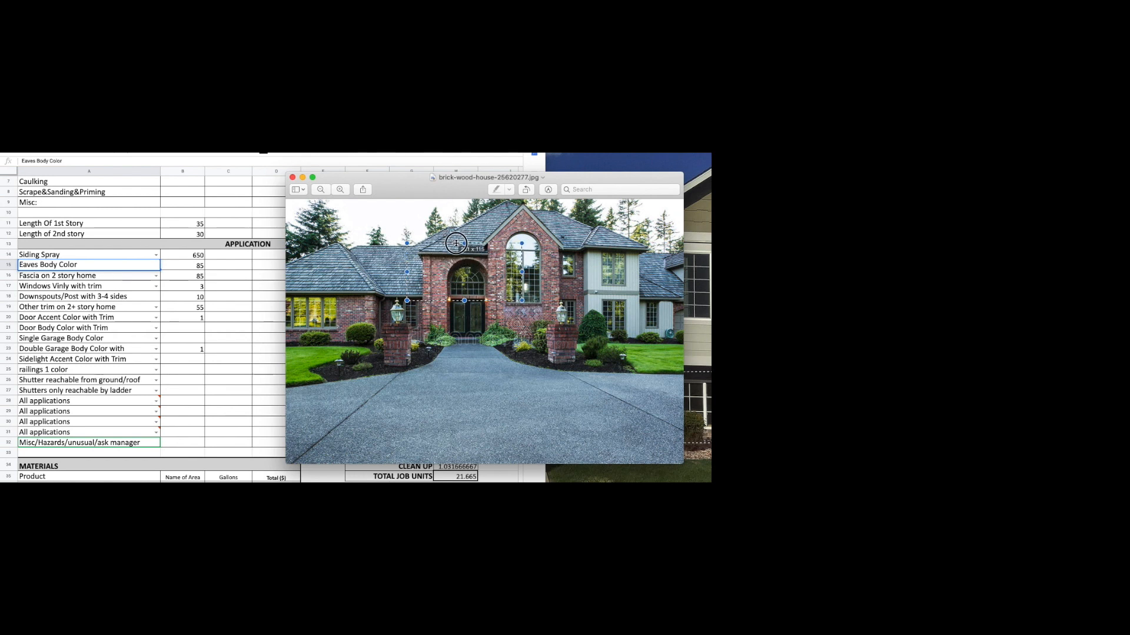
{"action": "left_click", "coordinate": [555, 257]}
{"action": "left_click_drag", "start_coordinate": [423, 256], "coordinate": [485, 255]}
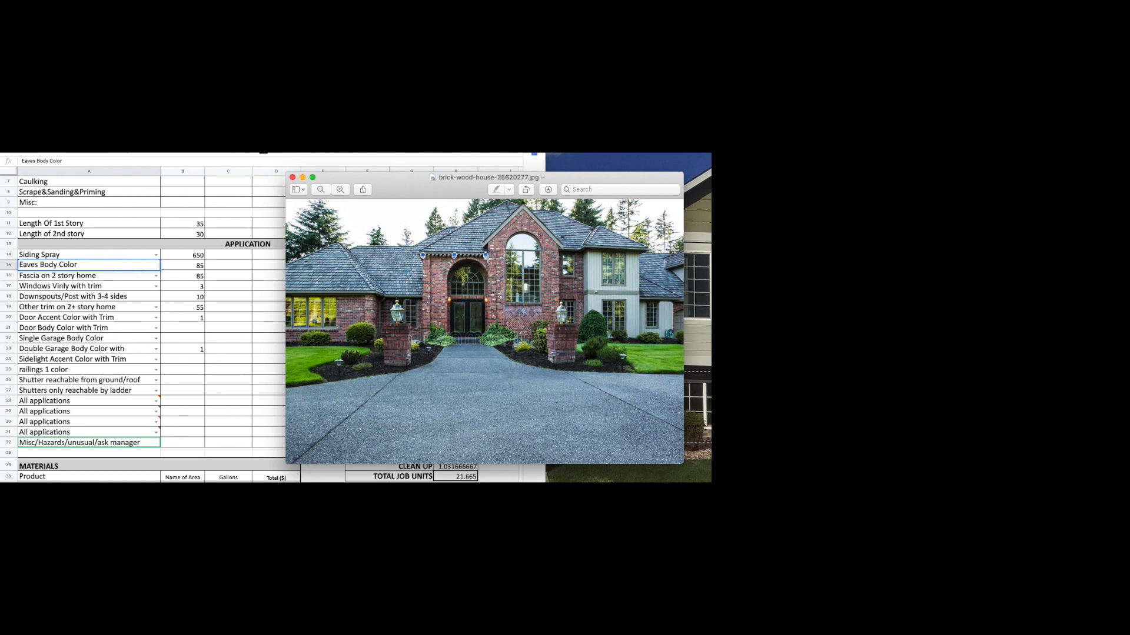
{"action": "left_click", "coordinate": [489, 280]}
{"action": "left_click_drag", "start_coordinate": [425, 254], "coordinate": [495, 254]}
{"action": "left_click_drag", "start_coordinate": [431, 266], "coordinate": [519, 317]}
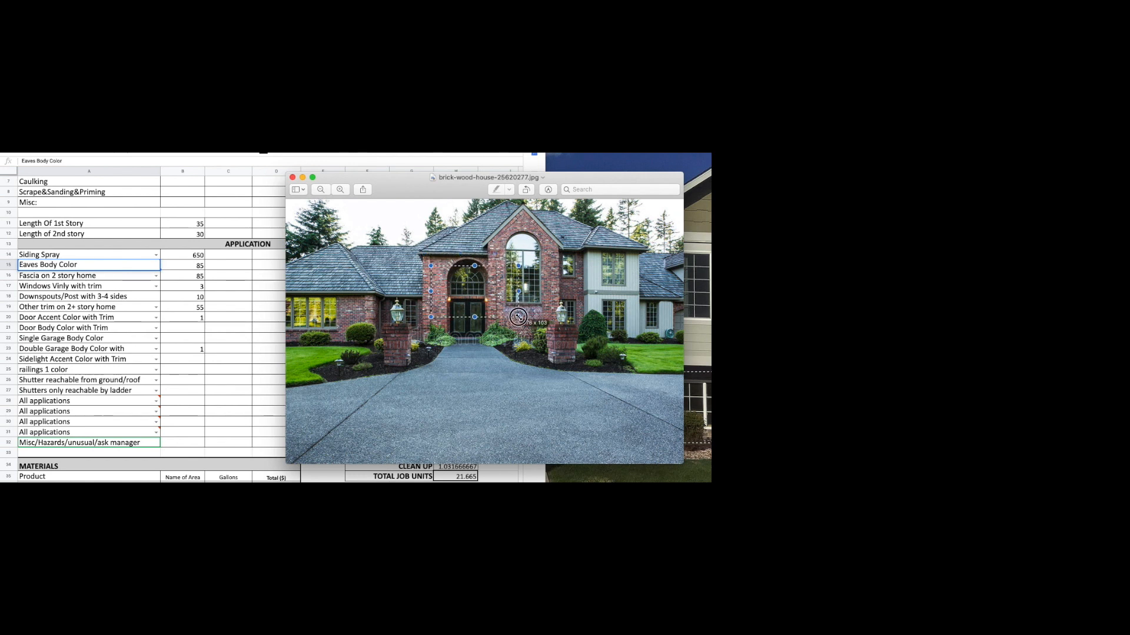
Outline the light-colored wing's siding and eave, and the brick walls around the entrance, with selections.
{"action": "left_click_drag", "start_coordinate": [587, 262], "coordinate": [646, 298]}
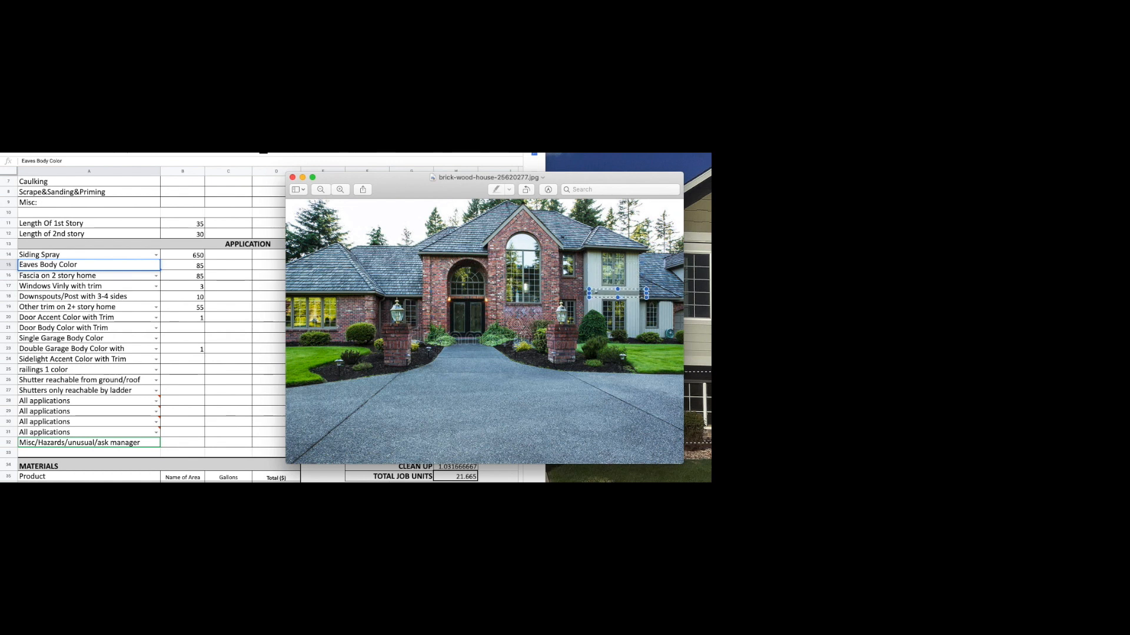
{"action": "left_click_drag", "start_coordinate": [584, 249], "coordinate": [656, 265]}
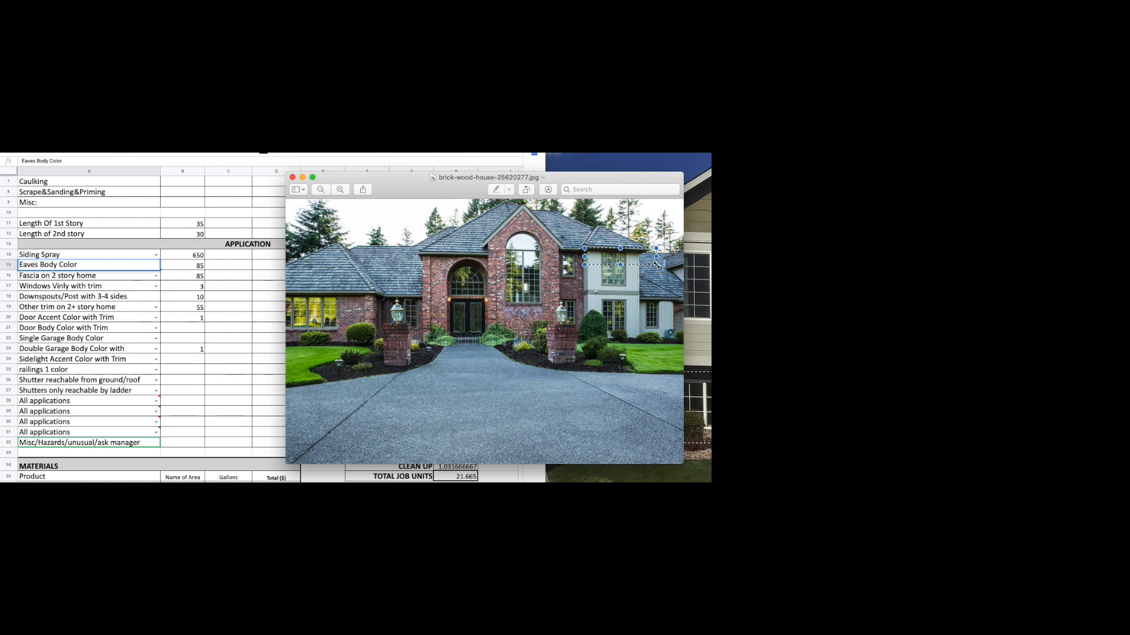
{"action": "left_click", "coordinate": [553, 272]}
{"action": "left_click_drag", "start_coordinate": [336, 300], "coordinate": [418, 323]}
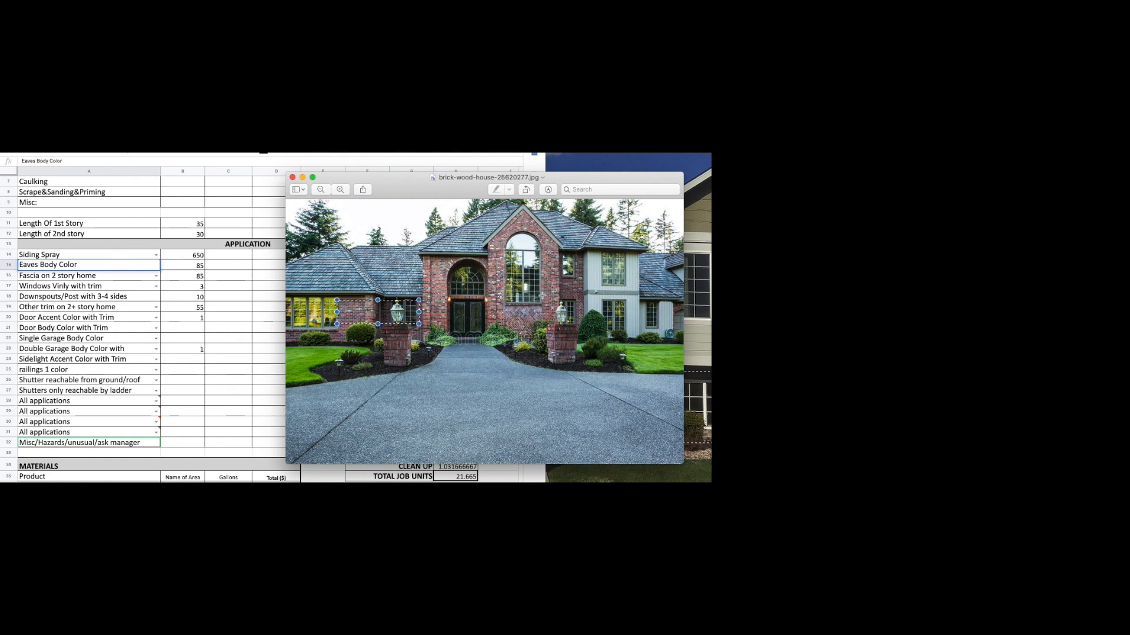
{"action": "left_click_drag", "start_coordinate": [389, 271], "coordinate": [548, 334]}
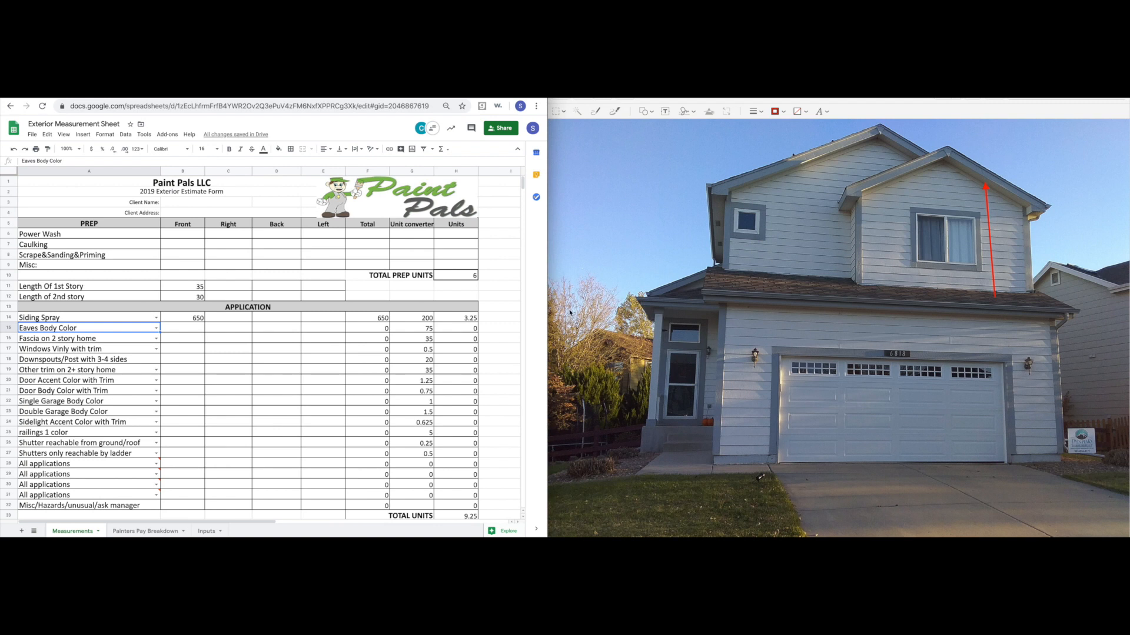
Review the row 15 eaves options, and highlight the All applications rows and the entries from Eaves Body Color to railings 1 color.
{"action": "double_click", "coordinate": [152, 328]}
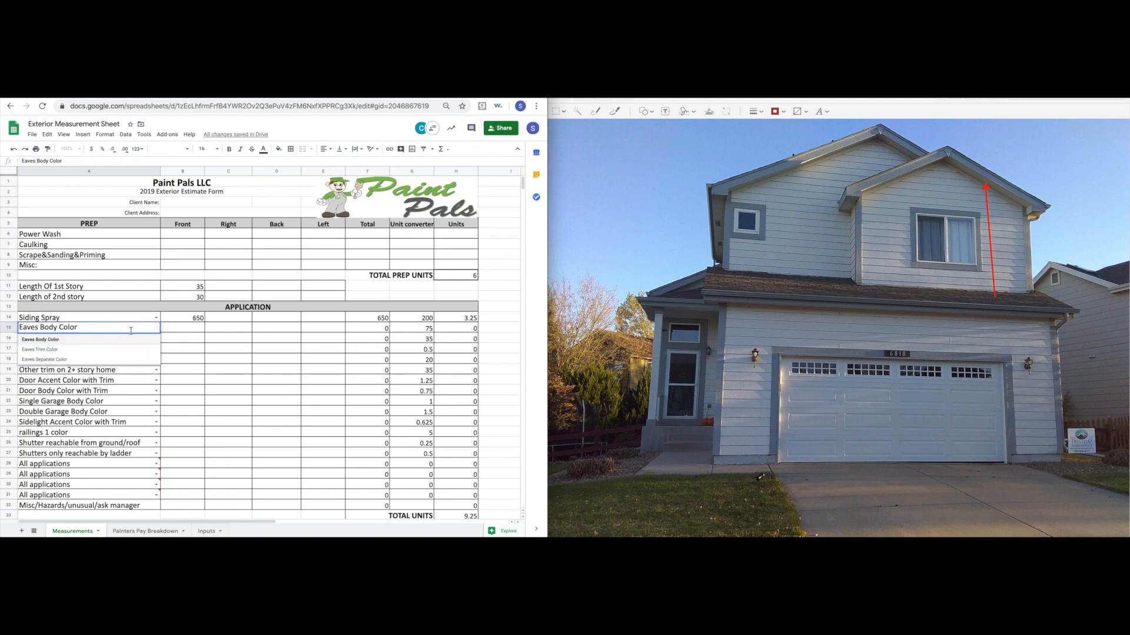
{"action": "left_click", "coordinate": [180, 338]}
{"action": "scroll", "coordinate": [137, 358], "scroll_direction": "down", "scroll_amount": 3}
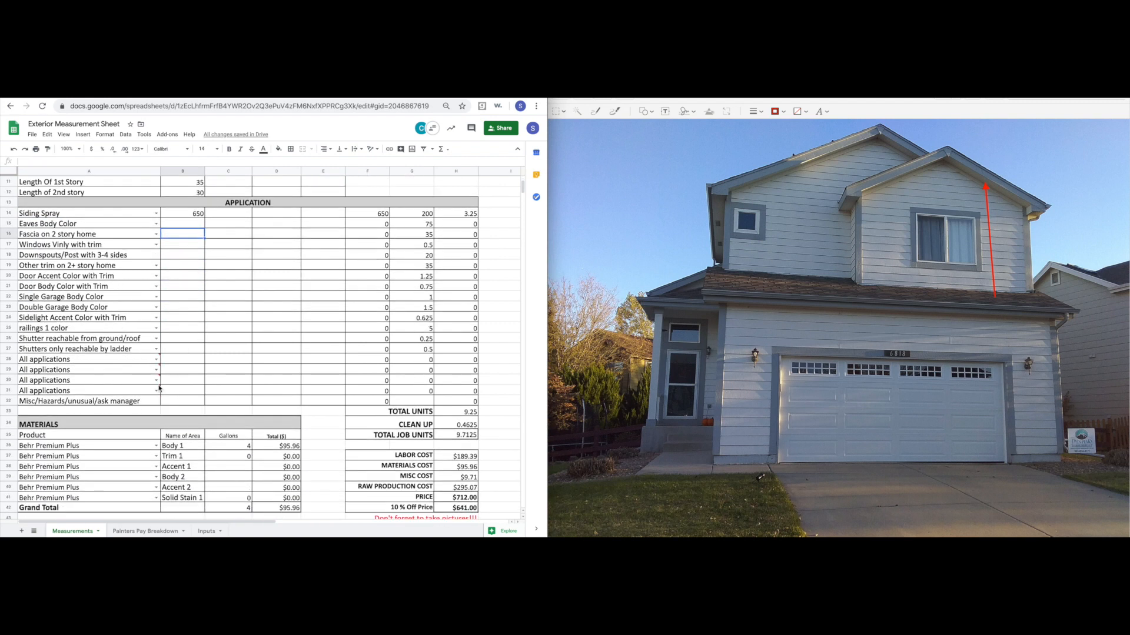
{"action": "left_click_drag", "start_coordinate": [73, 361], "coordinate": [74, 389]}
{"action": "left_click", "coordinate": [242, 358]}
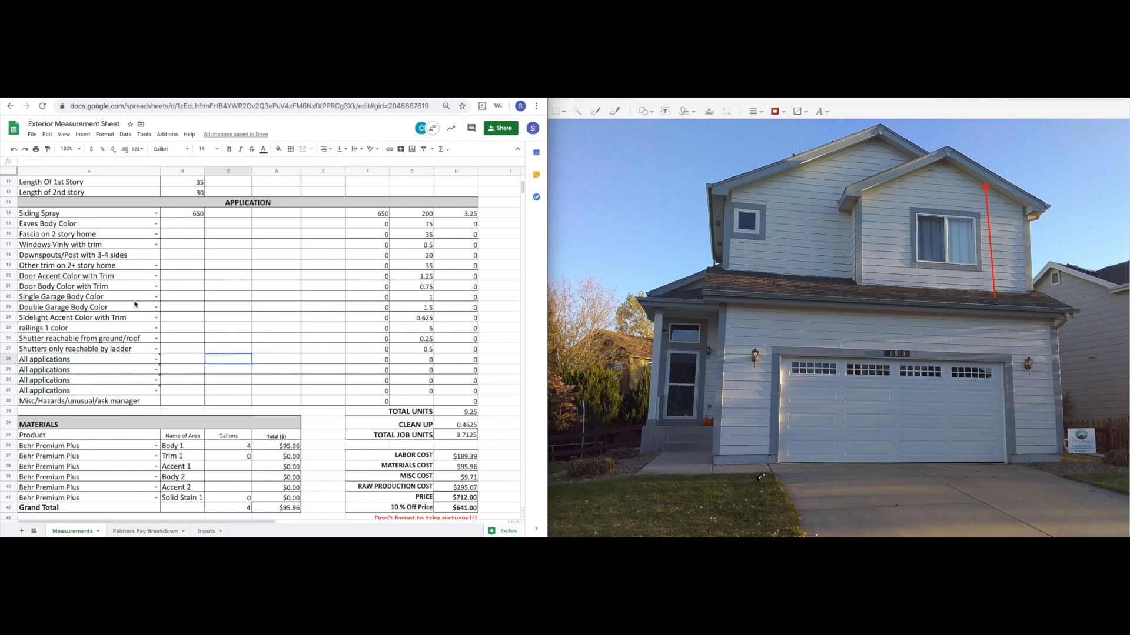
{"action": "left_click_drag", "start_coordinate": [120, 229], "coordinate": [126, 330]}
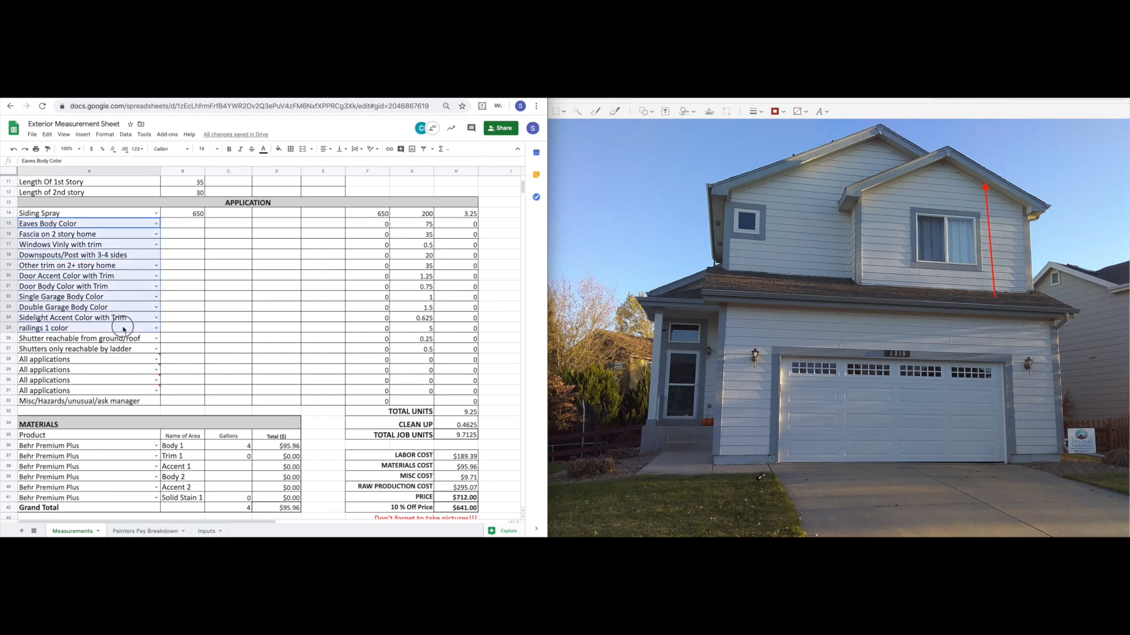
Change the All applications entry in row 28 to 3rd Story Eaves body color.
{"action": "left_click", "coordinate": [156, 359]}
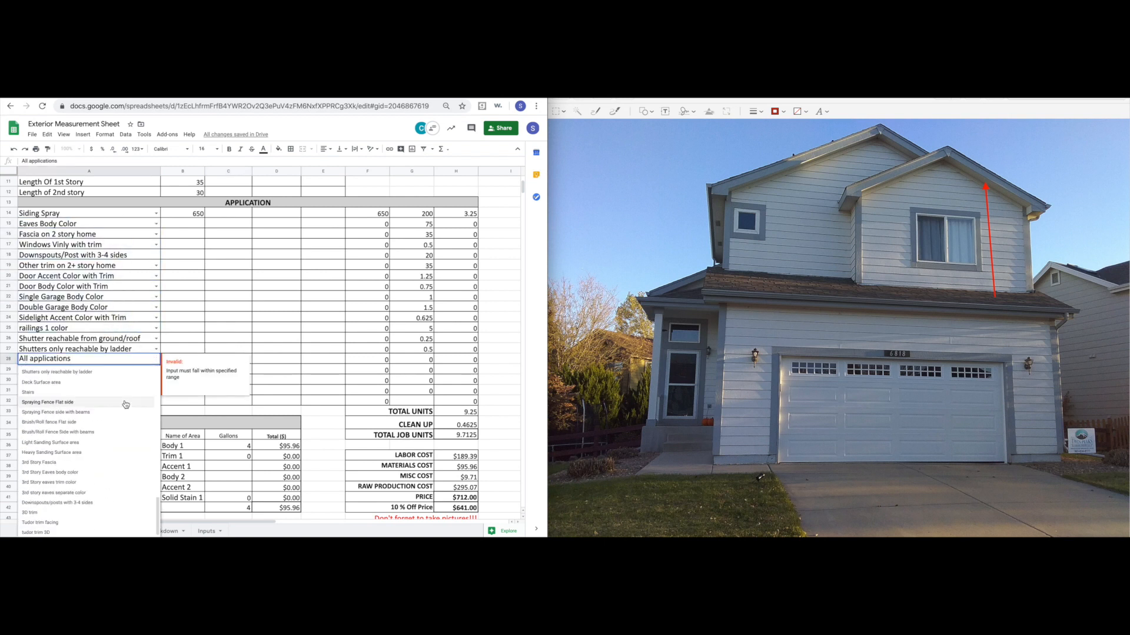
{"action": "left_click", "coordinate": [69, 474]}
{"action": "left_click", "coordinate": [270, 342]}
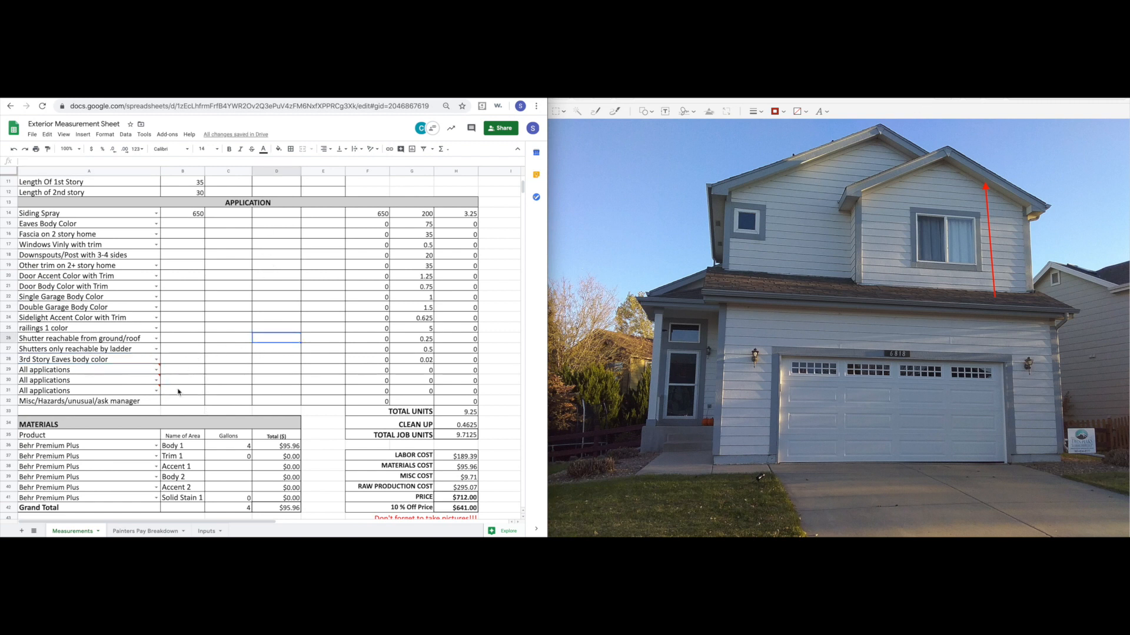
{"action": "left_click", "coordinate": [182, 360]}
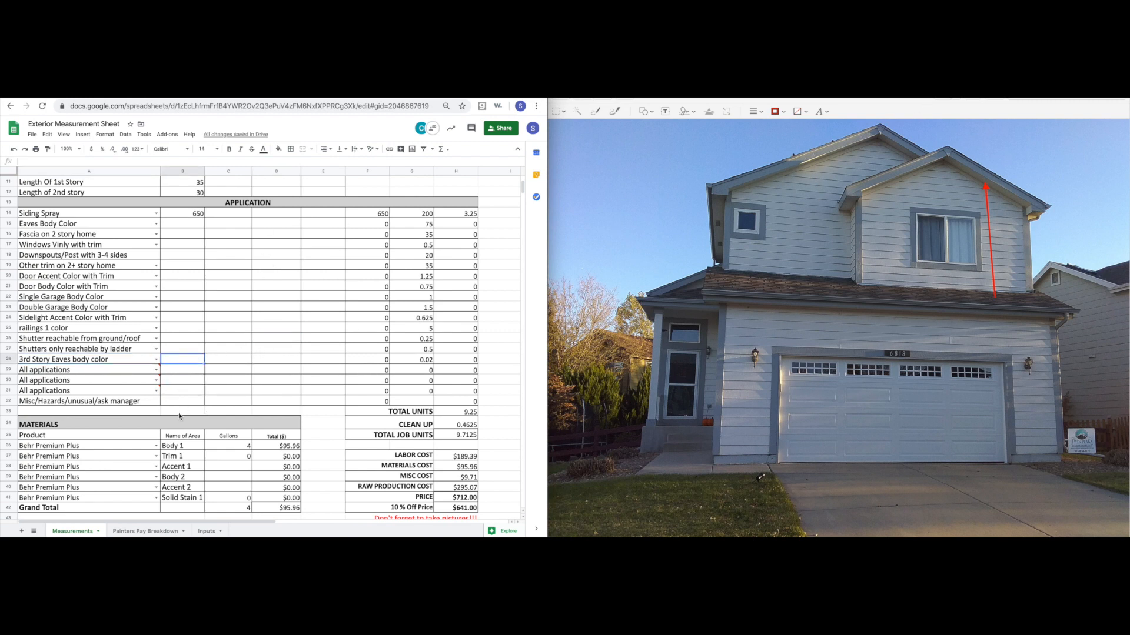
Select the Eaves Body Color quantity cell and highlight the lengths of the 1st and 2nd story.
{"action": "left_click", "coordinate": [106, 224]}
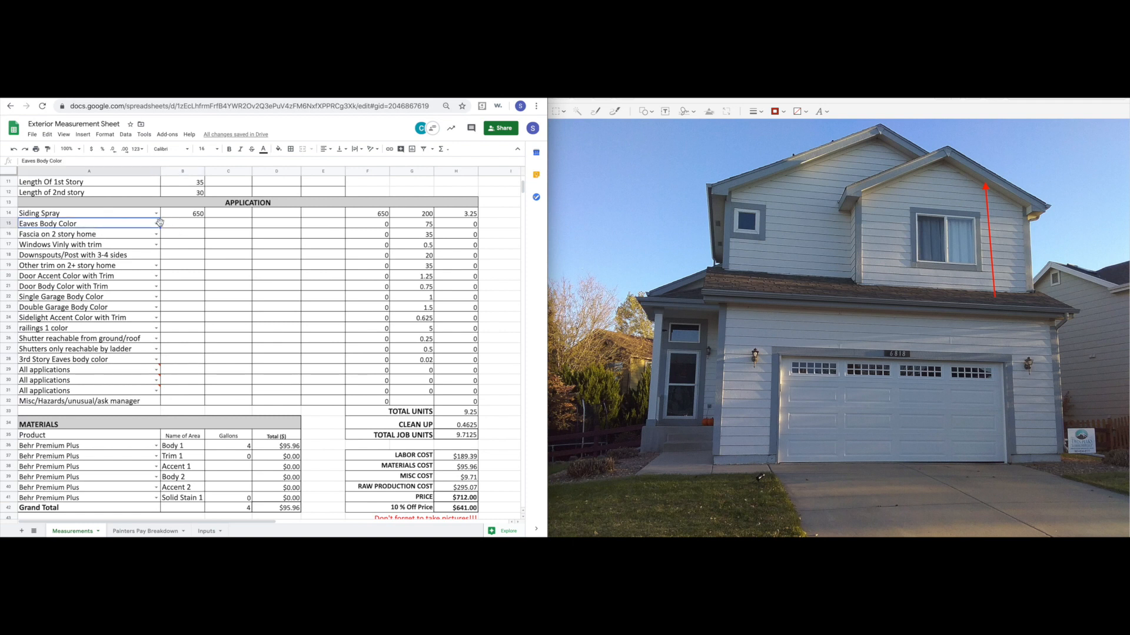
{"action": "left_click", "coordinate": [179, 227]}
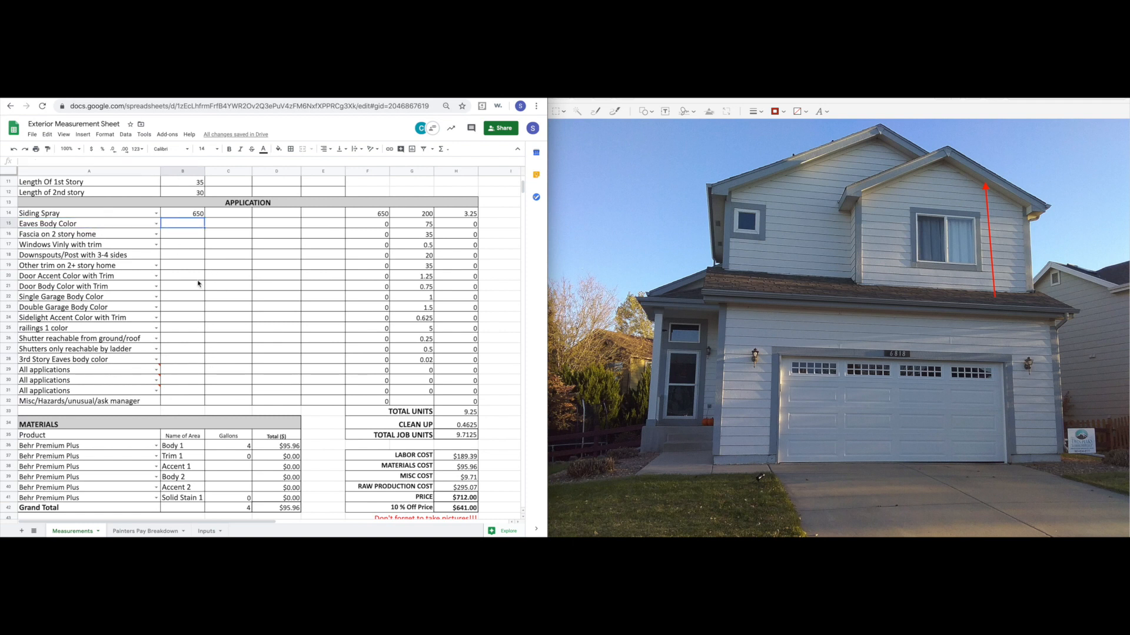
{"action": "left_click", "coordinate": [277, 296]}
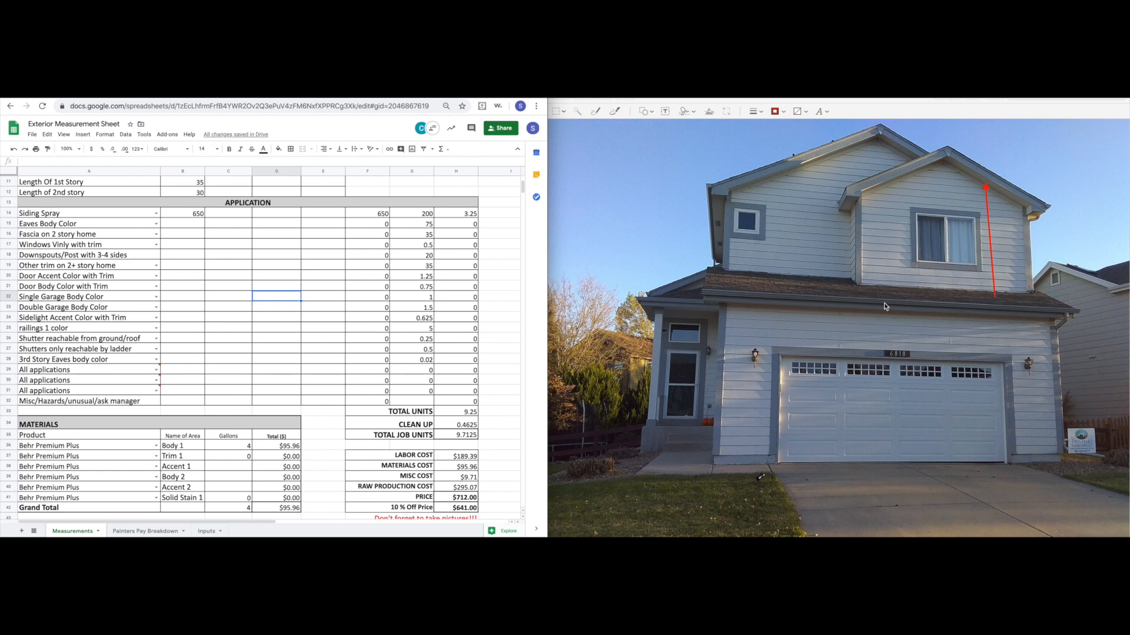
{"action": "scroll", "coordinate": [260, 235], "scroll_direction": "up", "scroll_amount": 1}
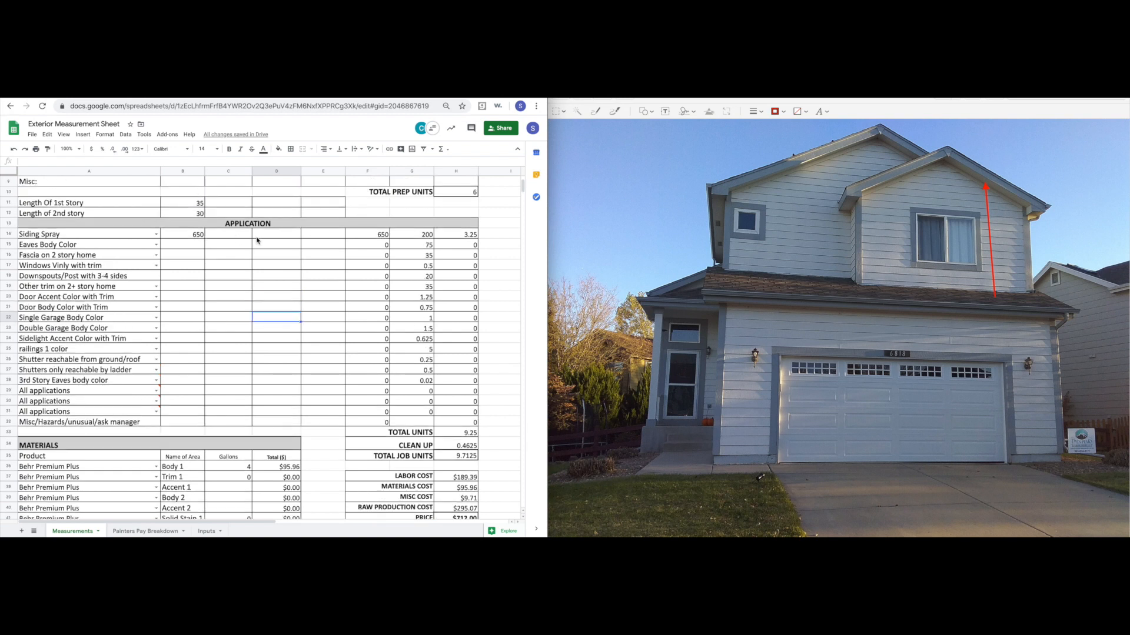
{"action": "left_click_drag", "start_coordinate": [192, 206], "coordinate": [197, 216]}
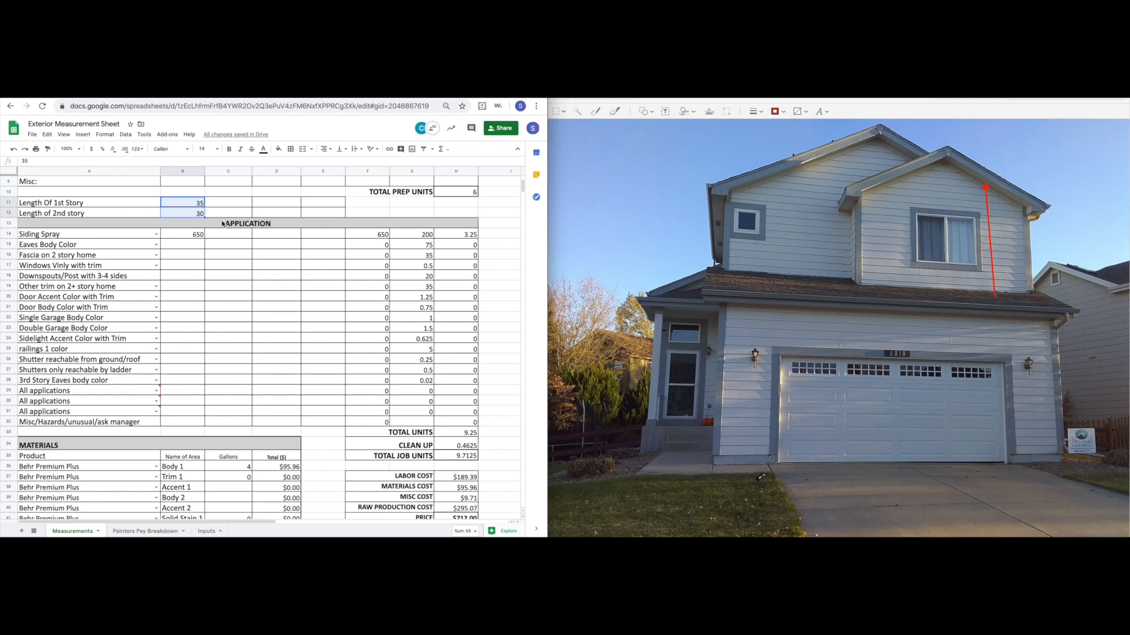
Delete the arrow on the house photo and draw a red line across the driveway, spanning the width of the house.
{"action": "left_click", "coordinate": [992, 213]}
{"action": "left_click", "coordinate": [988, 215]}
{"action": "key", "text": "Delete"}
{"action": "left_click", "coordinate": [646, 111]}
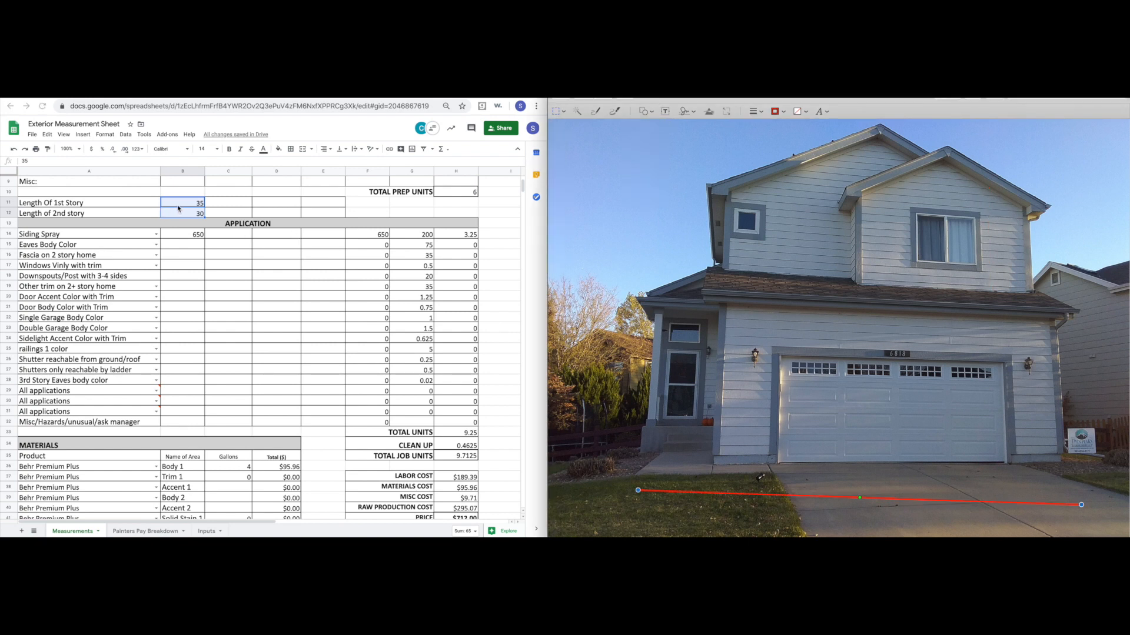
{"action": "left_click", "coordinate": [178, 207]}
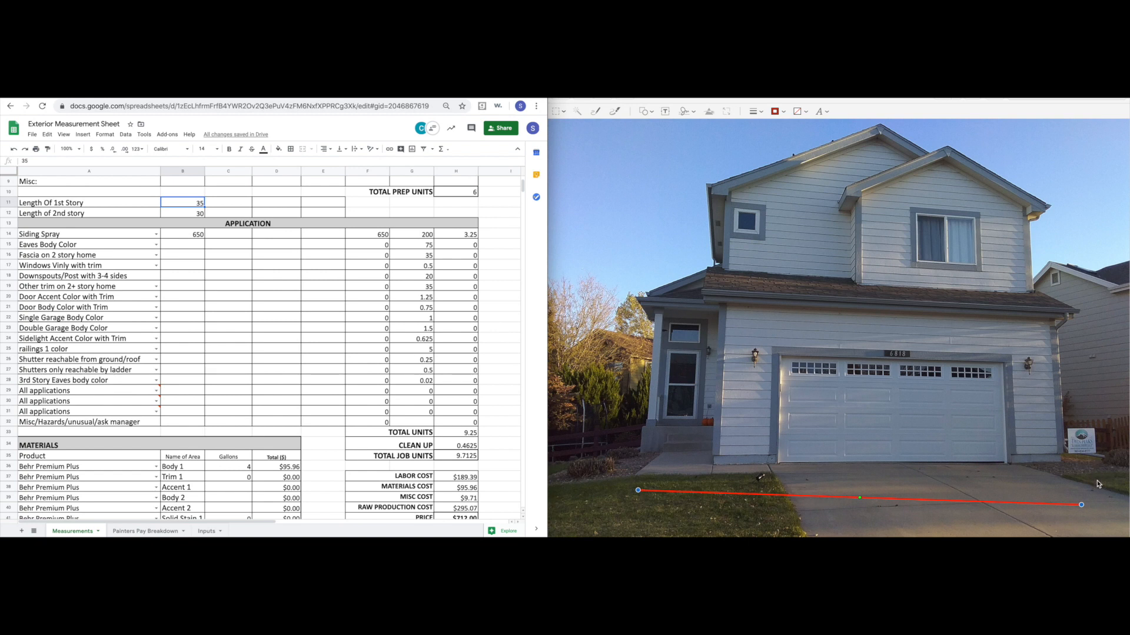
Move the red line onto the first-story eave and reshape it to trace the sloped roof edges above the porch.
{"action": "left_click_drag", "start_coordinate": [972, 503], "coordinate": [965, 316]}
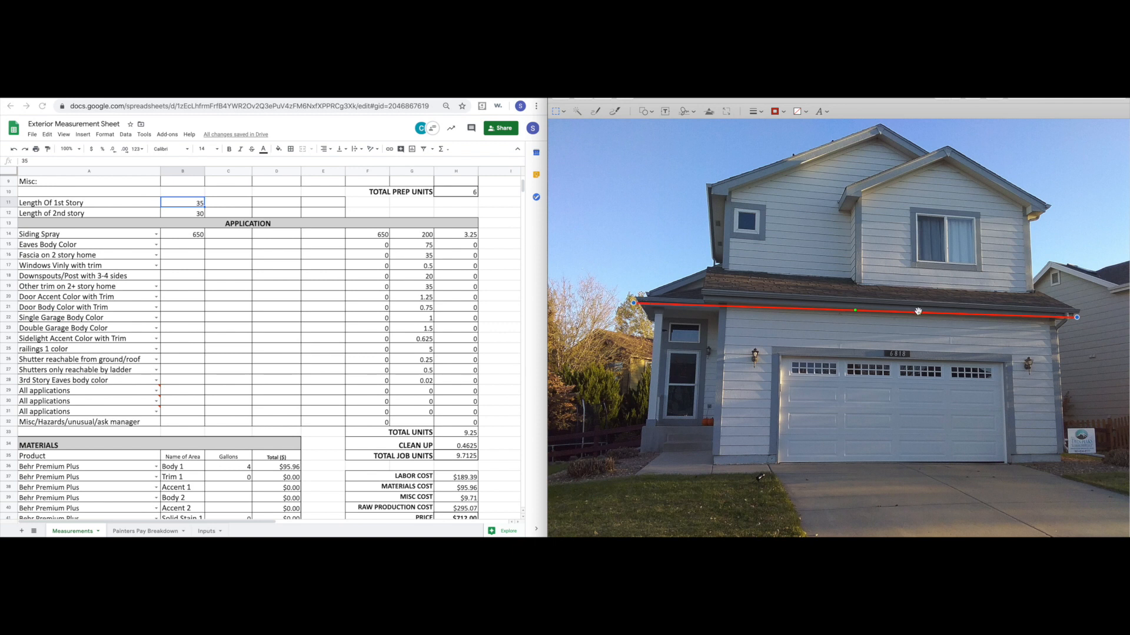
{"action": "left_click_drag", "start_coordinate": [1077, 317], "coordinate": [720, 266]}
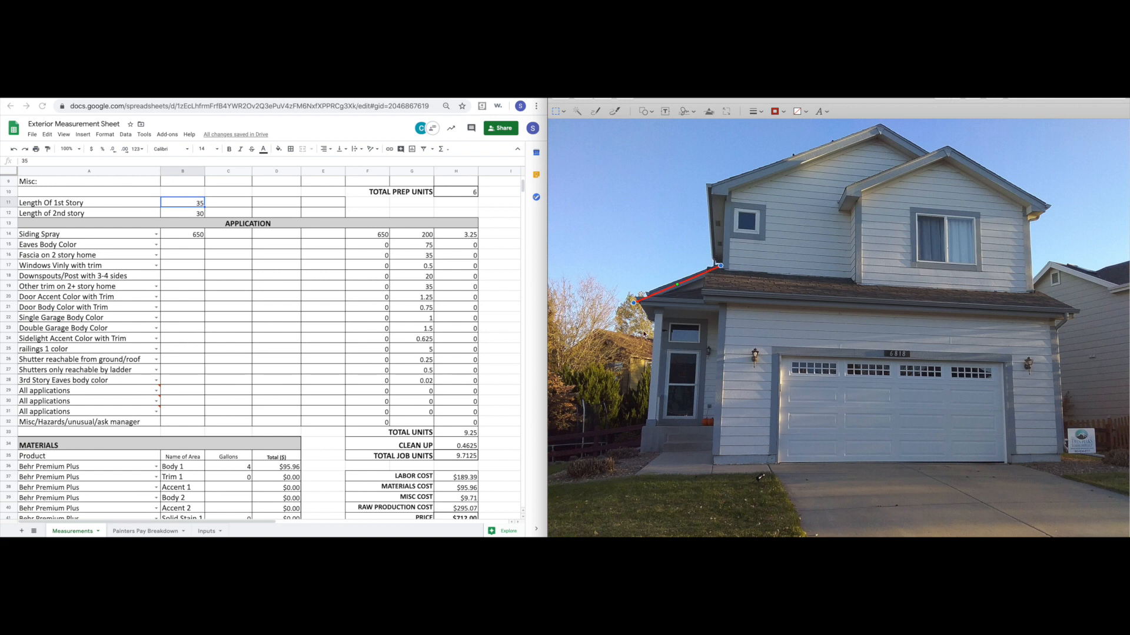
{"action": "left_click_drag", "start_coordinate": [633, 302], "coordinate": [649, 293]}
{"action": "left_click_drag", "start_coordinate": [720, 266], "coordinate": [702, 304]}
{"action": "left_click_drag", "start_coordinate": [709, 304], "coordinate": [728, 264]}
{"action": "mouse_move", "coordinate": [717, 265]}
{"action": "left_mouse_down"}
{"action": "mouse_move", "coordinate": [764, 281]}
{"action": "mouse_move", "coordinate": [718, 307]}
{"action": "mouse_move", "coordinate": [721, 265]}
{"action": "left_mouse_up"}
{"action": "left_click_drag", "start_coordinate": [703, 306], "coordinate": [649, 295]}
{"action": "left_click_drag", "start_coordinate": [667, 283], "coordinate": [722, 265]}
Lay a red line across the second-story eave level and trace both slopes of the main gable up to its peak.
{"action": "left_click_drag", "start_coordinate": [702, 274], "coordinate": [751, 205]}
{"action": "left_click_drag", "start_coordinate": [825, 216], "coordinate": [1048, 207]}
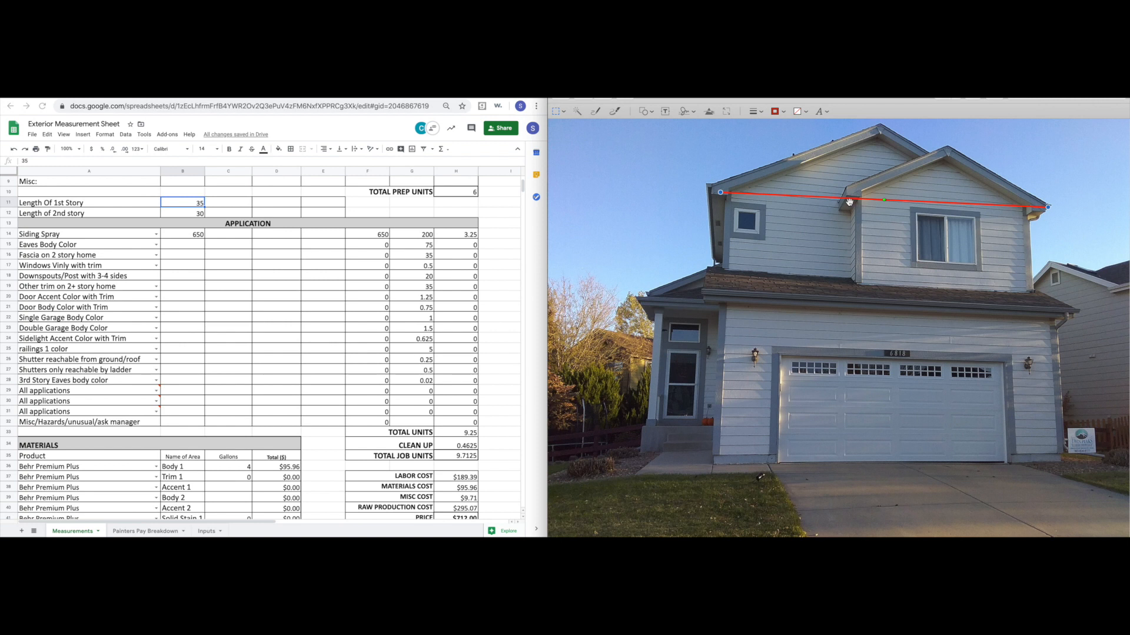
{"action": "left_click_drag", "start_coordinate": [720, 192], "coordinate": [881, 126]}
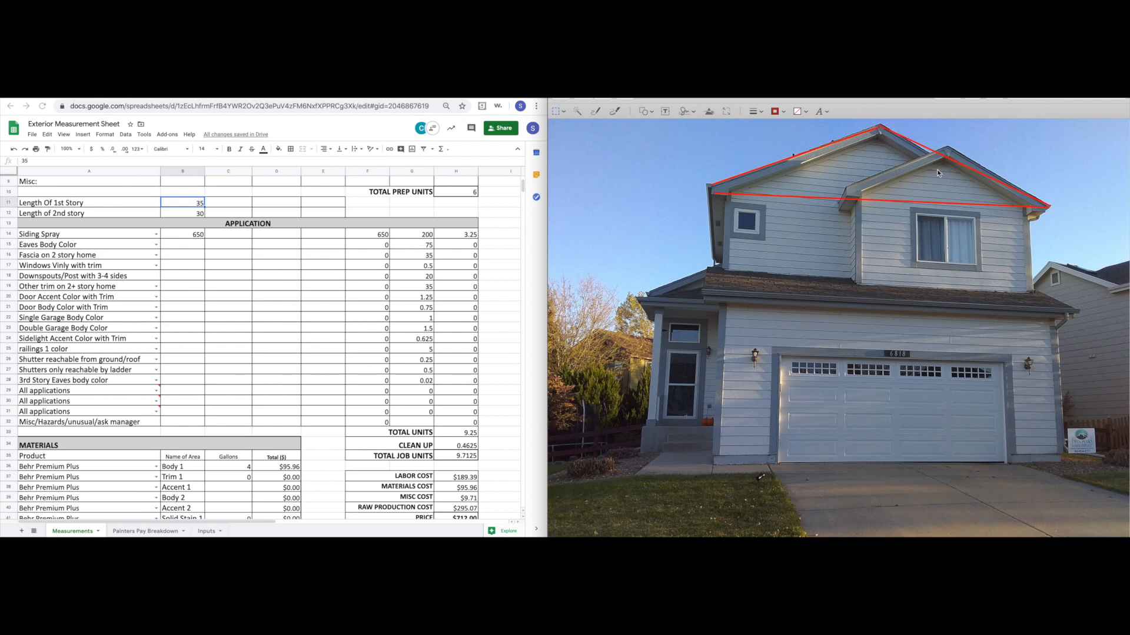
Move the flat line onto the lower roof and swing the gable slope lines down to the second-story eave level.
{"action": "left_click", "coordinate": [869, 201]}
{"action": "left_click_drag", "start_coordinate": [869, 202], "coordinate": [867, 200]}
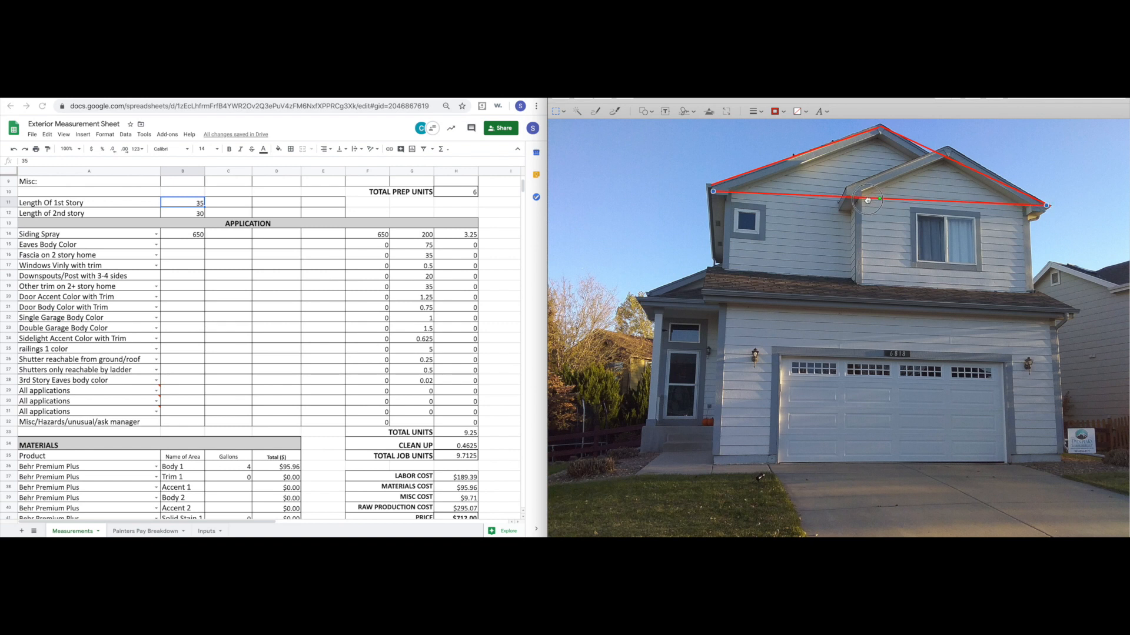
{"action": "left_click_drag", "start_coordinate": [867, 198], "coordinate": [865, 290]}
{"action": "left_click", "coordinate": [850, 137]}
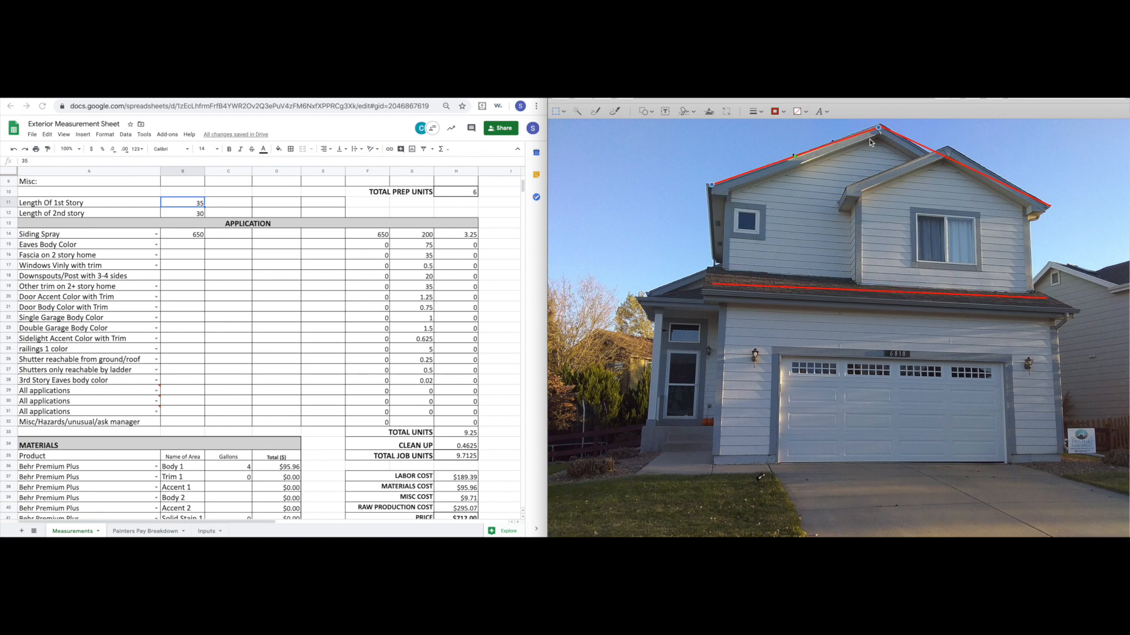
{"action": "left_click_drag", "start_coordinate": [880, 126], "coordinate": [885, 193]}
{"action": "left_click_drag", "start_coordinate": [881, 125], "coordinate": [854, 183]}
{"action": "left_click_drag", "start_coordinate": [842, 192], "coordinate": [777, 188]}
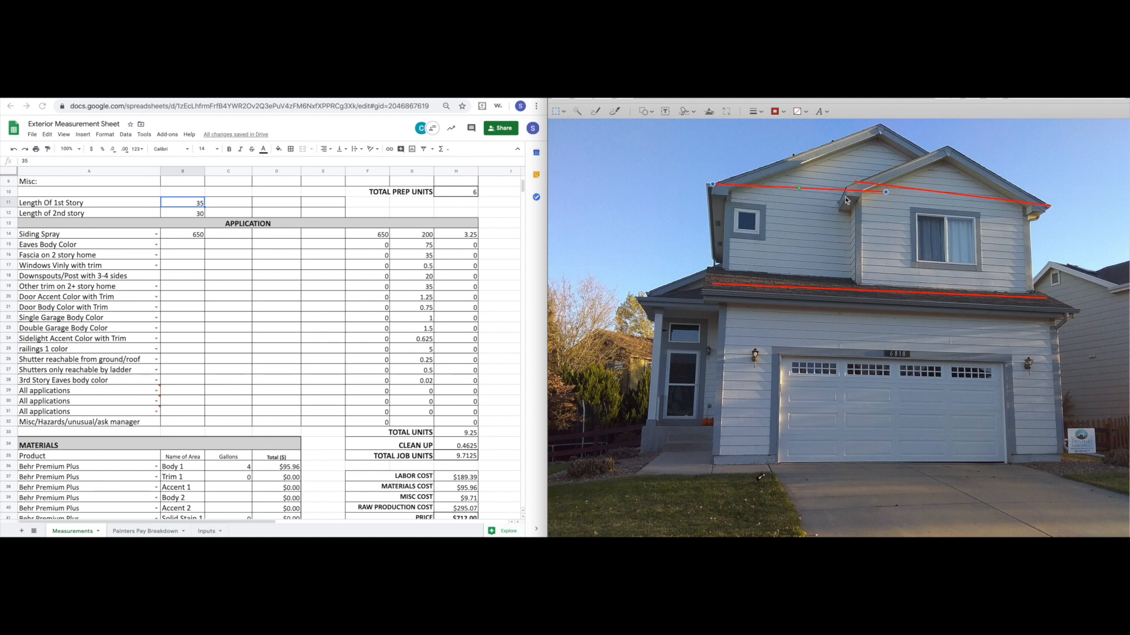
Return the upper ends of both slope lines to the main gable's peak and fit the right line to the eave corner.
{"action": "left_click_drag", "start_coordinate": [887, 193], "coordinate": [879, 128]}
{"action": "left_click_drag", "start_coordinate": [856, 182], "coordinate": [880, 129]}
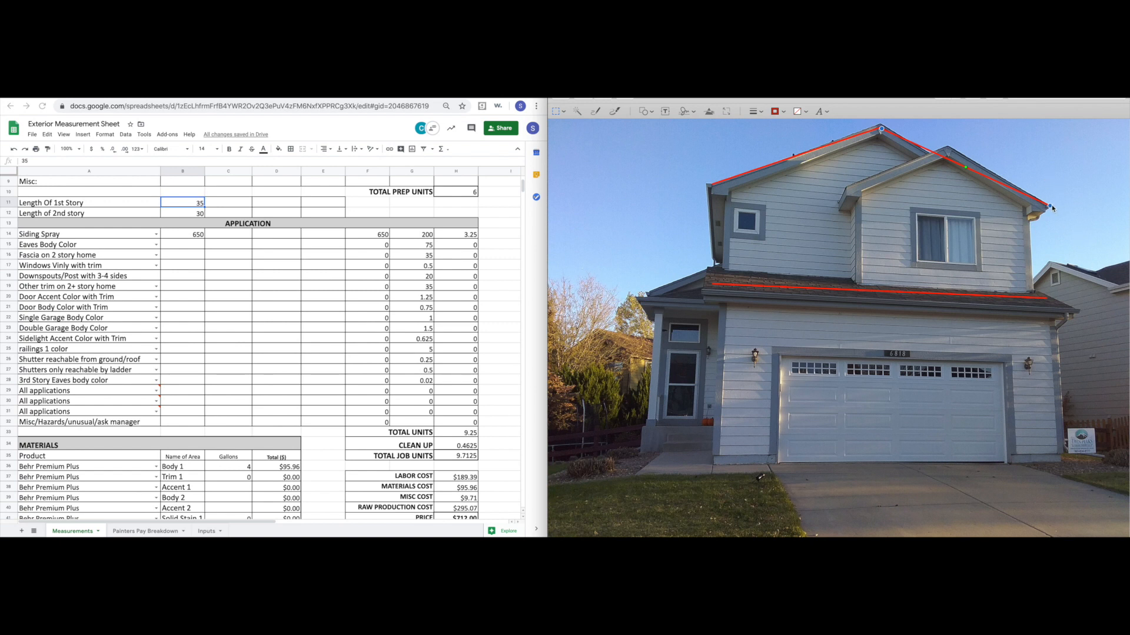
{"action": "left_click_drag", "start_coordinate": [1050, 206], "coordinate": [1047, 207]}
Fold the ends of both gable slope lines down toward the second-story window level to compare them with the house width.
{"action": "left_click_drag", "start_coordinate": [895, 135], "coordinate": [809, 237]}
{"action": "left_click_drag", "start_coordinate": [852, 259], "coordinate": [936, 155]}
{"action": "left_click_drag", "start_coordinate": [911, 140], "coordinate": [911, 138]}
{"action": "left_click_drag", "start_coordinate": [1050, 207], "coordinate": [947, 220]}
{"action": "left_click", "coordinate": [762, 169]}
{"action": "left_click_drag", "start_coordinate": [713, 188], "coordinate": [829, 221]}
{"action": "left_click_drag", "start_coordinate": [880, 130], "coordinate": [947, 223]}
{"action": "left_click_drag", "start_coordinate": [871, 219], "coordinate": [759, 192]}
Restore both slope lines along the main gable and place the flat line back across the second story, just below the eave.
{"action": "left_click_drag", "start_coordinate": [834, 193], "coordinate": [884, 128]}
{"action": "left_click", "coordinate": [940, 210]}
{"action": "left_click_drag", "start_coordinate": [946, 220], "coordinate": [1047, 208]}
{"action": "left_click_drag", "start_coordinate": [882, 292], "coordinate": [880, 202]}
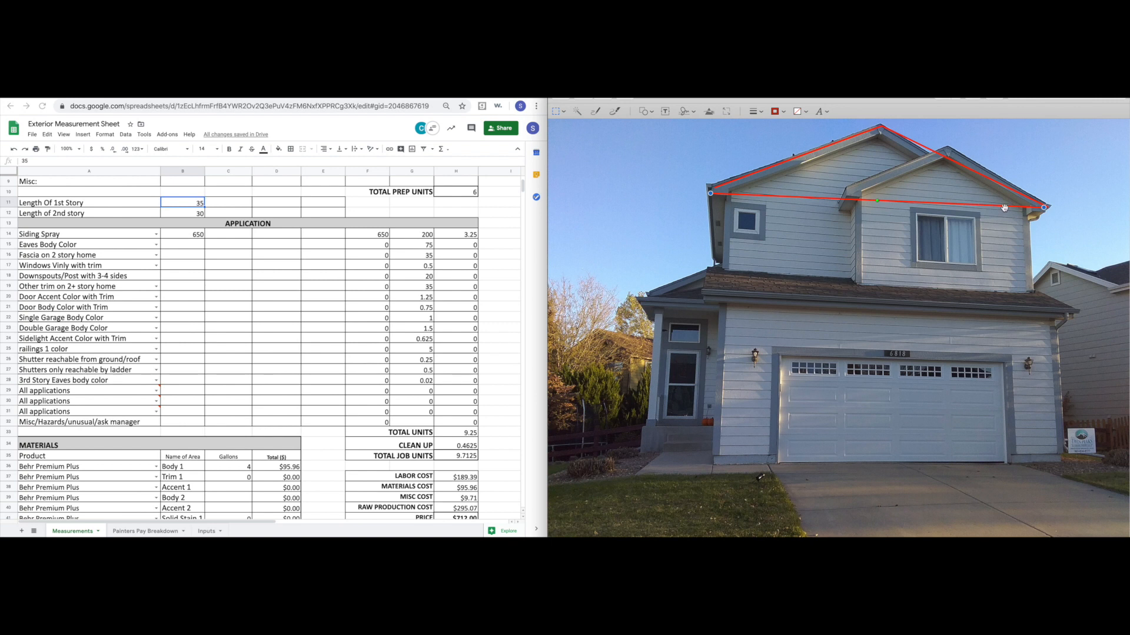
{"action": "left_click_drag", "start_coordinate": [1043, 209], "coordinate": [1041, 213]}
{"action": "left_click_drag", "start_coordinate": [910, 207], "coordinate": [907, 208]}
{"action": "left_click_drag", "start_coordinate": [908, 207], "coordinate": [909, 219]}
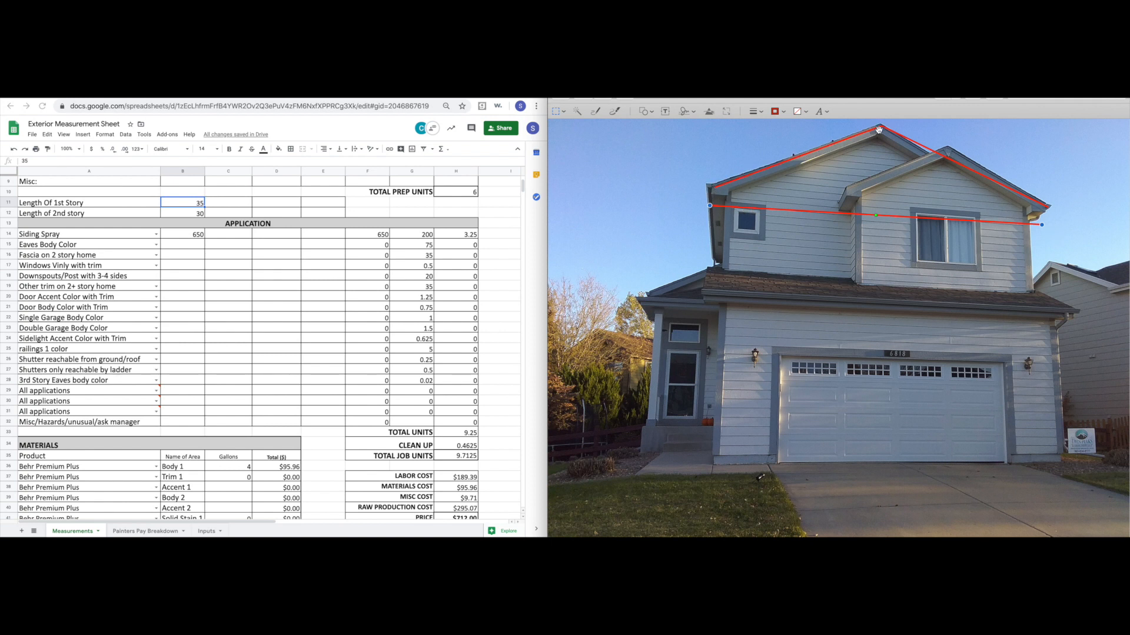
Refit the two red slope lines so they run along the main gable's edges and meet at its peak.
{"action": "left_click", "coordinate": [934, 156]}
{"action": "mouse_move", "coordinate": [1043, 211]}
{"action": "left_mouse_down"}
{"action": "mouse_move", "coordinate": [922, 153]}
{"action": "mouse_move", "coordinate": [1048, 207]}
{"action": "left_mouse_up"}
{"action": "left_click_drag", "start_coordinate": [948, 150], "coordinate": [880, 127]}
{"action": "left_click_drag", "start_coordinate": [824, 144], "coordinate": [893, 171]}
{"action": "left_click_drag", "start_coordinate": [806, 153], "coordinate": [790, 158]}
{"action": "left_click_drag", "start_coordinate": [852, 464], "coordinate": [948, 464]}
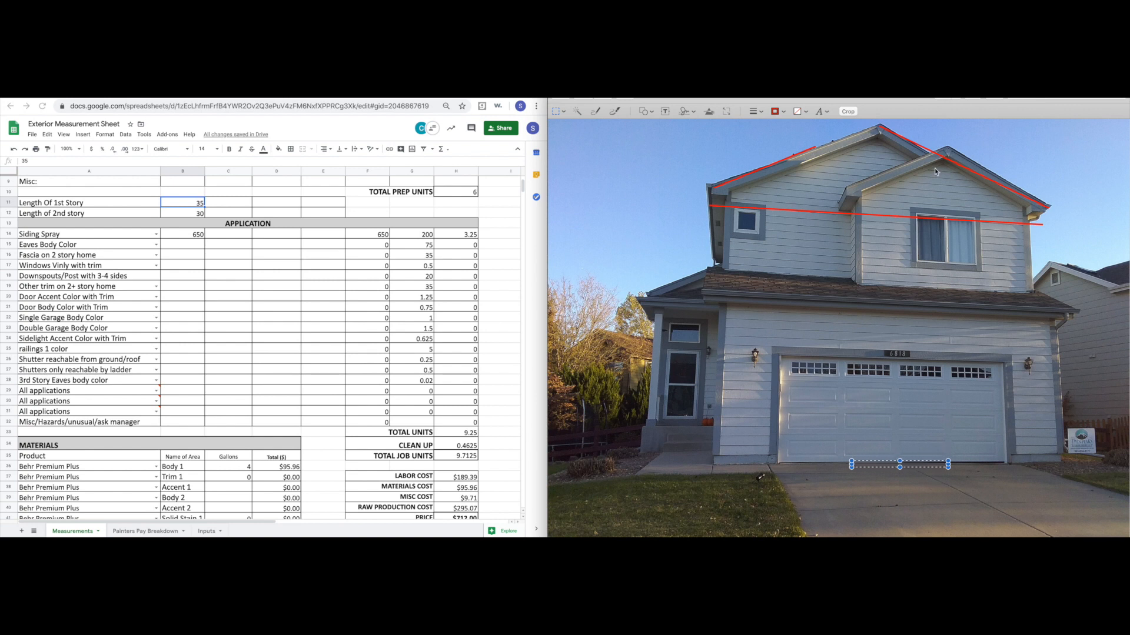
{"action": "left_click", "coordinate": [874, 179]}
{"action": "left_click", "coordinate": [800, 152]}
{"action": "left_click_drag", "start_coordinate": [815, 149], "coordinate": [875, 129]}
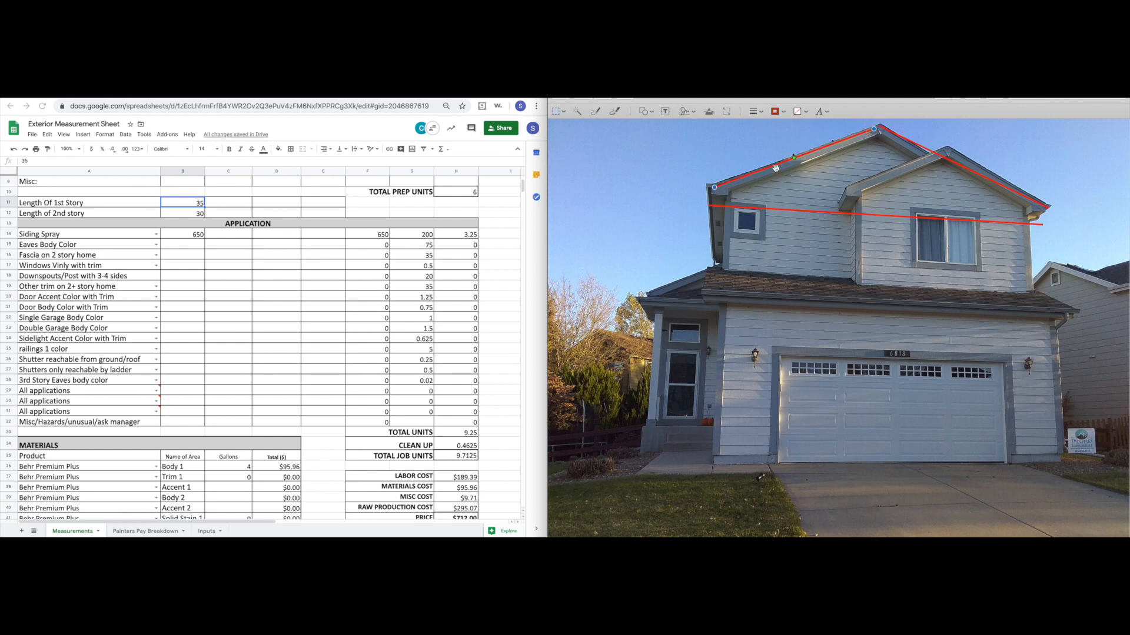
Move the flat red line down to the first-story eave and stretch it to the garage-side roof corner.
{"action": "left_click_drag", "start_coordinate": [929, 221], "coordinate": [931, 214]}
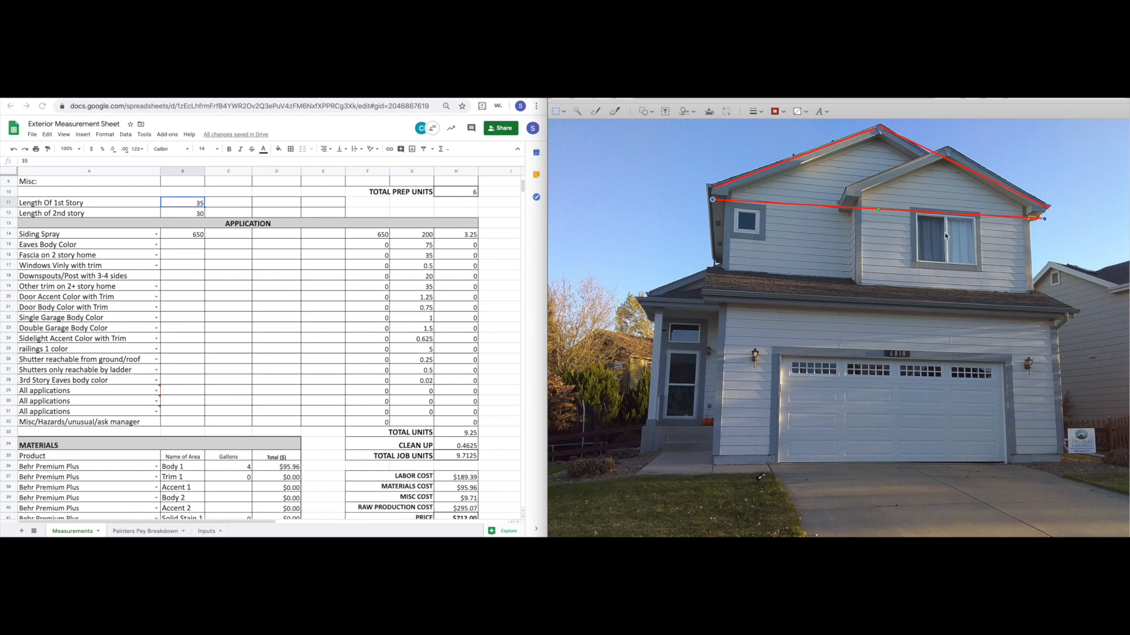
{"action": "left_click_drag", "start_coordinate": [936, 213], "coordinate": [870, 309]}
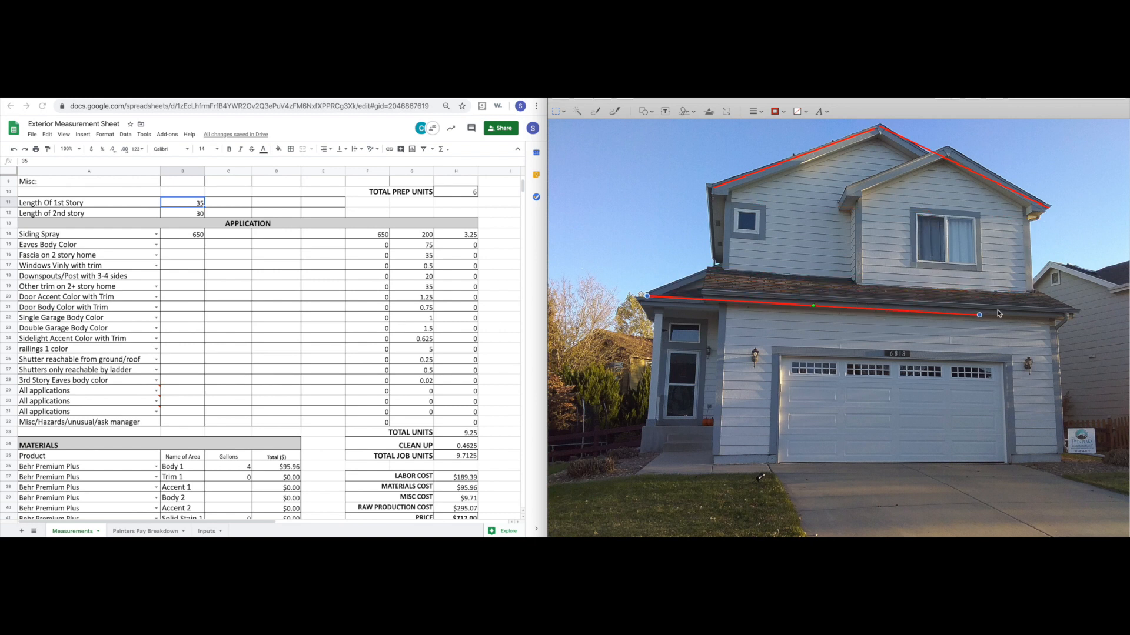
{"action": "left_click_drag", "start_coordinate": [979, 316], "coordinate": [1068, 312]}
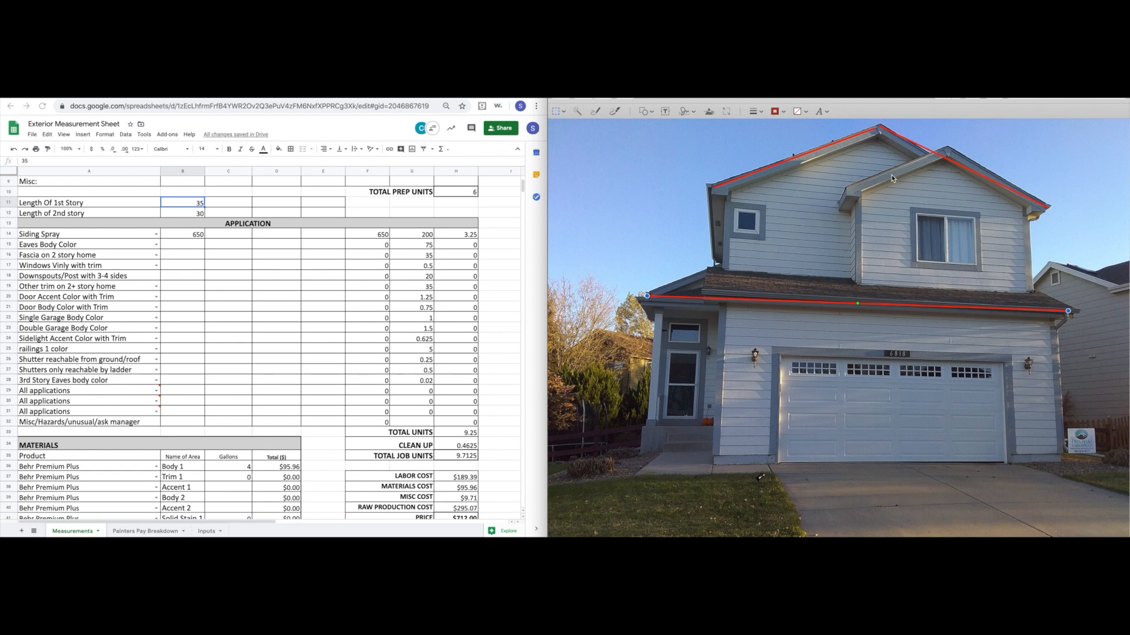
Enter 85 as the quantity for Eaves Body Color.
{"action": "left_click", "coordinate": [184, 248]}
{"action": "type", "text": "85"}
{"action": "key", "text": "Return"}
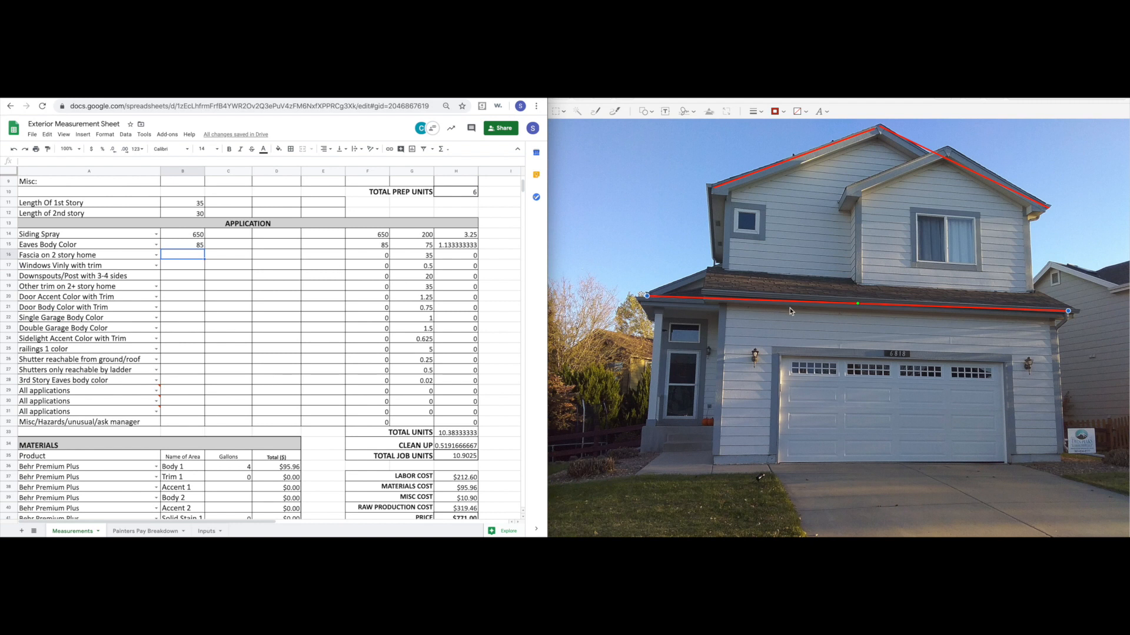
Fit the red line to the full first-story eave, and move it up to the second-story eave, shortened to that width.
{"action": "left_click_drag", "start_coordinate": [796, 301], "coordinate": [785, 305]}
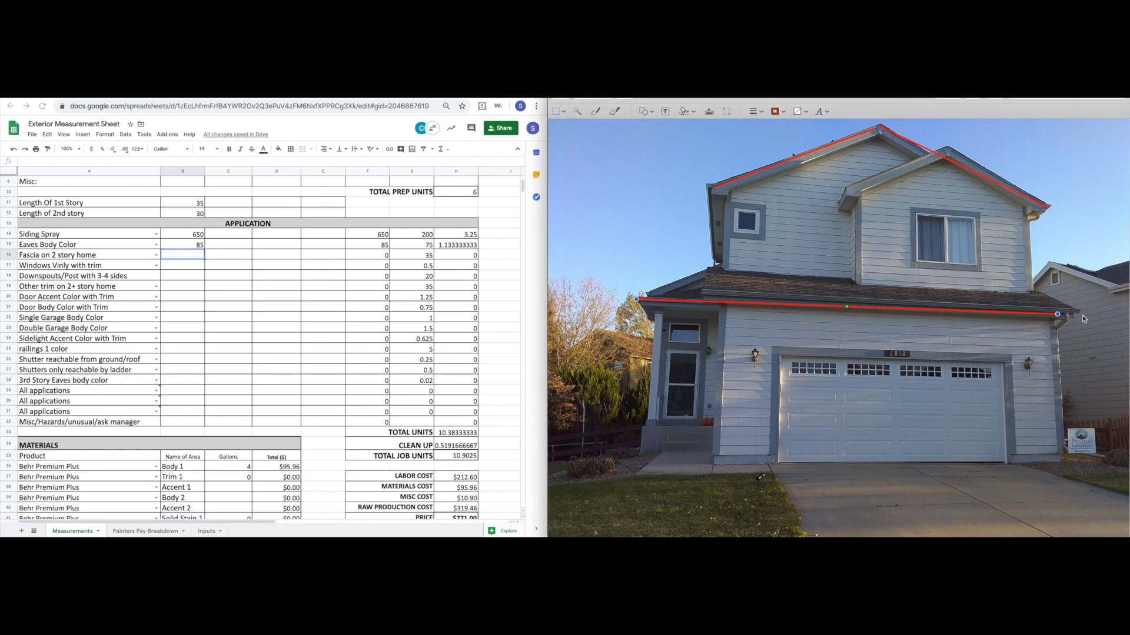
{"action": "left_click_drag", "start_coordinate": [1057, 314], "coordinate": [1080, 312]}
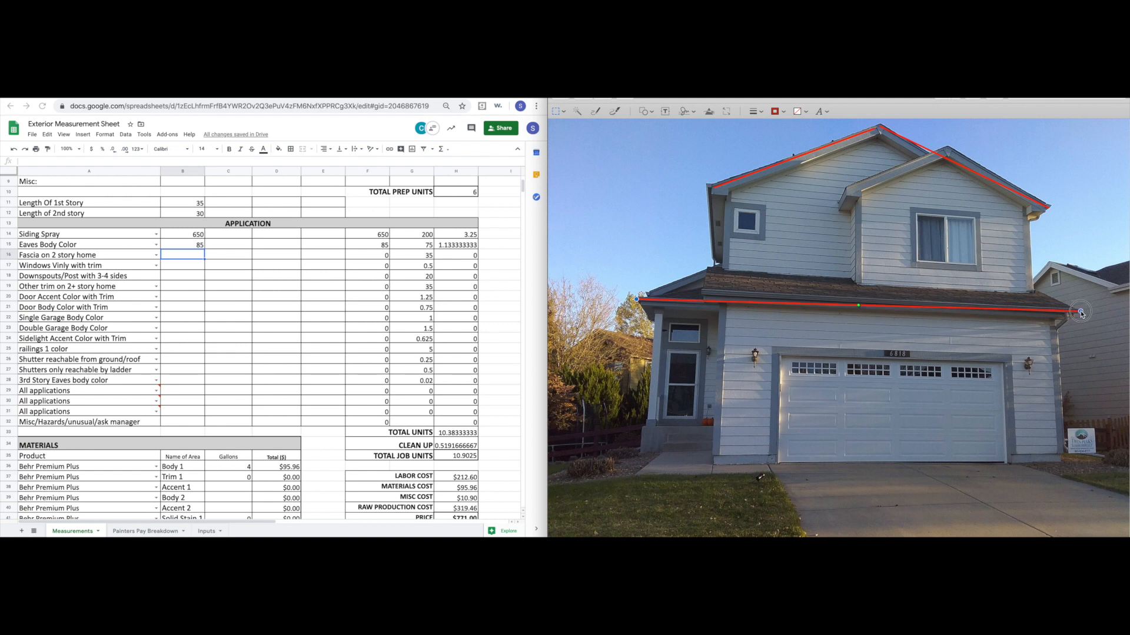
{"action": "mouse_move", "coordinate": [638, 300]}
{"action": "left_mouse_down"}
{"action": "mouse_move", "coordinate": [647, 293]}
{"action": "mouse_move", "coordinate": [637, 300]}
{"action": "left_mouse_up"}
{"action": "left_click", "coordinate": [184, 206]}
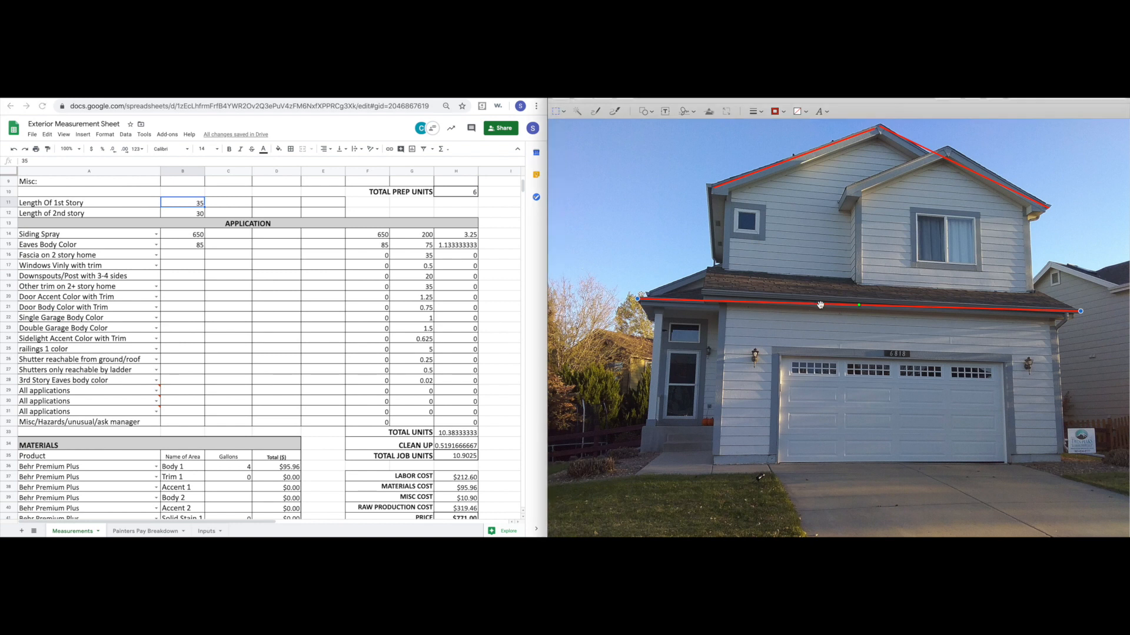
{"action": "left_click_drag", "start_coordinate": [839, 306], "coordinate": [806, 198]}
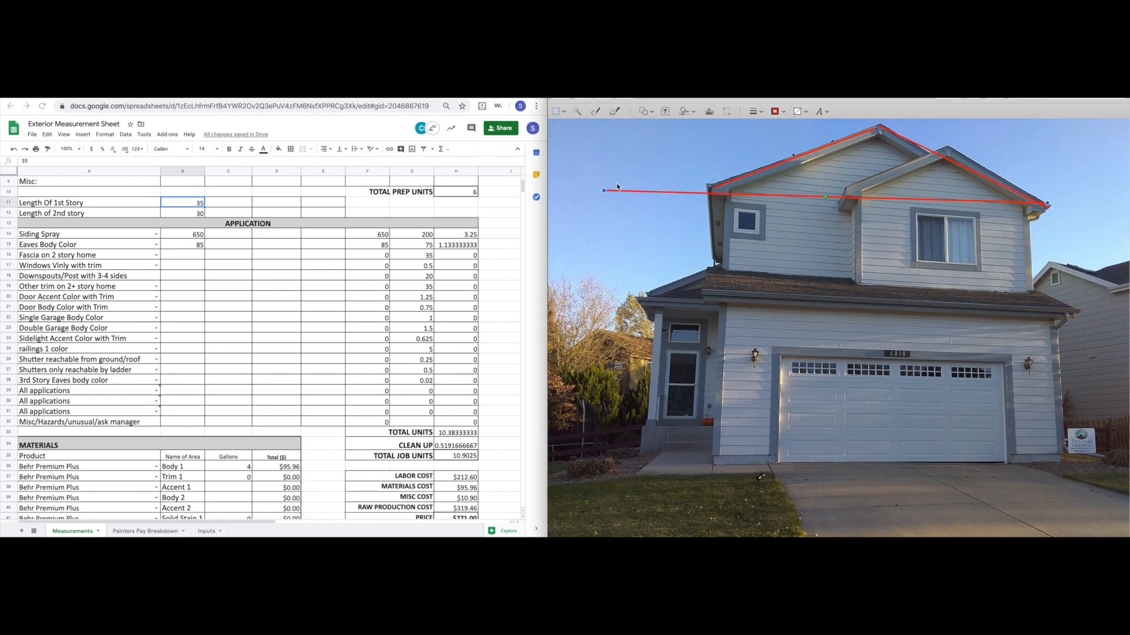
{"action": "left_click_drag", "start_coordinate": [604, 192], "coordinate": [721, 191]}
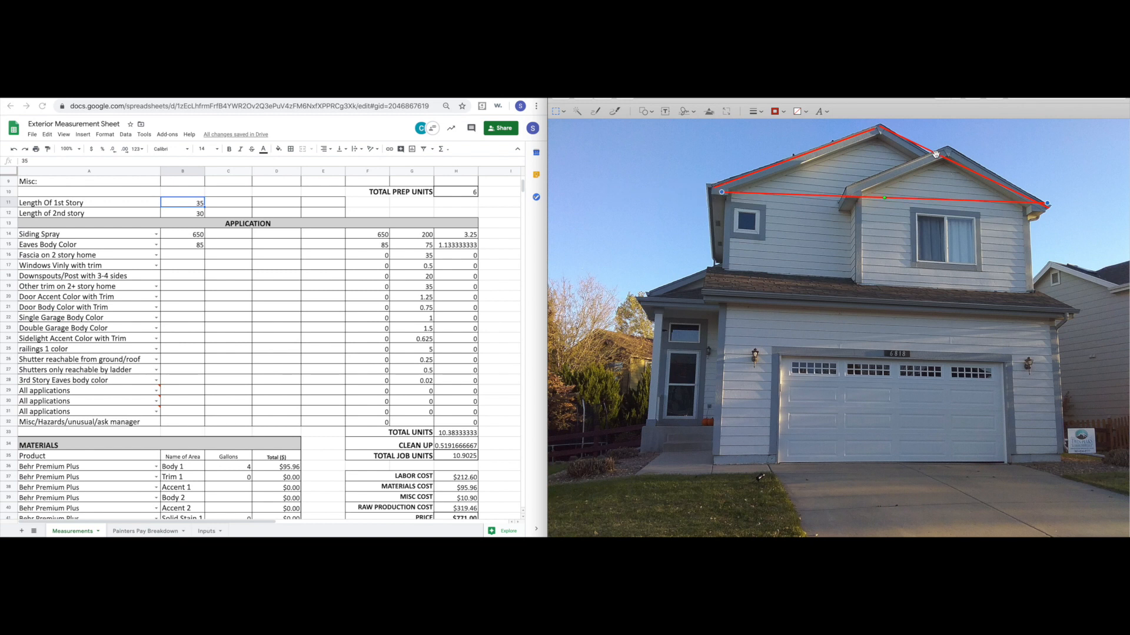
Move the main gable's left slope line onto the smaller gable's left slope and delete the main gable's right slope line.
{"action": "left_click_drag", "start_coordinate": [801, 155], "coordinate": [936, 159]}
{"action": "left_click_drag", "start_coordinate": [1008, 133], "coordinate": [947, 157]}
{"action": "key", "text": "BackSpace"}
{"action": "left_click", "coordinate": [180, 245]}
{"action": "key", "text": "Down"}
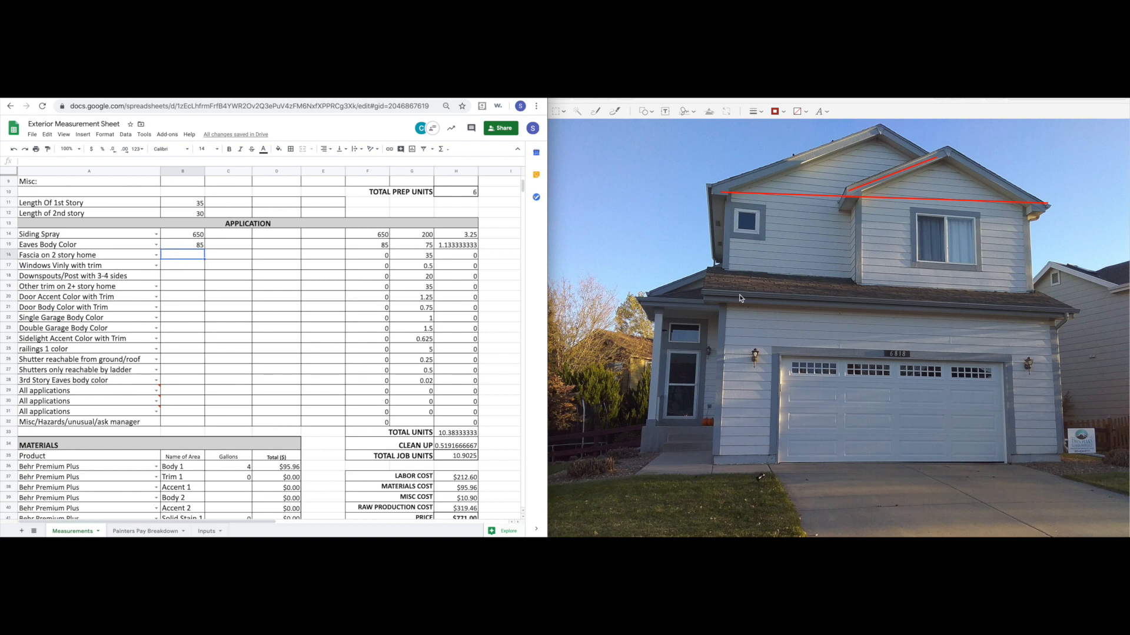
Reshape the flat second-story line so it traces the left slope of the main gable.
{"action": "left_click", "coordinate": [795, 194]}
{"action": "left_click_drag", "start_coordinate": [791, 194], "coordinate": [788, 190]}
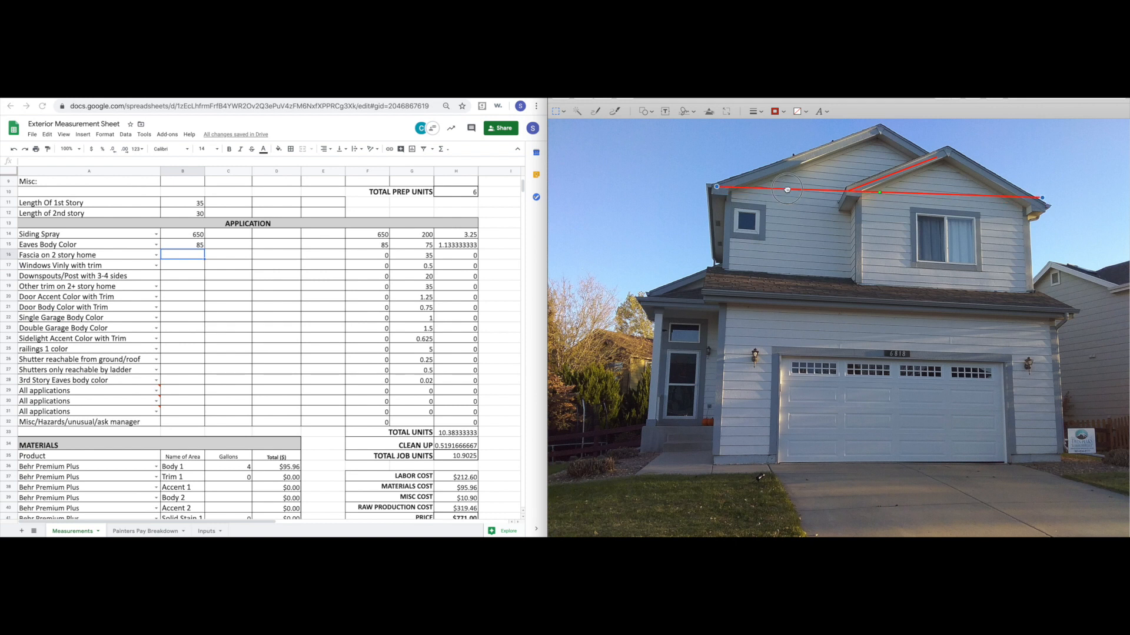
{"action": "left_click_drag", "start_coordinate": [1042, 198], "coordinate": [876, 133]}
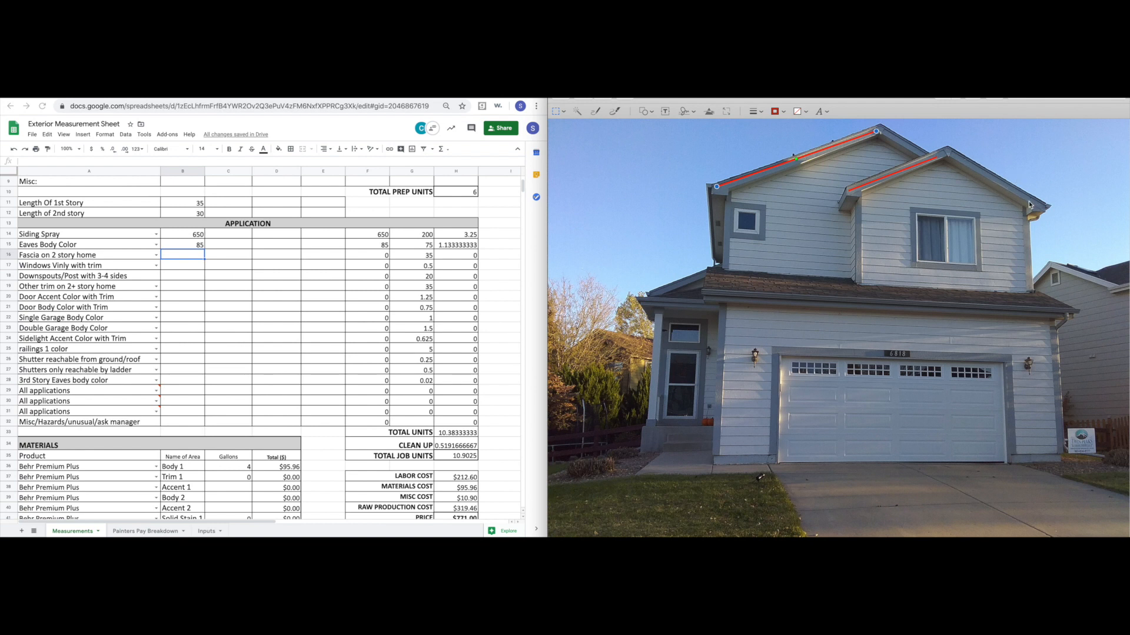
{"action": "left_click_drag", "start_coordinate": [971, 169], "coordinate": [993, 189]}
{"action": "left_click", "coordinate": [894, 153]}
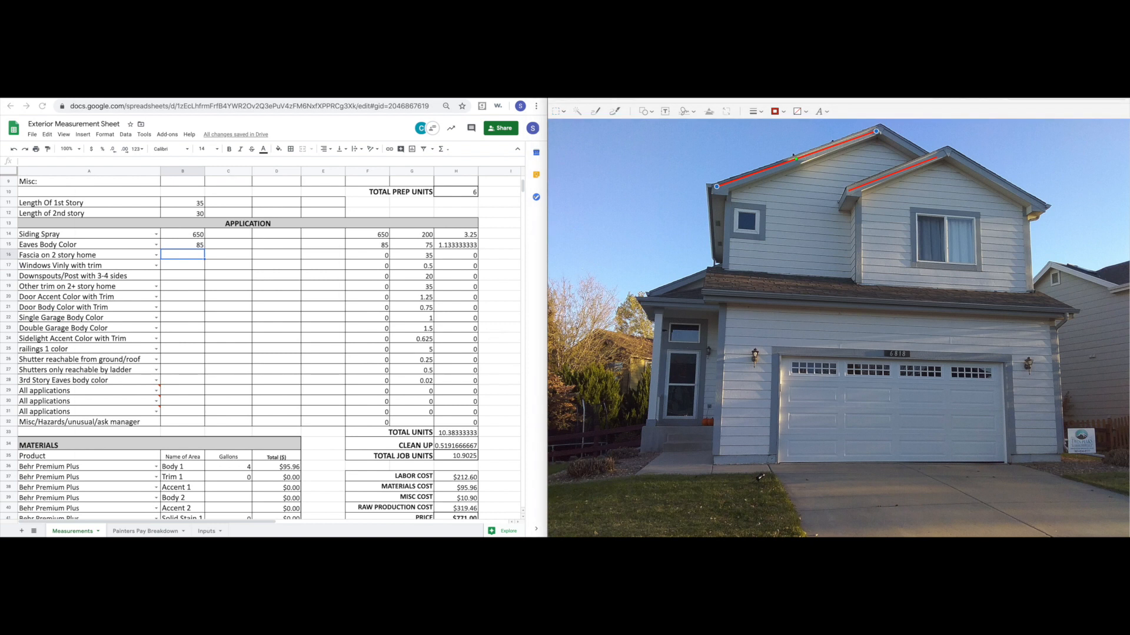
Bring up the snowy backyard house photo and reposition the red arrow so it points at the upper roof edge of the side wall.
{"action": "key", "text": "super+grave"}
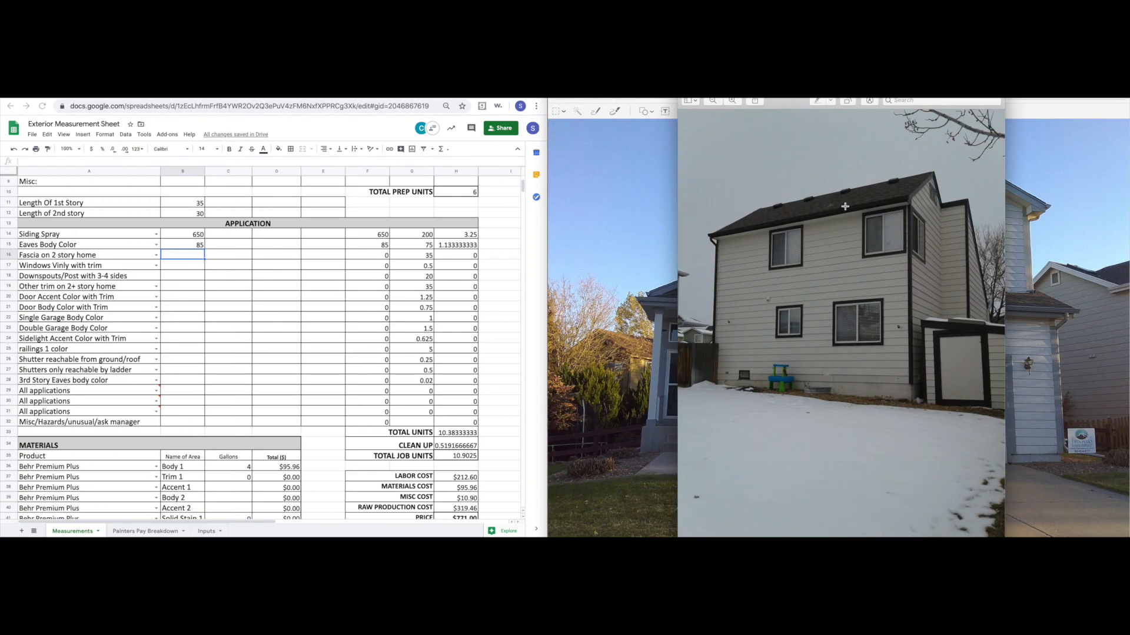
{"action": "left_click_drag", "start_coordinate": [848, 218], "coordinate": [840, 218]}
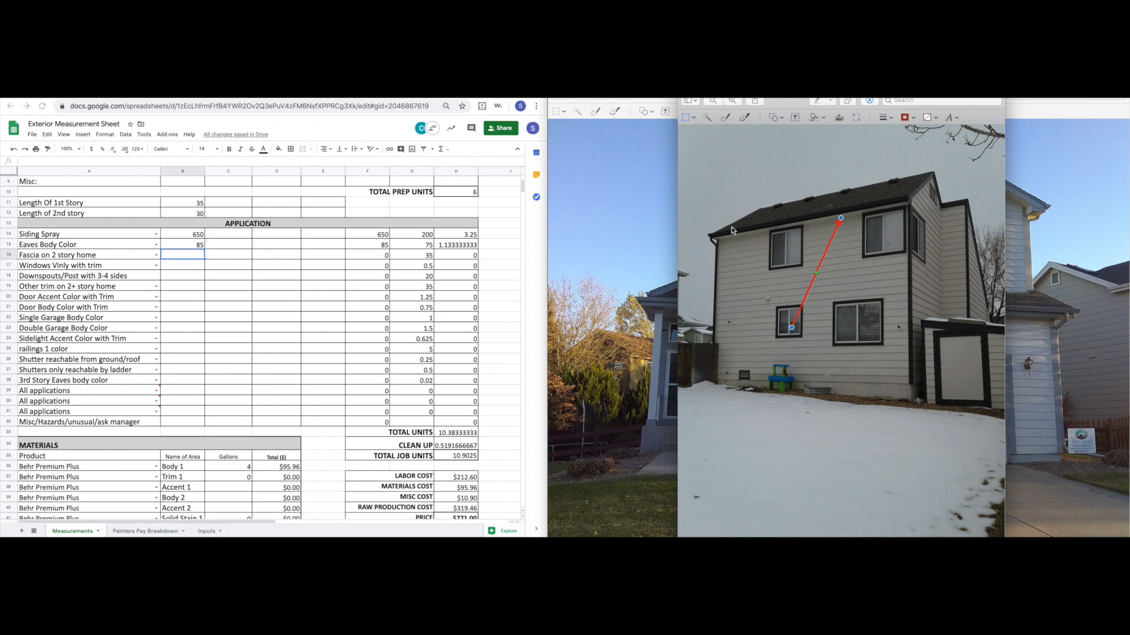
{"action": "left_click", "coordinate": [811, 327]}
{"action": "left_click_drag", "start_coordinate": [817, 272], "coordinate": [907, 251]}
{"action": "left_click_drag", "start_coordinate": [881, 306], "coordinate": [947, 301]}
{"action": "left_click_drag", "start_coordinate": [931, 198], "coordinate": [923, 190]}
{"action": "left_click", "coordinate": [927, 268]}
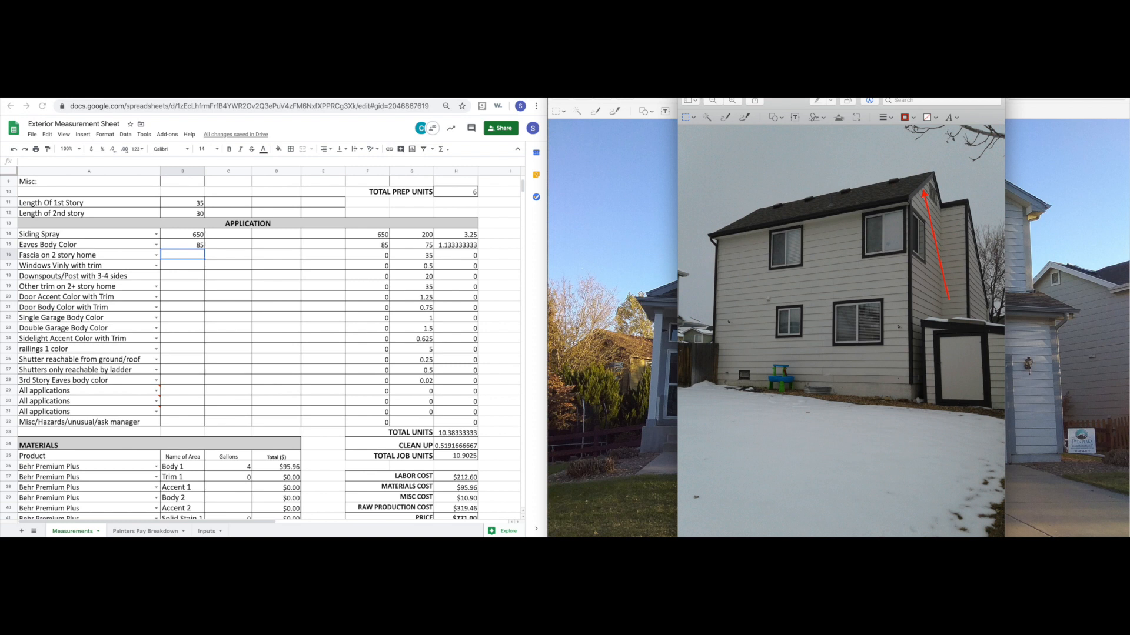
Examine the underside of the second-story overhang in the patio photo, and return to the front house photo.
{"action": "left_click", "coordinate": [1086, 278]}
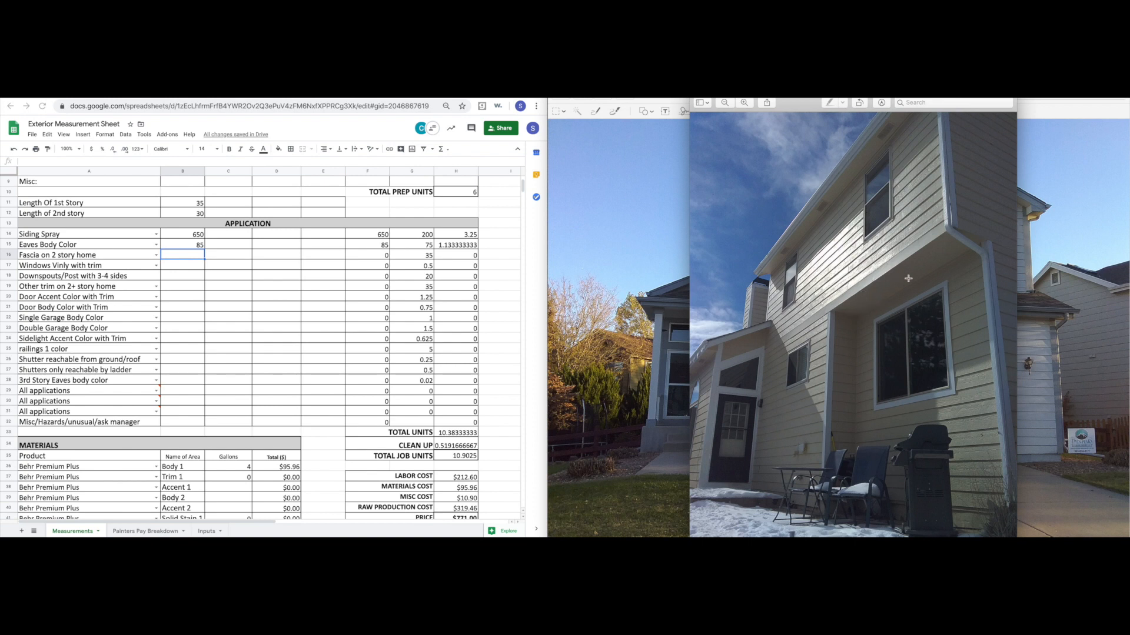
{"action": "mouse_move", "coordinate": [938, 256]}
{"action": "left_mouse_down"}
{"action": "mouse_move", "coordinate": [913, 276]}
{"action": "mouse_move", "coordinate": [919, 266]}
{"action": "left_mouse_up"}
{"action": "left_click", "coordinate": [894, 295]}
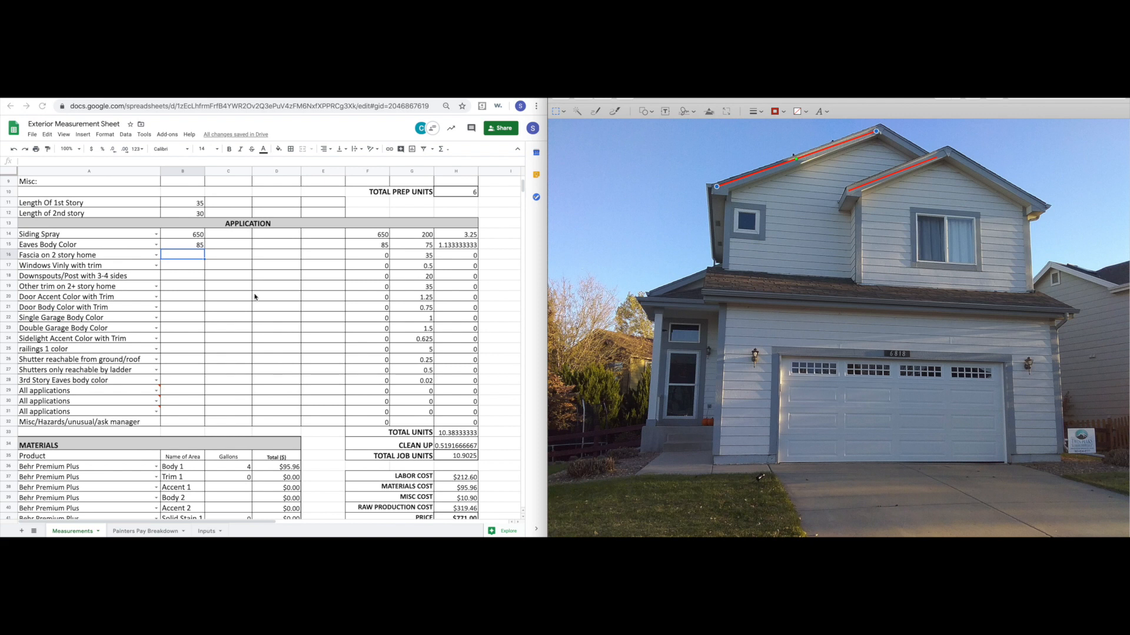
Enter 85 as the quantity for Fascia on 2 story home.
{"action": "left_click", "coordinate": [176, 257]}
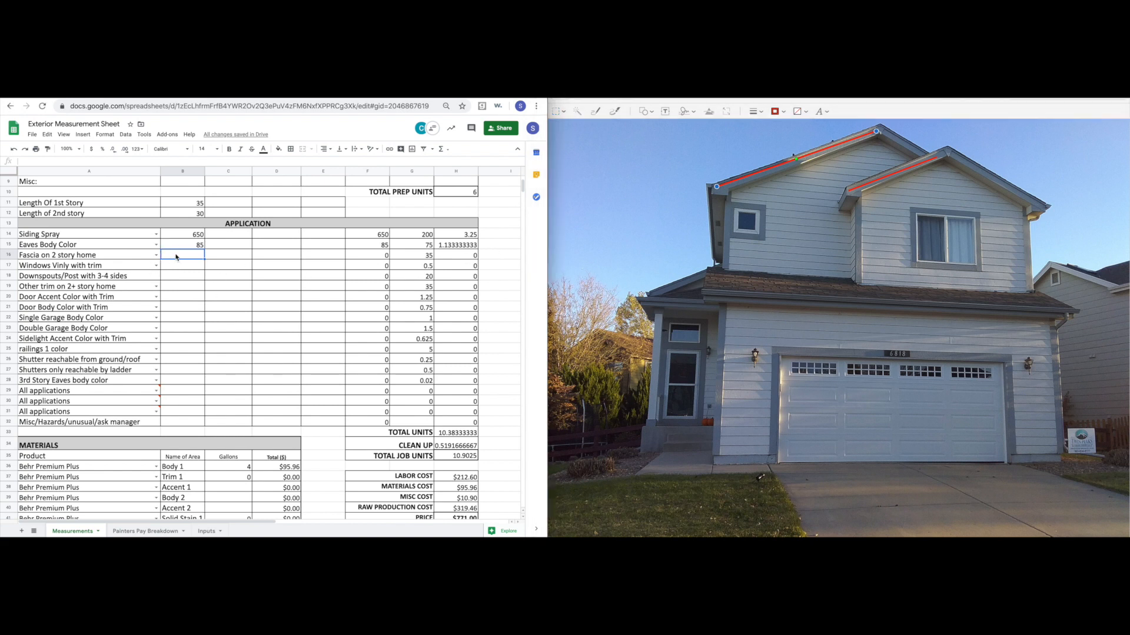
{"action": "type", "text": "85"}
{"action": "key", "text": "Return"}
Change the fascia row to Fascia on 1 story home and check its calculated units.
{"action": "left_click", "coordinate": [151, 256]}
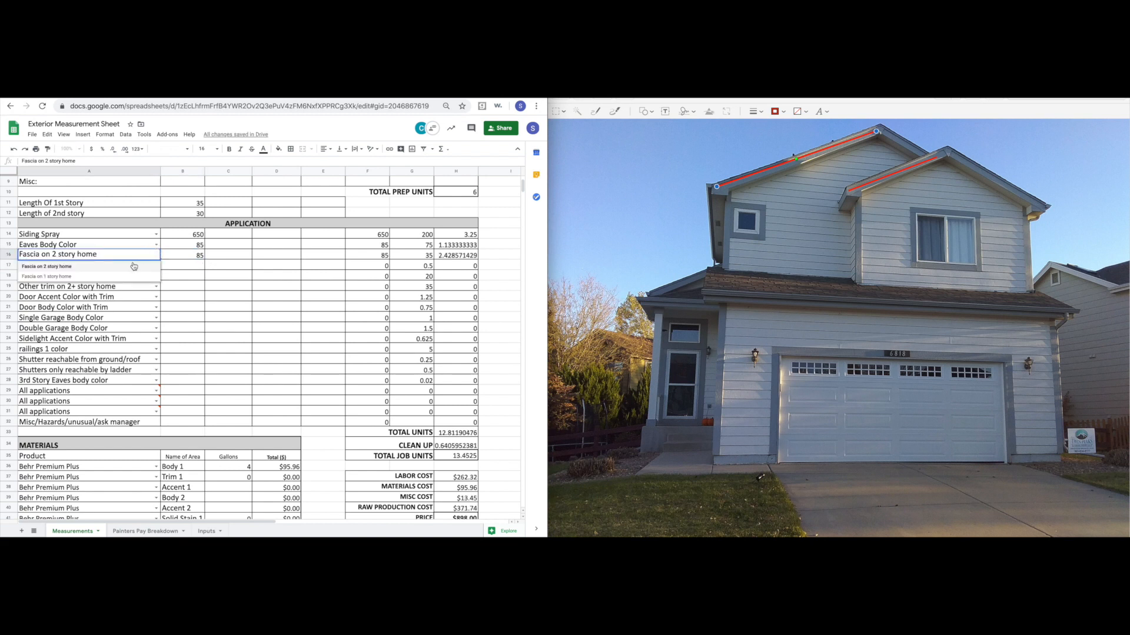
{"action": "left_click", "coordinate": [122, 265]}
{"action": "left_click", "coordinate": [154, 255]}
{"action": "left_click", "coordinate": [120, 277]}
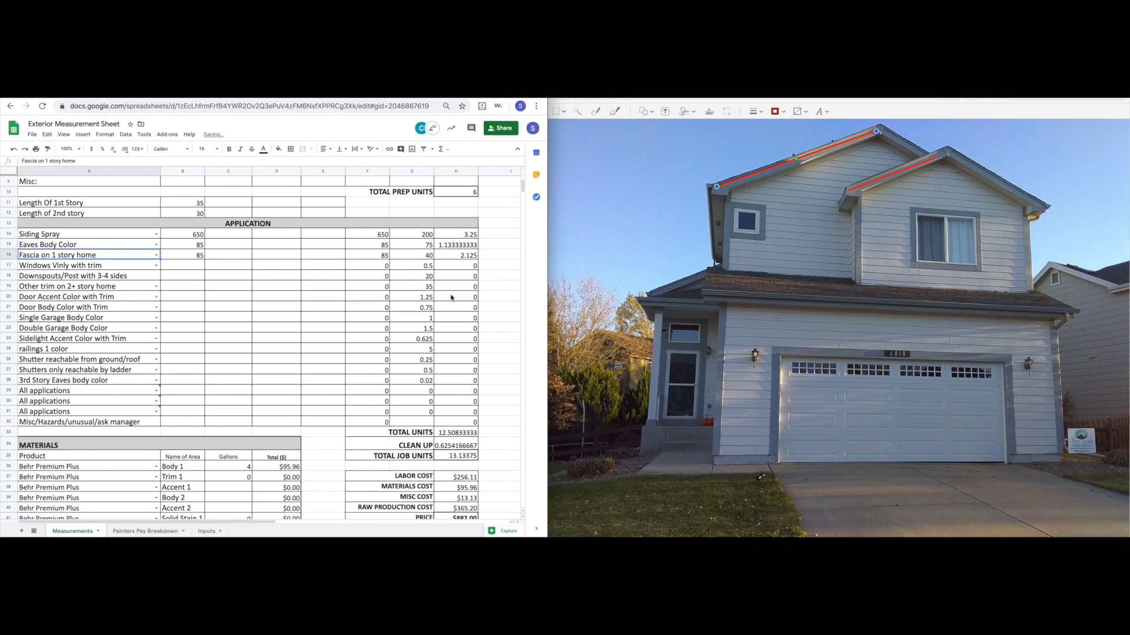
{"action": "left_click", "coordinate": [459, 257]}
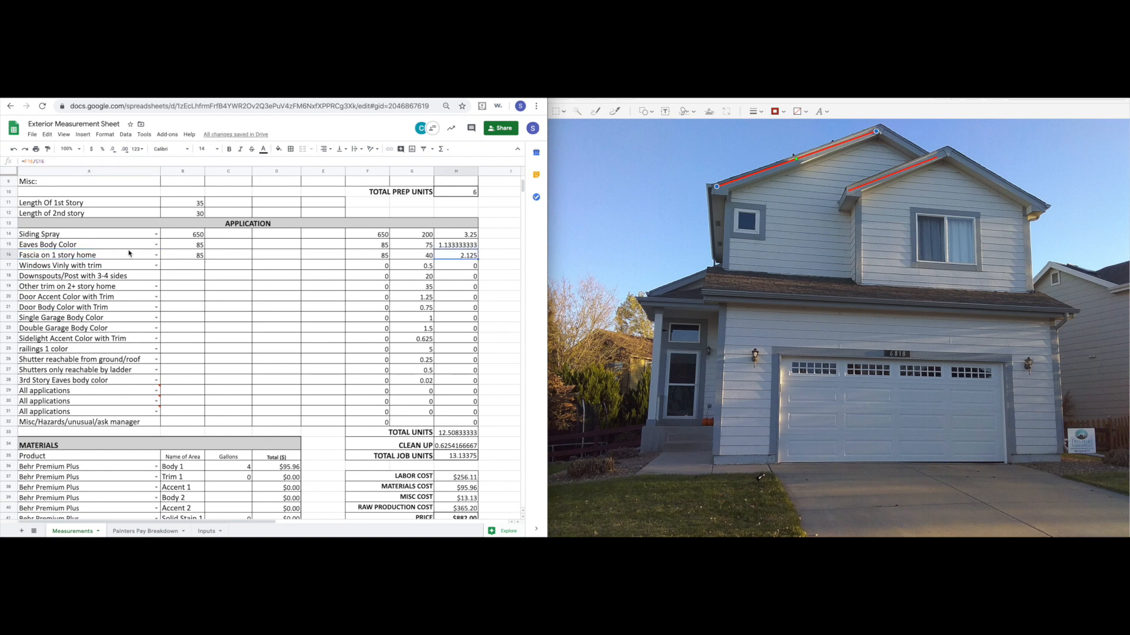
Set the fascia row back to Fascia on 2 story home and check its calculated units.
{"action": "double_click", "coordinate": [155, 255]}
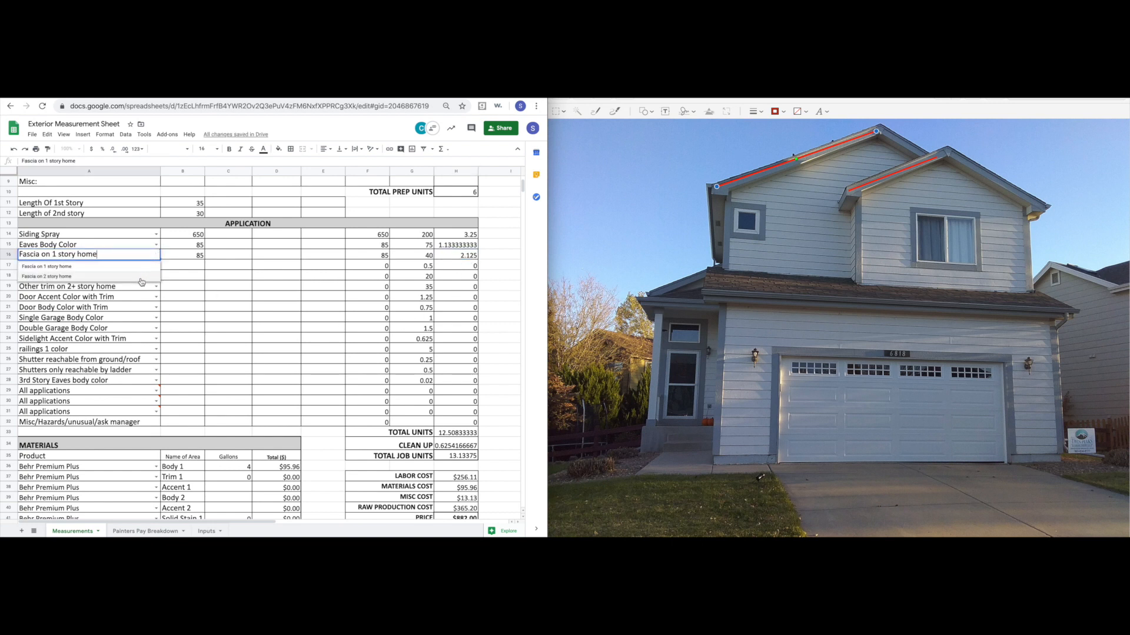
{"action": "left_click", "coordinate": [141, 276]}
{"action": "left_click", "coordinate": [448, 259]}
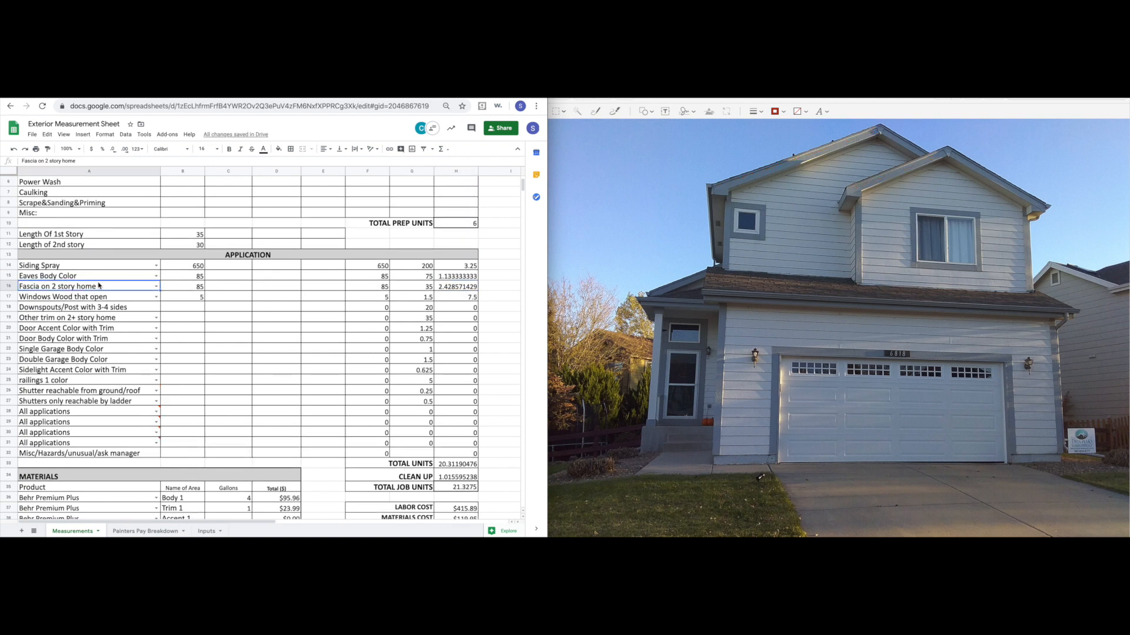
Review the eaves and fascia entries, and clear the quantity for Windows Wood that open.
{"action": "left_click", "coordinate": [88, 277]}
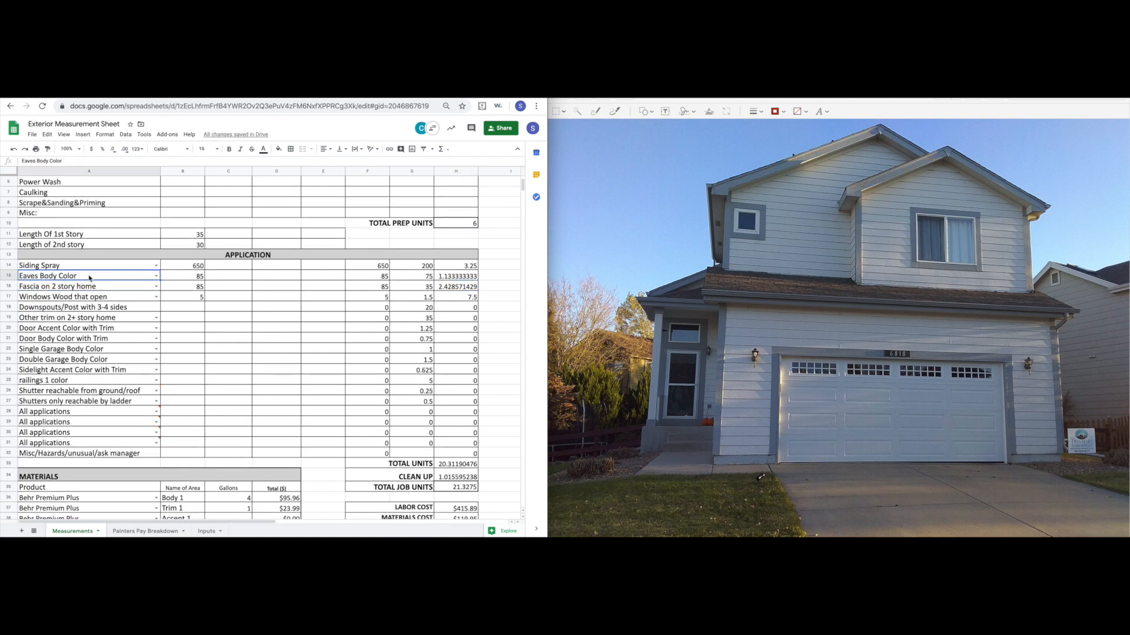
{"action": "left_click", "coordinate": [185, 288]}
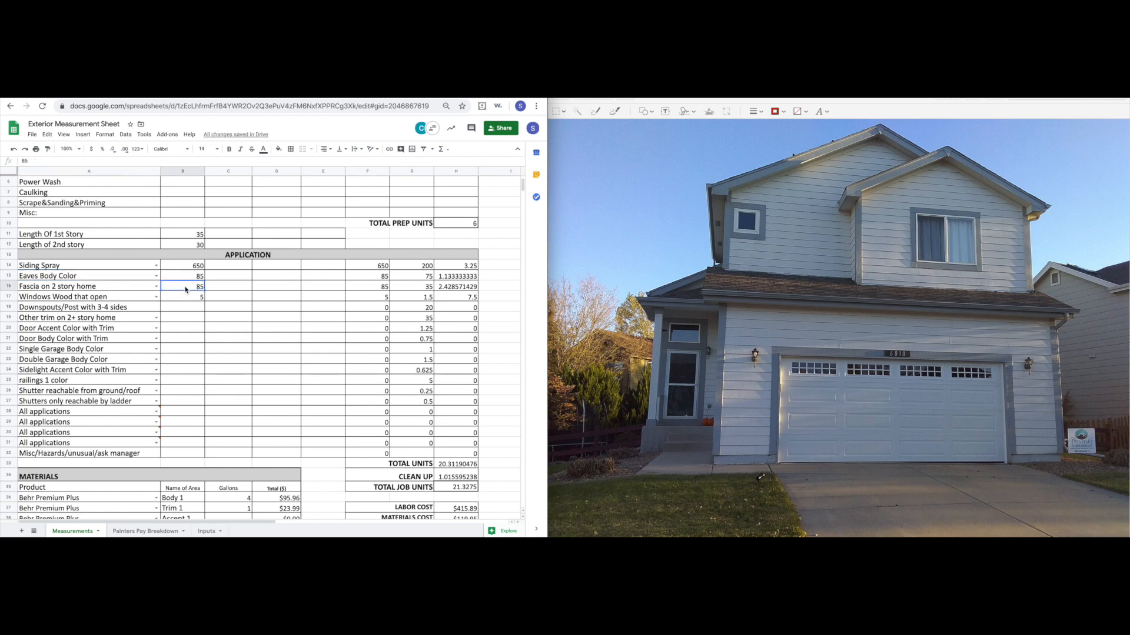
{"action": "left_click", "coordinate": [188, 298]}
{"action": "key", "text": "Delete"}
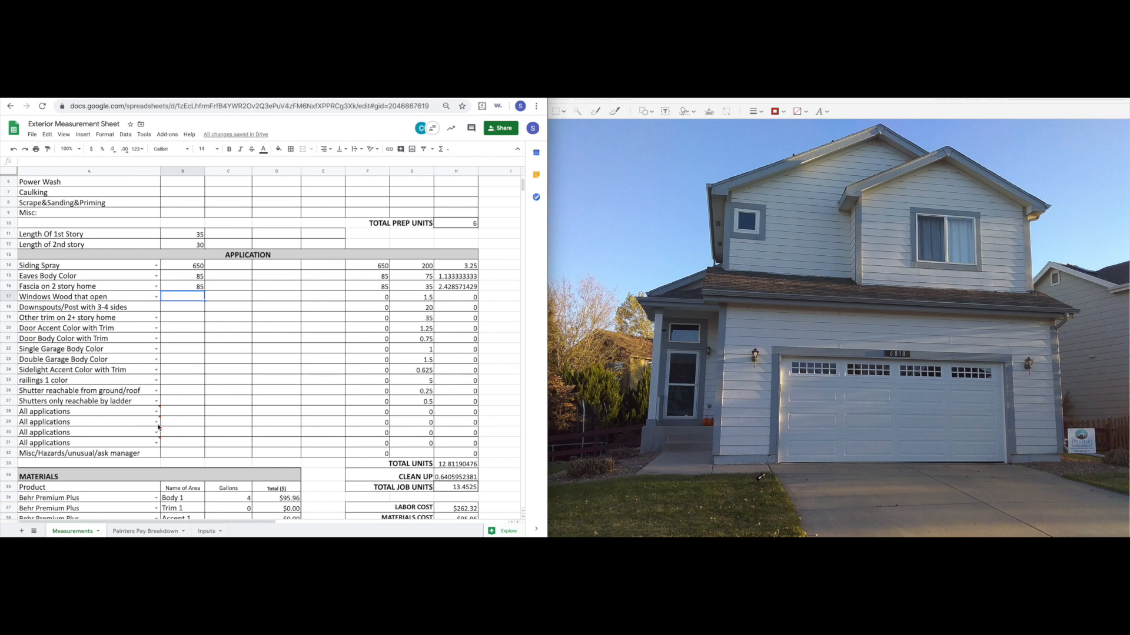
Set the first All applications row to 3rd Story Fascia and select its quantity cell.
{"action": "left_click", "coordinate": [114, 413]}
{"action": "left_click", "coordinate": [153, 413]}
{"action": "scroll", "coordinate": [141, 449], "scroll_direction": "down", "scroll_amount": 5}
{"action": "scroll", "coordinate": [141, 448], "scroll_direction": "down", "scroll_amount": 10}
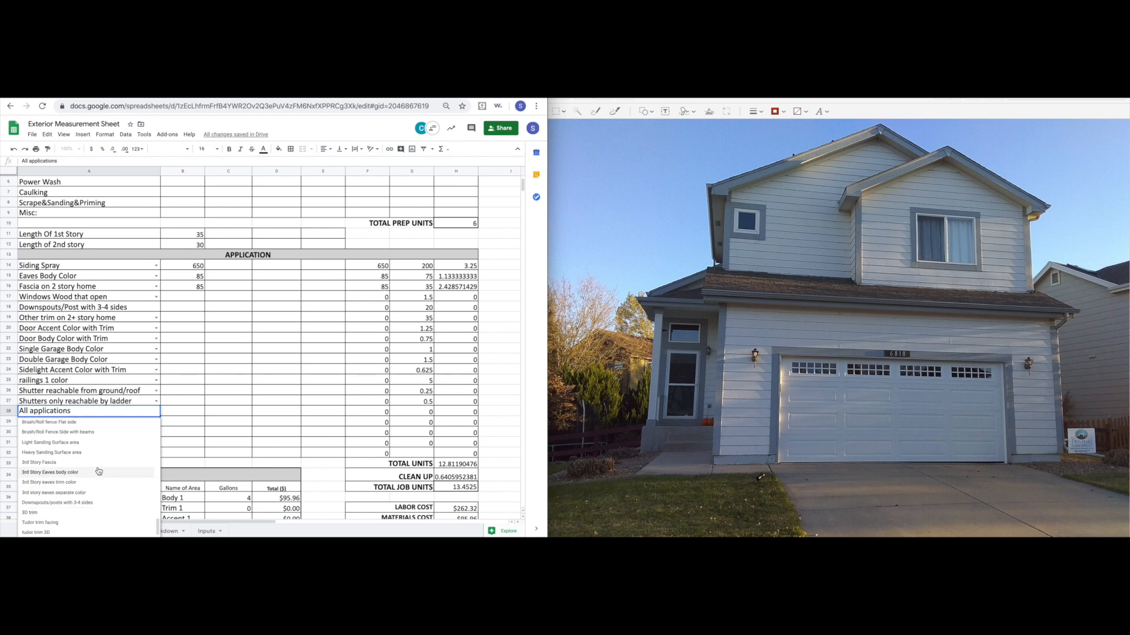
{"action": "left_click", "coordinate": [98, 470]}
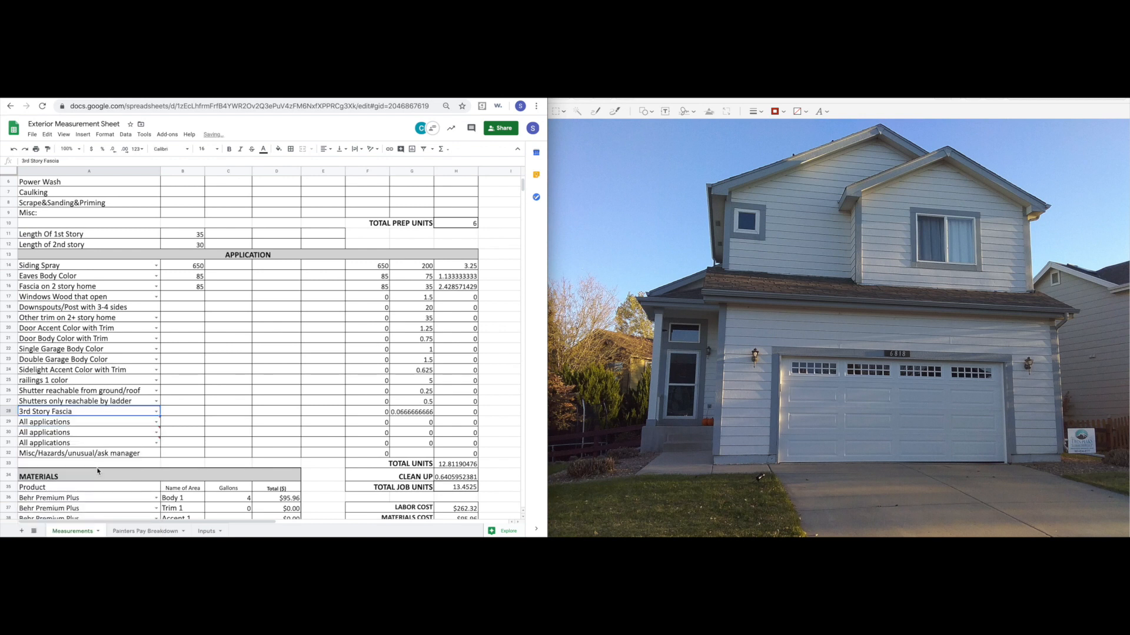
{"action": "left_click", "coordinate": [179, 412]}
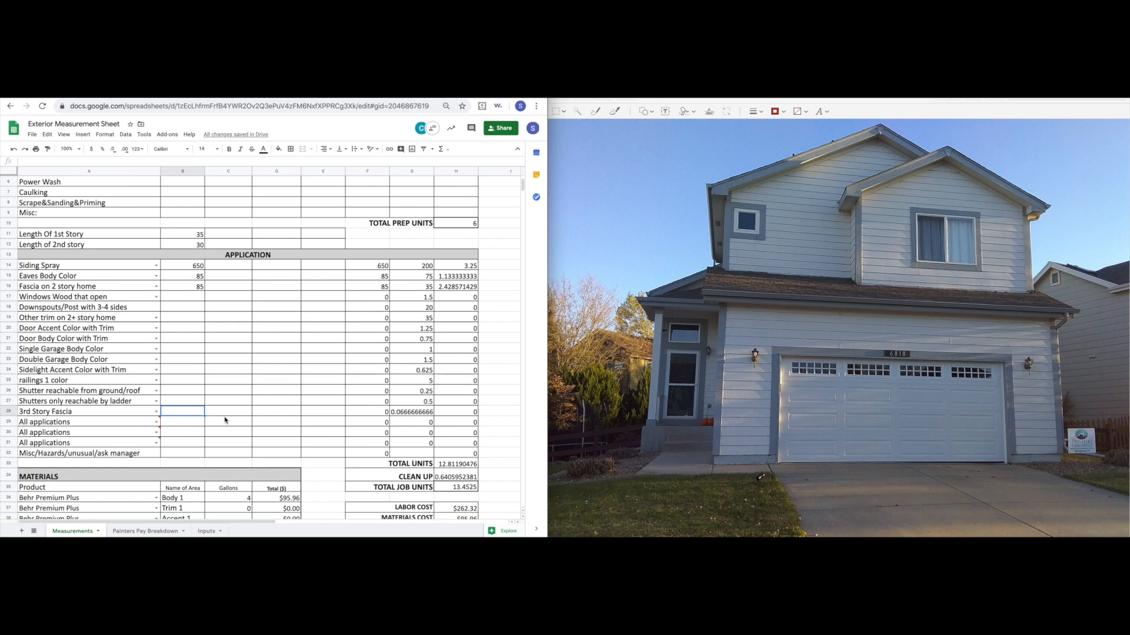
Set the windows row to Windows Vinly with trim and inspect the trimmed second-story windows in the front house photo up close.
{"action": "left_click", "coordinate": [130, 297]}
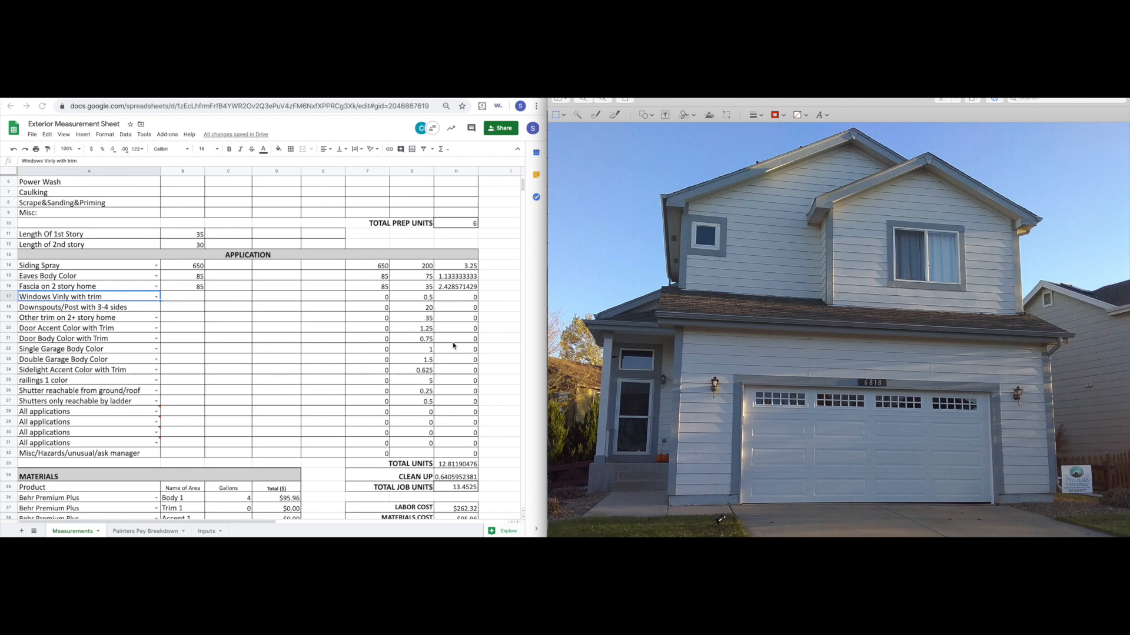
{"action": "left_click", "coordinate": [54, 299]}
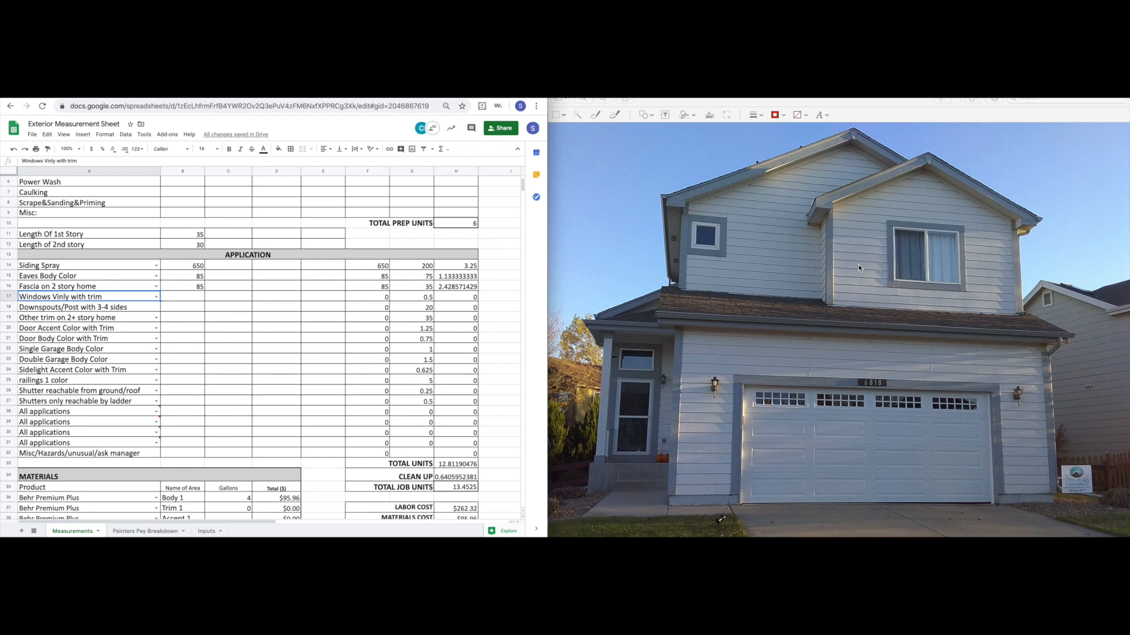
{"action": "left_click", "coordinate": [606, 100]}
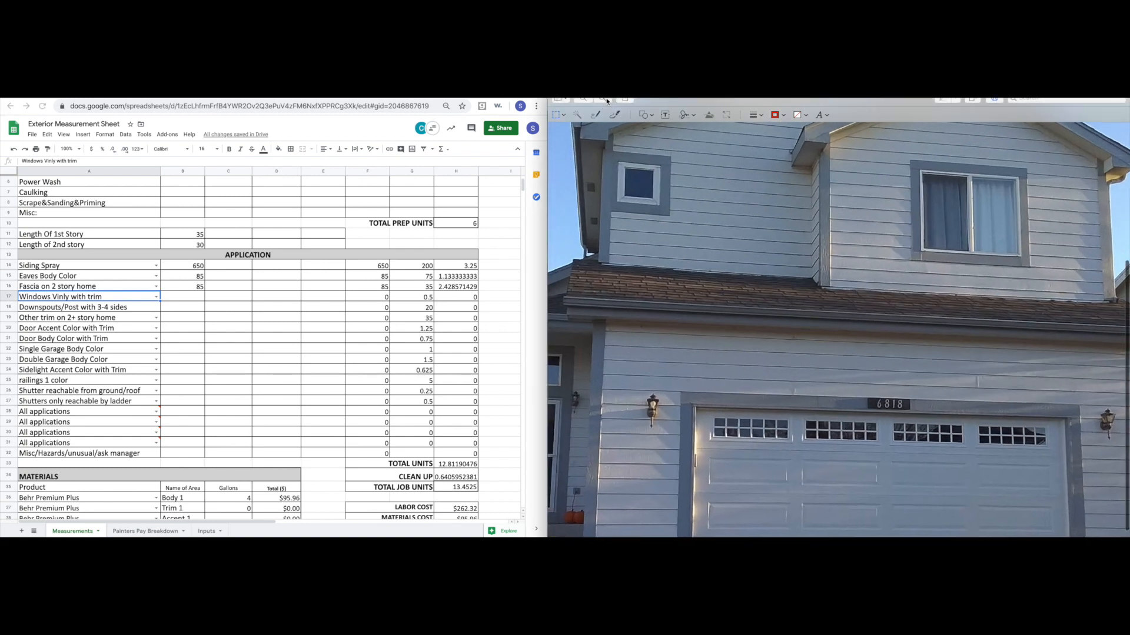
{"action": "left_click", "coordinate": [606, 100]}
{"action": "scroll", "coordinate": [1000, 211], "scroll_direction": "up", "scroll_amount": 5}
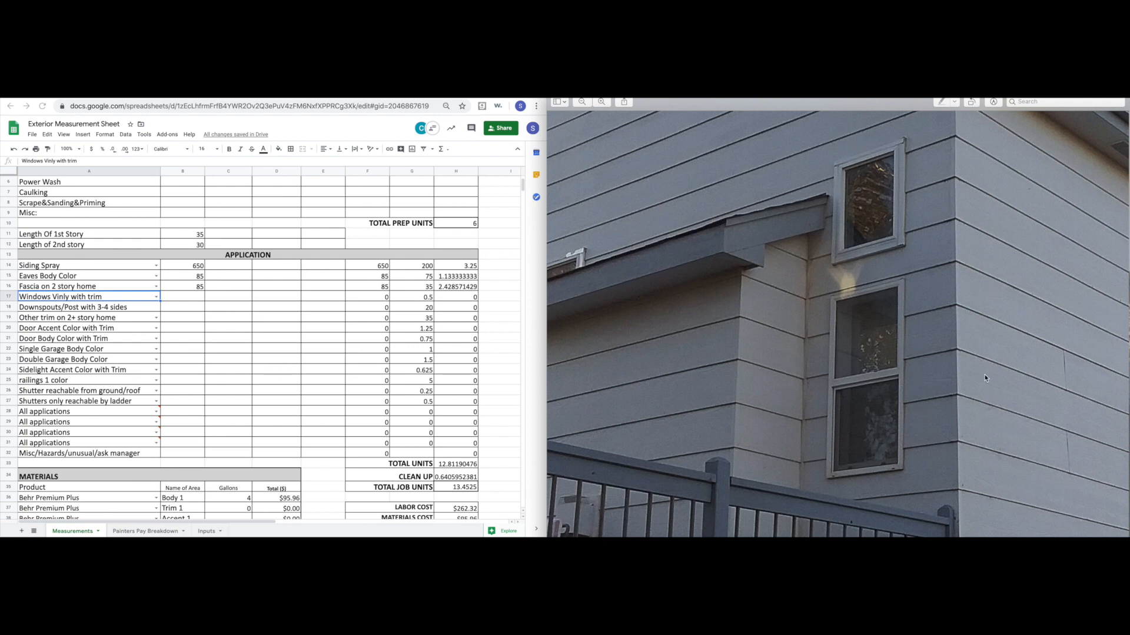
Change the windows row to Window Vinly with no trim and return to the enlarged front house photo.
{"action": "left_click", "coordinate": [156, 297]}
{"action": "left_click", "coordinate": [156, 298]}
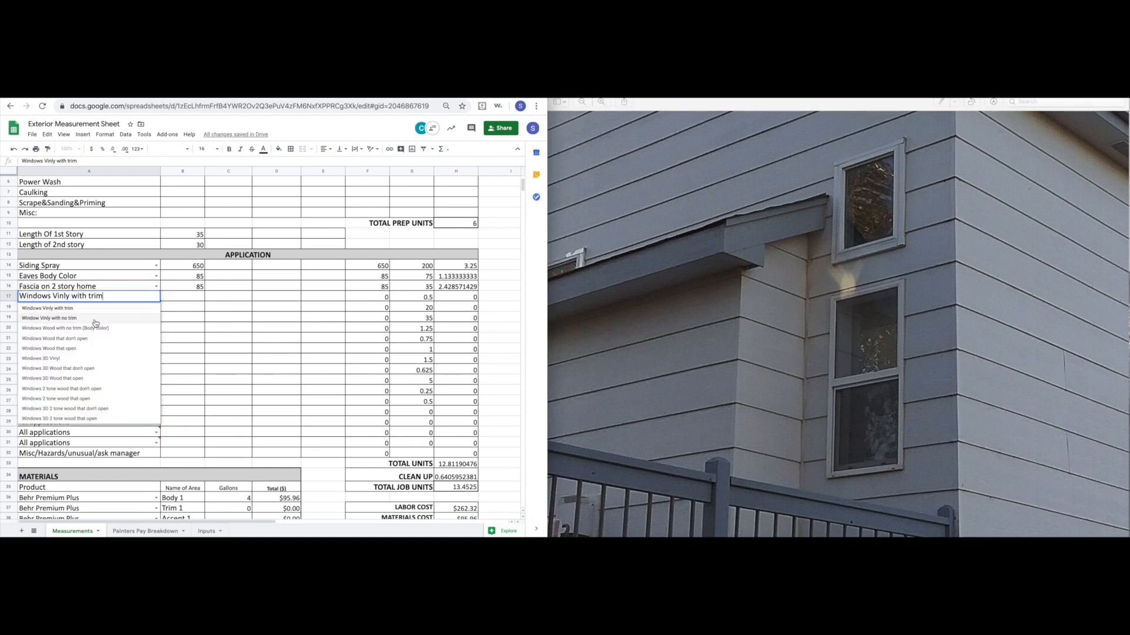
{"action": "left_click", "coordinate": [95, 318]}
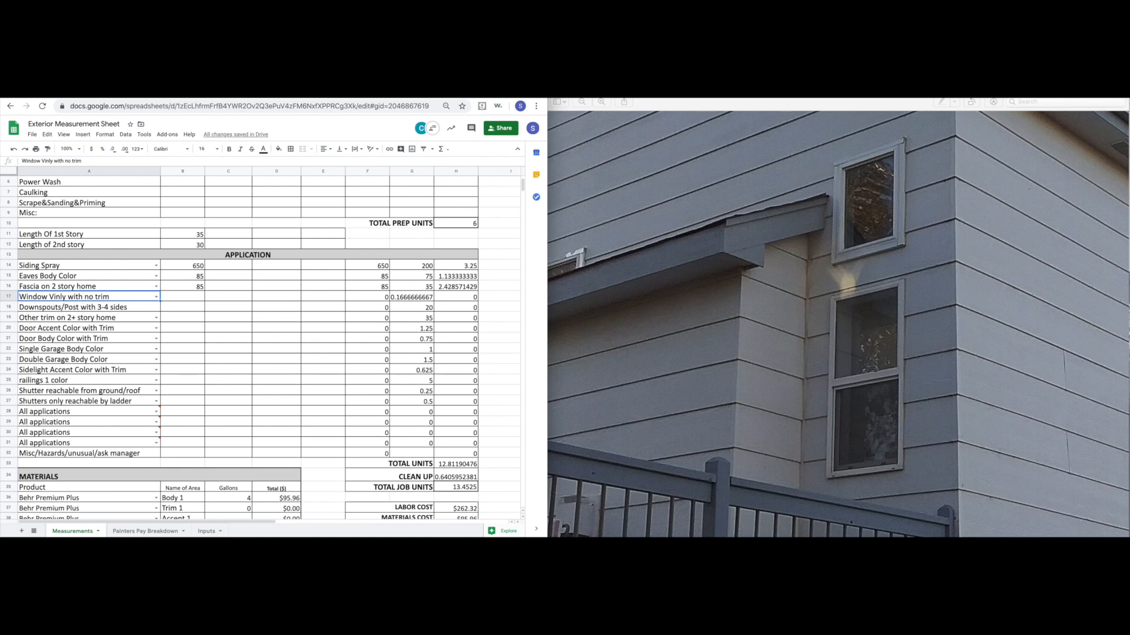
{"action": "left_click", "coordinate": [628, 536]}
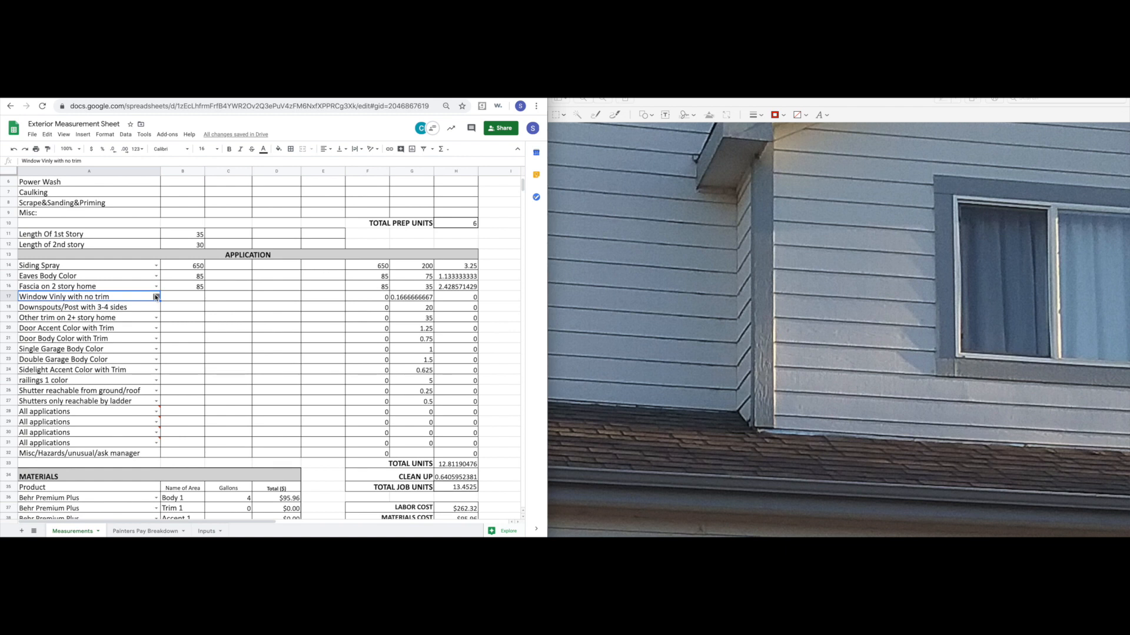
Compare the window type options with the house photos and set the windows row to Windows Wood that open.
{"action": "left_click", "coordinate": [156, 297]}
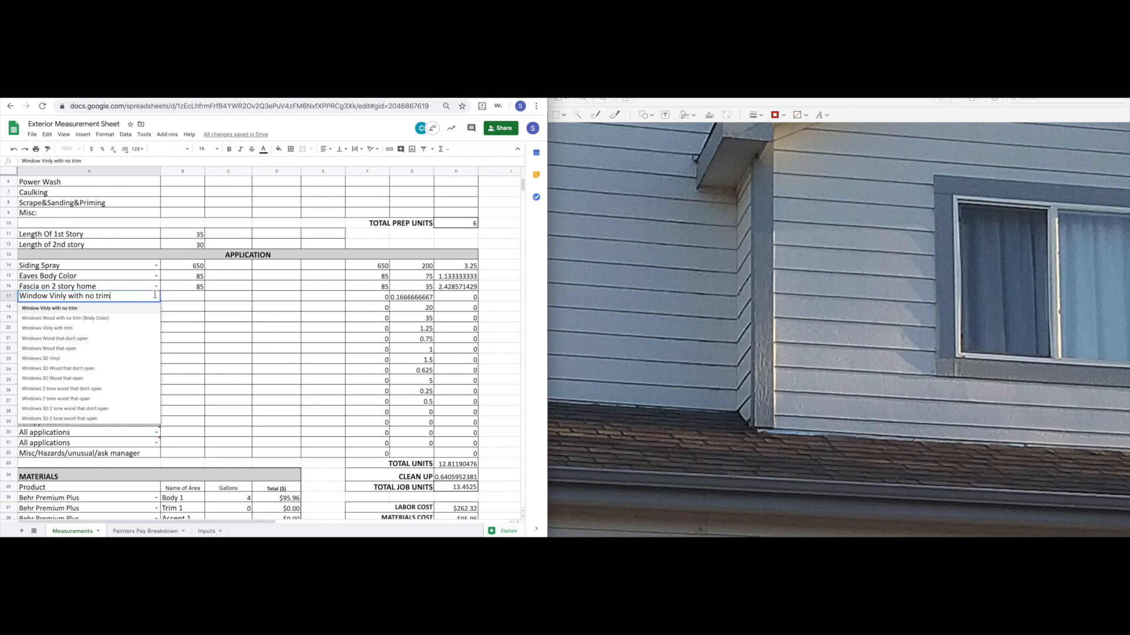
{"action": "left_click", "coordinate": [186, 297]}
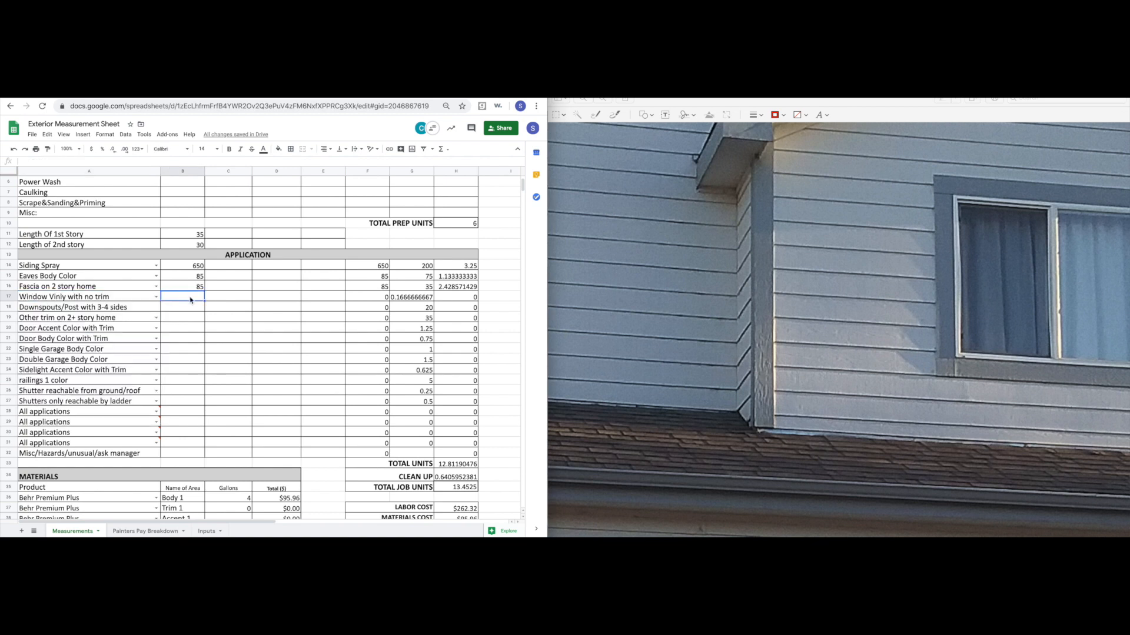
{"action": "left_click", "coordinate": [156, 297]}
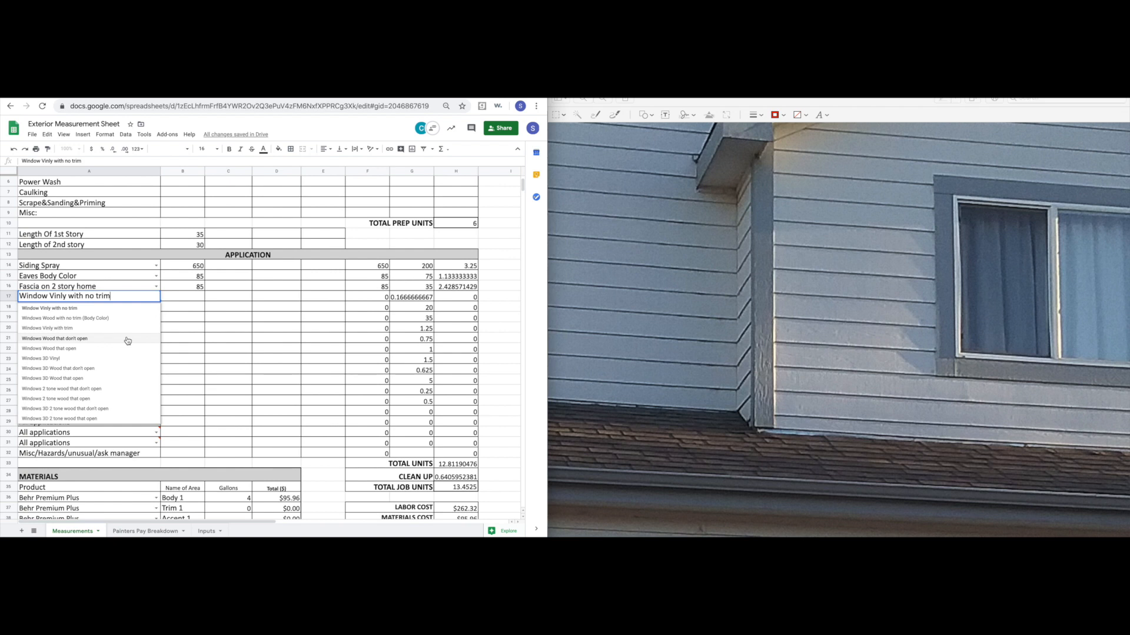
{"action": "key", "text": "Down"}
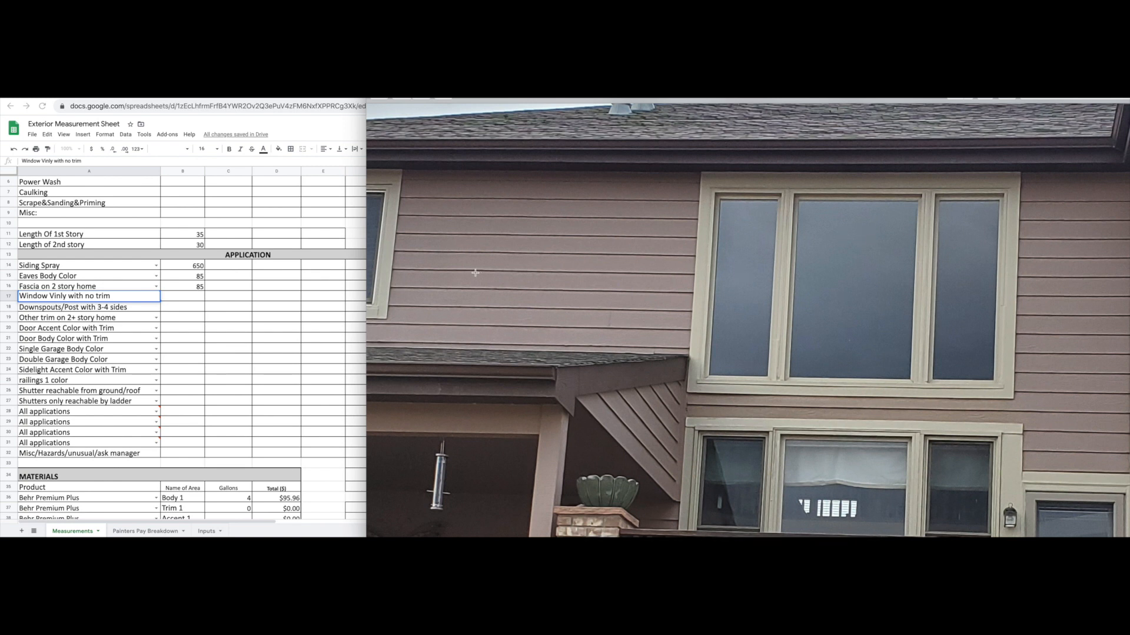
{"action": "left_click", "coordinate": [148, 310]}
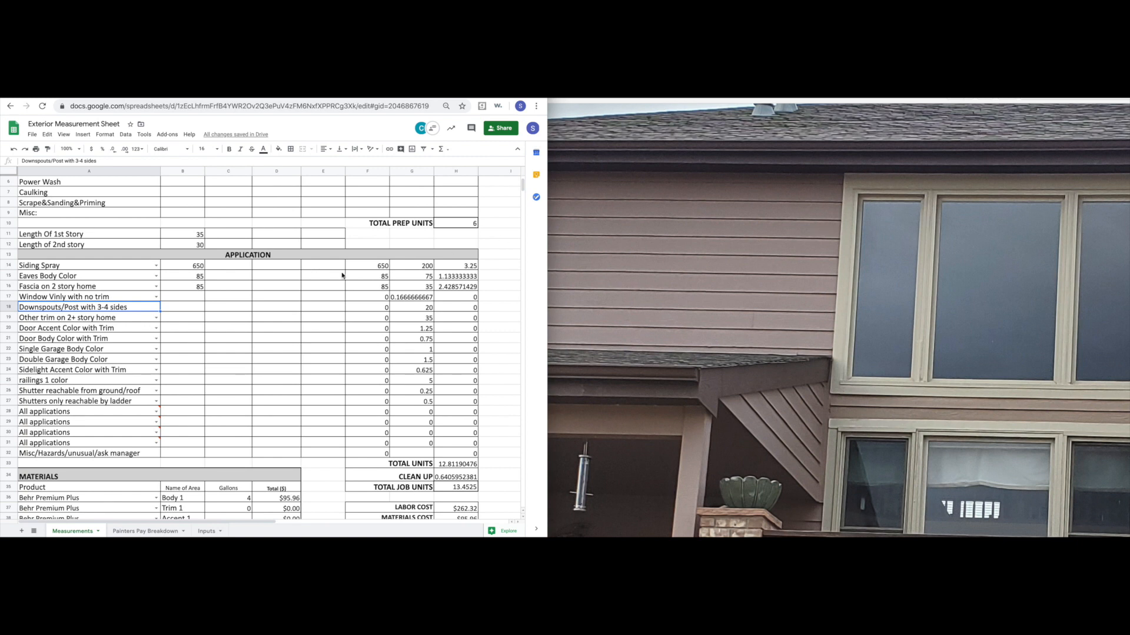
{"action": "left_click", "coordinate": [126, 297]}
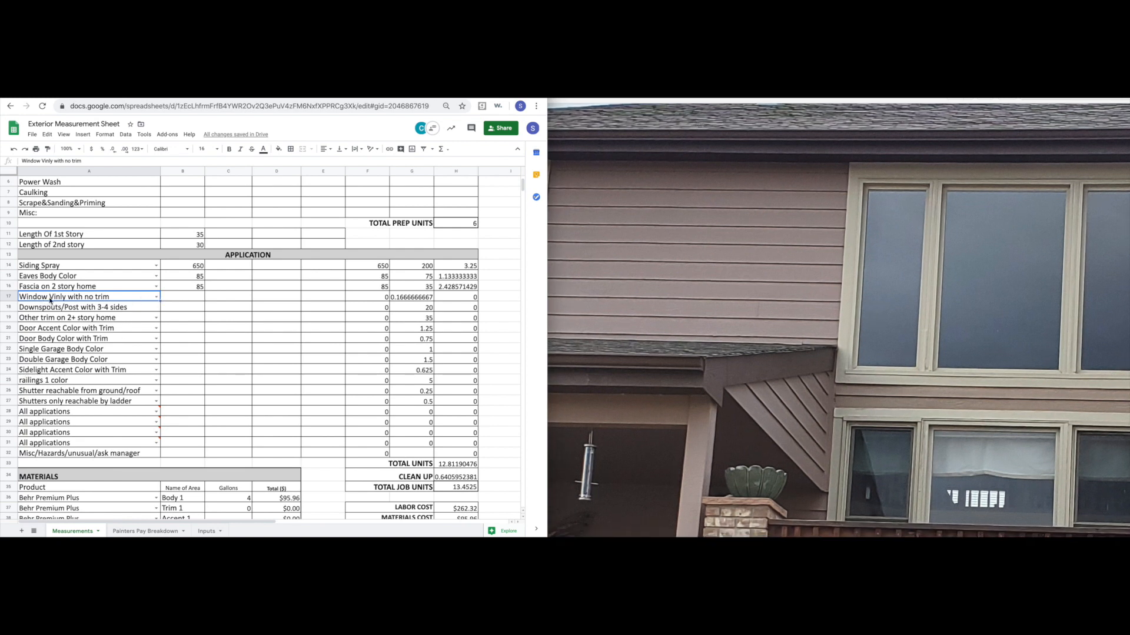
{"action": "left_click", "coordinate": [155, 297]}
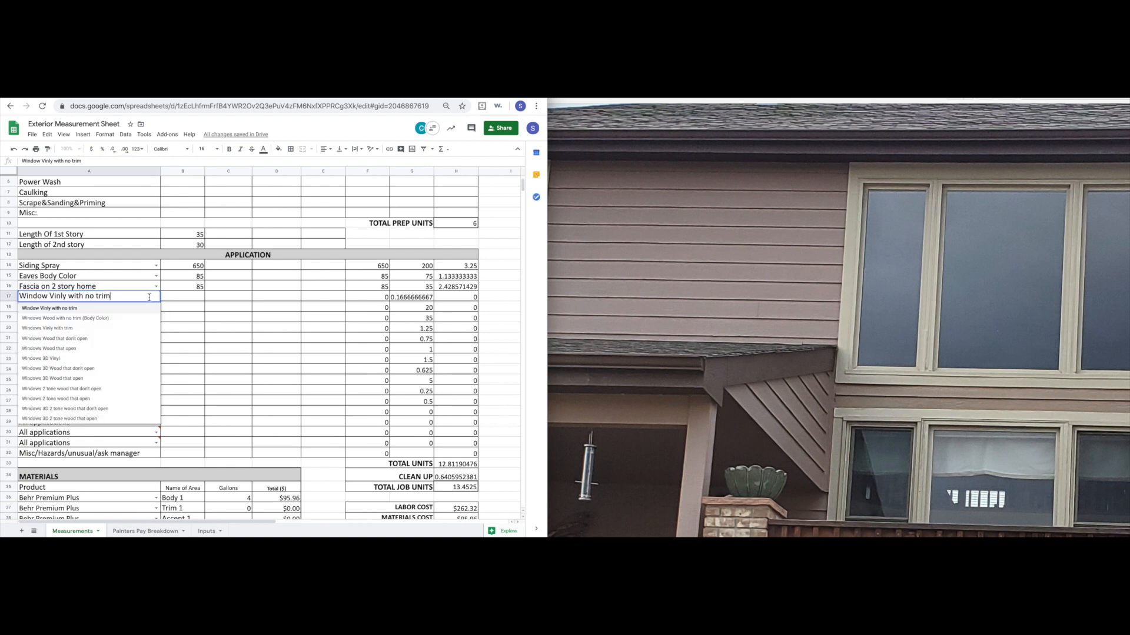
{"action": "left_click", "coordinate": [69, 349]}
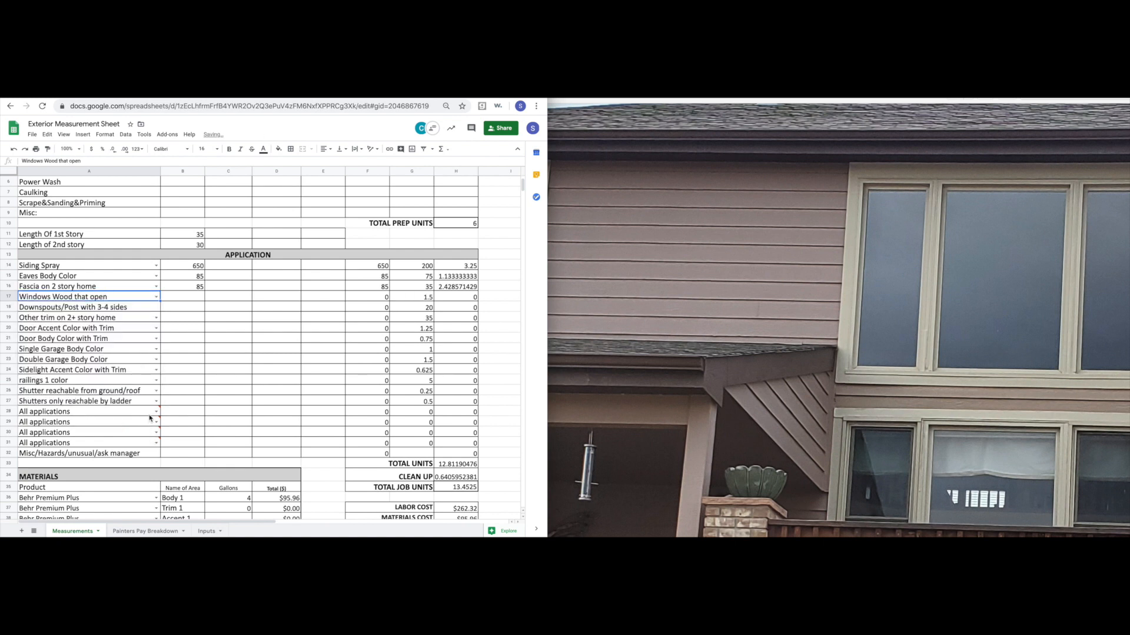
Set the first All applications row to Windows Wood that don't open and select its Front quantity cell.
{"action": "left_click", "coordinate": [156, 412]}
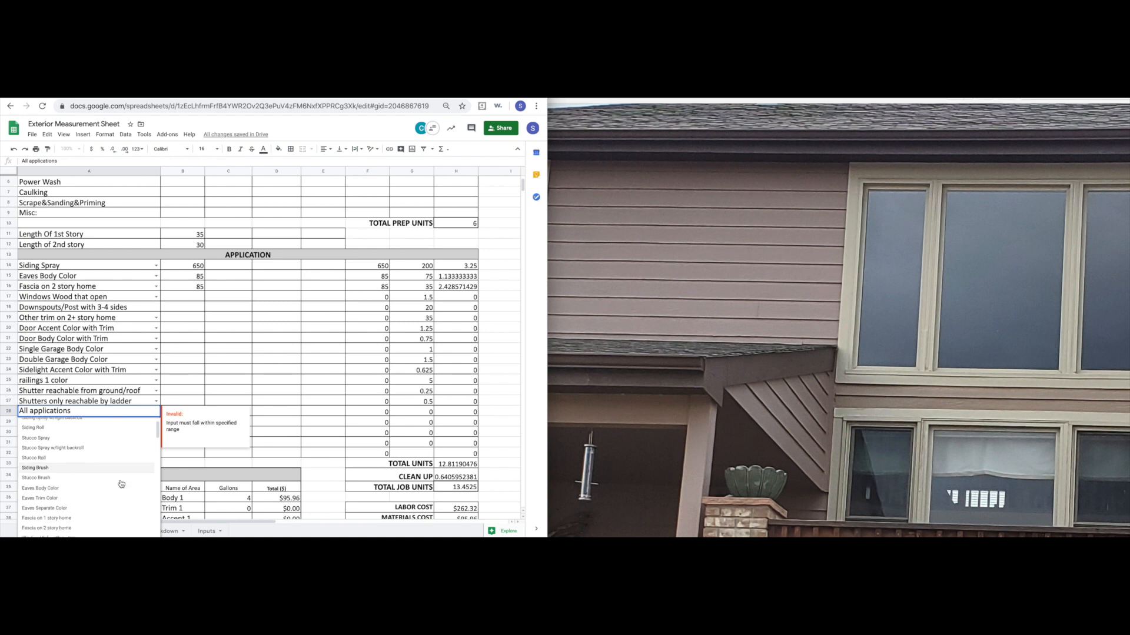
{"action": "scroll", "coordinate": [121, 483], "scroll_direction": "down", "scroll_amount": 2}
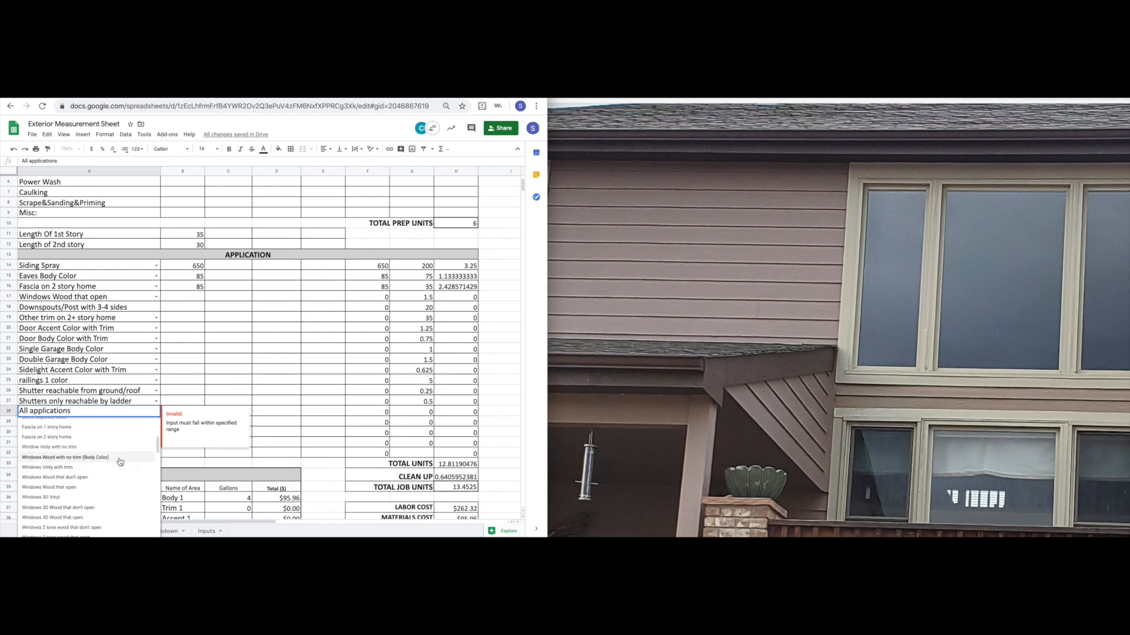
{"action": "scroll", "coordinate": [118, 471], "scroll_direction": "down", "scroll_amount": 1}
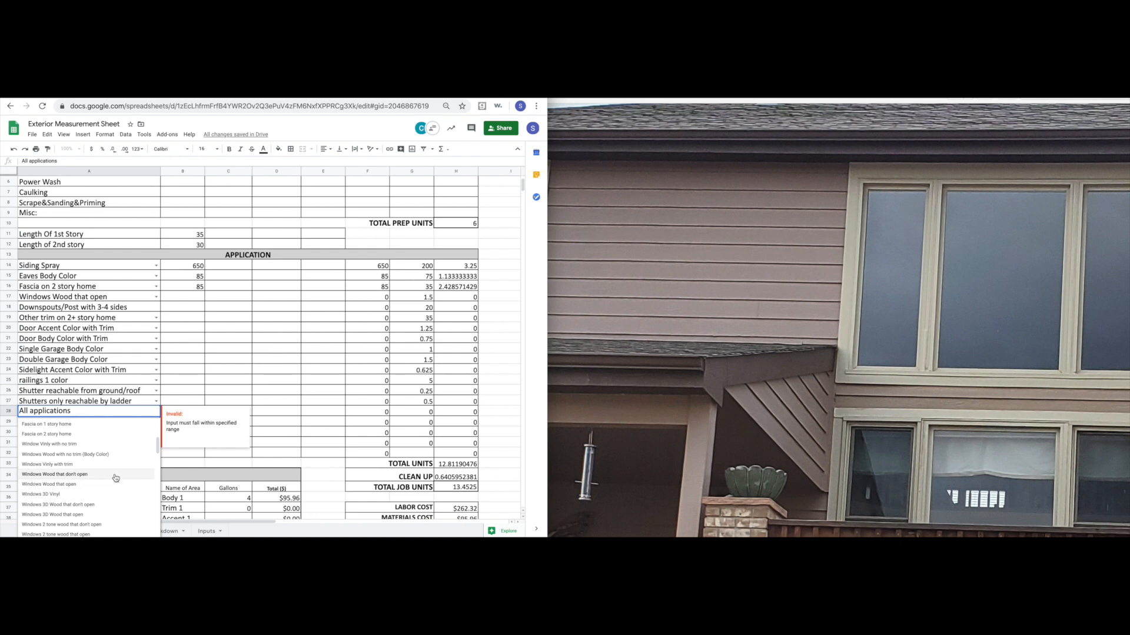
{"action": "left_click", "coordinate": [115, 474]}
{"action": "left_click", "coordinate": [183, 415]}
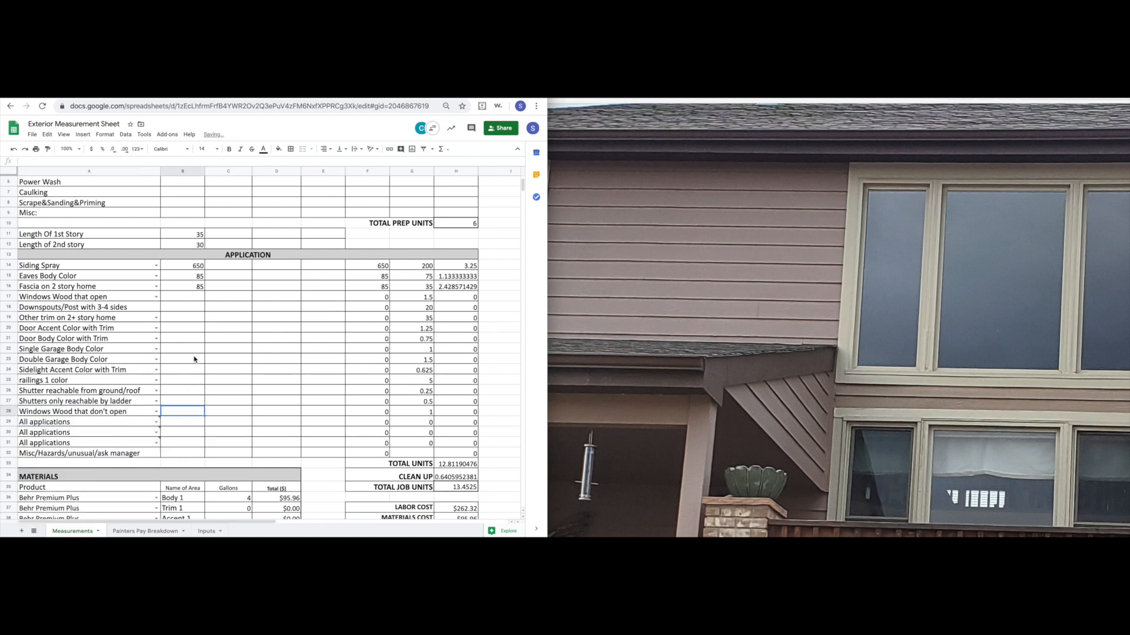
{"action": "left_click", "coordinate": [193, 309]}
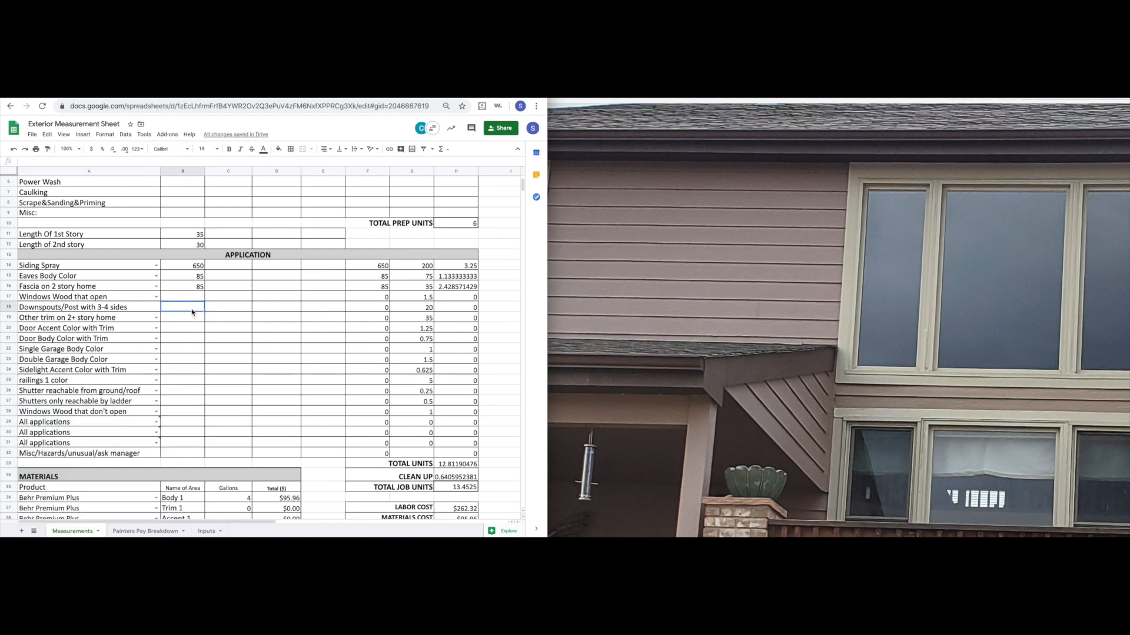
{"action": "left_click", "coordinate": [190, 413]}
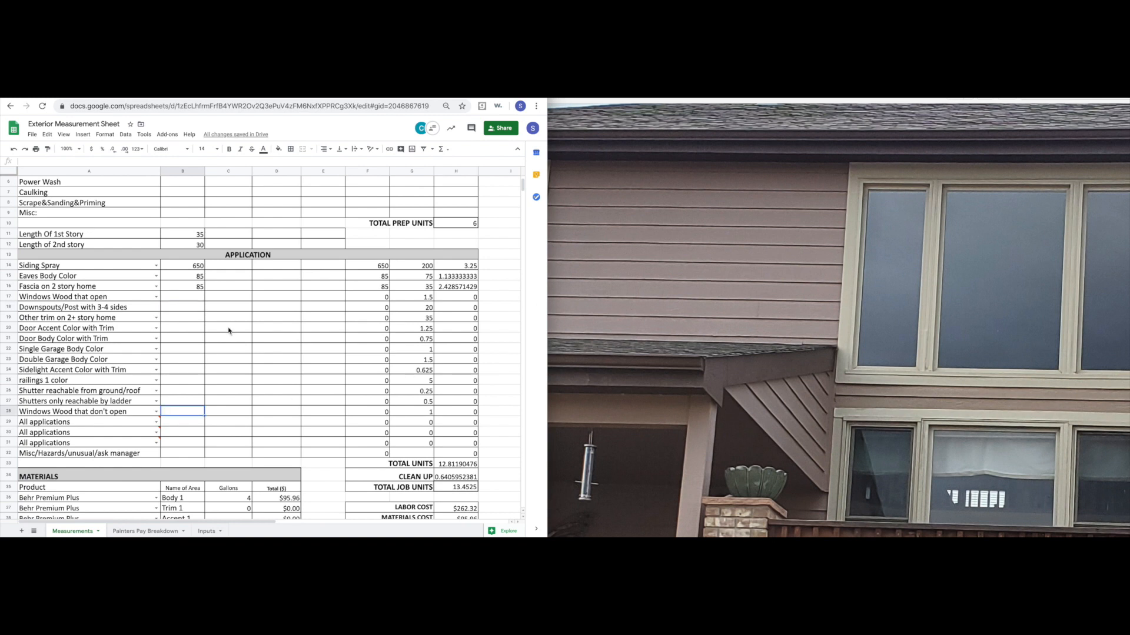
Show the whole rear house photo and compare its windows, including the bay windows up close, with the window type options.
{"action": "scroll", "coordinate": [229, 331], "scroll_direction": "up", "scroll_amount": 3}
{"action": "scroll", "coordinate": [288, 406], "scroll_direction": "down", "scroll_amount": 1}
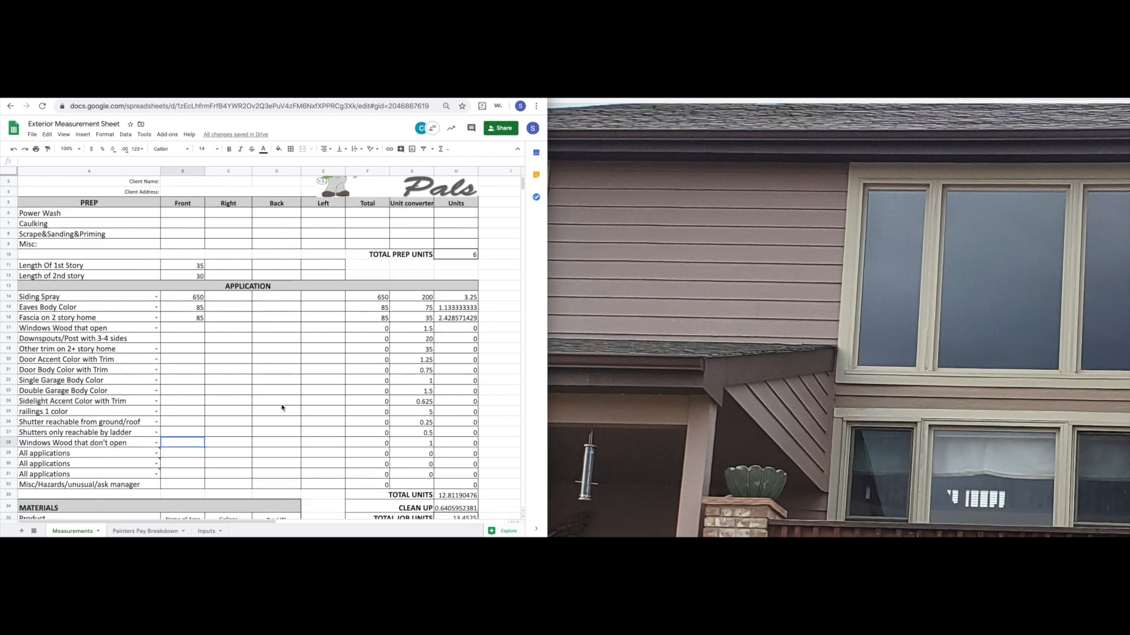
{"action": "left_click", "coordinate": [558, 157]}
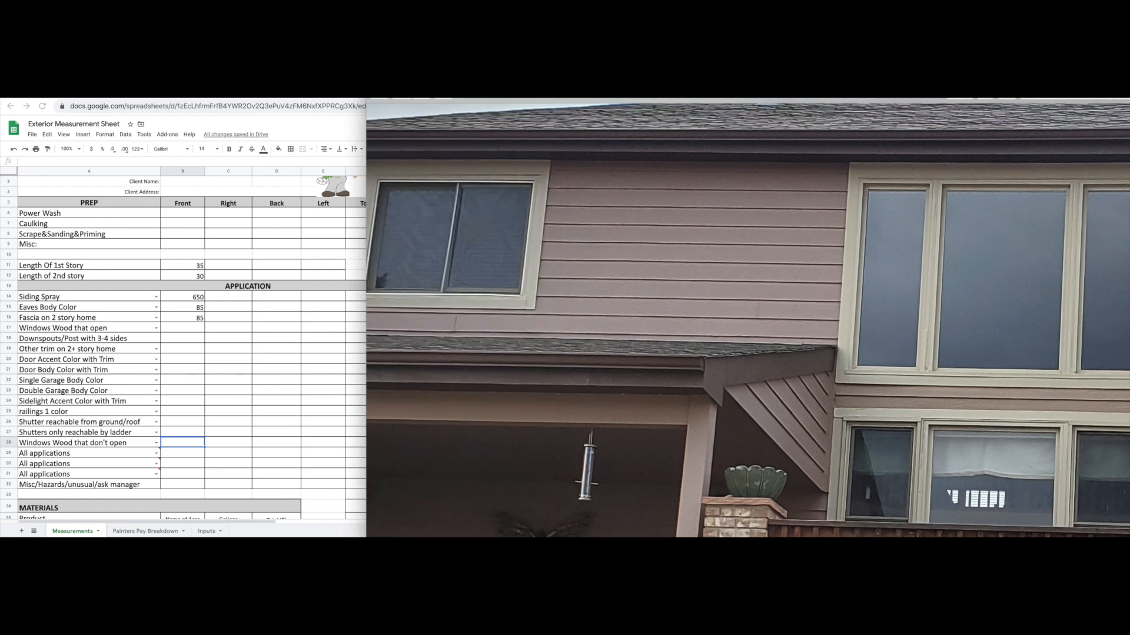
{"action": "left_click", "coordinate": [402, 98]}
{"action": "left_click", "coordinate": [402, 98]}
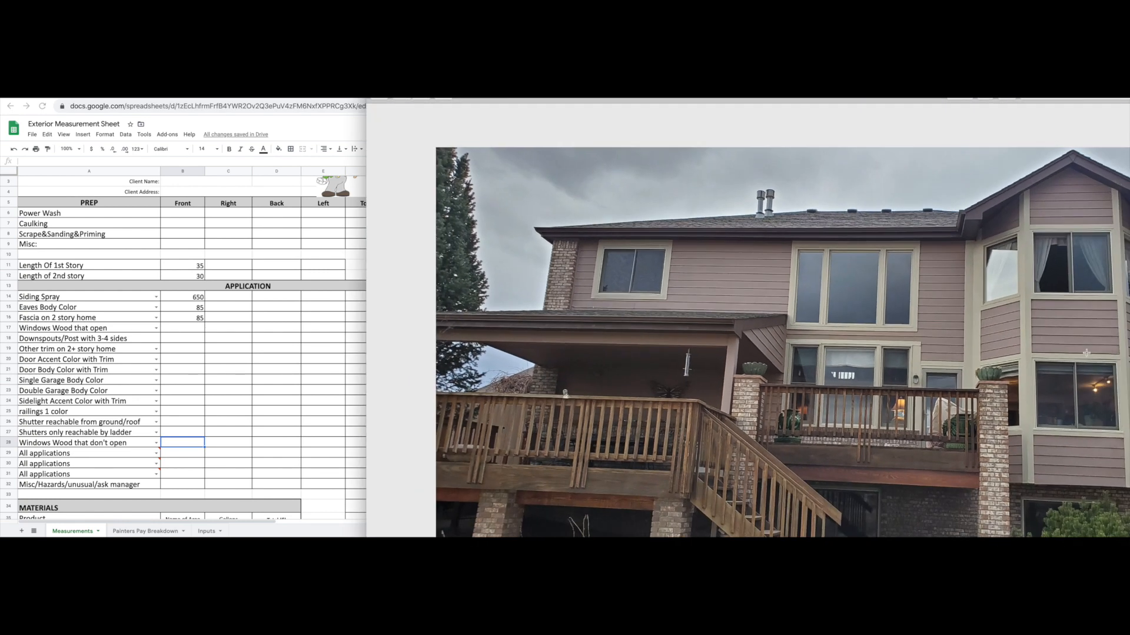
{"action": "left_click", "coordinate": [402, 99]}
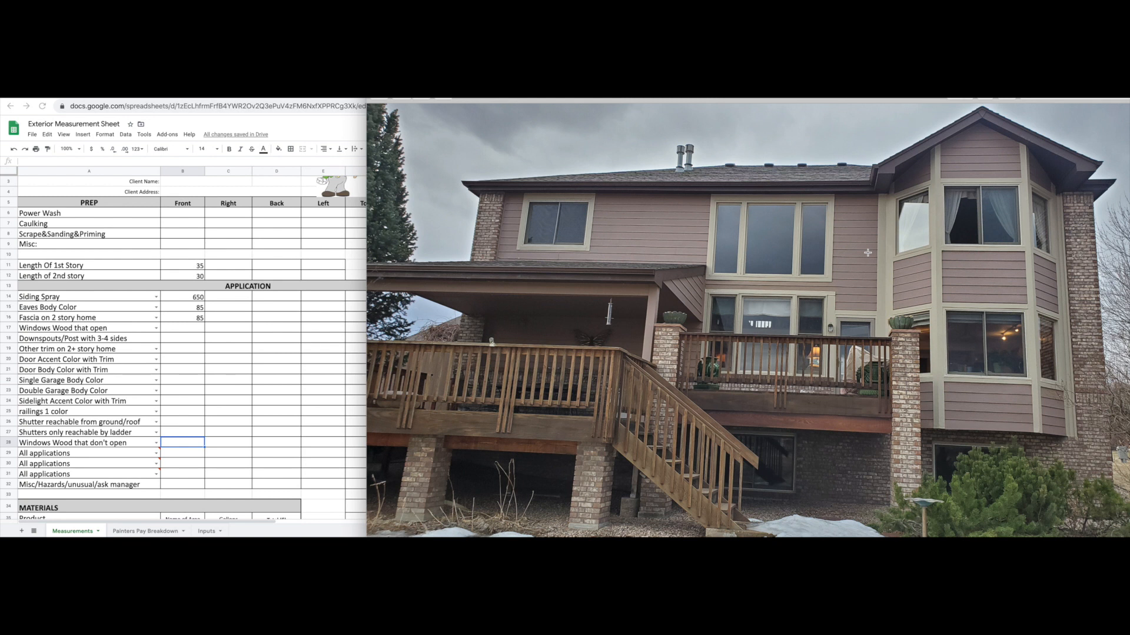
{"action": "left_click", "coordinate": [156, 327]}
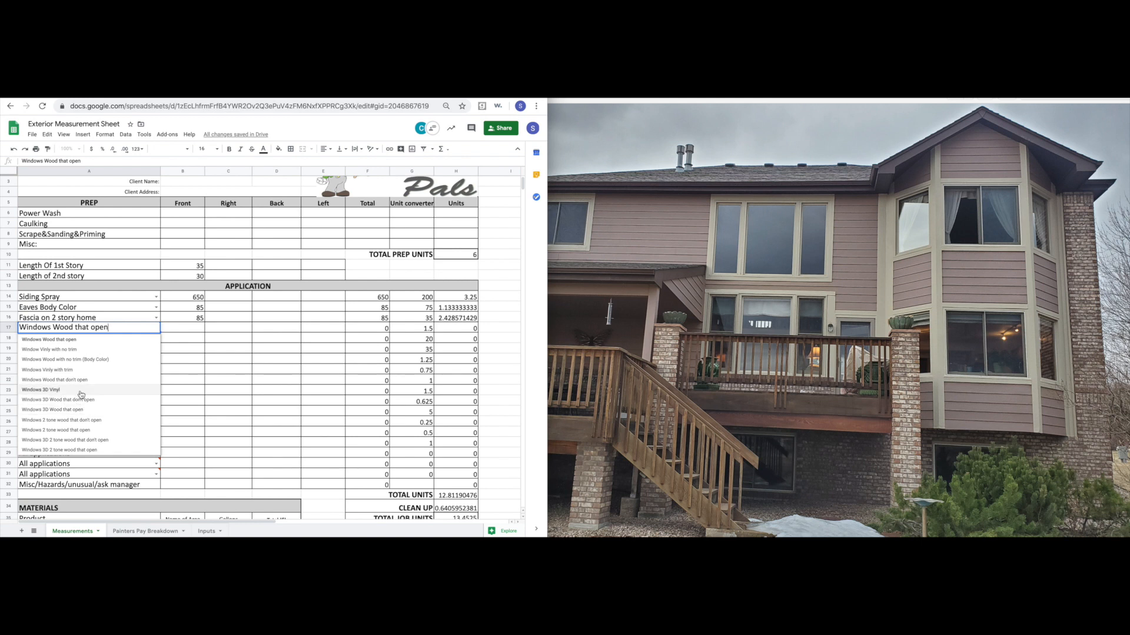
{"action": "left_click", "coordinate": [876, 347]}
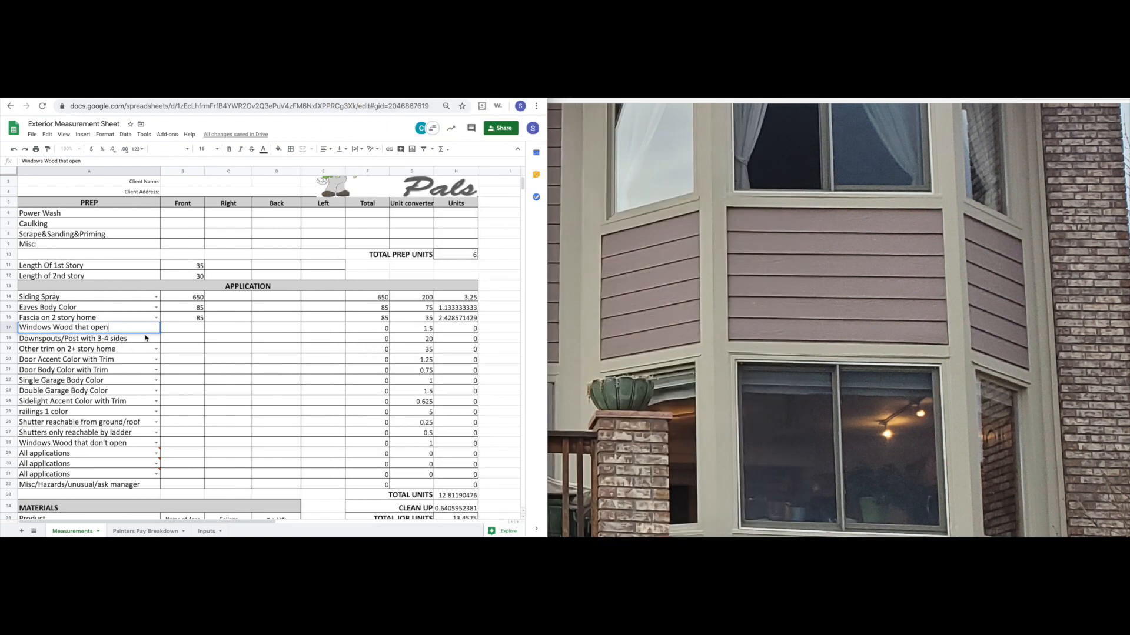
{"action": "left_click", "coordinate": [191, 333]}
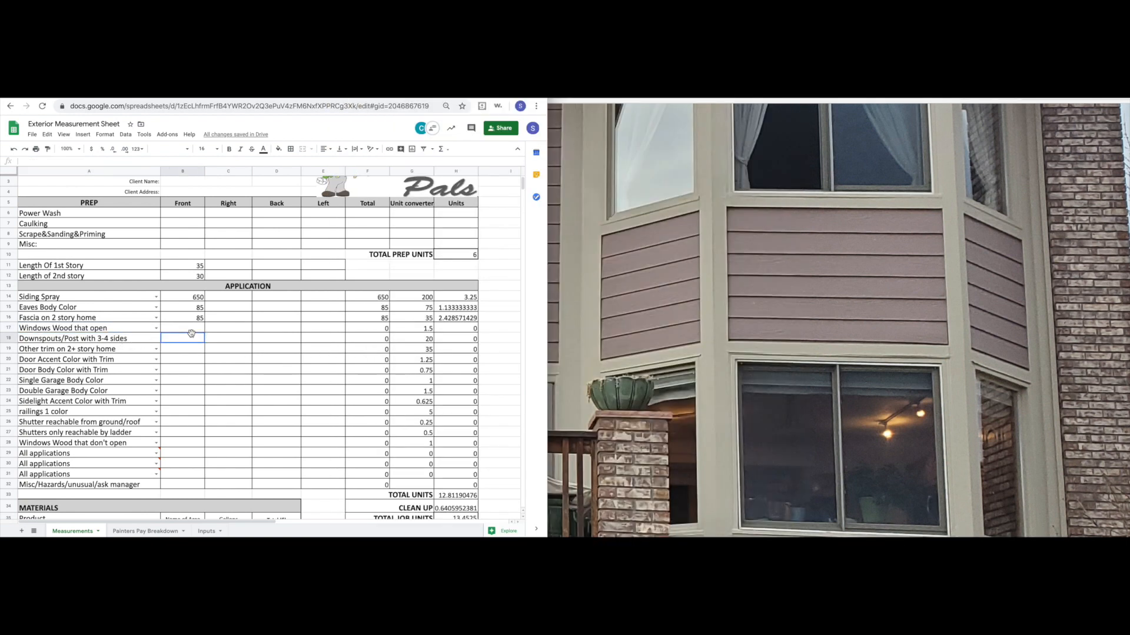
Review the 3D and 2 tone window types and the Other trim options against the bay window photo without changing either row.
{"action": "left_click", "coordinate": [156, 328]}
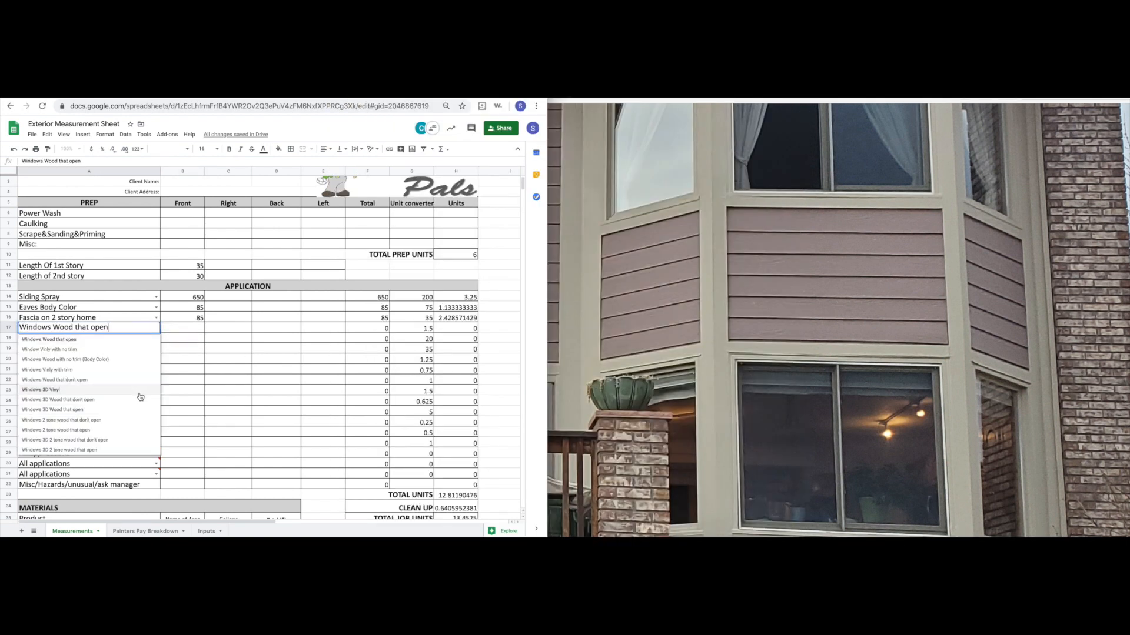
{"action": "left_click", "coordinate": [197, 380]}
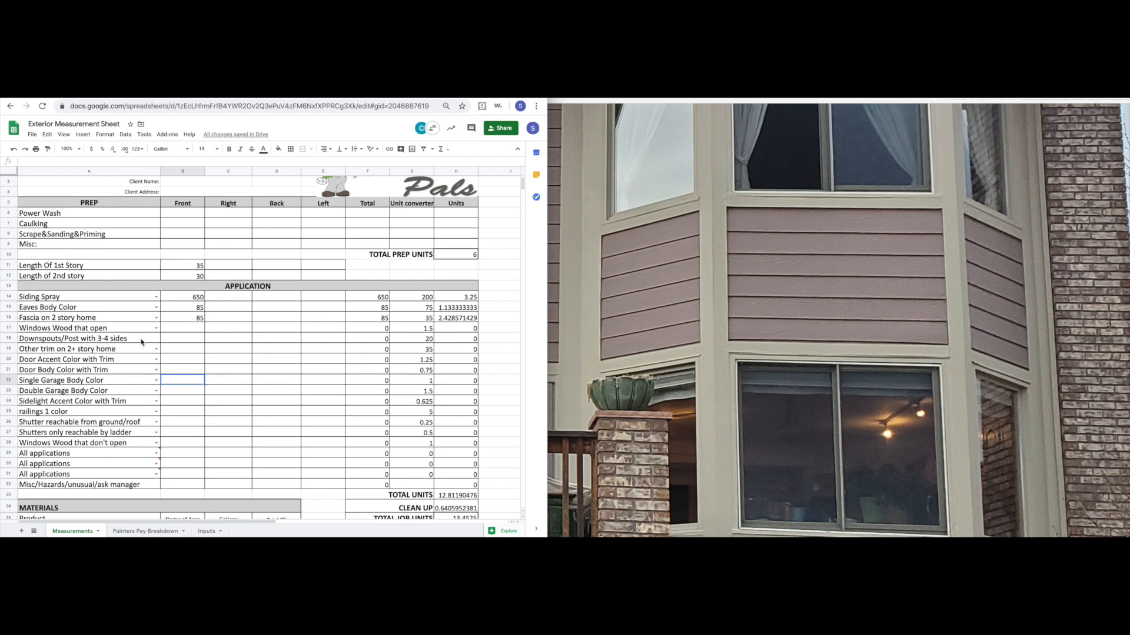
{"action": "left_click", "coordinate": [140, 340]}
{"action": "left_click", "coordinate": [155, 350]}
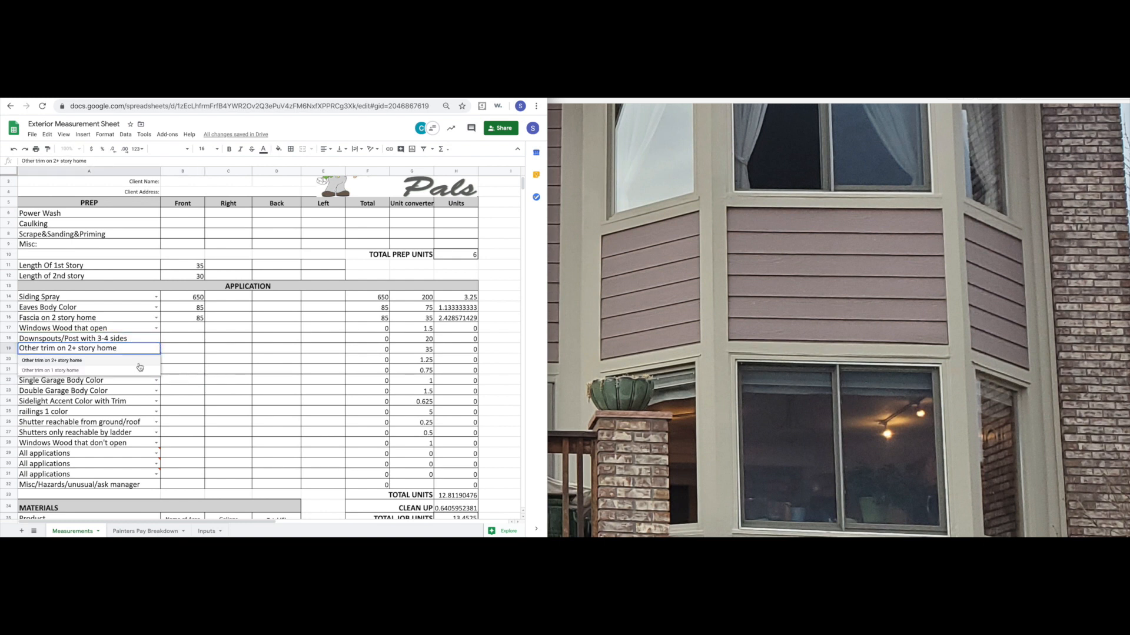
{"action": "left_click", "coordinate": [194, 347]}
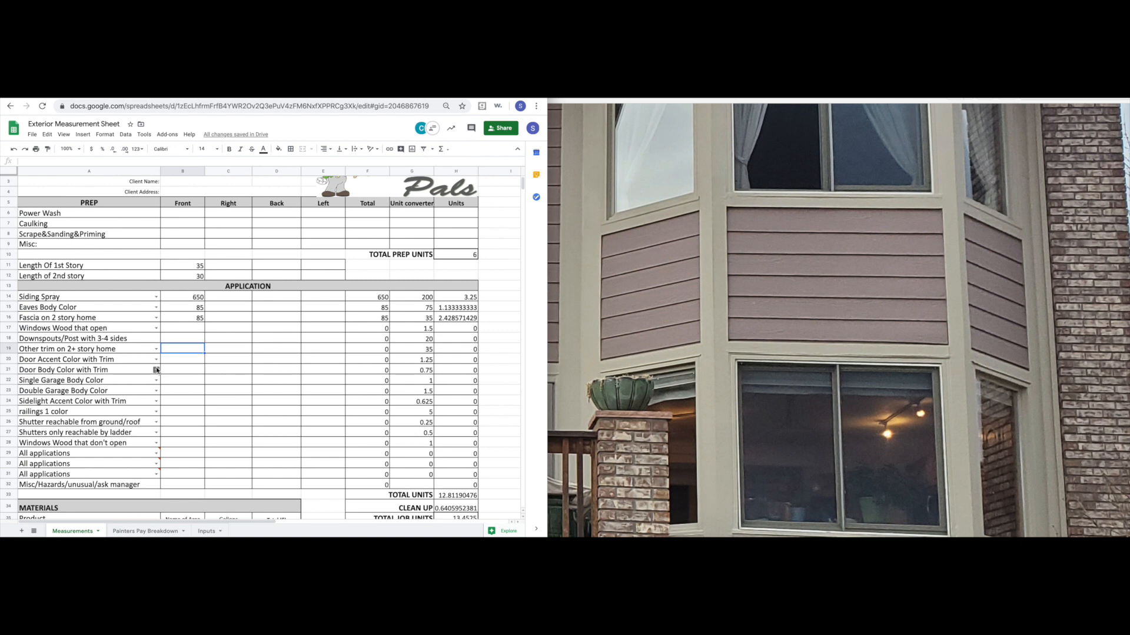
{"action": "left_click", "coordinate": [156, 328]}
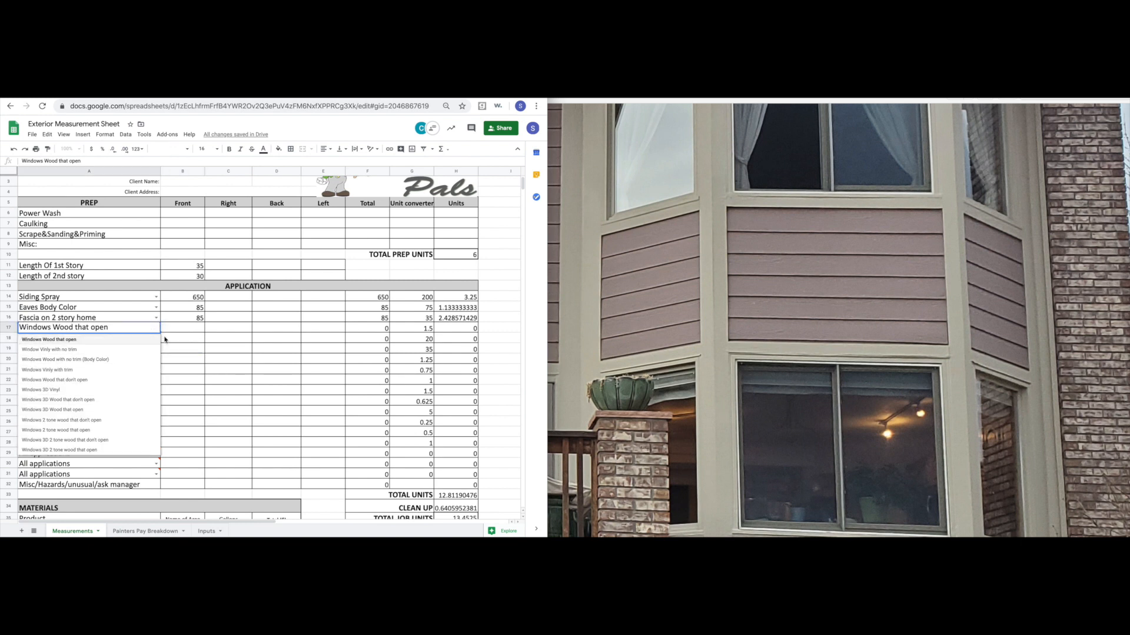
{"action": "left_click", "coordinate": [194, 327]}
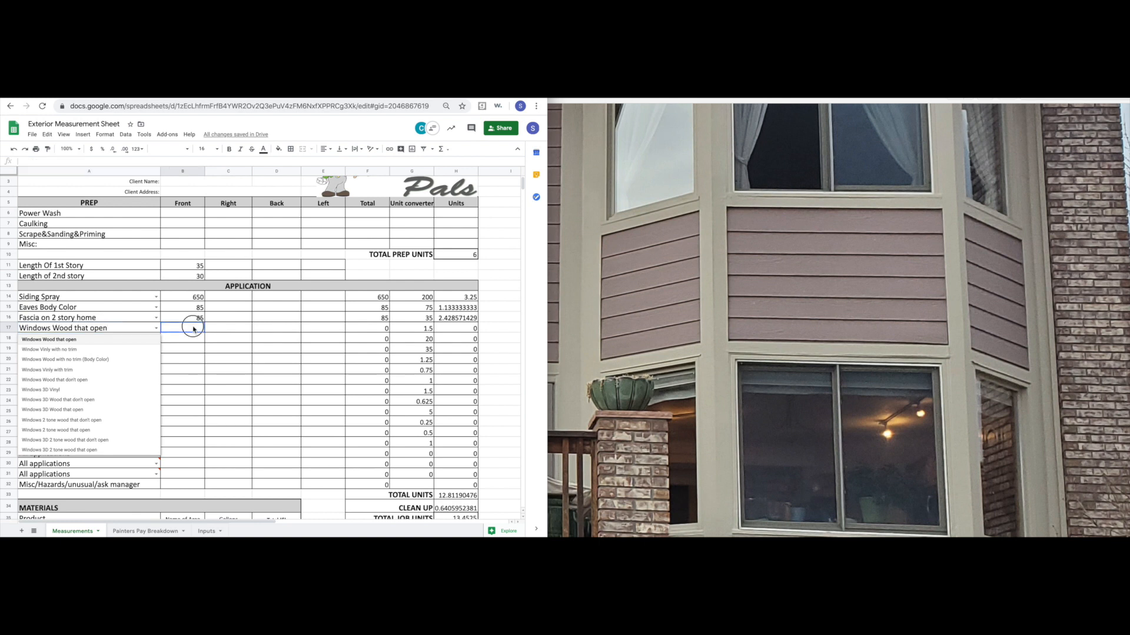
Set the windows row to Windows Wood with no trim (Body Color) and compare the remaining window types with the rear house photo.
{"action": "left_click", "coordinate": [156, 328]}
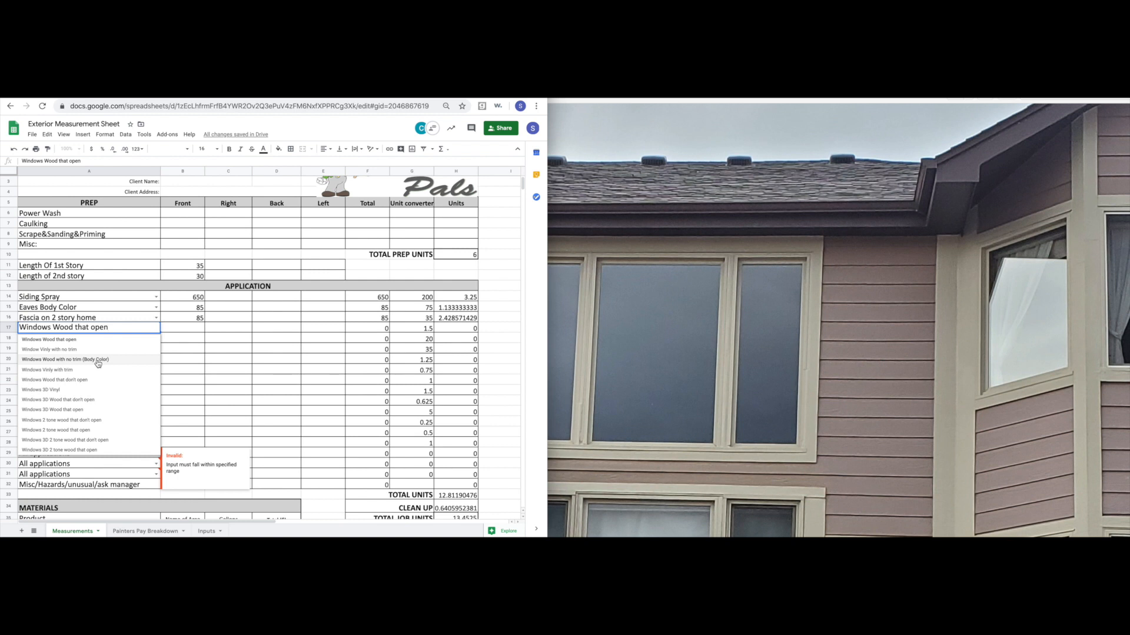
{"action": "left_click", "coordinate": [98, 363]}
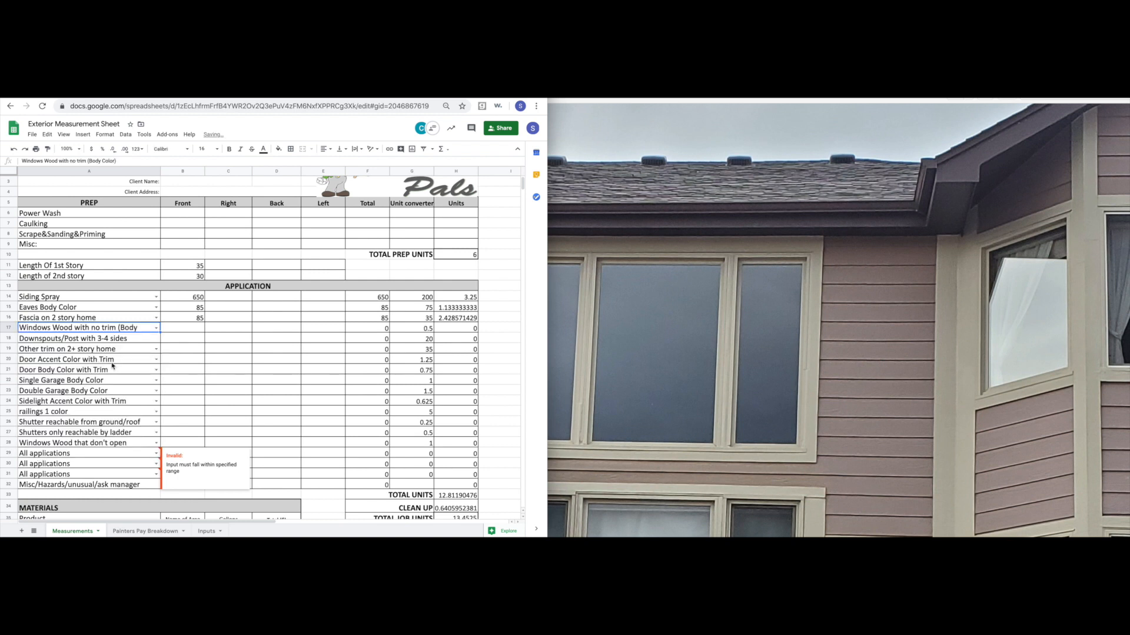
{"action": "left_click", "coordinate": [154, 328]}
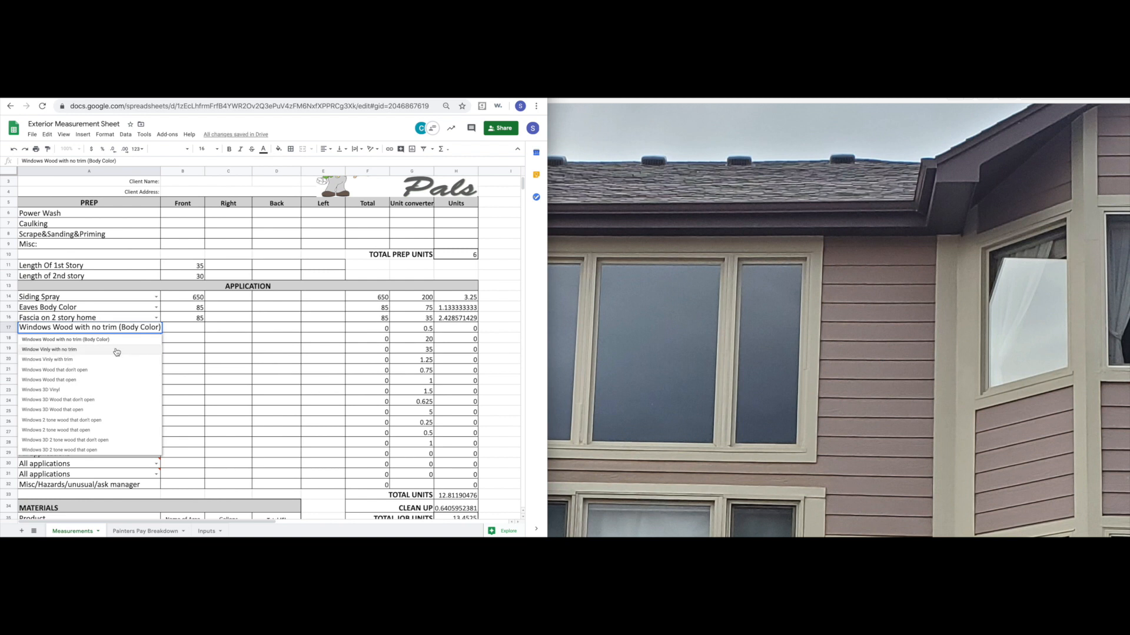
{"action": "left_click", "coordinate": [883, 357]}
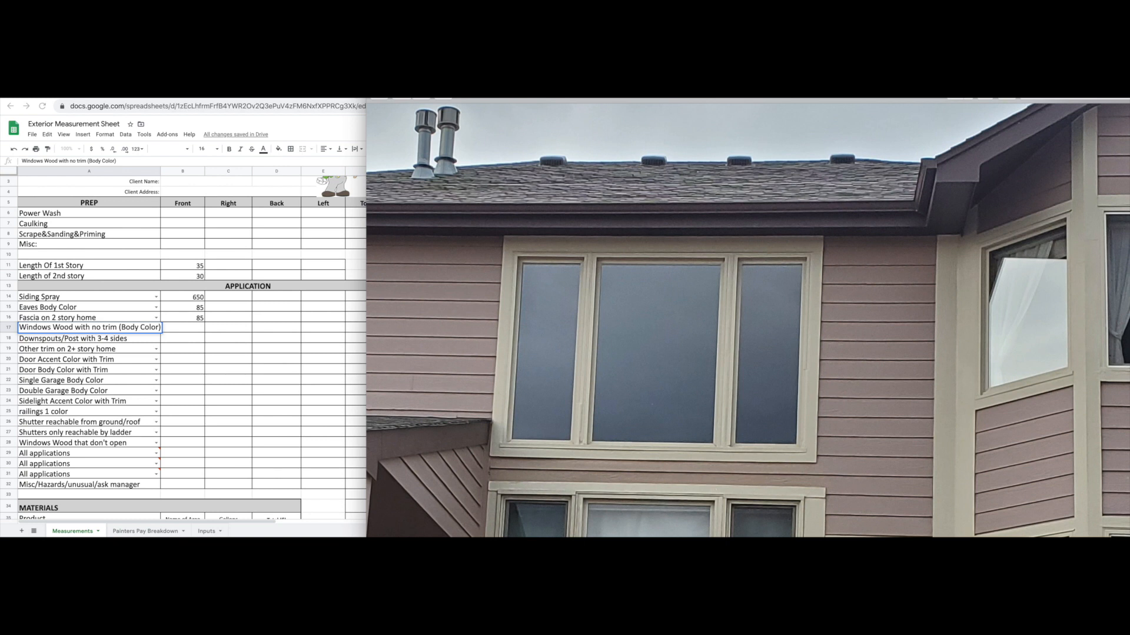
Look through the wood window image search results and the All Body Color - 1.jpg house photo for window examples.
{"action": "left_click", "coordinate": [206, 99]}
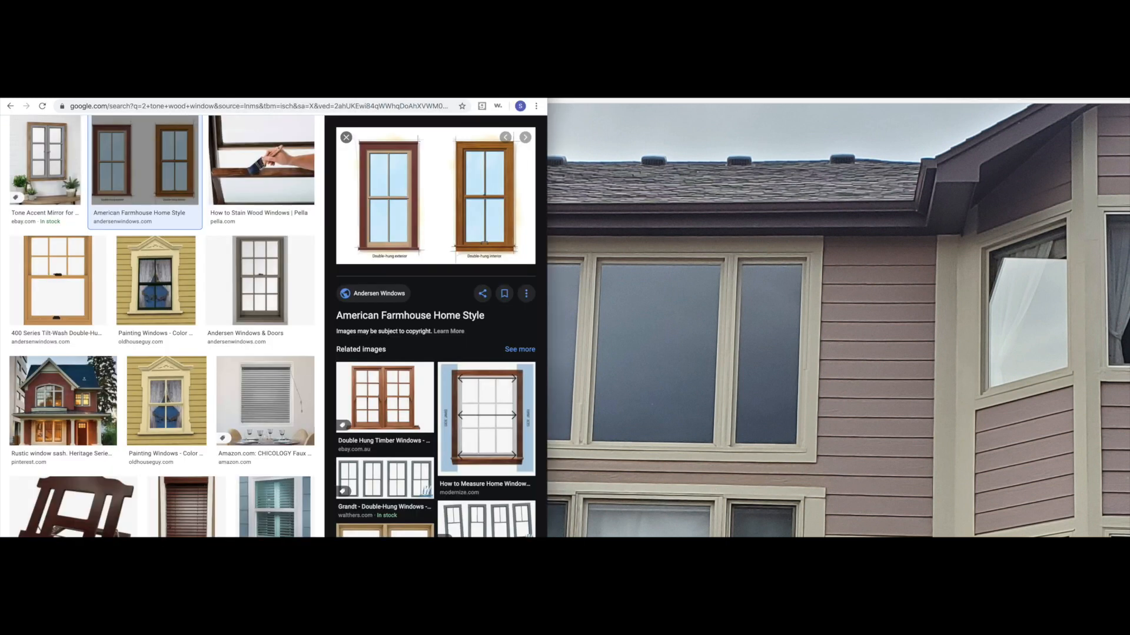
{"action": "left_click", "coordinate": [177, 98]}
{"action": "scroll", "coordinate": [223, 348], "scroll_direction": "up", "scroll_amount": 2}
{"action": "scroll", "coordinate": [223, 348], "scroll_direction": "left", "scroll_amount": 4}
{"action": "scroll", "coordinate": [223, 348], "scroll_direction": "down", "scroll_amount": 5}
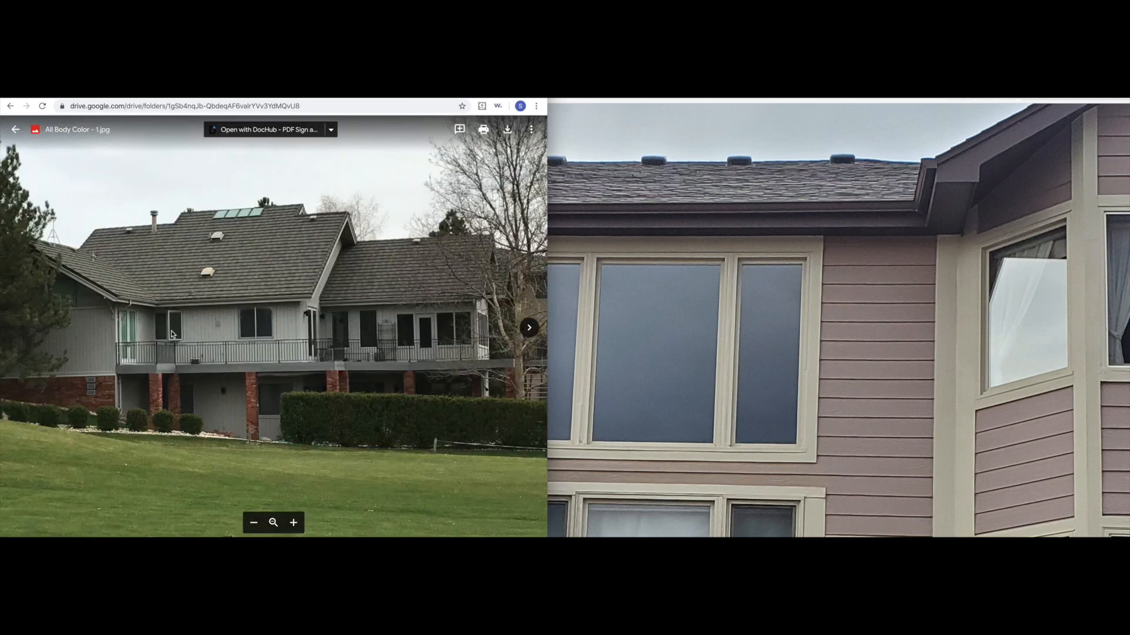
{"action": "scroll", "coordinate": [171, 334], "scroll_direction": "up", "scroll_amount": 5}
{"action": "scroll", "coordinate": [276, 337], "scroll_direction": "down", "scroll_amount": 3}
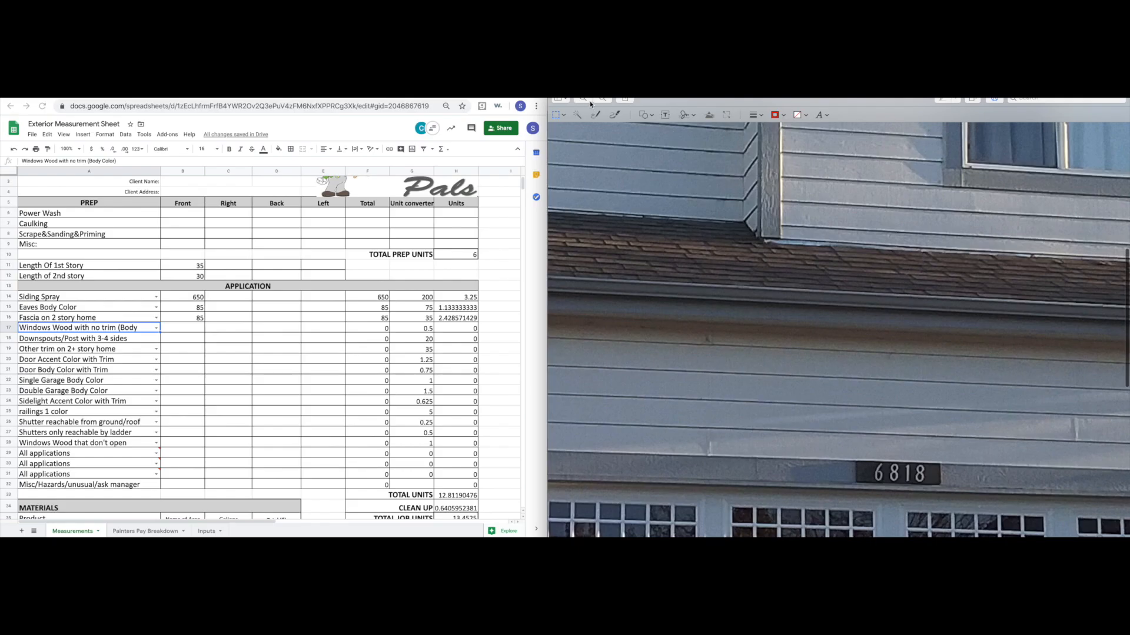
Show the whole front house photo, set the windows row to Windows Vinly with trim and enter 3 as its Front quantity.
{"action": "left_click", "coordinate": [591, 104]}
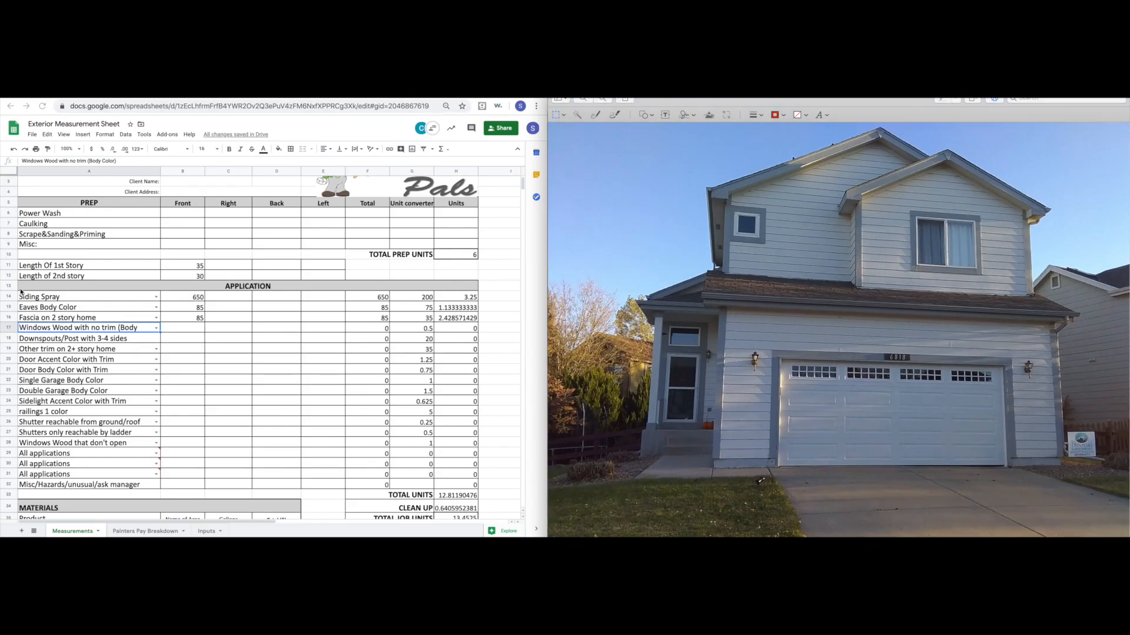
{"action": "double_click", "coordinate": [153, 328]}
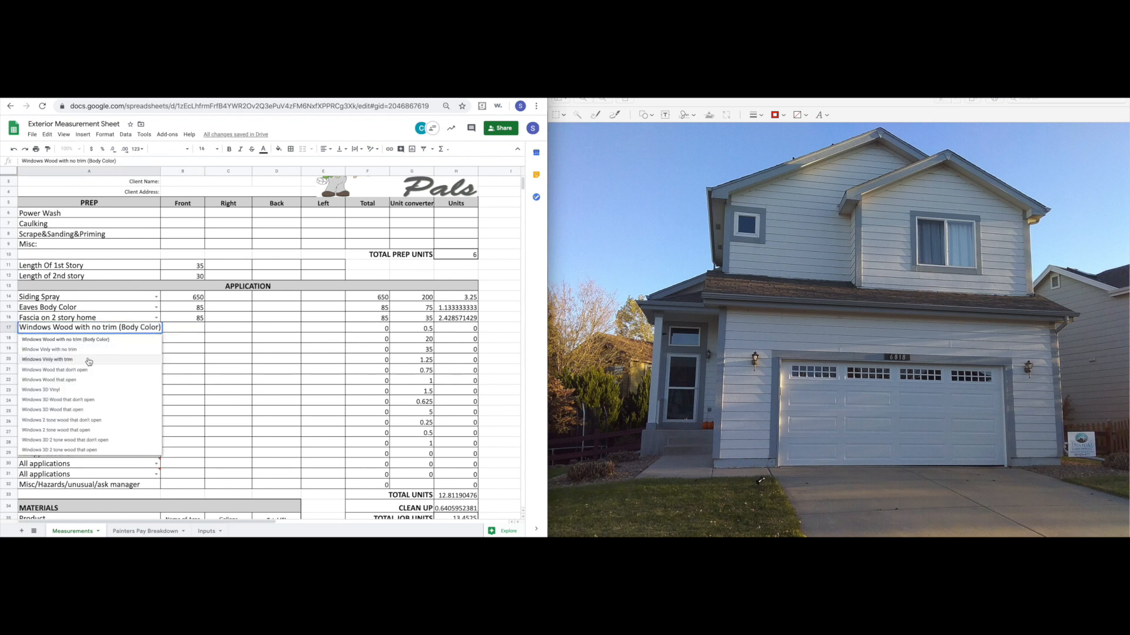
{"action": "left_click", "coordinate": [88, 360]}
{"action": "left_click", "coordinate": [182, 324]}
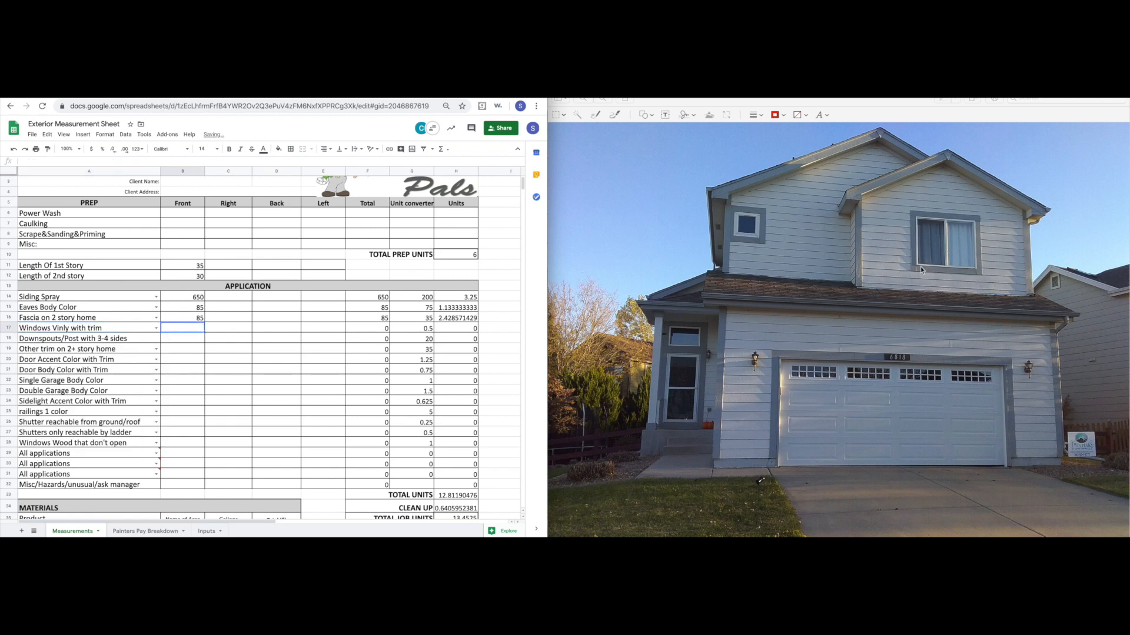
{"action": "type", "text": "3"}
{"action": "key", "text": "Return"}
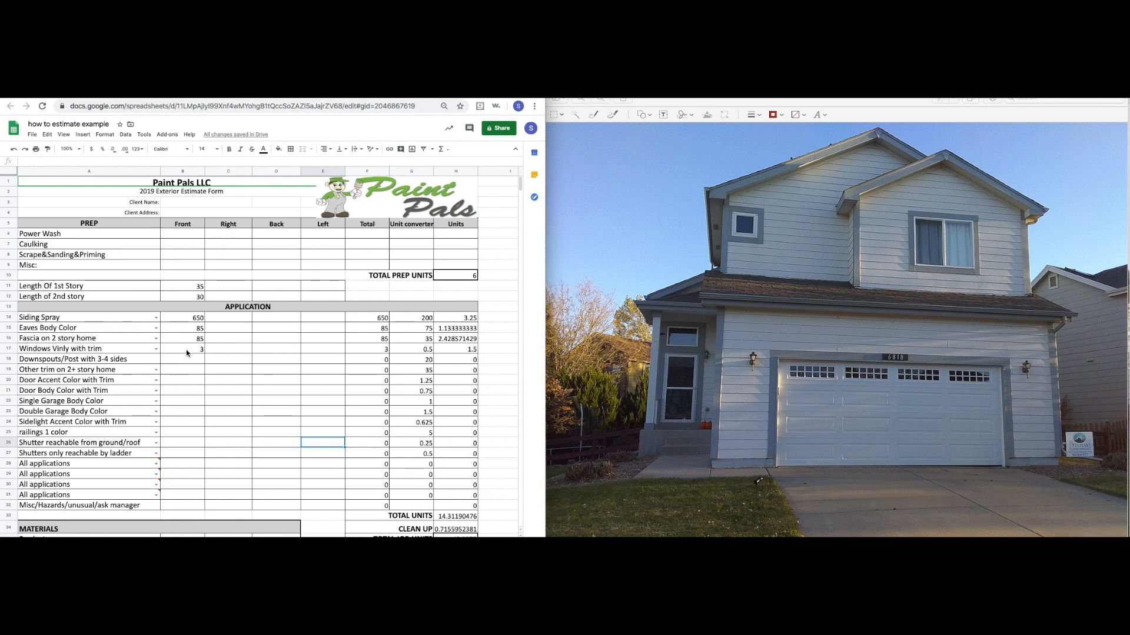
Minimize the front and side house photos to bring up the two bay window example photos.
{"action": "left_click", "coordinate": [938, 244]}
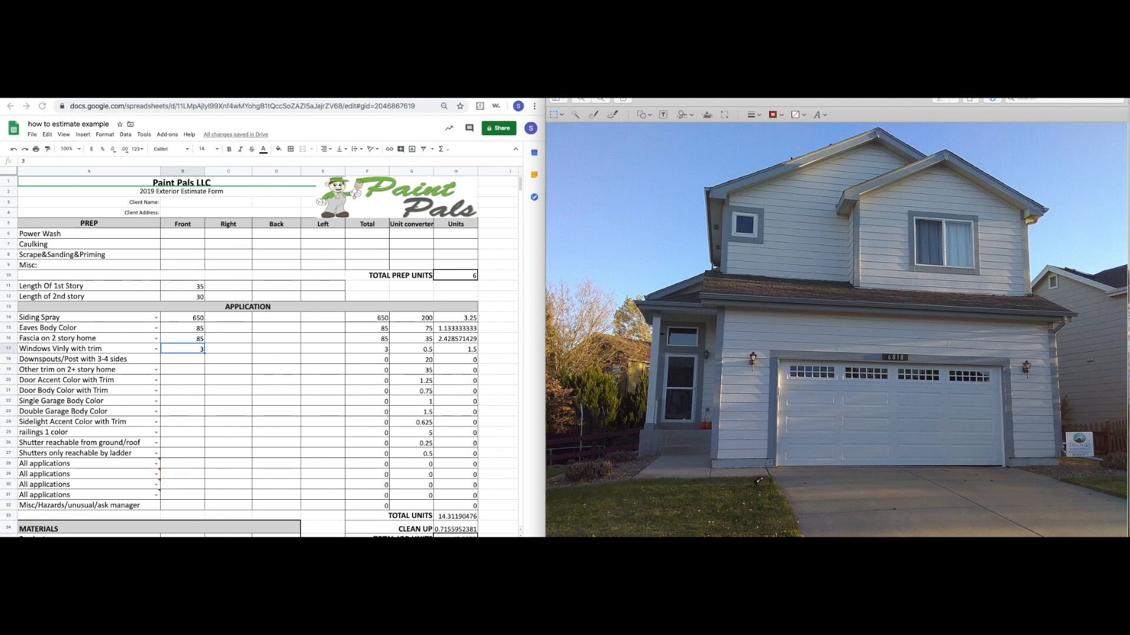
{"action": "key", "text": "super+m"}
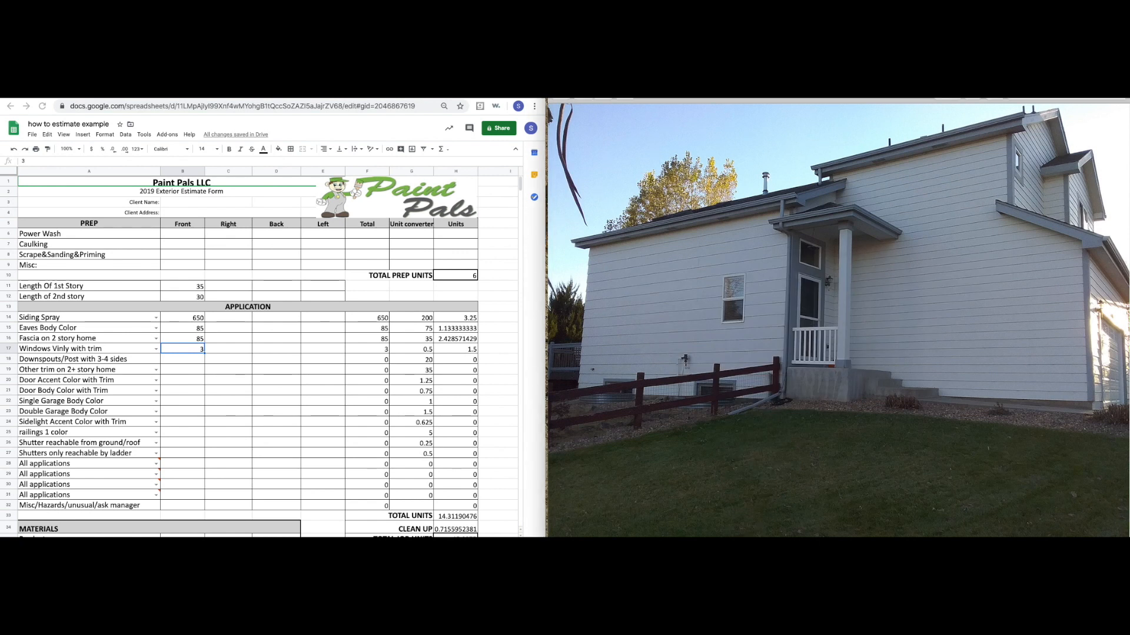
{"action": "key", "text": "super+m"}
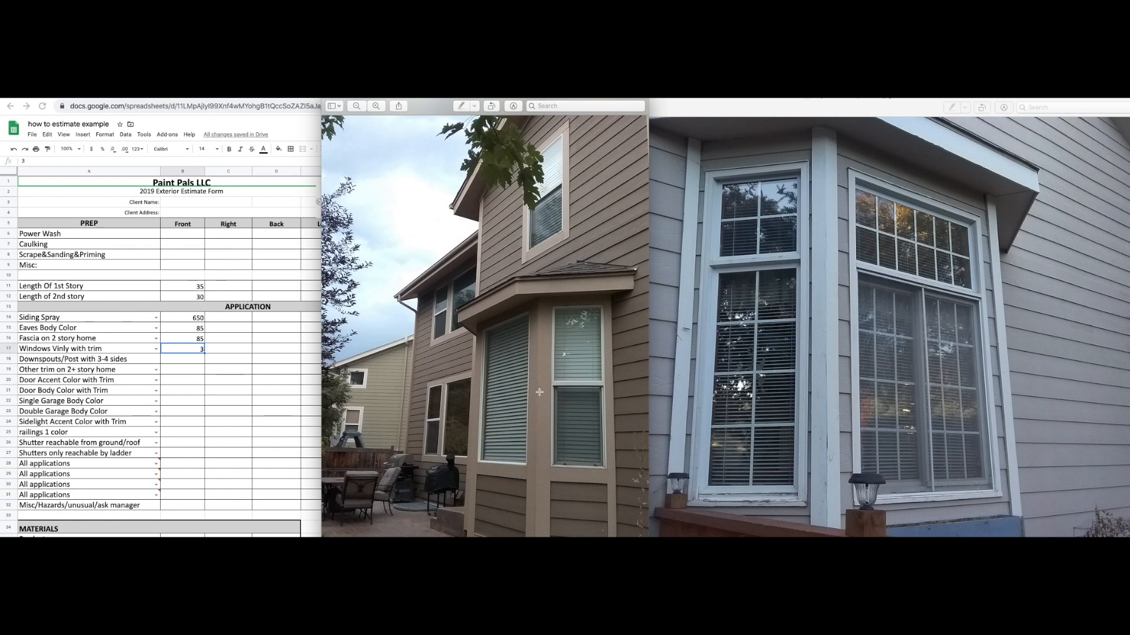
Draw a short horizontal line across the corner trim between the brown house's bay windows and examine the same trim in the second photo.
{"action": "left_click_drag", "start_coordinate": [532, 392], "coordinate": [553, 393]}
{"action": "left_click", "coordinate": [824, 372]}
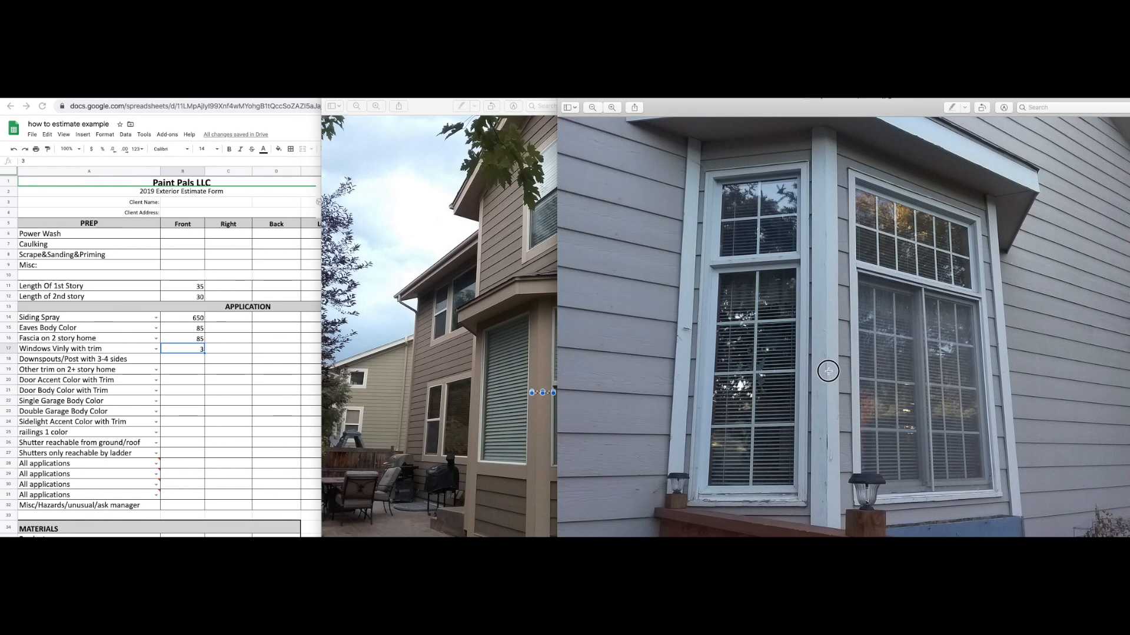
{"action": "left_click_drag", "start_coordinate": [828, 372], "coordinate": [828, 392]}
{"action": "left_click", "coordinate": [847, 362]}
{"action": "scroll", "coordinate": [442, 341], "scroll_direction": "up", "scroll_amount": 2}
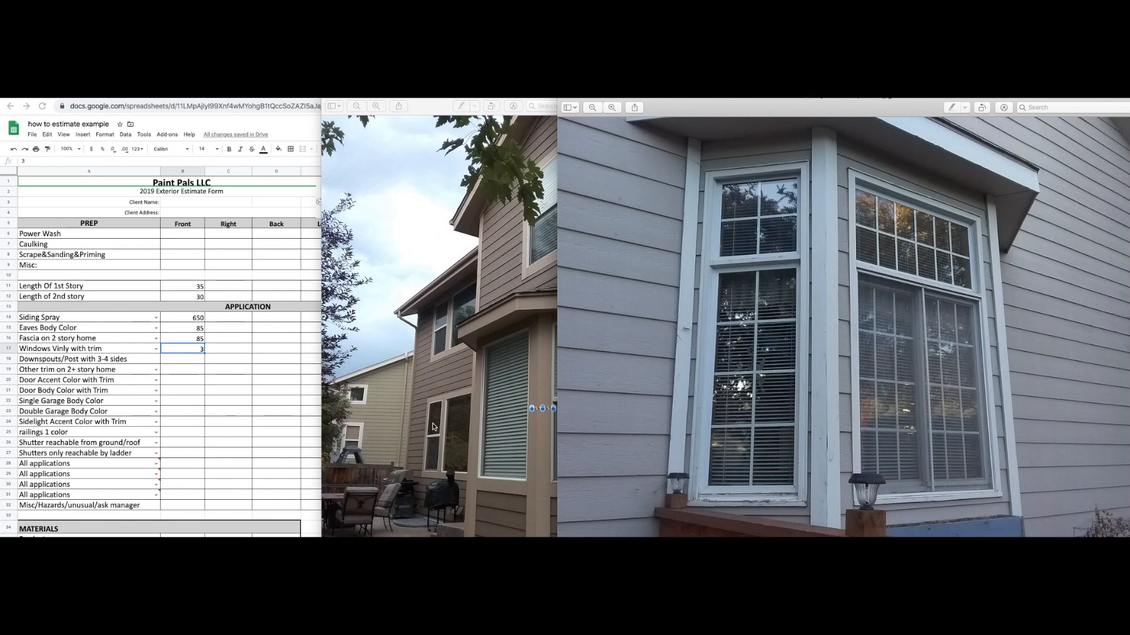
Mark the vertical divider of the brown house's ground-floor back window and compare it with the bay windows in the second photo.
{"action": "scroll", "coordinate": [430, 430], "scroll_direction": "down", "scroll_amount": 1}
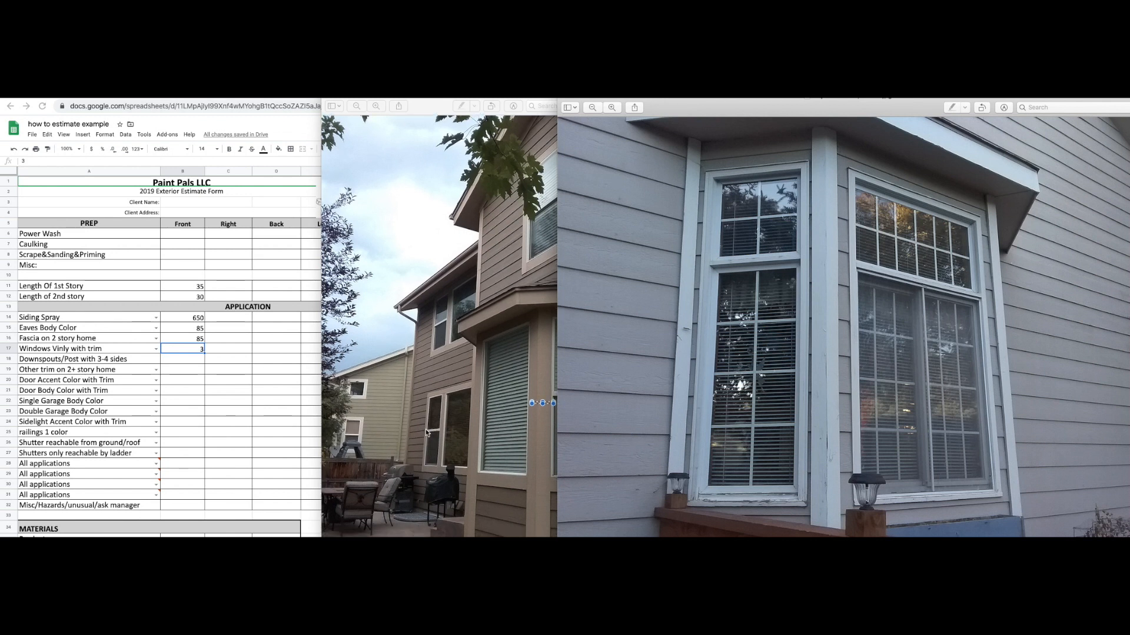
{"action": "left_click", "coordinate": [444, 399]}
{"action": "left_click_drag", "start_coordinate": [441, 396], "coordinate": [445, 469]}
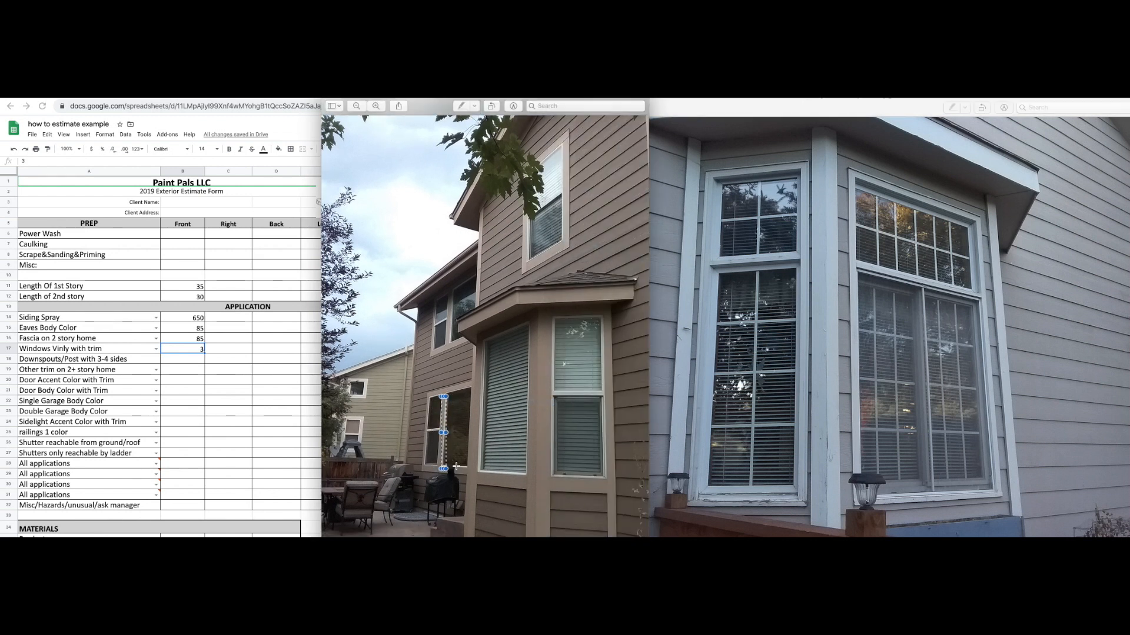
{"action": "left_click", "coordinate": [846, 368]}
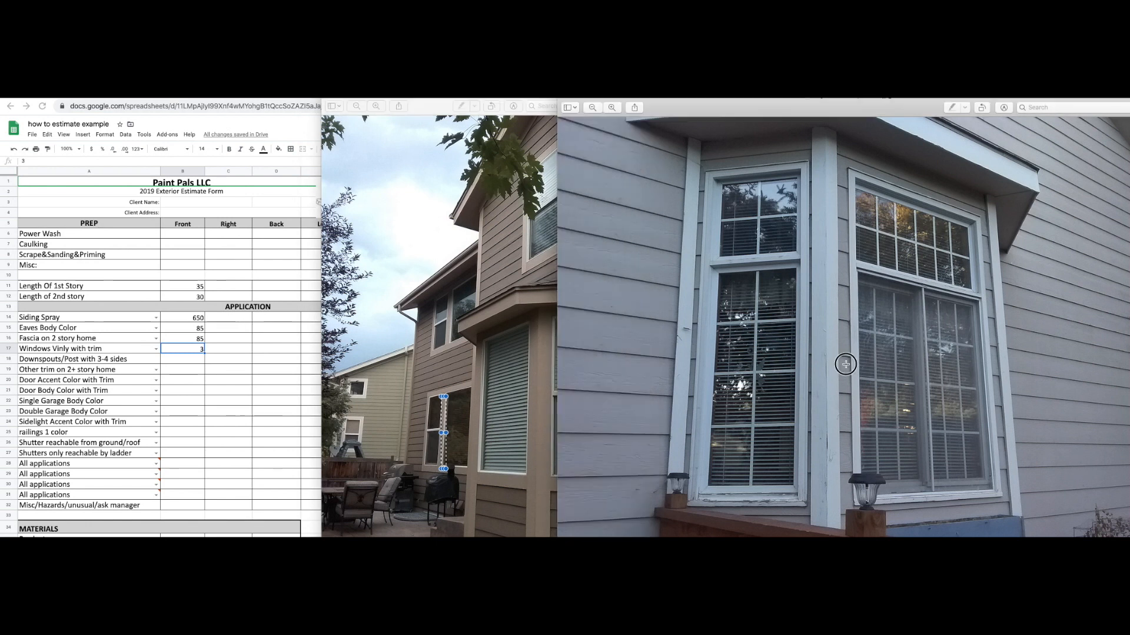
{"action": "left_click", "coordinate": [623, 266]}
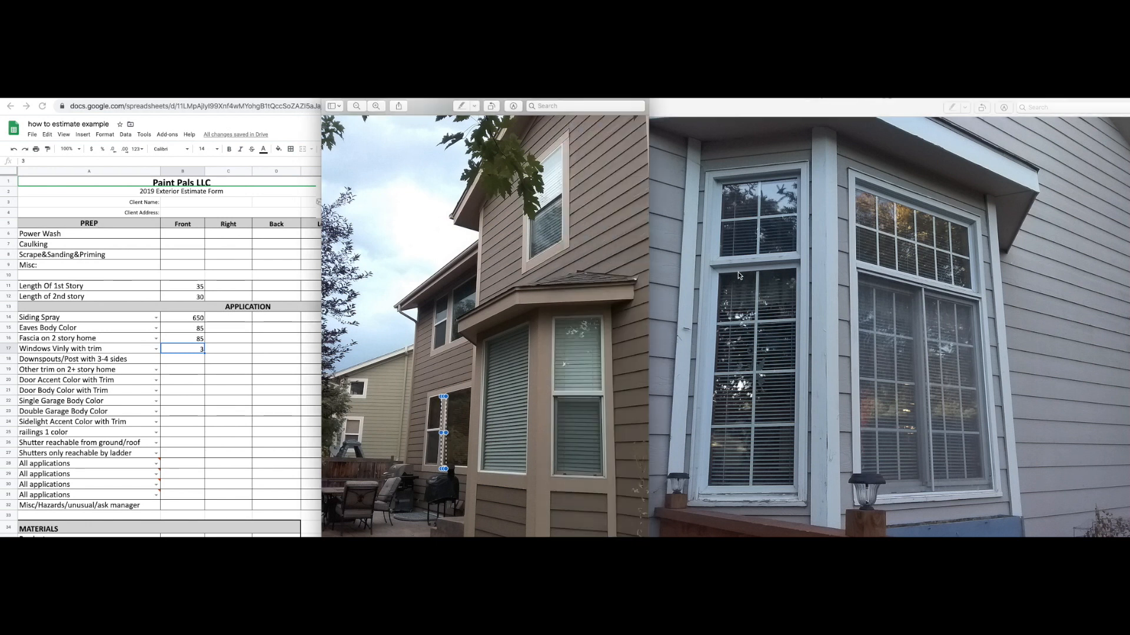
{"action": "left_click", "coordinate": [768, 279]}
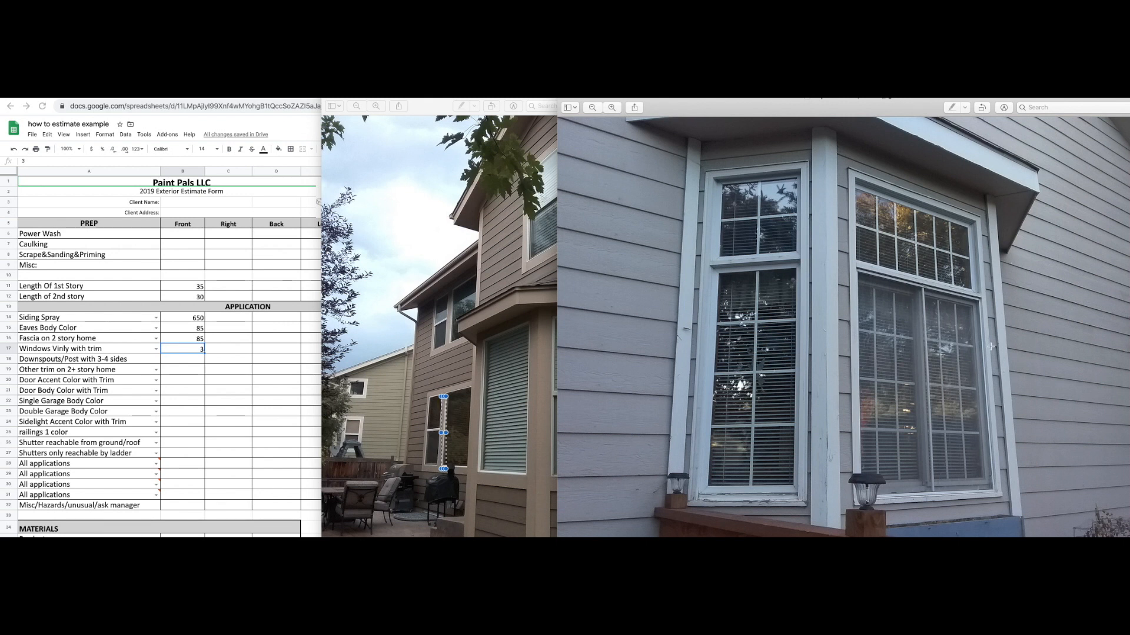
Outline the brown house's paired back windows on both floors, the bay windows and the upper side window in turn.
{"action": "left_click", "coordinate": [489, 403]}
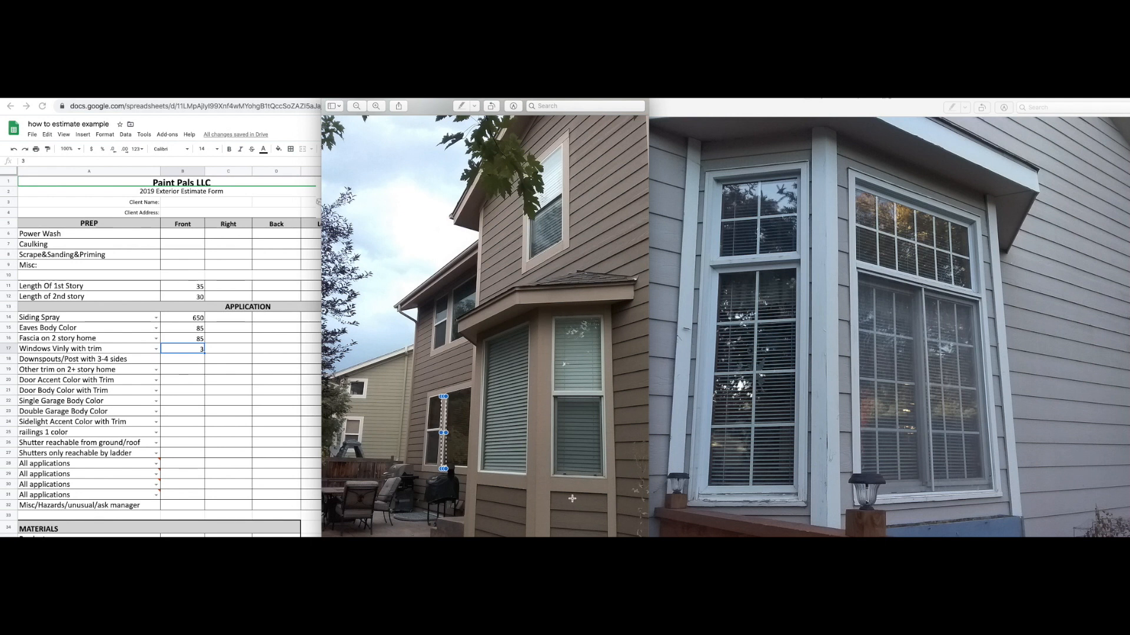
{"action": "left_click", "coordinate": [430, 363]}
{"action": "mouse_move", "coordinate": [438, 323]}
{"action": "left_mouse_down"}
{"action": "mouse_move", "coordinate": [518, 291]}
{"action": "mouse_move", "coordinate": [496, 299]}
{"action": "left_mouse_up"}
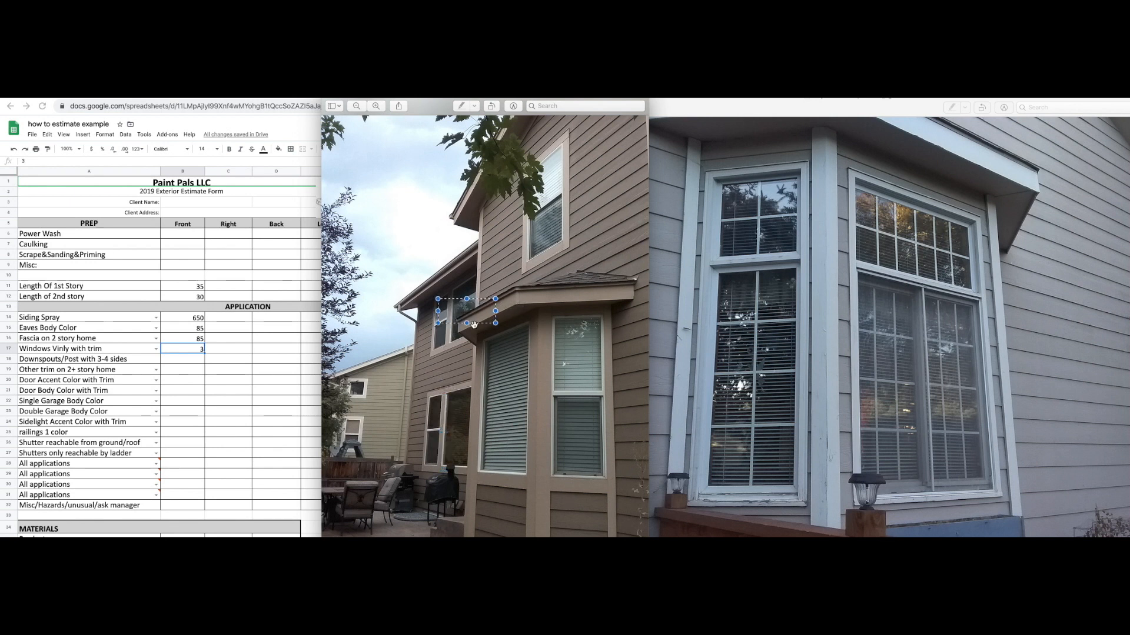
{"action": "left_click_drag", "start_coordinate": [433, 429], "coordinate": [484, 430]}
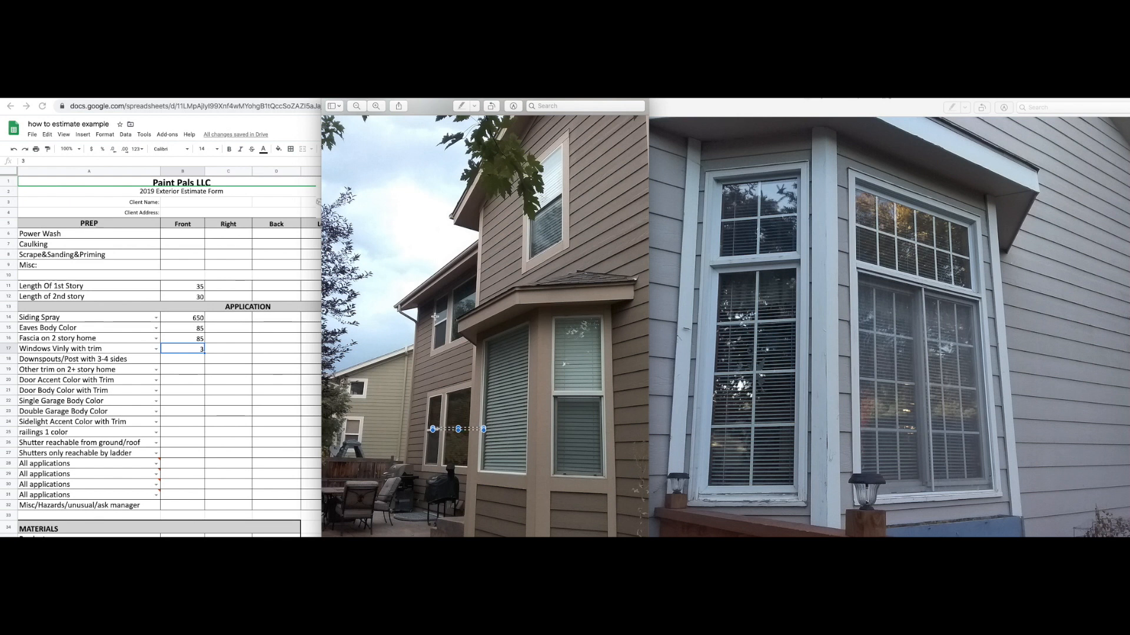
{"action": "left_click", "coordinate": [464, 300]}
{"action": "left_click_drag", "start_coordinate": [579, 384], "coordinate": [469, 423]}
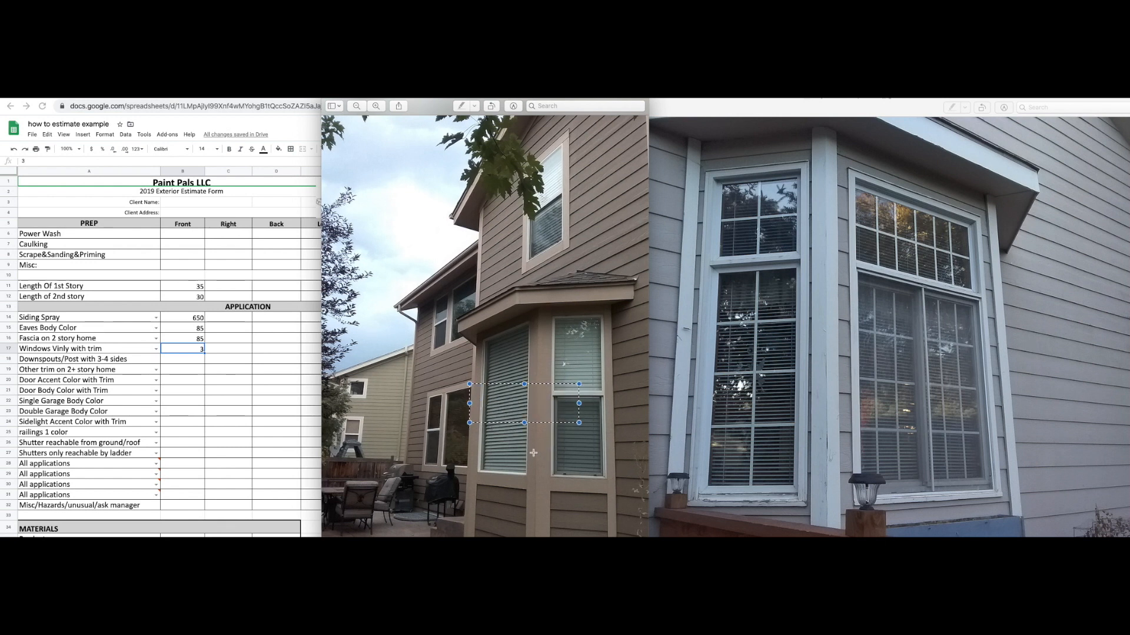
{"action": "left_click_drag", "start_coordinate": [558, 182], "coordinate": [545, 231]}
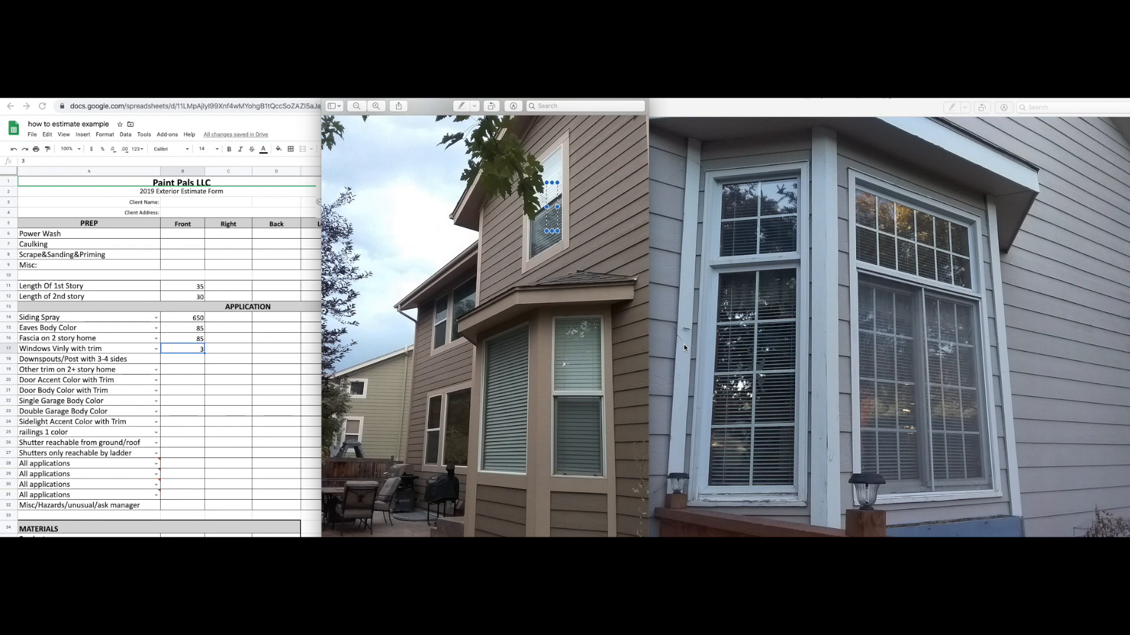
Outline the horizontal divider between the upper and lower panes of the narrow window in the second bay window photo.
{"action": "left_click", "coordinate": [768, 242]}
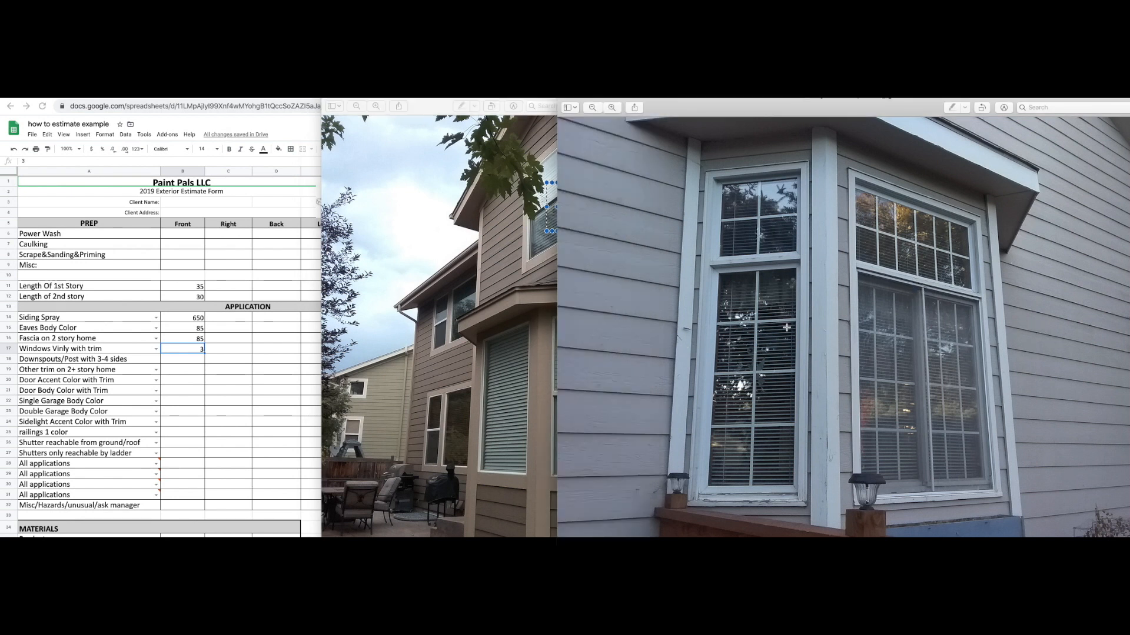
{"action": "left_click_drag", "start_coordinate": [713, 263], "coordinate": [796, 263]}
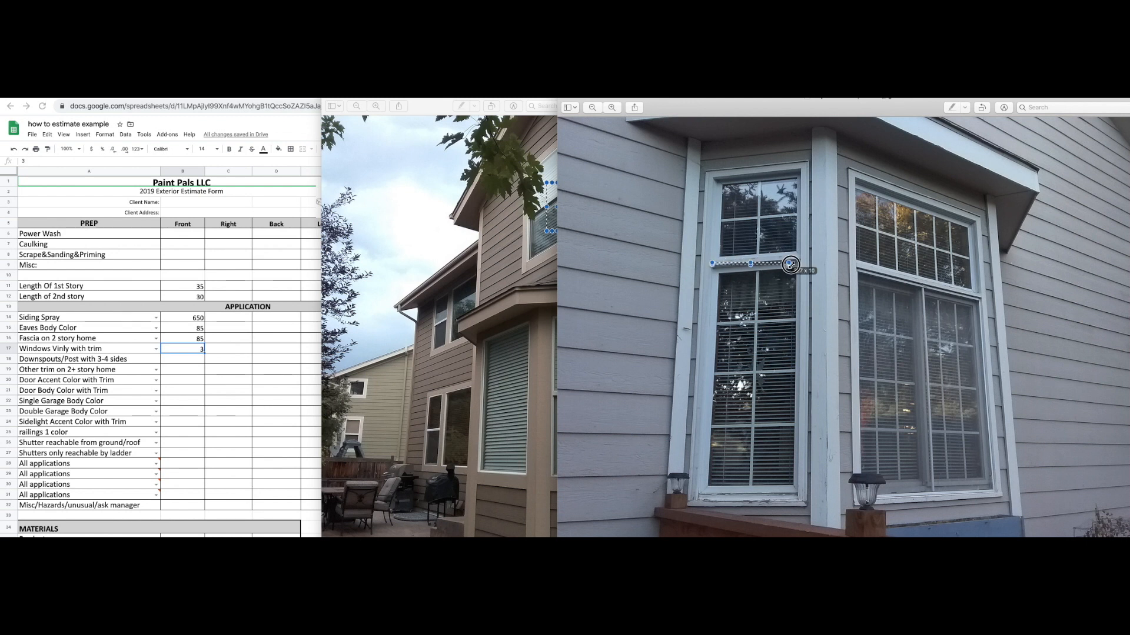
{"action": "left_click", "coordinate": [766, 224]}
{"action": "left_click", "coordinate": [764, 309]}
{"action": "left_click", "coordinate": [757, 234]}
{"action": "left_click_drag", "start_coordinate": [713, 267], "coordinate": [804, 256]}
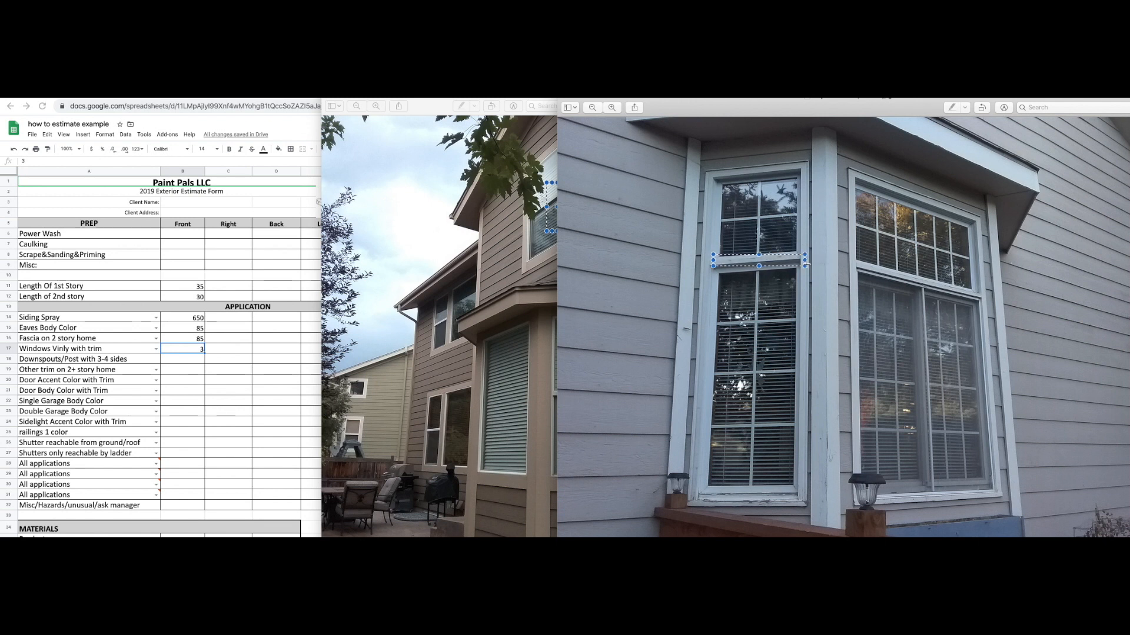
{"action": "left_click", "coordinate": [772, 211]}
{"action": "left_click", "coordinate": [773, 312]}
{"action": "left_click_drag", "start_coordinate": [713, 264], "coordinate": [809, 253]}
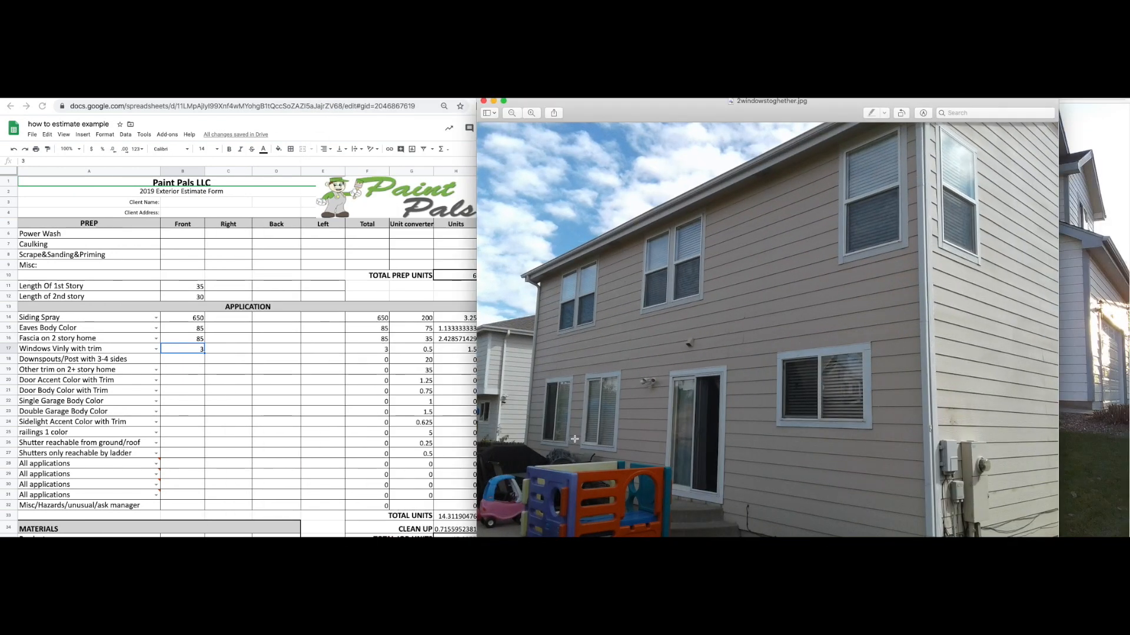
Outline the middle upstairs double window in 2windowstoghether.jpg and point out the single windows on both floors.
{"action": "left_click_drag", "start_coordinate": [644, 234], "coordinate": [705, 308]}
{"action": "left_click", "coordinate": [657, 282]}
{"action": "left_click", "coordinate": [851, 240]}
{"action": "left_click", "coordinate": [556, 416]}
{"action": "left_click", "coordinate": [836, 382]}
Outline the sliding glass door and the narrow ground-floor window beside it in 2windowstoghether.jpg.
{"action": "left_click_drag", "start_coordinate": [658, 357], "coordinate": [746, 514]}
{"action": "left_click_drag", "start_coordinate": [583, 370], "coordinate": [609, 480]}
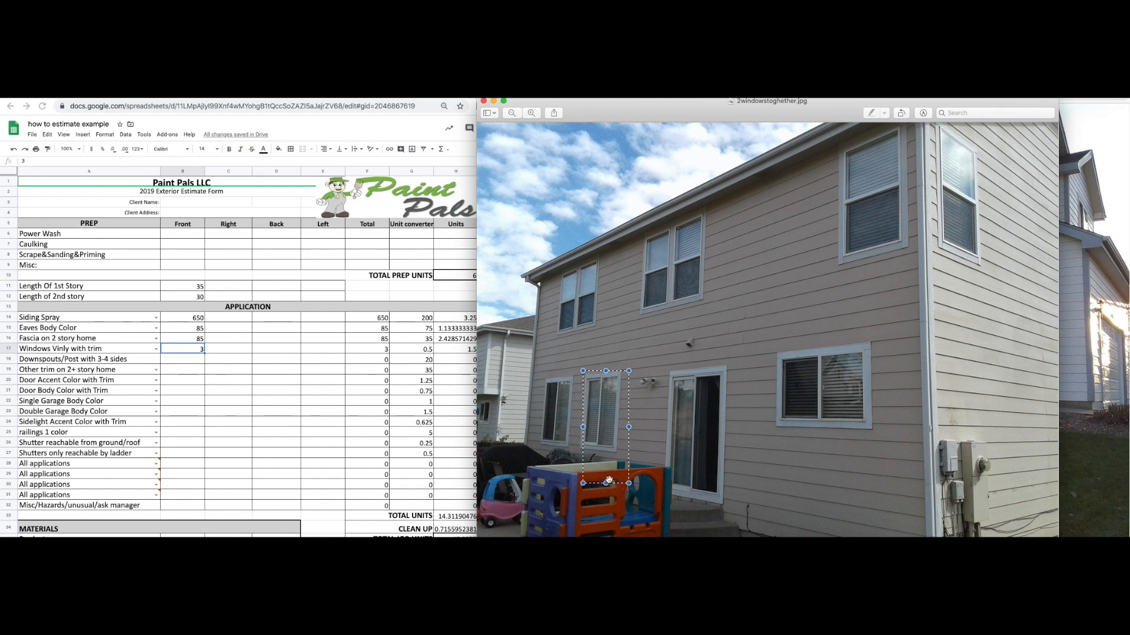
{"action": "left_click", "coordinate": [633, 357]}
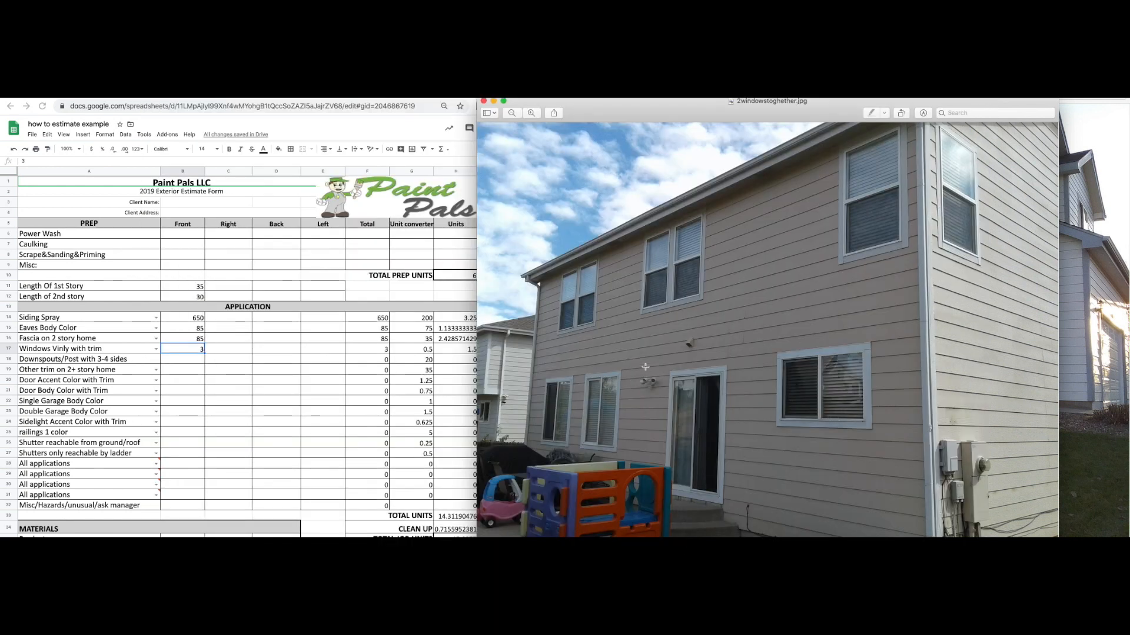
{"action": "mouse_move", "coordinate": [644, 359]}
{"action": "left_mouse_down"}
{"action": "mouse_move", "coordinate": [694, 393]}
{"action": "mouse_move", "coordinate": [759, 507]}
{"action": "left_mouse_up"}
{"action": "left_click_drag", "start_coordinate": [650, 366], "coordinate": [756, 513]}
{"action": "left_click_drag", "start_coordinate": [698, 499], "coordinate": [696, 503]}
{"action": "left_click_drag", "start_coordinate": [736, 428], "coordinate": [732, 430]}
{"action": "left_click", "coordinate": [1010, 435]}
Bring up the side house photo, inspect the porch door up close and select the sheet's Door Accent Color with Trim item.
{"action": "left_click", "coordinate": [1080, 371]}
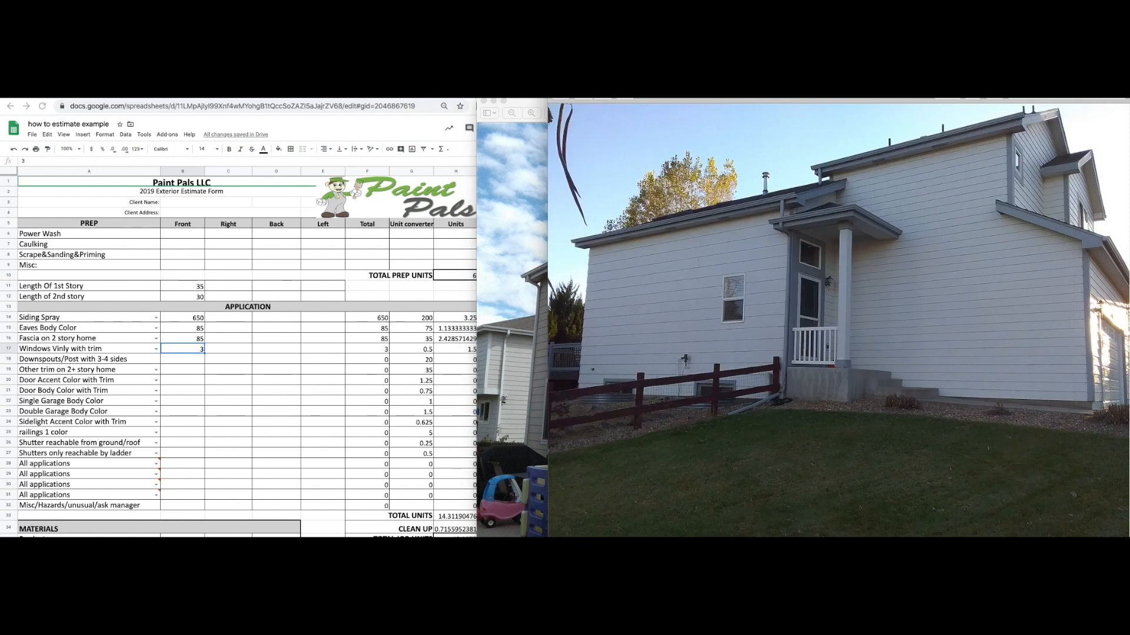
{"action": "scroll", "coordinate": [693, 322], "scroll_direction": "up", "scroll_amount": 8}
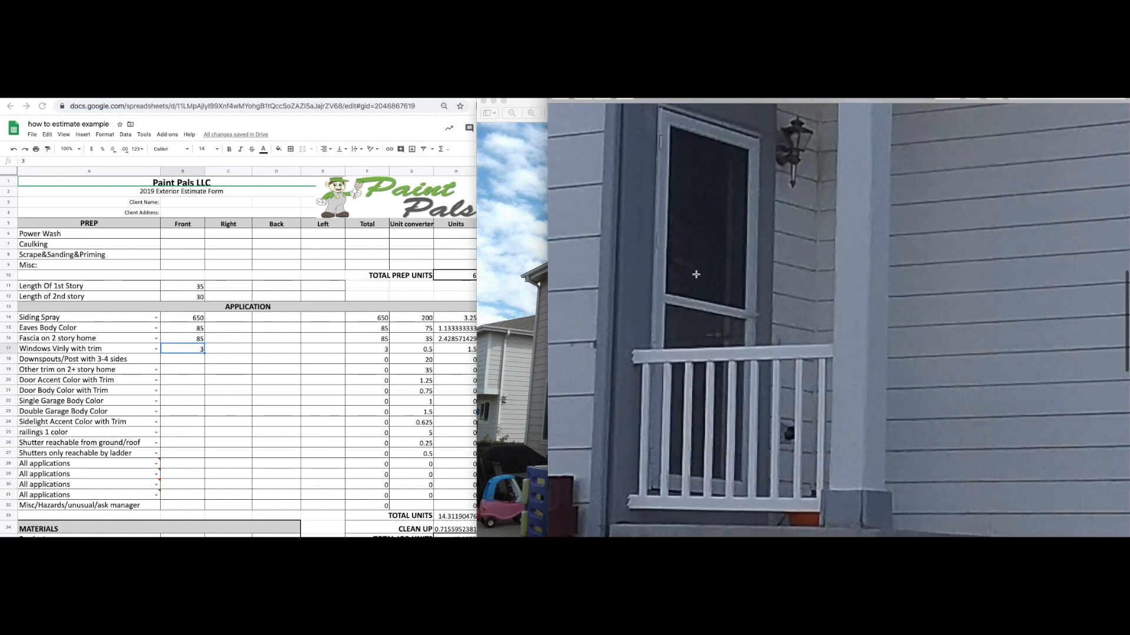
{"action": "left_click", "coordinate": [586, 99]}
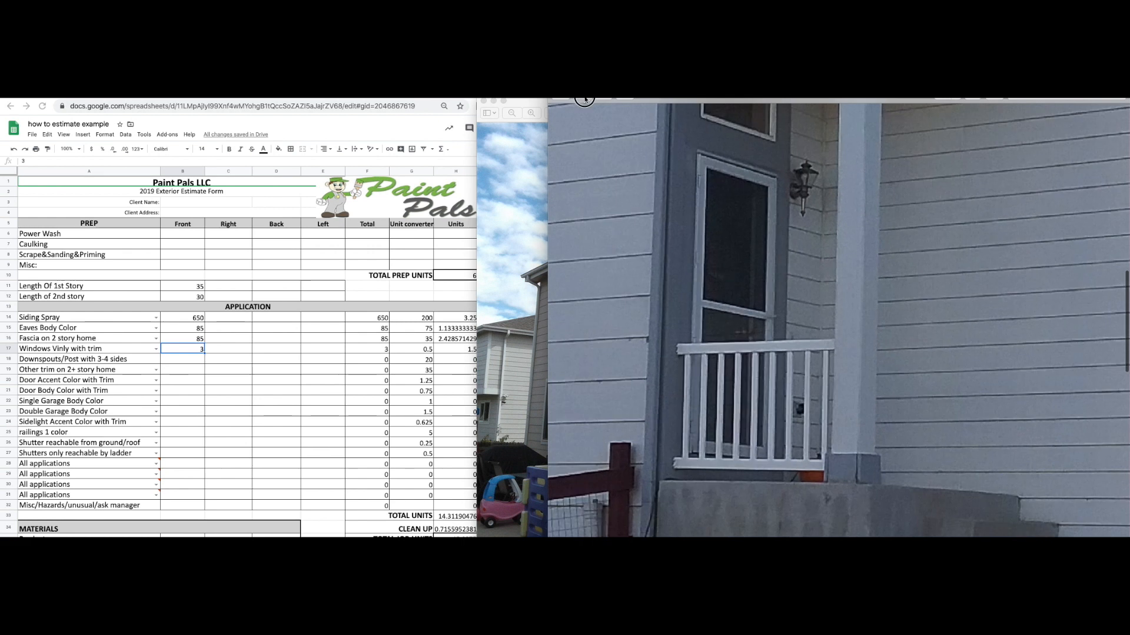
{"action": "left_click", "coordinate": [585, 99]}
{"action": "left_click", "coordinate": [586, 98]}
{"action": "left_click", "coordinate": [87, 392]}
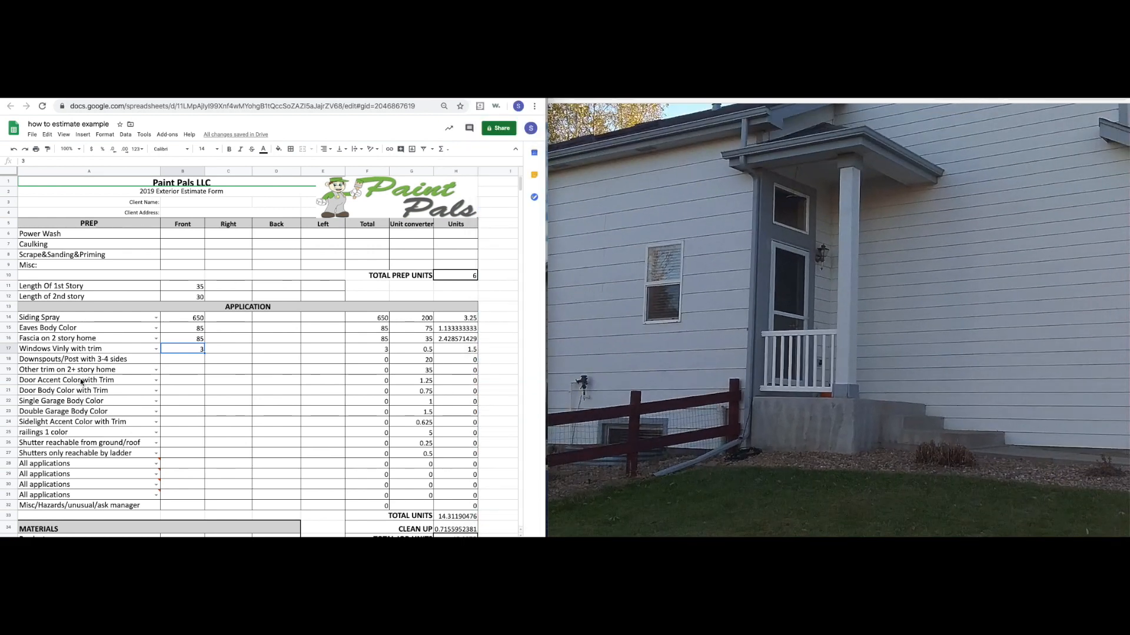
{"action": "left_click", "coordinate": [80, 382]}
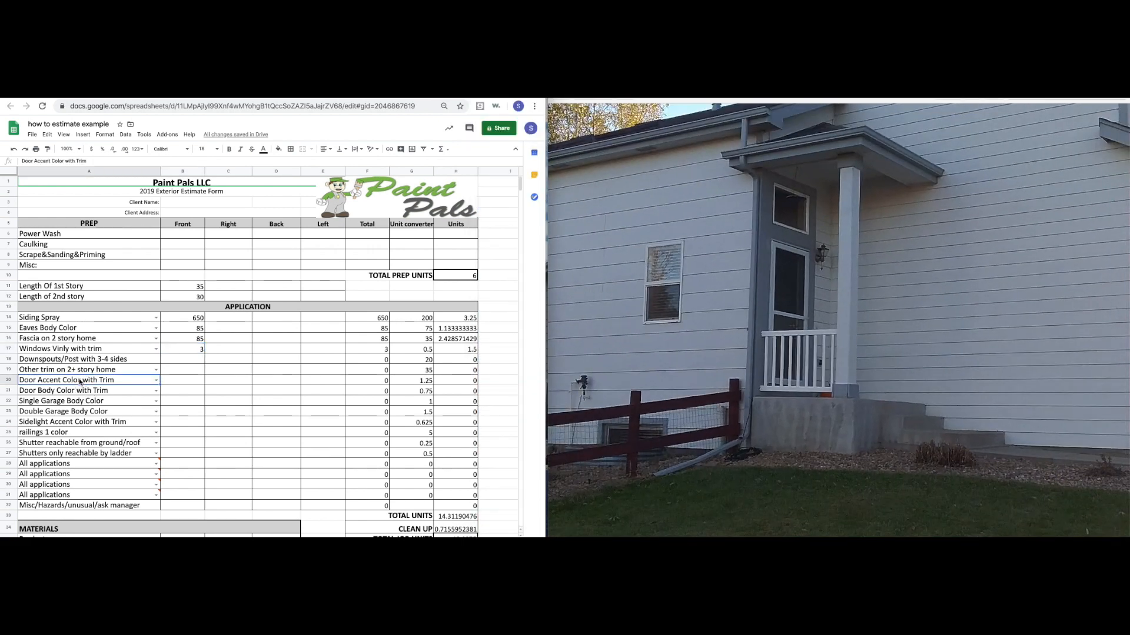
Put away the side house photo, outline the sliding door and point out the windows in 2windowstoghether.jpg, and close that photo.
{"action": "left_click", "coordinate": [564, 82]}
{"action": "left_click", "coordinate": [694, 389]}
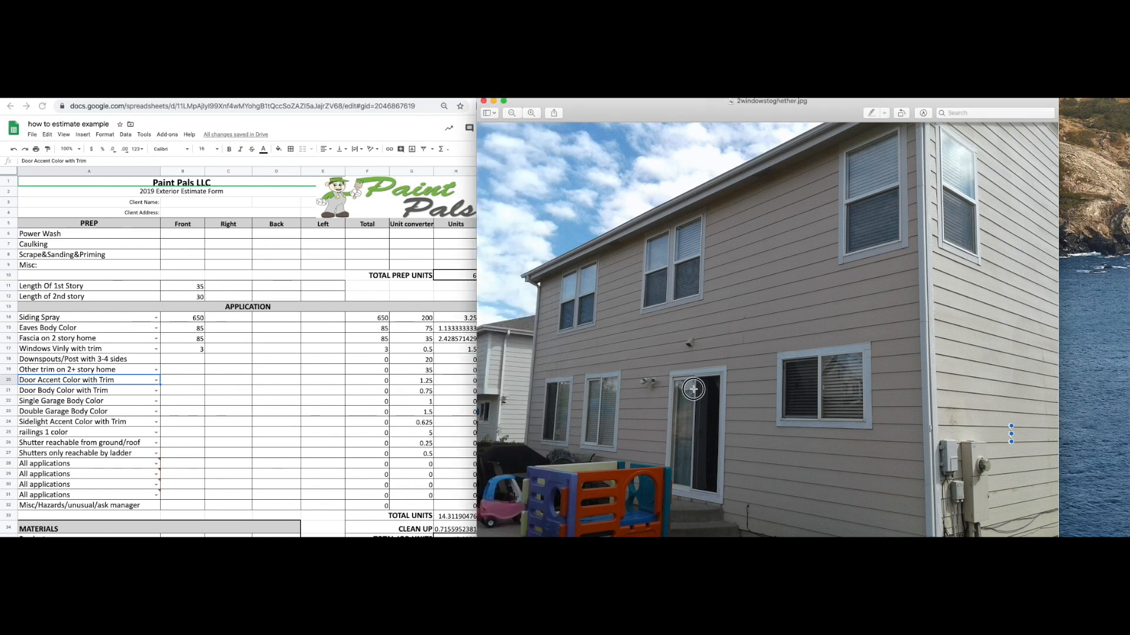
{"action": "left_click_drag", "start_coordinate": [662, 368], "coordinate": [775, 505]}
{"action": "left_click", "coordinate": [831, 370]}
{"action": "left_click_drag", "start_coordinate": [571, 304], "coordinate": [572, 305]}
{"action": "left_click", "coordinate": [547, 413]}
{"action": "left_click", "coordinate": [598, 418]}
{"action": "left_click", "coordinate": [710, 428]}
{"action": "left_click", "coordinate": [484, 100]}
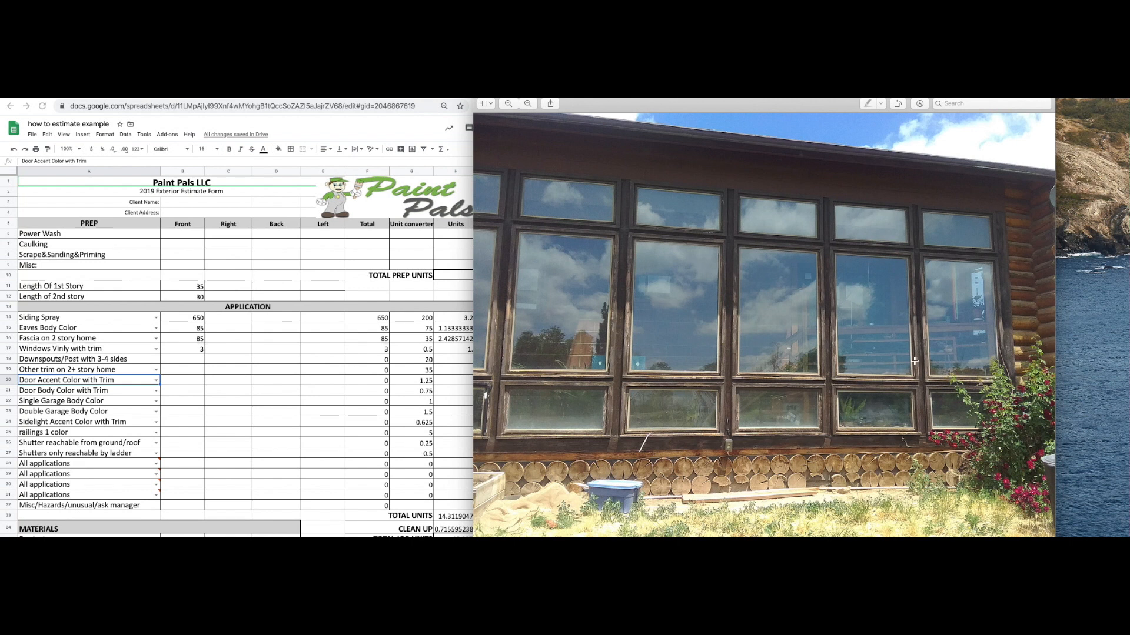
Outline the log house's rightmost column of windows, fit the selection to its width and point out its upper panes.
{"action": "left_click_drag", "start_coordinate": [924, 254], "coordinate": [995, 254]}
{"action": "left_click_drag", "start_coordinate": [918, 210], "coordinate": [1007, 427]}
{"action": "left_click_drag", "start_coordinate": [917, 318], "coordinate": [928, 319]}
{"action": "left_click_drag", "start_coordinate": [1007, 319], "coordinate": [1003, 318]}
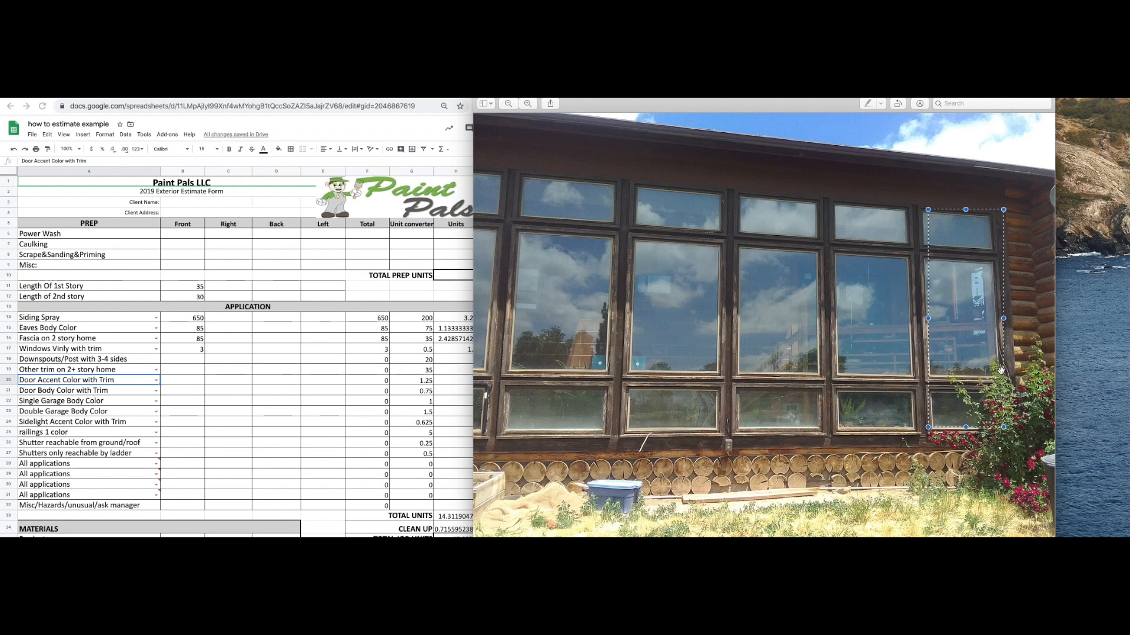
{"action": "left_click_drag", "start_coordinate": [948, 235], "coordinate": [948, 289]}
{"action": "left_click", "coordinate": [948, 289]}
{"action": "left_click", "coordinate": [946, 233]}
Mark the log house's remaining window columns from top to bottom, working across to the leftmost one.
{"action": "left_click_drag", "start_coordinate": [869, 213], "coordinate": [884, 396]}
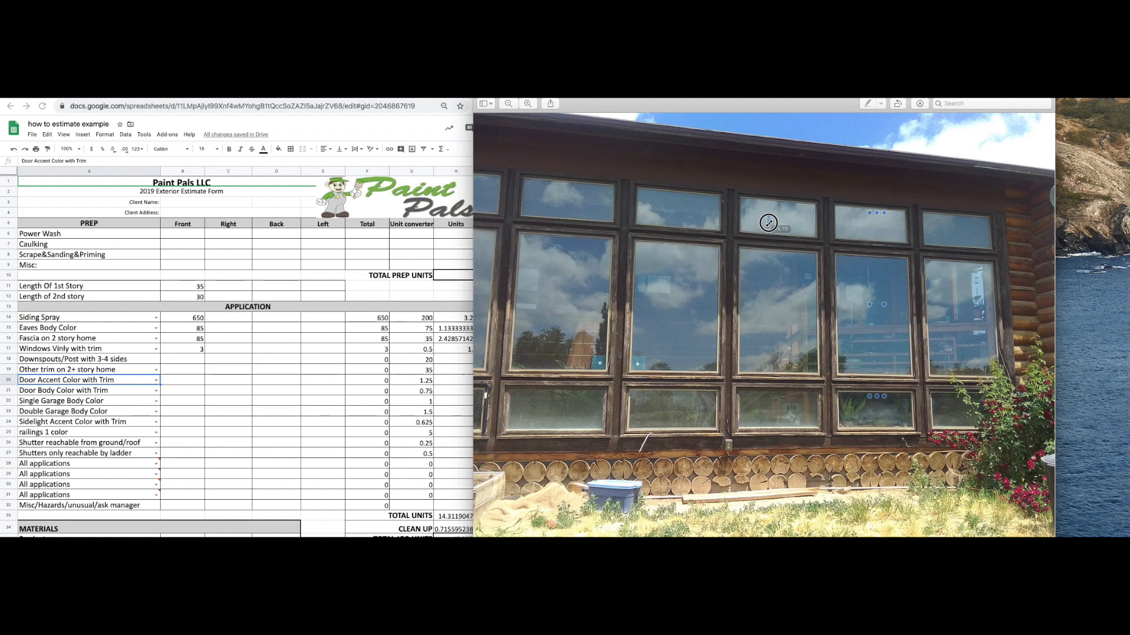
{"action": "left_click_drag", "start_coordinate": [673, 229], "coordinate": [673, 406]}
{"action": "left_click_drag", "start_coordinate": [571, 200], "coordinate": [571, 416]}
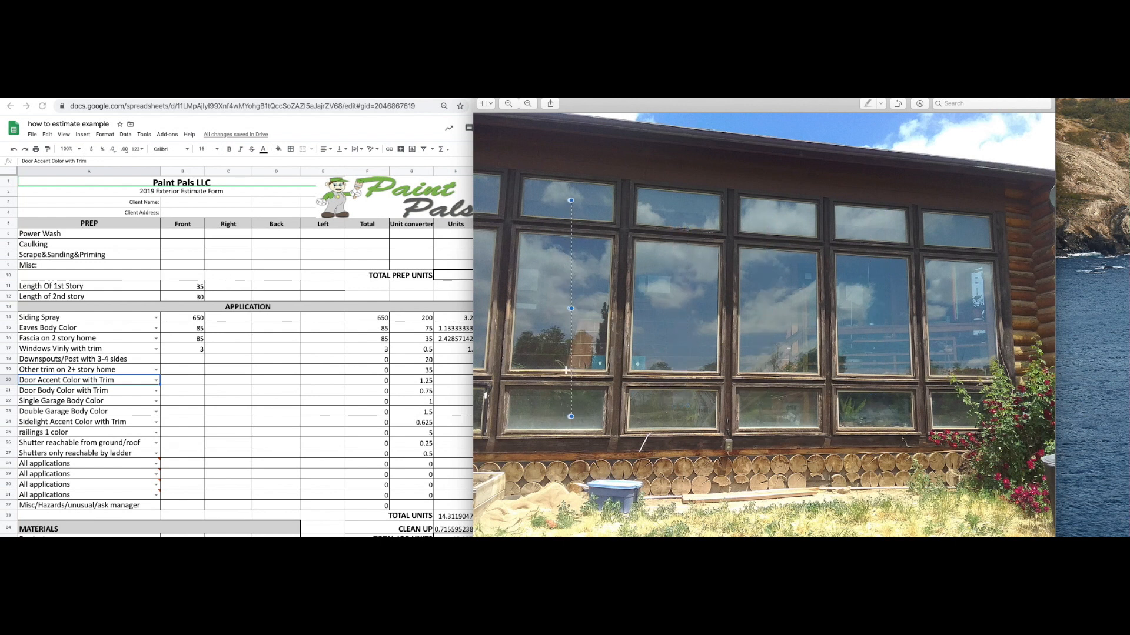
{"action": "left_click_drag", "start_coordinate": [489, 184], "coordinate": [462, 395]}
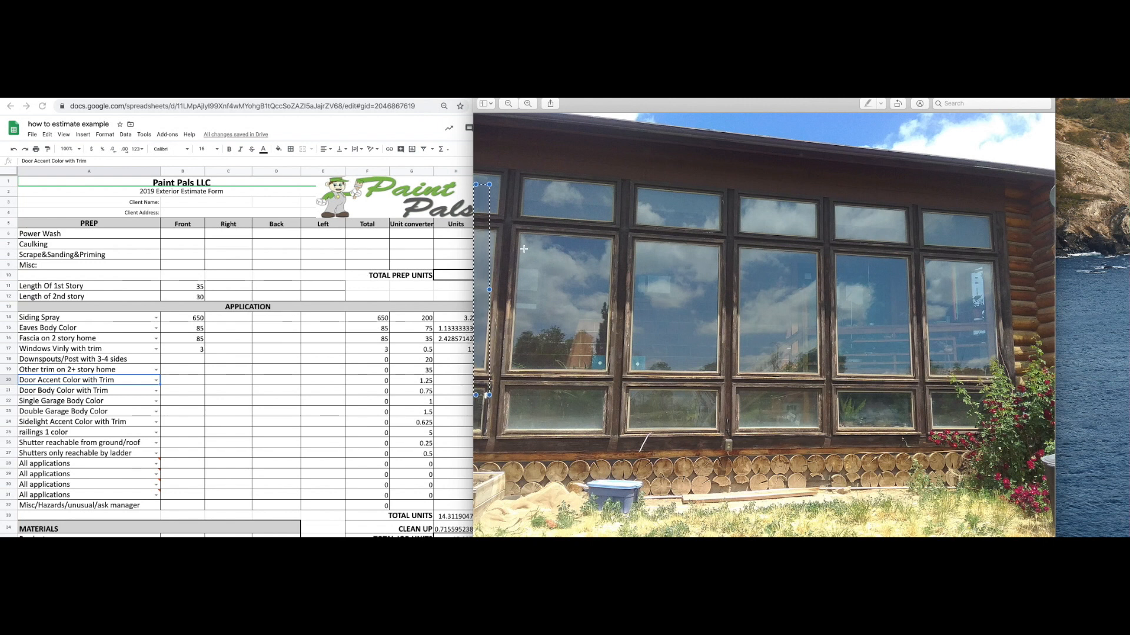
Outline the log house's whole wall of windows and the large middle pane of its third column from the left.
{"action": "left_click_drag", "start_coordinate": [496, 197], "coordinate": [973, 410]}
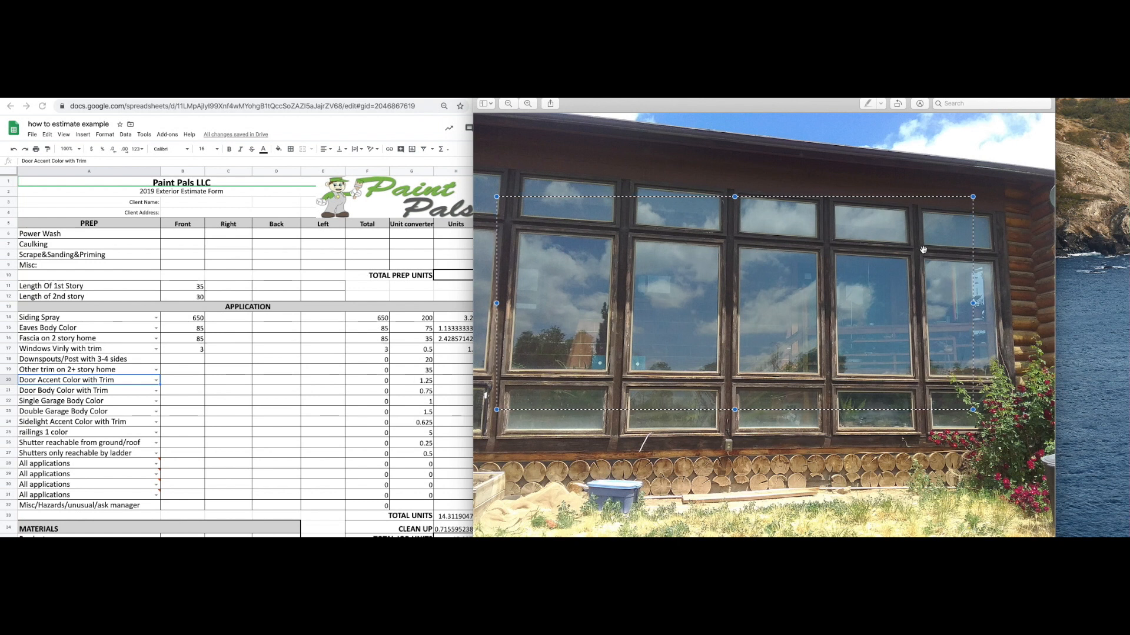
{"action": "left_click", "coordinate": [1007, 259]}
{"action": "left_click_drag", "start_coordinate": [497, 206], "coordinate": [989, 389]}
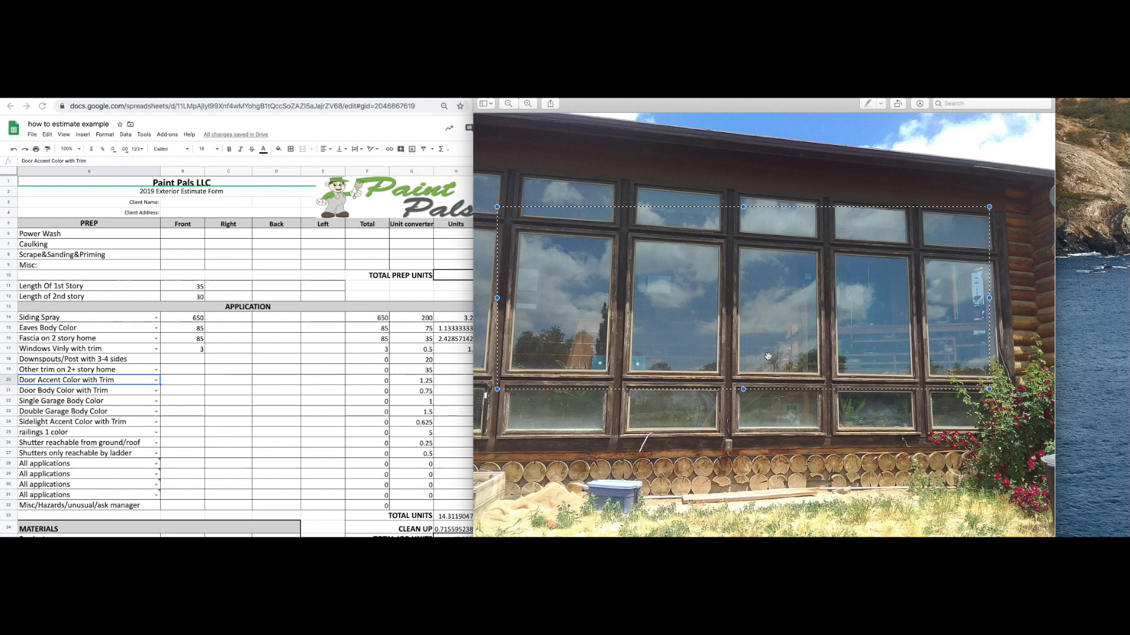
{"action": "left_click_drag", "start_coordinate": [568, 195], "coordinate": [973, 416]}
{"action": "left_click", "coordinate": [1012, 303]}
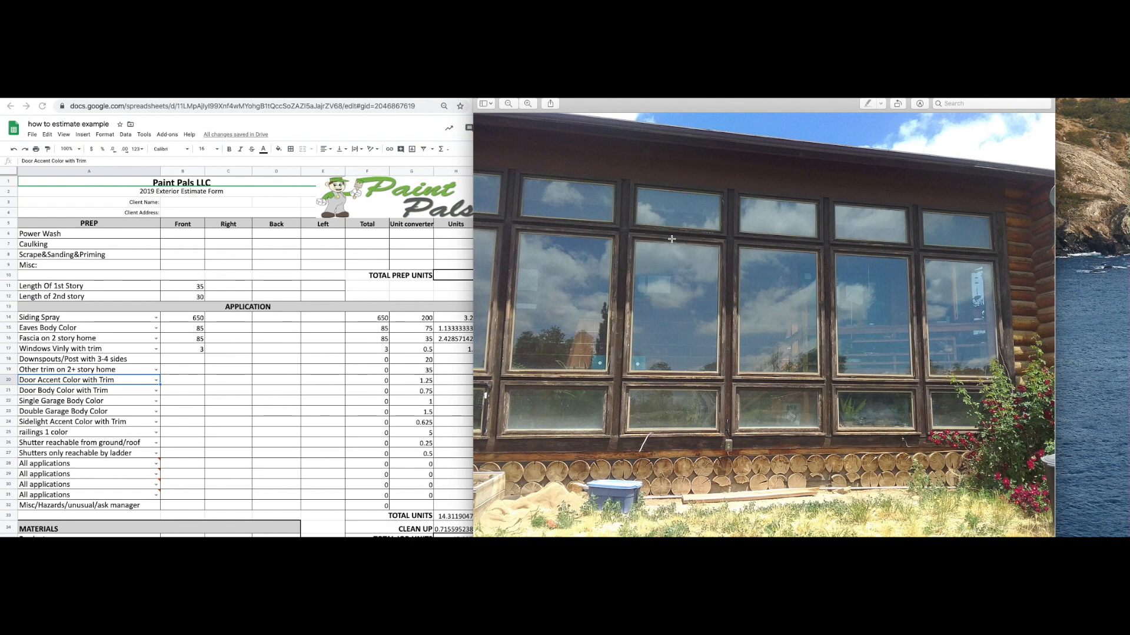
{"action": "left_click_drag", "start_coordinate": [624, 232], "coordinate": [728, 375]}
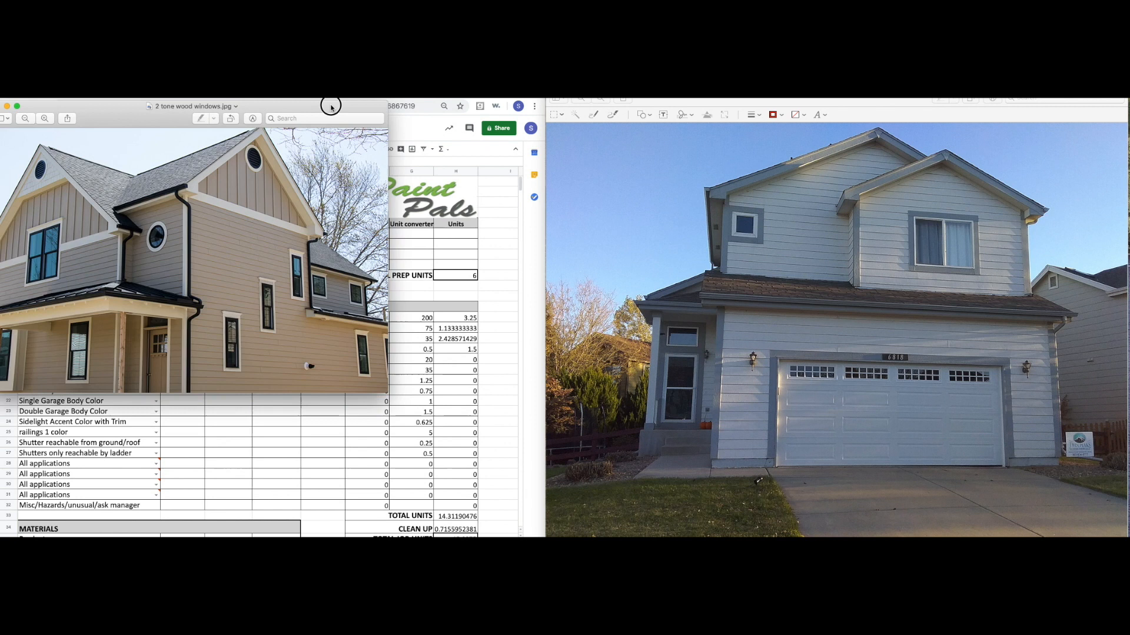
Move the 2 tone wood windows.jpg photo clear of the estimate sheet and select the round window in its front gable.
{"action": "left_click_drag", "start_coordinate": [330, 103], "coordinate": [1031, 125]}
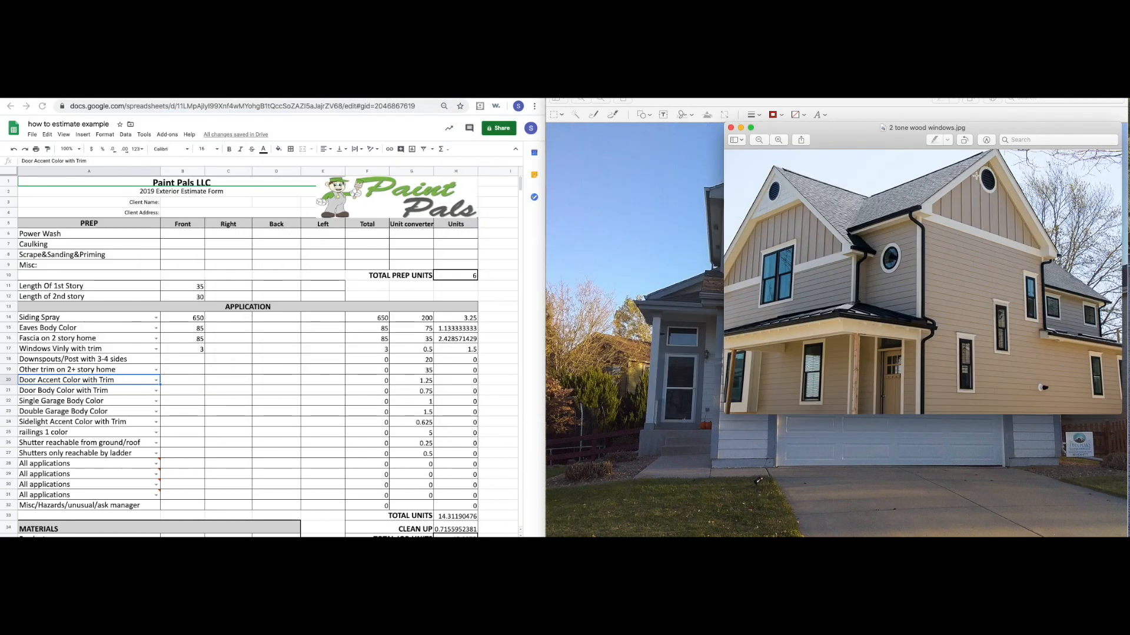
{"action": "left_click_drag", "start_coordinate": [909, 132], "coordinate": [900, 130]}
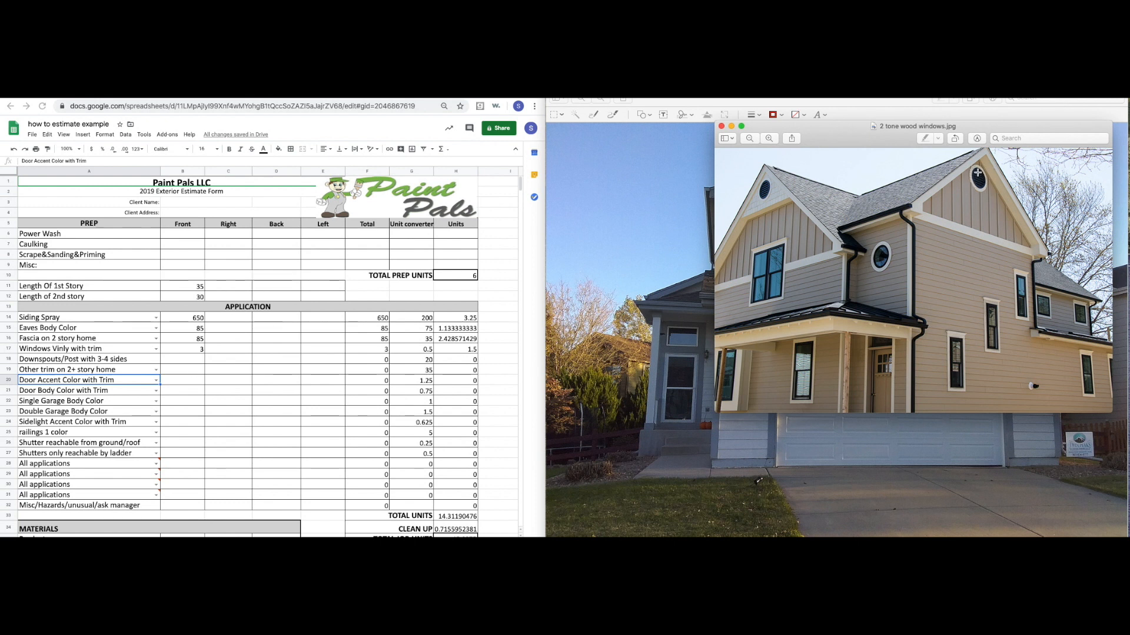
{"action": "mouse_move", "coordinate": [976, 176]}
{"action": "left_mouse_down"}
{"action": "mouse_move", "coordinate": [967, 184]}
{"action": "mouse_move", "coordinate": [978, 162]}
{"action": "left_mouse_up"}
{"action": "left_click", "coordinate": [1023, 217]}
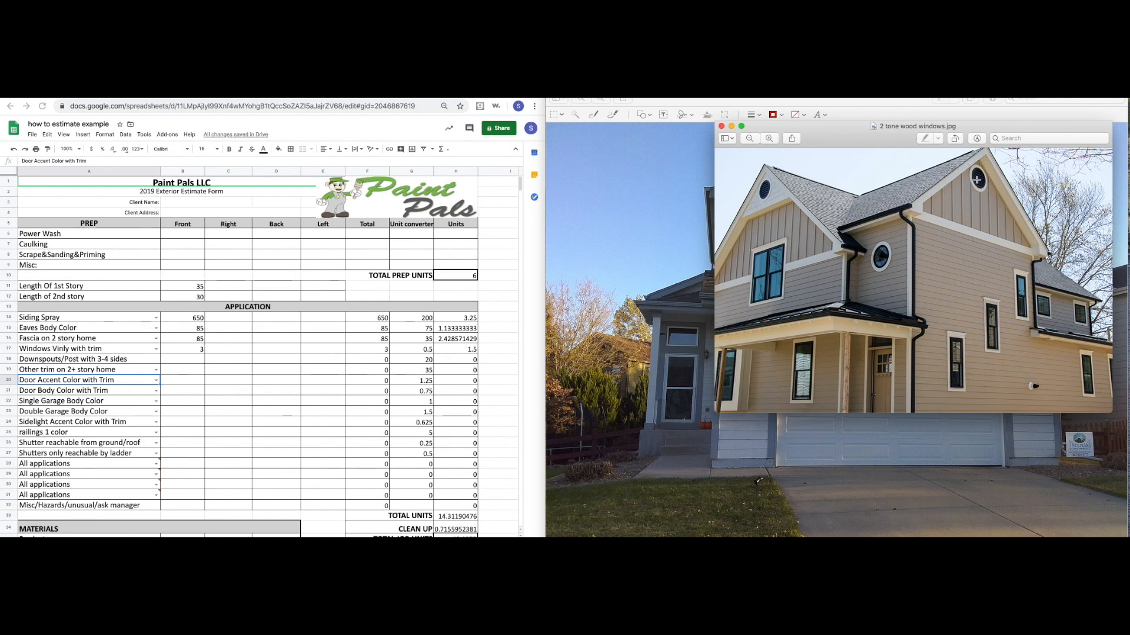
{"action": "left_click", "coordinate": [972, 167]}
{"action": "left_click", "coordinate": [937, 272]}
{"action": "left_click", "coordinate": [127, 461]}
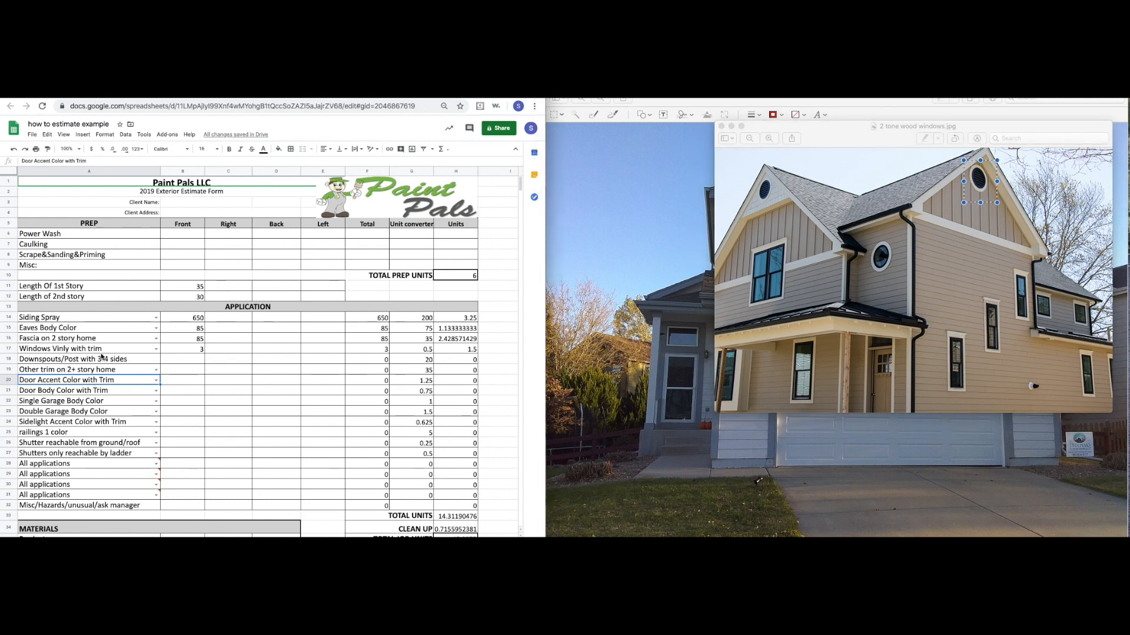
Set the first unused All applications row to Windows 2 tone wood that don't open.
{"action": "left_click", "coordinate": [147, 467]}
{"action": "left_click", "coordinate": [156, 464]}
{"action": "scroll", "coordinate": [132, 500], "scroll_direction": "down", "scroll_amount": 10}
{"action": "scroll", "coordinate": [129, 505], "scroll_direction": "down", "scroll_amount": 10}
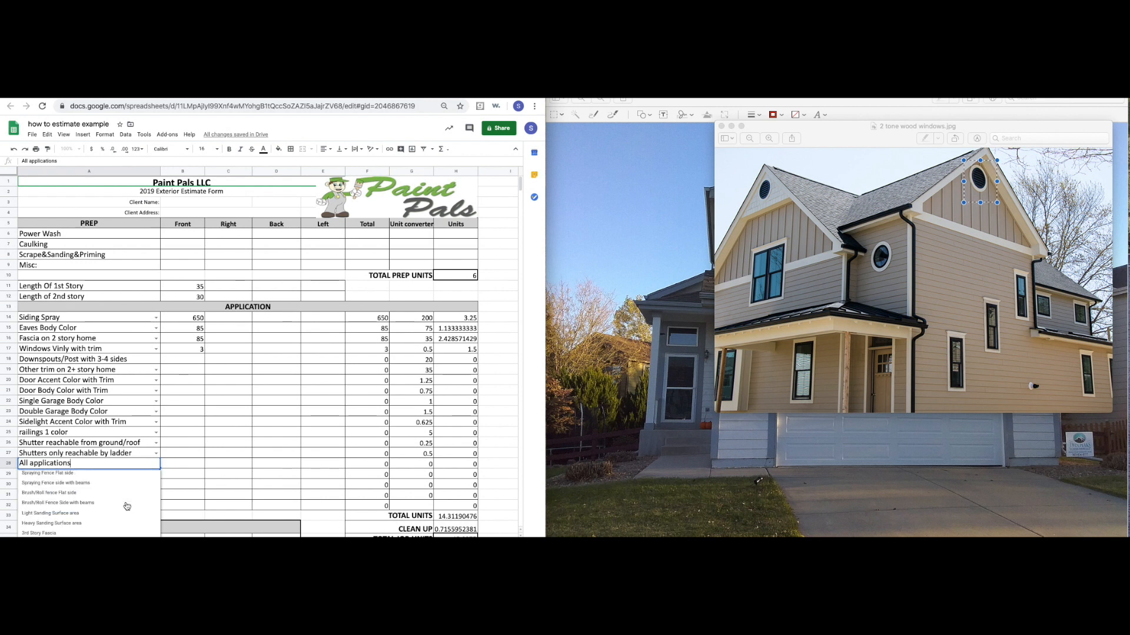
{"action": "scroll", "coordinate": [126, 506], "scroll_direction": "up", "scroll_amount": 5}
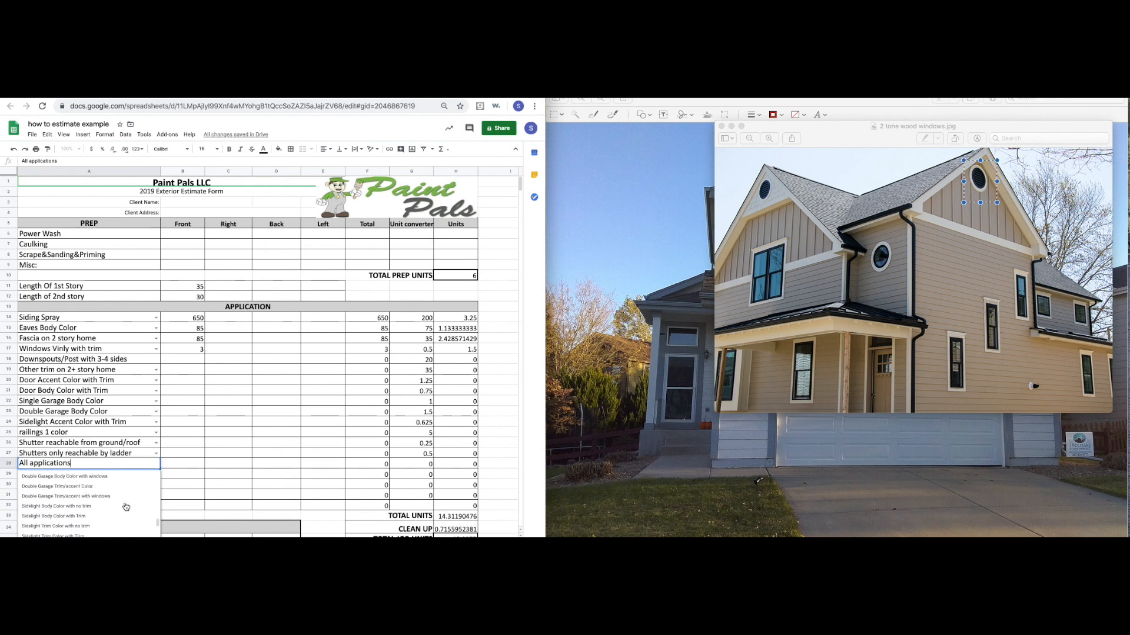
{"action": "scroll", "coordinate": [126, 507], "scroll_direction": "up", "scroll_amount": 5}
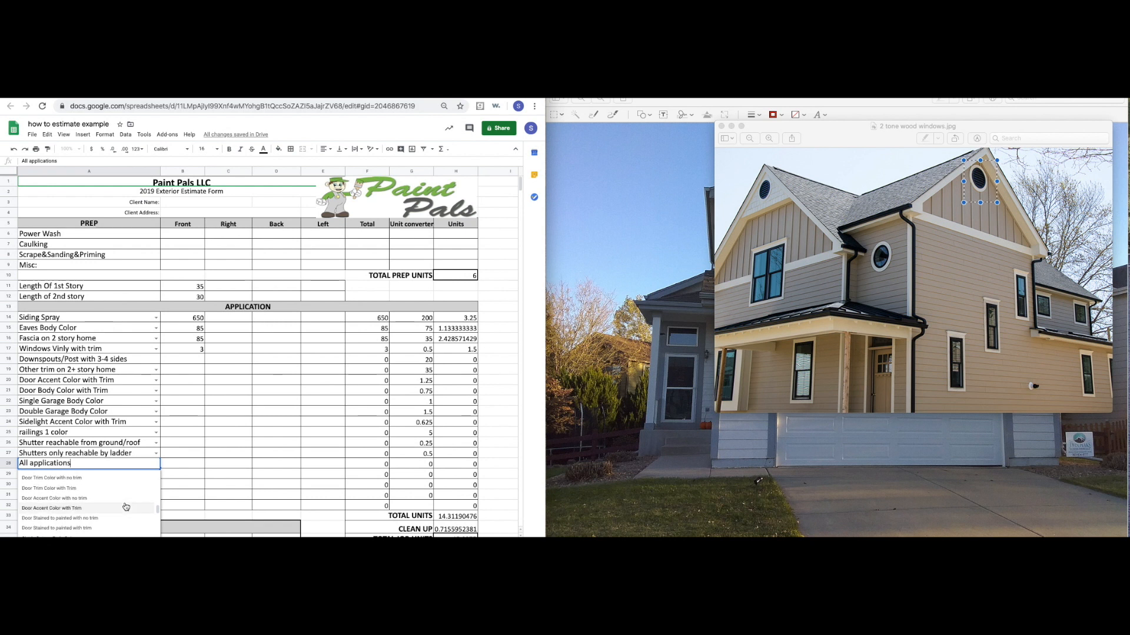
{"action": "scroll", "coordinate": [126, 506], "scroll_direction": "up", "scroll_amount": 1}
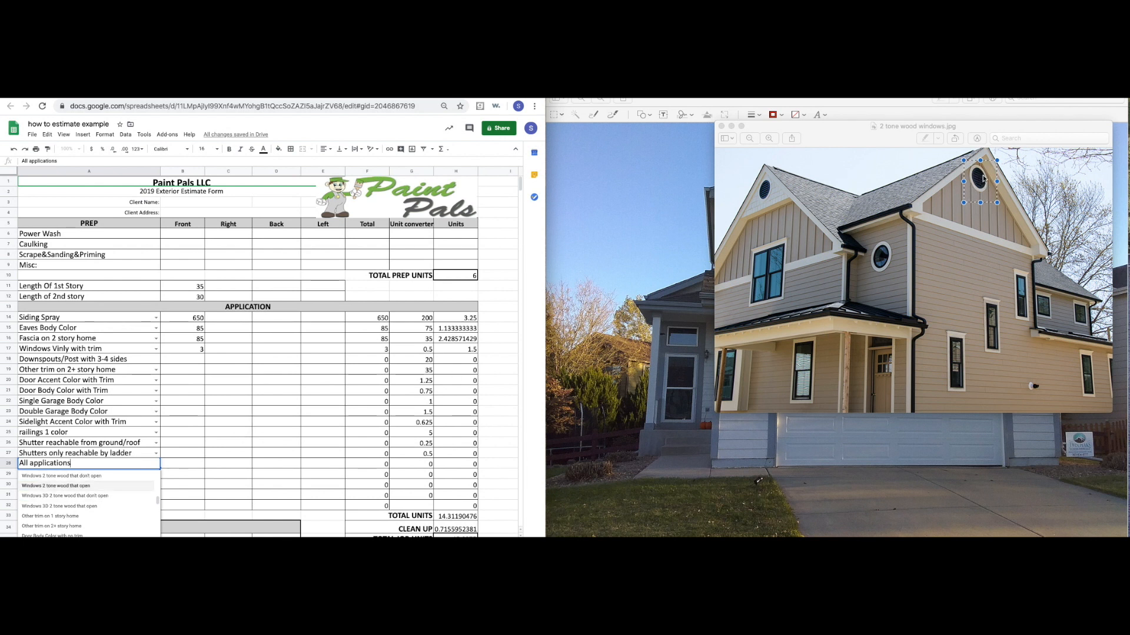
{"action": "scroll", "coordinate": [94, 512], "scroll_direction": "up", "scroll_amount": 1}
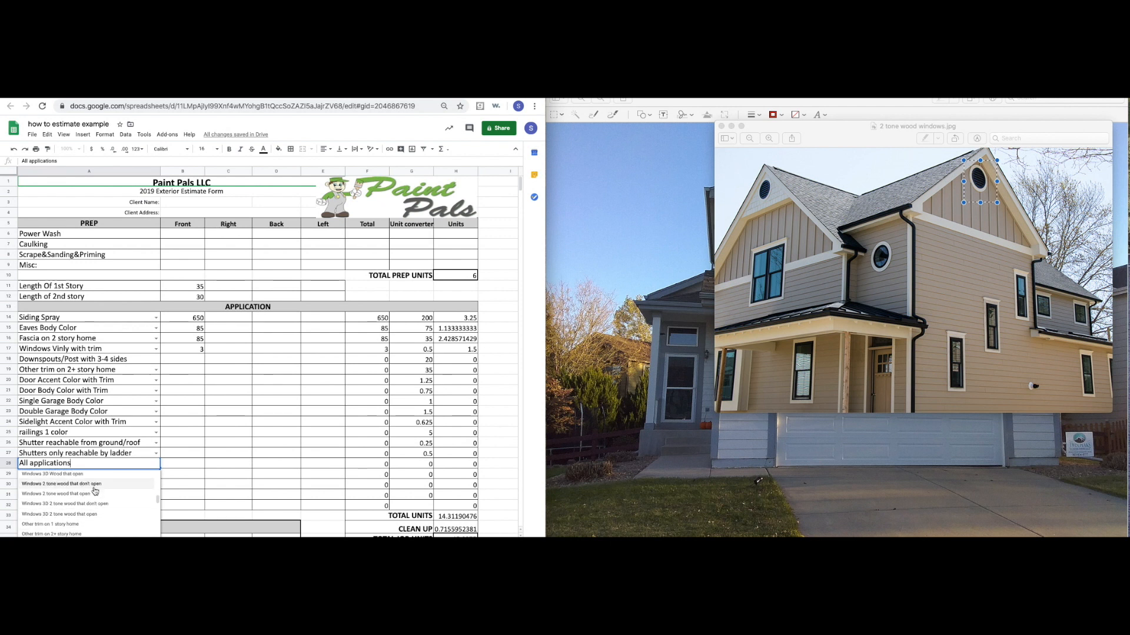
{"action": "left_click", "coordinate": [94, 486]}
Enter 1 as the front count for the Windows 2 tone wood that don't open row.
{"action": "left_click", "coordinate": [176, 465]}
{"action": "type", "text": "1"}
{"action": "key", "text": "Tab"}
{"action": "scroll", "coordinate": [462, 529], "scroll_direction": "down", "scroll_amount": 3}
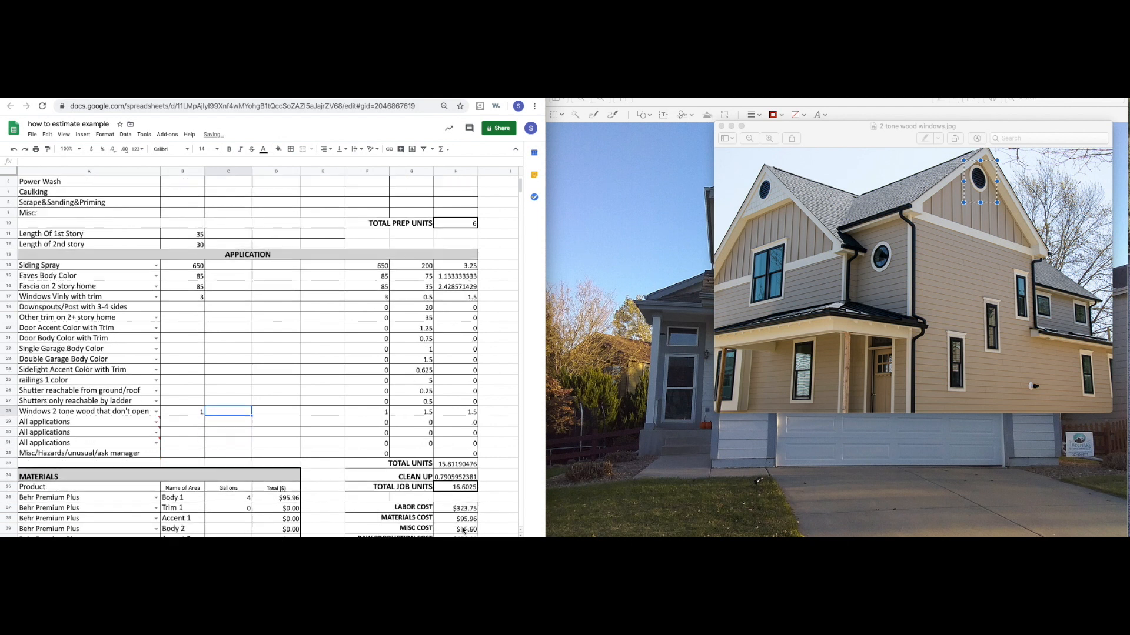
{"action": "scroll", "coordinate": [462, 530], "scroll_direction": "down", "scroll_amount": 1}
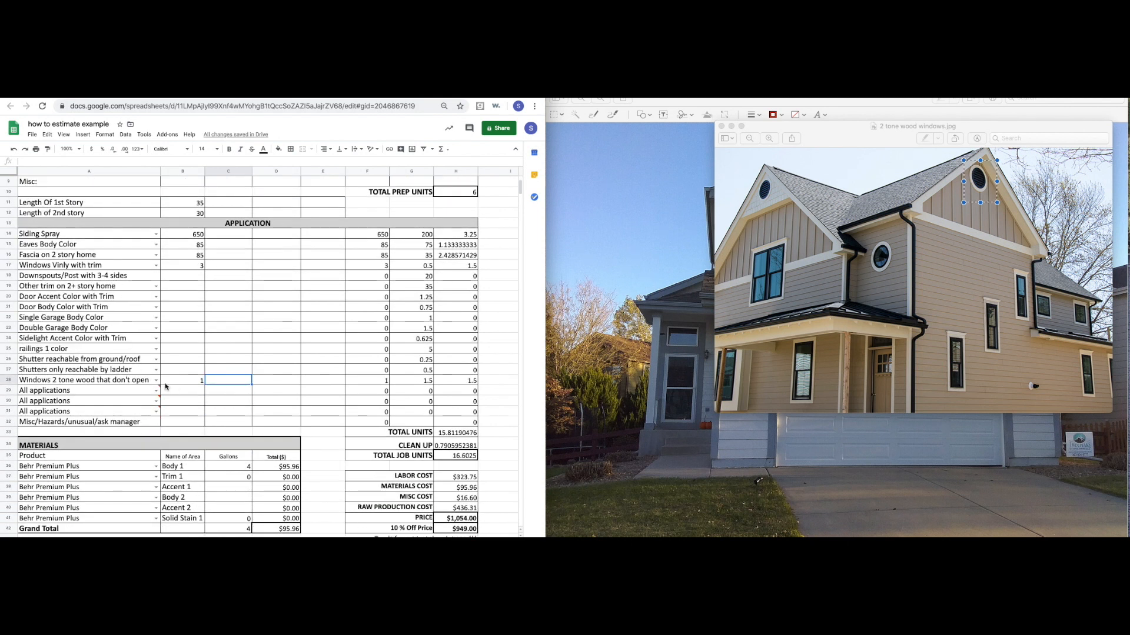
Change the added two-tone window row's application to Windows Vinly with trim.
{"action": "left_click", "coordinate": [156, 380]}
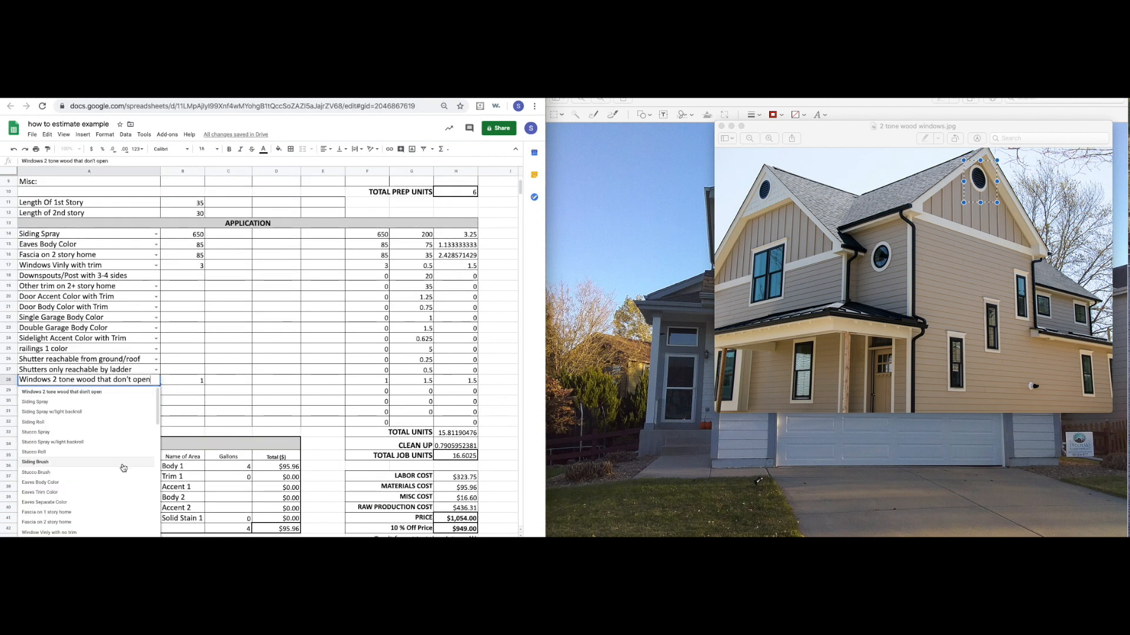
{"action": "scroll", "coordinate": [122, 453], "scroll_direction": "down", "scroll_amount": 1}
{"action": "scroll", "coordinate": [121, 454], "scroll_direction": "down", "scroll_amount": 8}
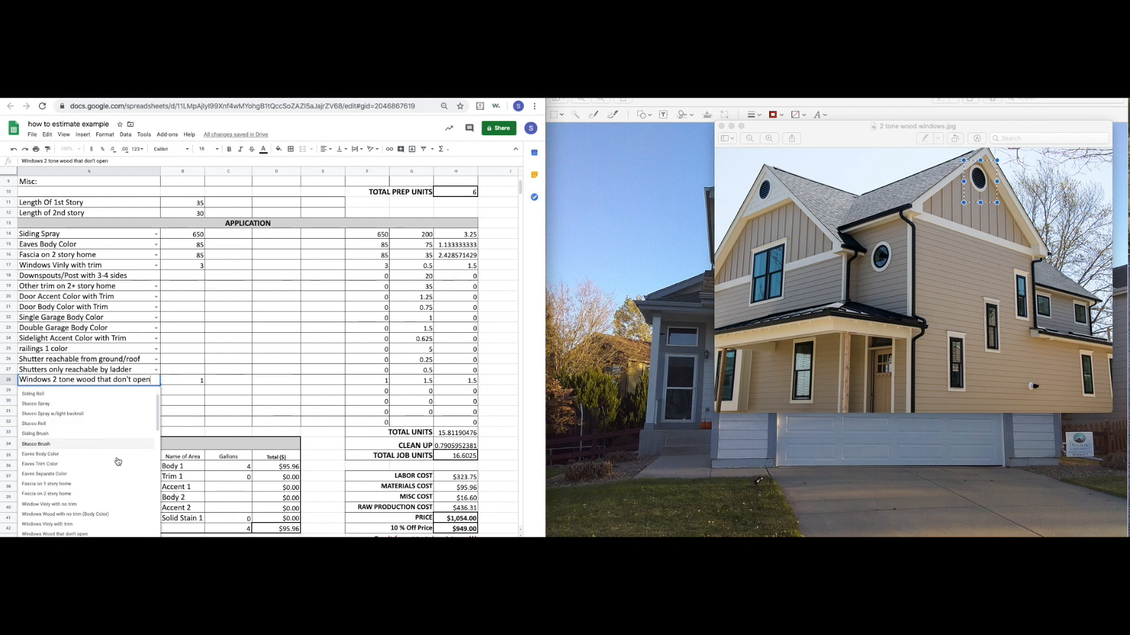
{"action": "scroll", "coordinate": [118, 461], "scroll_direction": "up", "scroll_amount": 4}
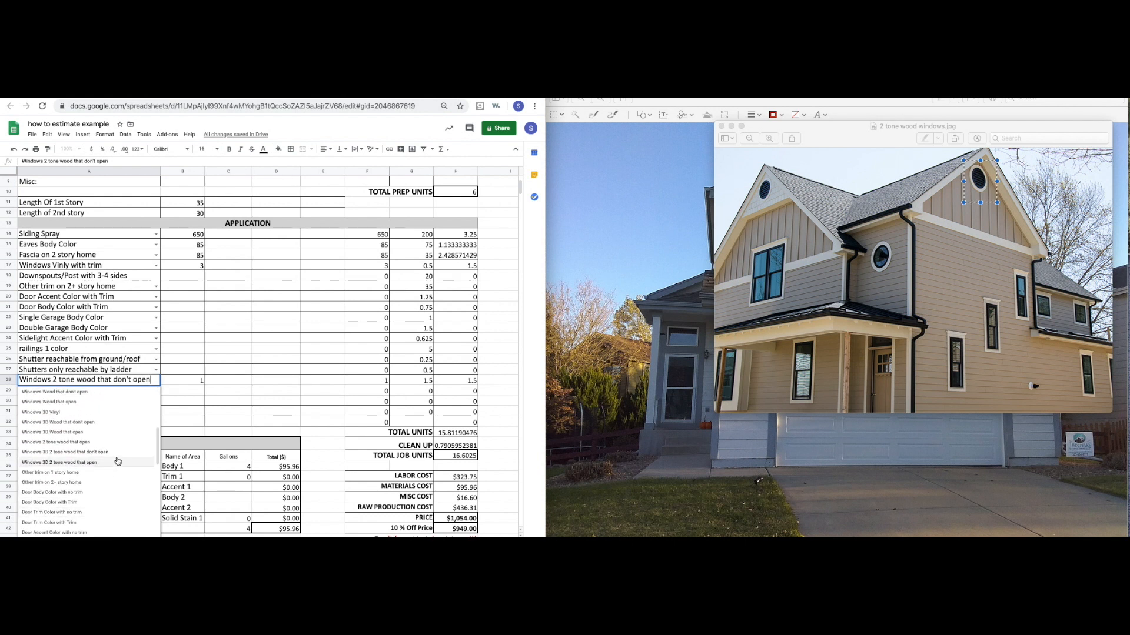
{"action": "left_click", "coordinate": [95, 453]}
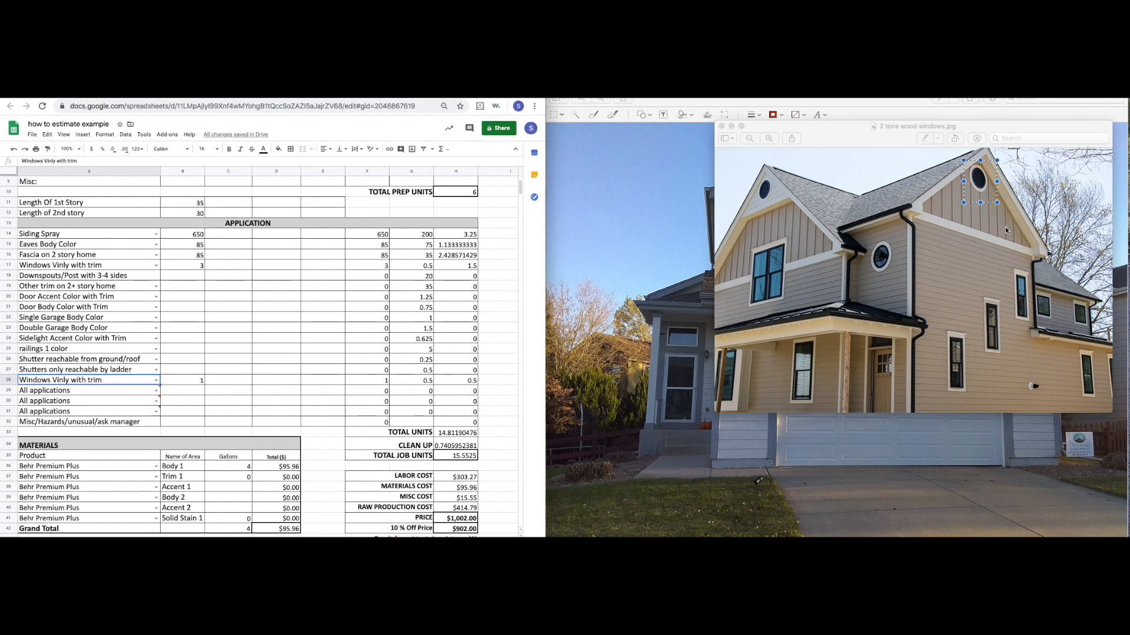
Tighten the selection around the round front gable window and close the 2 tone wood windows.jpg photo.
{"action": "left_click", "coordinate": [983, 183]}
{"action": "left_click_drag", "start_coordinate": [993, 160], "coordinate": [971, 200]}
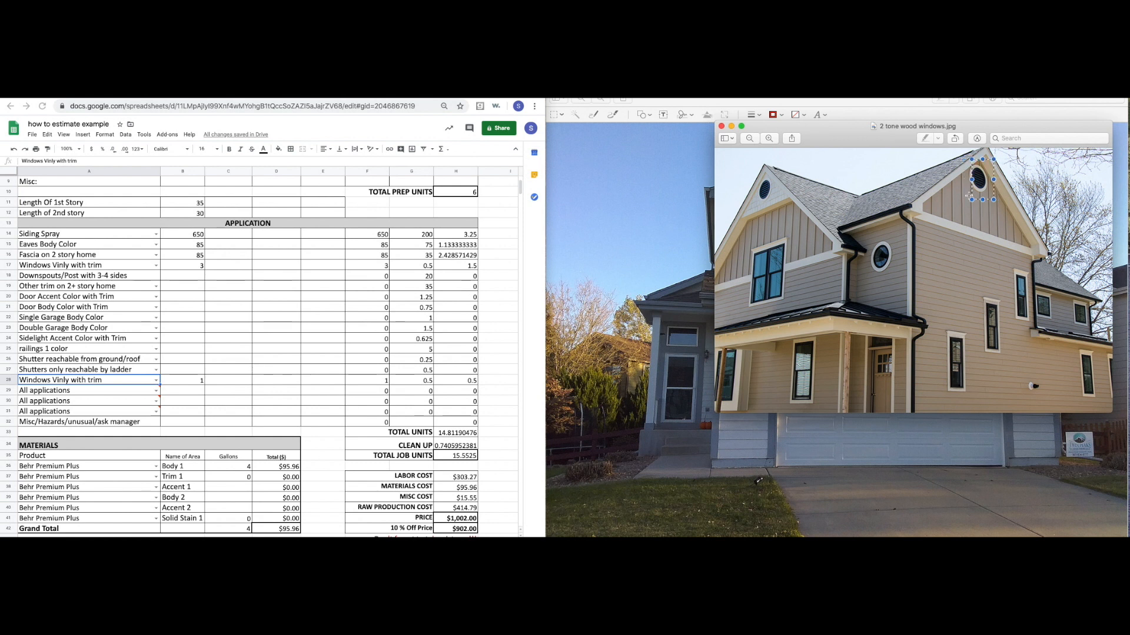
{"action": "left_click", "coordinate": [721, 126]}
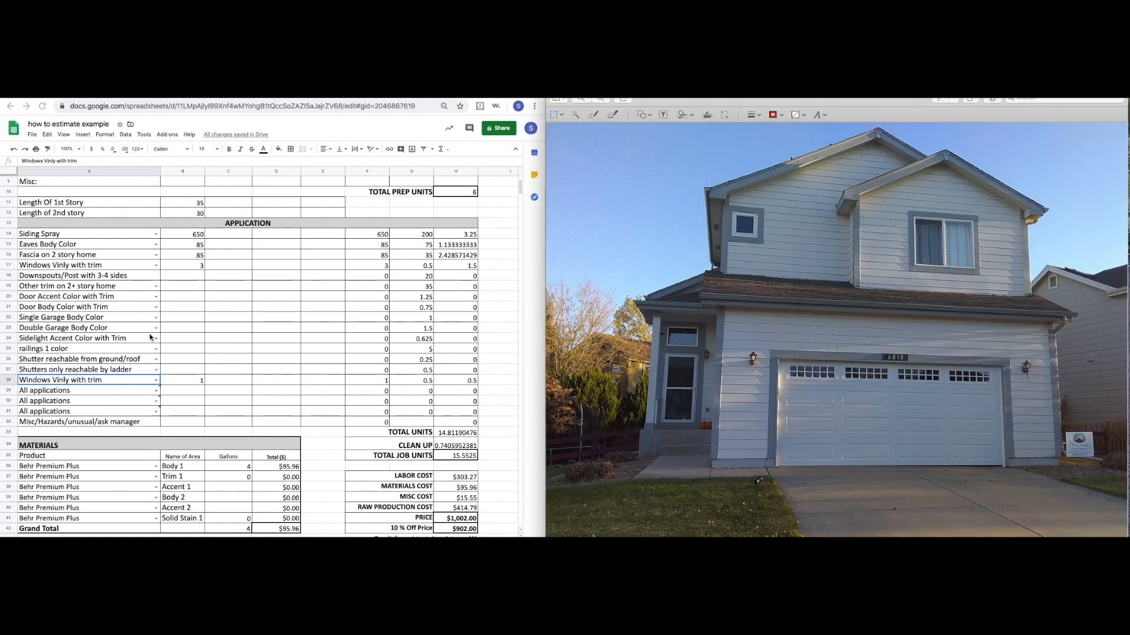
Clear the added window row's front count and select the front cell of Downspouts/Post with 3-4 sides.
{"action": "left_click", "coordinate": [186, 384]}
{"action": "key", "text": "Delete"}
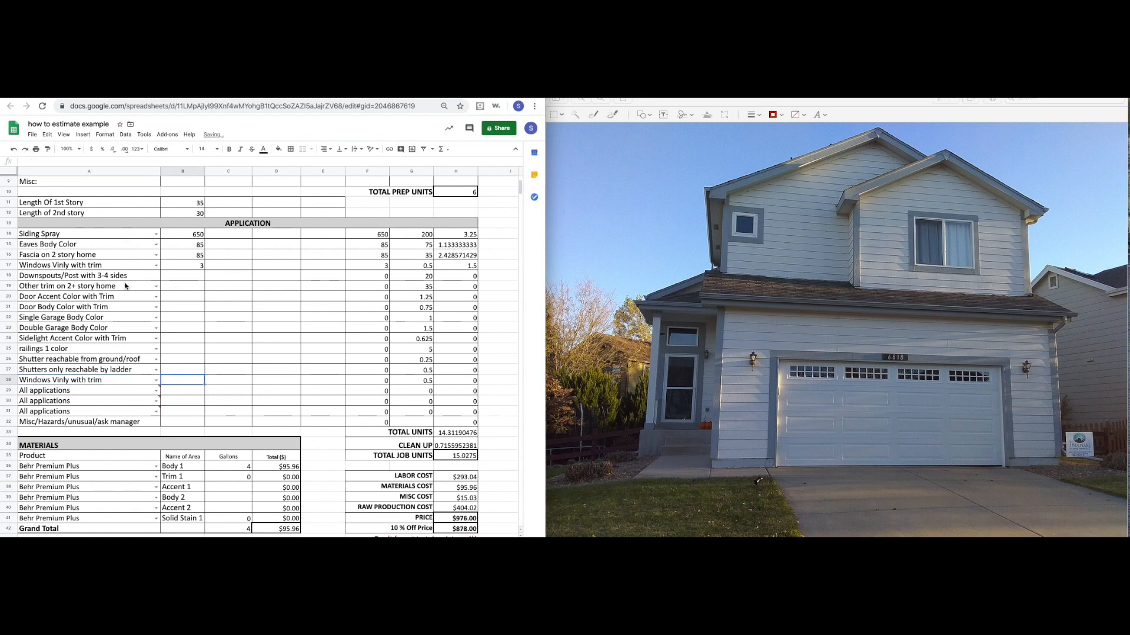
{"action": "left_click", "coordinate": [126, 276]}
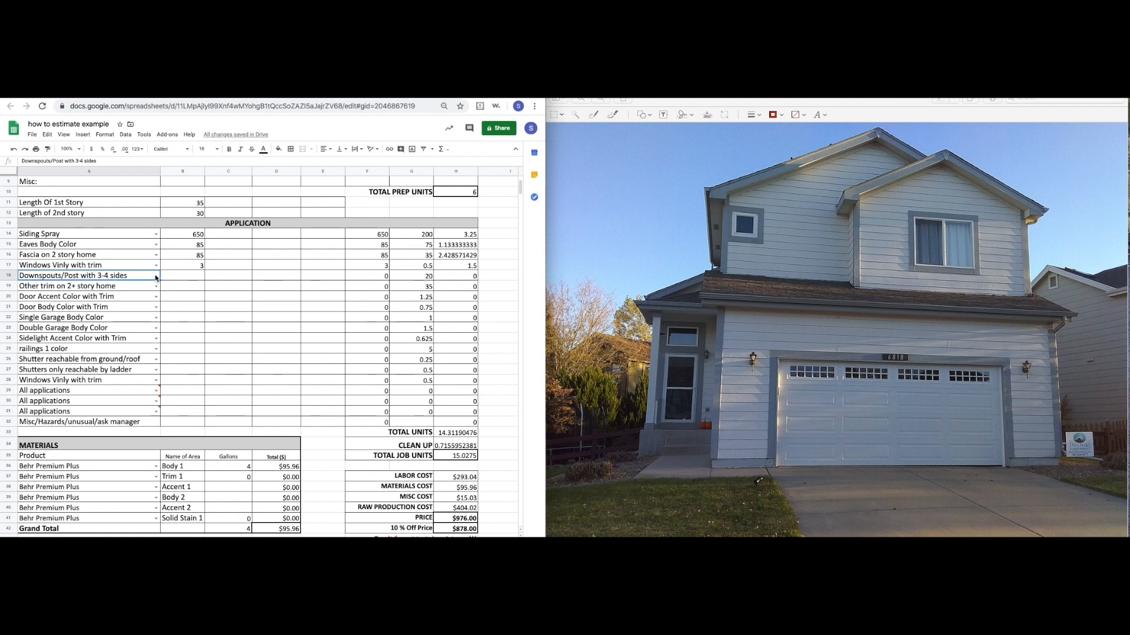
{"action": "left_click", "coordinate": [686, 360]}
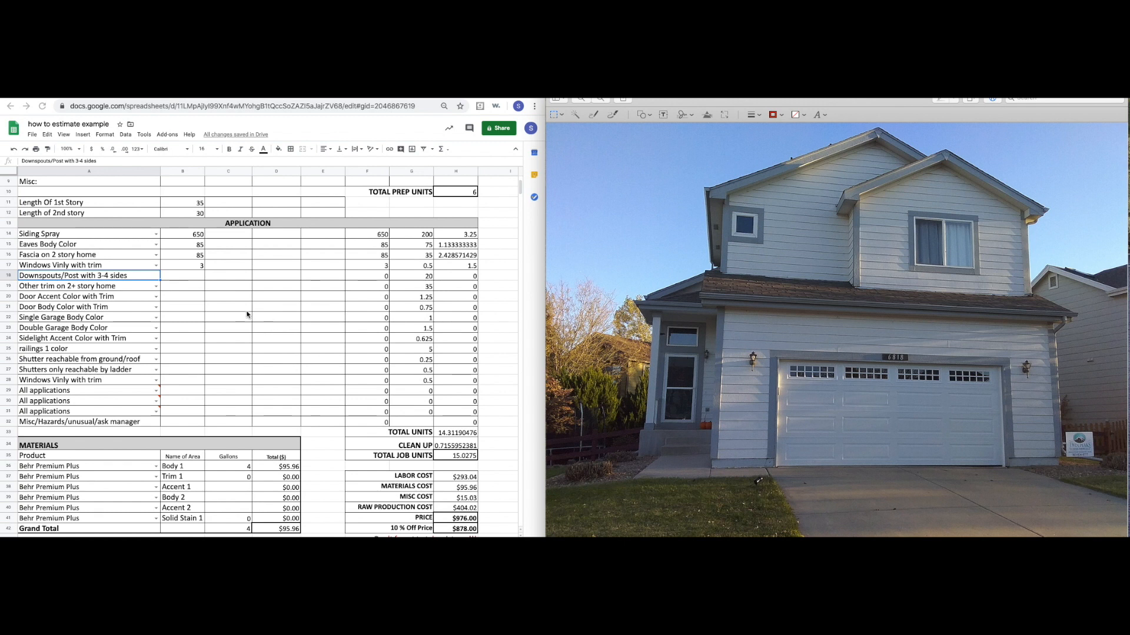
{"action": "left_click", "coordinate": [189, 279]}
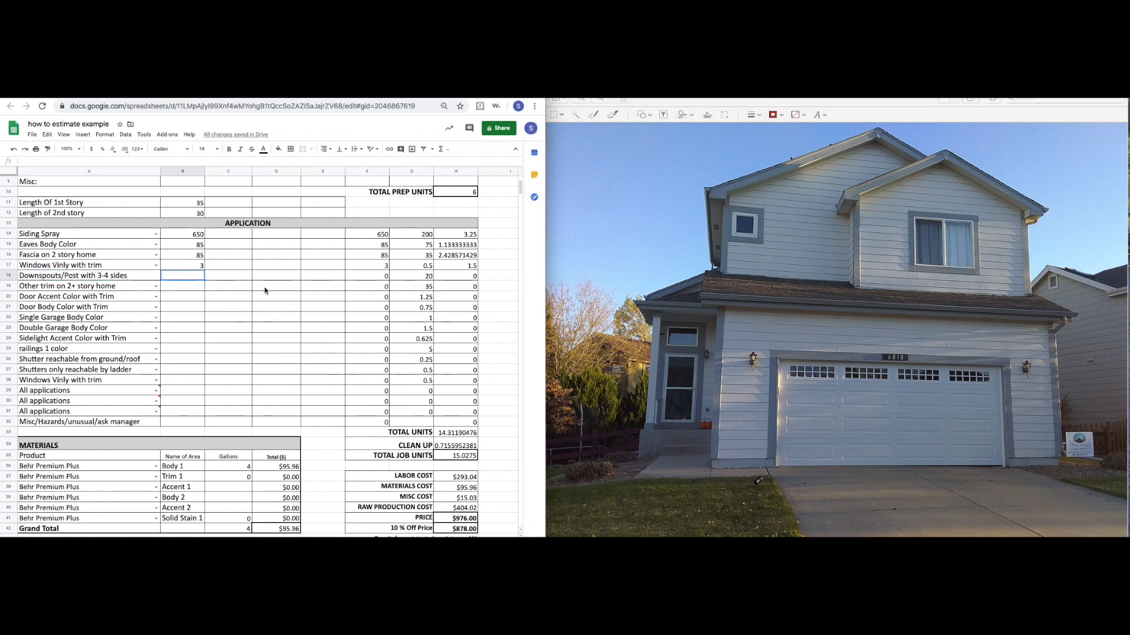
Outline the post between the entry and the garage, and the vertical corner trim on the upper story.
{"action": "left_click_drag", "start_coordinate": [714, 315], "coordinate": [726, 456]}
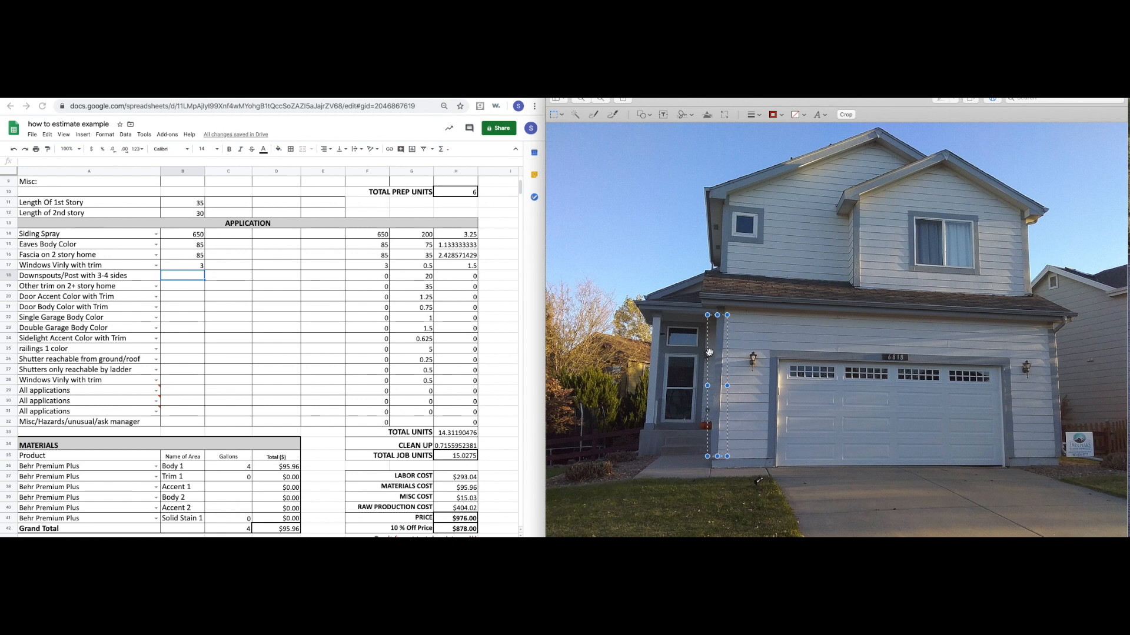
{"action": "left_click", "coordinate": [697, 375]}
{"action": "left_click_drag", "start_coordinate": [706, 292], "coordinate": [738, 476]}
{"action": "left_click_drag", "start_coordinate": [858, 218], "coordinate": [857, 267]}
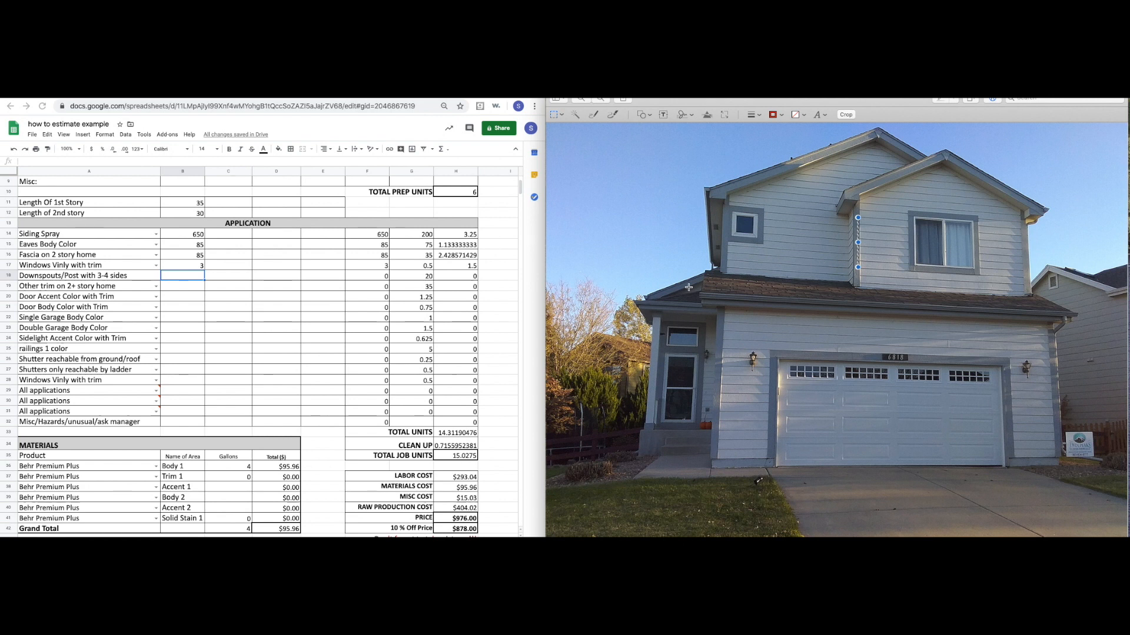
Bring up the photo of the grey house with the gable truss and show its markup tools.
{"action": "left_click", "coordinate": [131, 278]}
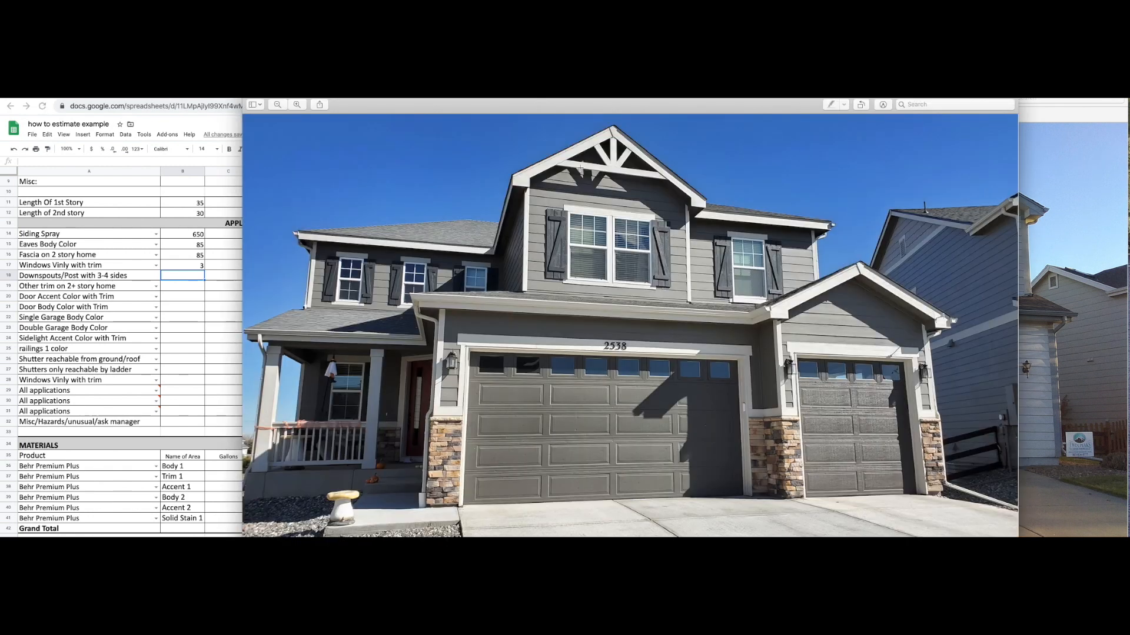
{"action": "left_click_drag", "start_coordinate": [560, 162], "coordinate": [665, 181]}
{"action": "left_click", "coordinate": [883, 106]}
{"action": "left_click", "coordinate": [273, 116]}
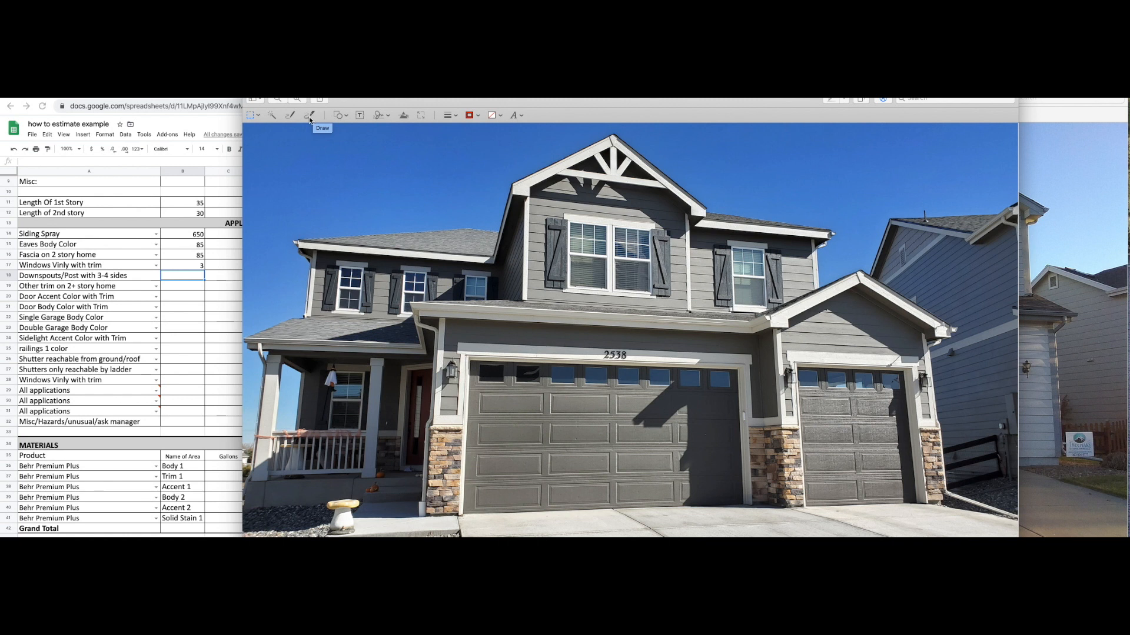
Draw red lines over the grey house's gable truss, upper corner board and both porch posts.
{"action": "left_click", "coordinate": [311, 120]}
{"action": "mouse_move", "coordinate": [566, 174]}
{"action": "left_mouse_down"}
{"action": "mouse_move", "coordinate": [653, 183]}
{"action": "mouse_move", "coordinate": [615, 152]}
{"action": "mouse_move", "coordinate": [620, 172]}
{"action": "mouse_move", "coordinate": [593, 157]}
{"action": "left_mouse_up"}
{"action": "left_click_drag", "start_coordinate": [528, 215], "coordinate": [525, 273]}
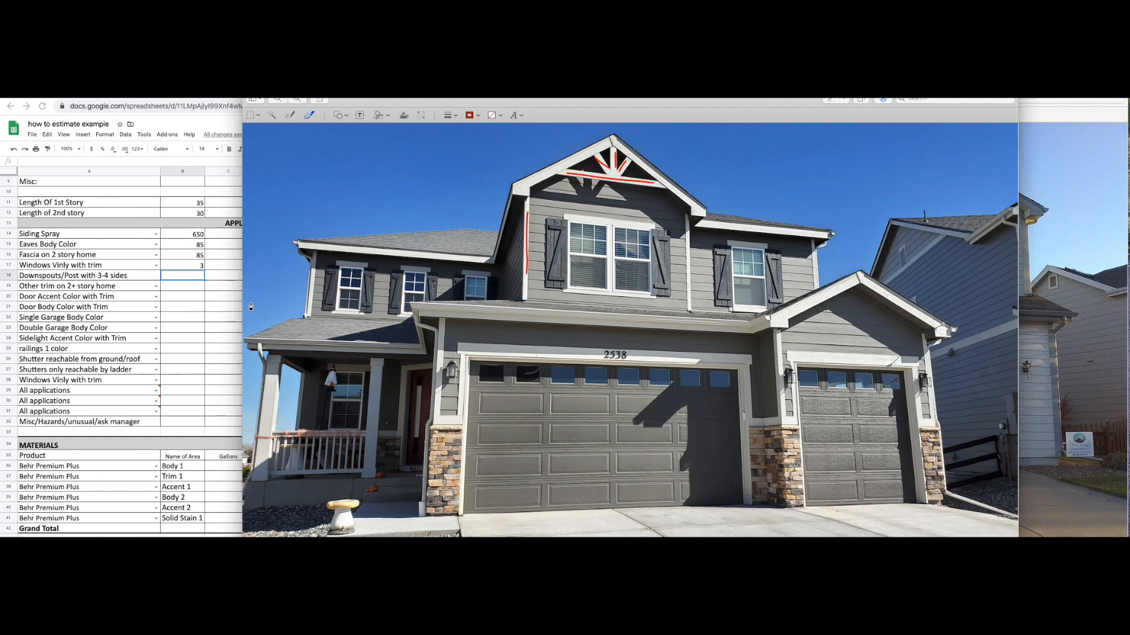
{"action": "left_click_drag", "start_coordinate": [376, 375], "coordinate": [375, 443]}
{"action": "left_click_drag", "start_coordinate": [272, 383], "coordinate": [264, 452]}
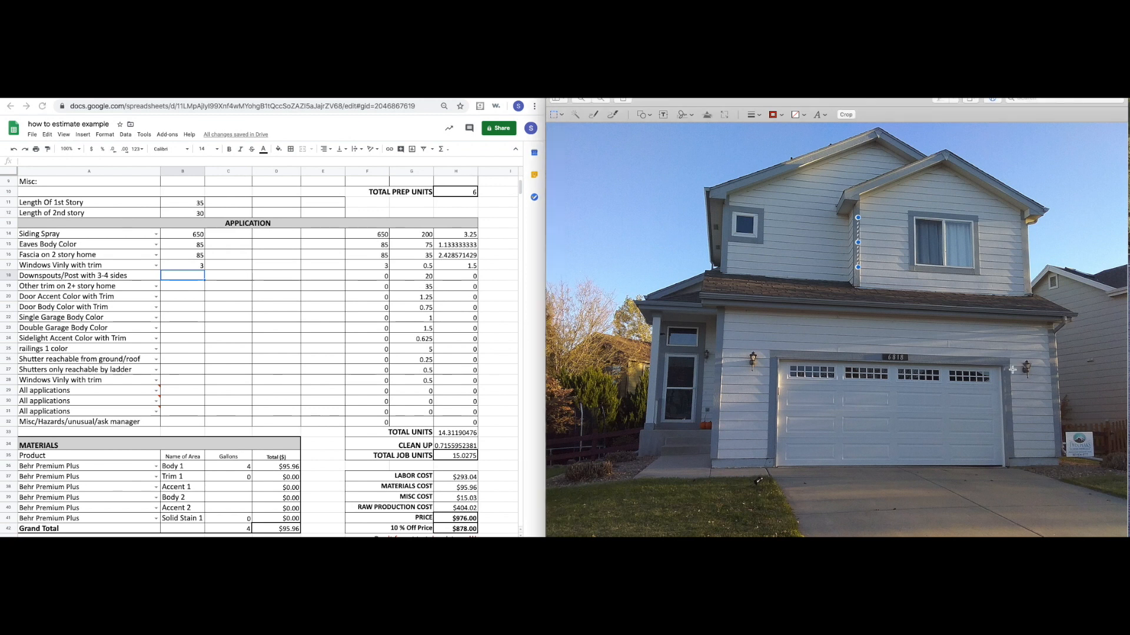
View the photo looking up at the house's side eaves and return to its front photo.
{"action": "left_click", "coordinate": [768, 334]}
{"action": "key", "text": "super+grave"}
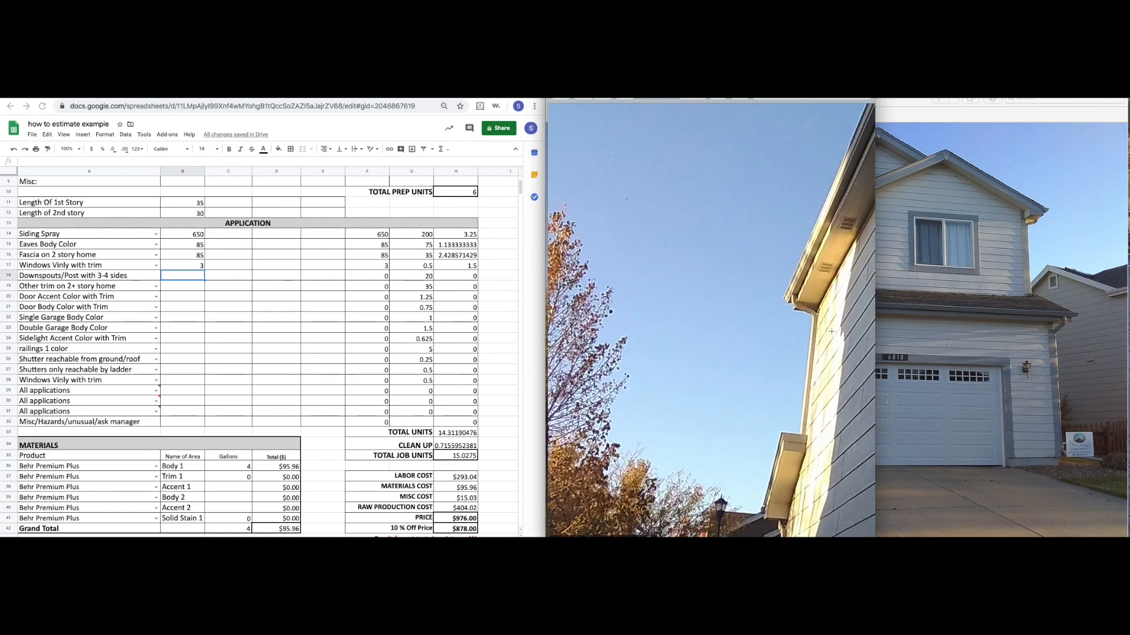
{"action": "left_click", "coordinate": [941, 305]}
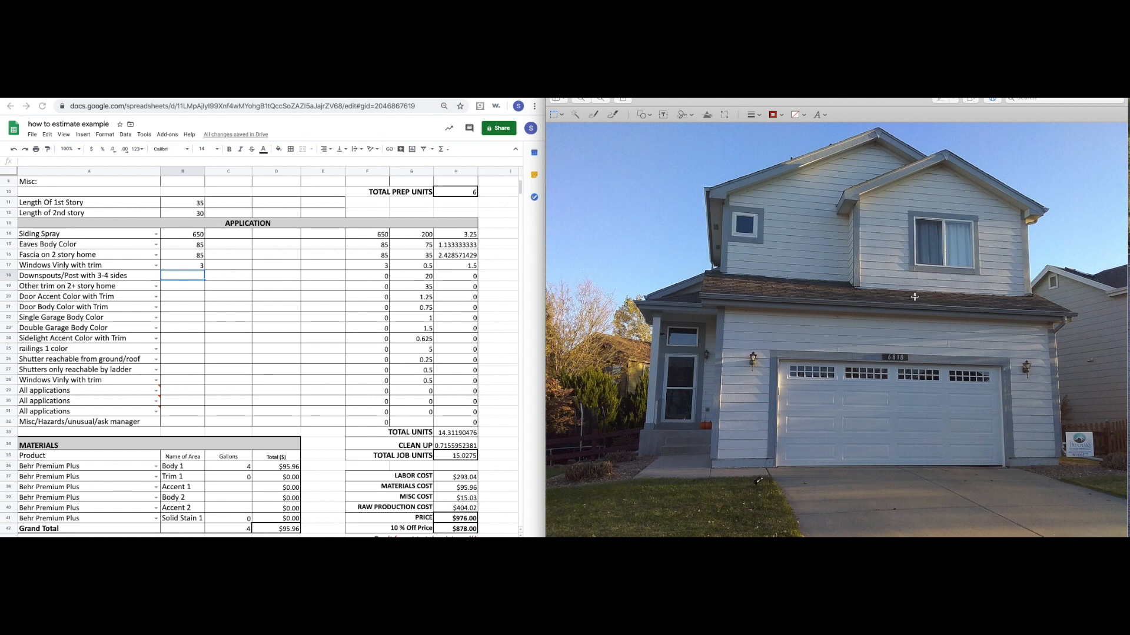
Outline the roof edge above the garage and the posts on both sides of the entry in the front photo.
{"action": "left_click_drag", "start_coordinate": [842, 303], "coordinate": [1086, 318]}
{"action": "left_click_drag", "start_coordinate": [964, 303], "coordinate": [964, 306]}
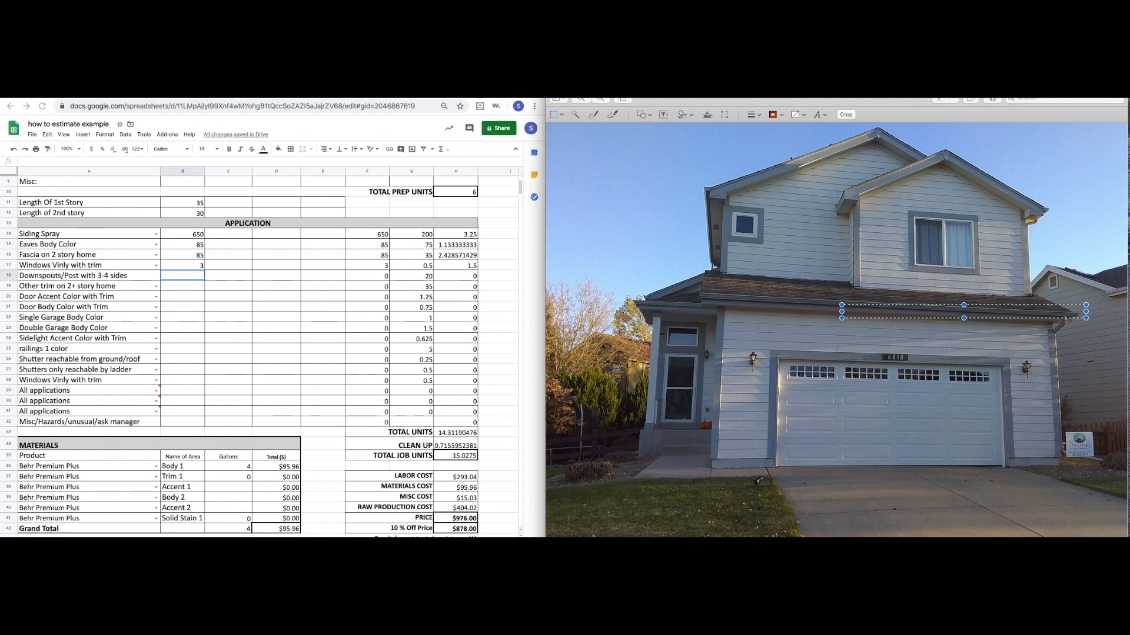
{"action": "left_click_drag", "start_coordinate": [645, 314], "coordinate": [662, 437]}
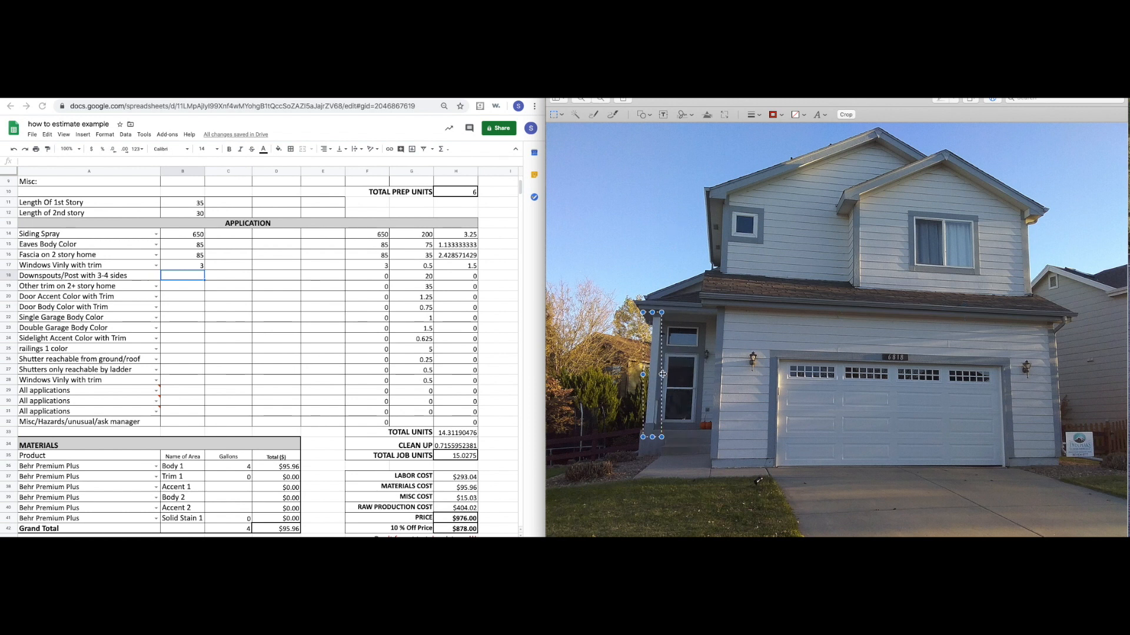
{"action": "left_click_drag", "start_coordinate": [708, 318], "coordinate": [728, 464]}
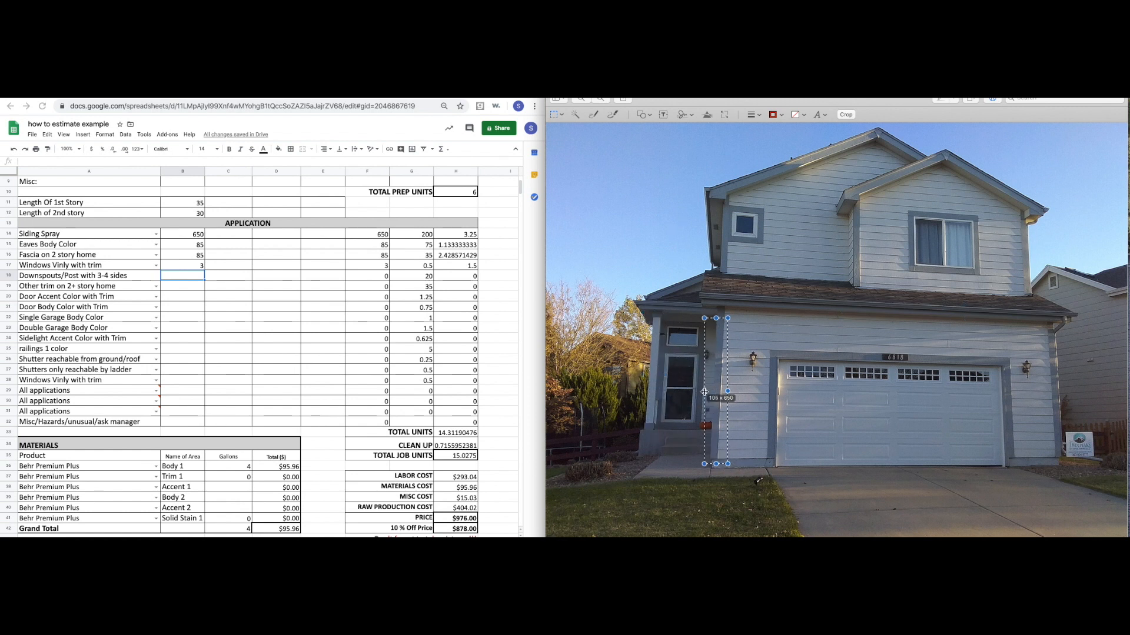
{"action": "left_click_drag", "start_coordinate": [642, 326], "coordinate": [675, 443]}
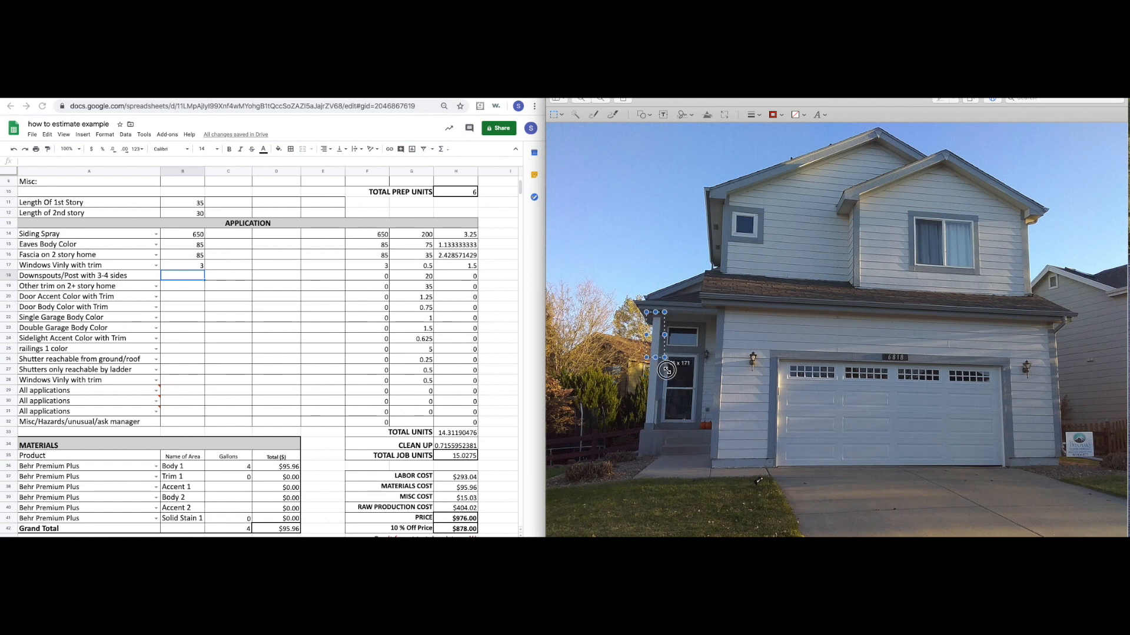
{"action": "left_click_drag", "start_coordinate": [670, 433], "coordinate": [670, 433]}
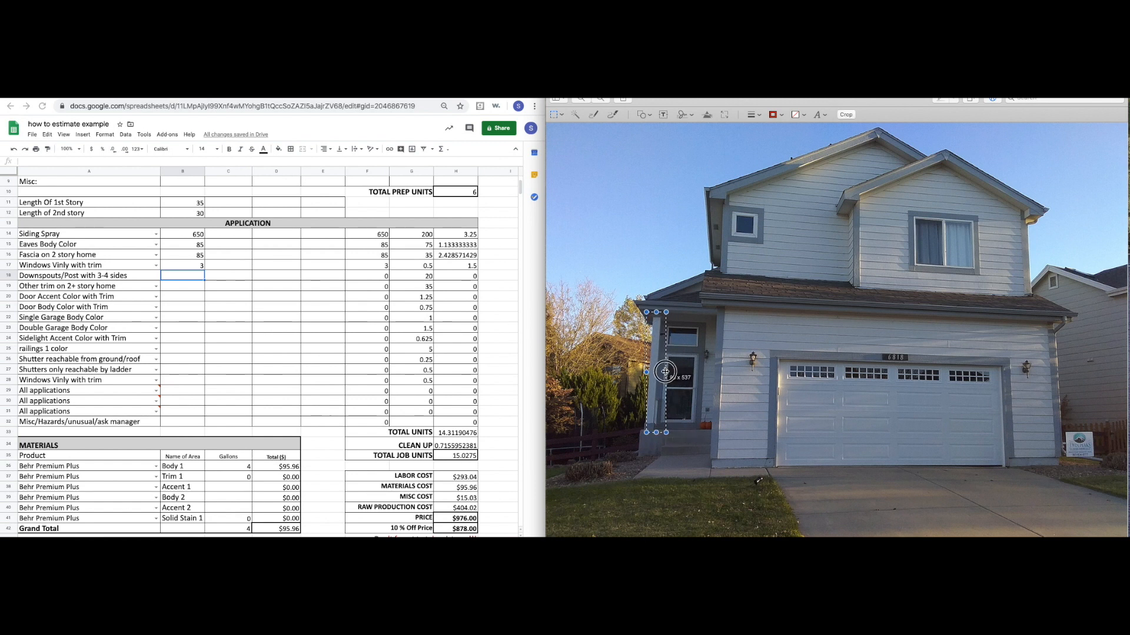
{"action": "left_click_drag", "start_coordinate": [646, 373], "coordinate": [643, 373]}
Switch to the side wall photo and outline successive sections of the vertical corner trim.
{"action": "key", "text": "super+w"}
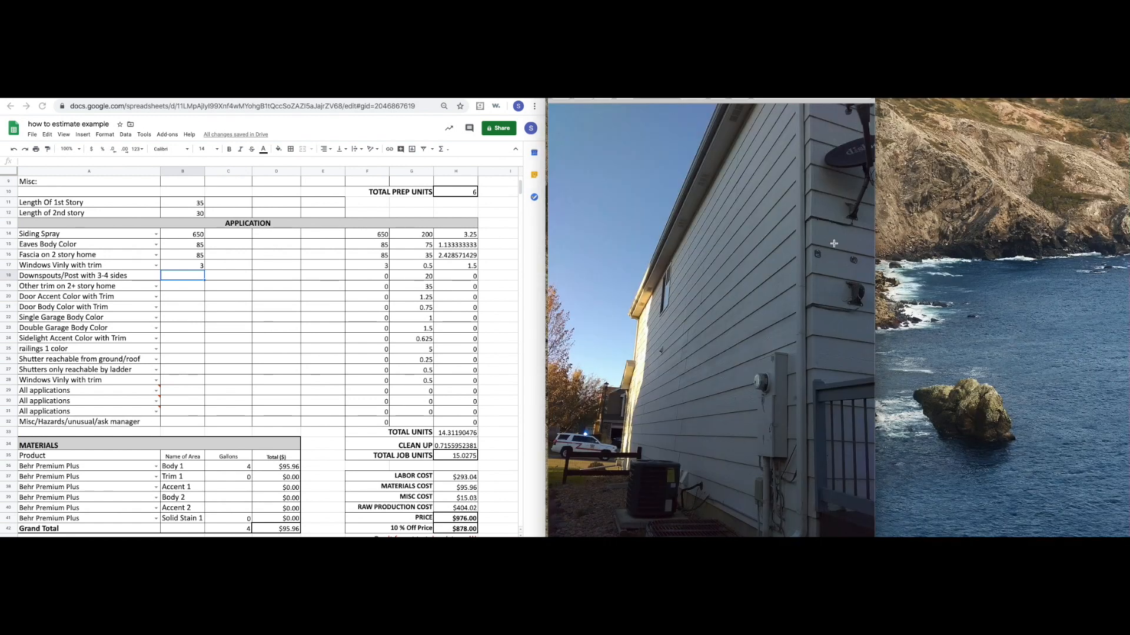
{"action": "left_click_drag", "start_coordinate": [782, 143], "coordinate": [834, 262]}
{"action": "left_click_drag", "start_coordinate": [777, 305], "coordinate": [836, 408]}
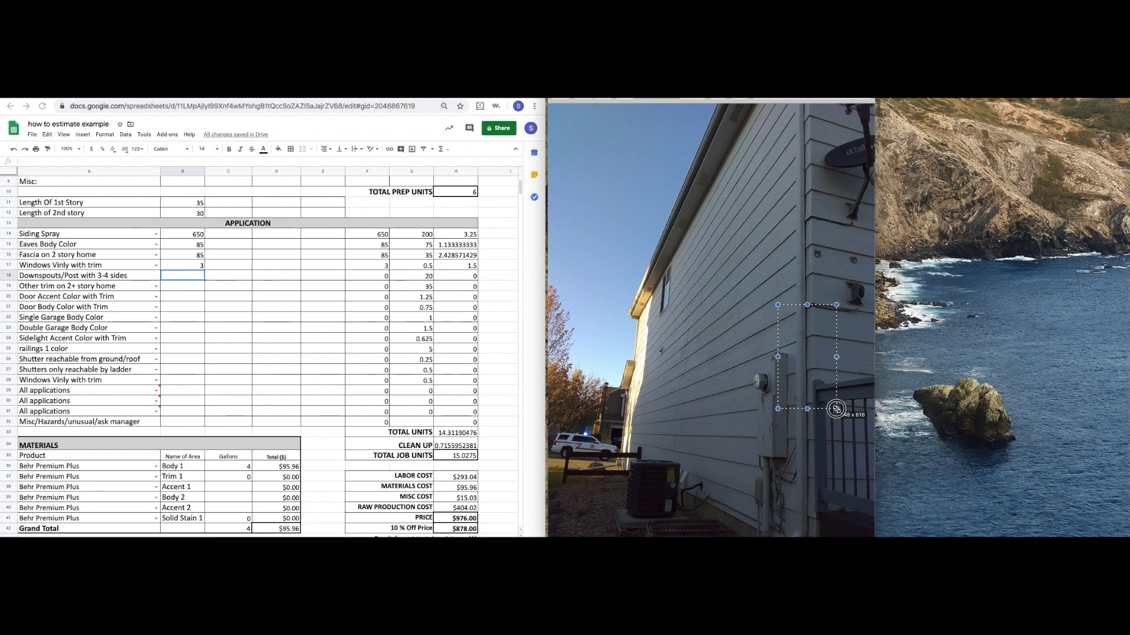
{"action": "left_click_drag", "start_coordinate": [783, 208], "coordinate": [822, 310]}
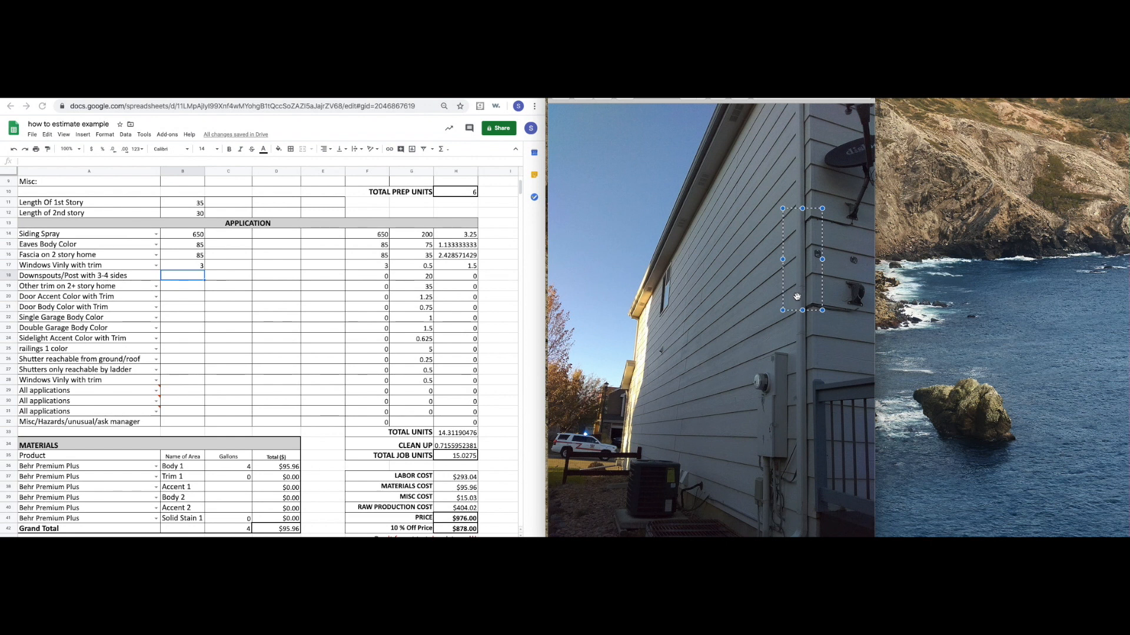
{"action": "left_click", "coordinate": [754, 273]}
{"action": "left_click_drag", "start_coordinate": [788, 335], "coordinate": [842, 388]}
{"action": "left_click_drag", "start_coordinate": [768, 283], "coordinate": [823, 364]}
{"action": "left_click_drag", "start_coordinate": [776, 190], "coordinate": [825, 329]}
{"action": "left_click_drag", "start_coordinate": [757, 207], "coordinate": [829, 385]}
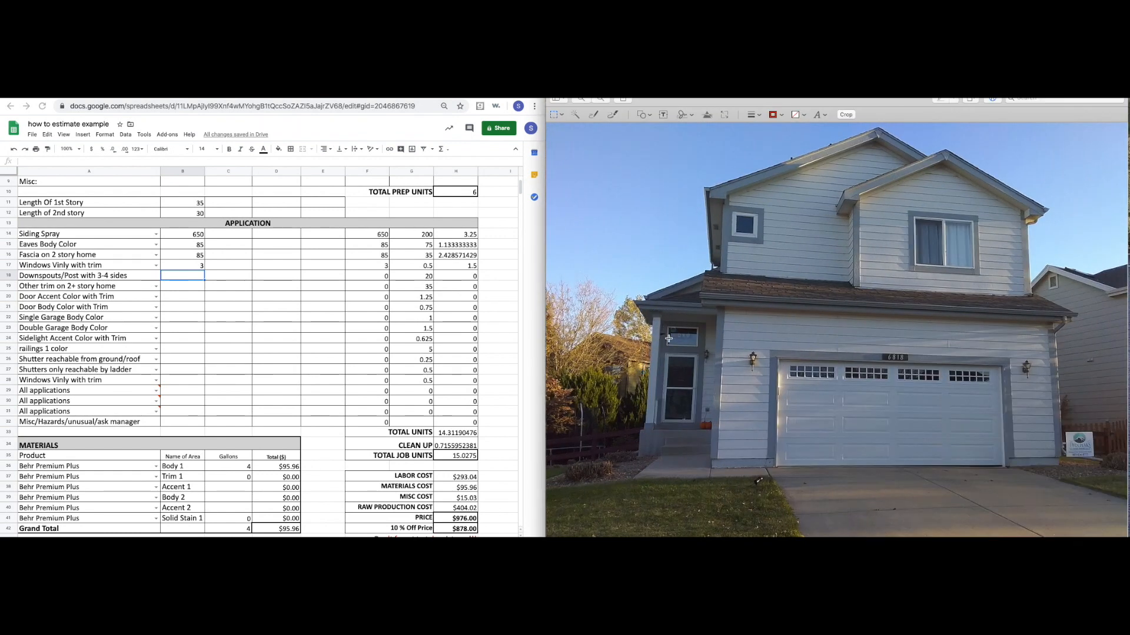
Return to the front photo and outline the porch post left of the entry door.
{"action": "left_click", "coordinate": [668, 338]}
{"action": "left_click_drag", "start_coordinate": [640, 319], "coordinate": [668, 428]}
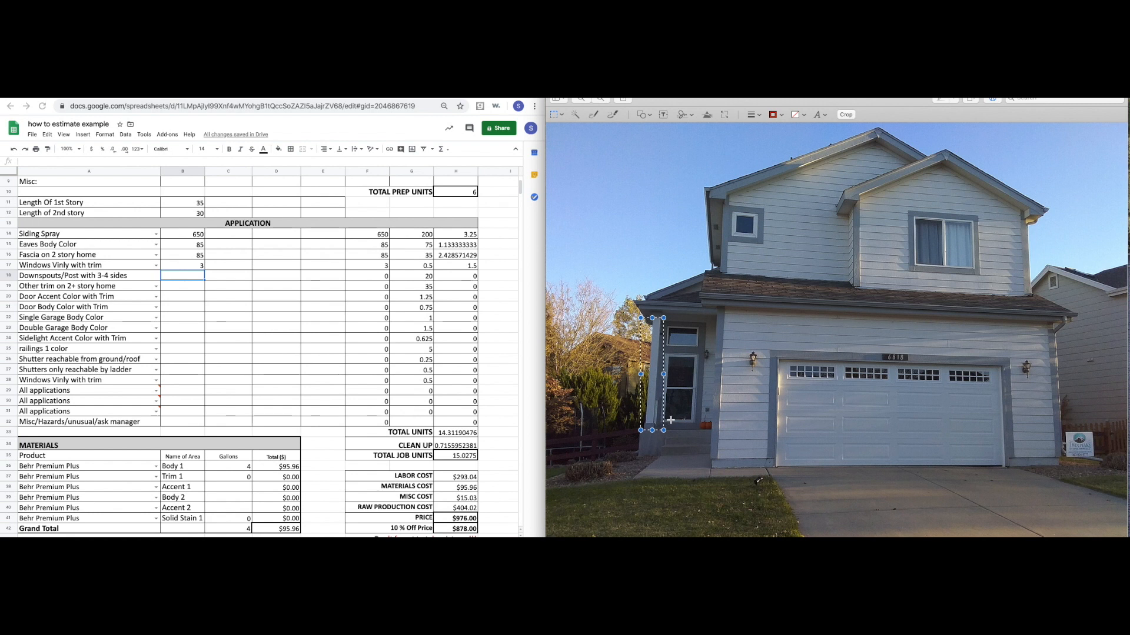
Outline the porch post beside the entry again and enter a quantity of 10 for Downspouts/Post with 3-4 sides.
{"action": "left_click", "coordinate": [127, 277]}
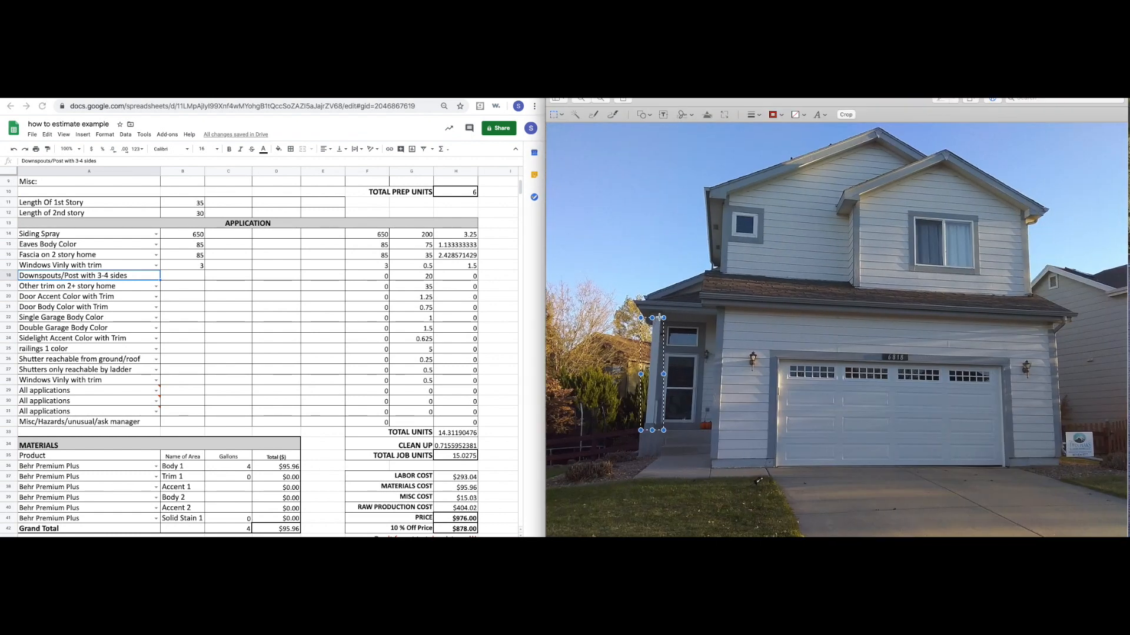
{"action": "left_click_drag", "start_coordinate": [654, 318], "coordinate": [637, 434]}
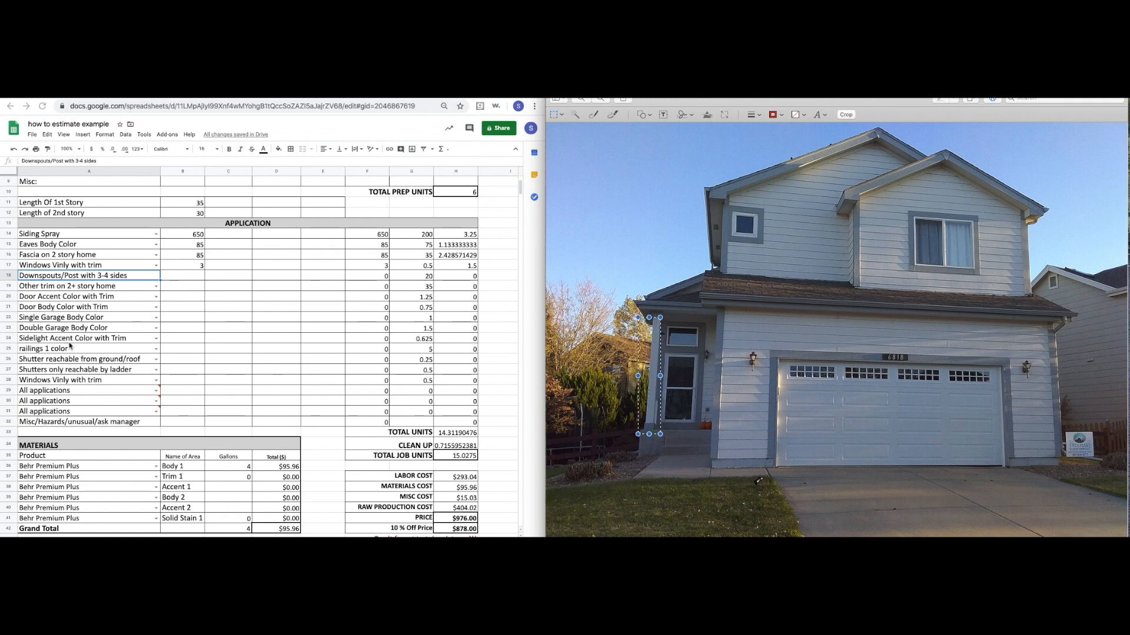
{"action": "left_click", "coordinate": [56, 275]}
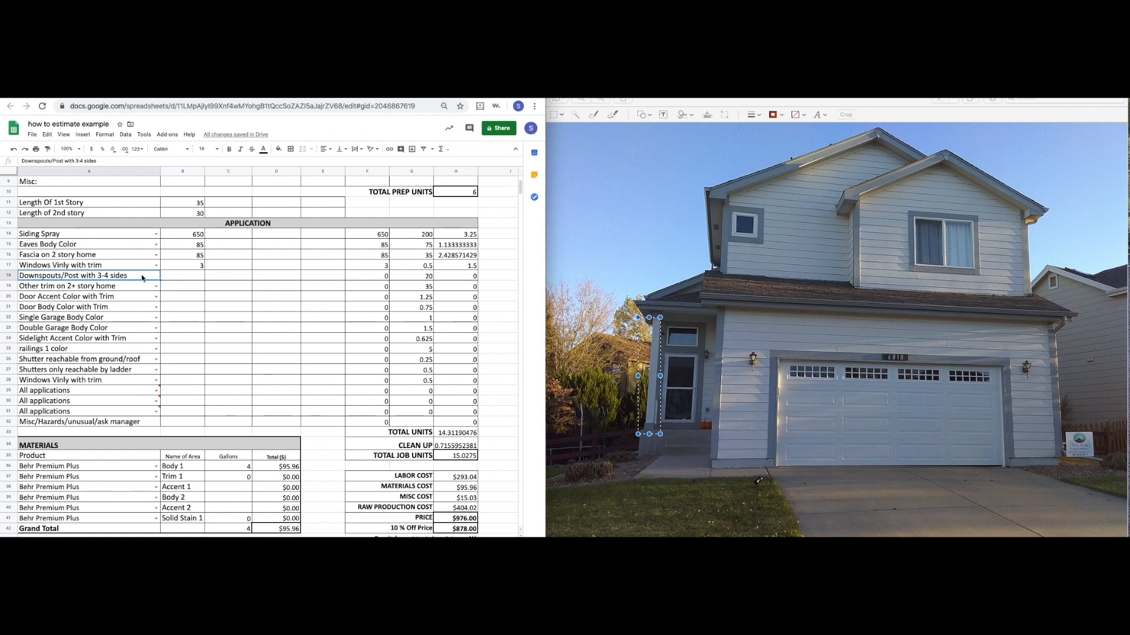
{"action": "left_click", "coordinate": [176, 280]}
{"action": "type", "text": "10"}
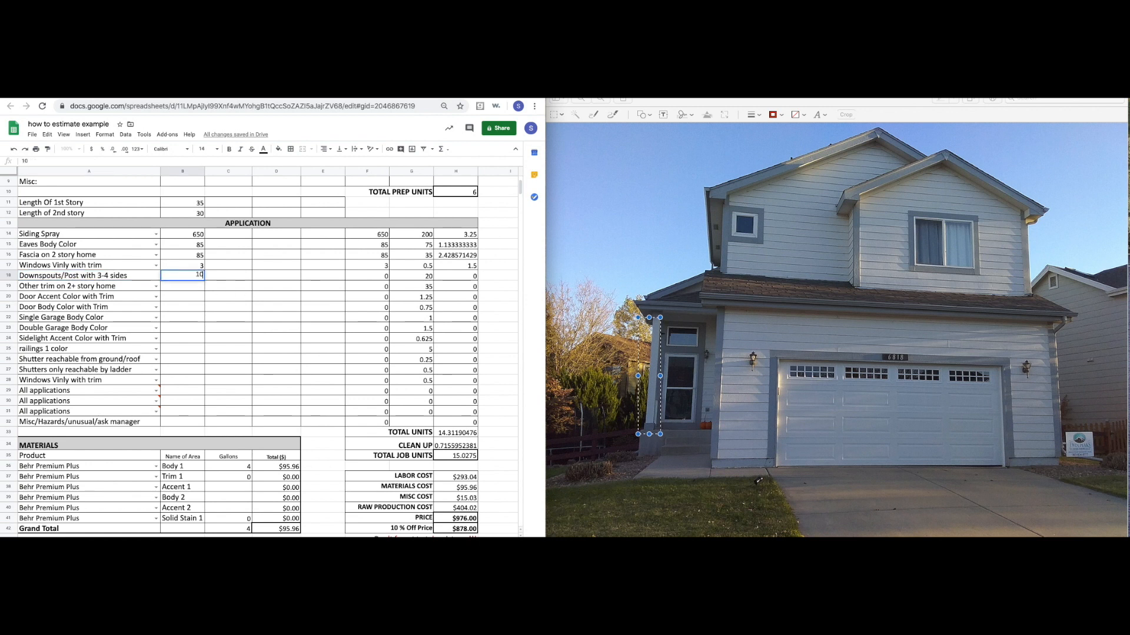
{"action": "key", "text": "Return"}
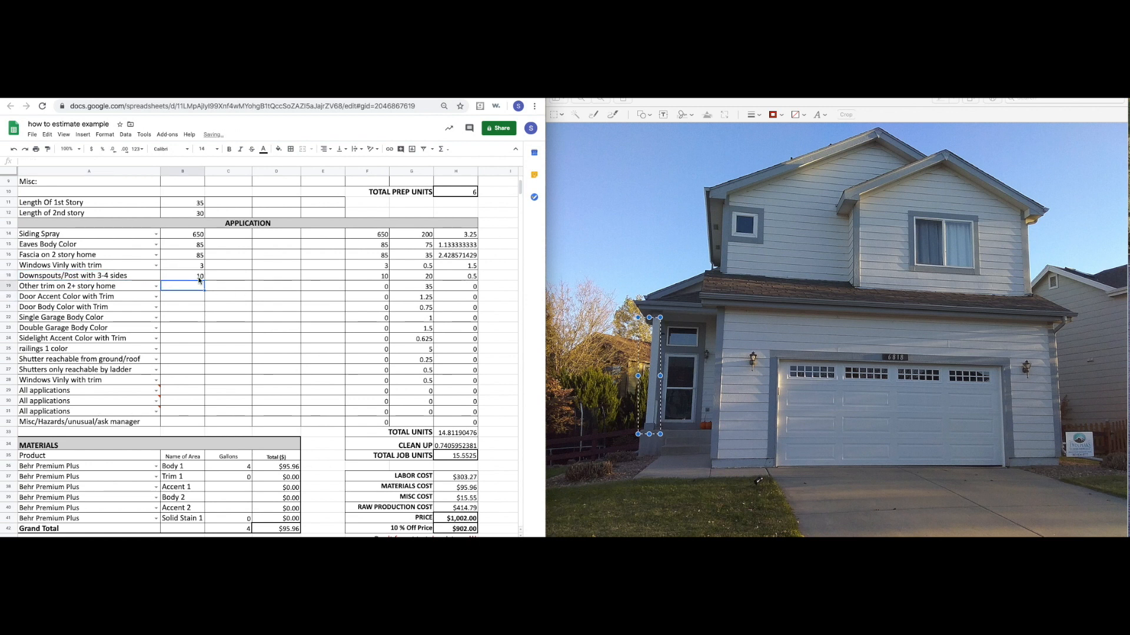
{"action": "left_click_drag", "start_coordinate": [147, 280], "coordinate": [313, 280]}
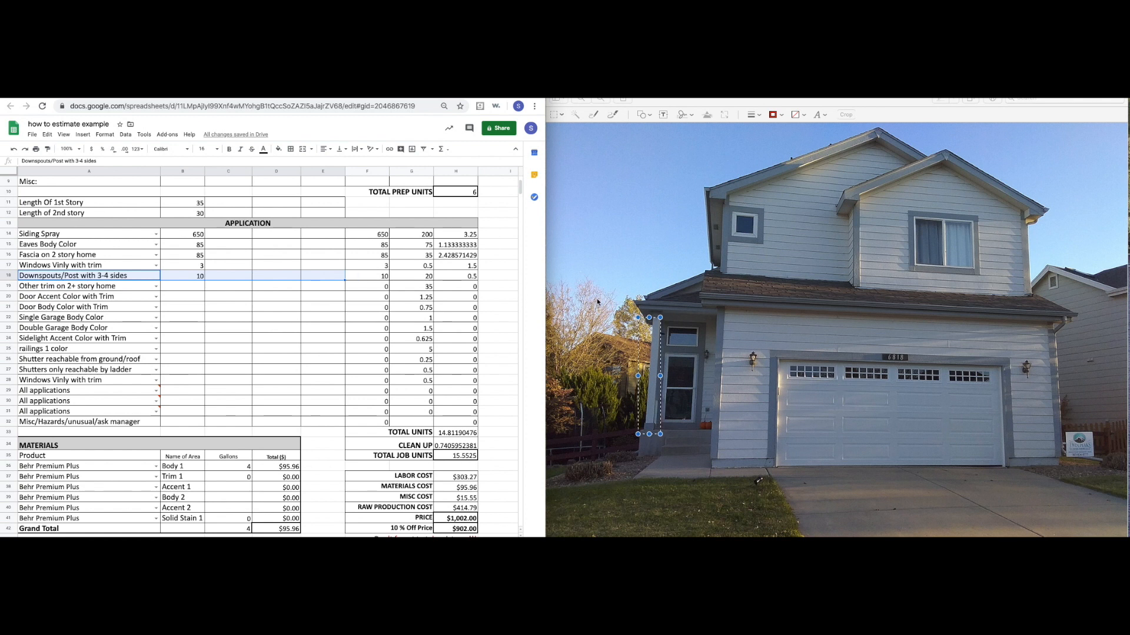
{"action": "left_click", "coordinate": [209, 280]}
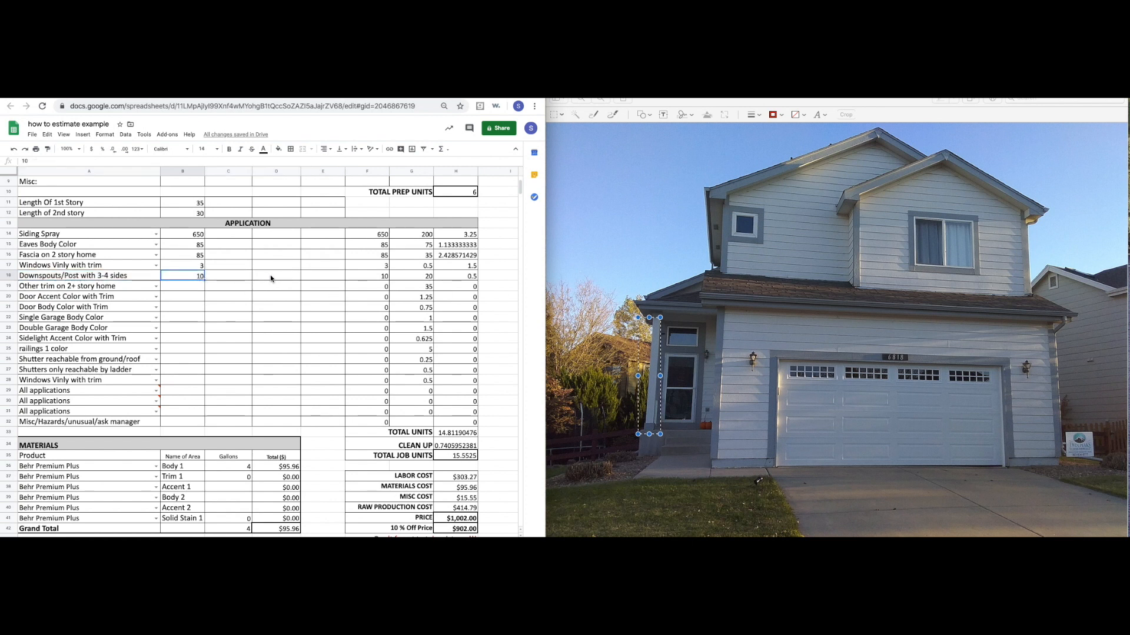
Highlight the Other trim on 2+ story home row, the two Door rows and the Single and Double Garage Body Color rows.
{"action": "left_click", "coordinate": [178, 287]}
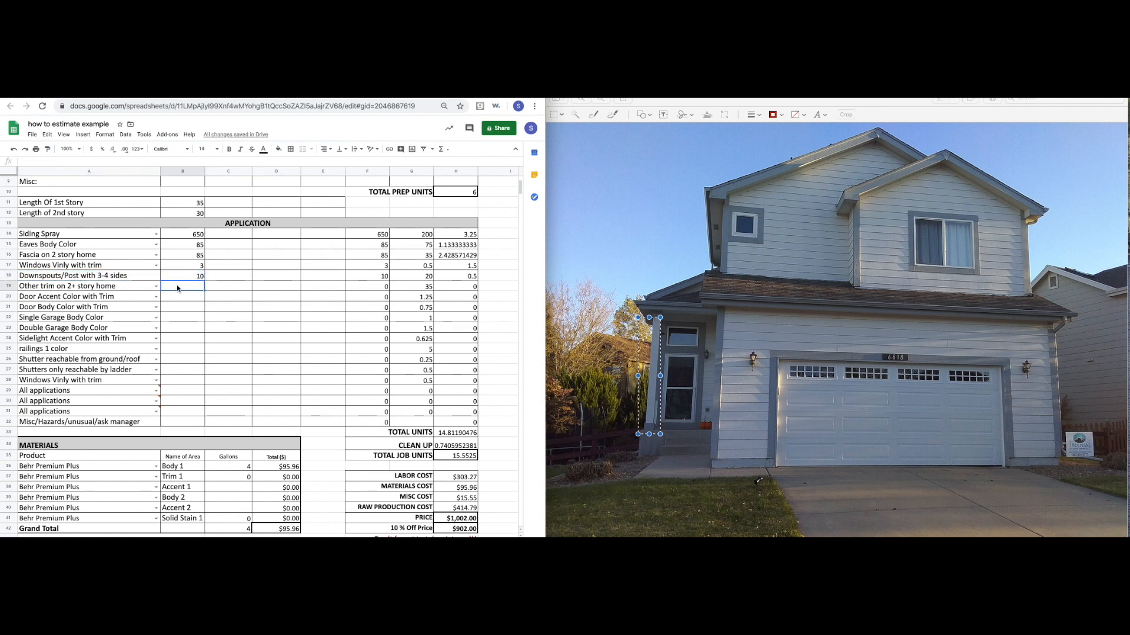
{"action": "left_click", "coordinate": [43, 289]}
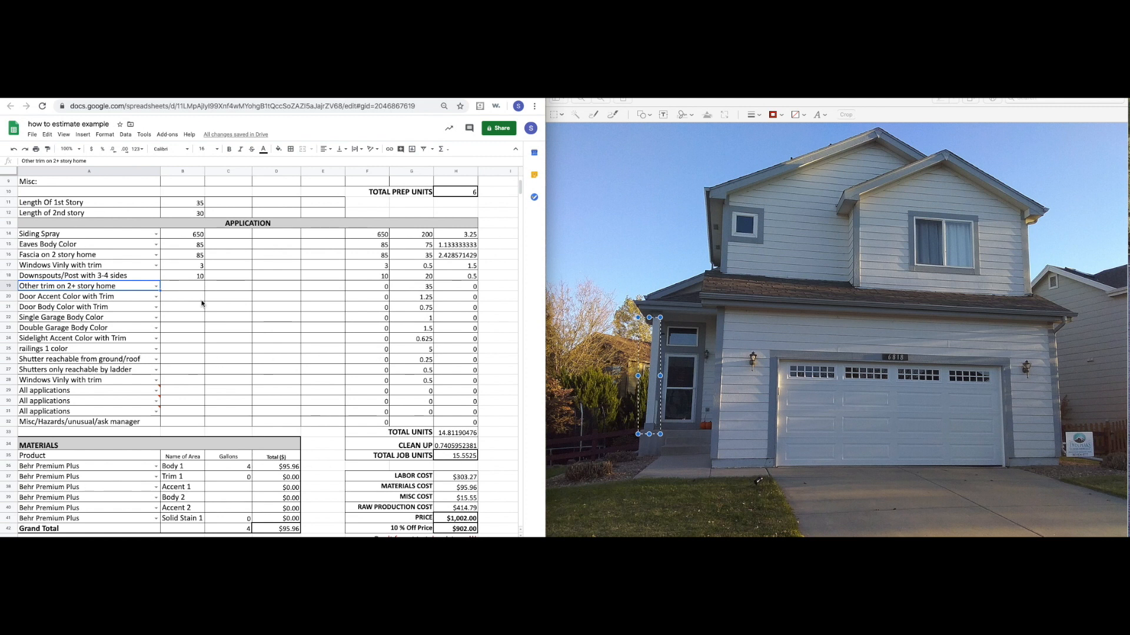
{"action": "left_click_drag", "start_coordinate": [140, 299], "coordinate": [142, 307]}
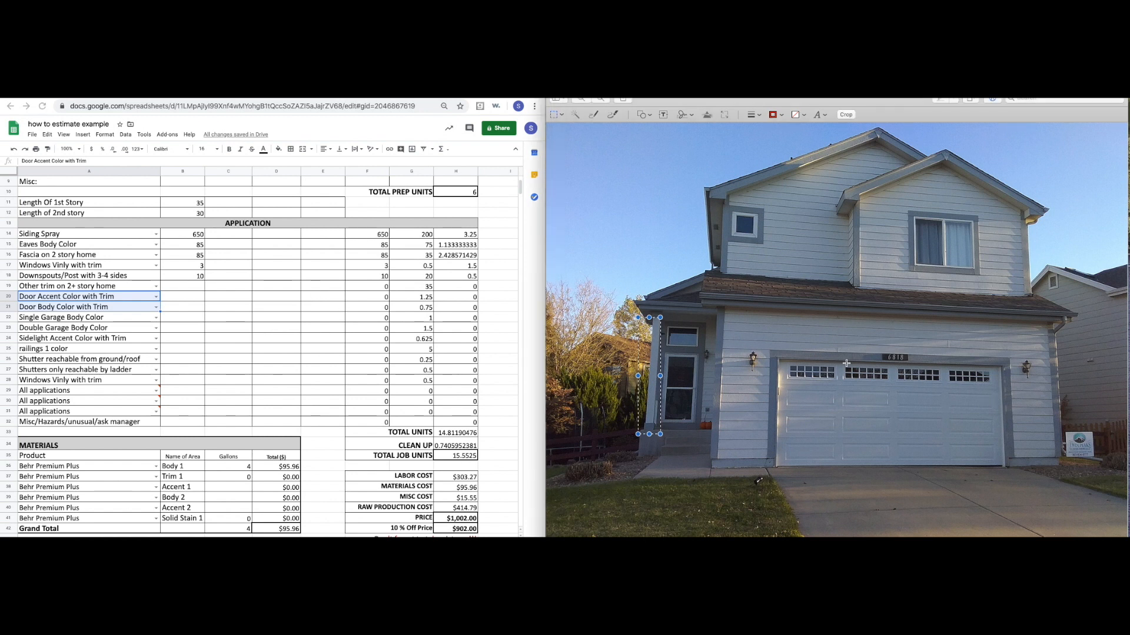
{"action": "left_click", "coordinate": [806, 355]}
{"action": "left_click", "coordinate": [117, 317]}
{"action": "left_click_drag", "start_coordinate": [118, 320], "coordinate": [119, 327]}
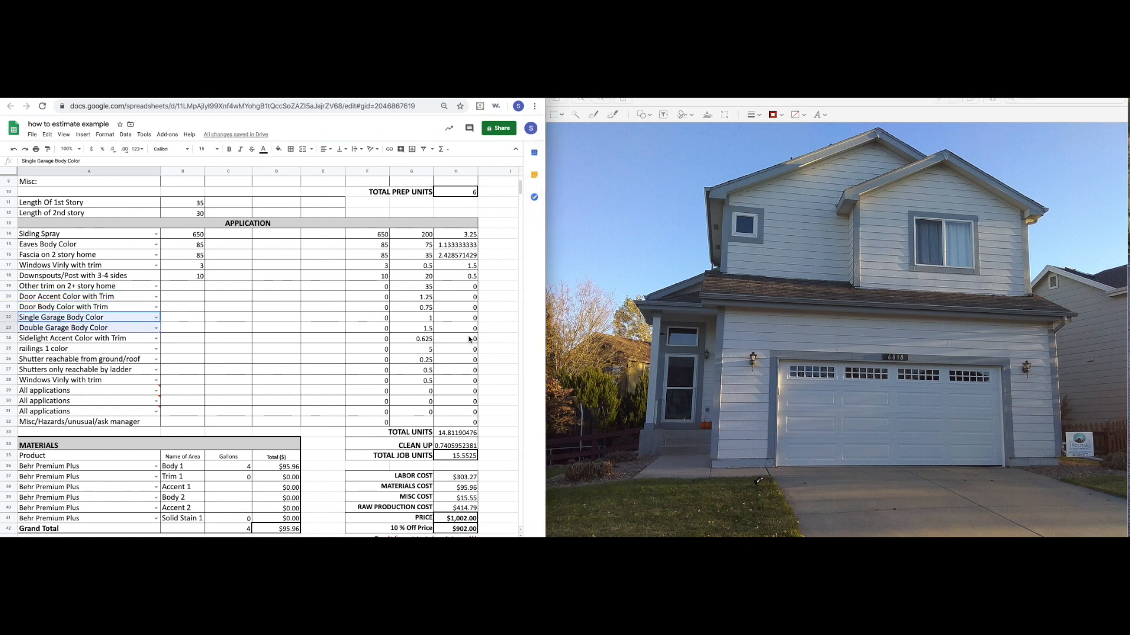
Outline a single-garage-width part of the garage door, the area beside the house and the whole double garage door, highlighting the Double Garage Body Color row.
{"action": "left_click", "coordinate": [754, 374]}
{"action": "left_click_drag", "start_coordinate": [766, 338], "coordinate": [860, 422]}
{"action": "left_click_drag", "start_coordinate": [795, 404], "coordinate": [814, 435]}
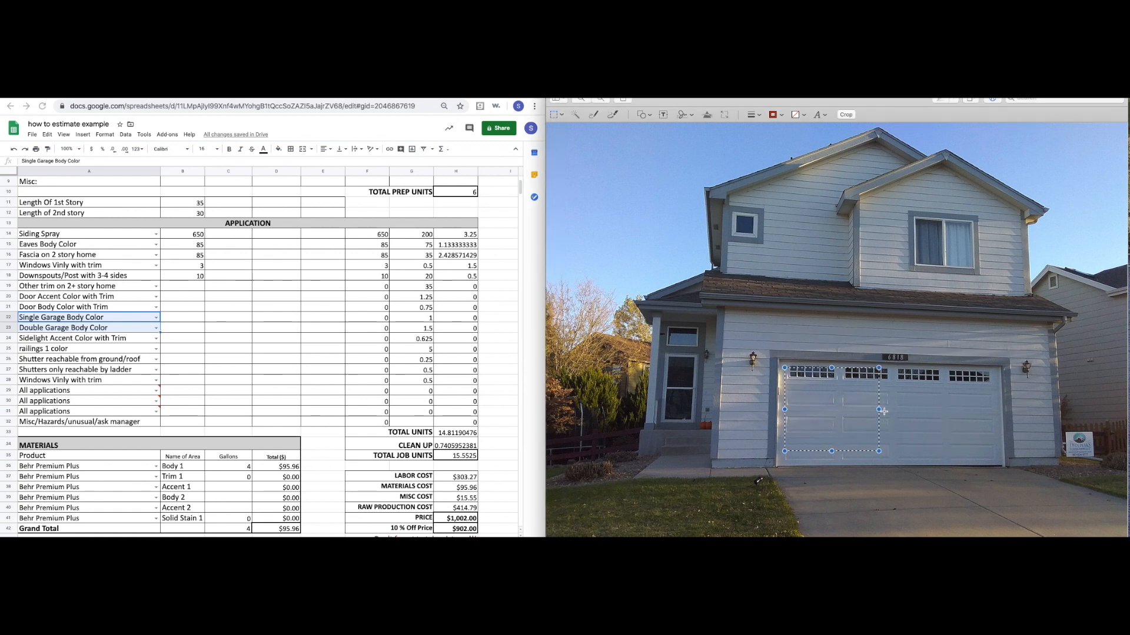
{"action": "left_click_drag", "start_coordinate": [1030, 371], "coordinate": [1073, 456]}
{"action": "left_click", "coordinate": [129, 328]}
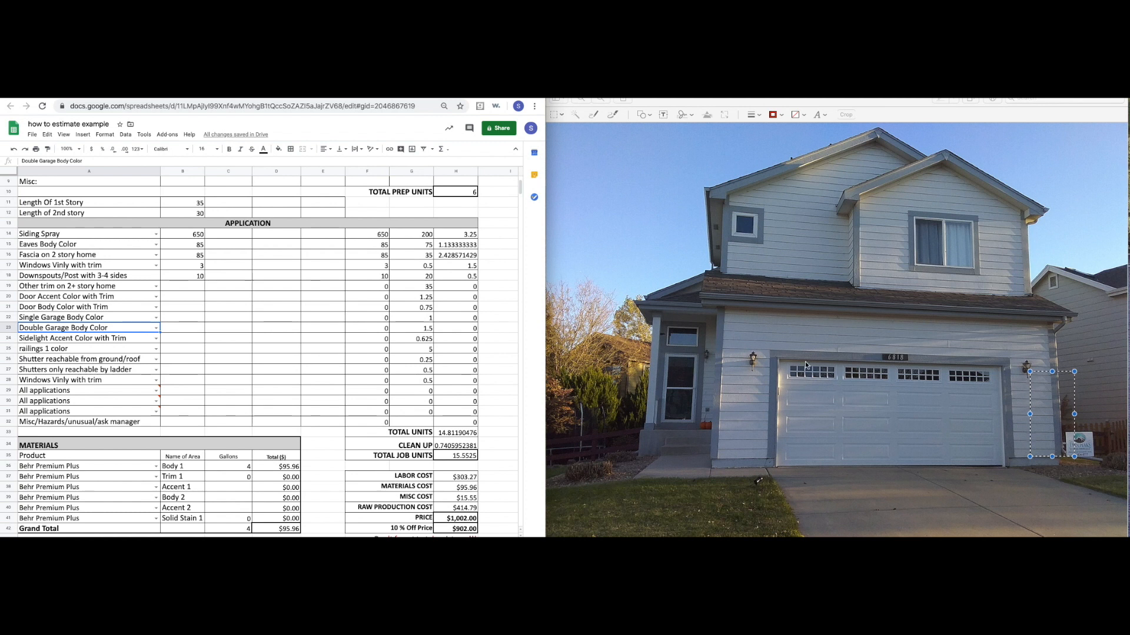
{"action": "left_click", "coordinate": [783, 369]}
{"action": "left_click_drag", "start_coordinate": [771, 353], "coordinate": [1007, 459]}
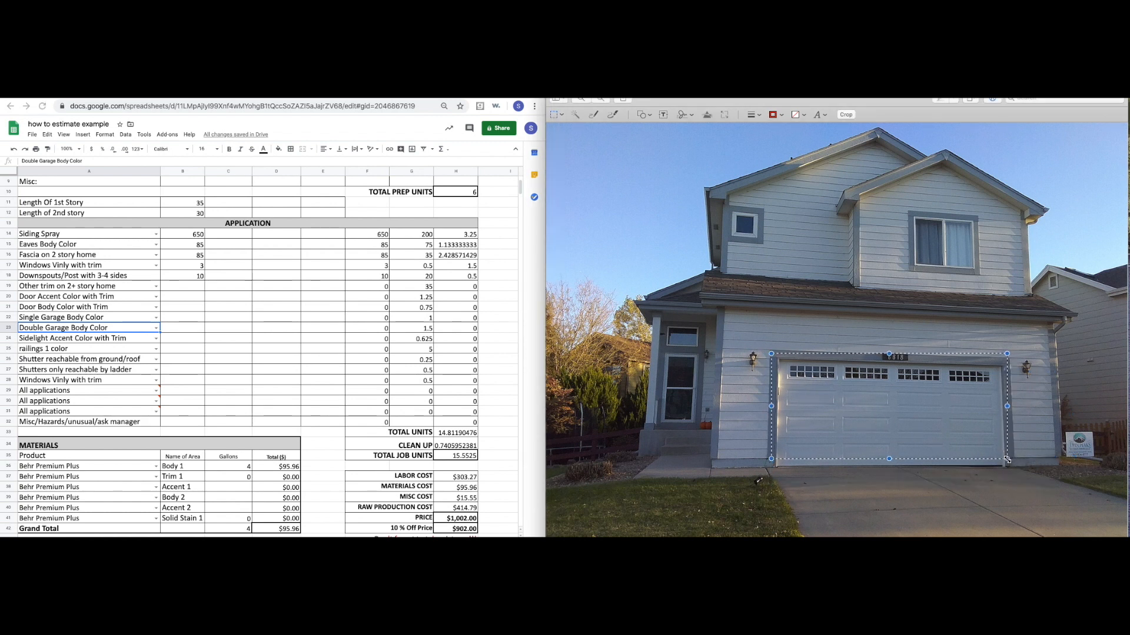
Review the door options offered for the Door Accent Color with Trim row.
{"action": "left_click", "coordinate": [141, 299]}
{"action": "left_click", "coordinate": [156, 296]}
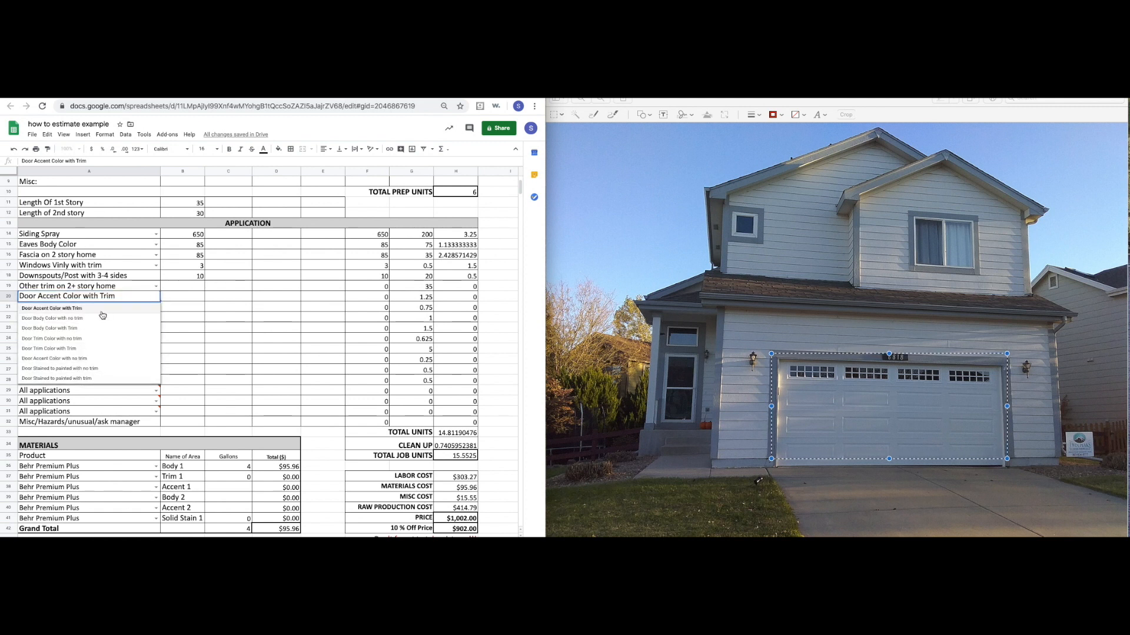
{"action": "left_click", "coordinate": [790, 344]}
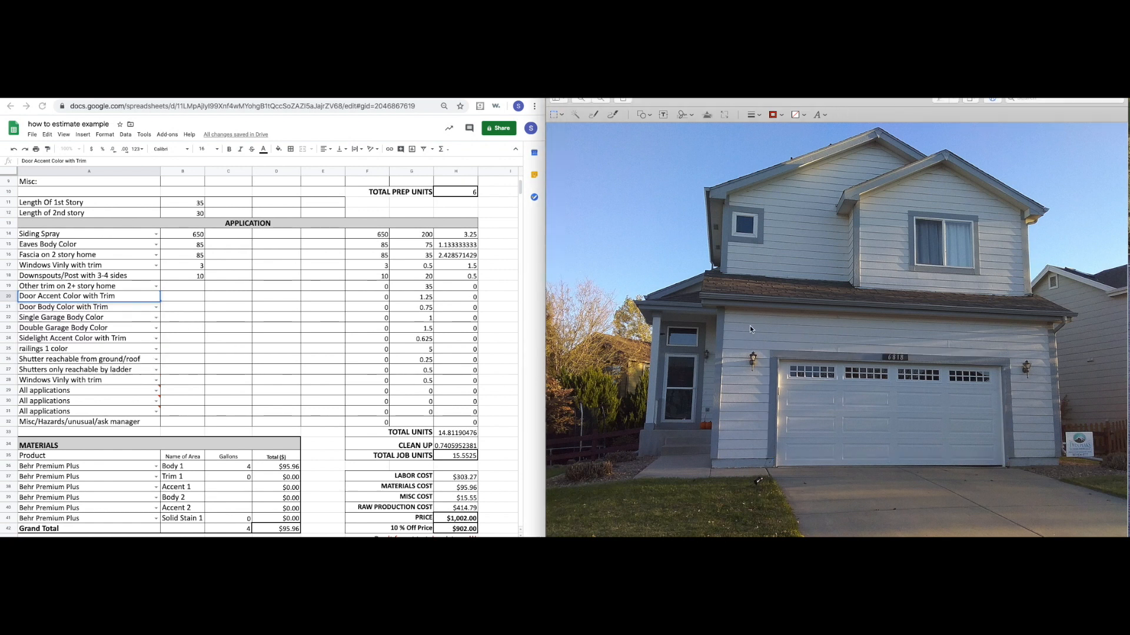
Mark the front door in the house photo and examine the entry area up close.
{"action": "left_click_drag", "start_coordinate": [736, 319], "coordinate": [805, 351]}
{"action": "left_click_drag", "start_coordinate": [675, 369], "coordinate": [687, 410]}
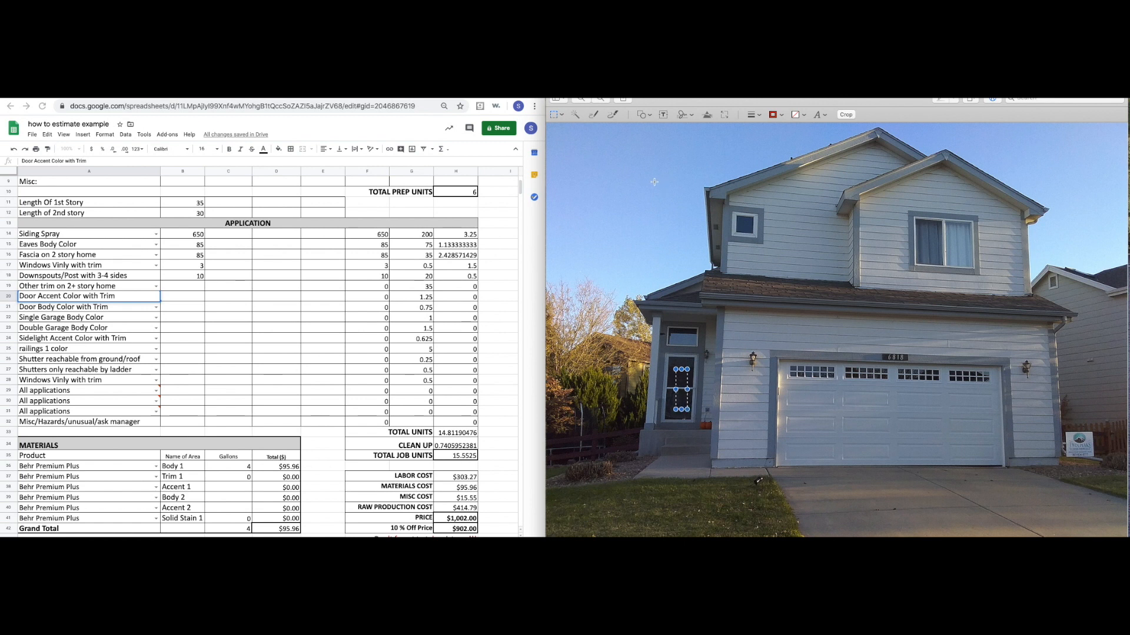
{"action": "left_click", "coordinate": [603, 101]}
{"action": "left_click", "coordinate": [602, 101]}
{"action": "left_click", "coordinate": [602, 100]}
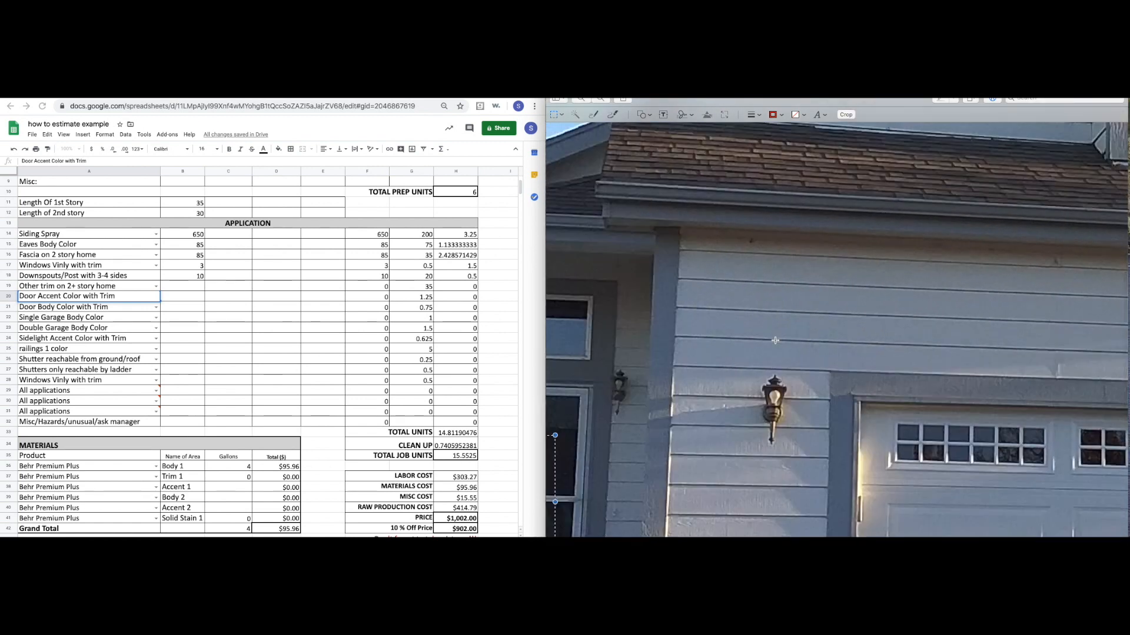
{"action": "scroll", "coordinate": [775, 341], "scroll_direction": "left", "scroll_amount": 8}
{"action": "scroll", "coordinate": [775, 340], "scroll_direction": "down", "scroll_amount": 5}
{"action": "scroll", "coordinate": [986, 305], "scroll_direction": "down", "scroll_amount": 3}
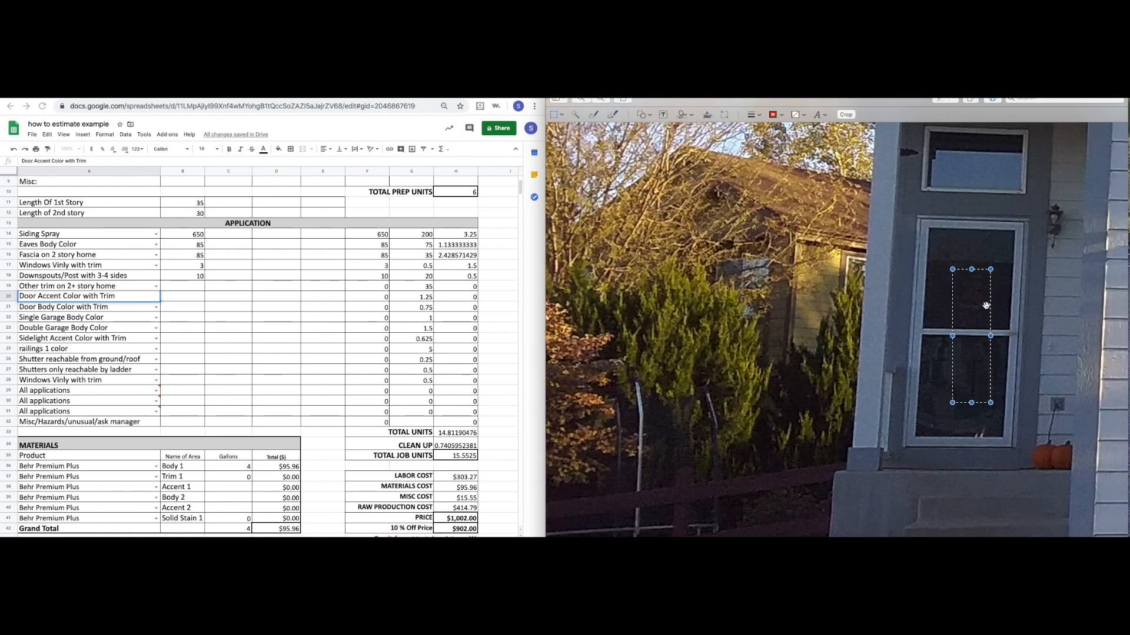
{"action": "scroll", "coordinate": [986, 305], "scroll_direction": "right", "scroll_amount": 3}
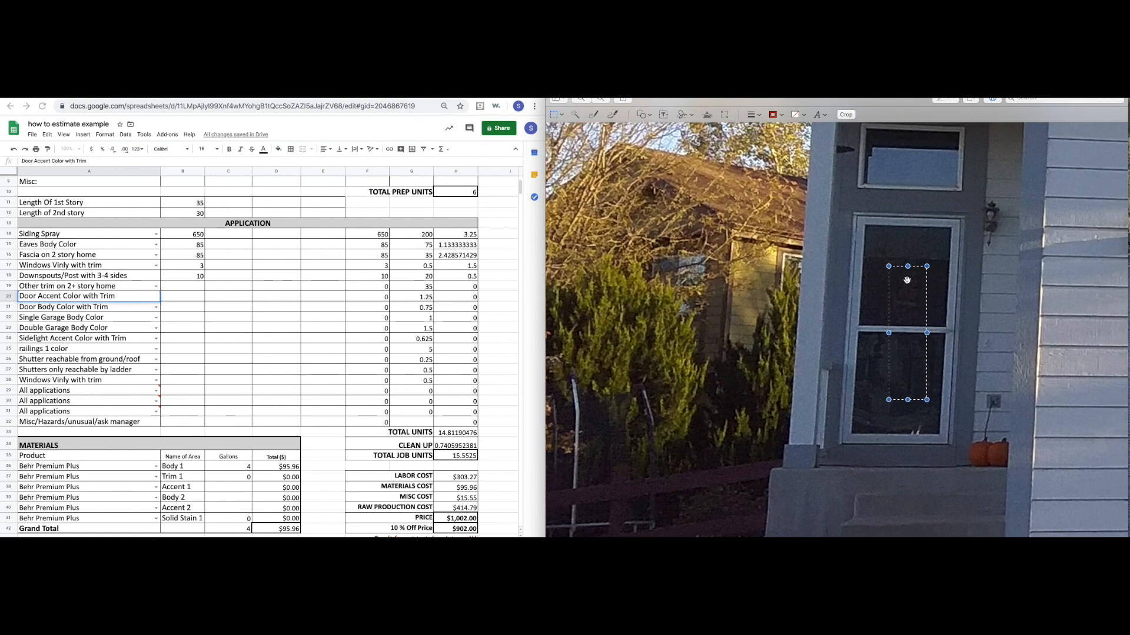
{"action": "scroll", "coordinate": [934, 280], "scroll_direction": "right", "scroll_amount": 2}
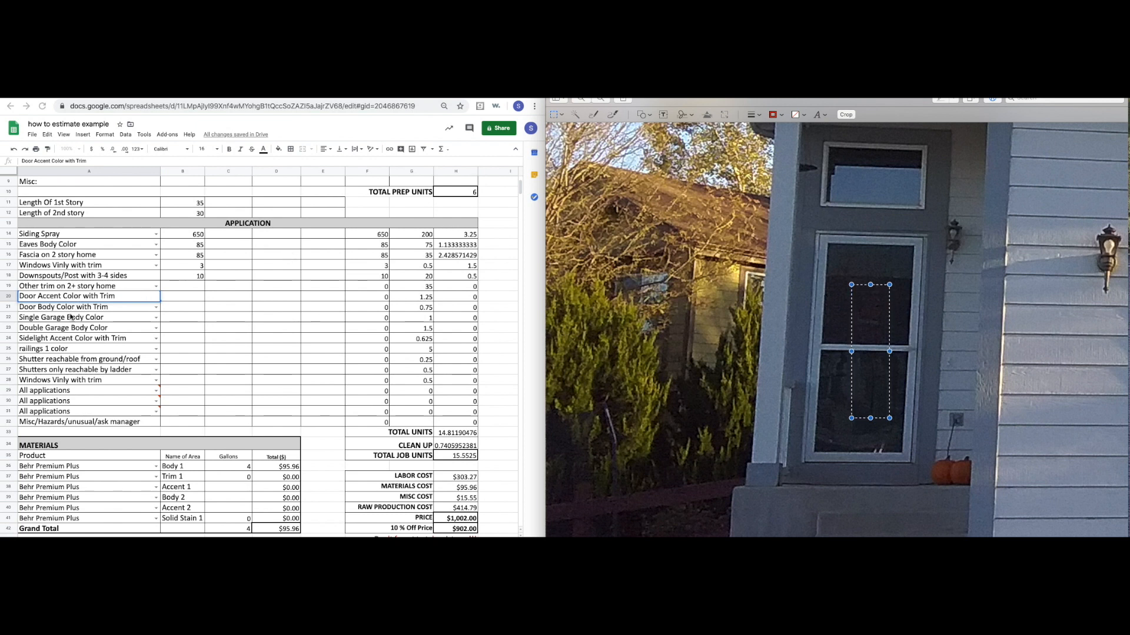
Check the Door Accent Color with Trim row and outline the front door with its trim in the photo.
{"action": "double_click", "coordinate": [70, 296]}
{"action": "left_click", "coordinate": [181, 298]}
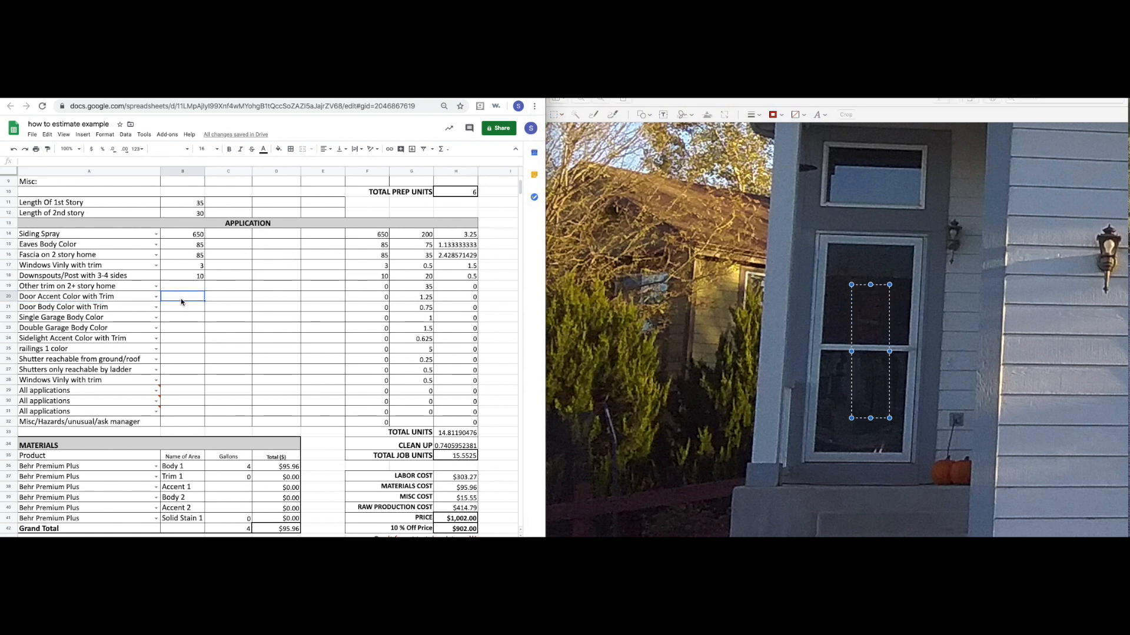
{"action": "left_click", "coordinate": [121, 299]}
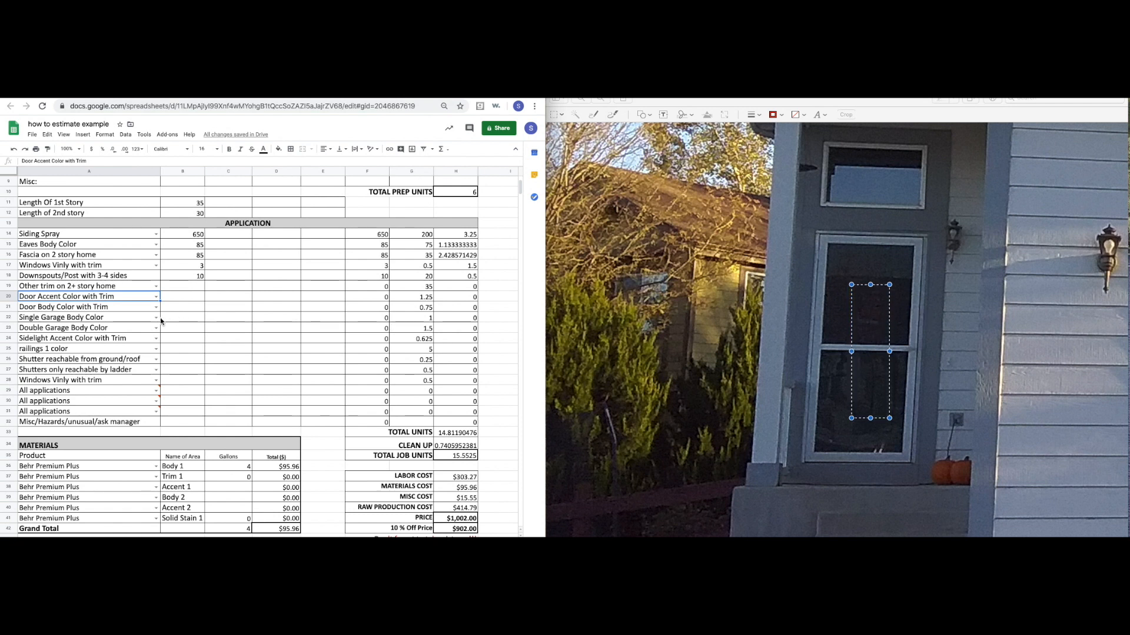
{"action": "left_click", "coordinate": [812, 210]}
{"action": "left_click_drag", "start_coordinate": [812, 204], "coordinate": [927, 454]}
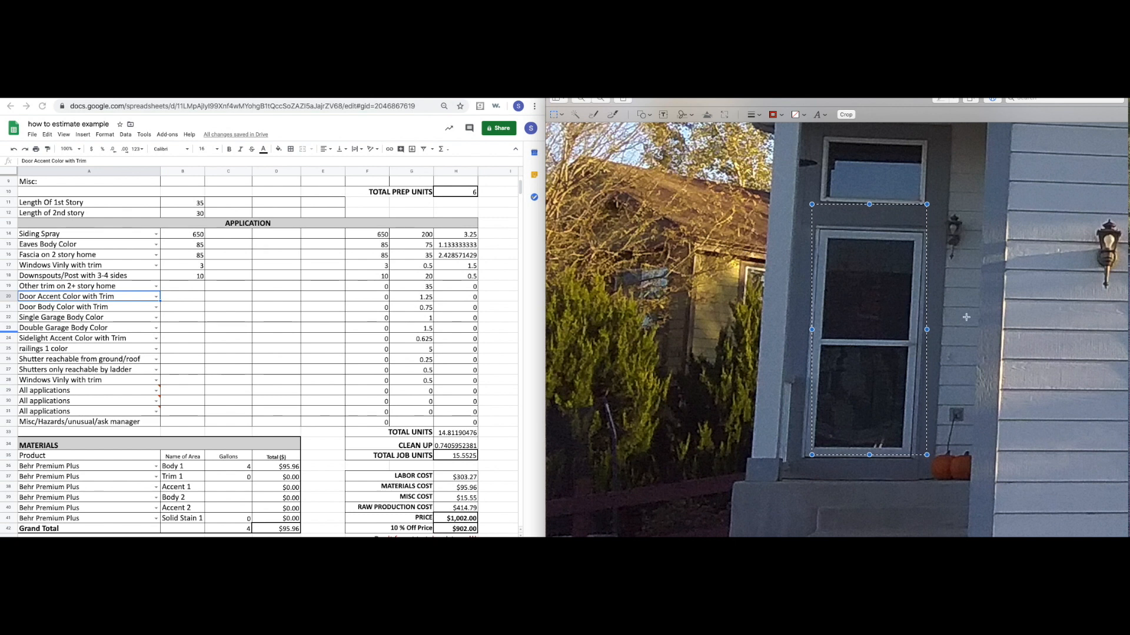
{"action": "left_click_drag", "start_coordinate": [1047, 219], "coordinate": [1069, 269]}
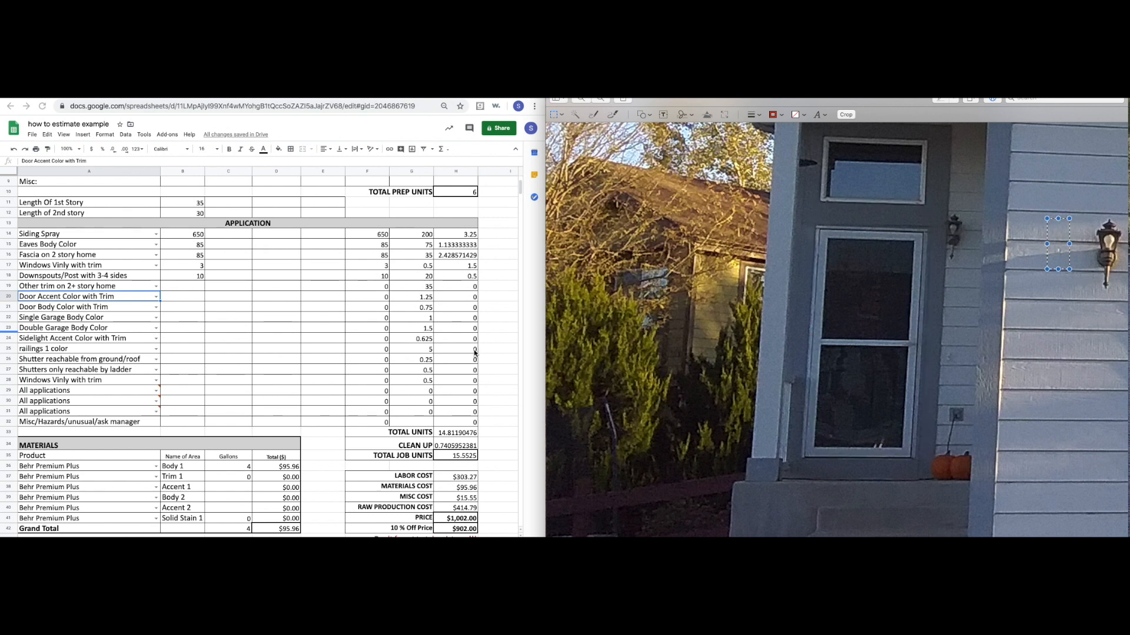
Compare the door choices in the Door Accent Color with Trim row with those in the first All applications row.
{"action": "left_click", "coordinate": [156, 297]}
{"action": "left_click", "coordinate": [157, 297]}
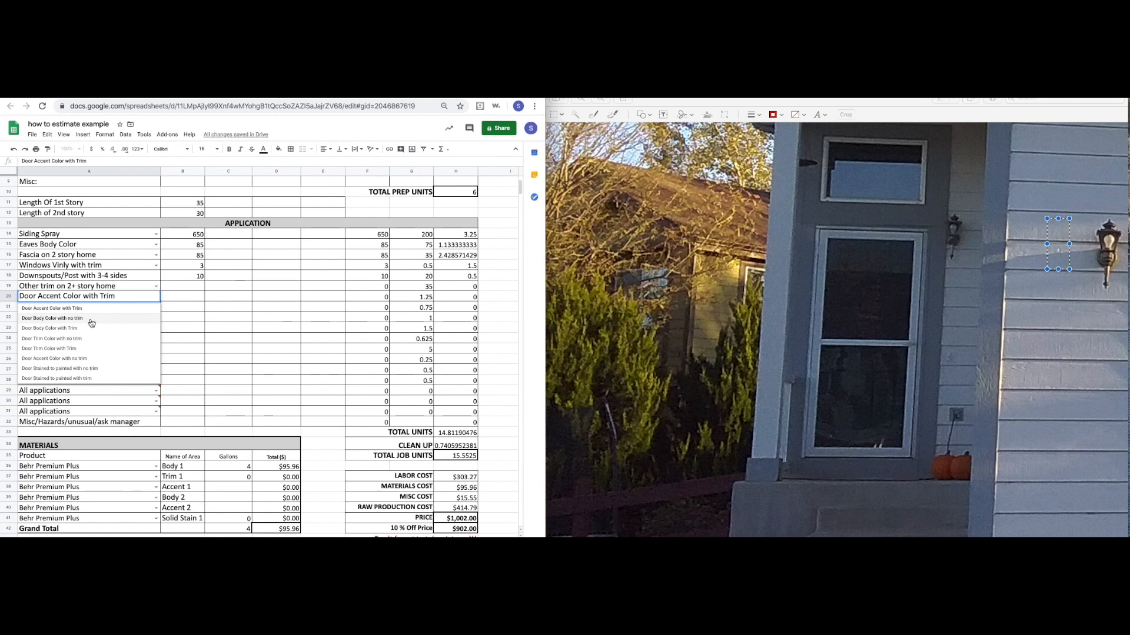
{"action": "left_click", "coordinate": [184, 322]}
{"action": "left_click", "coordinate": [114, 305]}
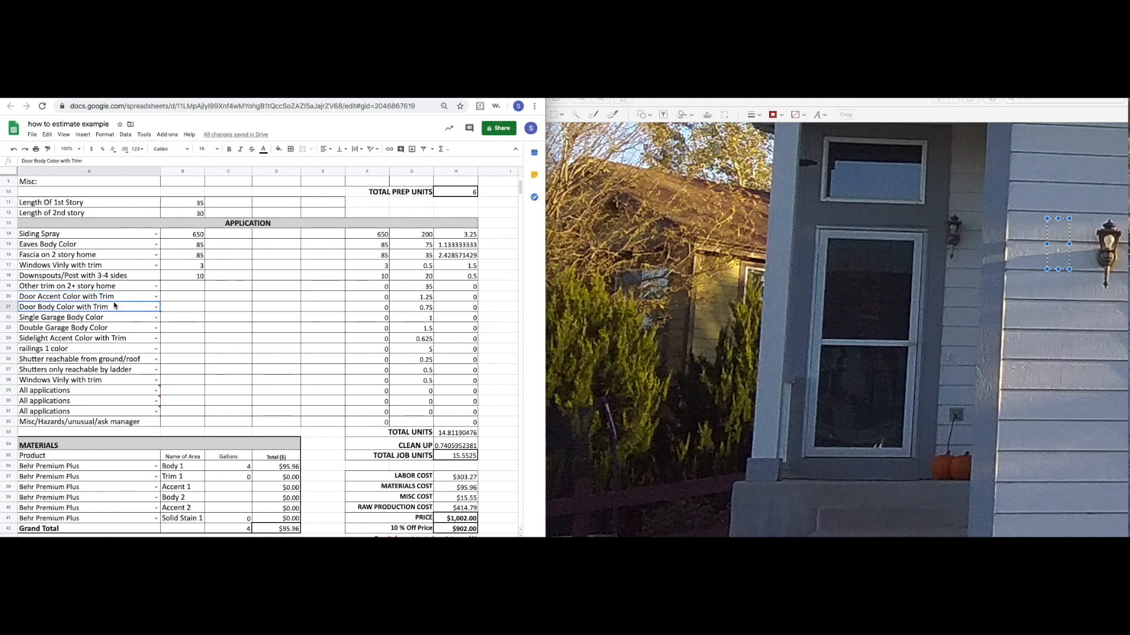
{"action": "left_click", "coordinate": [142, 391]}
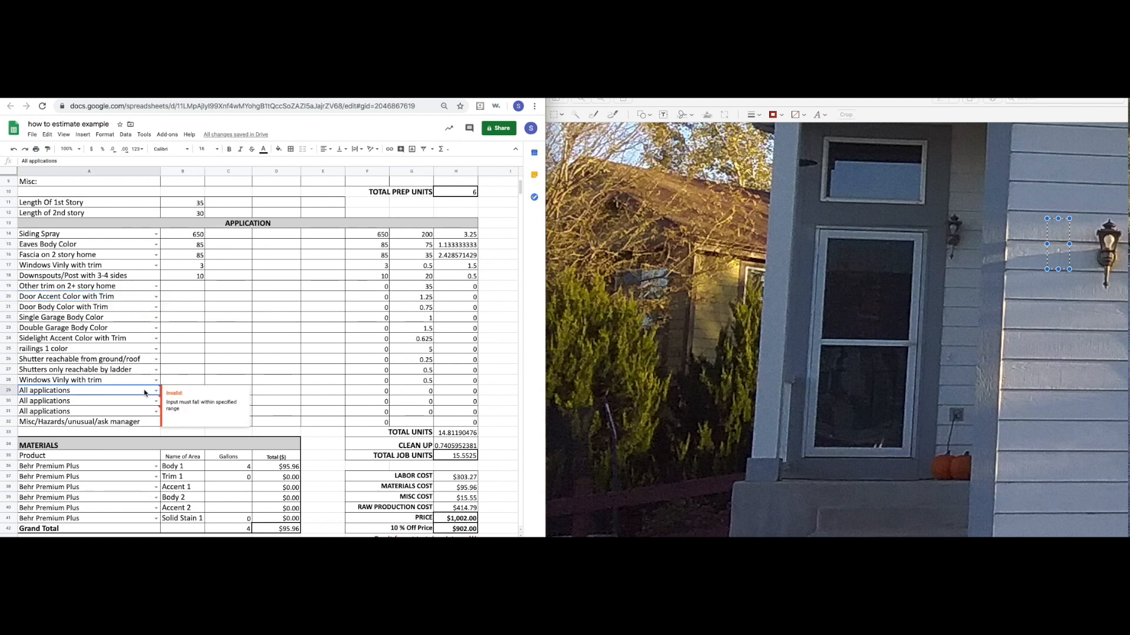
{"action": "left_click", "coordinate": [156, 392]}
{"action": "scroll", "coordinate": [88, 465], "scroll_direction": "down", "scroll_amount": 3}
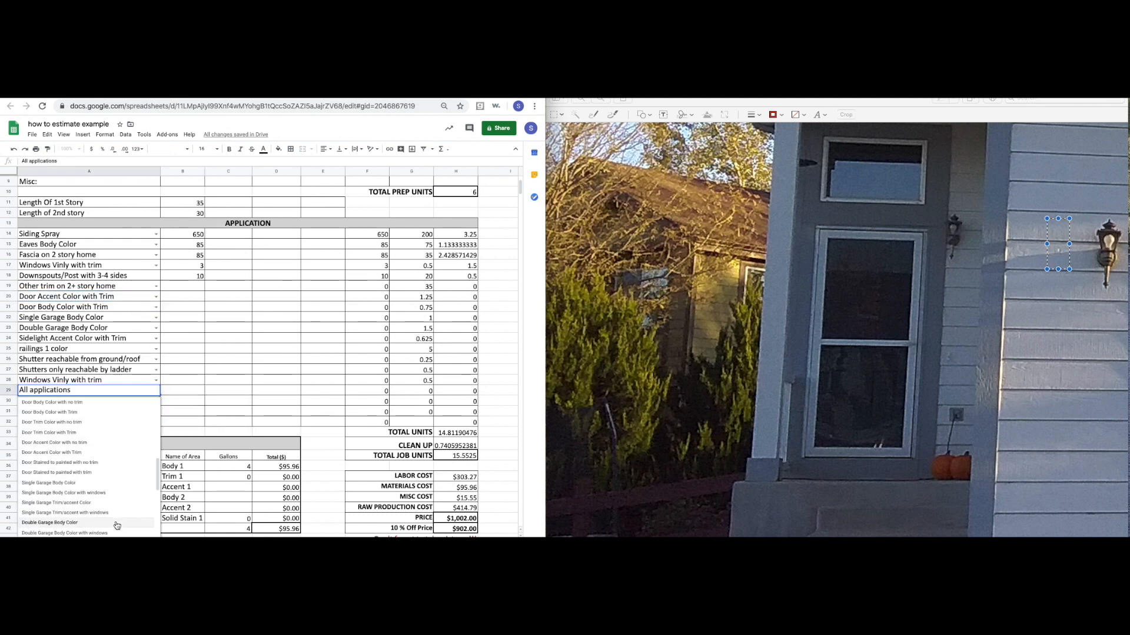
{"action": "left_click", "coordinate": [194, 400]}
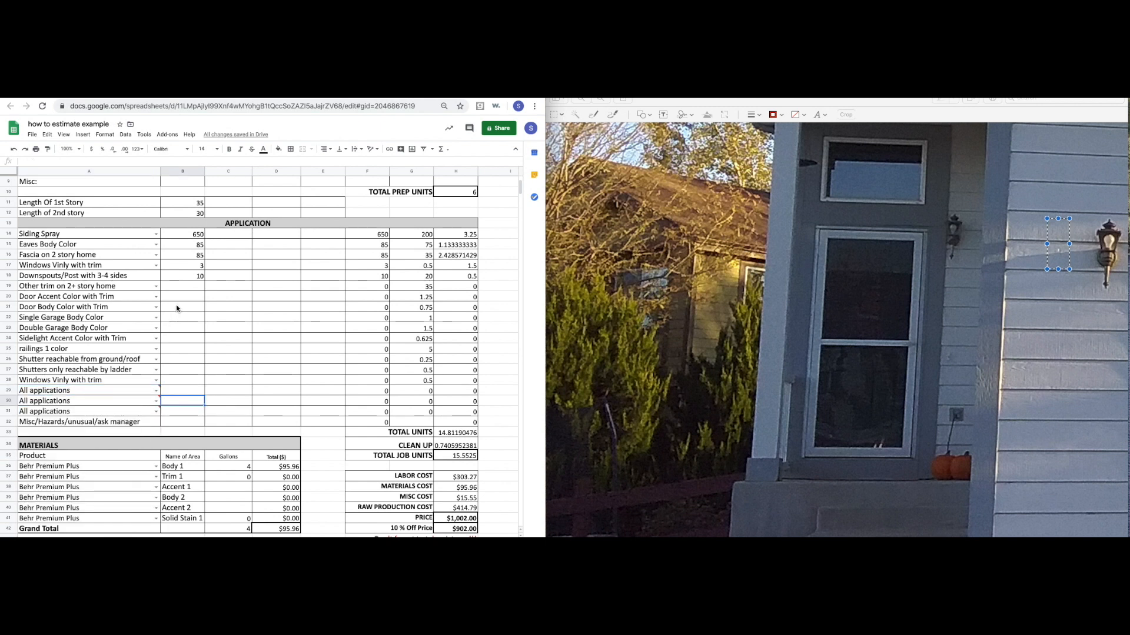
Enter a quantity of 1 for Door Accent Color with Trim.
{"action": "left_click", "coordinate": [186, 296]}
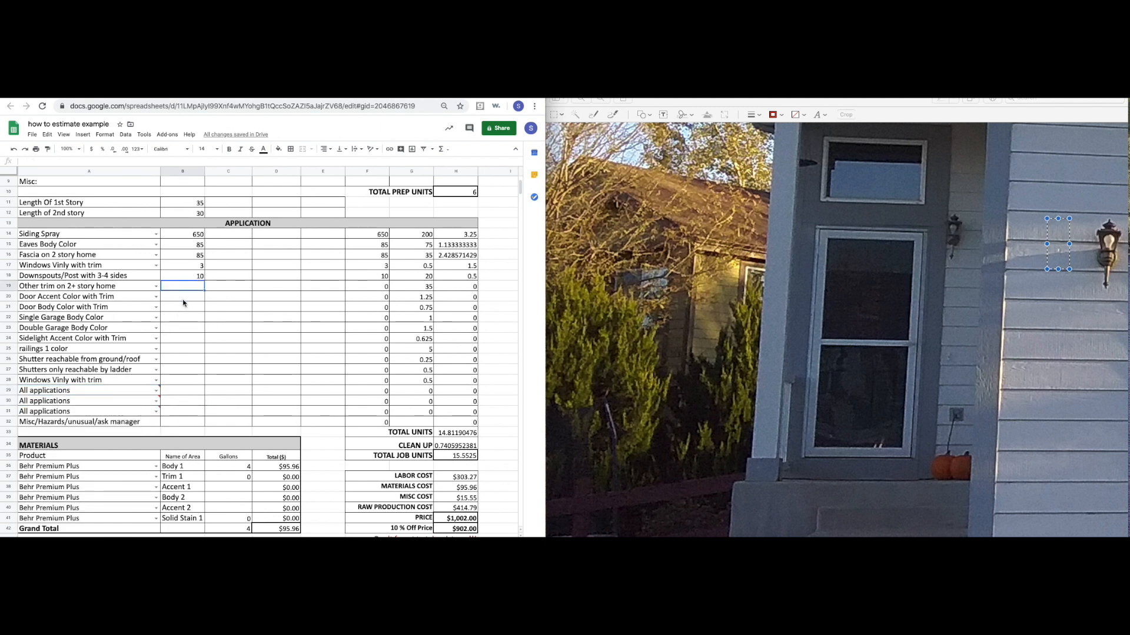
{"action": "type", "text": "1"}
{"action": "key", "text": "Return"}
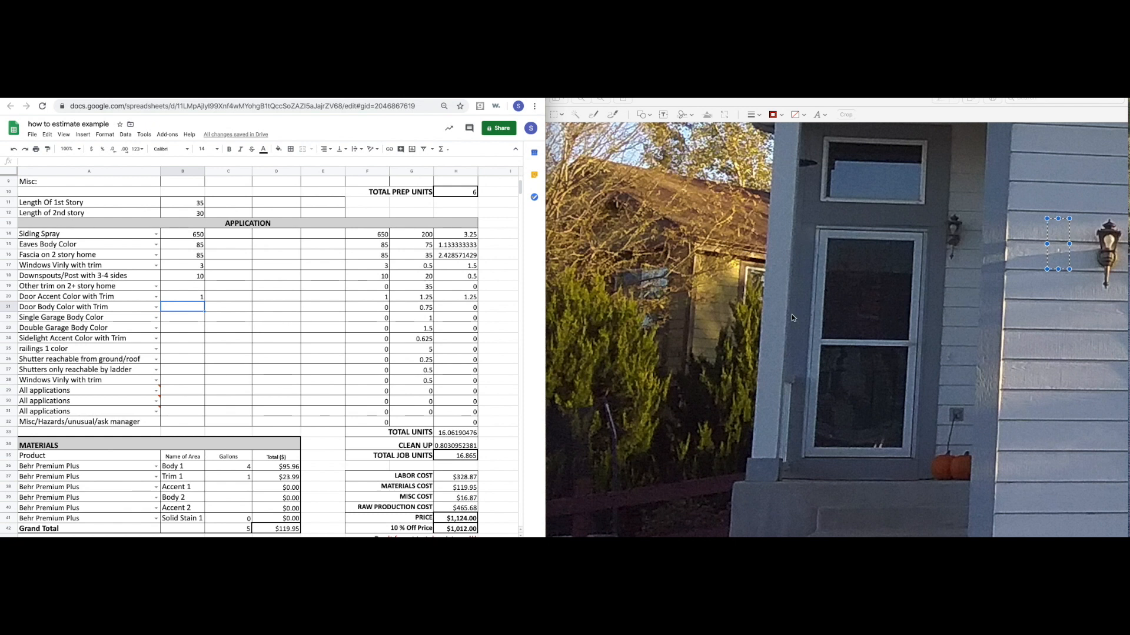
Check the door options against the photo, outlining the front door alone and then the door with its surrounding trim.
{"action": "left_click", "coordinate": [157, 297]}
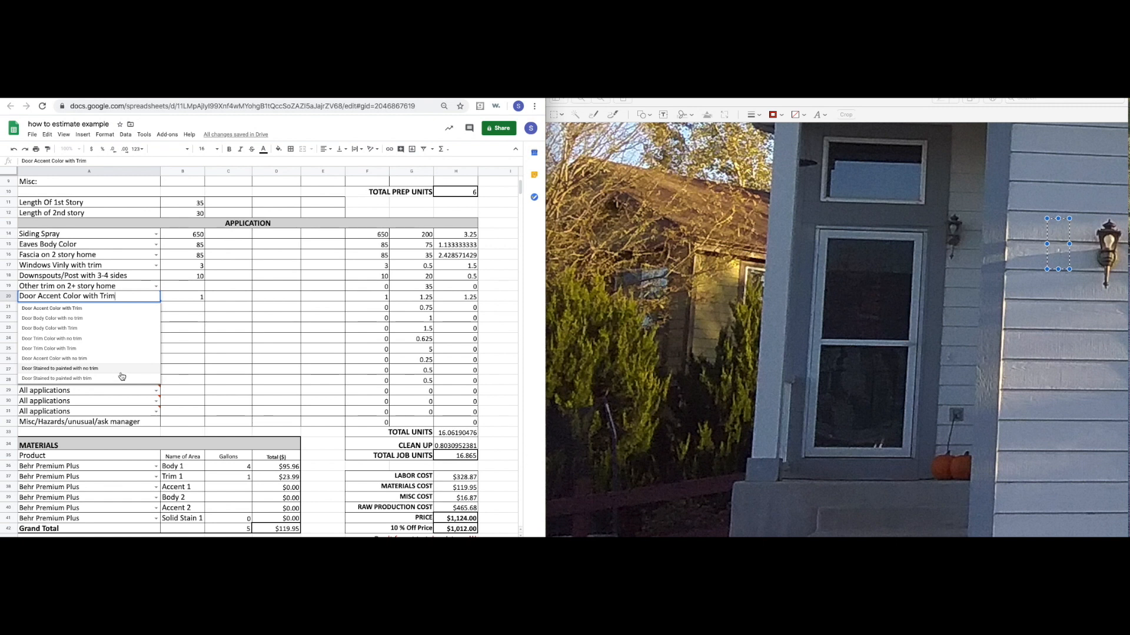
{"action": "key", "text": "super+Tab"}
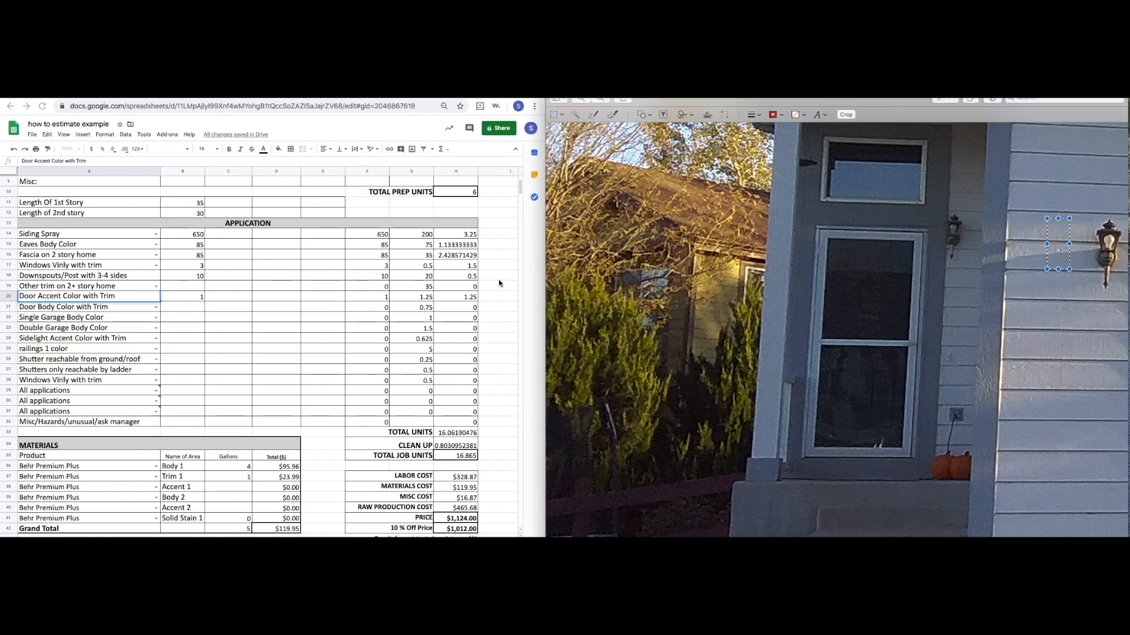
{"action": "left_click", "coordinate": [1063, 347]}
{"action": "mouse_move", "coordinate": [816, 235]}
{"action": "left_mouse_down"}
{"action": "mouse_move", "coordinate": [865, 271]}
{"action": "mouse_move", "coordinate": [915, 454]}
{"action": "left_mouse_up"}
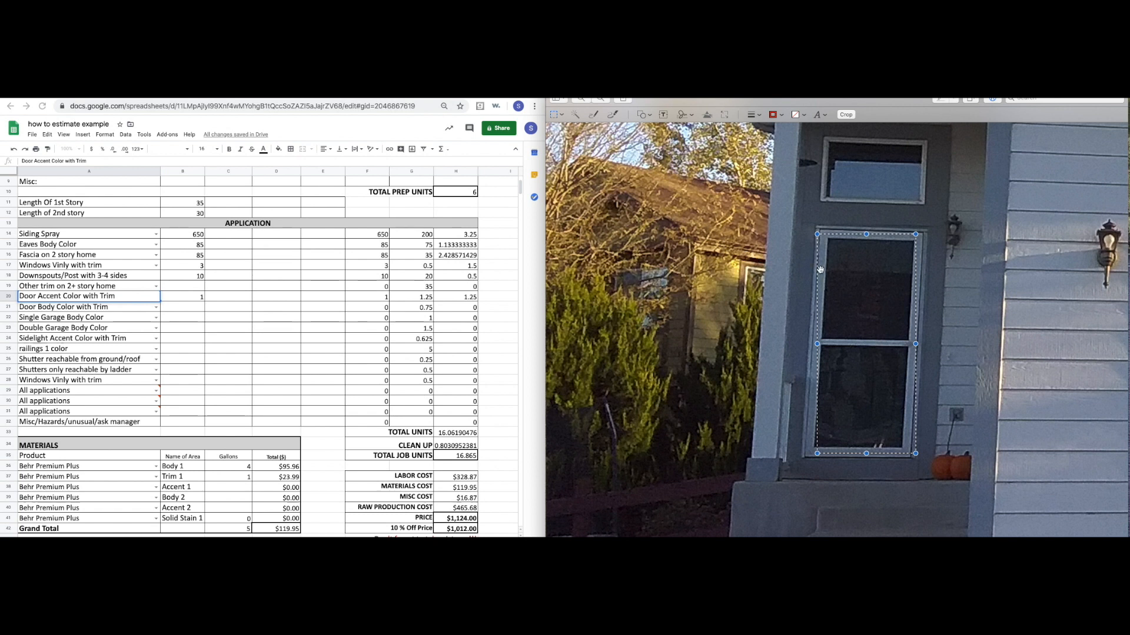
{"action": "left_click_drag", "start_coordinate": [807, 224], "coordinate": [941, 474]}
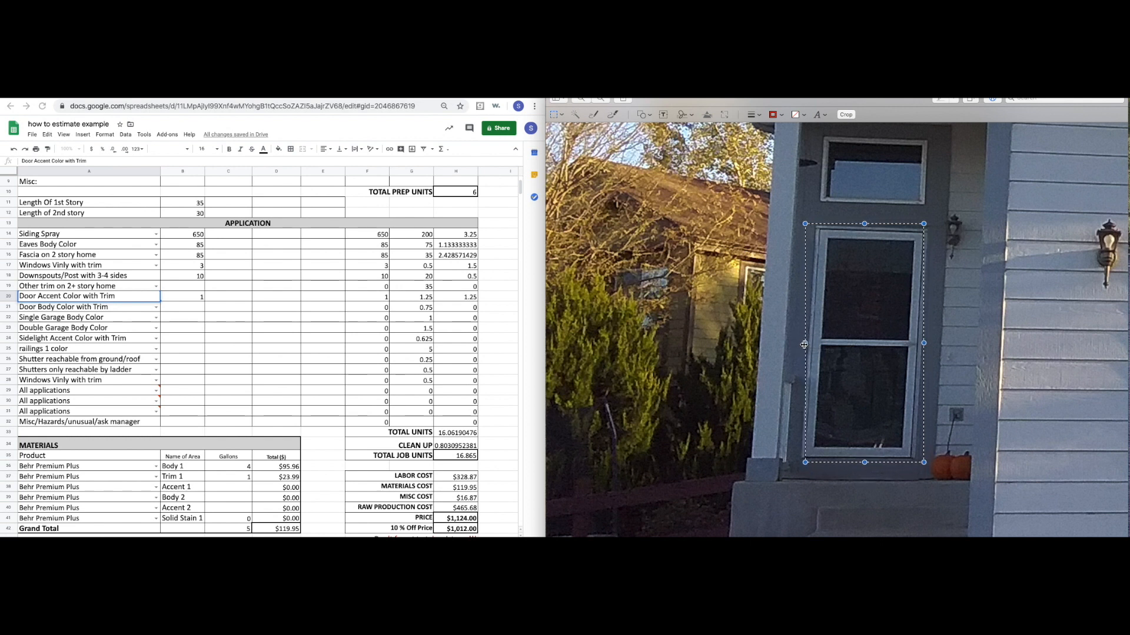
Review the stained-to-painted door options for the Door Accent Color with Trim row, keeping the current choice.
{"action": "left_click", "coordinate": [150, 305]}
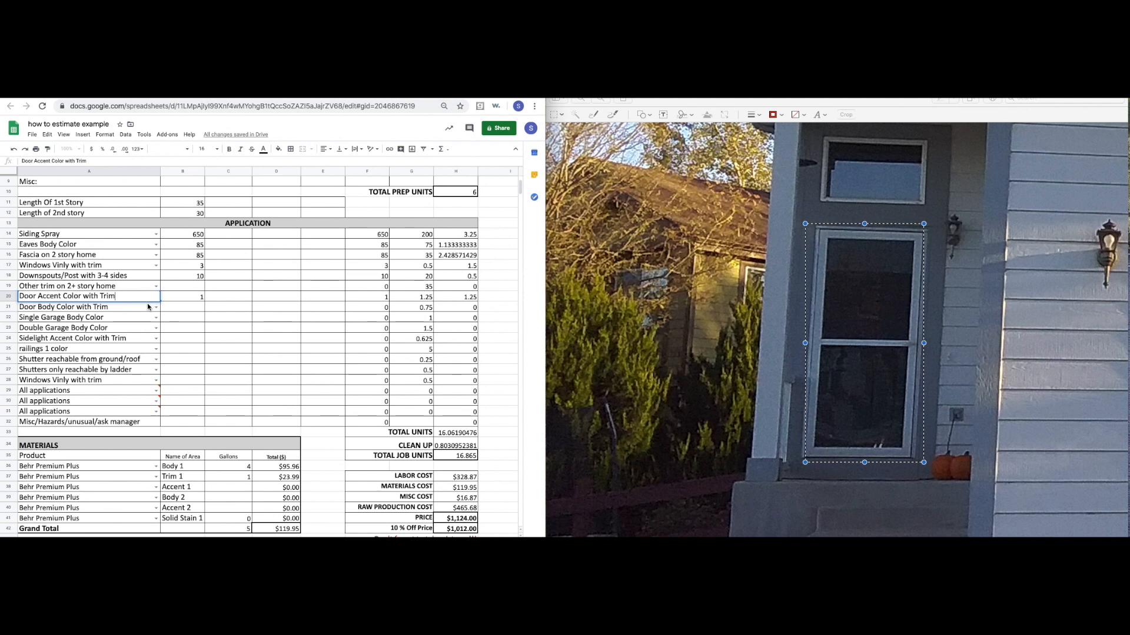
{"action": "left_click", "coordinate": [156, 296]}
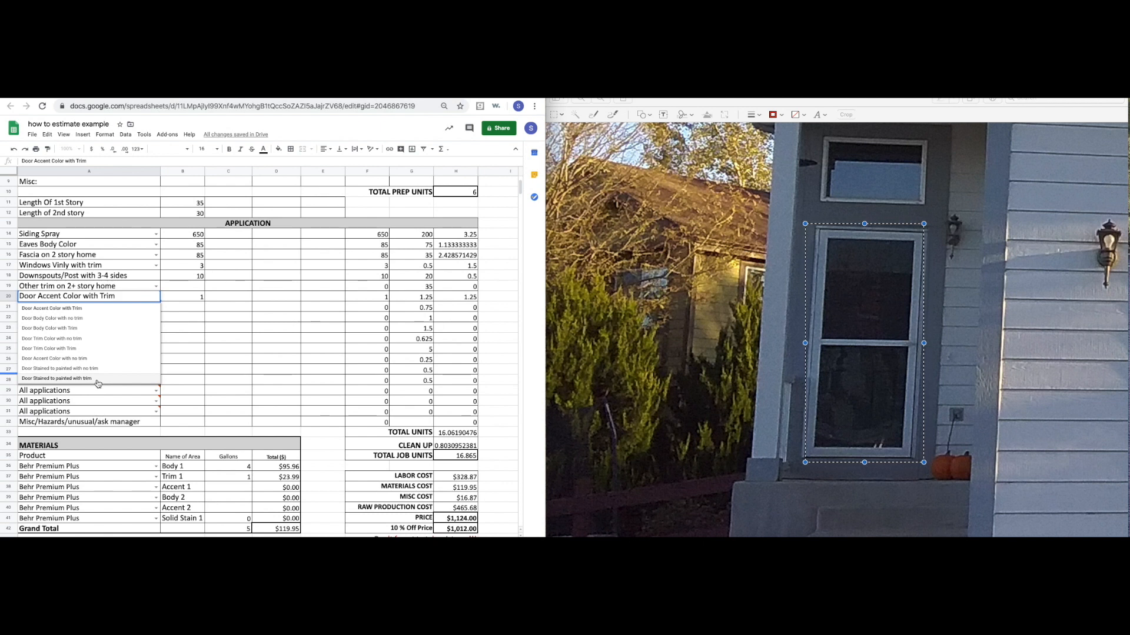
{"action": "left_click", "coordinate": [198, 305]}
{"action": "left_click", "coordinate": [202, 297]}
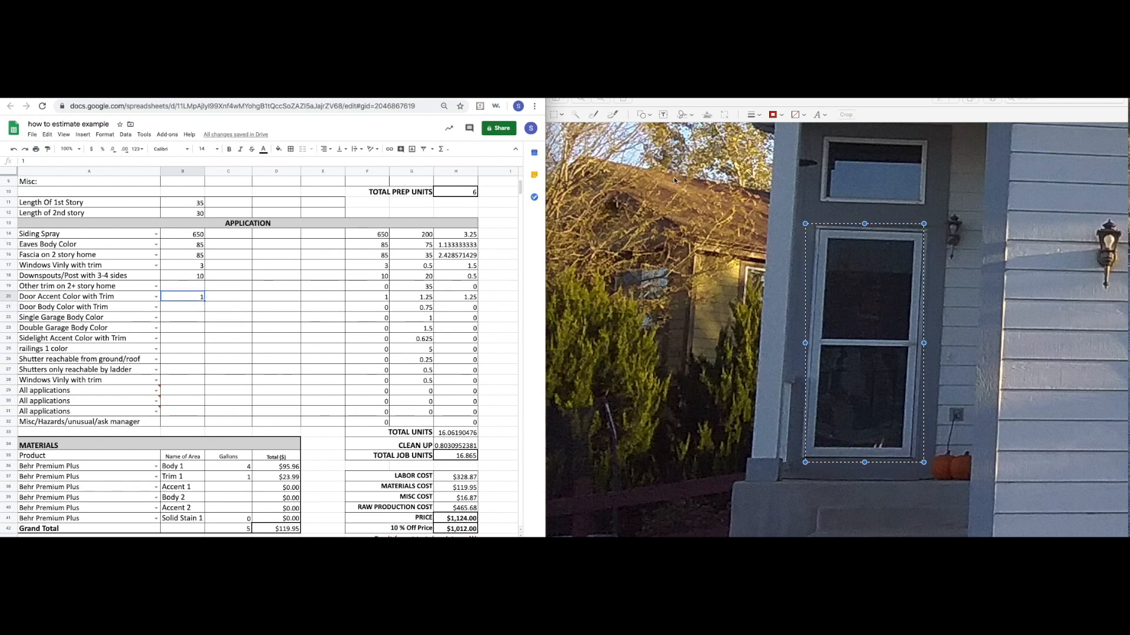
Return the photo to the whole house and outline the double garage door to assess the Double Garage Body Color row.
{"action": "left_click", "coordinate": [583, 100]}
{"action": "left_click", "coordinate": [583, 101]}
{"action": "left_click", "coordinate": [583, 101]}
{"action": "left_click", "coordinate": [583, 101]}
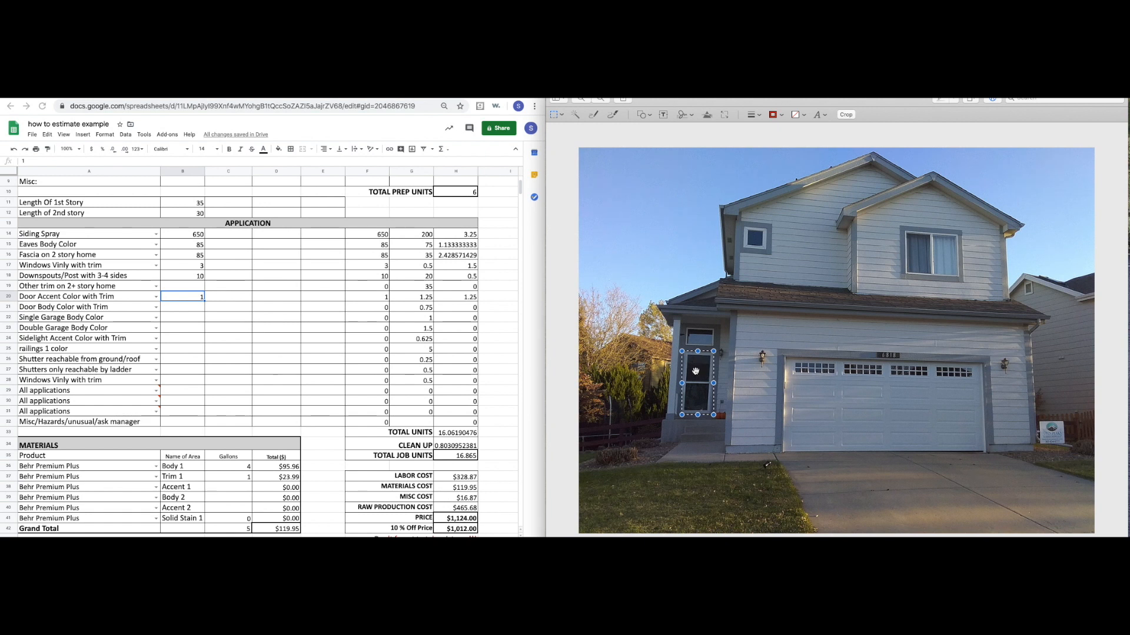
{"action": "left_click", "coordinate": [197, 318]}
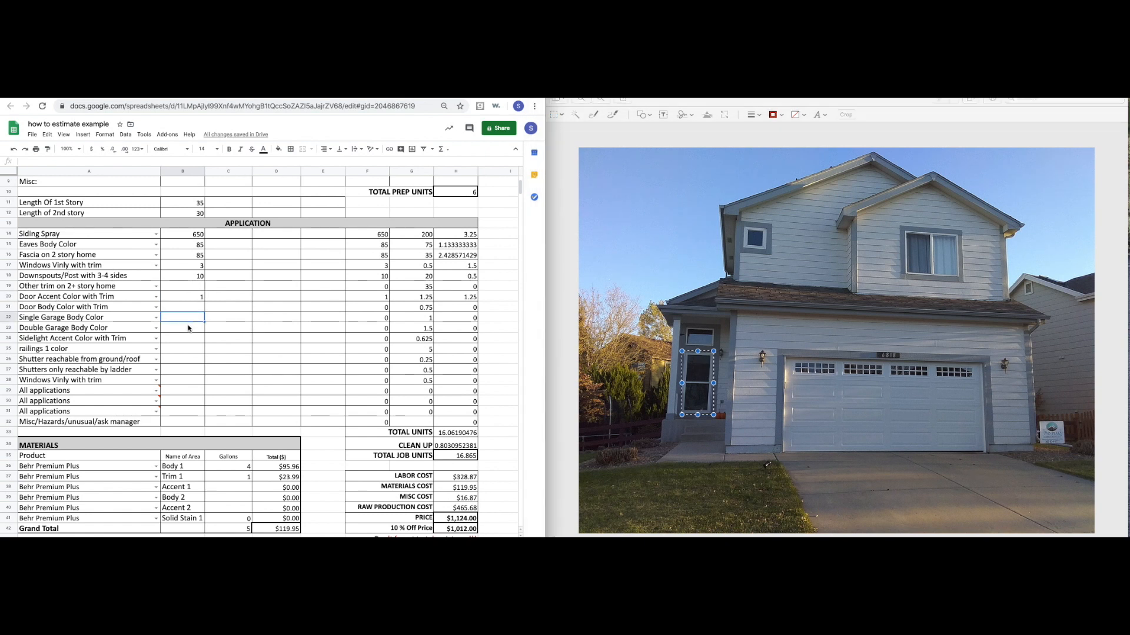
{"action": "left_click", "coordinate": [189, 328]}
{"action": "left_click", "coordinate": [859, 379]}
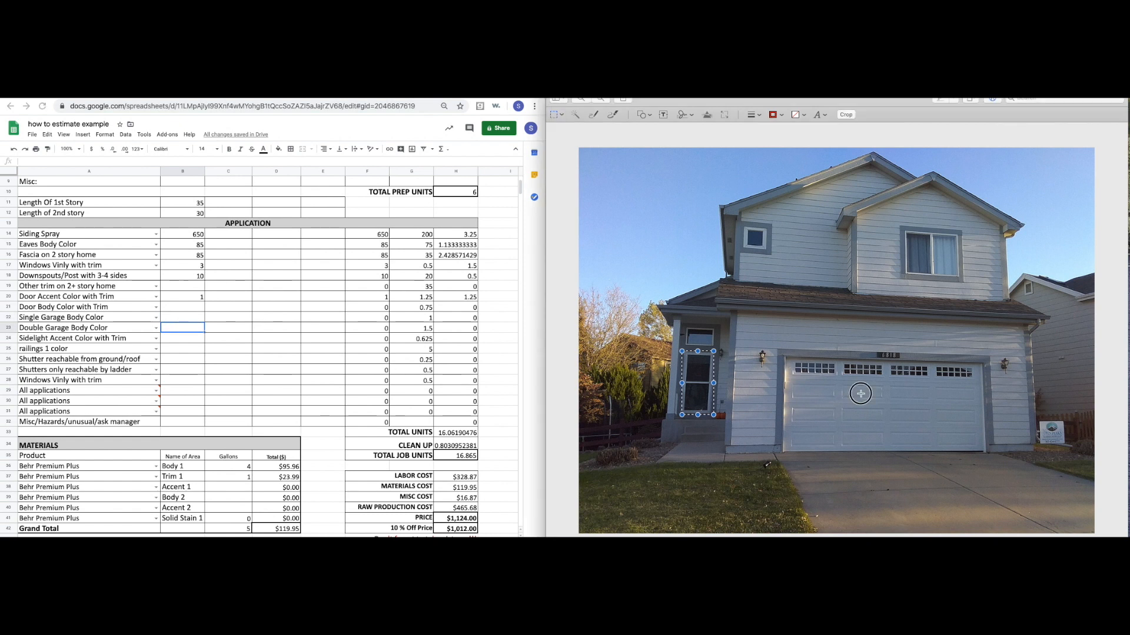
{"action": "left_click_drag", "start_coordinate": [783, 353], "coordinate": [1013, 445]}
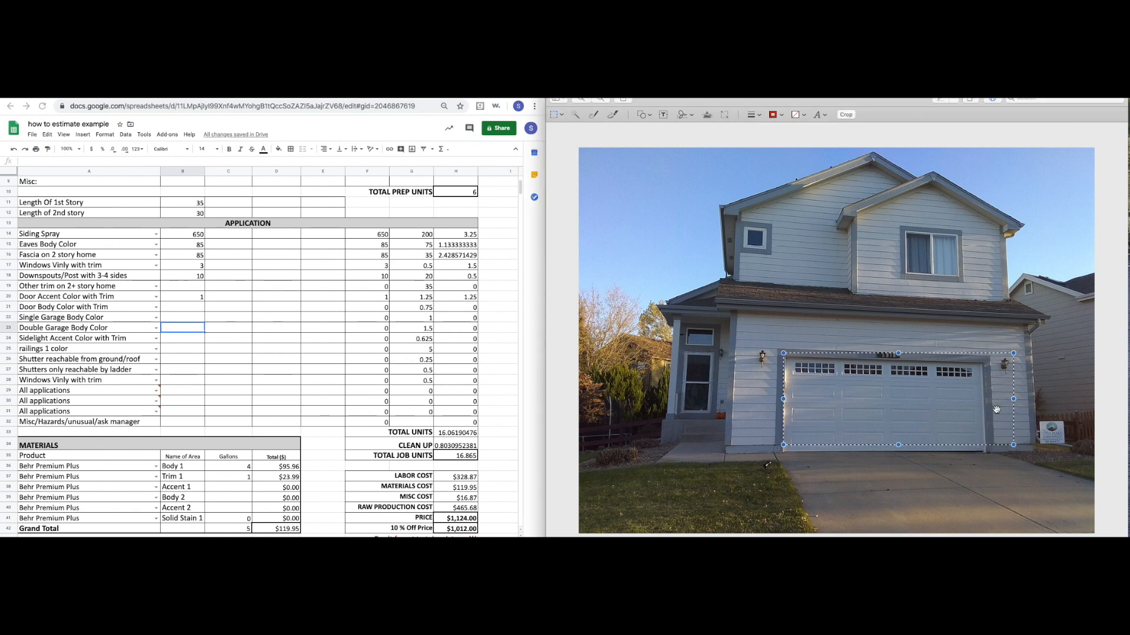
{"action": "left_click", "coordinate": [968, 340]}
Review the double garage color options and outline the row of windows across the garage door in the photo.
{"action": "double_click", "coordinate": [136, 333]}
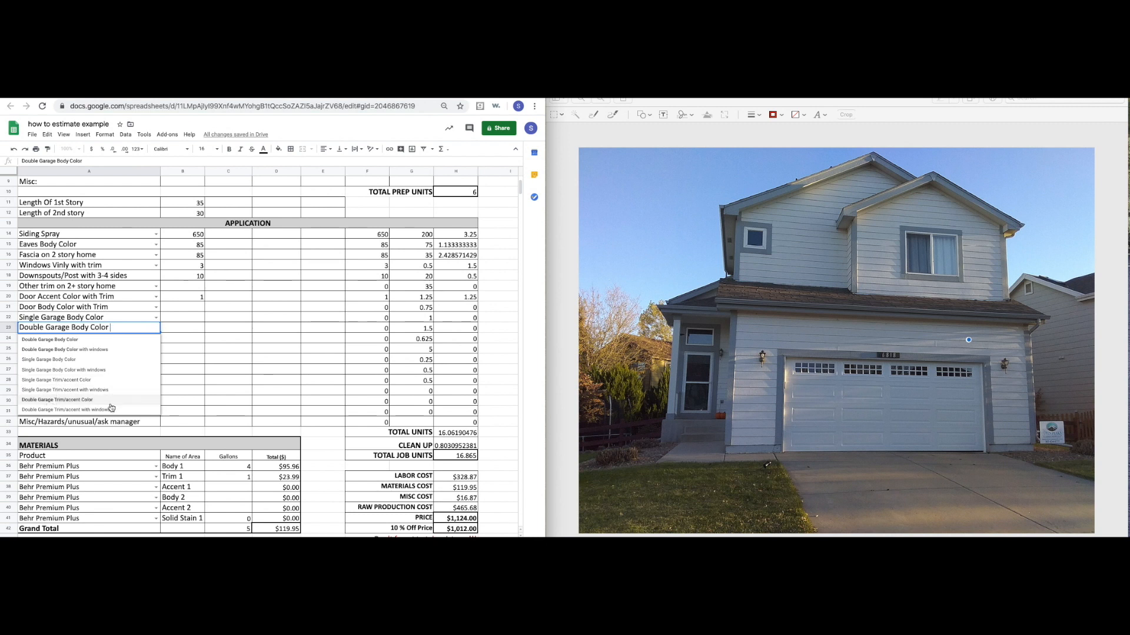
{"action": "left_click", "coordinate": [877, 379]}
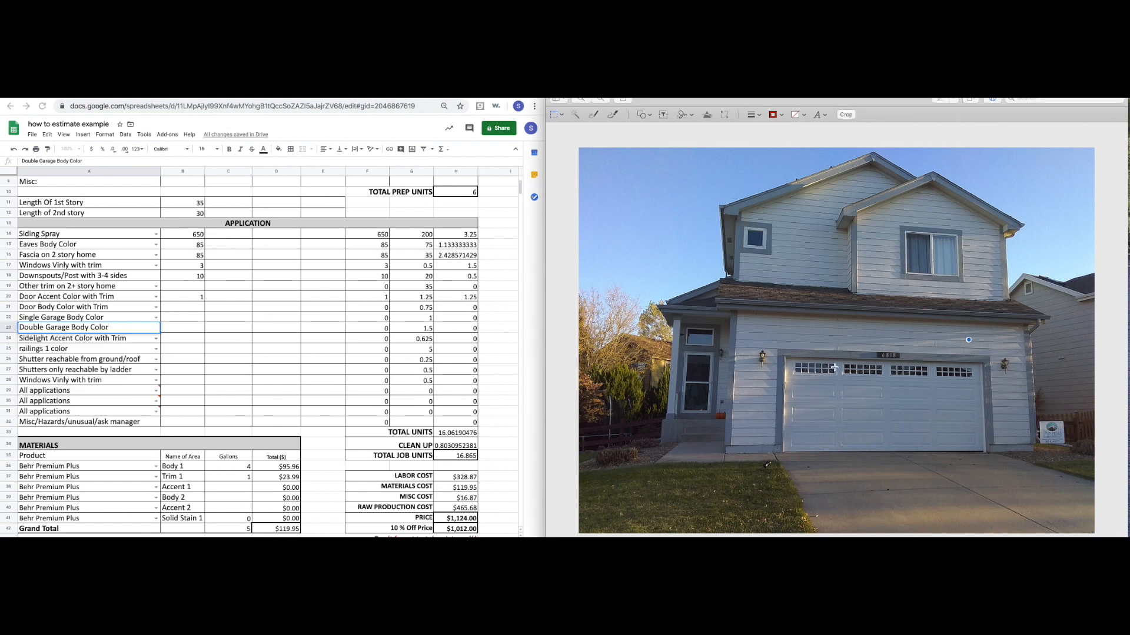
{"action": "left_click_drag", "start_coordinate": [791, 361], "coordinate": [979, 377]}
{"action": "left_click", "coordinate": [140, 334]}
{"action": "left_click", "coordinate": [173, 338]}
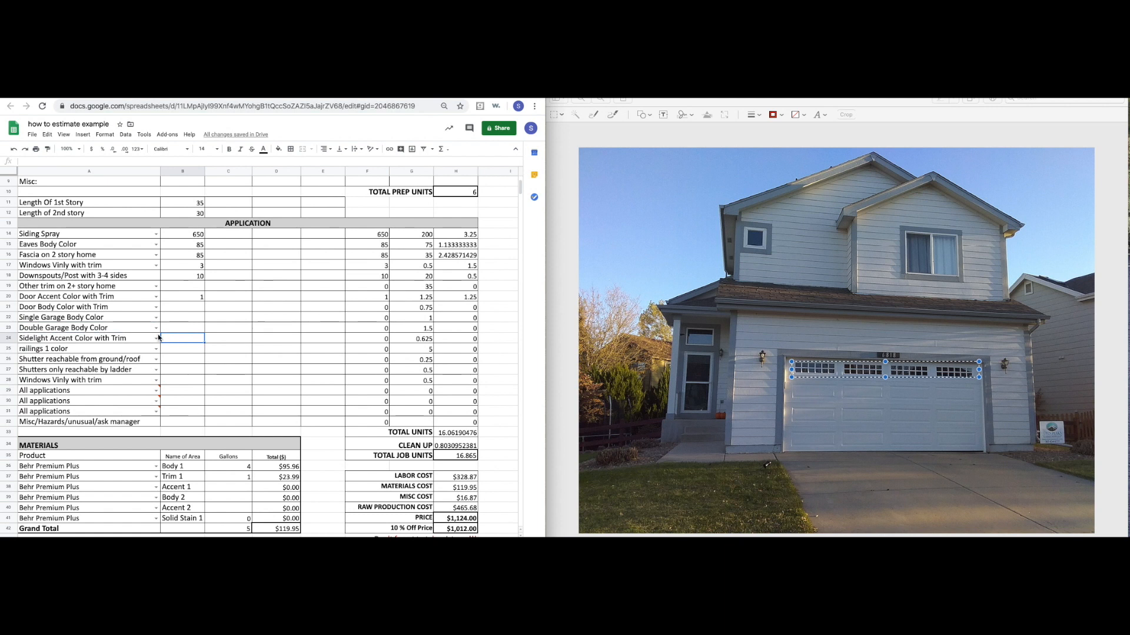
{"action": "left_click", "coordinate": [853, 403]}
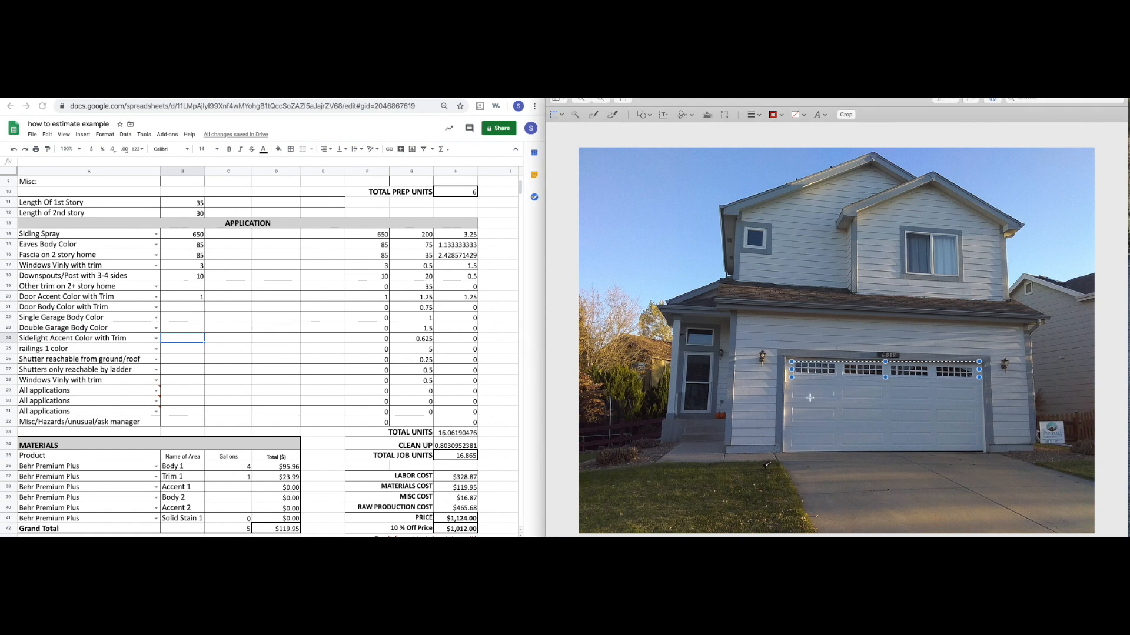
{"action": "left_click_drag", "start_coordinate": [978, 377], "coordinate": [1007, 390]}
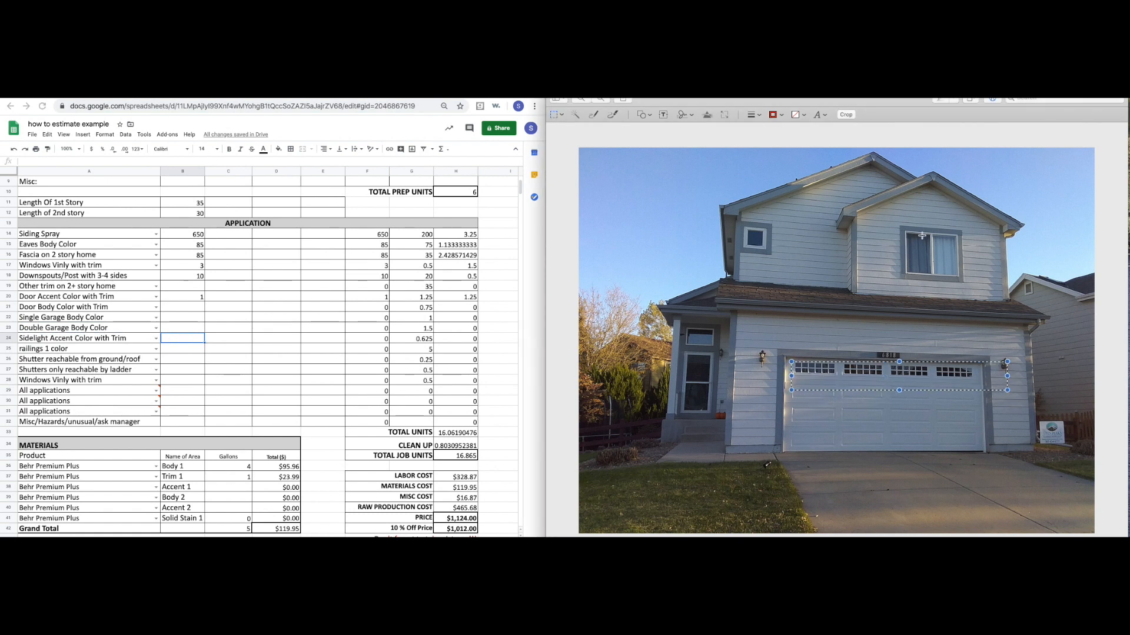
{"action": "left_click", "coordinate": [851, 406]}
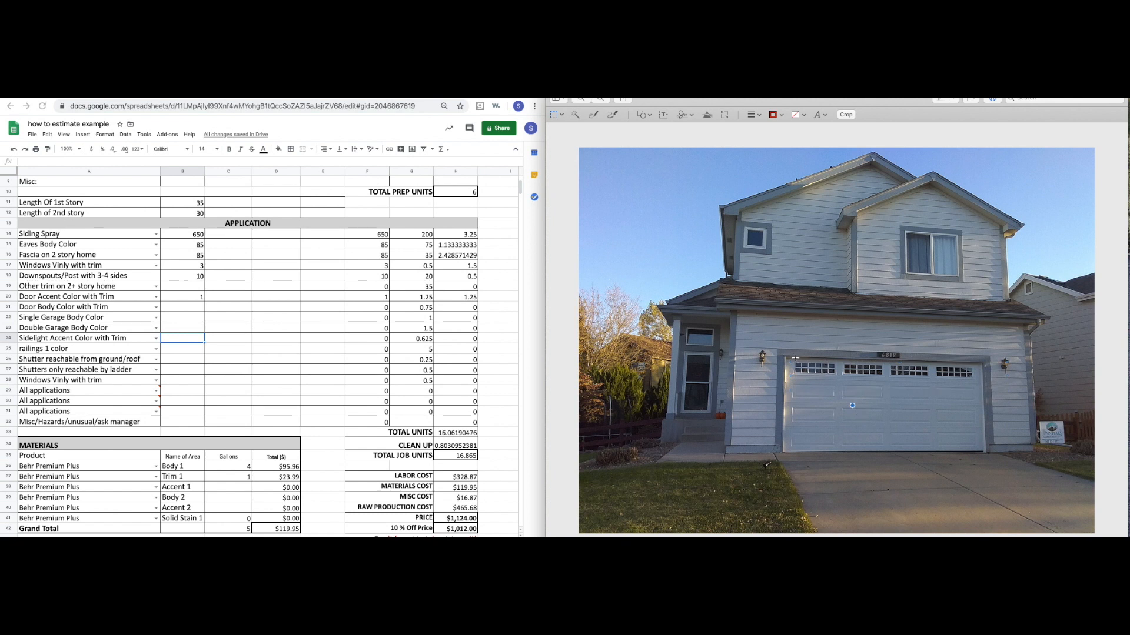
Outline the full row of small windows across the garage door in the photo to assess the double garage item.
{"action": "left_click_drag", "start_coordinate": [789, 359], "coordinate": [977, 381]}
{"action": "left_click_drag", "start_coordinate": [883, 359], "coordinate": [884, 377]}
{"action": "left_click", "coordinate": [139, 330]}
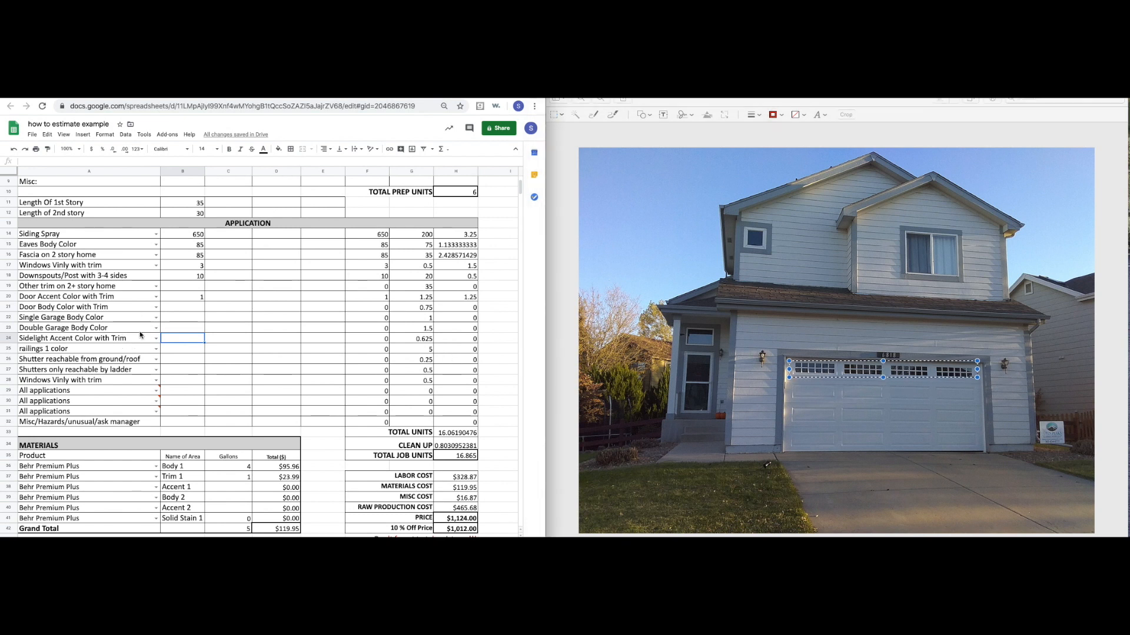
Change the Double Garage Body Color item to Double Garage Body Color with windows and enter a quantity of 1.
{"action": "left_click", "coordinate": [156, 328]}
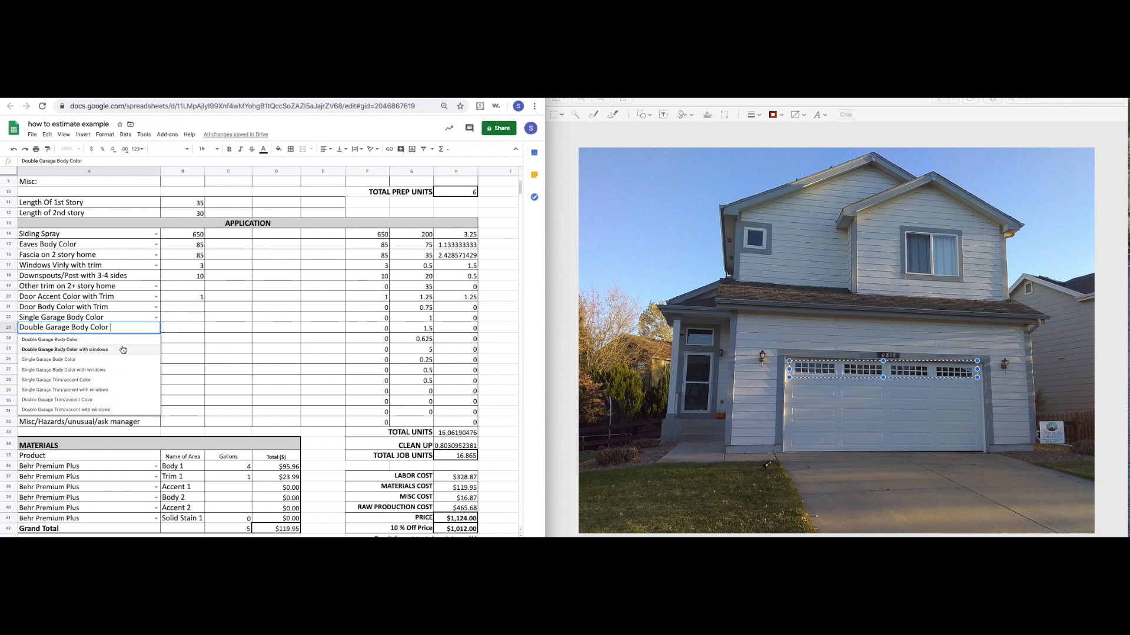
{"action": "left_click", "coordinate": [103, 360]}
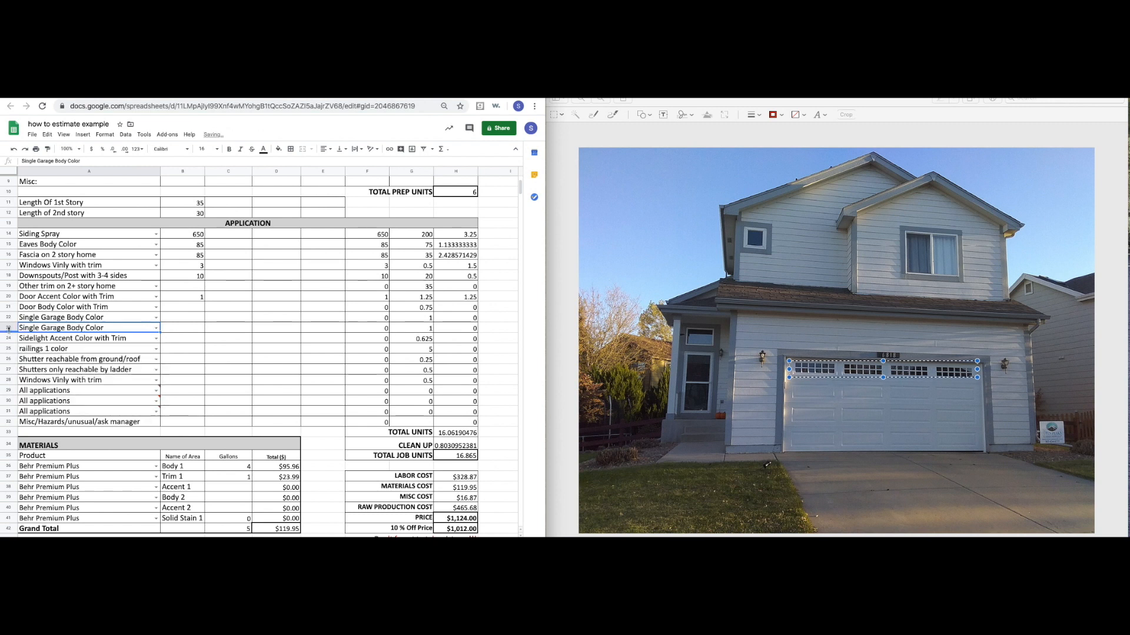
{"action": "left_click", "coordinate": [155, 329]}
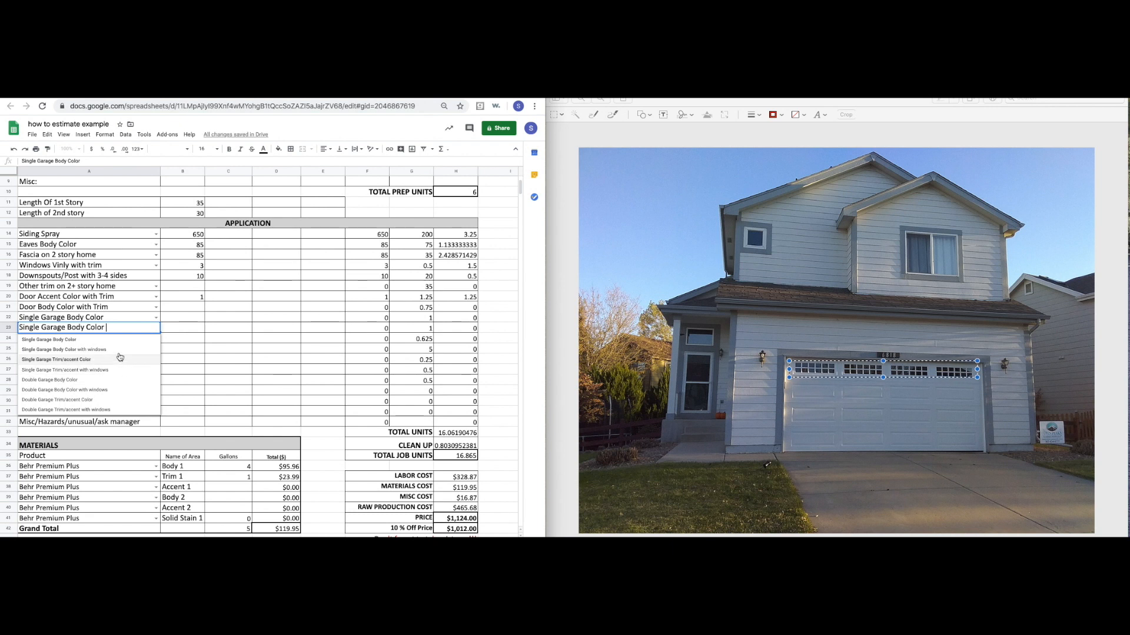
{"action": "left_click", "coordinate": [101, 390]}
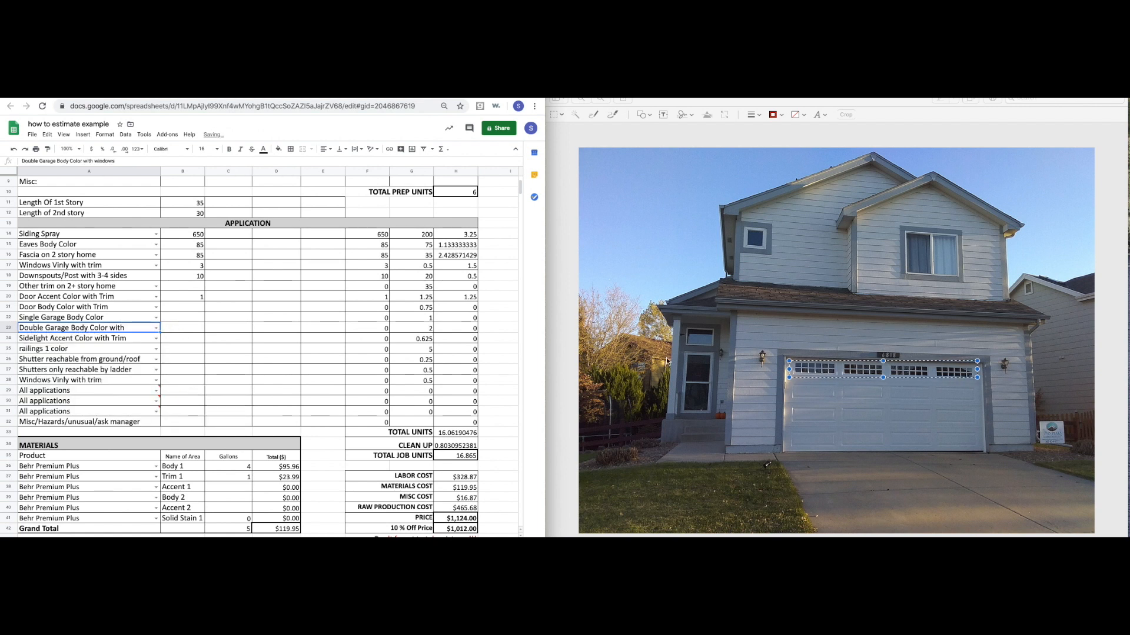
{"action": "left_click", "coordinate": [174, 331]}
{"action": "type", "text": "1"}
{"action": "key", "text": "Return"}
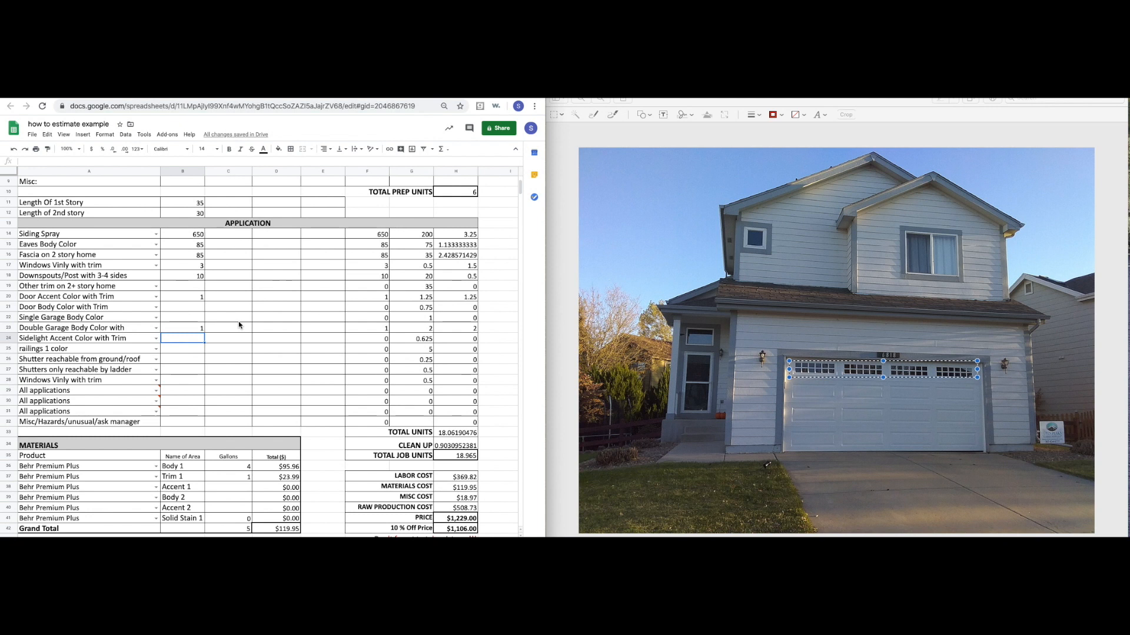
Review the trim and no-trim choices for the Door Accent Color with Trim row, keeping the current item.
{"action": "scroll", "coordinate": [136, 306], "scroll_direction": "right", "scroll_amount": 3}
{"action": "scroll", "coordinate": [136, 306], "scroll_direction": "up", "scroll_amount": 1}
{"action": "scroll", "coordinate": [139, 317], "scroll_direction": "left", "scroll_amount": 2}
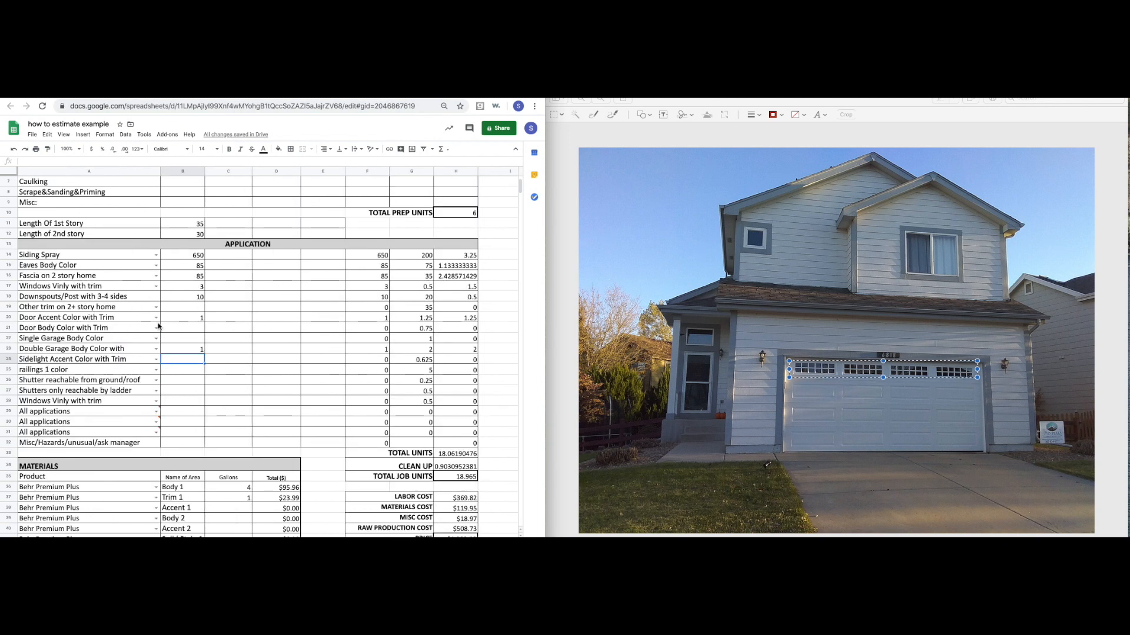
{"action": "double_click", "coordinate": [149, 319]}
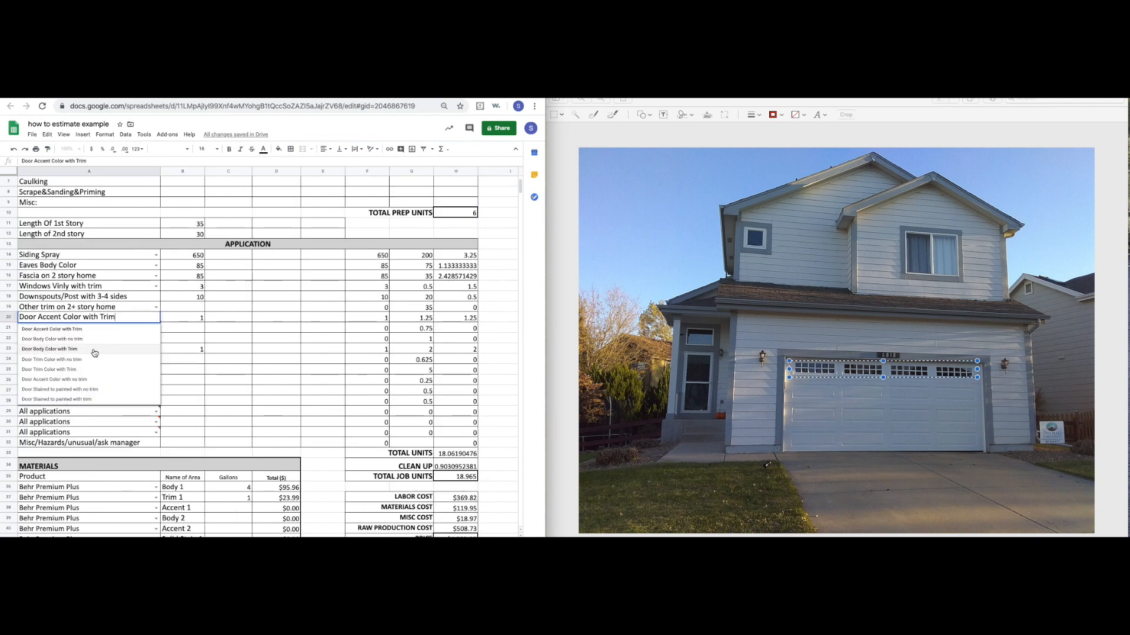
{"action": "left_click", "coordinate": [173, 319]}
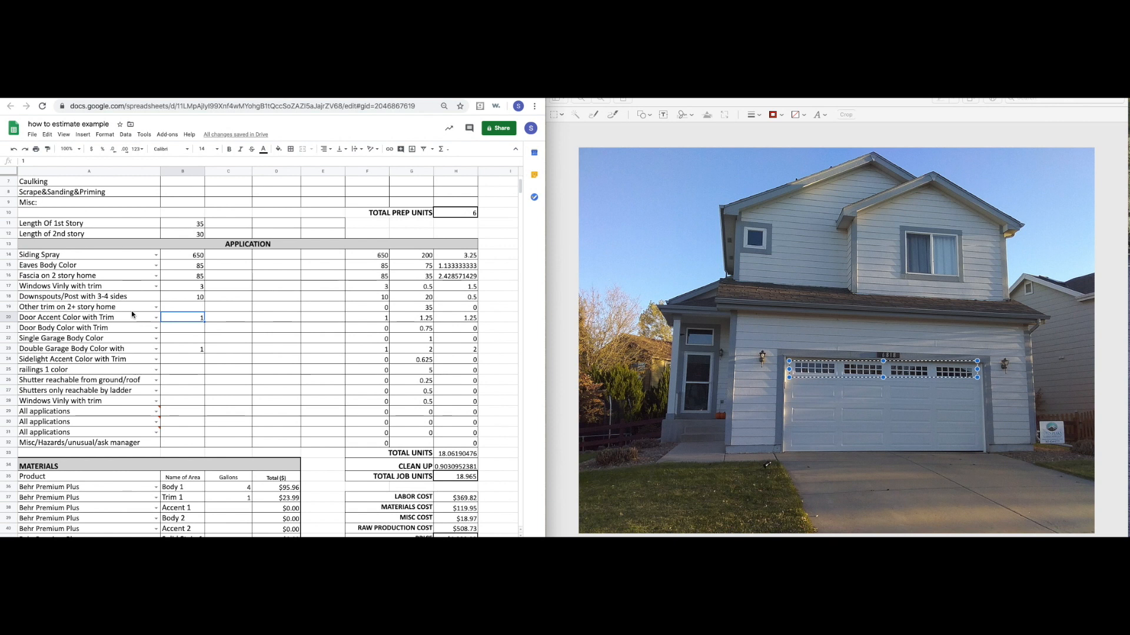
Check the Windows Vinly with trim item and quantity against the photo, outlining the large upper-story window with its trim.
{"action": "left_click", "coordinate": [146, 288]}
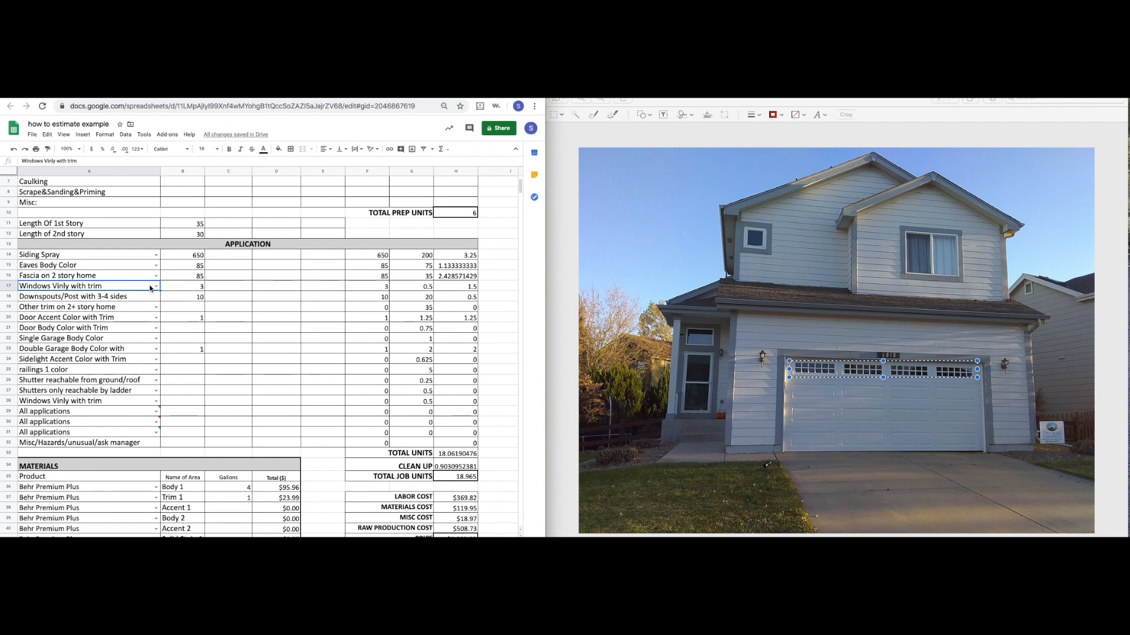
{"action": "left_click", "coordinate": [183, 287]}
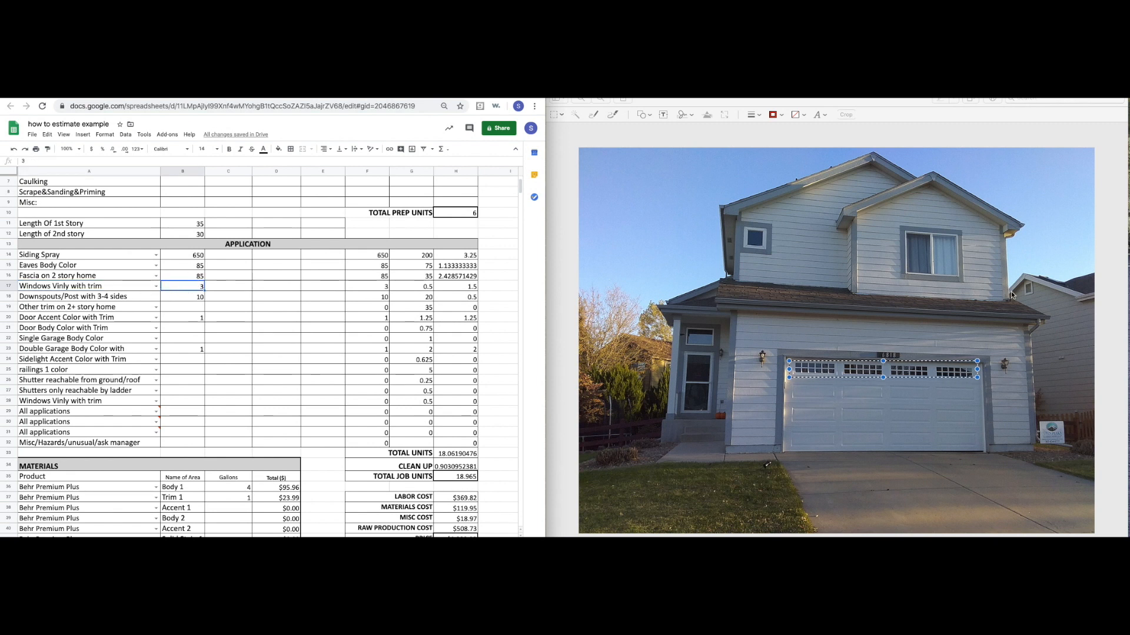
{"action": "left_click", "coordinate": [932, 240]}
{"action": "left_click_drag", "start_coordinate": [898, 223], "coordinate": [964, 284]}
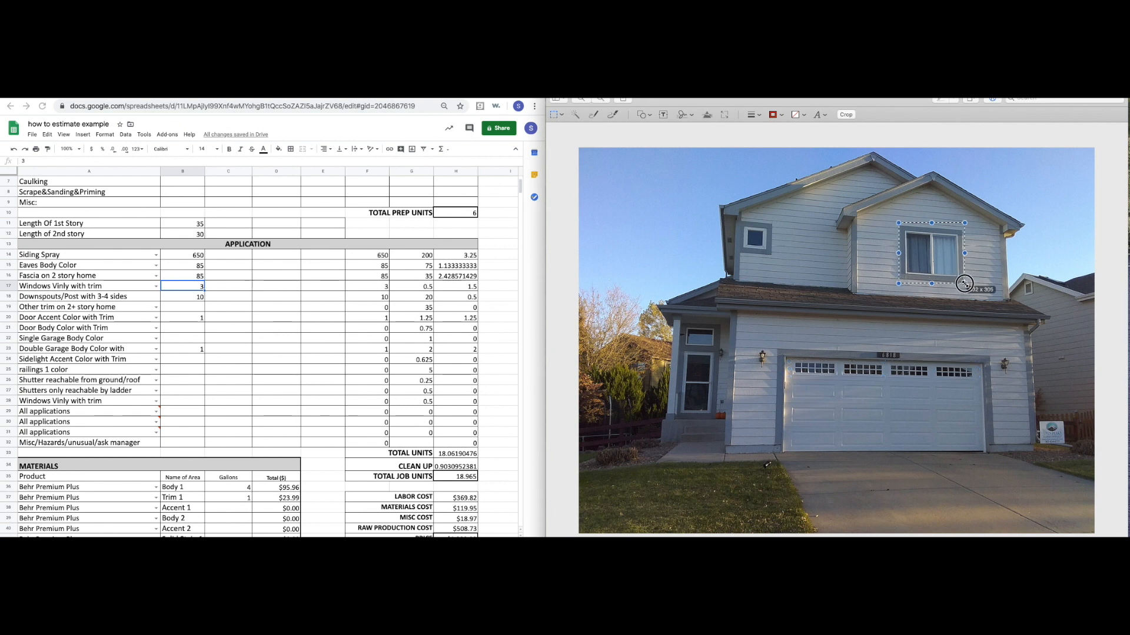
{"action": "left_click", "coordinate": [125, 276]}
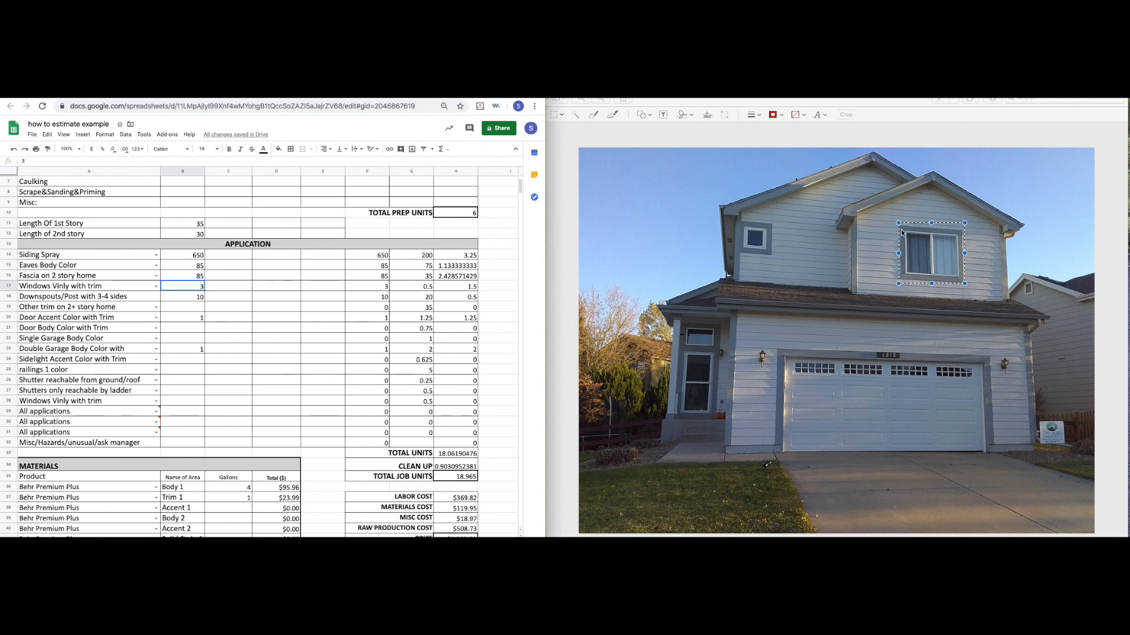
{"action": "left_click", "coordinate": [806, 296]}
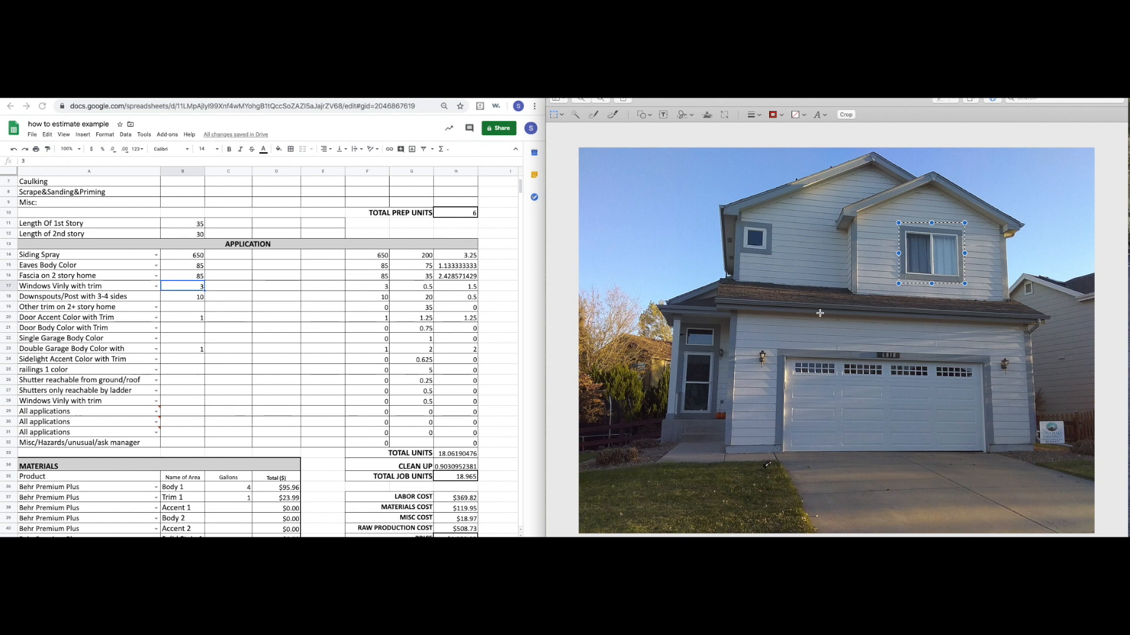
{"action": "left_click", "coordinate": [816, 266]}
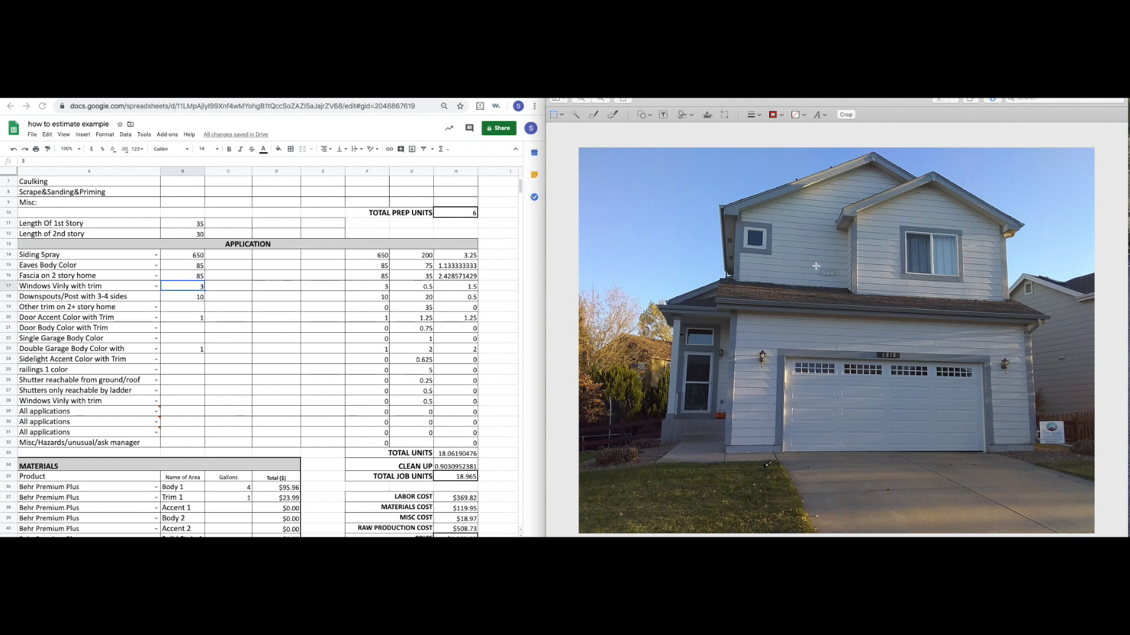
Select the Other trim on 2+ story home quantity and outline possible corner and horizontal trim on the front photo.
{"action": "left_click", "coordinate": [184, 308]}
{"action": "left_click", "coordinate": [185, 309]}
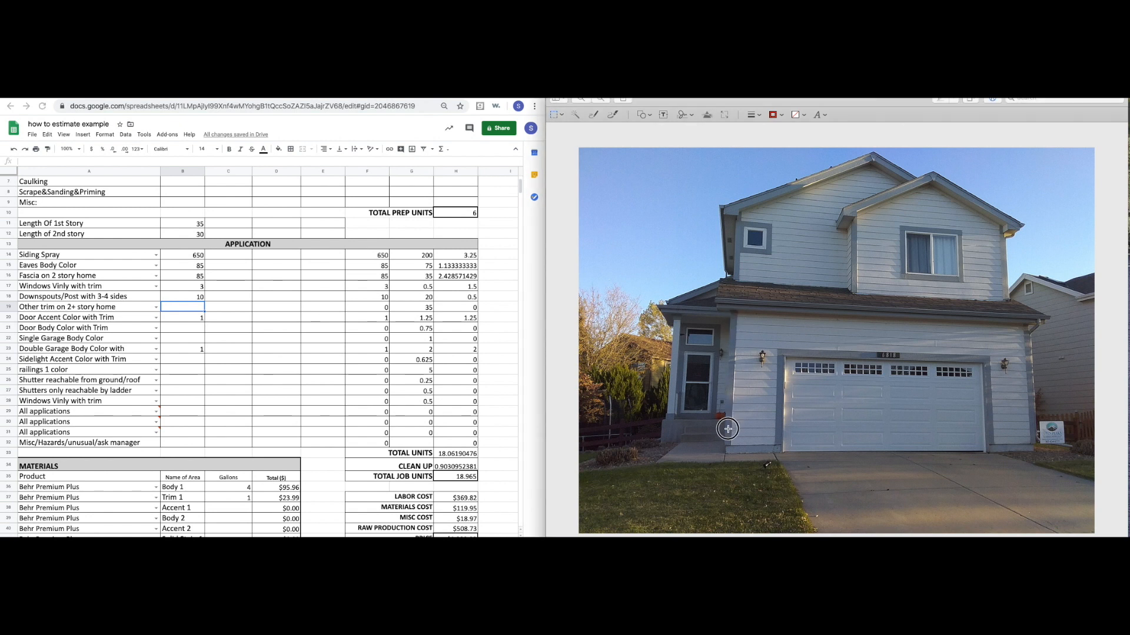
{"action": "left_click_drag", "start_coordinate": [738, 316], "coordinate": [721, 450]}
{"action": "left_click", "coordinate": [741, 331]}
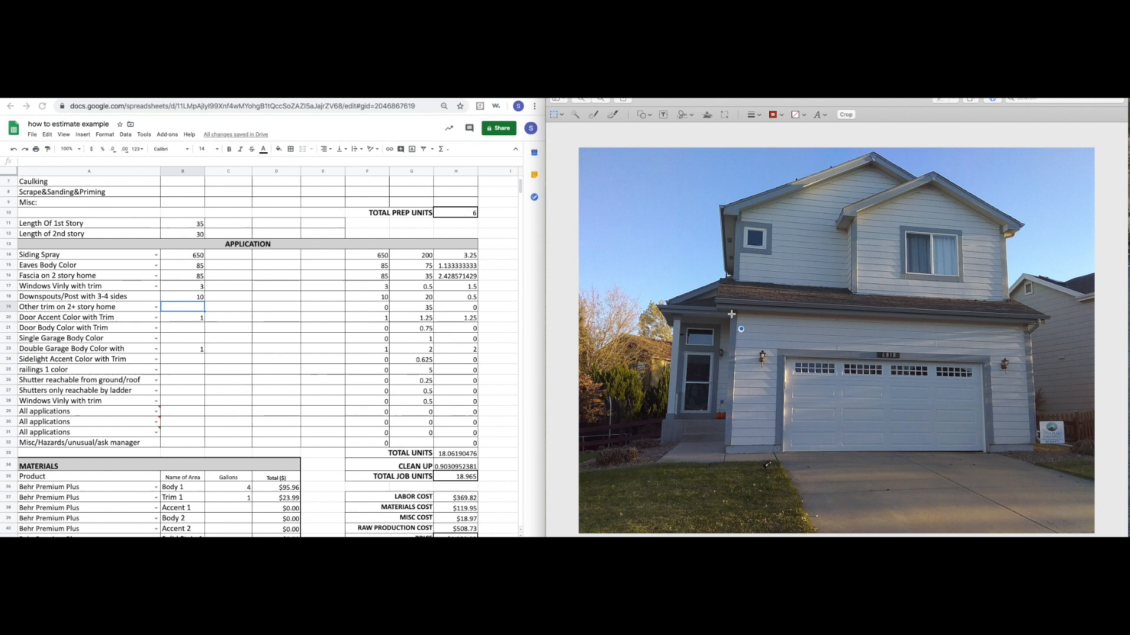
{"action": "left_click", "coordinate": [731, 315]}
{"action": "left_click_drag", "start_coordinate": [731, 315], "coordinate": [747, 434]}
{"action": "left_click_drag", "start_coordinate": [854, 247], "coordinate": [865, 268]}
{"action": "left_click_drag", "start_coordinate": [1006, 268], "coordinate": [1009, 281]}
{"action": "left_click_drag", "start_coordinate": [731, 435], "coordinate": [1039, 449]}
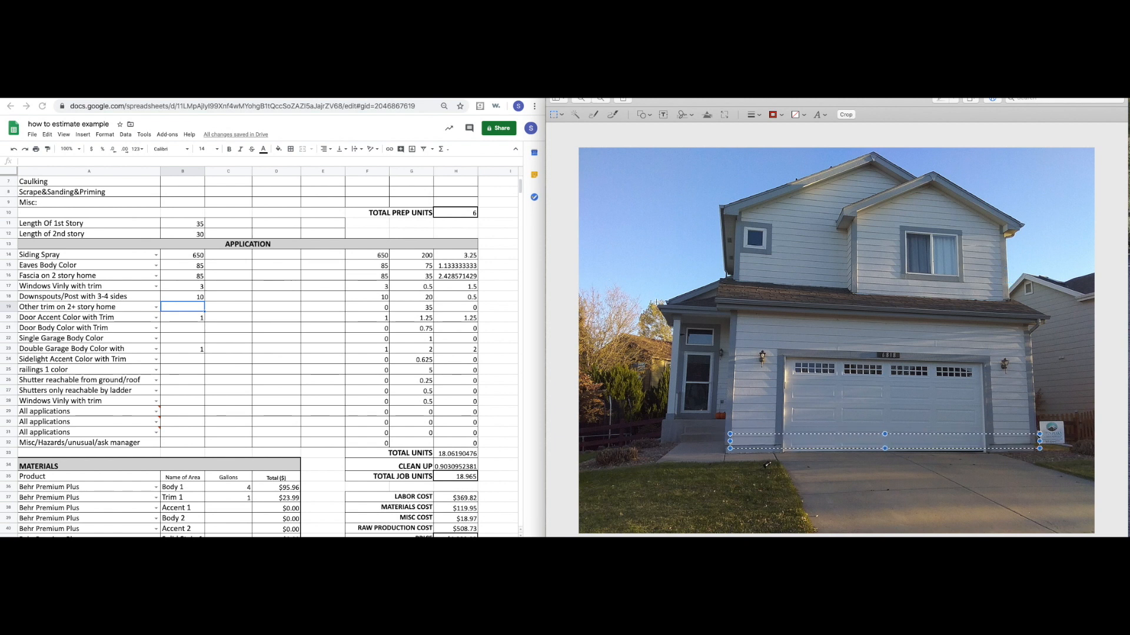
{"action": "left_click_drag", "start_coordinate": [649, 304], "coordinate": [1051, 338]}
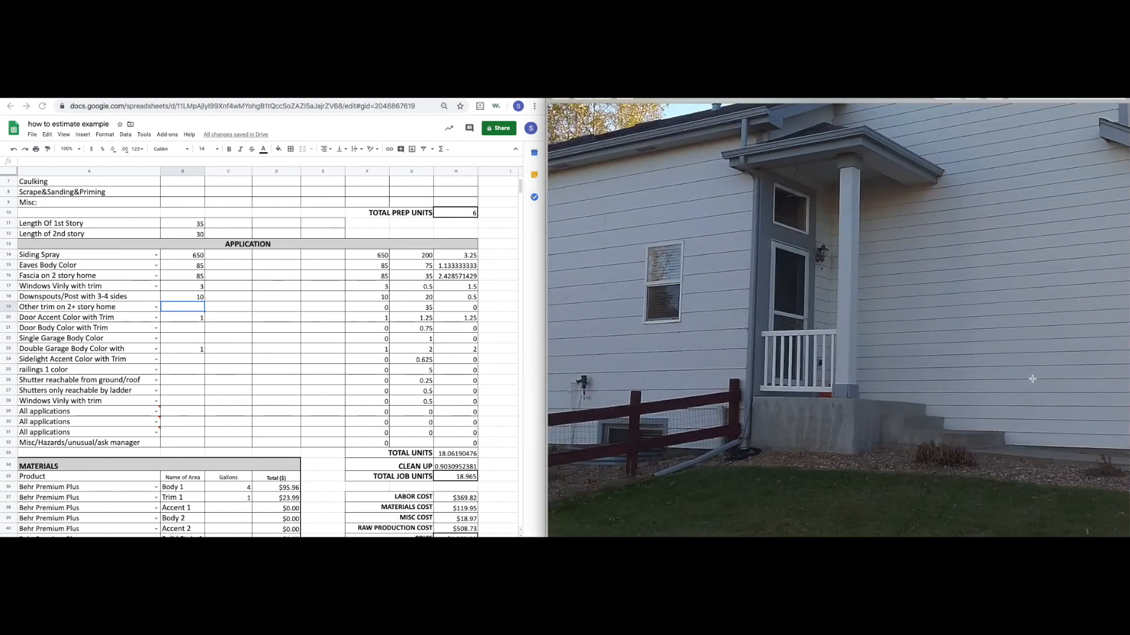
Check the porch area in the side-view photo for other trim, and return to the front photo.
{"action": "mouse_move", "coordinate": [821, 171]}
{"action": "left_mouse_down"}
{"action": "mouse_move", "coordinate": [1126, 171]}
{"action": "mouse_move", "coordinate": [927, 174]}
{"action": "mouse_move", "coordinate": [965, 184]}
{"action": "left_mouse_up"}
{"action": "left_click", "coordinate": [927, 230]}
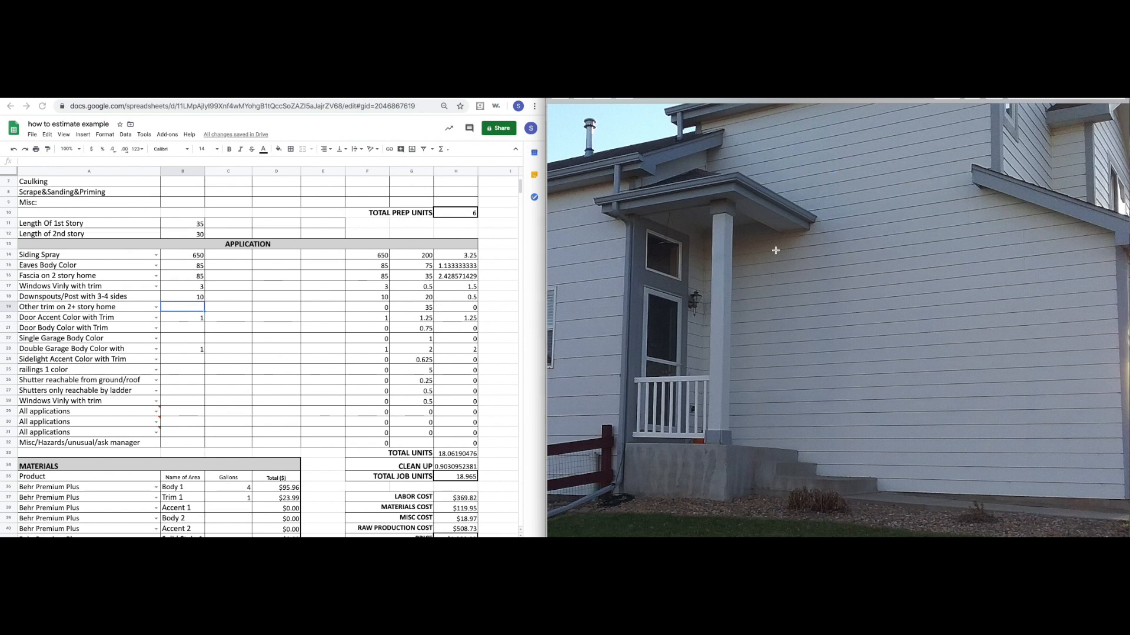
{"action": "key", "text": "super+grave"}
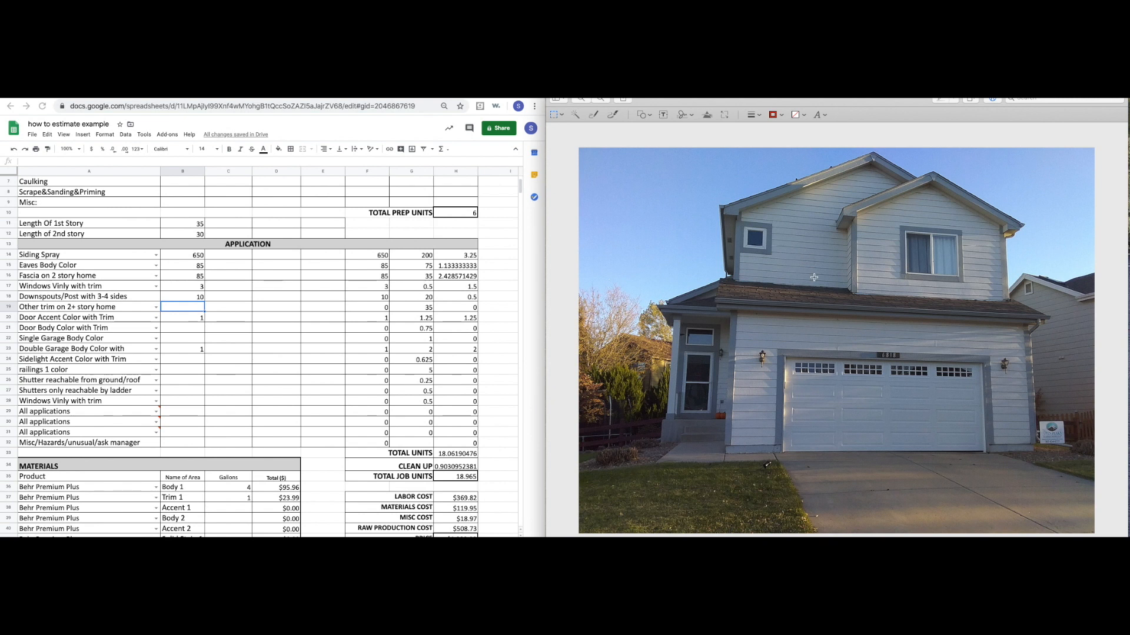
Outline the vertical corners of the upper and lower stories and the entry in the front photo to gauge other trim length.
{"action": "left_click_drag", "start_coordinate": [1001, 233], "coordinate": [1002, 306]}
{"action": "left_click_drag", "start_coordinate": [856, 222], "coordinate": [856, 292]}
{"action": "left_click_drag", "start_coordinate": [741, 220], "coordinate": [730, 285]}
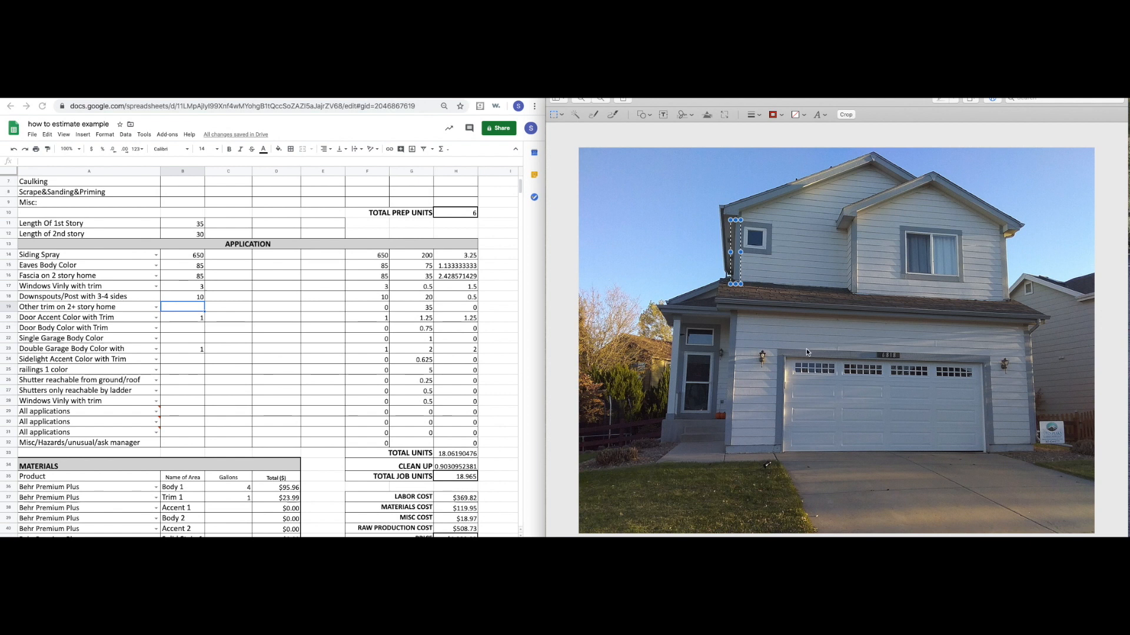
{"action": "left_click_drag", "start_coordinate": [736, 316], "coordinate": [720, 446]}
{"action": "left_click_drag", "start_coordinate": [1027, 333], "coordinate": [1027, 471]}
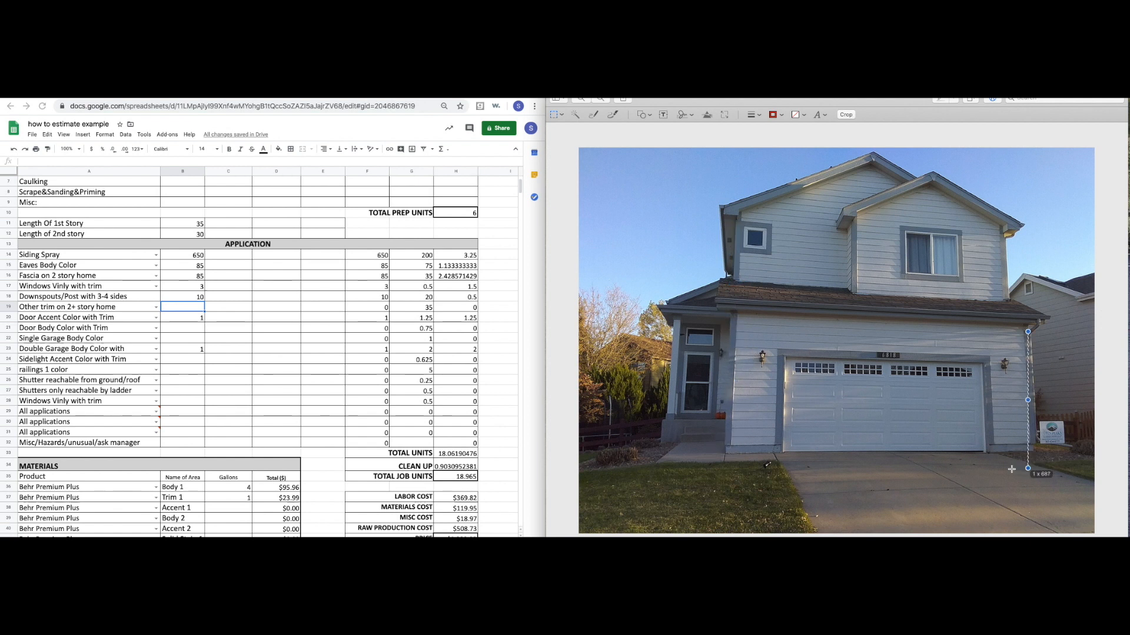
{"action": "left_click_drag", "start_coordinate": [677, 325], "coordinate": [664, 410]}
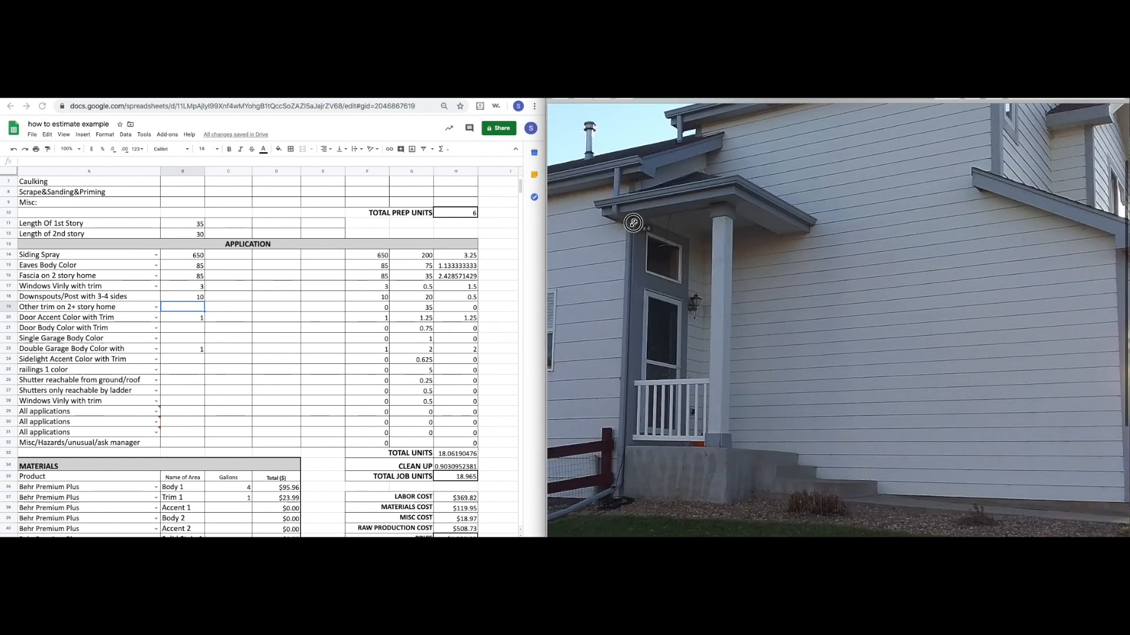
Outline the entry's vertical corner trim in the side-view photo, comparing it with the area around the front door.
{"action": "left_click_drag", "start_coordinate": [634, 221], "coordinate": [616, 431]}
{"action": "left_click_drag", "start_coordinate": [646, 228], "coordinate": [680, 424]}
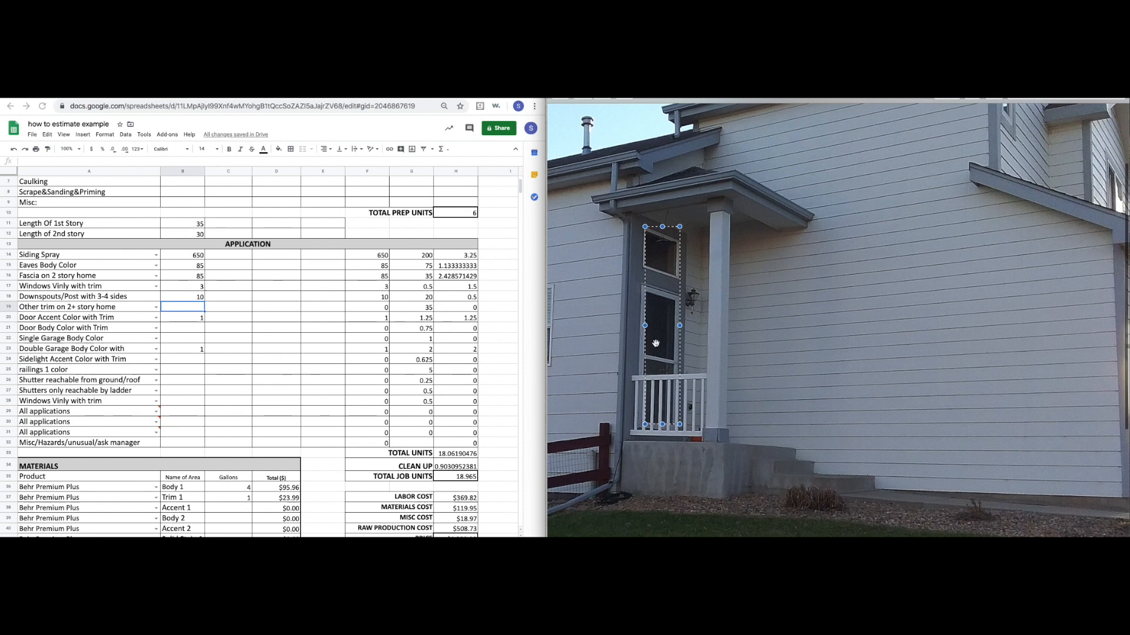
{"action": "left_click_drag", "start_coordinate": [631, 215], "coordinate": [624, 319]}
{"action": "left_click_drag", "start_coordinate": [624, 453], "coordinate": [625, 454]}
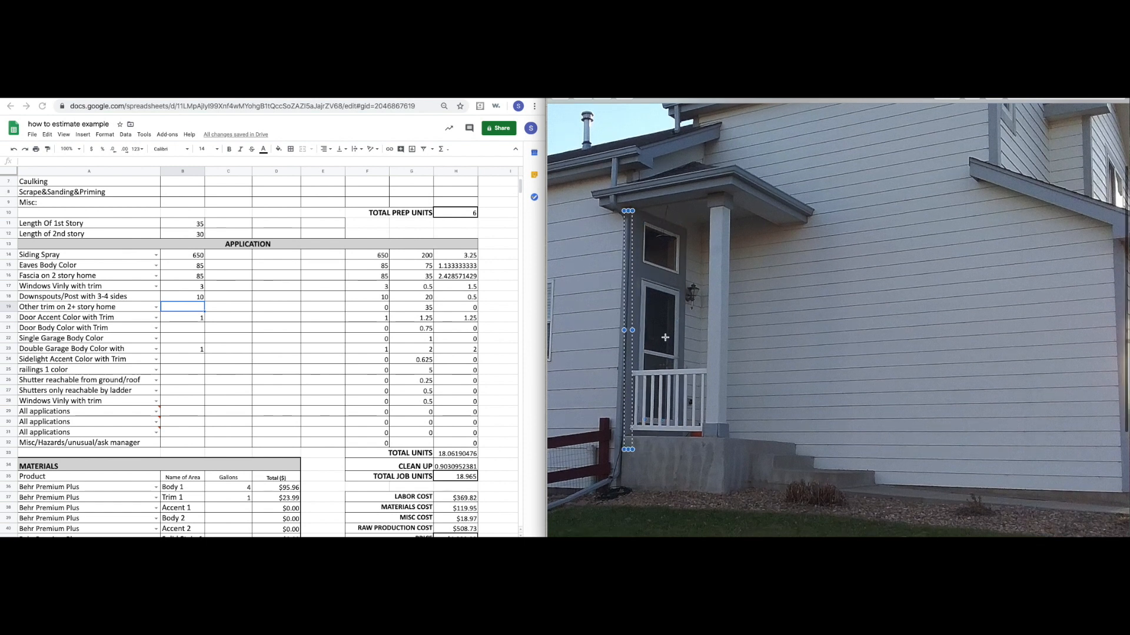
{"action": "left_click_drag", "start_coordinate": [633, 329], "coordinate": [640, 330]}
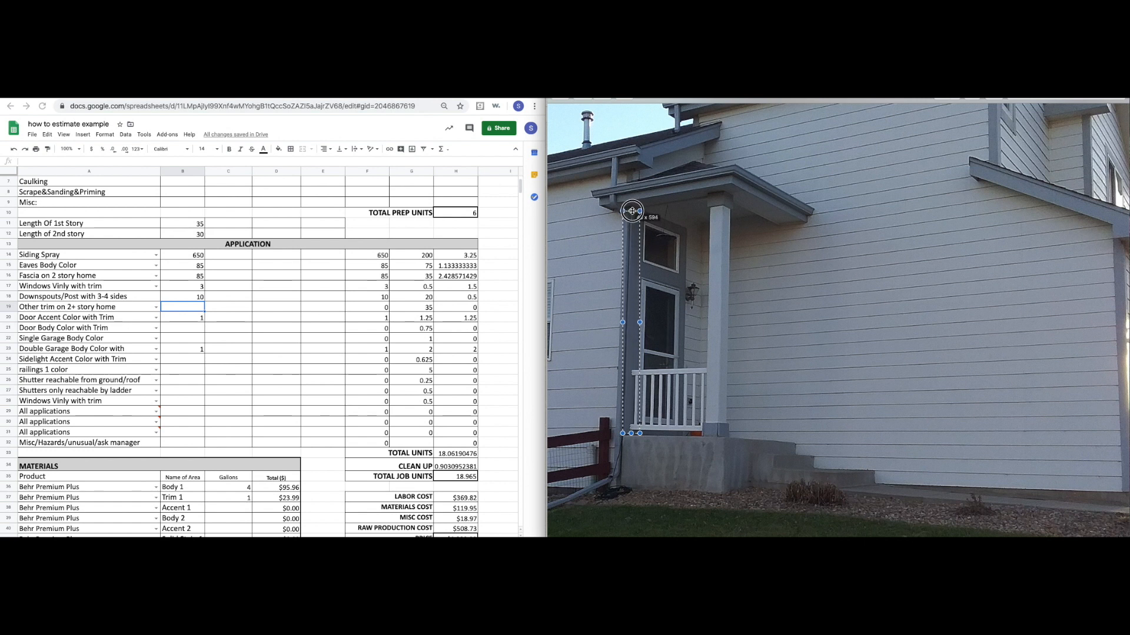
{"action": "left_click", "coordinate": [642, 213]}
{"action": "left_click_drag", "start_coordinate": [621, 207], "coordinate": [647, 433]}
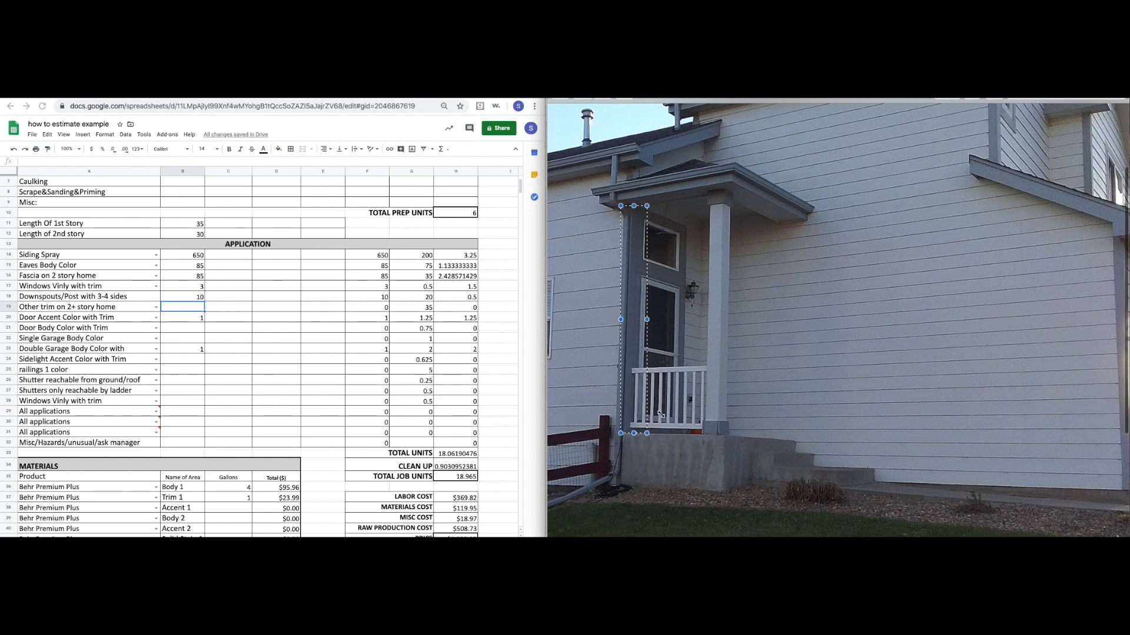
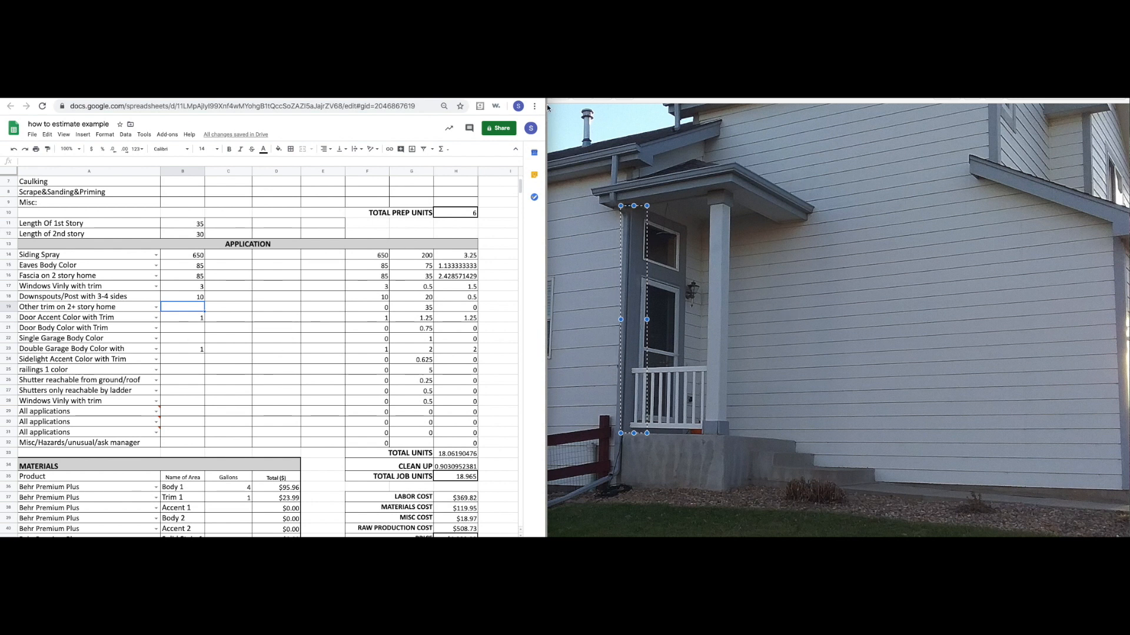
Return to the front photo and enter 55 as the quantity for Other trim on 2+ story home.
{"action": "left_click", "coordinate": [566, 86]}
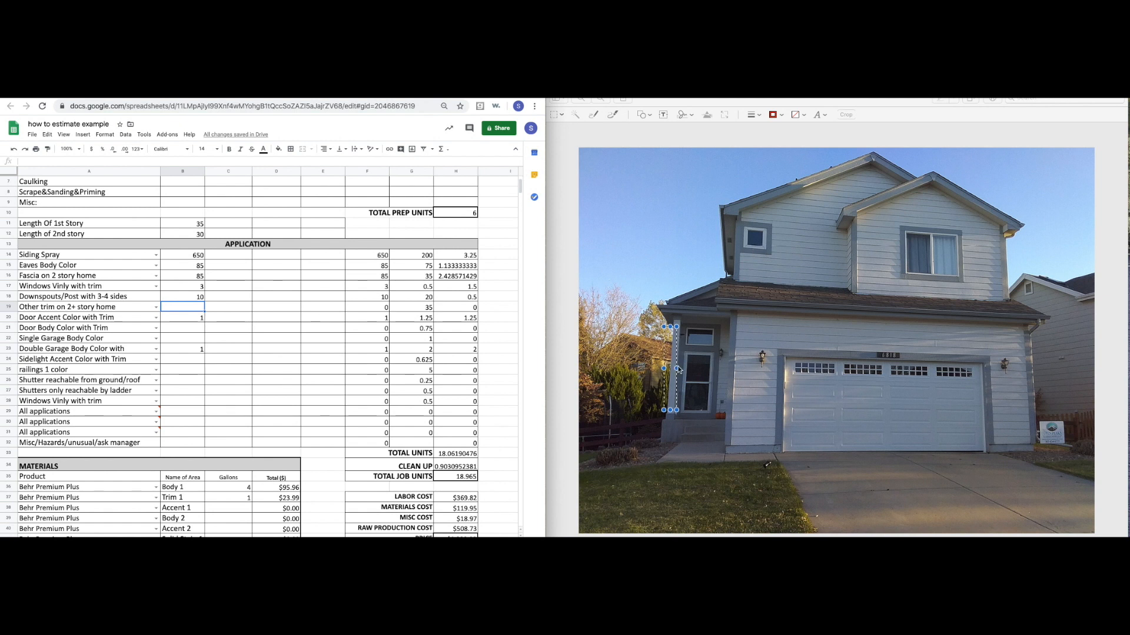
{"action": "type", "text": "55"}
{"action": "key", "text": "Return"}
{"action": "key", "text": "Return"}
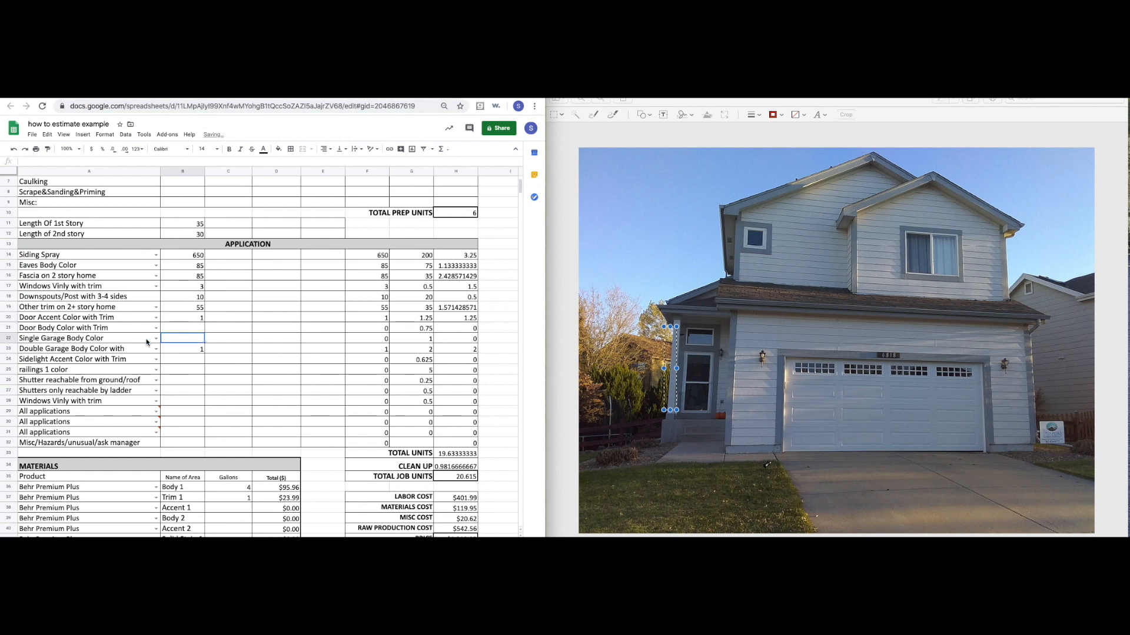
Assess the Sidelight Accent Color with Trim row by outlining the area beside the front door and examining a Home Depot door with sidelite.
{"action": "left_click", "coordinate": [180, 359]}
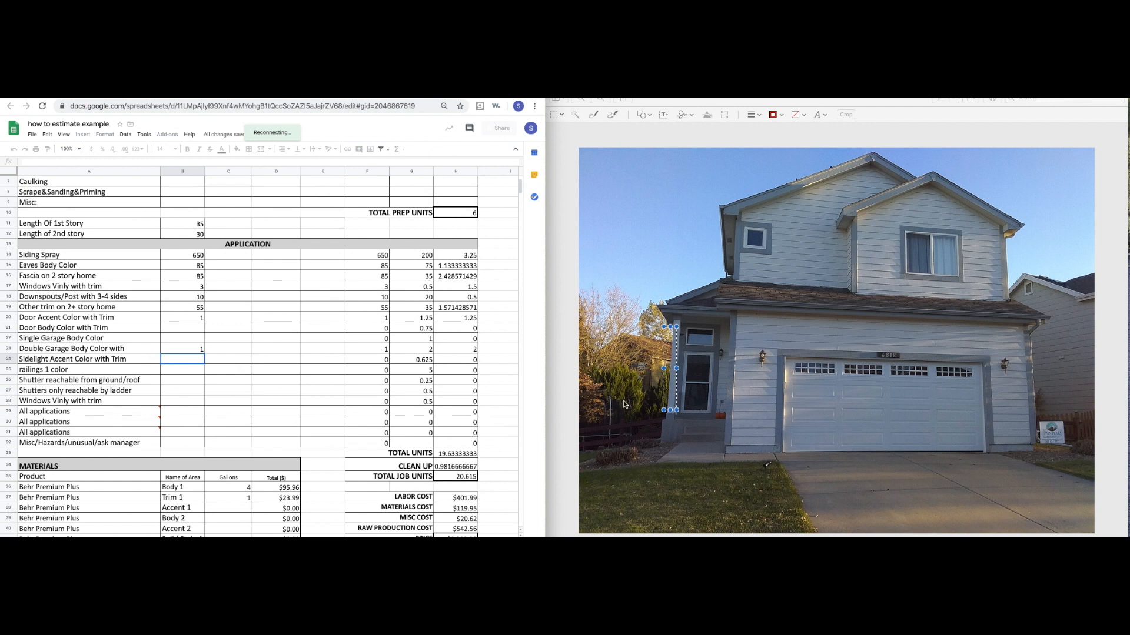
{"action": "left_click_drag", "start_coordinate": [722, 352], "coordinate": [740, 422]}
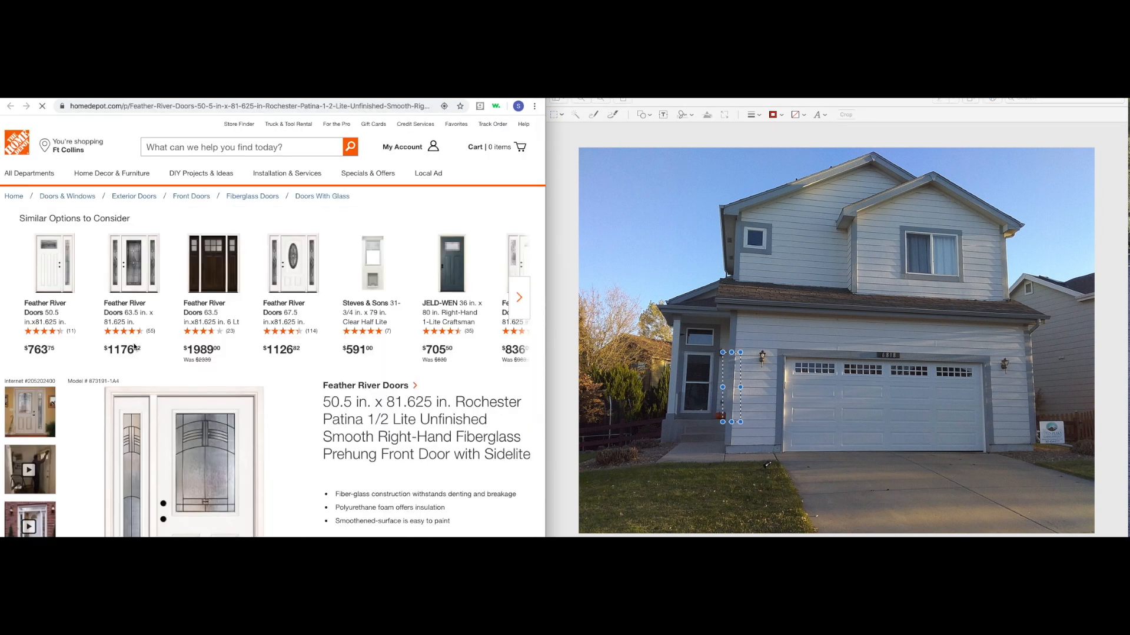
{"action": "scroll", "coordinate": [206, 430], "scroll_direction": "down", "scroll_amount": 1}
{"action": "scroll", "coordinate": [186, 413], "scroll_direction": "down", "scroll_amount": 3}
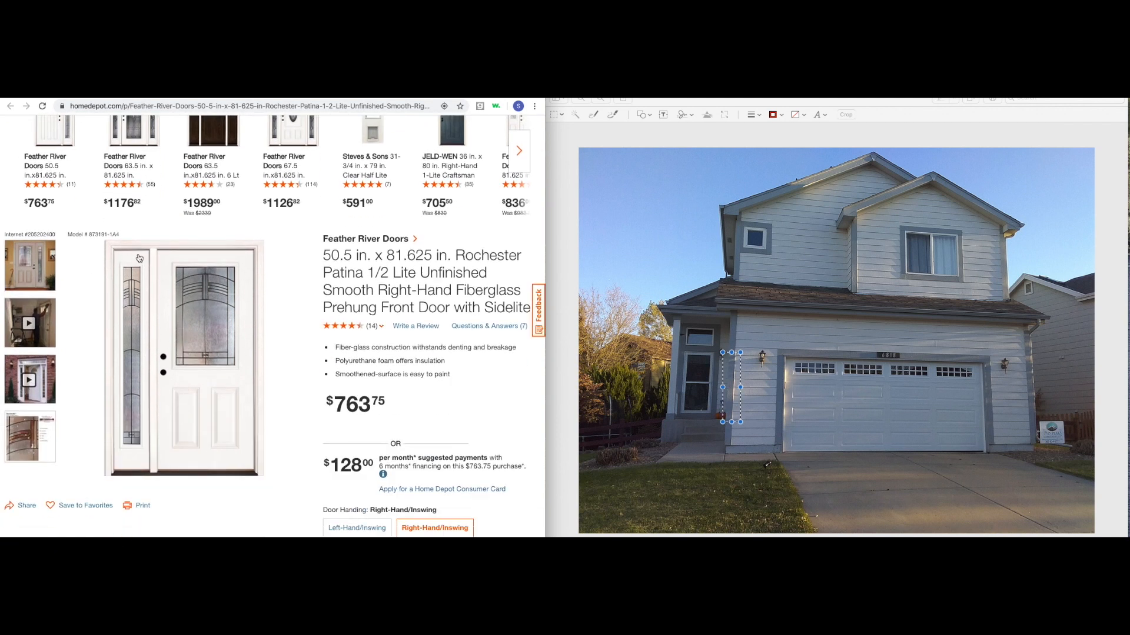
{"action": "scroll", "coordinate": [143, 430], "scroll_direction": "up", "scroll_amount": 1}
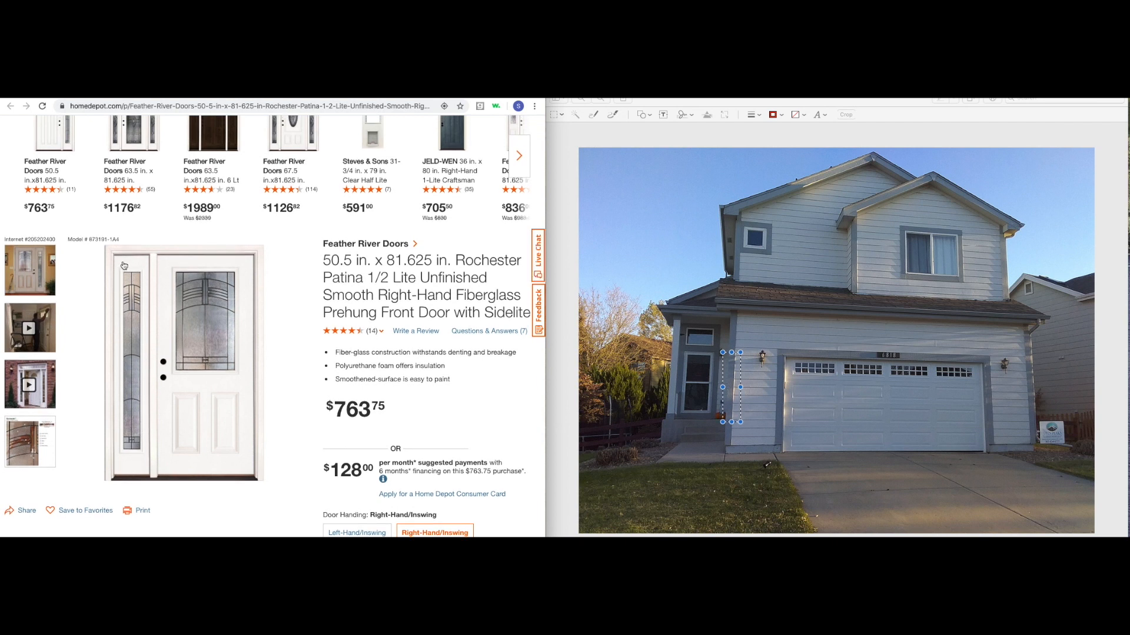
Examine the Feather River 63.5 in. Craftsman door with sidelites and compare it with the Sidelight Accent Color with Trim row and the photographed entry.
{"action": "scroll", "coordinate": [135, 338], "scroll_direction": "up", "scroll_amount": 3}
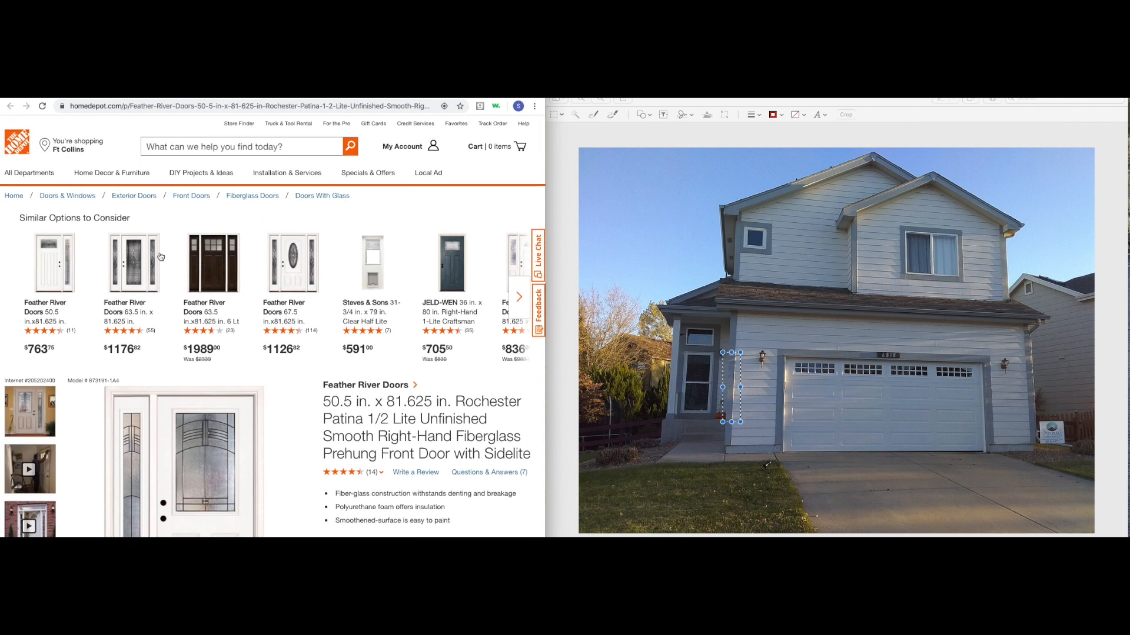
{"action": "left_click", "coordinate": [207, 283]}
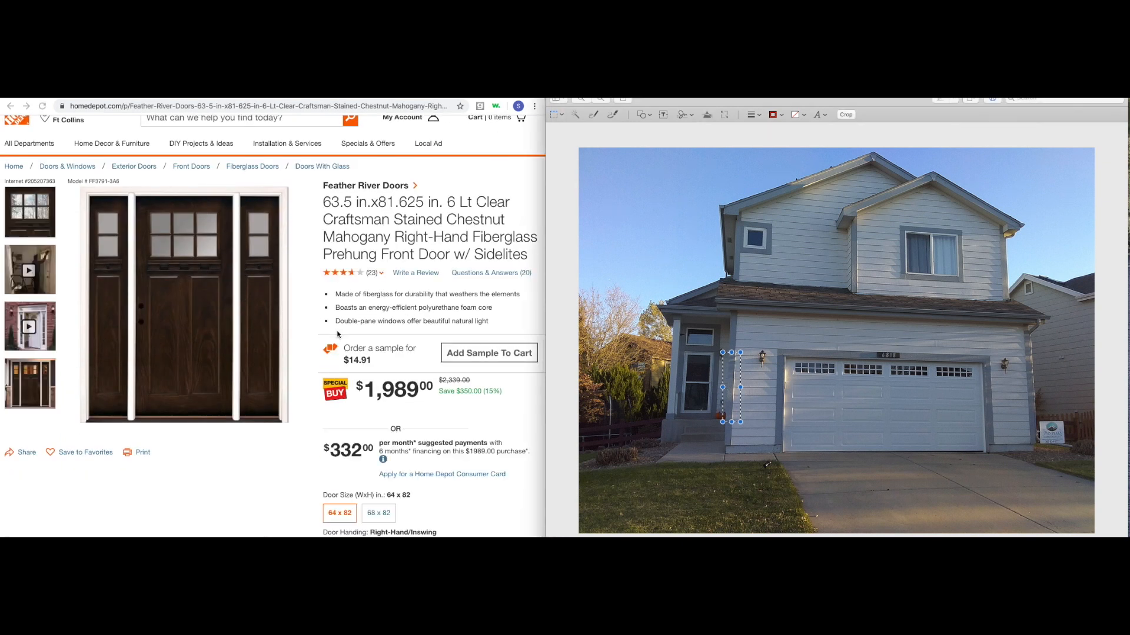
{"action": "left_click", "coordinate": [122, 251]}
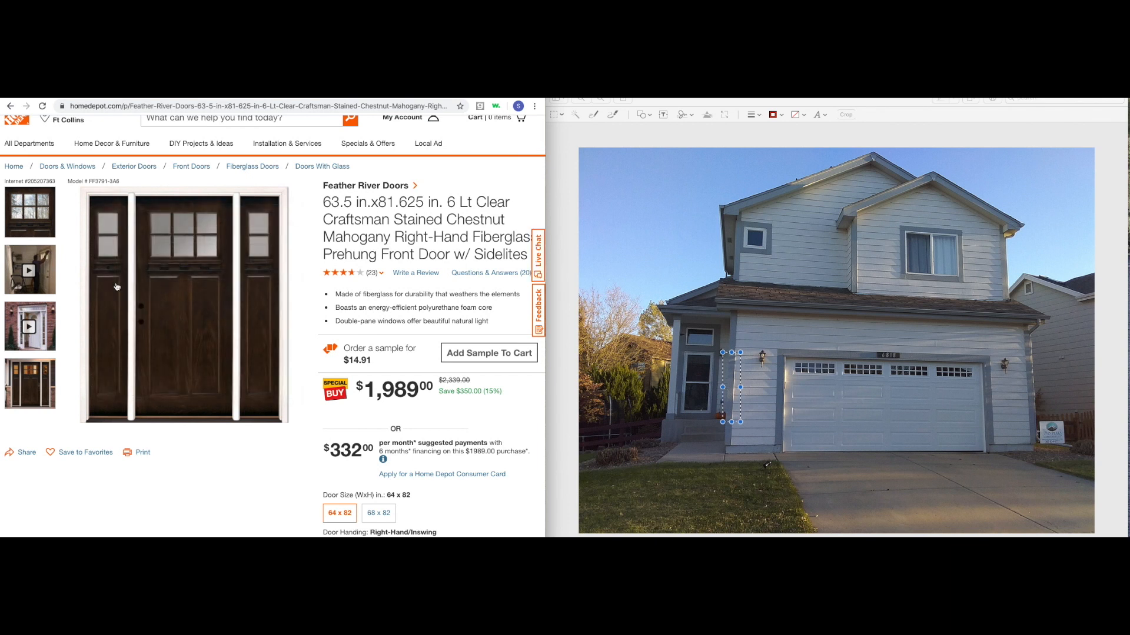
{"action": "left_click", "coordinate": [183, 100]}
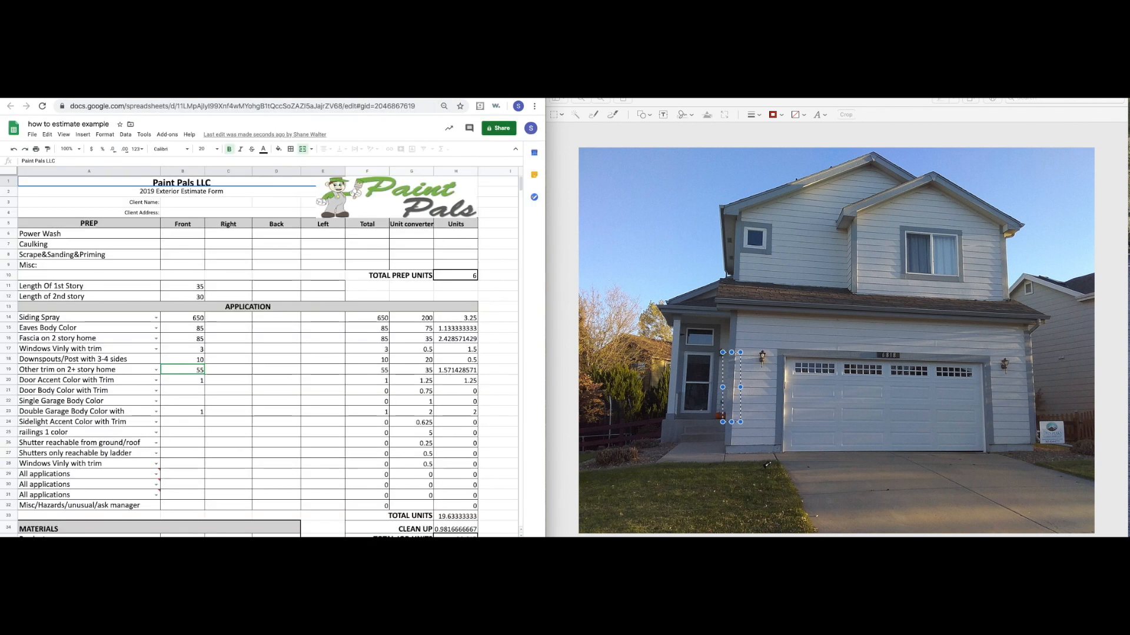
{"action": "left_click", "coordinate": [198, 416]}
{"action": "left_click", "coordinate": [141, 421]}
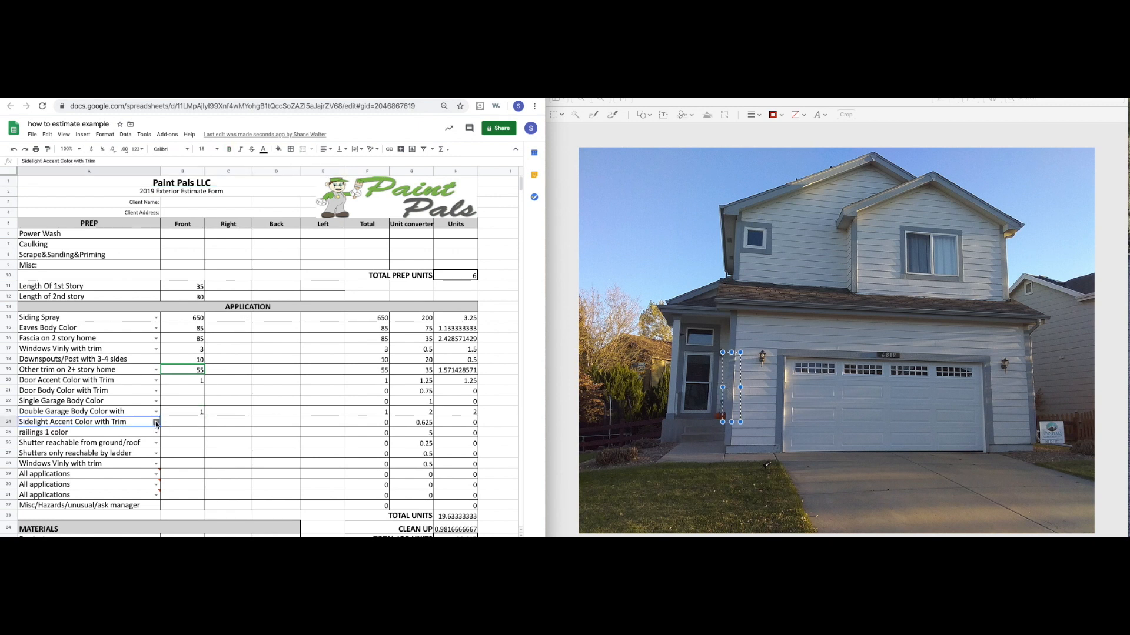
{"action": "left_click", "coordinate": [710, 363]}
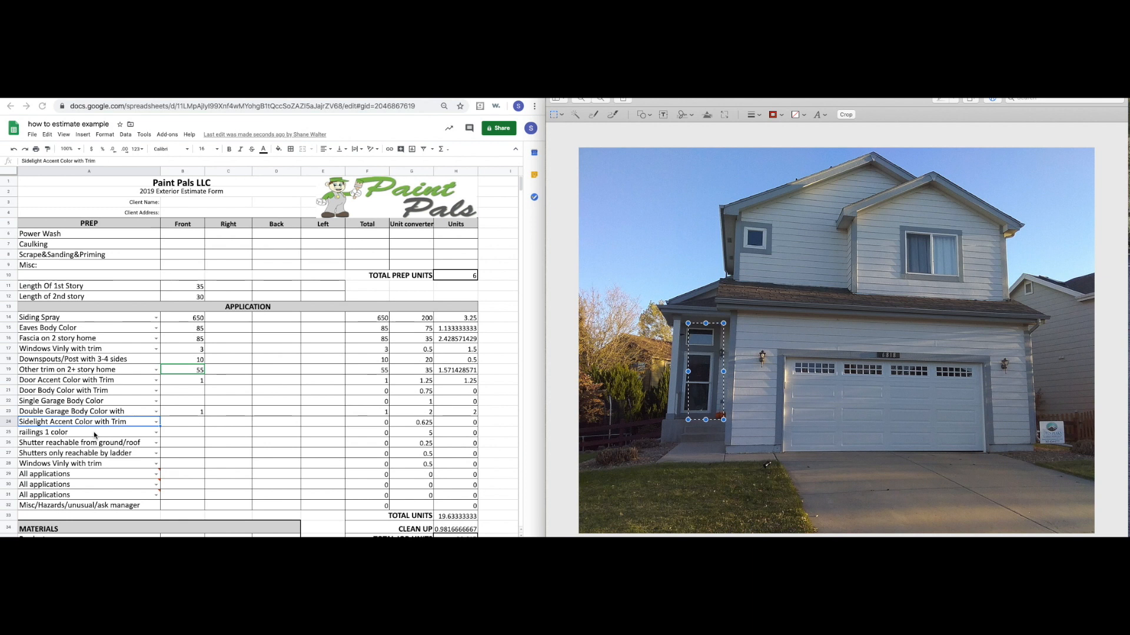
Assess the railings 1 color row by outlining the porch railing in the front and side-view photos.
{"action": "left_click", "coordinate": [173, 432]}
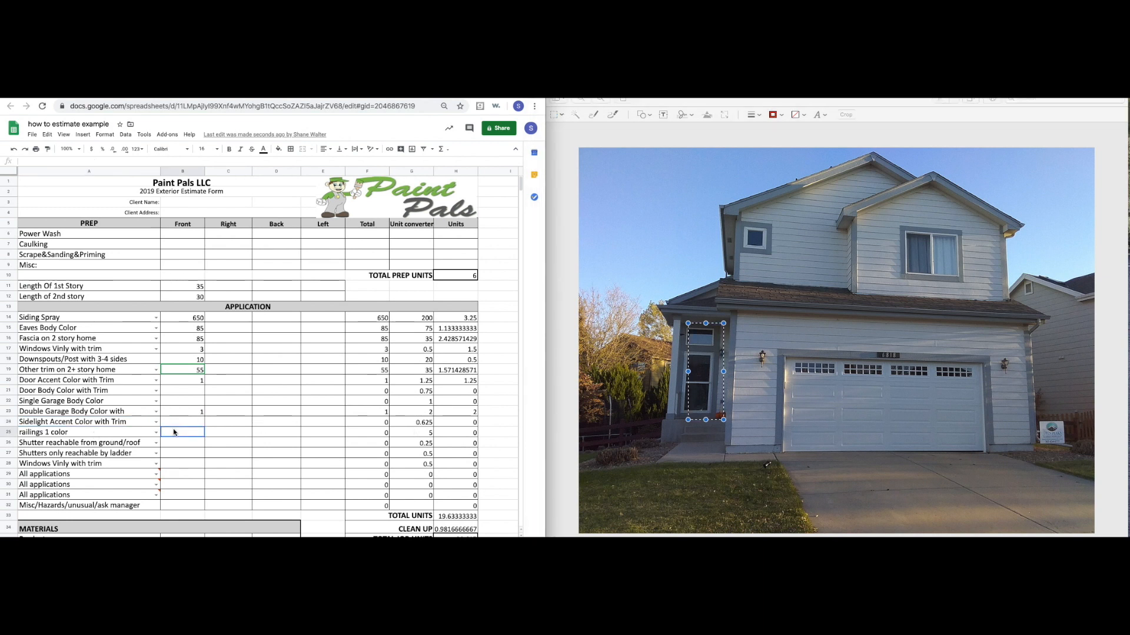
{"action": "left_click", "coordinate": [676, 399]}
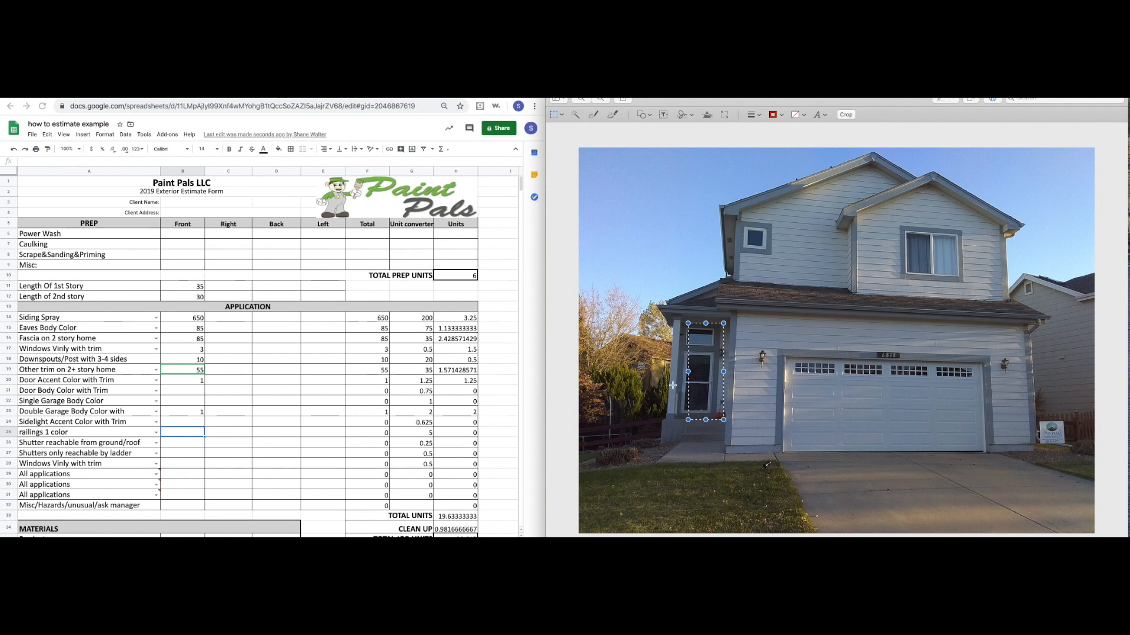
{"action": "left_click", "coordinate": [677, 422]}
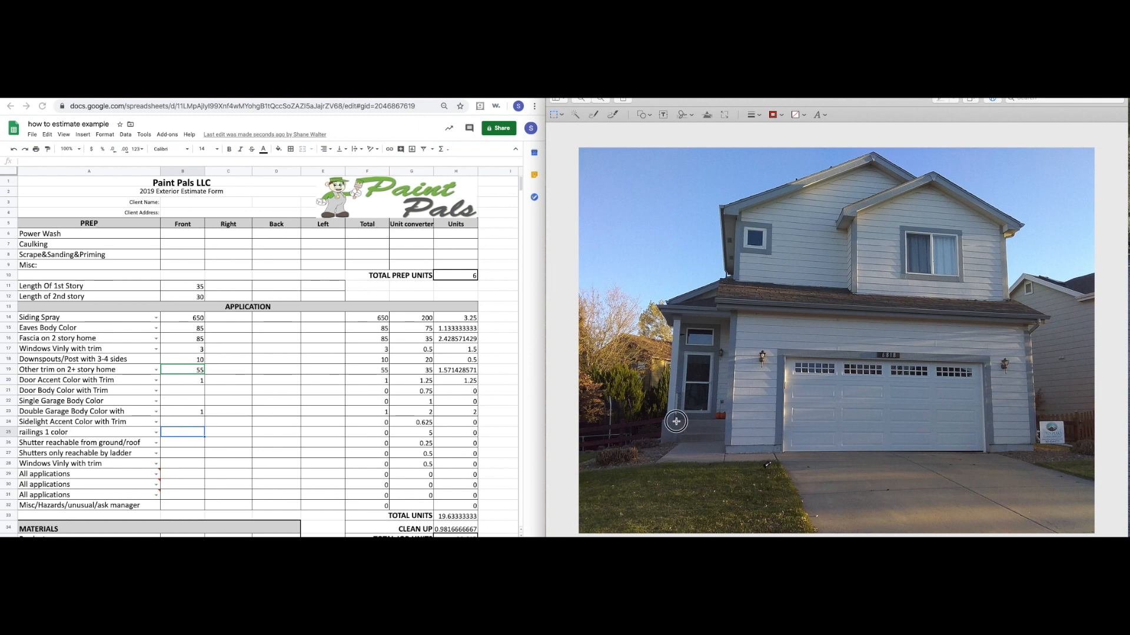
{"action": "left_click_drag", "start_coordinate": [669, 383], "coordinate": [668, 382]}
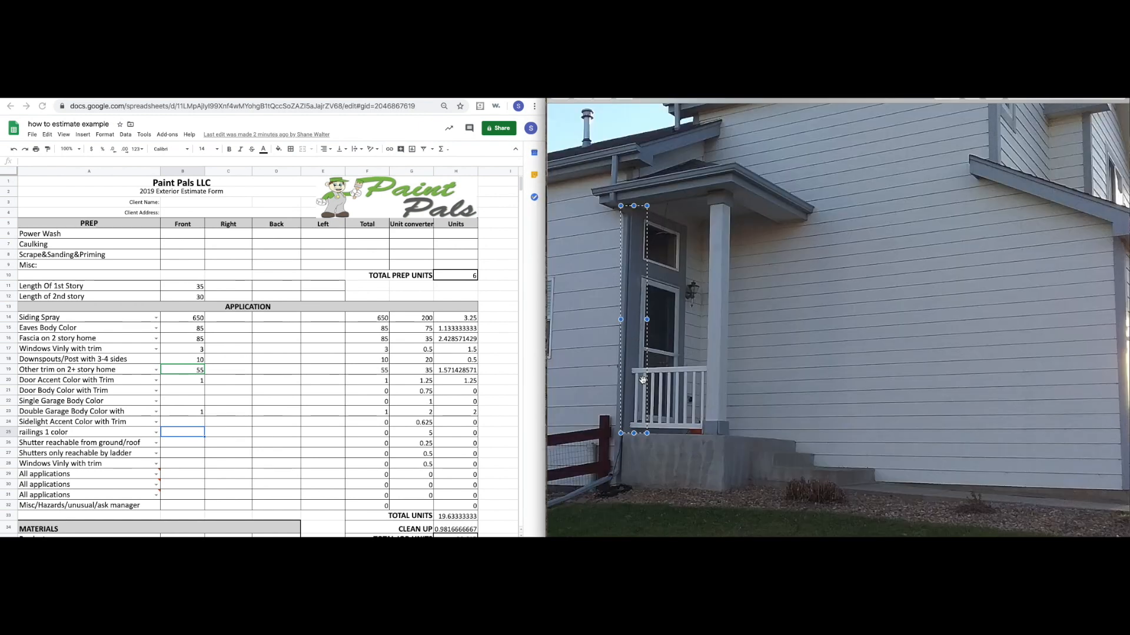
{"action": "left_click_drag", "start_coordinate": [631, 360], "coordinate": [714, 436]}
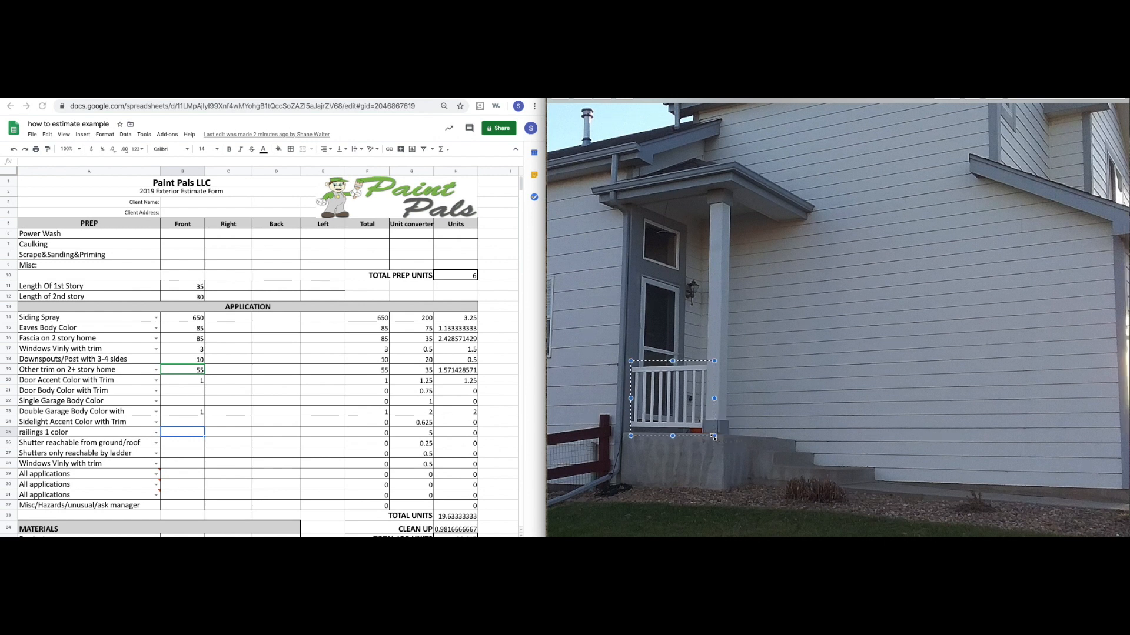
{"action": "left_click_drag", "start_coordinate": [715, 436], "coordinate": [753, 451]}
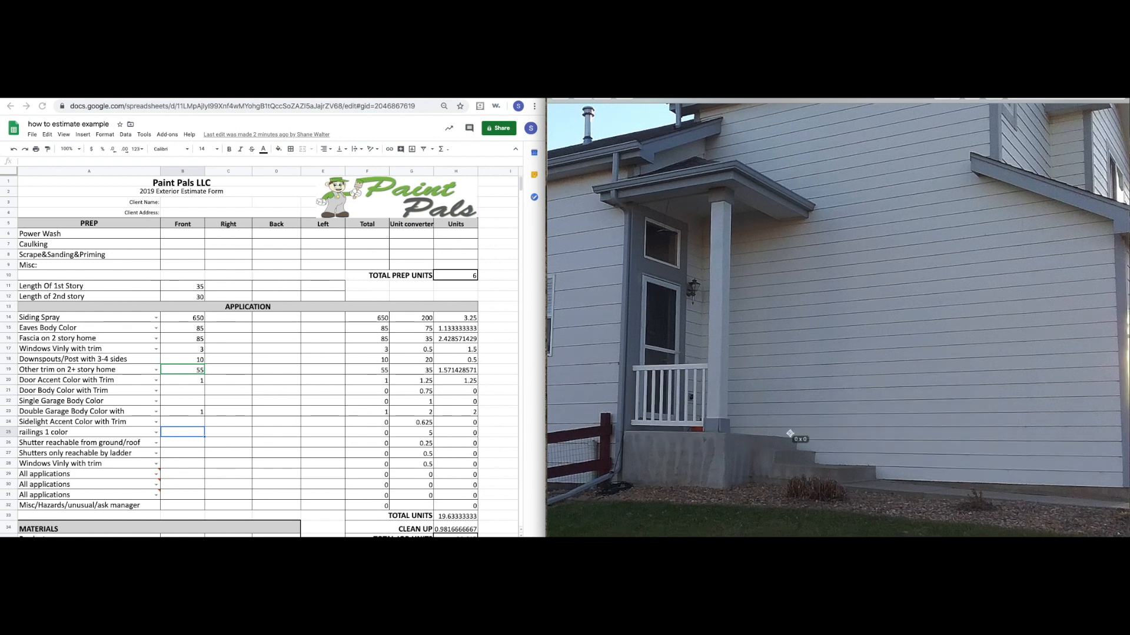
Enter 5 in the Left column for railings 1 color and outline the porch railing in the side-view photo.
{"action": "left_click", "coordinate": [318, 225]}
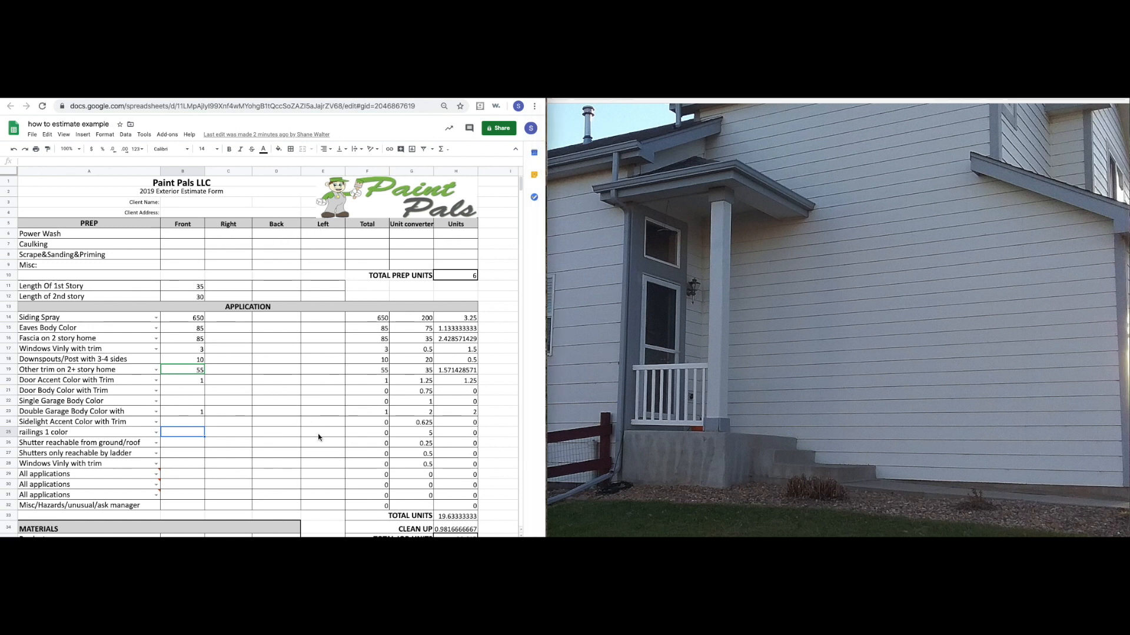
{"action": "left_click", "coordinate": [343, 433]}
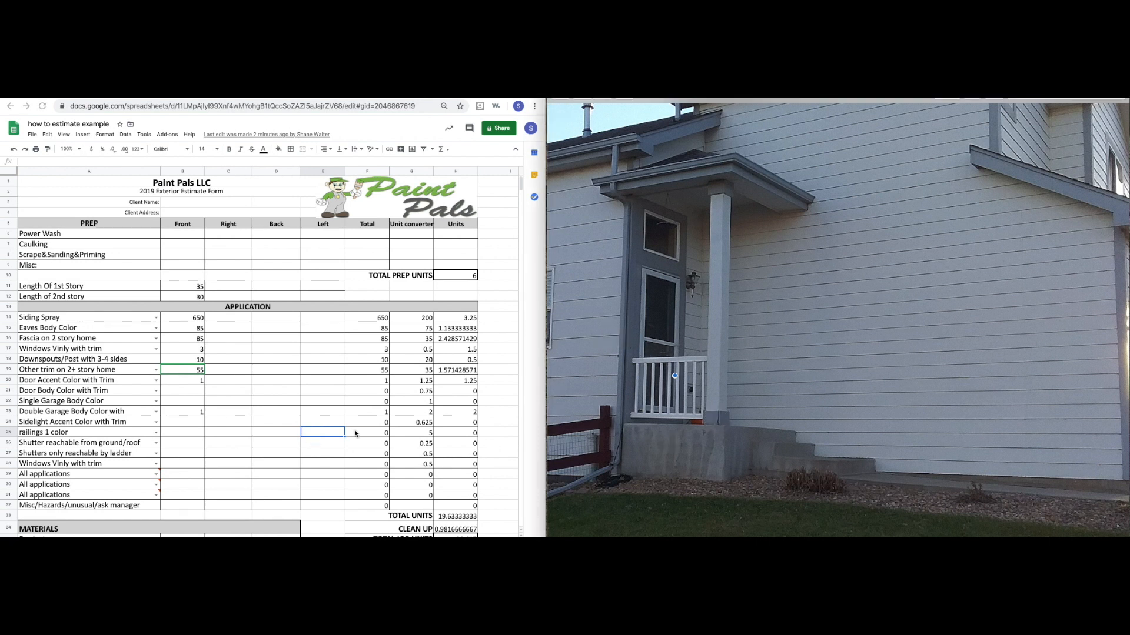
{"action": "type", "text": "5"}
{"action": "key", "text": "Return"}
{"action": "mouse_move", "coordinate": [631, 337]}
{"action": "left_mouse_down"}
{"action": "mouse_move", "coordinate": [733, 416]}
{"action": "mouse_move", "coordinate": [724, 434]}
{"action": "left_mouse_up"}
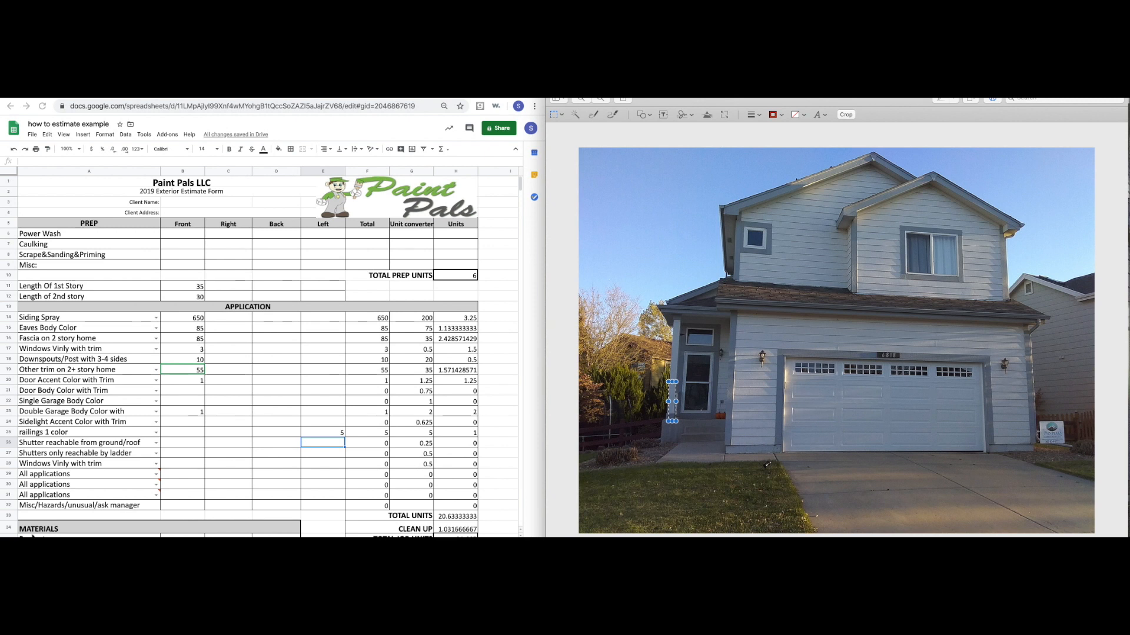
Assess the two shutter rows by outlining the lower roof and the area beside the large upper window in the front photo.
{"action": "left_click", "coordinate": [139, 455]}
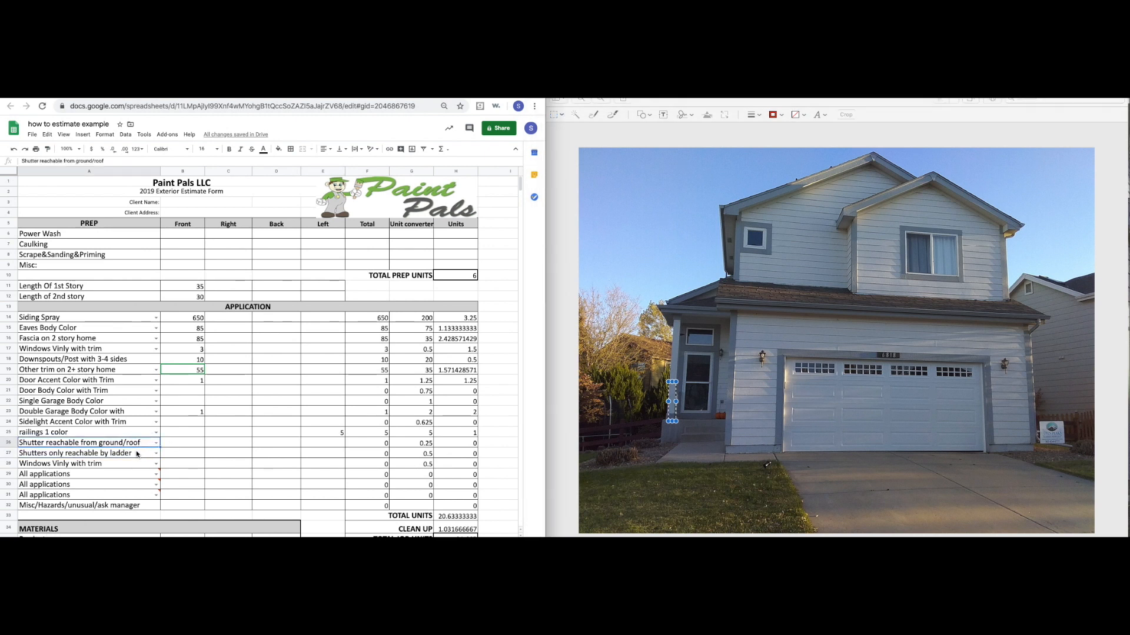
{"action": "left_click", "coordinate": [143, 443]}
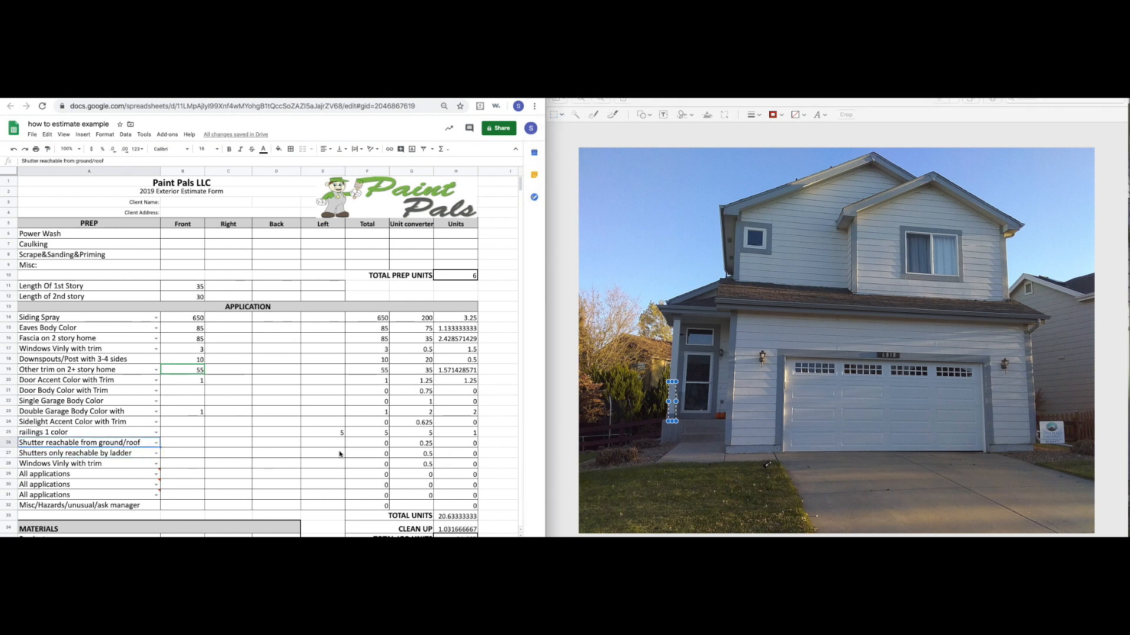
{"action": "left_click", "coordinate": [816, 284]}
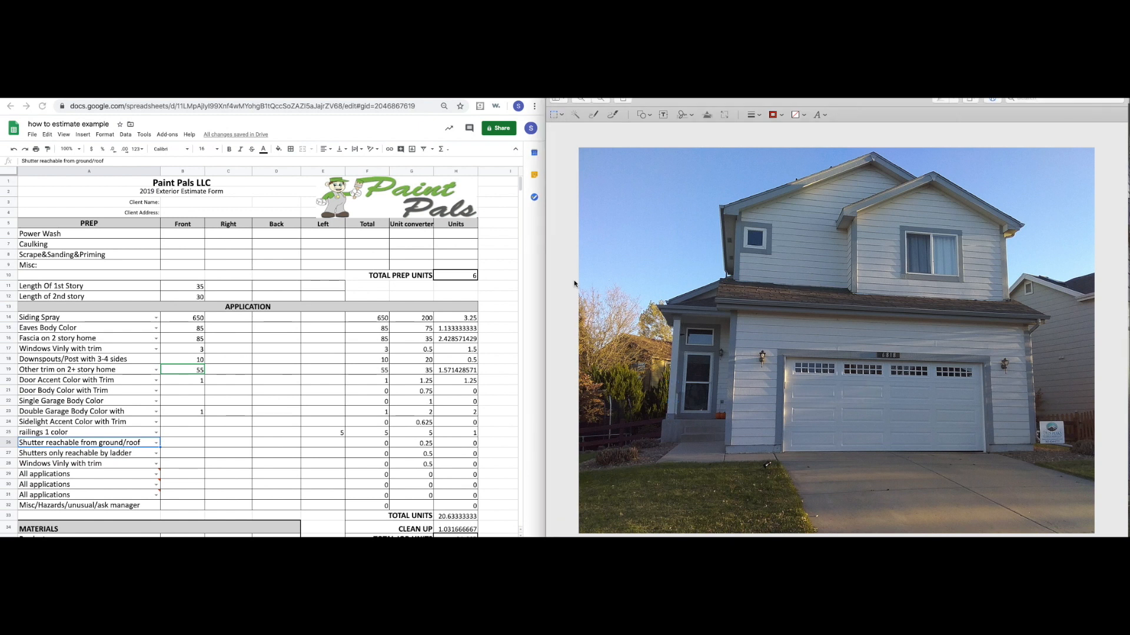
{"action": "left_click", "coordinate": [126, 455]}
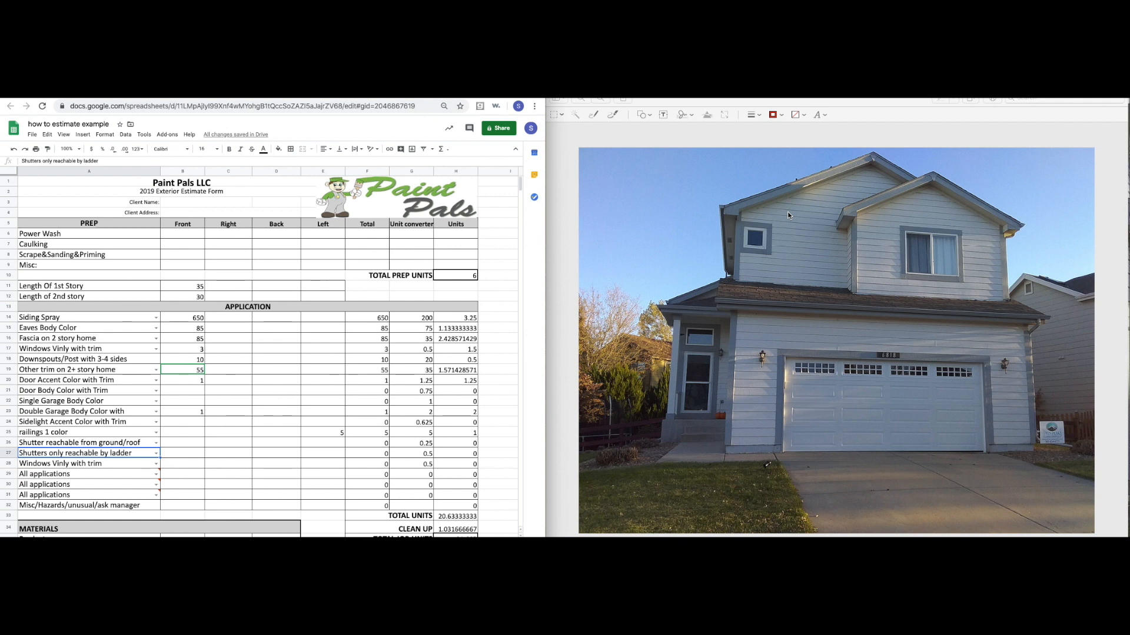
{"action": "left_click", "coordinate": [186, 443]}
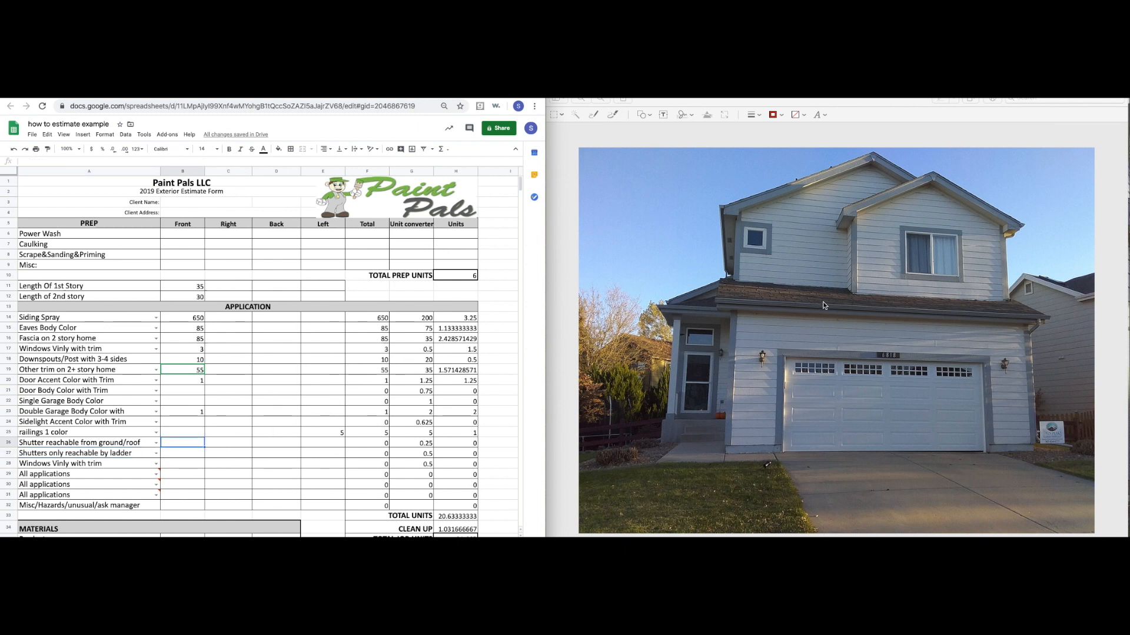
{"action": "left_click_drag", "start_coordinate": [757, 283], "coordinate": [876, 321]}
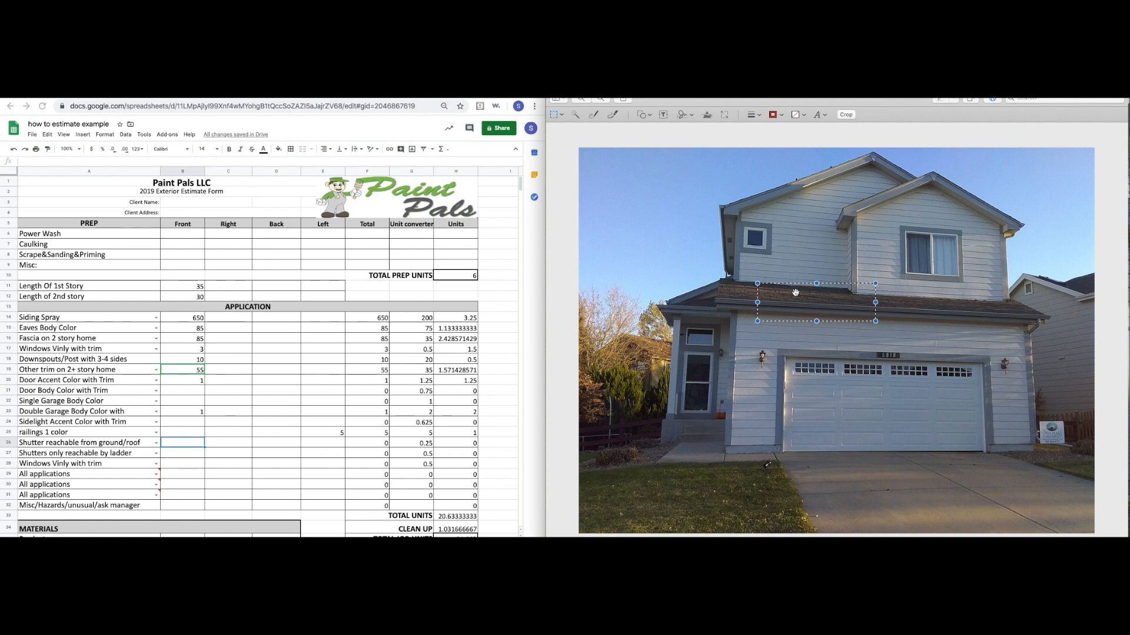
{"action": "left_click_drag", "start_coordinate": [742, 282], "coordinate": [933, 312]}
{"action": "left_click_drag", "start_coordinate": [884, 222], "coordinate": [898, 277]}
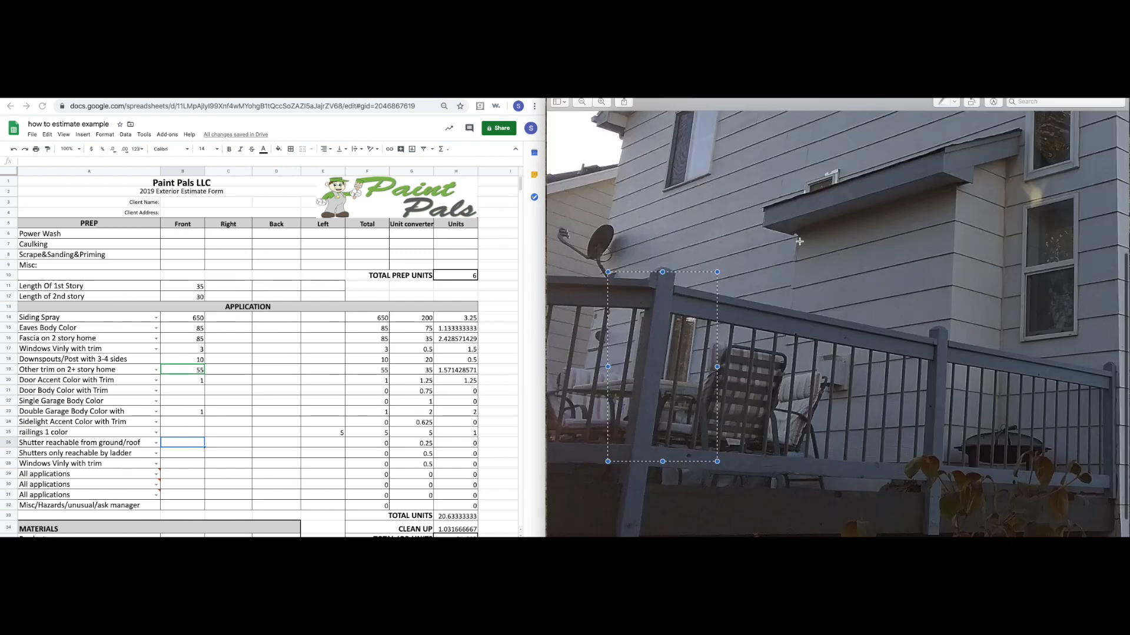
Outline a possible shutter position beside the upper window in the rear deck photo and compare it with both shutter rows.
{"action": "scroll", "coordinate": [799, 242], "scroll_direction": "up", "scroll_amount": 5}
{"action": "left_click", "coordinate": [581, 103]}
{"action": "left_click_drag", "start_coordinate": [659, 243], "coordinate": [682, 289]}
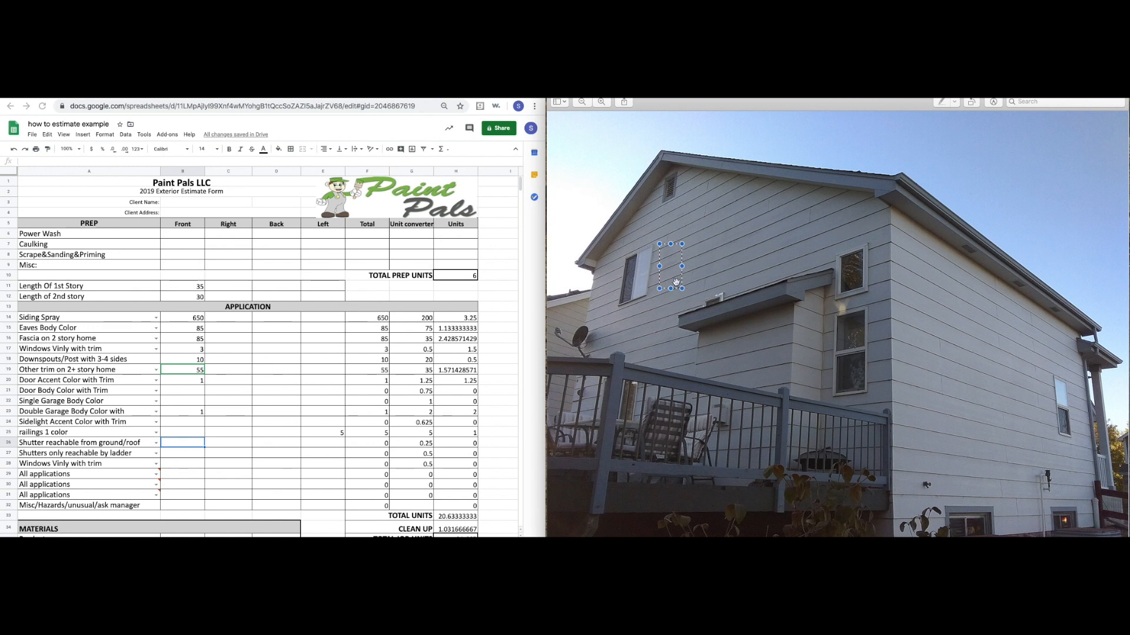
{"action": "left_click_drag", "start_coordinate": [678, 247], "coordinate": [673, 248]}
{"action": "left_click_drag", "start_coordinate": [602, 471], "coordinate": [671, 277]}
{"action": "left_click", "coordinate": [662, 257]}
{"action": "left_click", "coordinate": [27, 444]}
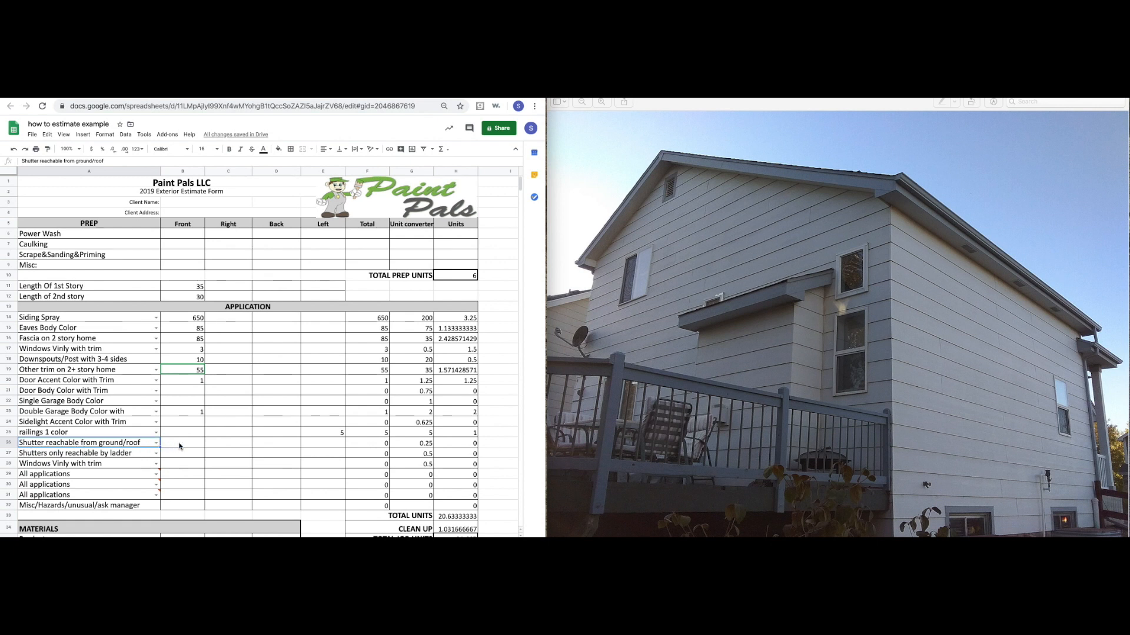
{"action": "left_click", "coordinate": [37, 457]}
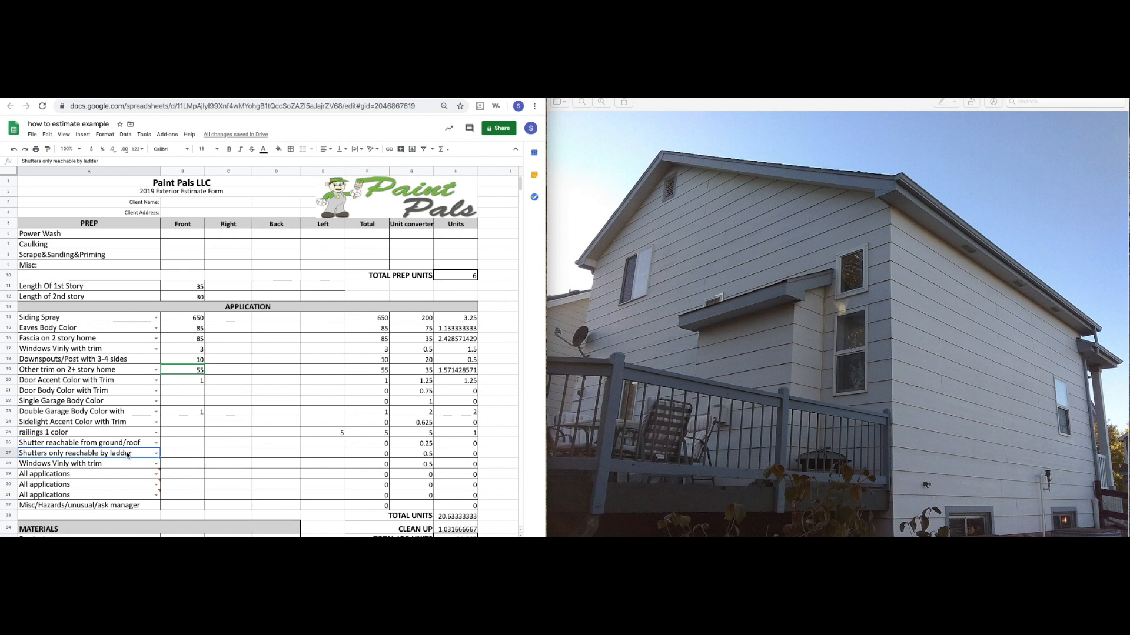
Draw red rectangles on the front photo as example shutters around the upper windows for the Shutters only reachable by ladder row.
{"action": "left_click", "coordinate": [185, 452]}
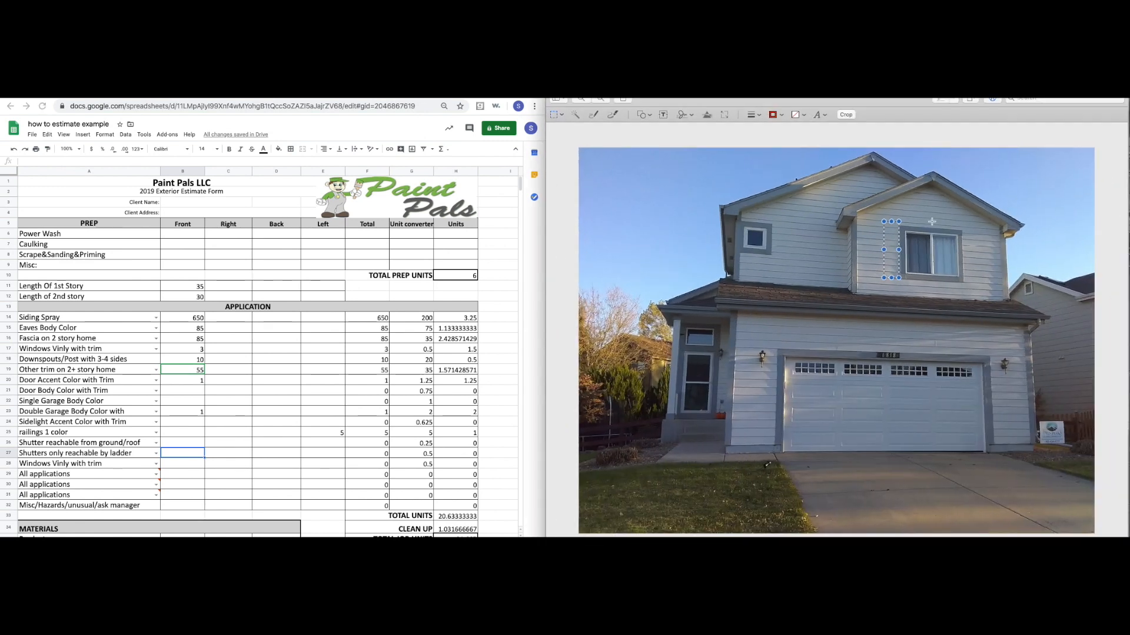
{"action": "left_click_drag", "start_coordinate": [883, 224], "coordinate": [969, 283]}
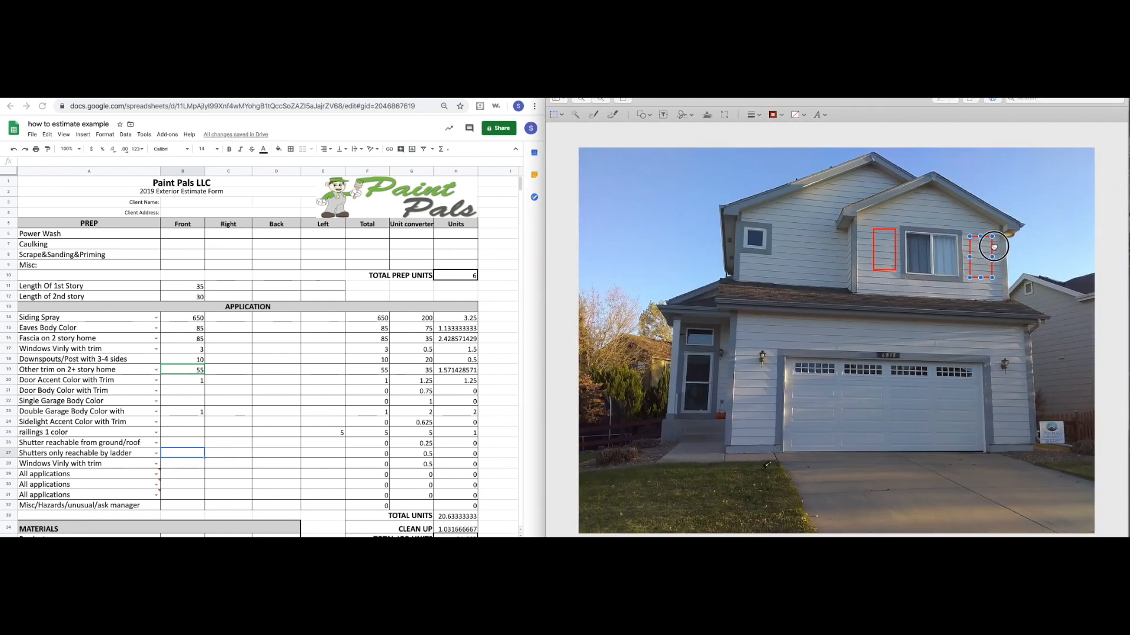
{"action": "left_click_drag", "start_coordinate": [993, 247], "coordinate": [988, 247]}
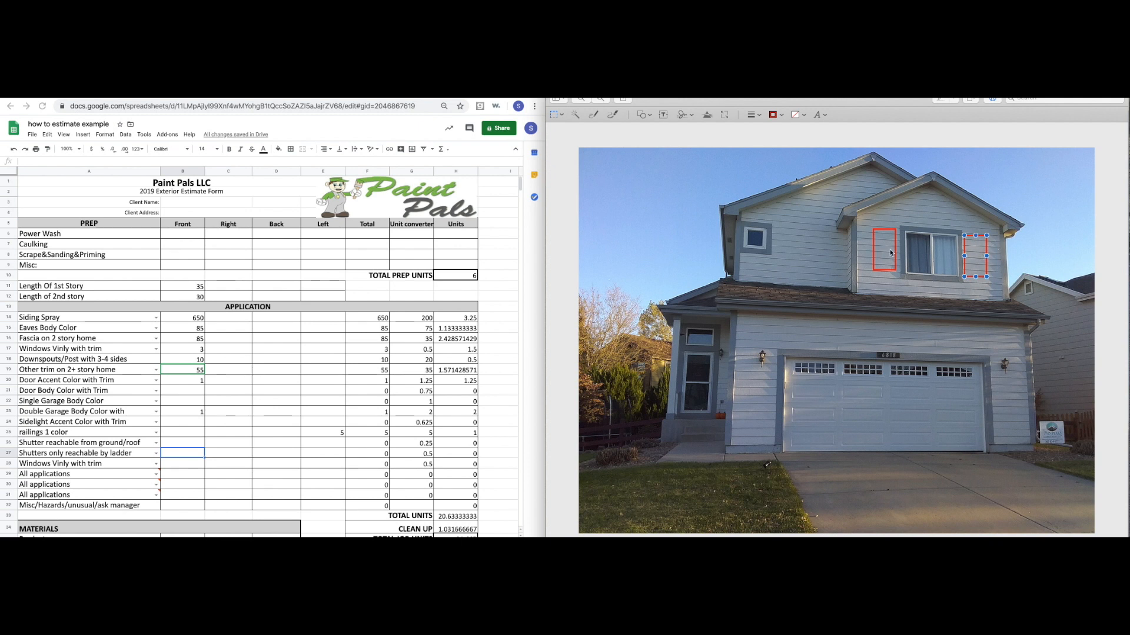
{"action": "left_click_drag", "start_coordinate": [871, 255], "coordinate": [792, 222]}
{"action": "left_click", "coordinate": [795, 264]}
{"action": "left_click_drag", "start_coordinate": [793, 240], "coordinate": [788, 244]}
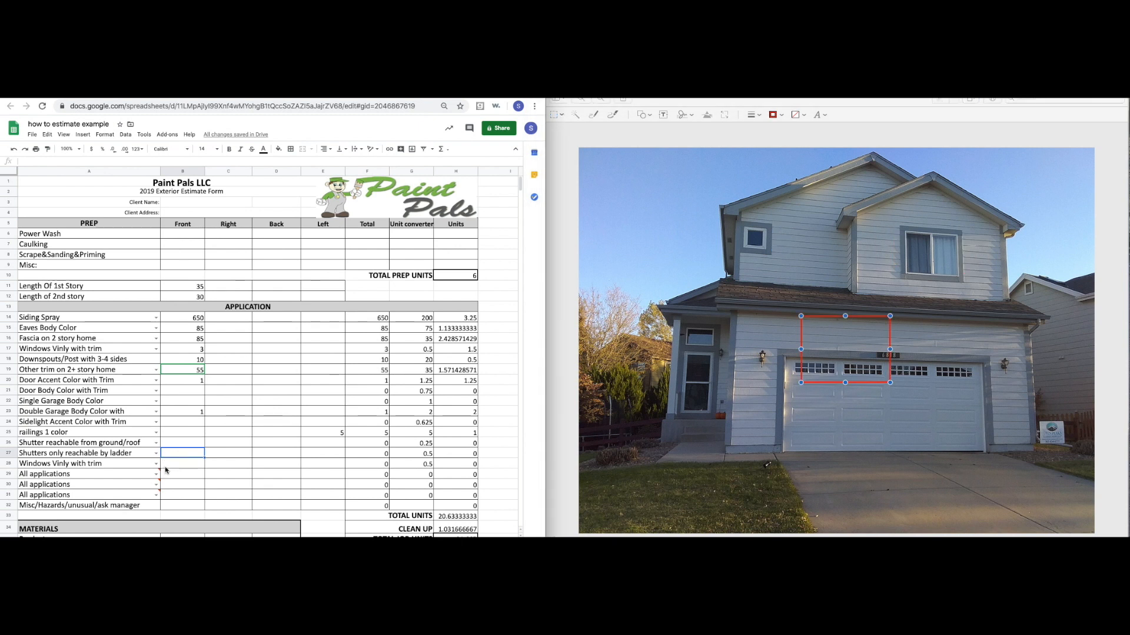
Replace the unused Windows Vinyl with trim entry below the shutter rows with a copy of All applications.
{"action": "left_click", "coordinate": [137, 473]}
{"action": "key", "text": "ctrl+c"}
{"action": "key", "text": "Up"}
{"action": "key", "text": "ctrl+v"}
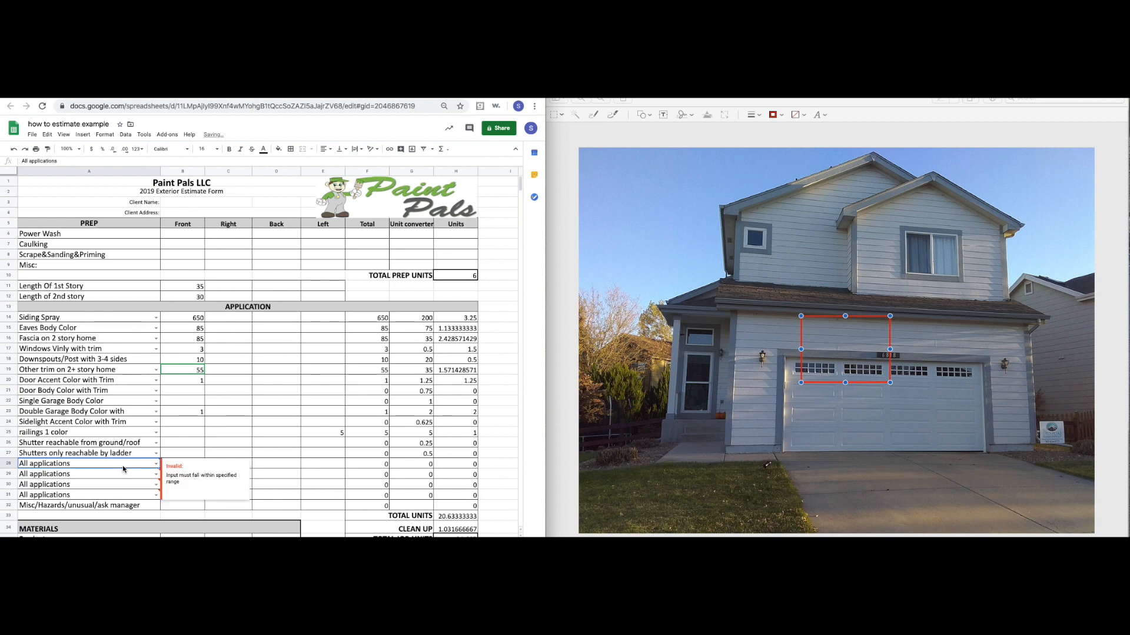
Delete the remaining red rectangle above the garage door in the front photo.
{"action": "scroll", "coordinate": [176, 478], "scroll_direction": "down", "scroll_amount": 1}
{"action": "left_click", "coordinate": [192, 485]}
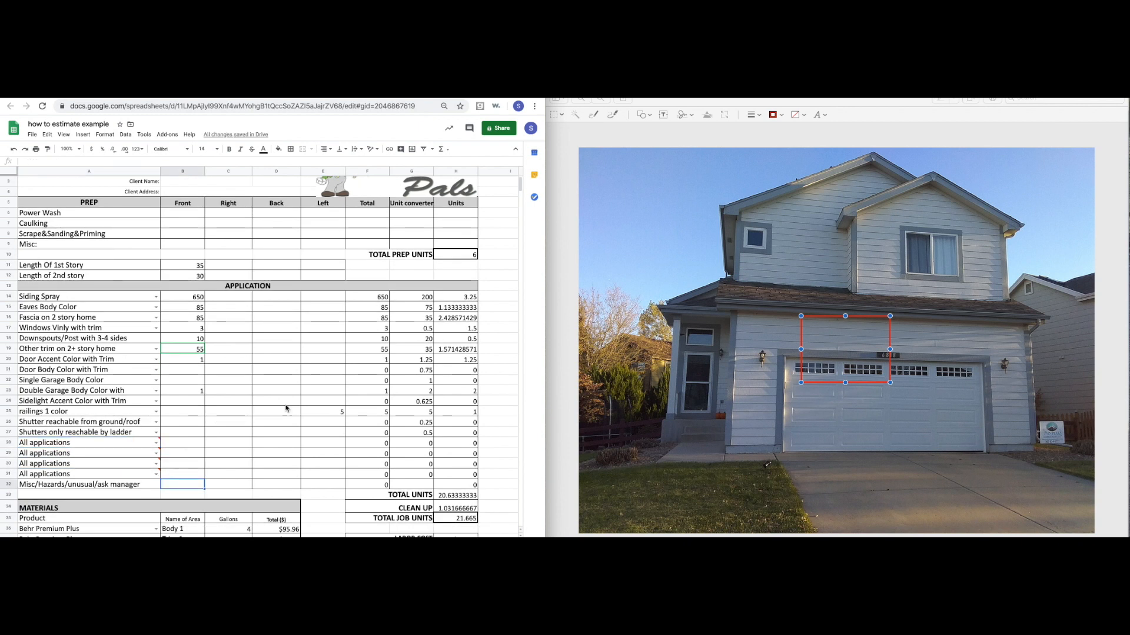
{"action": "scroll", "coordinate": [162, 479], "scroll_direction": "down", "scroll_amount": 1}
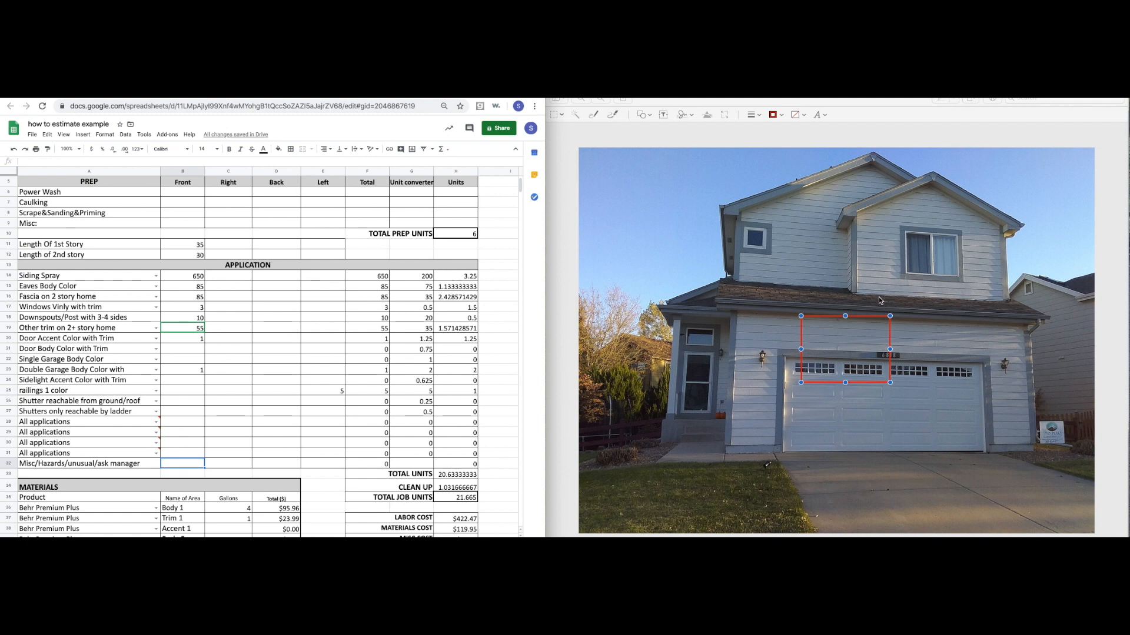
{"action": "left_click", "coordinate": [864, 318]}
{"action": "key", "text": "Delete"}
Review the Misc/Hazards/unusual/ask manager row alongside the Eaves Body Color front quantity.
{"action": "left_click", "coordinate": [70, 464]}
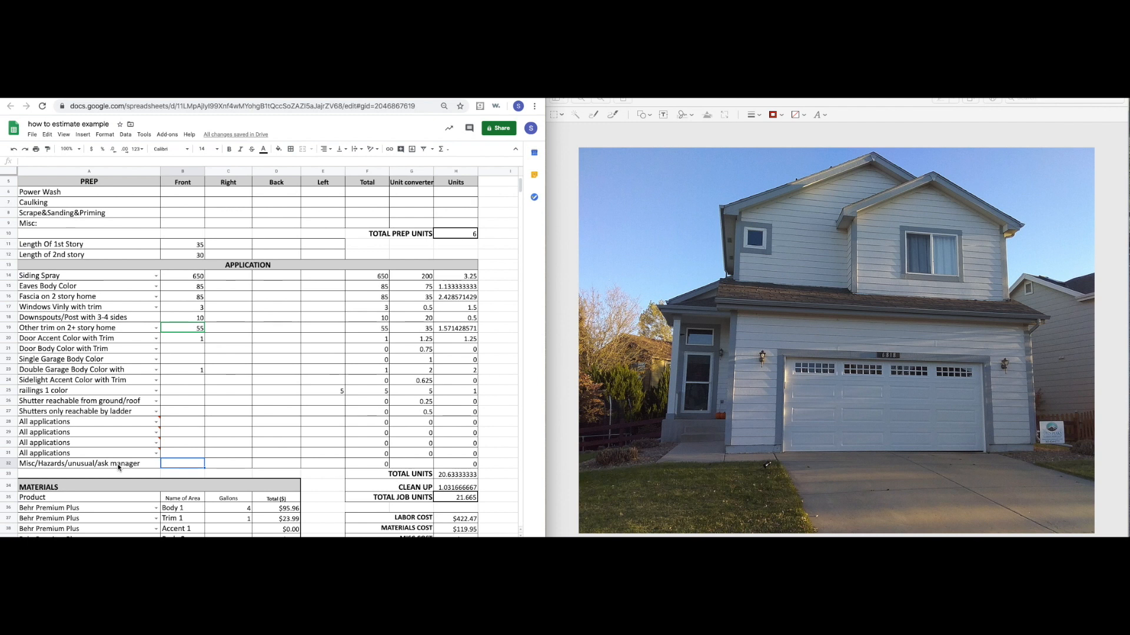
{"action": "left_click", "coordinate": [187, 290]}
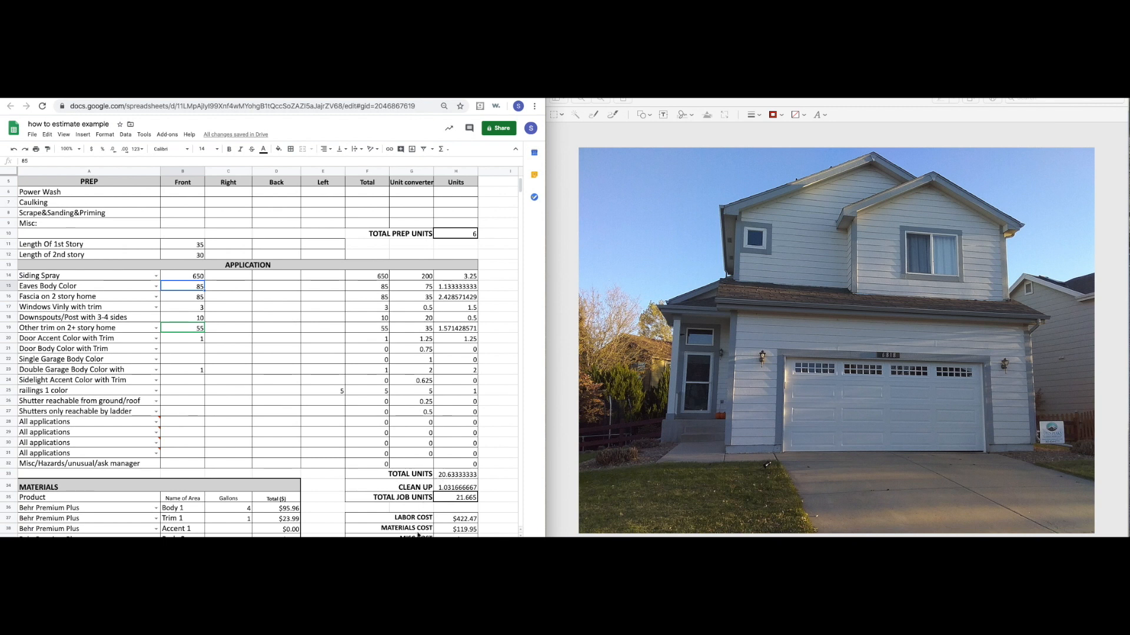
{"action": "left_click", "coordinate": [186, 464]}
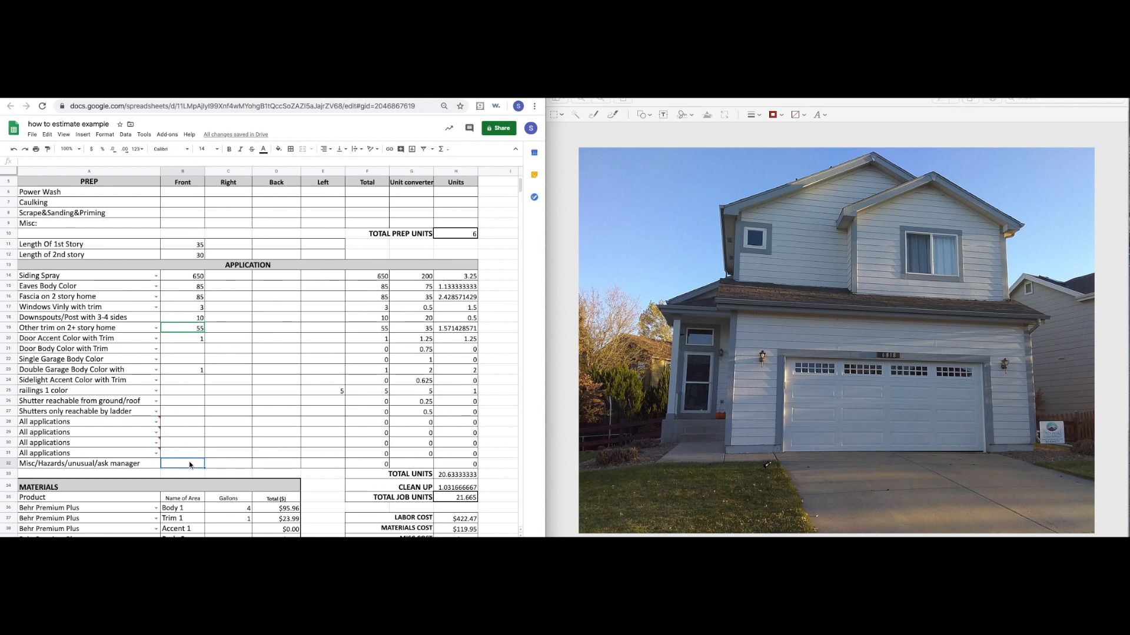
Review the quantity cells for all four sides of the house in the Misc/Hazards/unusual/ask manager row.
{"action": "left_click_drag", "start_coordinate": [187, 466], "coordinate": [317, 463]}
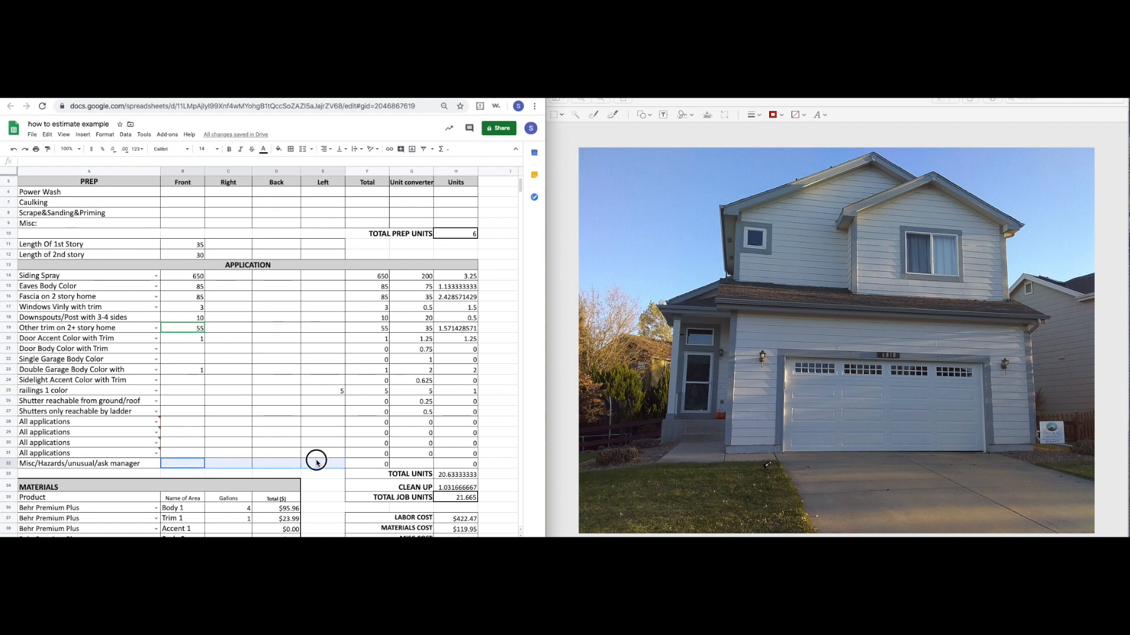
{"action": "left_click", "coordinate": [136, 465]}
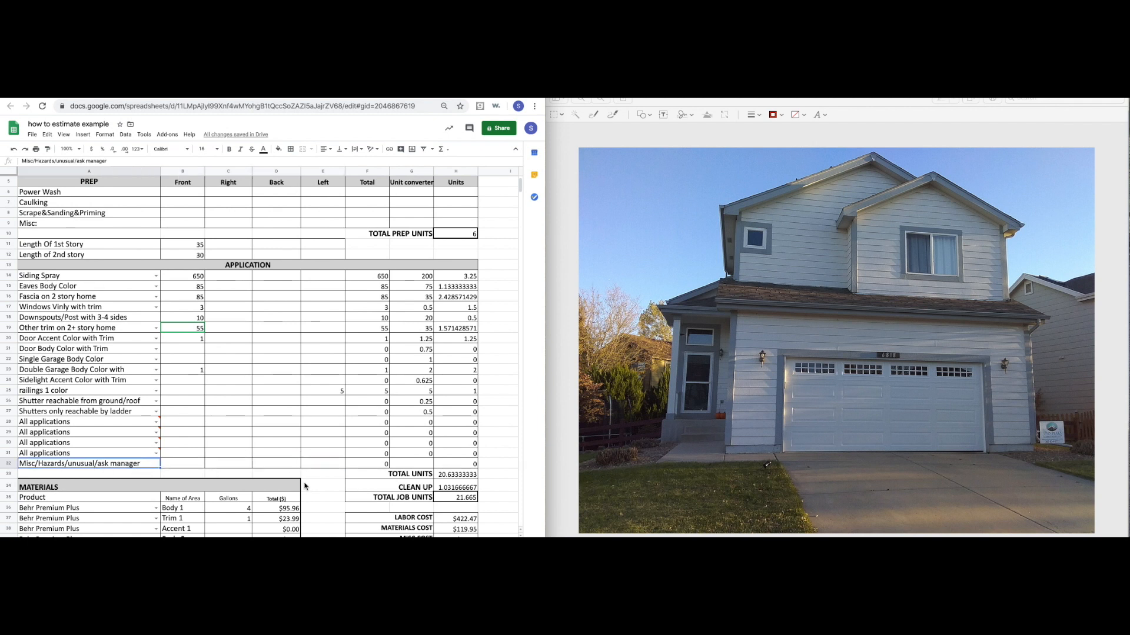
{"action": "left_click_drag", "start_coordinate": [182, 465], "coordinate": [340, 465]}
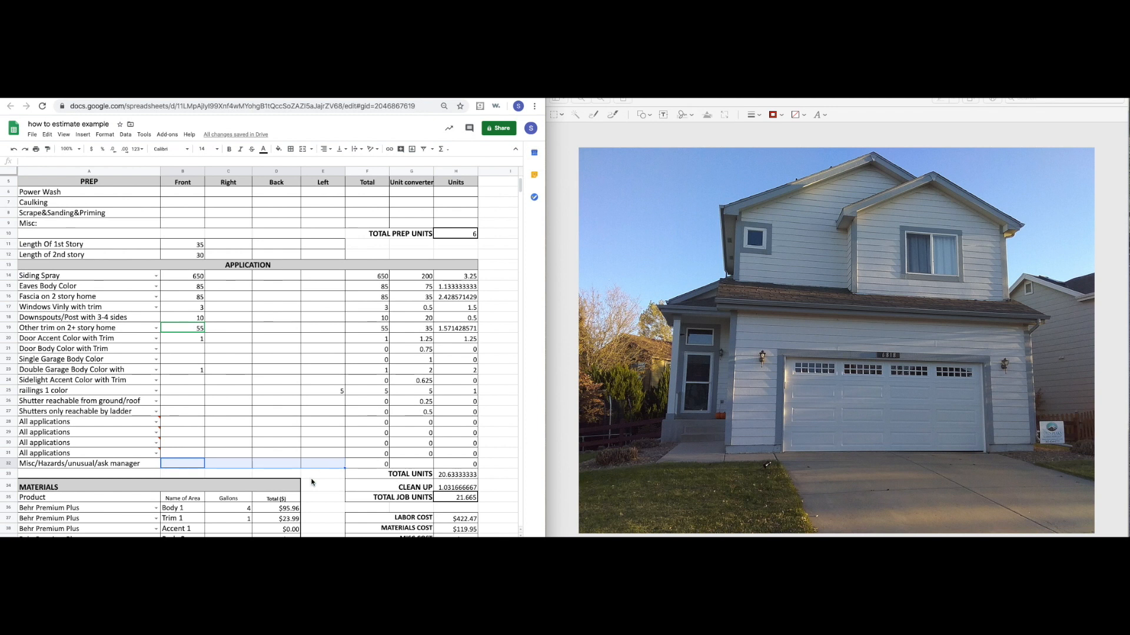
{"action": "left_click", "coordinate": [278, 463]}
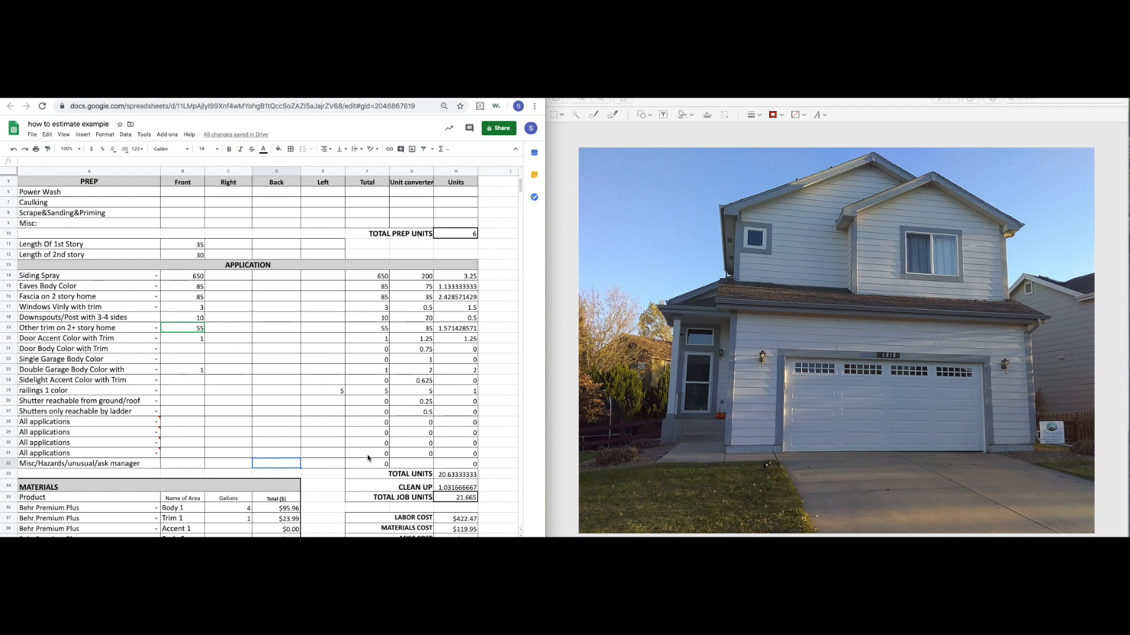
Try a front quantity of 1 in the Misc/Hazards/unusual/ask manager row and clear it again.
{"action": "left_click", "coordinate": [188, 466]}
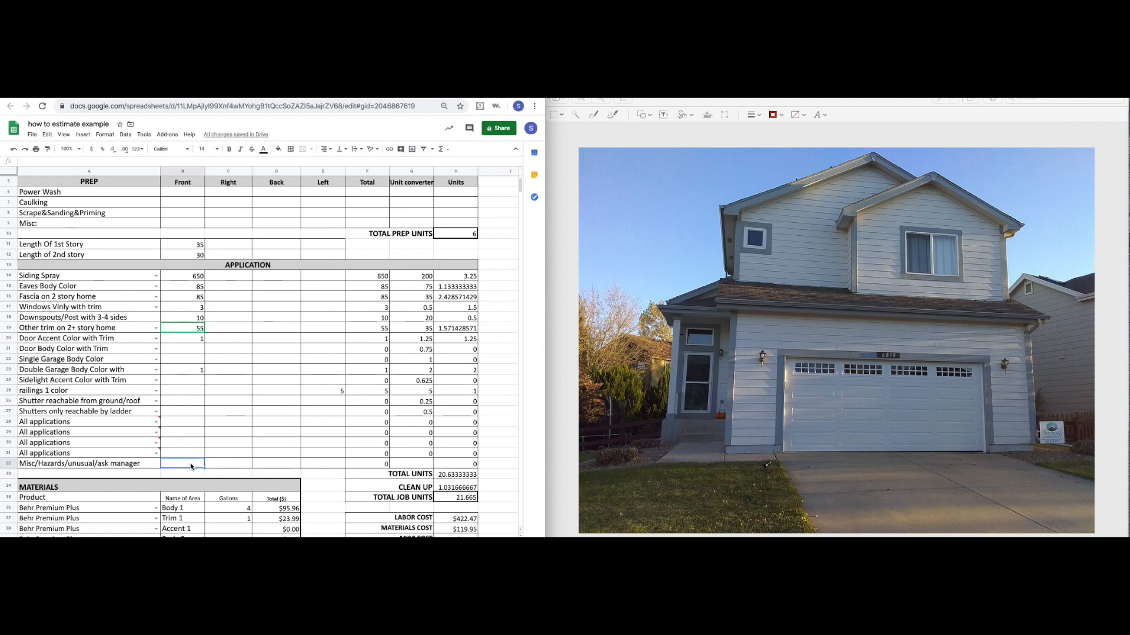
{"action": "type", "text": "1"}
{"action": "left_click", "coordinate": [180, 468]}
{"action": "key", "text": "Delete"}
Check the Misc/Hazards/unusual/ask manager label against the blank side cells in its row.
{"action": "left_click", "coordinate": [90, 468]}
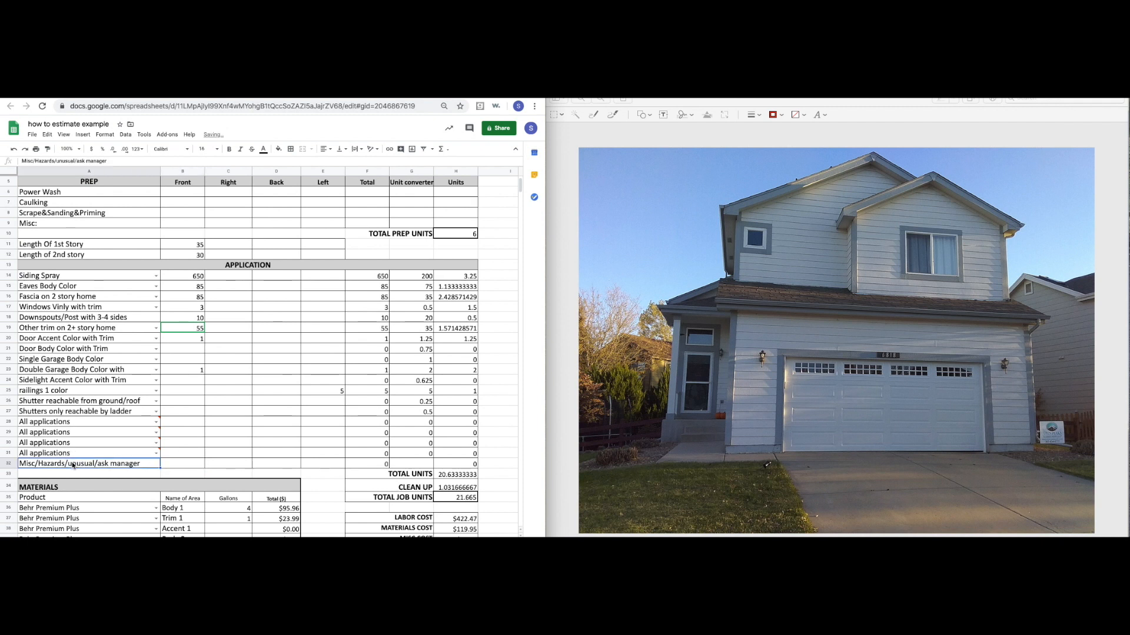
{"action": "left_click_drag", "start_coordinate": [167, 466], "coordinate": [310, 466]}
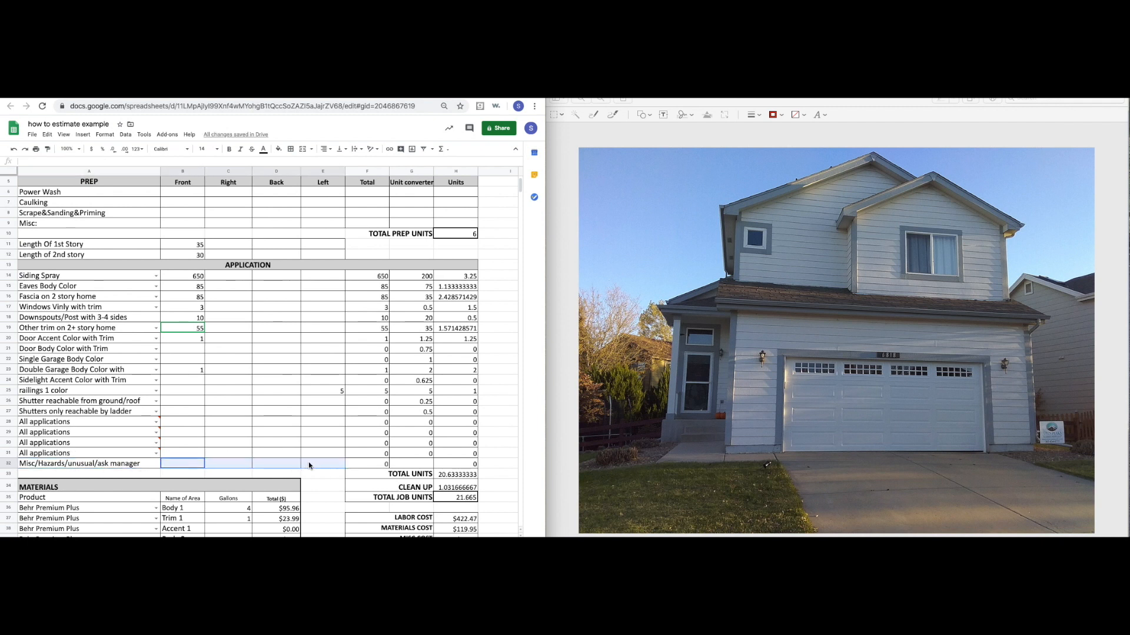
{"action": "left_click", "coordinate": [43, 465]}
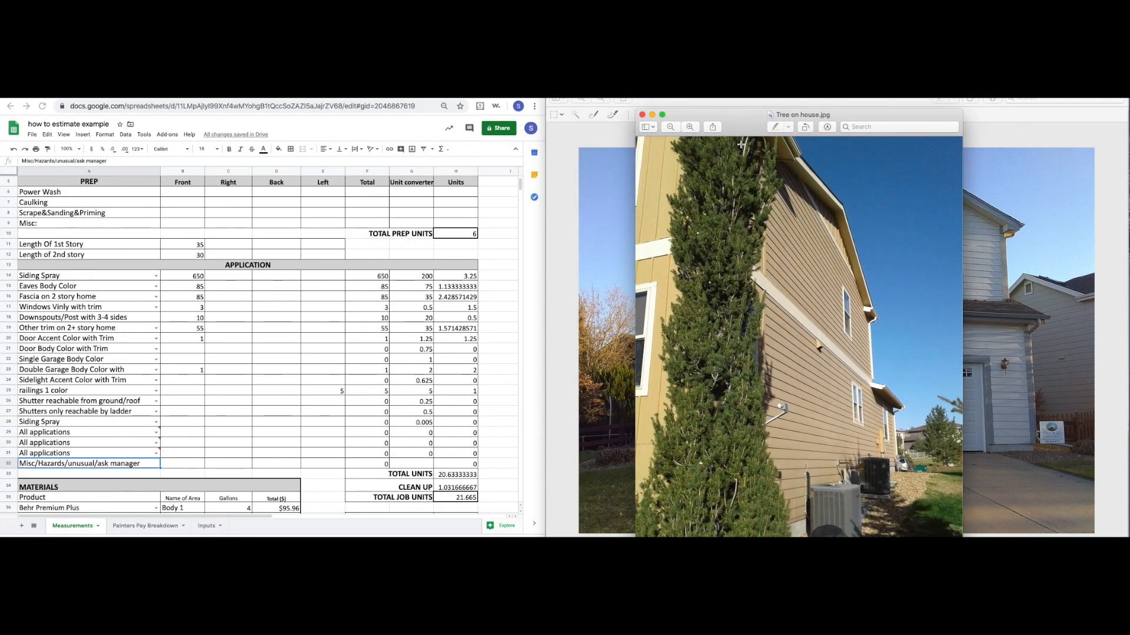
Examine the Tree on house.jpg photo, marking the area around the tree base and the air-conditioning units.
{"action": "left_click_drag", "start_coordinate": [742, 133], "coordinate": [762, 114]}
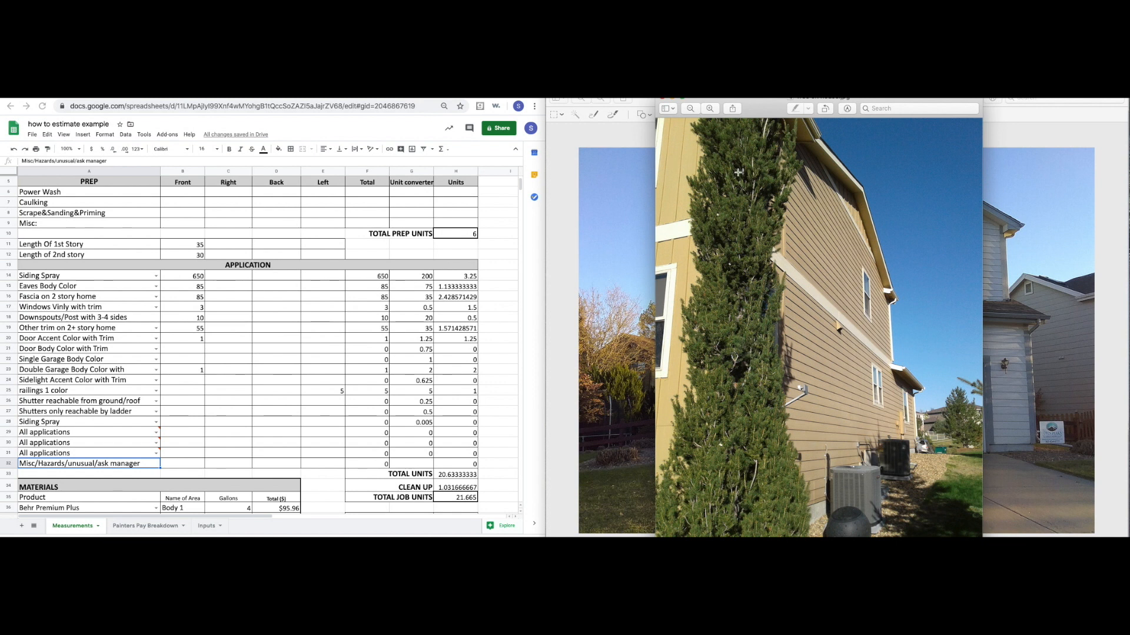
{"action": "left_click_drag", "start_coordinate": [765, 113], "coordinate": [765, 109]}
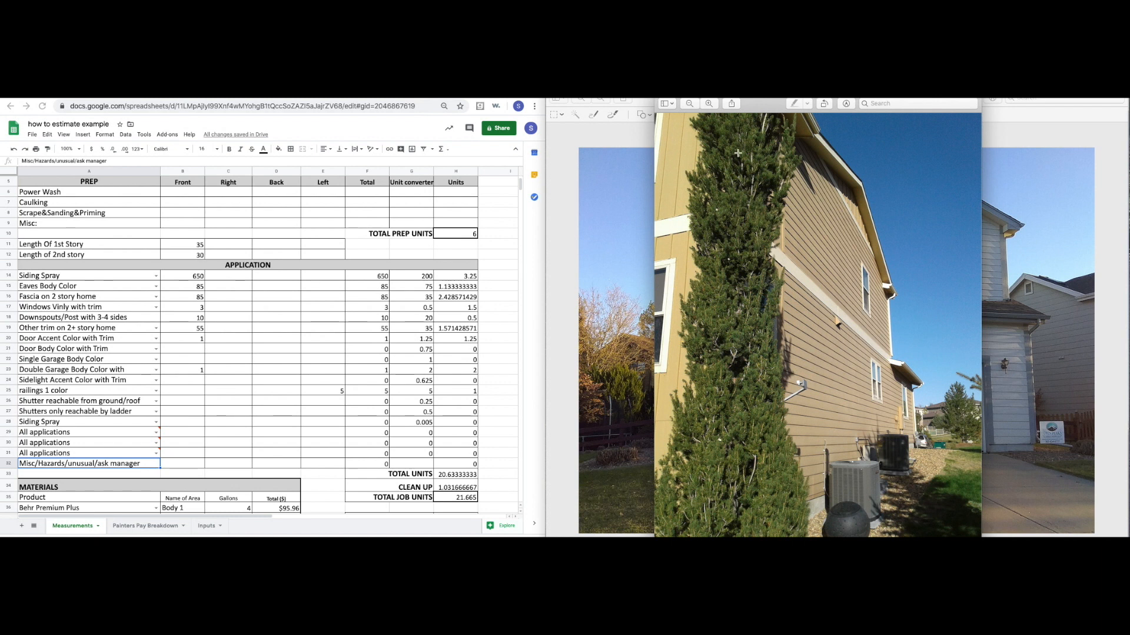
{"action": "left_click_drag", "start_coordinate": [708, 99], "coordinate": [708, 100]}
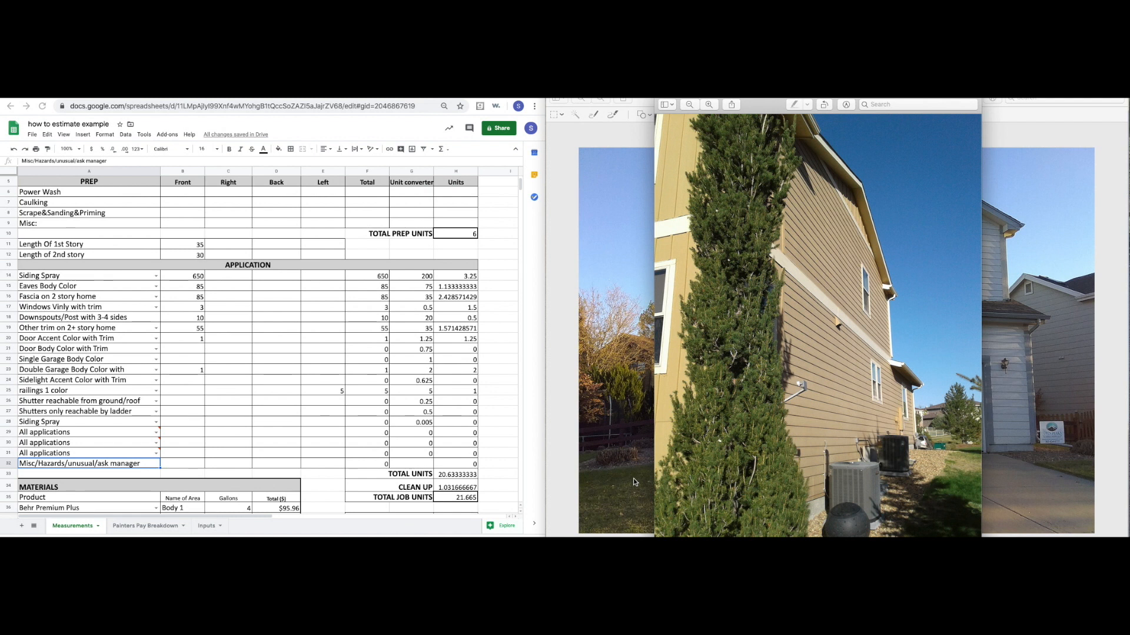
{"action": "left_click", "coordinate": [816, 402]}
{"action": "left_click_drag", "start_coordinate": [671, 442], "coordinate": [812, 451]}
{"action": "left_click", "coordinate": [805, 423]}
{"action": "left_click_drag", "start_coordinate": [860, 451], "coordinate": [862, 451]}
{"action": "left_click_drag", "start_coordinate": [773, 480], "coordinate": [921, 429]}
{"action": "left_click", "coordinate": [187, 467]}
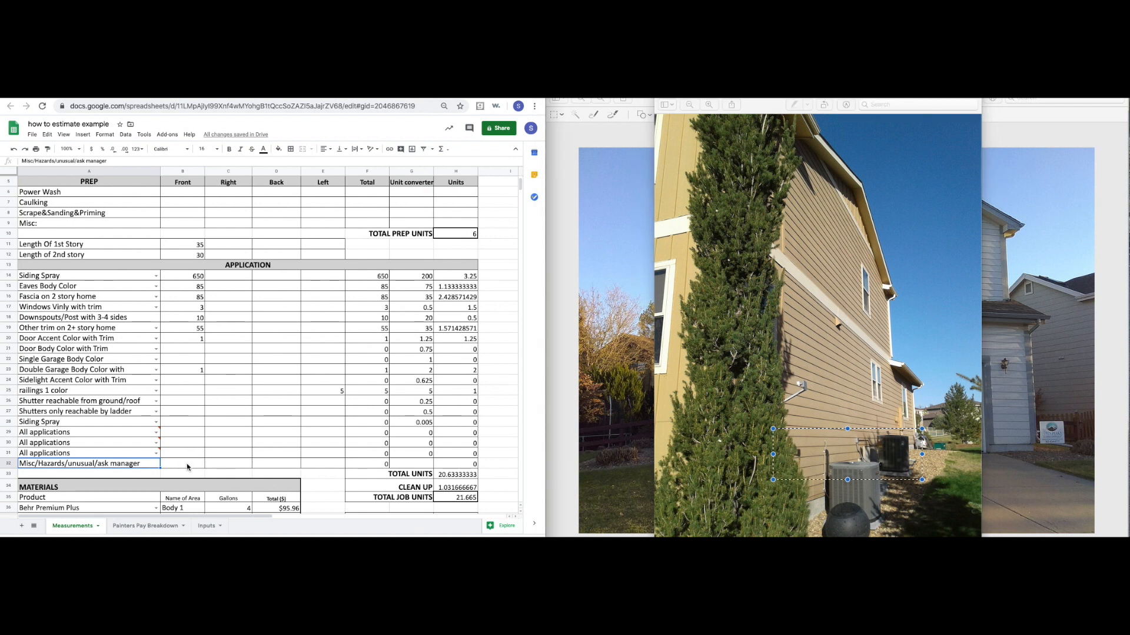
Outline the tall tree against the siding over nearly its full height in the Tree on house.jpg photo.
{"action": "left_click", "coordinate": [846, 441]}
{"action": "left_click_drag", "start_coordinate": [688, 393], "coordinate": [787, 531]}
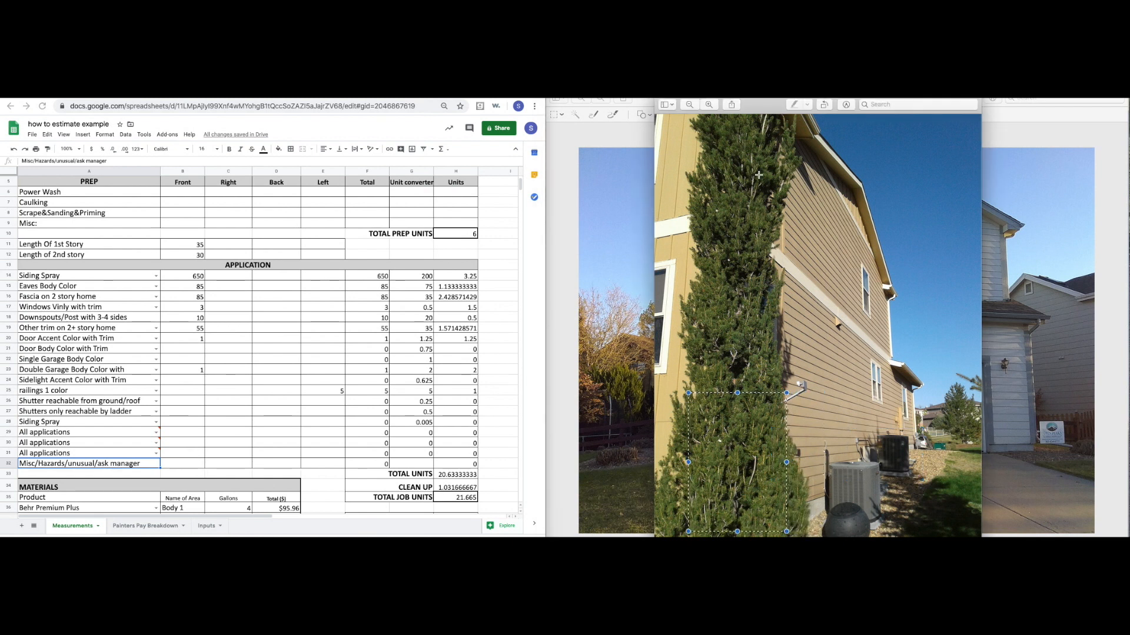
{"action": "left_click_drag", "start_coordinate": [702, 230], "coordinate": [796, 502]}
{"action": "left_click_drag", "start_coordinate": [772, 233], "coordinate": [737, 361]}
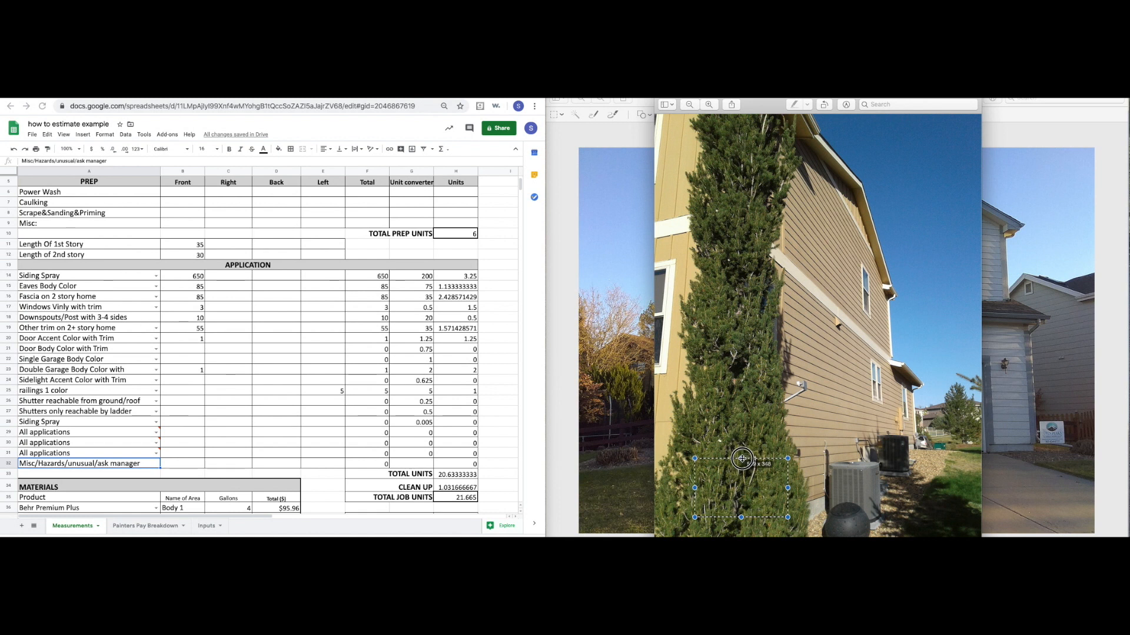
{"action": "left_click_drag", "start_coordinate": [740, 451], "coordinate": [759, 134]}
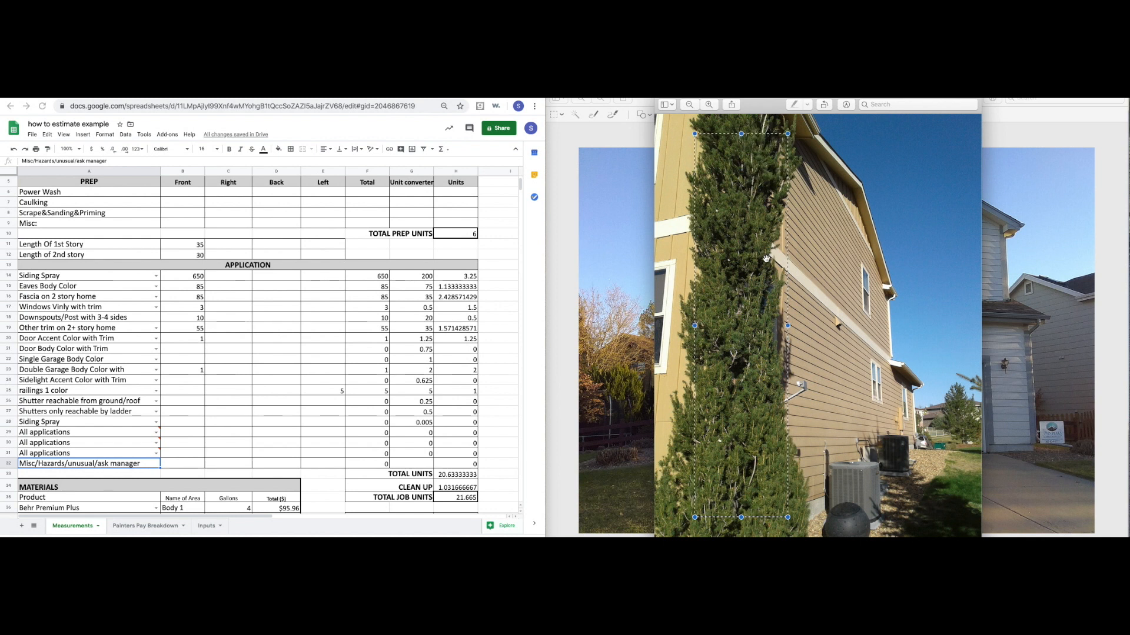
Enter 2 as the front quantity in the Misc/Hazards/unusual/ask manager row.
{"action": "left_click", "coordinate": [200, 466]}
{"action": "left_click", "coordinate": [194, 468]}
{"action": "type", "text": "2"}
{"action": "key", "text": "Tab"}
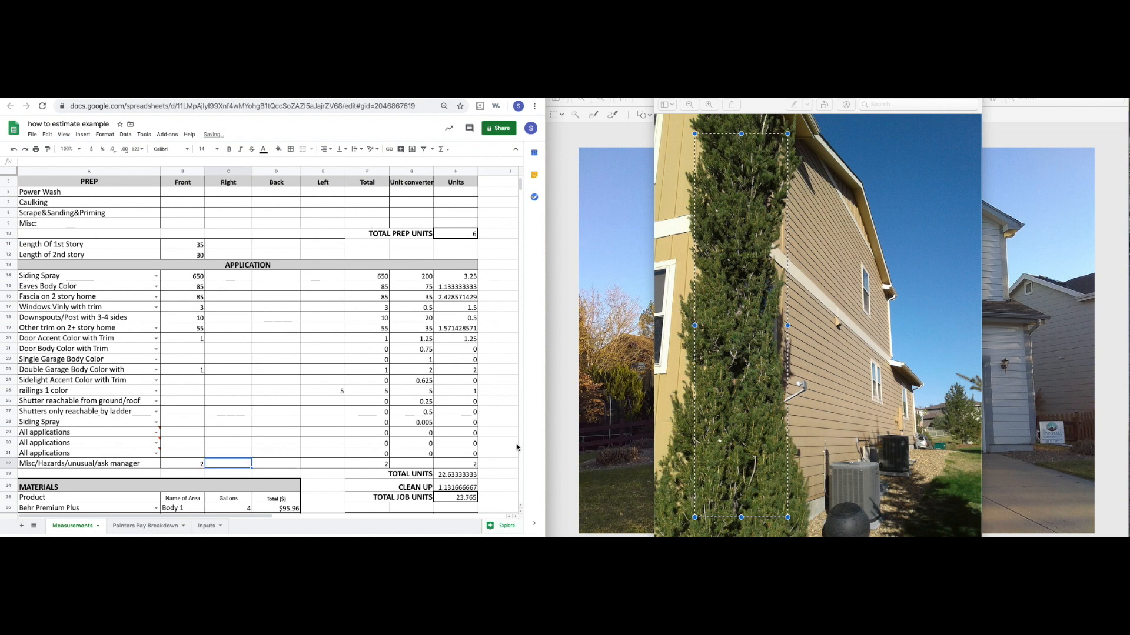
Examine the siding behind and beside the tree in the Tree on house.jpg photo.
{"action": "left_click", "coordinate": [867, 404]}
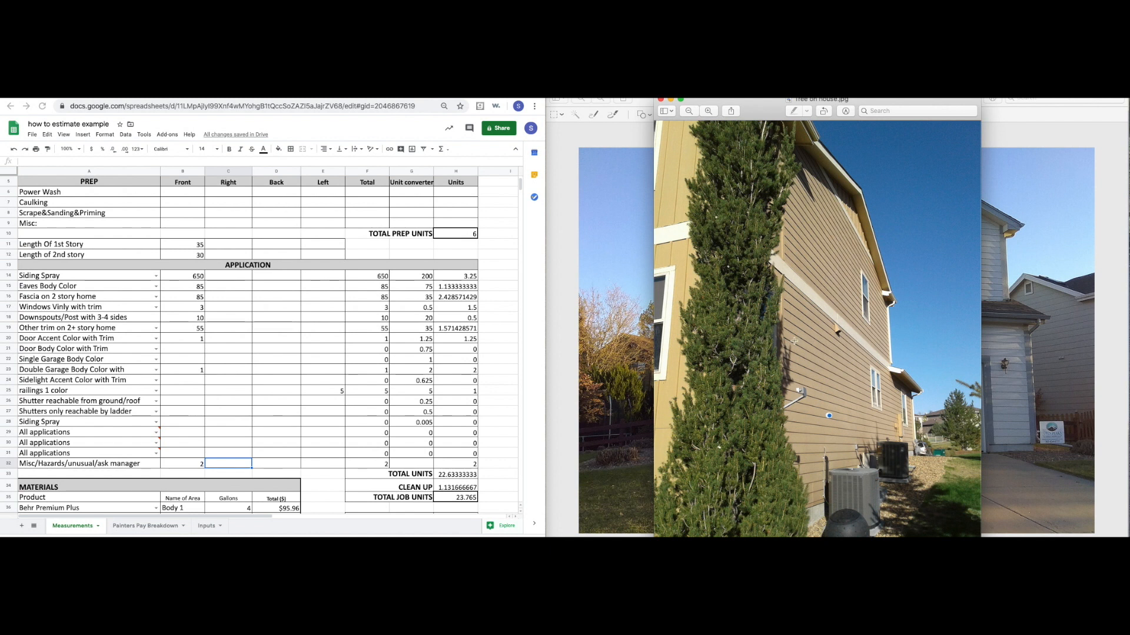
{"action": "left_click_drag", "start_coordinate": [761, 111], "coordinate": [769, 106]}
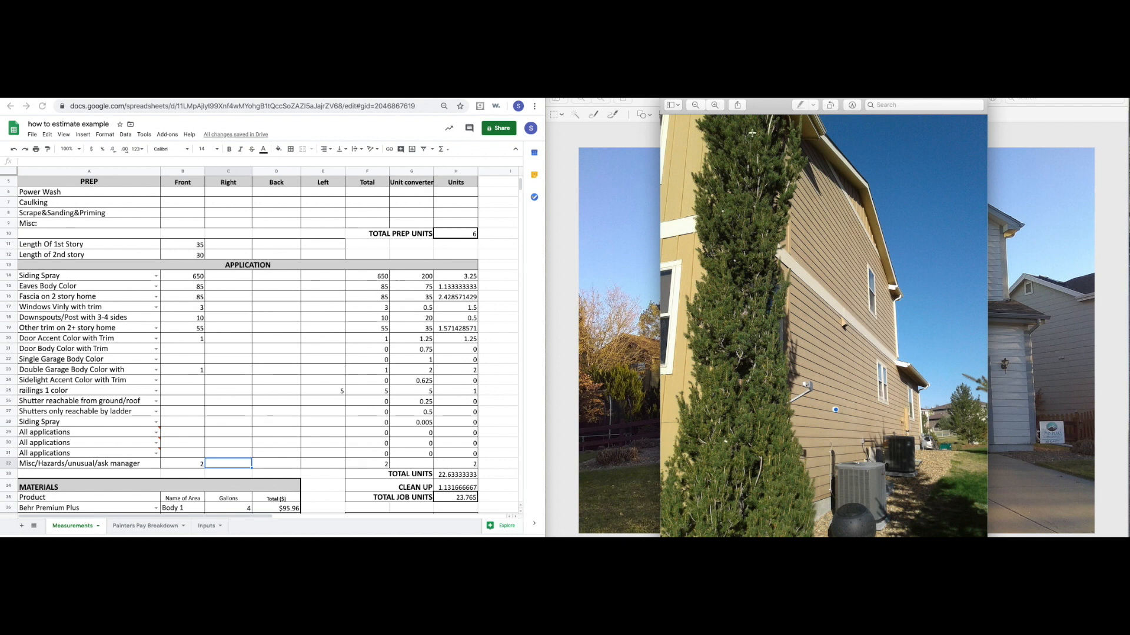
{"action": "left_click_drag", "start_coordinate": [763, 110], "coordinate": [767, 106]}
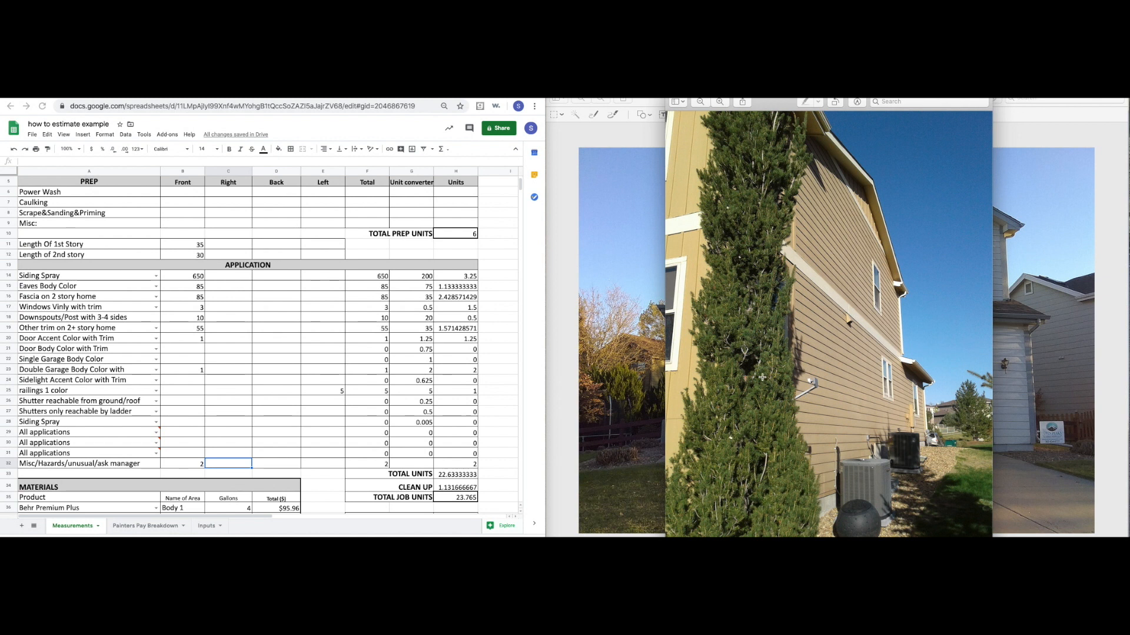
{"action": "left_click_drag", "start_coordinate": [708, 309], "coordinate": [853, 444]}
{"action": "left_click_drag", "start_coordinate": [854, 309], "coordinate": [846, 315]}
{"action": "left_click", "coordinate": [902, 441]}
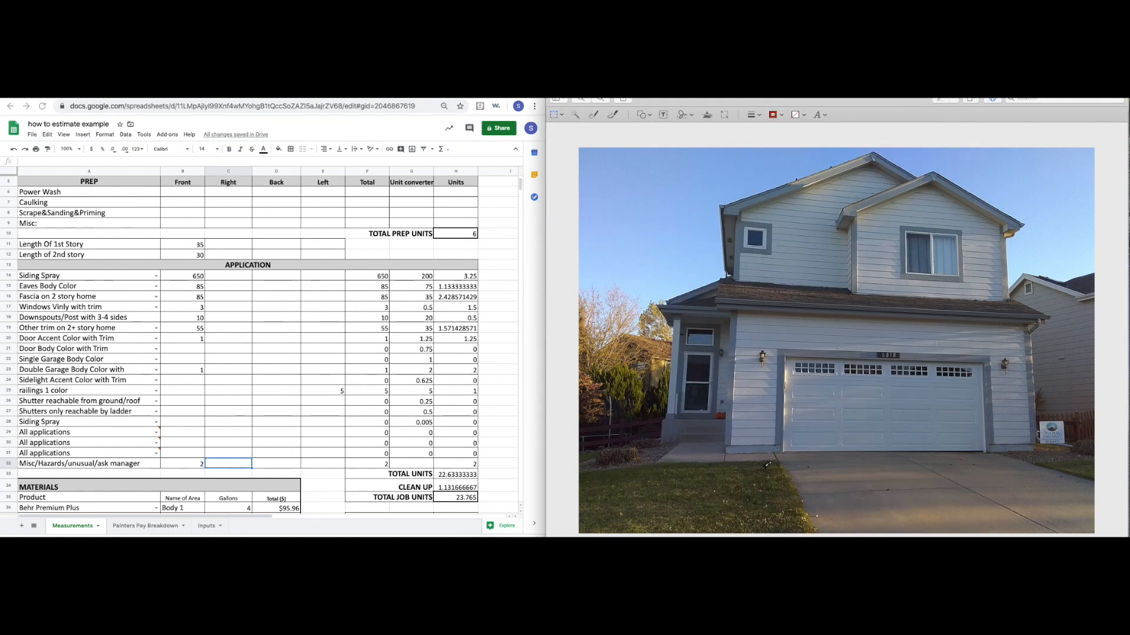
Examine the Tree/bush against house.jpg photo, outlining the large bush that covers the front wall.
{"action": "left_click_drag", "start_coordinate": [0, 110], "coordinate": [909, 111]}
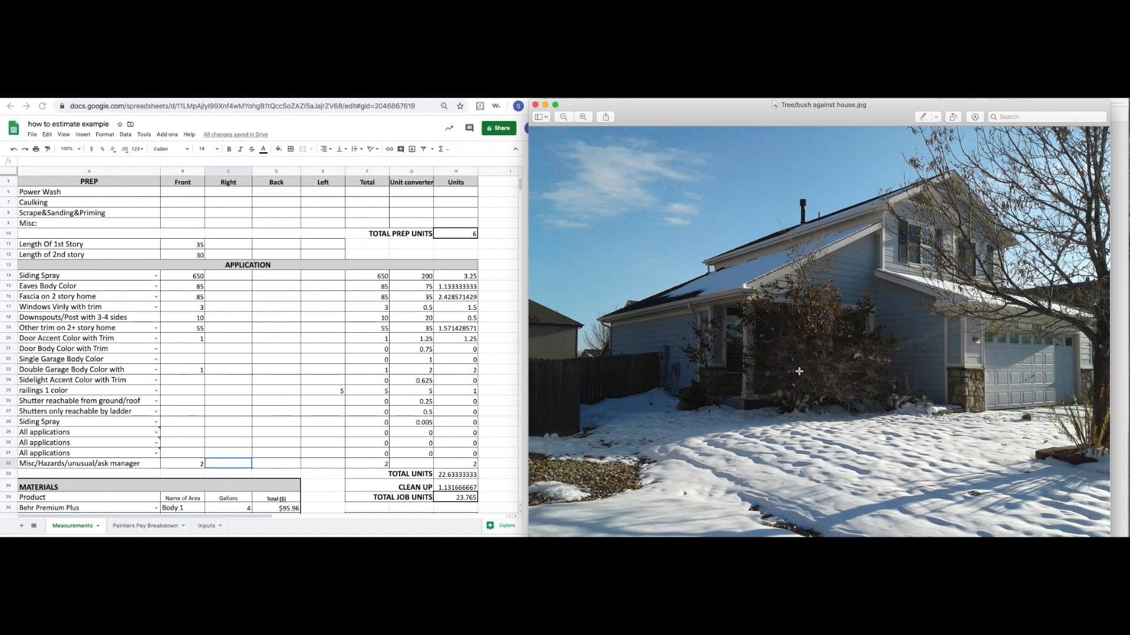
{"action": "left_click_drag", "start_coordinate": [753, 367], "coordinate": [848, 391]}
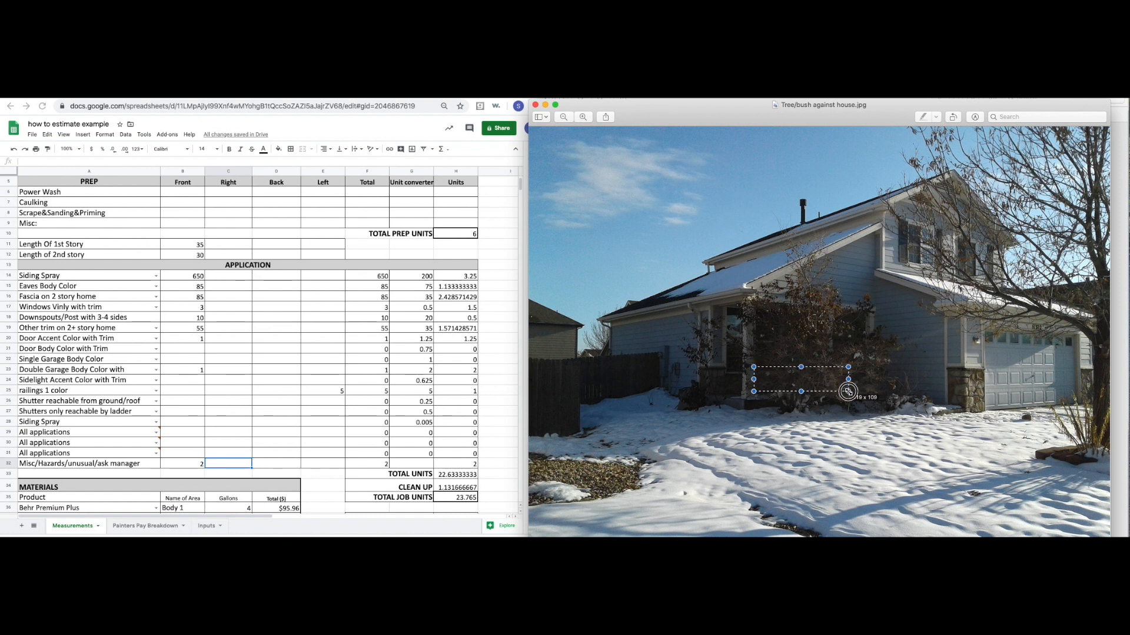
{"action": "left_click_drag", "start_coordinate": [765, 308], "coordinate": [853, 375]}
{"action": "left_click", "coordinate": [779, 321]}
{"action": "left_click_drag", "start_coordinate": [769, 310], "coordinate": [886, 405]}
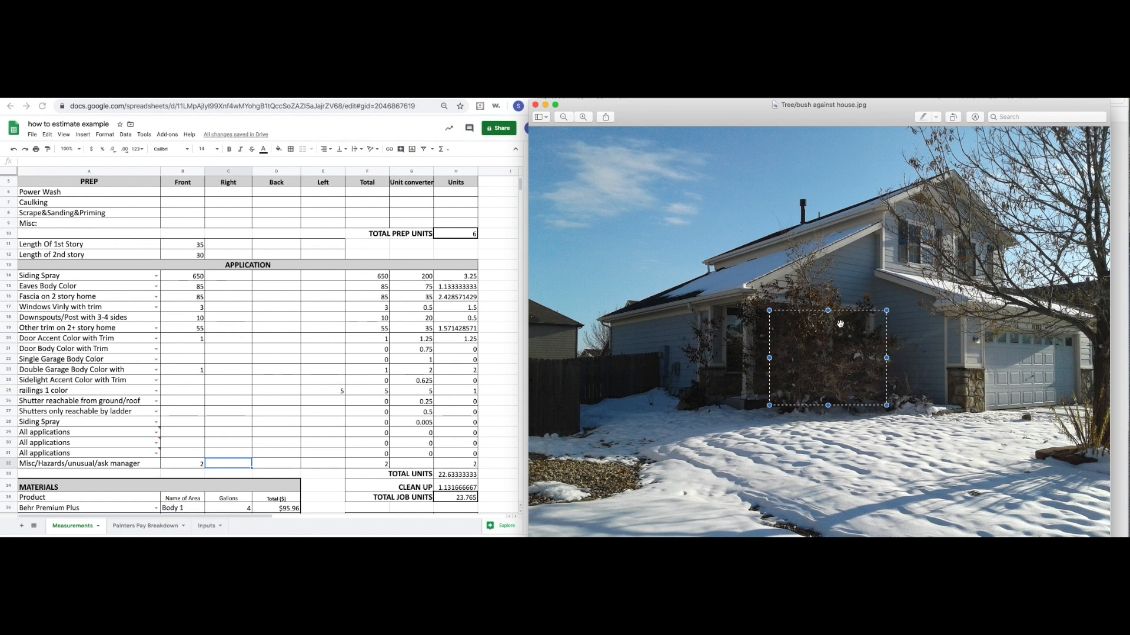
{"action": "left_click_drag", "start_coordinate": [752, 295], "coordinate": [901, 412]}
{"action": "left_click", "coordinate": [718, 366]}
{"action": "left_click_drag", "start_coordinate": [771, 304], "coordinate": [844, 310]}
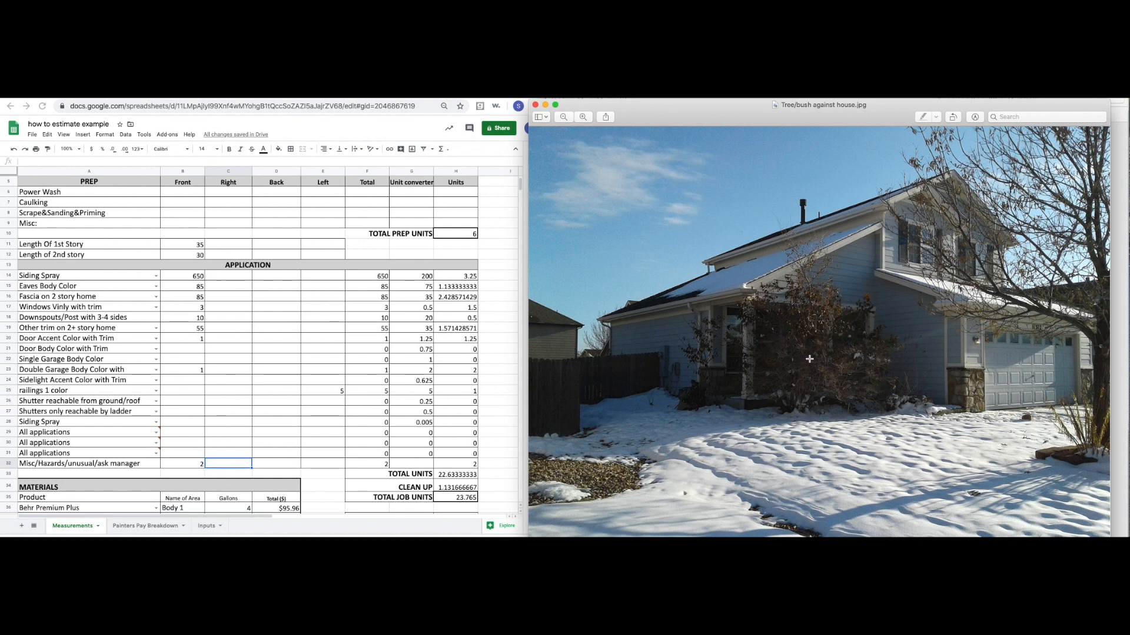
{"action": "left_click_drag", "start_coordinate": [749, 366], "coordinate": [912, 413]}
{"action": "left_click_drag", "start_coordinate": [793, 266], "coordinate": [900, 413]}
{"action": "left_click_drag", "start_coordinate": [768, 291], "coordinate": [836, 302]}
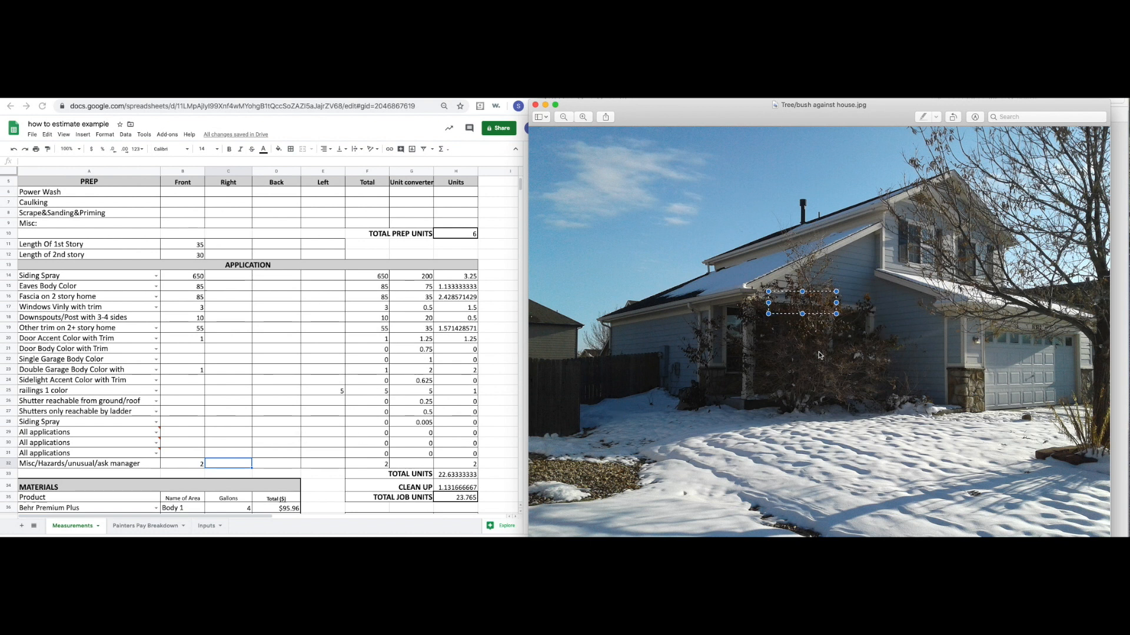
{"action": "left_click_drag", "start_coordinate": [753, 297], "coordinate": [889, 405]}
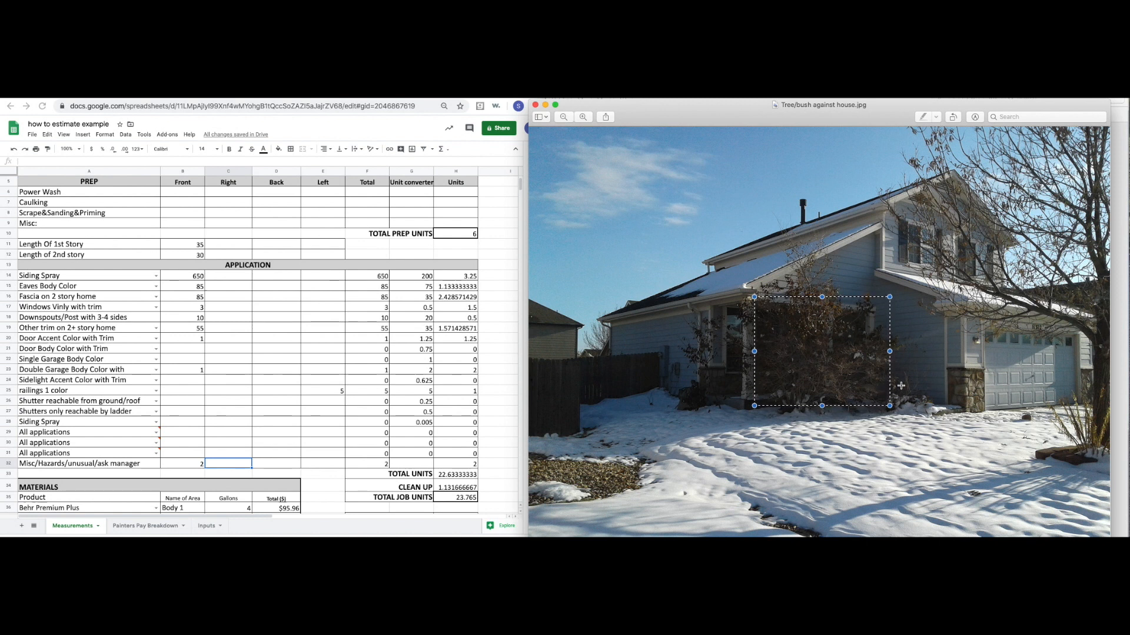
{"action": "left_click_drag", "start_coordinate": [891, 394], "coordinate": [772, 308]}
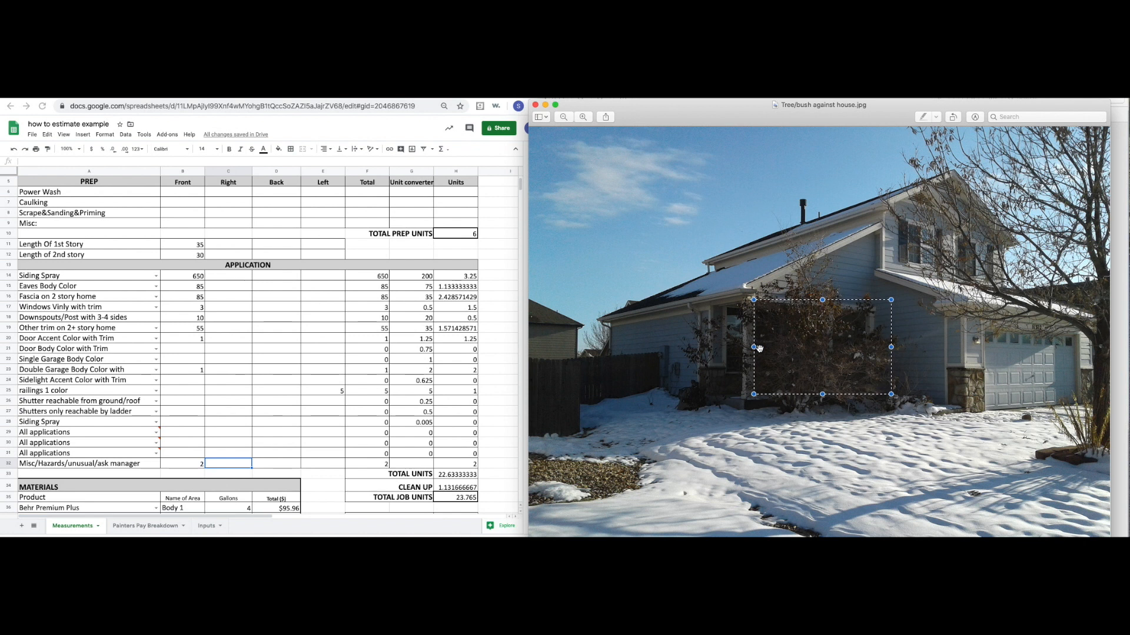
{"action": "left_click_drag", "start_coordinate": [752, 292], "coordinate": [898, 419]}
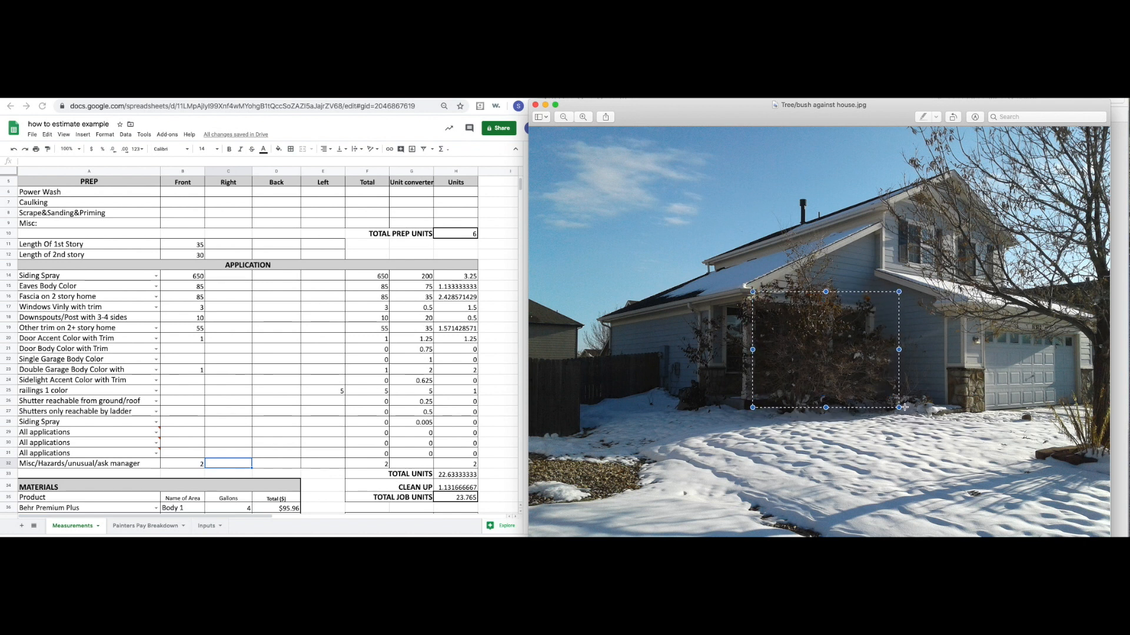
{"action": "left_click_drag", "start_coordinate": [781, 452], "coordinate": [958, 486]}
{"action": "left_click_drag", "start_coordinate": [888, 451], "coordinate": [860, 405]}
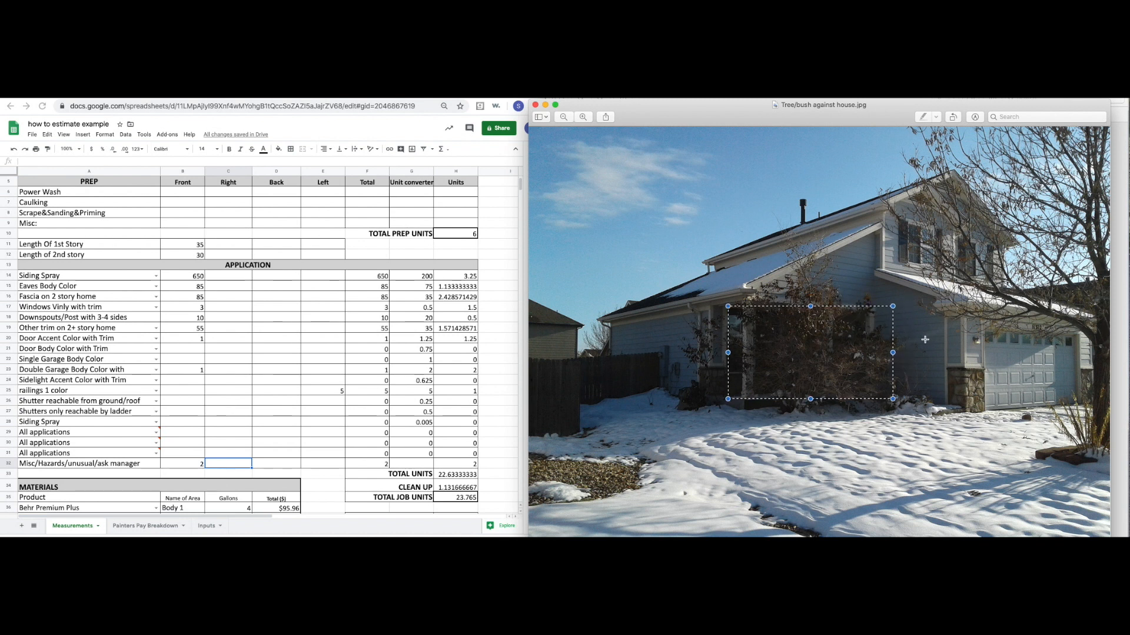
{"action": "left_click", "coordinate": [777, 301]}
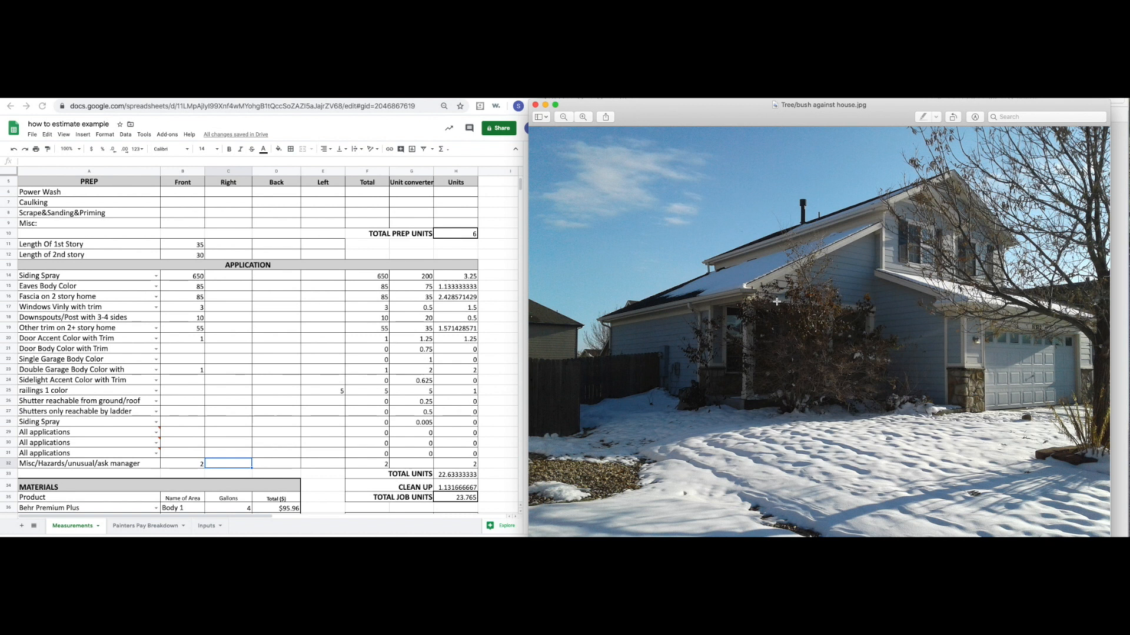
{"action": "left_click_drag", "start_coordinate": [815, 327], "coordinate": [906, 396]}
{"action": "left_click_drag", "start_coordinate": [751, 307], "coordinate": [895, 415]}
Compare the bush photo with the shed clost to fence.jpg photo, ending on the shed.
{"action": "key", "text": "super+grave"}
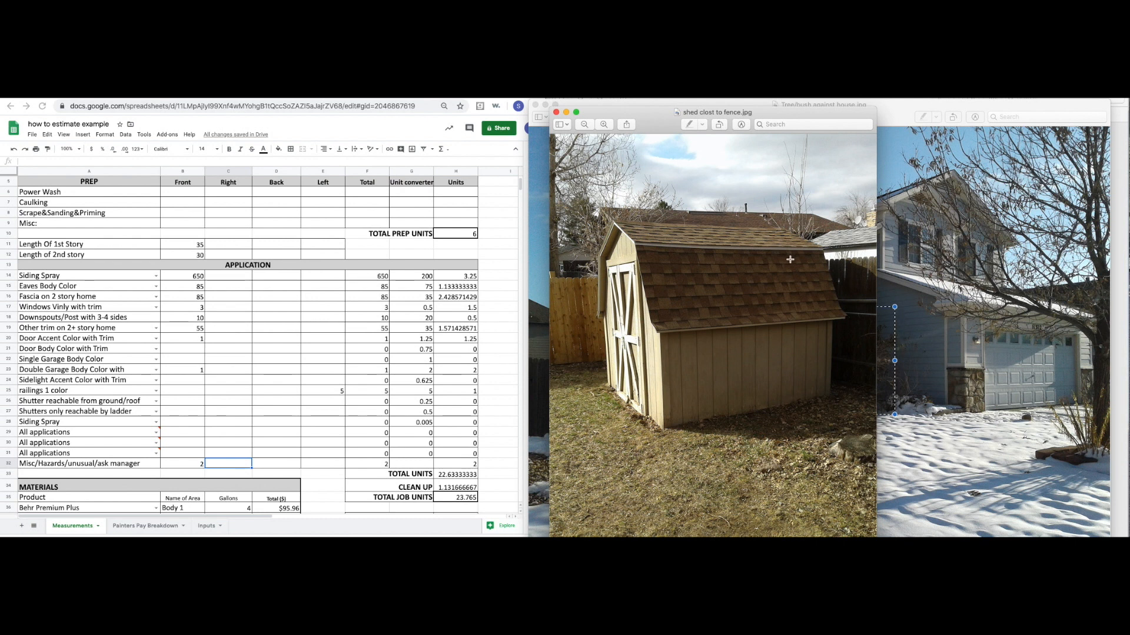
{"action": "left_click", "coordinate": [884, 230]}
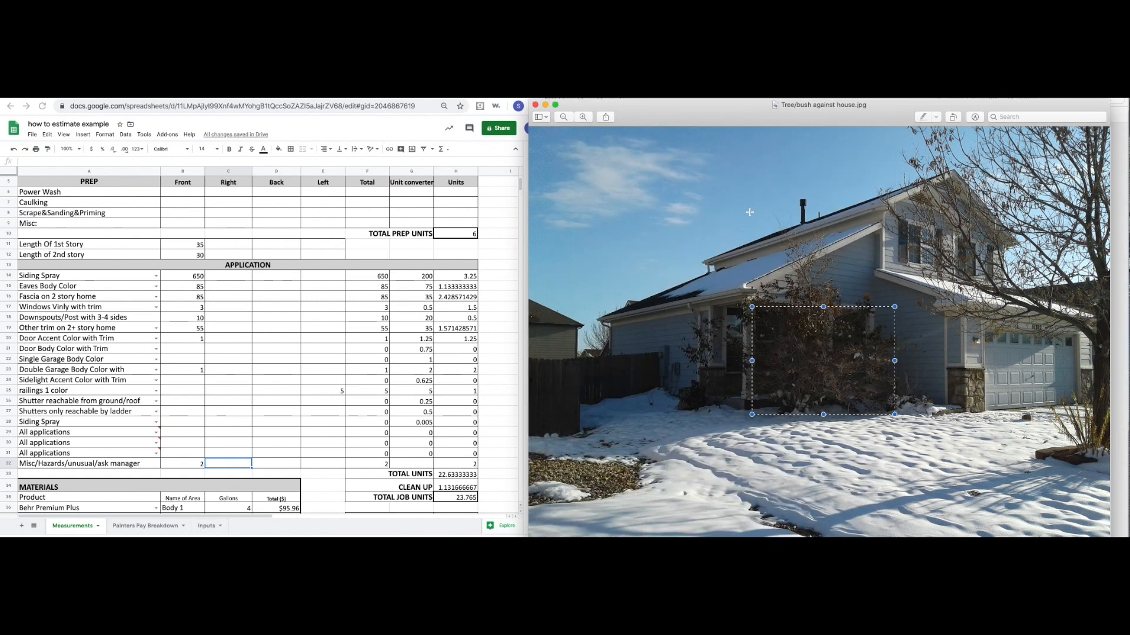
{"action": "key", "text": "super+grave"}
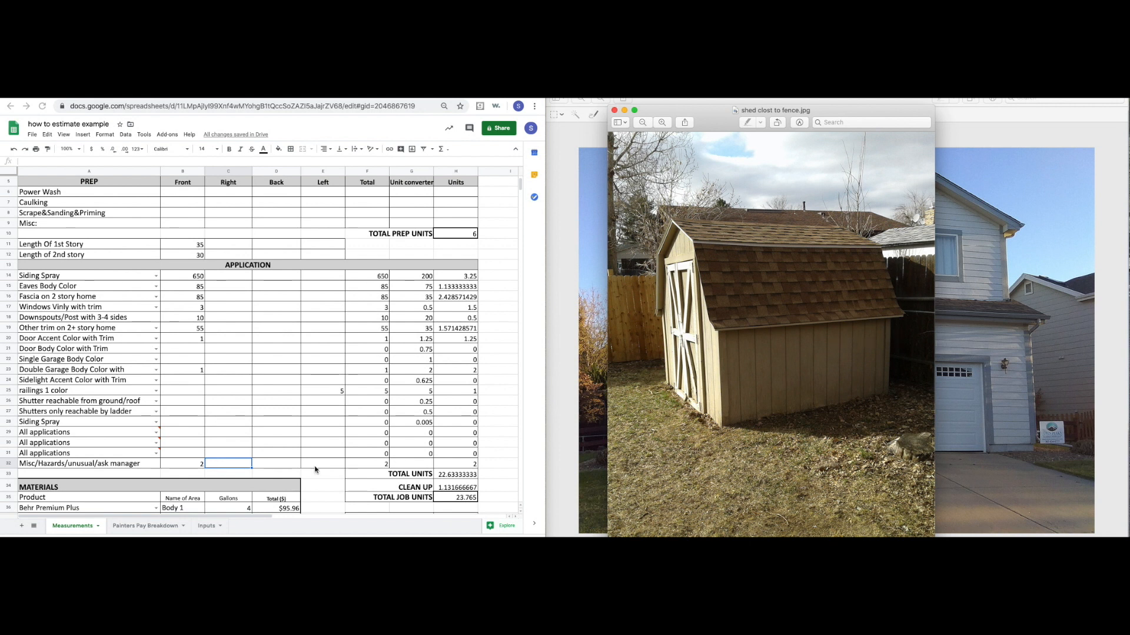
Review the front, right, back and left cells of the Misc/Hazards/unusual/ask manager row alongside the shed photo.
{"action": "left_click", "coordinate": [223, 466]}
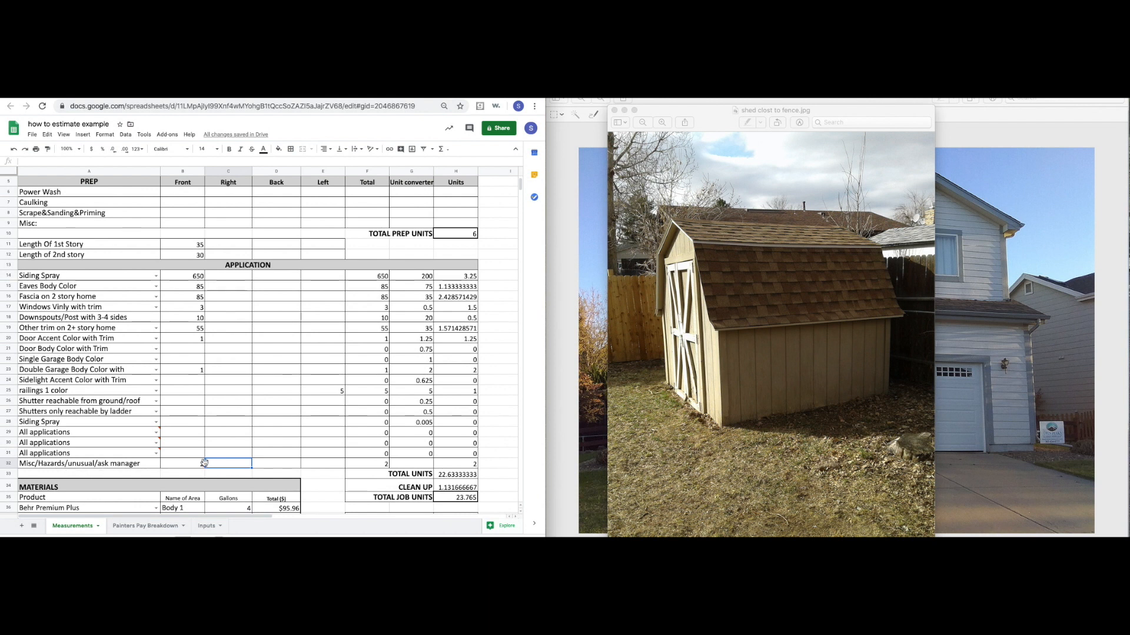
{"action": "left_click", "coordinate": [283, 465]}
{"action": "left_click", "coordinate": [312, 464]}
{"action": "left_click", "coordinate": [146, 463]}
{"action": "left_click", "coordinate": [183, 465]}
{"action": "left_click", "coordinate": [227, 468]}
{"action": "left_click", "coordinate": [281, 467]}
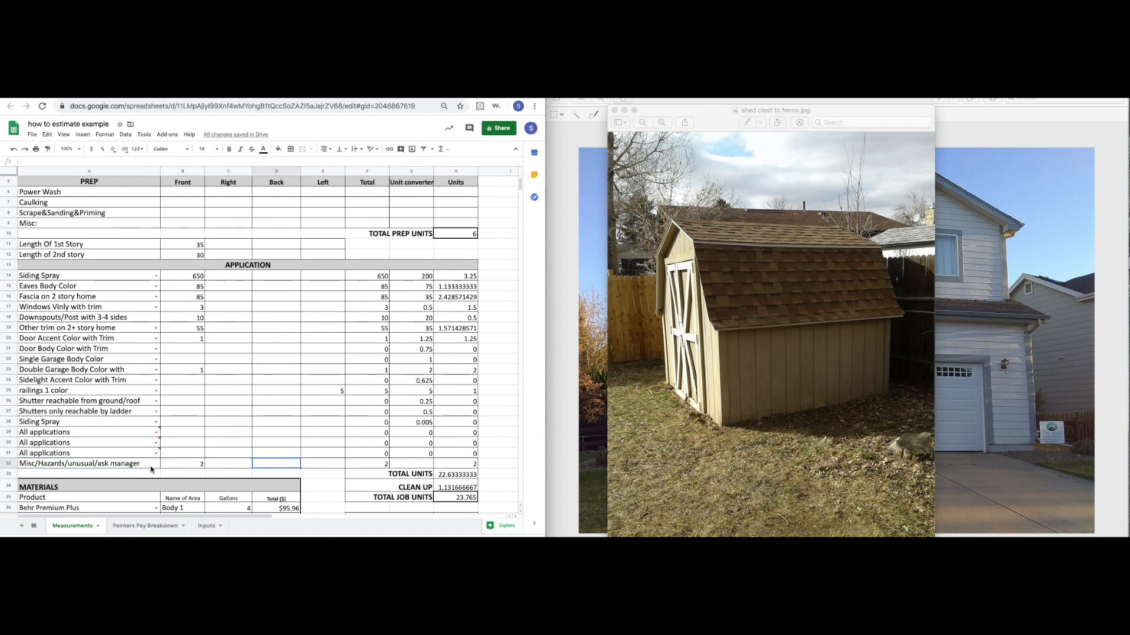
Review the Misc/Hazards/unusual/ask manager row against the shed photo, and close the photo to return to the front house photo.
{"action": "left_click", "coordinate": [126, 466]}
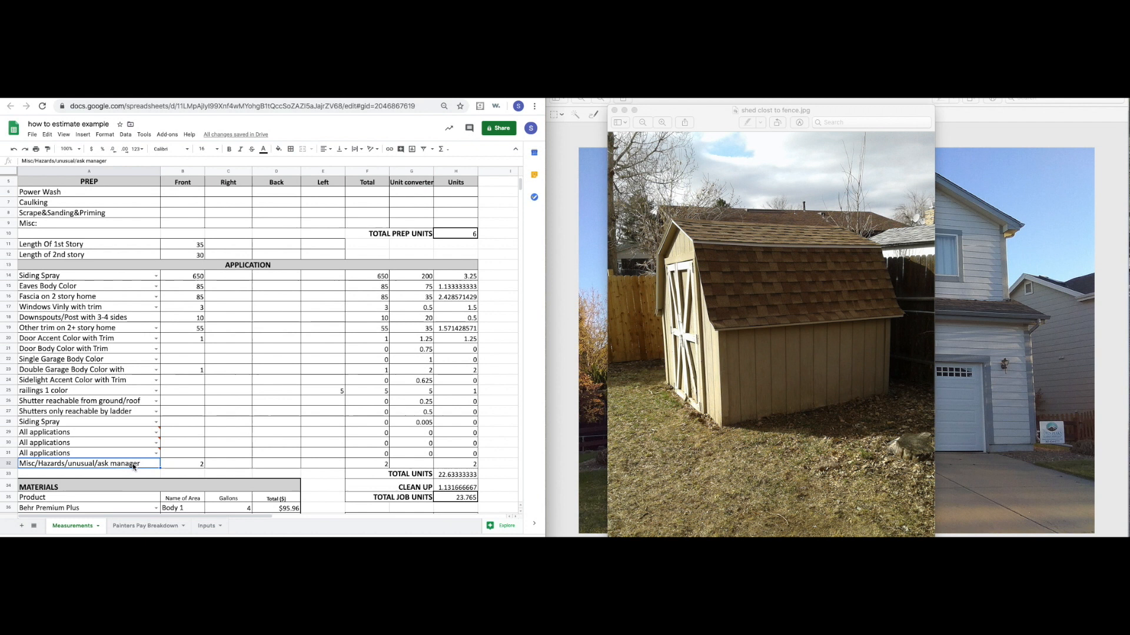
{"action": "left_click", "coordinate": [277, 467]}
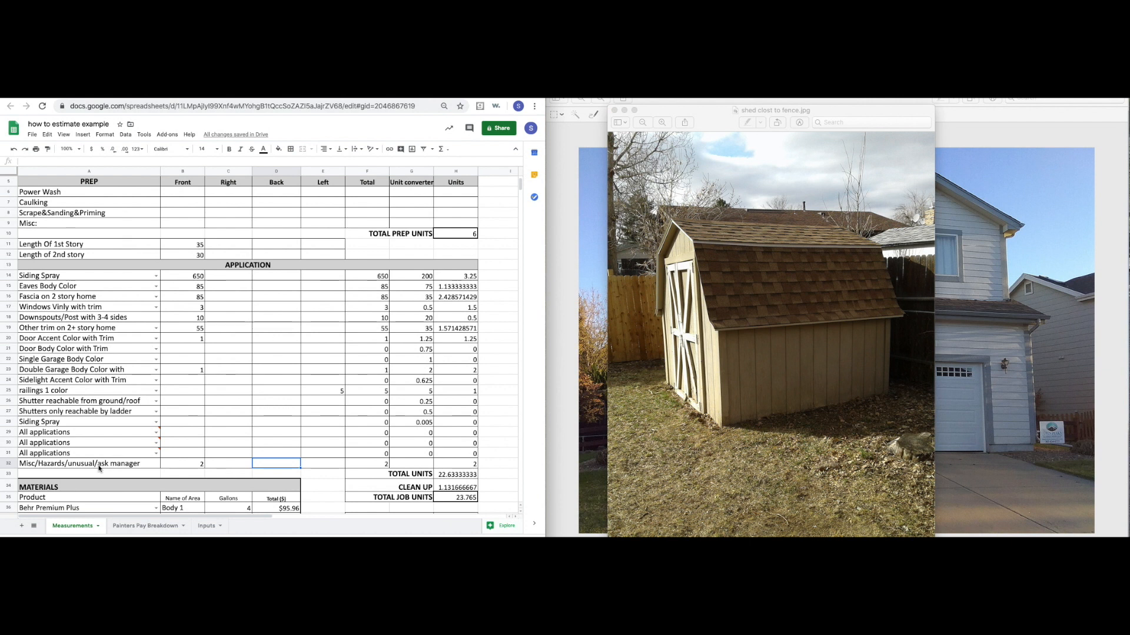
{"action": "left_click", "coordinate": [64, 465]}
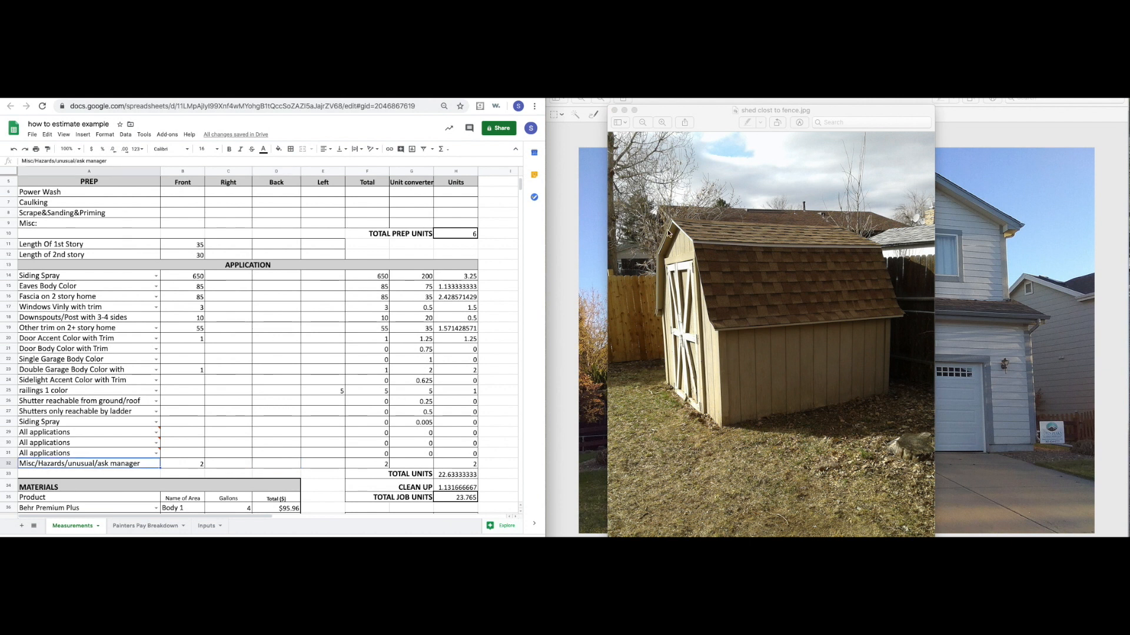
{"action": "left_click", "coordinate": [625, 110]}
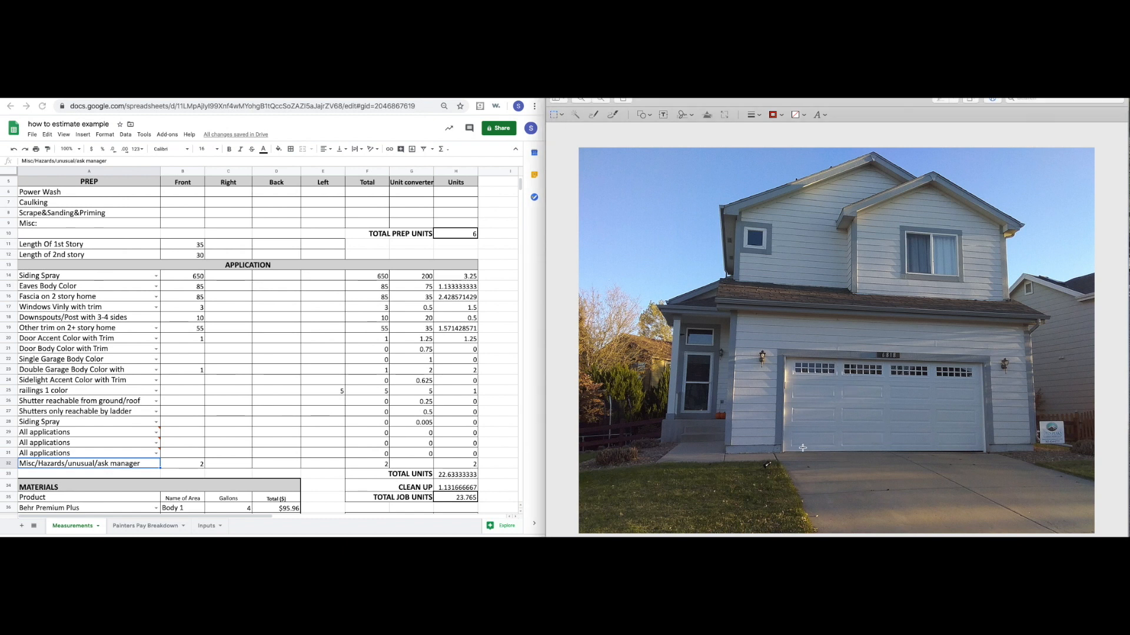
Outline the strip of driveway directly in front of the garage door in the front house photo, relating it to the Misc/Hazards row.
{"action": "left_click_drag", "start_coordinate": [785, 455], "coordinate": [1042, 488]}
{"action": "left_click_drag", "start_coordinate": [913, 454], "coordinate": [913, 452]}
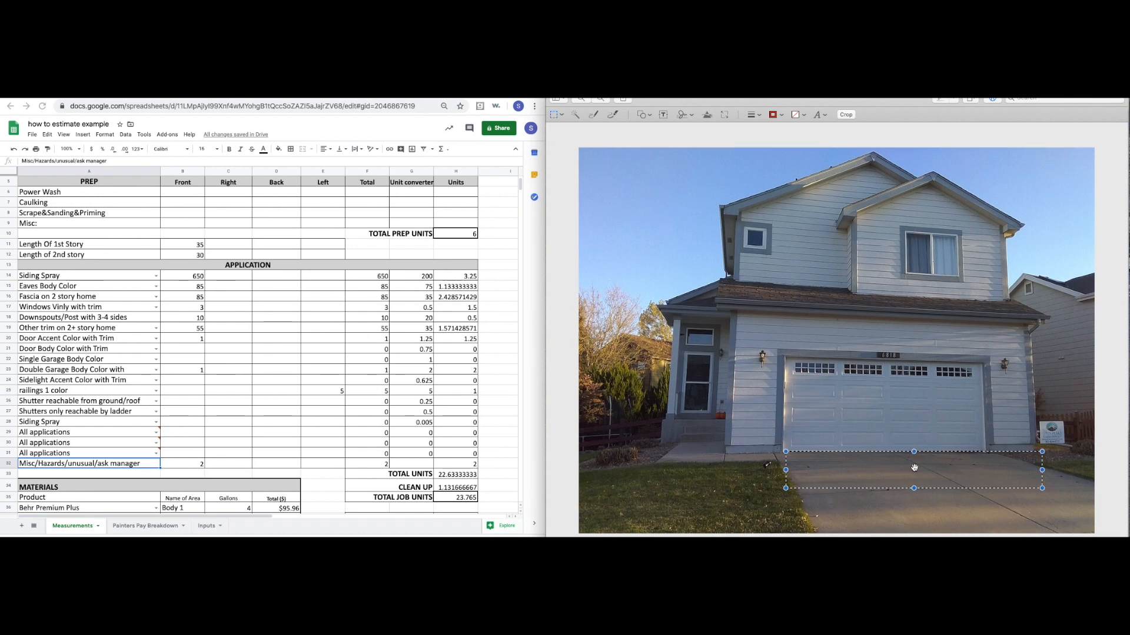
{"action": "left_click_drag", "start_coordinate": [913, 487], "coordinate": [914, 497]}
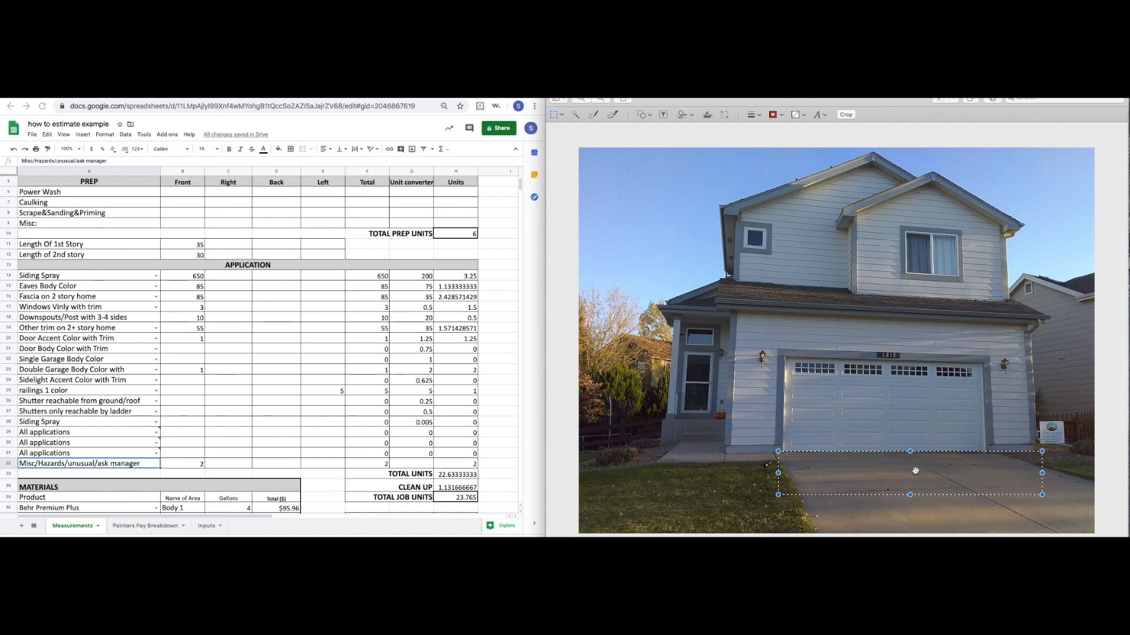
{"action": "left_click_drag", "start_coordinate": [886, 463], "coordinate": [876, 451]}
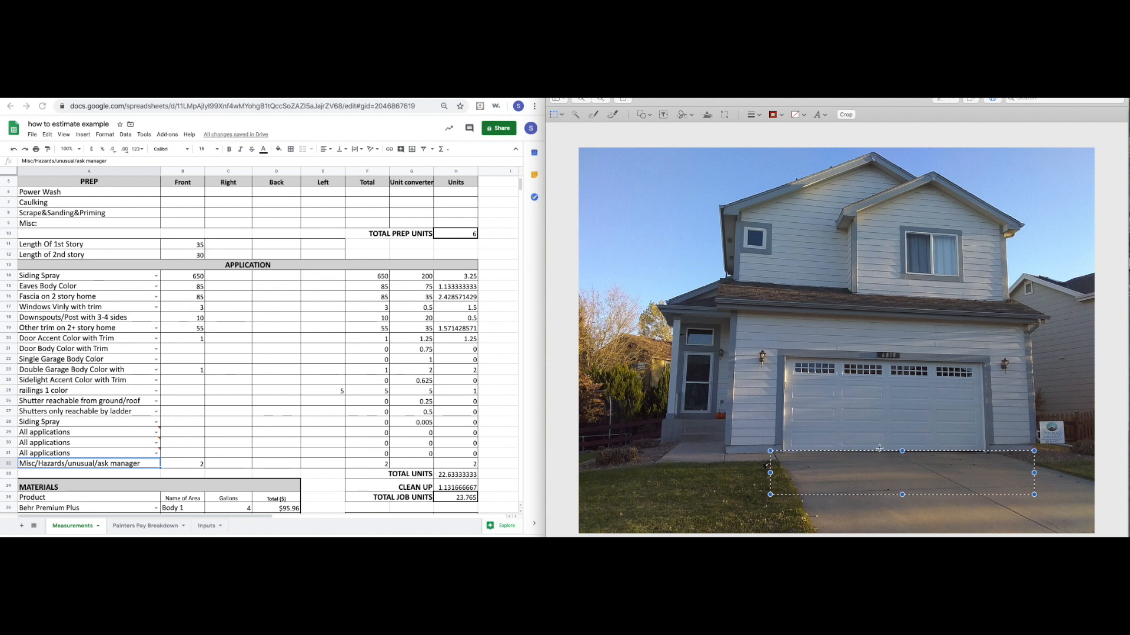
{"action": "left_click_drag", "start_coordinate": [902, 494], "coordinate": [902, 491]}
{"action": "left_click", "coordinate": [136, 465]}
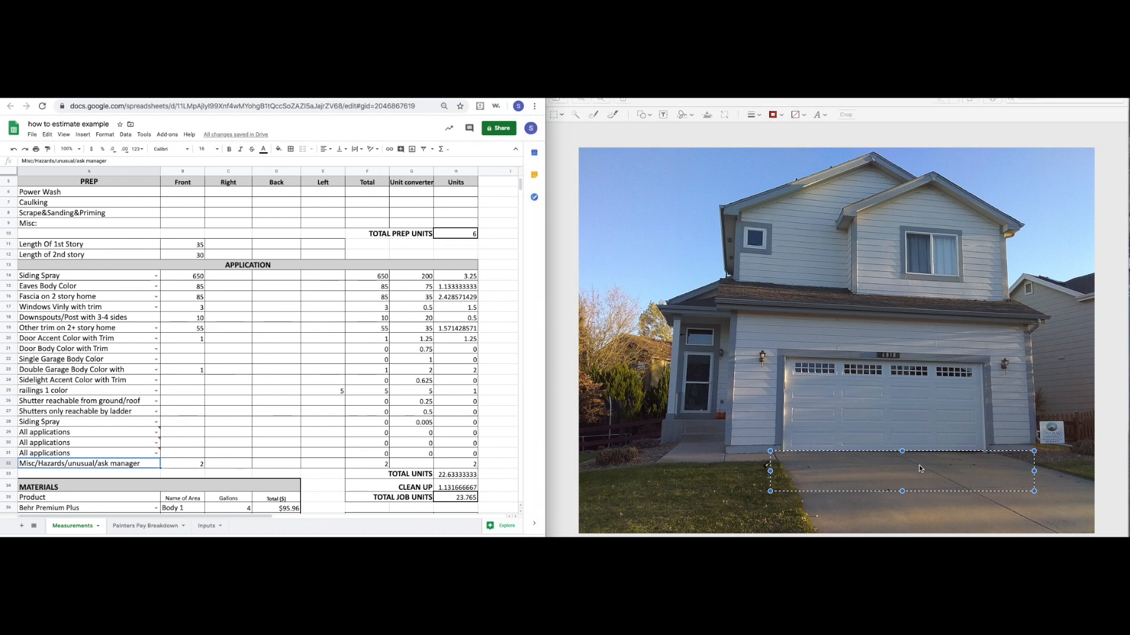
{"action": "left_click_drag", "start_coordinate": [901, 451], "coordinate": [902, 449]}
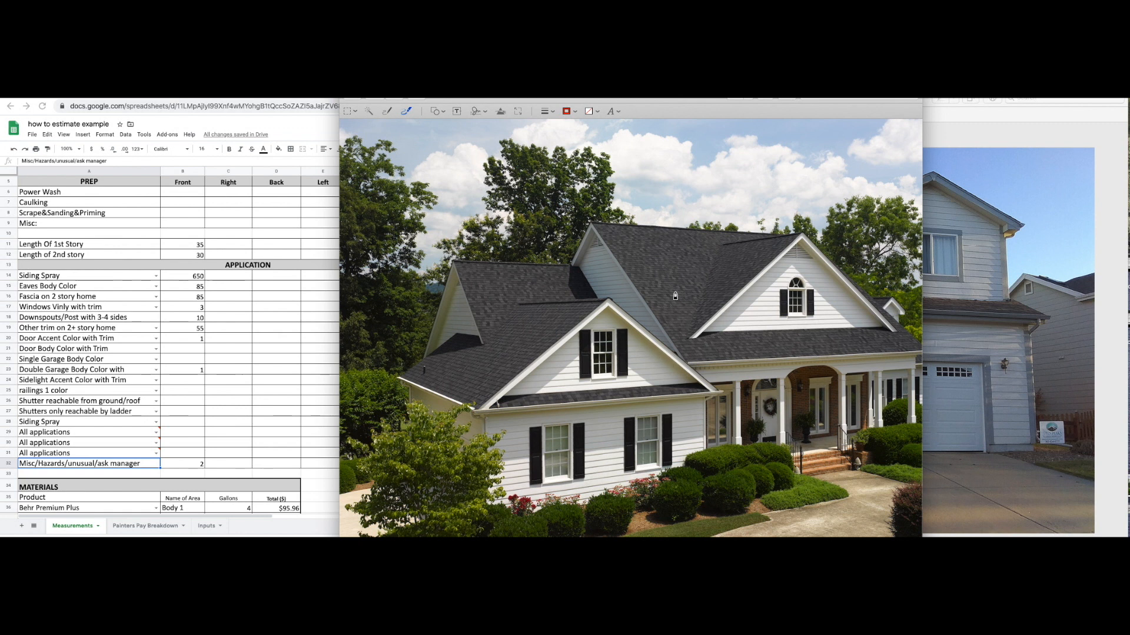
Draw red lines along the roof slopes and circle the hard-to-reach gable areas in the white house photo with the dark roof.
{"action": "left_click_drag", "start_coordinate": [660, 286], "coordinate": [778, 491]}
{"action": "left_click_drag", "start_coordinate": [492, 347], "coordinate": [330, 457]}
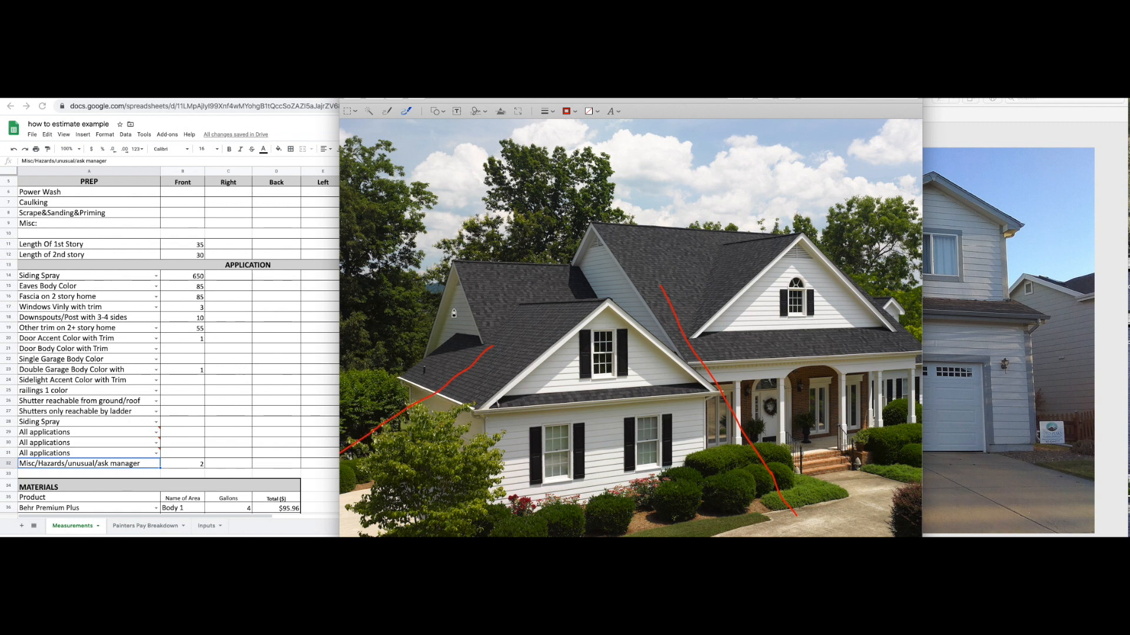
{"action": "mouse_move", "coordinate": [459, 318]}
{"action": "left_mouse_down"}
{"action": "mouse_move", "coordinate": [468, 313]}
{"action": "mouse_move", "coordinate": [458, 319]}
{"action": "left_mouse_up"}
{"action": "mouse_move", "coordinate": [598, 279]}
{"action": "left_mouse_down"}
{"action": "mouse_move", "coordinate": [615, 281]}
{"action": "mouse_move", "coordinate": [590, 274]}
{"action": "mouse_move", "coordinate": [600, 268]}
{"action": "mouse_move", "coordinate": [671, 362]}
{"action": "left_mouse_up"}
{"action": "mouse_move", "coordinate": [593, 263]}
{"action": "left_mouse_down"}
{"action": "mouse_move", "coordinate": [621, 292]}
{"action": "mouse_move", "coordinate": [598, 284]}
{"action": "mouse_move", "coordinate": [598, 262]}
{"action": "left_mouse_up"}
{"action": "mouse_move", "coordinate": [788, 291]}
{"action": "left_mouse_down"}
{"action": "mouse_move", "coordinate": [821, 310]}
{"action": "mouse_move", "coordinate": [774, 297]}
{"action": "mouse_move", "coordinate": [801, 292]}
{"action": "left_mouse_up"}
{"action": "left_click_drag", "start_coordinate": [839, 333], "coordinate": [921, 488]}
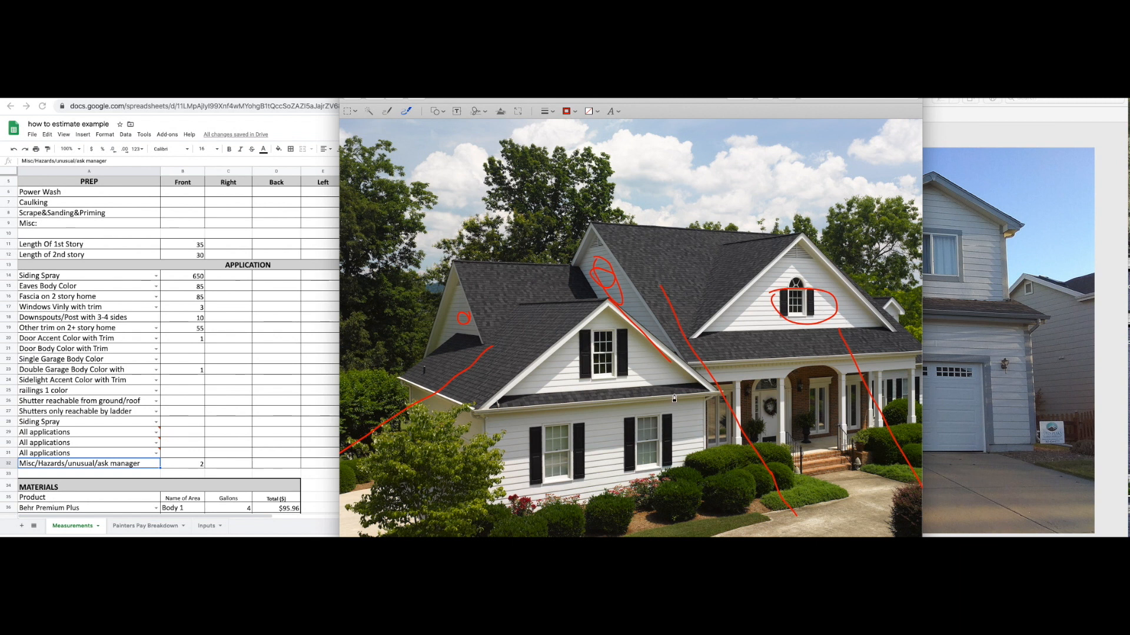
{"action": "left_click_drag", "start_coordinate": [650, 371], "coordinate": [607, 370]}
Mark the chimneys and siding above the steep roof in steep-roof.jpg, and select the Right cell of the Misc/Hazards/unusual/ask manager row.
{"action": "left_click_drag", "start_coordinate": [232, 185], "coordinate": [681, 196]}
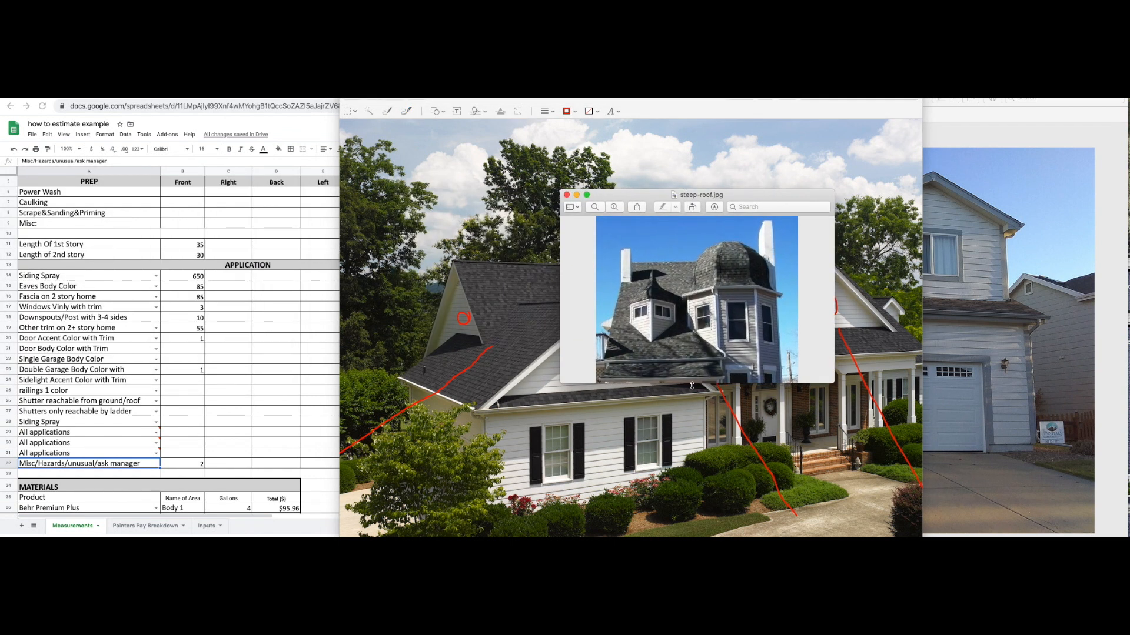
{"action": "left_click", "coordinate": [684, 363]}
{"action": "left_click", "coordinate": [716, 206]}
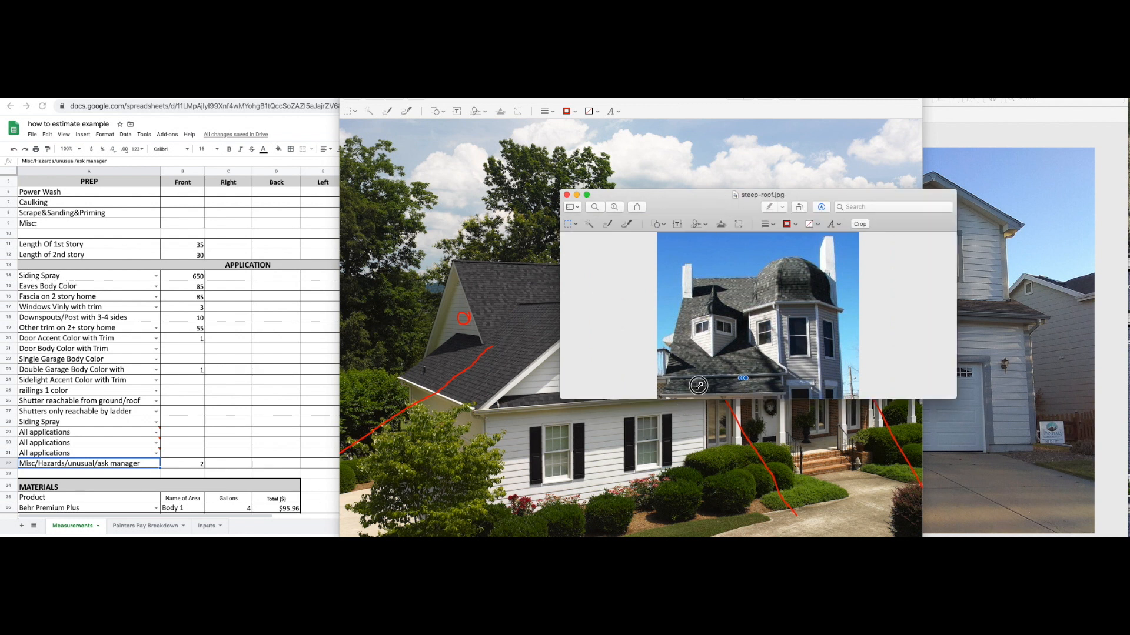
{"action": "left_click", "coordinate": [727, 384]}
{"action": "left_click_drag", "start_coordinate": [699, 331], "coordinate": [730, 350]}
{"action": "left_click", "coordinate": [748, 325]}
{"action": "left_click", "coordinate": [827, 245]}
{"action": "mouse_move", "coordinate": [821, 251]}
{"action": "left_mouse_down"}
{"action": "mouse_move", "coordinate": [823, 271]}
{"action": "mouse_move", "coordinate": [801, 262]}
{"action": "mouse_move", "coordinate": [809, 269]}
{"action": "left_mouse_up"}
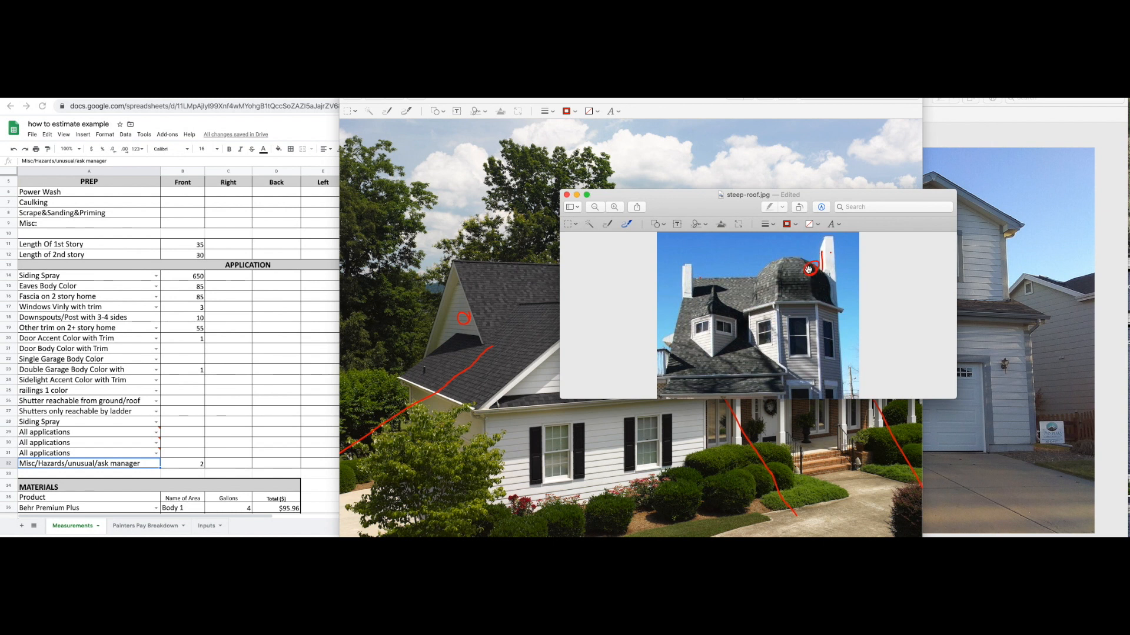
{"action": "left_click_drag", "start_coordinate": [692, 268], "coordinate": [692, 296]}
{"action": "left_click", "coordinate": [139, 465]}
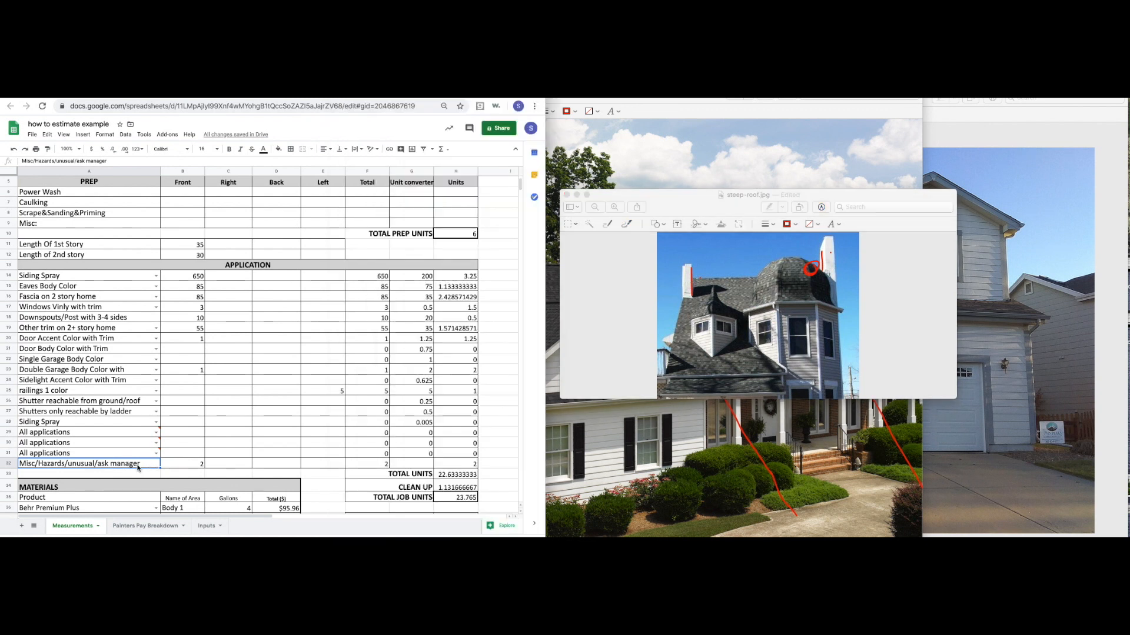
{"action": "left_click", "coordinate": [212, 465]}
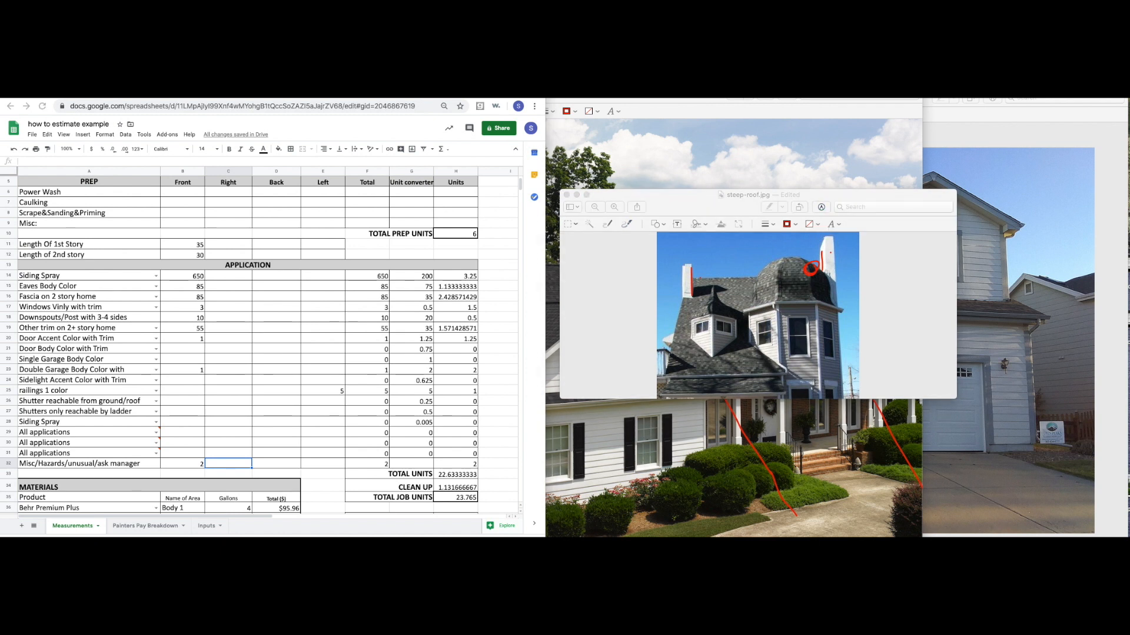
Bring up the gray hillside house photo and mark the sloping ground beside its side wall with red sketch strokes.
{"action": "left_click_drag", "start_coordinate": [1127, 98], "coordinate": [828, 99]}
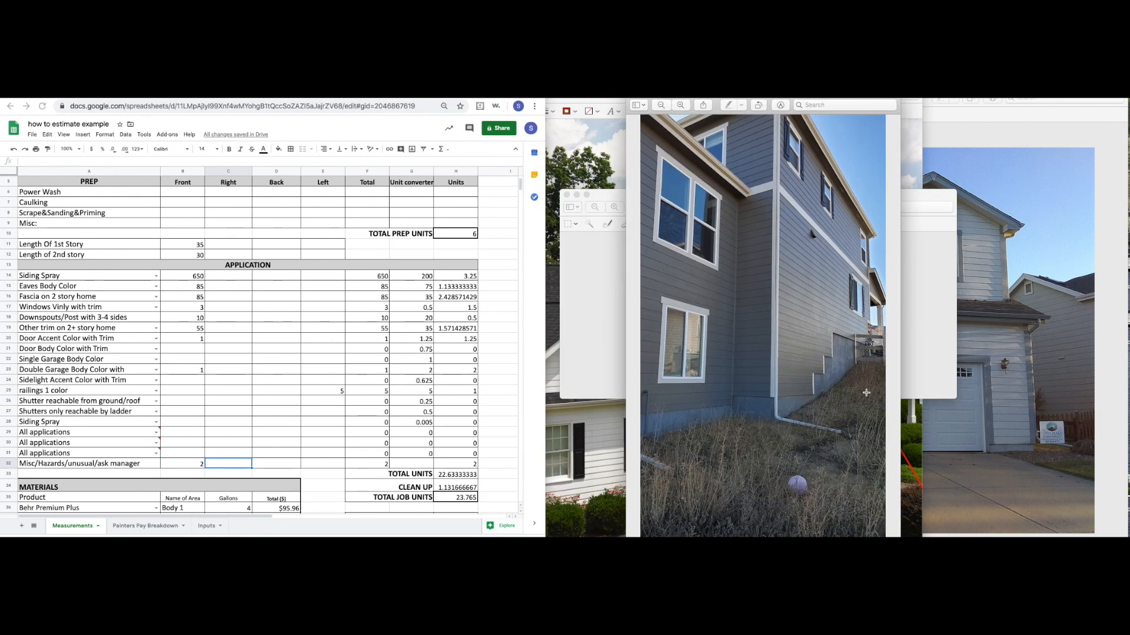
{"action": "left_click", "coordinate": [780, 105]}
{"action": "left_click", "coordinate": [693, 115]}
{"action": "left_click_drag", "start_coordinate": [925, 370], "coordinate": [865, 449]}
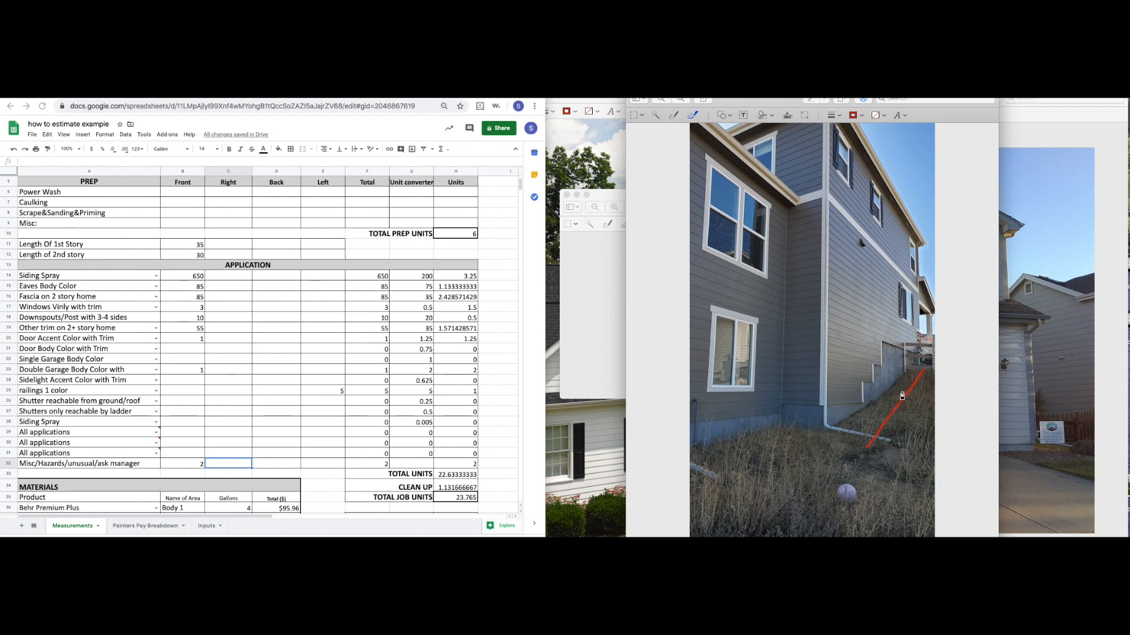
{"action": "mouse_move", "coordinate": [884, 408]}
{"action": "left_mouse_down"}
{"action": "mouse_move", "coordinate": [897, 406]}
{"action": "mouse_move", "coordinate": [870, 425]}
{"action": "mouse_move", "coordinate": [890, 407]}
{"action": "mouse_move", "coordinate": [879, 450]}
{"action": "mouse_move", "coordinate": [924, 382]}
{"action": "mouse_move", "coordinate": [900, 420]}
{"action": "left_mouse_up"}
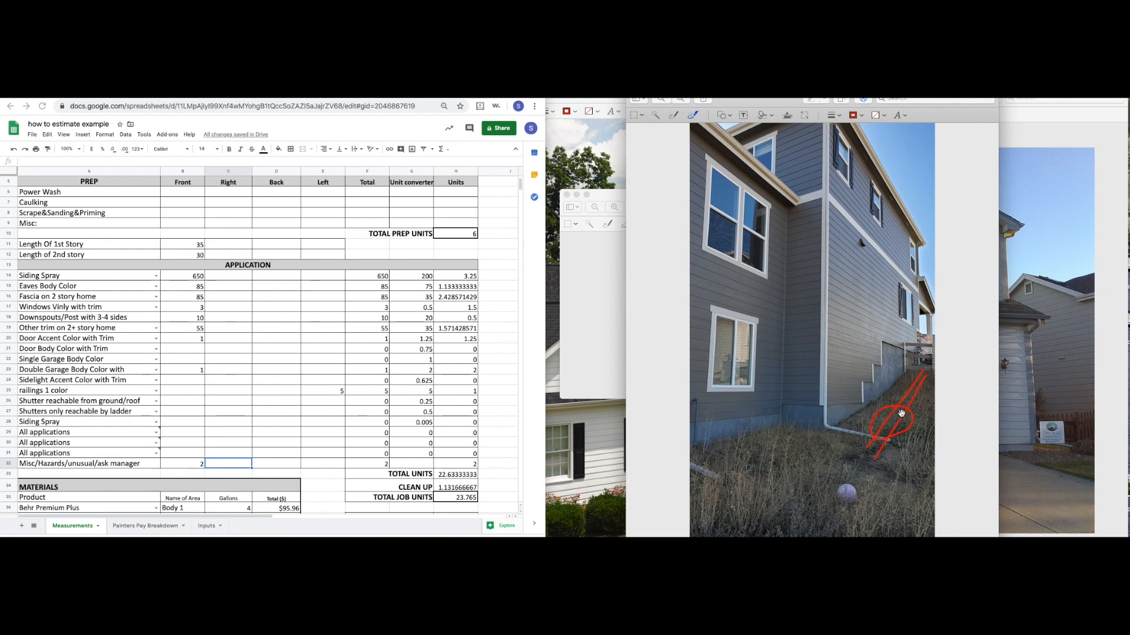
Sketch a ladder leaning from the slope onto the gray house's side wall, removing the earlier circle and circling the ladder's foot and top.
{"action": "left_click_drag", "start_coordinate": [899, 455], "coordinate": [845, 296]}
{"action": "left_click_drag", "start_coordinate": [906, 431], "coordinate": [887, 384]}
{"action": "key", "text": "Delete"}
{"action": "left_click_drag", "start_coordinate": [912, 438], "coordinate": [859, 298]}
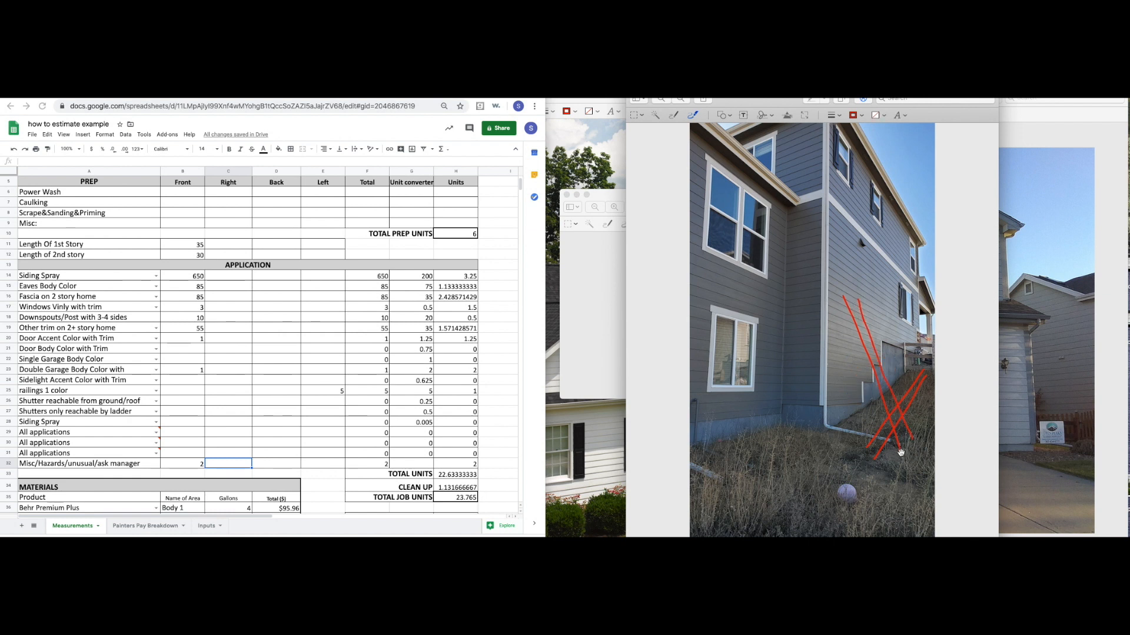
{"action": "mouse_move", "coordinate": [906, 451]}
{"action": "left_mouse_down"}
{"action": "mouse_move", "coordinate": [893, 460]}
{"action": "mouse_move", "coordinate": [921, 440]}
{"action": "left_mouse_up"}
{"action": "mouse_move", "coordinate": [905, 421]}
{"action": "left_mouse_down"}
{"action": "mouse_move", "coordinate": [915, 438]}
{"action": "mouse_move", "coordinate": [895, 456]}
{"action": "mouse_move", "coordinate": [918, 414]}
{"action": "left_mouse_up"}
{"action": "mouse_move", "coordinate": [844, 295]}
{"action": "left_mouse_down"}
{"action": "mouse_move", "coordinate": [836, 314]}
{"action": "mouse_move", "coordinate": [871, 312]}
{"action": "left_mouse_up"}
Circle the siding near the upper trim band and draw lines along the uneven ground in the hillside photo.
{"action": "mouse_move", "coordinate": [843, 200]}
{"action": "left_mouse_down"}
{"action": "mouse_move", "coordinate": [869, 207]}
{"action": "mouse_move", "coordinate": [851, 212]}
{"action": "left_mouse_up"}
{"action": "left_click_drag", "start_coordinate": [791, 446], "coordinate": [710, 483]}
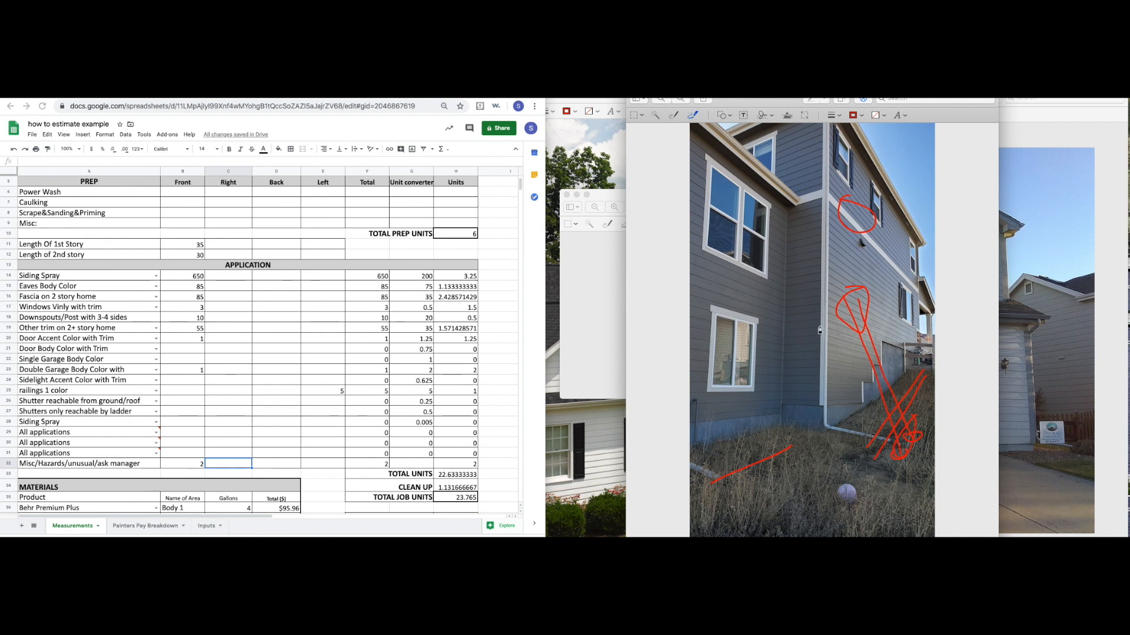
{"action": "left_click_drag", "start_coordinate": [929, 374], "coordinate": [874, 458]}
{"action": "left_click_drag", "start_coordinate": [865, 415], "coordinate": [818, 456]}
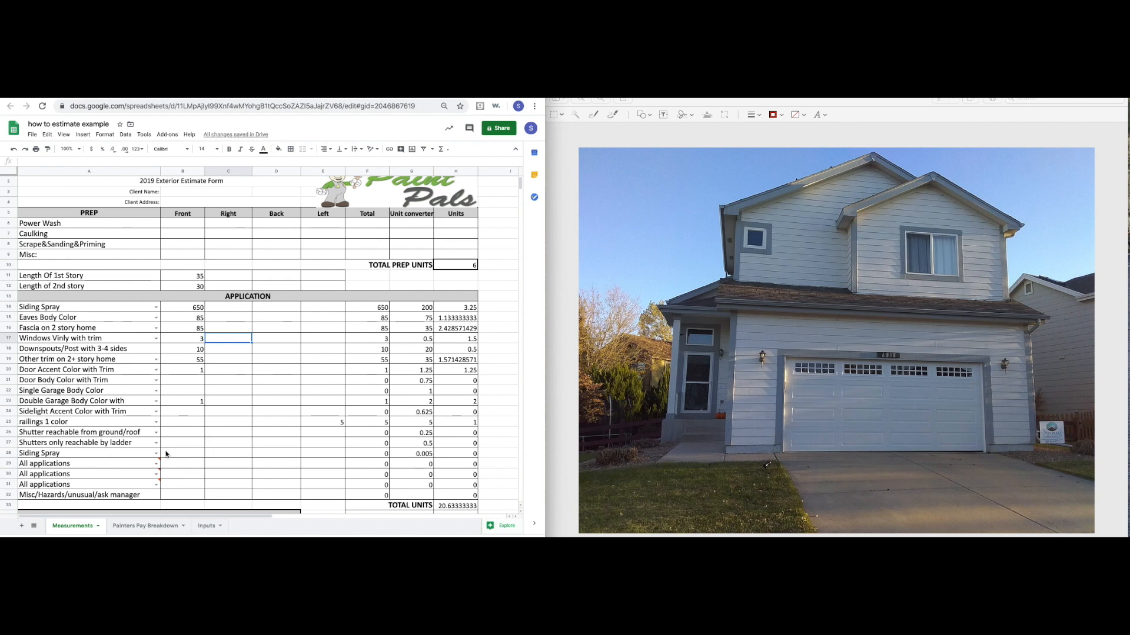
Compare the Front application quantities with the empty Right column cells, and bring up the photo of the house's right side.
{"action": "left_click_drag", "start_coordinate": [194, 328], "coordinate": [194, 369]}
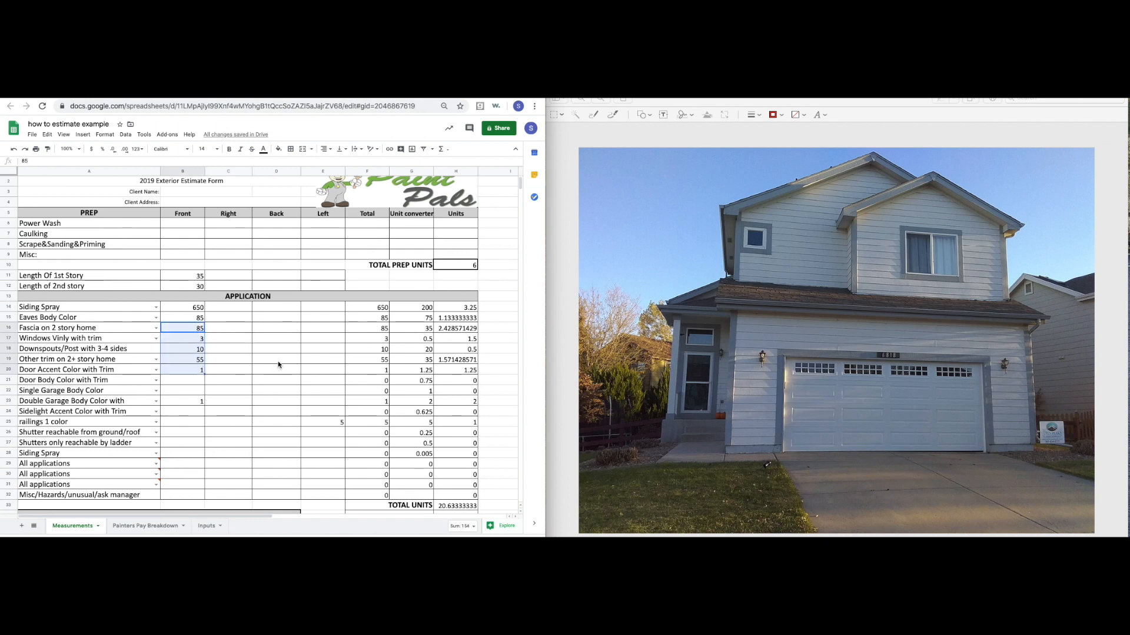
{"action": "left_click_drag", "start_coordinate": [240, 310], "coordinate": [235, 379]}
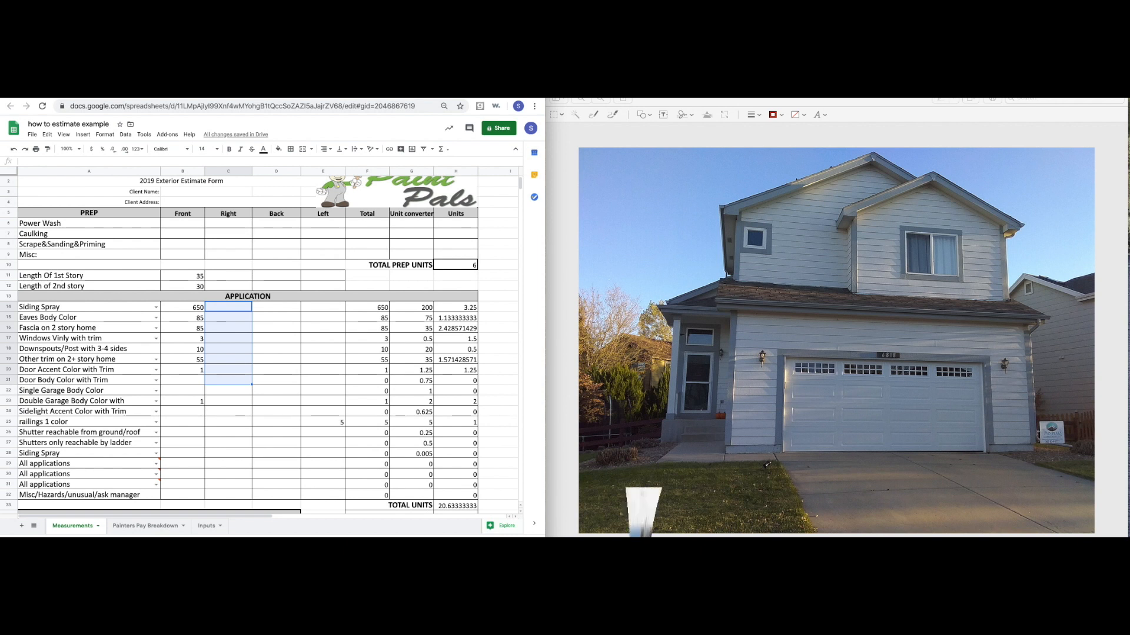
{"action": "key", "text": "super+Tab"}
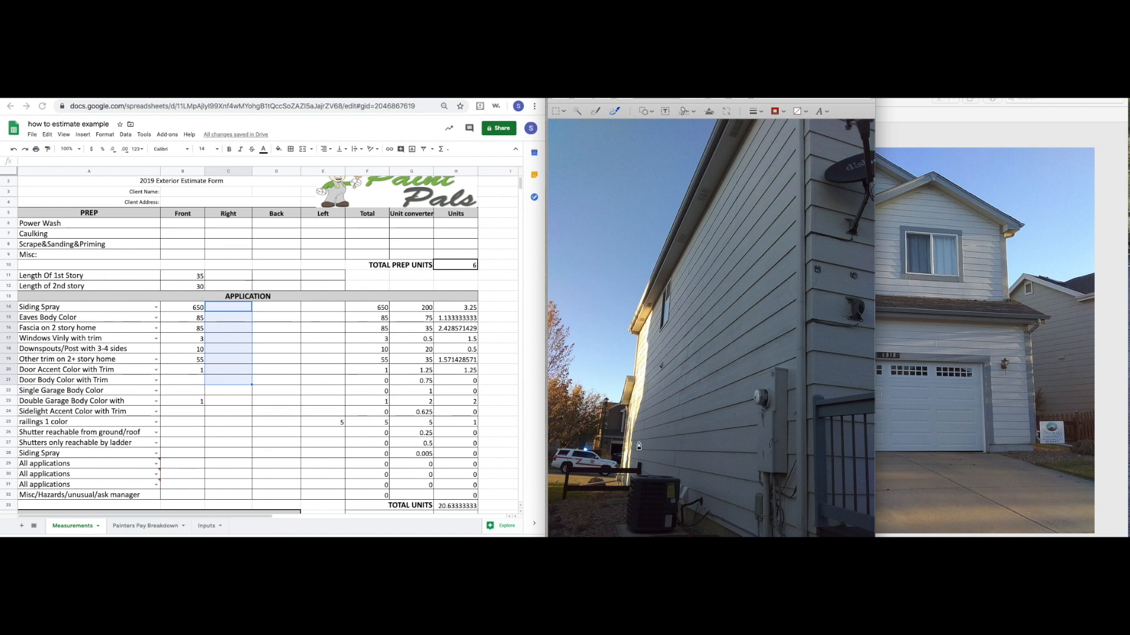
Trace the base of the right wall in the photo and enter 40 as the Right value for Length Of 1st Story.
{"action": "left_click_drag", "start_coordinate": [619, 471], "coordinate": [820, 496]}
{"action": "left_click", "coordinate": [235, 284]}
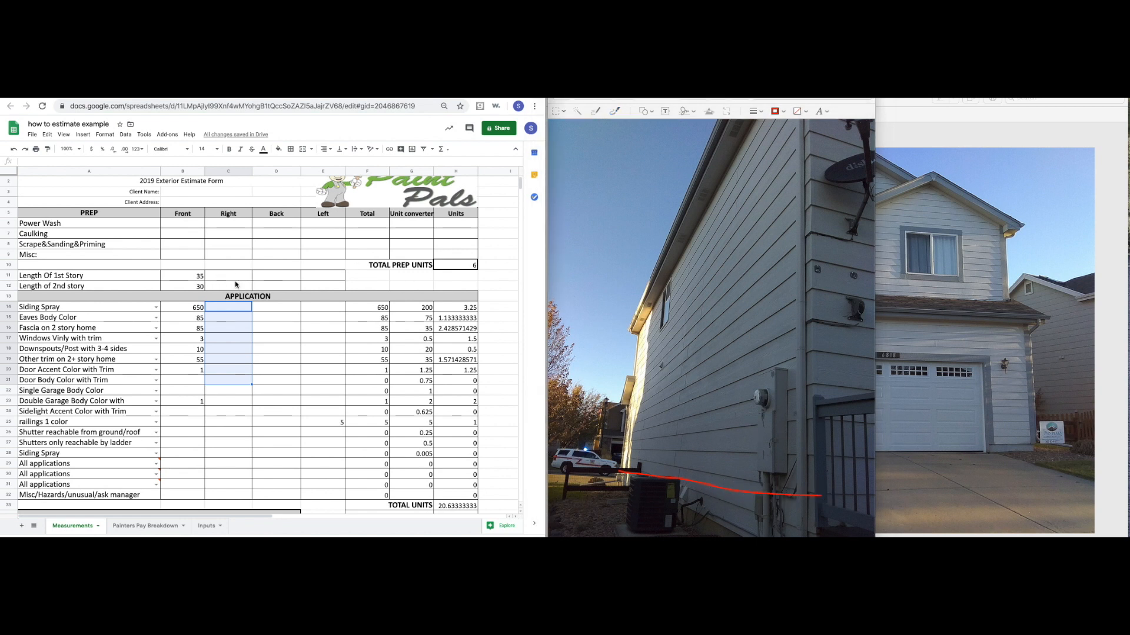
{"action": "left_click", "coordinate": [236, 279]}
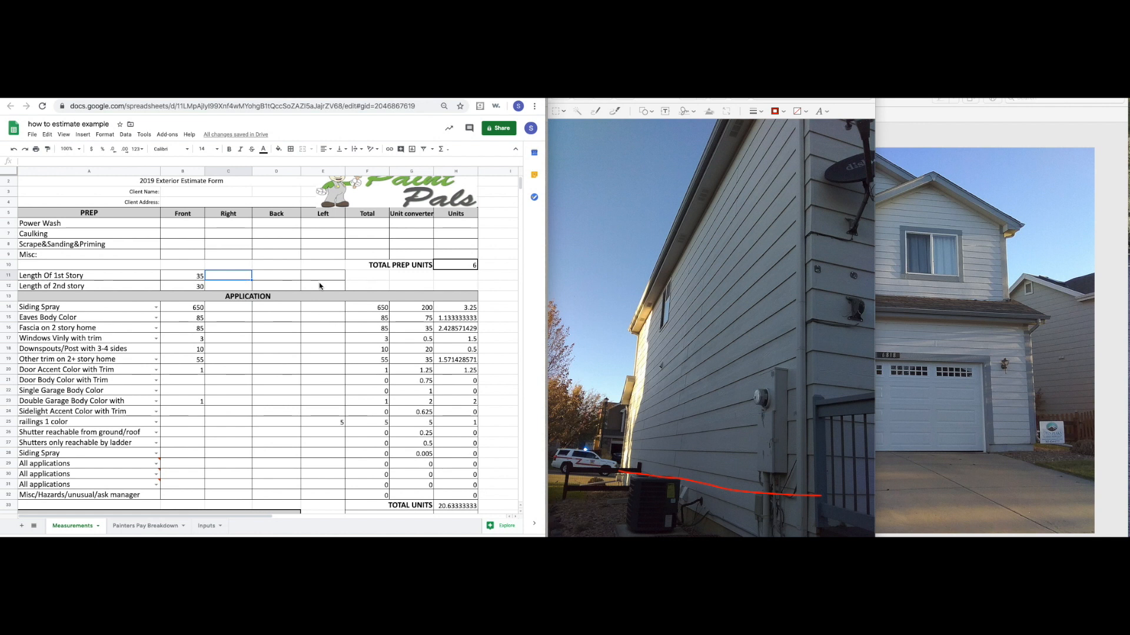
{"action": "type", "text": "40"}
{"action": "key", "text": "Tab"}
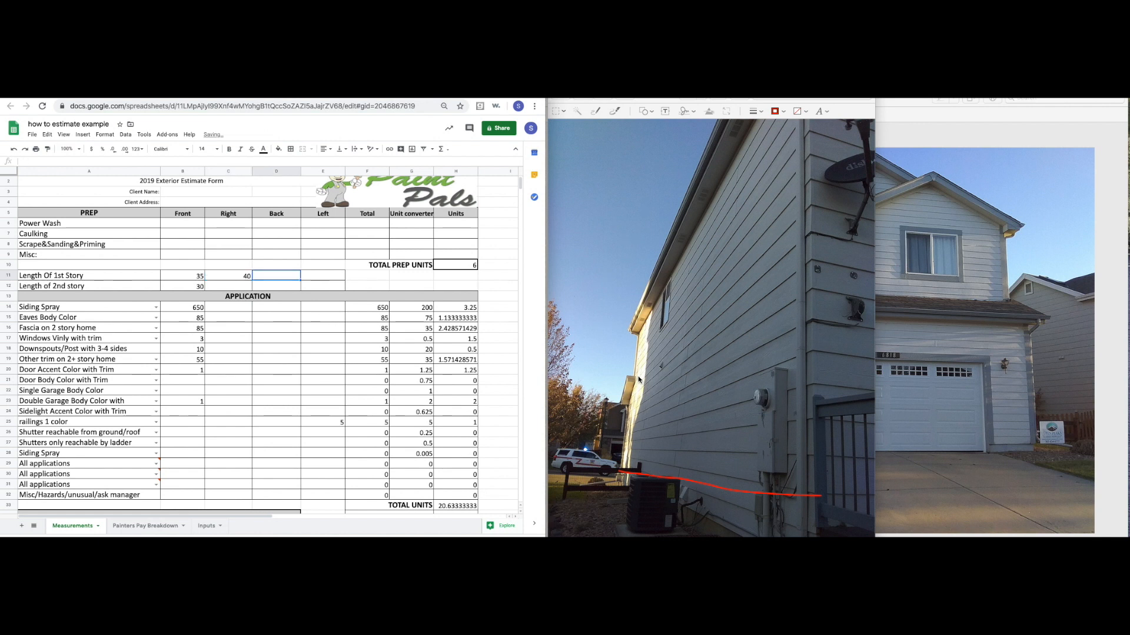
Trace the second-story line on the right wall, mark its front section, and enter 35 as the Right value for Length of 2nd story.
{"action": "left_click_drag", "start_coordinate": [635, 374], "coordinate": [809, 288]}
{"action": "left_click_drag", "start_coordinate": [631, 381], "coordinate": [624, 397]}
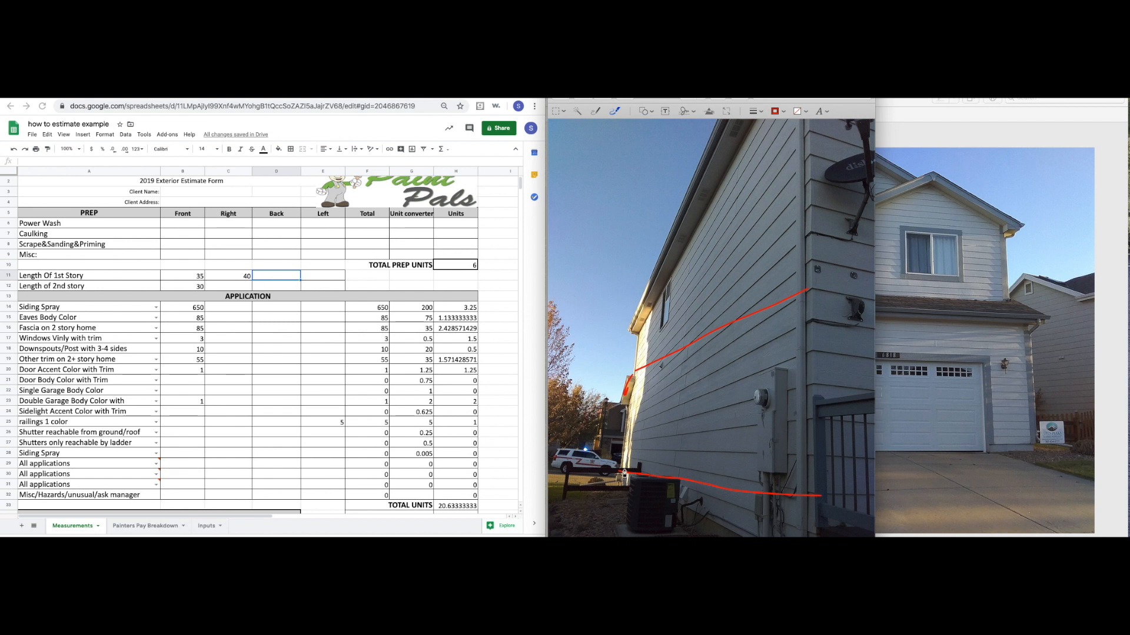
{"action": "left_click_drag", "start_coordinate": [633, 460], "coordinate": [622, 460]}
{"action": "left_click", "coordinate": [238, 288]}
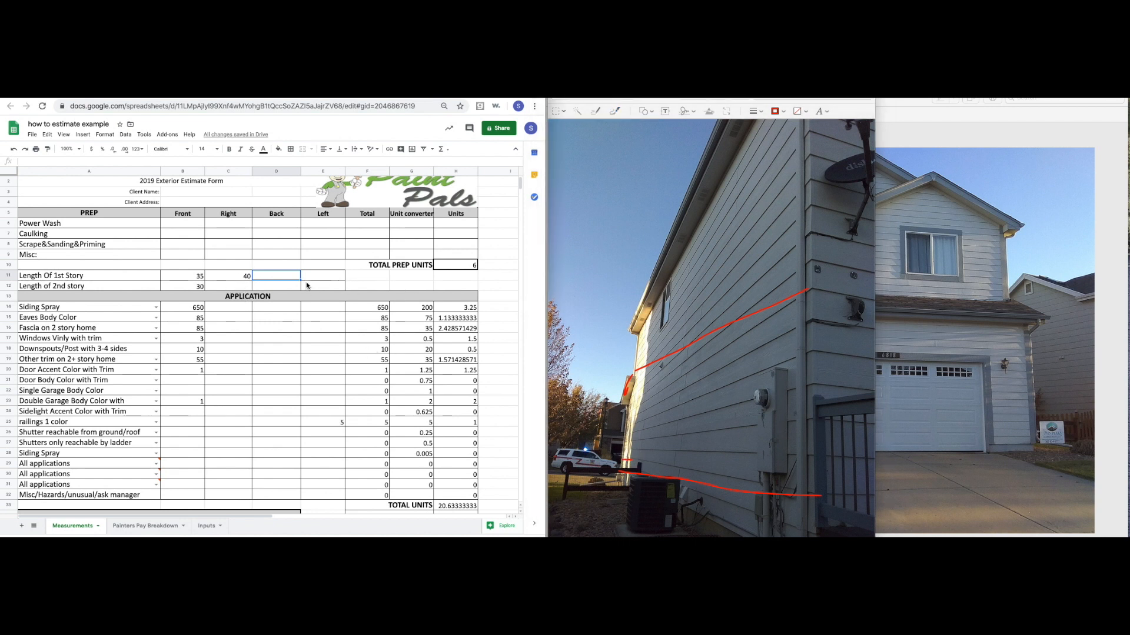
{"action": "left_click", "coordinate": [233, 288]}
{"action": "type", "text": "35"}
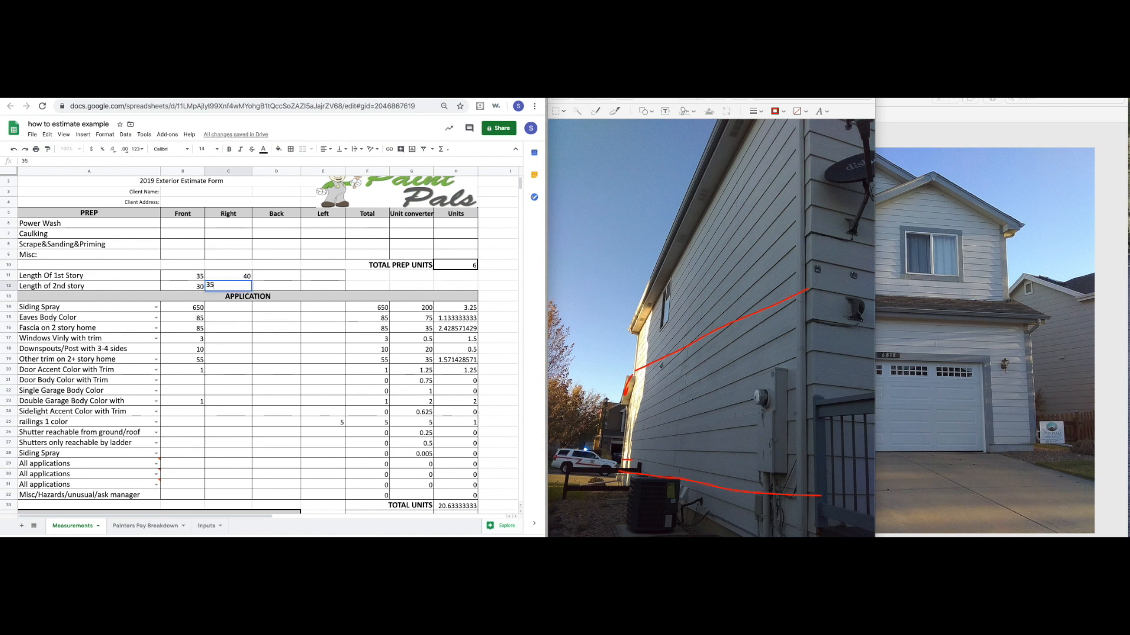
{"action": "key", "text": "Tab"}
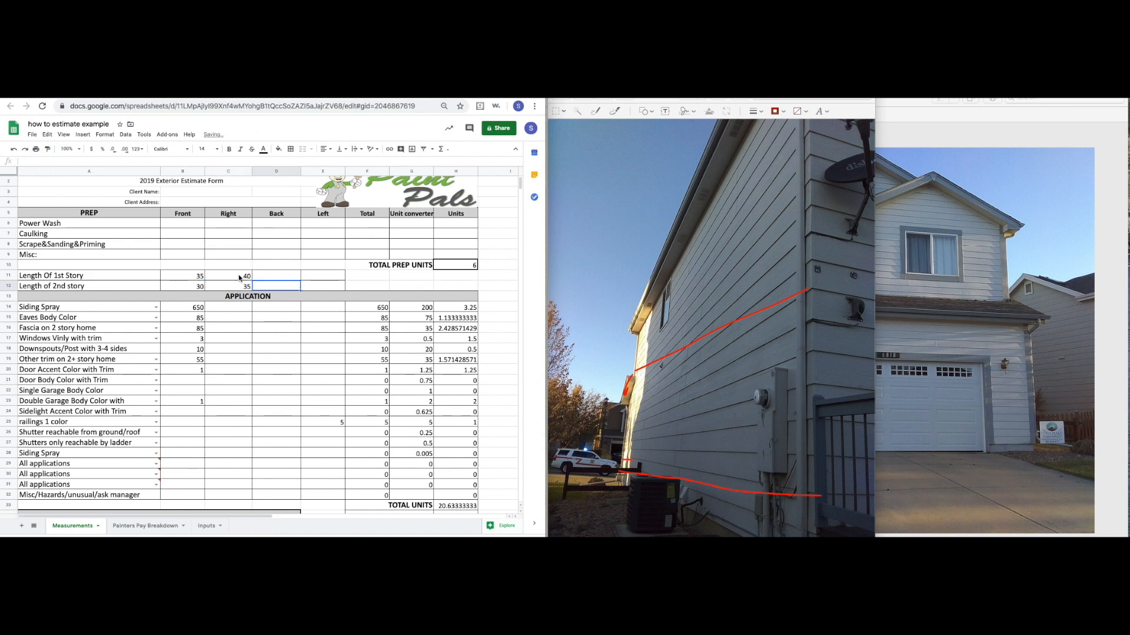
Outline the first-story siding in the right-side photo and enter 750 as the Right value for Siding Spray.
{"action": "left_click", "coordinate": [629, 397]}
{"action": "mouse_move", "coordinate": [624, 388]}
{"action": "left_mouse_down"}
{"action": "mouse_move", "coordinate": [776, 447]}
{"action": "mouse_move", "coordinate": [781, 492]}
{"action": "mouse_move", "coordinate": [647, 377]}
{"action": "mouse_move", "coordinate": [697, 475]}
{"action": "mouse_move", "coordinate": [659, 422]}
{"action": "left_mouse_up"}
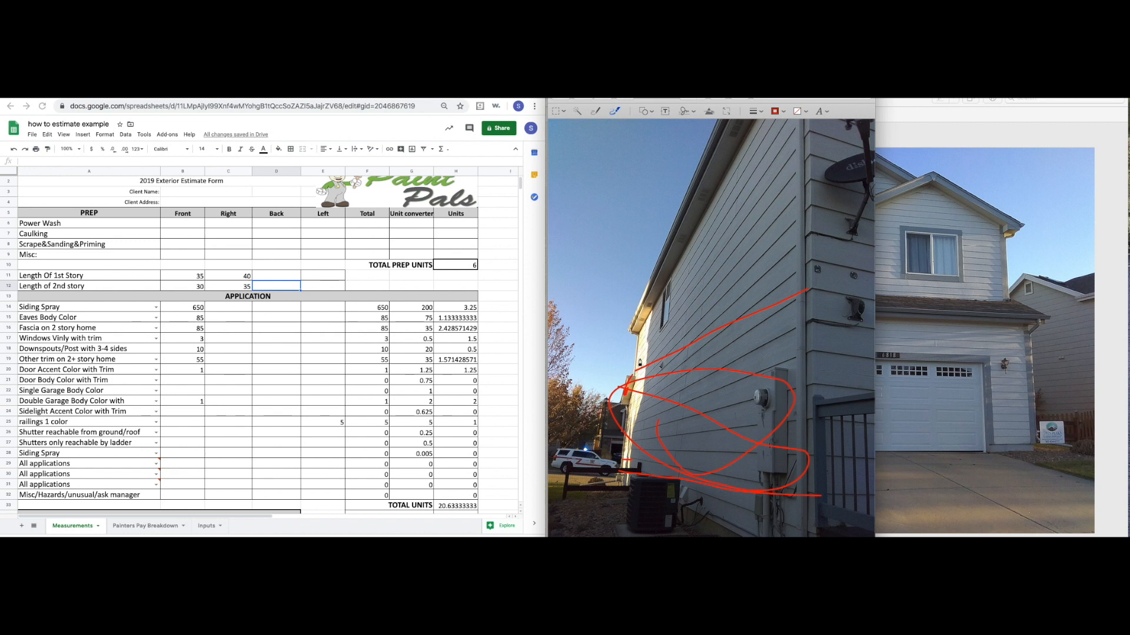
{"action": "left_click", "coordinate": [235, 305]}
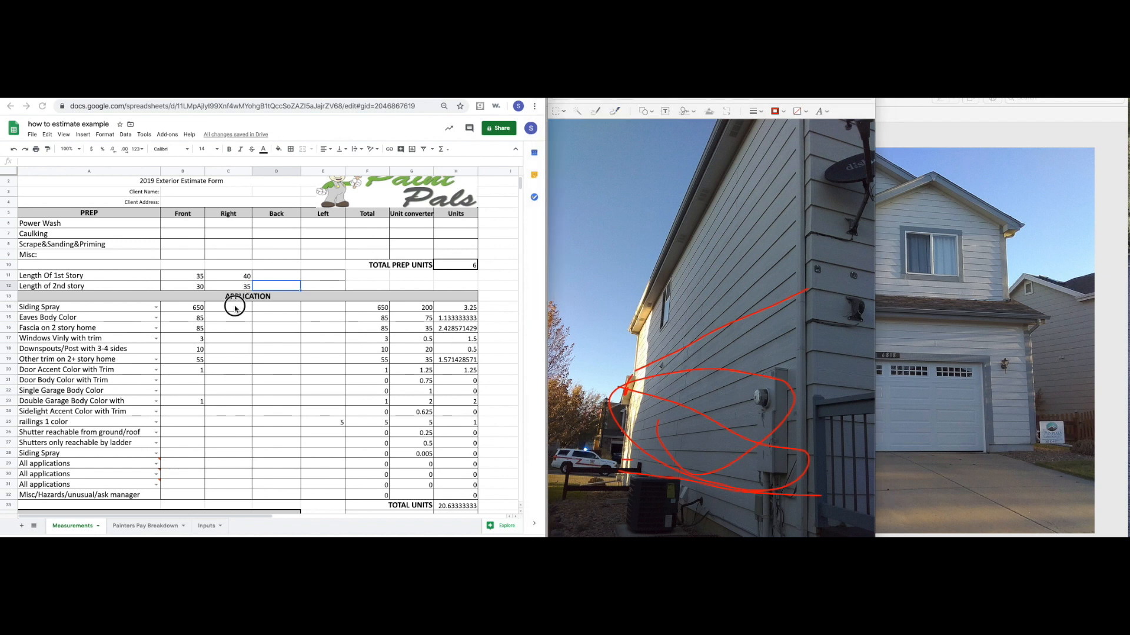
{"action": "type", "text": "750"}
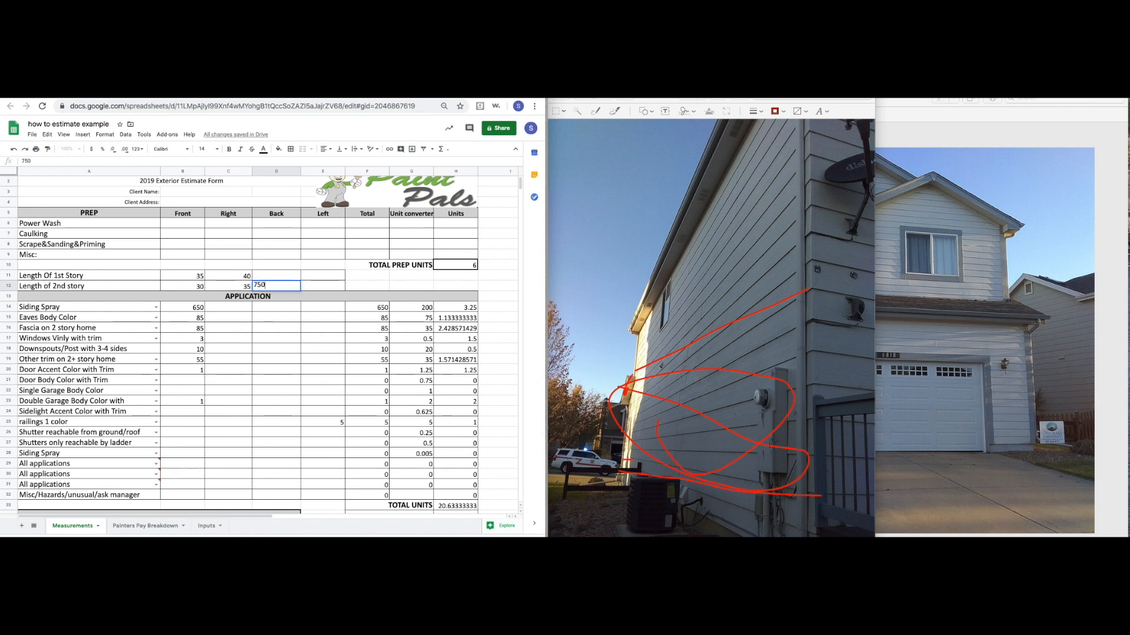
{"action": "key", "text": "Escape"}
{"action": "left_click", "coordinate": [224, 307]}
{"action": "type", "text": "750"}
{"action": "key", "text": "Return"}
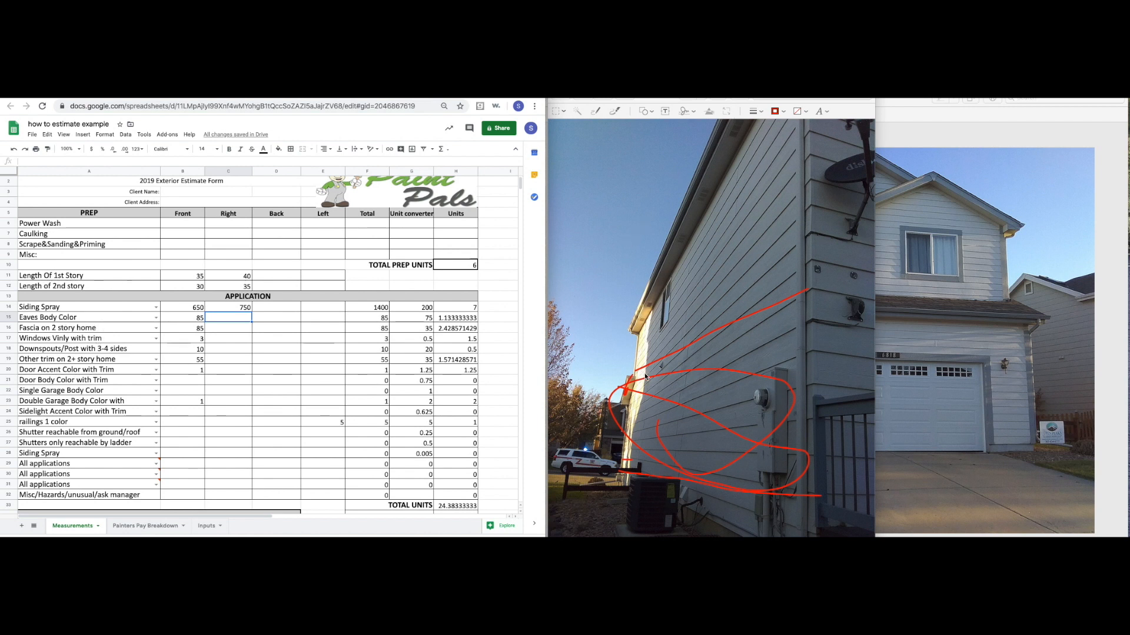
Clear the red markings from the right-side photo, keeping the Right entries for Length of 2nd story and Siding Spray.
{"action": "key", "text": "super+z"}
{"action": "key", "text": "super+z"}
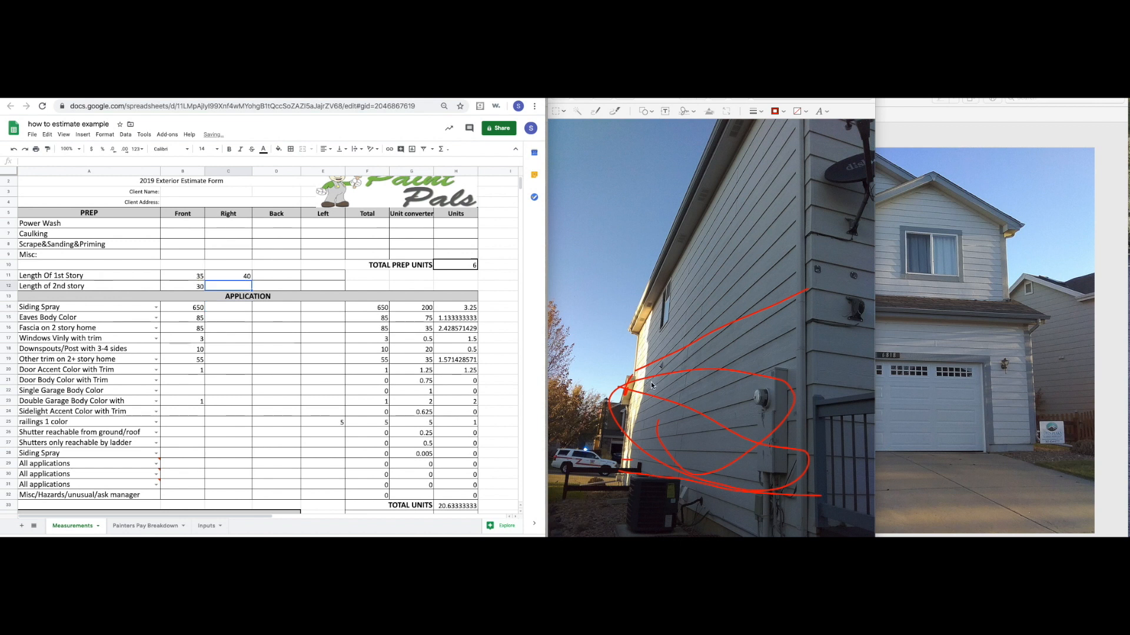
{"action": "key", "text": "super+shift+z"}
{"action": "key", "text": "super+shift+z"}
{"action": "left_click", "coordinate": [589, 239]}
{"action": "key", "text": "super+z"}
{"action": "key", "text": "super+z"}
{"action": "key", "text": "super+z"}
{"action": "key", "text": "super+z"}
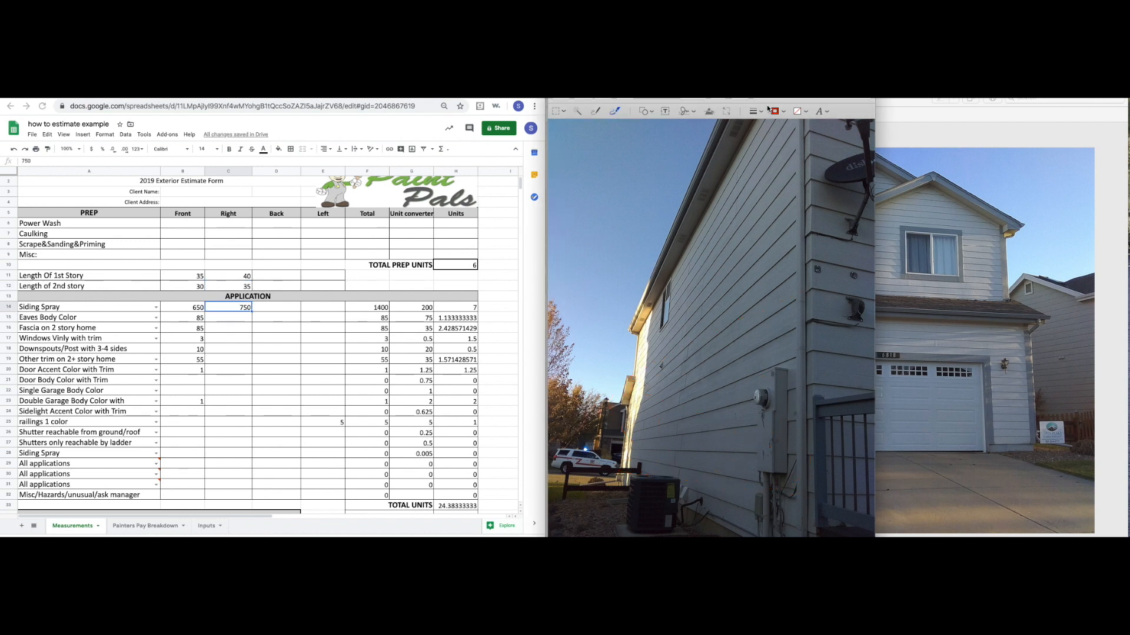
Dot the edges of the right wall, trace a line across its lower siding, and check the Right first-story length.
{"action": "left_click", "coordinate": [808, 162]}
{"action": "left_click", "coordinate": [635, 347]}
{"action": "left_click", "coordinate": [634, 388]}
{"action": "left_click", "coordinate": [625, 410]}
{"action": "left_click", "coordinate": [624, 437]}
{"action": "left_click_drag", "start_coordinate": [624, 446], "coordinate": [811, 433]}
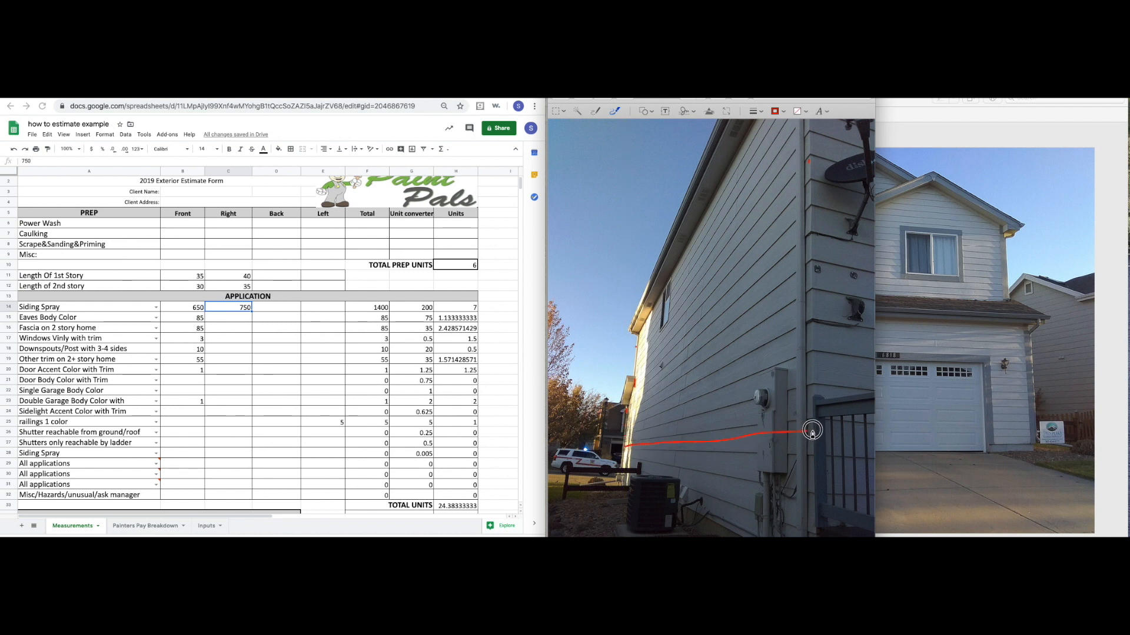
{"action": "left_click", "coordinate": [234, 277]}
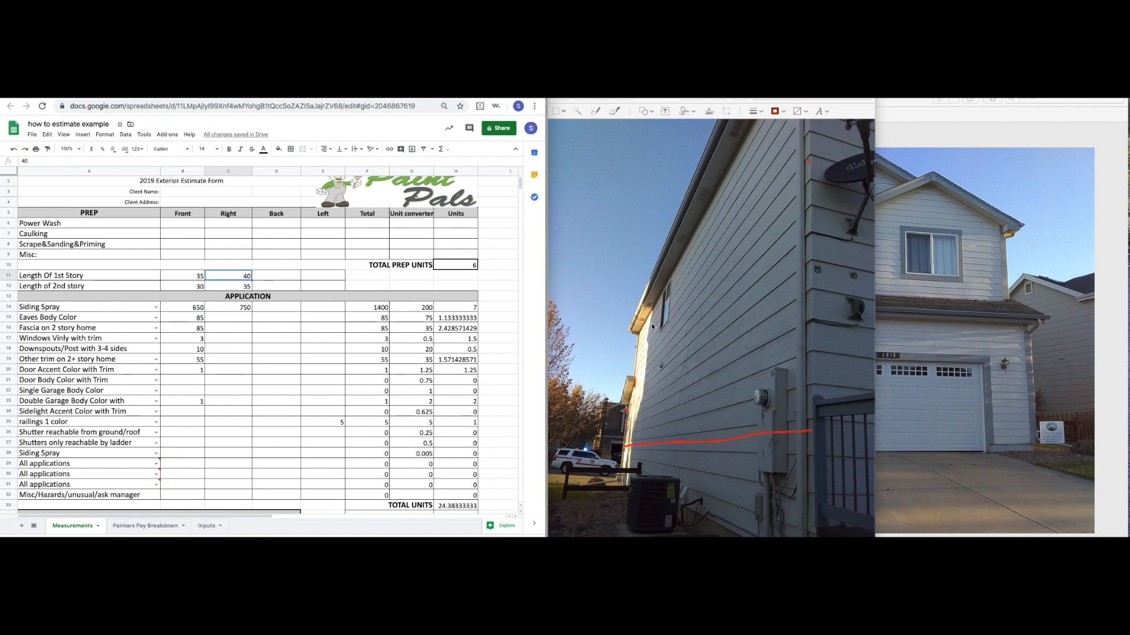
Enter 40 as the Right value for both Eaves Body Color and Fascia on 2 story home.
{"action": "left_click", "coordinate": [228, 318]}
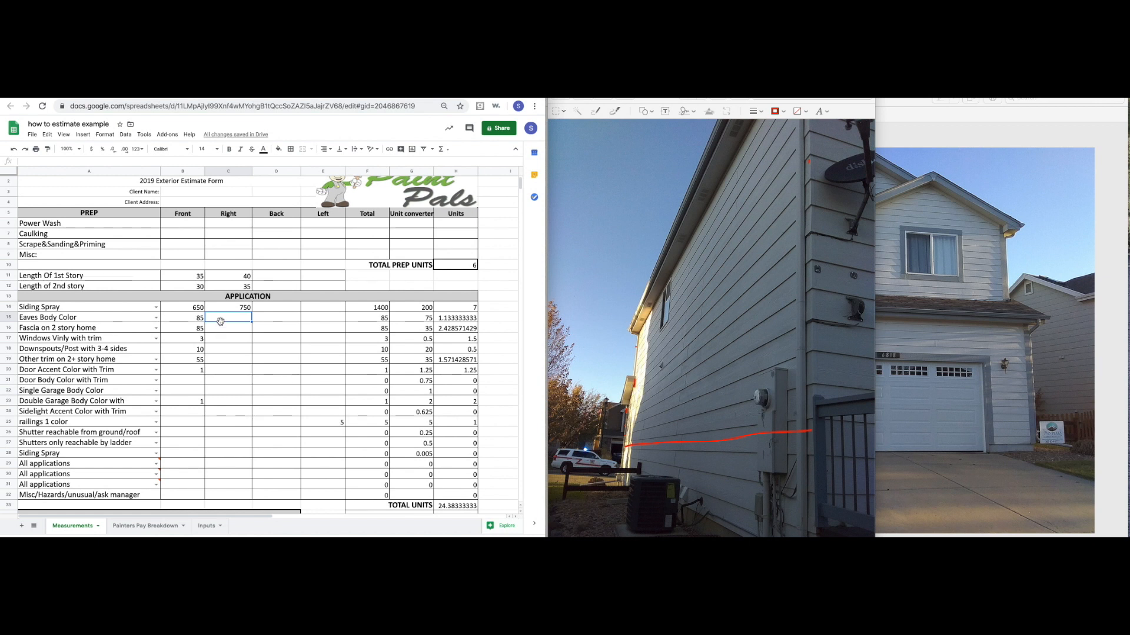
{"action": "type", "text": "40"}
{"action": "key", "text": "Return"}
{"action": "type", "text": "40"}
{"action": "key", "text": "Return"}
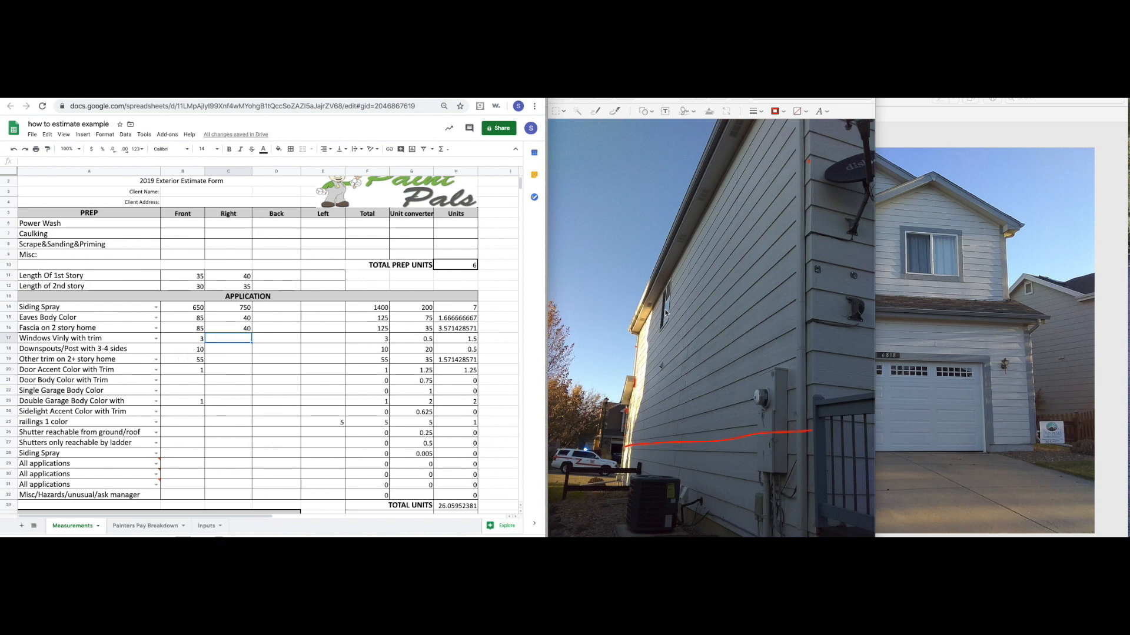
Inspect the right-side window, change the spare Siding Spray row to "Window Vinly with no trim", and enter 1 as its Right value.
{"action": "left_click", "coordinate": [603, 97]}
{"action": "left_click", "coordinate": [603, 97]}
{"action": "left_click", "coordinate": [604, 97]}
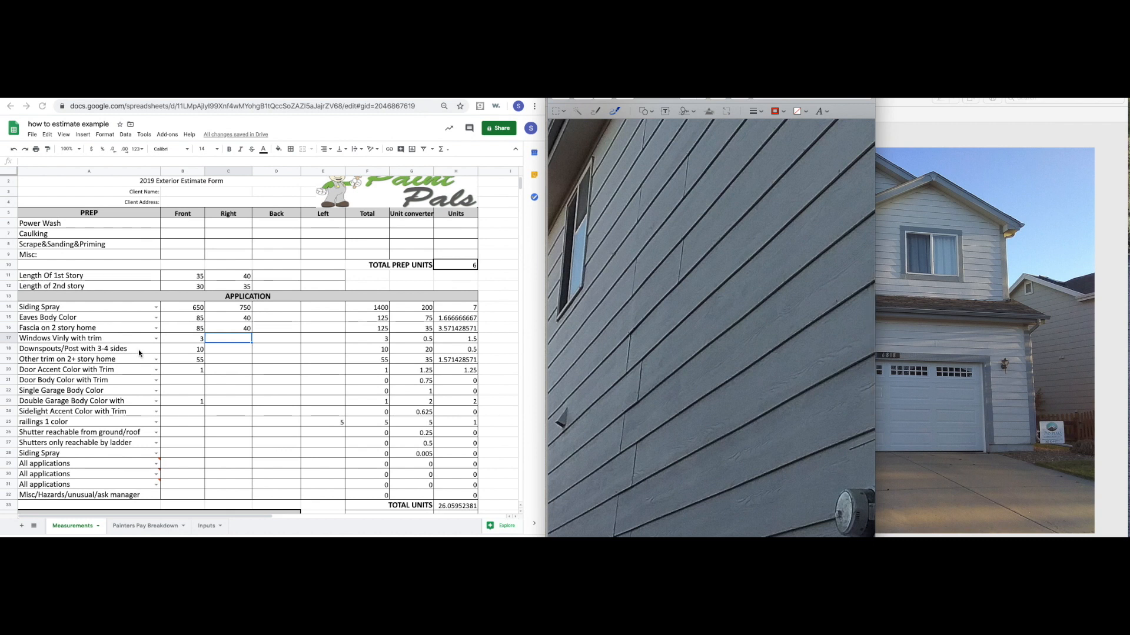
{"action": "left_click", "coordinate": [88, 339]}
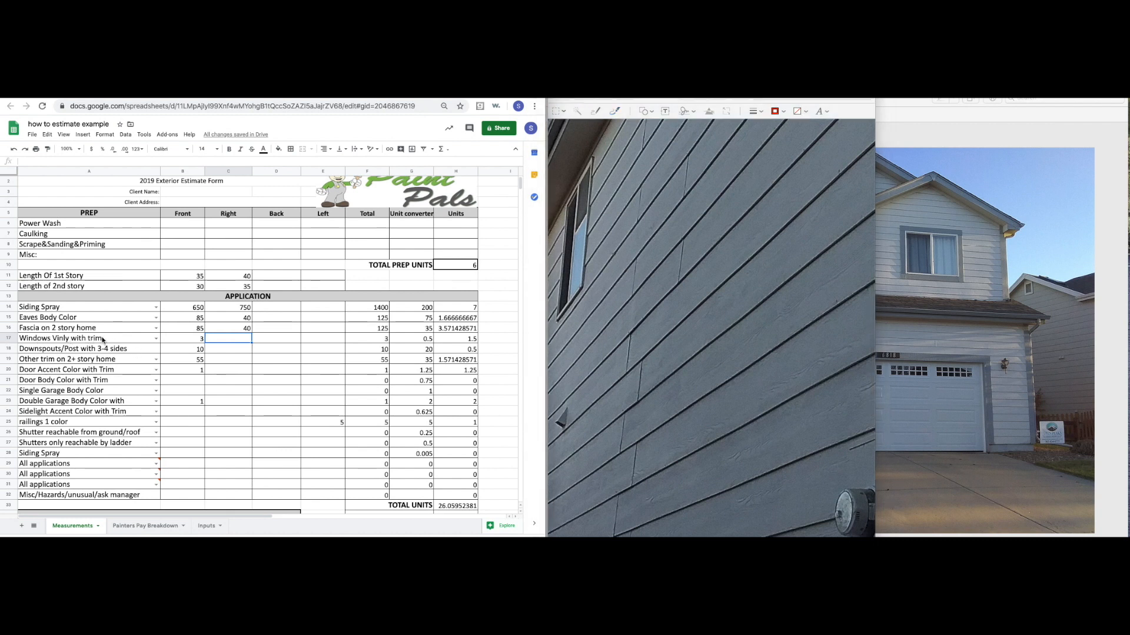
{"action": "left_click", "coordinate": [156, 453]}
{"action": "scroll", "coordinate": [142, 490], "scroll_direction": "down", "scroll_amount": 5}
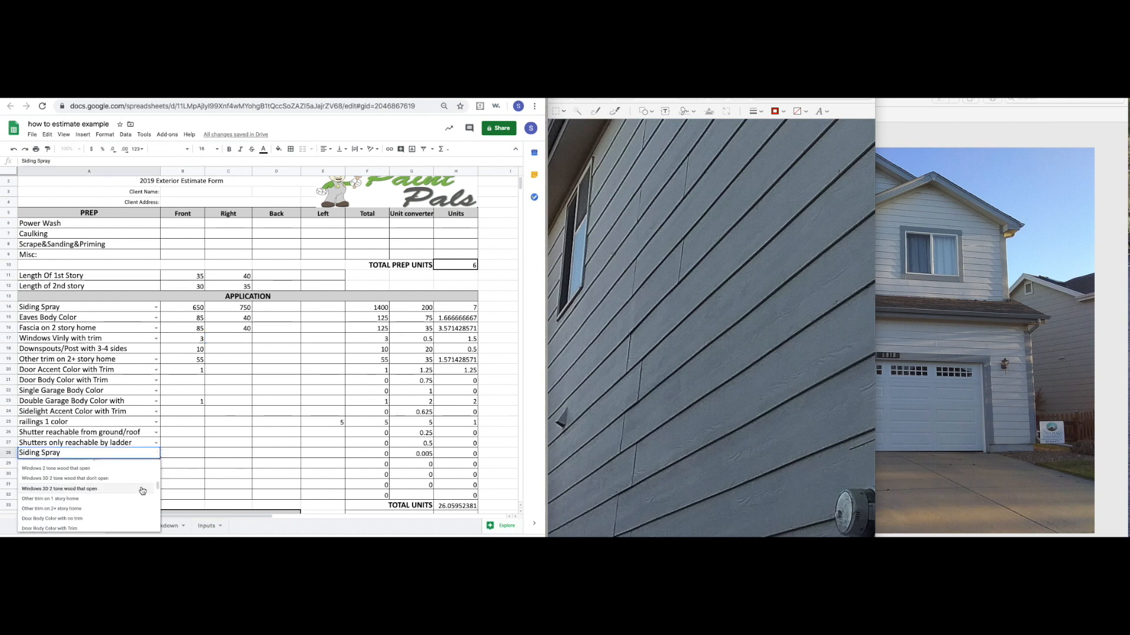
{"action": "scroll", "coordinate": [141, 490], "scroll_direction": "up", "scroll_amount": 3}
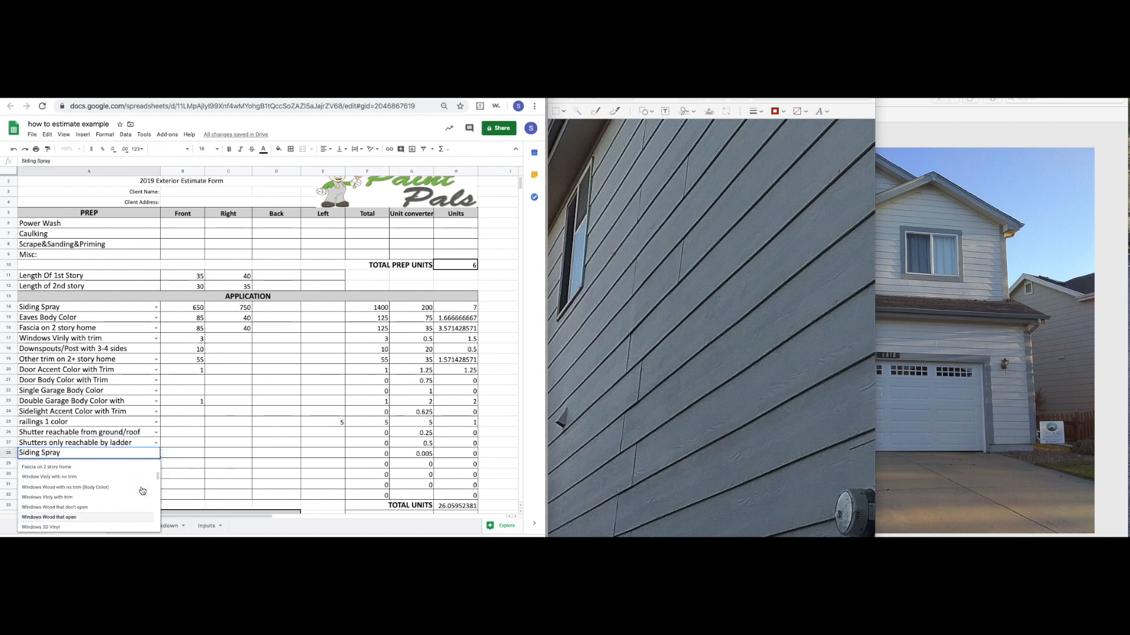
{"action": "left_click", "coordinate": [61, 481]}
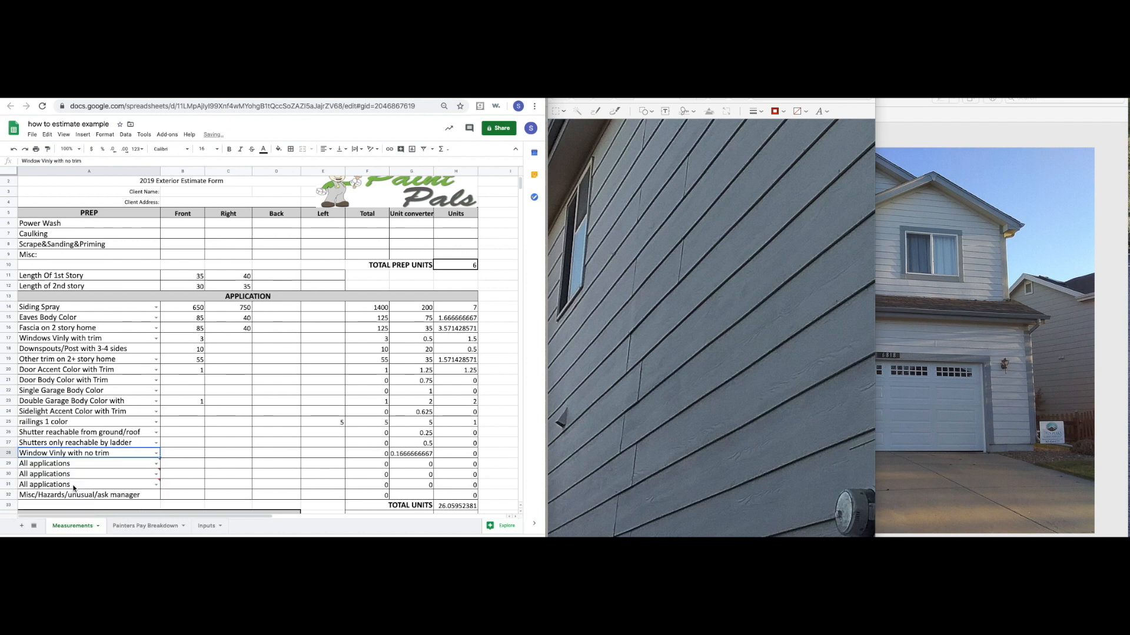
{"action": "left_click", "coordinate": [215, 456]}
{"action": "type", "text": "1"}
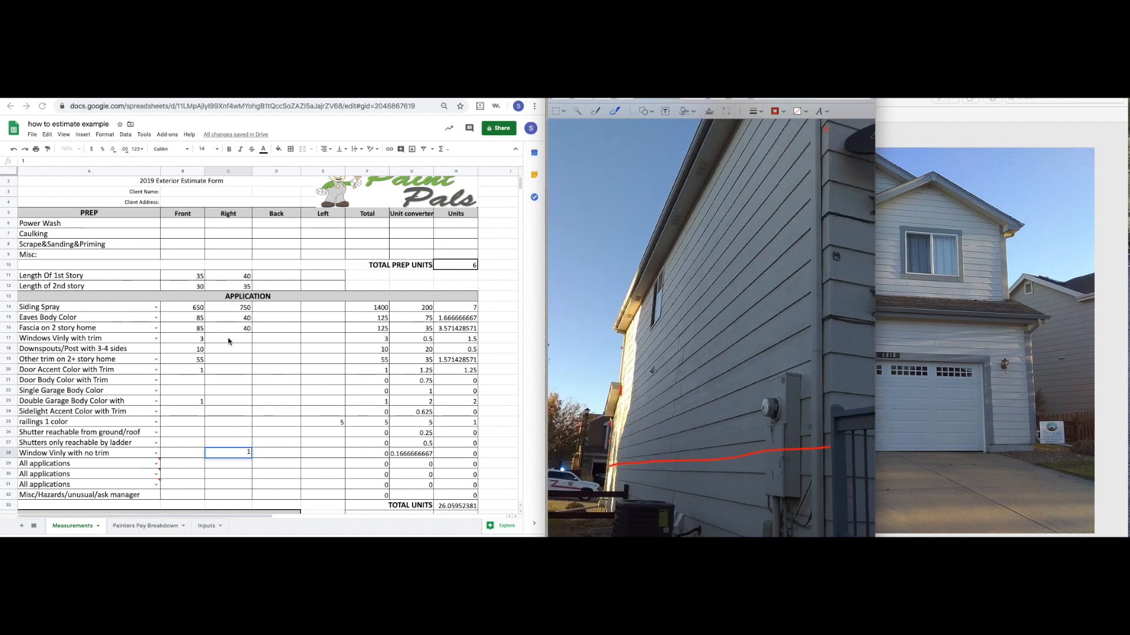
Examine the far corner of the right wall up close and enter 20 as the Right value for Downspouts/Post with 3-4 sides.
{"action": "left_click", "coordinate": [117, 352]}
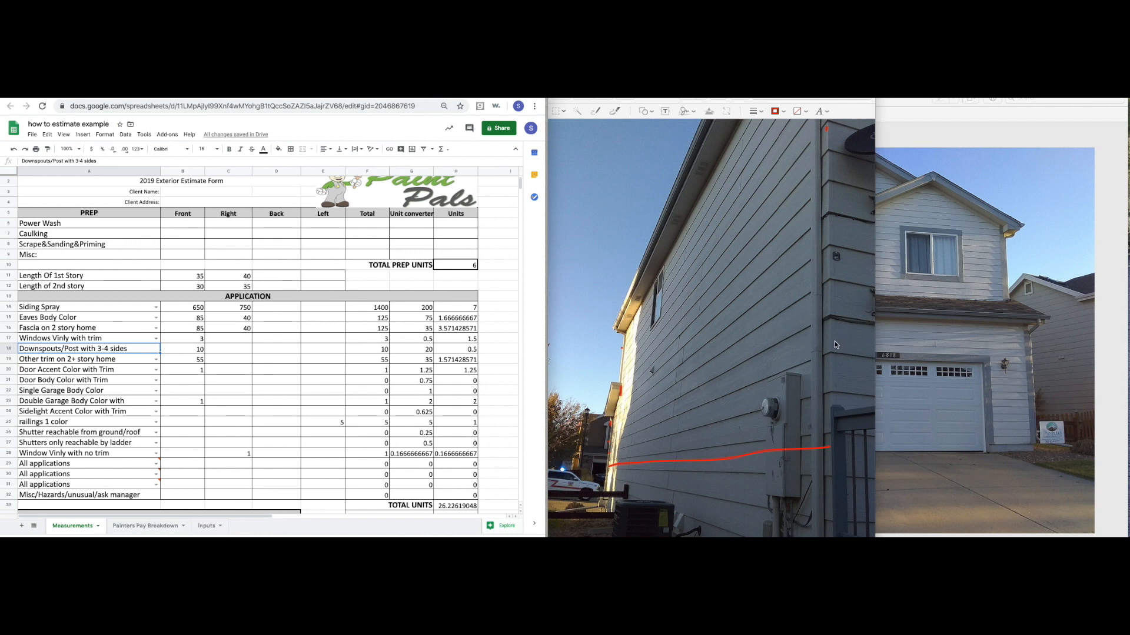
{"action": "scroll", "coordinate": [810, 333], "scroll_direction": "down", "scroll_amount": 1}
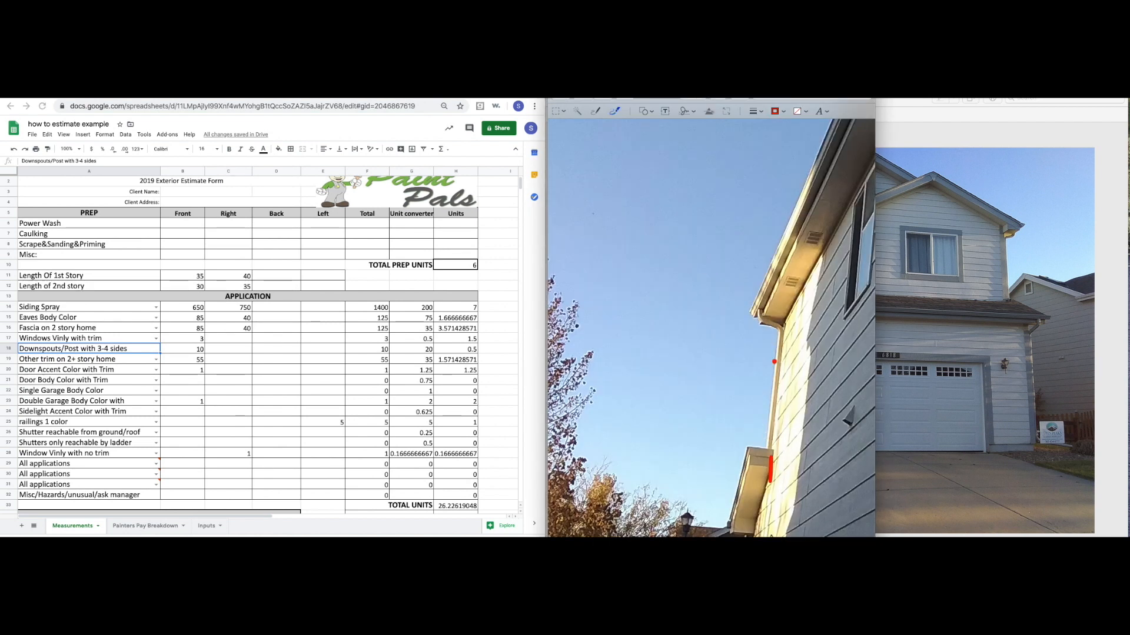
{"action": "scroll", "coordinate": [764, 462], "scroll_direction": "down", "scroll_amount": 6}
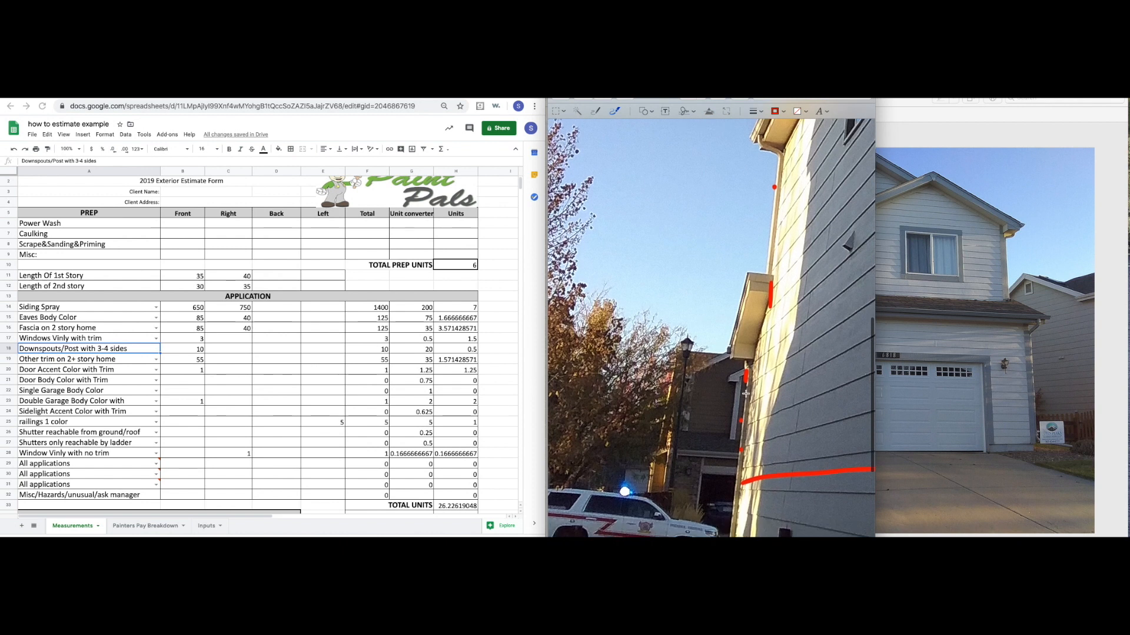
{"action": "scroll", "coordinate": [736, 529], "scroll_direction": "down", "scroll_amount": 1}
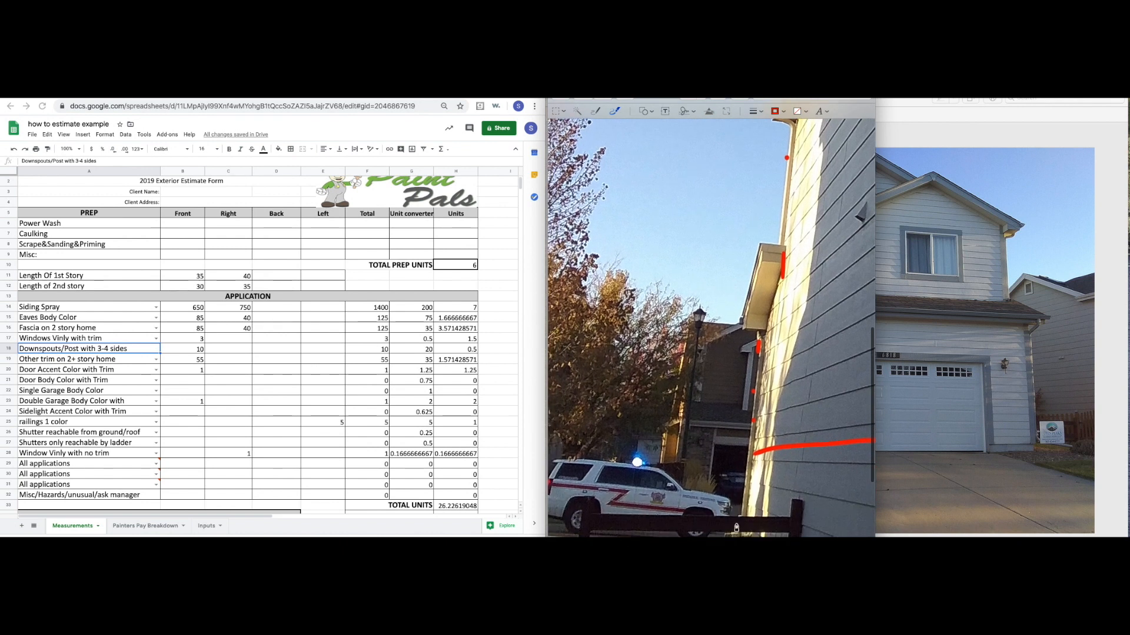
{"action": "scroll", "coordinate": [755, 371], "scroll_direction": "up", "scroll_amount": 5}
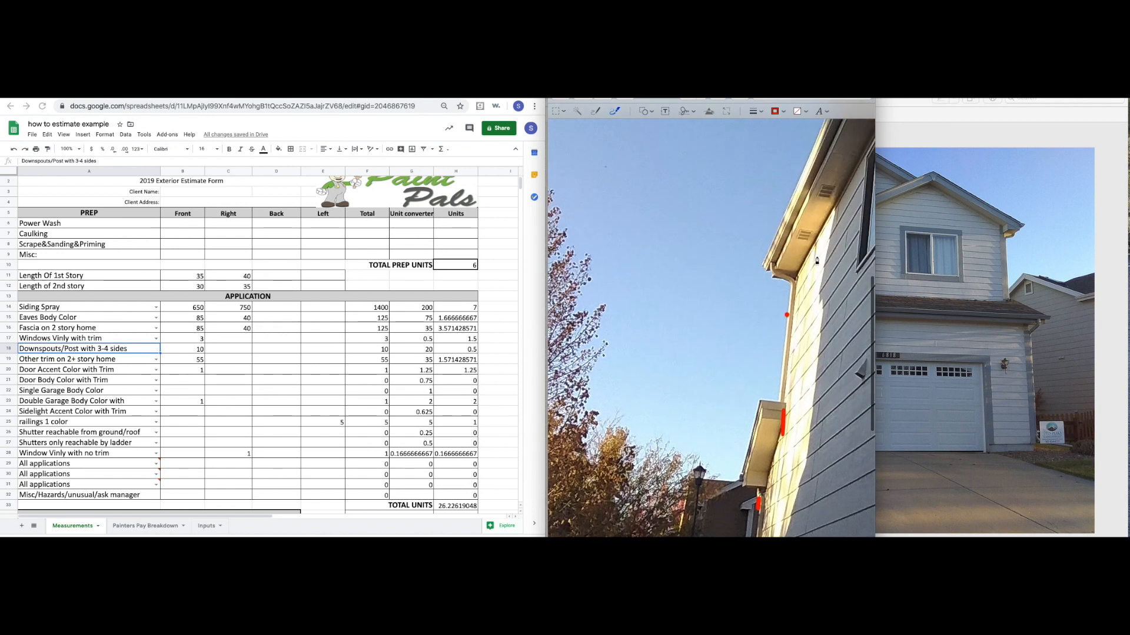
{"action": "left_click", "coordinate": [247, 348]}
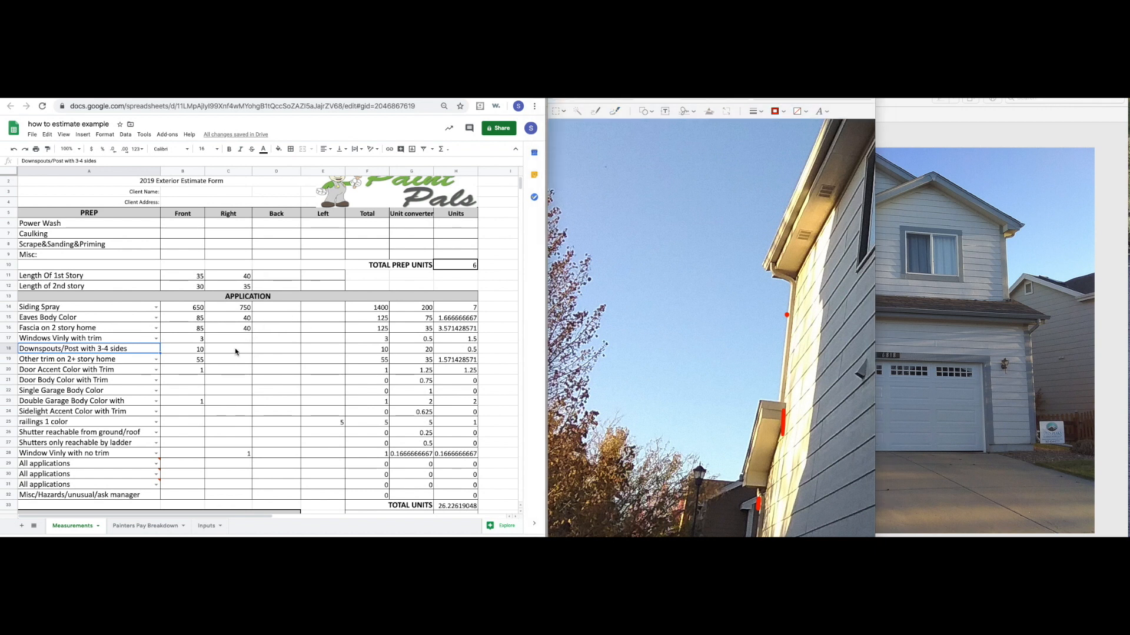
{"action": "type", "text": "20"}
{"action": "key", "text": "Tab"}
Draw an arrow to the right wall's far corner in the photo and circle the trim at its near corner.
{"action": "scroll", "coordinate": [825, 359], "scroll_direction": "down", "scroll_amount": 2}
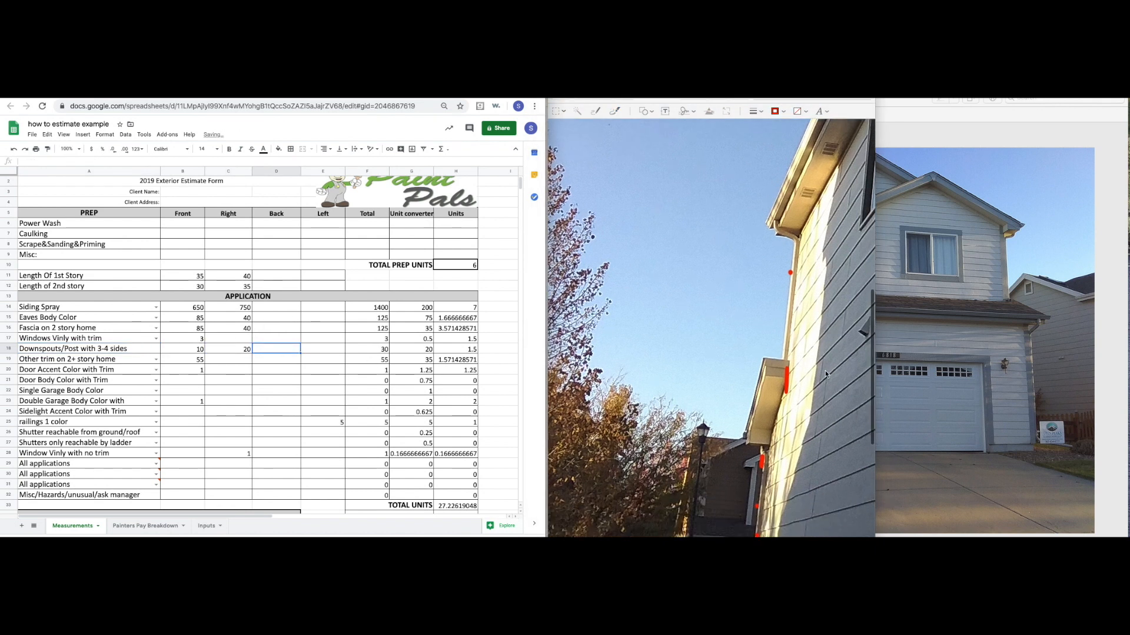
{"action": "scroll", "coordinate": [807, 284], "scroll_direction": "down", "scroll_amount": 1}
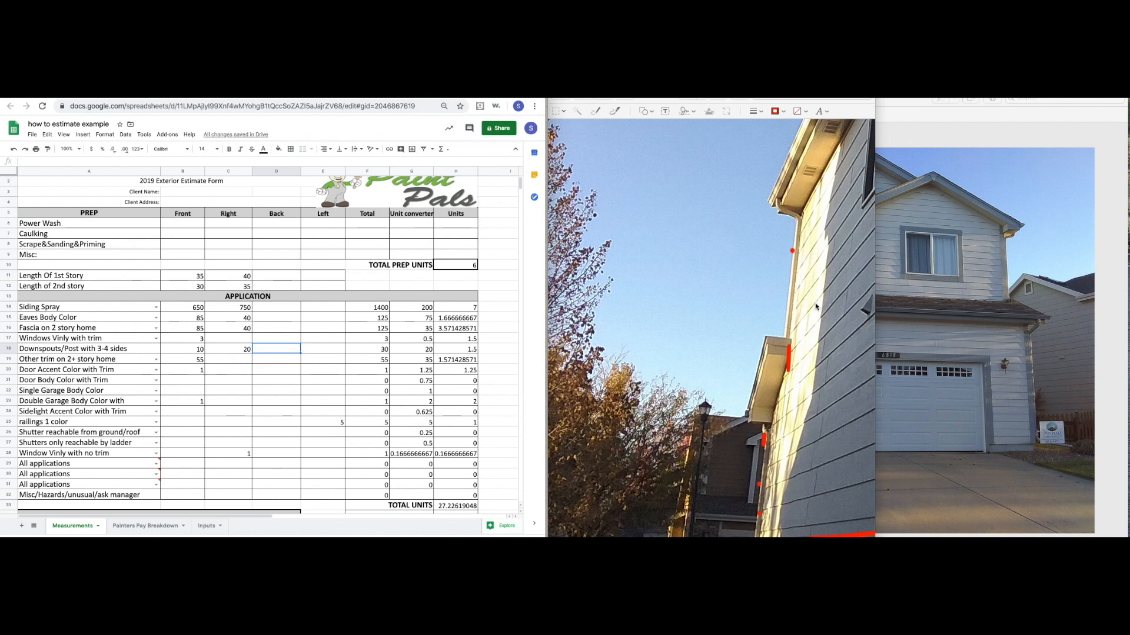
{"action": "left_click", "coordinate": [716, 280]}
{"action": "left_click_drag", "start_coordinate": [736, 286], "coordinate": [777, 296]}
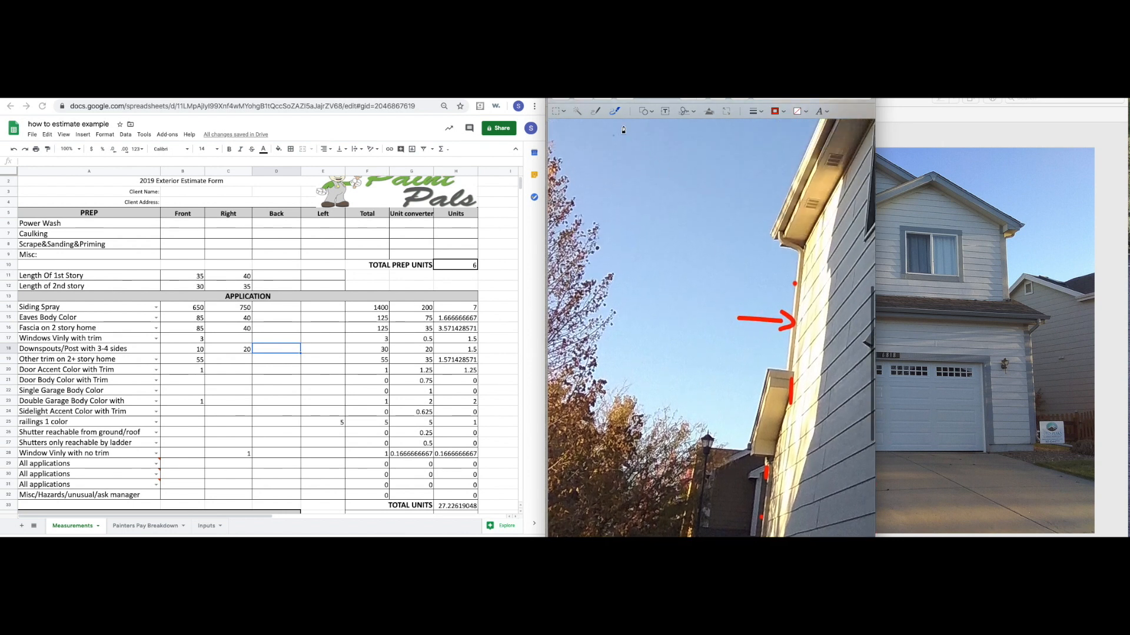
{"action": "left_click", "coordinate": [217, 360]}
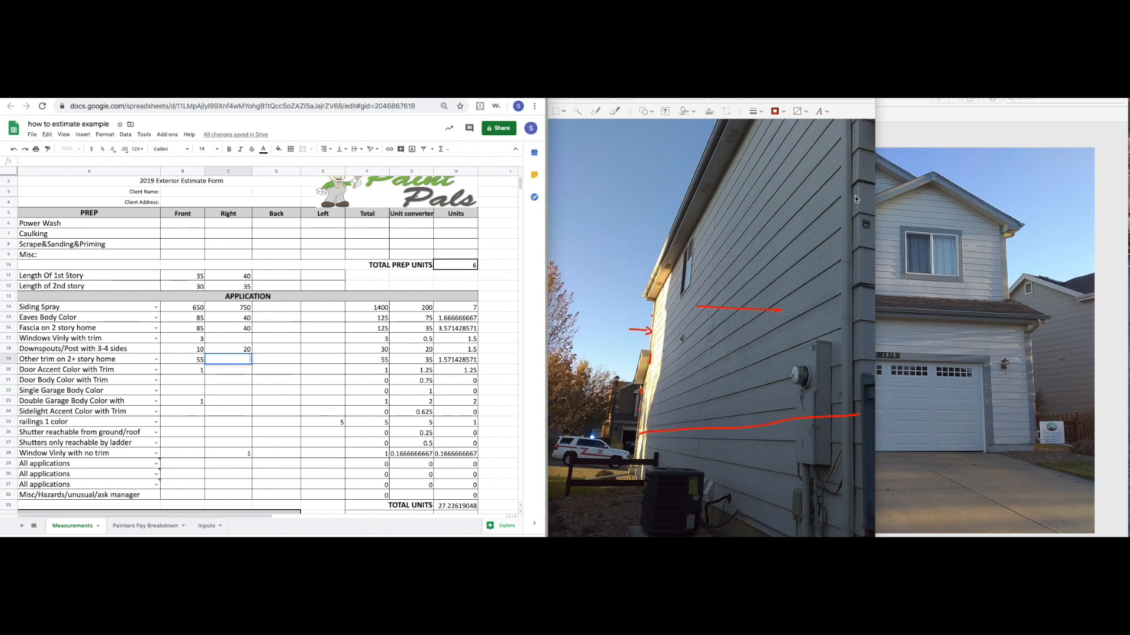
{"action": "left_click", "coordinate": [849, 219]}
{"action": "mouse_move", "coordinate": [855, 183]}
{"action": "left_mouse_down"}
{"action": "mouse_move", "coordinate": [860, 214]}
{"action": "mouse_move", "coordinate": [860, 190]}
{"action": "left_mouse_up"}
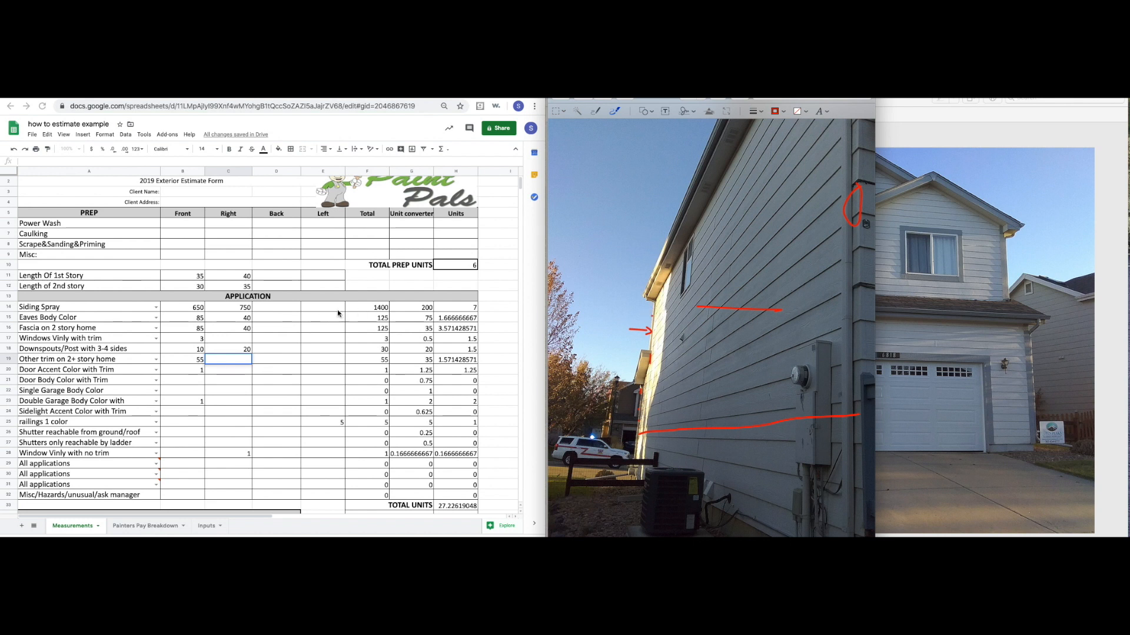
Draw a vertical line down the right wall's siding and select the empty Right cells from Other trim through Shutter reachable from ground/roof.
{"action": "left_click", "coordinate": [243, 349]}
{"action": "left_click", "coordinate": [243, 348]}
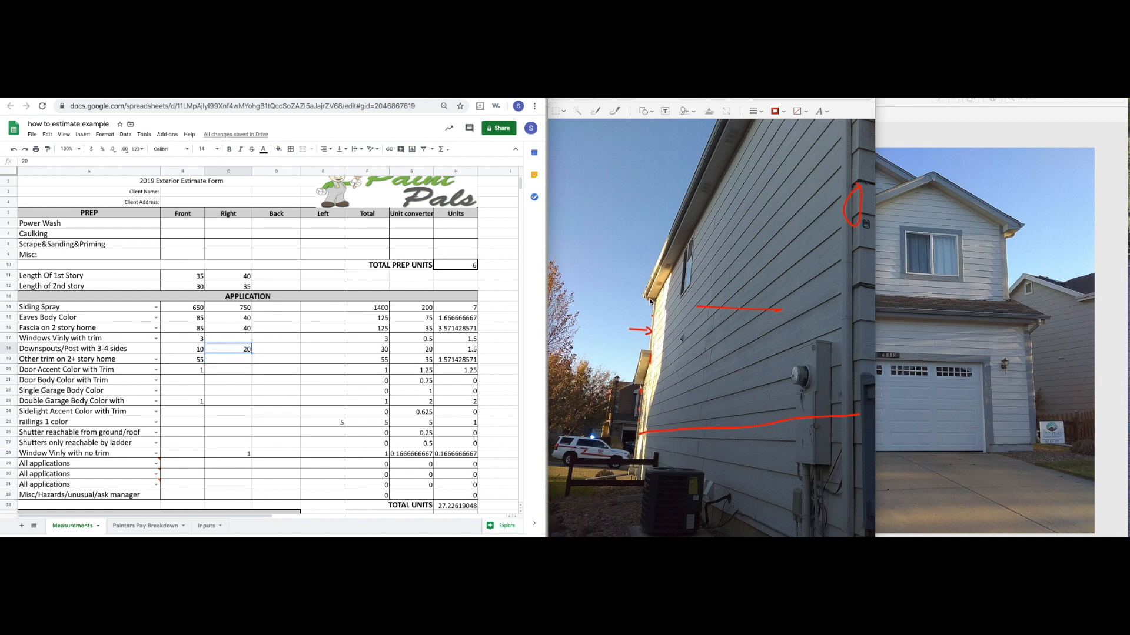
{"action": "left_click", "coordinate": [651, 302]}
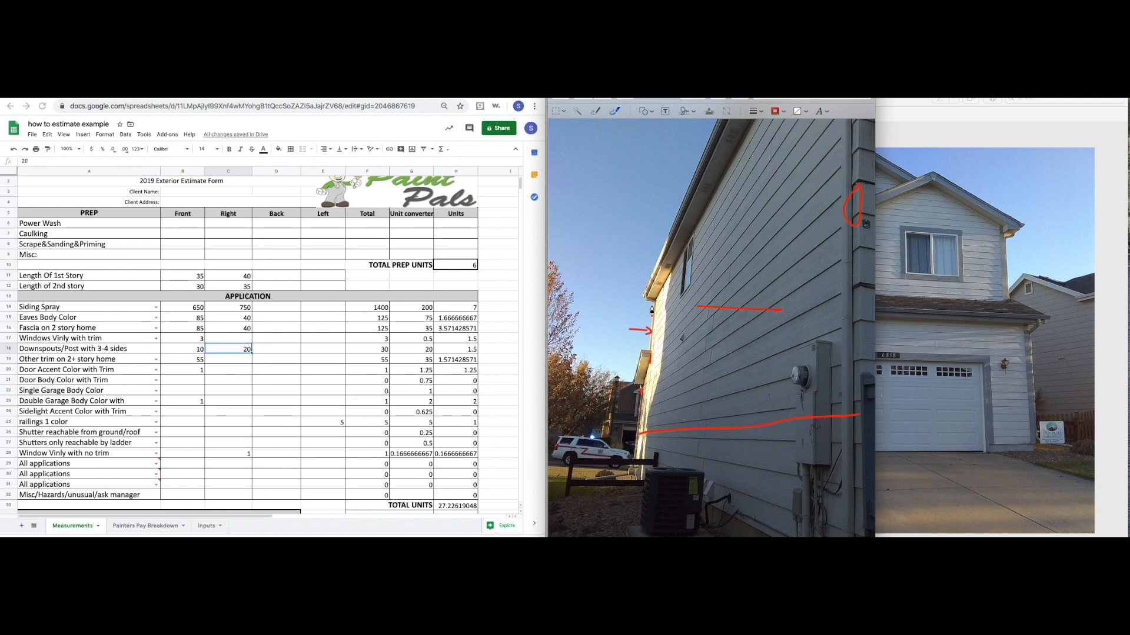
{"action": "left_click_drag", "start_coordinate": [711, 220], "coordinate": [713, 391]}
{"action": "left_click", "coordinate": [237, 363]}
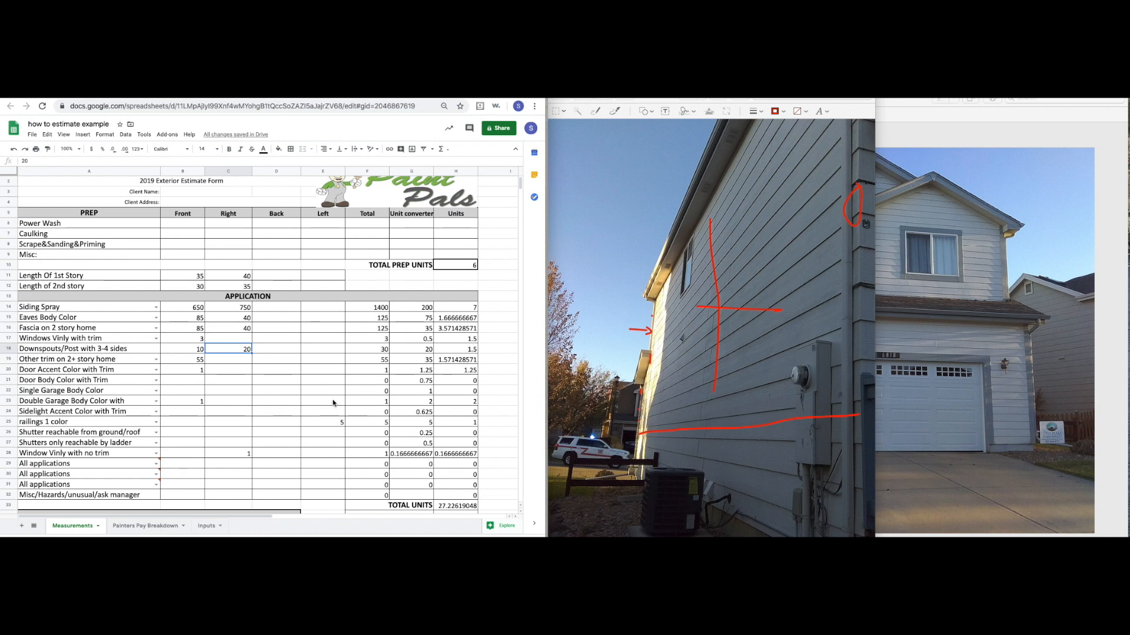
{"action": "left_click_drag", "start_coordinate": [228, 359], "coordinate": [230, 433]}
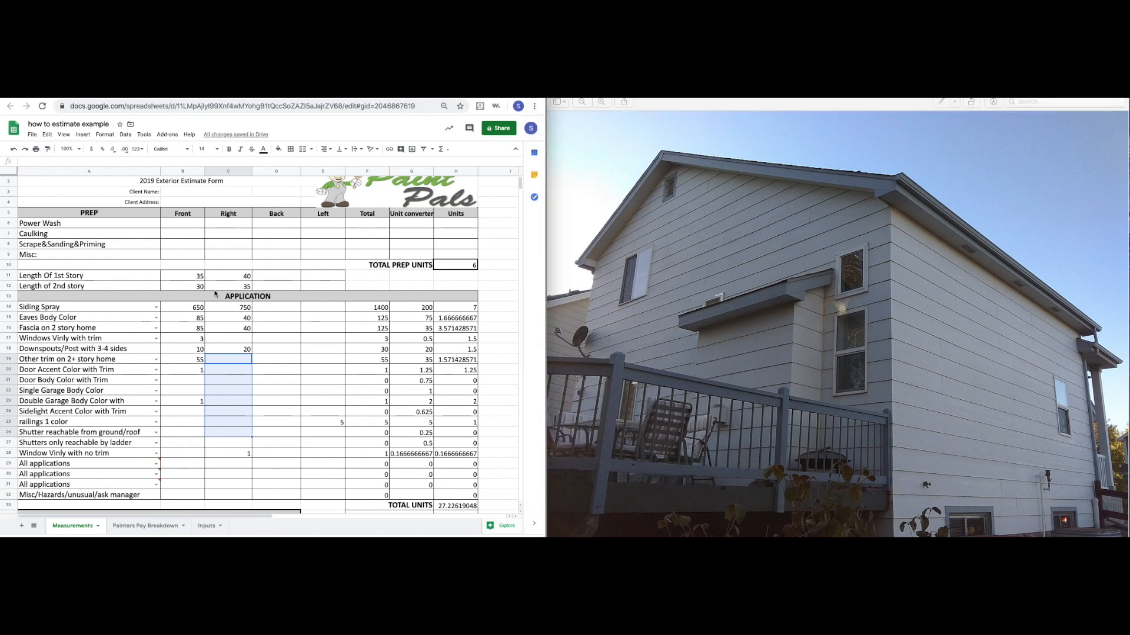
Enter the Back values: 700 for Siding Spray and 35 for both the first-story and second-story lengths.
{"action": "left_click", "coordinate": [194, 279]}
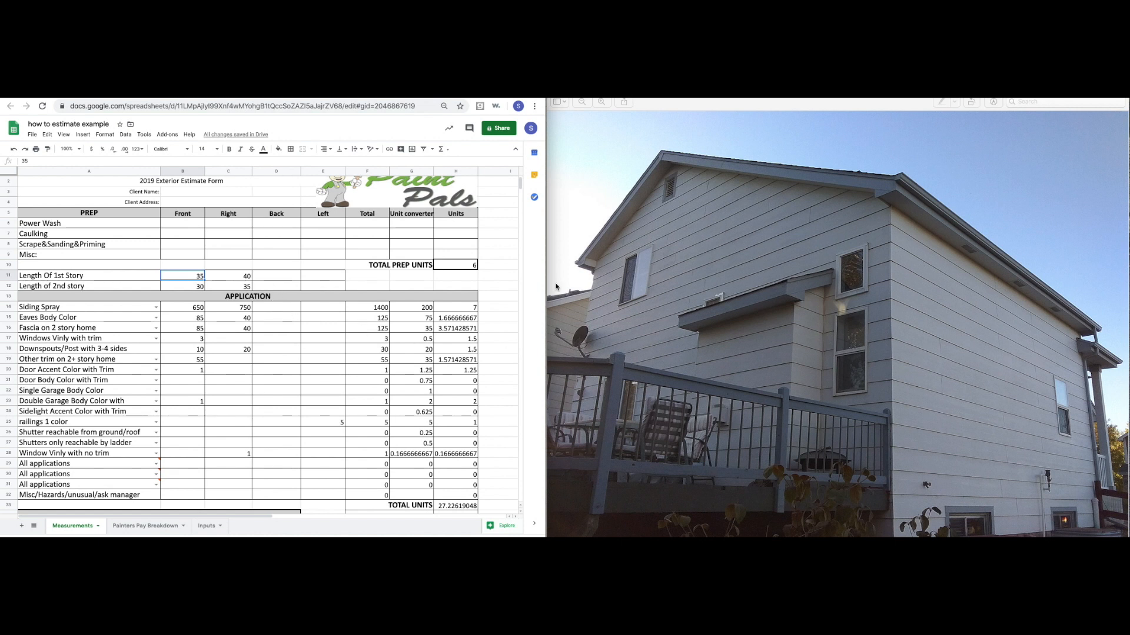
{"action": "left_click", "coordinate": [284, 308]}
{"action": "type", "text": "700"}
{"action": "left_click", "coordinate": [284, 285]}
{"action": "left_click", "coordinate": [284, 276]}
{"action": "type", "text": "35"}
{"action": "key", "text": "Return"}
{"action": "type", "text": "35"}
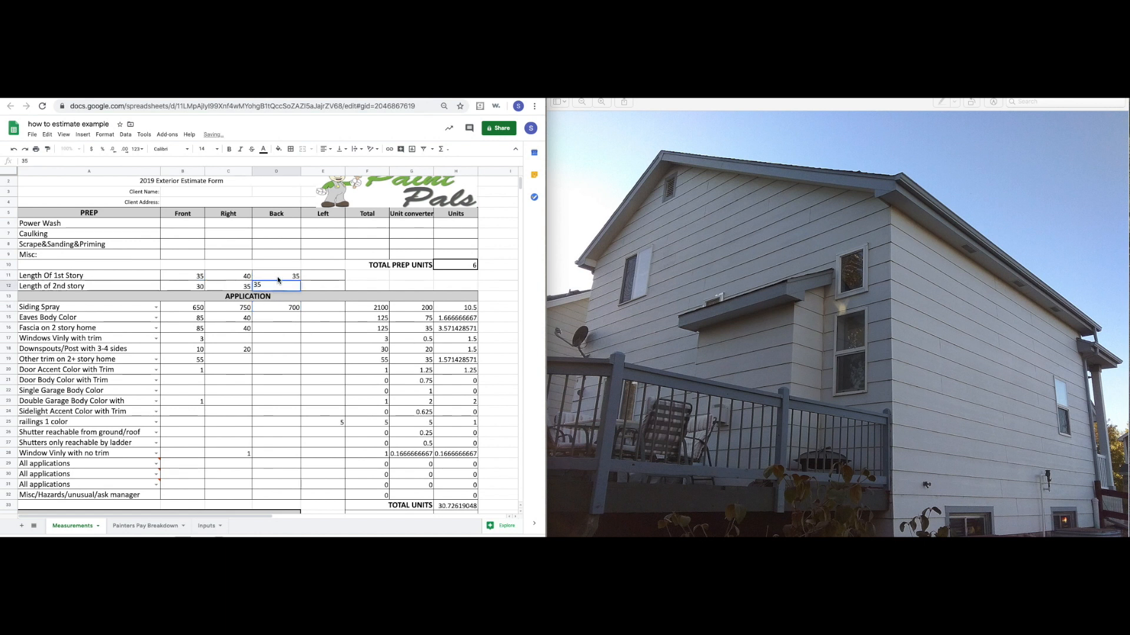
Select the Back cell for Eaves Body Color, circle both ends of the back gable's roofline in the photo and pick a thicker line.
{"action": "left_click", "coordinate": [285, 318]}
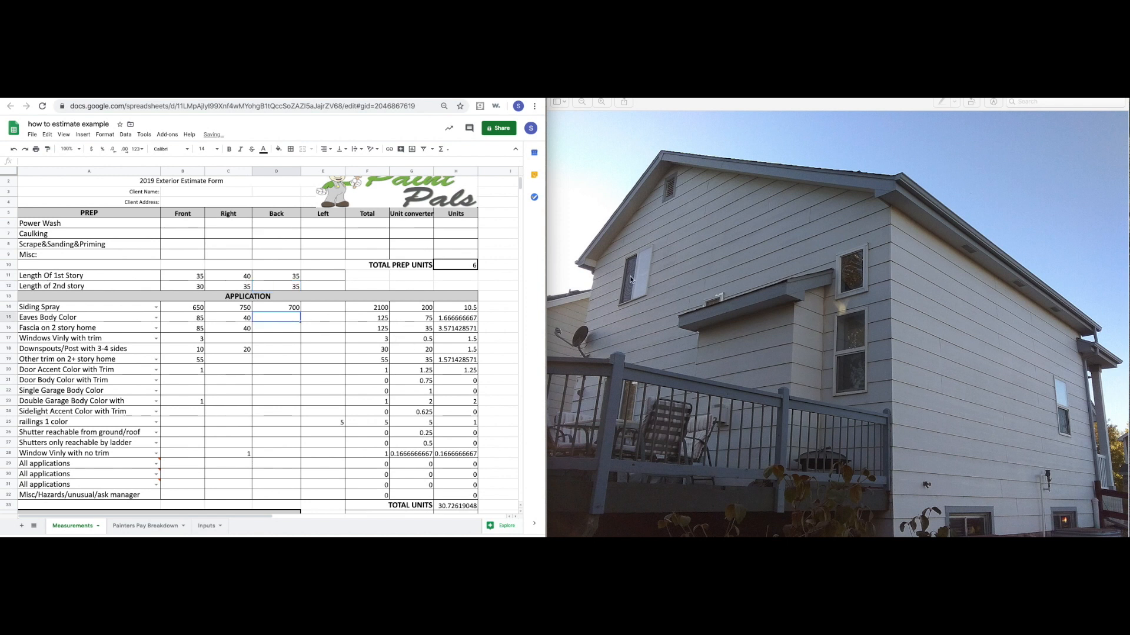
{"action": "left_click", "coordinate": [585, 262]}
{"action": "left_click_drag", "start_coordinate": [574, 266], "coordinate": [576, 266]}
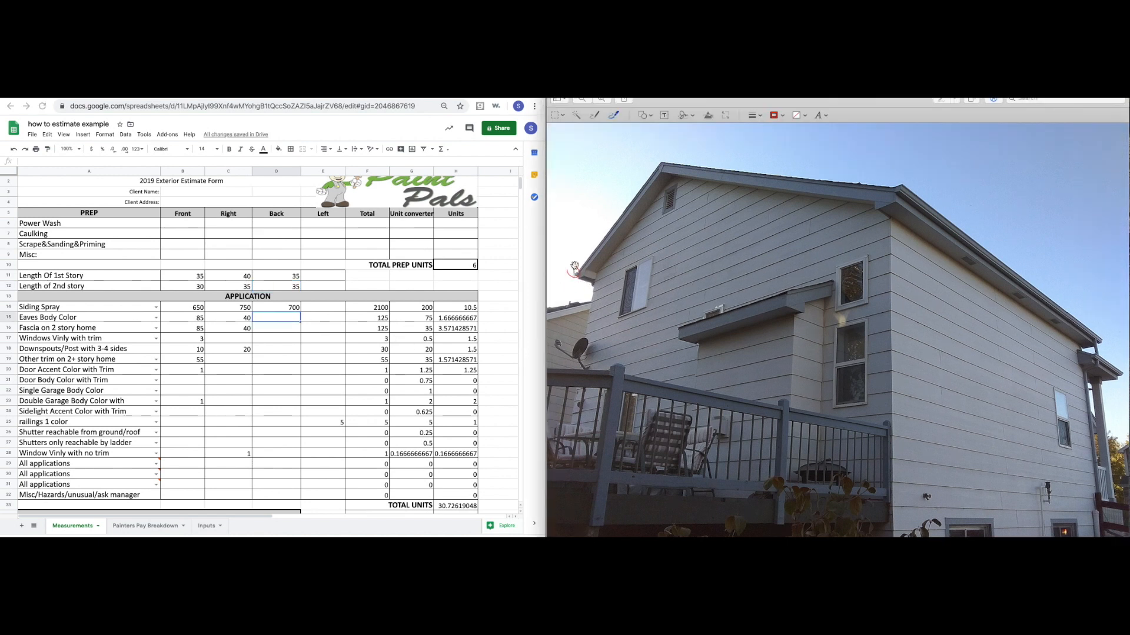
{"action": "mouse_move", "coordinate": [896, 186]}
{"action": "left_mouse_down"}
{"action": "mouse_move", "coordinate": [916, 189]}
{"action": "mouse_move", "coordinate": [900, 192]}
{"action": "left_mouse_up"}
{"action": "left_click", "coordinate": [755, 115]}
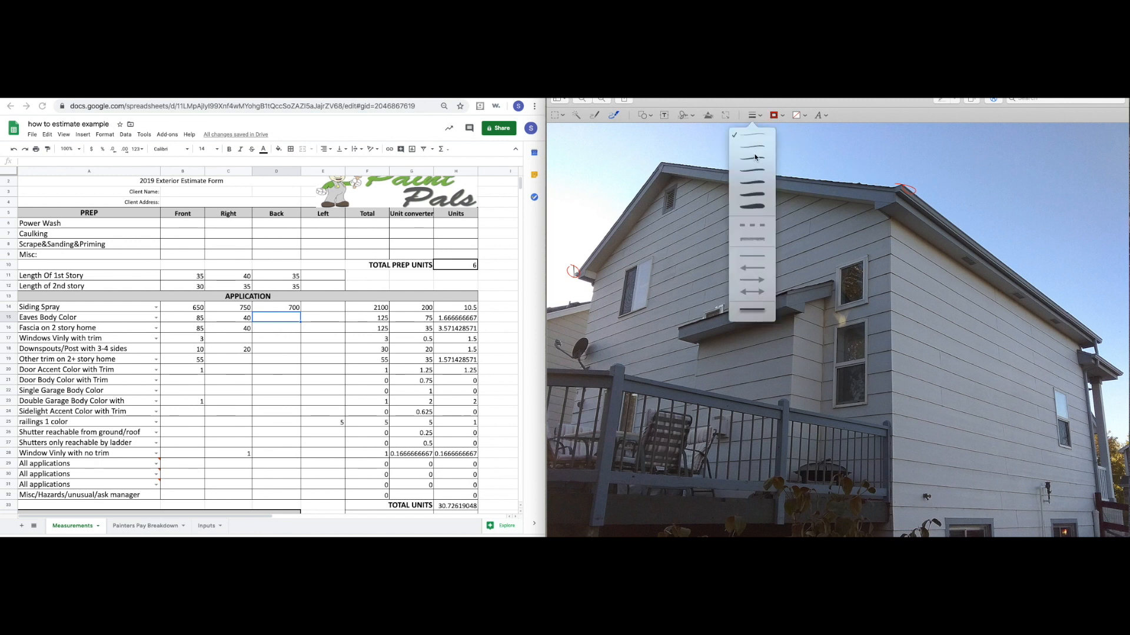
{"action": "left_click", "coordinate": [266, 281]}
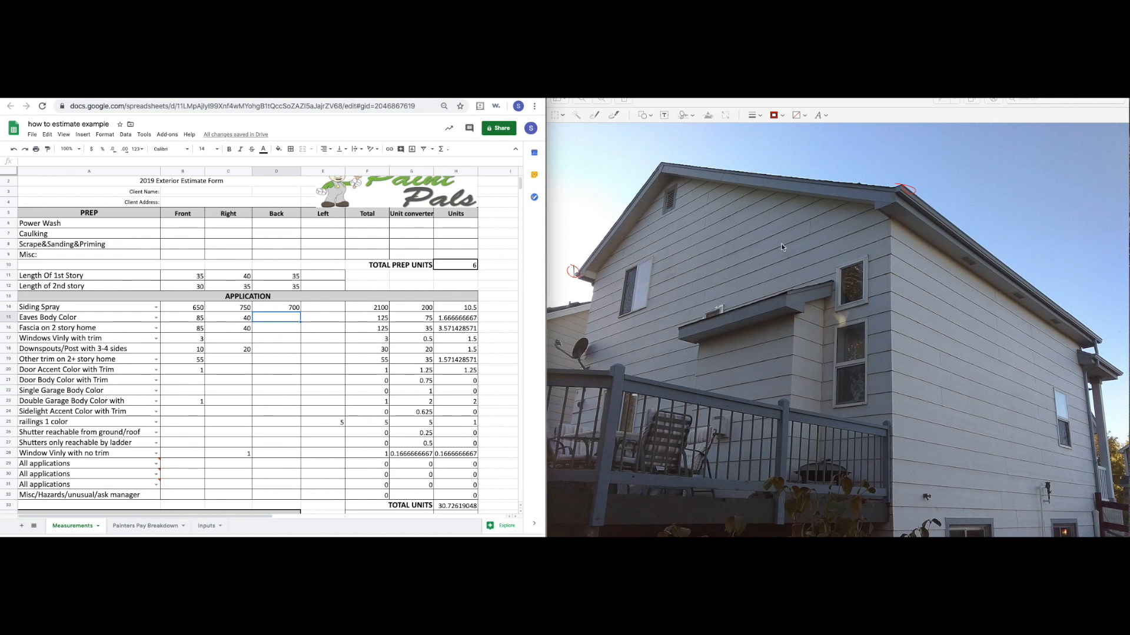
{"action": "left_click", "coordinate": [894, 199]}
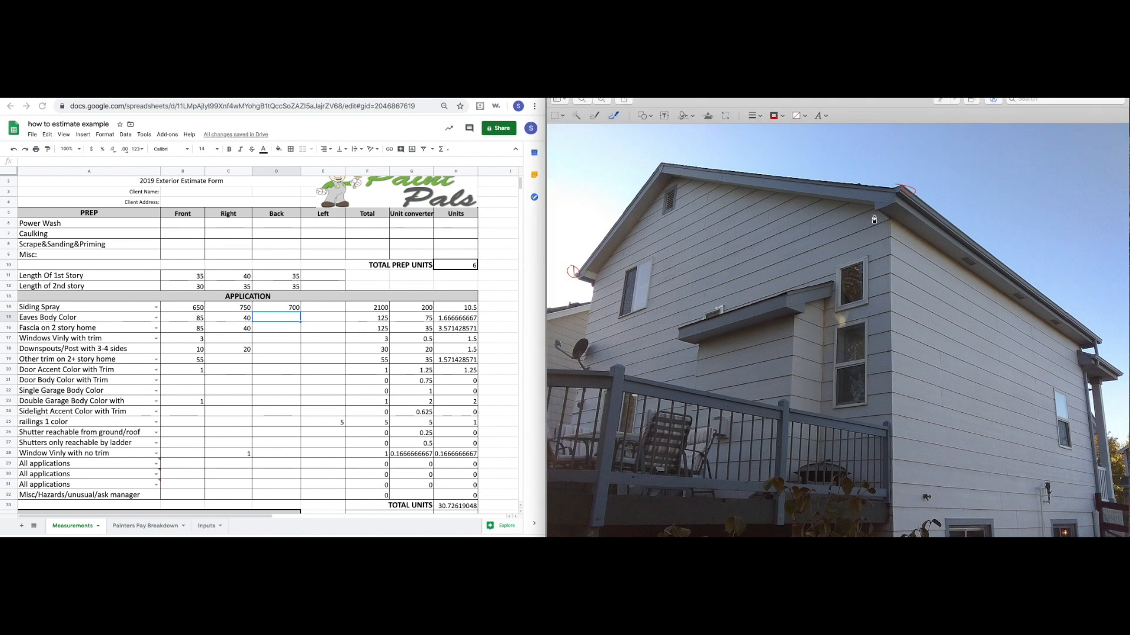
Draw a line between the two ends of the back gable's roofline, sketch trial strokes along and above it, and undo those trial strokes.
{"action": "mouse_move", "coordinate": [876, 211]}
{"action": "left_mouse_down"}
{"action": "mouse_move", "coordinate": [696, 277]}
{"action": "mouse_move", "coordinate": [590, 297]}
{"action": "left_mouse_up"}
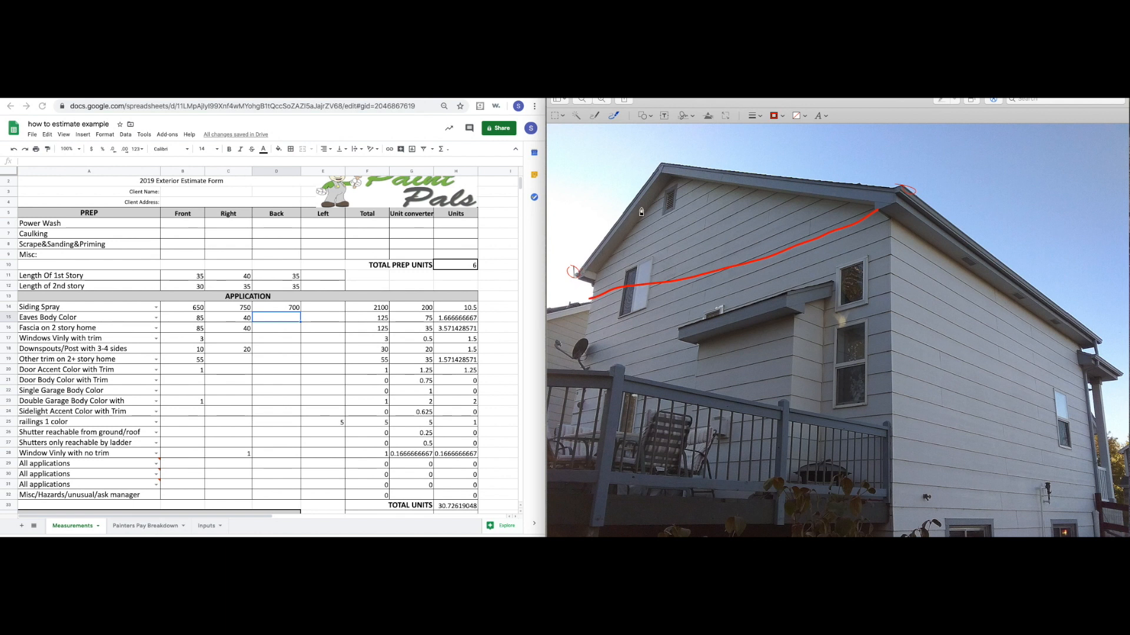
{"action": "left_click", "coordinate": [593, 263]}
{"action": "mouse_move", "coordinate": [593, 263]}
{"action": "left_mouse_down"}
{"action": "mouse_move", "coordinate": [657, 178]}
{"action": "mouse_move", "coordinate": [661, 210]}
{"action": "mouse_move", "coordinate": [671, 206]}
{"action": "mouse_move", "coordinate": [657, 225]}
{"action": "left_mouse_up"}
{"action": "key", "text": "super+z"}
{"action": "left_click_drag", "start_coordinate": [596, 271], "coordinate": [690, 239]}
{"action": "left_click_drag", "start_coordinate": [671, 172], "coordinate": [875, 198]}
{"action": "left_click_drag", "start_coordinate": [733, 193], "coordinate": [727, 204]}
{"action": "key", "text": "super+z"}
{"action": "left_click_drag", "start_coordinate": [658, 237], "coordinate": [886, 179]}
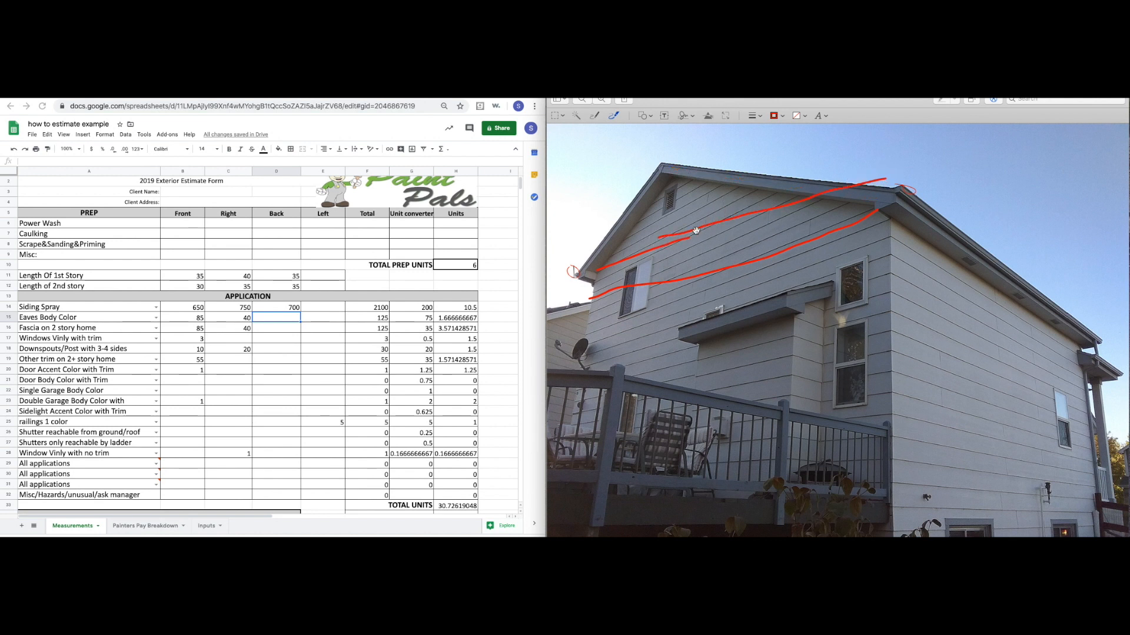
{"action": "mouse_move", "coordinate": [672, 226]}
{"action": "left_mouse_down"}
{"action": "mouse_move", "coordinate": [703, 240]}
{"action": "mouse_move", "coordinate": [677, 236]}
{"action": "left_mouse_up"}
{"action": "mouse_move", "coordinate": [594, 259]}
{"action": "left_mouse_down"}
{"action": "mouse_move", "coordinate": [658, 172]}
{"action": "mouse_move", "coordinate": [890, 225]}
{"action": "left_mouse_up"}
{"action": "key", "text": "super+z"}
{"action": "key", "text": "super+z"}
{"action": "key", "text": "super+z"}
{"action": "key", "text": "super+z"}
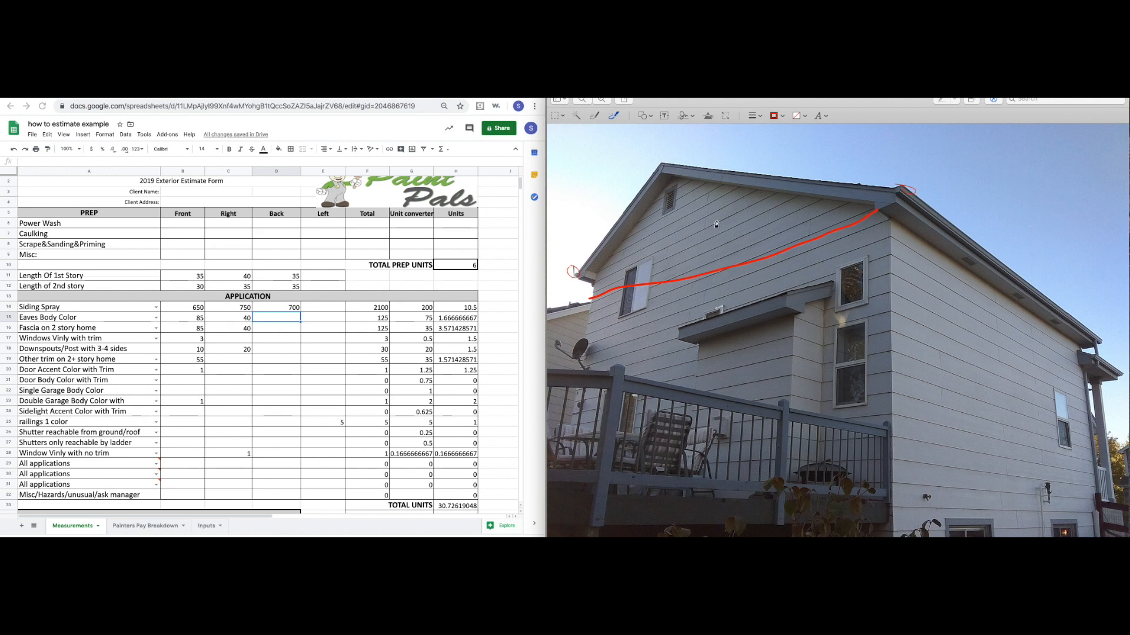
Draw strokes along and below the small lower roof on the back wall and undo them.
{"action": "left_click_drag", "start_coordinate": [683, 337], "coordinate": [805, 304]}
{"action": "left_click_drag", "start_coordinate": [679, 364], "coordinate": [779, 347]}
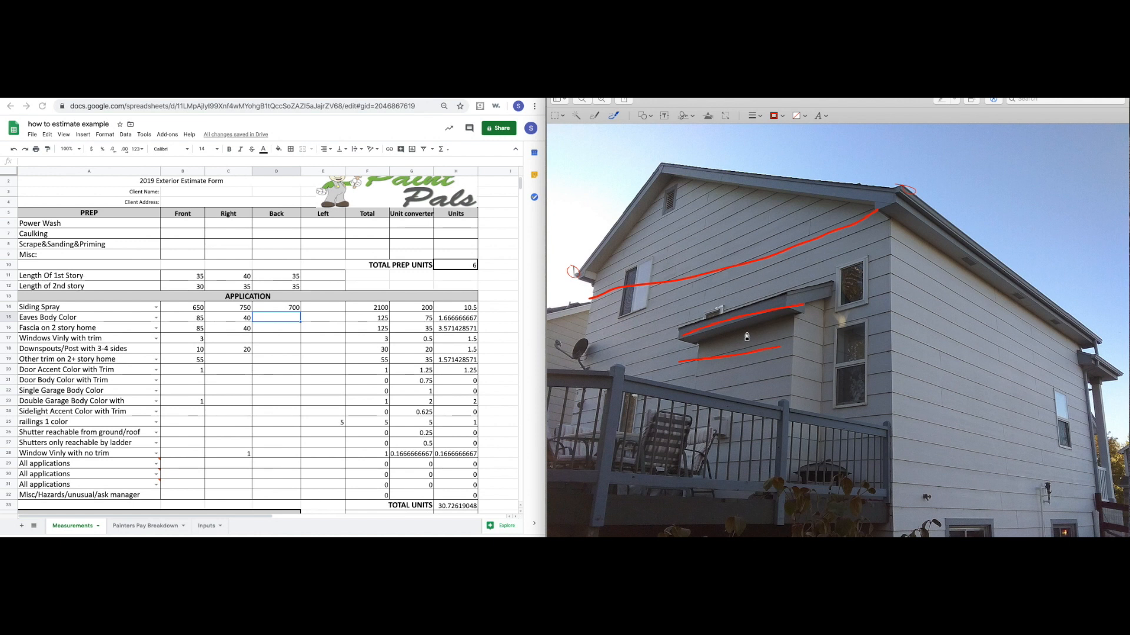
{"action": "key", "text": "super+z"}
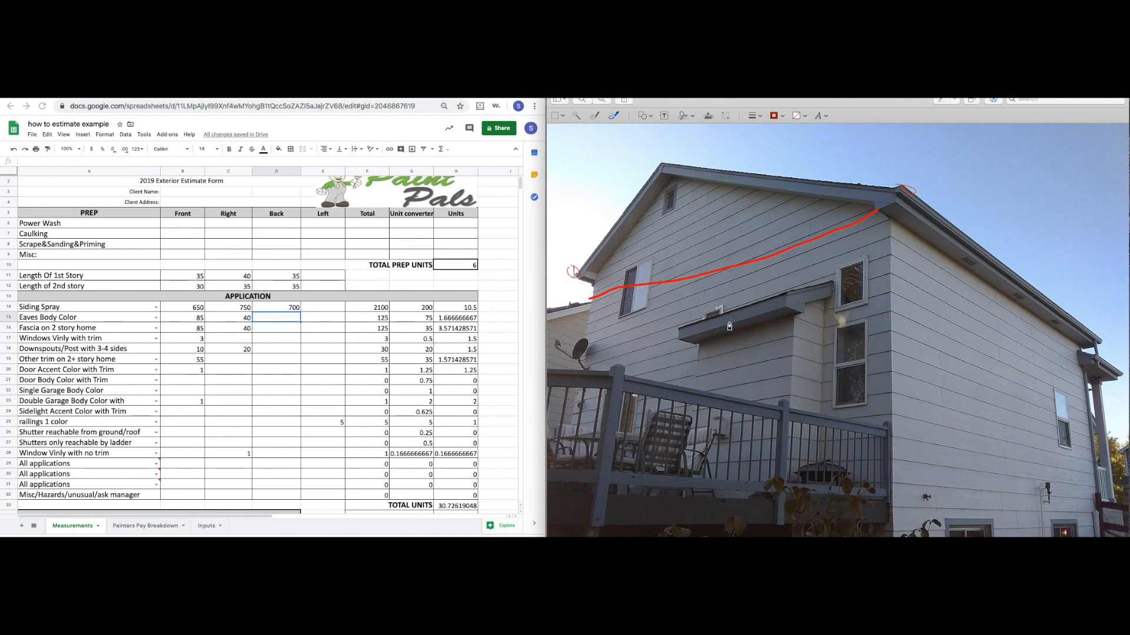
Enter 55 as the Back value for both Eaves Body Color and Fascia on 2 story home.
{"action": "left_click", "coordinate": [276, 320]}
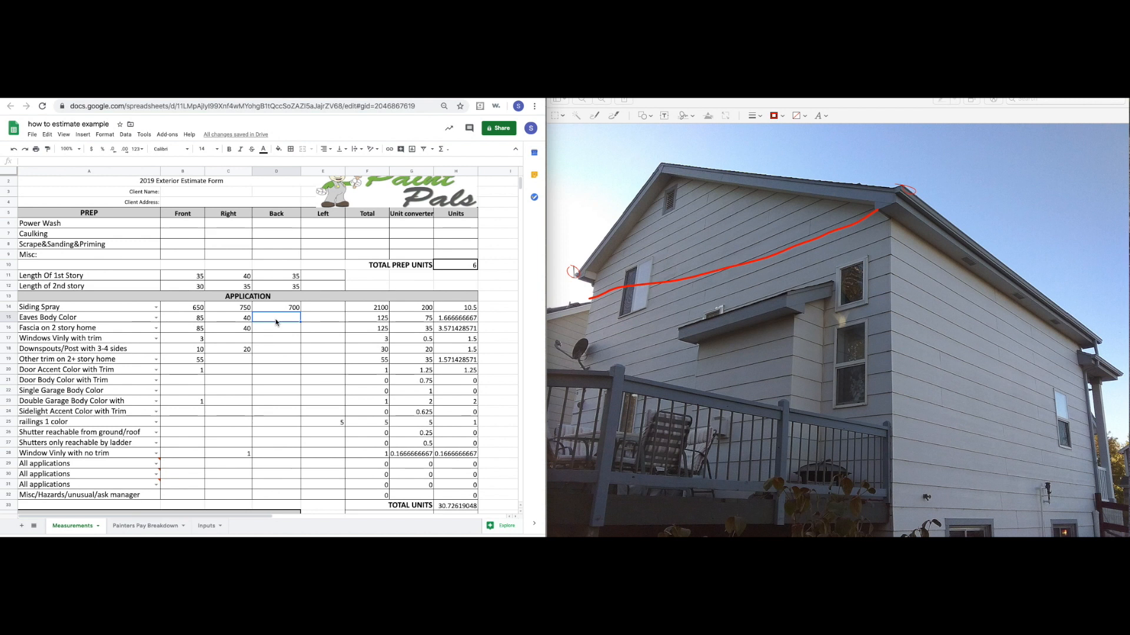
{"action": "type", "text": "55"}
{"action": "key", "text": "Return"}
{"action": "type", "text": "55"}
{"action": "key", "text": "Return"}
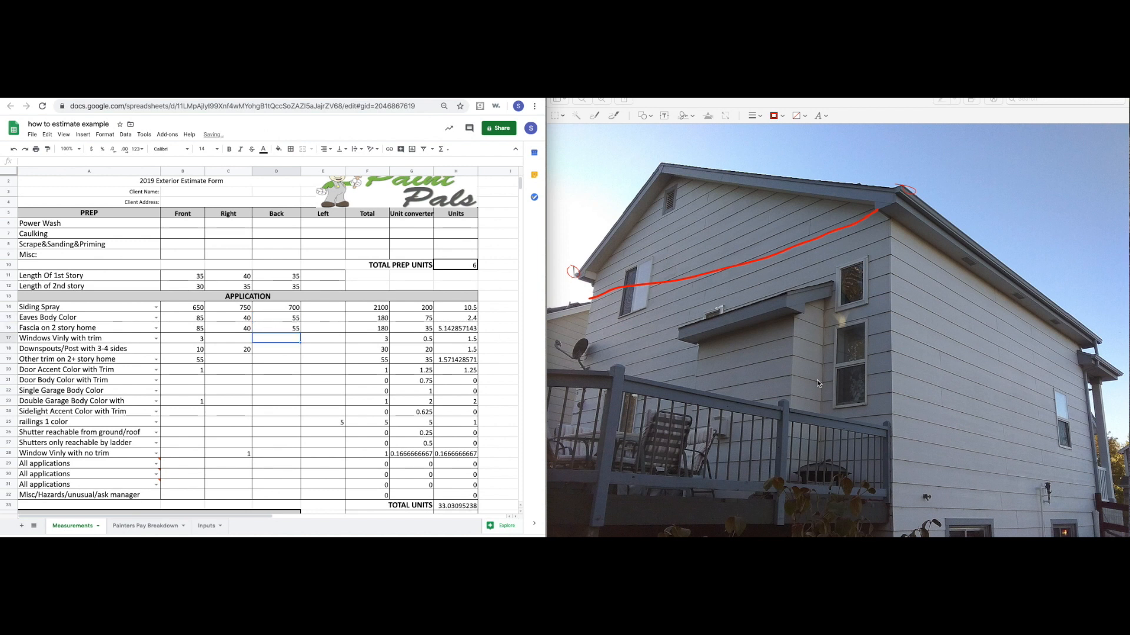
Mark the ends of the back wall's small lower roof and circle its upper end, undoing the marks.
{"action": "left_click", "coordinate": [820, 296]}
{"action": "left_click_drag", "start_coordinate": [816, 293], "coordinate": [788, 305]}
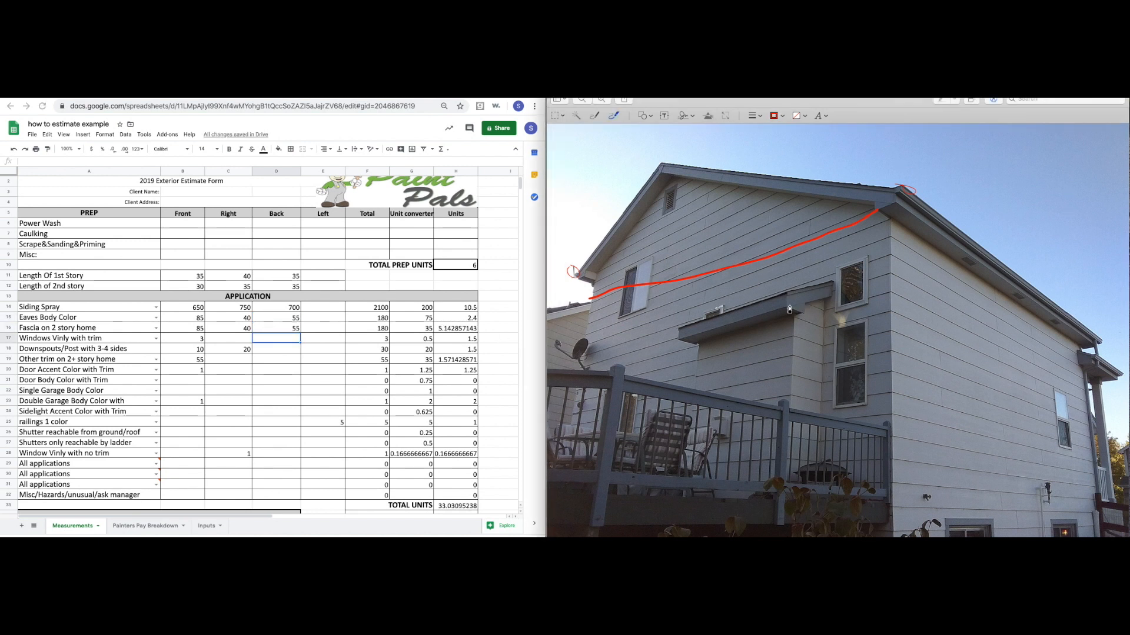
{"action": "left_click_drag", "start_coordinate": [672, 340], "coordinate": [696, 339]}
{"action": "left_click_drag", "start_coordinate": [795, 311], "coordinate": [829, 289]}
{"action": "key", "text": "super+z"}
{"action": "key", "text": "super+z"}
{"action": "left_click_drag", "start_coordinate": [829, 275], "coordinate": [839, 284]}
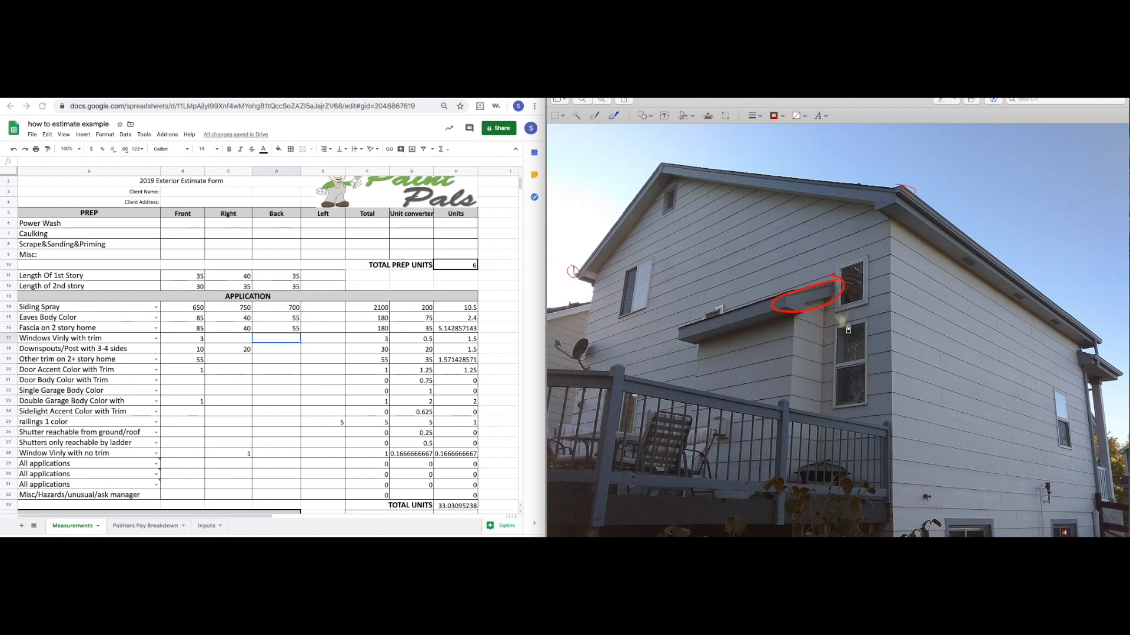
{"action": "key", "text": "super+z"}
Enter 5 as the Back value for Window Vinly with no trim.
{"action": "left_click", "coordinate": [126, 456]}
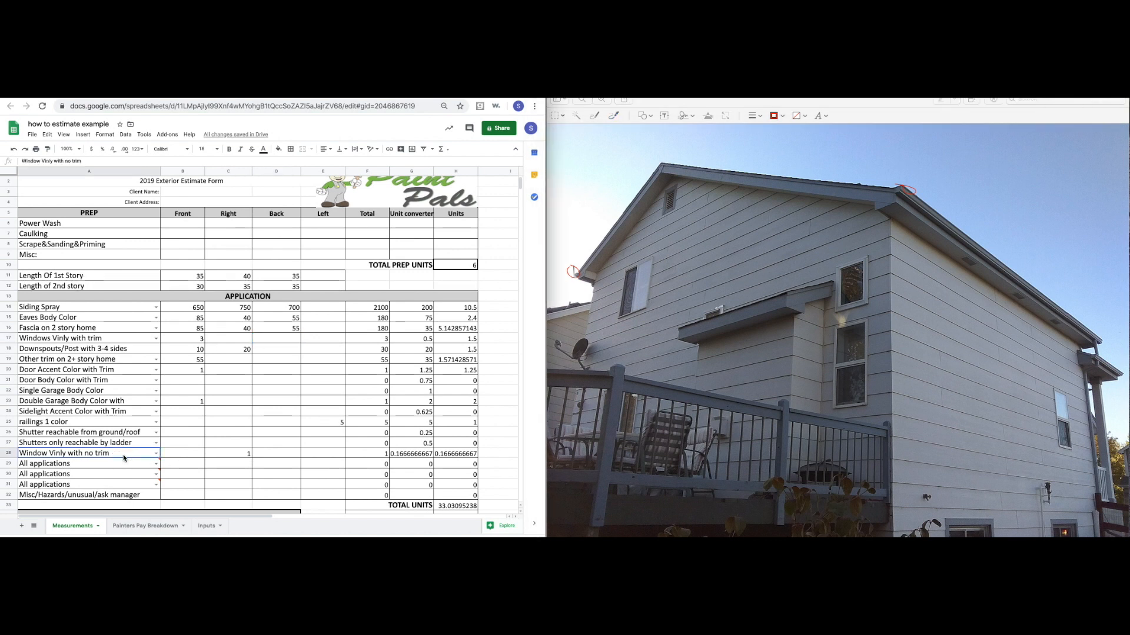
{"action": "left_click", "coordinate": [265, 453]}
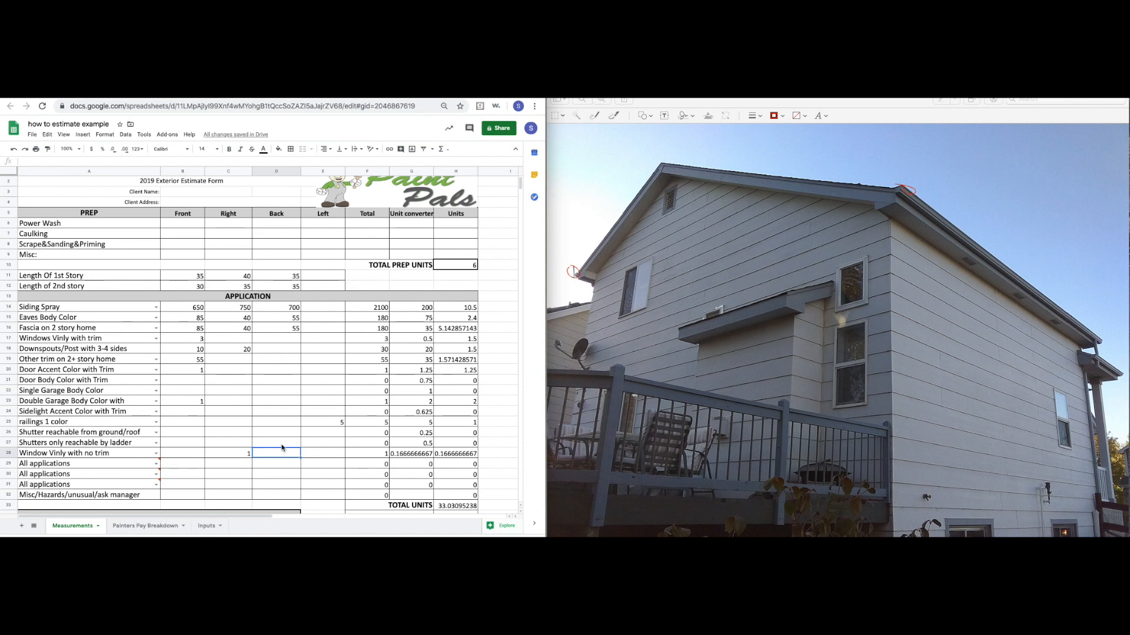
{"action": "type", "text": "5"}
{"action": "key", "text": "Return"}
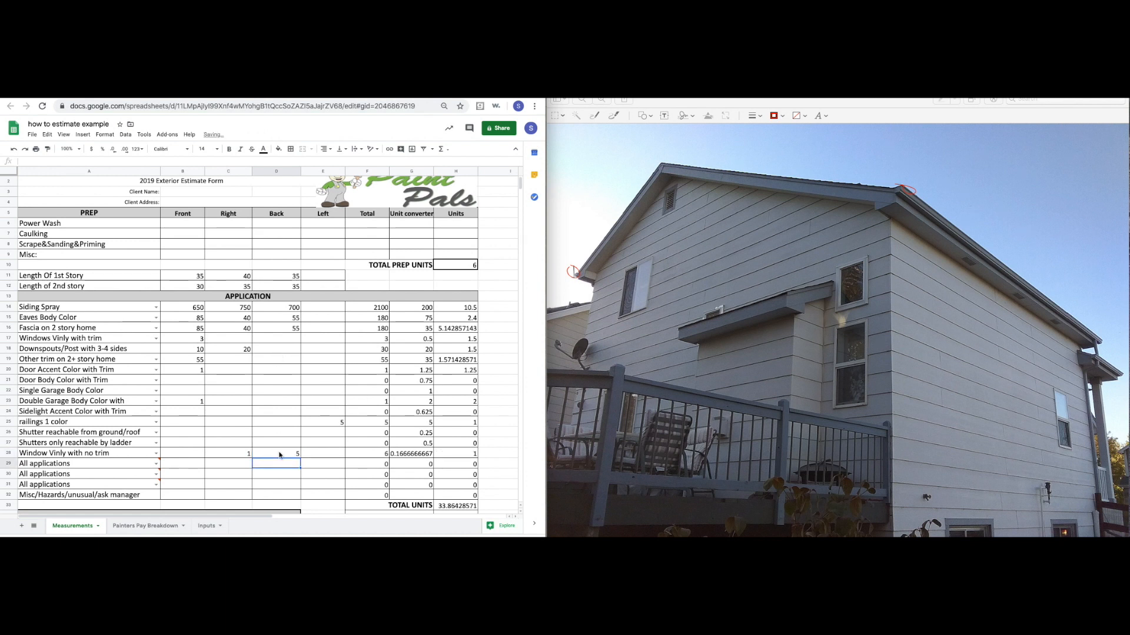
Circle the vent near the back gable's peak and enter 1 as the Back value for Windows Vinly with trim.
{"action": "left_click", "coordinate": [692, 193]}
{"action": "mouse_move", "coordinate": [666, 172]}
{"action": "left_mouse_down"}
{"action": "mouse_move", "coordinate": [707, 188]}
{"action": "mouse_move", "coordinate": [665, 173]}
{"action": "left_mouse_up"}
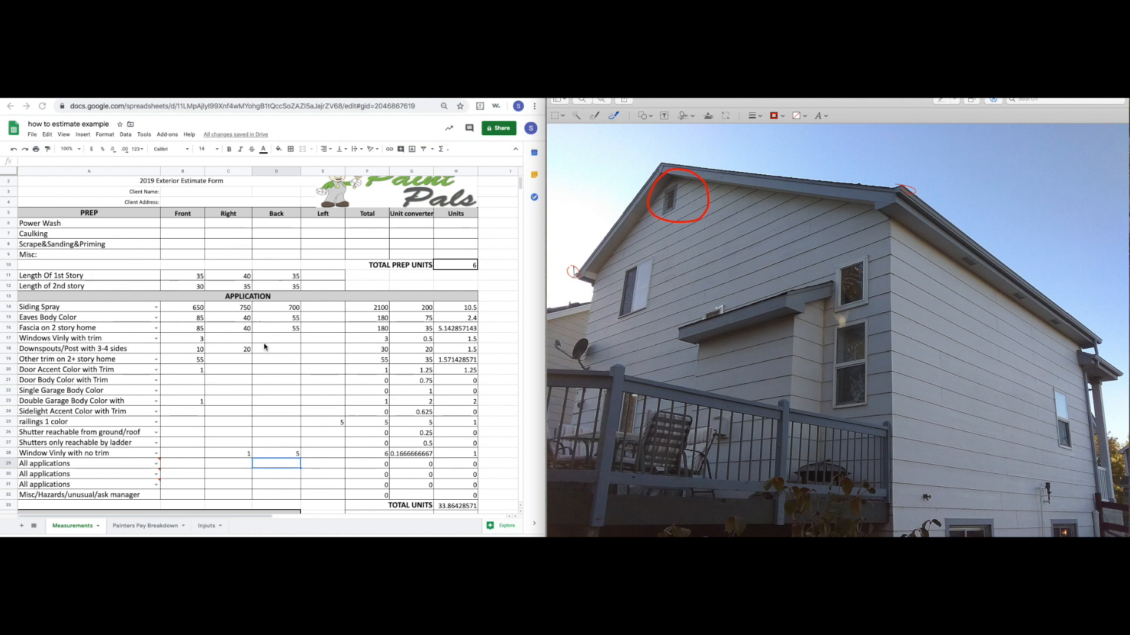
{"action": "left_click", "coordinate": [279, 342]}
{"action": "left_click", "coordinate": [277, 338]}
{"action": "type", "text": "1"}
{"action": "key", "text": "Tab"}
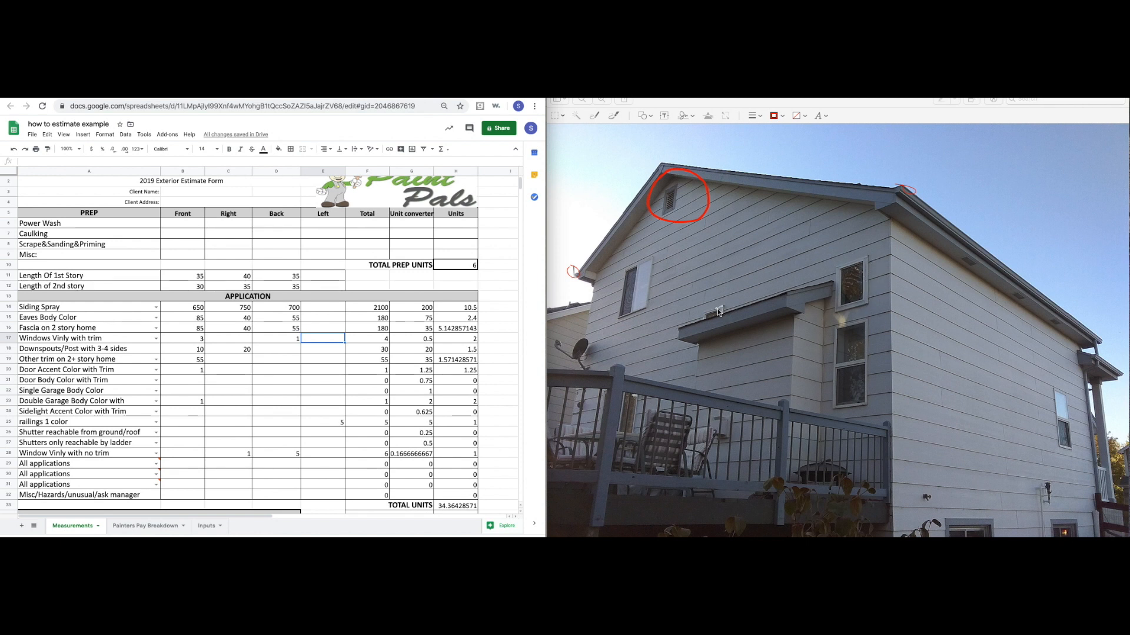
Select the Back cell for Downspouts/Post with 3-4 sides and mark the bottoms of the deck posts in the photo.
{"action": "left_click", "coordinate": [280, 351]}
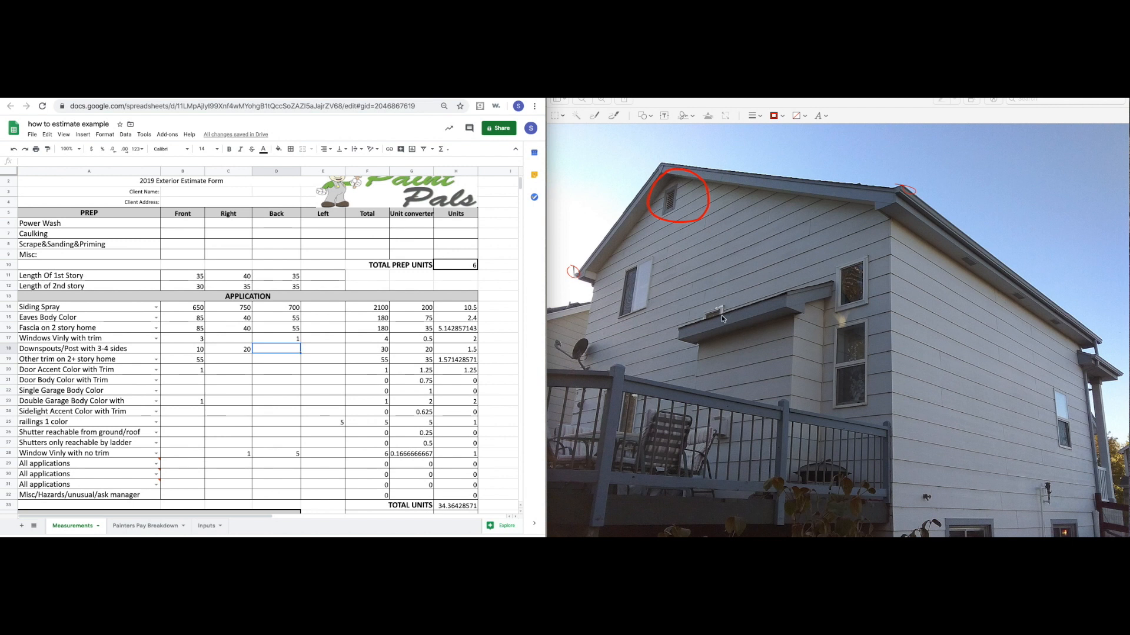
{"action": "left_click", "coordinate": [779, 532]}
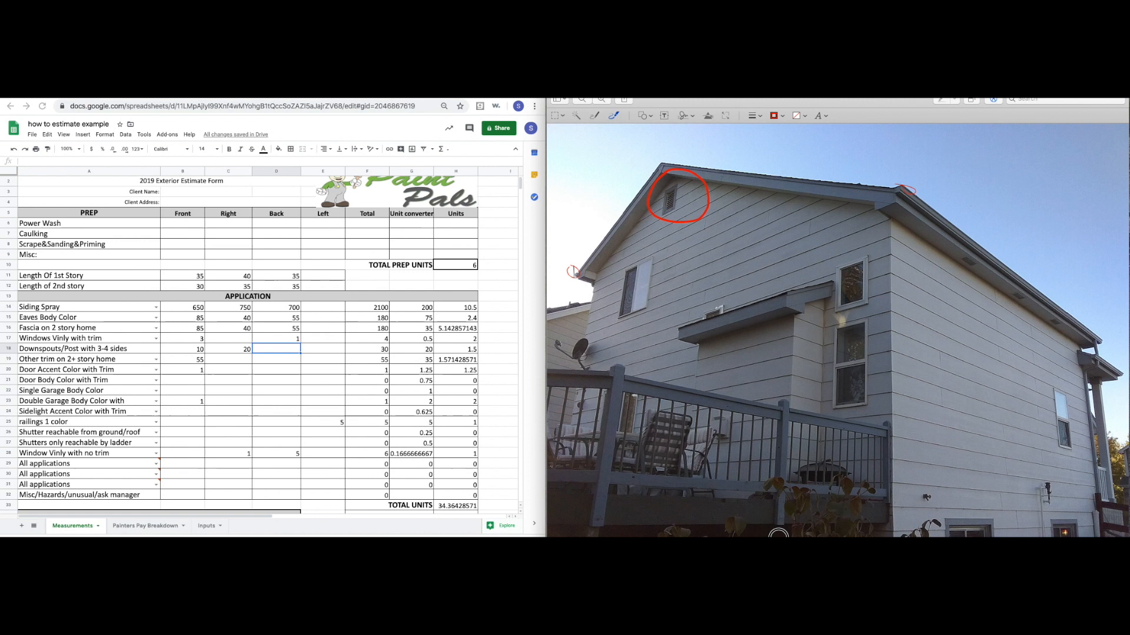
{"action": "left_click_drag", "start_coordinate": [776, 532], "coordinate": [791, 534]}
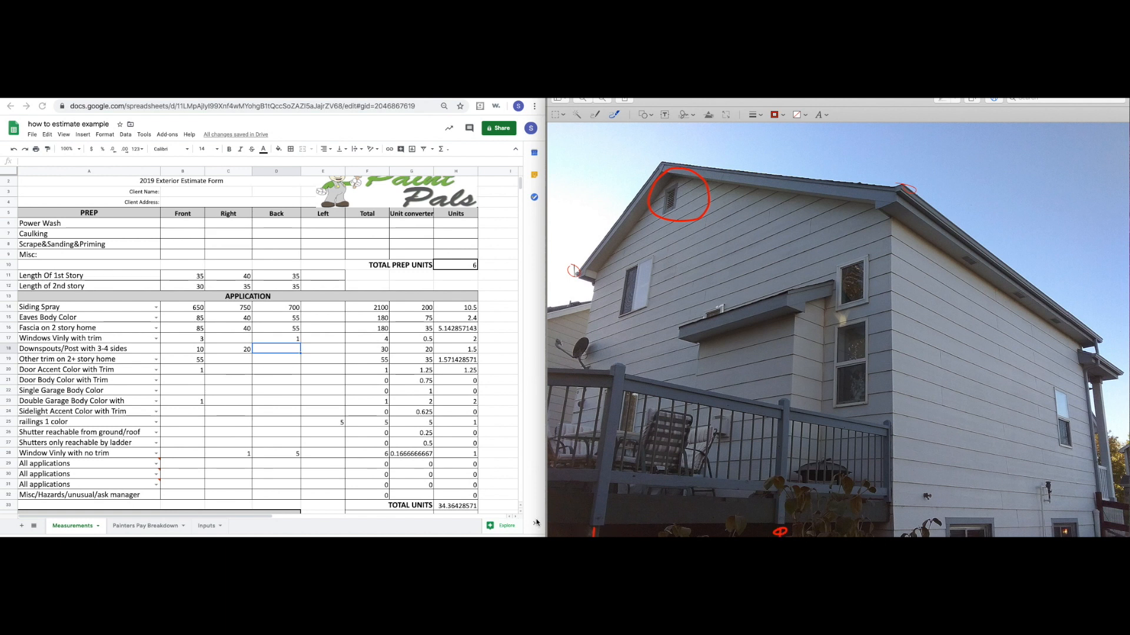
{"action": "left_click", "coordinate": [263, 351]}
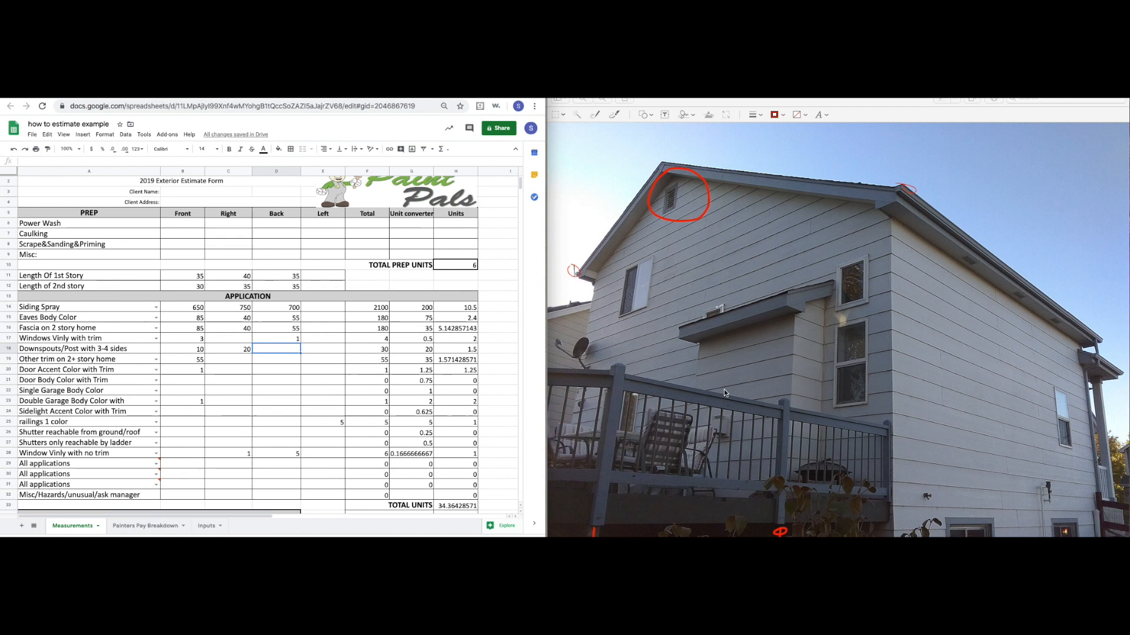
Outline the deck railing and the board beneath it, and undo the railing, post and vent marks.
{"action": "left_click", "coordinate": [642, 379]}
{"action": "left_click_drag", "start_coordinate": [622, 371], "coordinate": [614, 474]}
{"action": "mouse_move", "coordinate": [616, 369]}
{"action": "left_mouse_down"}
{"action": "mouse_move", "coordinate": [893, 433]}
{"action": "mouse_move", "coordinate": [890, 479]}
{"action": "mouse_move", "coordinate": [824, 492]}
{"action": "mouse_move", "coordinate": [600, 467]}
{"action": "mouse_move", "coordinate": [627, 489]}
{"action": "mouse_move", "coordinate": [894, 503]}
{"action": "left_mouse_up"}
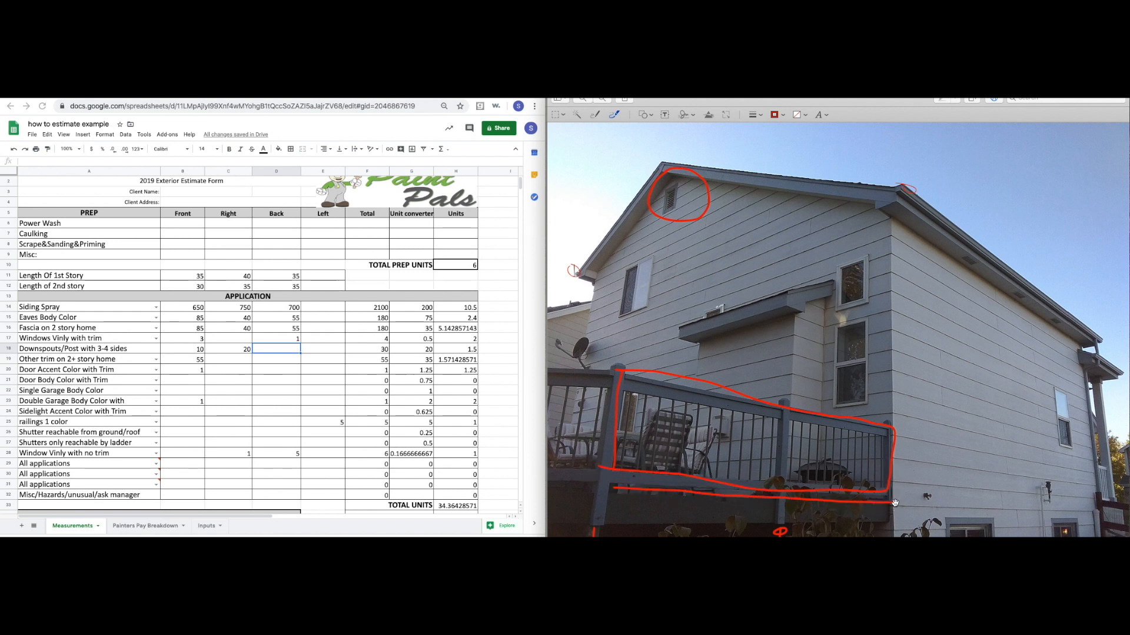
{"action": "mouse_move", "coordinate": [614, 488]}
{"action": "left_mouse_down"}
{"action": "mouse_move", "coordinate": [606, 460]}
{"action": "mouse_move", "coordinate": [628, 370]}
{"action": "mouse_move", "coordinate": [852, 397]}
{"action": "mouse_move", "coordinate": [898, 468]}
{"action": "mouse_move", "coordinate": [703, 500]}
{"action": "mouse_move", "coordinate": [603, 450]}
{"action": "mouse_move", "coordinate": [620, 426]}
{"action": "left_mouse_up"}
{"action": "key", "text": "super+z"}
{"action": "key", "text": "super+z"}
{"action": "key", "text": "super+z"}
{"action": "key", "text": "super+z"}
{"action": "key", "text": "super+z"}
{"action": "key", "text": "super+z"}
{"action": "key", "text": "super+z"}
{"action": "key", "text": "super+z"}
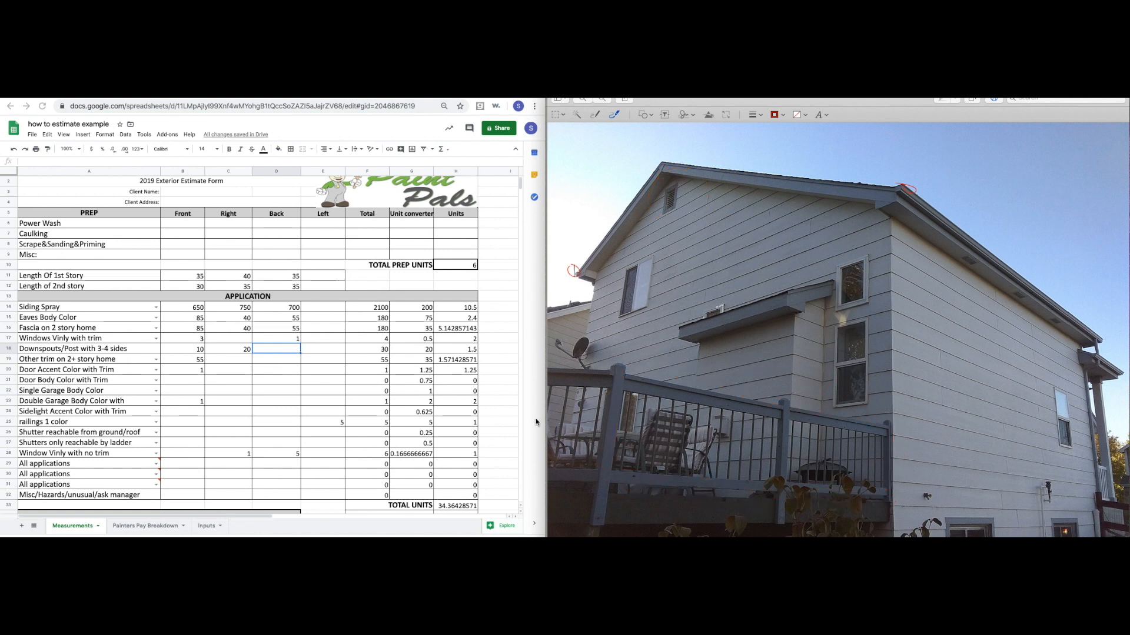
Check the empty Back trim and door cells, select the Left cell for Siding Spray and display the photo of the left side.
{"action": "left_click", "coordinate": [282, 359]}
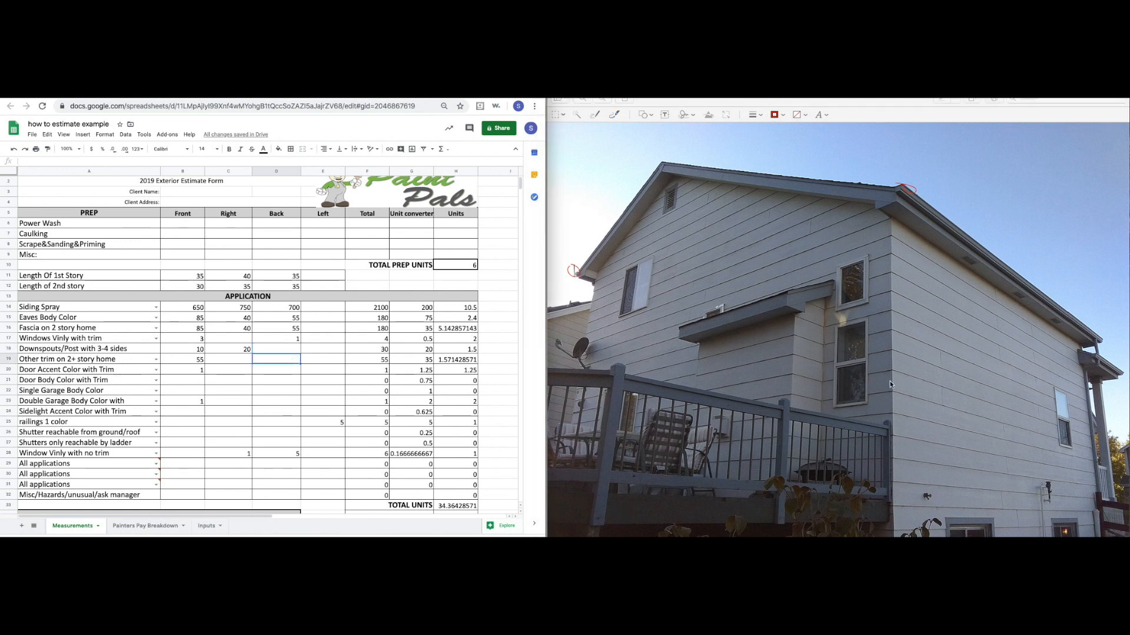
{"action": "left_click", "coordinate": [295, 371]}
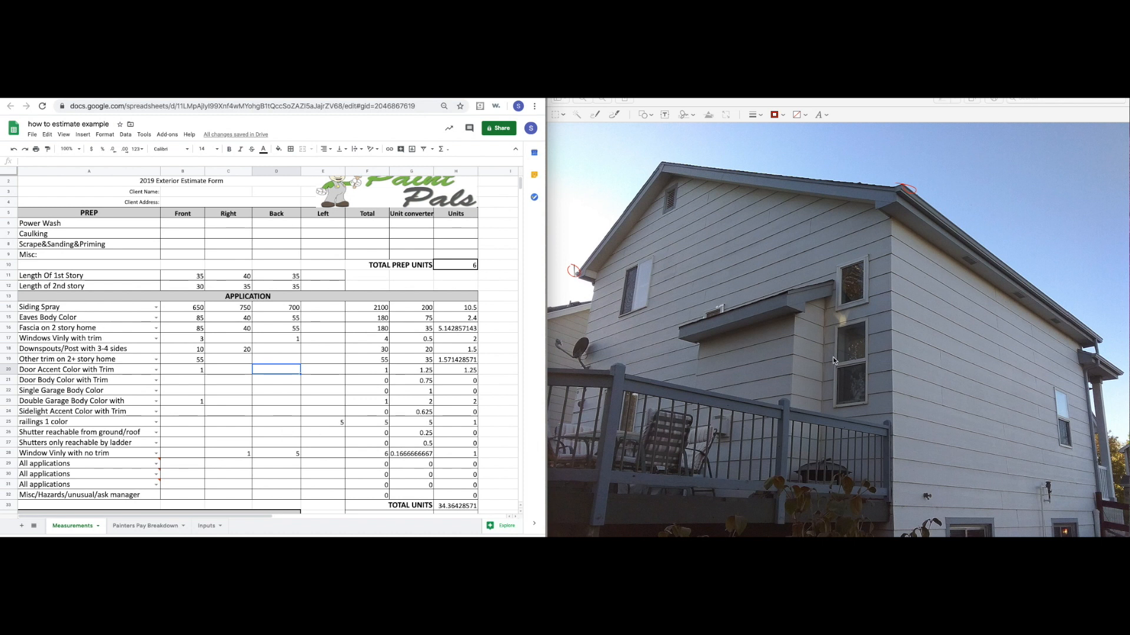
{"action": "left_click", "coordinate": [312, 308]}
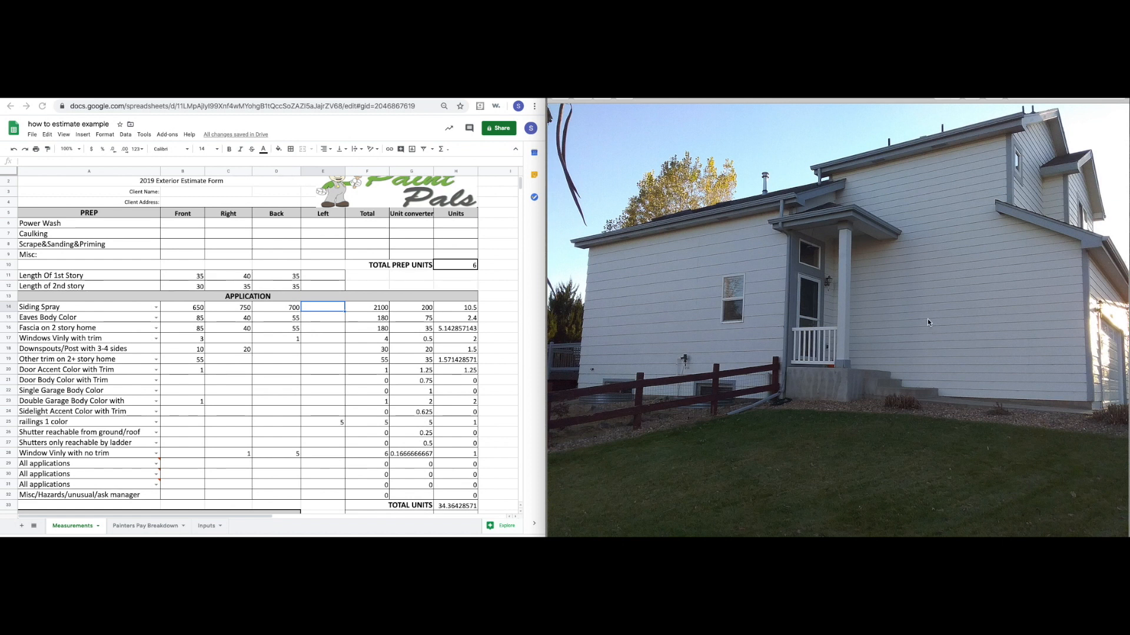
Mark the length of the left wall in the photo with lines along its base and end marks, checking it against the Right first-story length.
{"action": "key", "text": "super+shift+a"}
{"action": "mouse_move", "coordinate": [579, 406]}
{"action": "left_mouse_down"}
{"action": "mouse_move", "coordinate": [846, 416]}
{"action": "mouse_move", "coordinate": [1086, 408]}
{"action": "left_mouse_up"}
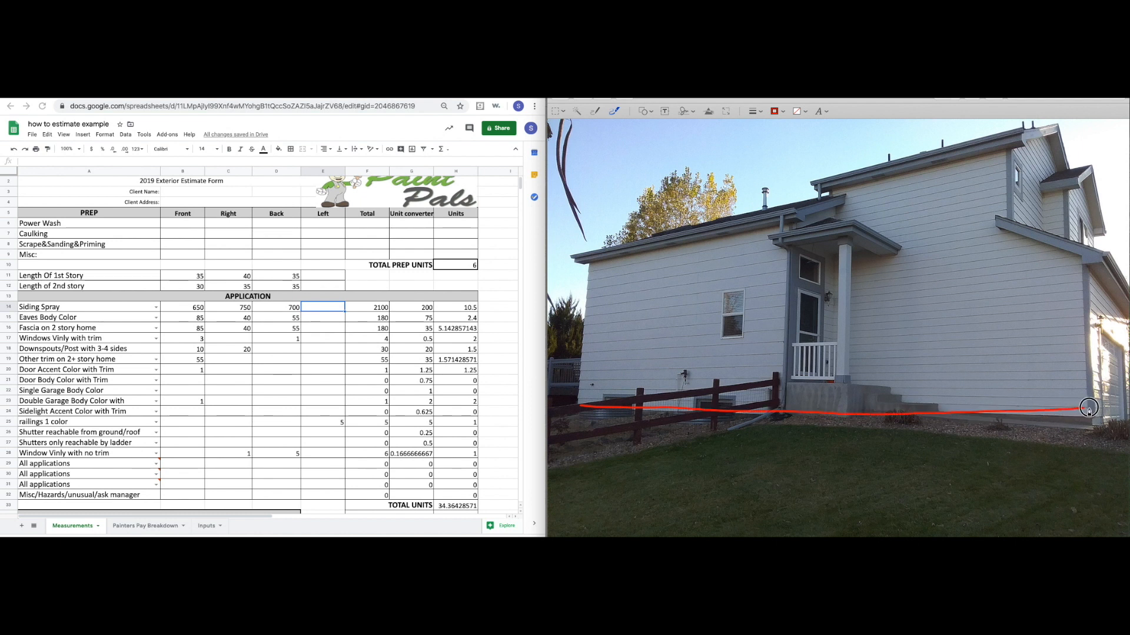
{"action": "left_click", "coordinate": [227, 277]}
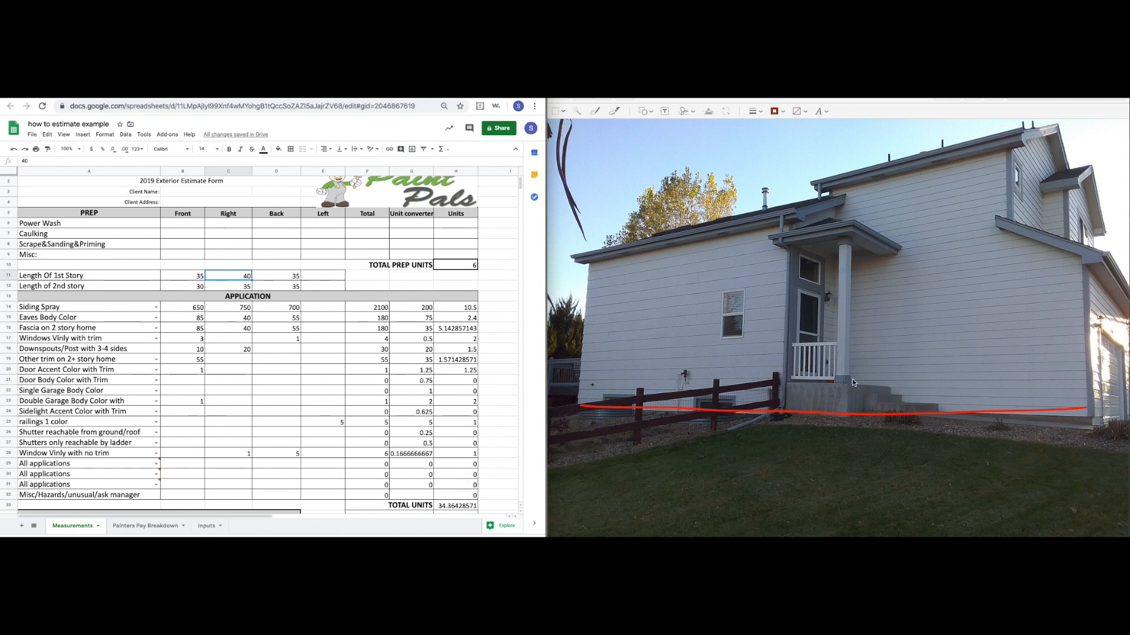
{"action": "left_click", "coordinate": [633, 435]}
{"action": "left_click_drag", "start_coordinate": [580, 396], "coordinate": [1088, 362]}
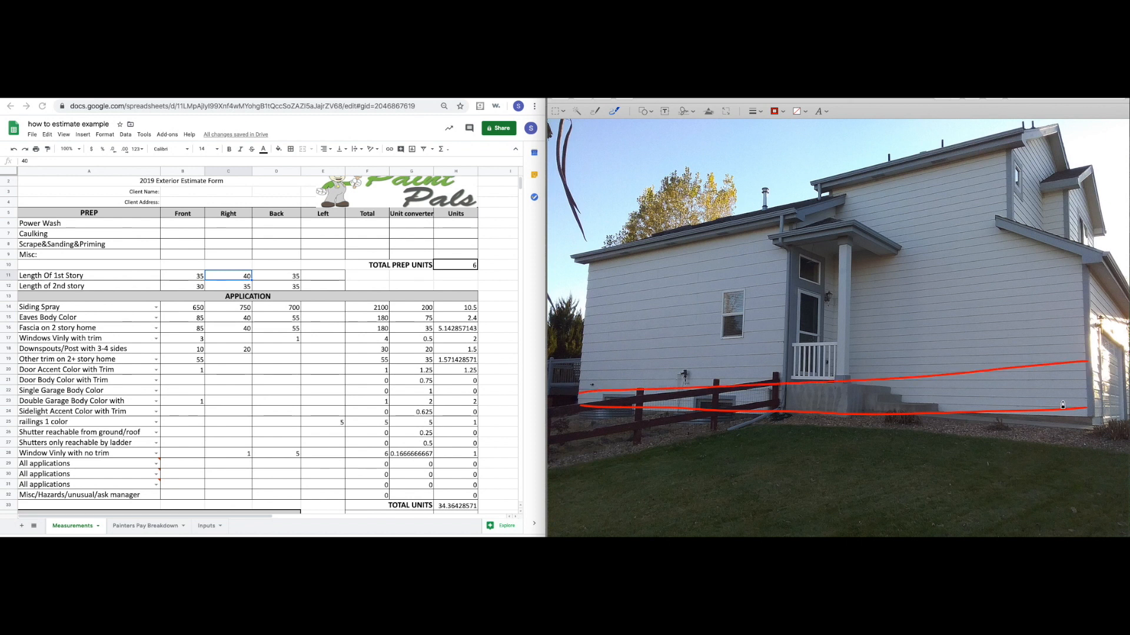
{"action": "left_click_drag", "start_coordinate": [1088, 355], "coordinate": [1088, 372]}
{"action": "left_click_drag", "start_coordinate": [577, 387], "coordinate": [576, 401]}
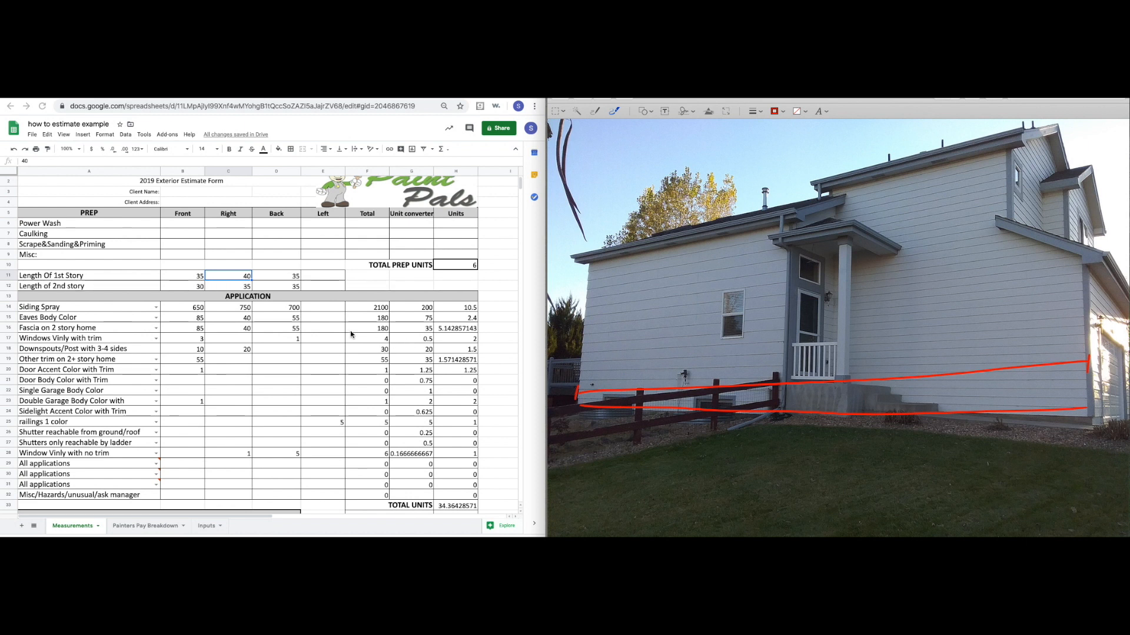
Enter 40 as the Left Length Of 1st Story and clear the partial second-story entry.
{"action": "type", "text": "2"}
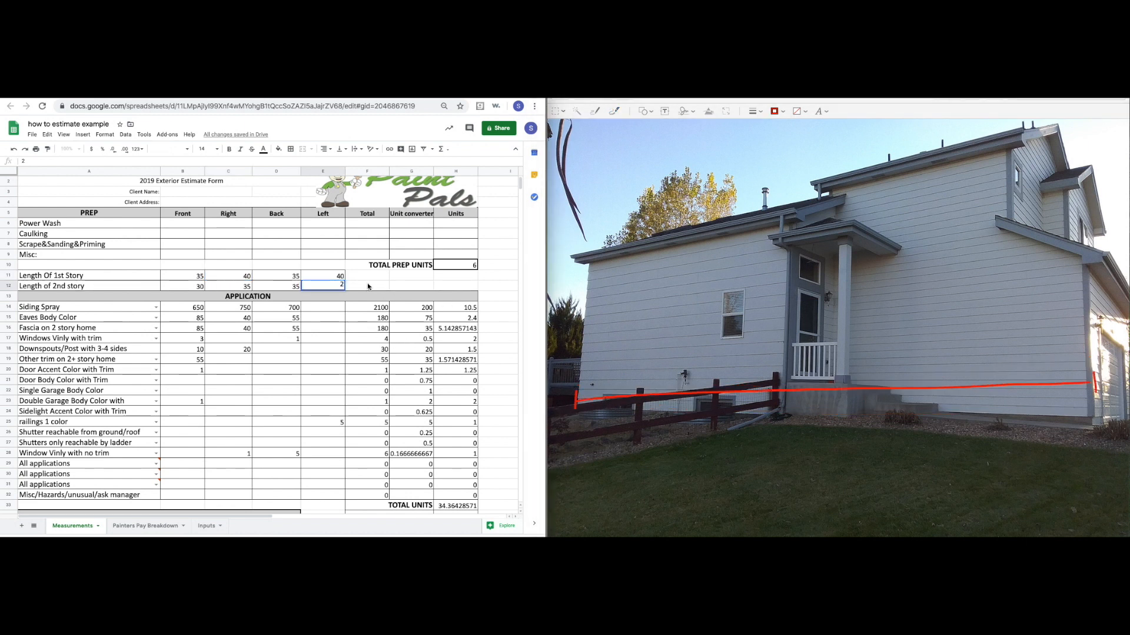
{"action": "key", "text": "Escape"}
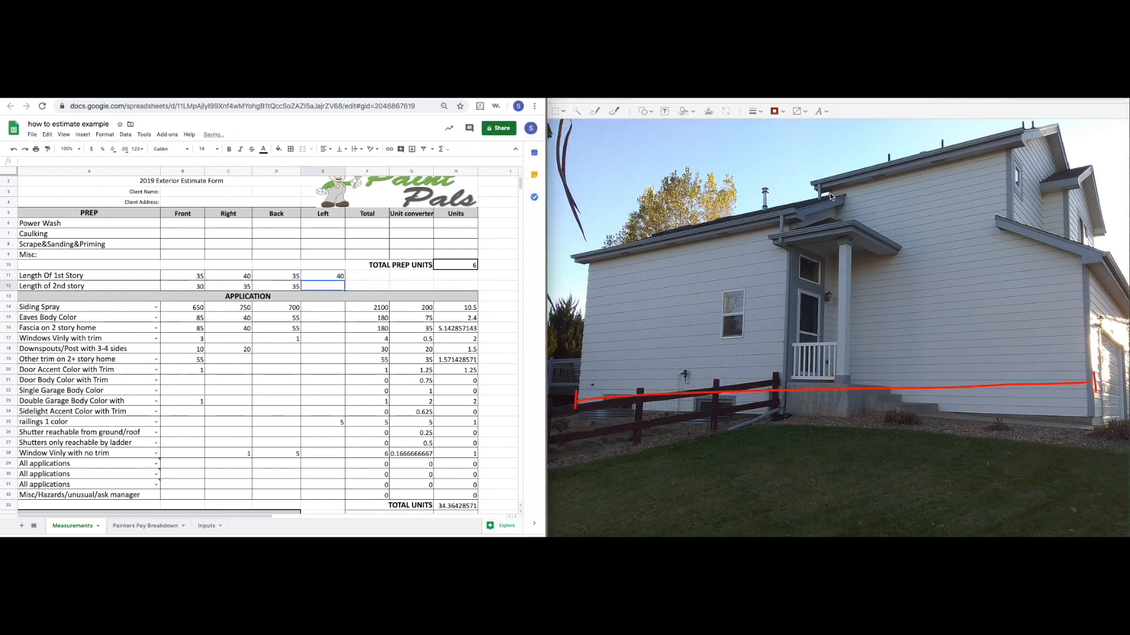
{"action": "left_click", "coordinate": [739, 258]}
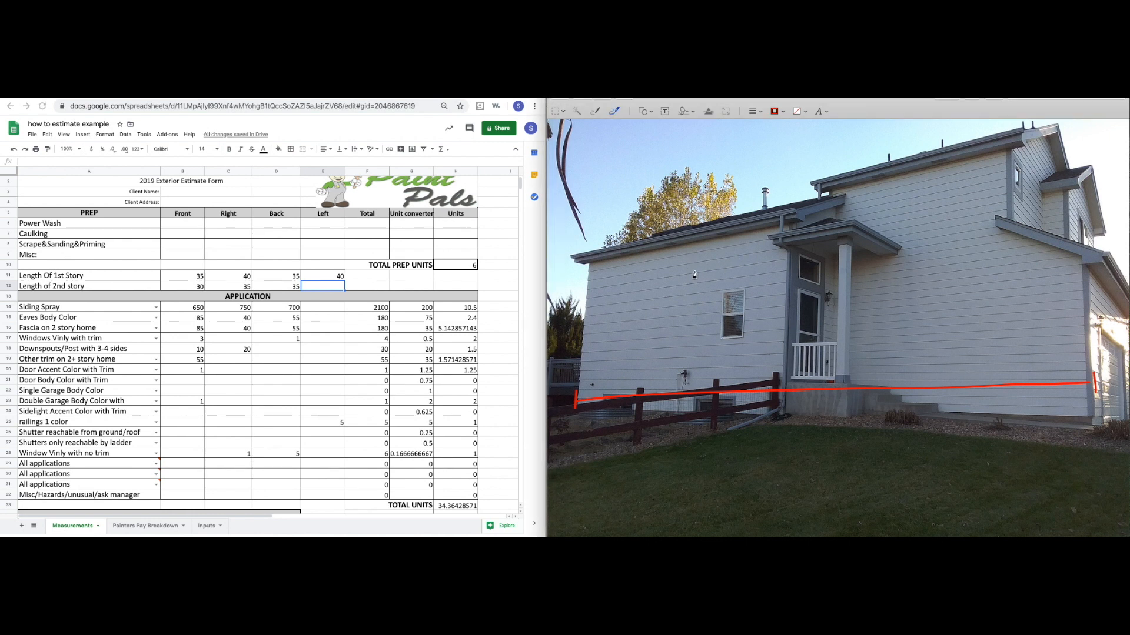
Outline the single-story section of the left wall in the photo with freehand marks and undo those marks.
{"action": "mouse_move", "coordinate": [583, 257]}
{"action": "left_mouse_down"}
{"action": "mouse_move", "coordinate": [665, 241]}
{"action": "mouse_move", "coordinate": [803, 253]}
{"action": "mouse_move", "coordinate": [785, 374]}
{"action": "left_mouse_up"}
{"action": "mouse_move", "coordinate": [581, 269]}
{"action": "left_mouse_down"}
{"action": "mouse_move", "coordinate": [576, 380]}
{"action": "mouse_move", "coordinate": [735, 412]}
{"action": "mouse_move", "coordinate": [785, 350]}
{"action": "left_mouse_up"}
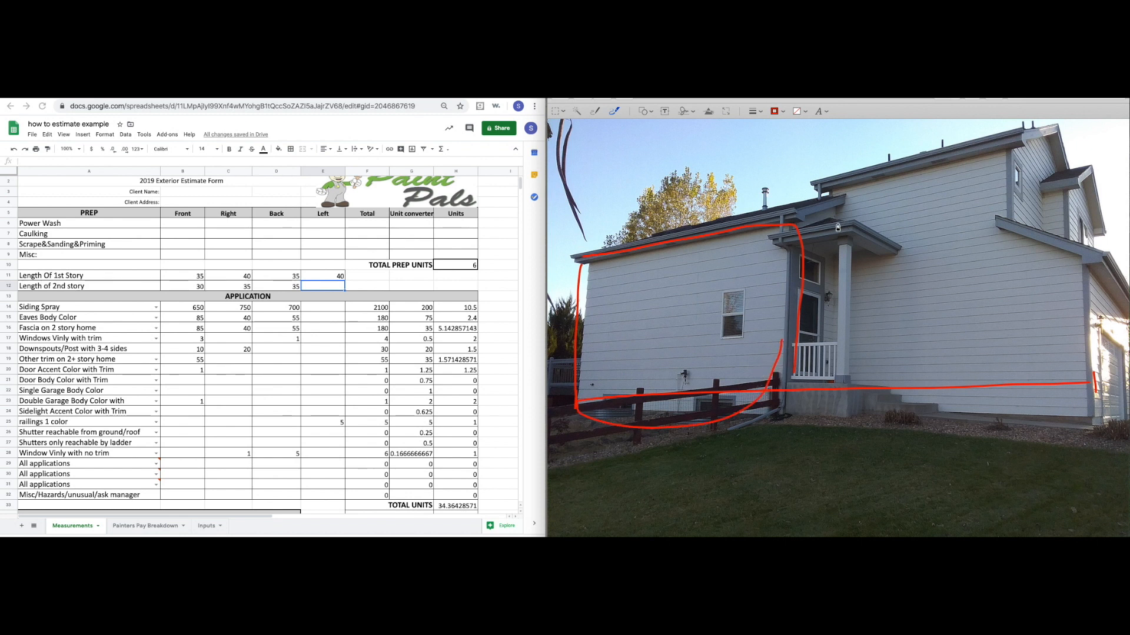
{"action": "mouse_move", "coordinate": [801, 307]}
{"action": "left_mouse_down"}
{"action": "mouse_move", "coordinate": [756, 302]}
{"action": "mouse_move", "coordinate": [810, 310]}
{"action": "left_mouse_up"}
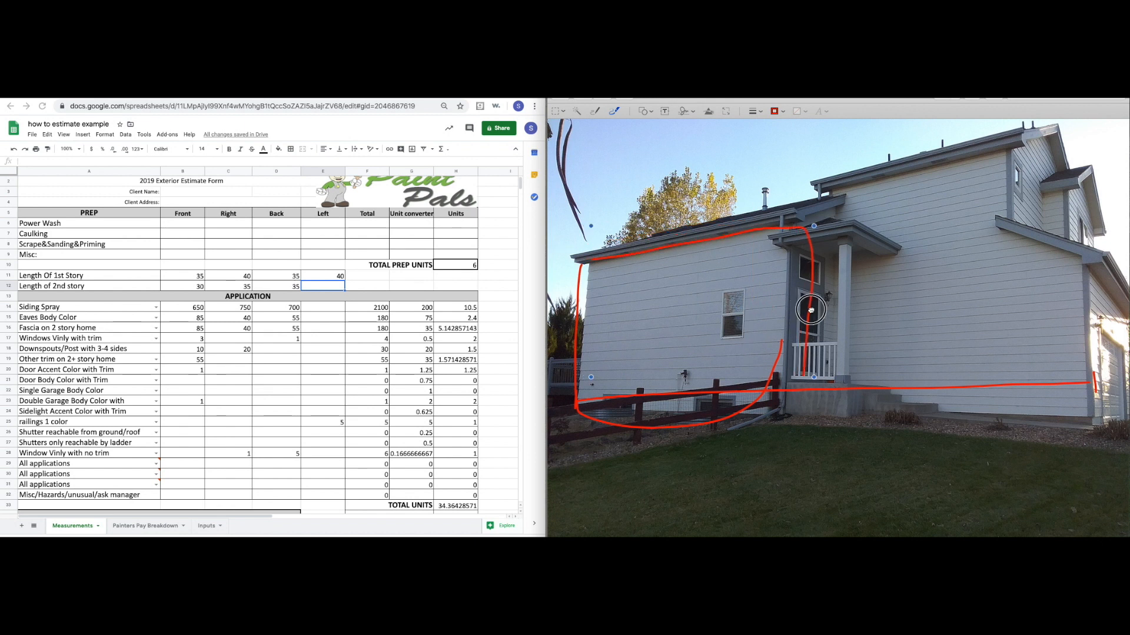
{"action": "mouse_move", "coordinate": [746, 246]}
{"action": "left_mouse_down"}
{"action": "mouse_move", "coordinate": [754, 254]}
{"action": "mouse_move", "coordinate": [731, 250]}
{"action": "left_mouse_up"}
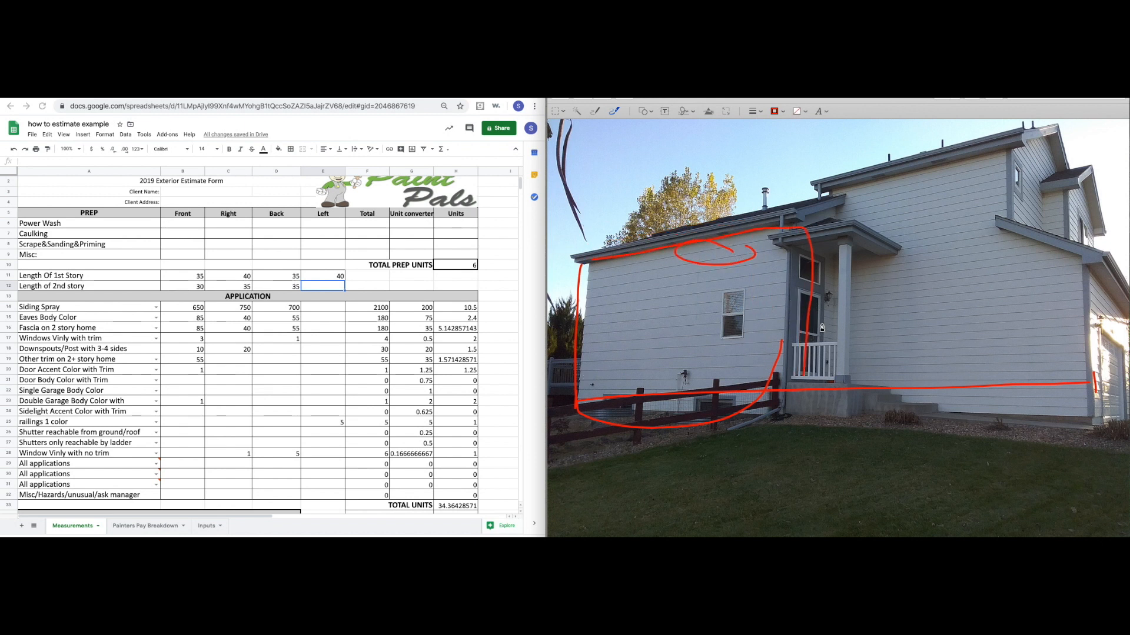
{"action": "mouse_move", "coordinate": [635, 261]}
{"action": "left_mouse_down"}
{"action": "mouse_move", "coordinate": [700, 278]}
{"action": "mouse_move", "coordinate": [661, 268]}
{"action": "left_mouse_up"}
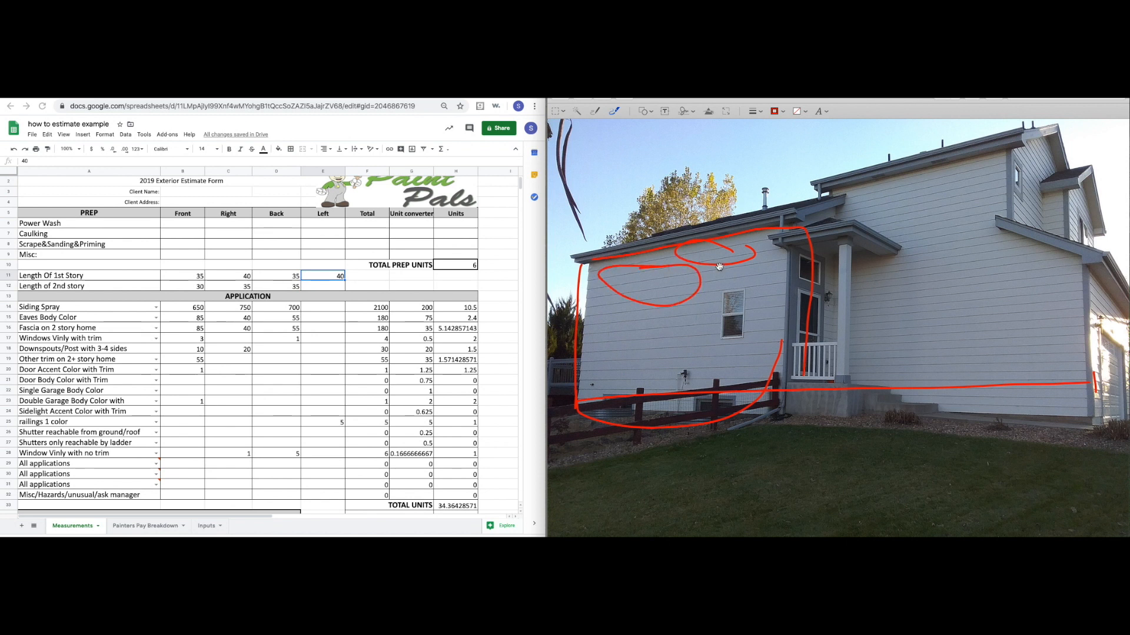
{"action": "key", "text": "super+z"}
{"action": "key", "text": "super+z"}
{"action": "key", "text": "super+z"}
{"action": "key", "text": "super+z"}
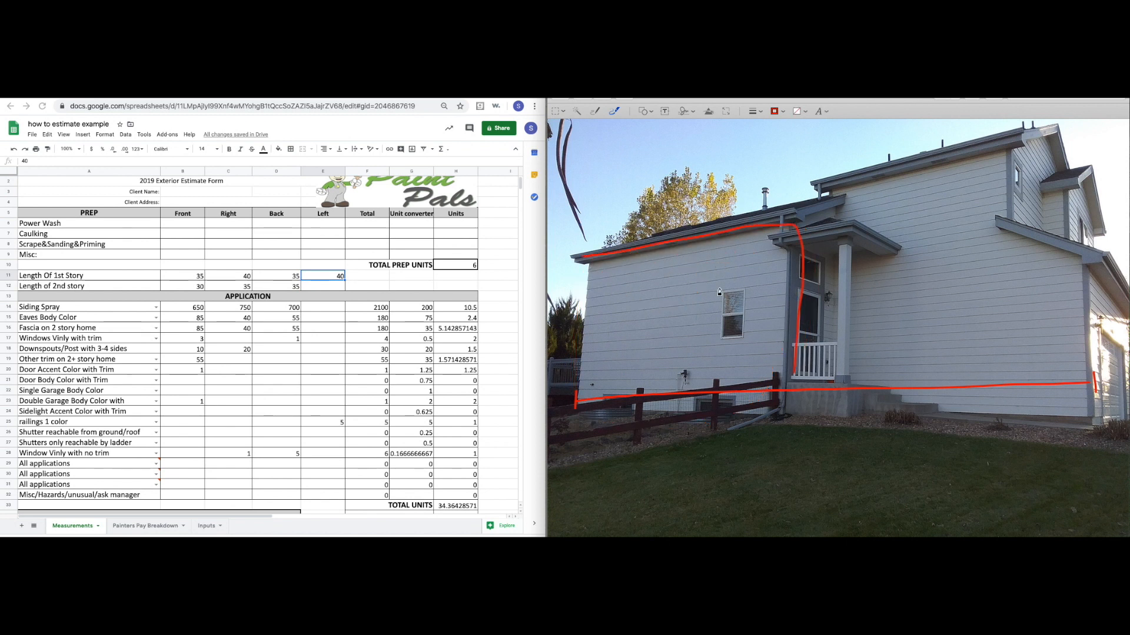
{"action": "key", "text": "super+z"}
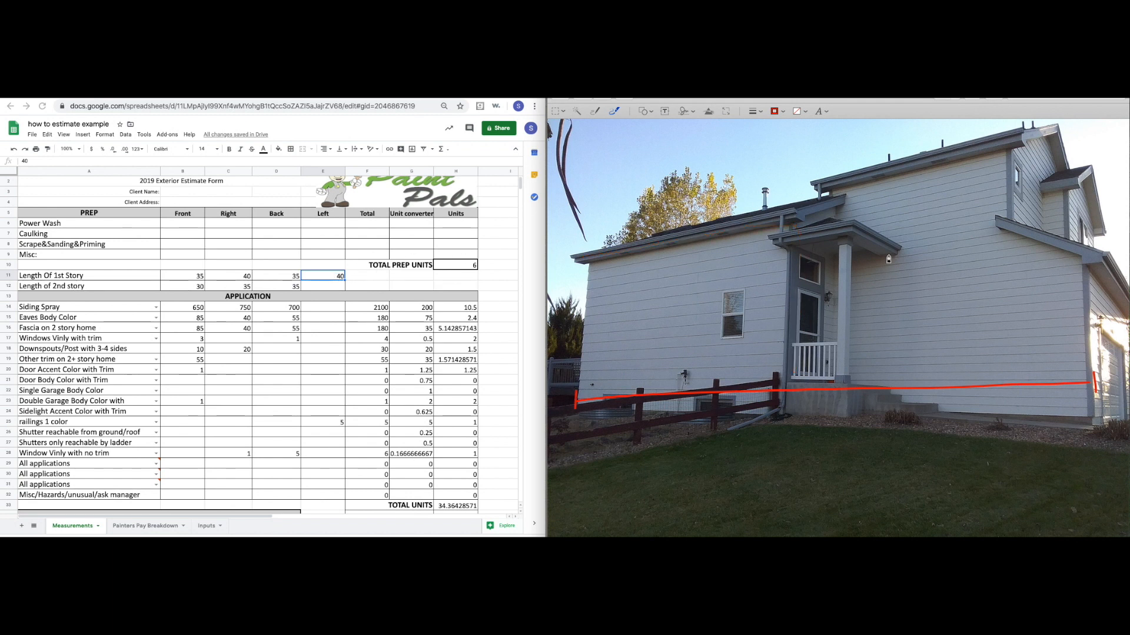
Mark the width of the second-story section in the photo and set the Left Length of 2nd story to 20.
{"action": "left_click_drag", "start_coordinate": [828, 193], "coordinate": [823, 423]}
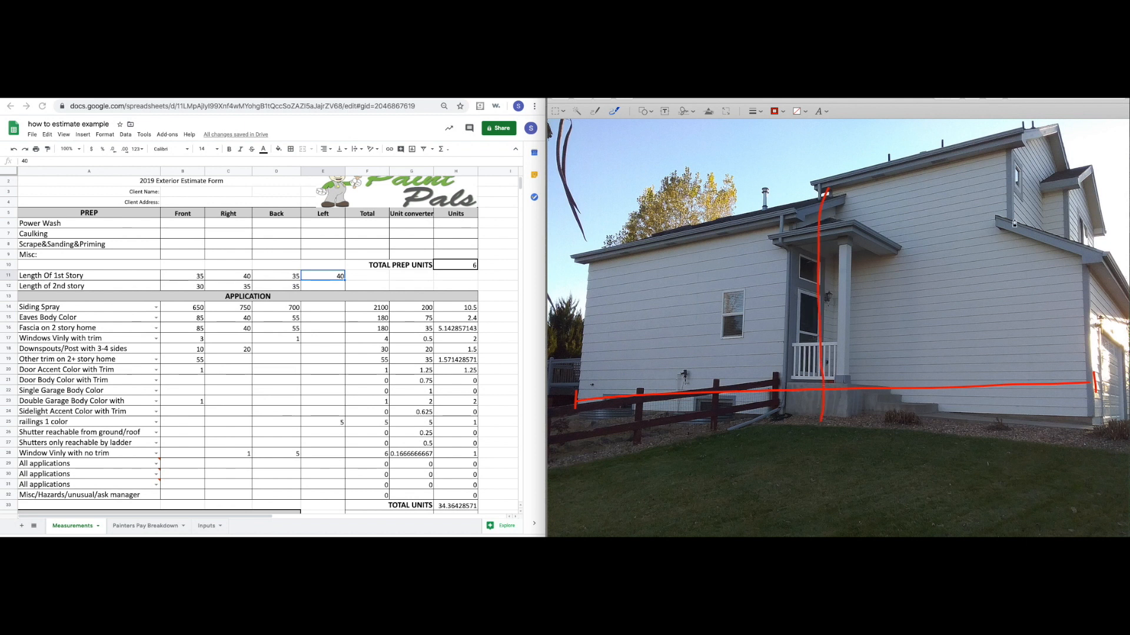
{"action": "left_click_drag", "start_coordinate": [1070, 193], "coordinate": [1067, 451]}
{"action": "left_click_drag", "start_coordinate": [823, 430], "coordinate": [1068, 433]}
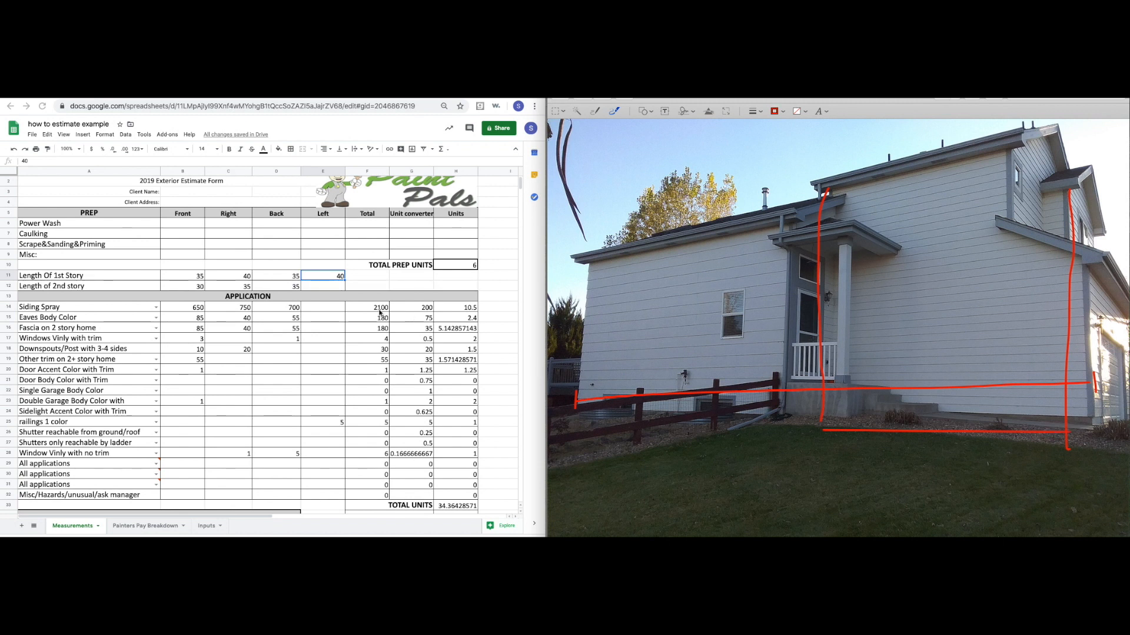
{"action": "left_click", "coordinate": [333, 286]}
{"action": "type", "text": "20"}
{"action": "key", "text": "Return"}
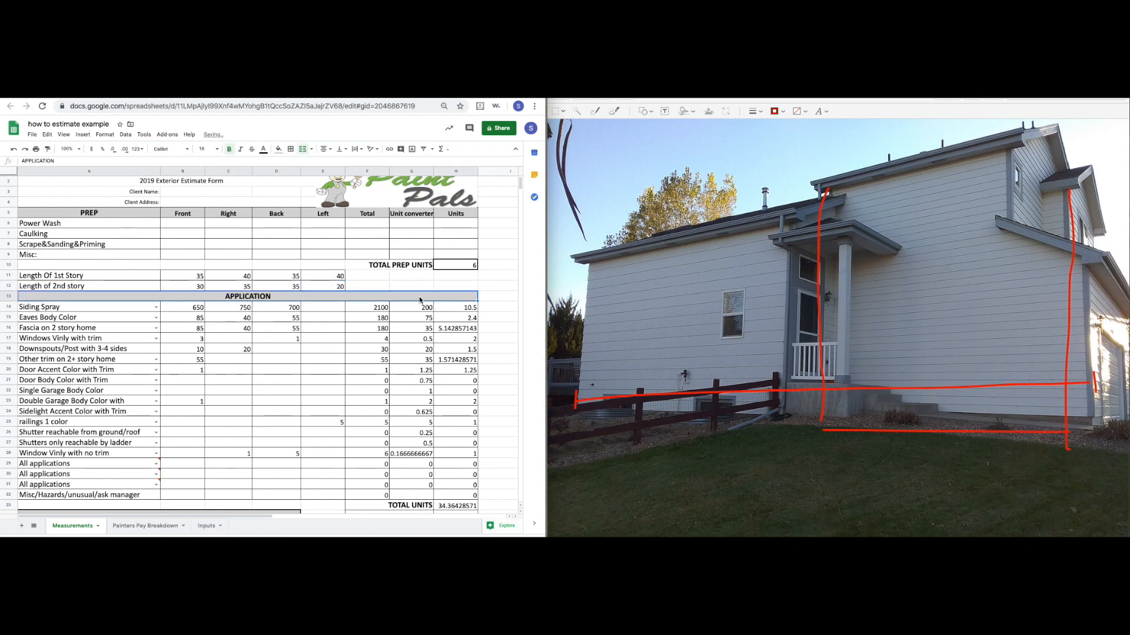
Check the Left first-story length and enter 600 as the Left Siding Spray value.
{"action": "left_click", "coordinate": [326, 310]}
{"action": "left_click", "coordinate": [337, 277]}
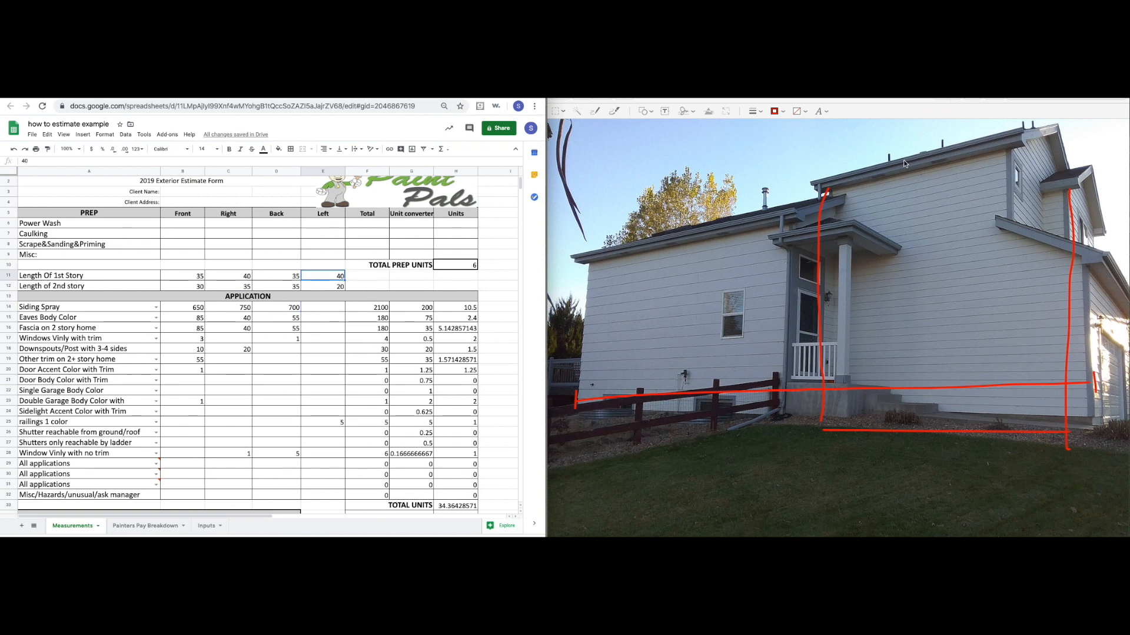
{"action": "left_click", "coordinate": [324, 309]}
{"action": "type", "text": "600"}
Undo the wall length and second-story marks in the left-side photo.
{"action": "left_click", "coordinate": [911, 318]}
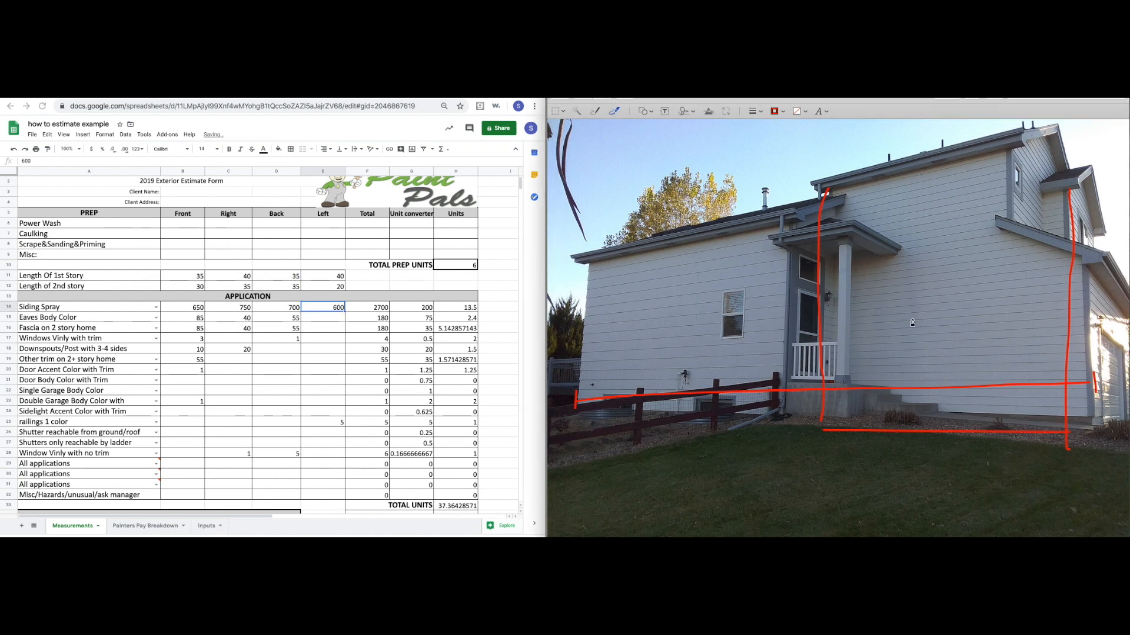
{"action": "key", "text": "super+z"}
{"action": "key", "text": "super+z"}
{"action": "key", "text": "super+z"}
{"action": "key", "text": "super+z"}
{"action": "key", "text": "super+z"}
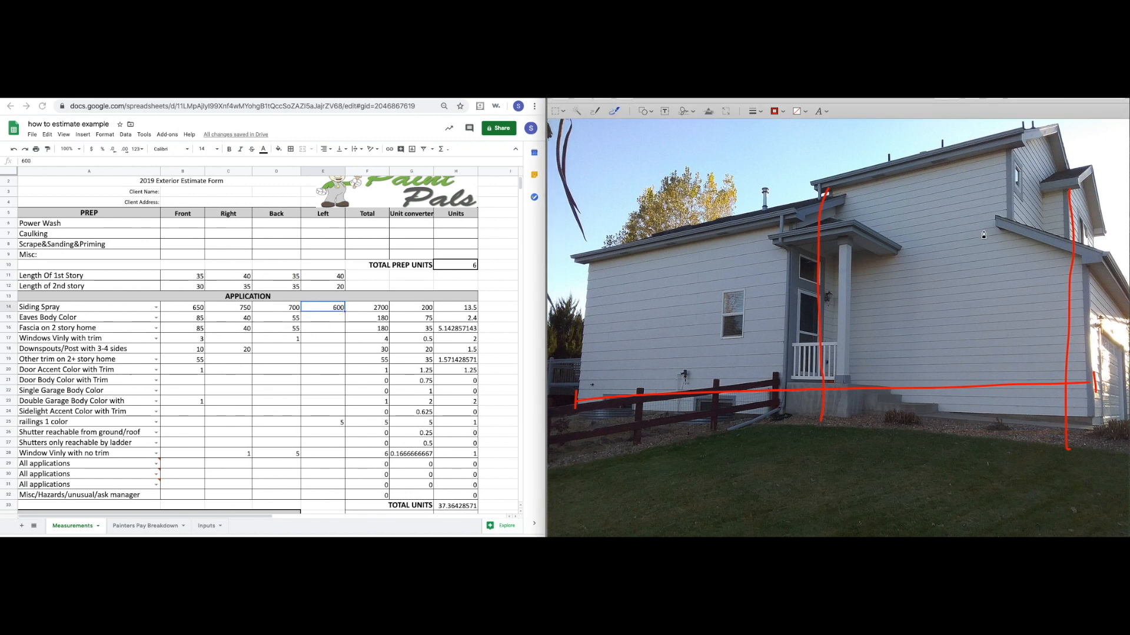
{"action": "key", "text": "super+z"}
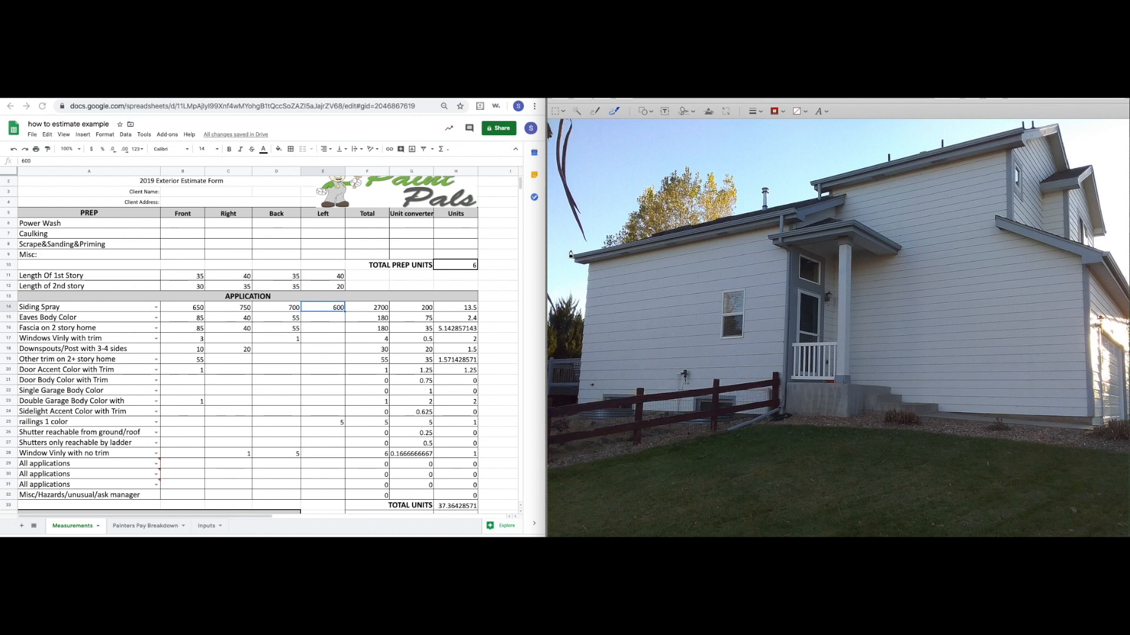
Mark the ends of each eave section in the photo and draw a red line across the whole roofline.
{"action": "left_click_drag", "start_coordinate": [571, 253], "coordinate": [612, 254]}
{"action": "left_click_drag", "start_coordinate": [794, 205], "coordinate": [821, 183]}
{"action": "left_click_drag", "start_coordinate": [1024, 132], "coordinate": [1030, 131]}
{"action": "left_click_drag", "start_coordinate": [1042, 180], "coordinate": [1079, 180]}
{"action": "left_click", "coordinate": [581, 282]}
{"action": "mouse_move", "coordinate": [569, 233]}
{"action": "left_mouse_down"}
{"action": "mouse_move", "coordinate": [824, 195]}
{"action": "mouse_move", "coordinate": [1081, 180]}
{"action": "left_mouse_up"}
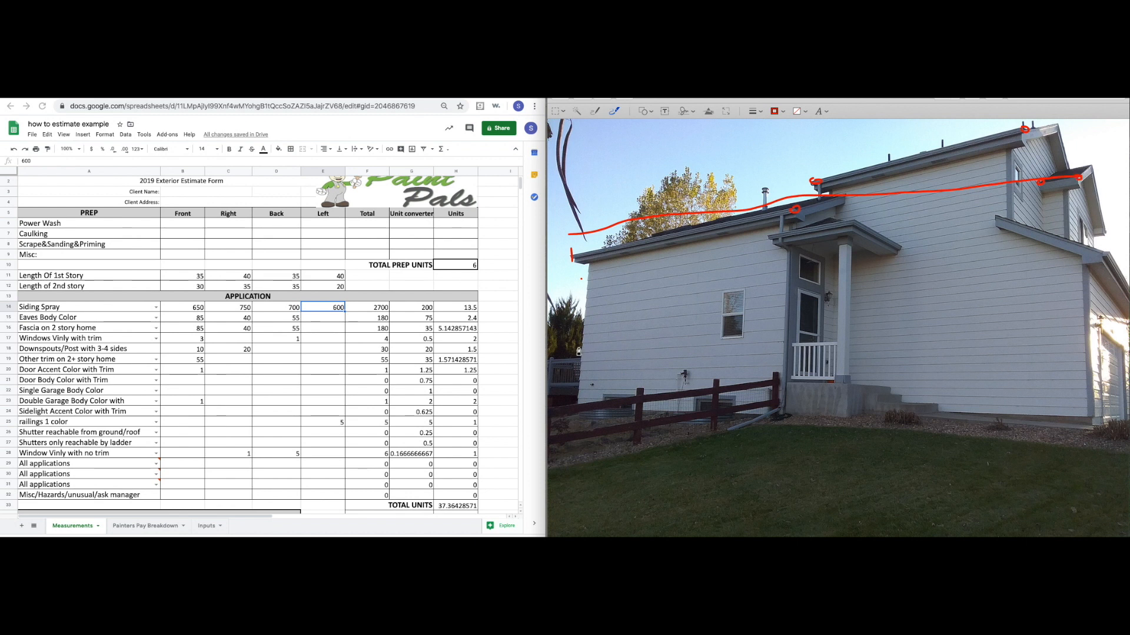
Mark both ends of the left wall and trace the lower, upper and small gable eave sections in red.
{"action": "left_click_drag", "start_coordinate": [580, 345], "coordinate": [581, 358]}
{"action": "left_click_drag", "start_coordinate": [1092, 364], "coordinate": [1092, 378]}
{"action": "left_click", "coordinate": [319, 280]}
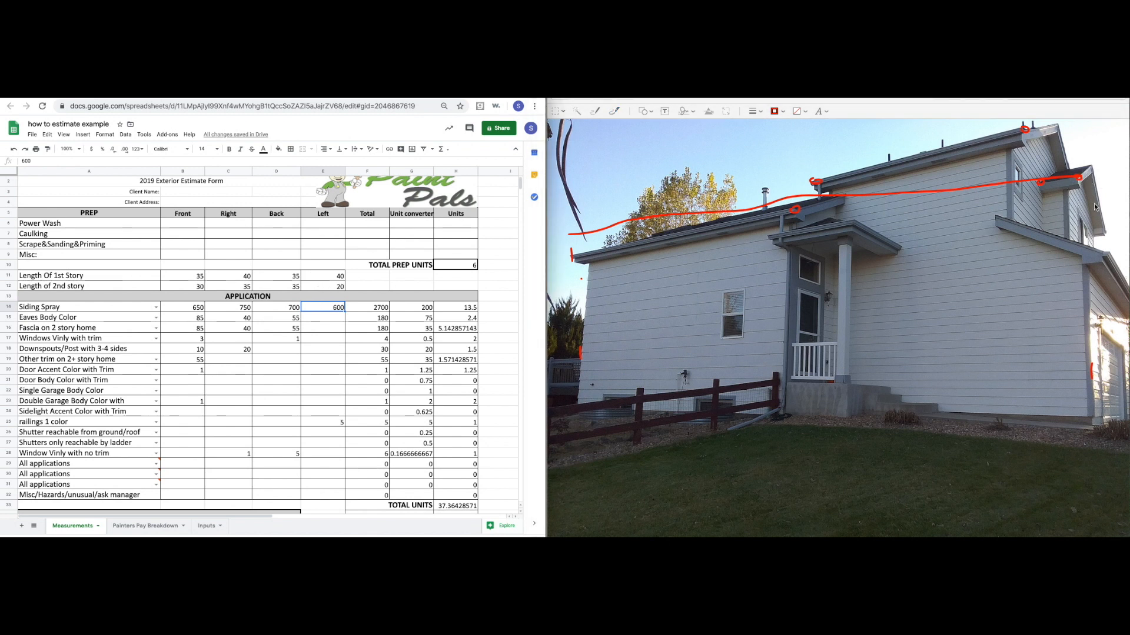
{"action": "left_click", "coordinate": [1071, 227]}
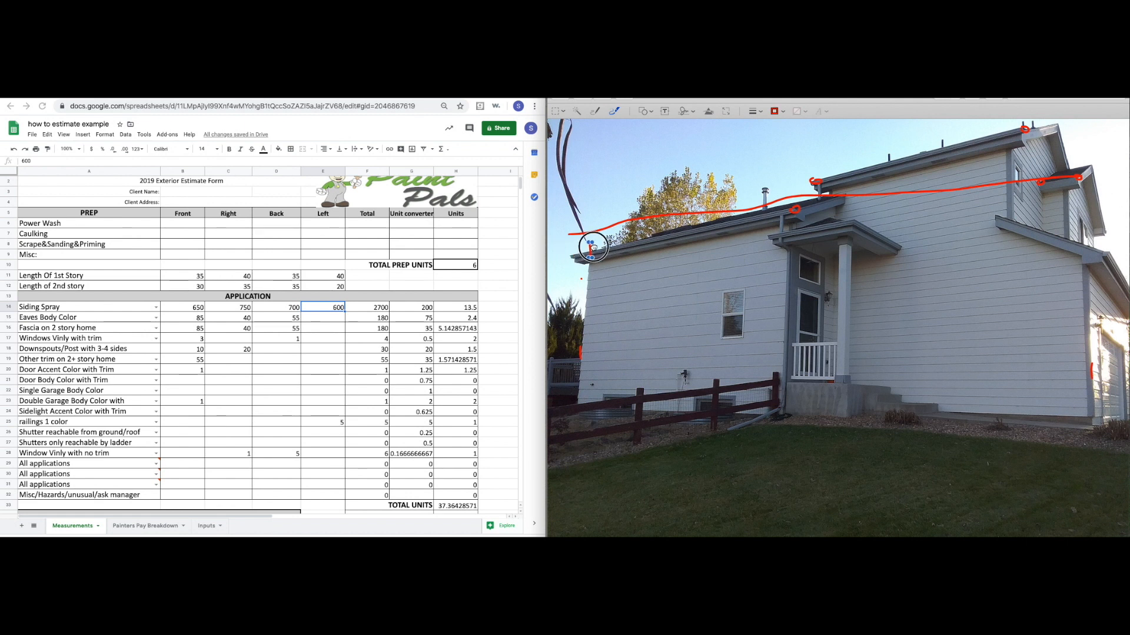
{"action": "left_click", "coordinate": [573, 254]}
{"action": "mouse_move", "coordinate": [574, 252]}
{"action": "left_mouse_down"}
{"action": "mouse_move", "coordinate": [729, 215]}
{"action": "mouse_move", "coordinate": [797, 213]}
{"action": "mouse_move", "coordinate": [571, 256]}
{"action": "left_mouse_up"}
{"action": "mouse_move", "coordinate": [822, 180]}
{"action": "left_mouse_down"}
{"action": "mouse_move", "coordinate": [1003, 136]}
{"action": "mouse_move", "coordinate": [958, 159]}
{"action": "mouse_move", "coordinate": [819, 186]}
{"action": "mouse_move", "coordinate": [883, 162]}
{"action": "left_mouse_up"}
{"action": "mouse_move", "coordinate": [1082, 173]}
{"action": "left_mouse_down"}
{"action": "mouse_move", "coordinate": [1038, 179]}
{"action": "mouse_move", "coordinate": [1081, 176]}
{"action": "mouse_move", "coordinate": [1053, 171]}
{"action": "left_mouse_up"}
Switch the markup color to yellow, circle the porch and garage roof eaves, and draw their lengths on the lawn.
{"action": "left_click", "coordinate": [779, 111]}
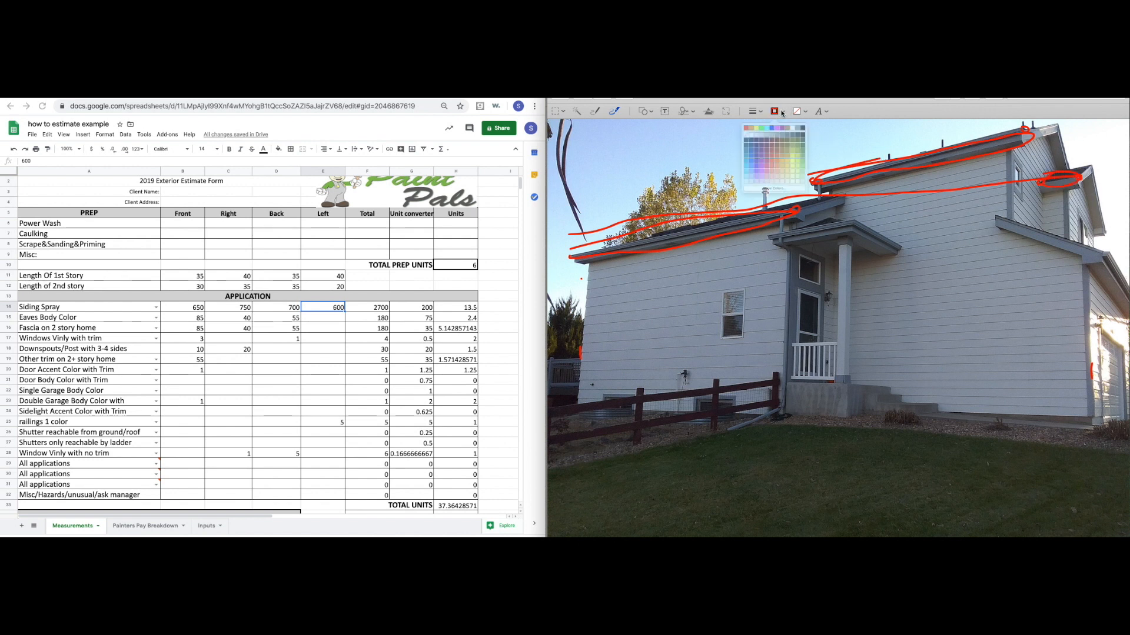
{"action": "left_click", "coordinate": [749, 135]}
{"action": "mouse_move", "coordinate": [794, 223]}
{"action": "left_mouse_down"}
{"action": "mouse_move", "coordinate": [816, 219]}
{"action": "mouse_move", "coordinate": [848, 240]}
{"action": "mouse_move", "coordinate": [772, 233]}
{"action": "mouse_move", "coordinate": [798, 218]}
{"action": "left_mouse_up"}
{"action": "mouse_move", "coordinate": [1015, 206]}
{"action": "left_mouse_down"}
{"action": "mouse_move", "coordinate": [1112, 259]}
{"action": "mouse_move", "coordinate": [984, 223]}
{"action": "mouse_move", "coordinate": [1017, 203]}
{"action": "left_mouse_up"}
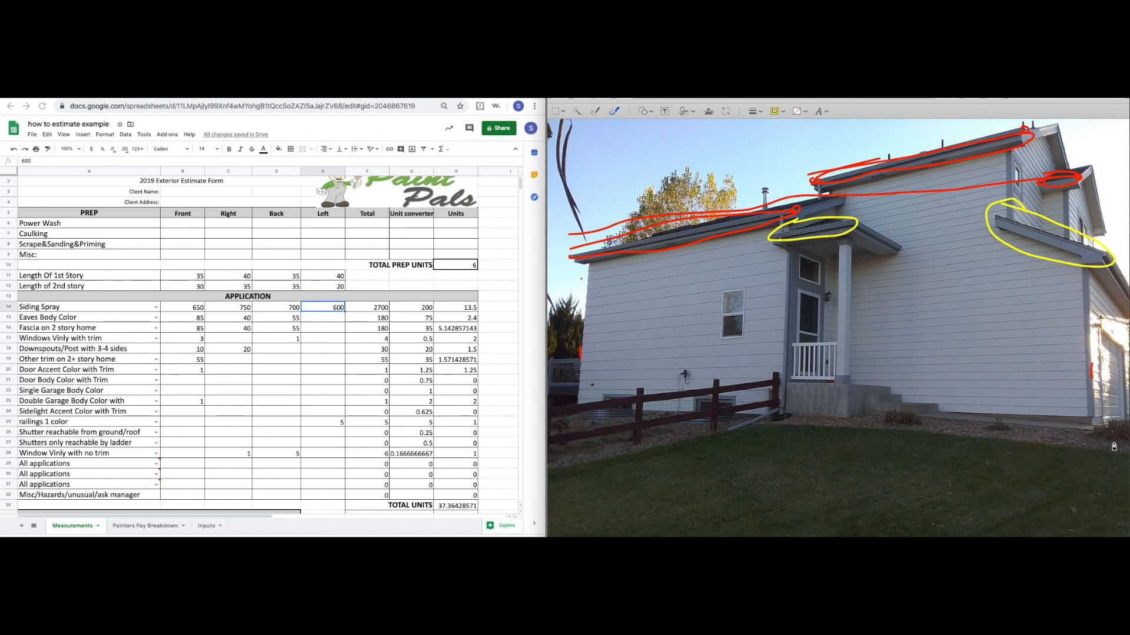
{"action": "left_click_drag", "start_coordinate": [1107, 451], "coordinate": [983, 452]}
{"action": "left_click_drag", "start_coordinate": [854, 440], "coordinate": [755, 447]}
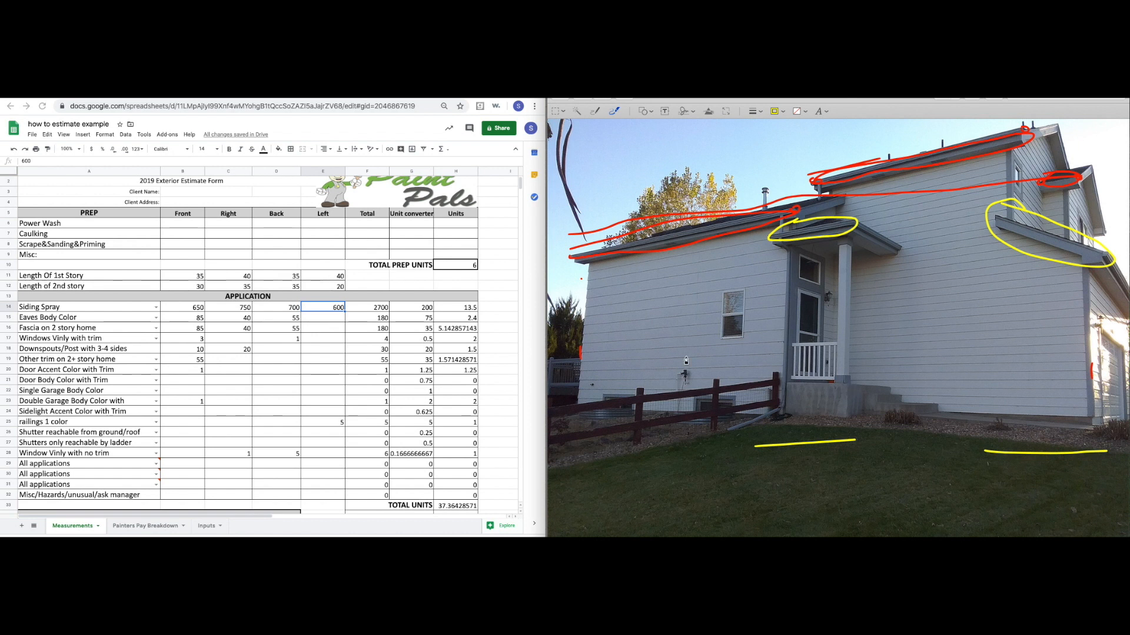
{"action": "mouse_move", "coordinate": [873, 214]}
{"action": "left_mouse_down"}
{"action": "mouse_move", "coordinate": [774, 233]}
{"action": "mouse_move", "coordinate": [860, 231]}
{"action": "mouse_move", "coordinate": [871, 215]}
{"action": "left_mouse_up"}
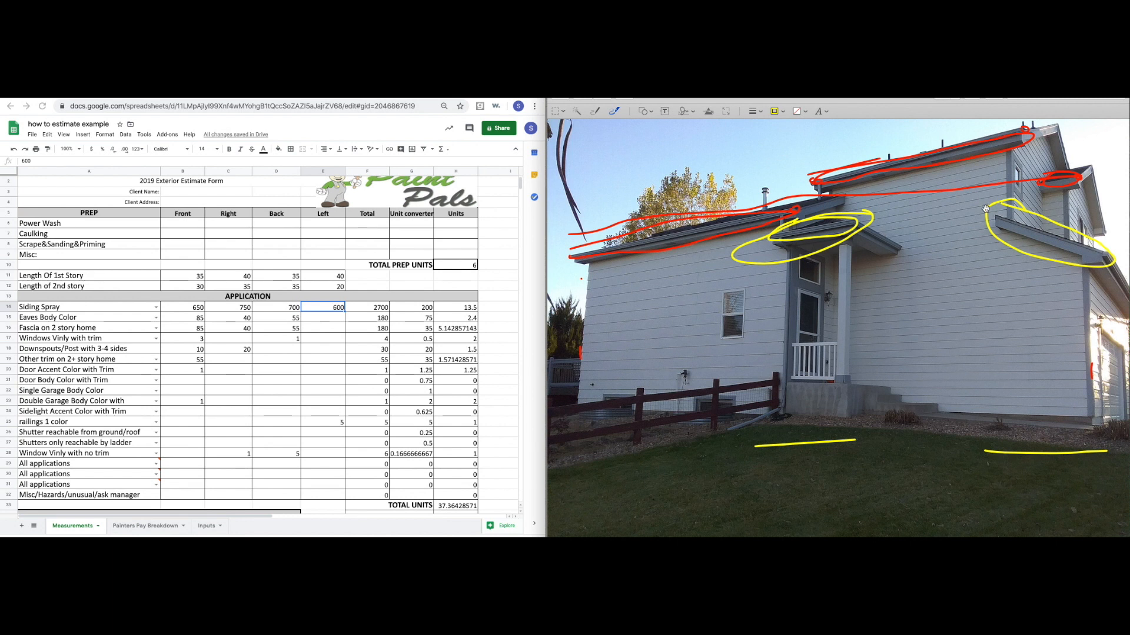
{"action": "mouse_move", "coordinate": [980, 213]}
{"action": "left_mouse_down"}
{"action": "mouse_move", "coordinate": [1112, 237]}
{"action": "mouse_move", "coordinate": [982, 229]}
{"action": "mouse_move", "coordinate": [1012, 197]}
{"action": "mouse_move", "coordinate": [1106, 259]}
{"action": "left_mouse_up"}
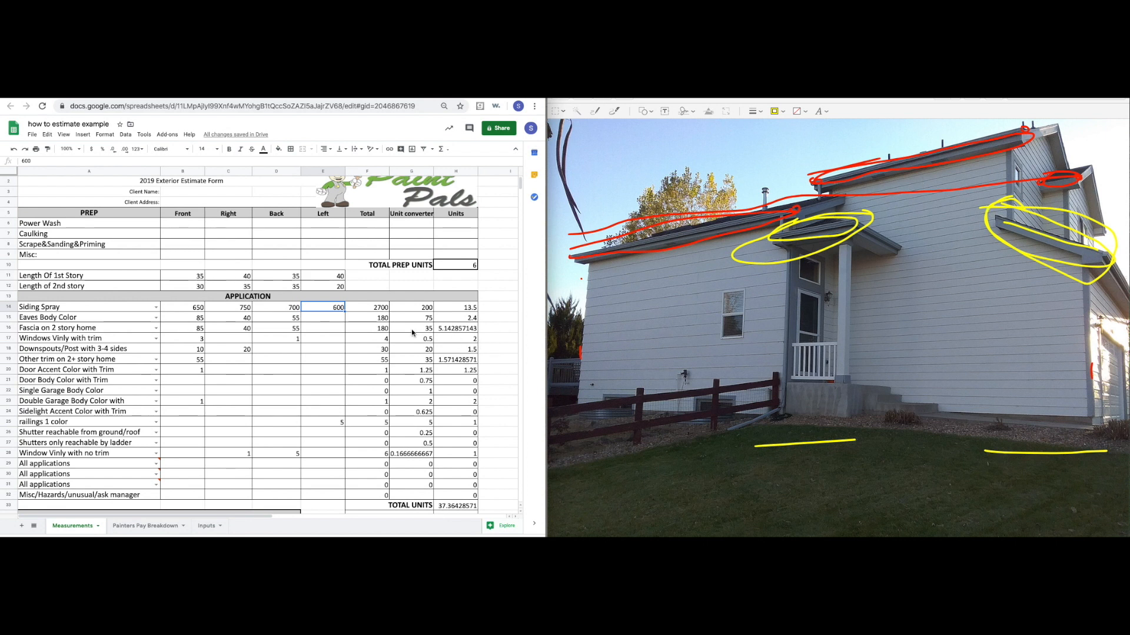
Enter 65 as the Left Eaves Body Color value.
{"action": "left_click", "coordinate": [336, 321]}
{"action": "type", "text": "65"}
{"action": "key", "text": "Return"}
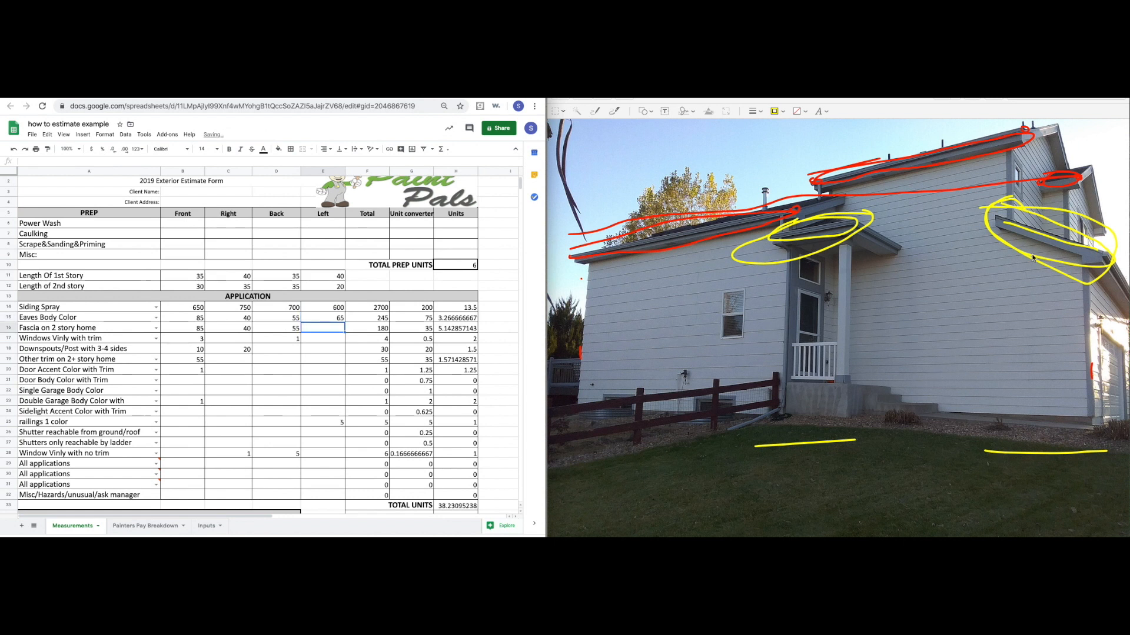
Review the Left length and eaves values and enter 65 for the Left Fascia on 2 story home.
{"action": "left_click", "coordinate": [333, 277]}
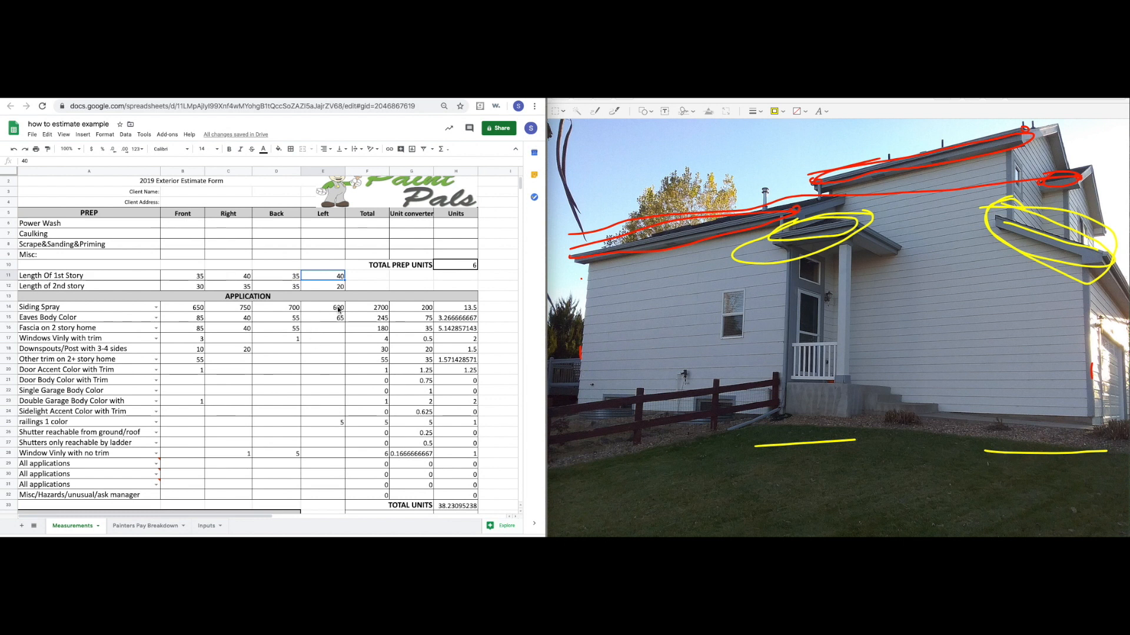
{"action": "left_click", "coordinate": [328, 319]}
{"action": "key", "text": "Down"}
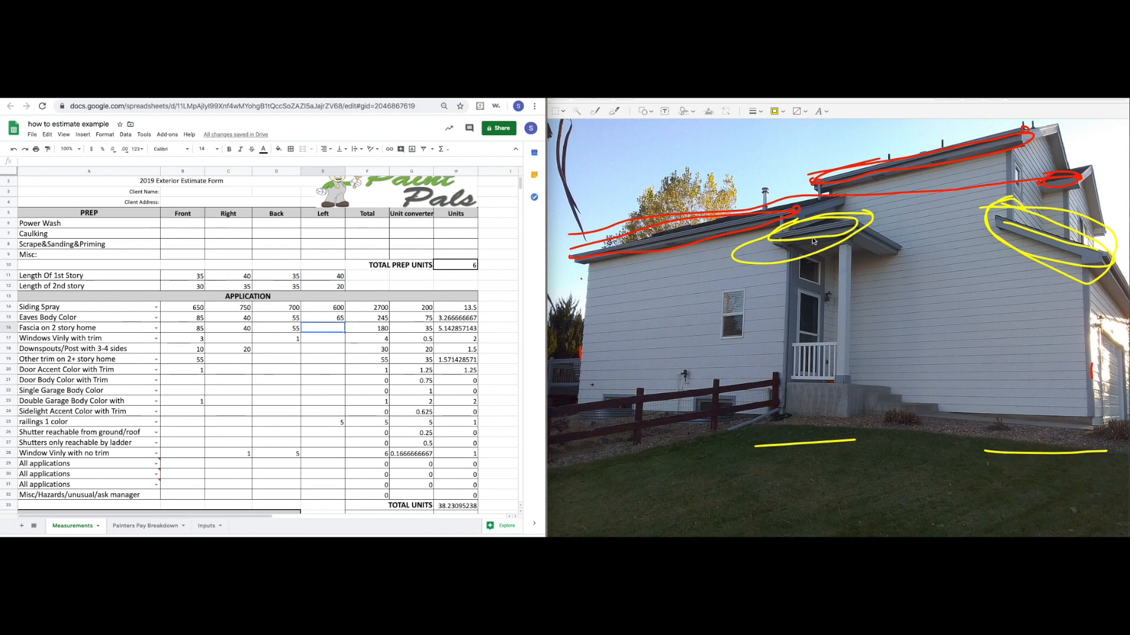
{"action": "left_click", "coordinate": [53, 328]}
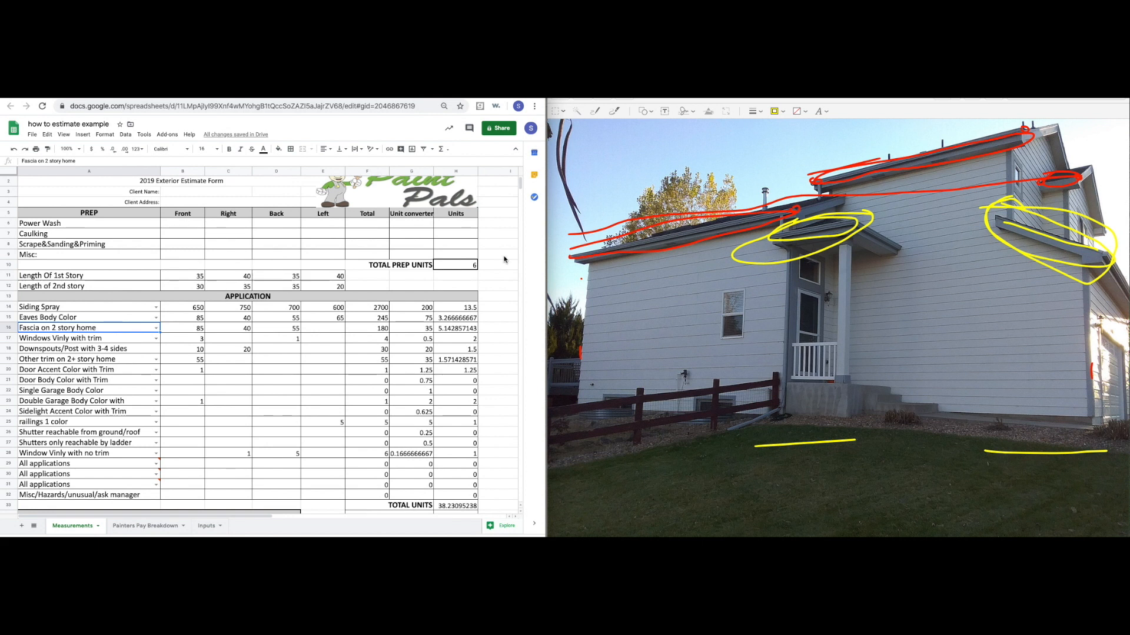
{"action": "left_click", "coordinate": [323, 327]}
{"action": "type", "text": "65"}
{"action": "key", "text": "Return"}
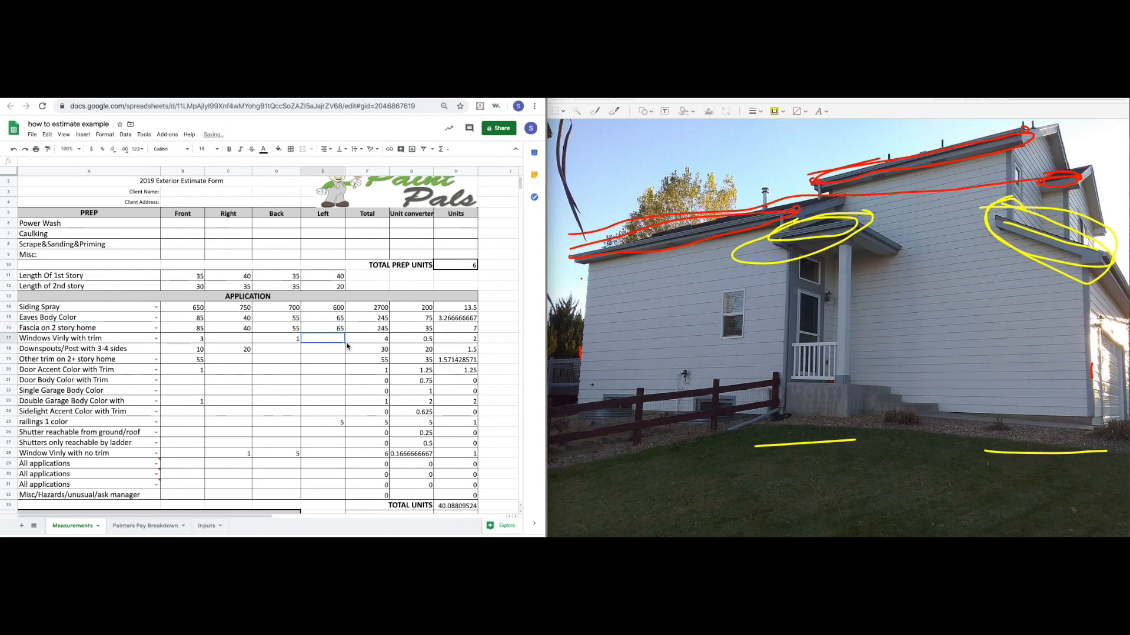
Count the untrimmed window on the left wall and enter 1 in the Left cell for Window Vinly with no trim.
{"action": "mouse_move", "coordinate": [739, 296]}
{"action": "left_mouse_down"}
{"action": "mouse_move", "coordinate": [766, 281]}
{"action": "mouse_move", "coordinate": [713, 292]}
{"action": "mouse_move", "coordinate": [771, 313]}
{"action": "left_mouse_up"}
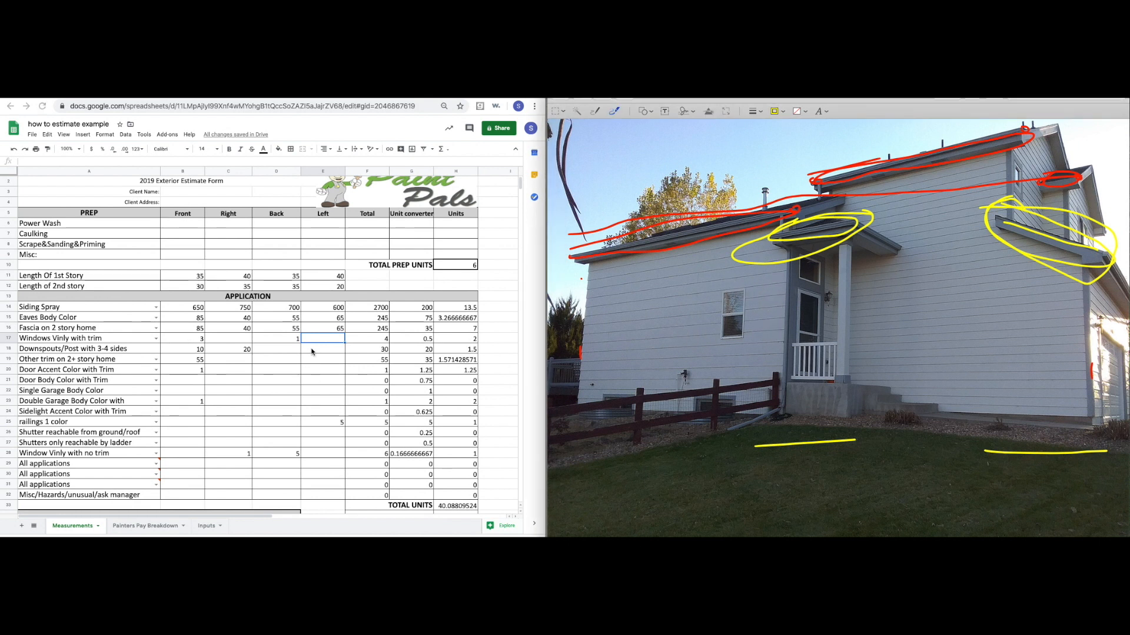
{"action": "left_click", "coordinate": [75, 343]}
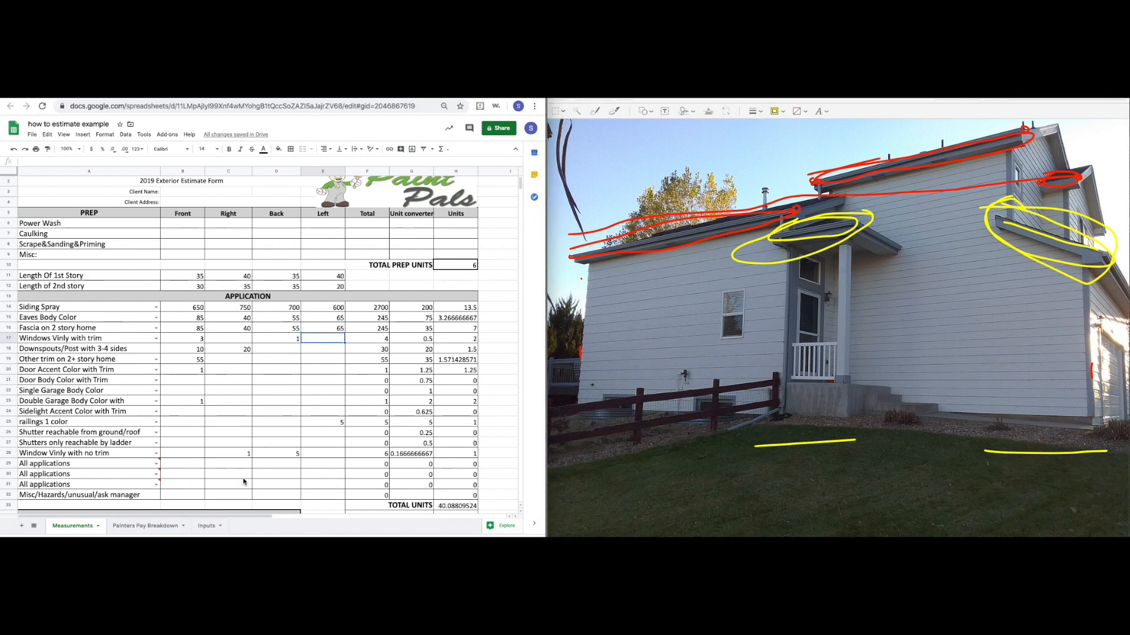
{"action": "left_click", "coordinate": [322, 454]}
{"action": "type", "text": "1"}
{"action": "key", "text": "Return"}
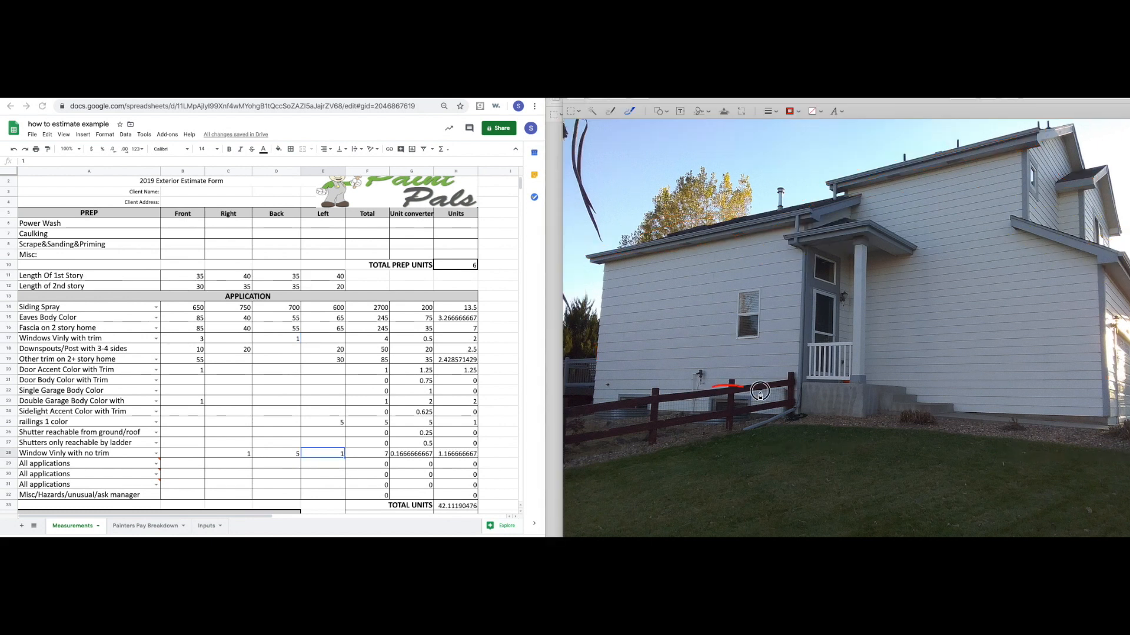
Circle the two basement windows in the left-side photo and in the photo of the back corner.
{"action": "left_click_drag", "start_coordinate": [733, 386], "coordinate": [759, 393]}
{"action": "mouse_move", "coordinate": [623, 396]}
{"action": "left_mouse_down"}
{"action": "mouse_move", "coordinate": [647, 409]}
{"action": "mouse_move", "coordinate": [612, 386]}
{"action": "left_mouse_up"}
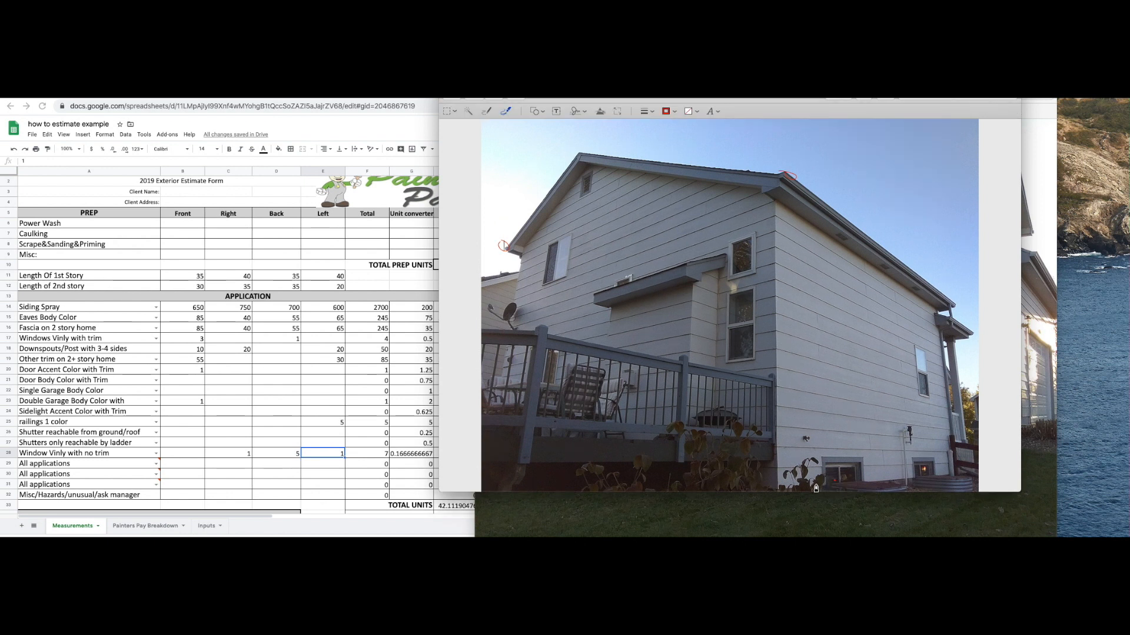
{"action": "left_click_drag", "start_coordinate": [820, 486], "coordinate": [838, 486]}
{"action": "mouse_move", "coordinate": [906, 472]}
{"action": "left_mouse_down"}
{"action": "mouse_move", "coordinate": [897, 487]}
{"action": "mouse_move", "coordinate": [923, 488]}
{"action": "mouse_move", "coordinate": [847, 457]}
{"action": "mouse_move", "coordinate": [826, 484]}
{"action": "left_mouse_up"}
{"action": "left_click_drag", "start_coordinate": [917, 471], "coordinate": [934, 474]}
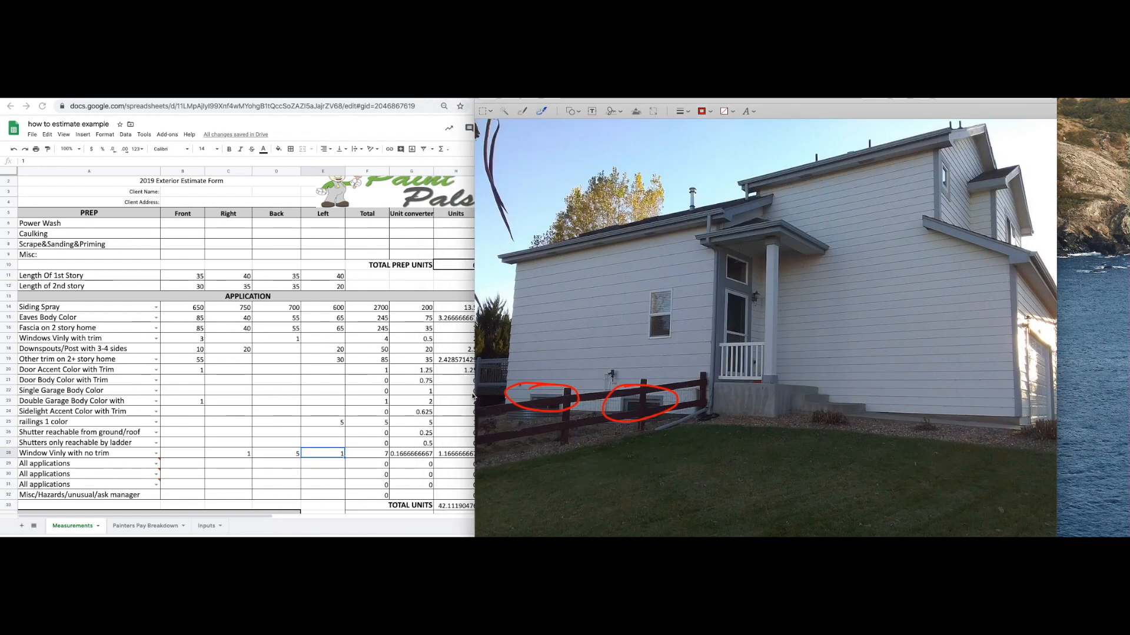
Enter 1 as the Left value for Windows Vinly with trim.
{"action": "left_click", "coordinate": [337, 326]}
{"action": "left_click", "coordinate": [327, 340]}
{"action": "type", "text": "1"}
{"action": "key", "text": "Return"}
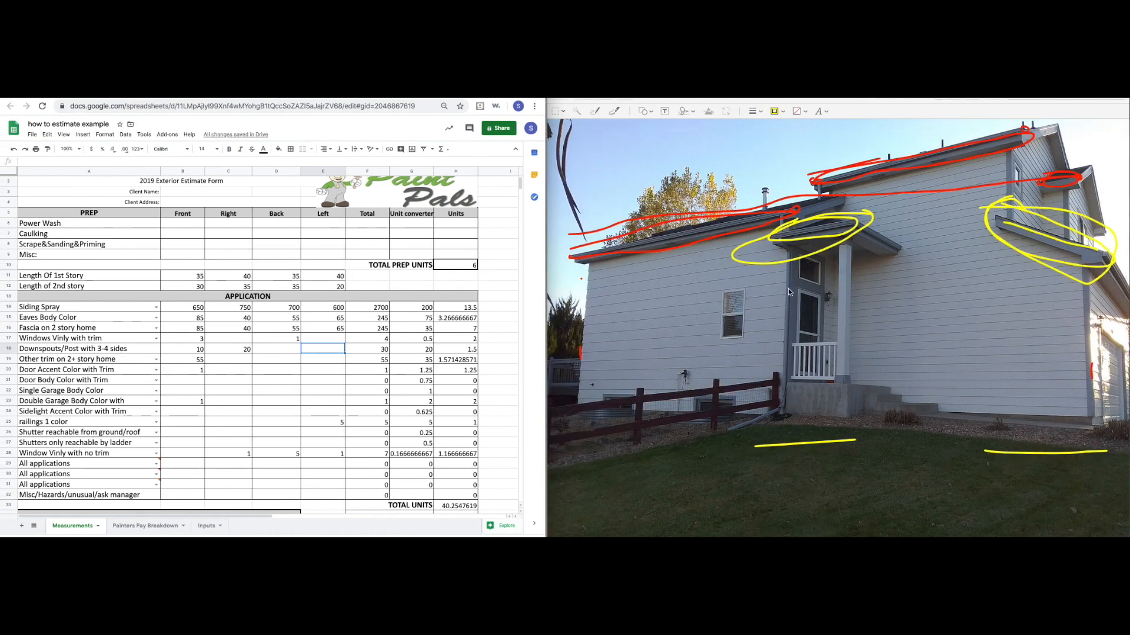
Undo the yellow circles and underlines and the red roofline strokes on the left-side photo.
{"action": "key", "text": "super+z"}
{"action": "key", "text": "super+z"}
{"action": "key", "text": "super+z"}
{"action": "key", "text": "super+z"}
{"action": "key", "text": "super+z"}
{"action": "key", "text": "super+z"}
{"action": "key", "text": "super+z"}
{"action": "key", "text": "super+z"}
{"action": "key", "text": "super+z"}
{"action": "key", "text": "super+z"}
{"action": "key", "text": "super+z"}
{"action": "key", "text": "super+z"}
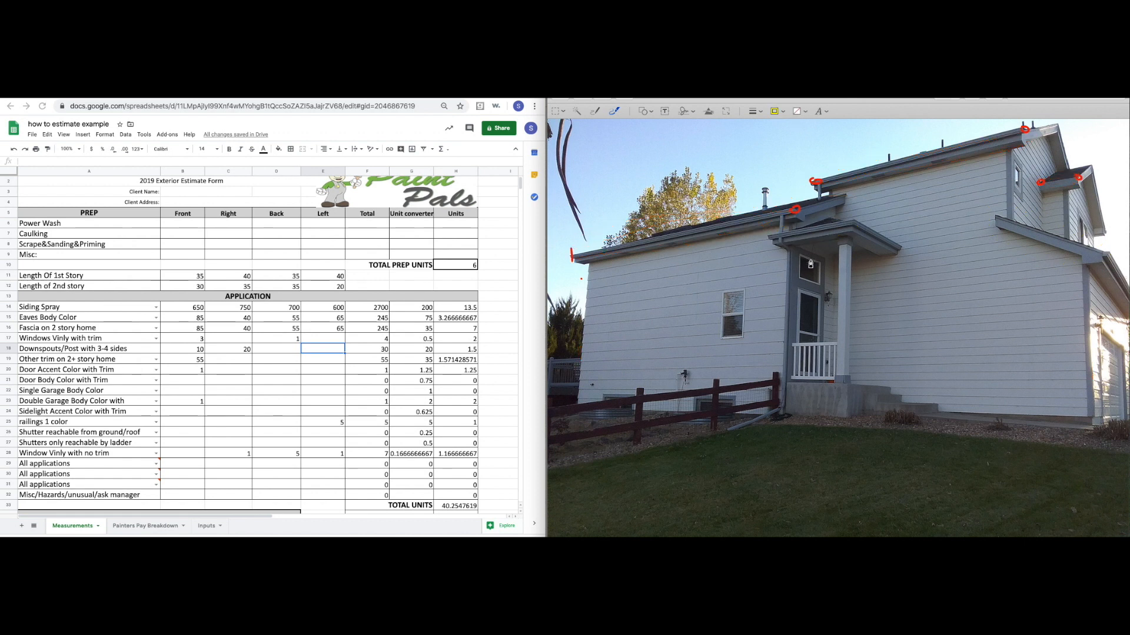
Mark the downspout beside the front door, its ground extension and the garage corner in yellow on the left-side photo.
{"action": "mouse_move", "coordinate": [779, 381]}
{"action": "left_mouse_down"}
{"action": "mouse_move", "coordinate": [775, 403]}
{"action": "mouse_move", "coordinate": [731, 430]}
{"action": "left_mouse_up"}
{"action": "left_click_drag", "start_coordinate": [778, 377], "coordinate": [779, 357]}
{"action": "mouse_move", "coordinate": [791, 262]}
{"action": "left_mouse_down"}
{"action": "mouse_move", "coordinate": [785, 279]}
{"action": "mouse_move", "coordinate": [784, 262]}
{"action": "left_mouse_up"}
{"action": "left_click_drag", "start_coordinate": [1084, 273], "coordinate": [1087, 345]}
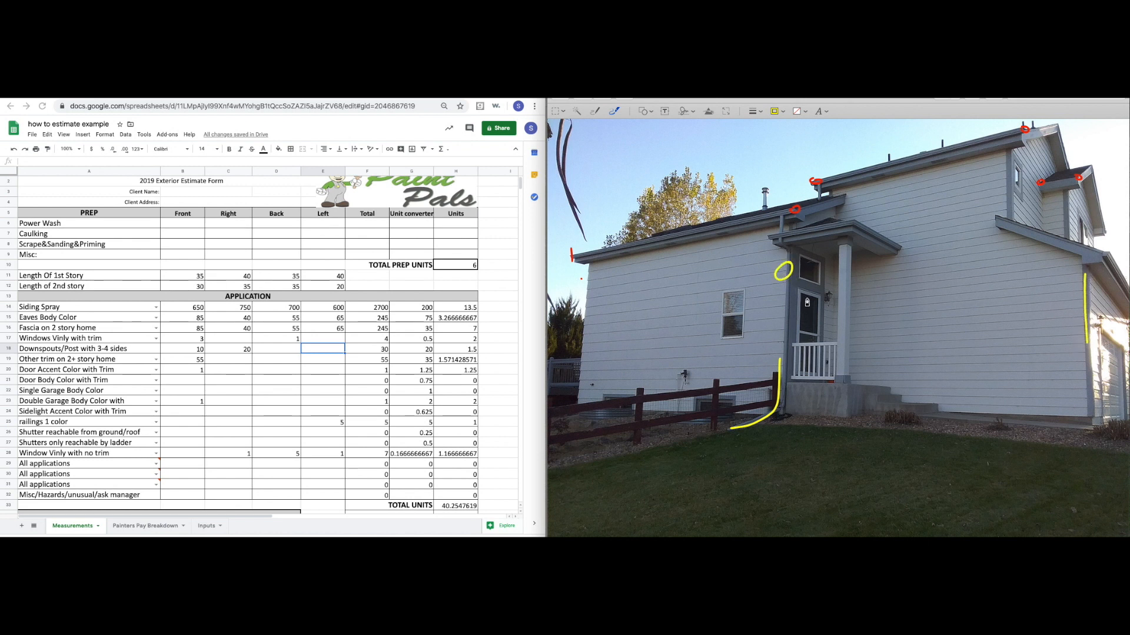
{"action": "left_click_drag", "start_coordinate": [789, 249], "coordinate": [787, 270]}
Undo the yellow downspout marks and the small red roof-end marks on the left-side photo.
{"action": "key", "text": "super+z"}
{"action": "key", "text": "super+z"}
{"action": "key", "text": "super+z"}
{"action": "key", "text": "super+z"}
{"action": "key", "text": "super+z"}
{"action": "key", "text": "super+z"}
{"action": "key", "text": "super+z"}
{"action": "key", "text": "super+z"}
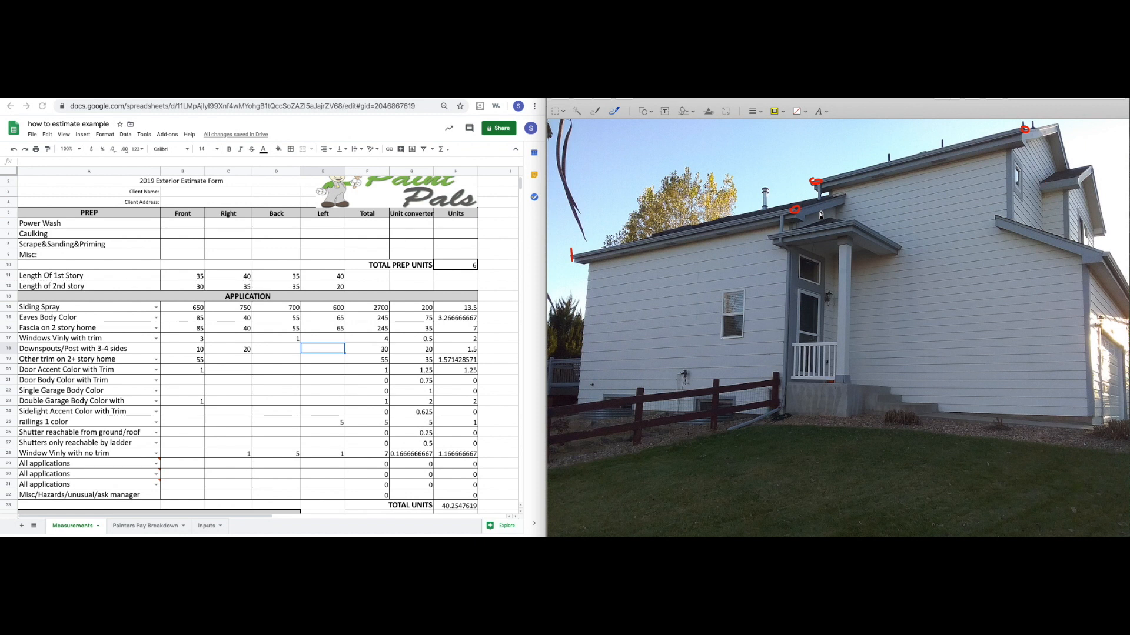
{"action": "key", "text": "super+z"}
{"action": "key", "text": "super+z"}
{"action": "key", "text": "super+z"}
{"action": "key", "text": "super+z"}
Trace the downspout run from the upper roof to the ground in yellow and enter 20 for Left Downspouts/Post with 3-4 sides.
{"action": "mouse_move", "coordinate": [818, 183]}
{"action": "left_mouse_down"}
{"action": "mouse_move", "coordinate": [781, 225]}
{"action": "mouse_move", "coordinate": [789, 405]}
{"action": "left_mouse_up"}
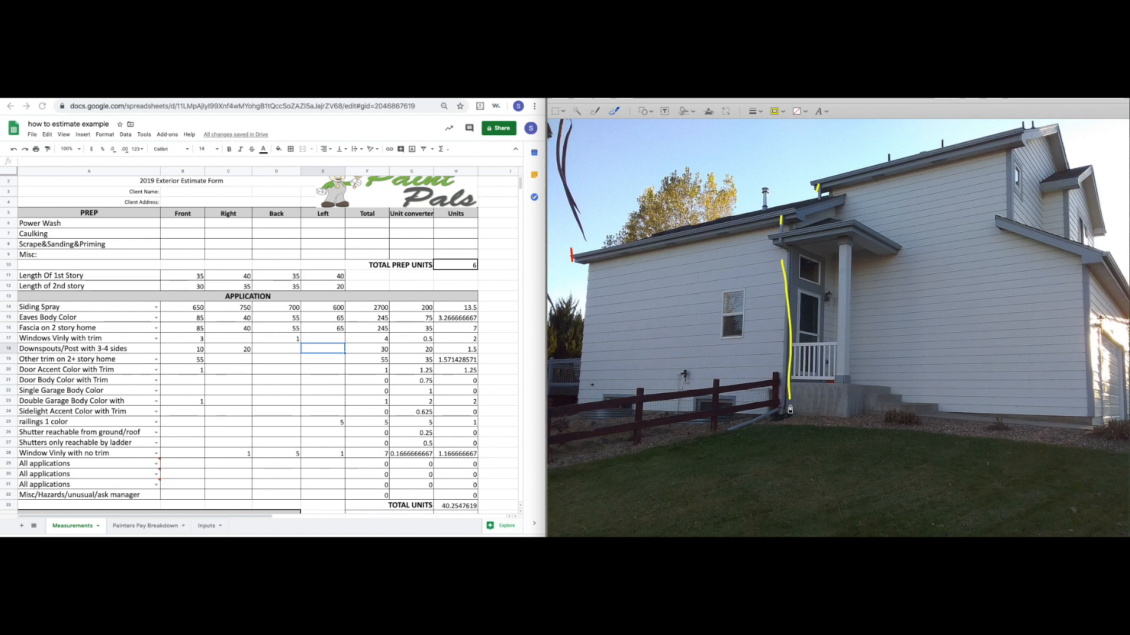
{"action": "mouse_move", "coordinate": [816, 179]}
{"action": "left_mouse_down"}
{"action": "mouse_move", "coordinate": [793, 179]}
{"action": "mouse_move", "coordinate": [810, 198]}
{"action": "mouse_move", "coordinate": [769, 217]}
{"action": "mouse_move", "coordinate": [763, 242]}
{"action": "left_mouse_up"}
{"action": "left_click_drag", "start_coordinate": [779, 183], "coordinate": [778, 418]}
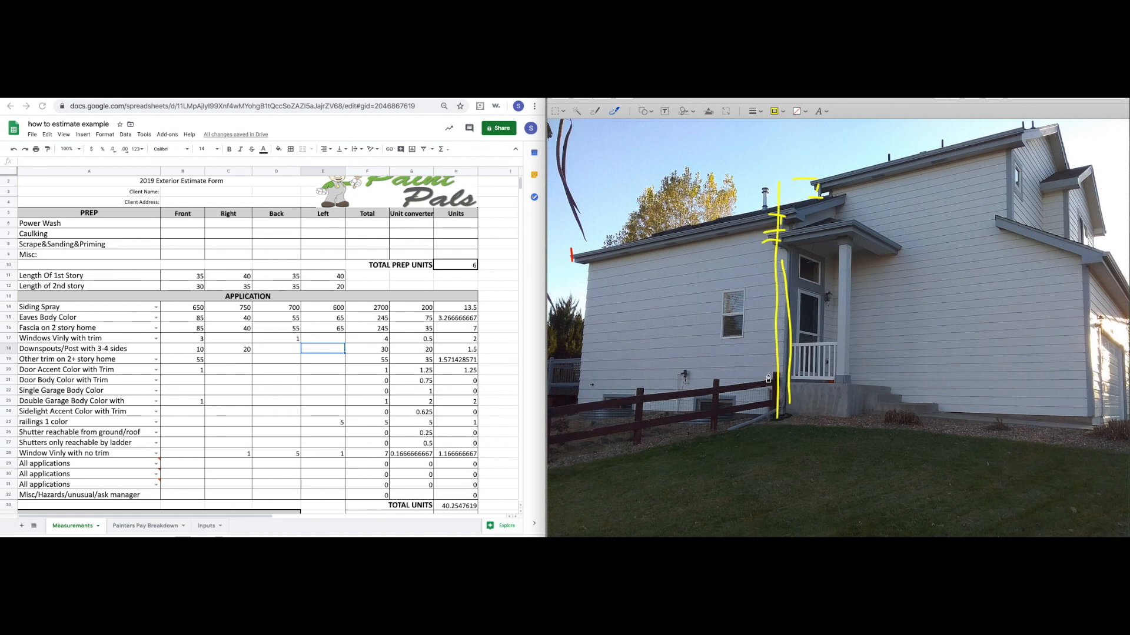
{"action": "left_click", "coordinate": [329, 351]}
{"action": "type", "text": "20"}
{"action": "key", "text": "Tab"}
Redraw the yellow downspout marks, circling the roof sections and ground extension and outlining the vertical run beside the door.
{"action": "left_click_drag", "start_coordinate": [786, 416], "coordinate": [736, 431]}
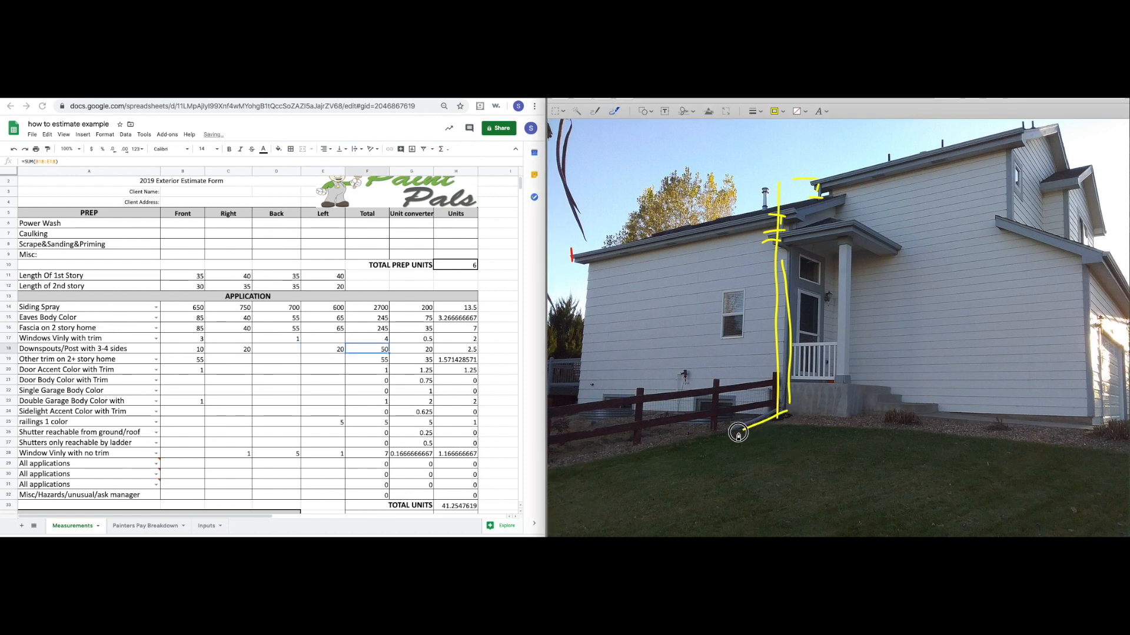
{"action": "left_click_drag", "start_coordinate": [798, 402], "coordinate": [788, 247]}
{"action": "key", "text": "super+z"}
{"action": "key", "text": "super+z"}
{"action": "key", "text": "super+z"}
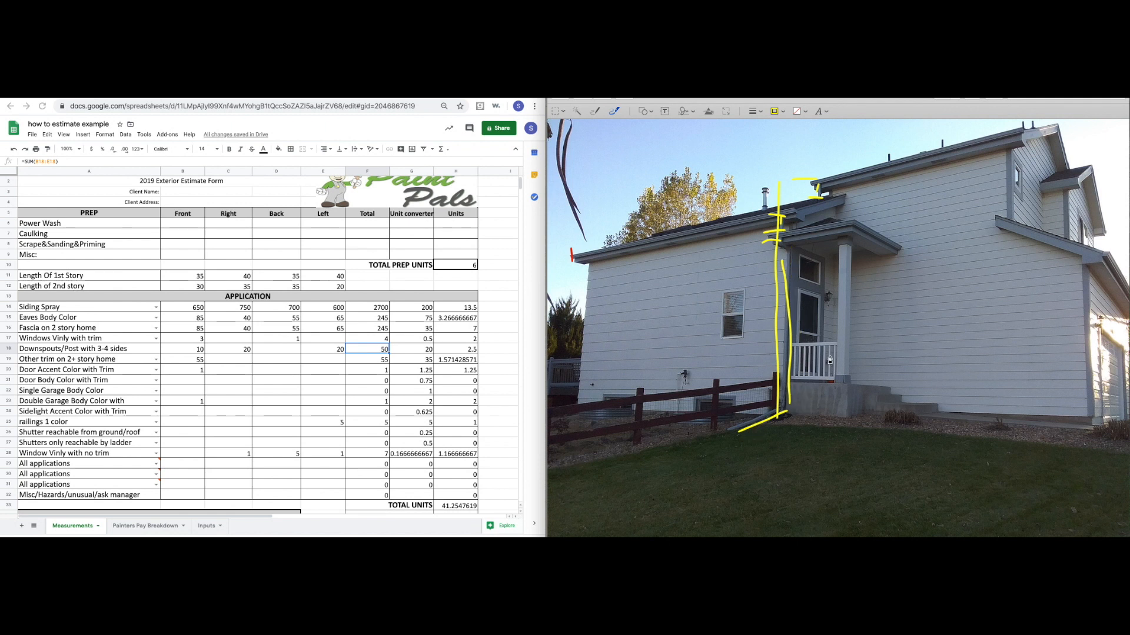
{"action": "key", "text": "super+z"}
{"action": "mouse_move", "coordinate": [776, 214]}
{"action": "left_mouse_down"}
{"action": "mouse_move", "coordinate": [767, 228]}
{"action": "mouse_move", "coordinate": [812, 176]}
{"action": "mouse_move", "coordinate": [847, 201]}
{"action": "mouse_move", "coordinate": [823, 205]}
{"action": "left_mouse_up"}
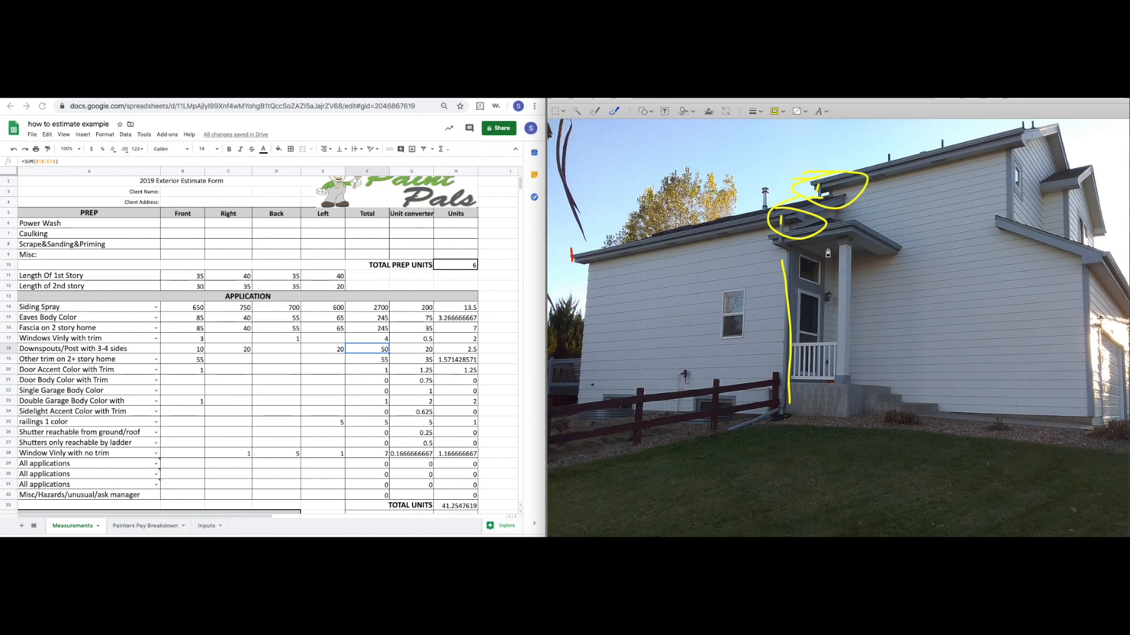
{"action": "mouse_move", "coordinate": [797, 249]}
{"action": "left_mouse_down"}
{"action": "mouse_move", "coordinate": [793, 421]}
{"action": "mouse_move", "coordinate": [732, 439]}
{"action": "left_mouse_up"}
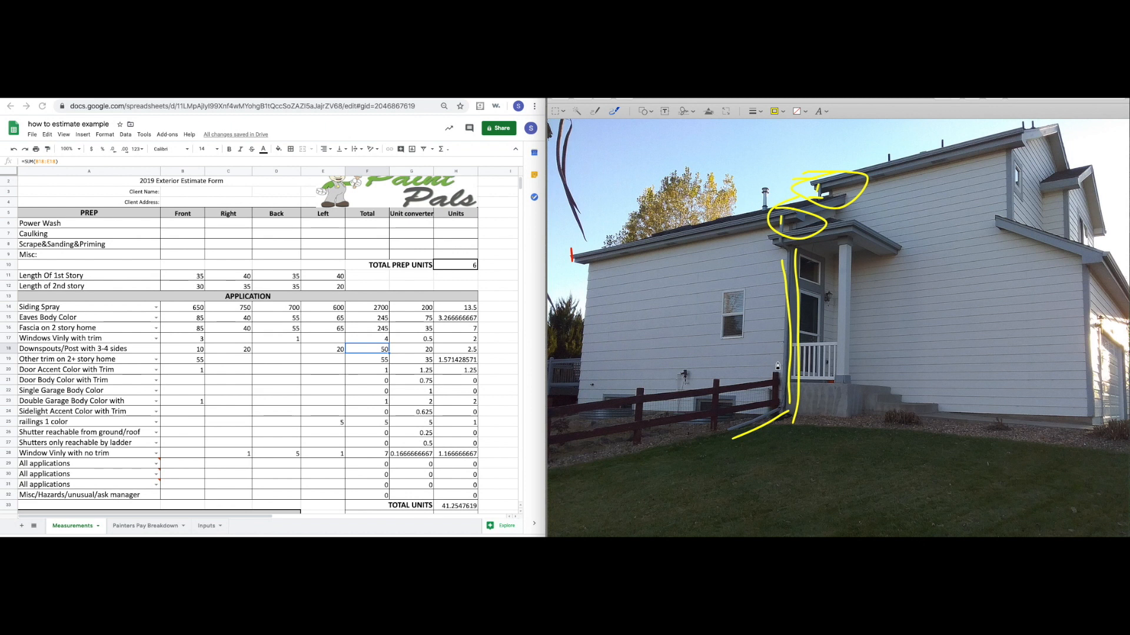
{"action": "mouse_move", "coordinate": [774, 403]}
{"action": "left_mouse_down"}
{"action": "mouse_move", "coordinate": [773, 259]}
{"action": "mouse_move", "coordinate": [797, 258]}
{"action": "mouse_move", "coordinate": [791, 238]}
{"action": "left_mouse_up"}
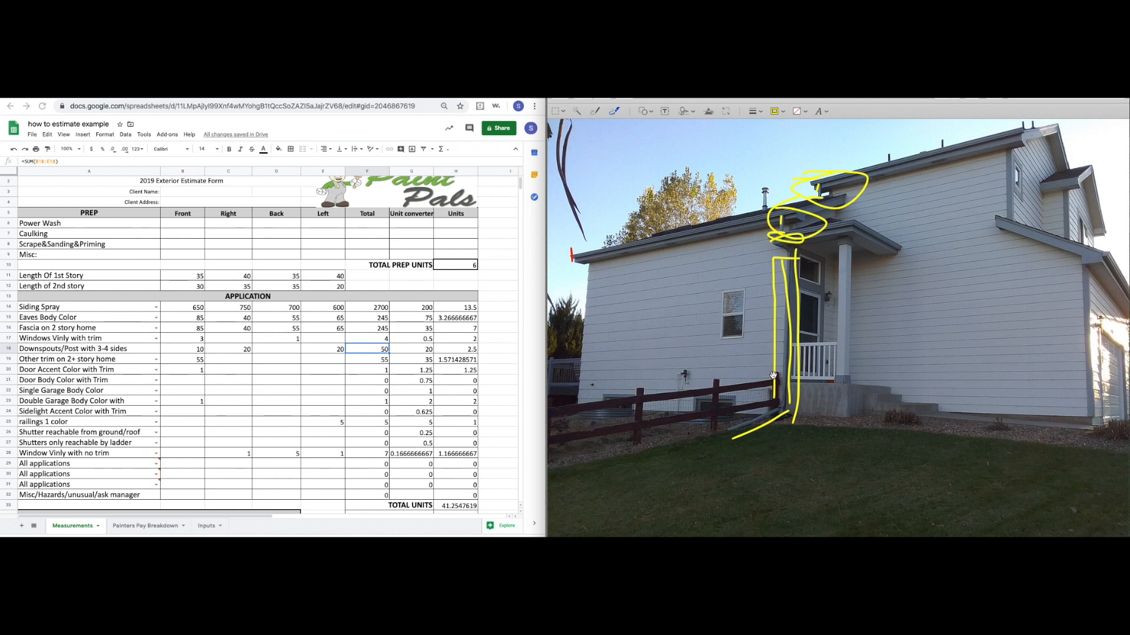
{"action": "left_click_drag", "start_coordinate": [754, 414], "coordinate": [752, 417]}
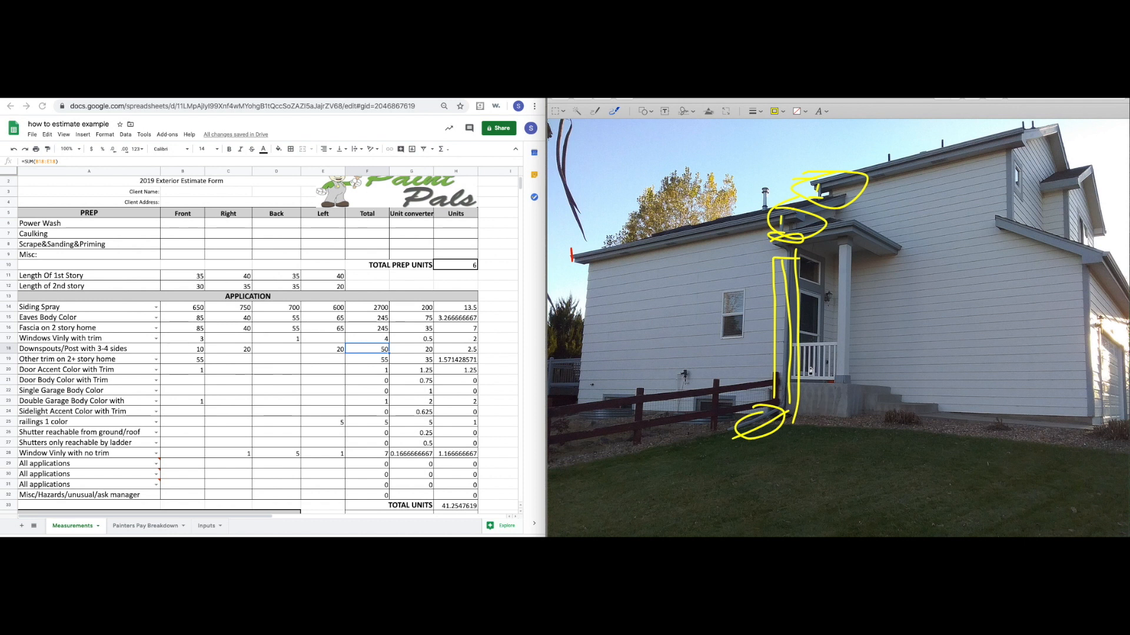
Undo the last two Left column entries and the yellow downspout marks on the left-side photo.
{"action": "left_click", "coordinate": [335, 350]}
{"action": "key", "text": "super+z"}
{"action": "key", "text": "super+z"}
{"action": "left_click", "coordinate": [920, 263]}
{"action": "key", "text": "super+z"}
{"action": "key", "text": "super+z"}
{"action": "key", "text": "super+z"}
{"action": "key", "text": "super+z"}
{"action": "key", "text": "super+z"}
{"action": "key", "text": "super+z"}
{"action": "key", "text": "super+z"}
{"action": "key", "text": "super+z"}
{"action": "key", "text": "super+z"}
{"action": "key", "text": "super+z"}
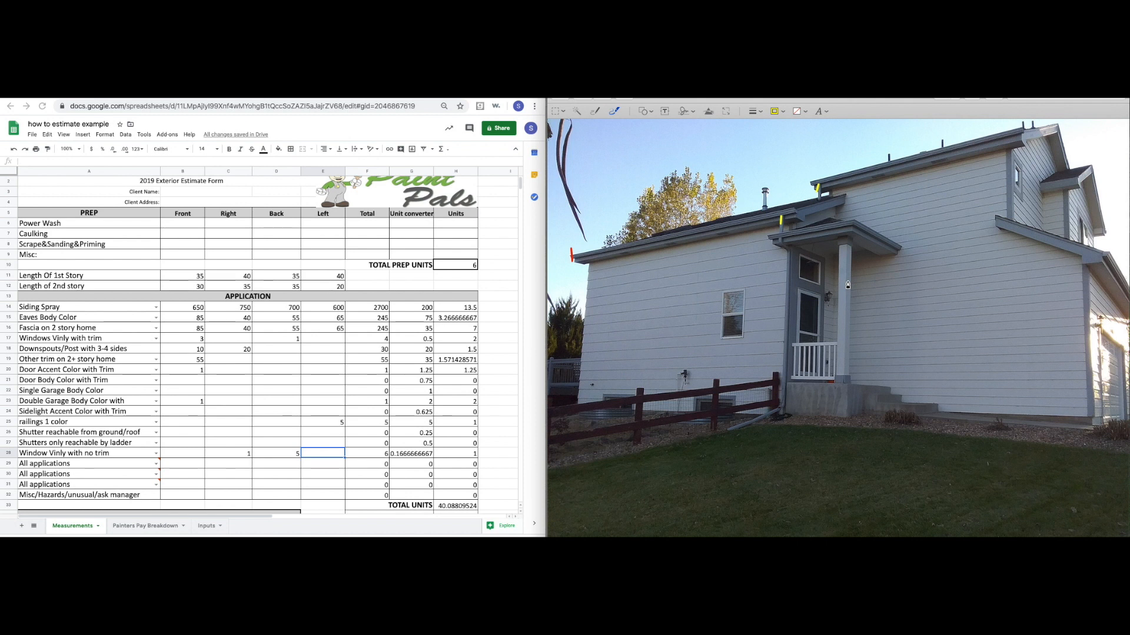
Enter 20 as the Left value for Downspouts/Post with 3-4 sides.
{"action": "left_click", "coordinate": [340, 339]}
{"action": "left_click", "coordinate": [337, 351]}
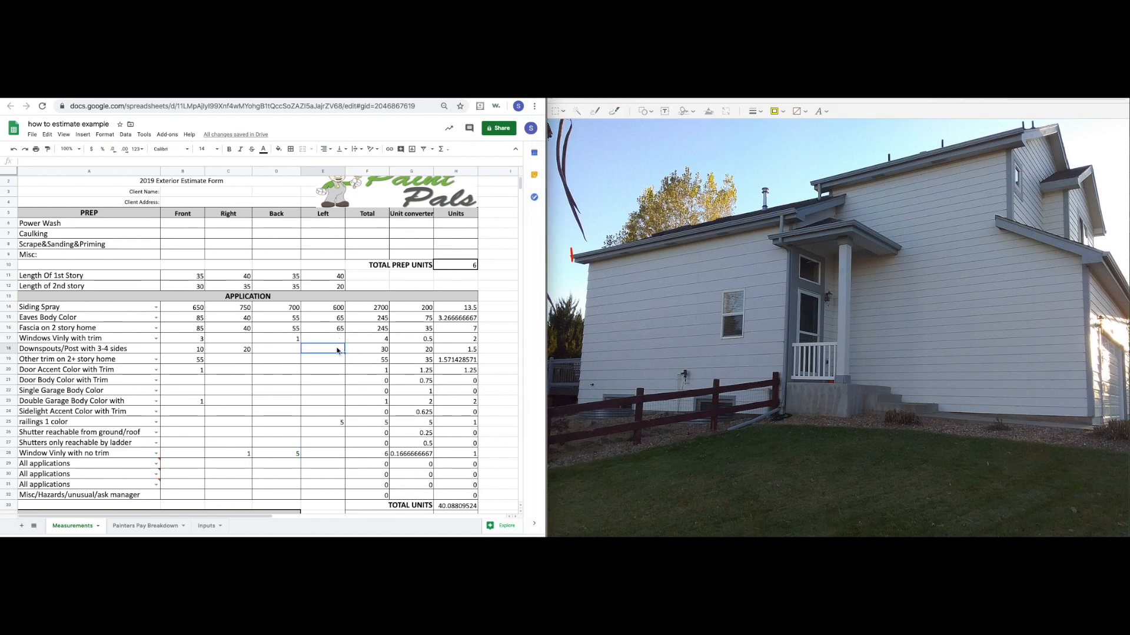
{"action": "type", "text": "20"}
{"action": "key", "text": "Return"}
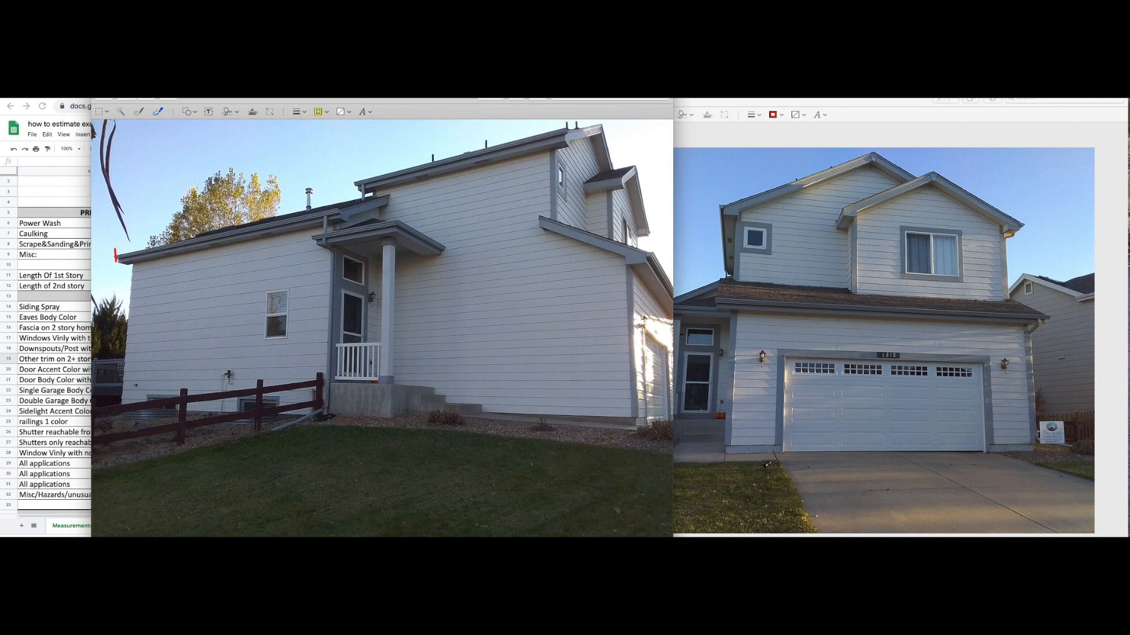
Trace the two second-story corner trims and the garage corner trim in red on the front photo.
{"action": "left_click", "coordinate": [853, 175]}
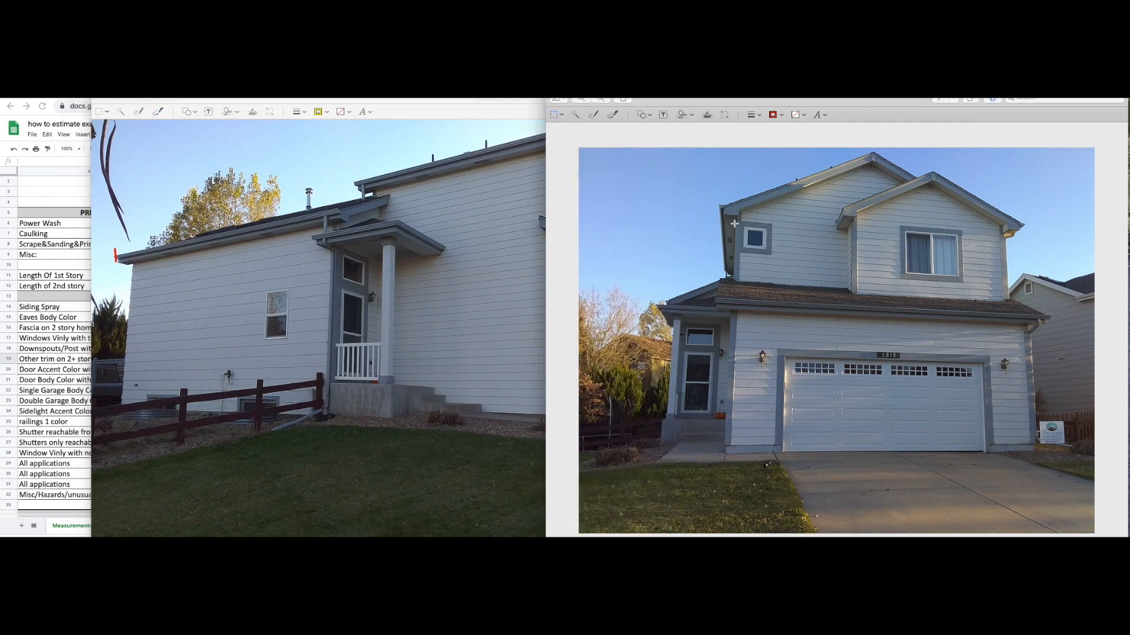
{"action": "left_click", "coordinate": [612, 115]}
{"action": "left_click_drag", "start_coordinate": [738, 225], "coordinate": [737, 274]}
{"action": "left_click_drag", "start_coordinate": [857, 230], "coordinate": [854, 289]}
{"action": "left_click_drag", "start_coordinate": [733, 321], "coordinate": [730, 449]}
Trace the matching three corner trims in red on the left-side photo and draw an arrow to the middle one in the front photo.
{"action": "left_click", "coordinate": [445, 277]}
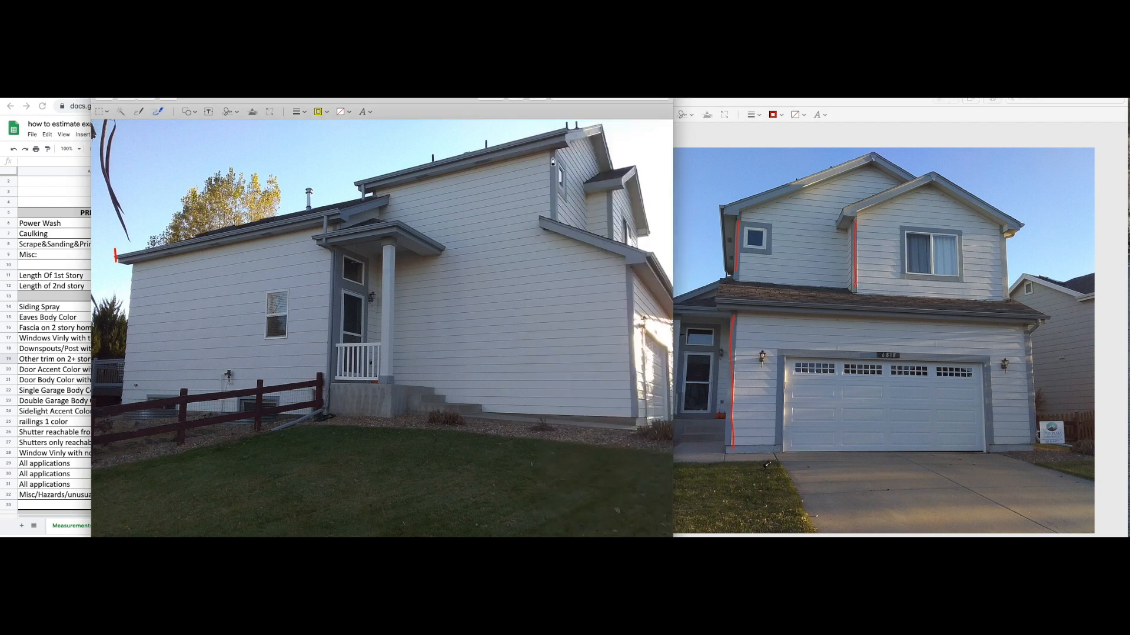
{"action": "left_click", "coordinate": [327, 113]}
{"action": "left_click", "coordinate": [291, 134]}
{"action": "mouse_move", "coordinate": [552, 151]}
{"action": "left_mouse_down"}
{"action": "mouse_move", "coordinate": [549, 210]}
{"action": "mouse_move", "coordinate": [608, 219]}
{"action": "mouse_move", "coordinate": [607, 230]}
{"action": "left_mouse_up"}
{"action": "left_click_drag", "start_coordinate": [627, 271], "coordinate": [629, 407]}
{"action": "left_click", "coordinate": [835, 253]}
{"action": "mouse_move", "coordinate": [802, 252]}
{"action": "left_mouse_down"}
{"action": "mouse_move", "coordinate": [851, 246]}
{"action": "mouse_move", "coordinate": [831, 258]}
{"action": "left_mouse_up"}
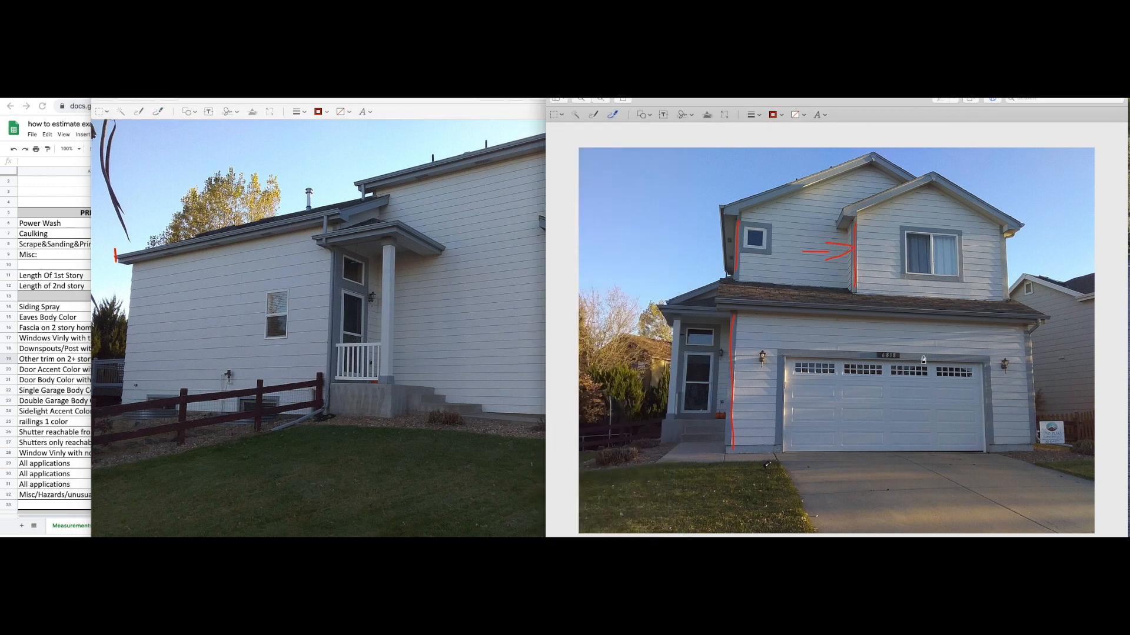
Move the left-side photo off the spreadsheet and enter 30 for Left Other trim on 2+ story home.
{"action": "left_click", "coordinate": [486, 322]}
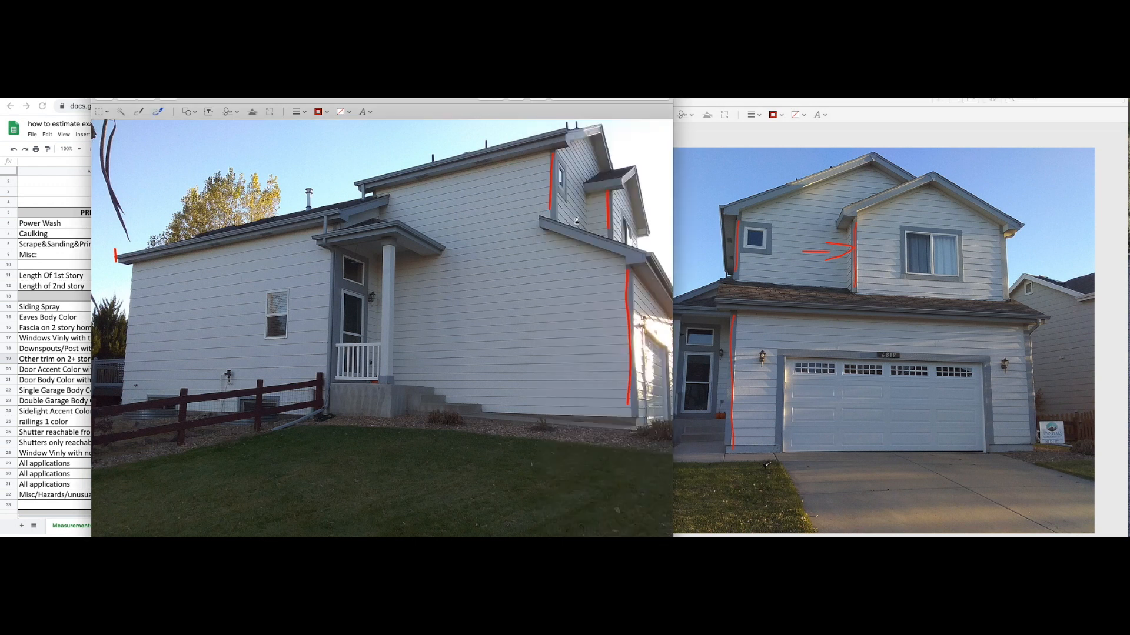
{"action": "left_click_drag", "start_coordinate": [329, 99], "coordinate": [801, 99]}
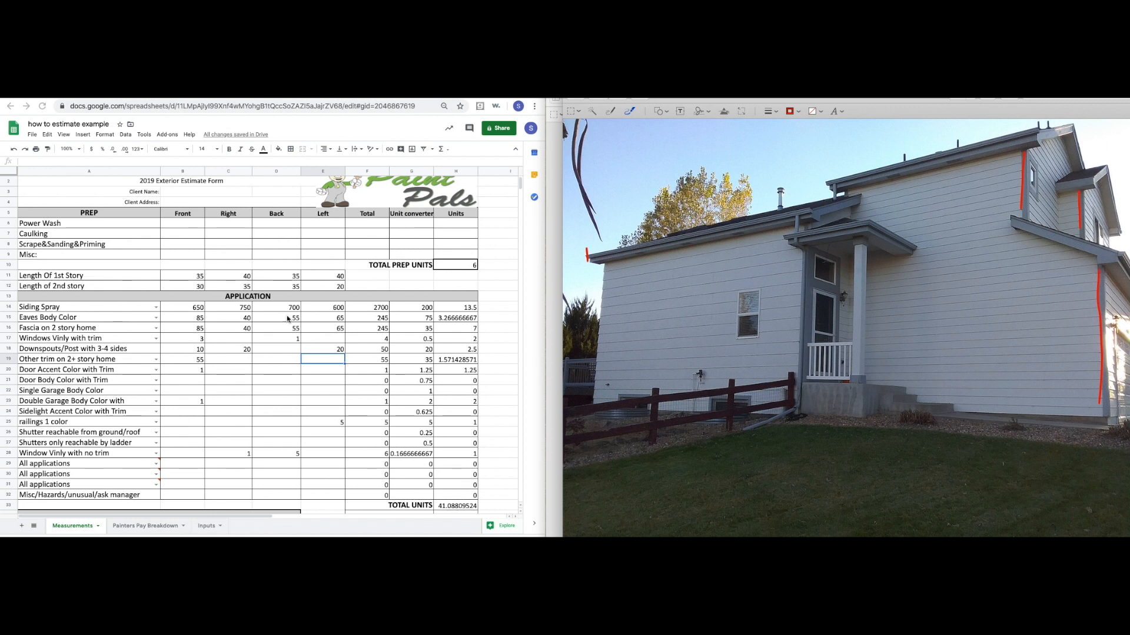
{"action": "left_click", "coordinate": [326, 361]}
{"action": "type", "text": "30"}
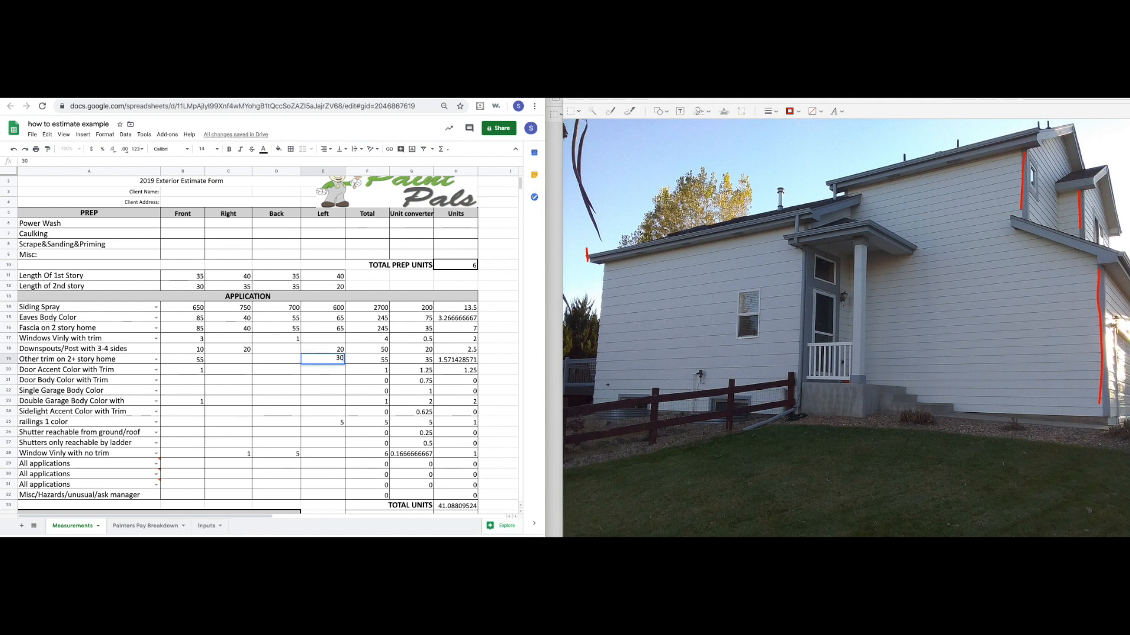
{"action": "key", "text": "Return"}
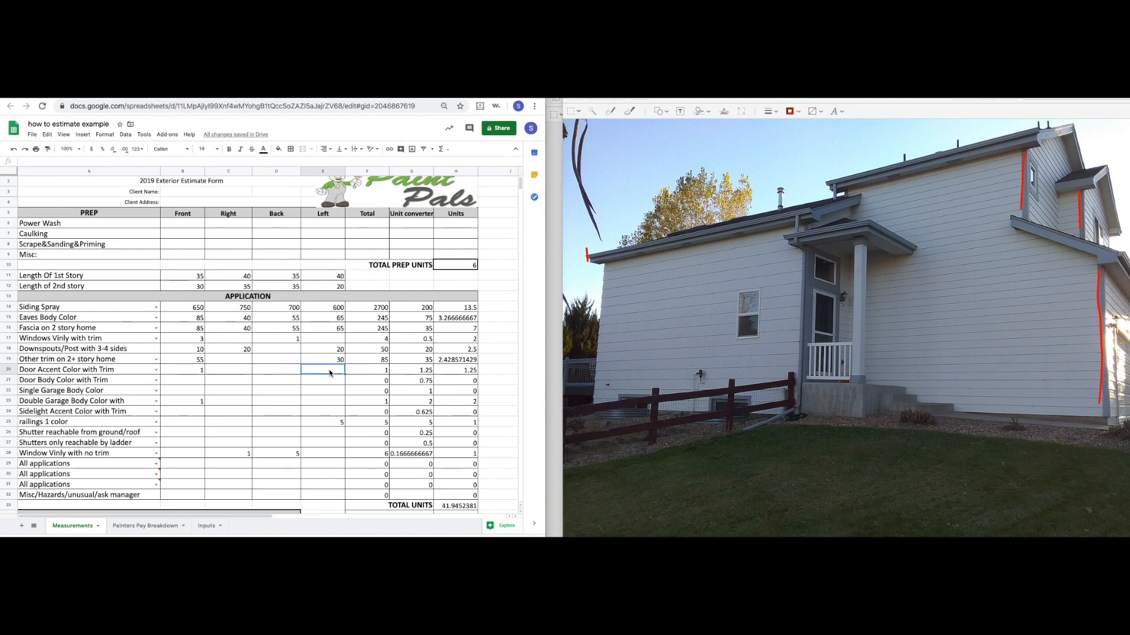
Select the Left railings 1 color value and circle the porch railing in red on the left-side photo.
{"action": "left_click", "coordinate": [334, 422]}
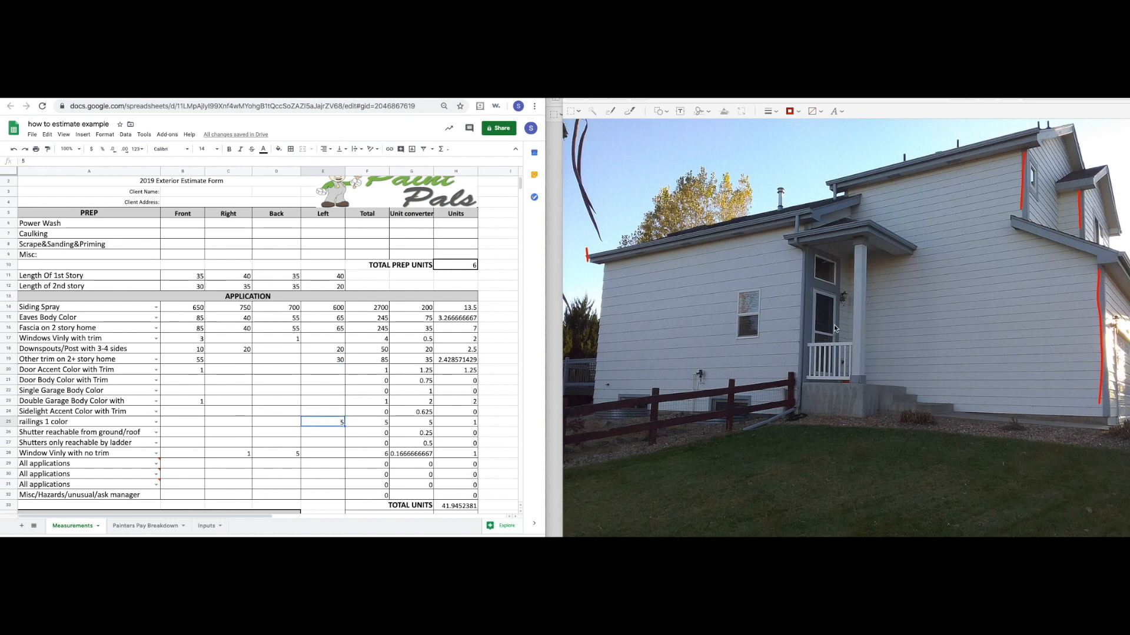
{"action": "left_click", "coordinate": [808, 342]}
{"action": "mouse_move", "coordinate": [821, 337]}
{"action": "left_mouse_down"}
{"action": "mouse_move", "coordinate": [835, 385]}
{"action": "mouse_move", "coordinate": [850, 327]}
{"action": "left_mouse_up"}
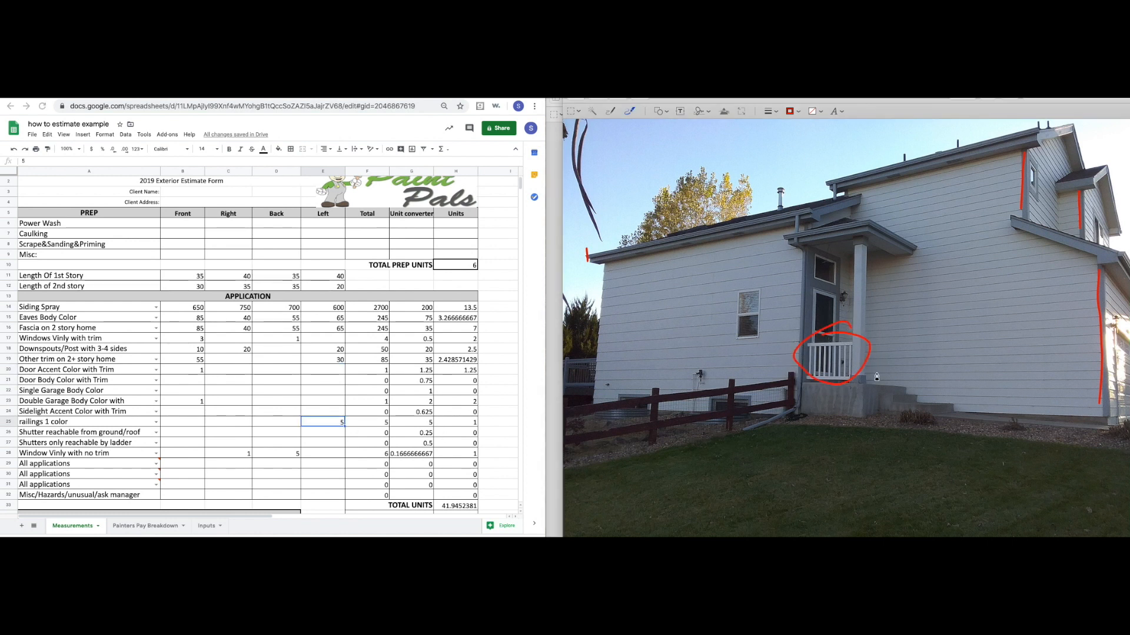
{"action": "left_click", "coordinate": [327, 441]}
{"action": "left_click", "coordinate": [324, 444]}
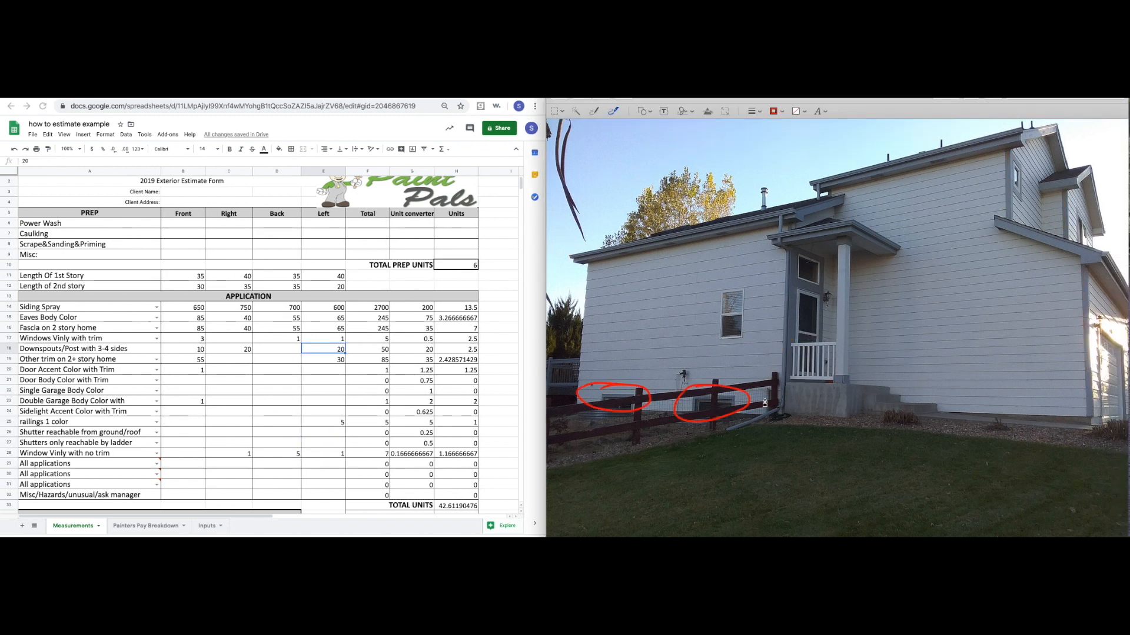
Undo the basement window circles on the left-side photo and select the TOTAL PREP UNITS value.
{"action": "key", "text": "super+z"}
{"action": "key", "text": "super+z"}
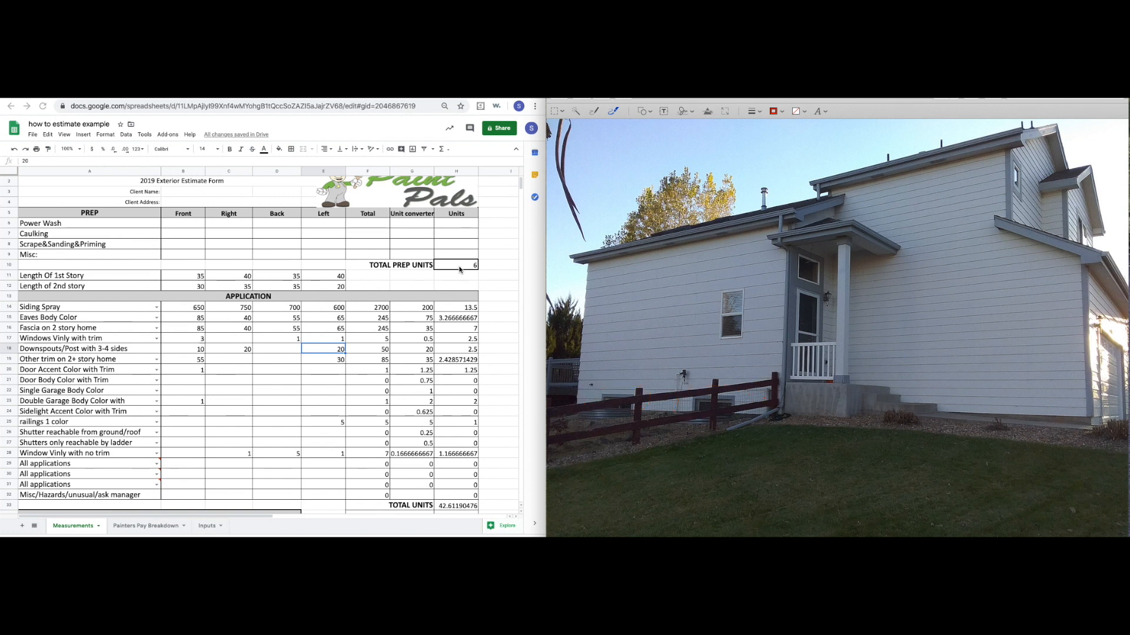
{"action": "left_click", "coordinate": [459, 269]}
{"action": "left_click", "coordinate": [465, 268]}
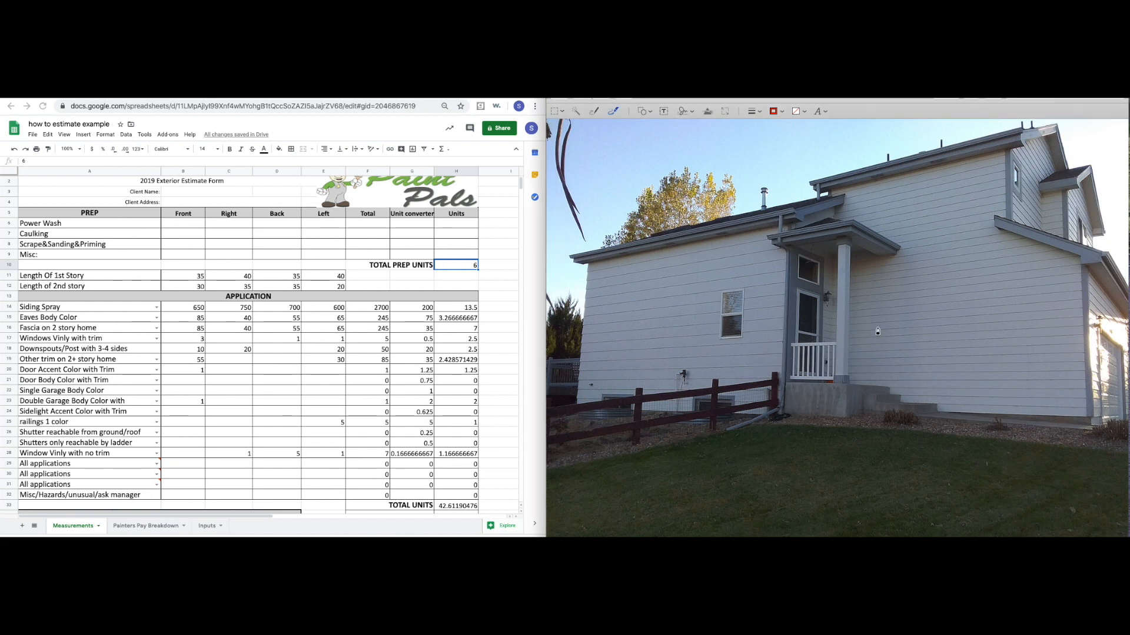
Circle the base of the porch post and the bottom of the garage corner in red on the left-side photo.
{"action": "mouse_move", "coordinate": [1084, 419]}
{"action": "left_mouse_down"}
{"action": "mouse_move", "coordinate": [1100, 411]}
{"action": "mouse_move", "coordinate": [1086, 419]}
{"action": "left_mouse_up"}
{"action": "mouse_move", "coordinate": [842, 383]}
{"action": "left_mouse_down"}
{"action": "mouse_move", "coordinate": [832, 381]}
{"action": "mouse_move", "coordinate": [841, 384]}
{"action": "left_mouse_up"}
{"action": "left_click", "coordinate": [458, 263]}
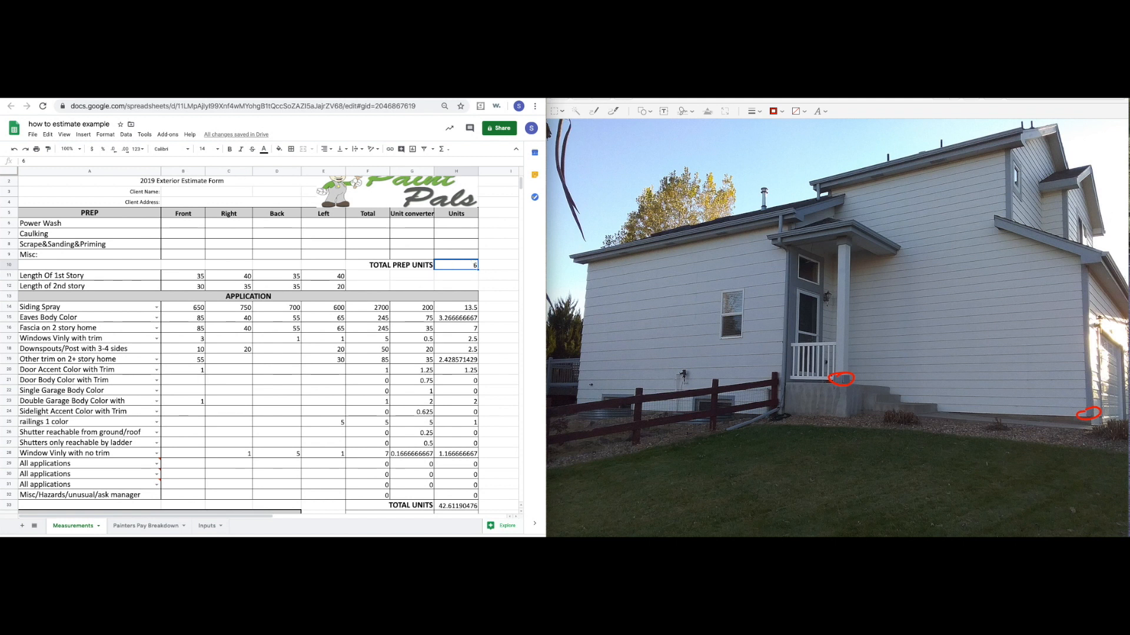
{"action": "left_click", "coordinate": [1095, 267]}
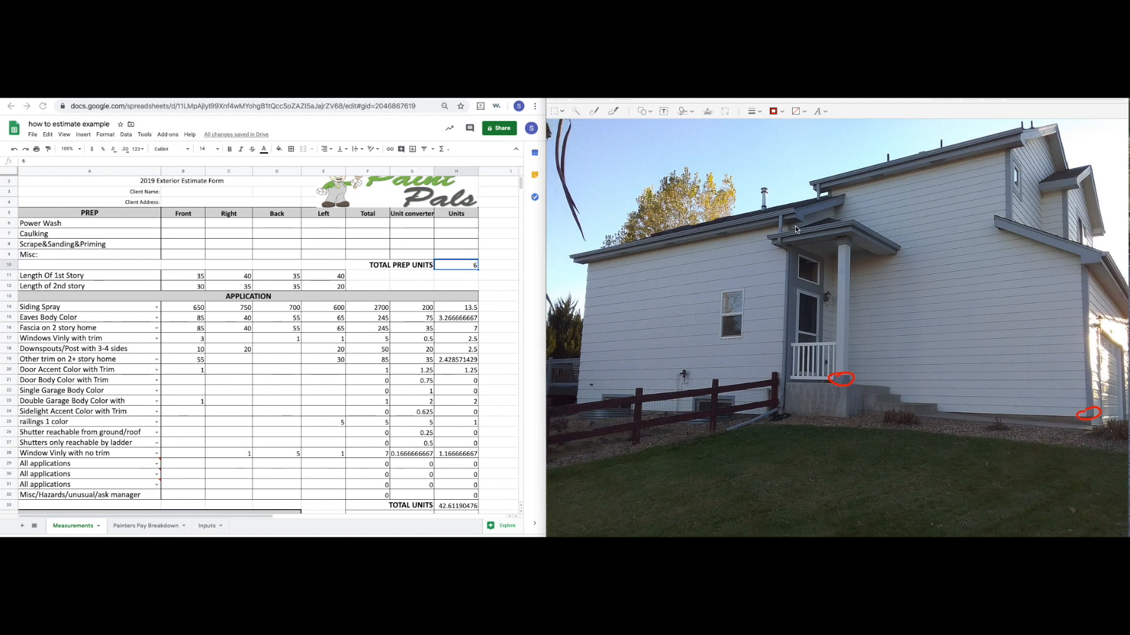
Bring the Aligator 3.jpeg photo over the house photo, enlarge its window, frame the cracked paint for inspection and close it.
{"action": "left_click_drag", "start_coordinate": [1128, 174], "coordinate": [882, 174]}
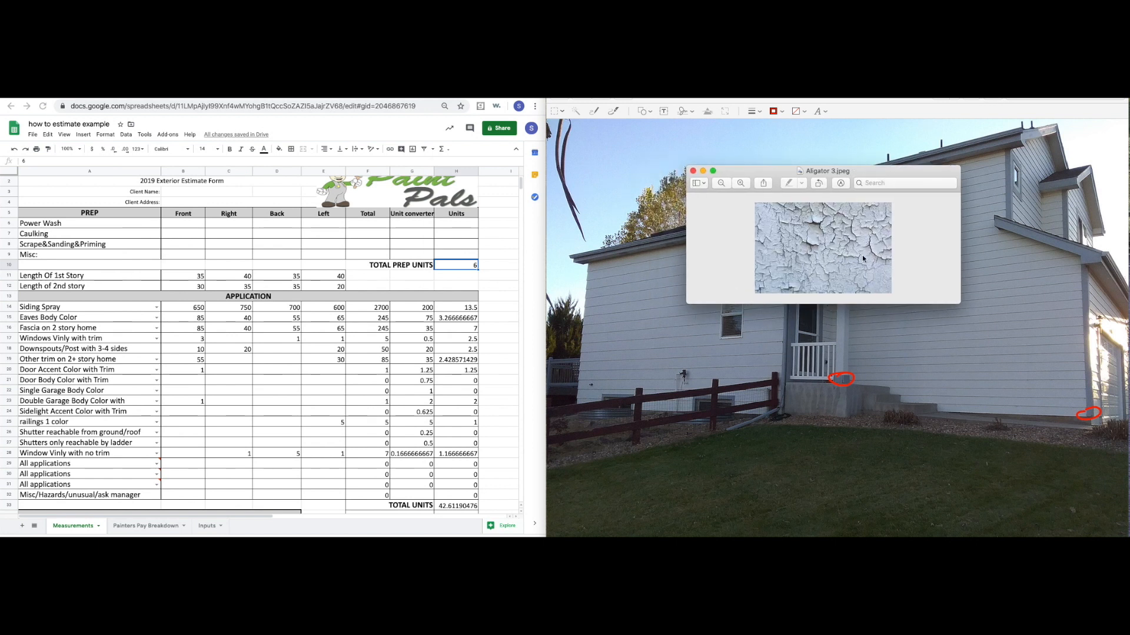
{"action": "left_click_drag", "start_coordinate": [776, 183], "coordinate": [778, 162]}
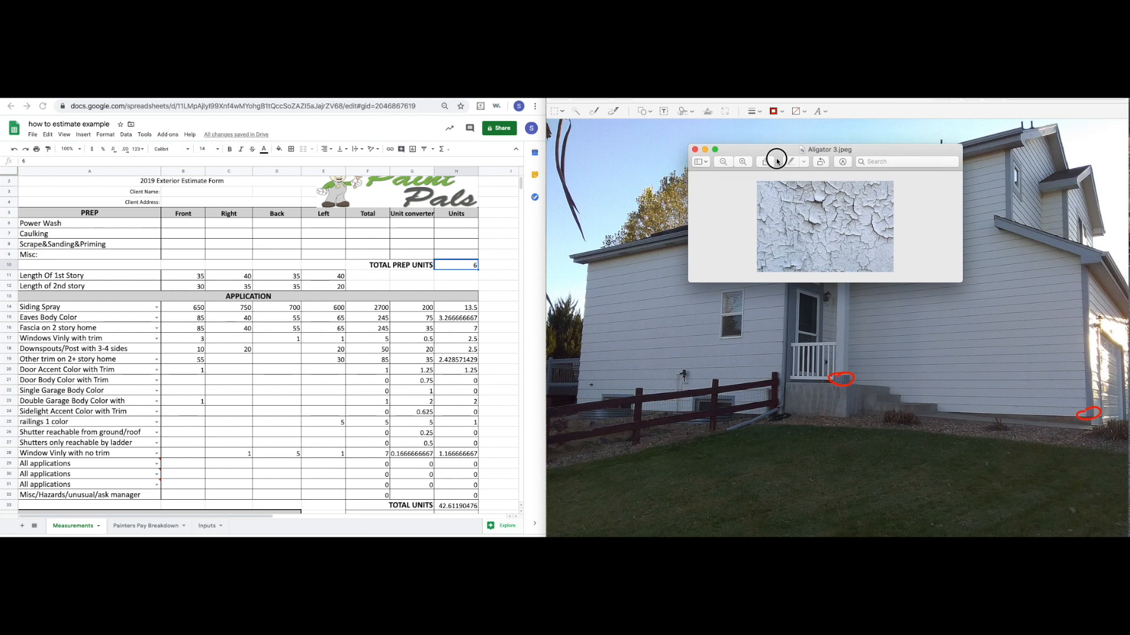
{"action": "left_click_drag", "start_coordinate": [963, 284], "coordinate": [1034, 381]}
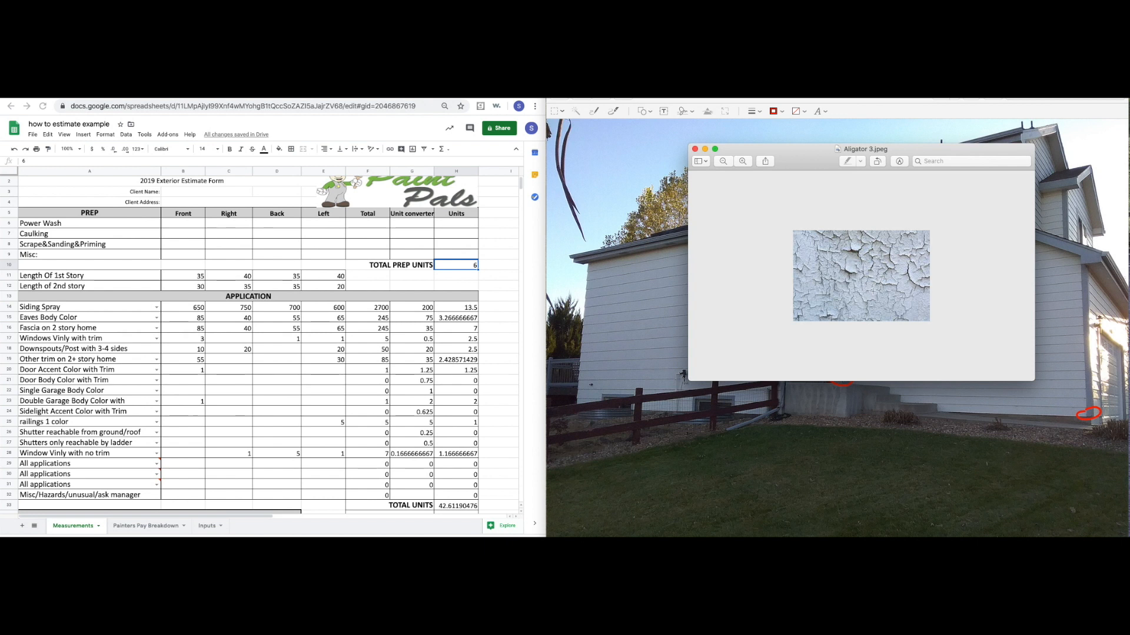
{"action": "mouse_move", "coordinate": [781, 229]}
{"action": "left_mouse_down"}
{"action": "mouse_move", "coordinate": [927, 255]}
{"action": "mouse_move", "coordinate": [923, 320]}
{"action": "mouse_move", "coordinate": [945, 327]}
{"action": "left_mouse_up"}
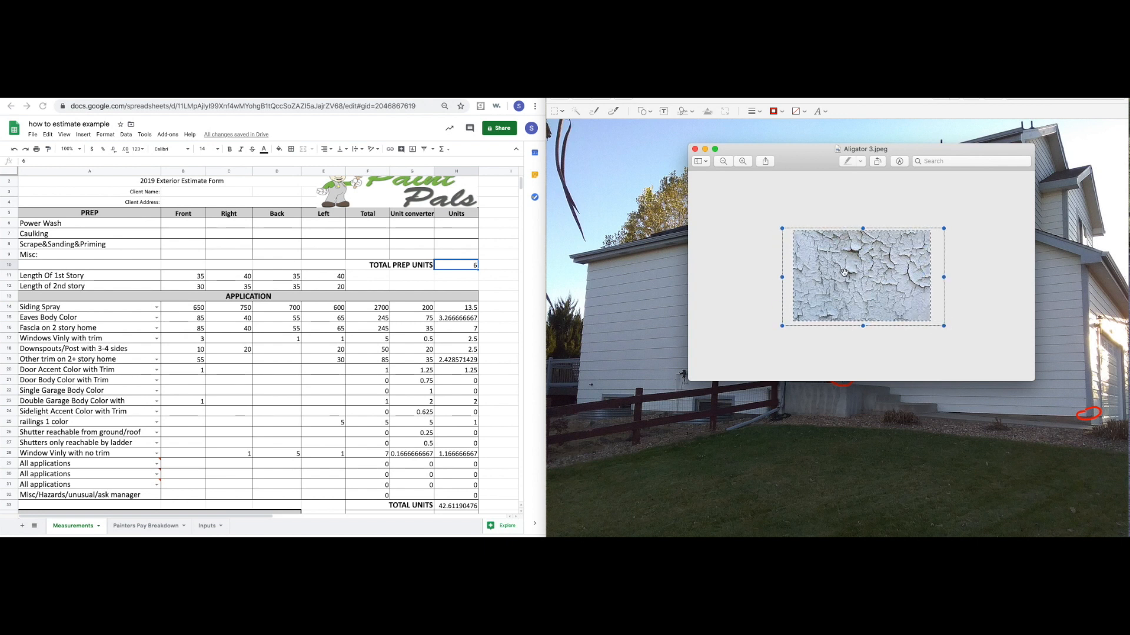
{"action": "left_click", "coordinate": [694, 149]}
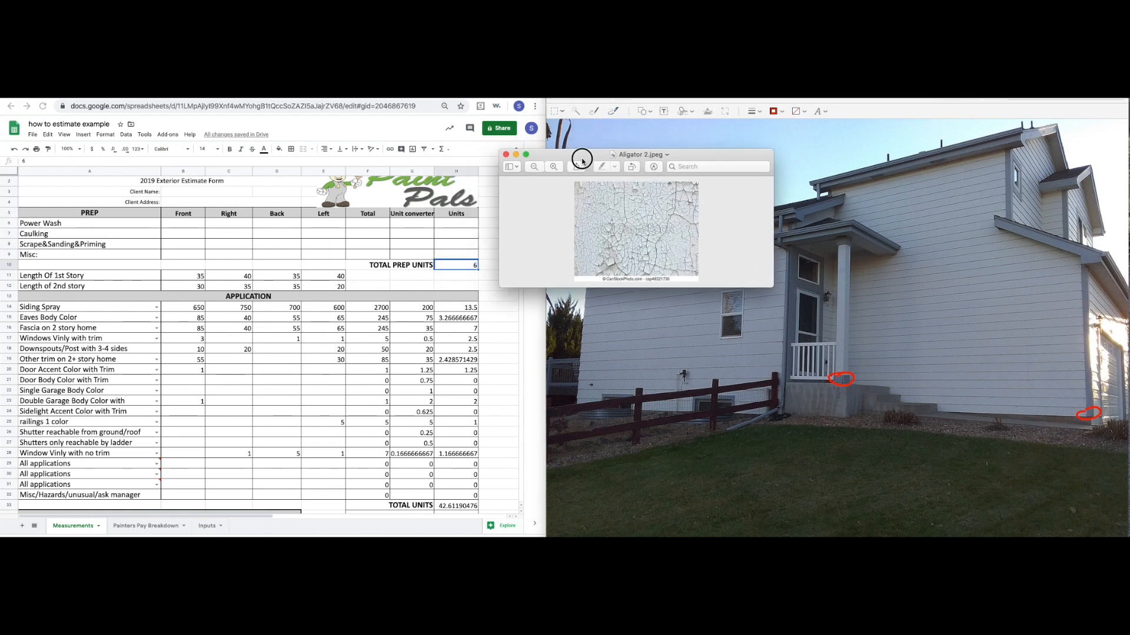
Arrange the Aligator 2.jpeg and Aligator 3.jpeg photos beside the large peeling-paint photo for comparison.
{"action": "left_click_drag", "start_coordinate": [580, 156], "coordinate": [589, 159]}
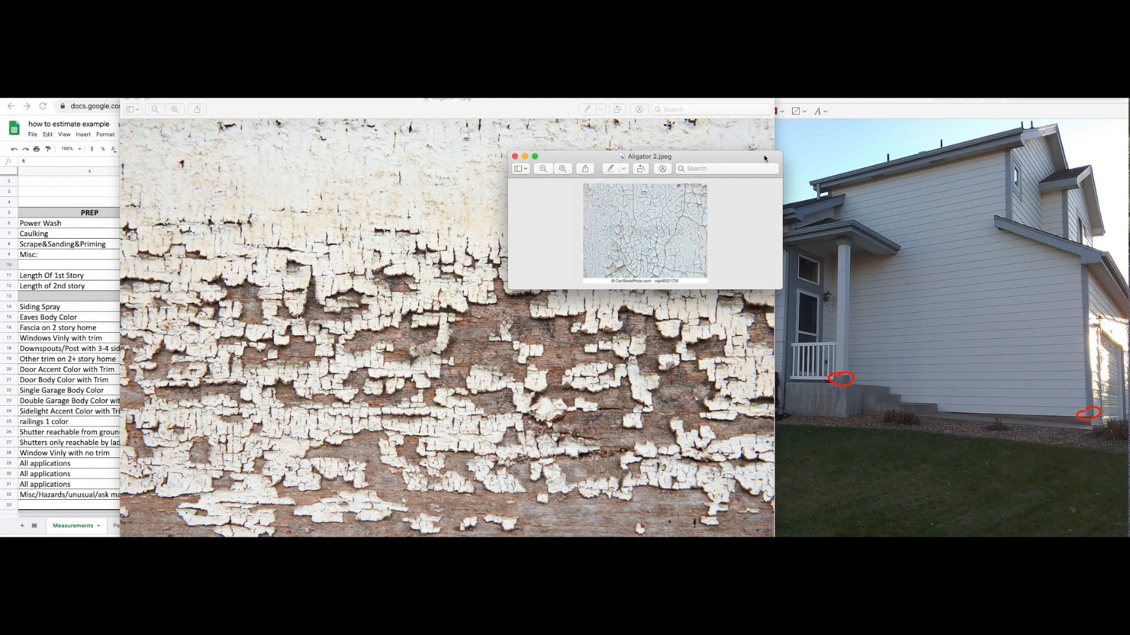
{"action": "left_click_drag", "start_coordinate": [779, 156], "coordinate": [1000, 108]}
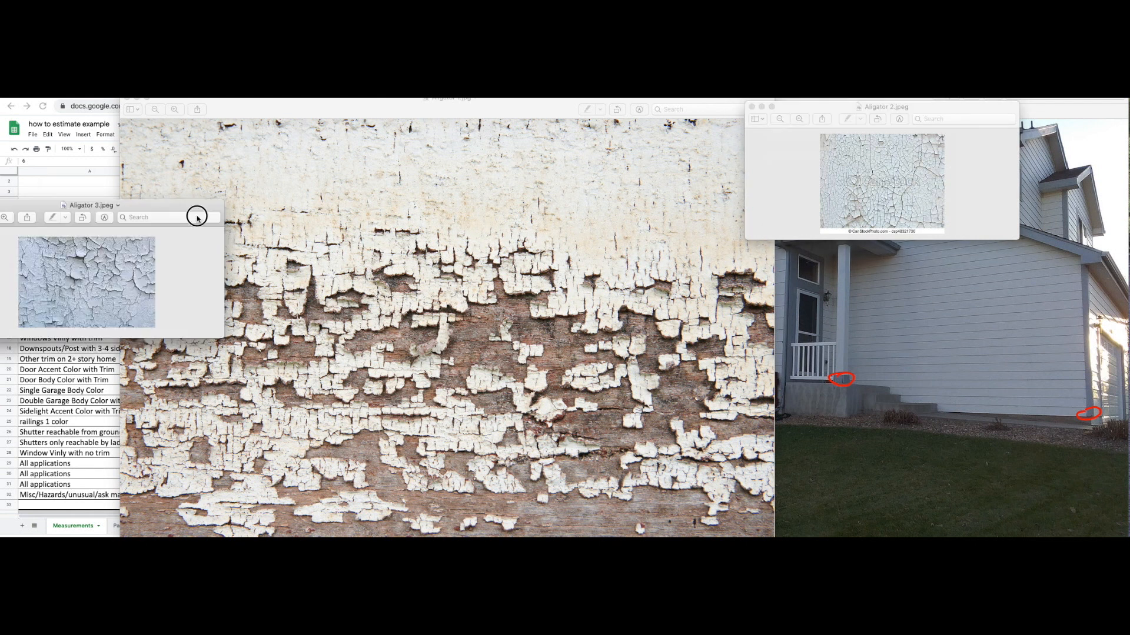
{"action": "left_click_drag", "start_coordinate": [196, 217], "coordinate": [940, 262]}
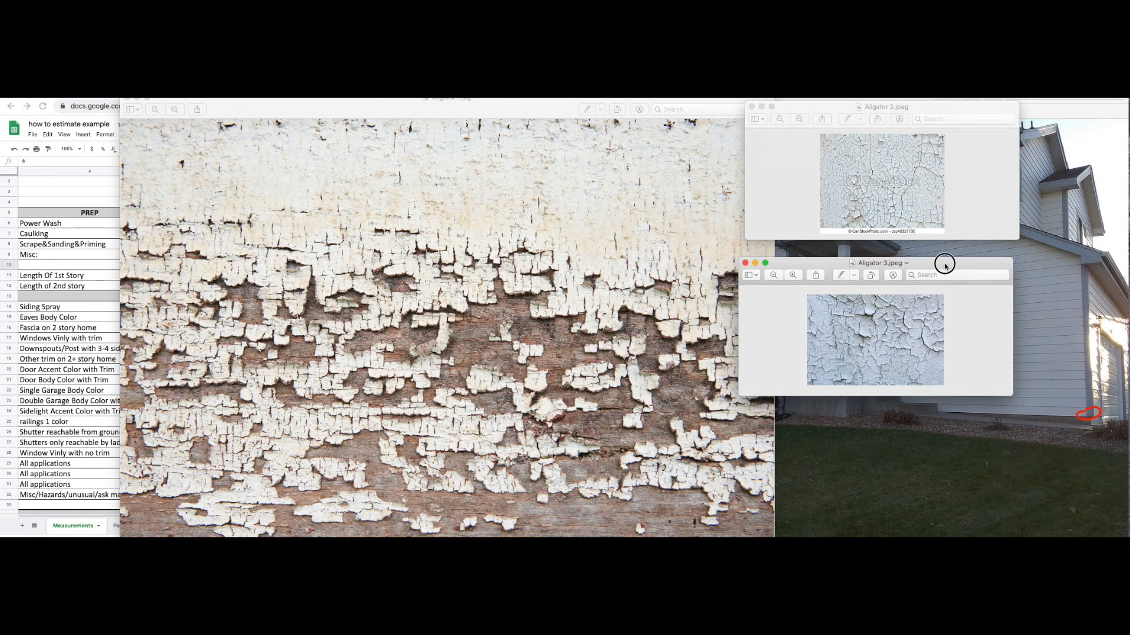
{"action": "left_click_drag", "start_coordinate": [846, 258], "coordinate": [877, 256]}
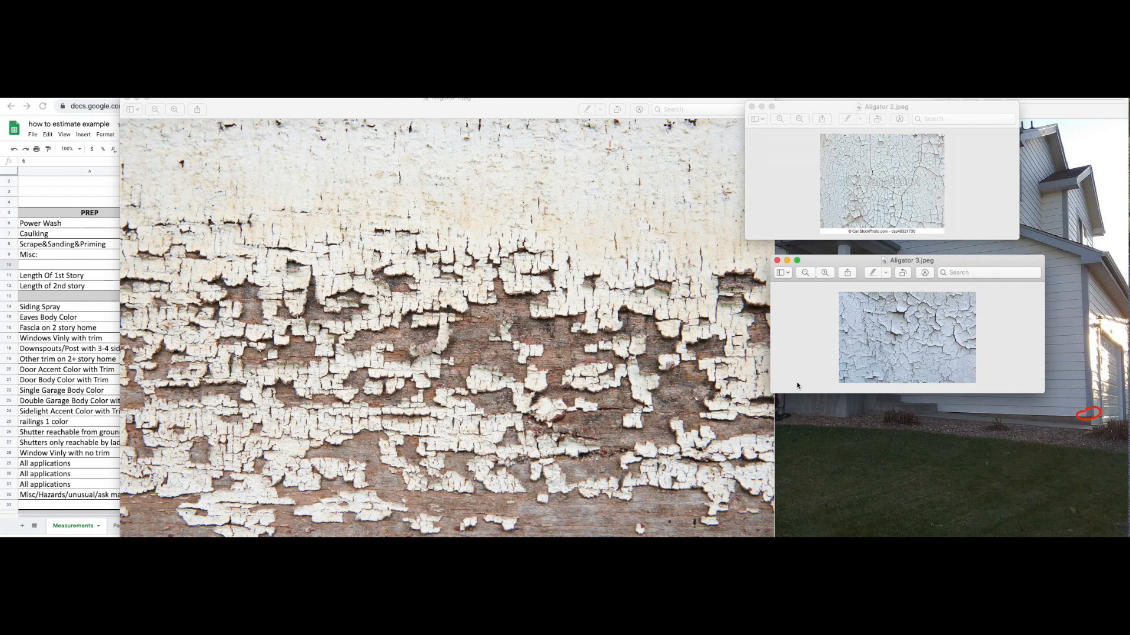
{"action": "left_click_drag", "start_coordinate": [840, 265], "coordinate": [884, 263]}
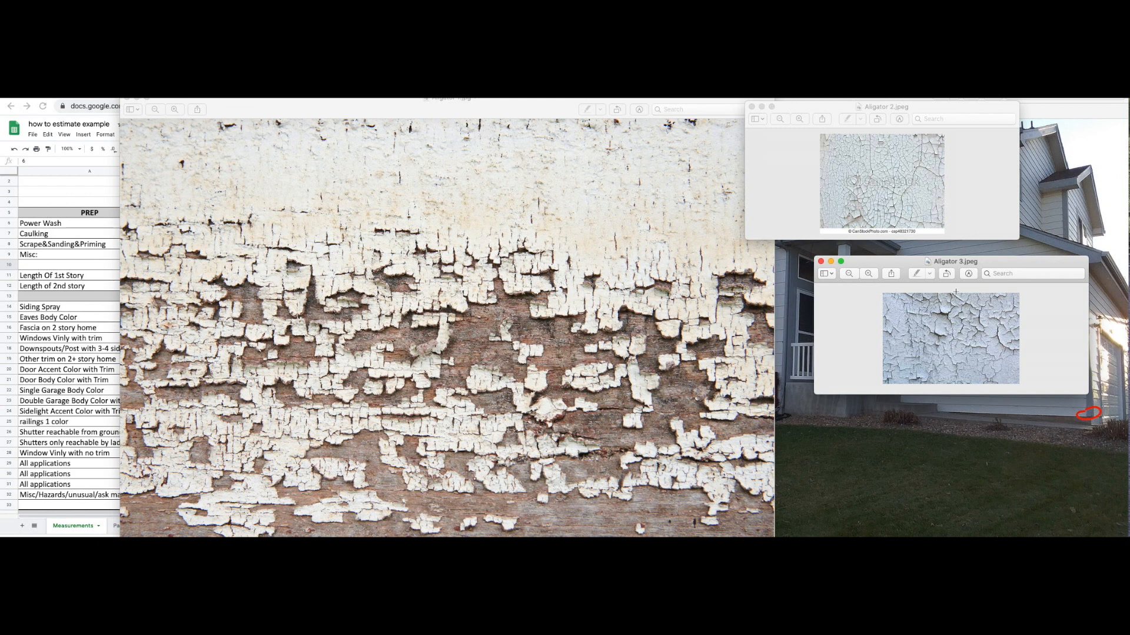
{"action": "left_click_drag", "start_coordinate": [940, 110], "coordinate": [995, 109]}
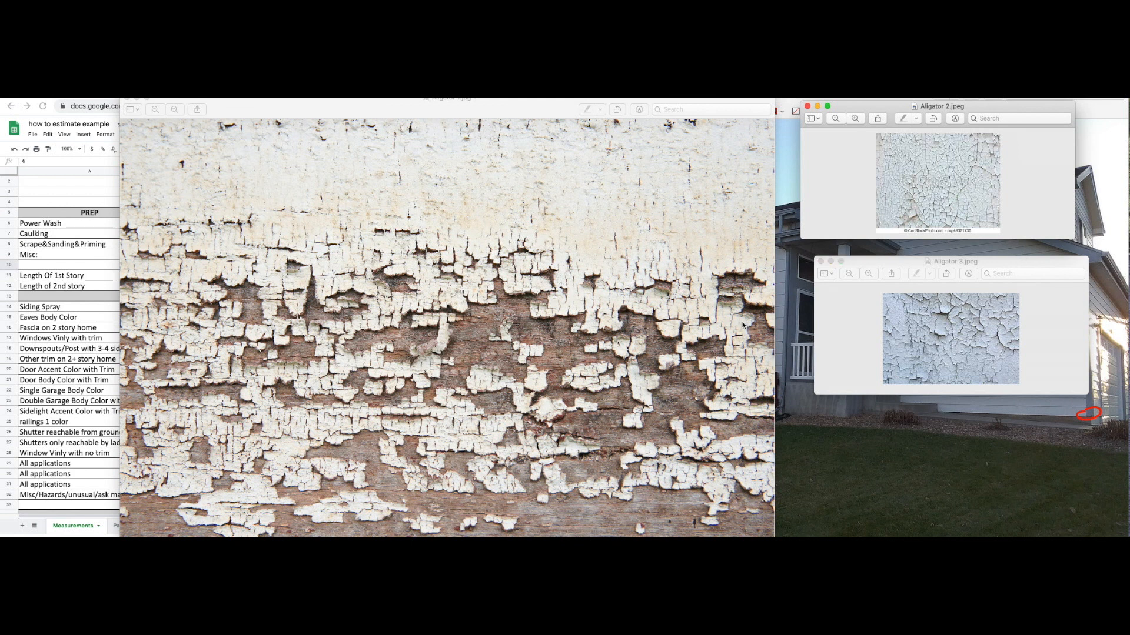
Examine the flaking paint and bare wood in the large peeling-paint photo by framing the damaged areas with rectangular selections.
{"action": "left_click", "coordinate": [478, 356]}
{"action": "left_click_drag", "start_coordinate": [679, 304], "coordinate": [752, 386]}
{"action": "left_click_drag", "start_coordinate": [408, 239], "coordinate": [701, 399]}
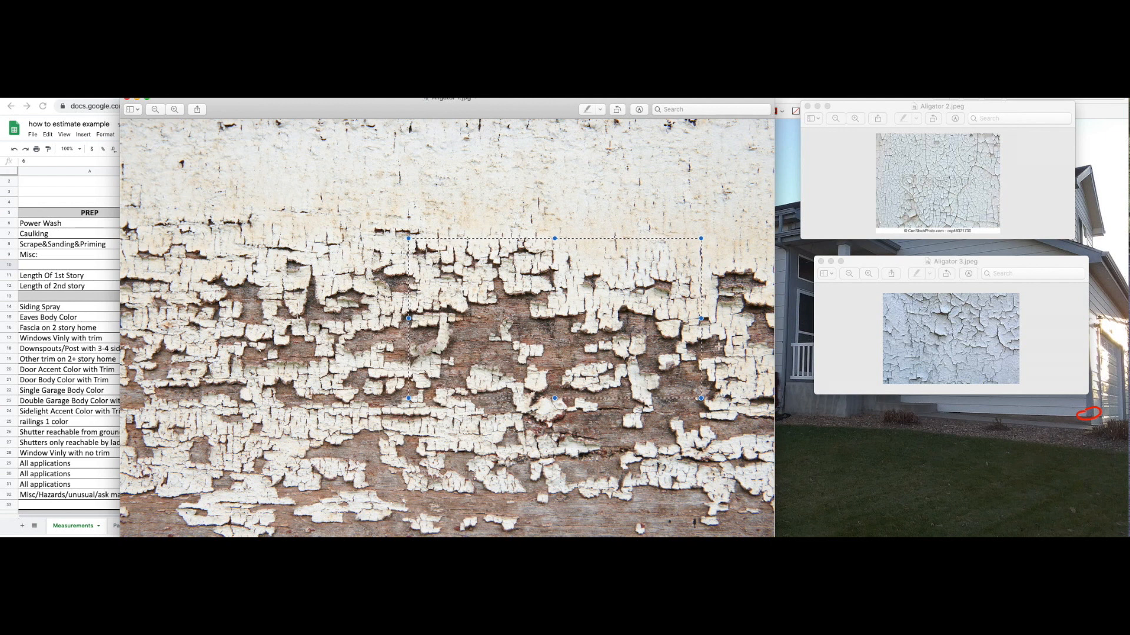
{"action": "left_click_drag", "start_coordinate": [330, 237], "coordinate": [754, 435]}
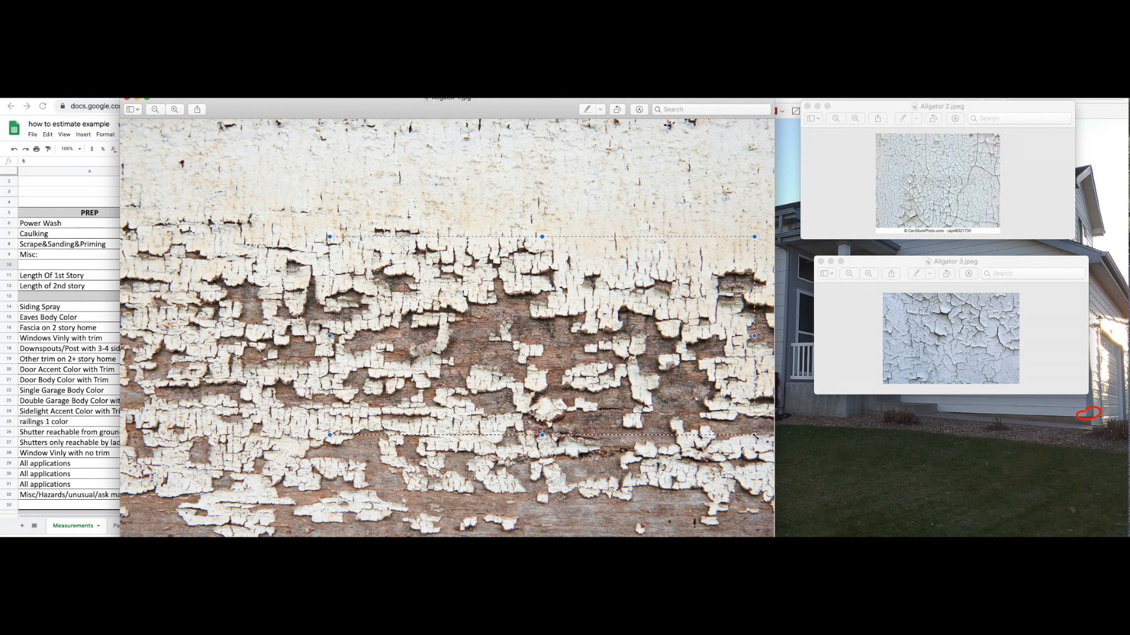
{"action": "left_click_drag", "start_coordinate": [360, 190], "coordinate": [710, 419]}
{"action": "left_click_drag", "start_coordinate": [294, 276], "coordinate": [736, 457]}
{"action": "left_click_drag", "start_coordinate": [495, 223], "coordinate": [715, 403]}
{"action": "left_click_drag", "start_coordinate": [365, 258], "coordinate": [745, 407]}
{"action": "left_click_drag", "start_coordinate": [425, 216], "coordinate": [728, 370]}
{"action": "left_click_drag", "start_coordinate": [477, 445], "coordinate": [712, 307]}
{"action": "left_click_drag", "start_coordinate": [555, 232], "coordinate": [706, 385]}
{"action": "left_click_drag", "start_coordinate": [413, 277], "coordinate": [704, 411]}
Close the large peeling-paint photo and the Aligator 2.jpeg and Aligator 3.jpeg photos.
{"action": "left_click", "coordinate": [130, 100]}
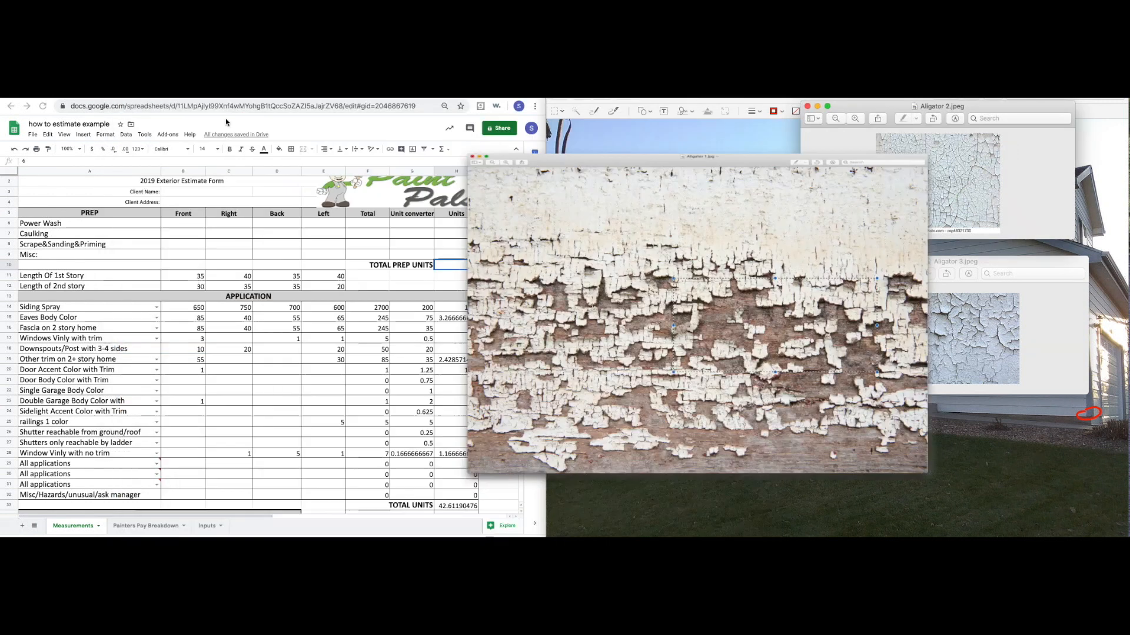
{"action": "left_click", "coordinate": [807, 106]}
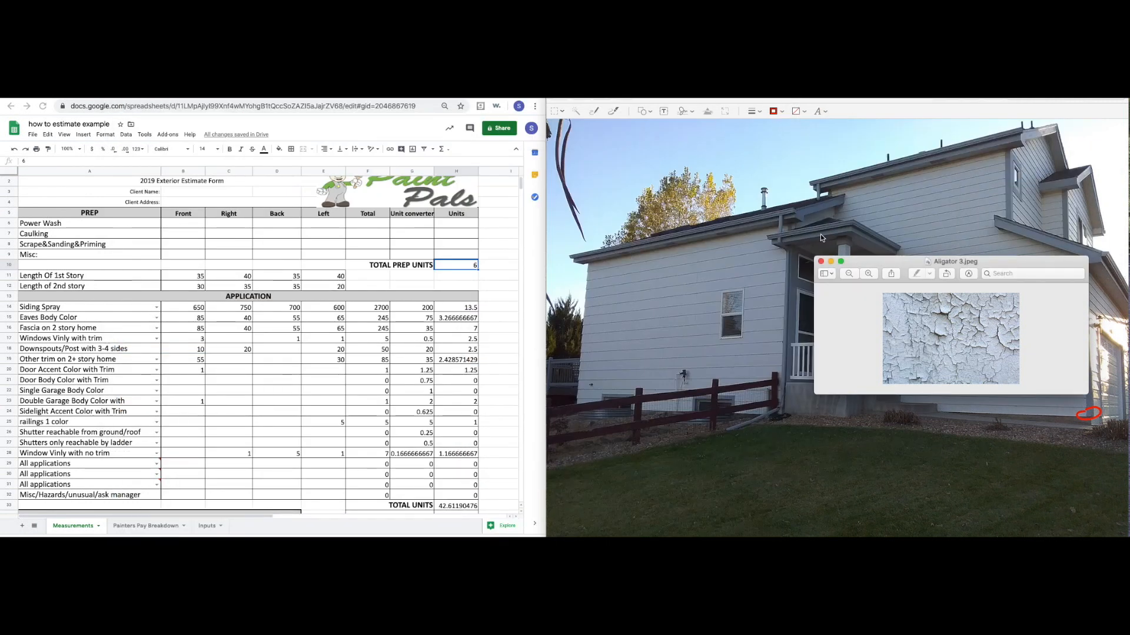
{"action": "left_click", "coordinate": [820, 261]}
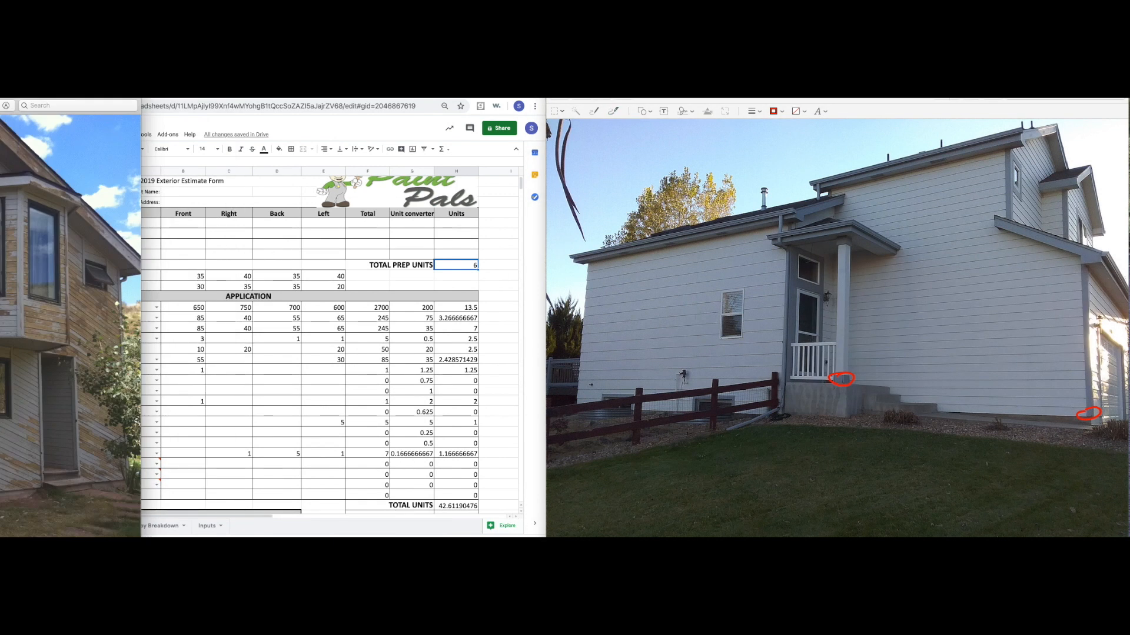
Bring the IMG_0288 copy.JPG house photo beside the spreadsheet and inspect the peeling siding and fascia with rectangular selections.
{"action": "left_click_drag", "start_coordinate": [2, 105], "coordinate": [834, 98]}
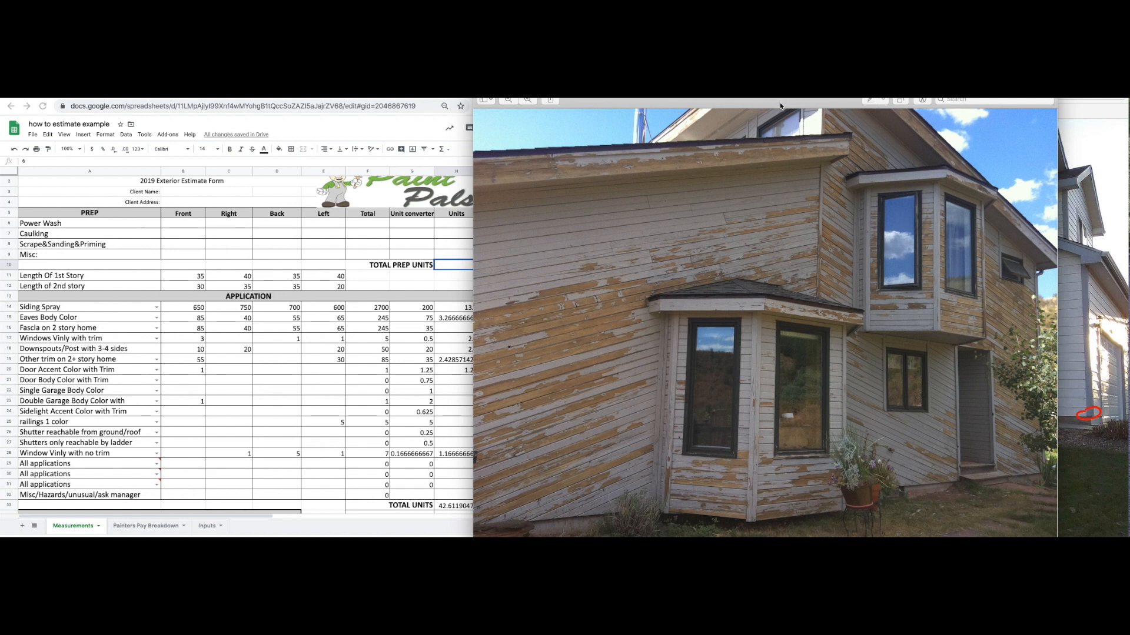
{"action": "left_click_drag", "start_coordinate": [835, 108], "coordinate": [834, 126]}
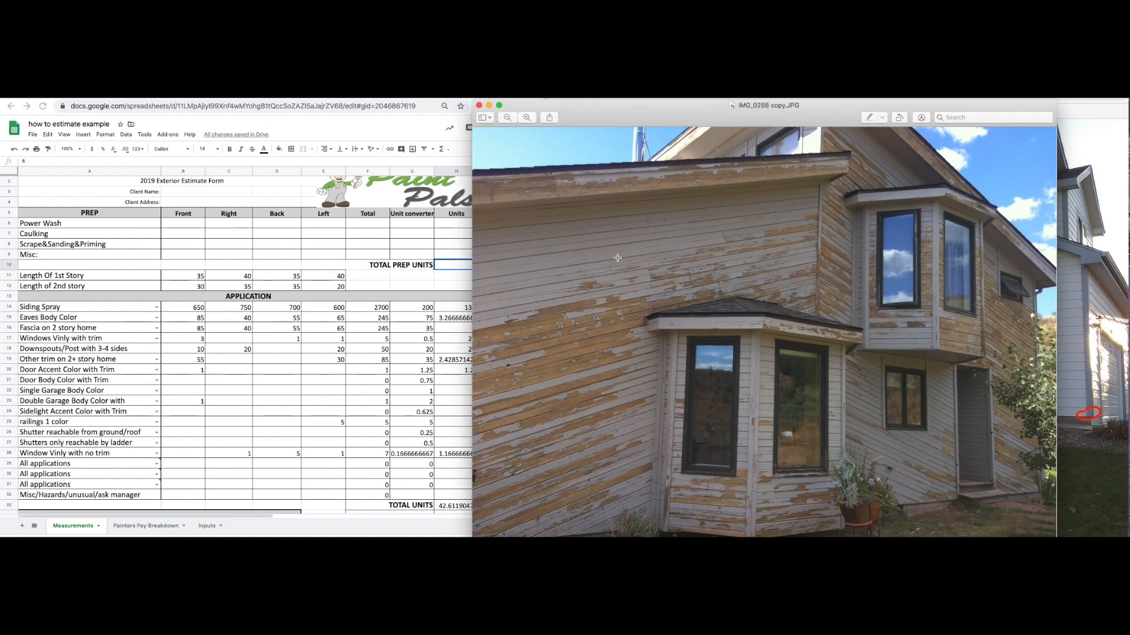
{"action": "left_click_drag", "start_coordinate": [565, 309], "coordinate": [653, 366]}
{"action": "left_click_drag", "start_coordinate": [553, 180], "coordinate": [863, 172]}
{"action": "left_click", "coordinate": [795, 273]}
{"action": "left_click_drag", "start_coordinate": [577, 231], "coordinate": [848, 336]}
{"action": "left_click", "coordinate": [944, 378]}
{"action": "left_click_drag", "start_coordinate": [529, 323], "coordinate": [637, 376]}
{"action": "left_click", "coordinate": [939, 367]}
Move the peeling house photo clear of the Units column and examine the worn siding around the bay windows with rectangular selections.
{"action": "left_click_drag", "start_coordinate": [682, 108], "coordinate": [745, 107]}
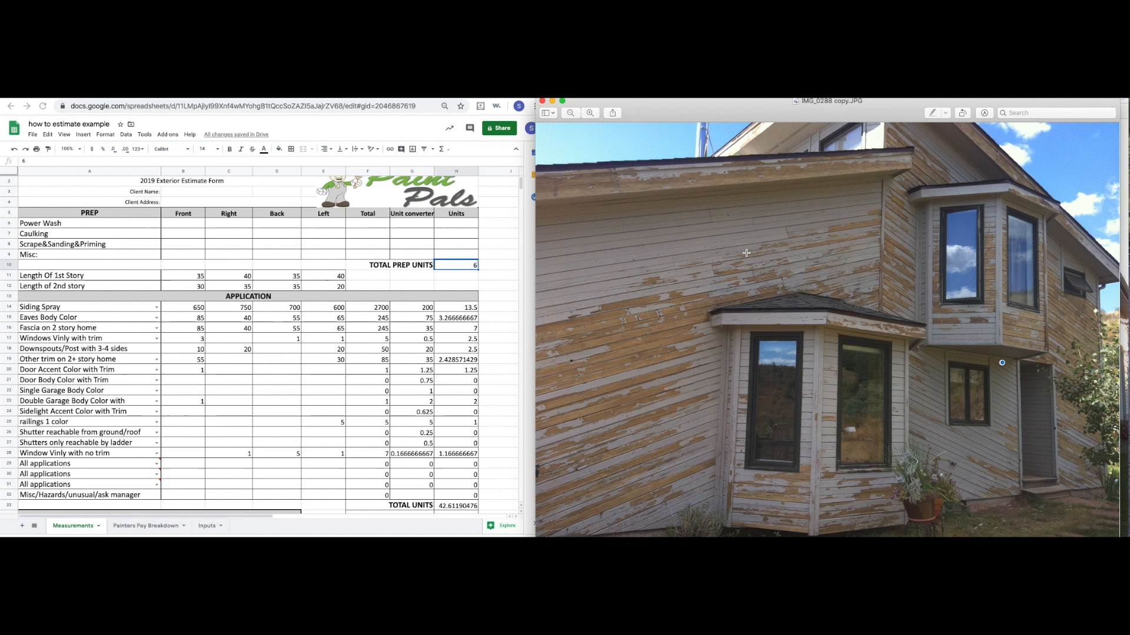
{"action": "left_click_drag", "start_coordinate": [648, 223], "coordinate": [1036, 502]}
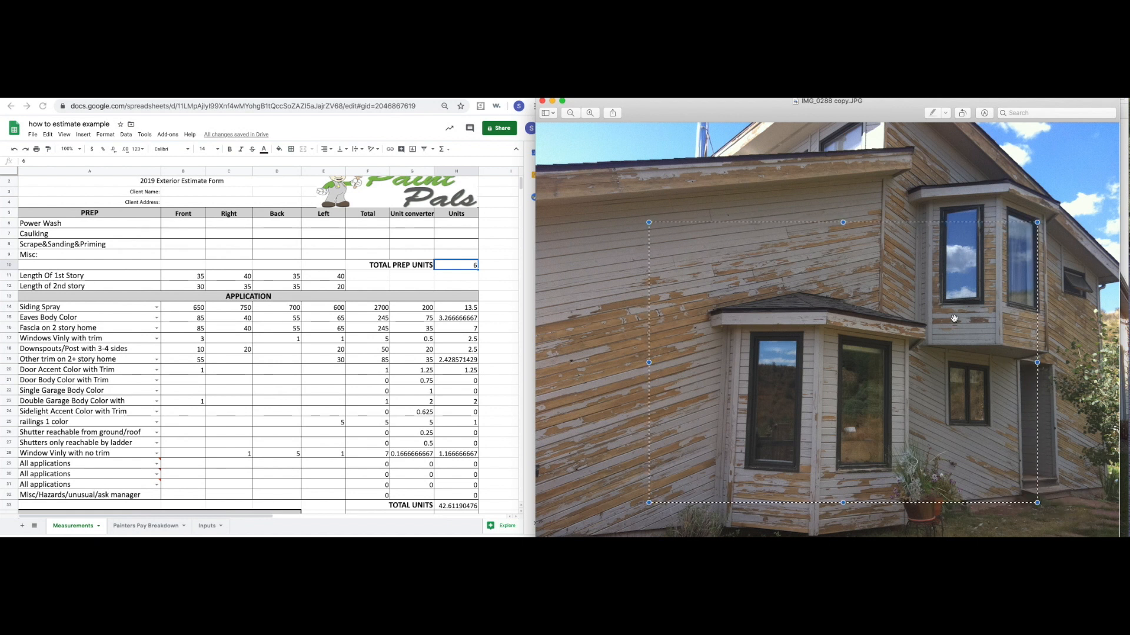
{"action": "left_click", "coordinate": [765, 272]}
{"action": "left_click_drag", "start_coordinate": [637, 220], "coordinate": [1070, 423]}
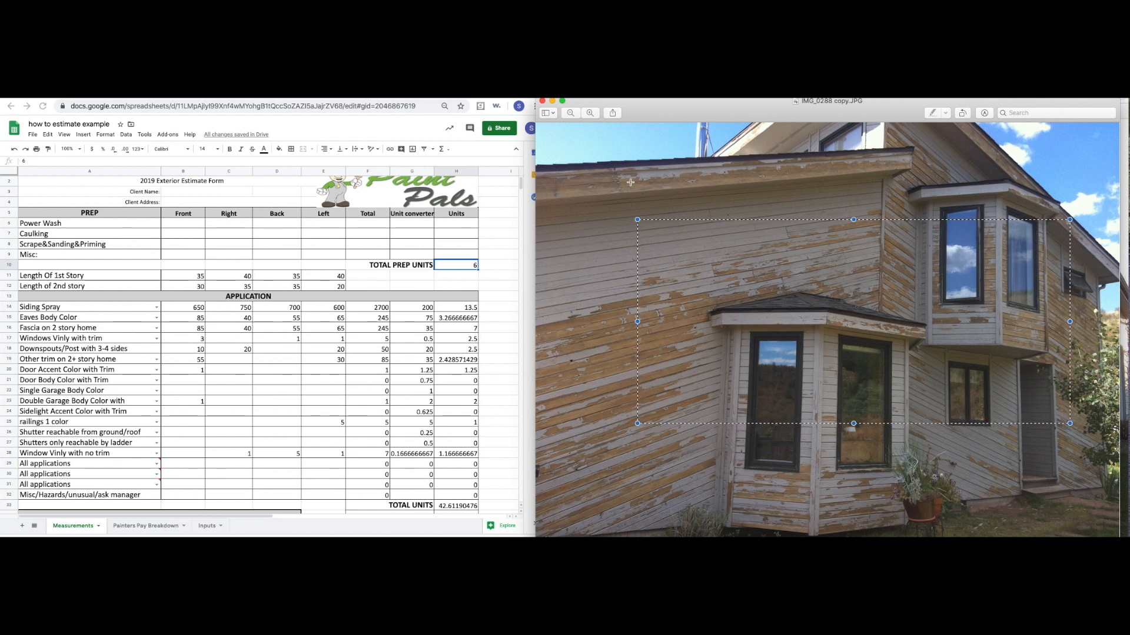
{"action": "left_click_drag", "start_coordinate": [577, 205], "coordinate": [1065, 340]}
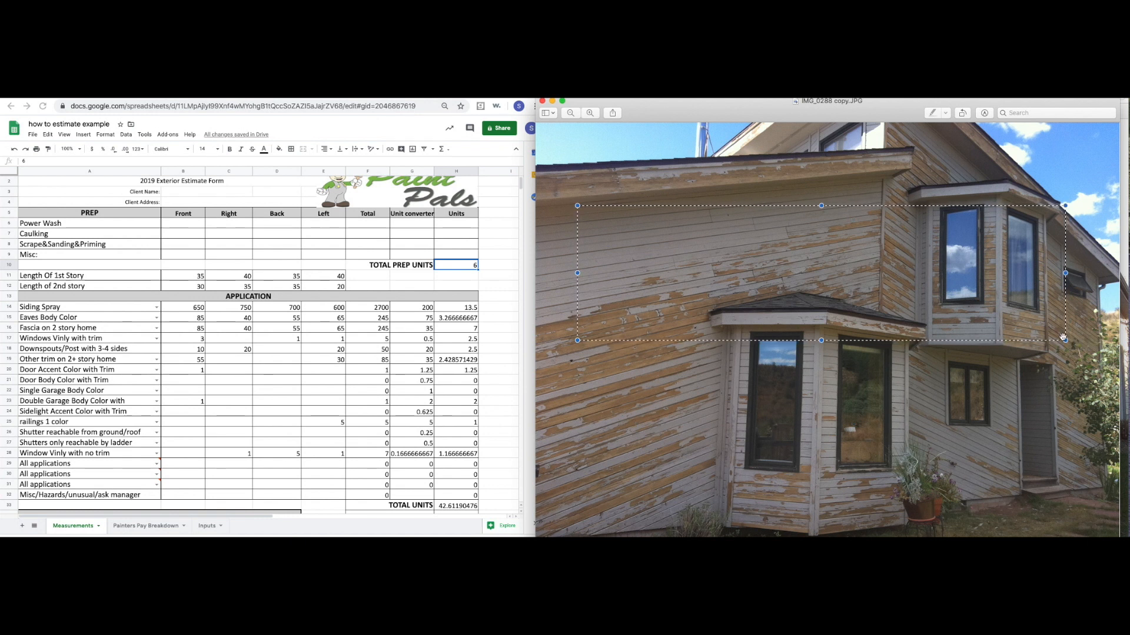
{"action": "left_click_drag", "start_coordinate": [1069, 458], "coordinate": [687, 293]}
{"action": "left_click_drag", "start_coordinate": [663, 247], "coordinate": [989, 409]}
{"action": "left_click_drag", "start_coordinate": [1046, 432], "coordinate": [1084, 429]}
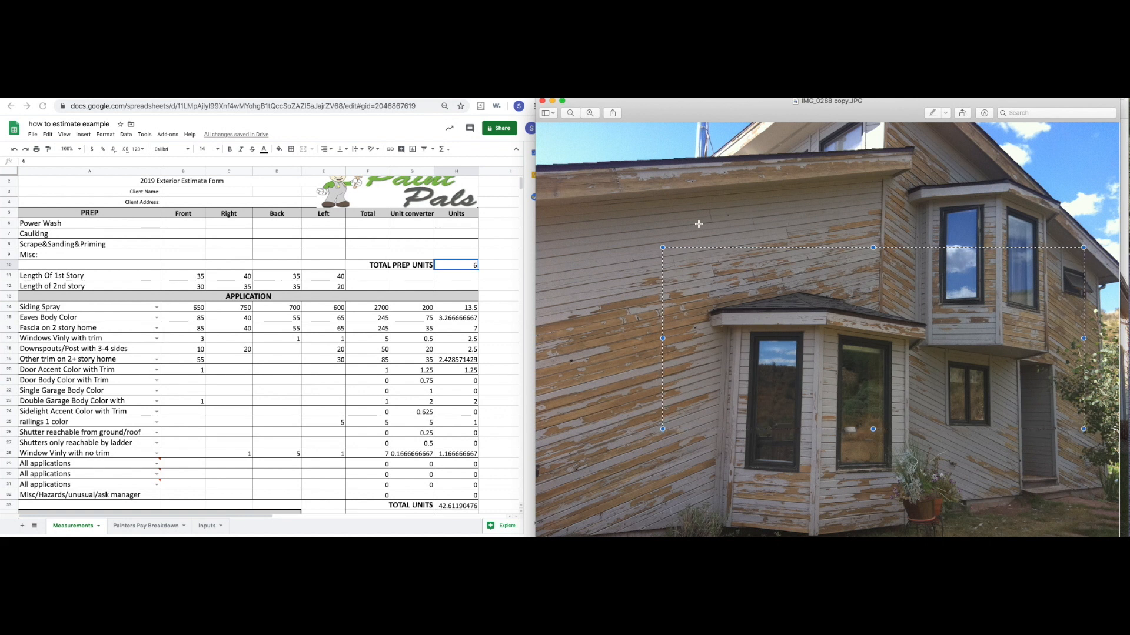
{"action": "left_click_drag", "start_coordinate": [639, 223], "coordinate": [1067, 350]}
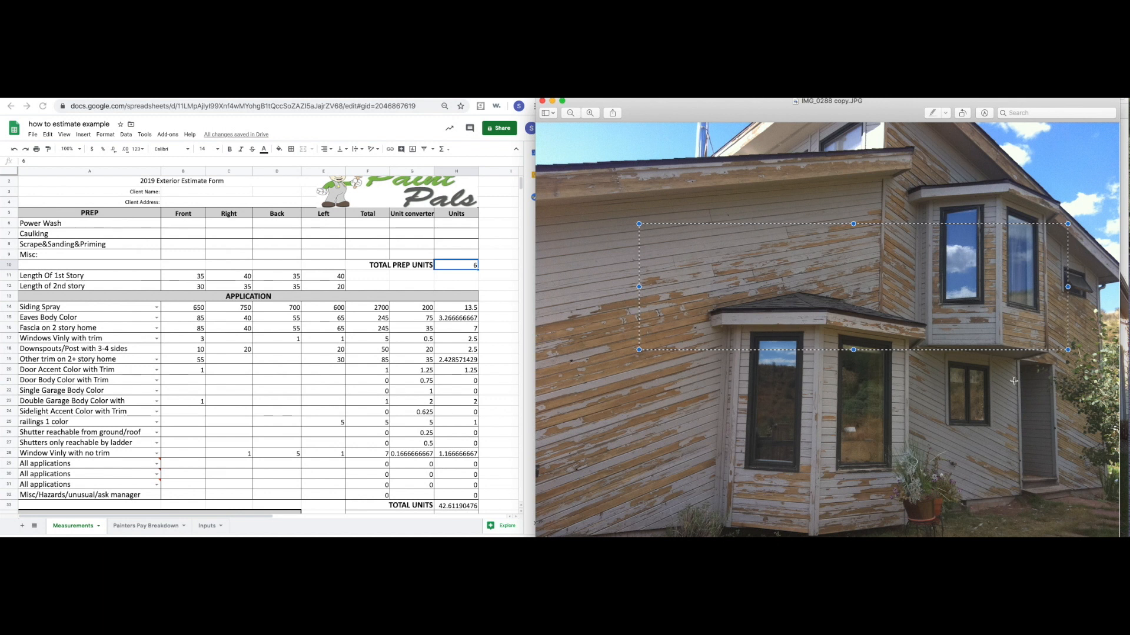
{"action": "left_click_drag", "start_coordinate": [663, 254], "coordinate": [1031, 420]}
{"action": "left_click_drag", "start_coordinate": [583, 265], "coordinate": [1097, 430]}
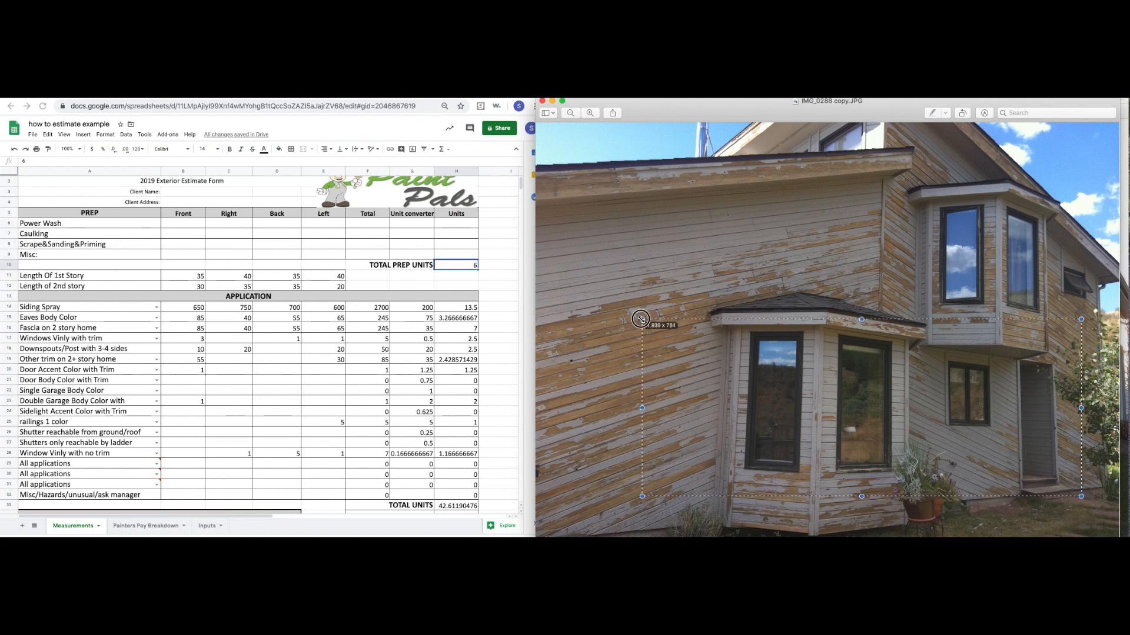
{"action": "left_click_drag", "start_coordinate": [603, 215], "coordinate": [1072, 374]}
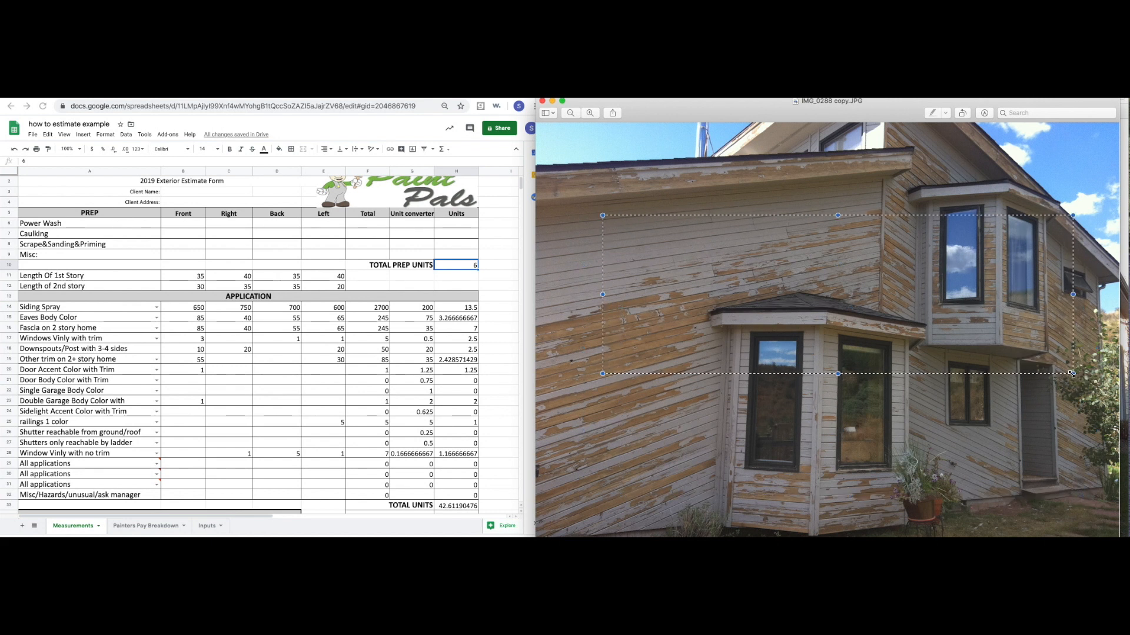
Mark out the peeling siding across the weathered house photo with rectangular selections, and move that photo out of the way.
{"action": "left_click_drag", "start_coordinate": [635, 254], "coordinate": [1068, 360]}
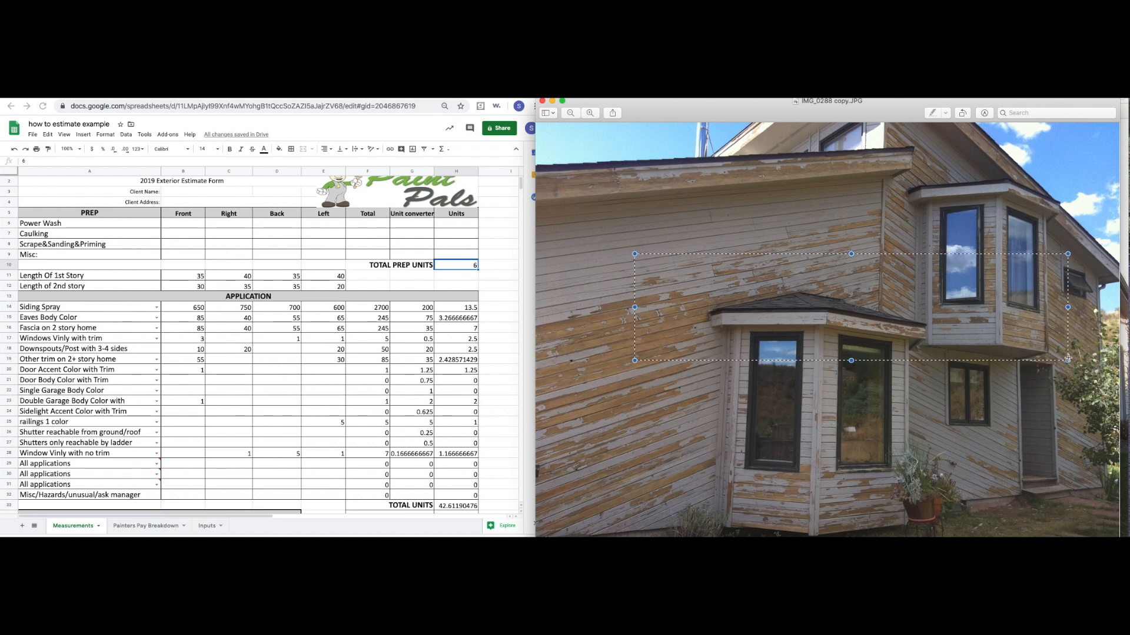
{"action": "left_click_drag", "start_coordinate": [612, 230], "coordinate": [1103, 352]}
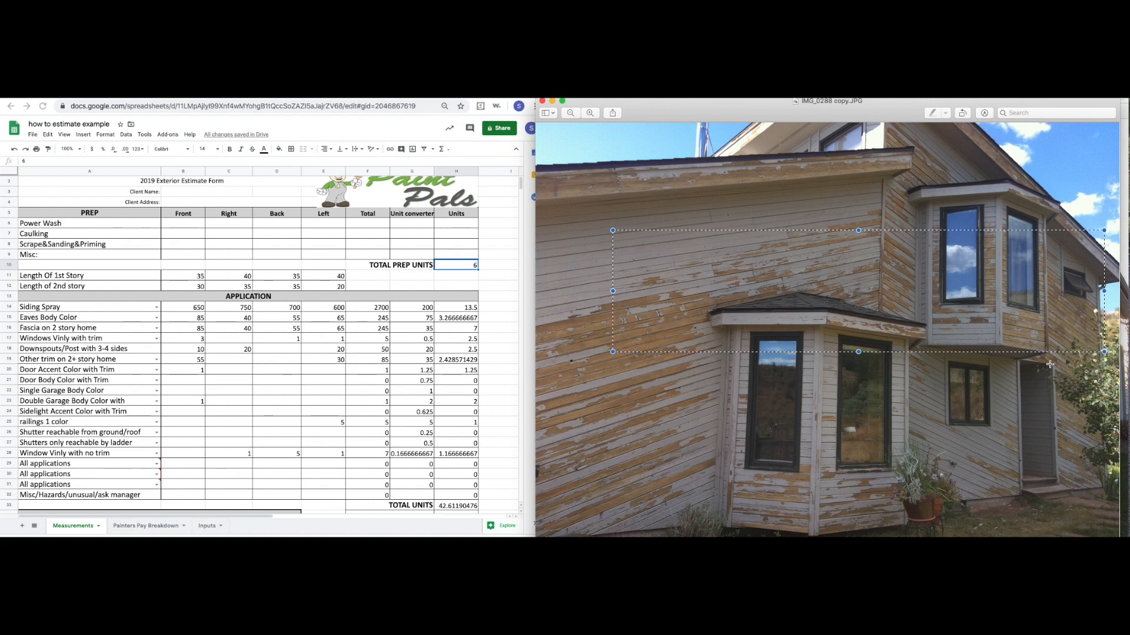
{"action": "left_click_drag", "start_coordinate": [1108, 398], "coordinate": [706, 275]}
{"action": "left_click_drag", "start_coordinate": [590, 234], "coordinate": [1064, 333]}
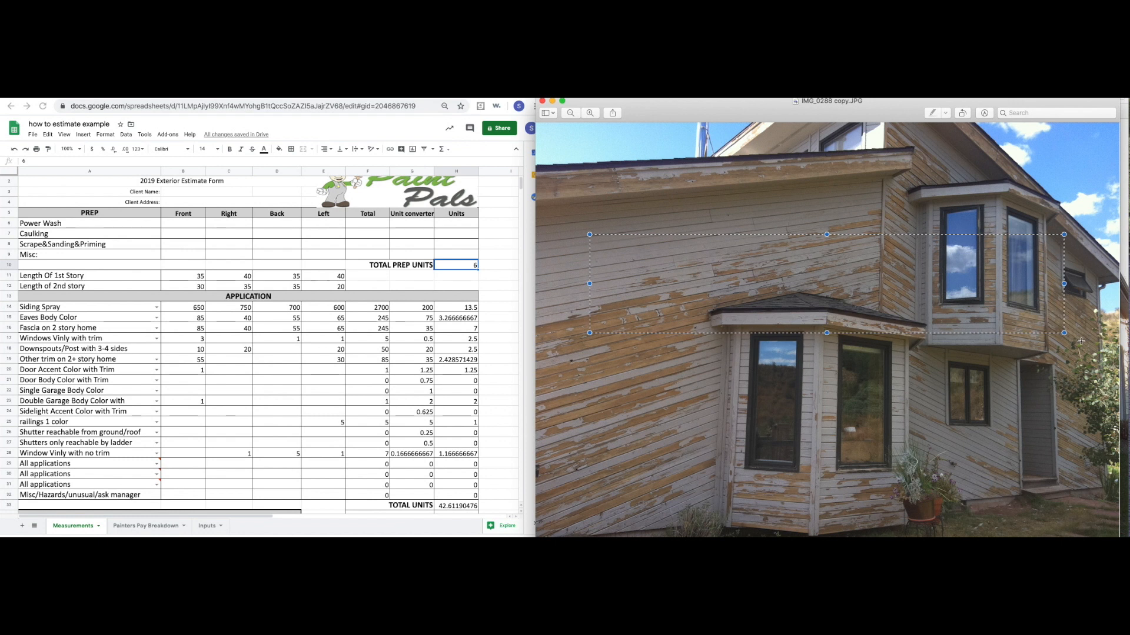
{"action": "left_click_drag", "start_coordinate": [1079, 415], "coordinate": [598, 307]}
{"action": "left_click_drag", "start_coordinate": [633, 236], "coordinate": [1100, 367]}
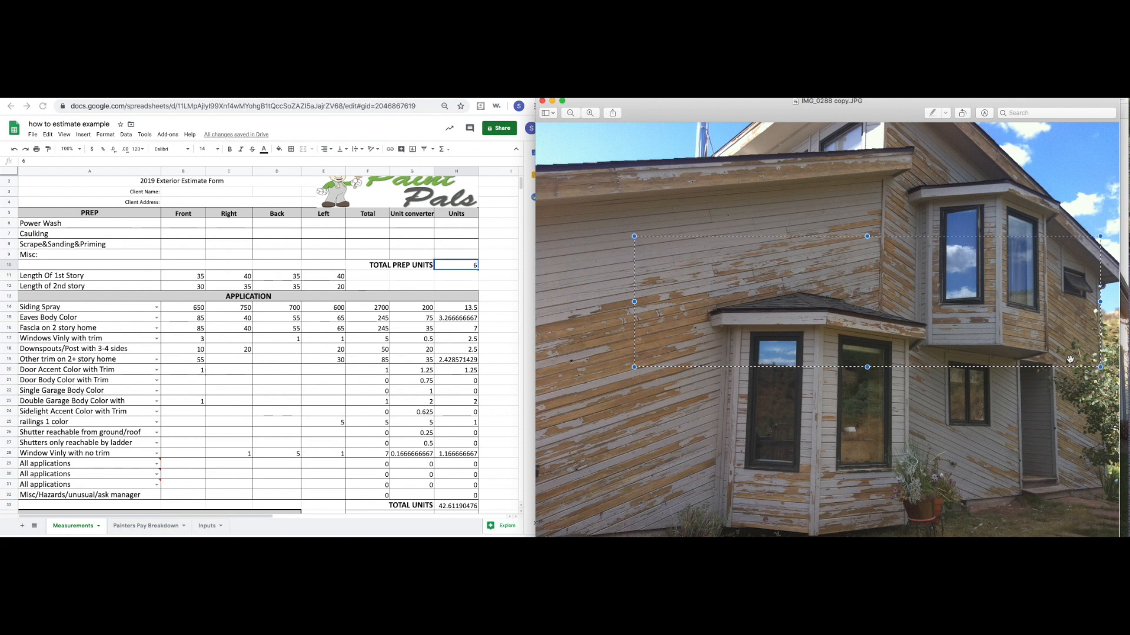
{"action": "left_click_drag", "start_coordinate": [1074, 439], "coordinate": [663, 329]}
{"action": "left_click_drag", "start_coordinate": [623, 268], "coordinate": [1075, 418]}
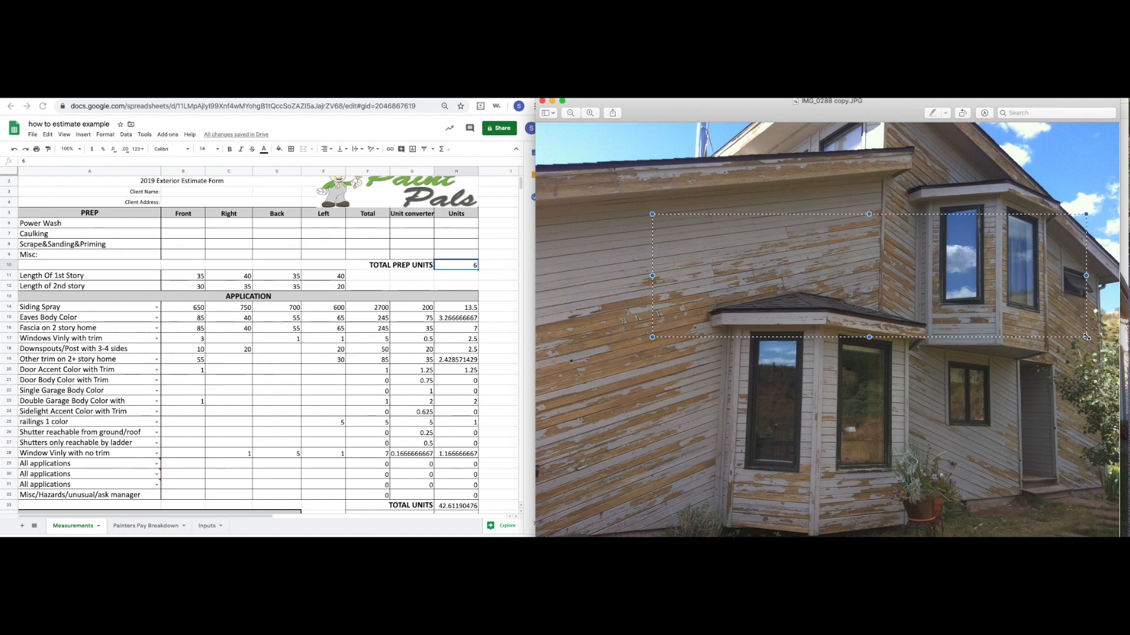
{"action": "left_click_drag", "start_coordinate": [1096, 385], "coordinate": [756, 300]}
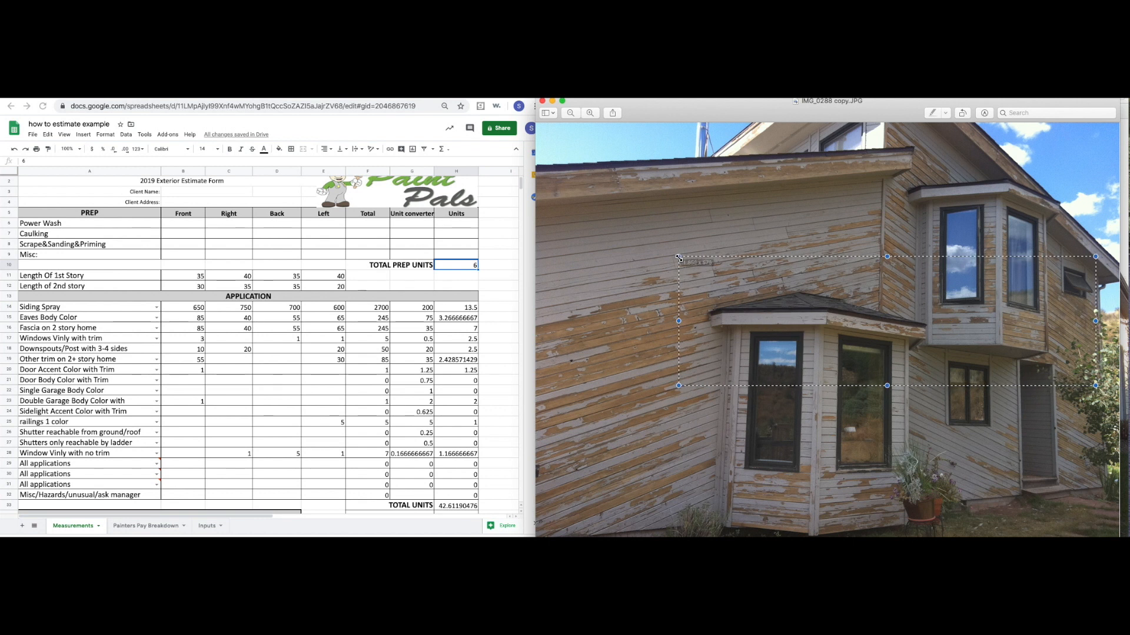
{"action": "mouse_move", "coordinate": [615, 242]}
{"action": "left_mouse_down"}
{"action": "mouse_move", "coordinate": [1015, 333]}
{"action": "mouse_move", "coordinate": [1069, 334]}
{"action": "left_mouse_up"}
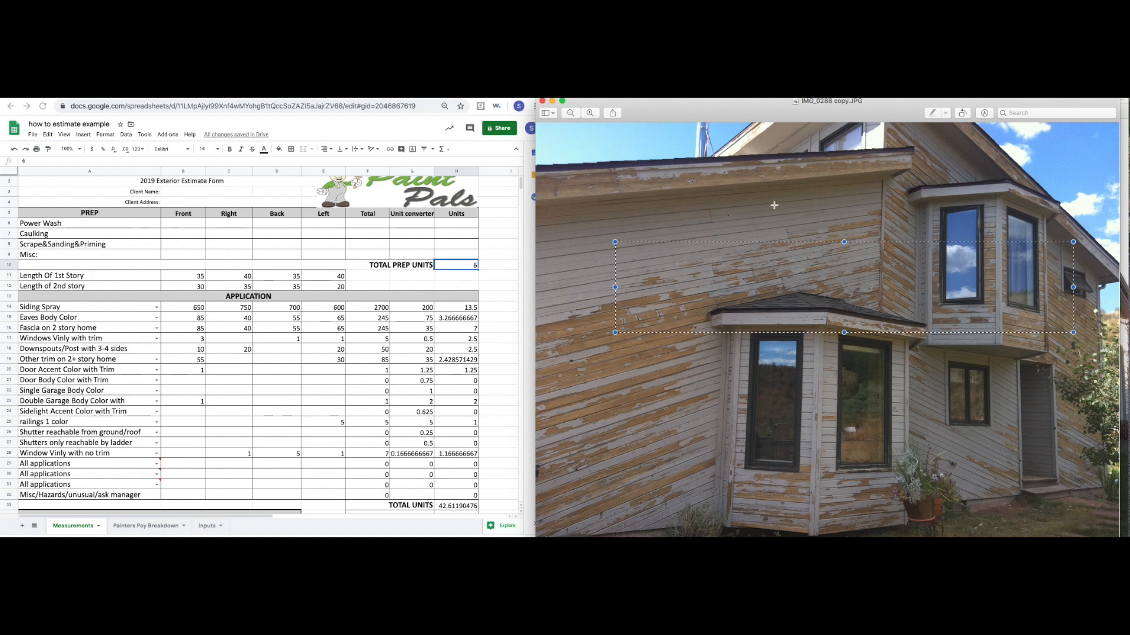
{"action": "left_click_drag", "start_coordinate": [766, 201], "coordinate": [1102, 357]}
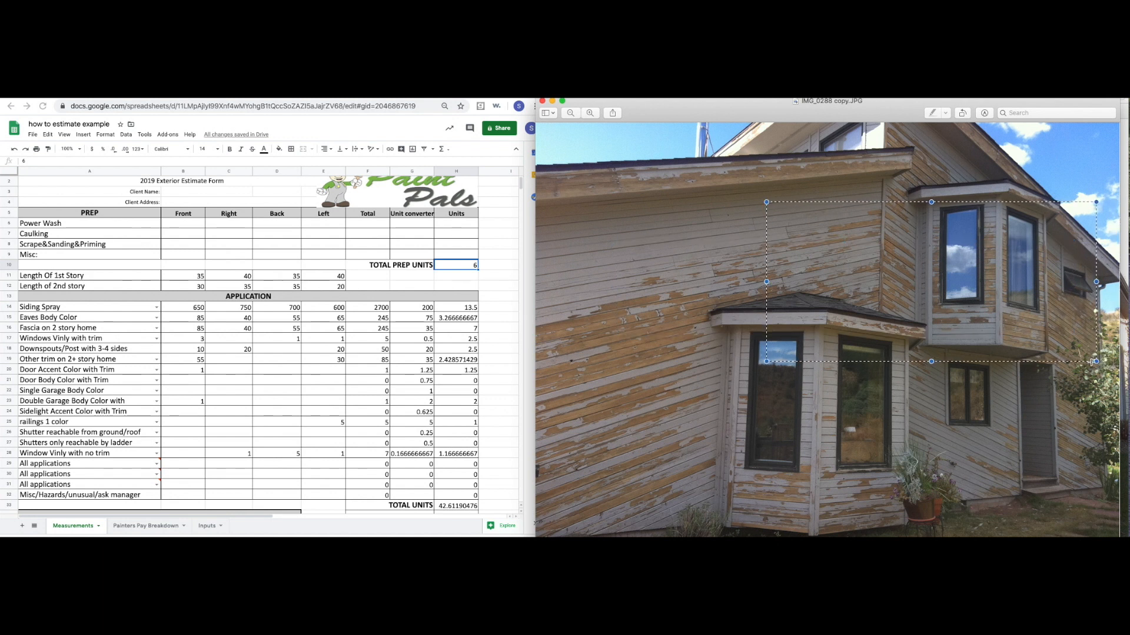
{"action": "left_click_drag", "start_coordinate": [1099, 431], "coordinate": [624, 232]}
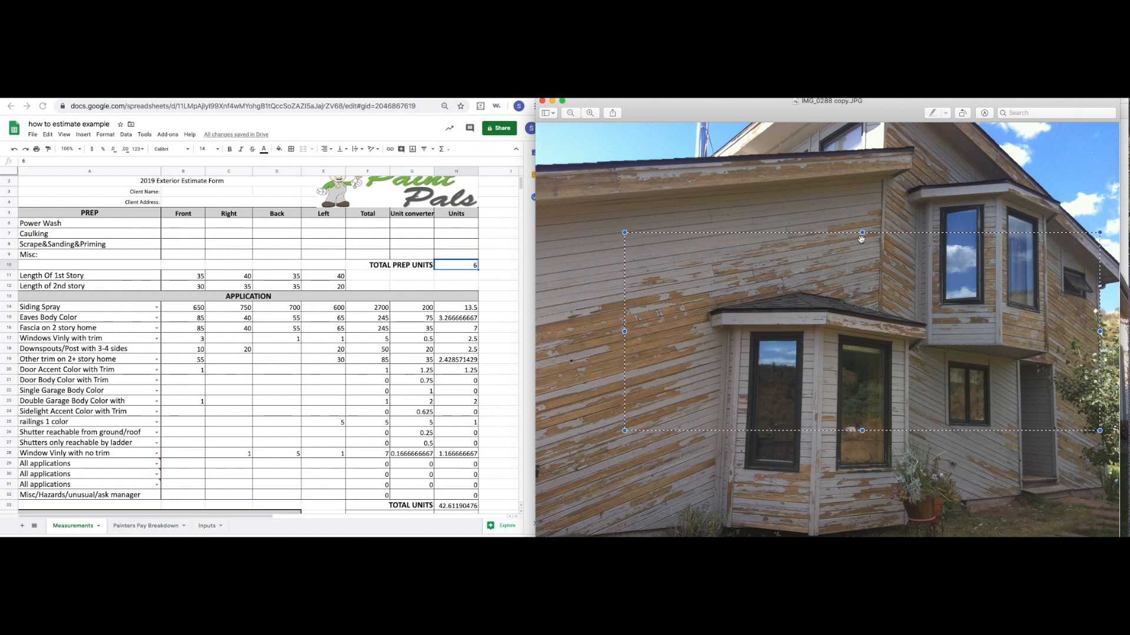
{"action": "left_click_drag", "start_coordinate": [665, 196], "coordinate": [1070, 386]}
{"action": "left_click_drag", "start_coordinate": [591, 255], "coordinate": [1078, 429]}
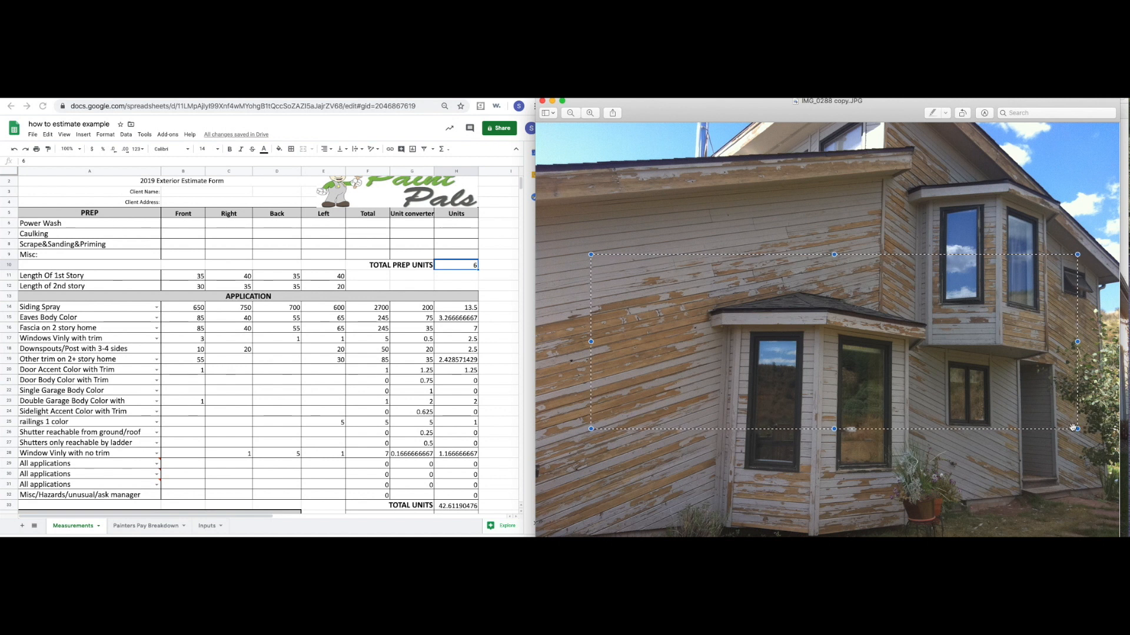
{"action": "left_click_drag", "start_coordinate": [782, 208], "coordinate": [1086, 383]}
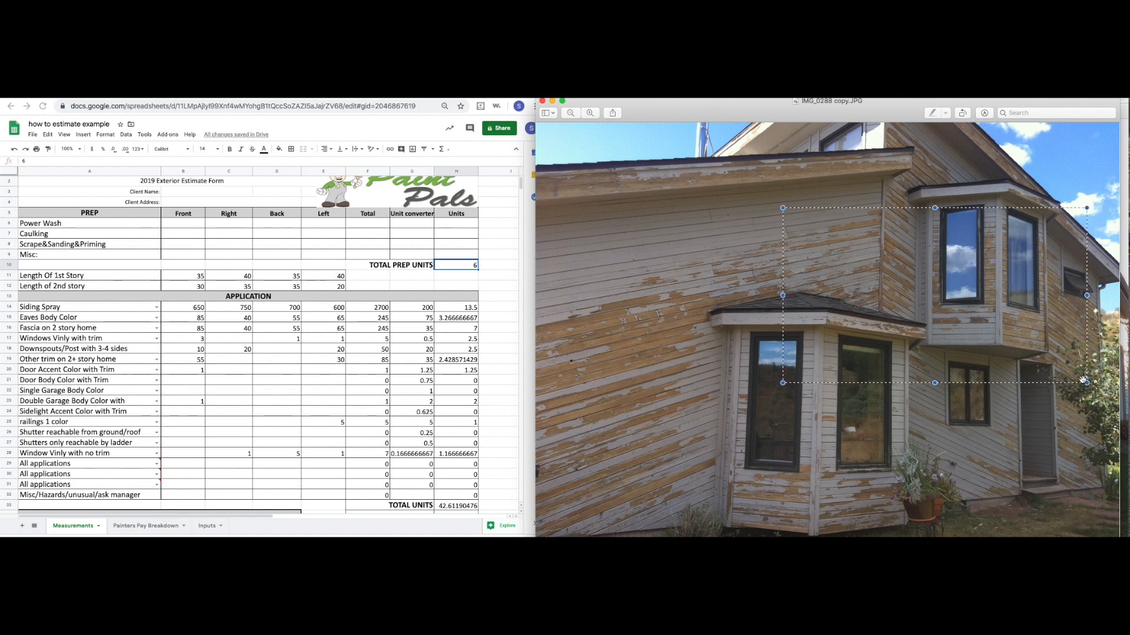
{"action": "left_click_drag", "start_coordinate": [1091, 460], "coordinate": [739, 324]}
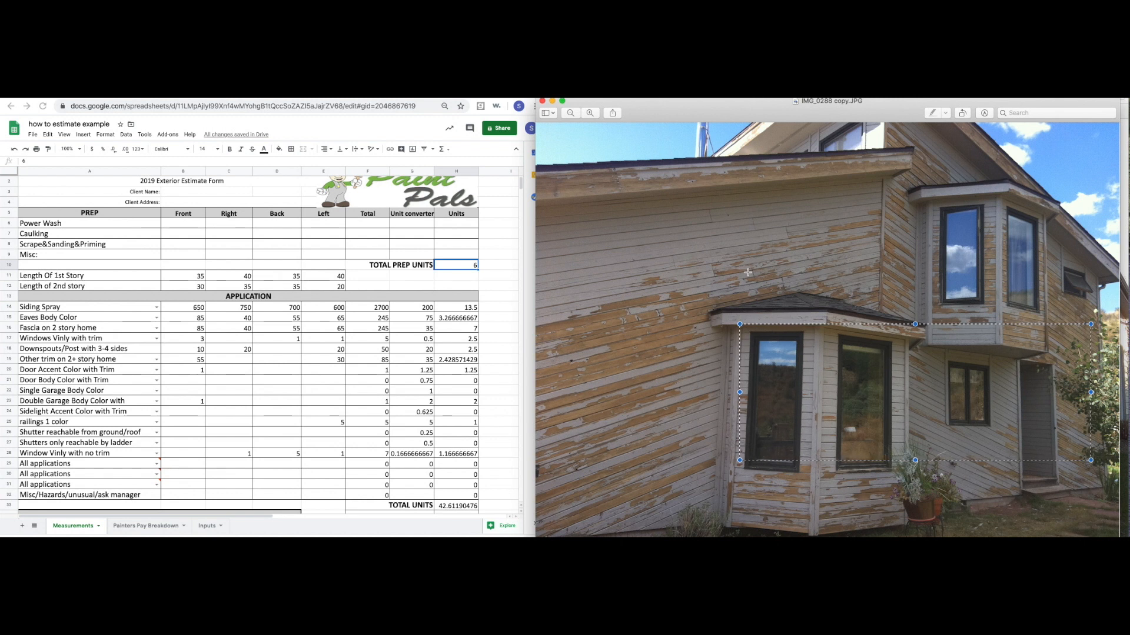
{"action": "left_click_drag", "start_coordinate": [718, 250], "coordinate": [1063, 379]}
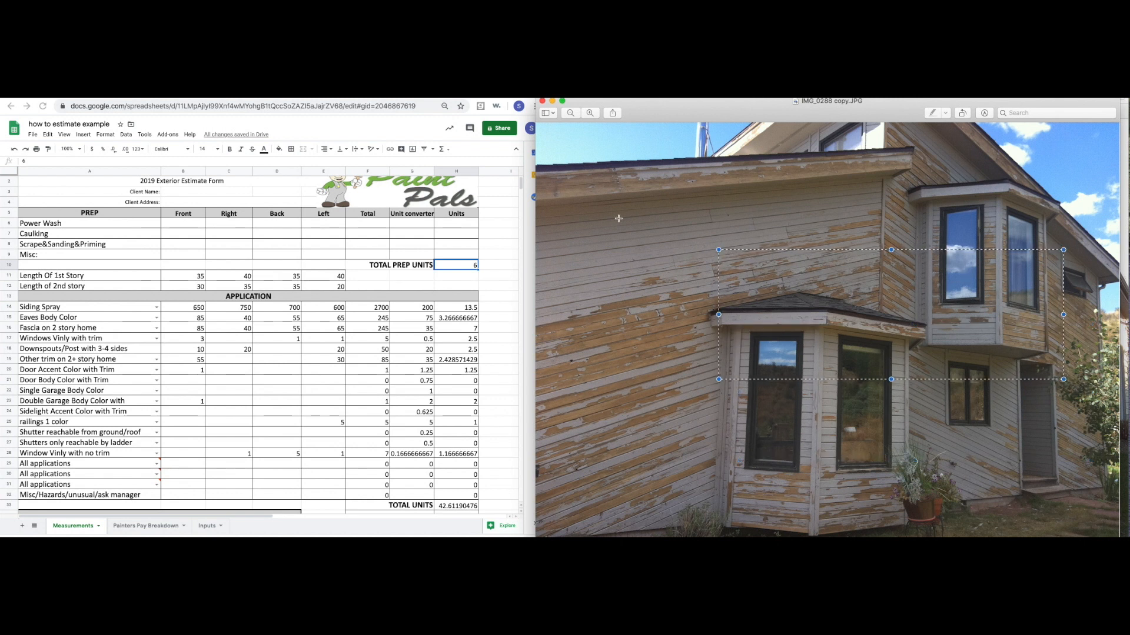
{"action": "left_click_drag", "start_coordinate": [564, 296], "coordinate": [819, 451]}
{"action": "left_click_drag", "start_coordinate": [676, 106], "coordinate": [678, 95]}
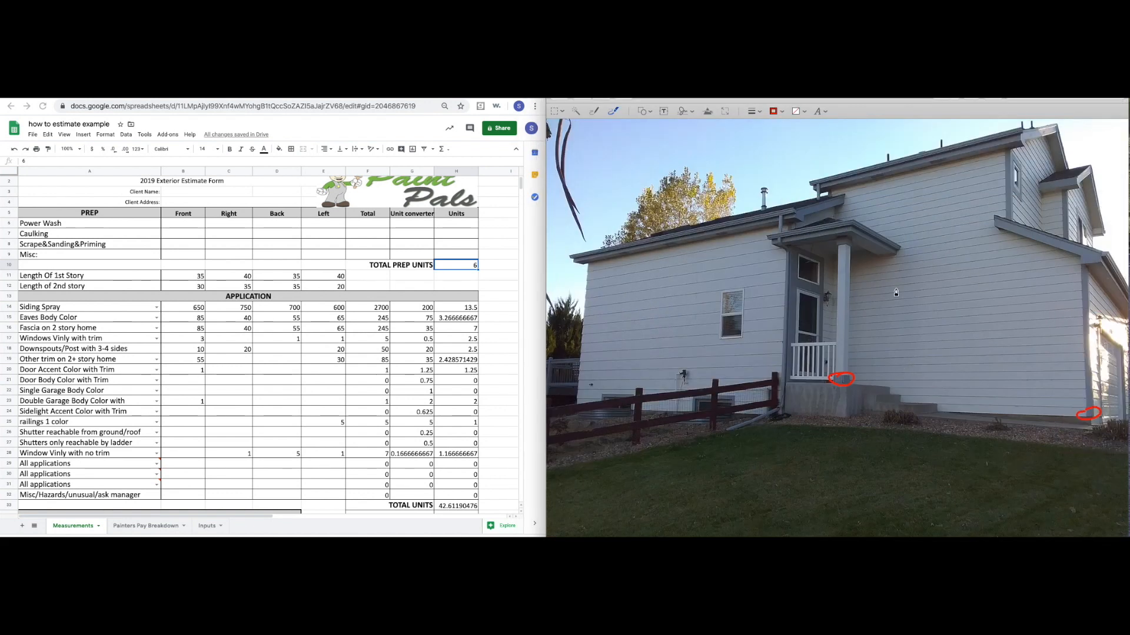
Sketch large red loops over the siding in the white house photo and undo the red markings.
{"action": "mouse_move", "coordinate": [931, 279]}
{"action": "left_mouse_down"}
{"action": "mouse_move", "coordinate": [883, 309]}
{"action": "mouse_move", "coordinate": [994, 254]}
{"action": "left_mouse_up"}
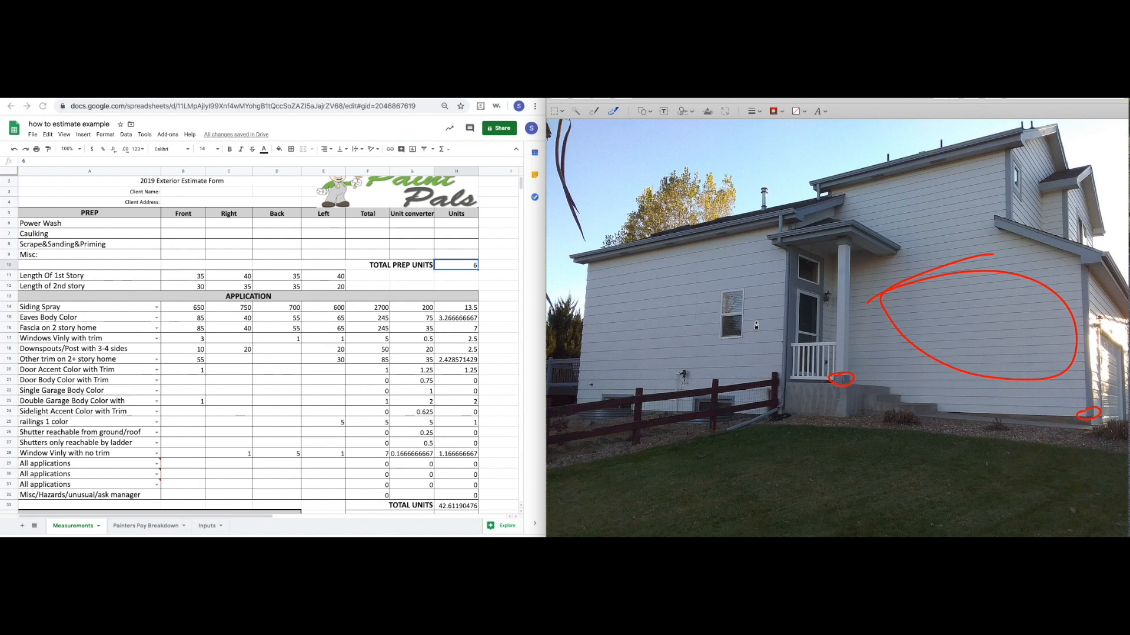
{"action": "mouse_move", "coordinate": [648, 283]}
{"action": "left_mouse_down"}
{"action": "mouse_move", "coordinate": [1006, 306]}
{"action": "mouse_move", "coordinate": [831, 290]}
{"action": "left_mouse_up"}
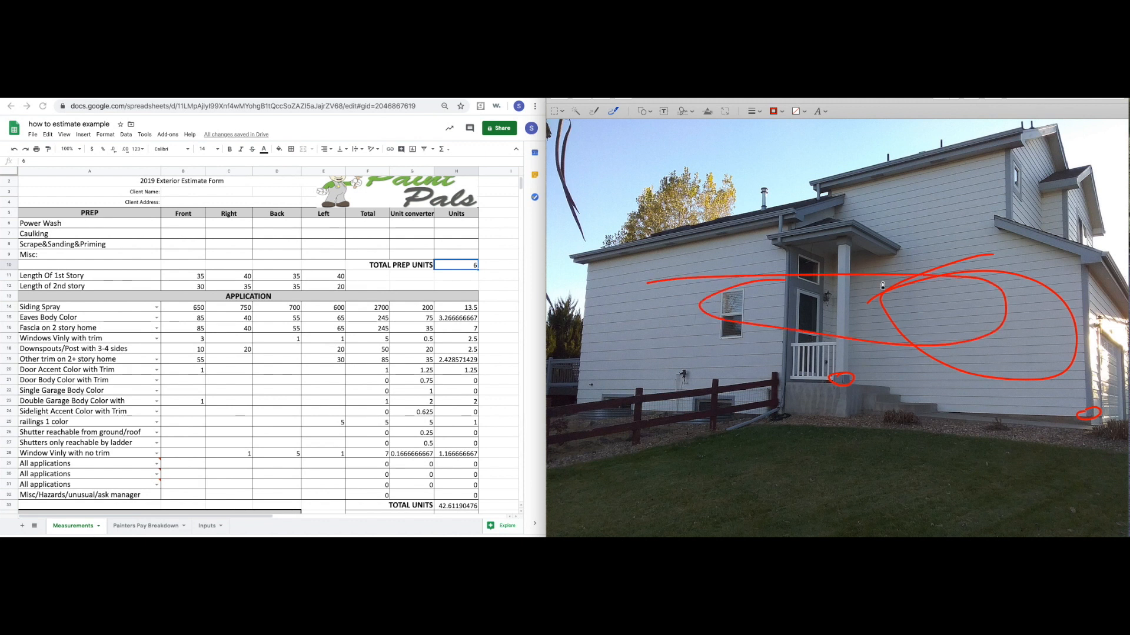
{"action": "key", "text": "super+z"}
{"action": "key", "text": "super+z"}
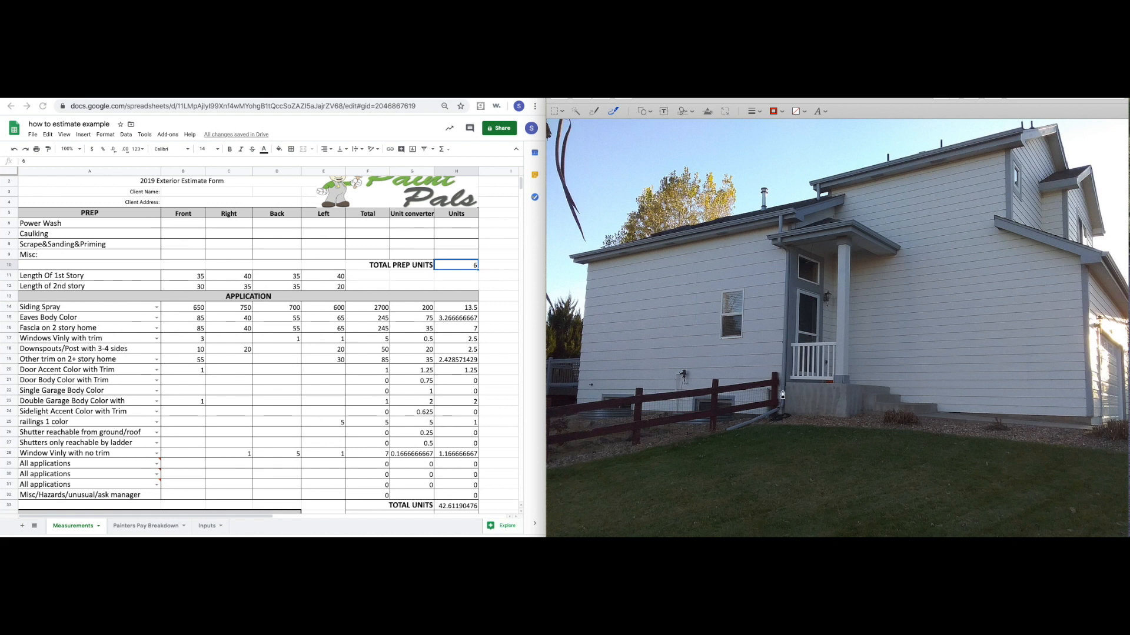
Circle in red the bases of the downspout by the fence, the porch post and the wall corner on the white house.
{"action": "left_click_drag", "start_coordinate": [777, 409], "coordinate": [776, 409]}
{"action": "left_click_drag", "start_coordinate": [1108, 415], "coordinate": [1087, 412]}
Bring the green garage photo into view and outline the worn siding above the garage door with rectangular selections.
{"action": "left_click_drag", "start_coordinate": [0, 105], "coordinate": [419, 105]}
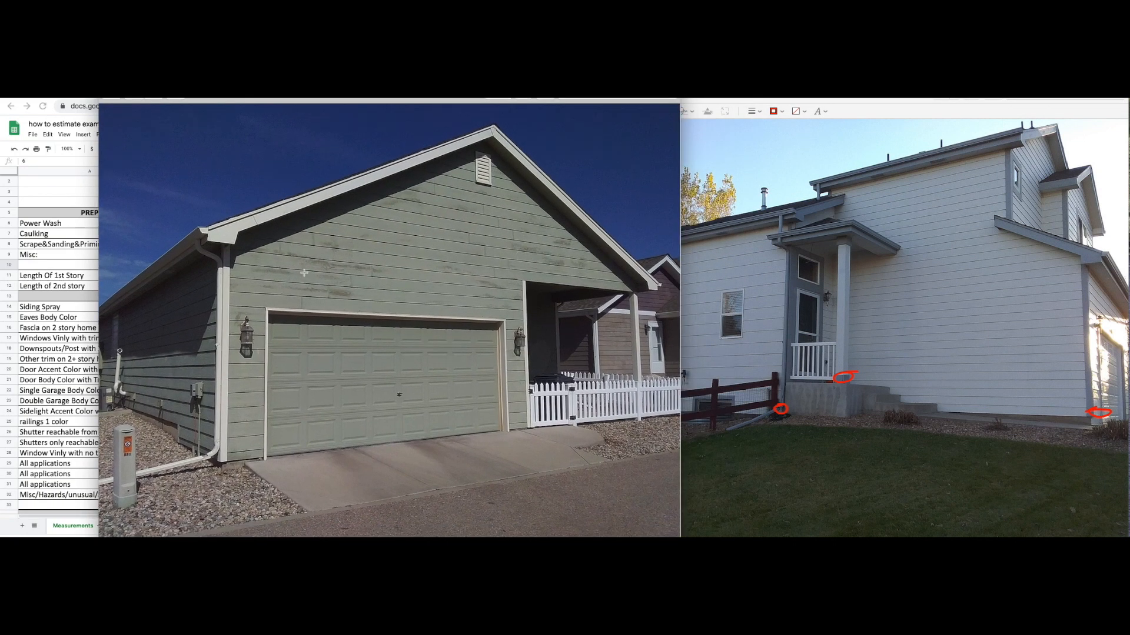
{"action": "mouse_move", "coordinate": [285, 273]}
{"action": "left_mouse_down"}
{"action": "mouse_move", "coordinate": [453, 272]}
{"action": "mouse_move", "coordinate": [501, 309]}
{"action": "left_mouse_up"}
{"action": "left_click_drag", "start_coordinate": [384, 227], "coordinate": [577, 291]}
{"action": "left_click_drag", "start_coordinate": [319, 247], "coordinate": [544, 287]}
{"action": "left_click_drag", "start_coordinate": [388, 212], "coordinate": [581, 270]}
{"action": "left_click_drag", "start_coordinate": [268, 271], "coordinate": [534, 329]}
Select a block of peeling siding in the weathered house photo and a small patch under the garage's gable slope for comparison.
{"action": "left_click", "coordinate": [1129, 376]}
{"action": "left_click_drag", "start_coordinate": [778, 304], "coordinate": [916, 476]}
{"action": "left_click", "coordinate": [470, 263]}
{"action": "left_click_drag", "start_coordinate": [524, 241], "coordinate": [587, 271]}
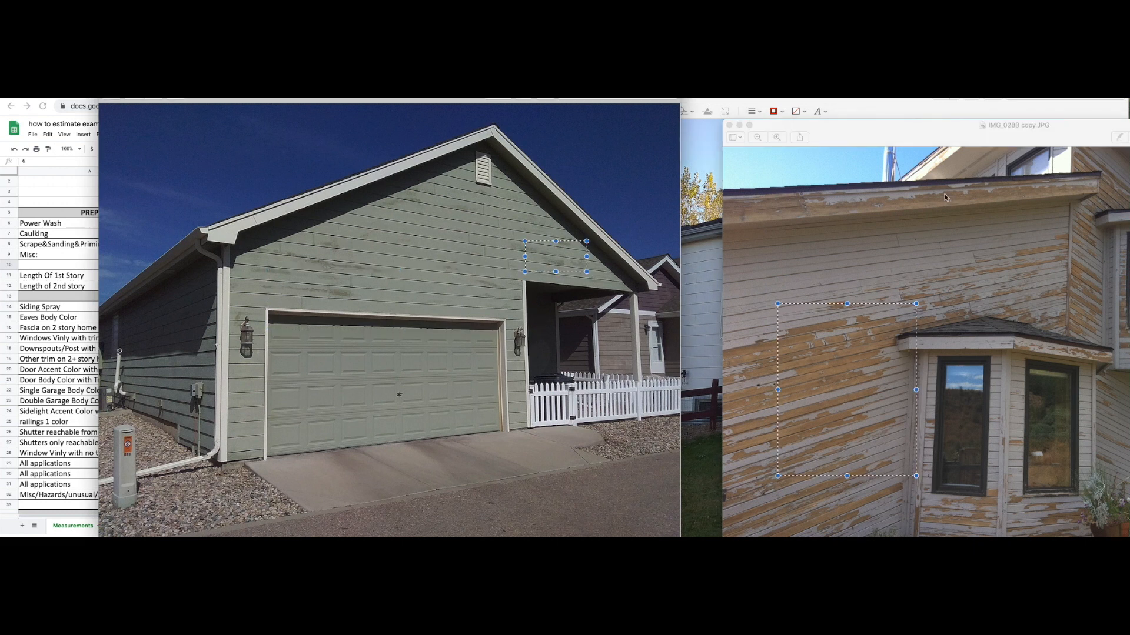
Reposition the weathered house photo beside the green garage photo so its bay windows and upper storey are in view.
{"action": "left_click_drag", "start_coordinate": [911, 126], "coordinate": [858, 100]}
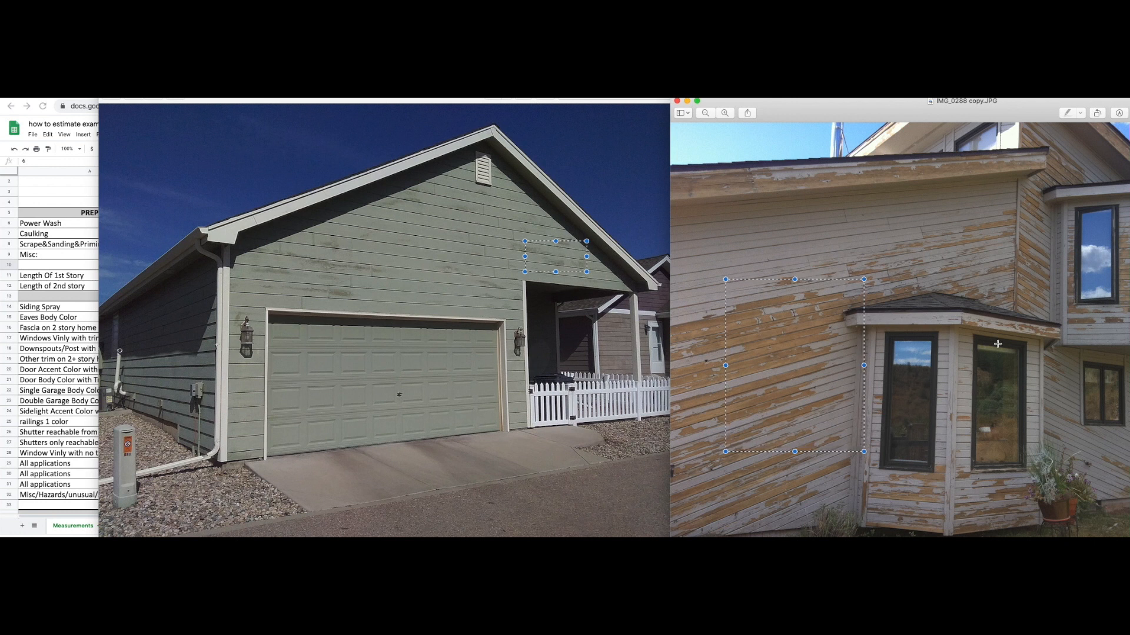
{"action": "left_click_drag", "start_coordinate": [881, 120], "coordinate": [792, 101]}
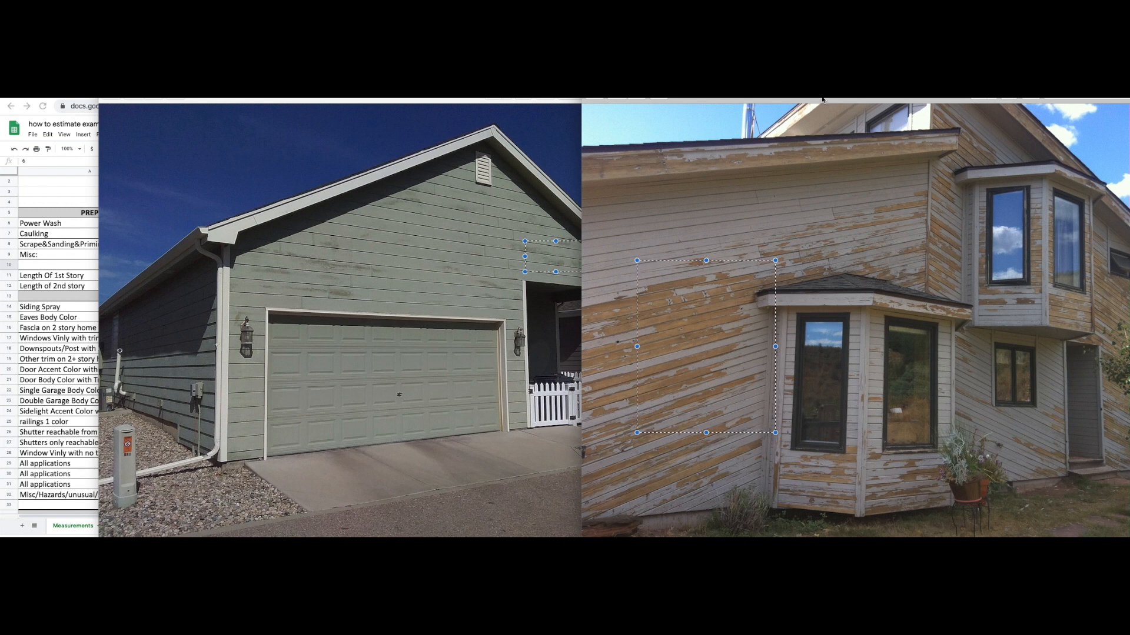
{"action": "left_click_drag", "start_coordinate": [820, 98], "coordinate": [814, 102]}
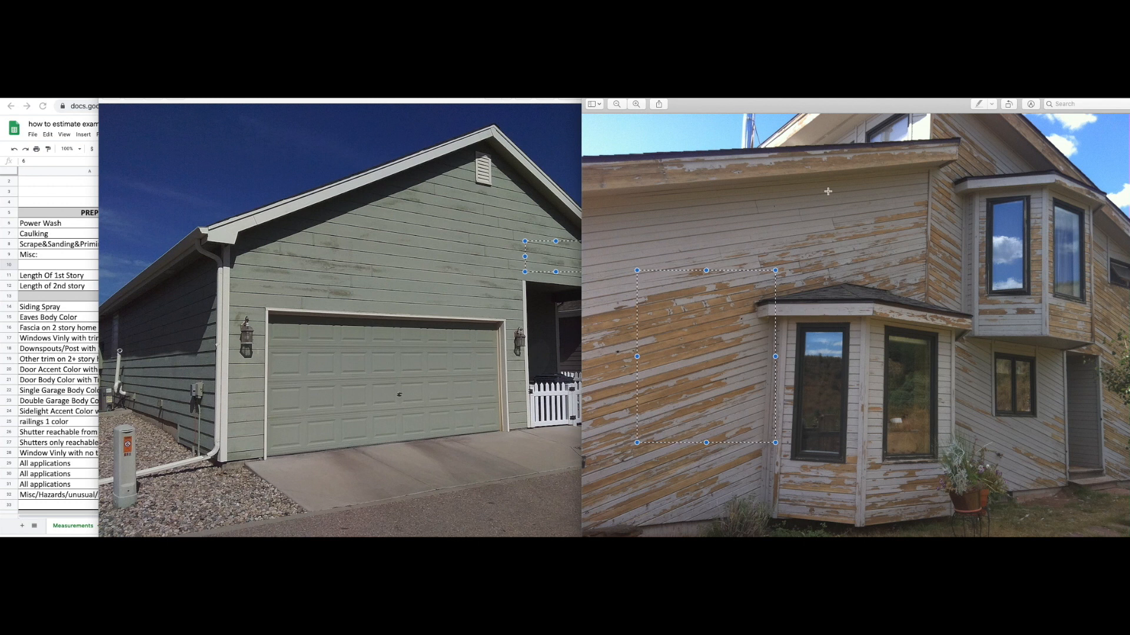
Outline the extent of peeling around the bay windows of the weathered house with successive rectangular selections.
{"action": "left_click_drag", "start_coordinate": [665, 229], "coordinate": [874, 317]}
{"action": "left_click_drag", "start_coordinate": [685, 295], "coordinate": [862, 302]}
{"action": "left_click_drag", "start_coordinate": [800, 224], "coordinate": [833, 234]}
{"action": "left_click_drag", "start_coordinate": [750, 216], "coordinate": [1035, 304]}
{"action": "left_click_drag", "start_coordinate": [658, 222], "coordinate": [943, 326]}
{"action": "left_click_drag", "start_coordinate": [714, 180], "coordinate": [1025, 323]}
{"action": "left_click_drag", "start_coordinate": [641, 244], "coordinate": [1003, 351]}
Move the garage photo clear of the estimate spreadsheet and mark small worn siding patches above the garage door.
{"action": "left_click", "coordinate": [423, 110]}
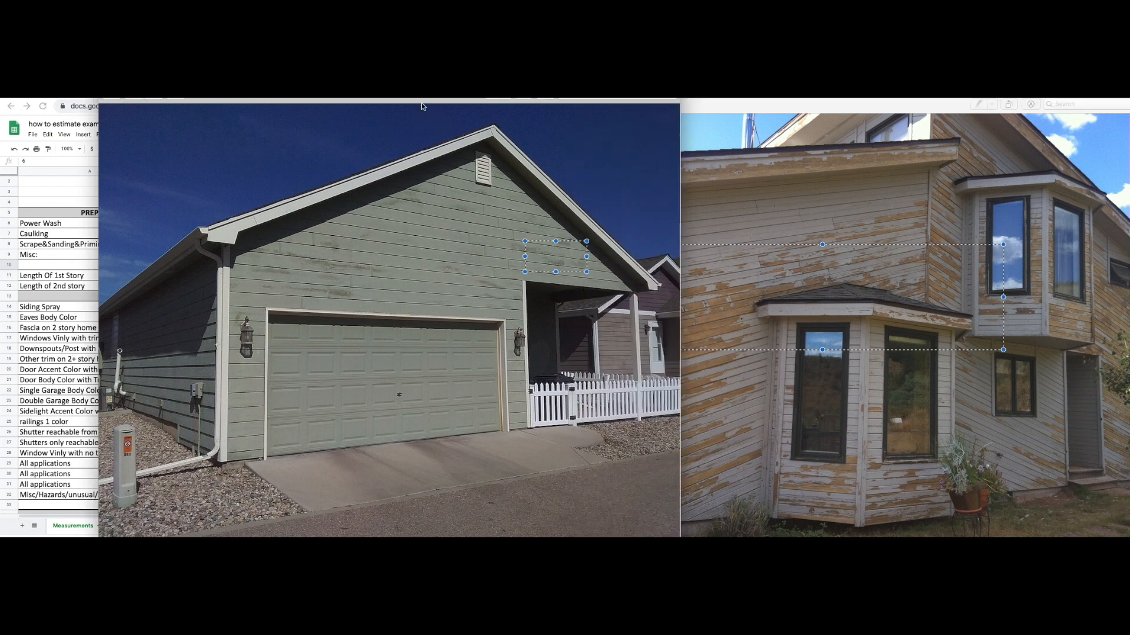
{"action": "left_click_drag", "start_coordinate": [423, 107], "coordinate": [830, 113]}
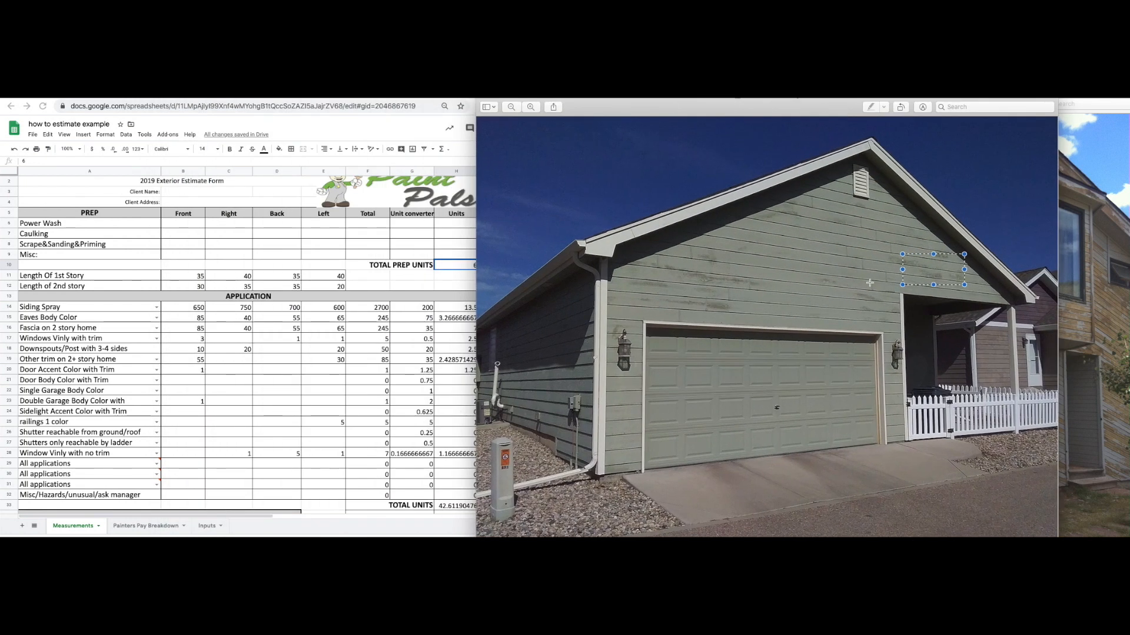
{"action": "left_click_drag", "start_coordinate": [729, 287], "coordinate": [774, 287]}
{"action": "left_click_drag", "start_coordinate": [694, 299], "coordinate": [747, 318]}
{"action": "left_click_drag", "start_coordinate": [846, 289], "coordinate": [906, 312]}
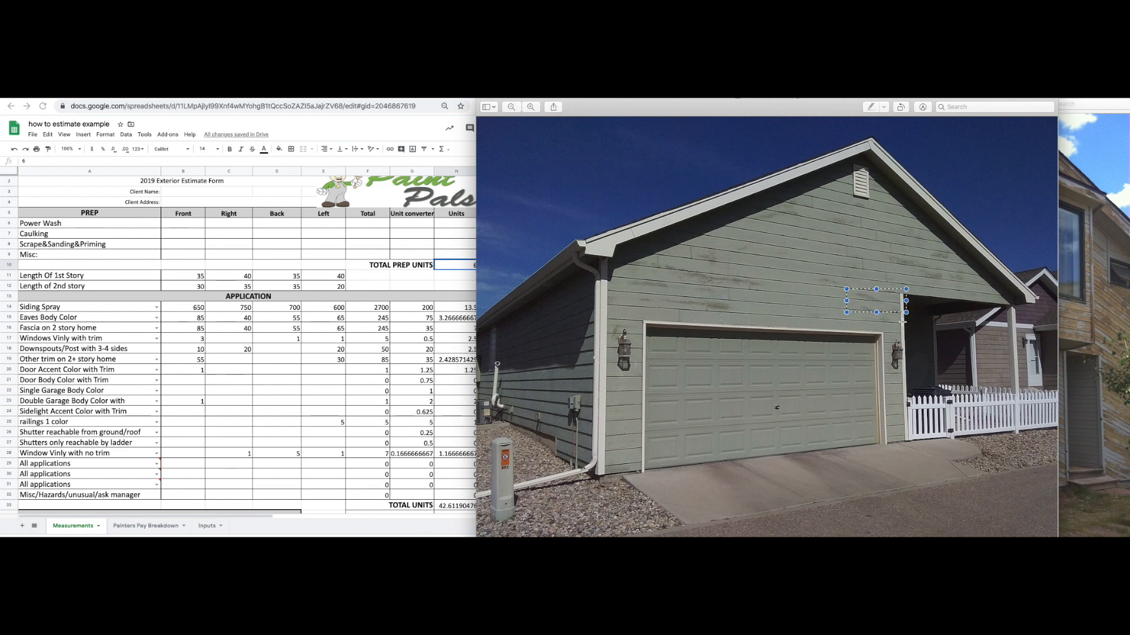
{"action": "left_click_drag", "start_coordinate": [705, 273], "coordinate": [897, 307]}
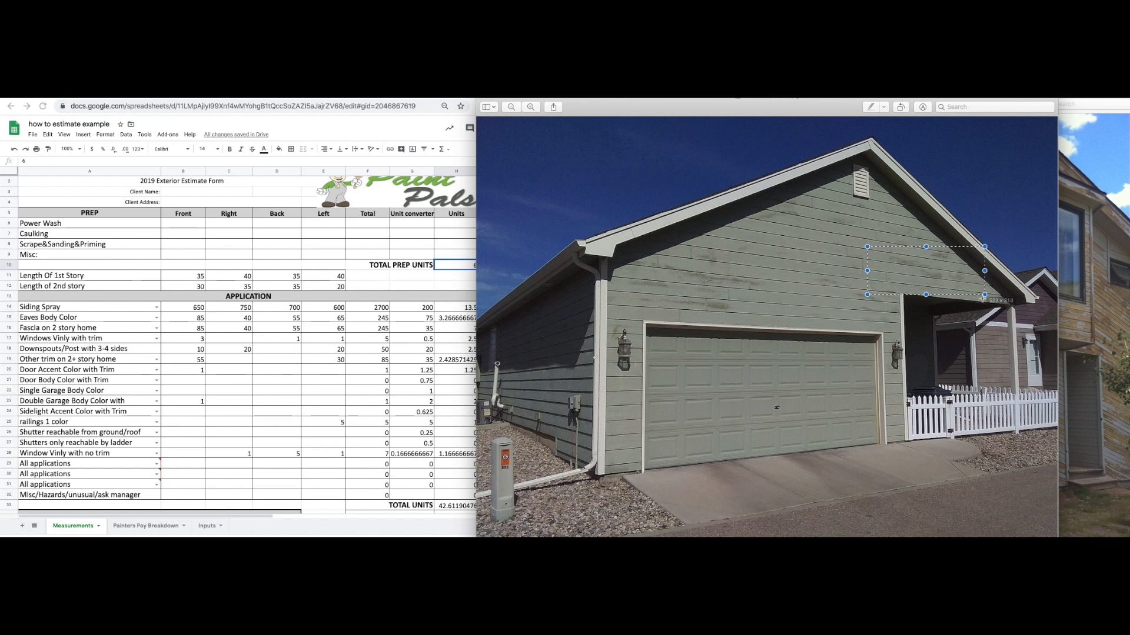
Select the garage's front gable and adjust the selection edges to span from the roof peak to the door top.
{"action": "left_click_drag", "start_coordinate": [619, 169], "coordinate": [1019, 355]}
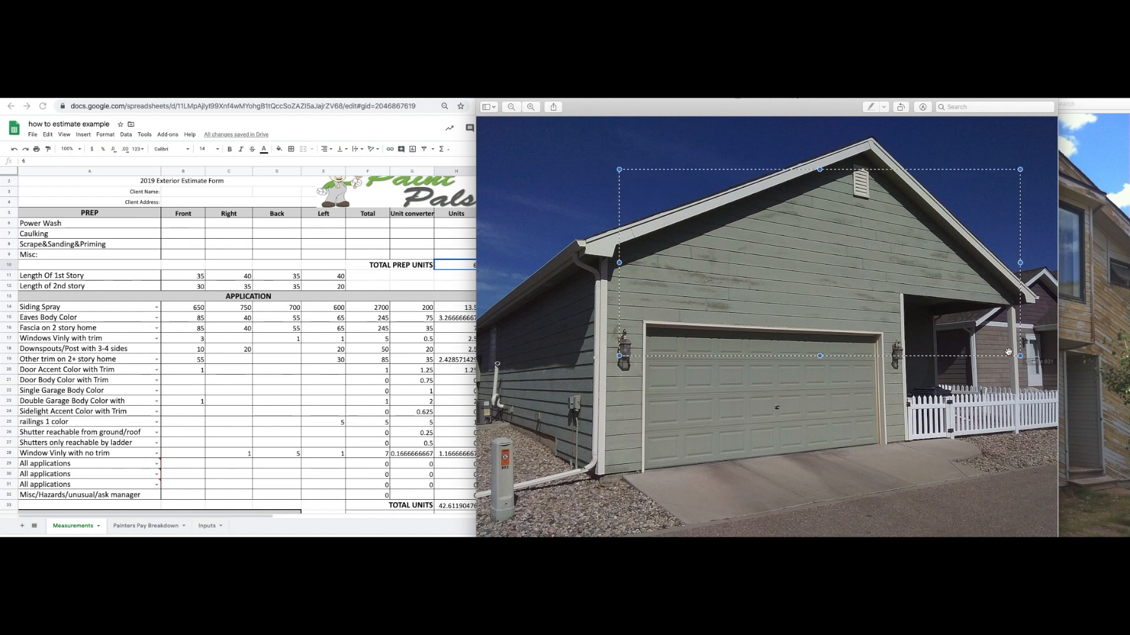
{"action": "left_click_drag", "start_coordinate": [615, 174], "coordinate": [600, 150]}
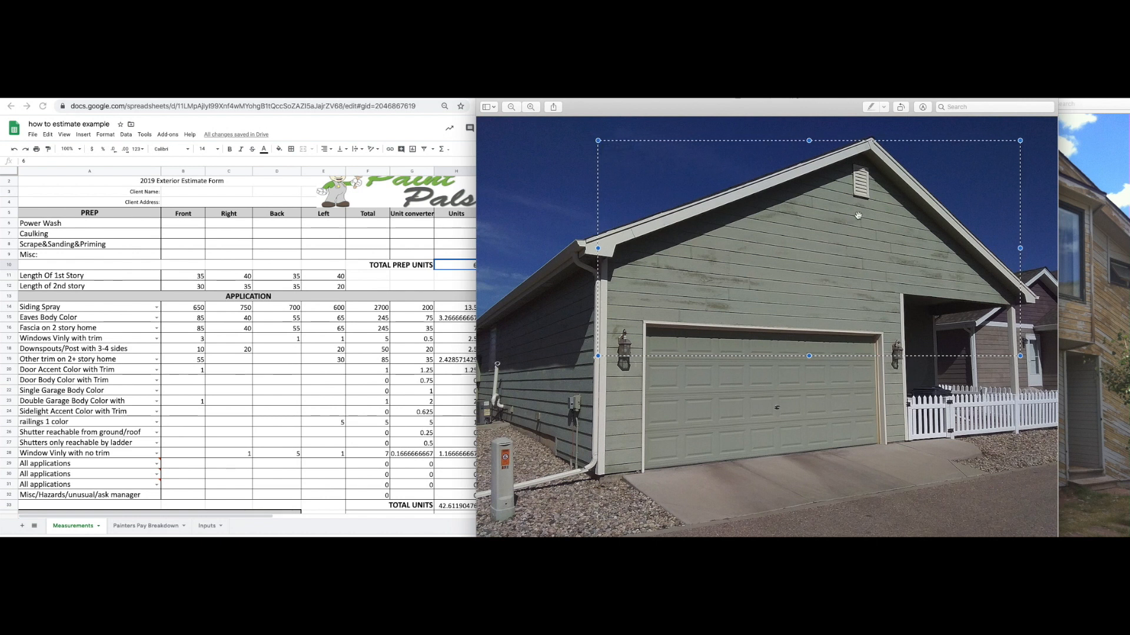
{"action": "left_click_drag", "start_coordinate": [806, 140], "coordinate": [807, 146]}
{"action": "left_click_drag", "start_coordinate": [806, 357], "coordinate": [806, 336]}
Mark a worn patch above the garage door, outline the whole gable again, and close the garage photo.
{"action": "mouse_move", "coordinate": [694, 301]}
{"action": "left_mouse_down"}
{"action": "mouse_move", "coordinate": [768, 305]}
{"action": "mouse_move", "coordinate": [749, 331]}
{"action": "mouse_move", "coordinate": [769, 340]}
{"action": "mouse_move", "coordinate": [700, 310]}
{"action": "left_mouse_up"}
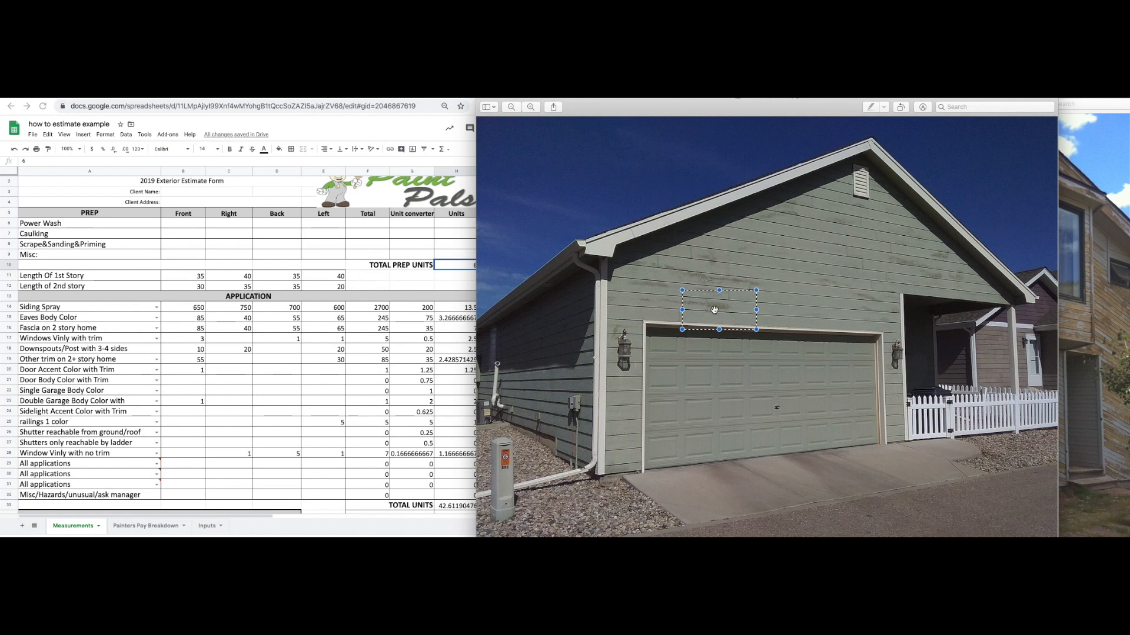
{"action": "left_click_drag", "start_coordinate": [606, 187], "coordinate": [1030, 355]}
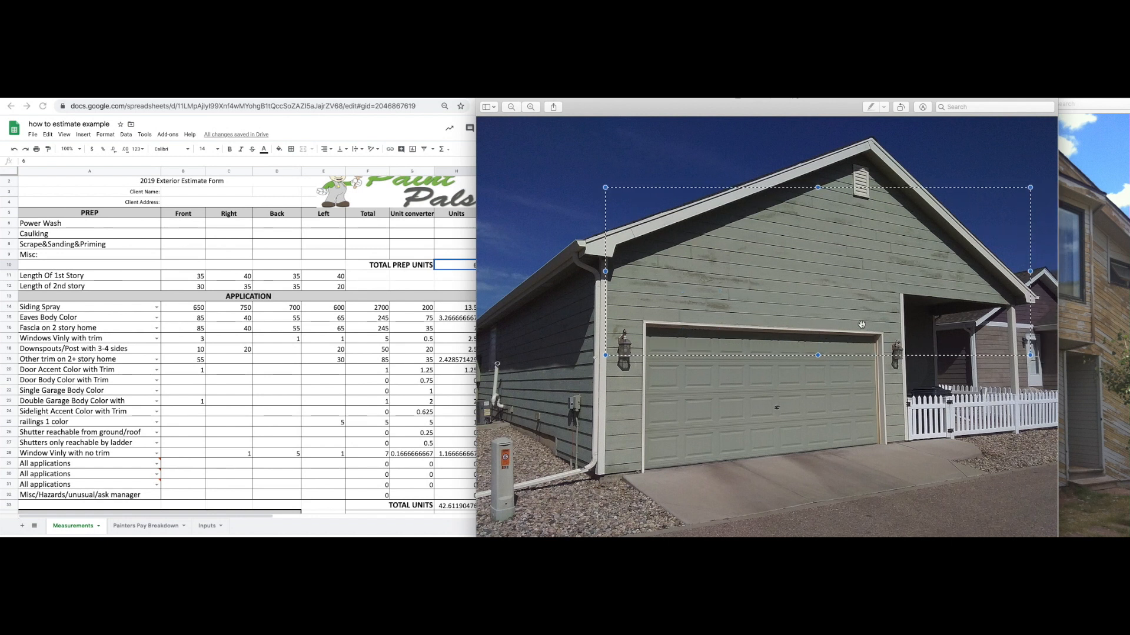
{"action": "left_click_drag", "start_coordinate": [818, 188], "coordinate": [817, 140]}
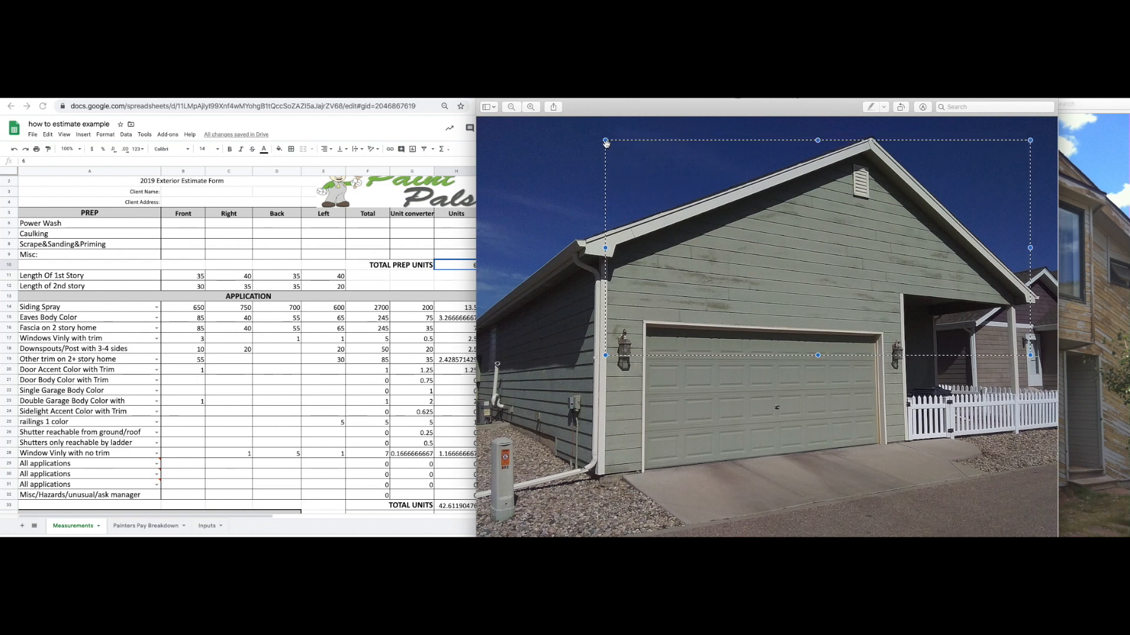
{"action": "mouse_move", "coordinate": [606, 141]}
{"action": "left_mouse_down"}
{"action": "mouse_move", "coordinate": [724, 210]}
{"action": "mouse_move", "coordinate": [588, 171]}
{"action": "mouse_move", "coordinate": [593, 143]}
{"action": "left_mouse_up"}
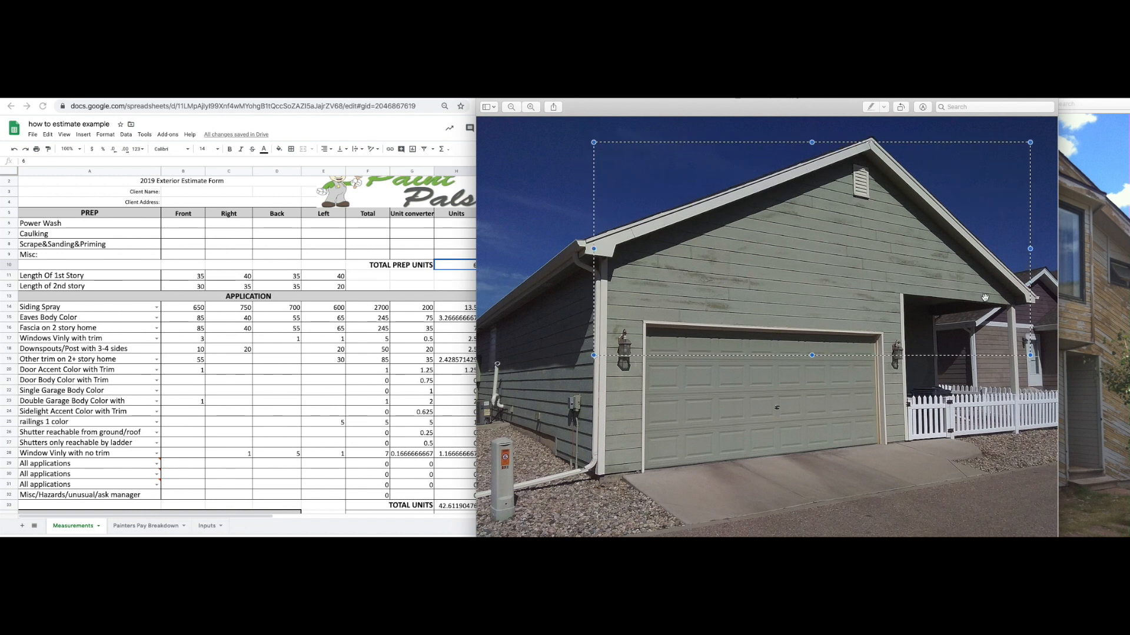
{"action": "left_click_drag", "start_coordinate": [573, 153], "coordinate": [1064, 337]}
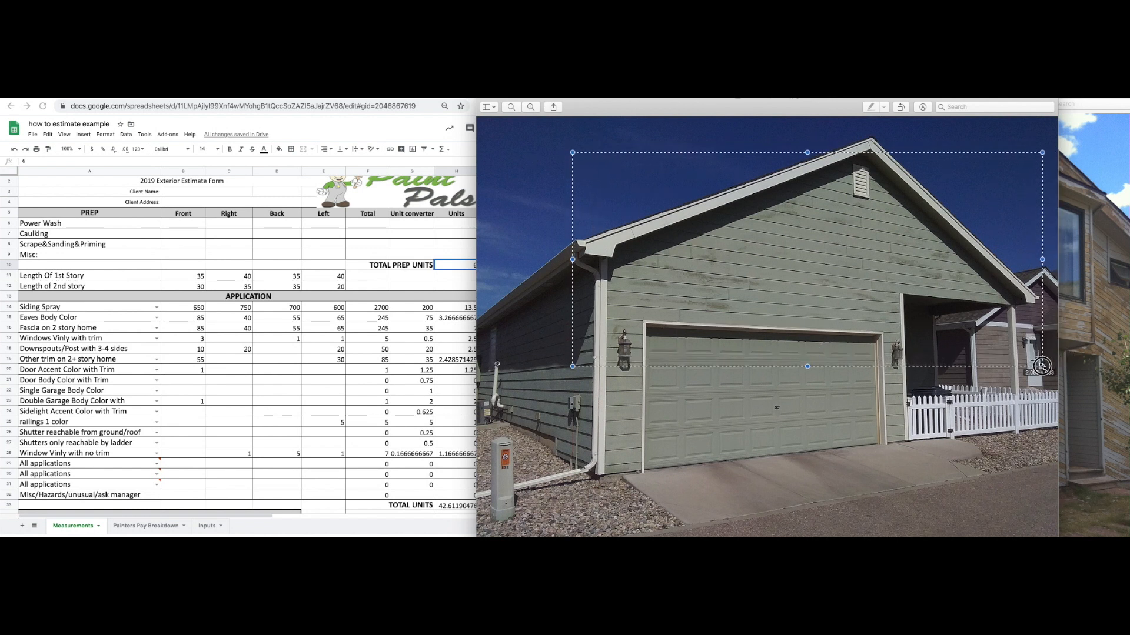
{"action": "left_click_drag", "start_coordinate": [756, 163], "coordinate": [797, 137]}
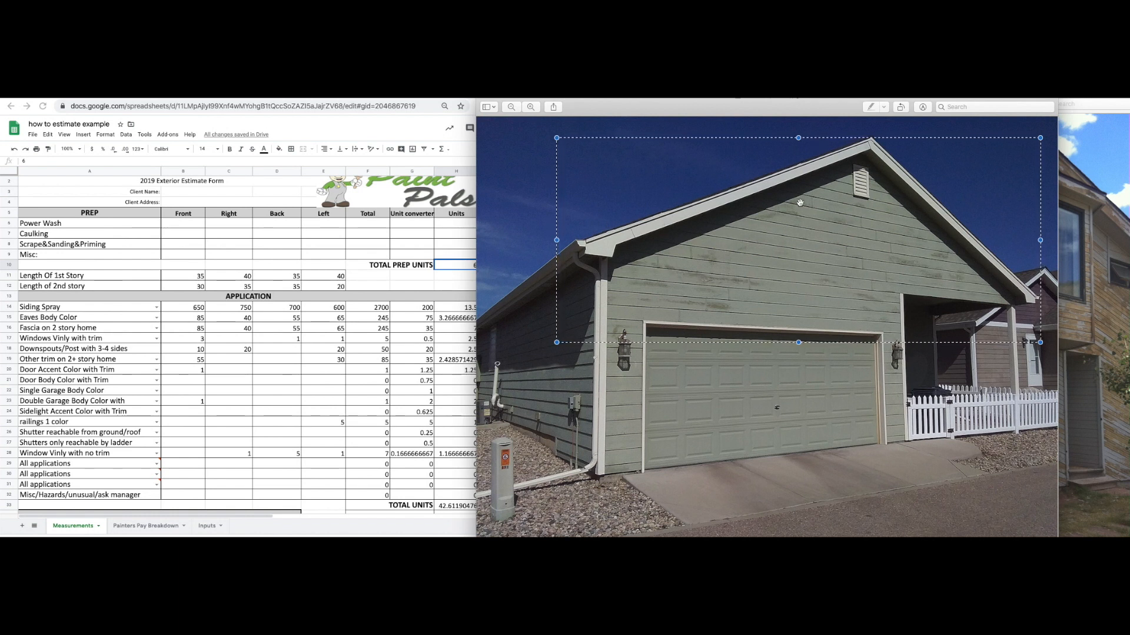
{"action": "left_click", "coordinate": [483, 97]}
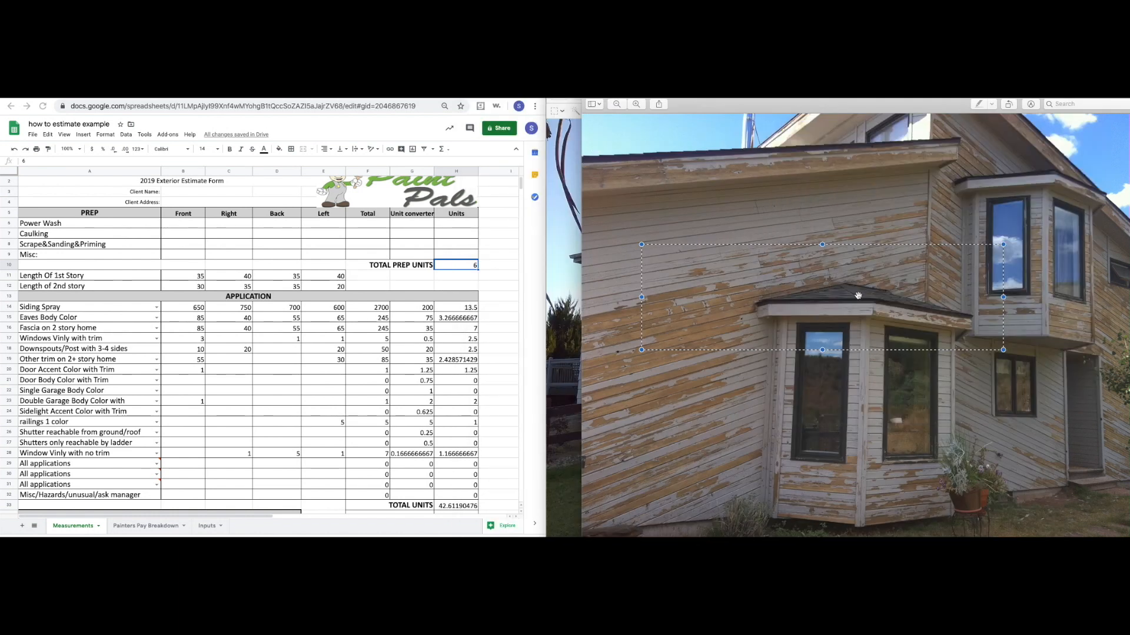
Close the weathered house photo, circle the siding around the white house's small window, and undo the circle.
{"action": "left_click", "coordinate": [592, 99]}
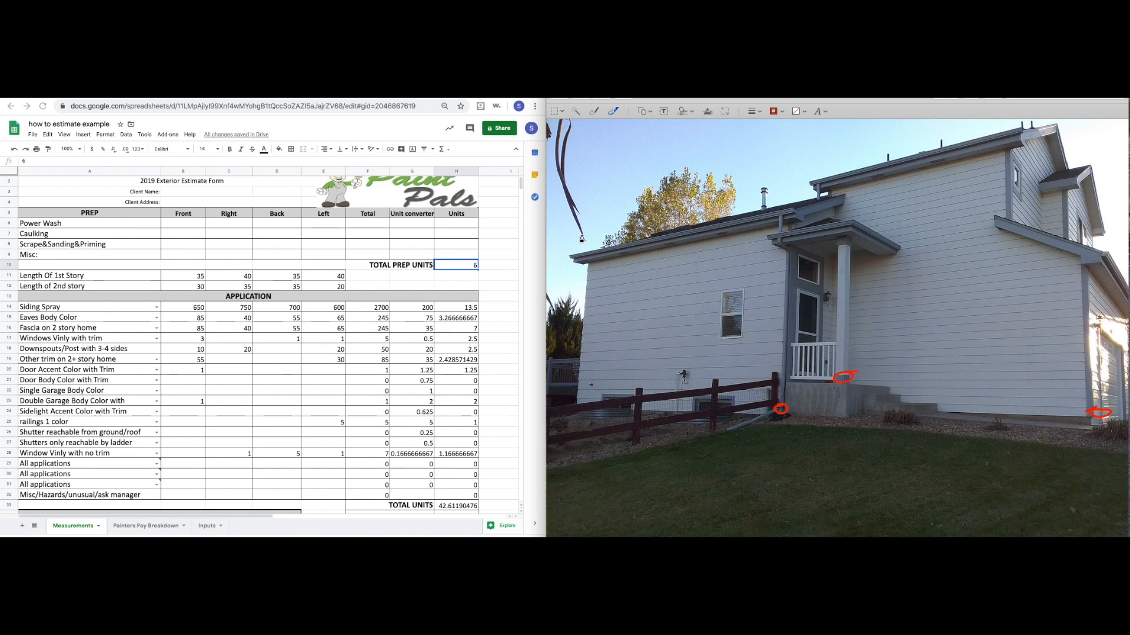
{"action": "mouse_move", "coordinate": [659, 309]}
{"action": "left_mouse_down"}
{"action": "mouse_move", "coordinate": [749, 267]}
{"action": "mouse_move", "coordinate": [636, 303]}
{"action": "mouse_move", "coordinate": [722, 291]}
{"action": "left_mouse_up"}
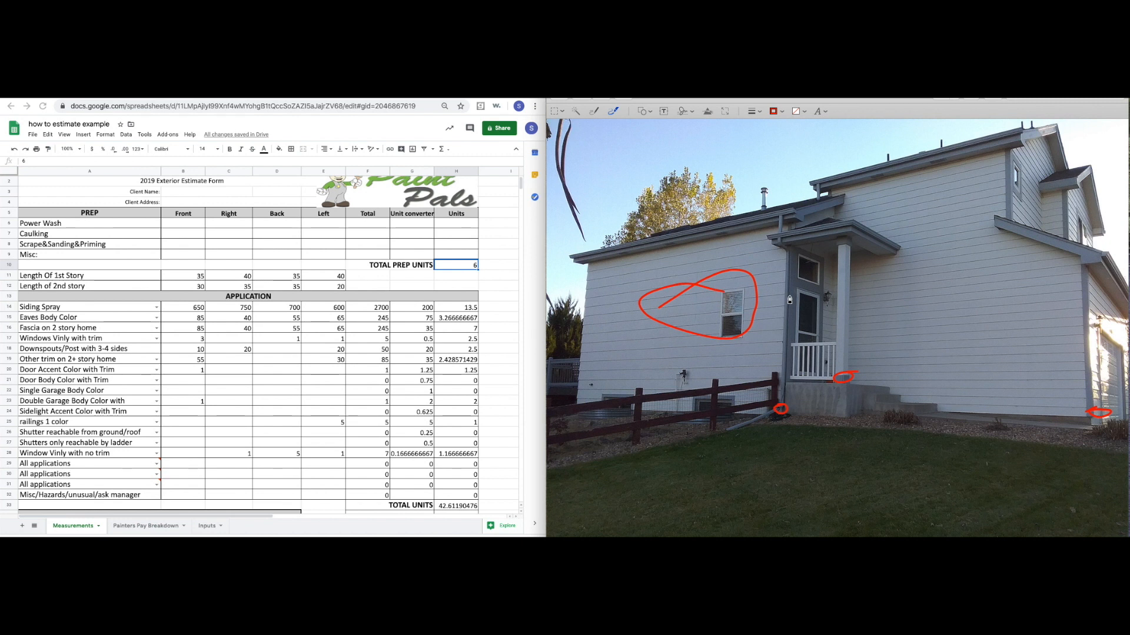
{"action": "left_click", "coordinate": [960, 293]}
{"action": "key", "text": "super+z"}
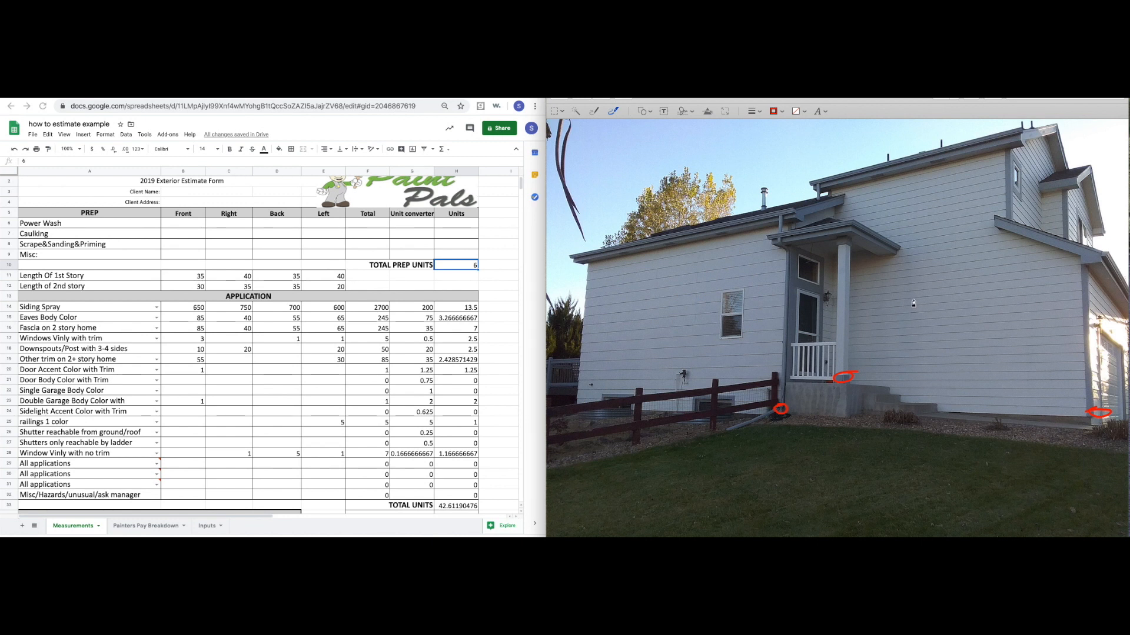
Draw a large circle and two crossing strokes on the wall beside the white house's porch, and undo the marks.
{"action": "mouse_move", "coordinate": [900, 274]}
{"action": "left_mouse_down"}
{"action": "mouse_move", "coordinate": [1004, 371]}
{"action": "mouse_move", "coordinate": [895, 262]}
{"action": "mouse_move", "coordinate": [945, 300]}
{"action": "left_mouse_up"}
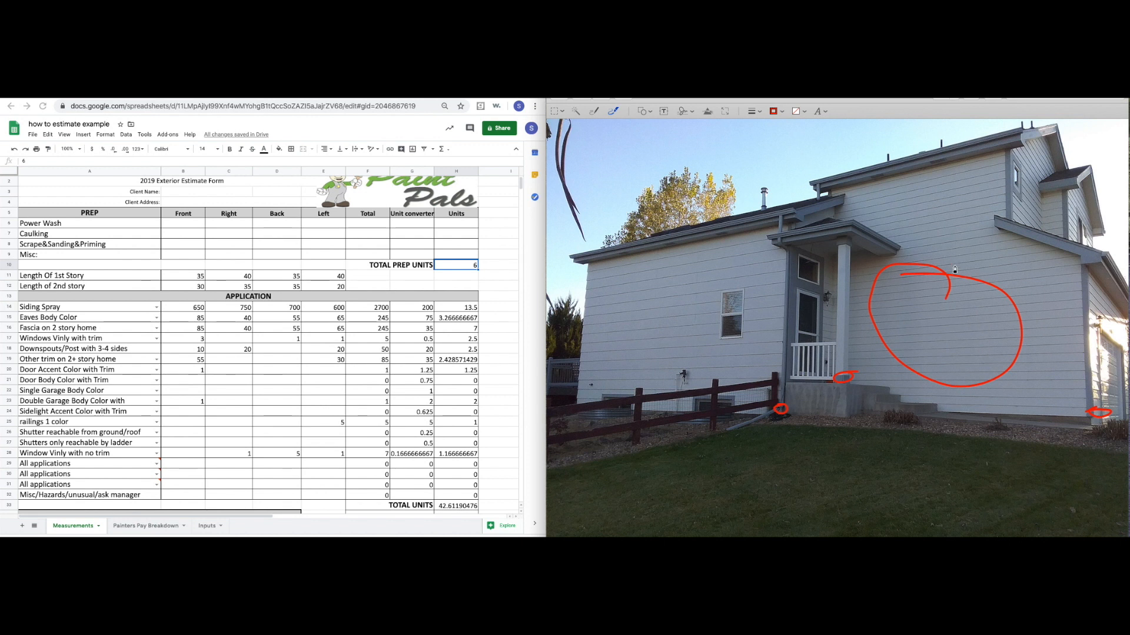
{"action": "left_click_drag", "start_coordinate": [932, 235], "coordinate": [1058, 337]}
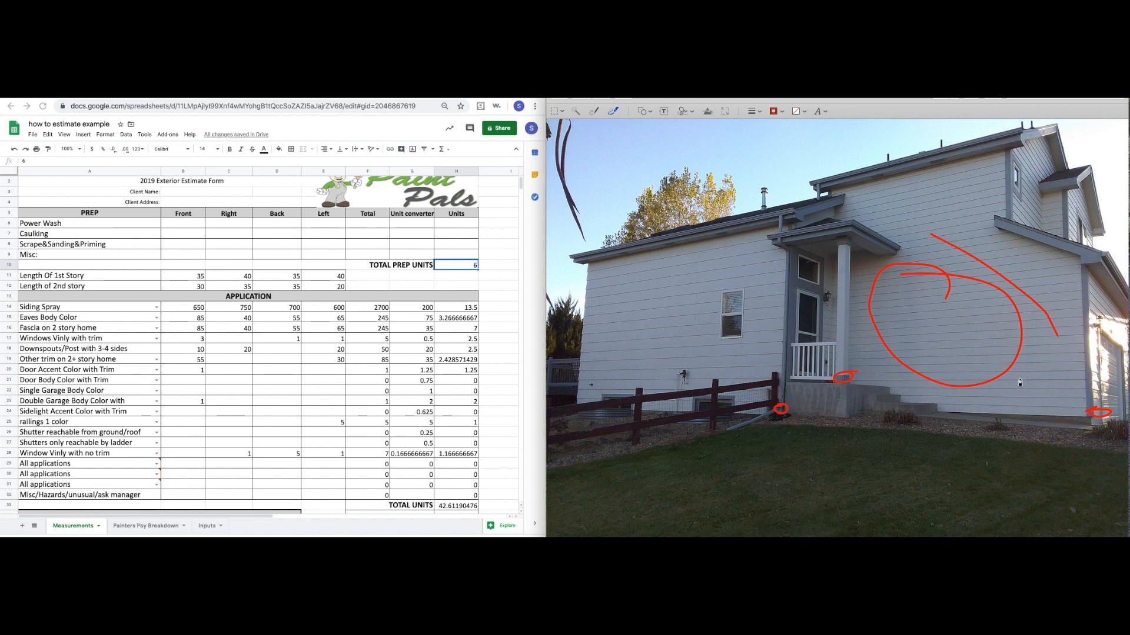
{"action": "left_click_drag", "start_coordinate": [972, 231], "coordinate": [896, 321]}
{"action": "mouse_move", "coordinate": [905, 270]}
{"action": "left_mouse_down"}
{"action": "mouse_move", "coordinate": [965, 323]}
{"action": "mouse_move", "coordinate": [950, 288]}
{"action": "left_mouse_up"}
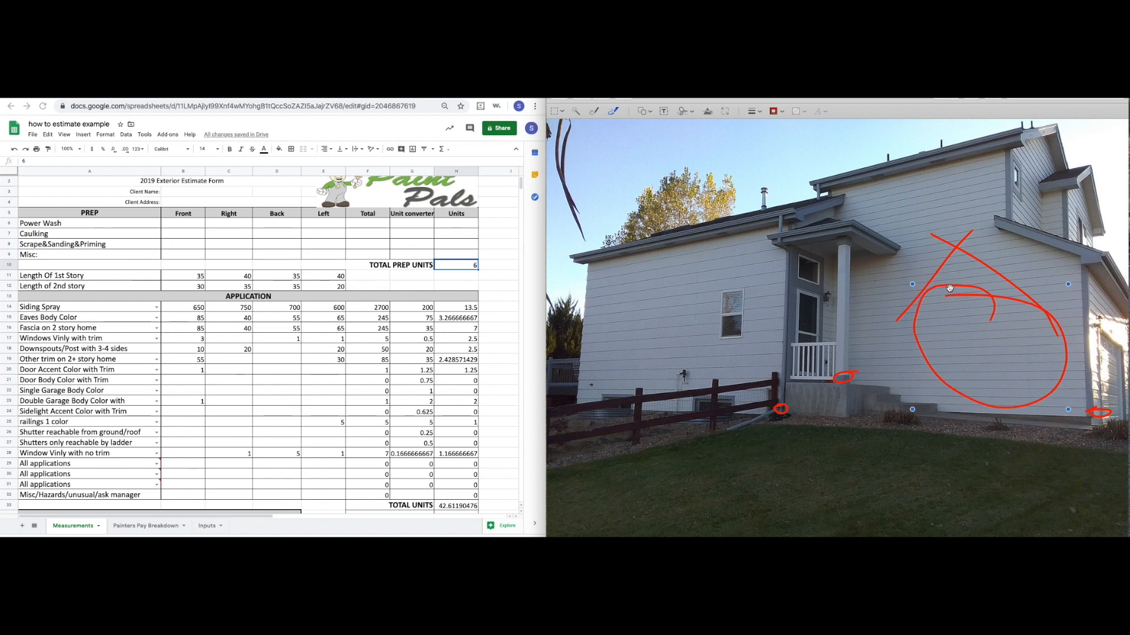
{"action": "key", "text": "super+z"}
{"action": "key", "text": "super+z"}
{"action": "key", "text": "super+z"}
{"action": "key", "text": "super+z"}
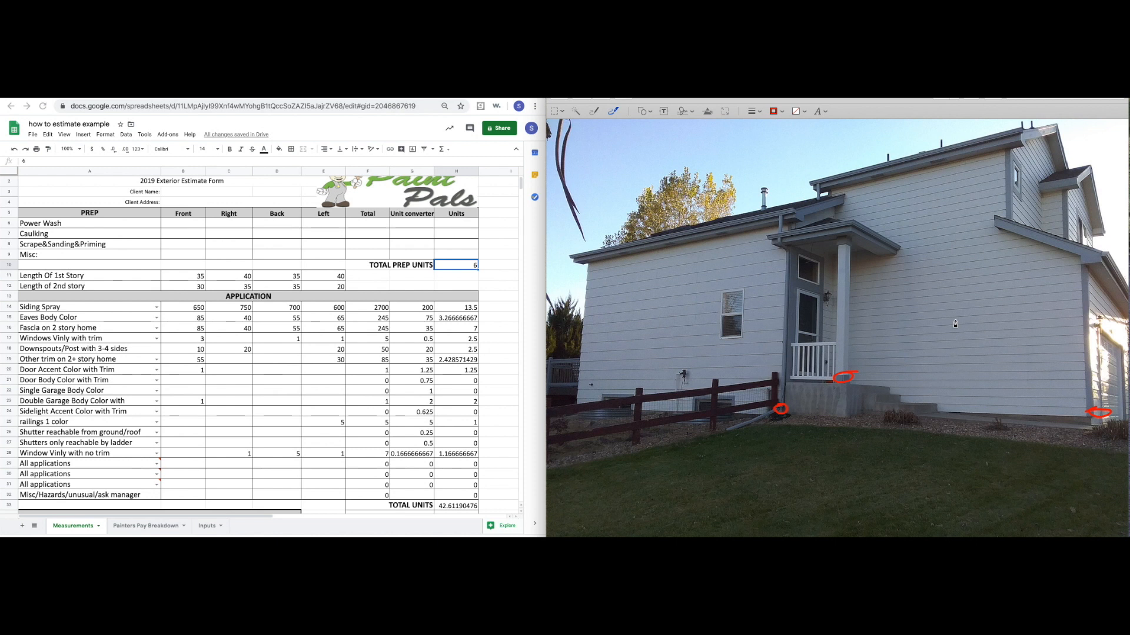
Circle one spot on each of the white house's two main walls, undoing each circle after drawing it.
{"action": "mouse_move", "coordinate": [913, 305]}
{"action": "left_mouse_down"}
{"action": "mouse_move", "coordinate": [999, 312]}
{"action": "mouse_move", "coordinate": [965, 312]}
{"action": "mouse_move", "coordinate": [979, 313]}
{"action": "left_mouse_up"}
{"action": "key", "text": "super+z"}
{"action": "mouse_move", "coordinate": [650, 316]}
{"action": "left_mouse_down"}
{"action": "mouse_move", "coordinate": [961, 301]}
{"action": "mouse_move", "coordinate": [1048, 353]}
{"action": "mouse_move", "coordinate": [641, 336]}
{"action": "mouse_move", "coordinate": [711, 296]}
{"action": "left_mouse_up"}
{"action": "key", "text": "super+z"}
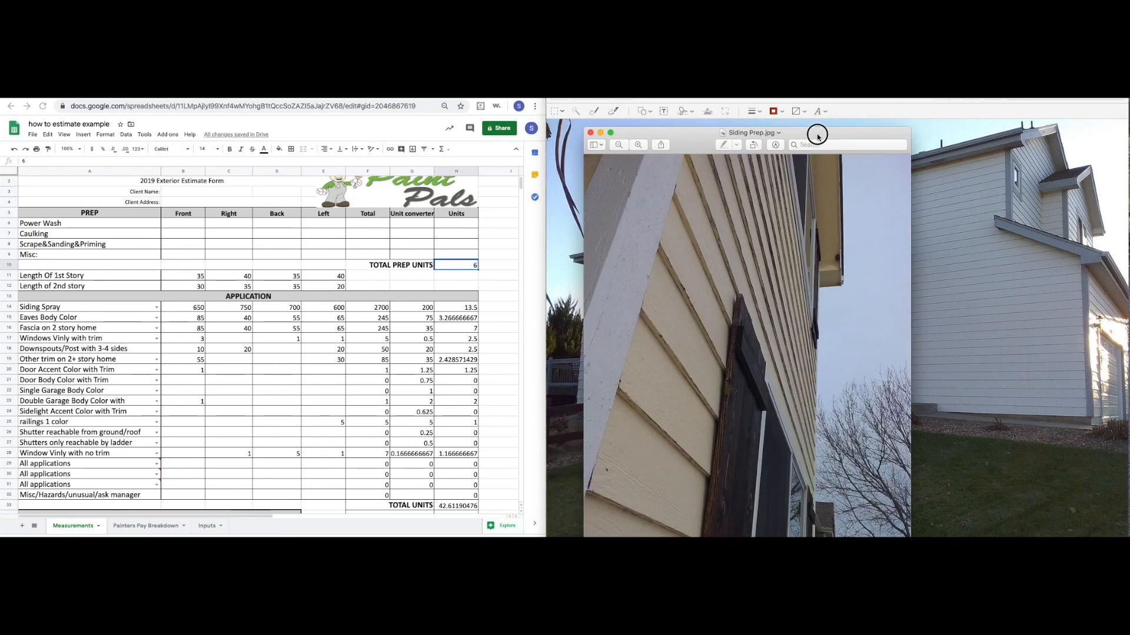
Move the Siding Prep photo around the white house photo to compare the siding, leaving it clear of the spreadsheet.
{"action": "left_click_drag", "start_coordinate": [816, 133], "coordinate": [859, 130]}
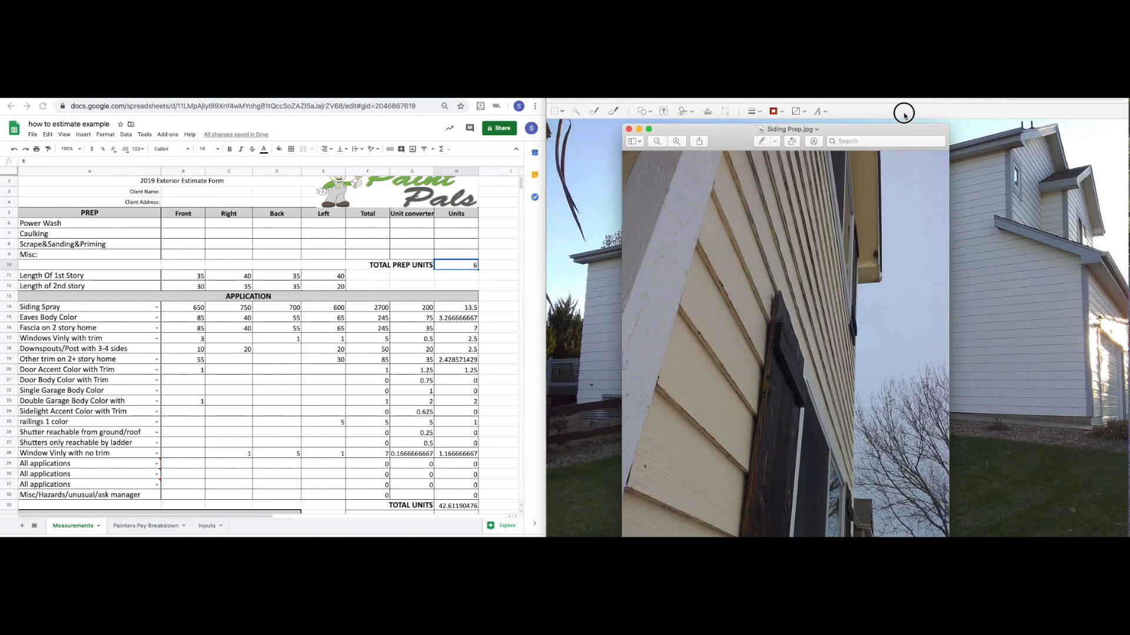
{"action": "left_click_drag", "start_coordinate": [902, 132], "coordinate": [959, 85]}
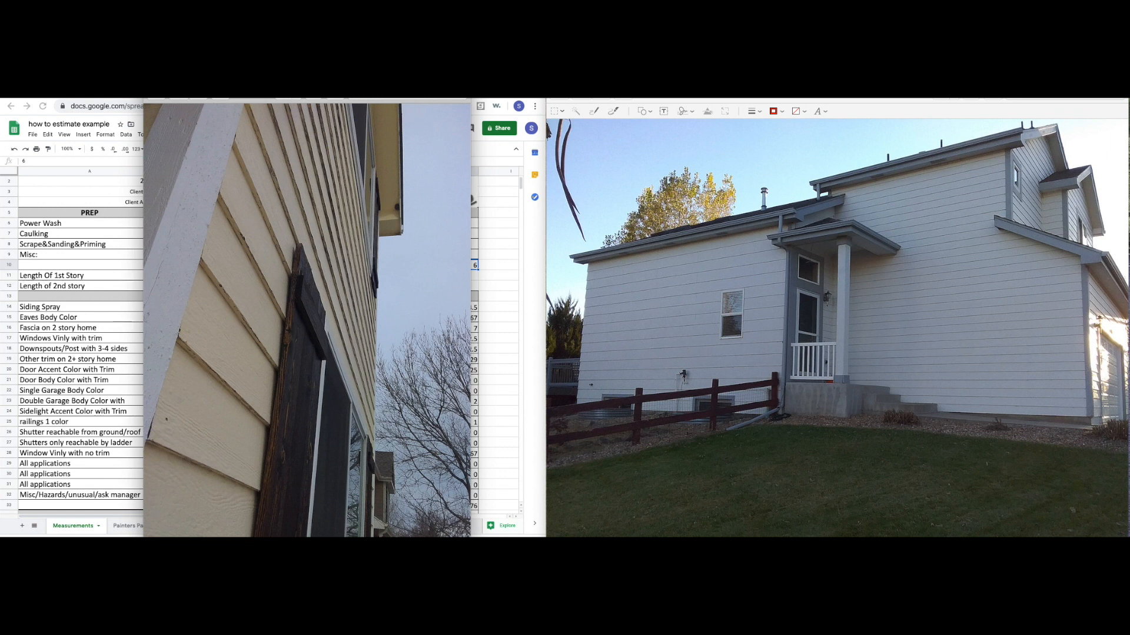
{"action": "left_click_drag", "start_coordinate": [253, 100], "coordinate": [262, 100]}
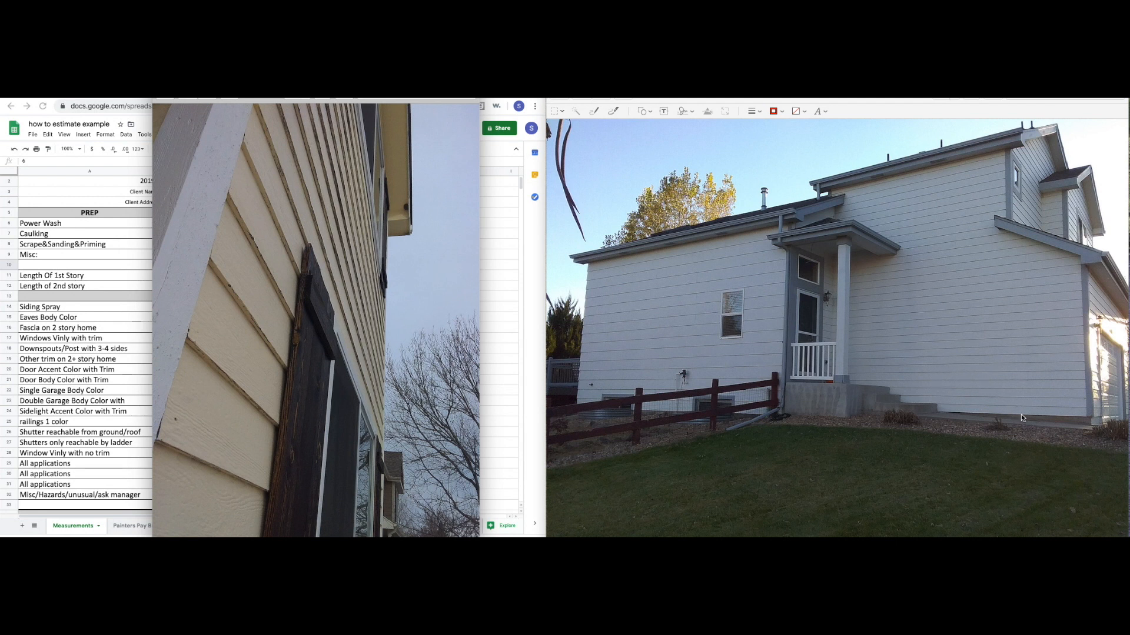
{"action": "left_click_drag", "start_coordinate": [382, 101], "coordinate": [948, 102]}
Mark the worn siding edges above the shutter in the Siding Prep photo with red sketch strokes, keeping the white house visible.
{"action": "left_click_drag", "start_coordinate": [849, 196], "coordinate": [882, 236]}
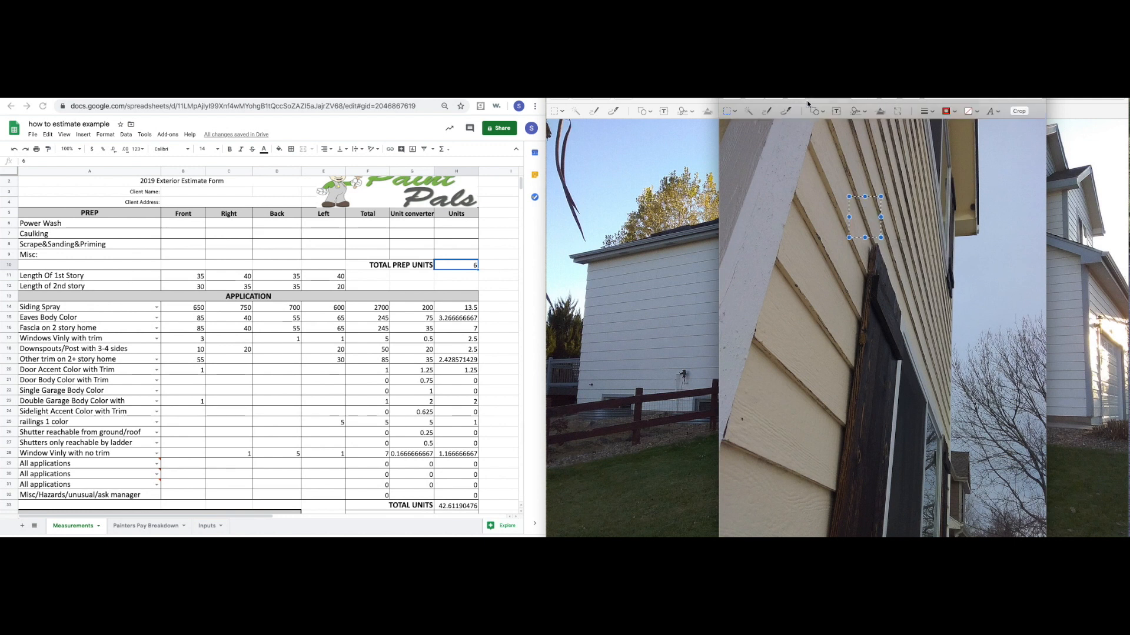
{"action": "left_click", "coordinate": [787, 110]}
{"action": "left_click_drag", "start_coordinate": [866, 188], "coordinate": [893, 217]}
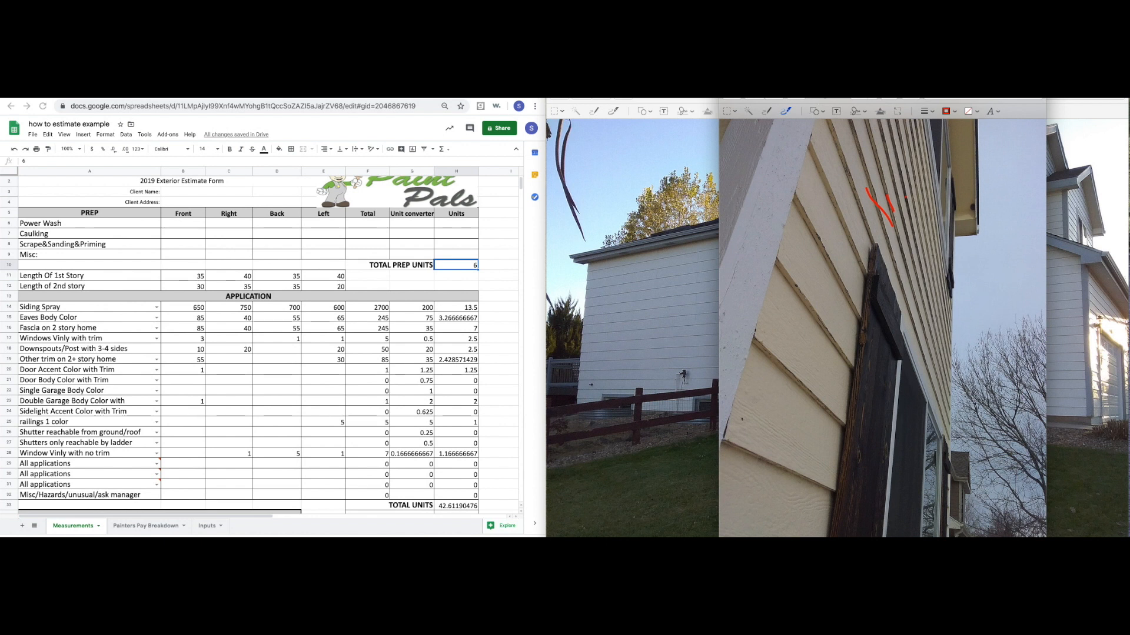
{"action": "left_click_drag", "start_coordinate": [906, 99], "coordinate": [552, 112]}
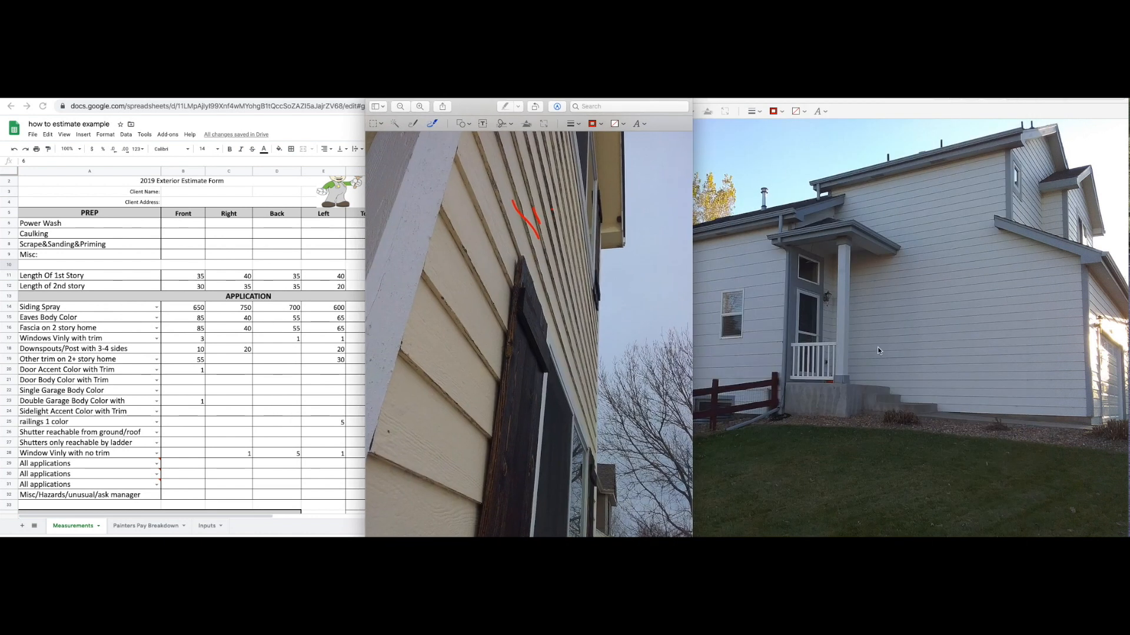
{"action": "left_click_drag", "start_coordinate": [481, 108], "coordinate": [704, 108]}
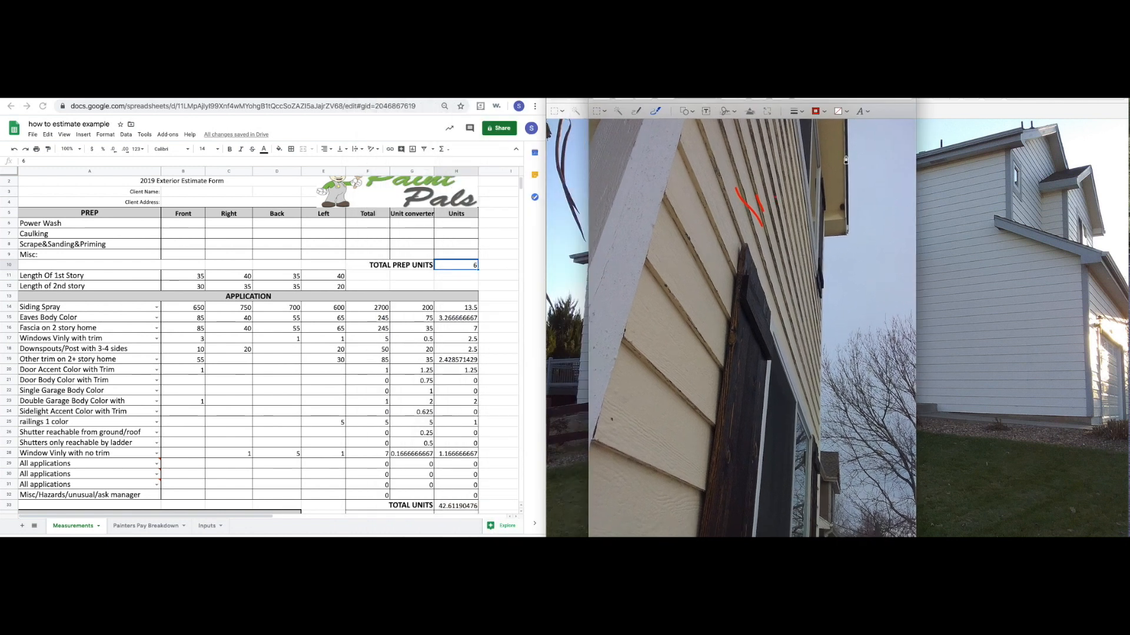
{"action": "mouse_move", "coordinate": [770, 180]}
{"action": "left_mouse_down"}
{"action": "mouse_move", "coordinate": [790, 219]}
{"action": "mouse_move", "coordinate": [771, 179]}
{"action": "left_mouse_up"}
{"action": "left_click_drag", "start_coordinate": [696, 100], "coordinate": [714, 100]}
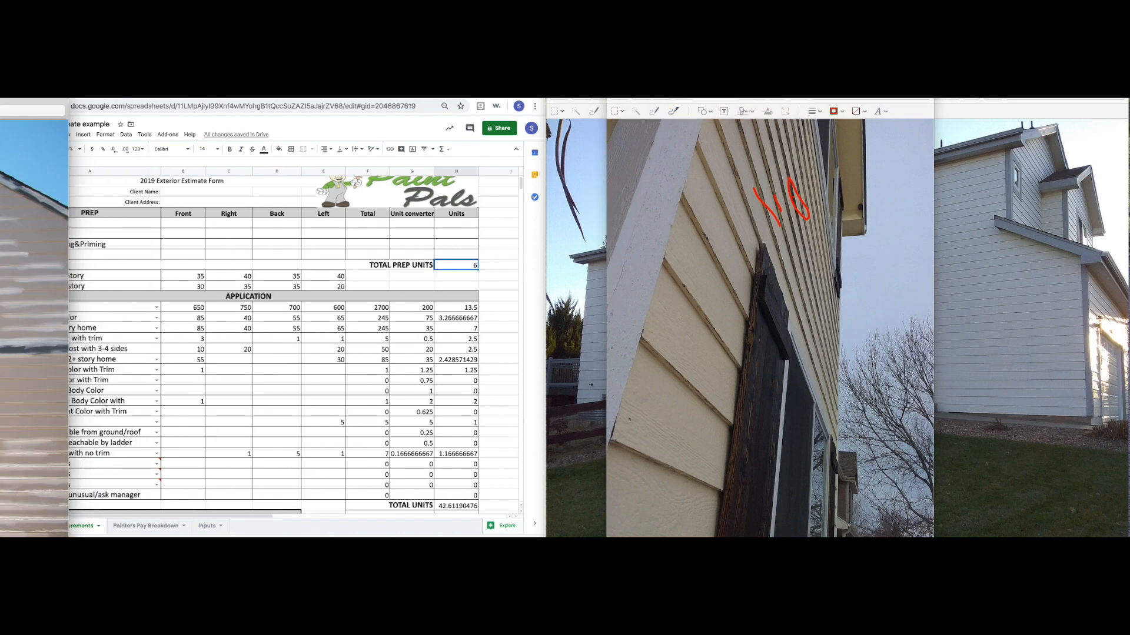
Bring in the 100_0877 copy photo, select a strip of spot-primed siding on its gable, and put the photo away.
{"action": "left_click_drag", "start_coordinate": [1, 121], "coordinate": [647, 110]}
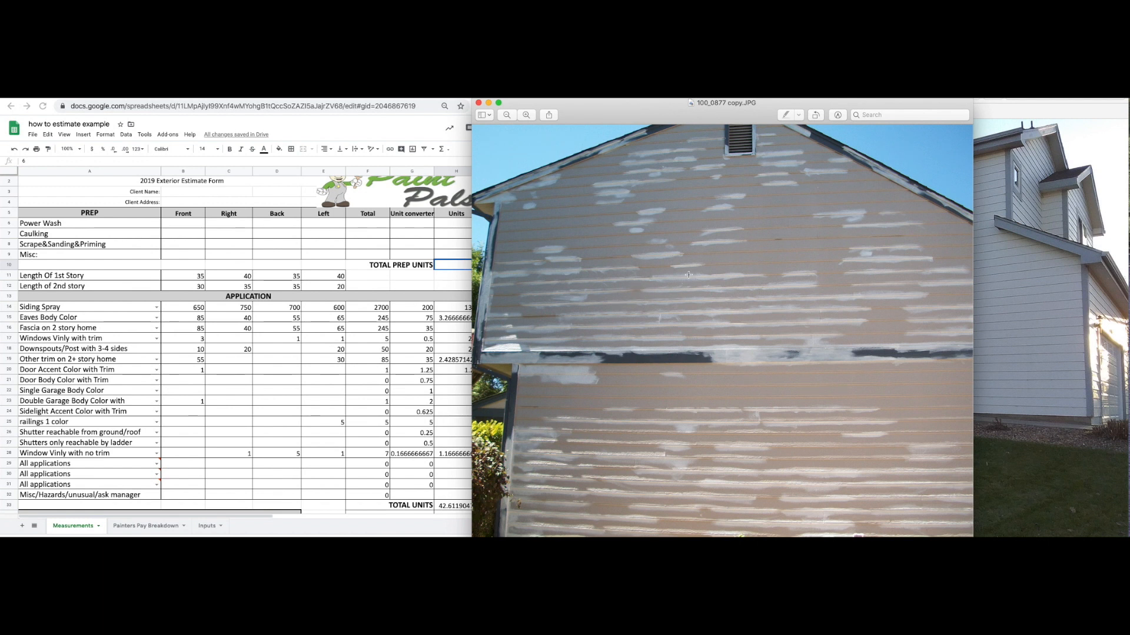
{"action": "left_click_drag", "start_coordinate": [642, 292], "coordinate": [828, 281]}
{"action": "left_click_drag", "start_coordinate": [746, 117], "coordinate": [507, 121]}
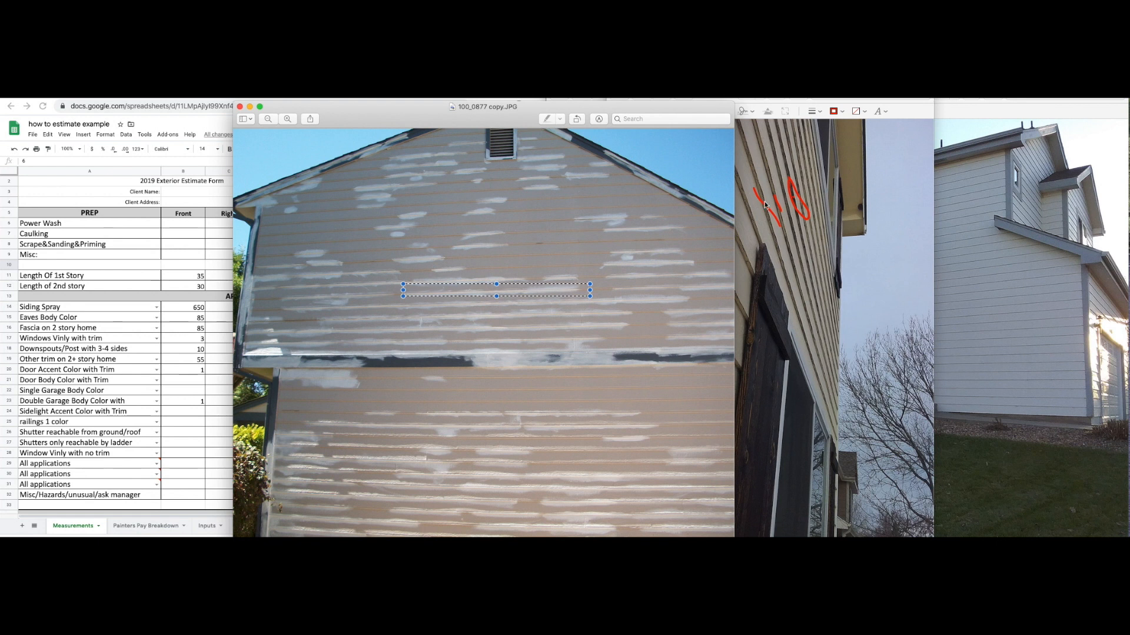
{"action": "left_click_drag", "start_coordinate": [673, 111], "coordinate": [961, 107]}
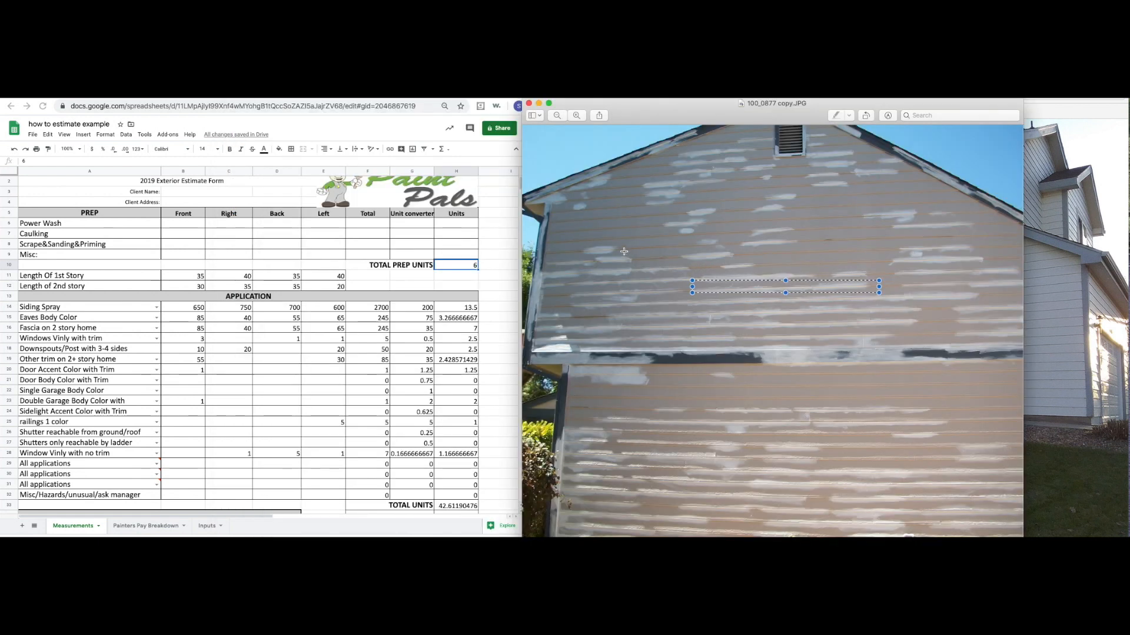
{"action": "left_click", "coordinate": [539, 103]}
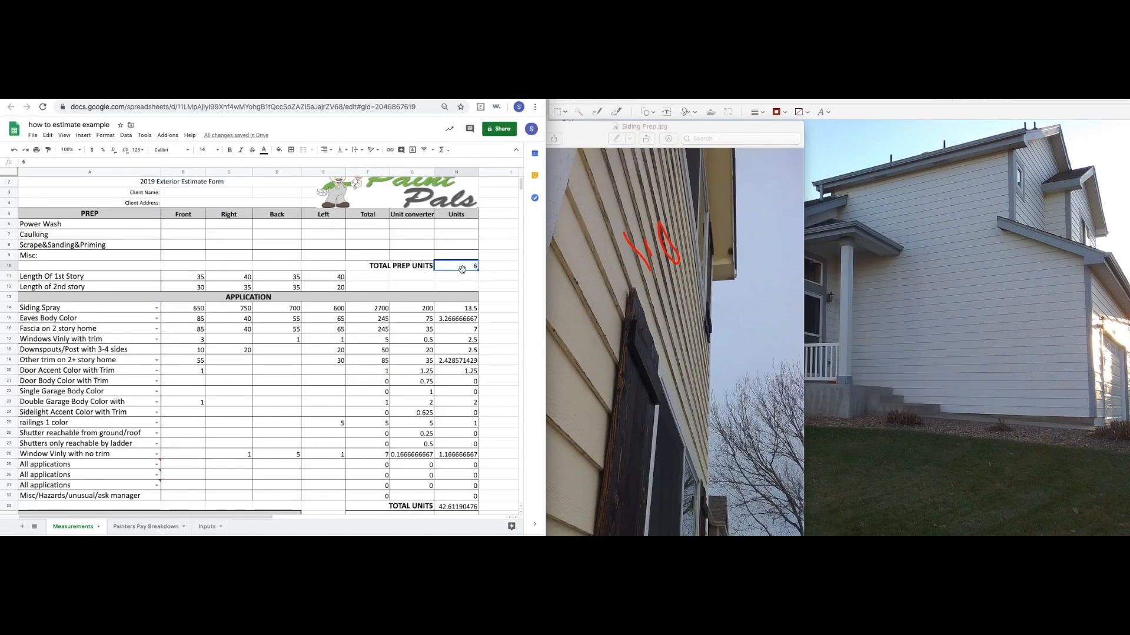
Select the total prep units cell and arrange the Siding Prep photo and the estimating standards PDF beside the spreadsheet.
{"action": "left_click_drag", "start_coordinate": [692, 125], "coordinate": [780, 94]}
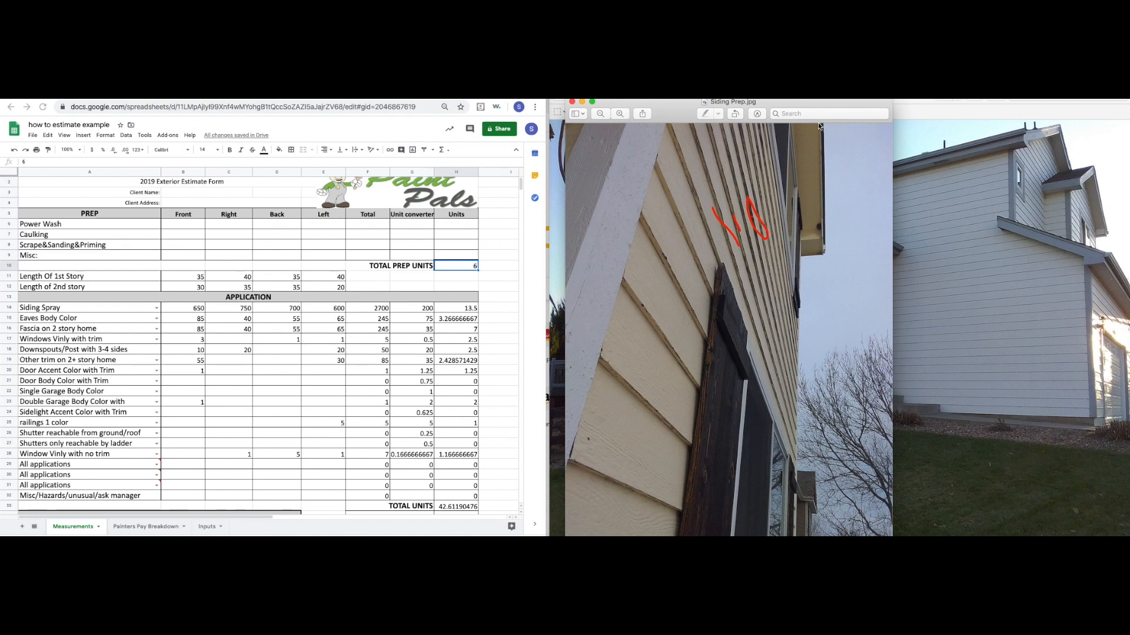
{"action": "left_click", "coordinate": [465, 267]}
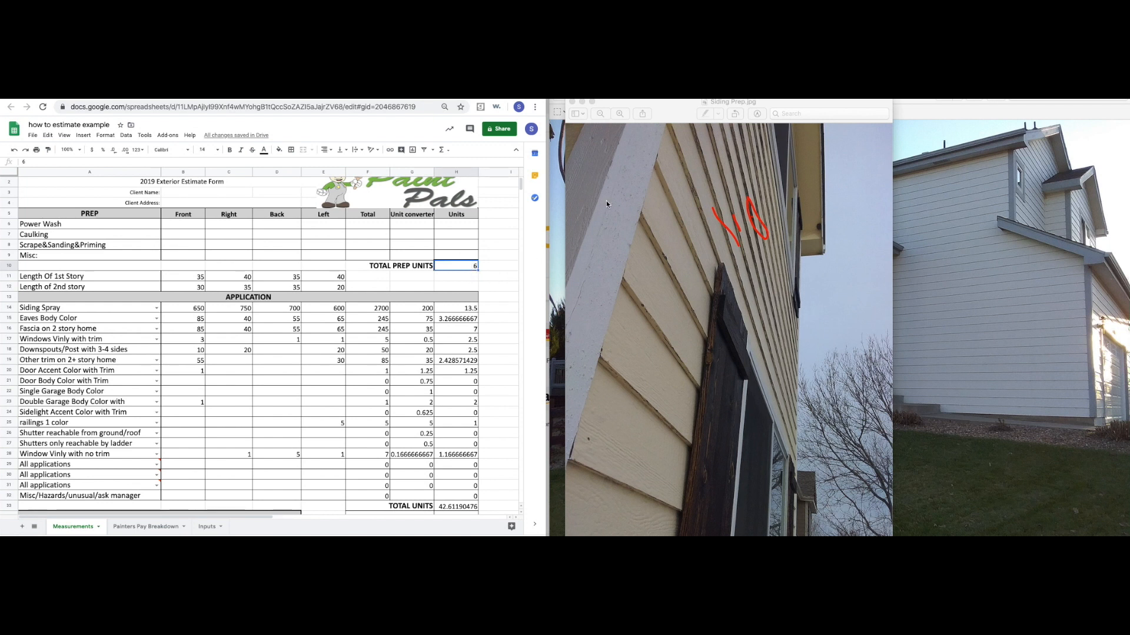
{"action": "left_click_drag", "start_coordinate": [666, 108], "coordinate": [693, 103]}
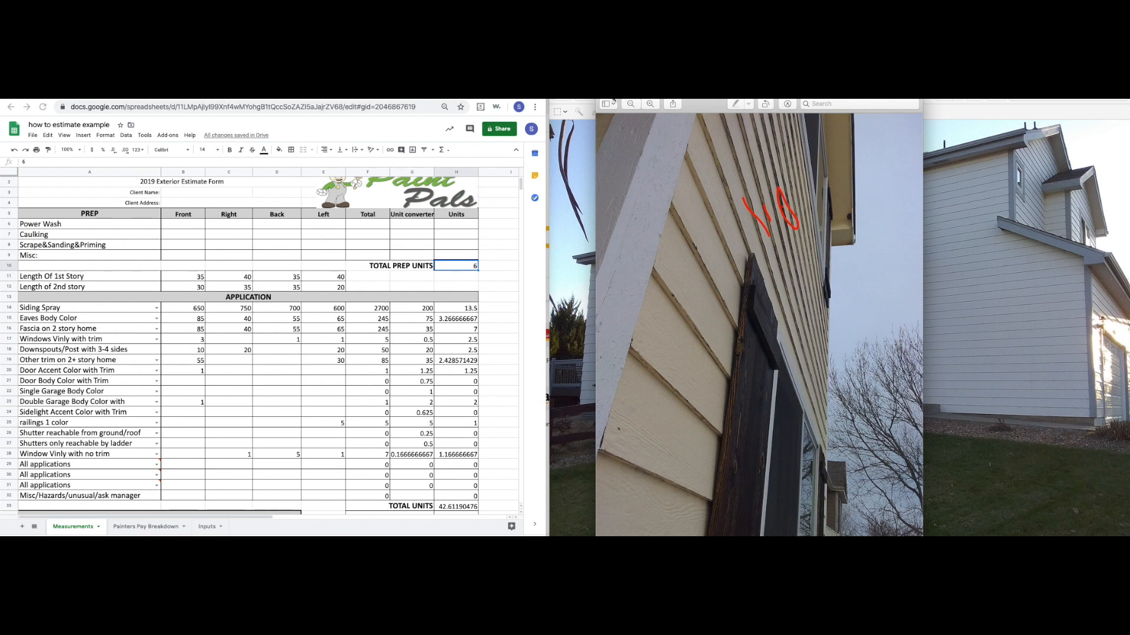
{"action": "key", "text": "super+w"}
{"action": "left_click_drag", "start_coordinate": [461, 113], "coordinate": [618, 113]}
Select the blank prep cells from Power Wash to Misc and the total prep units cell to review the prep section.
{"action": "left_click", "coordinate": [183, 245]}
{"action": "left_click_drag", "start_coordinate": [182, 223], "coordinate": [410, 250]}
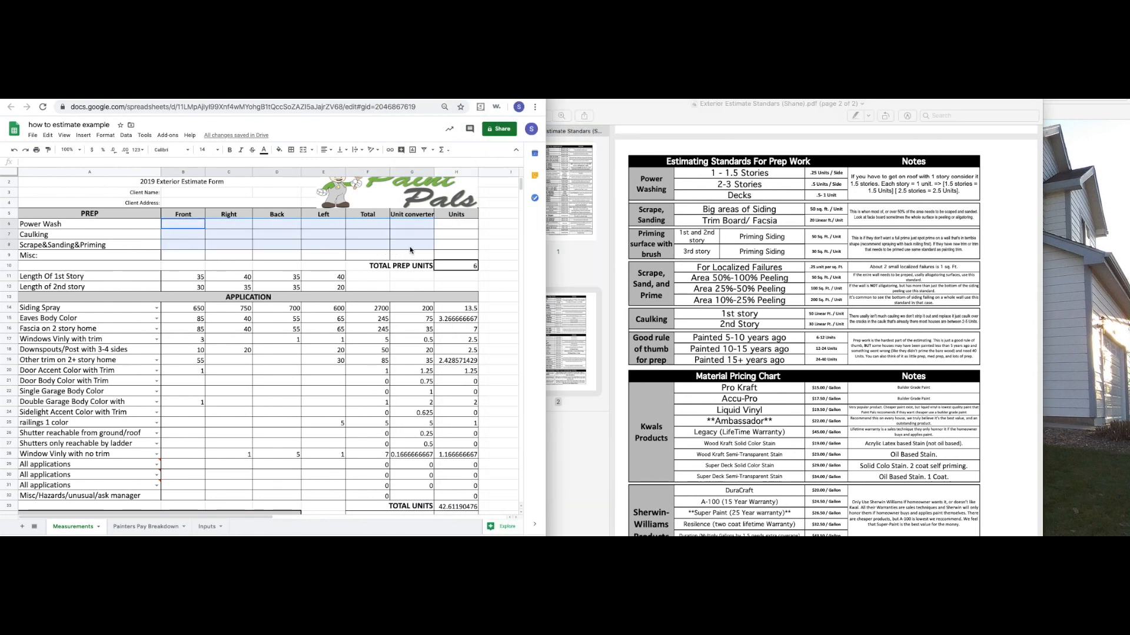
{"action": "left_click", "coordinate": [268, 243]}
{"action": "left_click_drag", "start_coordinate": [197, 226], "coordinate": [312, 237]}
{"action": "left_click", "coordinate": [449, 267]}
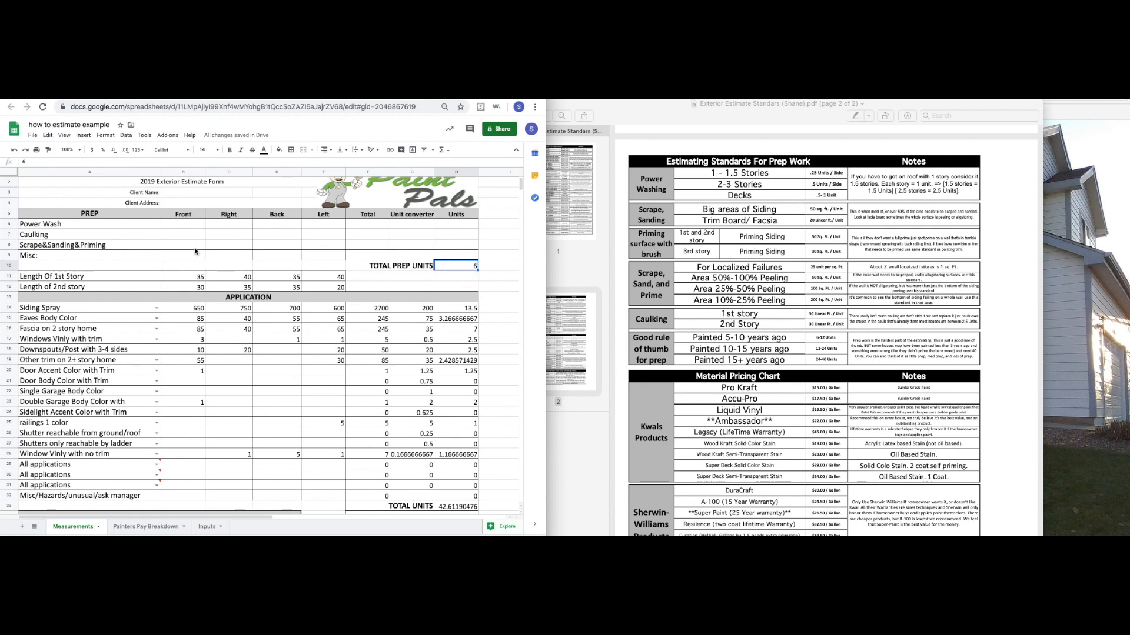
{"action": "left_click_drag", "start_coordinate": [197, 228], "coordinate": [348, 256]}
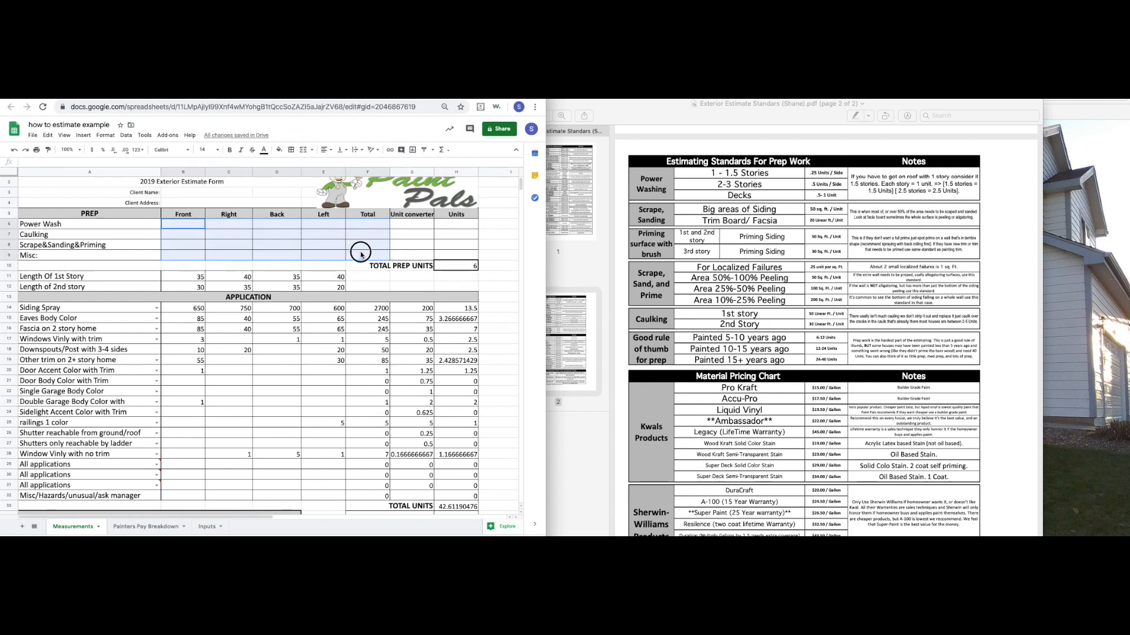
{"action": "left_click", "coordinate": [323, 257]}
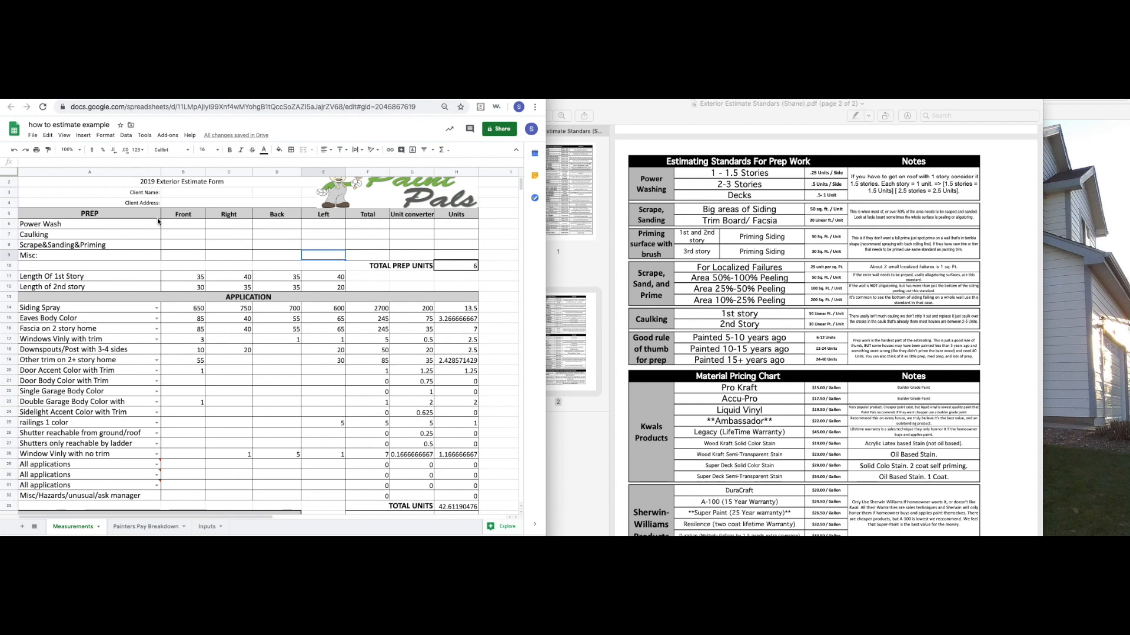
Highlight the prep work standards from power washing to caulking, and move the PDF clear of the Siding Prep photo.
{"action": "left_click_drag", "start_coordinate": [653, 113], "coordinate": [675, 113]}
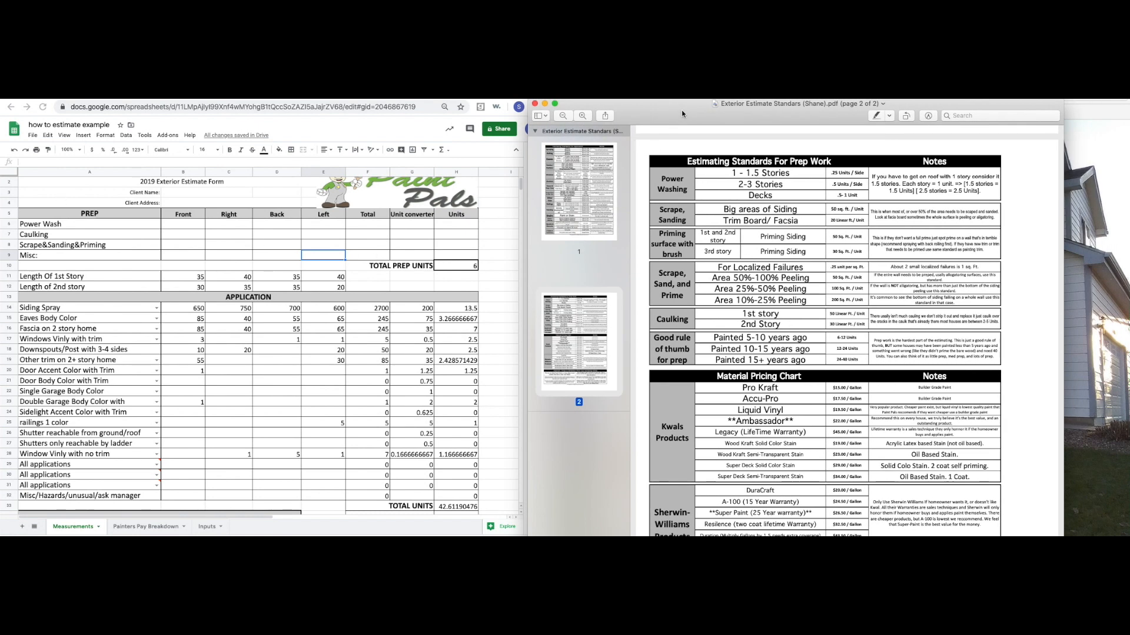
{"action": "left_click_drag", "start_coordinate": [829, 121], "coordinate": [822, 115]}
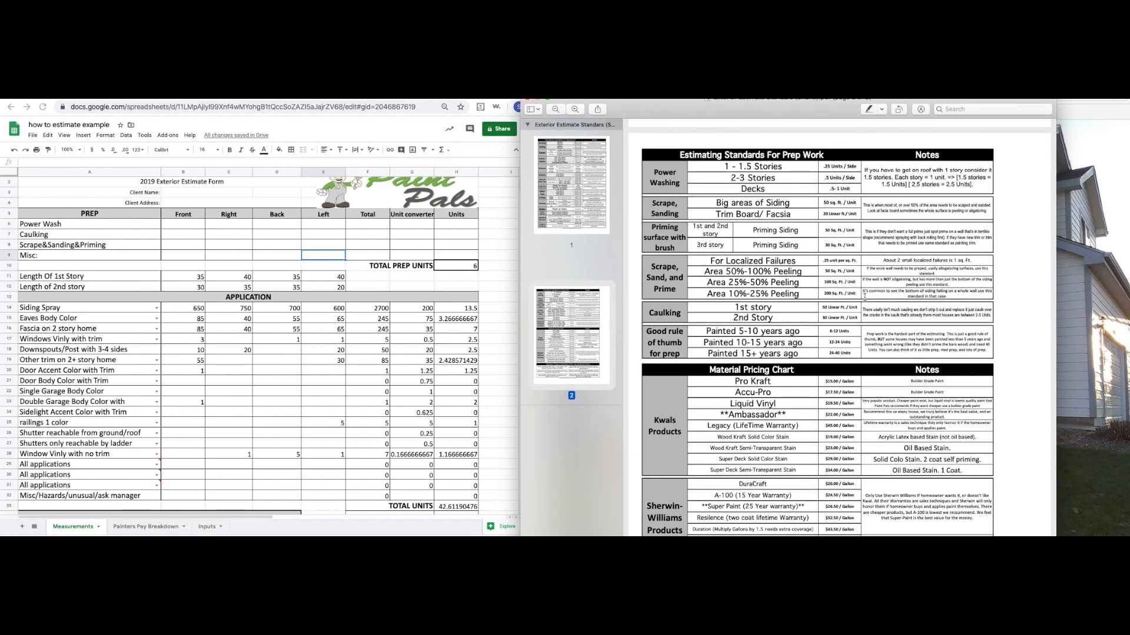
{"action": "left_click_drag", "start_coordinate": [707, 167], "coordinate": [828, 319]}
{"action": "left_click", "coordinate": [822, 313]}
{"action": "left_click_drag", "start_coordinate": [679, 107], "coordinate": [353, 110]}
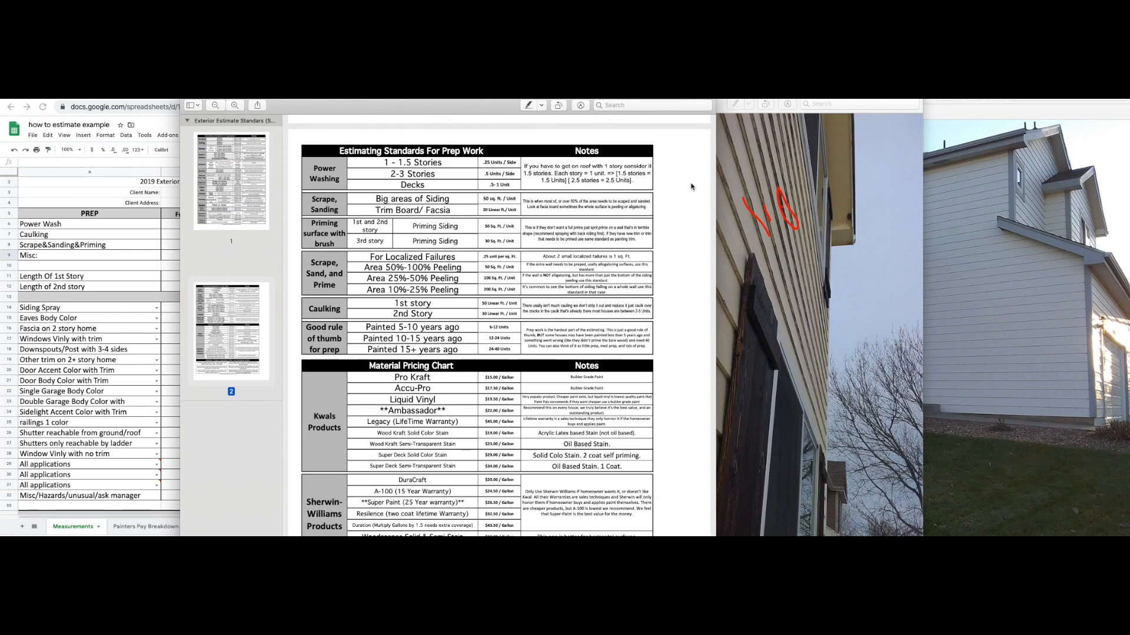
Place the Siding Prep photo beside the standards PDF and highlight the unit rate for Area 10%-25% Peeling.
{"action": "left_click", "coordinate": [741, 209]}
{"action": "left_click_drag", "start_coordinate": [707, 113], "coordinate": [813, 122]}
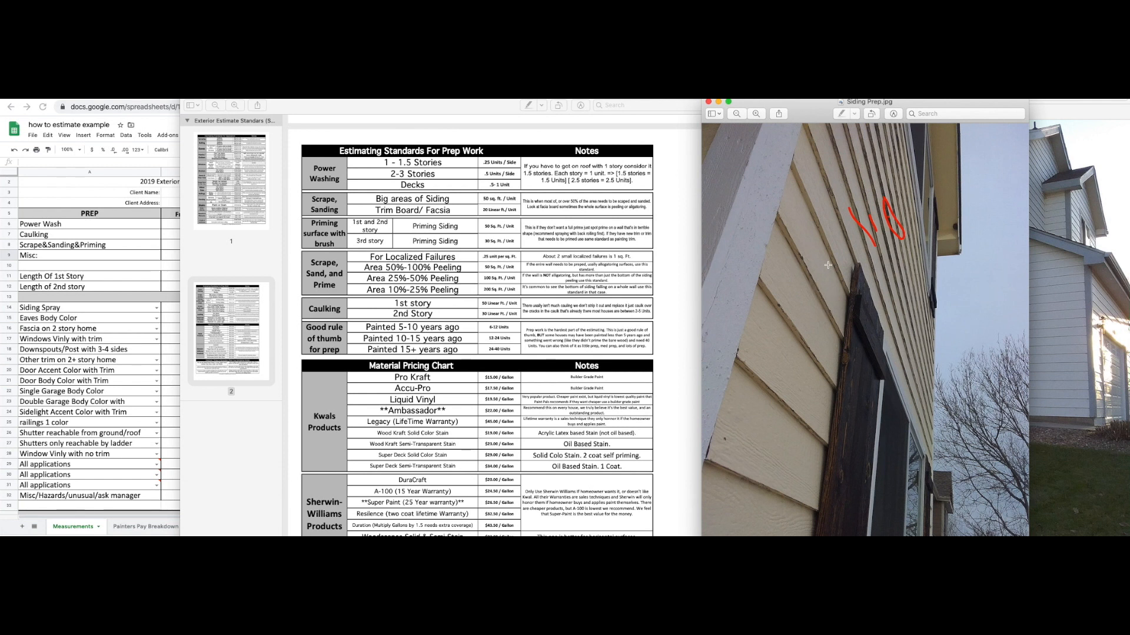
{"action": "left_click", "coordinate": [474, 290]}
{"action": "left_click_drag", "start_coordinate": [381, 289], "coordinate": [516, 290]}
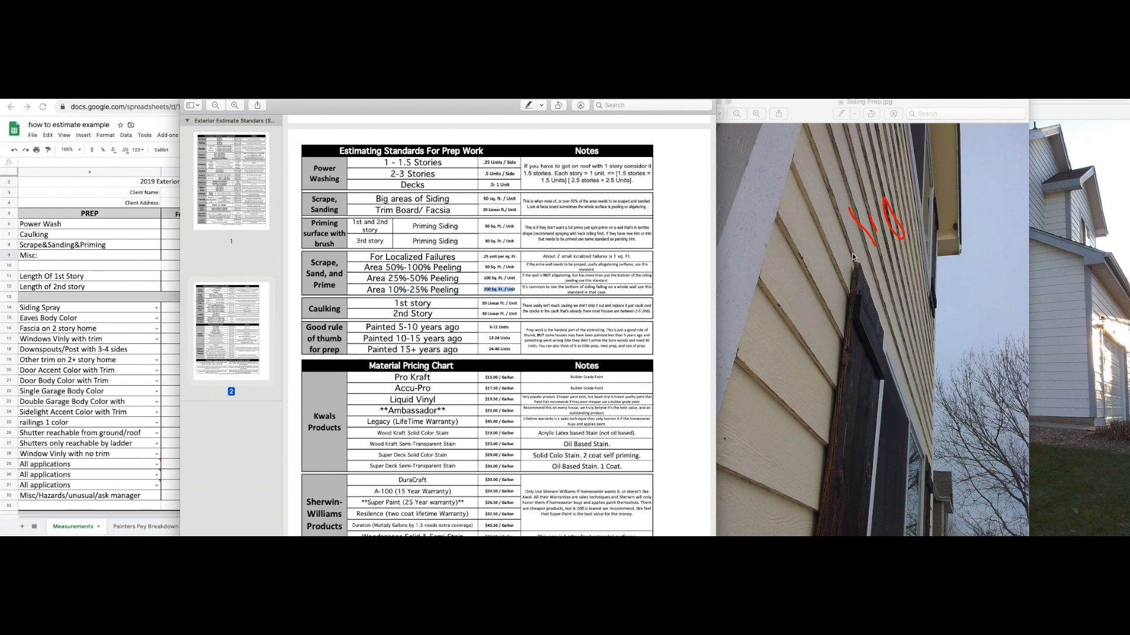
Highlight the caulking standards for both stories and the 6-12 Units rule of thumb for houses painted 5-10 years ago.
{"action": "left_click_drag", "start_coordinate": [436, 279], "coordinate": [464, 265]}
{"action": "left_click_drag", "start_coordinate": [467, 115], "coordinate": [512, 115]}
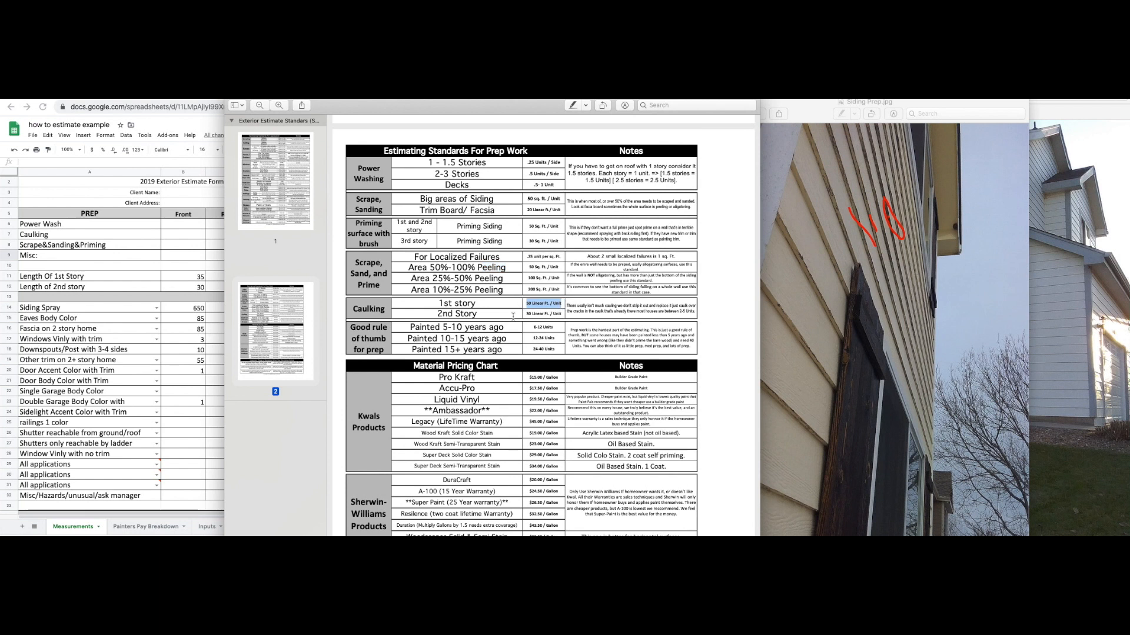
{"action": "mouse_move", "coordinate": [438, 304]}
{"action": "left_mouse_down"}
{"action": "mouse_move", "coordinate": [550, 315]}
{"action": "mouse_move", "coordinate": [431, 301]}
{"action": "left_mouse_up"}
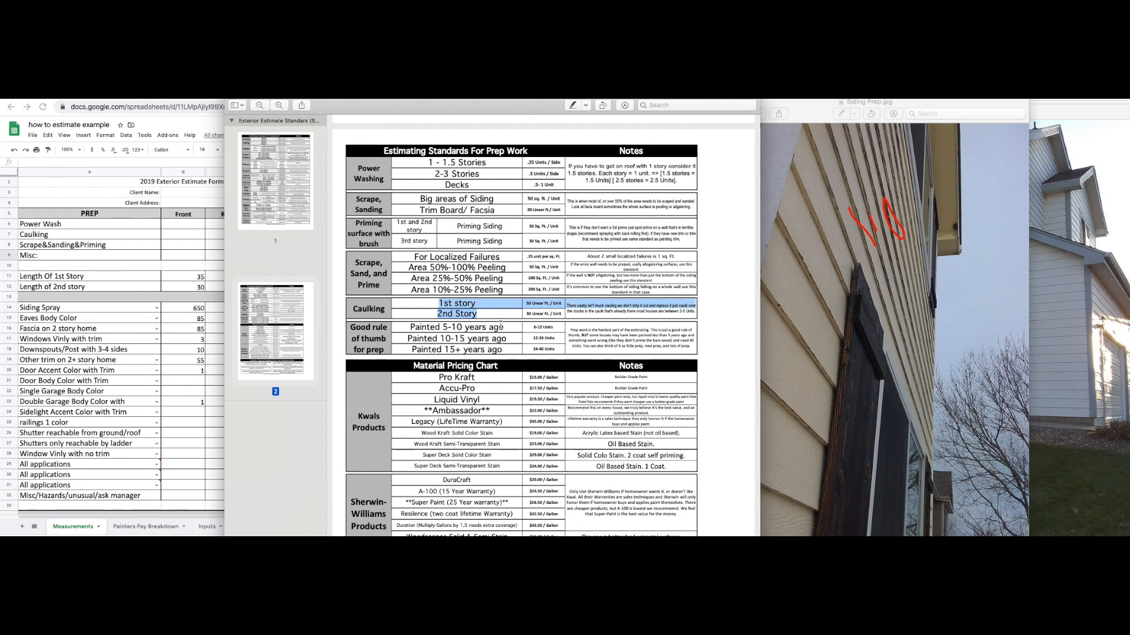
{"action": "left_click", "coordinate": [373, 337]}
{"action": "left_click_drag", "start_coordinate": [532, 327], "coordinate": [554, 327]}
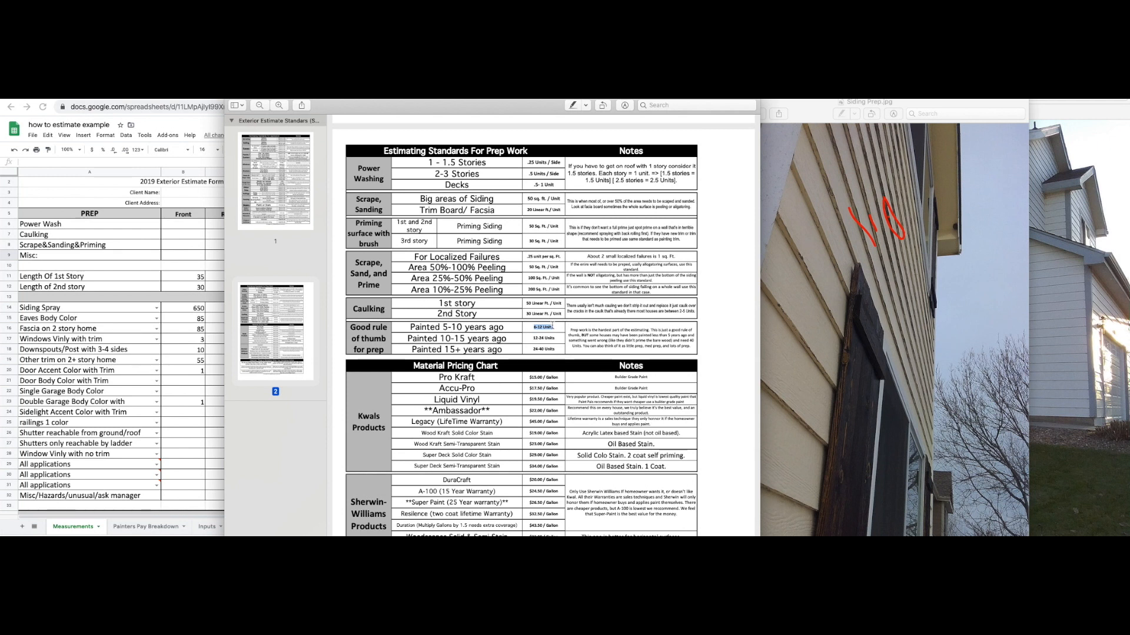
Highlight the three rule-of-thumb rows for houses painted 5-10, 10-15 and 15+ years ago, and move the standards PDF aside.
{"action": "left_click_drag", "start_coordinate": [416, 339], "coordinate": [523, 338]}
{"action": "mouse_move", "coordinate": [410, 352]}
{"action": "left_mouse_down"}
{"action": "mouse_move", "coordinate": [541, 354]}
{"action": "mouse_move", "coordinate": [521, 351]}
{"action": "left_mouse_up"}
{"action": "left_click_drag", "start_coordinate": [560, 348], "coordinate": [410, 325]}
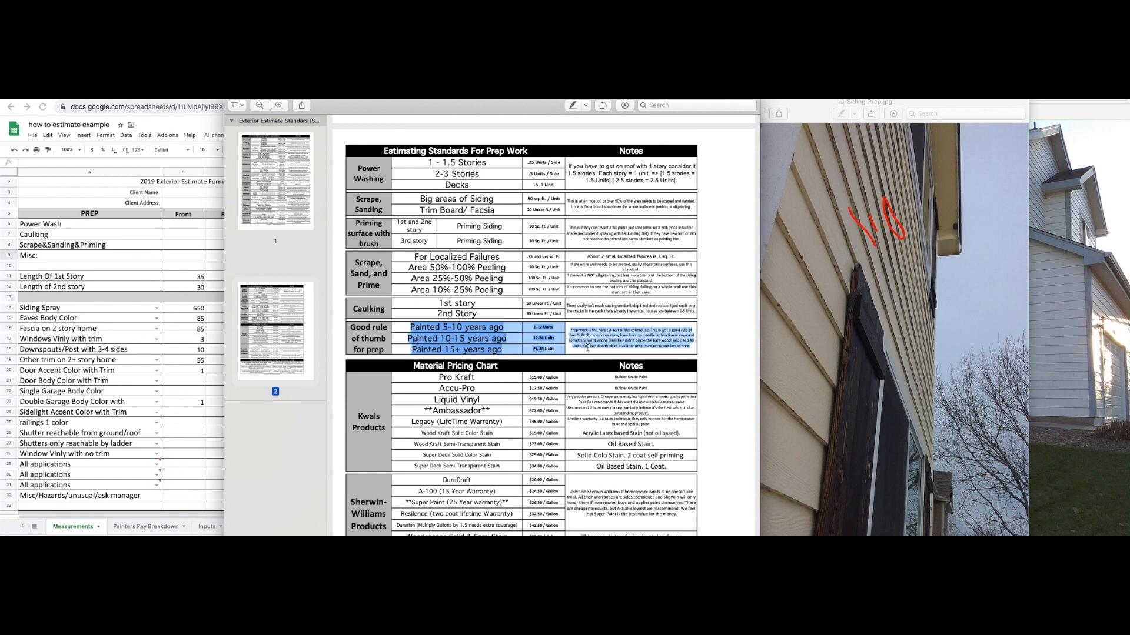
{"action": "left_click", "coordinate": [498, 323]}
{"action": "left_click_drag", "start_coordinate": [421, 112], "coordinate": [606, 120]}
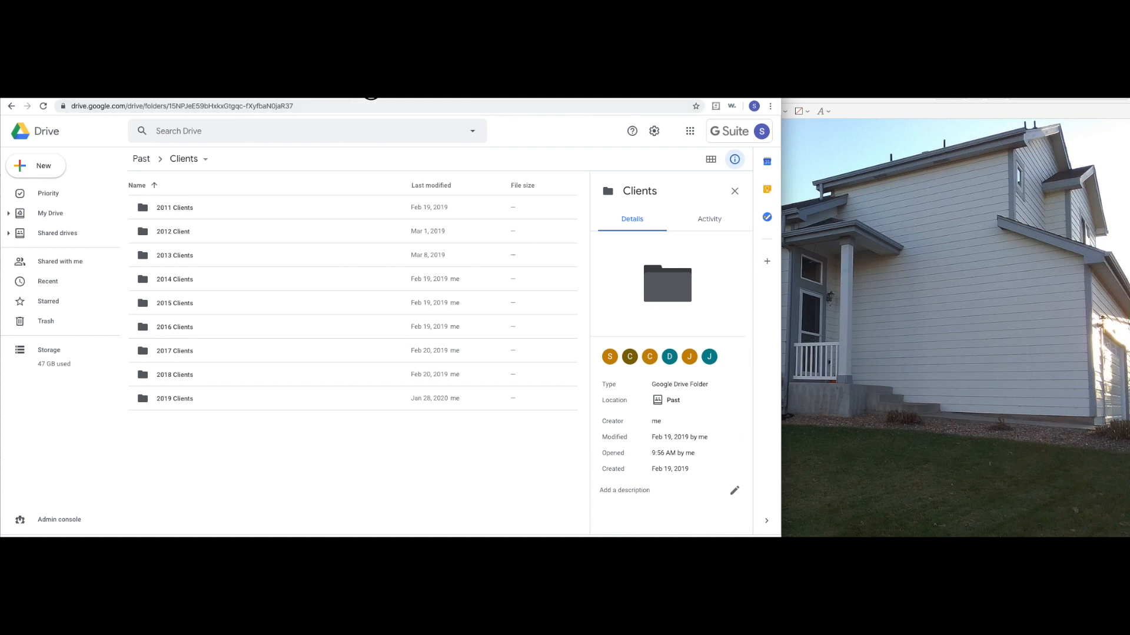
Switch to Google Drive, open a client's photo folder inside 2019 Clients, and view the image 20190923_131400.jpg.
{"action": "left_click_drag", "start_coordinate": [361, 94], "coordinate": [454, 94]}
{"action": "double_click", "coordinate": [286, 393]}
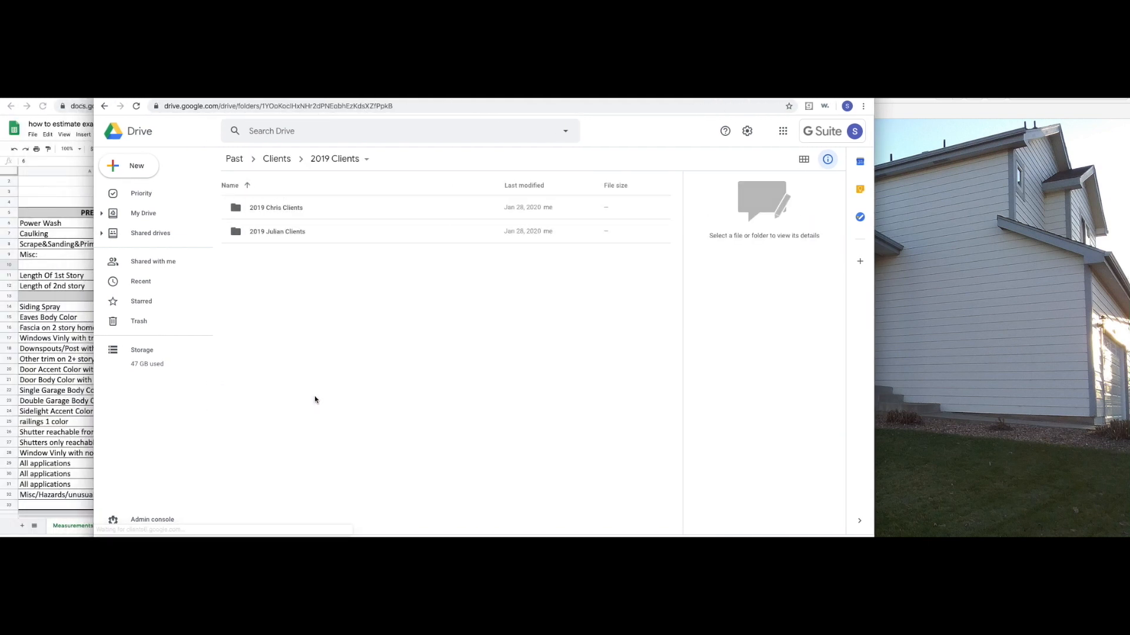
{"action": "double_click", "coordinate": [285, 231]}
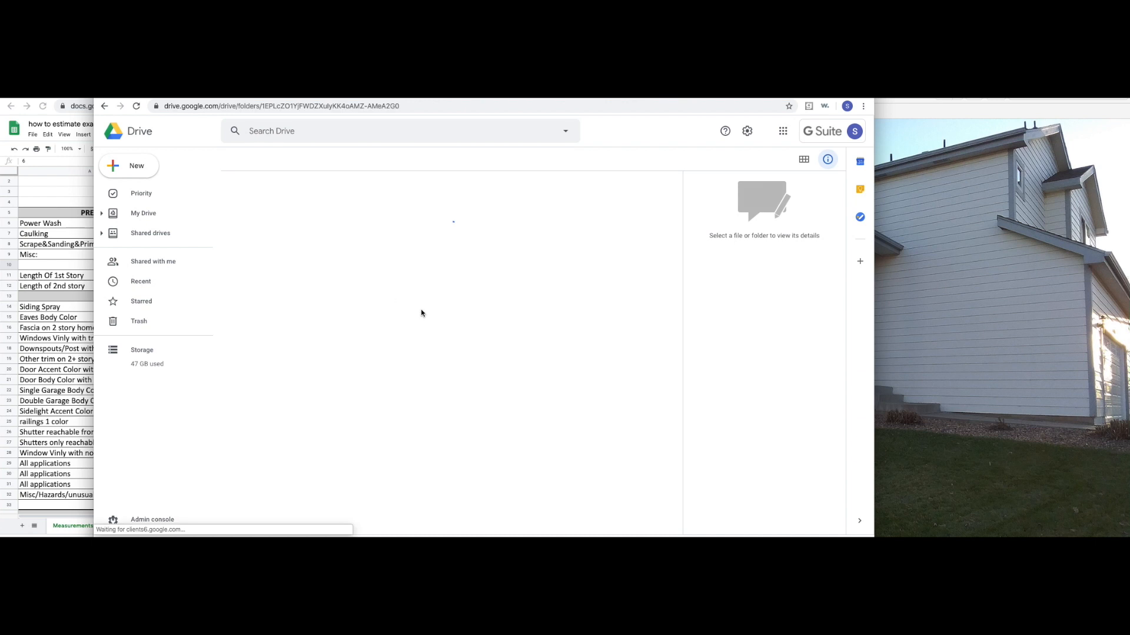
{"action": "scroll", "coordinate": [369, 345], "scroll_direction": "down", "scroll_amount": 5}
{"action": "scroll", "coordinate": [370, 348], "scroll_direction": "down", "scroll_amount": 2}
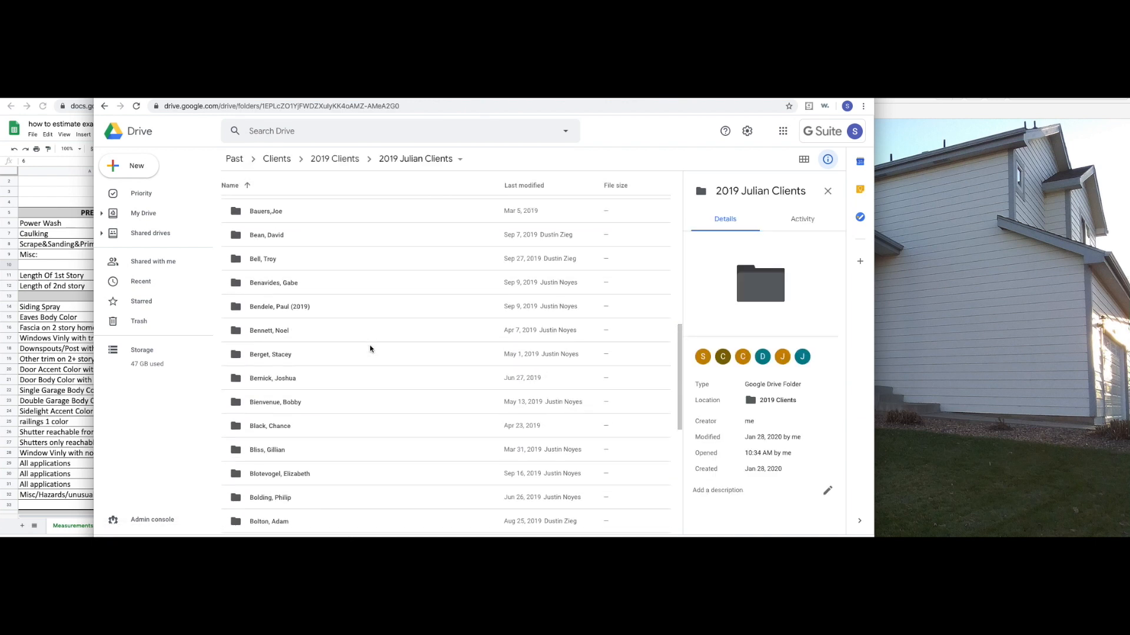
{"action": "double_click", "coordinate": [358, 319]}
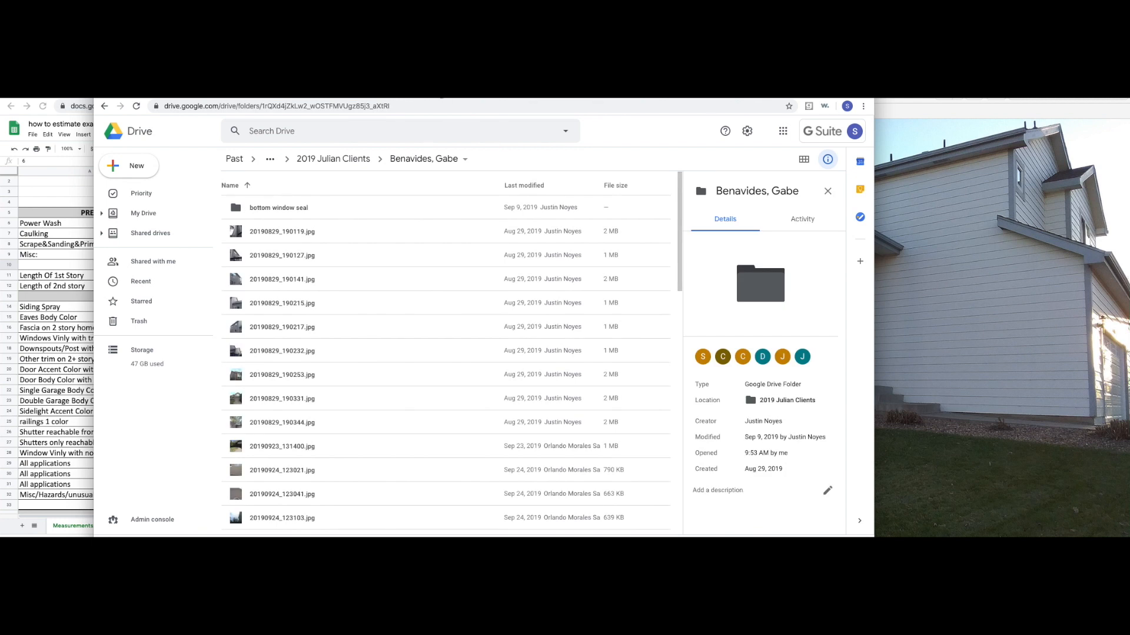
{"action": "left_click_drag", "start_coordinate": [446, 94], "coordinate": [505, 94]}
{"action": "scroll", "coordinate": [385, 253], "scroll_direction": "down", "scroll_amount": 2}
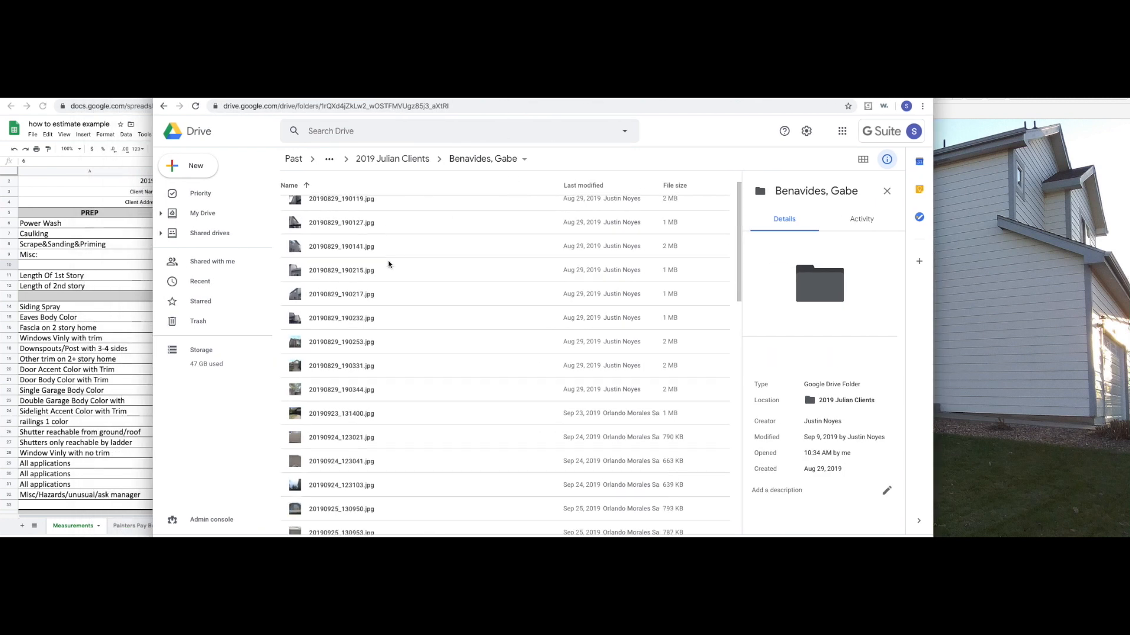
{"action": "double_click", "coordinate": [491, 378]}
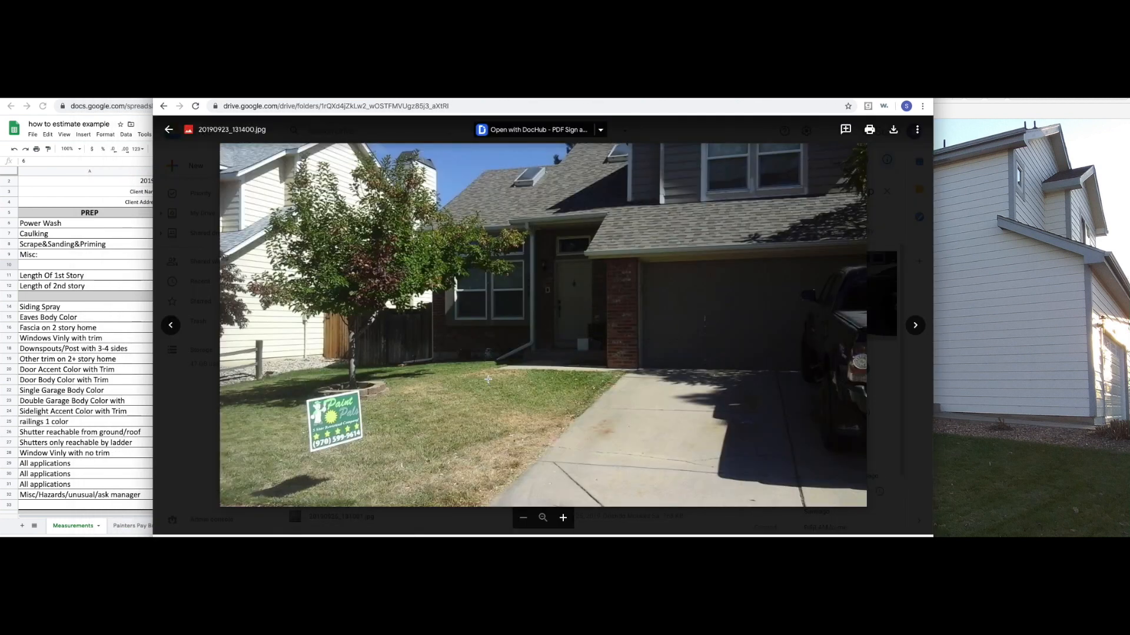
Go forward through the job photos to 20190925_130950.jpg and enlarge the view of the dormer siding.
{"action": "key", "text": "Right"}
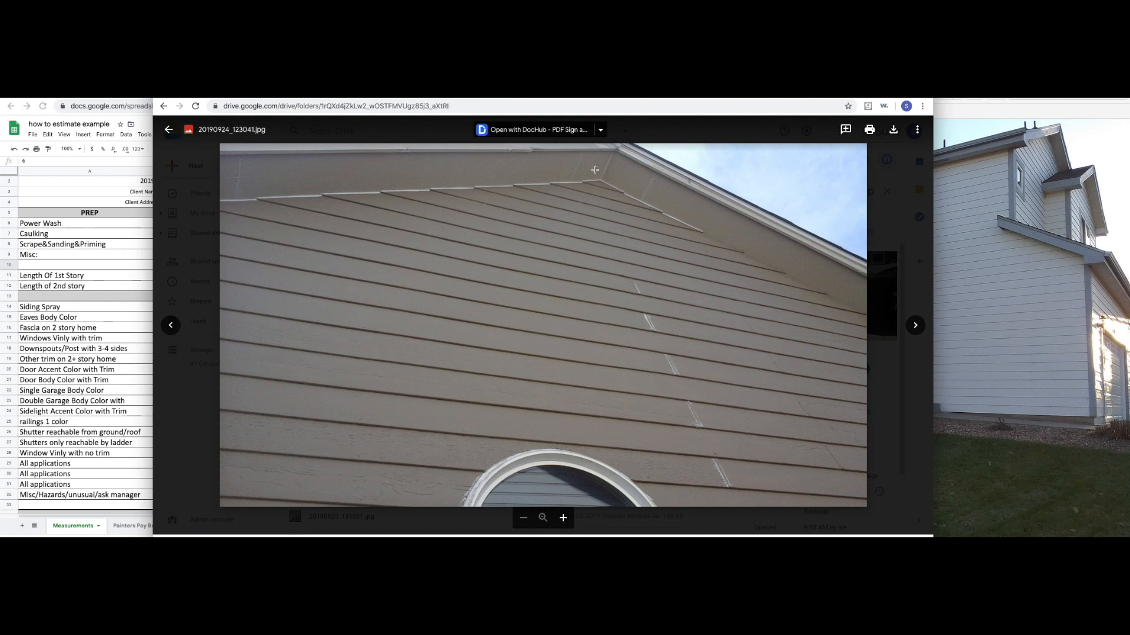
{"action": "key", "text": "Right"}
{"action": "key", "text": "Right"}
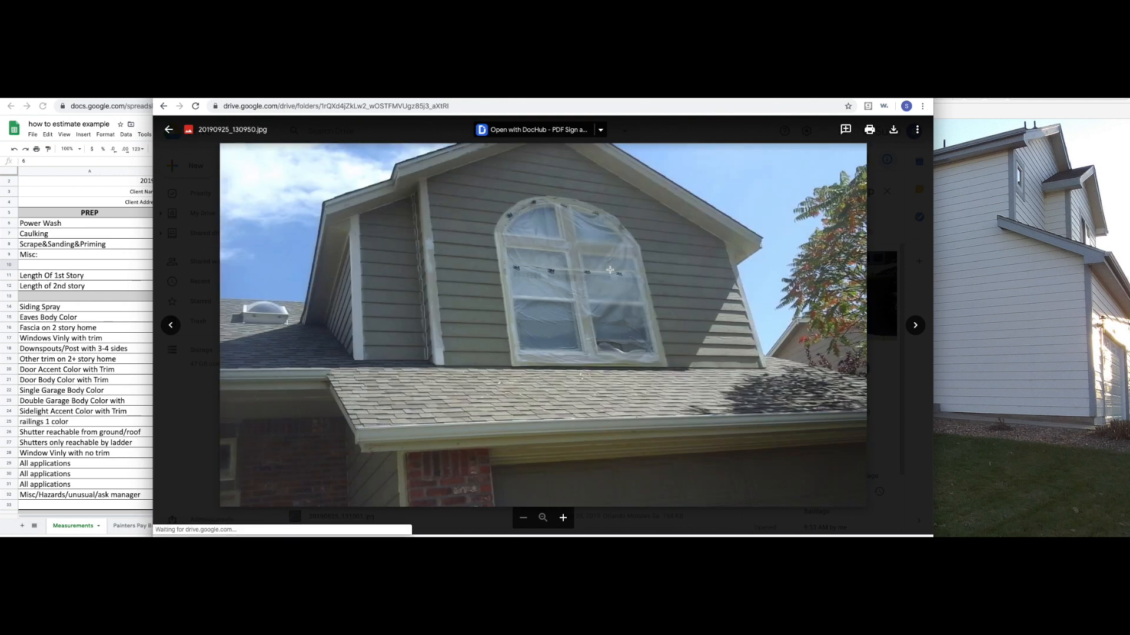
{"action": "left_click", "coordinate": [406, 214]}
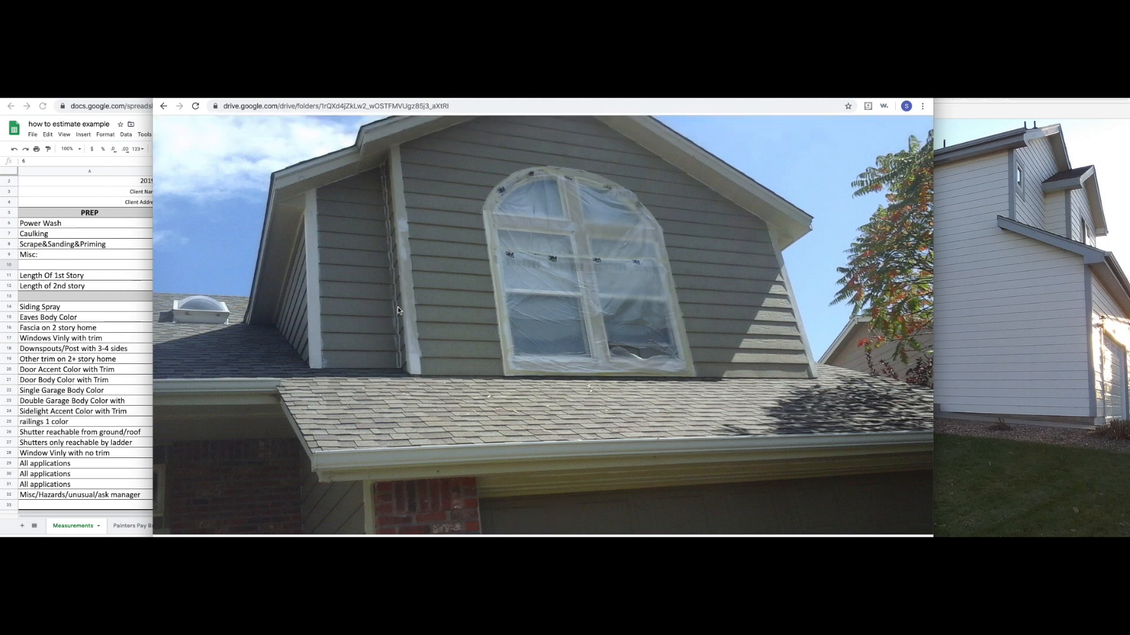
Examine the caulking and masking in the following job photos, from the garage door through to 20190925_131154.jpg.
{"action": "key", "text": "Right"}
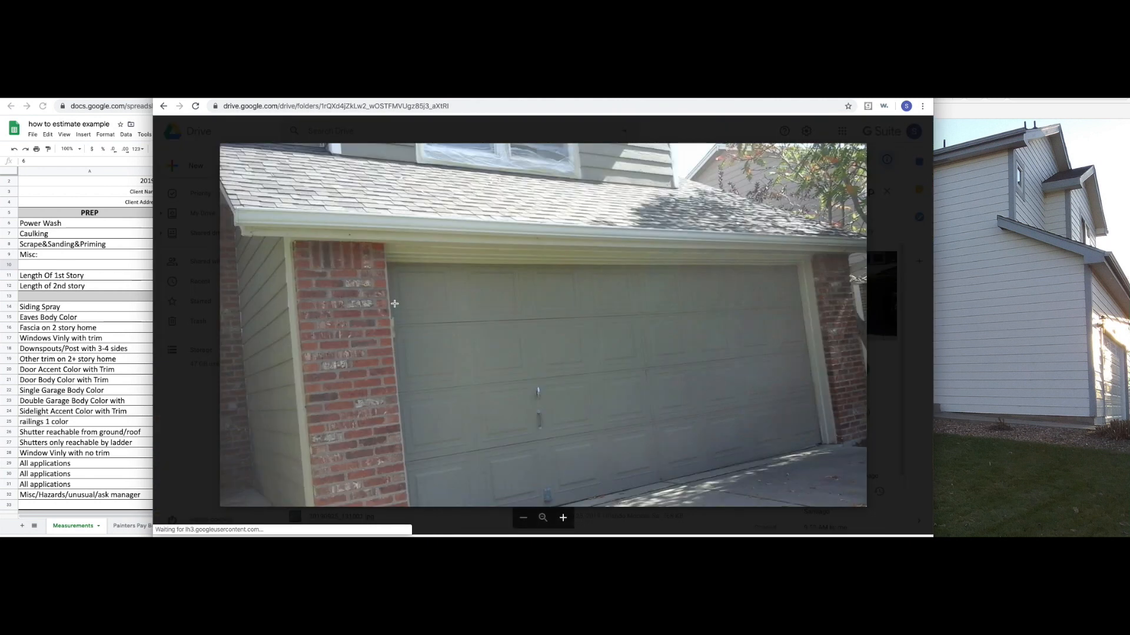
{"action": "key", "text": "Right"}
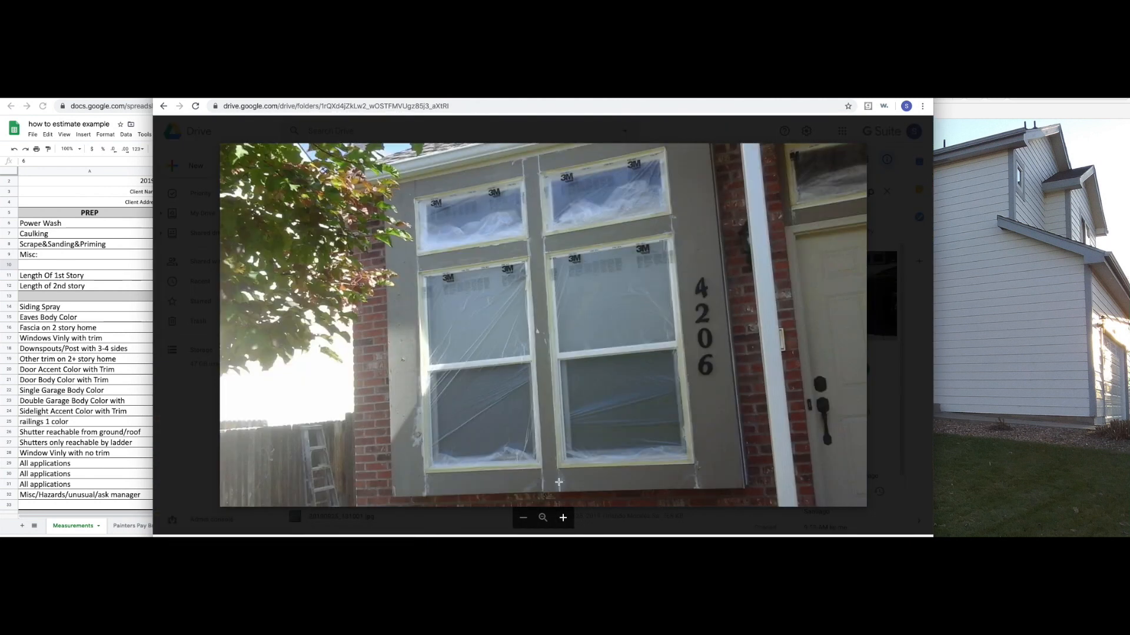
{"action": "key", "text": "Right"}
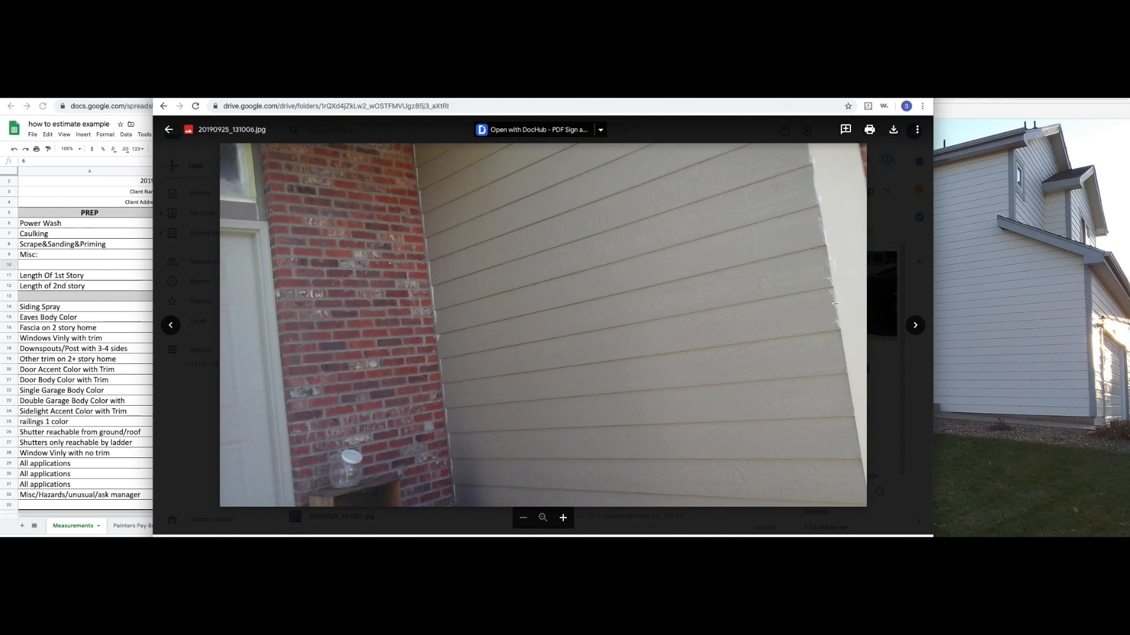
{"action": "key", "text": "Right"}
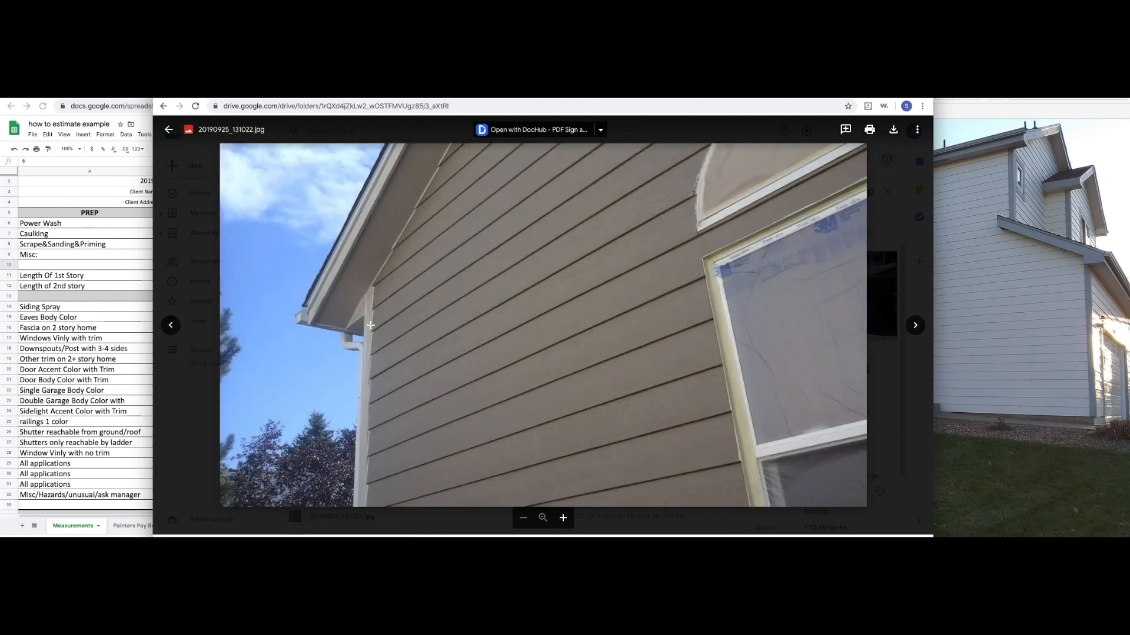
{"action": "key", "text": "Right"}
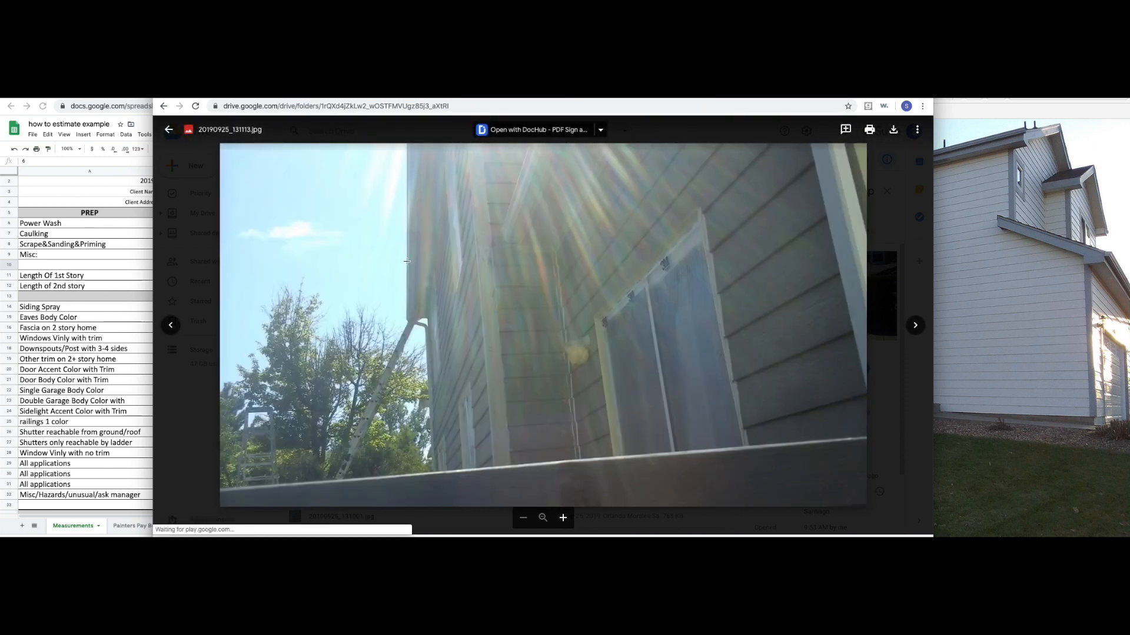
{"action": "key", "text": "Right"}
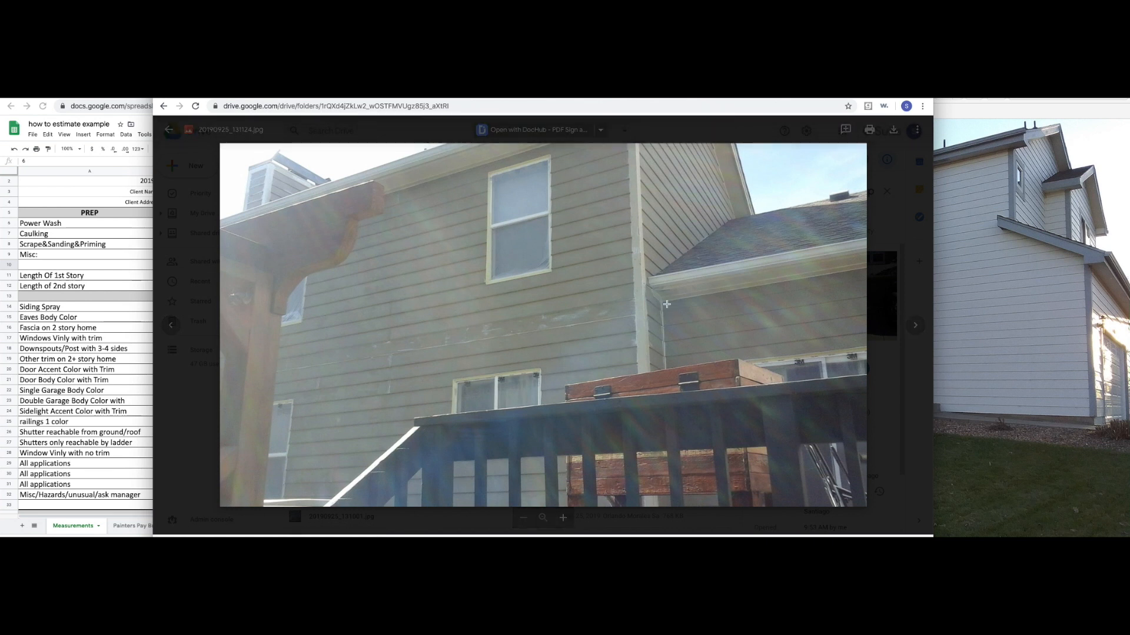
{"action": "key", "text": "Right"}
{"action": "key", "text": "Right"}
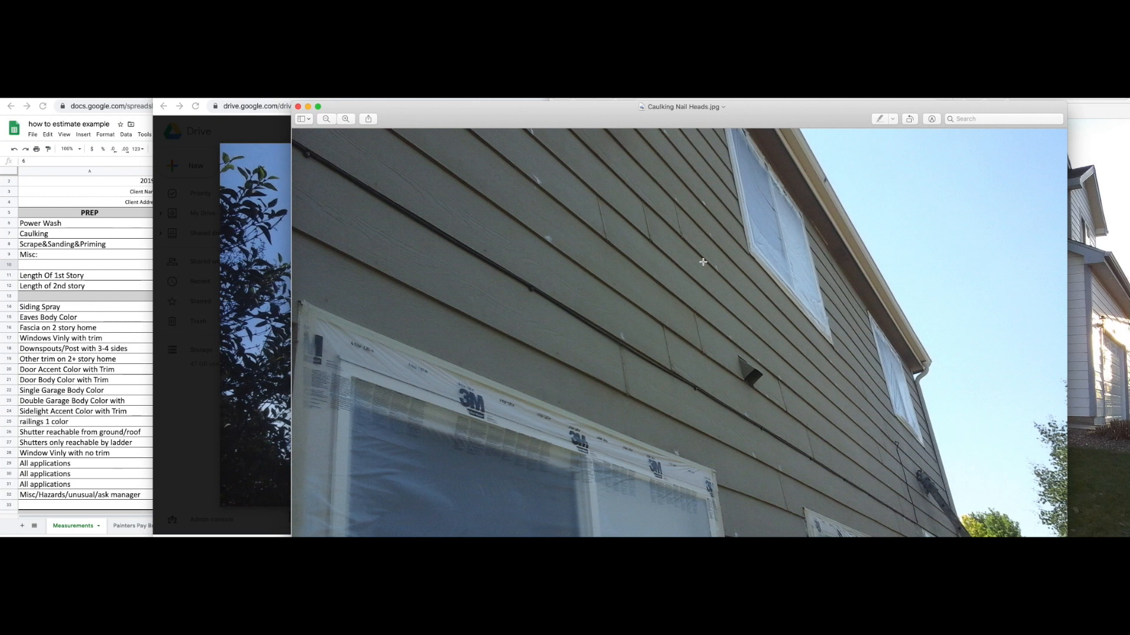
Frame the caulked nail heads and siding seams in Caulking Nail Heads.jpg with selection rectangles, and put the photo away.
{"action": "left_click_drag", "start_coordinate": [756, 123], "coordinate": [756, 100]}
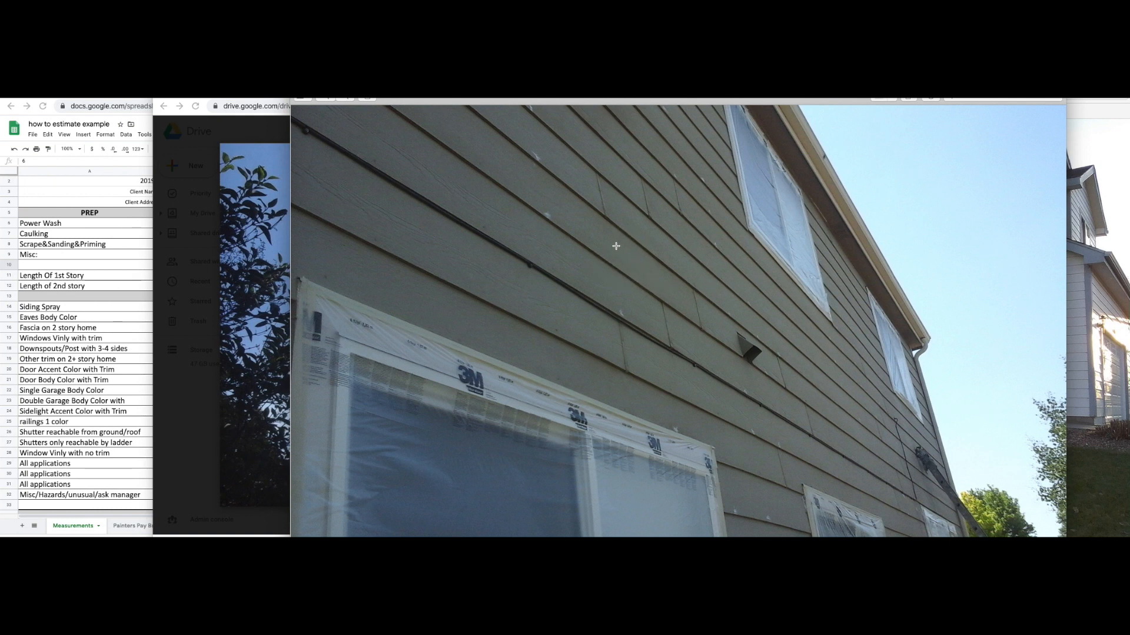
{"action": "left_click_drag", "start_coordinate": [615, 242], "coordinate": [659, 220]}
{"action": "left_click", "coordinate": [689, 288]}
{"action": "left_click_drag", "start_coordinate": [534, 300], "coordinate": [626, 367]}
{"action": "left_click", "coordinate": [683, 288]}
{"action": "left_click_drag", "start_coordinate": [468, 217], "coordinate": [514, 236]}
{"action": "left_click_drag", "start_coordinate": [556, 332], "coordinate": [594, 313]}
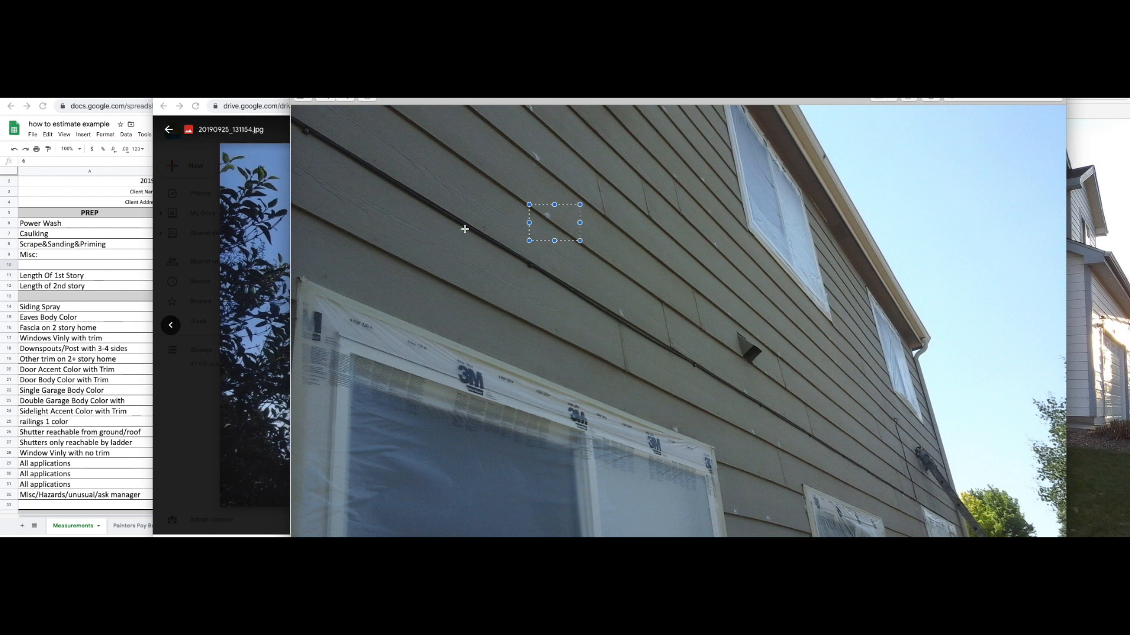
{"action": "left_click_drag", "start_coordinate": [453, 203], "coordinate": [504, 248]}
{"action": "left_click_drag", "start_coordinate": [361, 153], "coordinate": [401, 177]}
{"action": "left_click_drag", "start_coordinate": [353, 230], "coordinate": [411, 275]}
{"action": "left_click_drag", "start_coordinate": [309, 263], "coordinate": [359, 292]}
{"action": "left_click_drag", "start_coordinate": [361, 153], "coordinate": [400, 170]}
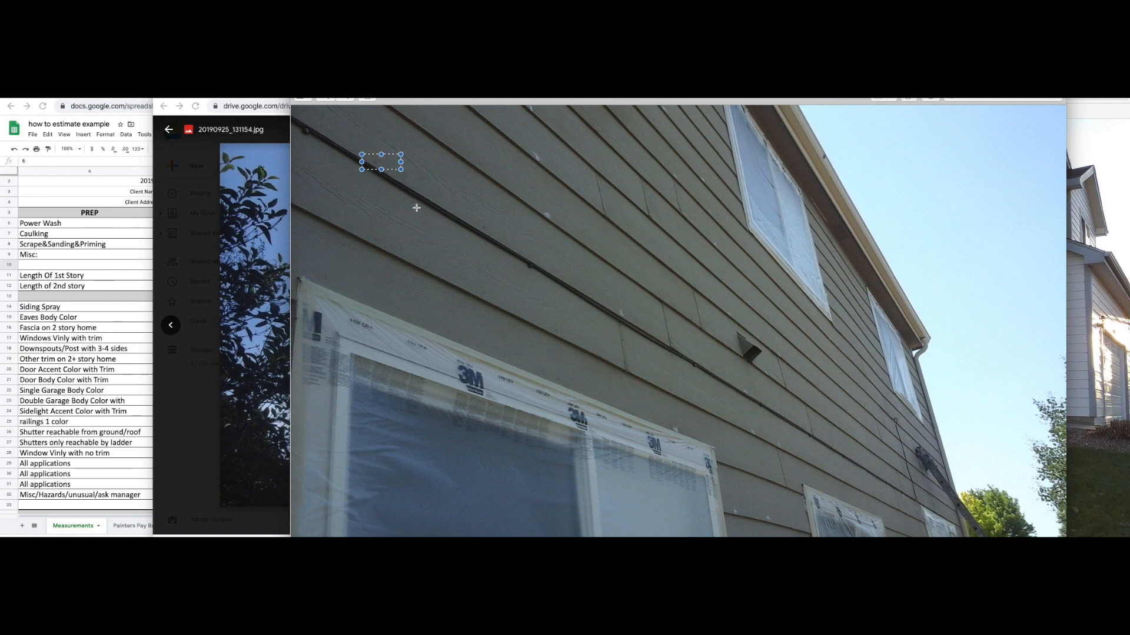
{"action": "left_click_drag", "start_coordinate": [543, 205], "coordinate": [574, 230]}
{"action": "left_click_drag", "start_coordinate": [608, 302], "coordinate": [648, 335]}
{"action": "left_click_drag", "start_coordinate": [689, 228], "coordinate": [747, 272]}
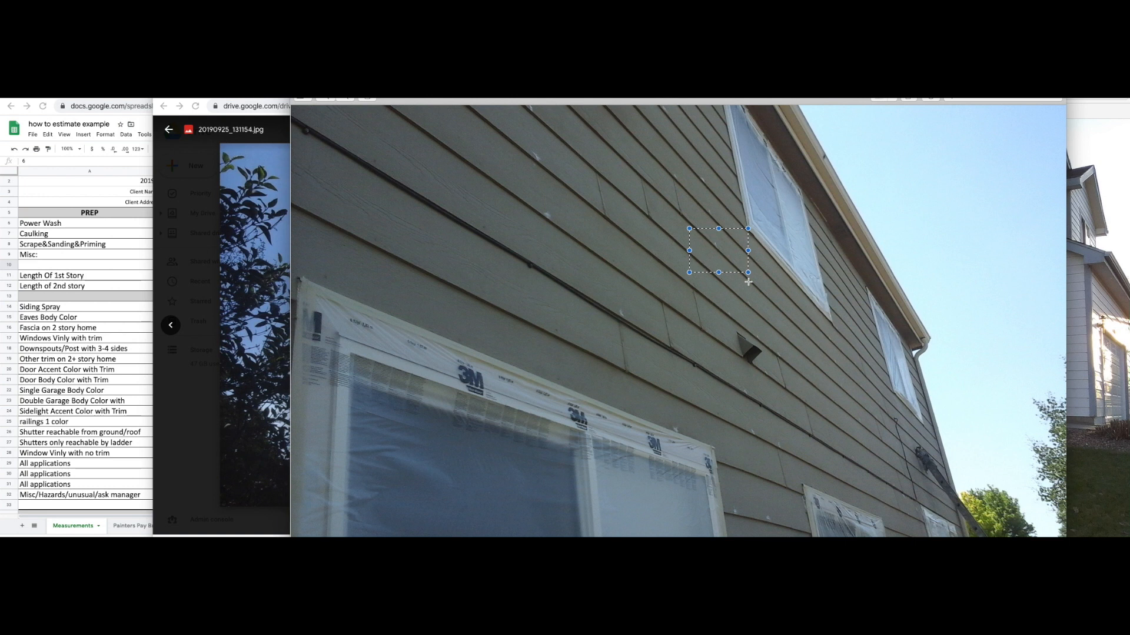
{"action": "left_click_drag", "start_coordinate": [632, 210], "coordinate": [682, 294]}
{"action": "left_click_drag", "start_coordinate": [695, 216], "coordinate": [728, 278]}
{"action": "left_click_drag", "start_coordinate": [722, 411], "coordinate": [833, 437]}
{"action": "left_click_drag", "start_coordinate": [823, 351], "coordinate": [860, 379]}
{"action": "left_click", "coordinate": [307, 82]}
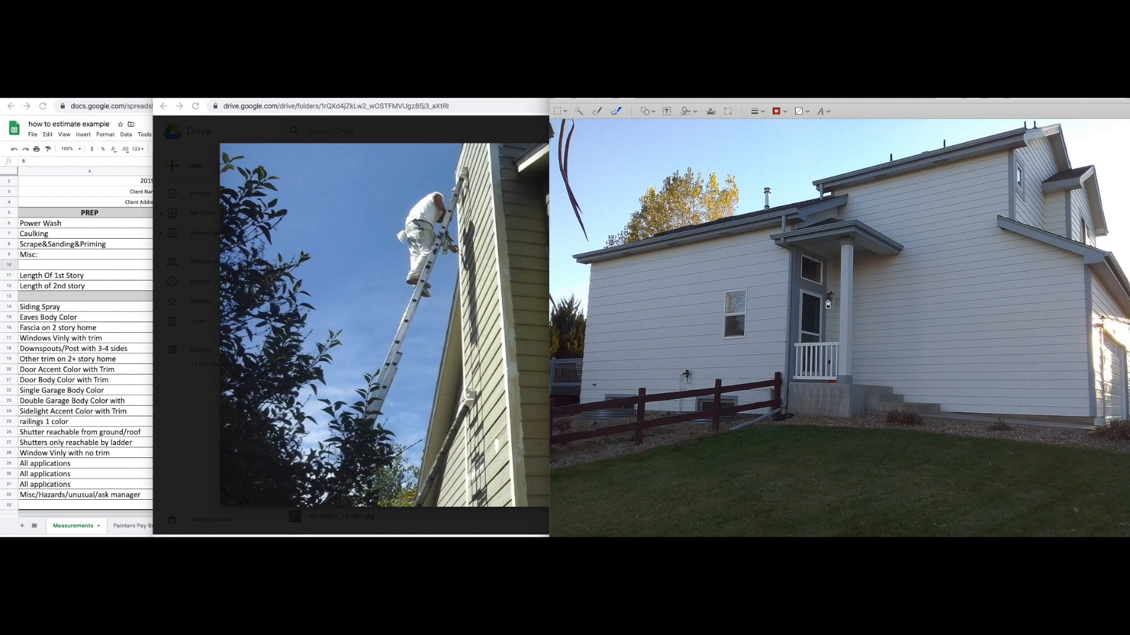
Return to the estimate spreadsheet and compare the Siding Spray and Fascia units with the total prep units cell.
{"action": "left_click", "coordinate": [103, 292]}
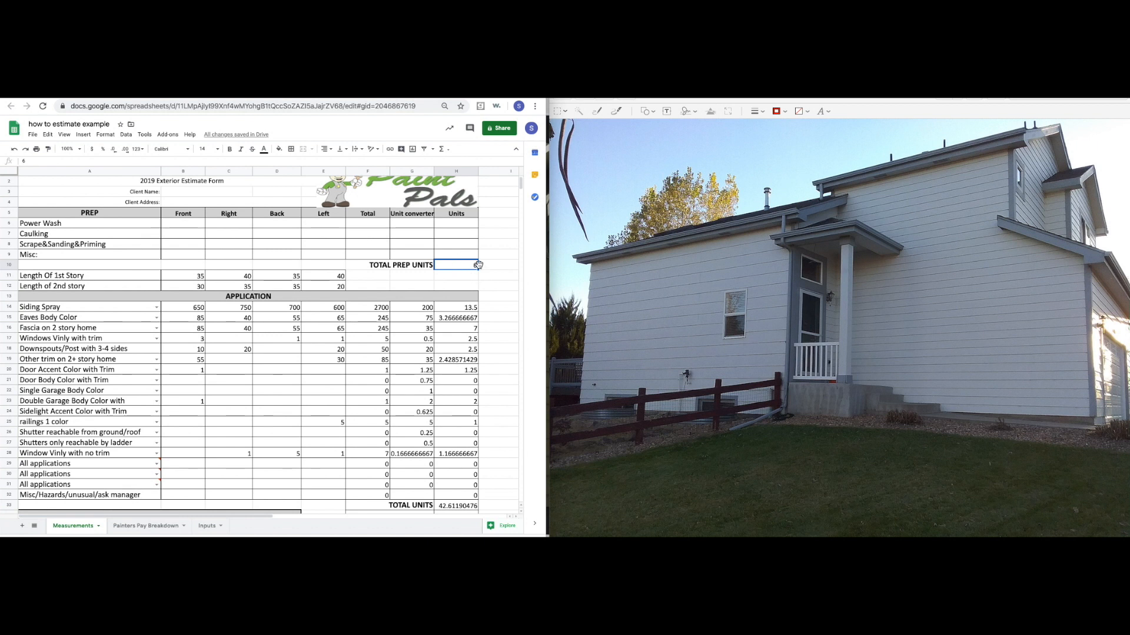
{"action": "left_click", "coordinate": [468, 307]}
{"action": "left_click", "coordinate": [467, 327]}
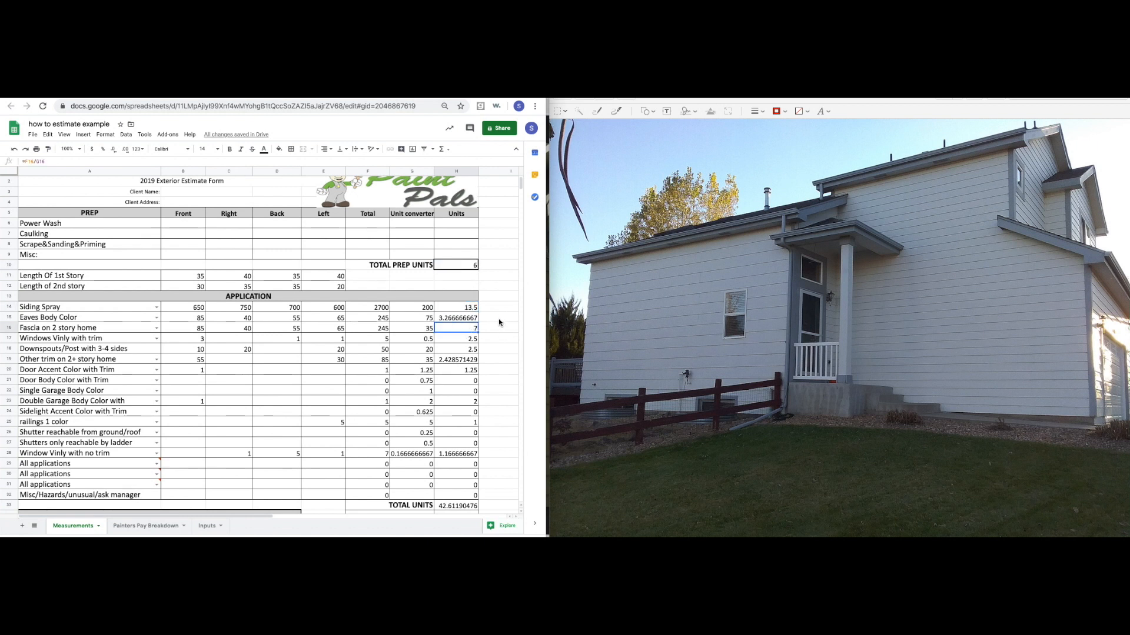
{"action": "left_click", "coordinate": [488, 340]}
{"action": "left_click", "coordinate": [454, 265]}
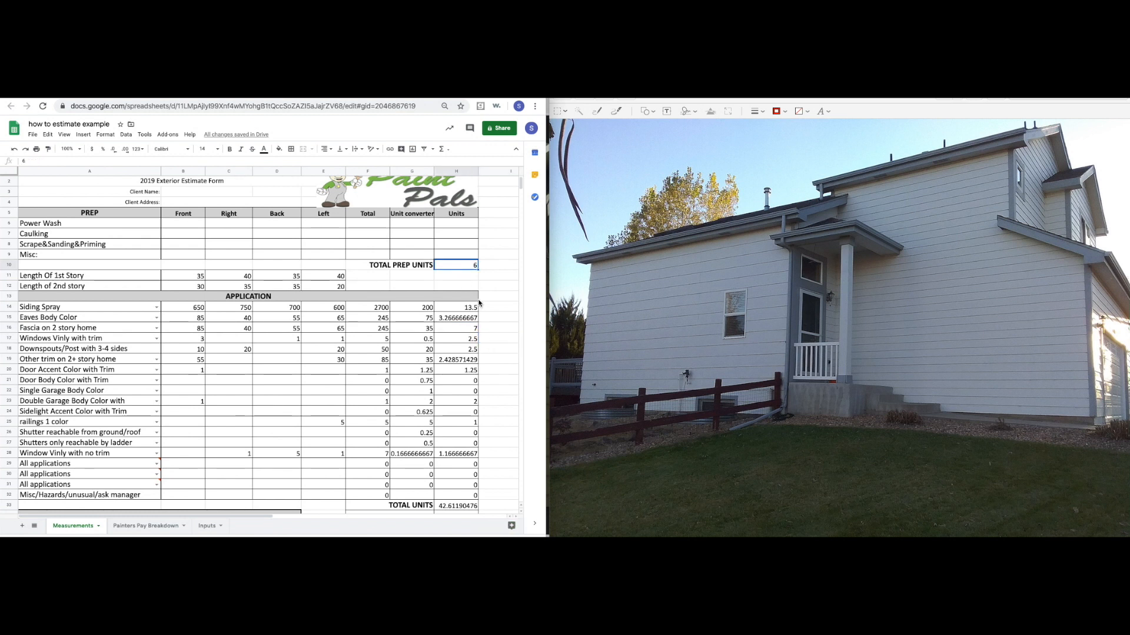
{"action": "left_click", "coordinate": [492, 266]}
{"action": "left_click", "coordinate": [498, 273]}
{"action": "left_click", "coordinate": [468, 267]}
{"action": "left_click", "coordinate": [487, 268]}
{"action": "left_click", "coordinate": [468, 267]}
{"action": "left_click", "coordinate": [502, 277]}
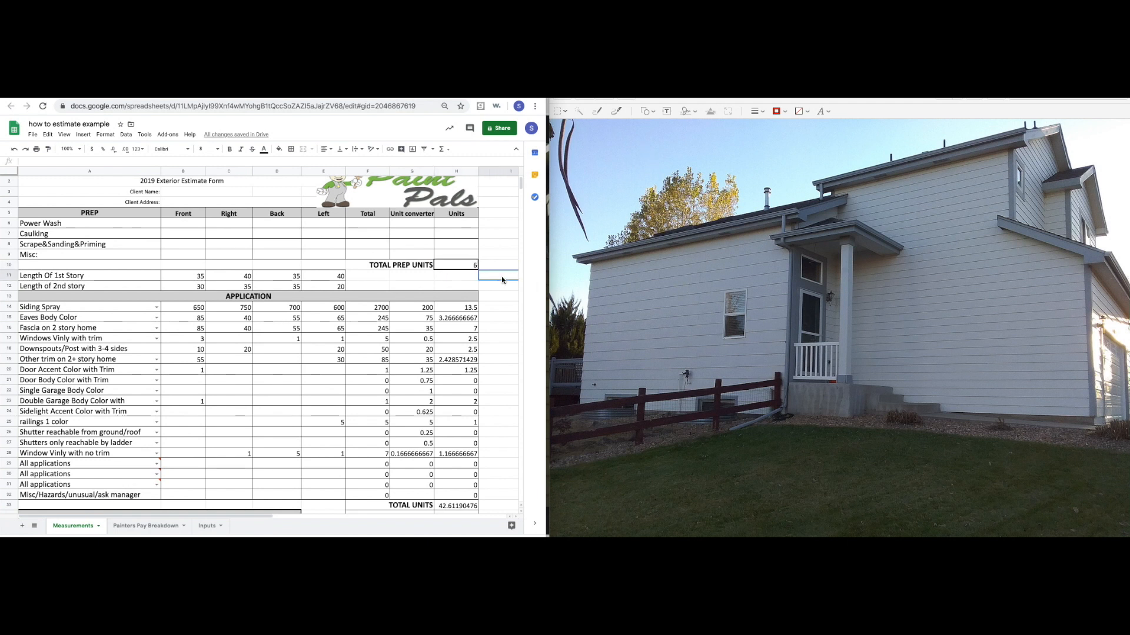
{"action": "left_click", "coordinate": [505, 269]}
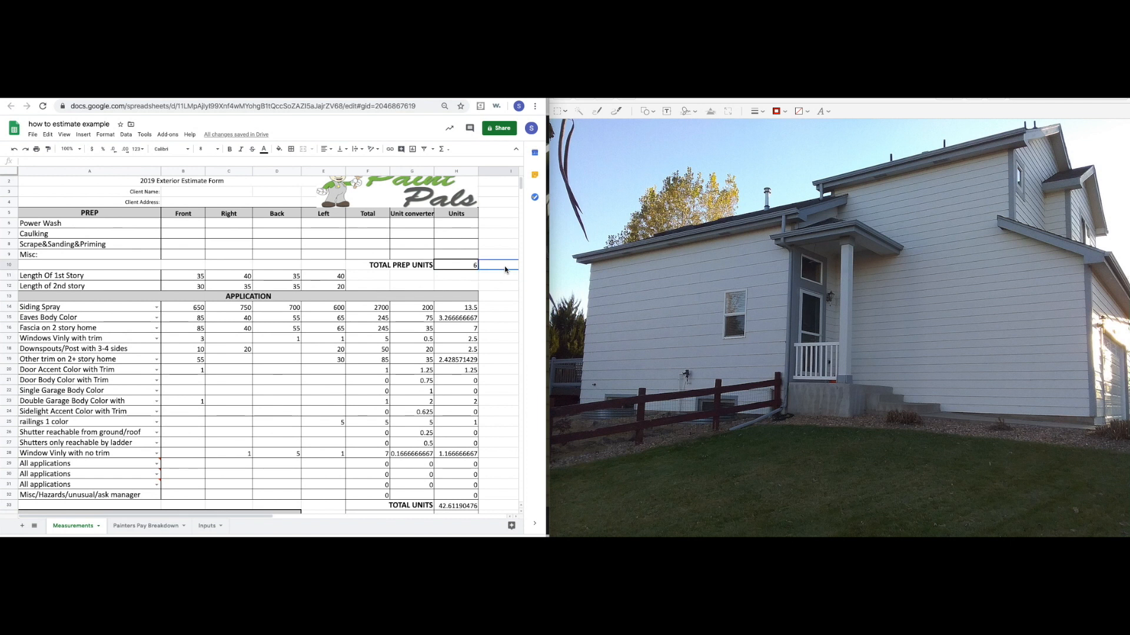
{"action": "left_click", "coordinate": [469, 267]}
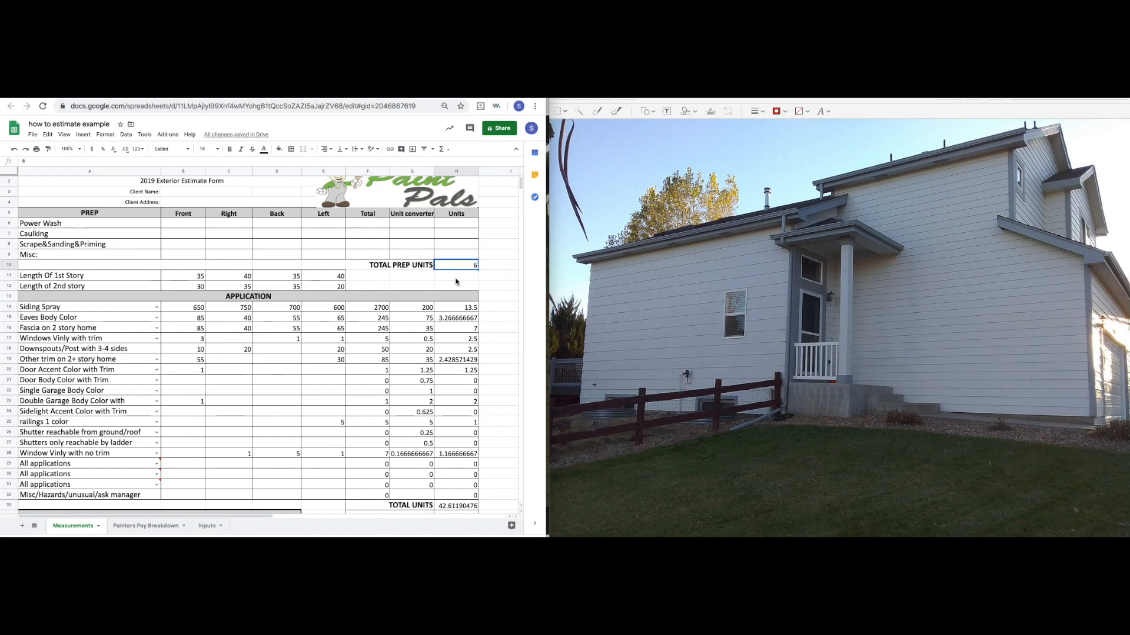
{"action": "left_click", "coordinate": [848, 254]}
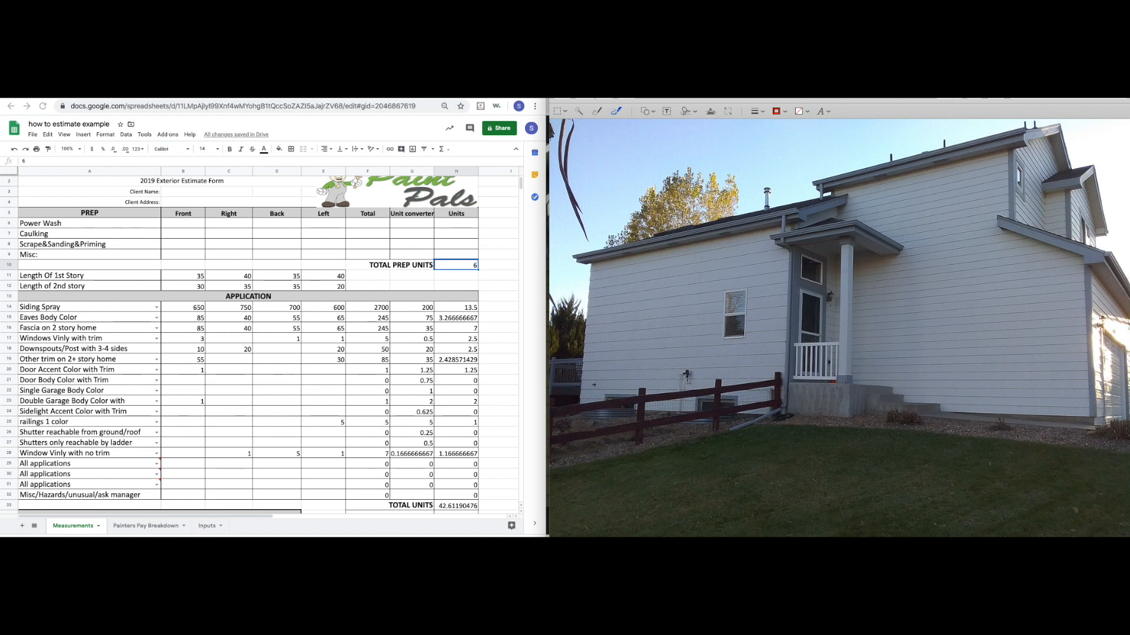
{"action": "left_click", "coordinate": [452, 266]}
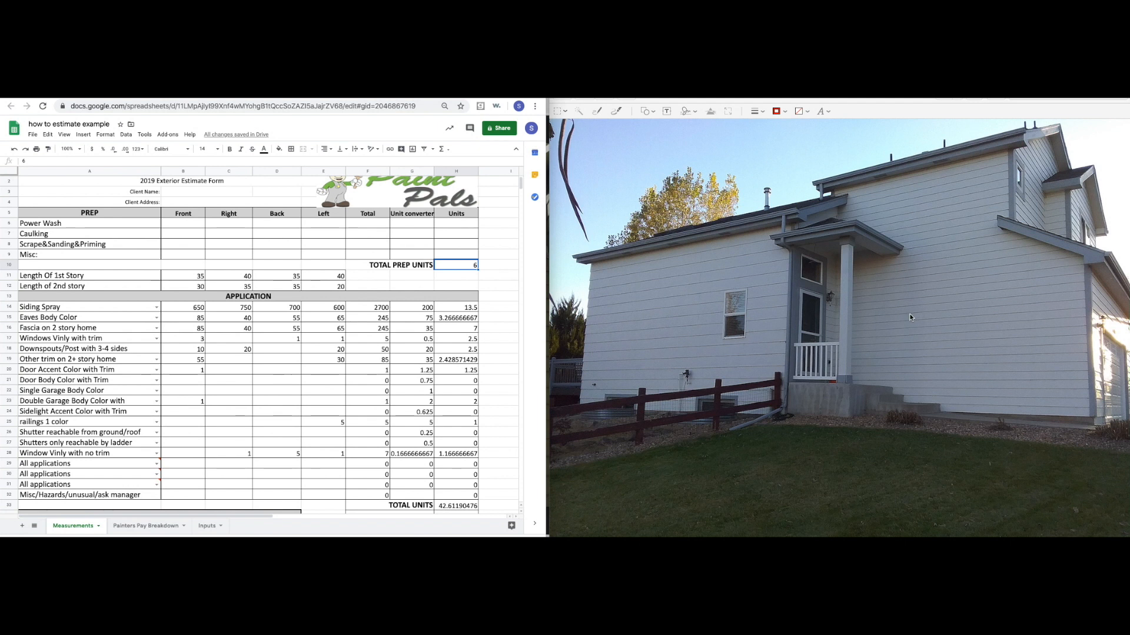
Mark the house photo in red at the porch post base, corner trim base, lower siding edge, small window and porch roof line.
{"action": "left_click", "coordinate": [847, 384]}
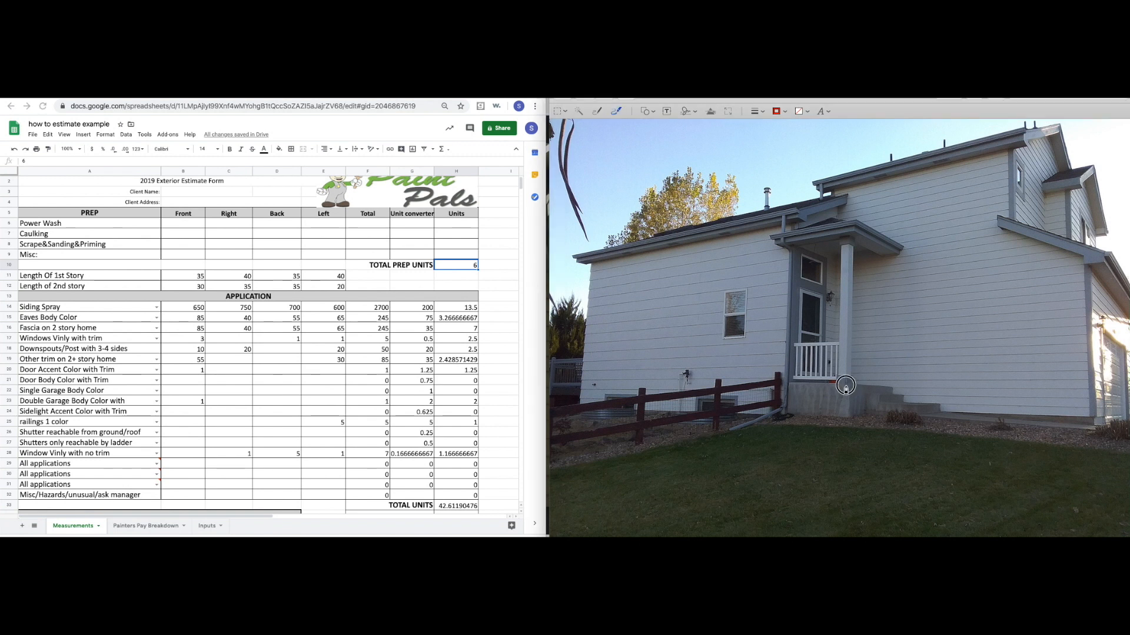
{"action": "left_click_drag", "start_coordinate": [846, 378], "coordinate": [845, 384]}
{"action": "left_click_drag", "start_coordinate": [780, 404], "coordinate": [782, 408]}
{"action": "left_click_drag", "start_coordinate": [924, 415], "coordinate": [1091, 428]}
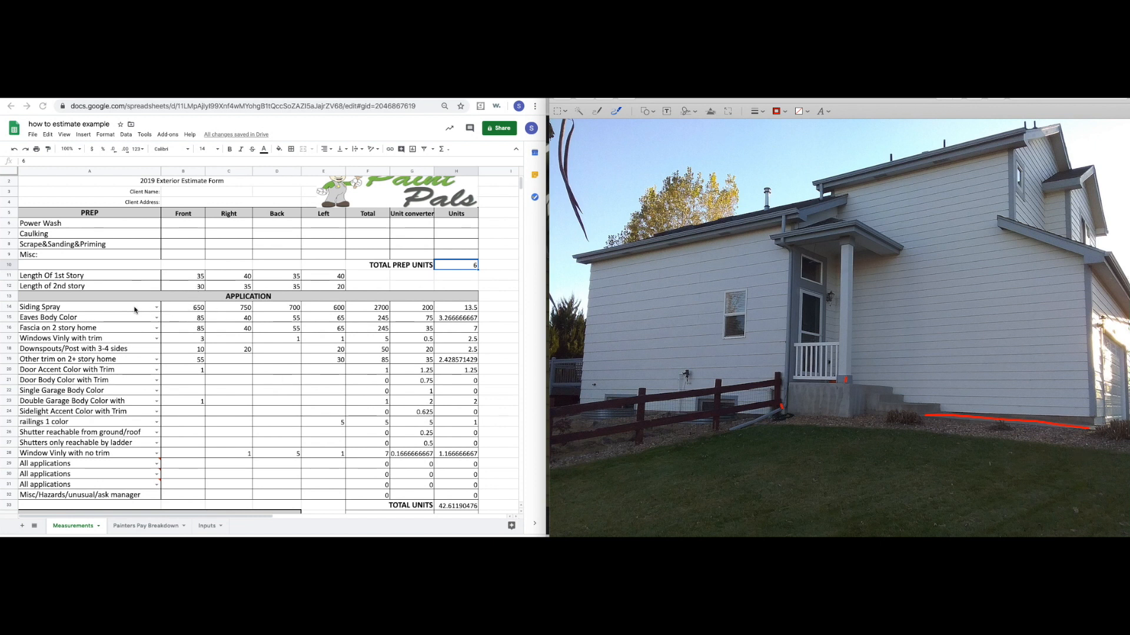
{"action": "mouse_move", "coordinate": [708, 288]}
{"action": "left_mouse_down"}
{"action": "mouse_move", "coordinate": [688, 312]}
{"action": "mouse_move", "coordinate": [785, 261]}
{"action": "left_mouse_up"}
{"action": "left_click_drag", "start_coordinate": [862, 216], "coordinate": [806, 222]}
{"action": "left_click_drag", "start_coordinate": [910, 418], "coordinate": [1024, 432]}
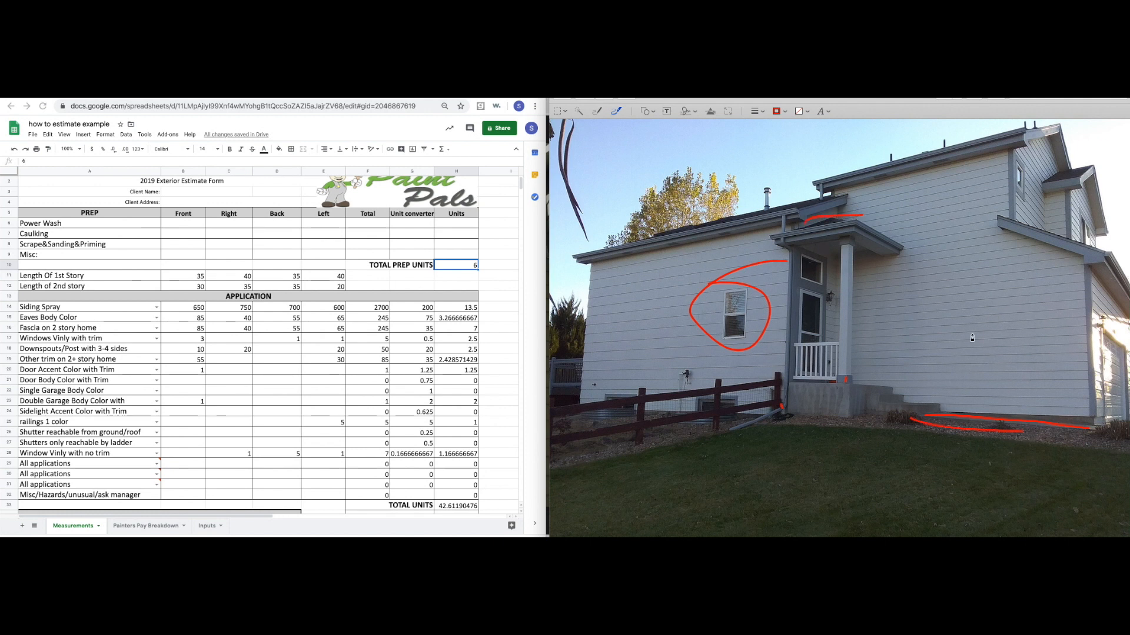
Undo the red marks drawn on the house photo.
{"action": "key", "text": "super+z"}
{"action": "key", "text": "super+z"}
{"action": "key", "text": "super+z"}
{"action": "key", "text": "super+z"}
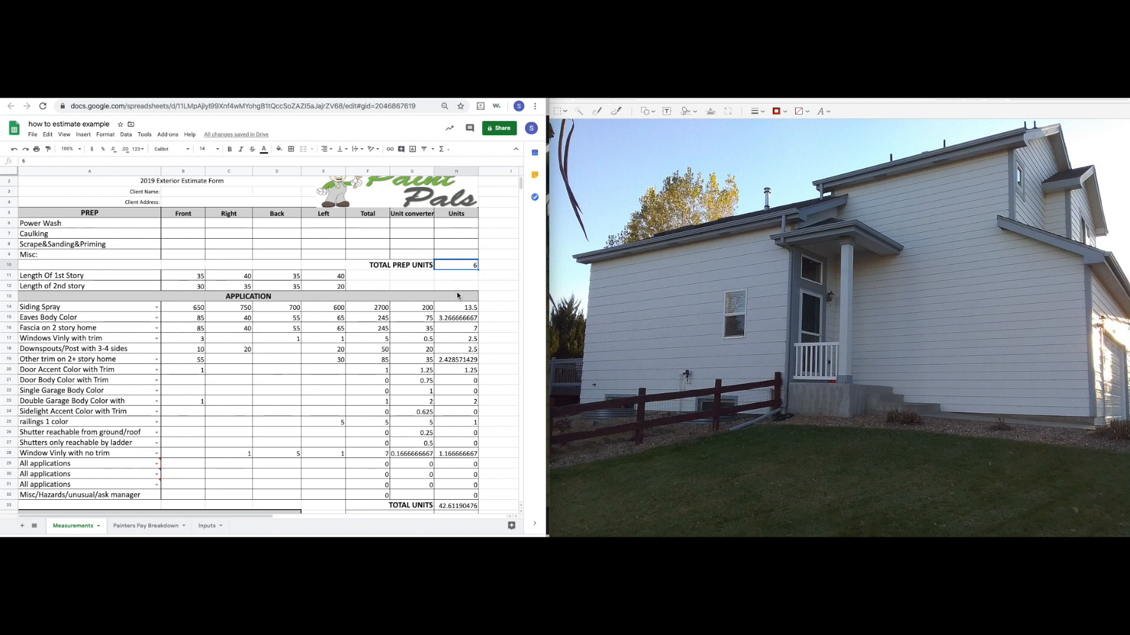
Replace the Body 1 product in the Materials table with a copy of Behr Premium Plus from another row.
{"action": "left_click", "coordinate": [456, 268]}
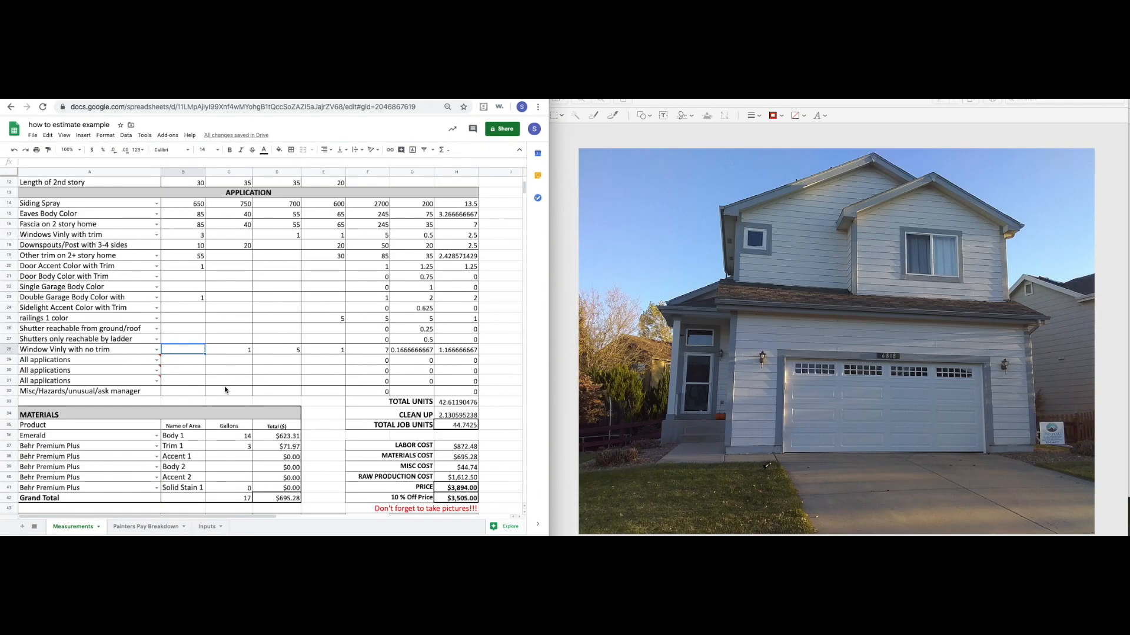
{"action": "left_click", "coordinate": [122, 448]}
{"action": "key", "text": "ctrl+c"}
{"action": "key", "text": "Up"}
{"action": "key", "text": "ctrl+v"}
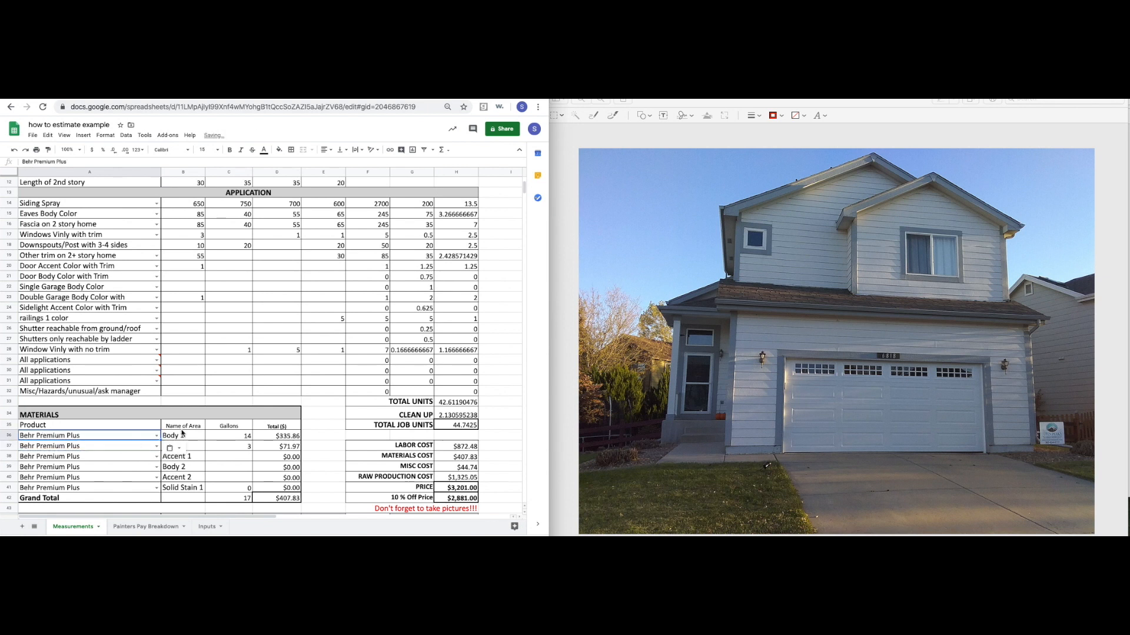
Review the application measurements and compare the total prep units with those in the other home estimate.
{"action": "scroll", "coordinate": [299, 292], "scroll_direction": "up", "scroll_amount": 2}
{"action": "left_click_drag", "start_coordinate": [197, 257], "coordinate": [320, 362]}
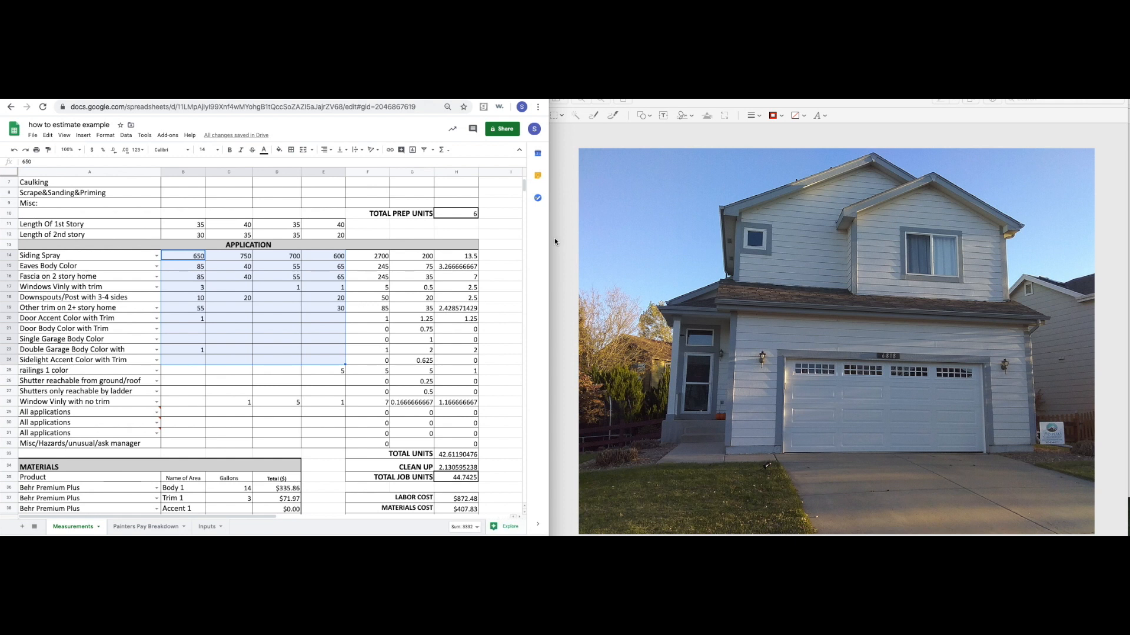
{"action": "left_click", "coordinate": [458, 214]}
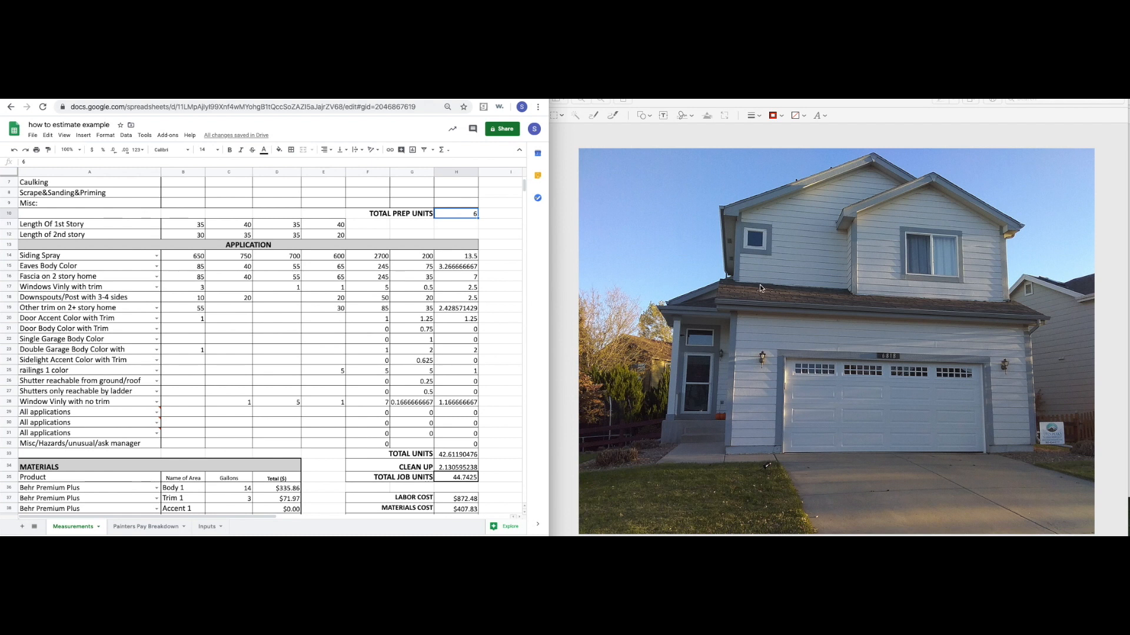
{"action": "left_click", "coordinate": [212, 98]}
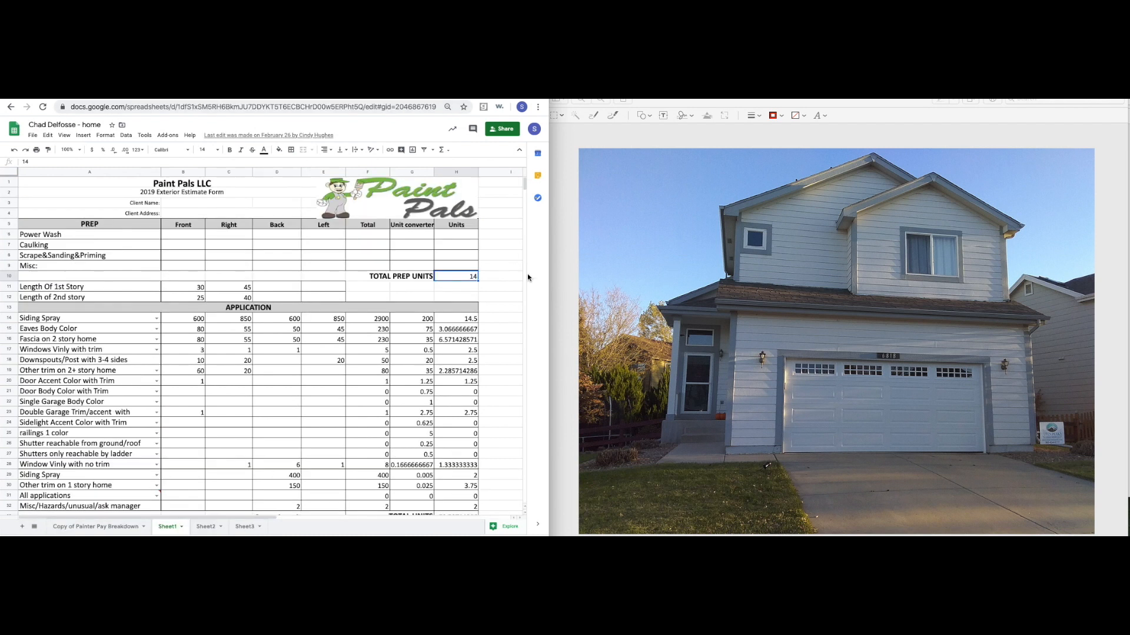
{"action": "left_click", "coordinate": [446, 287]}
{"action": "left_click", "coordinate": [329, 102]}
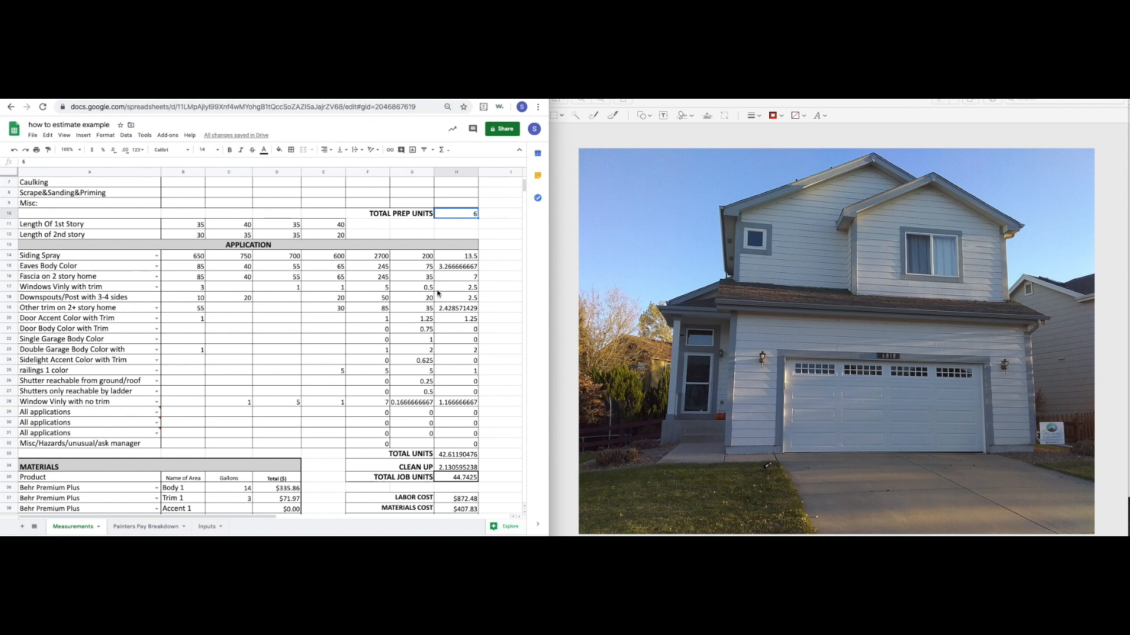
Review the Materials table and the paint products available for Body 1, choosing Behr Premium Plus.
{"action": "scroll", "coordinate": [438, 293], "scroll_direction": "down", "scroll_amount": 1}
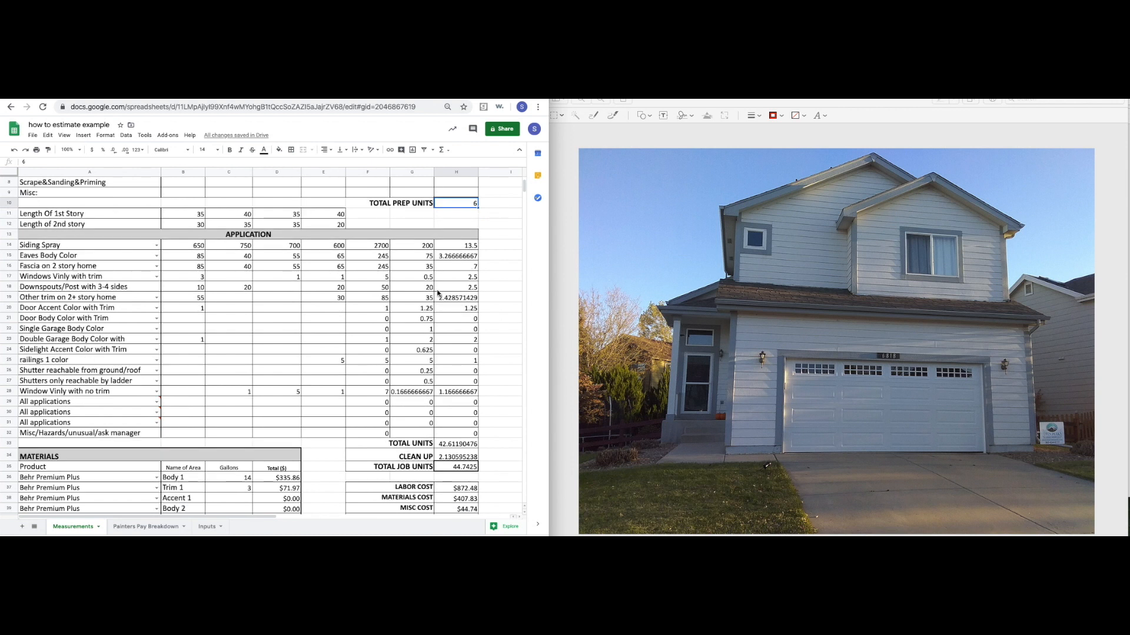
{"action": "scroll", "coordinate": [438, 293], "scroll_direction": "down", "scroll_amount": 2}
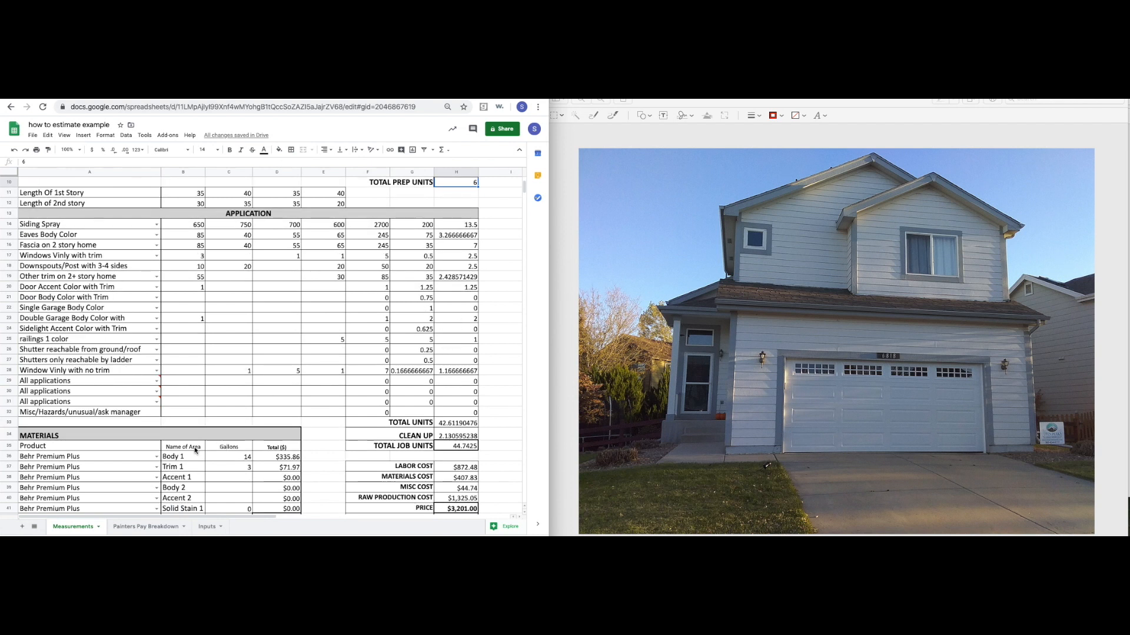
{"action": "left_click_drag", "start_coordinate": [138, 436], "coordinate": [274, 510]}
{"action": "scroll", "coordinate": [207, 462], "scroll_direction": "down", "scroll_amount": 3}
{"action": "left_click", "coordinate": [157, 425]}
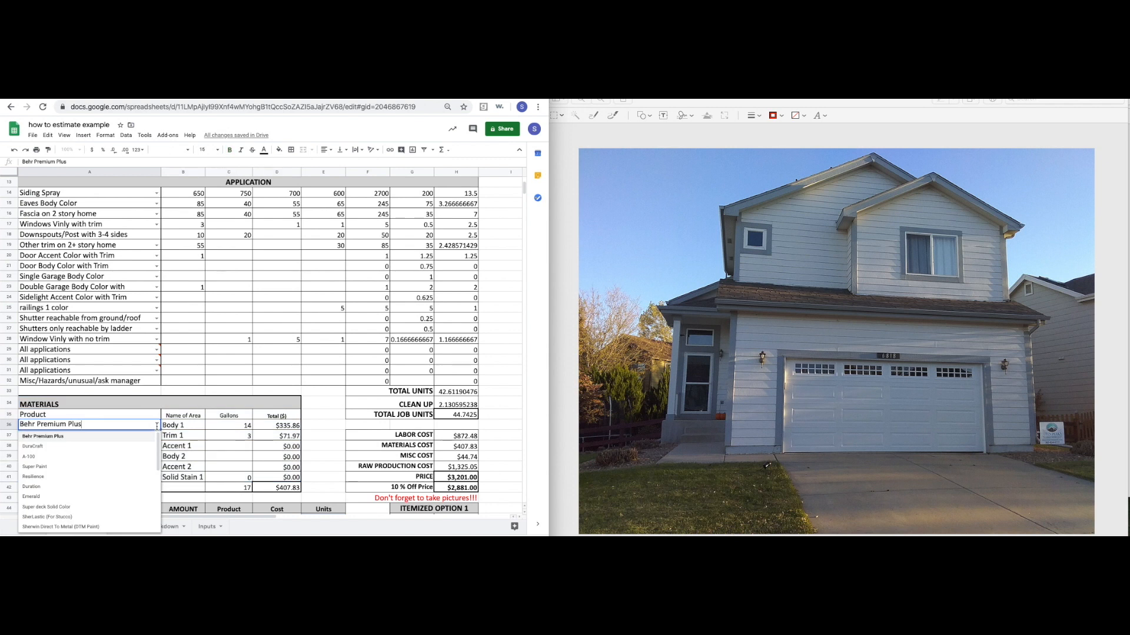
{"action": "scroll", "coordinate": [124, 460], "scroll_direction": "up", "scroll_amount": 2}
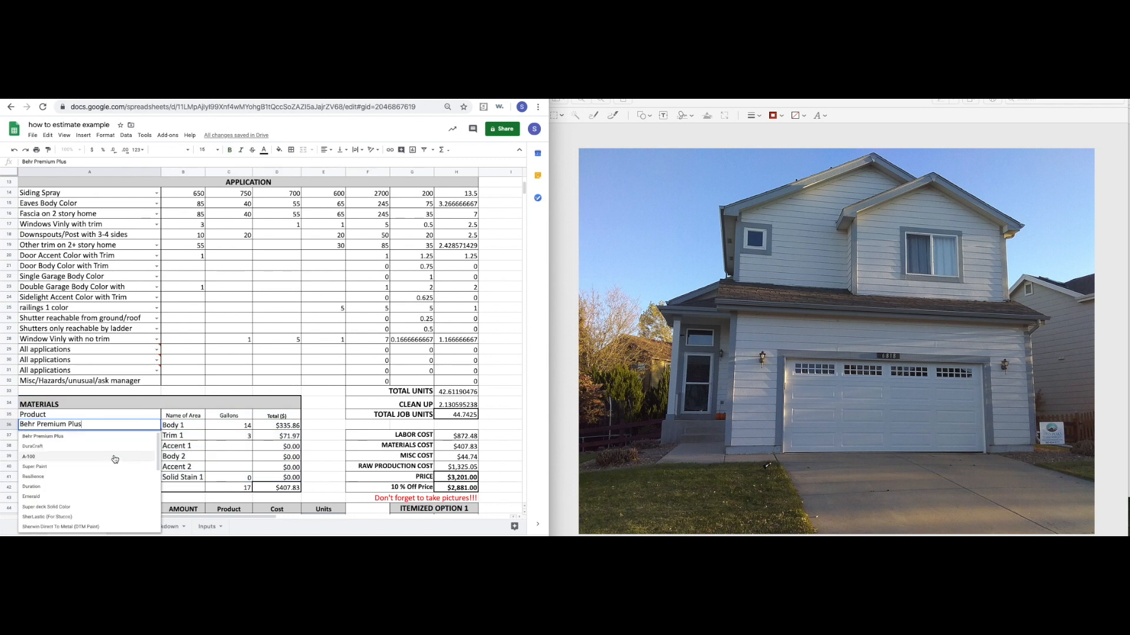
{"action": "left_click", "coordinate": [106, 438]}
Go through the area names in the Materials table one by one, from Body 1 to Solid Stain 1.
{"action": "left_click", "coordinate": [189, 427]}
{"action": "left_click_drag", "start_coordinate": [187, 427], "coordinate": [190, 481]}
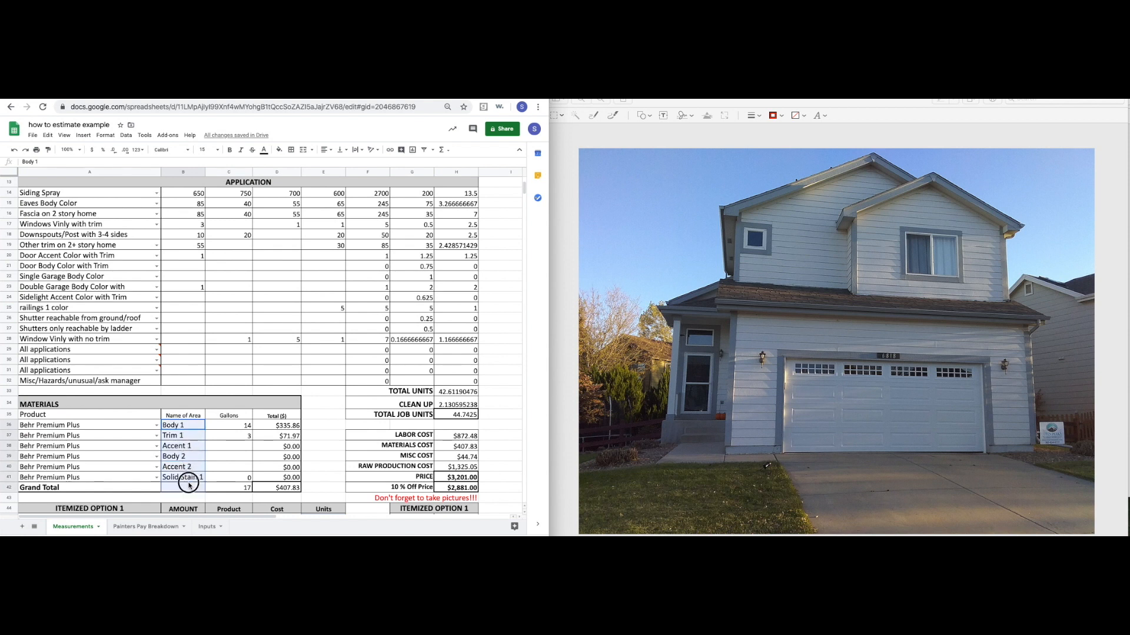
{"action": "left_click", "coordinate": [190, 427]}
{"action": "left_click", "coordinate": [189, 437]}
{"action": "left_click", "coordinate": [191, 447]}
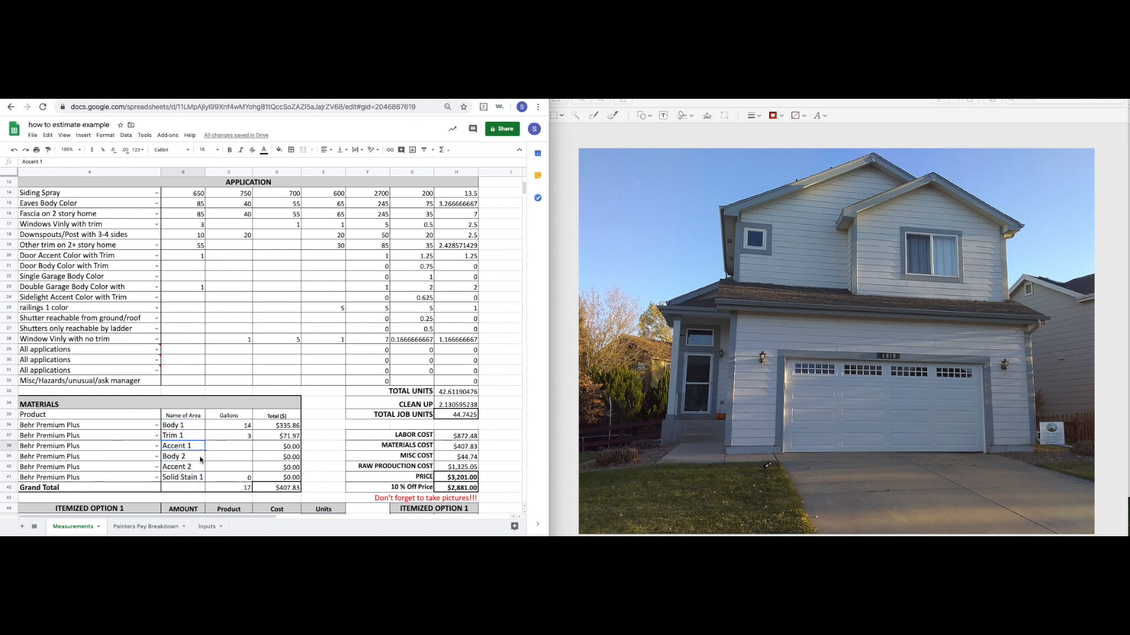
{"action": "left_click", "coordinate": [195, 461]}
{"action": "left_click", "coordinate": [197, 470]}
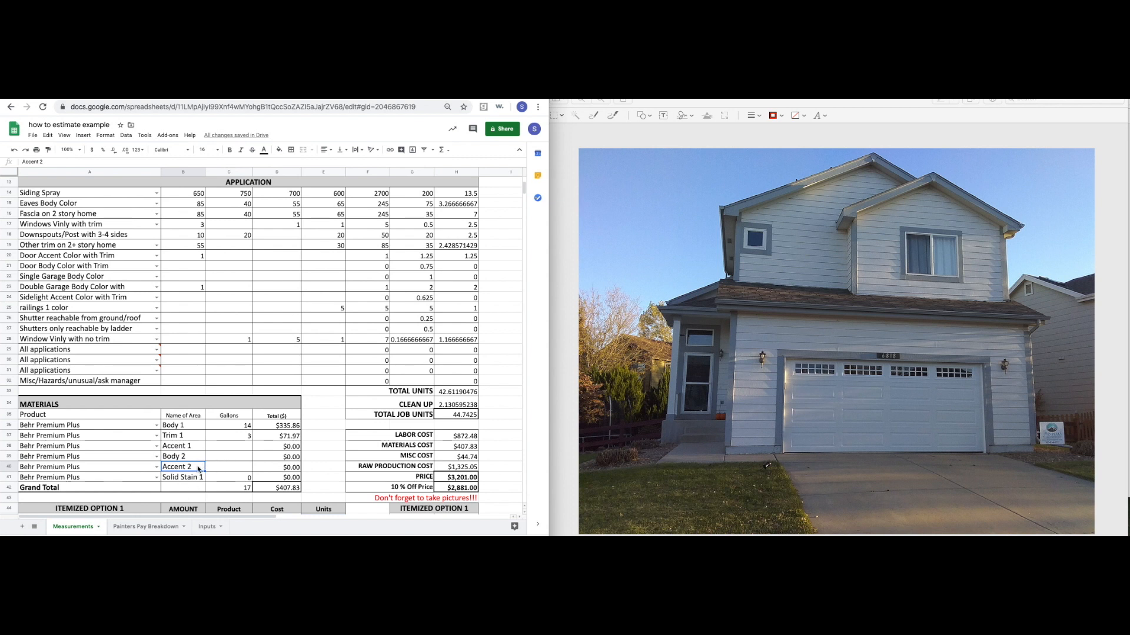
{"action": "left_click", "coordinate": [192, 478]}
Inspect the gallons formulas for Body 1, Trim 1 and Solid Stain 1 in the Materials table.
{"action": "left_click", "coordinate": [226, 479]}
{"action": "left_click_drag", "start_coordinate": [236, 428], "coordinate": [243, 435]}
{"action": "left_click", "coordinate": [237, 478]}
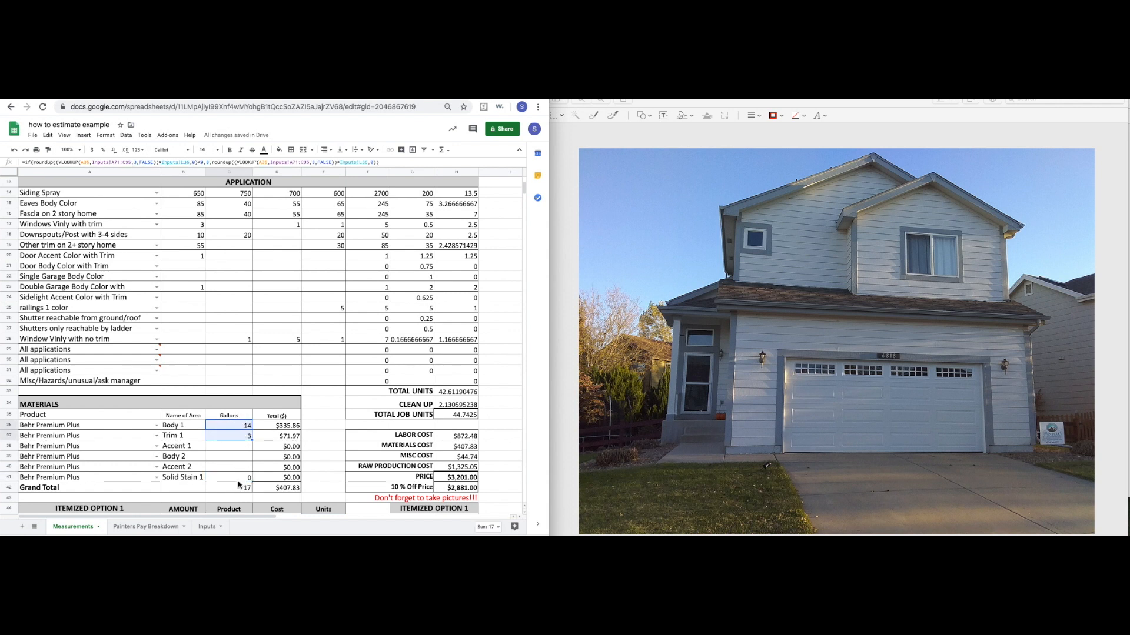
{"action": "left_click", "coordinate": [226, 478]}
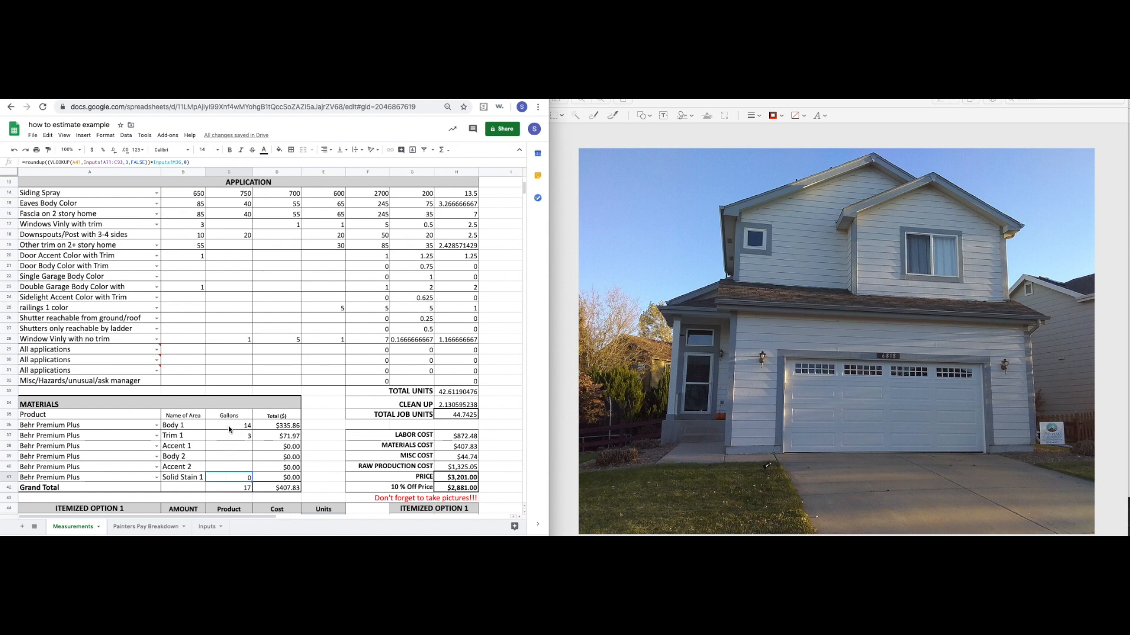
{"action": "left_click_drag", "start_coordinate": [228, 427], "coordinate": [229, 433]}
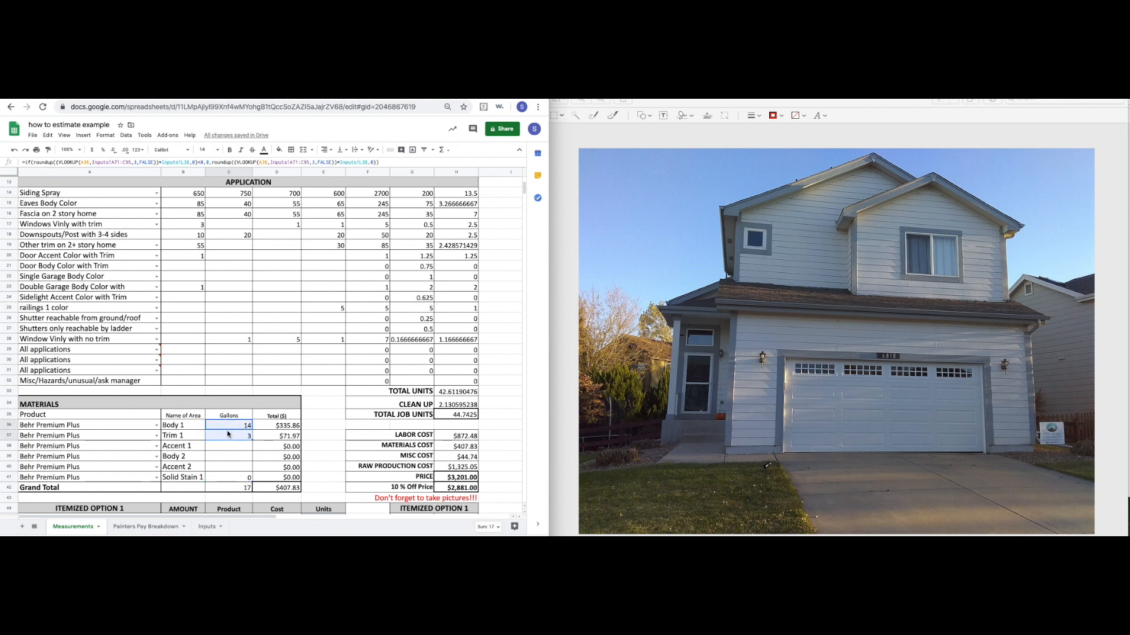
{"action": "left_click", "coordinate": [229, 448]}
{"action": "left_click_drag", "start_coordinate": [233, 437], "coordinate": [234, 428]}
{"action": "left_click", "coordinate": [241, 427]}
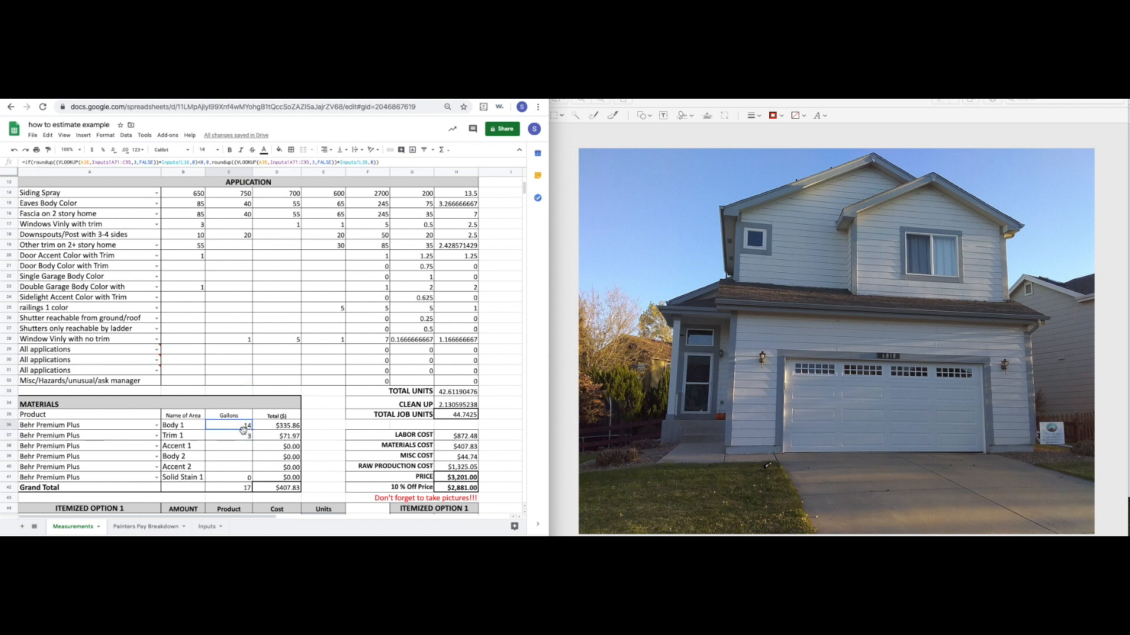
Compare the Body 1 and Trim 1 gallons with the blank Body 2 cell and the Solid Stain 1 row.
{"action": "left_click_drag", "start_coordinate": [246, 438], "coordinate": [240, 427]}
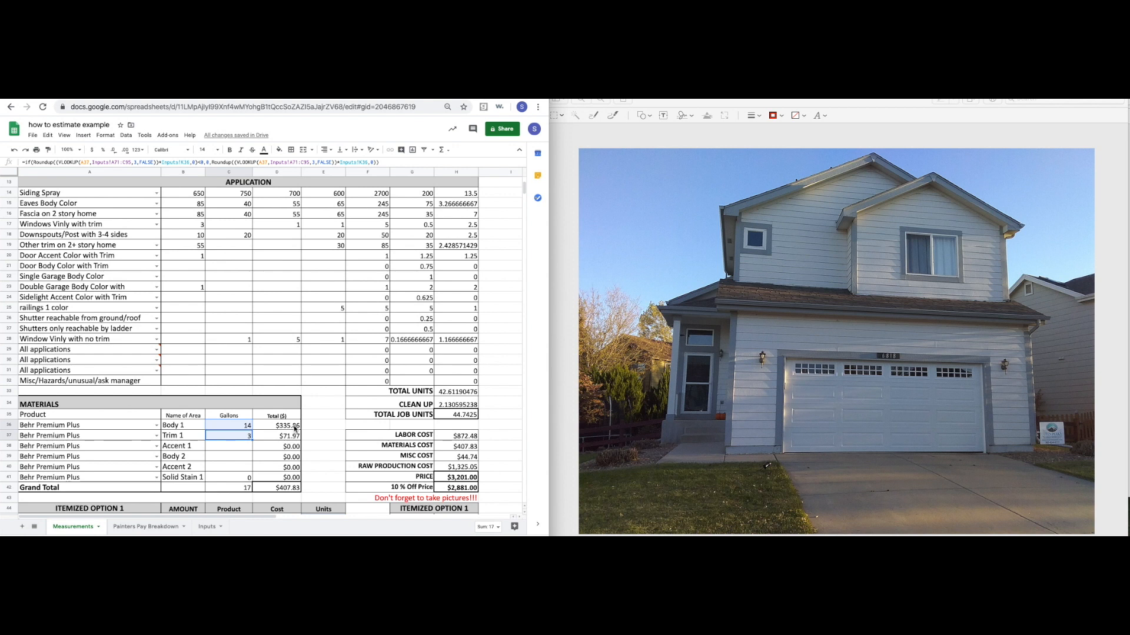
{"action": "left_click", "coordinate": [250, 457]}
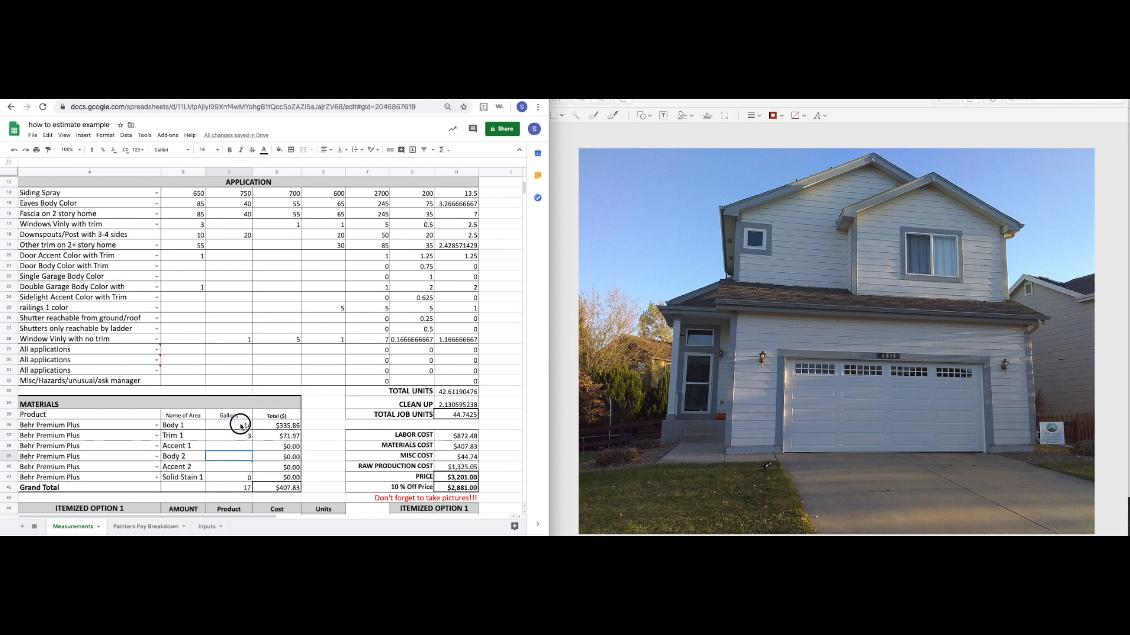
{"action": "left_click_drag", "start_coordinate": [240, 427], "coordinate": [246, 437]}
{"action": "left_click", "coordinate": [243, 478]}
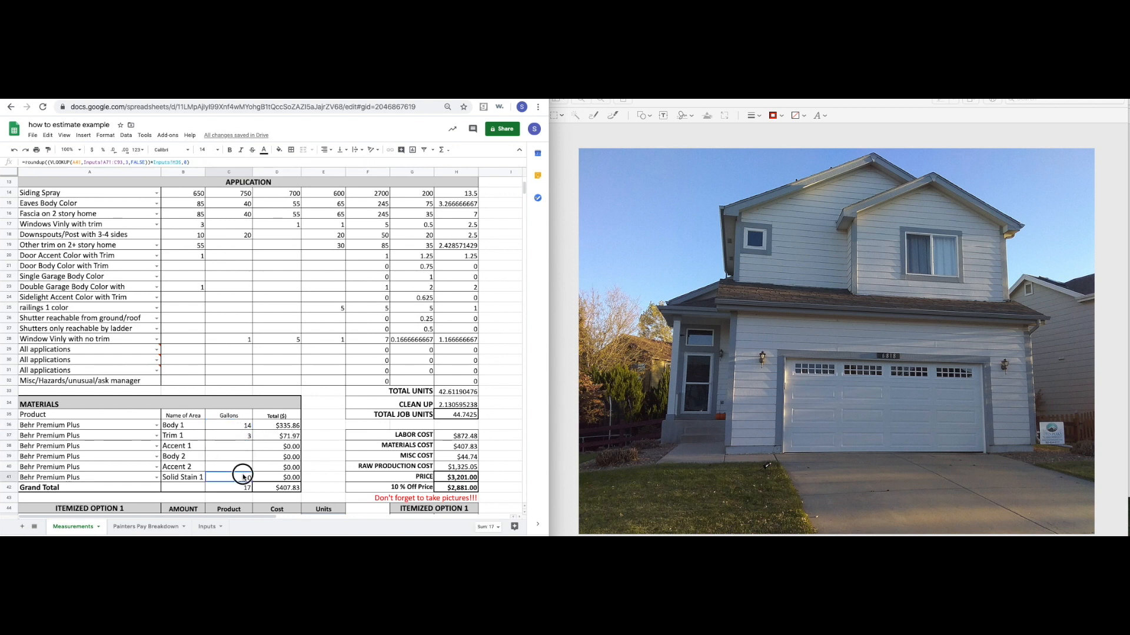
{"action": "left_click", "coordinate": [180, 481]}
{"action": "left_click", "coordinate": [216, 481]}
Mark the siding in both front gables of the house photo with red circles and underlines using the Draw tool.
{"action": "left_click", "coordinate": [763, 220]}
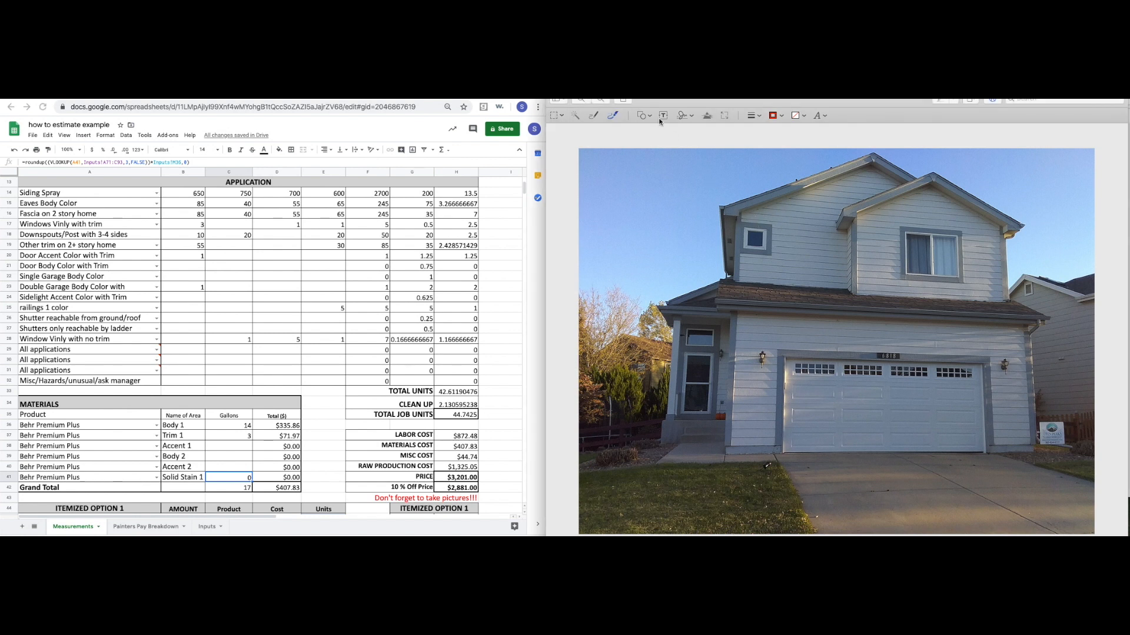
{"action": "left_click", "coordinate": [611, 117]}
{"action": "mouse_move", "coordinate": [748, 216]}
{"action": "left_mouse_down"}
{"action": "mouse_move", "coordinate": [980, 224]}
{"action": "mouse_move", "coordinate": [941, 196]}
{"action": "mouse_move", "coordinate": [824, 177]}
{"action": "mouse_move", "coordinate": [839, 173]}
{"action": "left_mouse_up"}
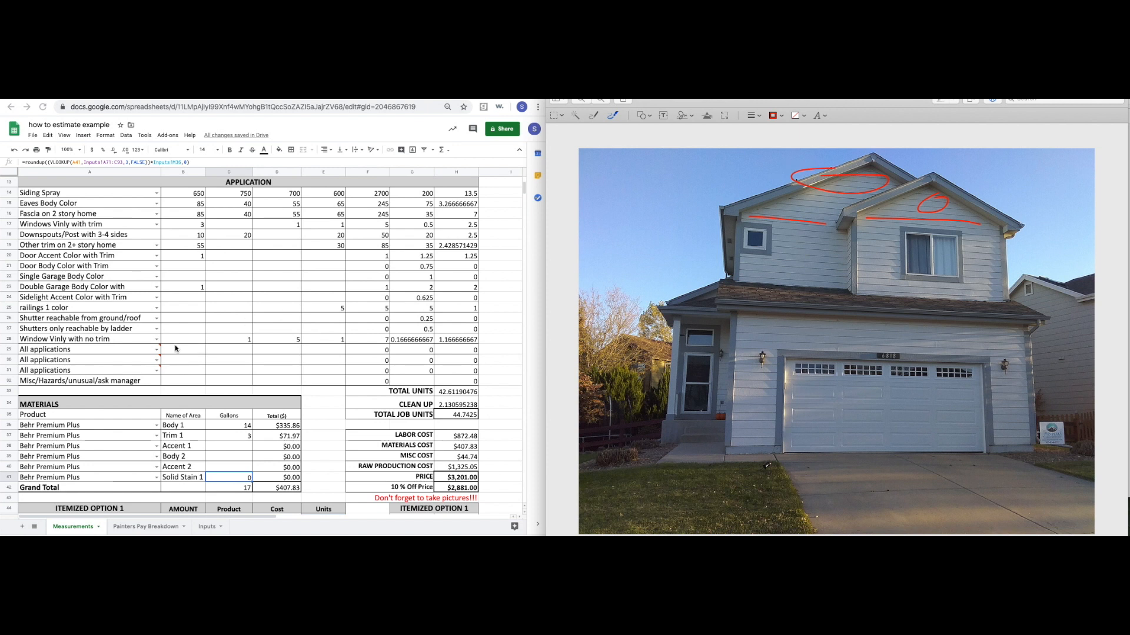
Set the first unused application row to Siding Spray and enter 200 for the front.
{"action": "left_click", "coordinate": [157, 351]}
{"action": "left_click", "coordinate": [156, 350]}
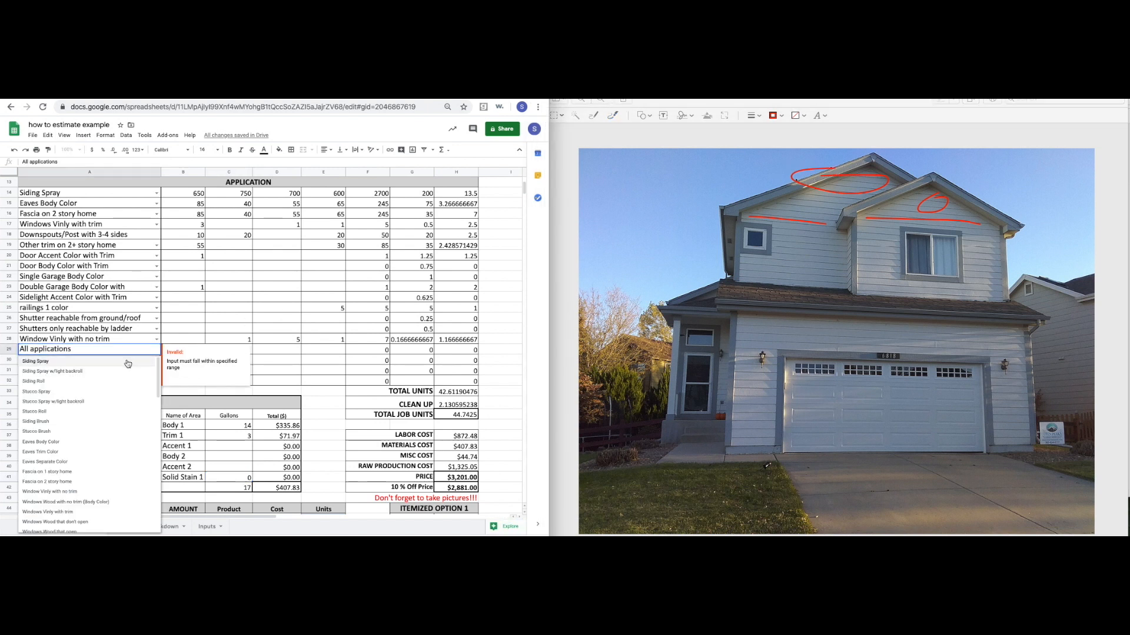
{"action": "left_click", "coordinate": [59, 360]}
{"action": "left_click", "coordinate": [199, 353]}
{"action": "type", "text": "200"}
{"action": "key", "text": "Tab"}
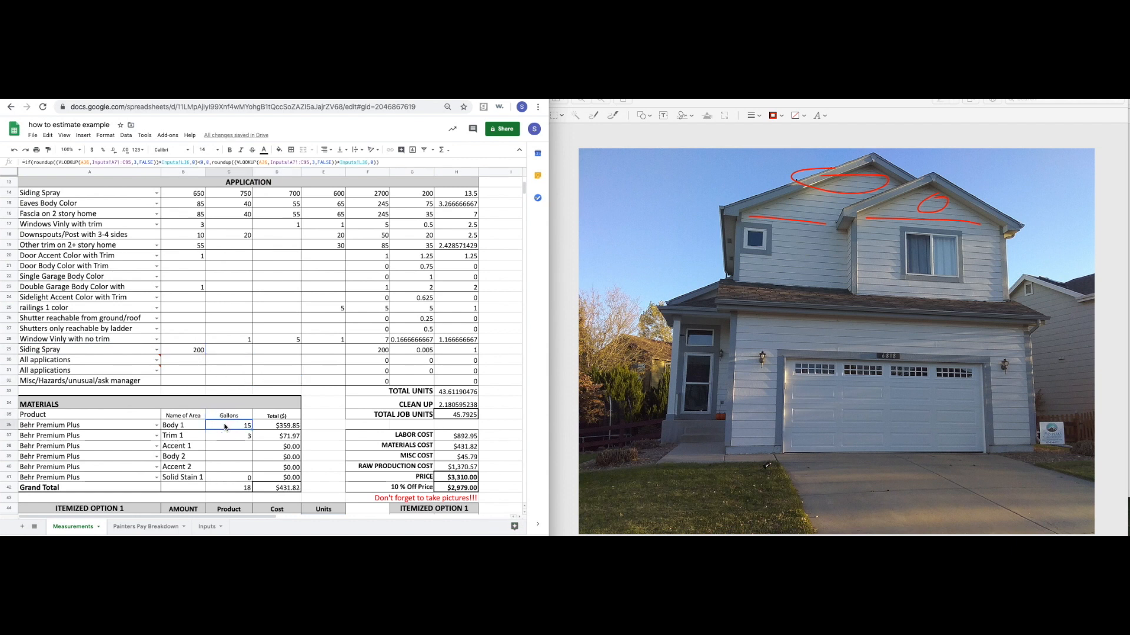
Clear the front value of the added Siding Spray row, enter 200 again, and check the Body 1 gallons.
{"action": "left_click", "coordinate": [195, 351]}
{"action": "key", "text": "Delete"}
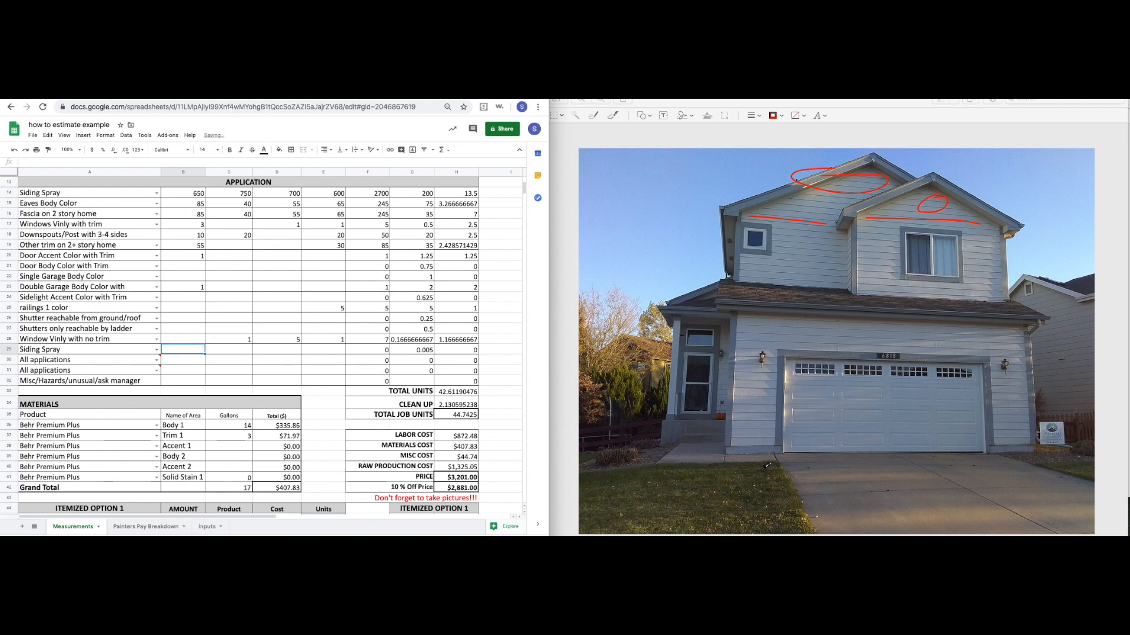
{"action": "type", "text": "200"}
{"action": "key", "text": "Return"}
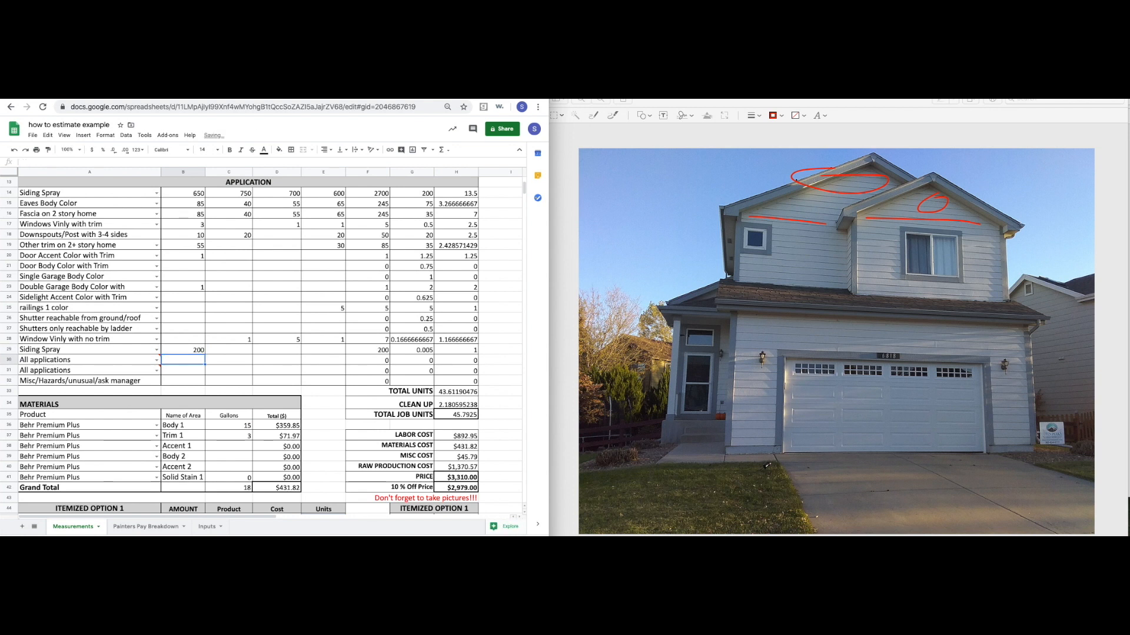
{"action": "left_click", "coordinate": [236, 428]}
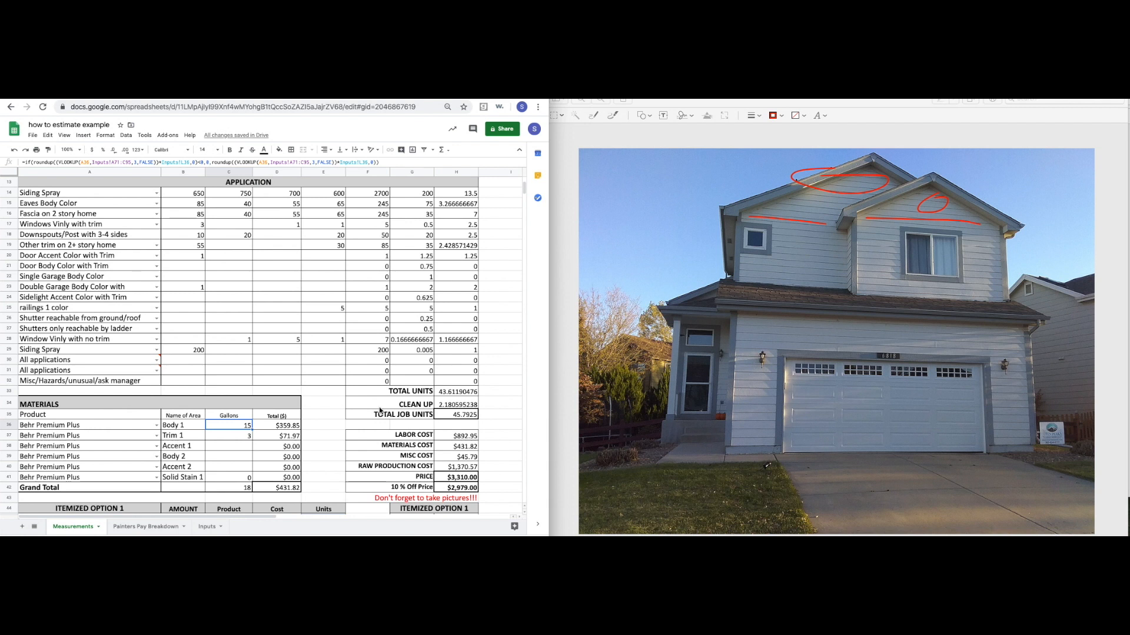
Try to shift paint to the accent color by setting Body 1 to 14 gallons and Accent 1 to 1 gallon.
{"action": "left_click", "coordinate": [229, 448]}
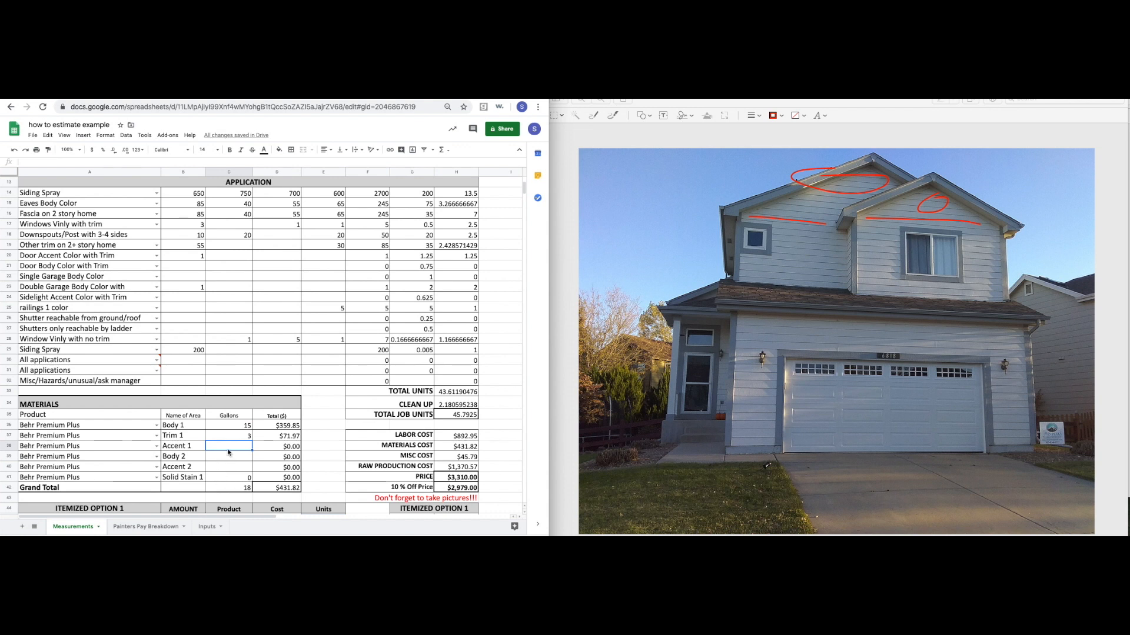
{"action": "left_click", "coordinate": [235, 427]}
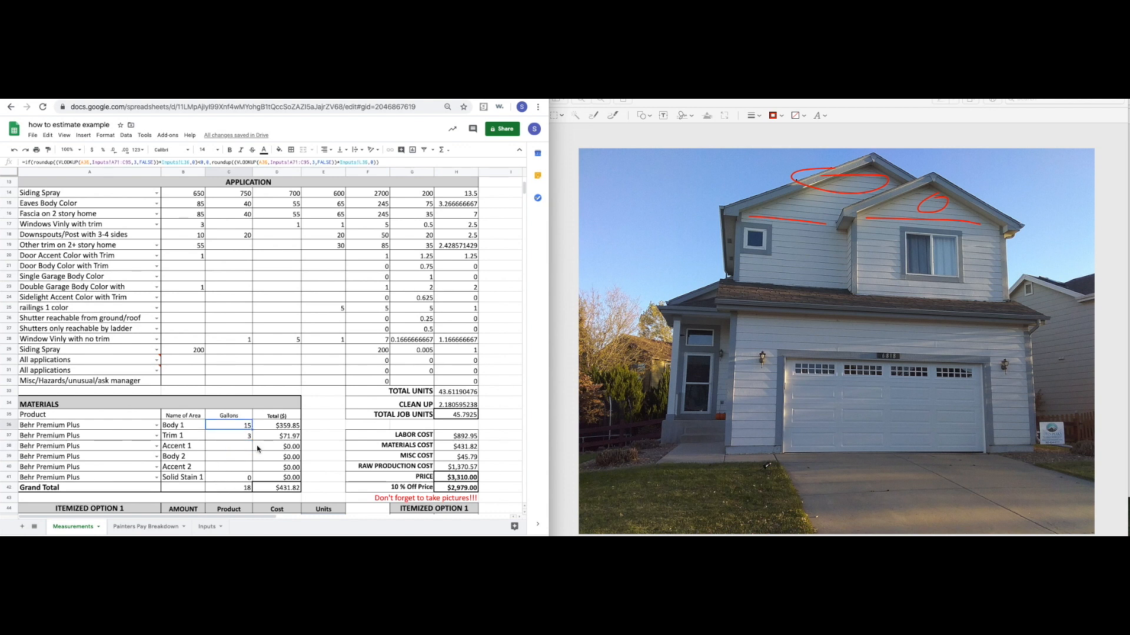
{"action": "type", "text": "14"}
{"action": "key", "text": "Return"}
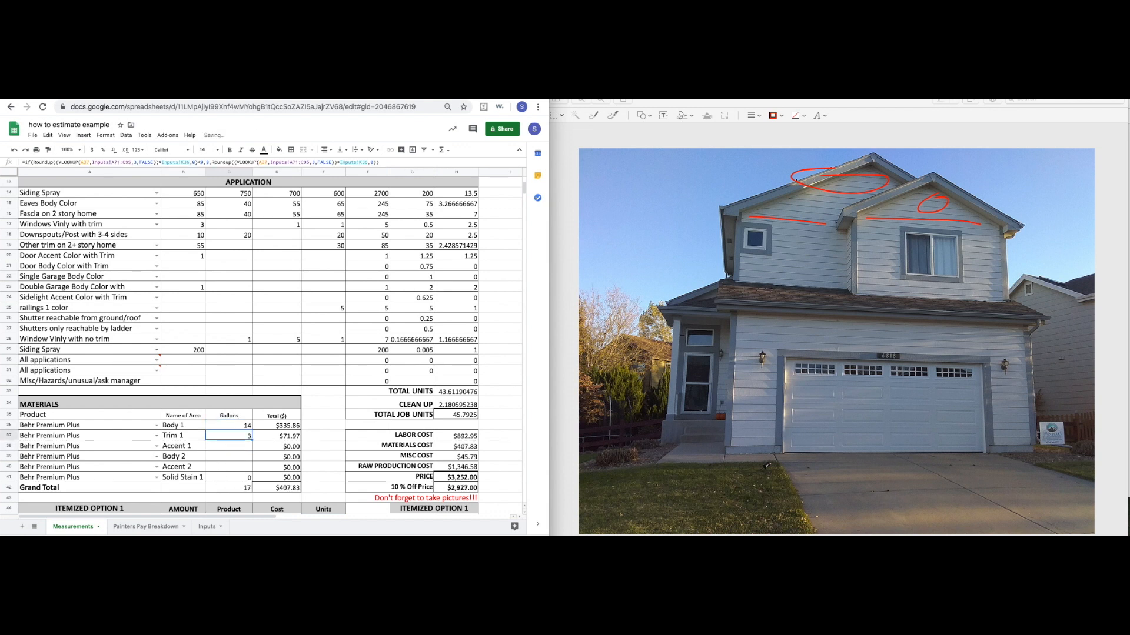
{"action": "left_click", "coordinate": [244, 450]}
{"action": "type", "text": "1"}
{"action": "key", "text": "Return"}
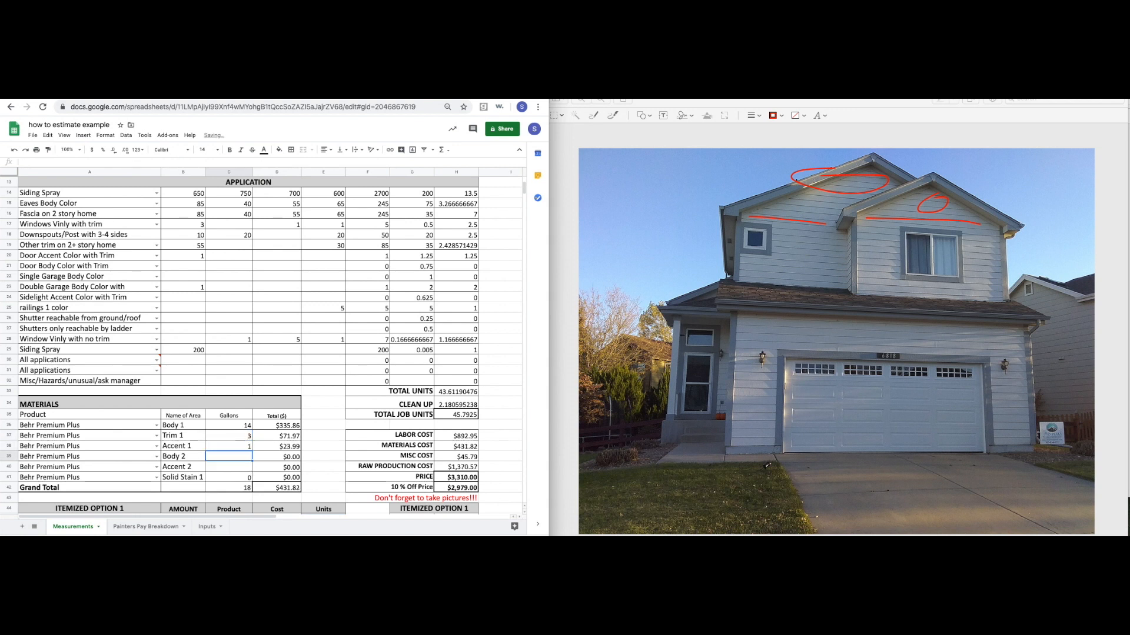
Clear the Accent 1 gallons and undo the manual gallon edits back to the Body 1 formula.
{"action": "left_click", "coordinate": [248, 445]}
{"action": "key", "text": "Delete"}
{"action": "key", "text": "ctrl+z"}
{"action": "key", "text": "ctrl+z"}
{"action": "key", "text": "ctrl+z"}
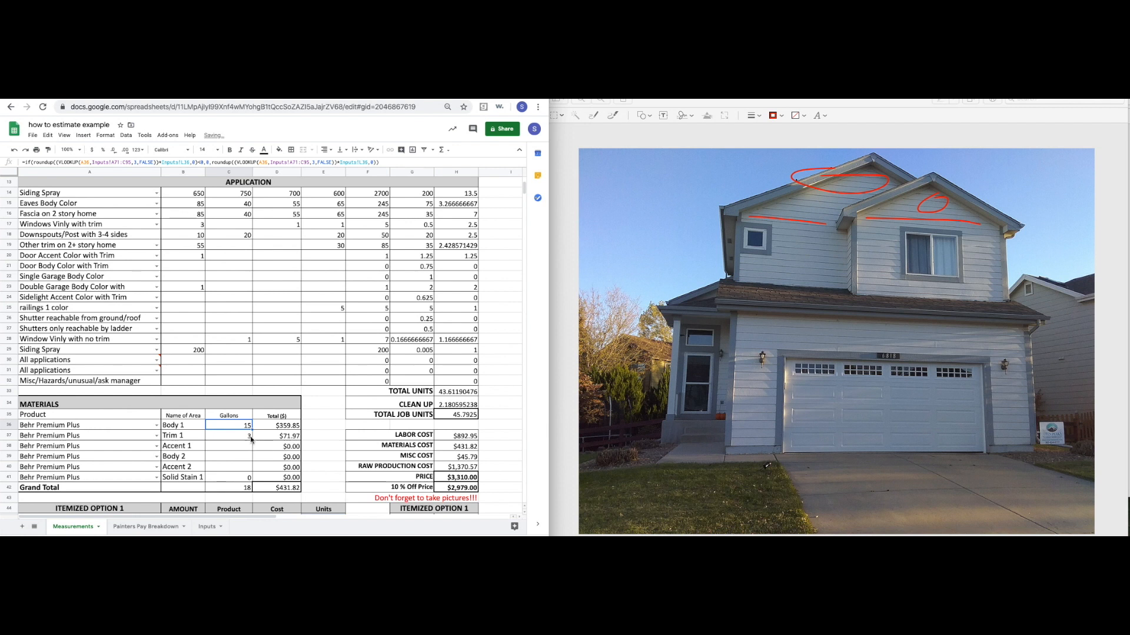
Examine the Body 1 gallons formula without changing it, and compare it with the blank Accent 1 gallons cell.
{"action": "left_click", "coordinate": [394, 161]}
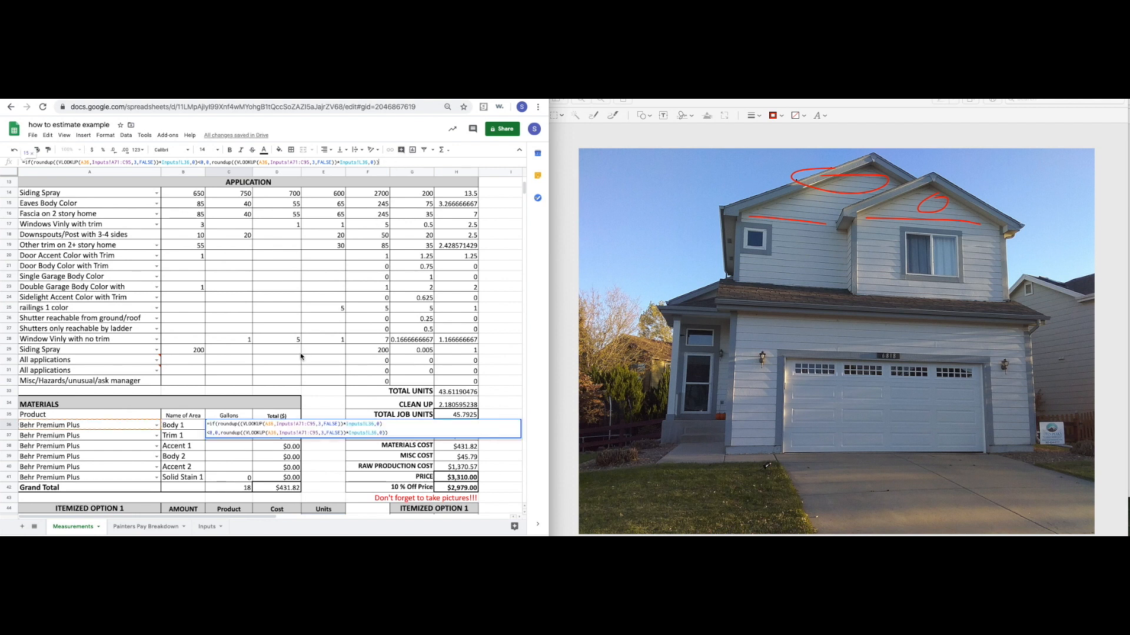
{"action": "key", "text": "Return"}
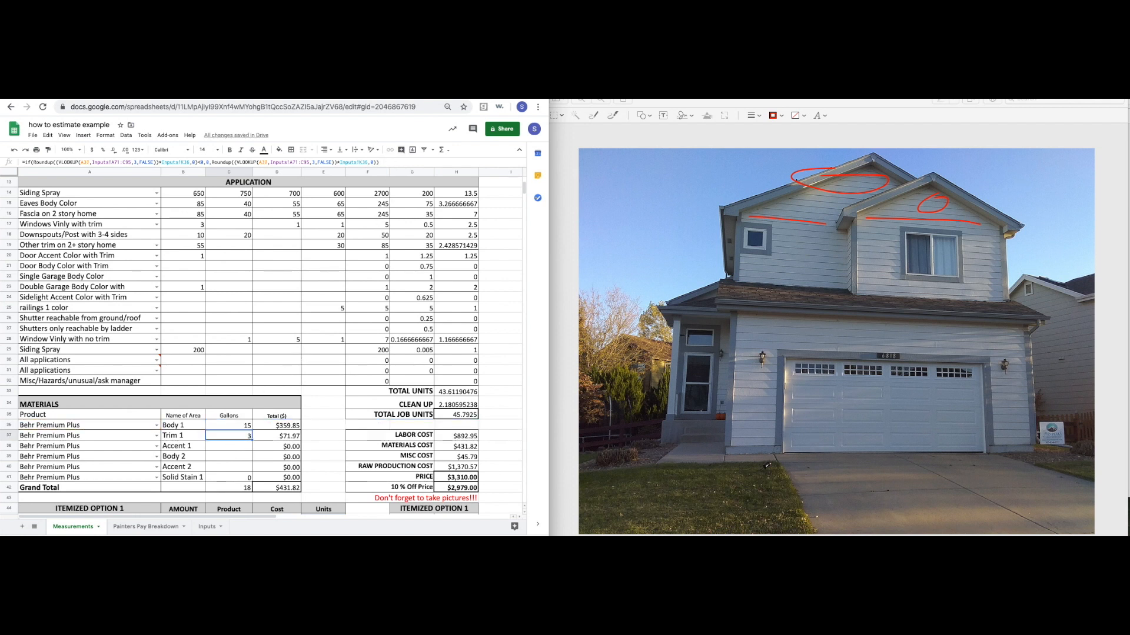
{"action": "left_click", "coordinate": [238, 426]}
{"action": "left_click", "coordinate": [239, 448]}
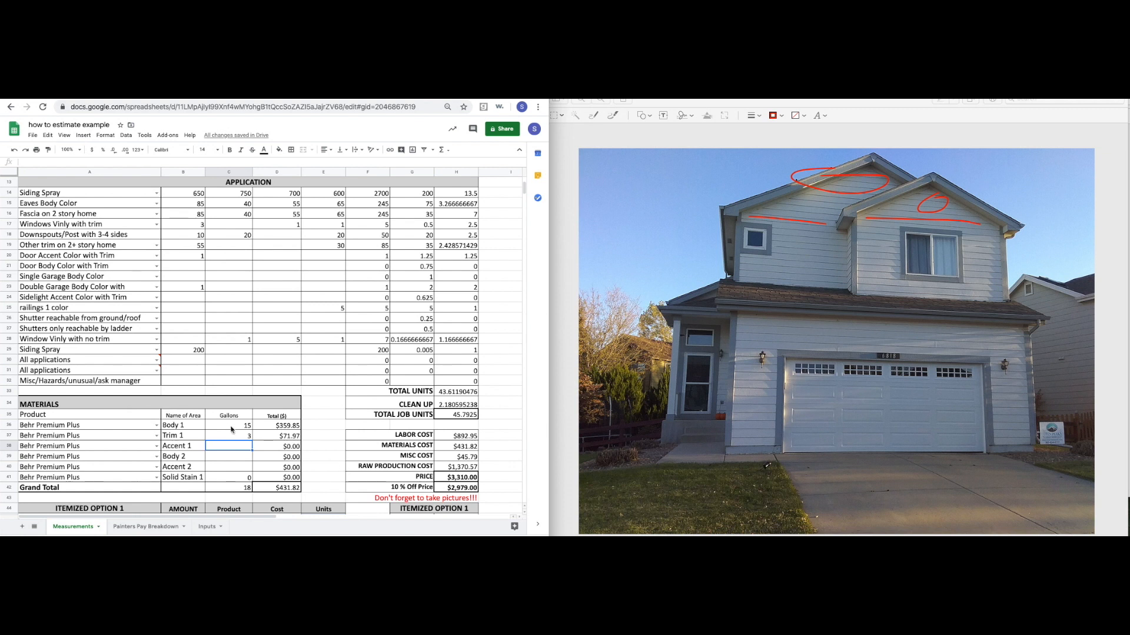
Try 1 gallon for Accent 1 in the materials table, and clear the value again.
{"action": "left_click_drag", "start_coordinate": [228, 425], "coordinate": [230, 436]}
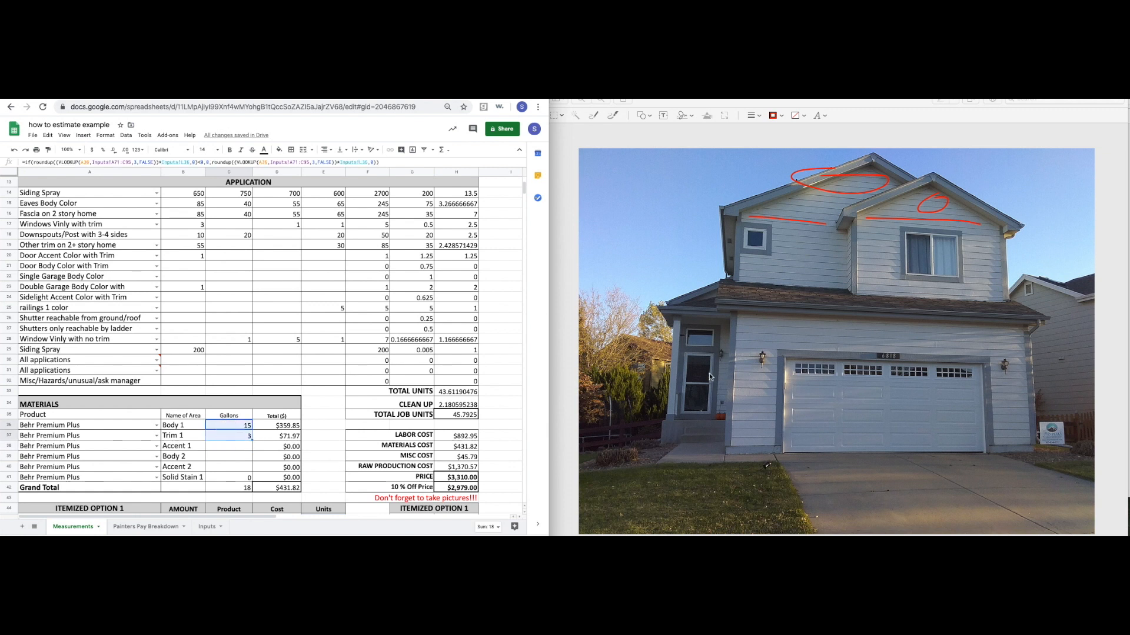
{"action": "left_click", "coordinate": [706, 374]}
{"action": "left_click", "coordinate": [228, 445]}
{"action": "left_click", "coordinate": [237, 449]}
{"action": "type", "text": "1"}
{"action": "key", "text": "Return"}
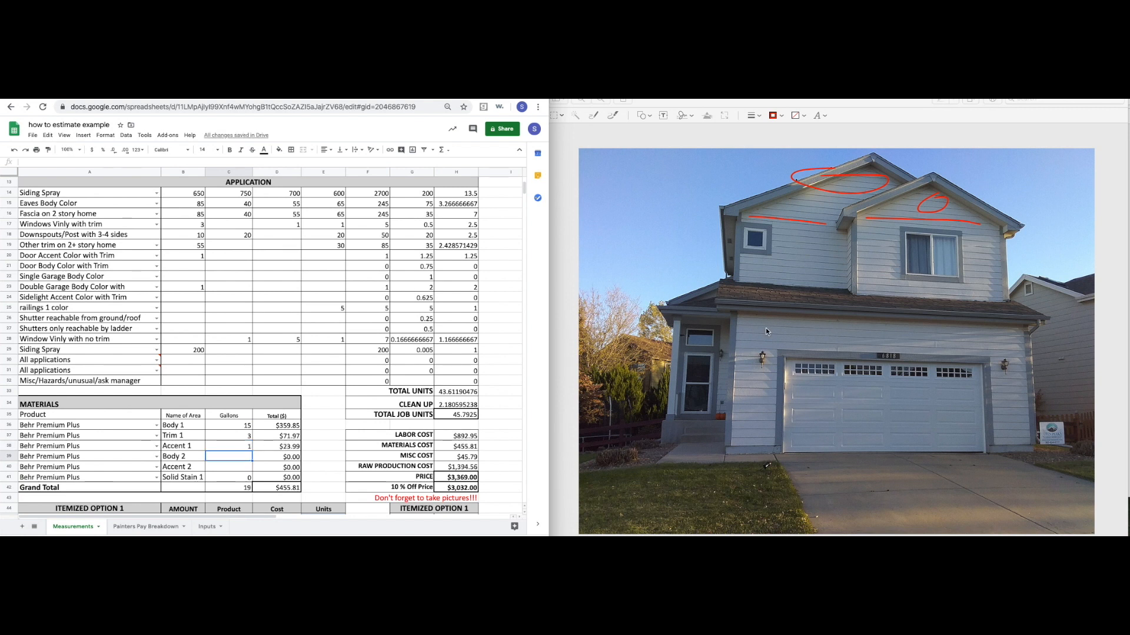
{"action": "left_click", "coordinate": [247, 447]}
{"action": "key", "text": "Delete"}
{"action": "key", "text": "Return"}
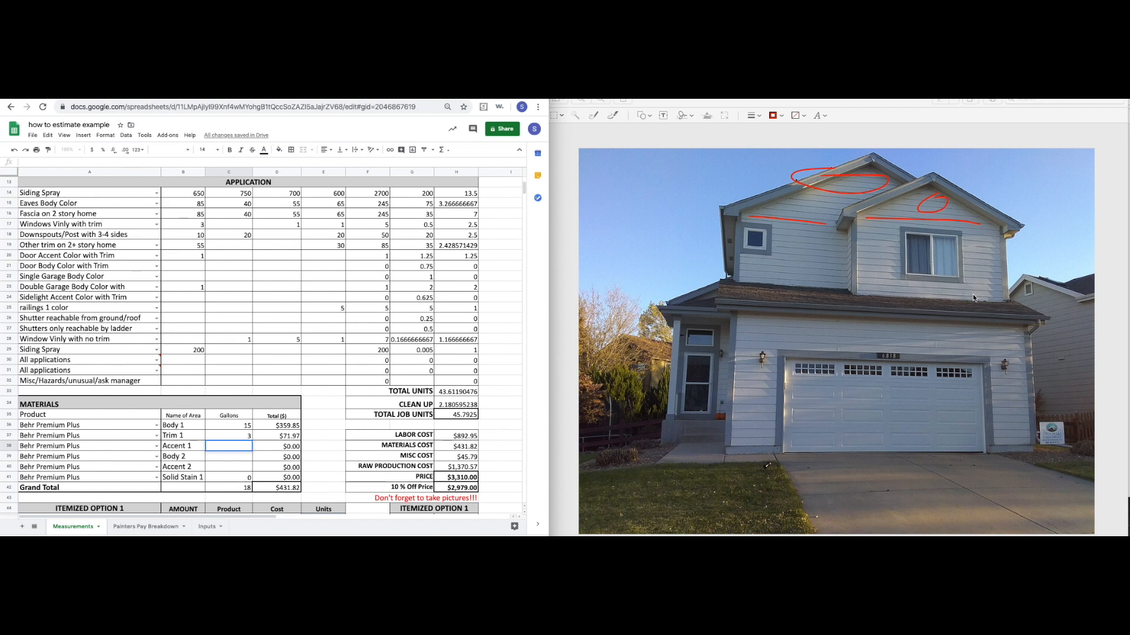
Set the Accent 1 gallons to 1 in the materials table.
{"action": "left_click", "coordinate": [934, 180]}
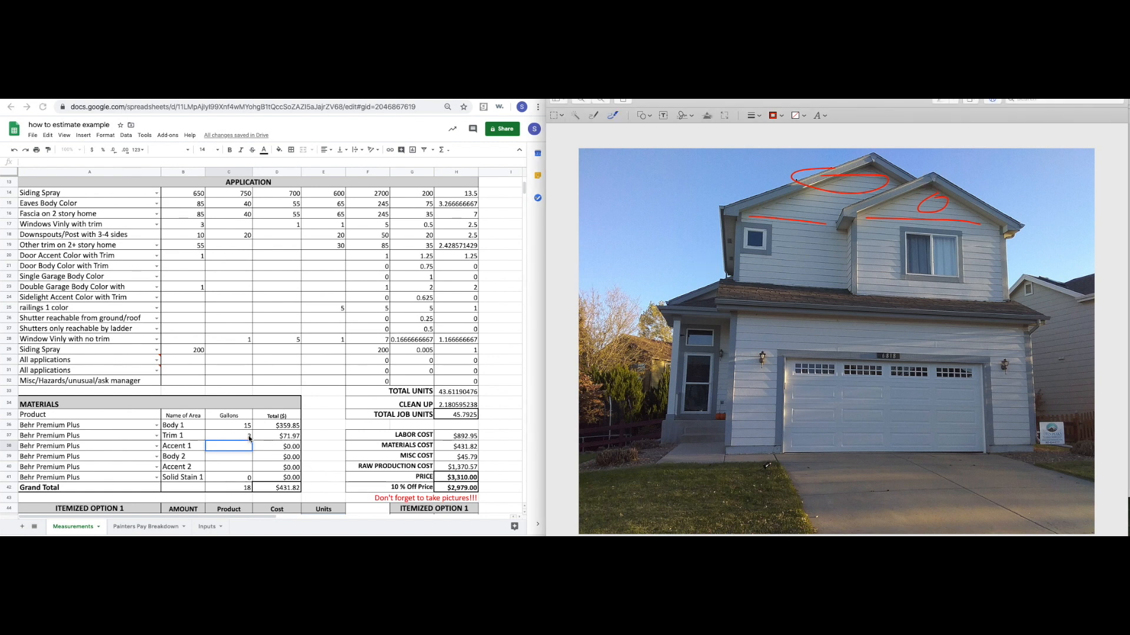
{"action": "left_click", "coordinate": [221, 447]}
{"action": "type", "text": "1"}
{"action": "key", "text": "Return"}
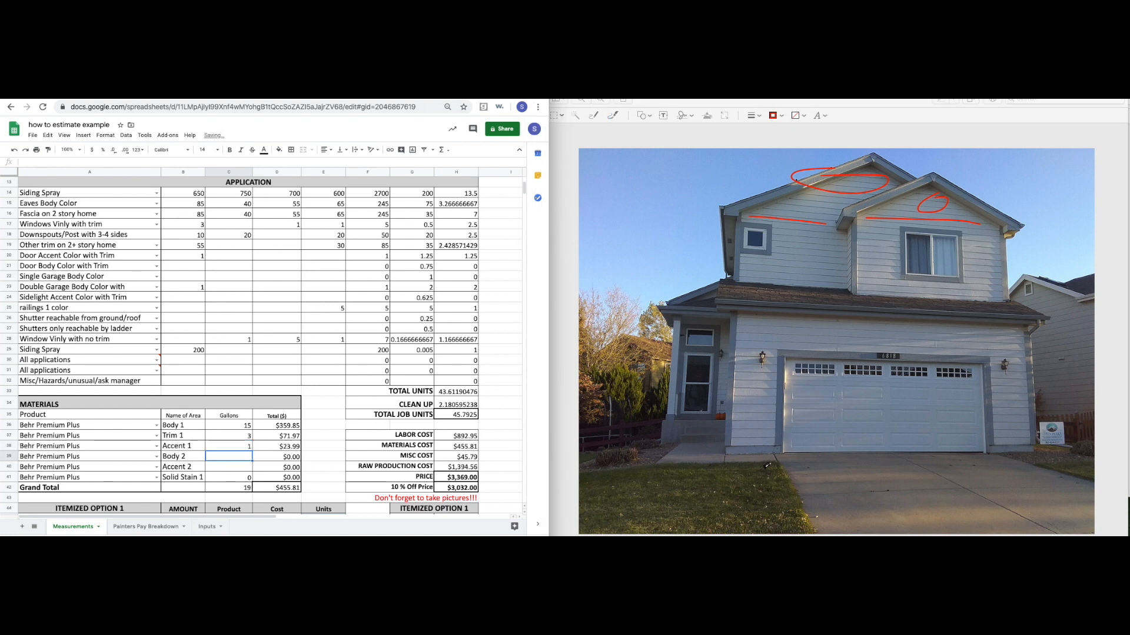
{"action": "left_click", "coordinate": [241, 448]}
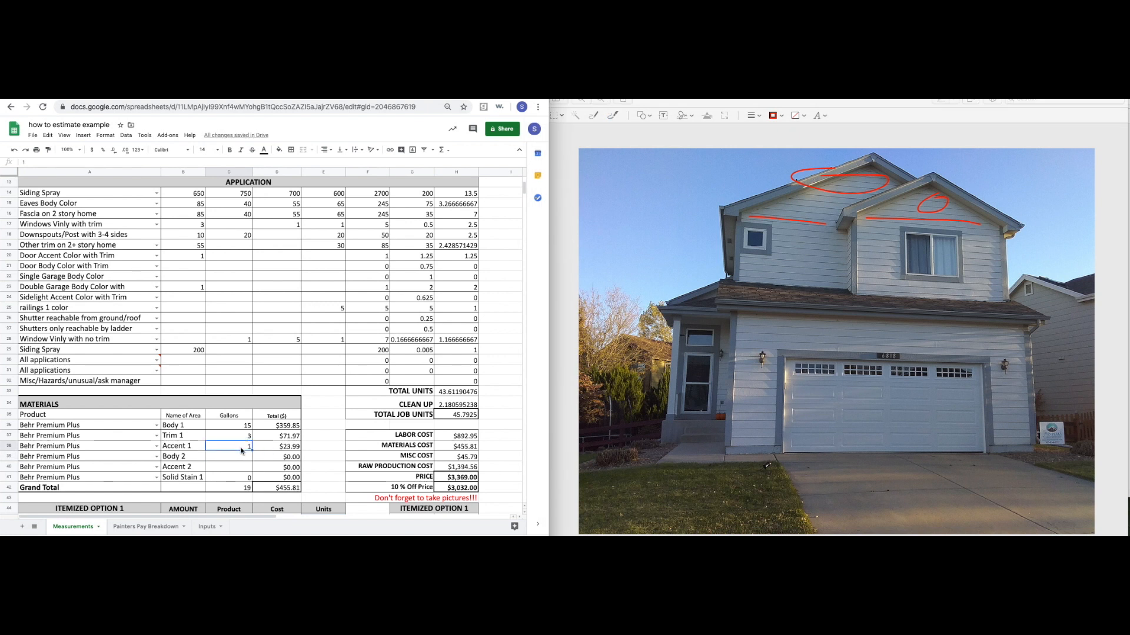
Try Super Paint as the Body 1 product, switch back to Behr Premium Plus, and check the price.
{"action": "left_click", "coordinate": [157, 426]}
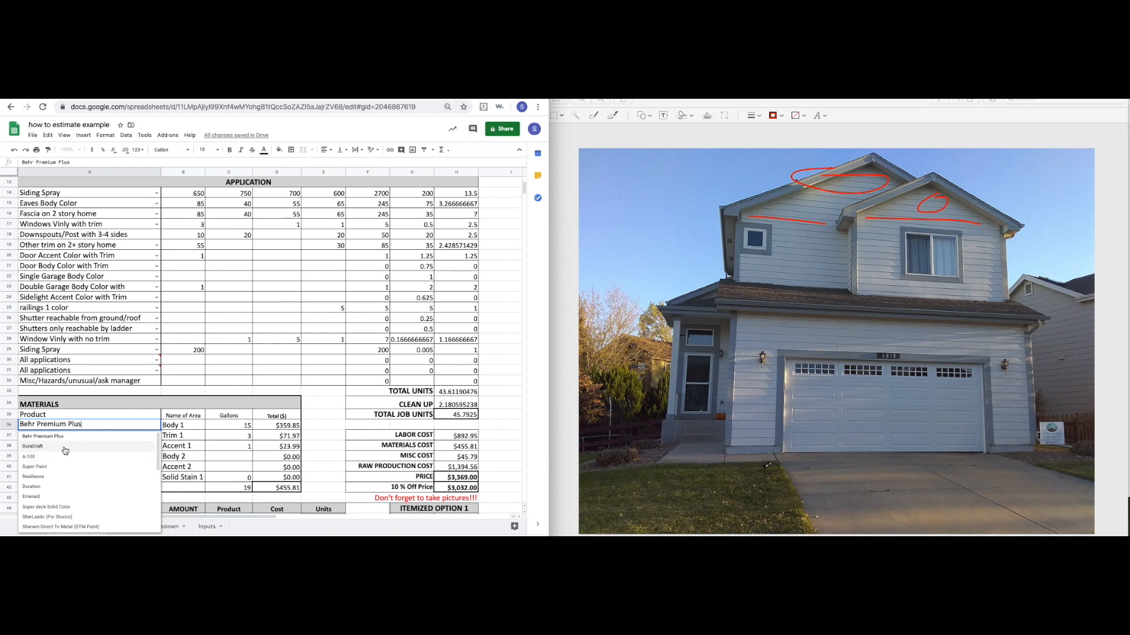
{"action": "left_click", "coordinate": [35, 467]}
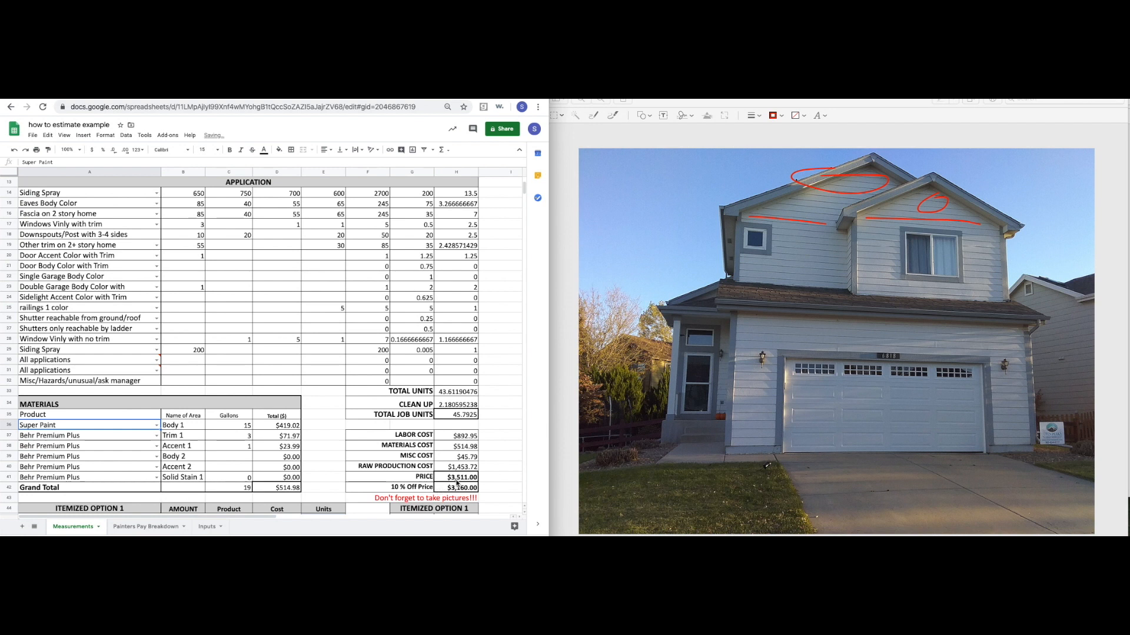
{"action": "left_click", "coordinate": [156, 425]}
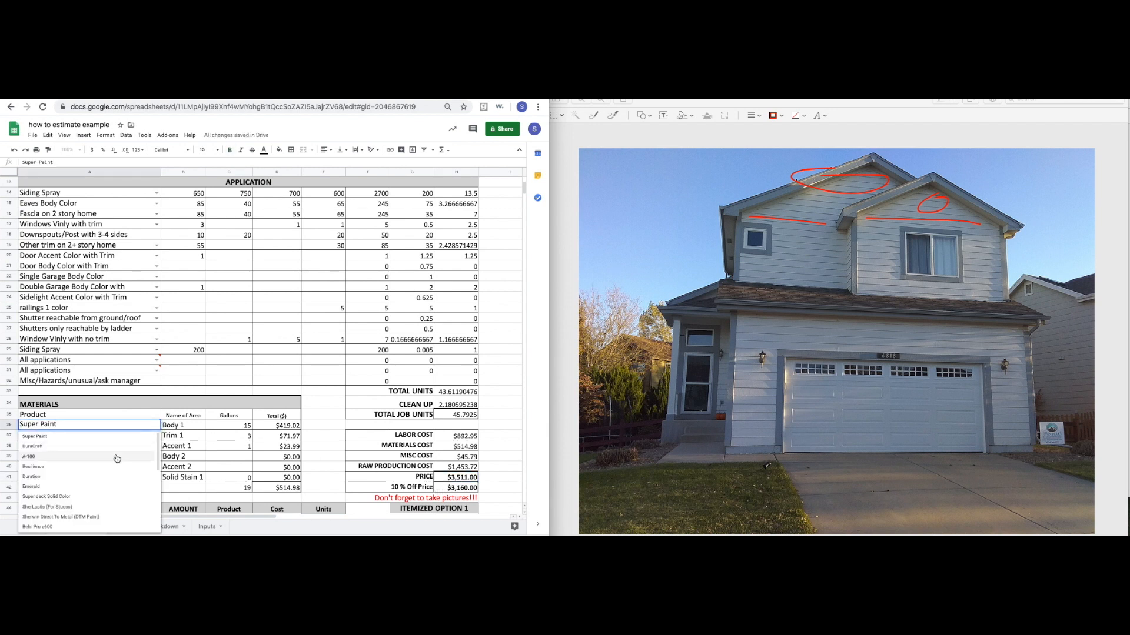
{"action": "scroll", "coordinate": [117, 498], "scroll_direction": "down", "scroll_amount": 1}
{"action": "scroll", "coordinate": [117, 498], "scroll_direction": "down", "scroll_amount": 1}
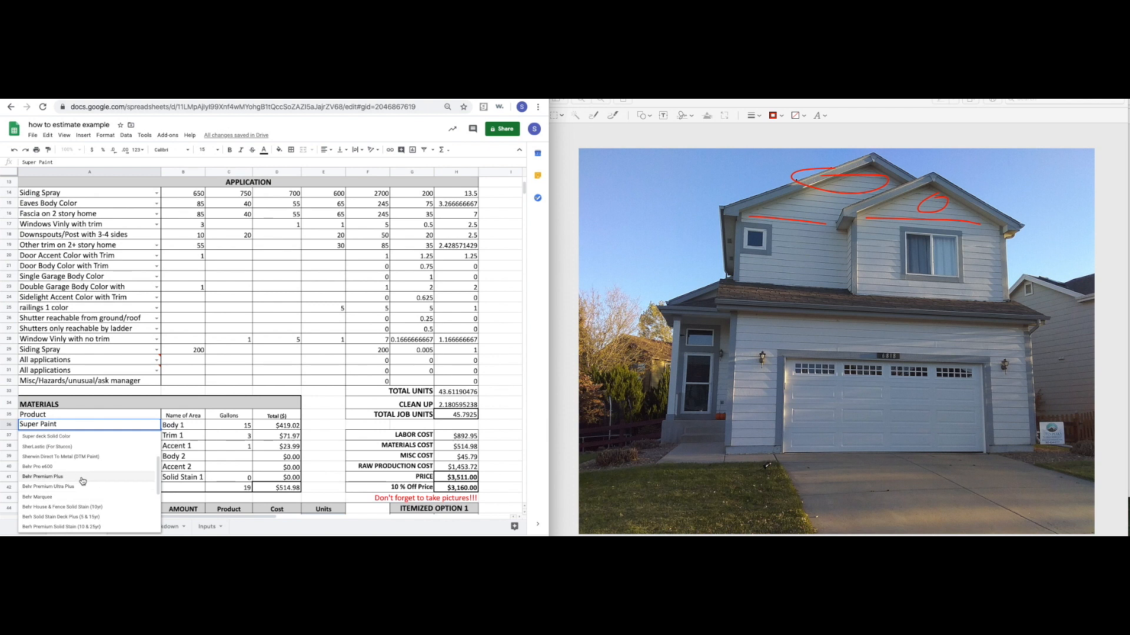
{"action": "left_click", "coordinate": [82, 480]}
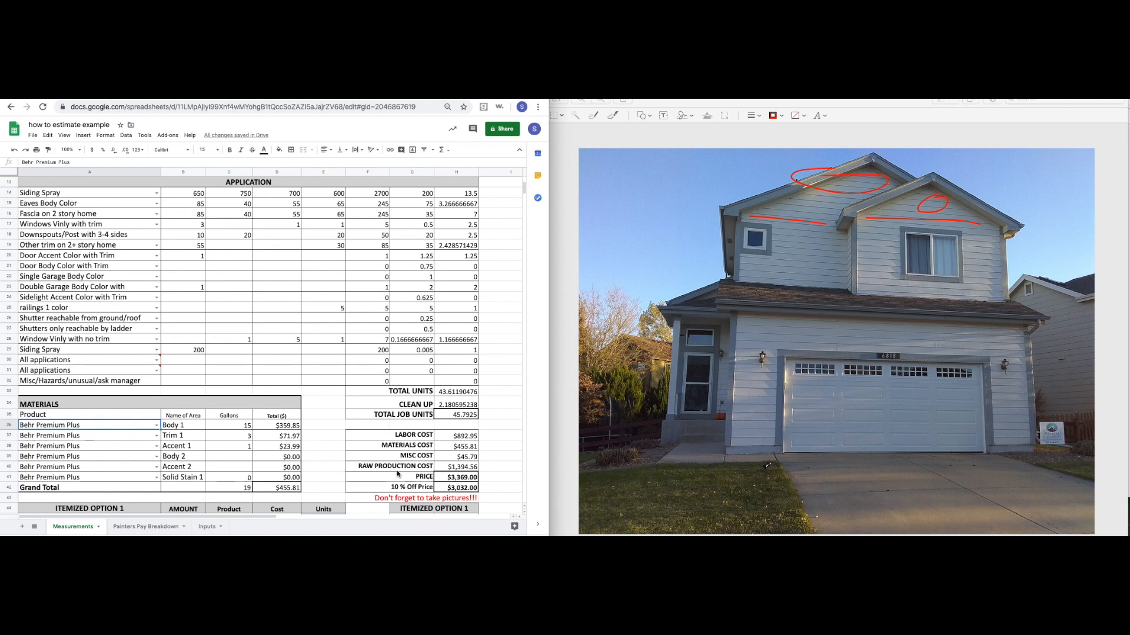
{"action": "left_click", "coordinate": [463, 478]}
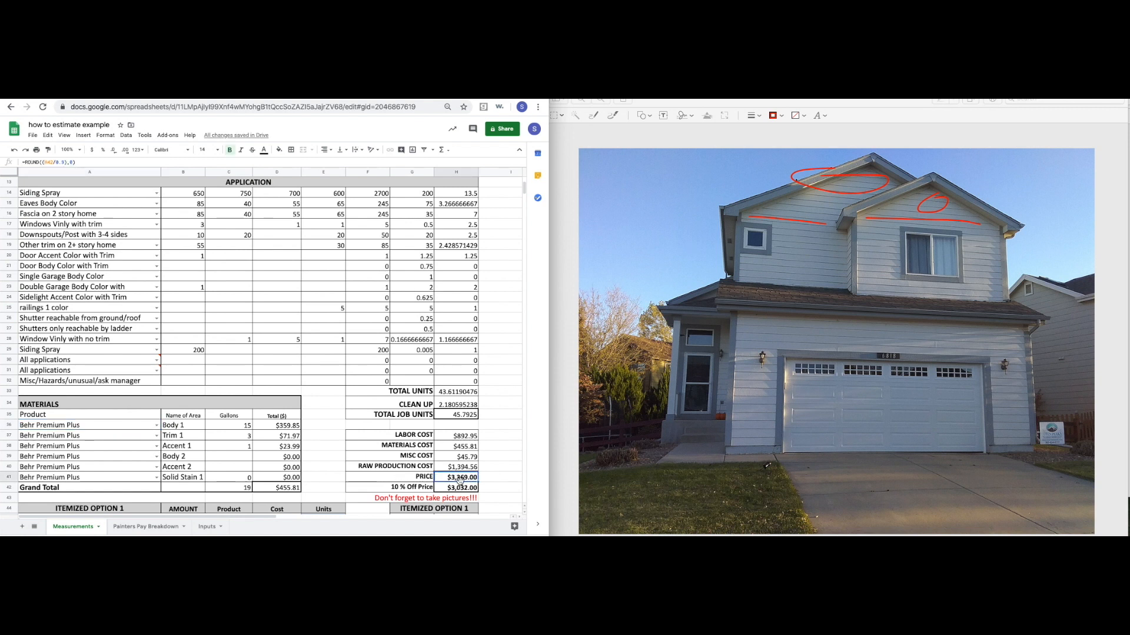
Try Duration for Body 1, and switch the Body 1, Trim 1 and Accent 1 products to Emerald.
{"action": "left_click", "coordinate": [156, 425]}
{"action": "left_click", "coordinate": [94, 487]}
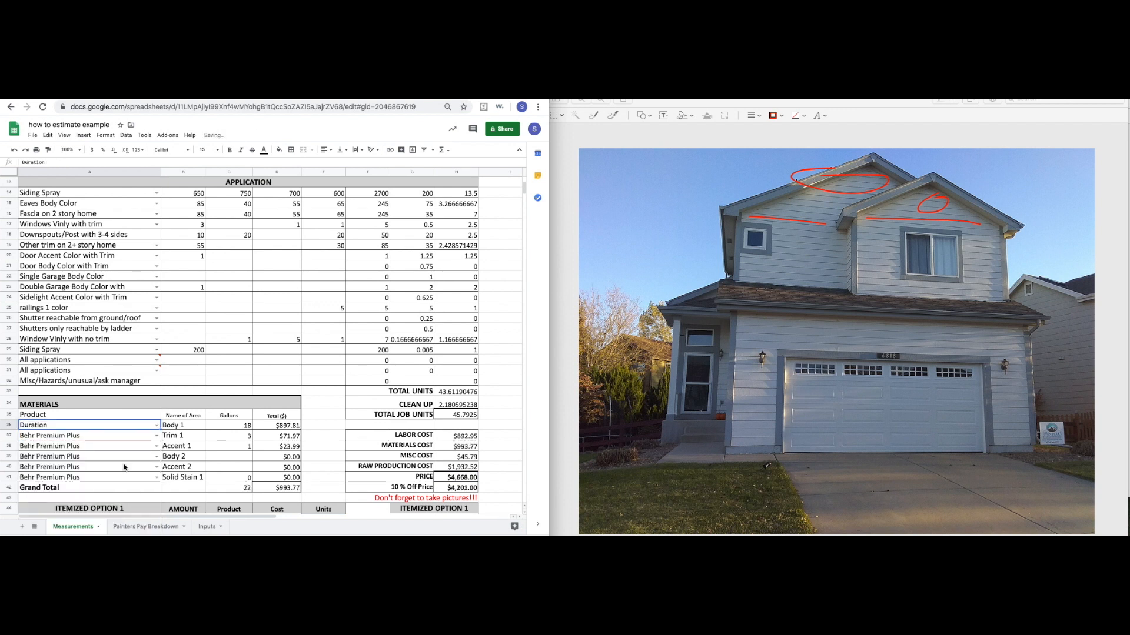
{"action": "left_click", "coordinate": [156, 425]}
{"action": "left_click", "coordinate": [106, 486]}
{"action": "left_click", "coordinate": [157, 435]}
{"action": "left_click", "coordinate": [84, 506]}
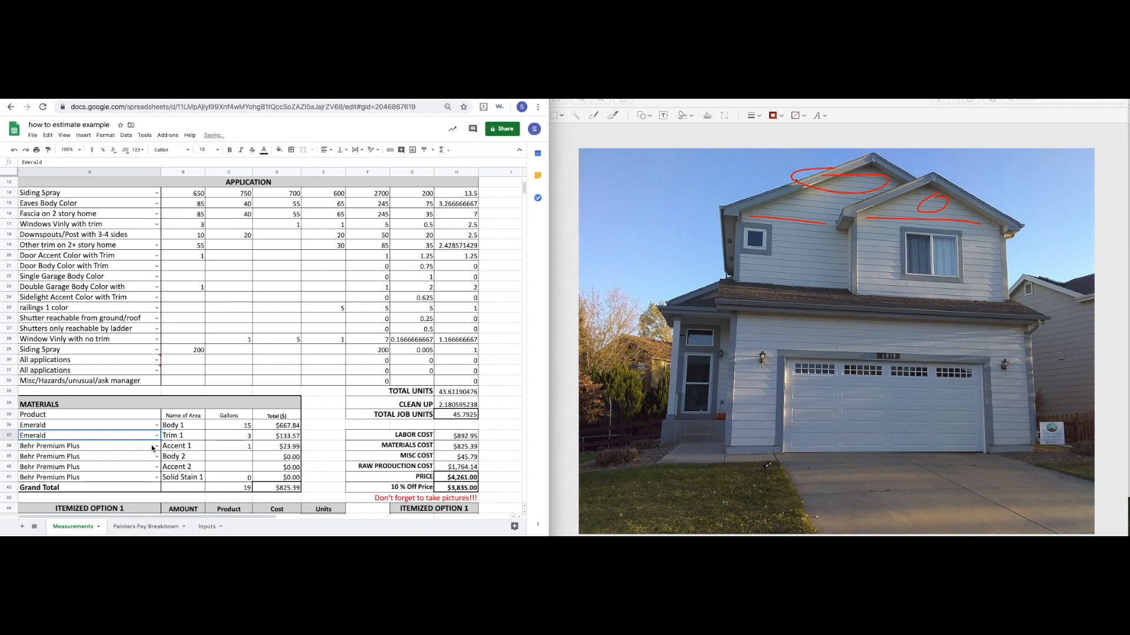
{"action": "left_click", "coordinate": [156, 446]}
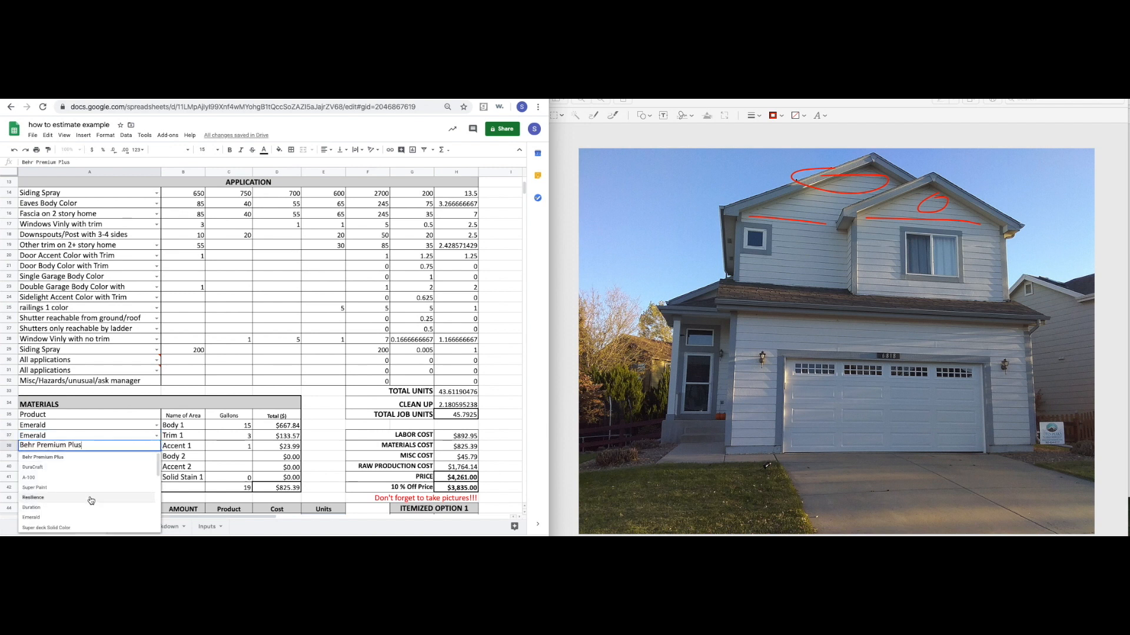
{"action": "left_click", "coordinate": [79, 520]}
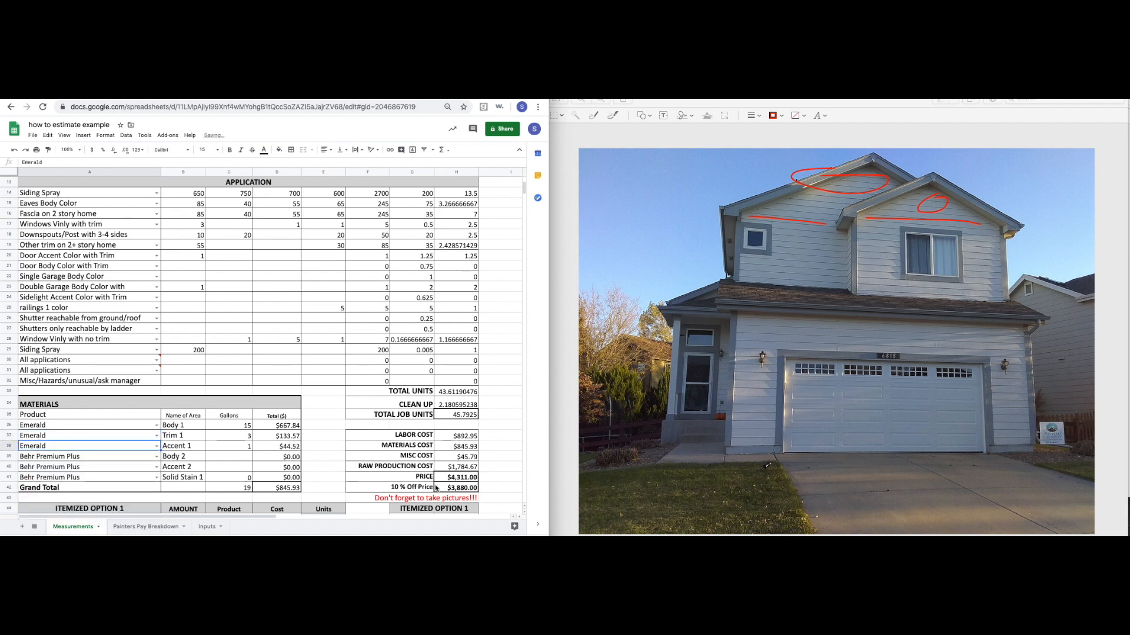
Examine the 10 % Off Price row of the cost summary and compare it with the full price.
{"action": "left_click", "coordinate": [471, 488]}
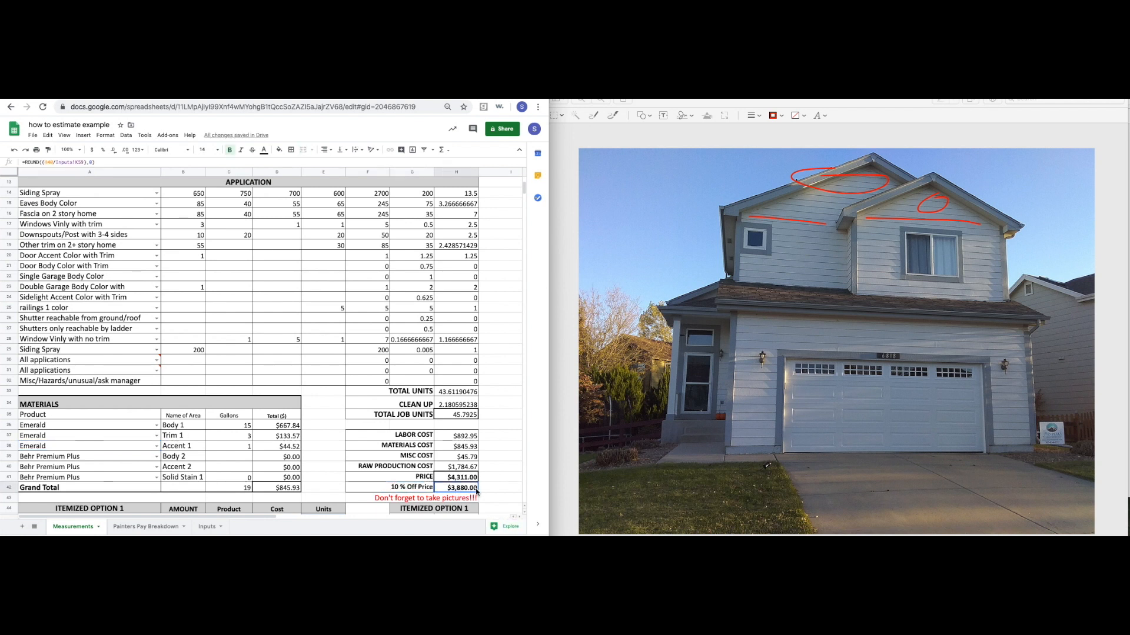
{"action": "scroll", "coordinate": [493, 462], "scroll_direction": "down", "scroll_amount": 1}
{"action": "scroll", "coordinate": [493, 463], "scroll_direction": "down", "scroll_amount": 1}
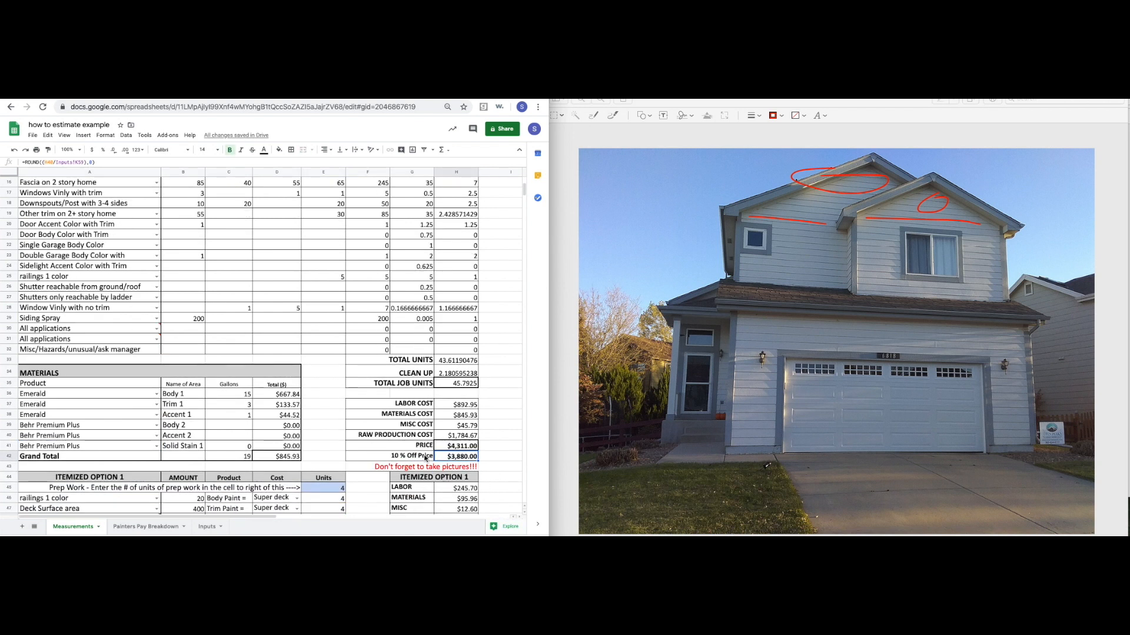
{"action": "left_click_drag", "start_coordinate": [426, 459], "coordinate": [446, 460]}
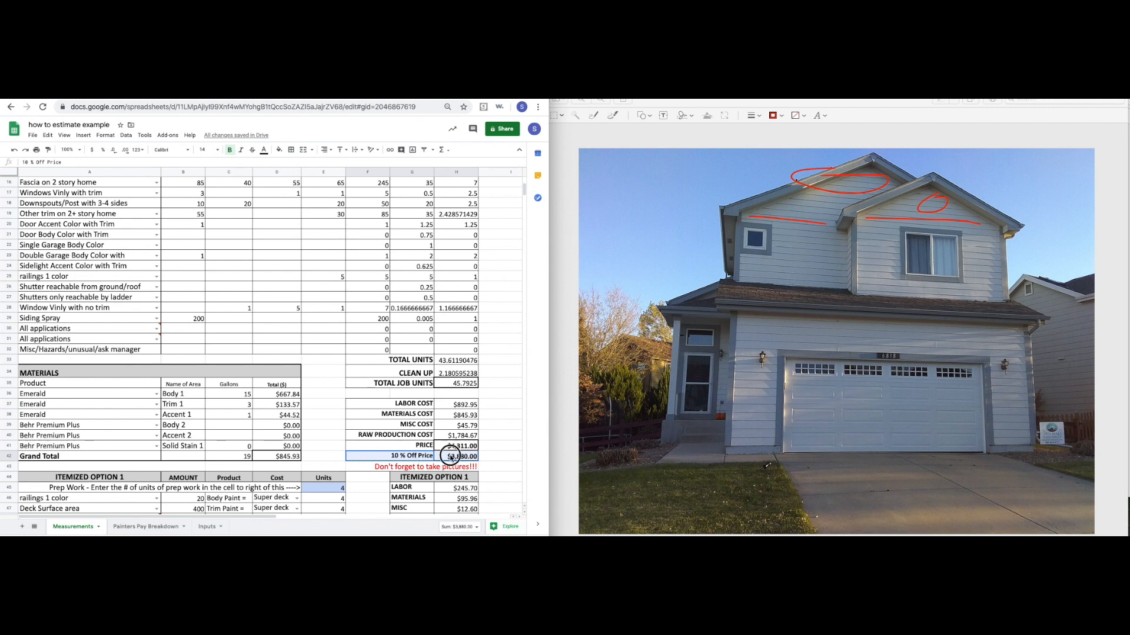
{"action": "left_click_drag", "start_coordinate": [494, 459], "coordinate": [414, 457]}
{"action": "left_click", "coordinate": [507, 437]}
{"action": "left_click_drag", "start_coordinate": [502, 458], "coordinate": [426, 459]}
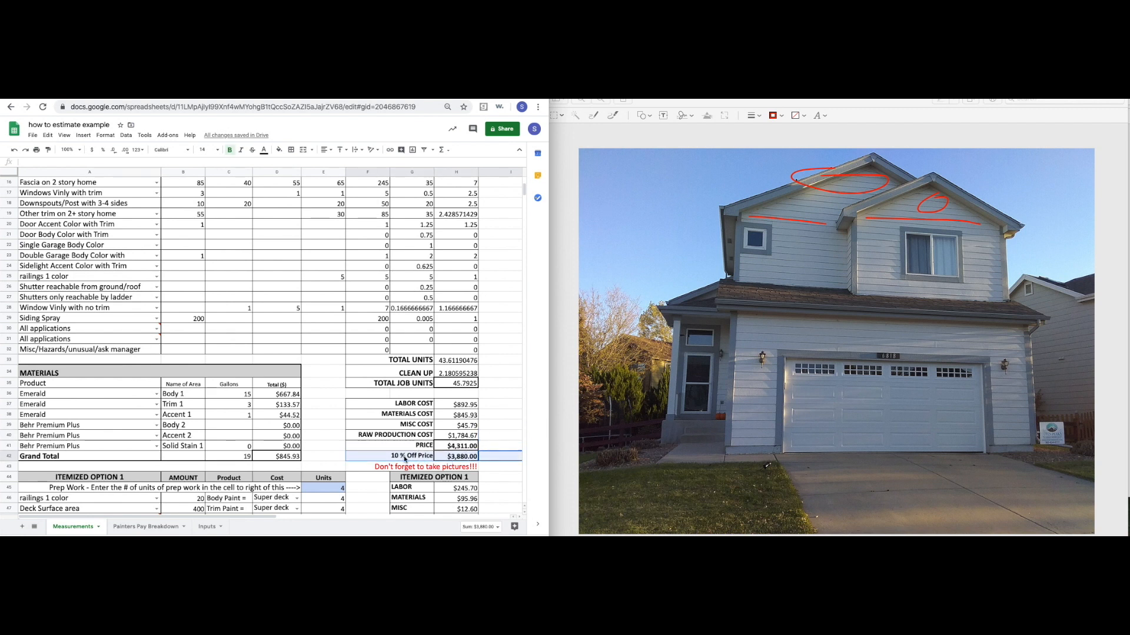
{"action": "left_click", "coordinate": [442, 456]}
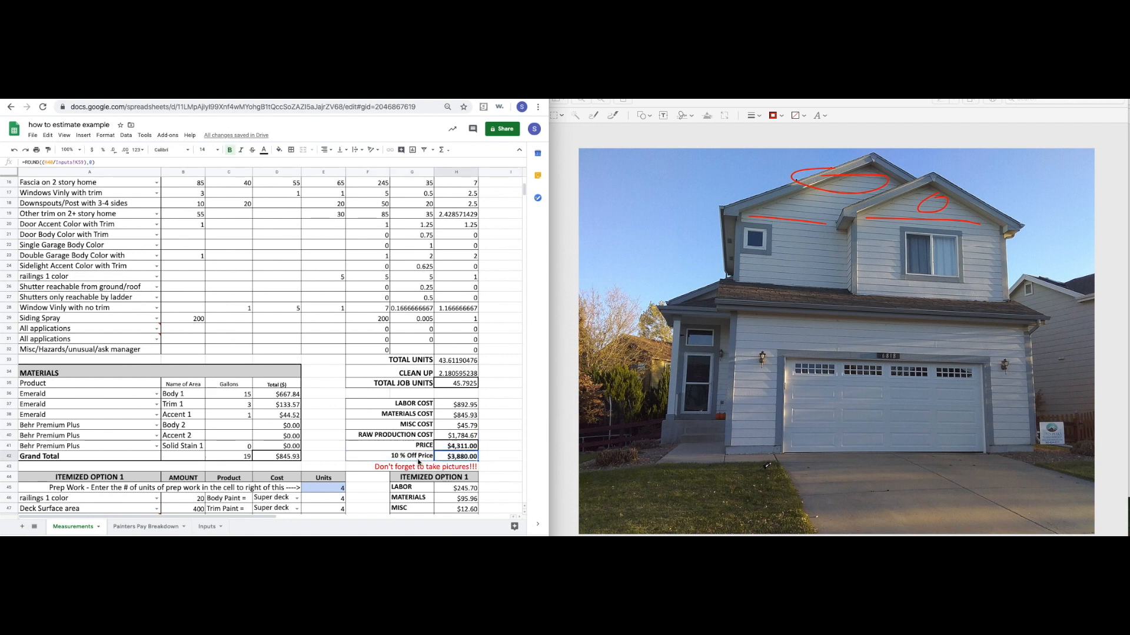
{"action": "left_click_drag", "start_coordinate": [414, 457], "coordinate": [482, 461]}
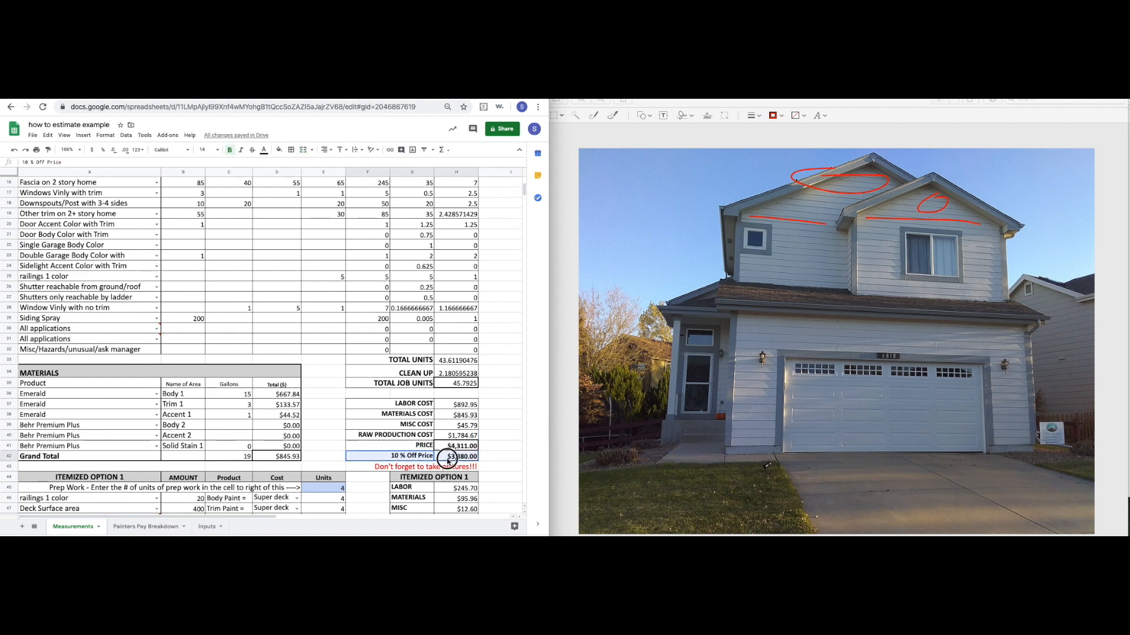
{"action": "left_click", "coordinate": [482, 461]}
{"action": "scroll", "coordinate": [481, 461], "scroll_direction": "down", "scroll_amount": 1}
{"action": "left_click_drag", "start_coordinate": [460, 415], "coordinate": [450, 426]}
{"action": "left_click", "coordinate": [457, 416]}
{"action": "left_click_drag", "start_coordinate": [415, 424], "coordinate": [464, 426]}
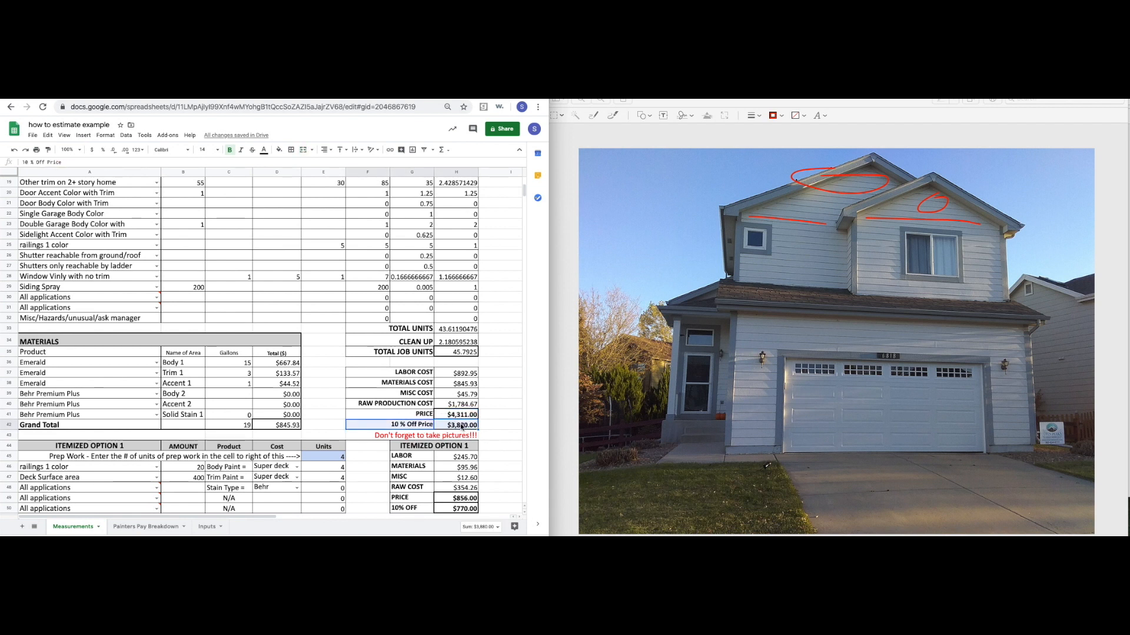
{"action": "left_click", "coordinate": [474, 425]}
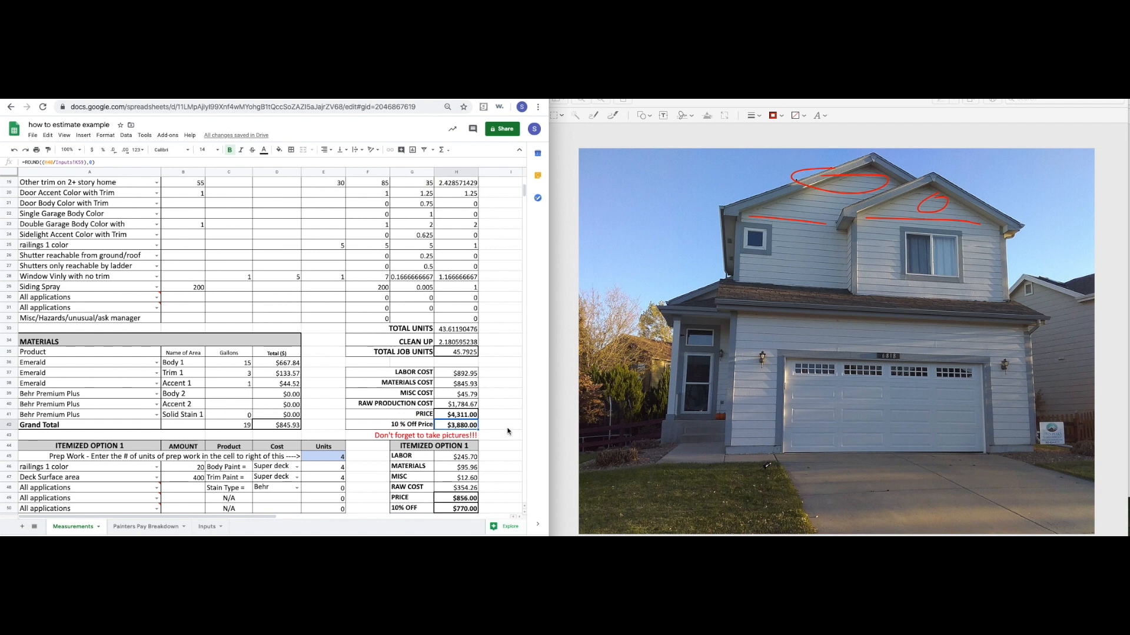
{"action": "scroll", "coordinate": [507, 433], "scroll_direction": "down", "scroll_amount": 1}
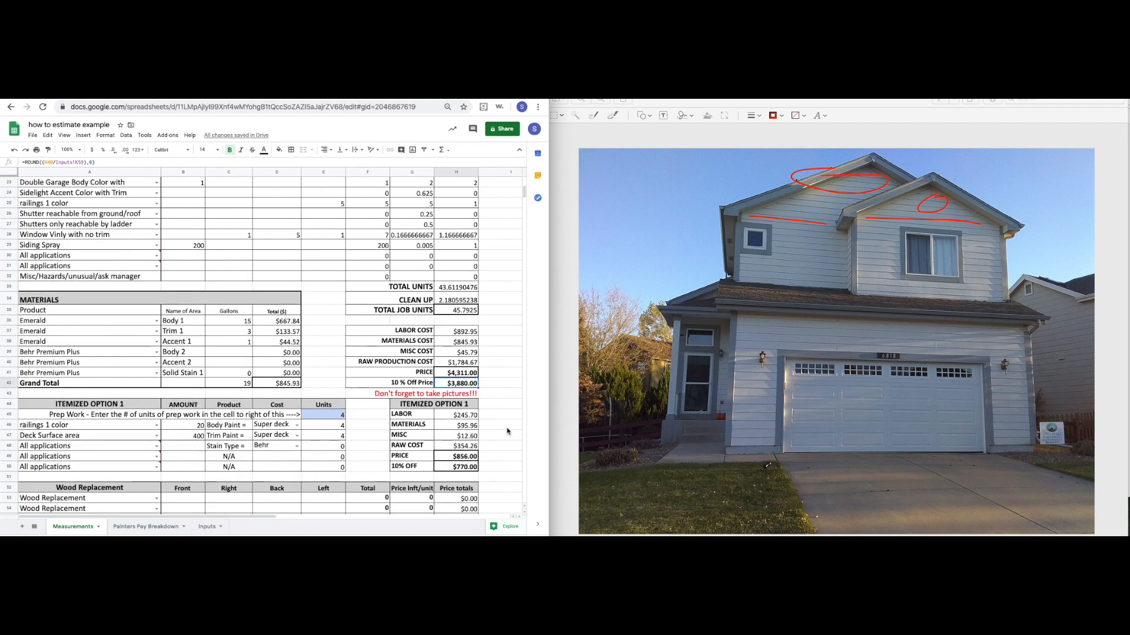
Copy Behr Premium Plus from Body 2 to Accent 1, Trim 1 and Body 1, and check the price.
{"action": "left_click", "coordinate": [140, 353]}
{"action": "key", "text": "ctrl+c"}
{"action": "key", "text": "Up"}
{"action": "key", "text": "ctrl+v"}
{"action": "key", "text": "Up"}
{"action": "key", "text": "ctrl+v"}
{"action": "key", "text": "Up"}
{"action": "key", "text": "ctrl+v"}
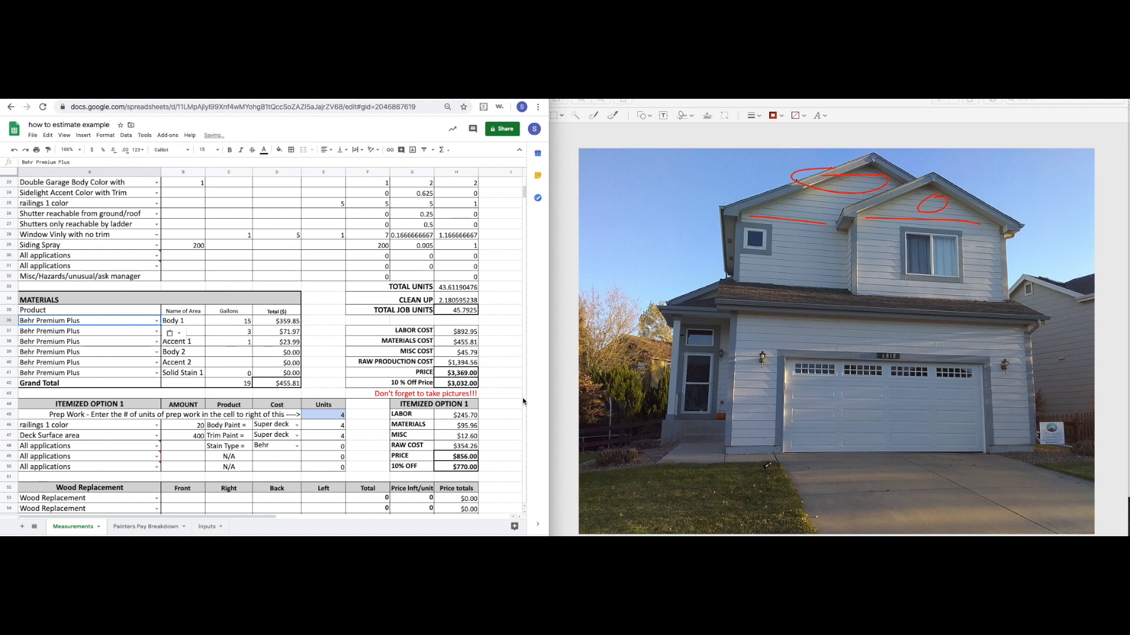
{"action": "left_click", "coordinate": [473, 374]}
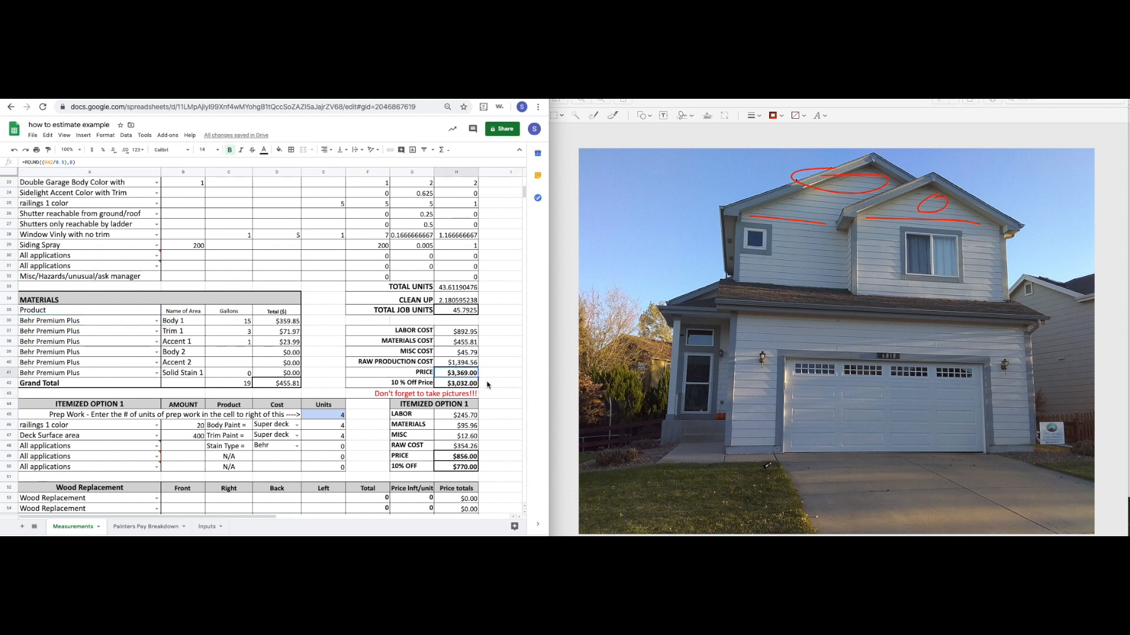
Compare the Itemized Option 1 amounts and block with the unused All applications rows in the main application table.
{"action": "scroll", "coordinate": [212, 410], "scroll_direction": "down", "scroll_amount": 1}
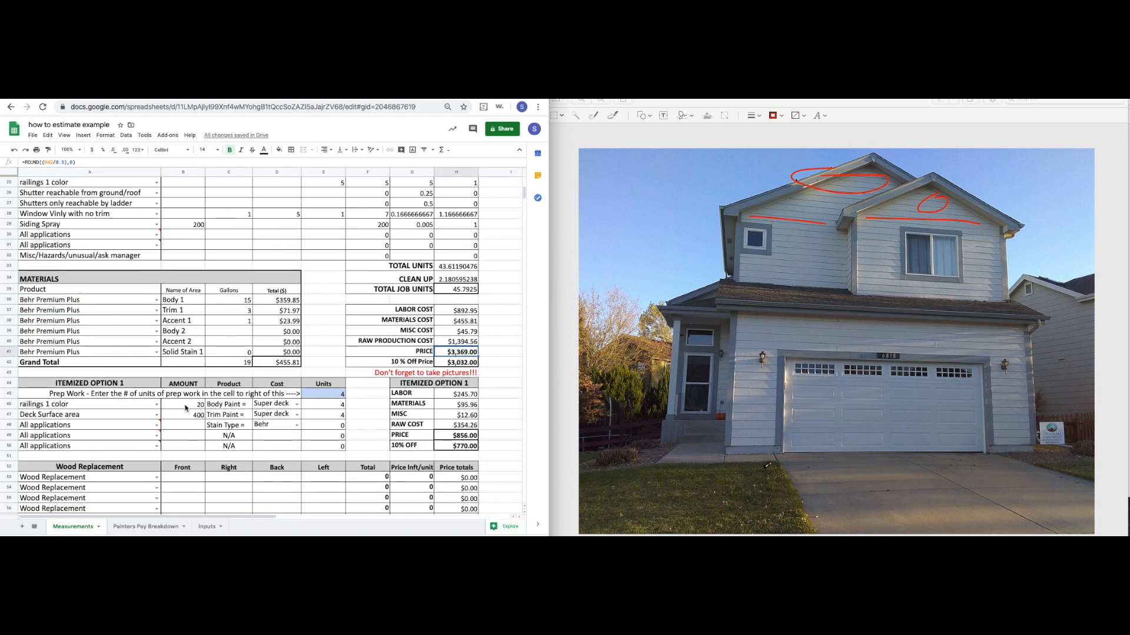
{"action": "left_click_drag", "start_coordinate": [185, 407], "coordinate": [185, 416]}
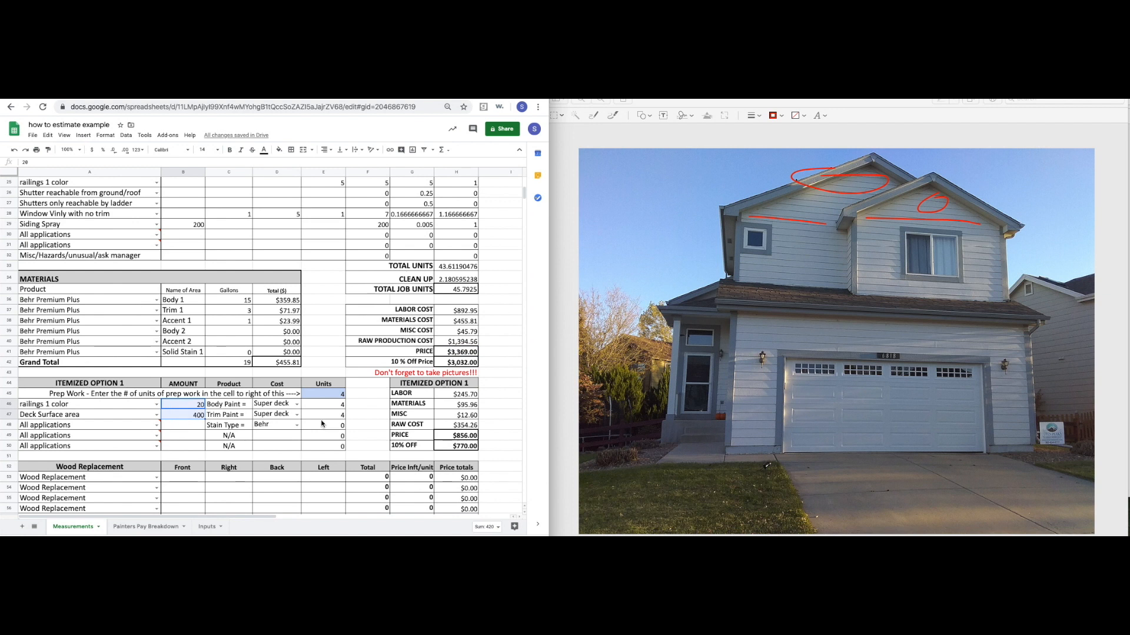
{"action": "scroll", "coordinate": [362, 400], "scroll_direction": "up", "scroll_amount": 3}
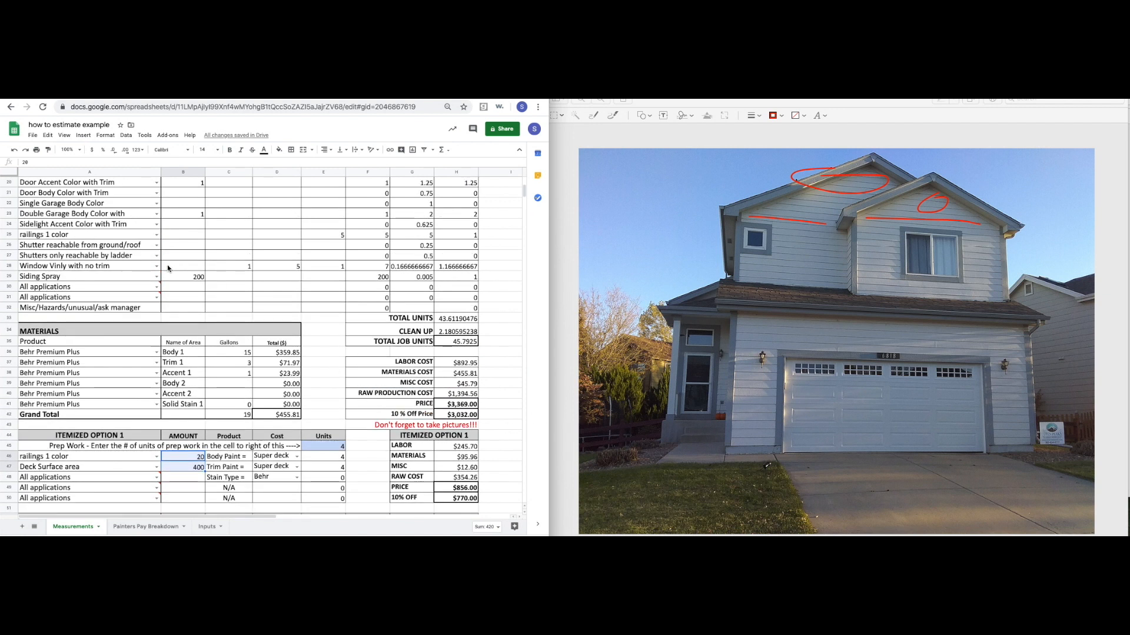
{"action": "left_click_drag", "start_coordinate": [190, 289], "coordinate": [333, 297]}
{"action": "left_click_drag", "start_coordinate": [181, 266], "coordinate": [316, 295]}
{"action": "left_click_drag", "start_coordinate": [192, 287], "coordinate": [328, 295]}
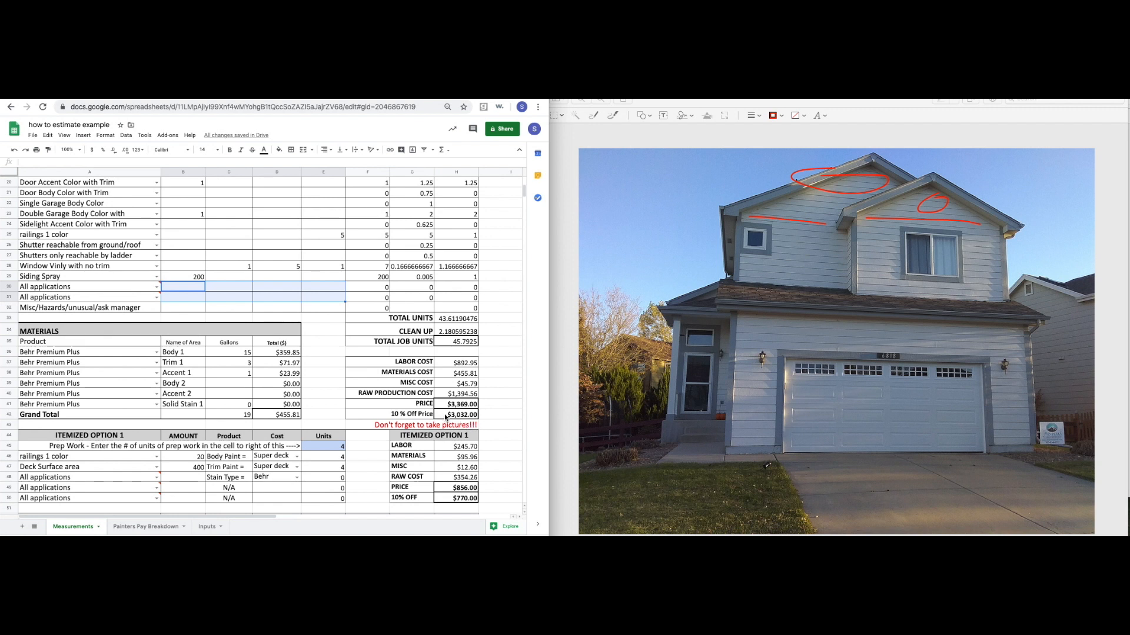
{"action": "left_click_drag", "start_coordinate": [186, 461], "coordinate": [306, 496]}
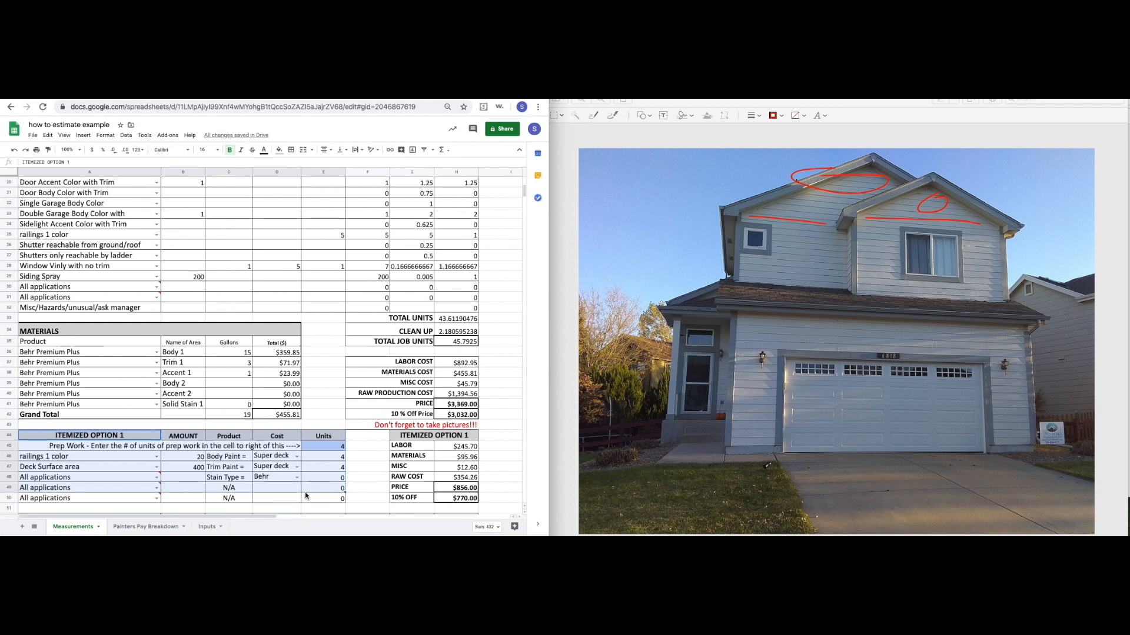
Replace the railings and deck surface entries in Itemized Option 1 with All applications.
{"action": "left_click", "coordinate": [135, 478]}
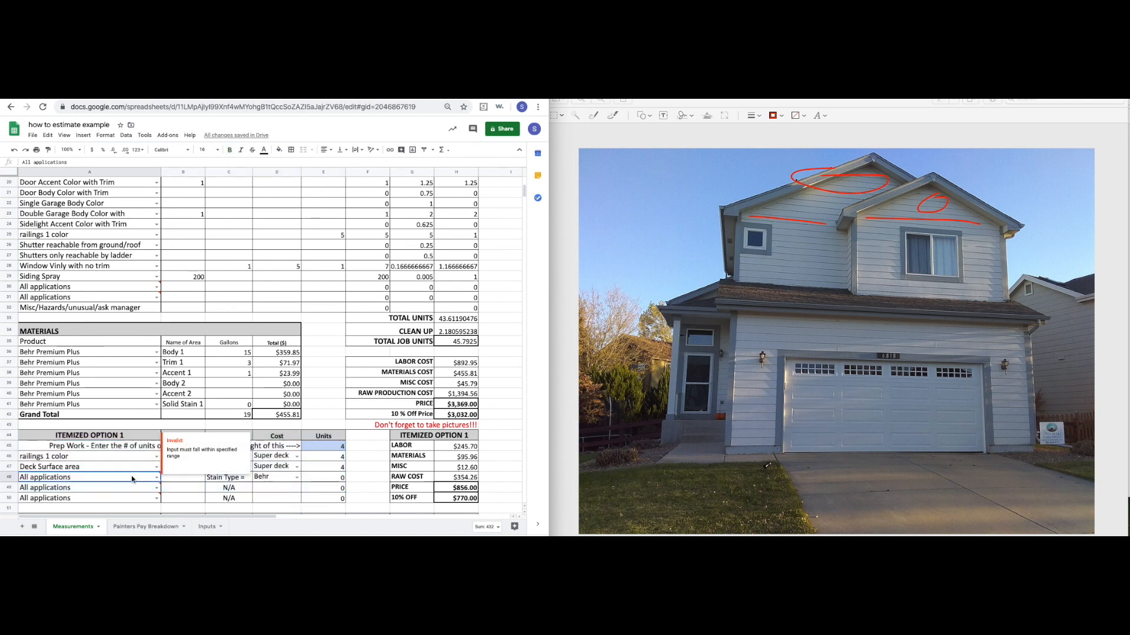
{"action": "key", "text": "super+c"}
{"action": "key", "text": "Up"}
{"action": "key", "text": "super+v"}
{"action": "key", "text": "Up"}
{"action": "key", "text": "super+v"}
{"action": "left_click", "coordinate": [120, 288]}
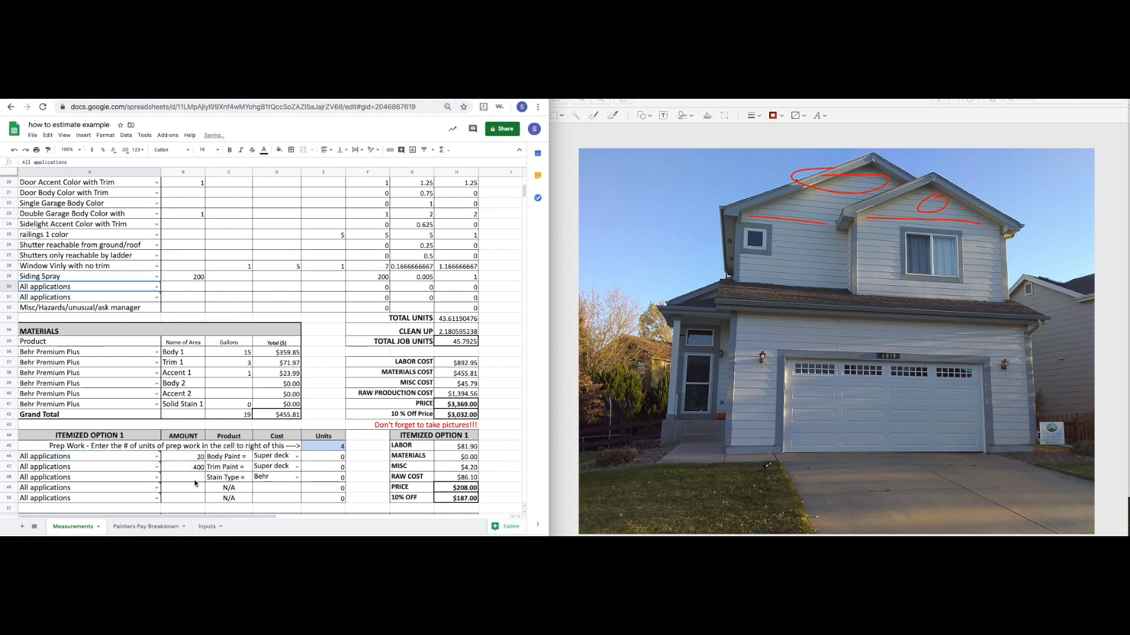
Set the first application row of Itemized Option 1 to railings 1 color.
{"action": "left_click", "coordinate": [157, 457]}
{"action": "scroll", "coordinate": [124, 478], "scroll_direction": "down", "scroll_amount": 10}
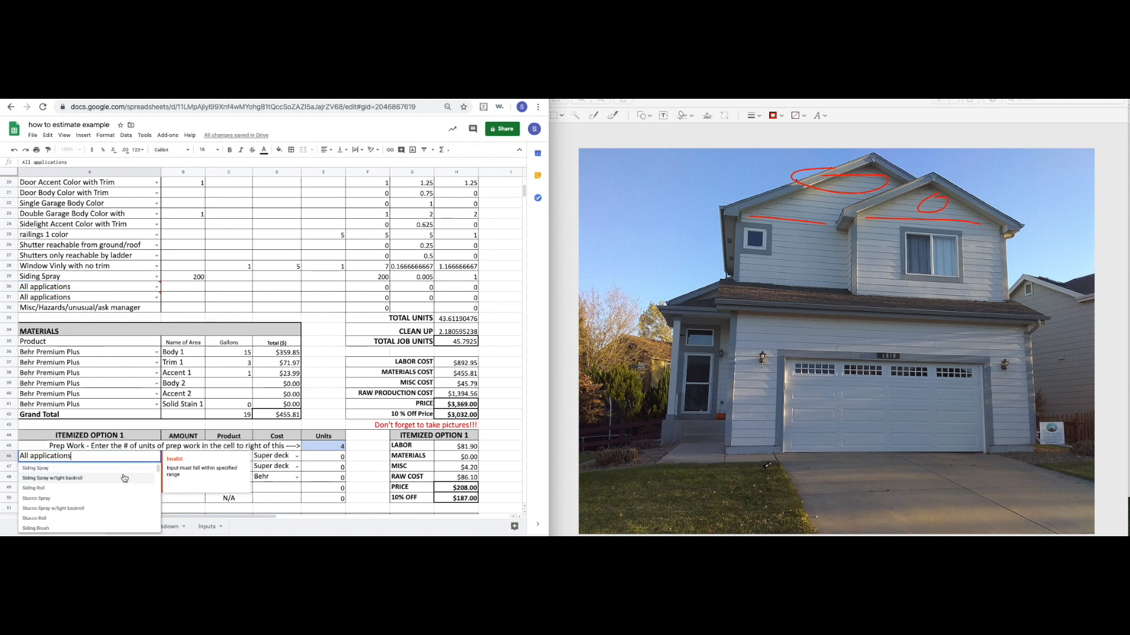
{"action": "scroll", "coordinate": [124, 479], "scroll_direction": "down", "scroll_amount": 10}
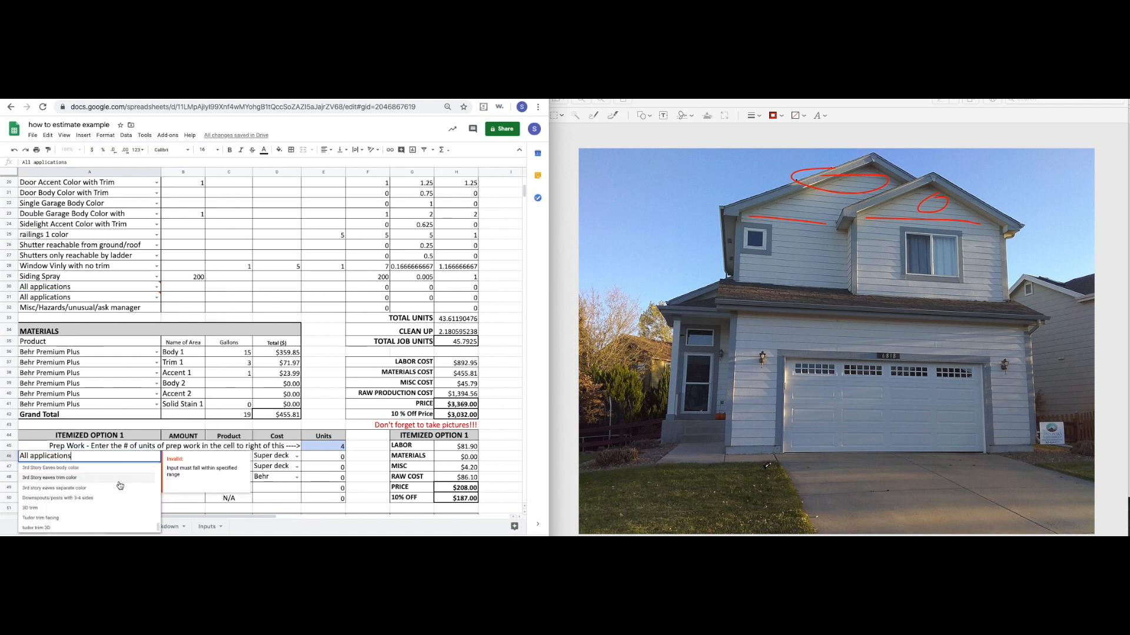
{"action": "scroll", "coordinate": [114, 504], "scroll_direction": "up", "scroll_amount": 8}
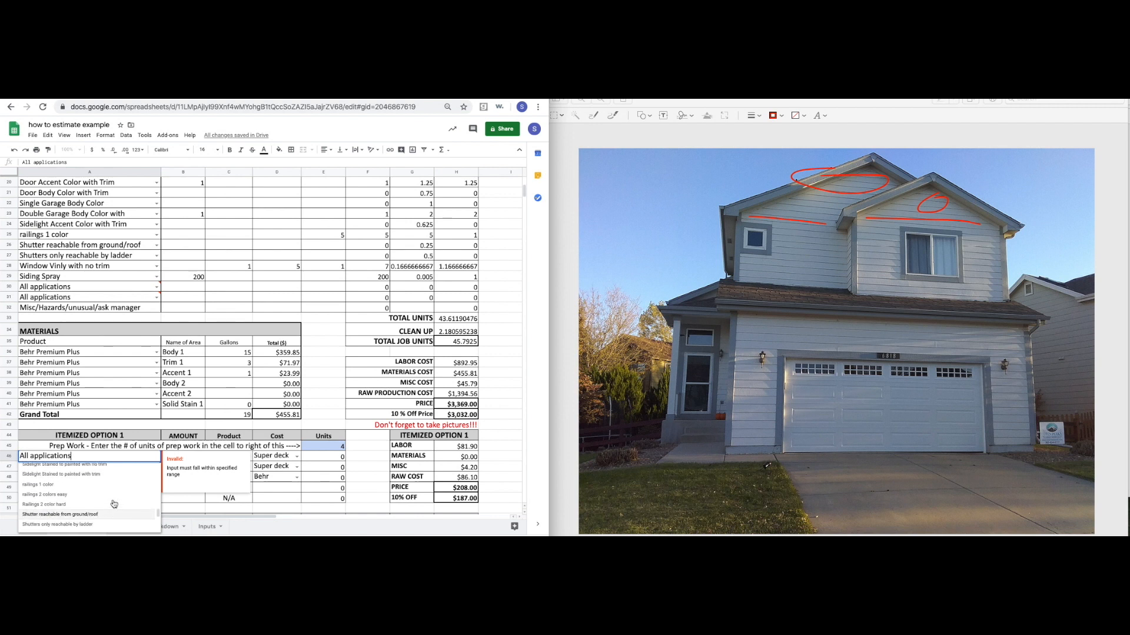
{"action": "left_click", "coordinate": [89, 493]}
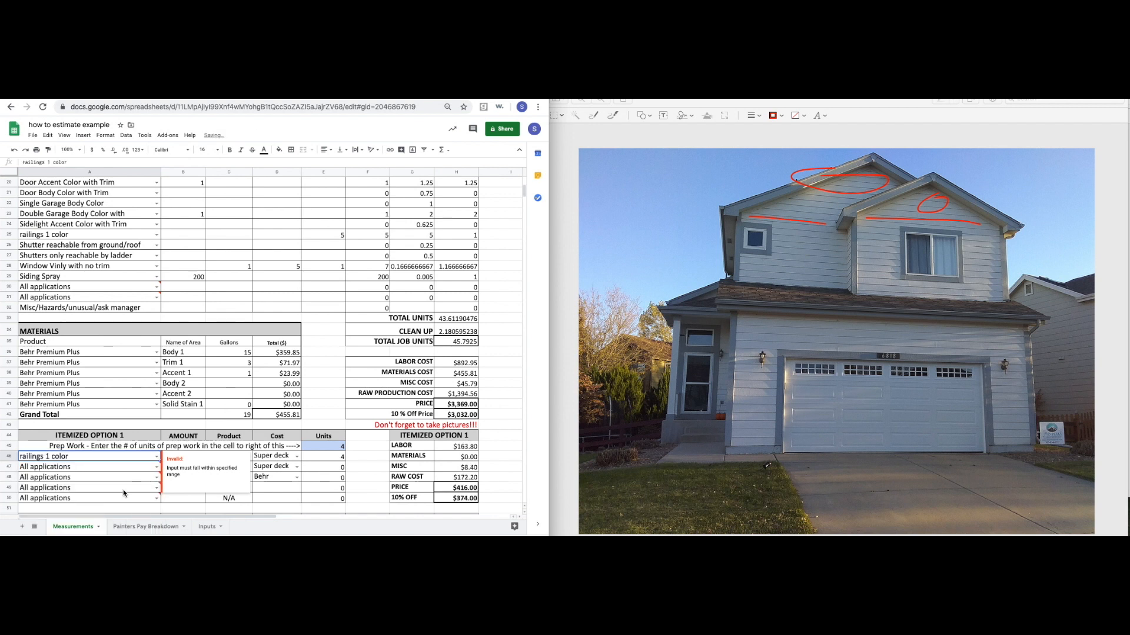
{"action": "left_click", "coordinate": [179, 499]}
{"action": "left_click", "coordinate": [180, 458]}
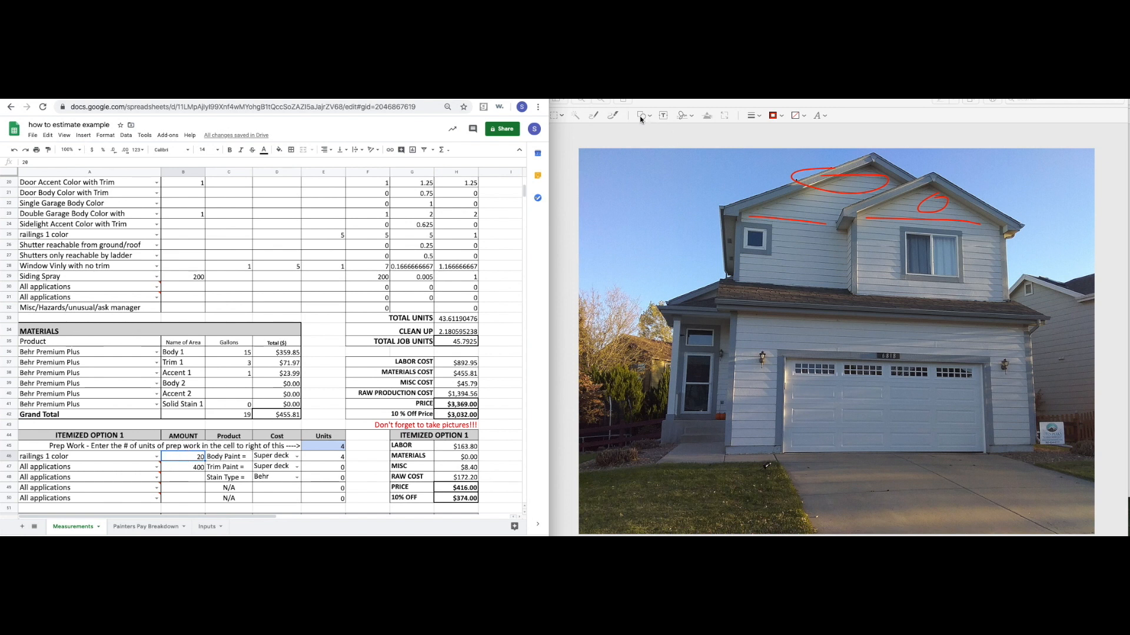
Bring up the rear house photo with the deck and add Stairs with an amount of 4 in Itemized Option 1's second row.
{"action": "key", "text": "super+m"}
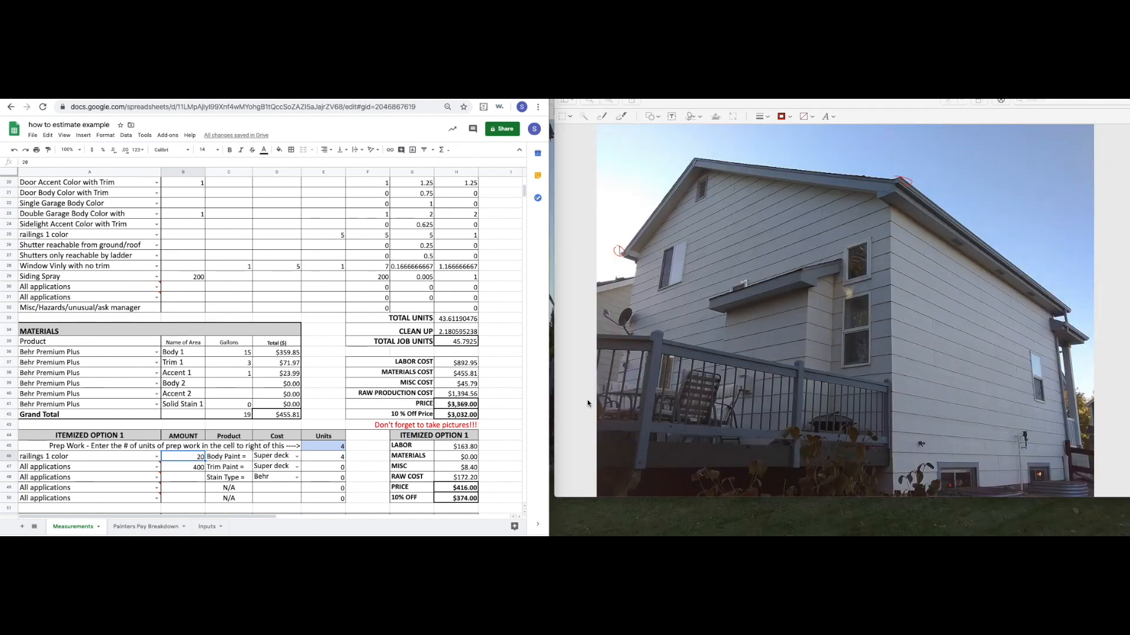
{"action": "left_click", "coordinate": [756, 457]}
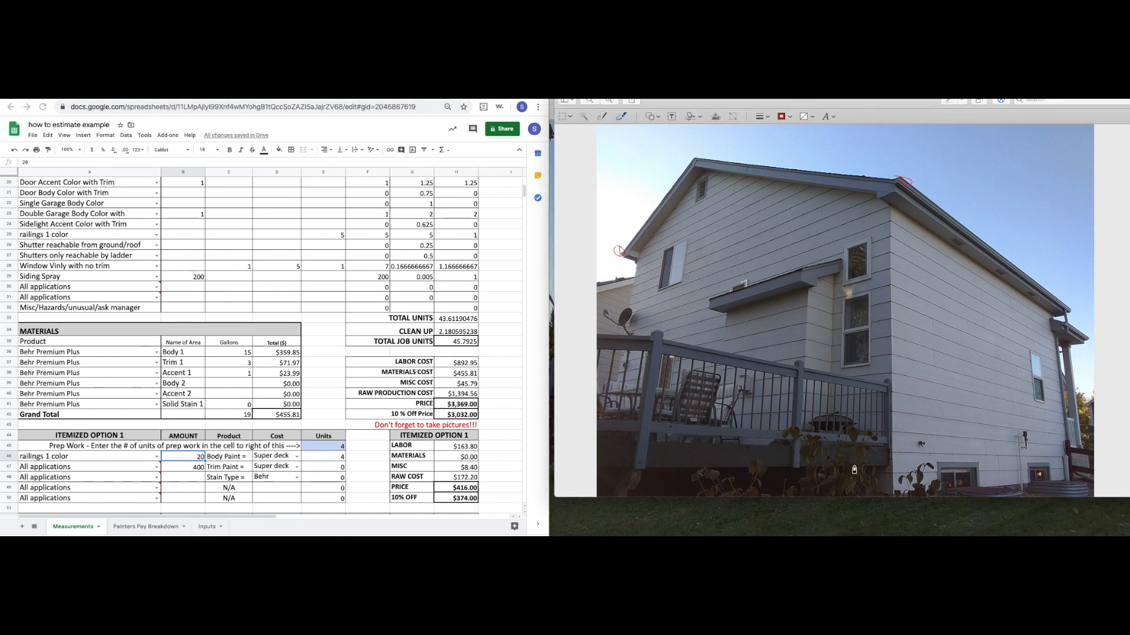
{"action": "left_click", "coordinate": [191, 470]}
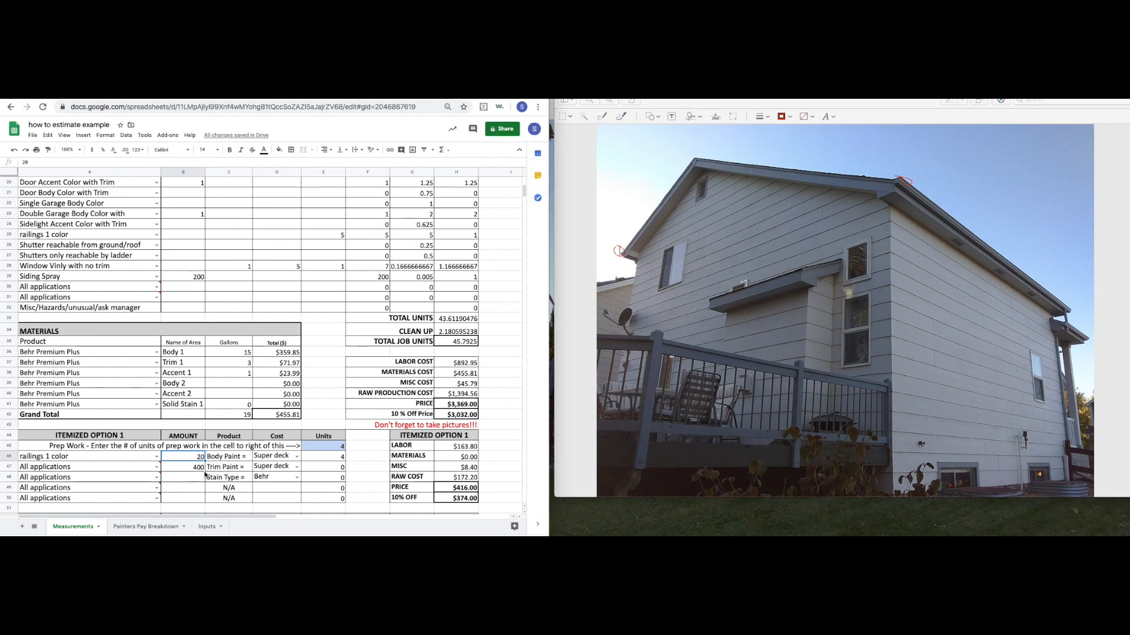
{"action": "left_click", "coordinate": [156, 468]}
{"action": "scroll", "coordinate": [100, 355], "scroll_direction": "up", "scroll_amount": 10}
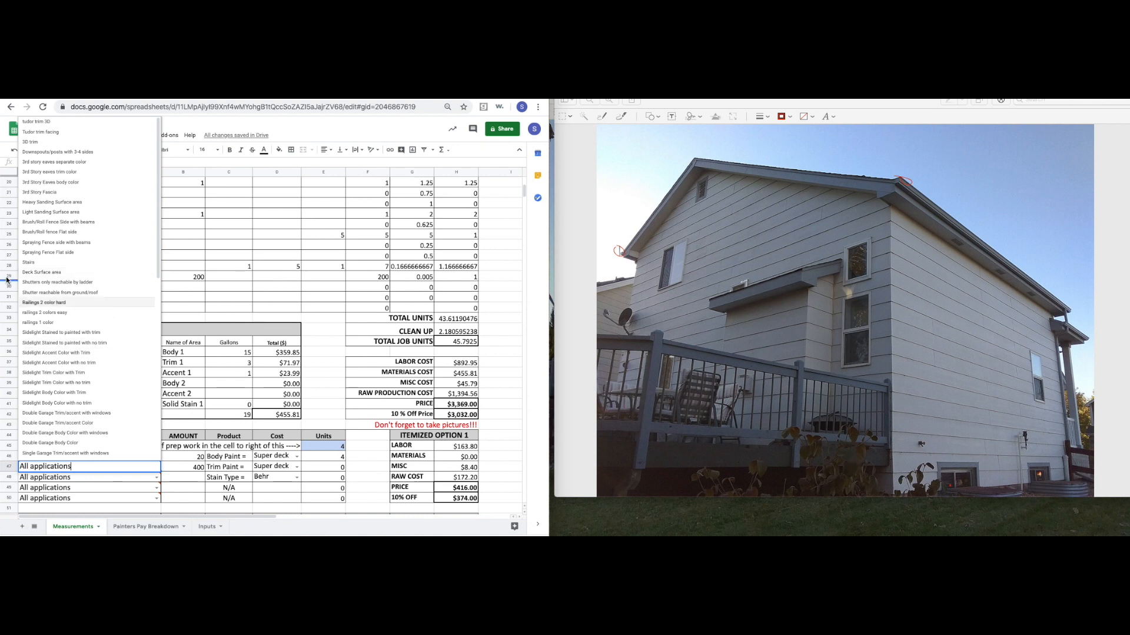
{"action": "left_click", "coordinate": [30, 265]}
{"action": "left_click", "coordinate": [180, 470]}
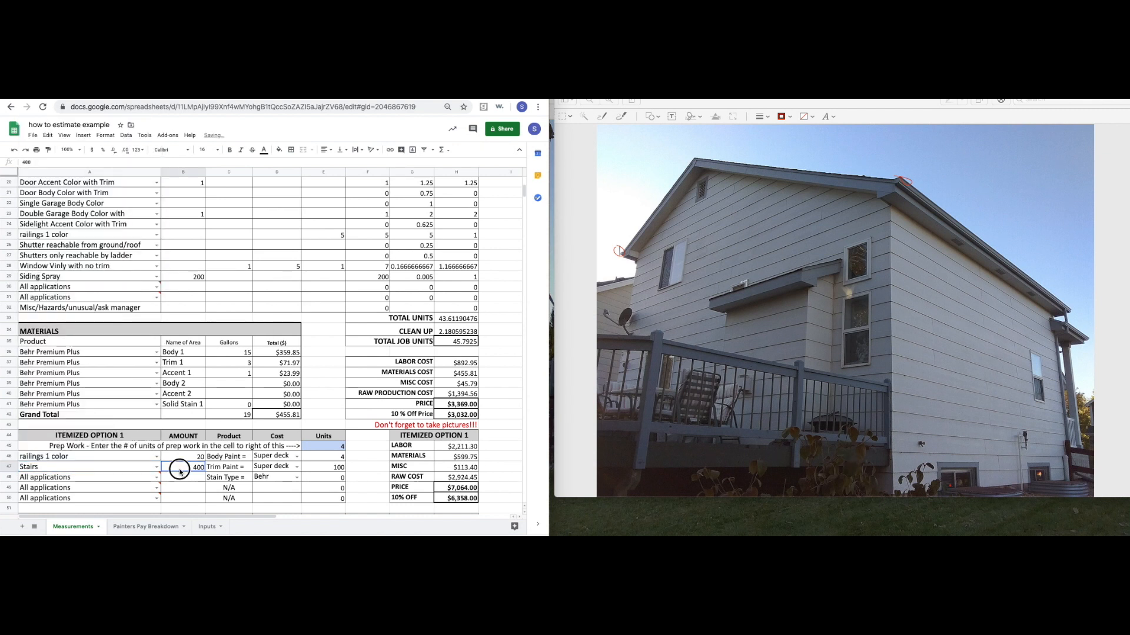
{"action": "type", "text": "4"}
{"action": "key", "text": "Return"}
Set the third Itemized Option 1 row to Deck Surface area with an amount of 400.
{"action": "left_click", "coordinate": [156, 477]}
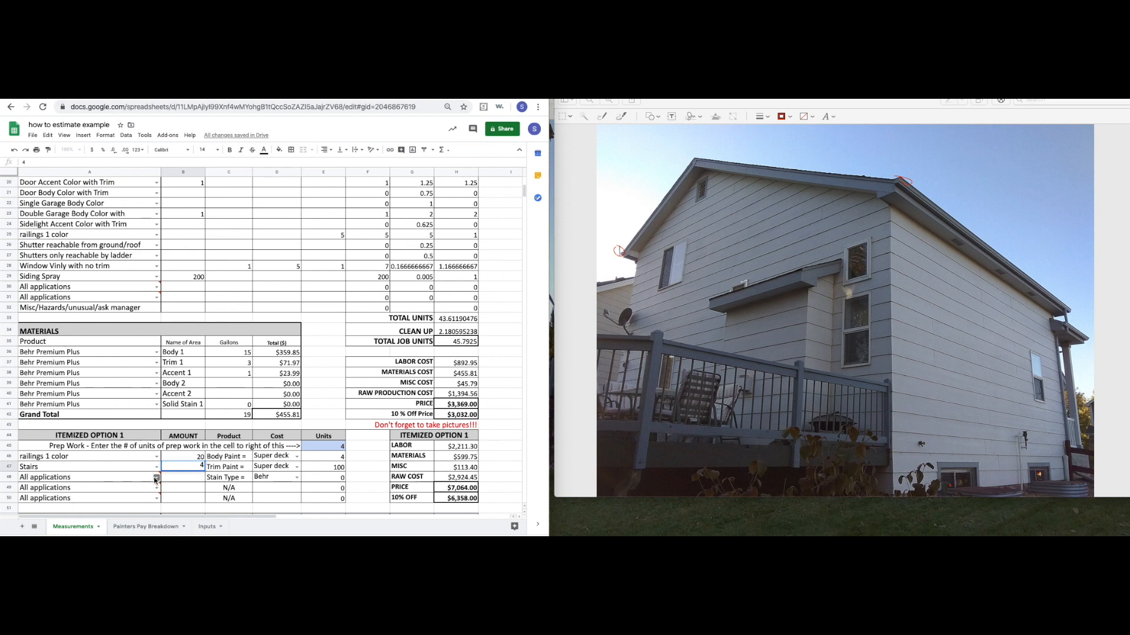
{"action": "scroll", "coordinate": [114, 332], "scroll_direction": "up", "scroll_amount": 6}
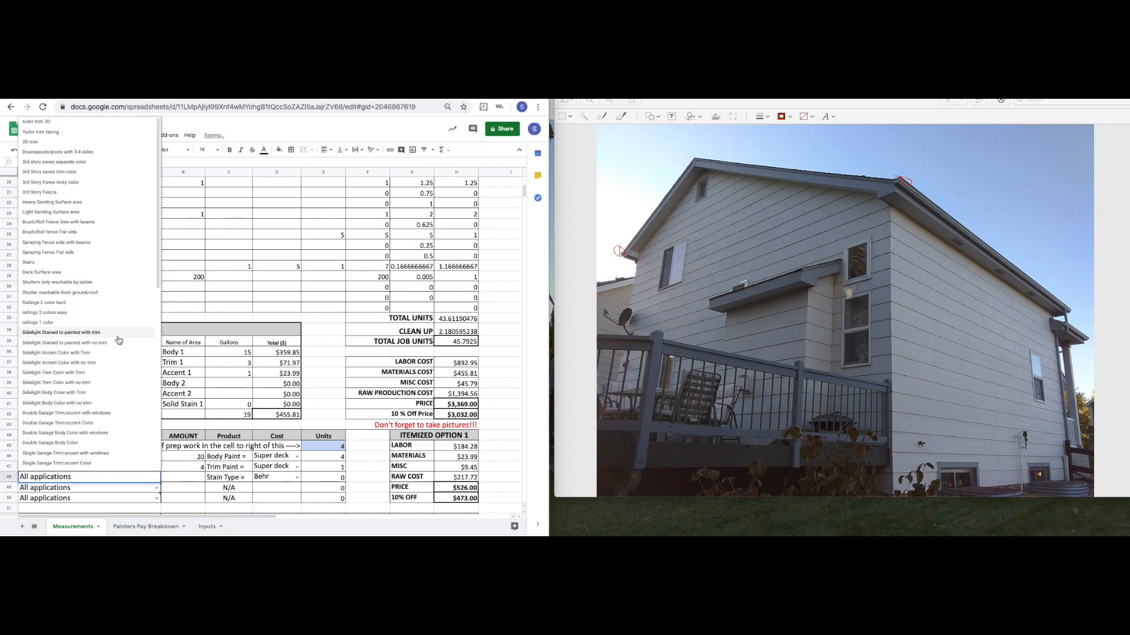
{"action": "left_click", "coordinate": [89, 277]}
{"action": "left_click", "coordinate": [185, 477]}
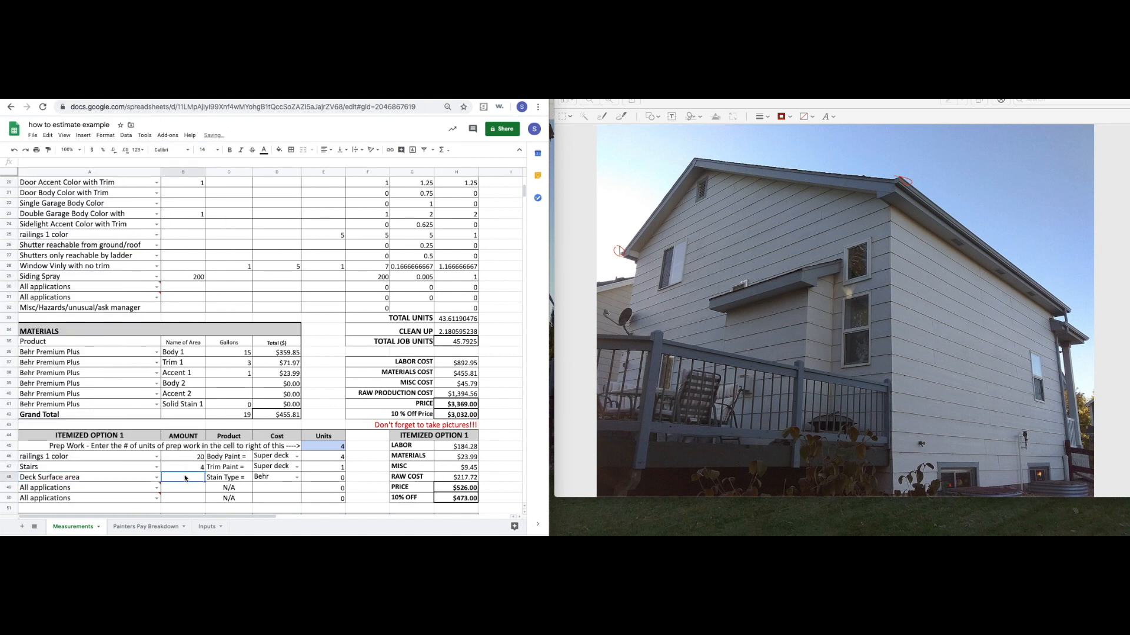
{"action": "type", "text": "400"}
{"action": "key", "text": "Return"}
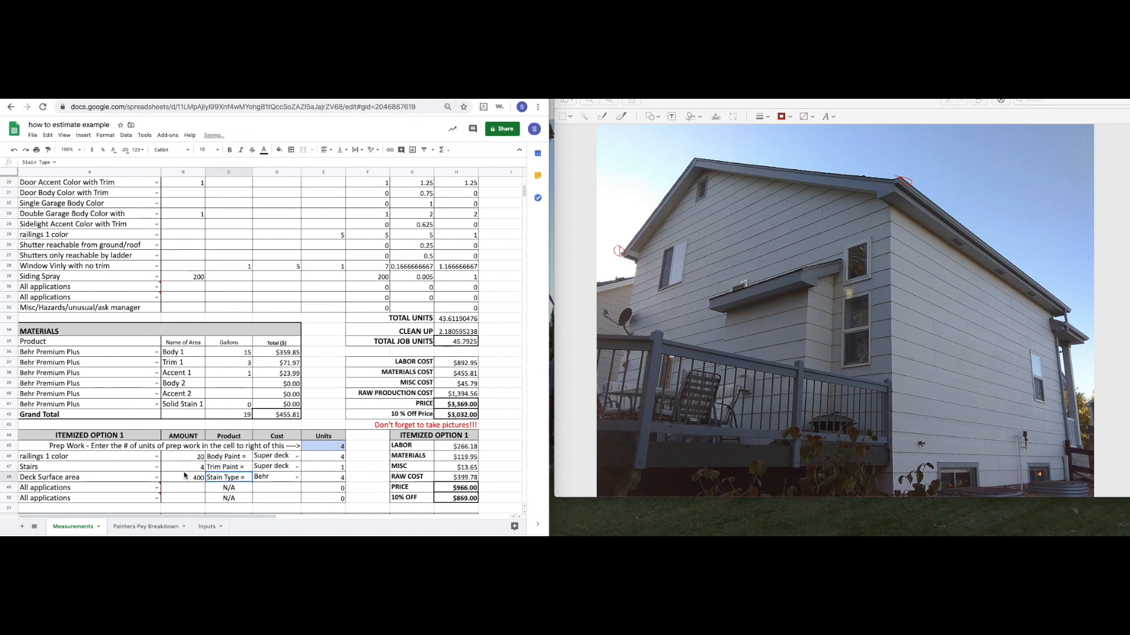
Set the fourth Itemized Option 1 row to Downspouts/posts with 3-4 sides with an amount of 20.
{"action": "left_click", "coordinate": [157, 488]}
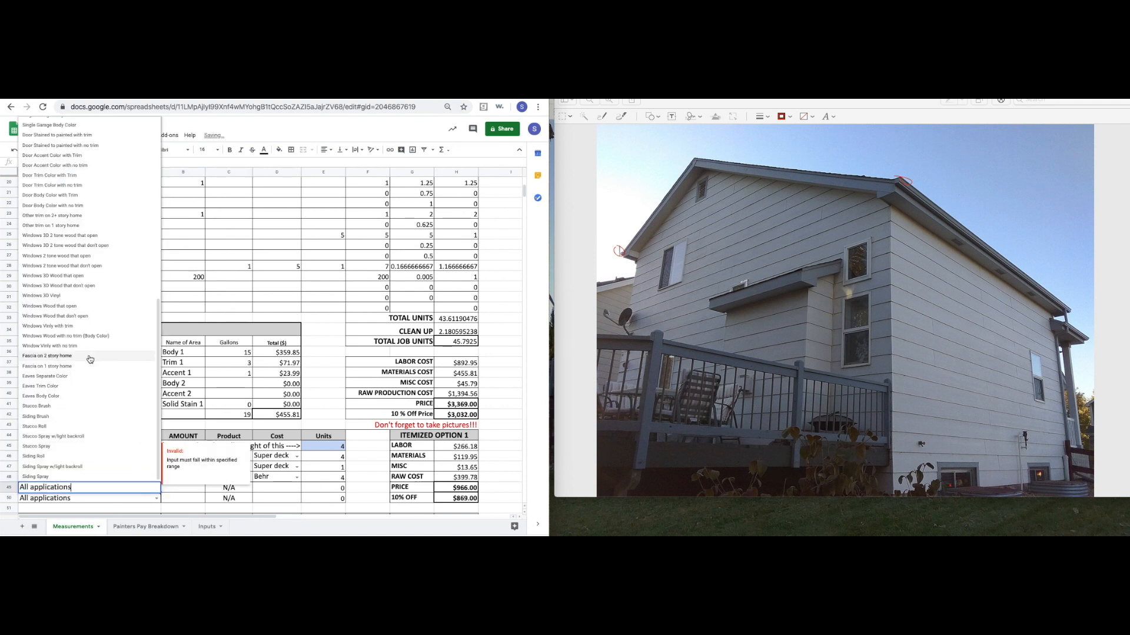
{"action": "scroll", "coordinate": [116, 356], "scroll_direction": "up", "scroll_amount": 5}
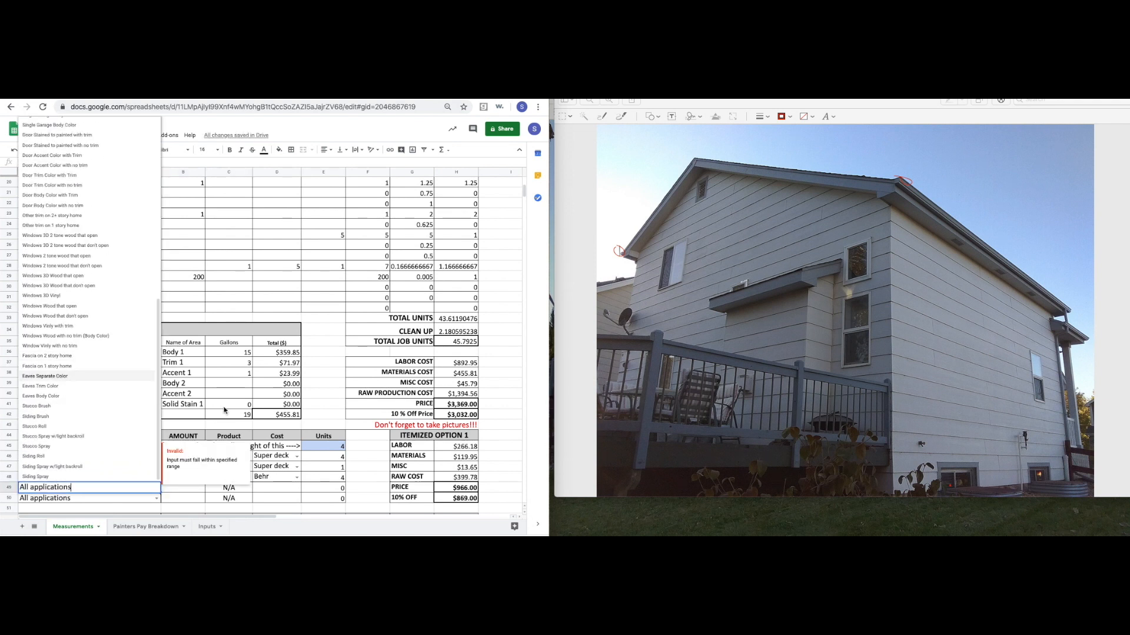
{"action": "scroll", "coordinate": [107, 371], "scroll_direction": "up", "scroll_amount": 3}
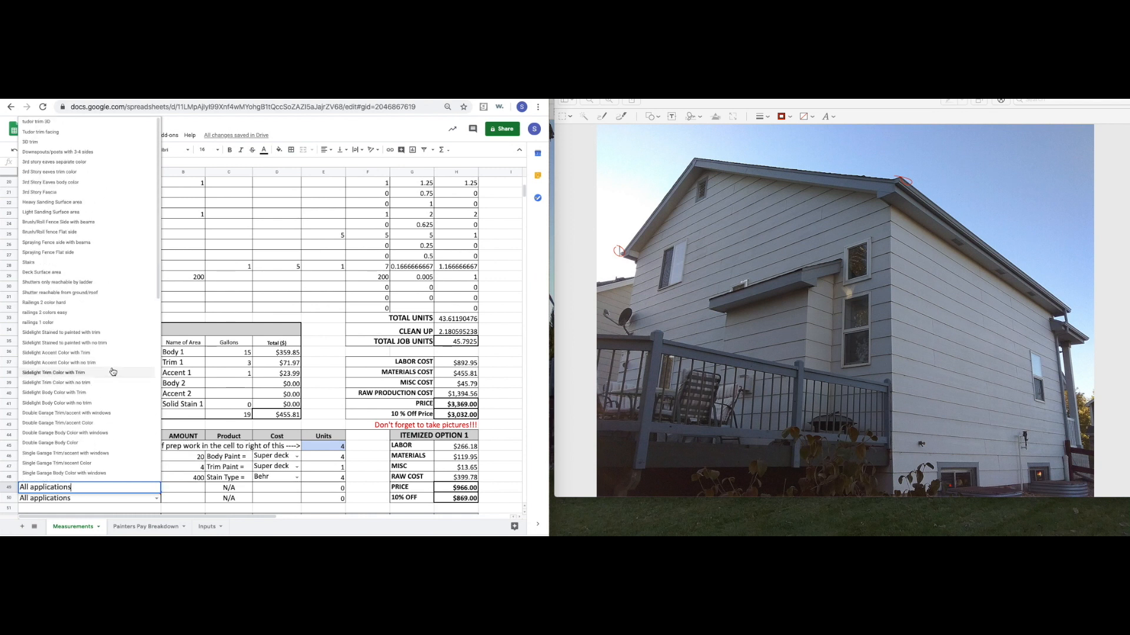
{"action": "left_click", "coordinate": [99, 152]}
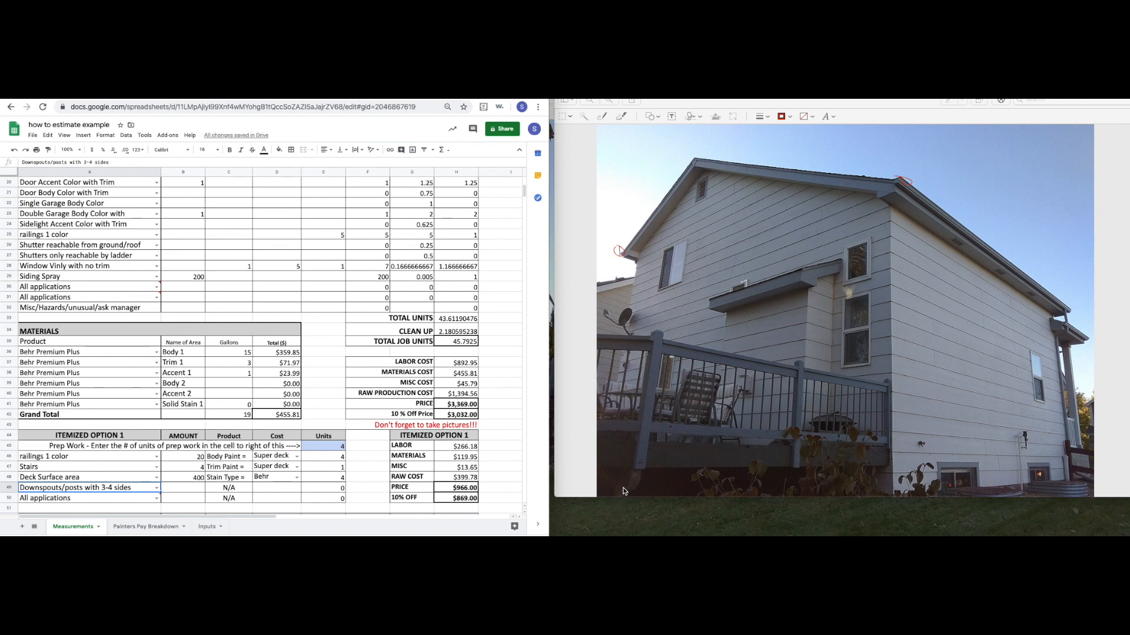
{"action": "left_click", "coordinate": [184, 488]}
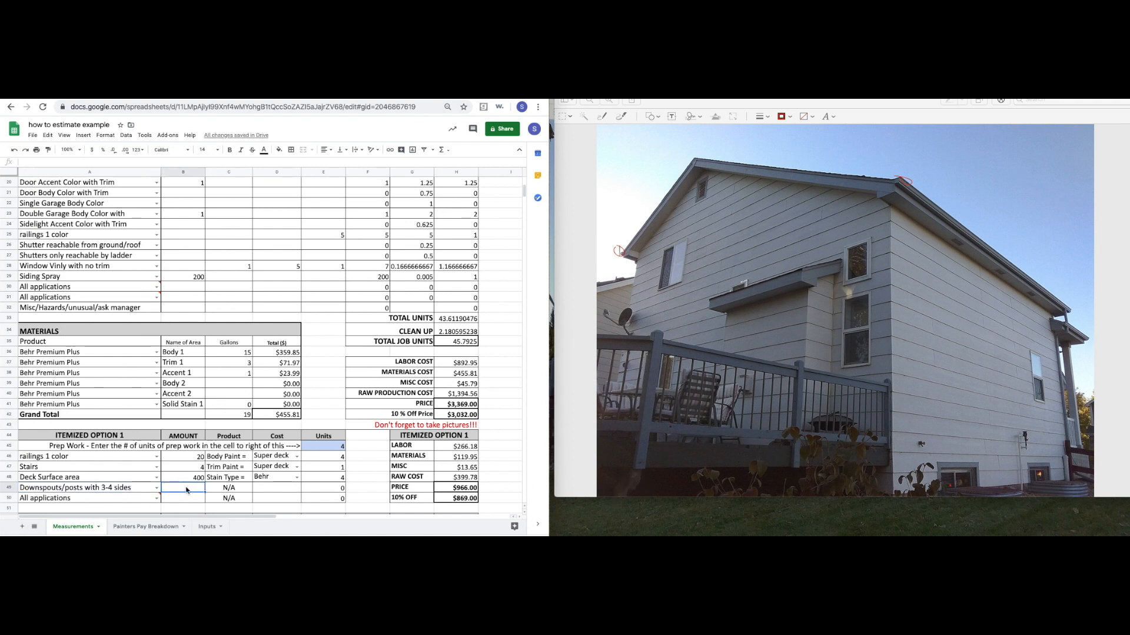
{"action": "type", "text": "20"}
{"action": "key", "text": "Return"}
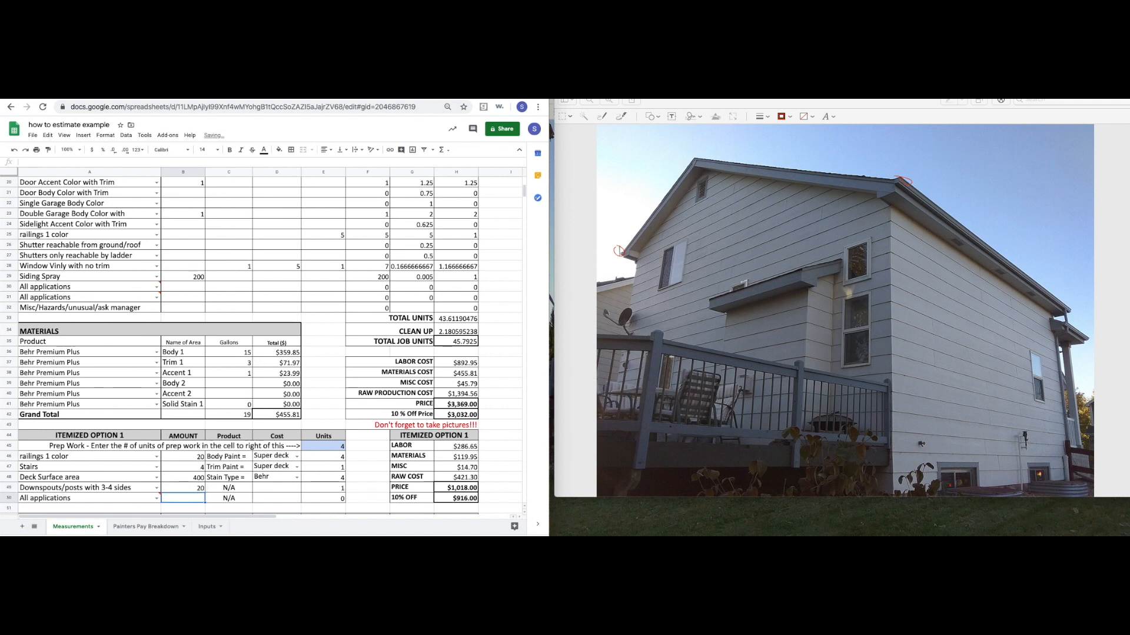
Review the sanding applications available for the last Itemized Option 1 row.
{"action": "left_click", "coordinate": [157, 498]}
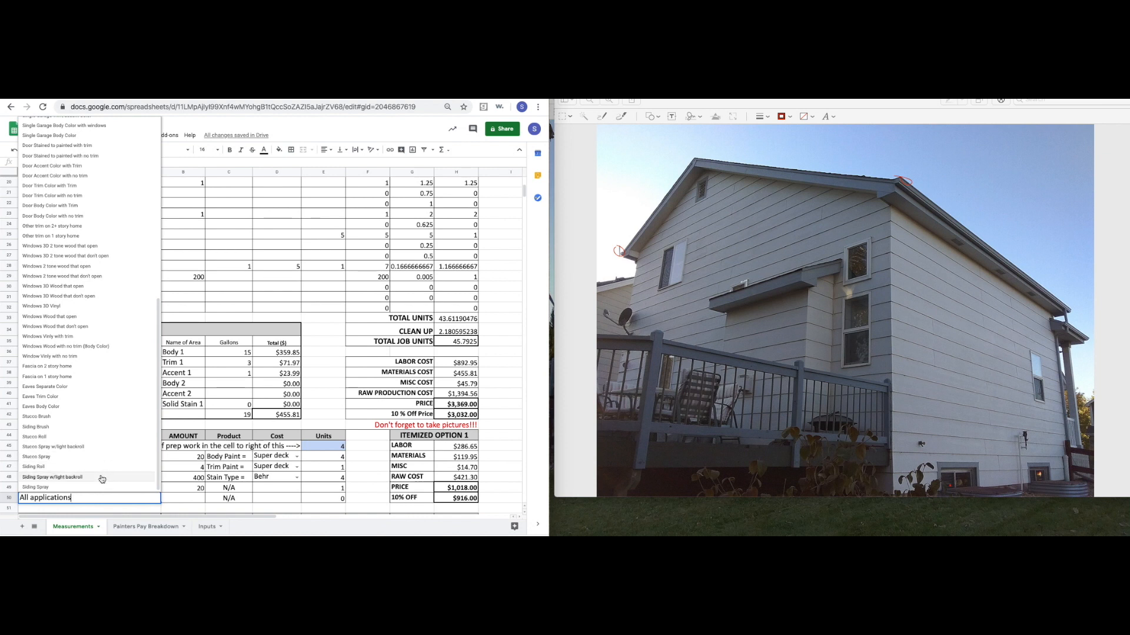
{"action": "scroll", "coordinate": [85, 205], "scroll_direction": "up", "scroll_amount": 6}
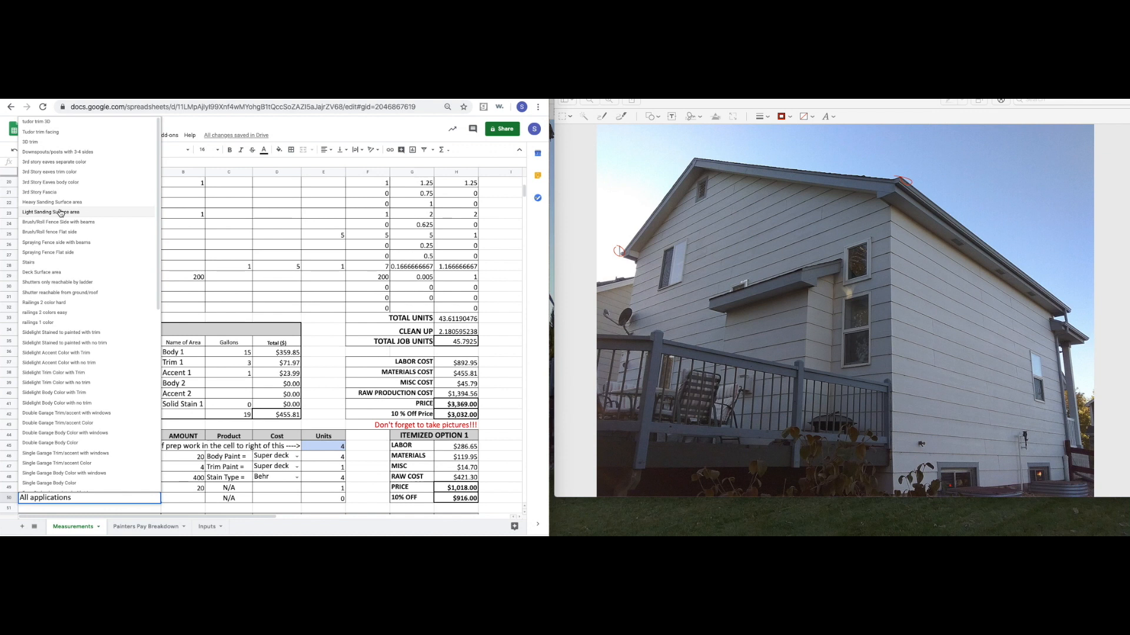
{"action": "left_click", "coordinate": [270, 498]}
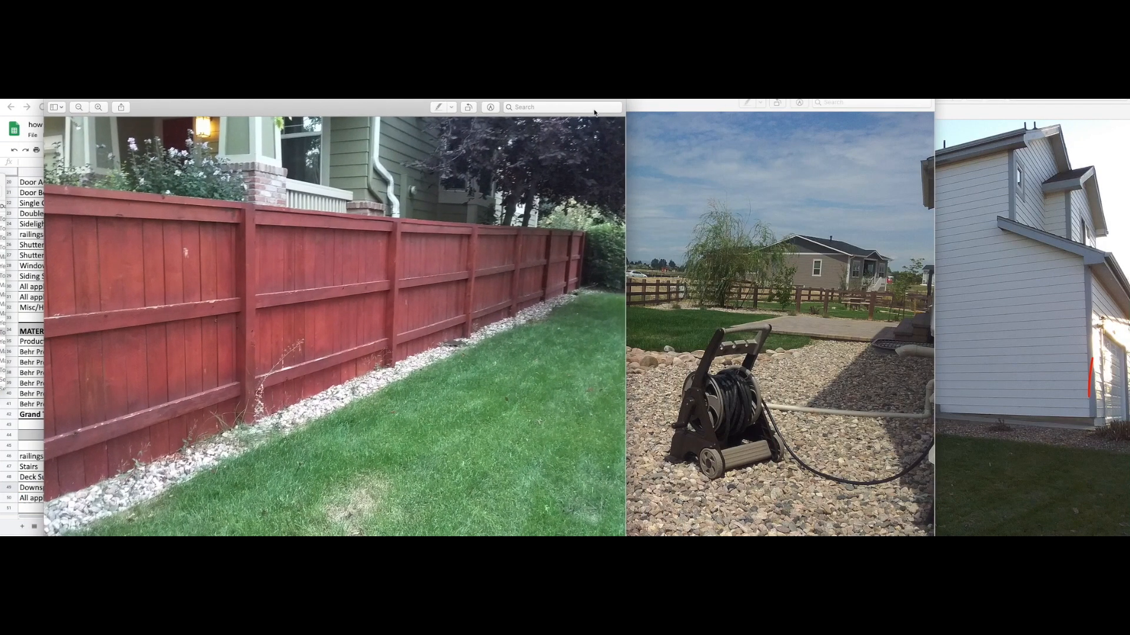
Arrange the red privacy fence and open rail fence photos side by side and compare them with the available fence applications.
{"action": "left_click_drag", "start_coordinate": [719, 109], "coordinate": [1006, 104]}
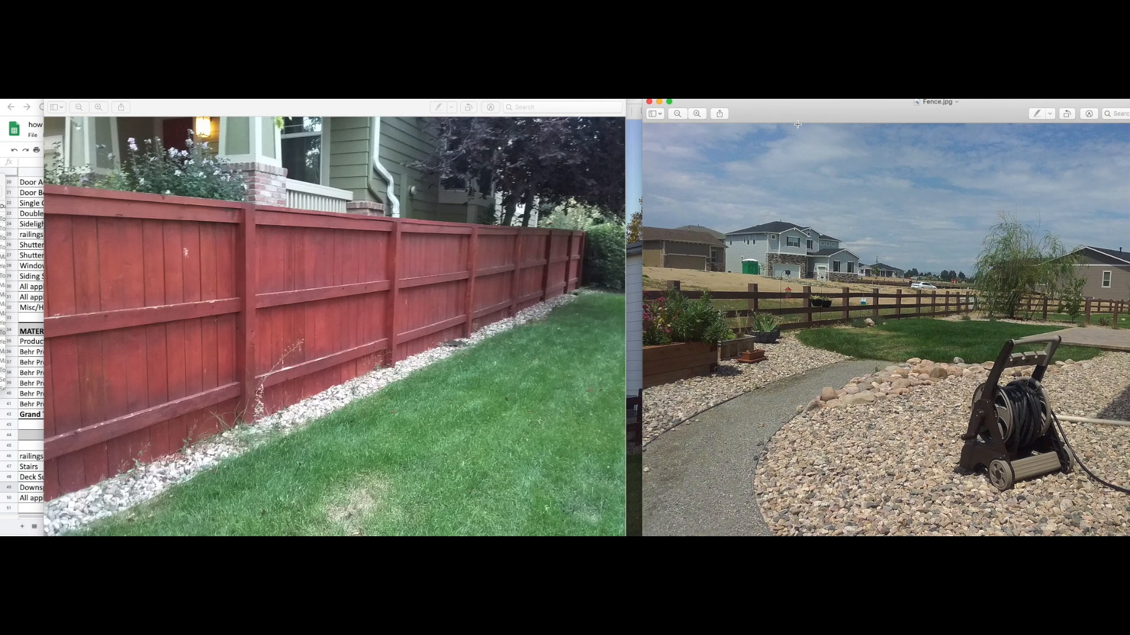
{"action": "mouse_move", "coordinate": [793, 108]}
{"action": "left_mouse_down"}
{"action": "mouse_move", "coordinate": [763, 104]}
{"action": "mouse_move", "coordinate": [780, 107]}
{"action": "left_mouse_up"}
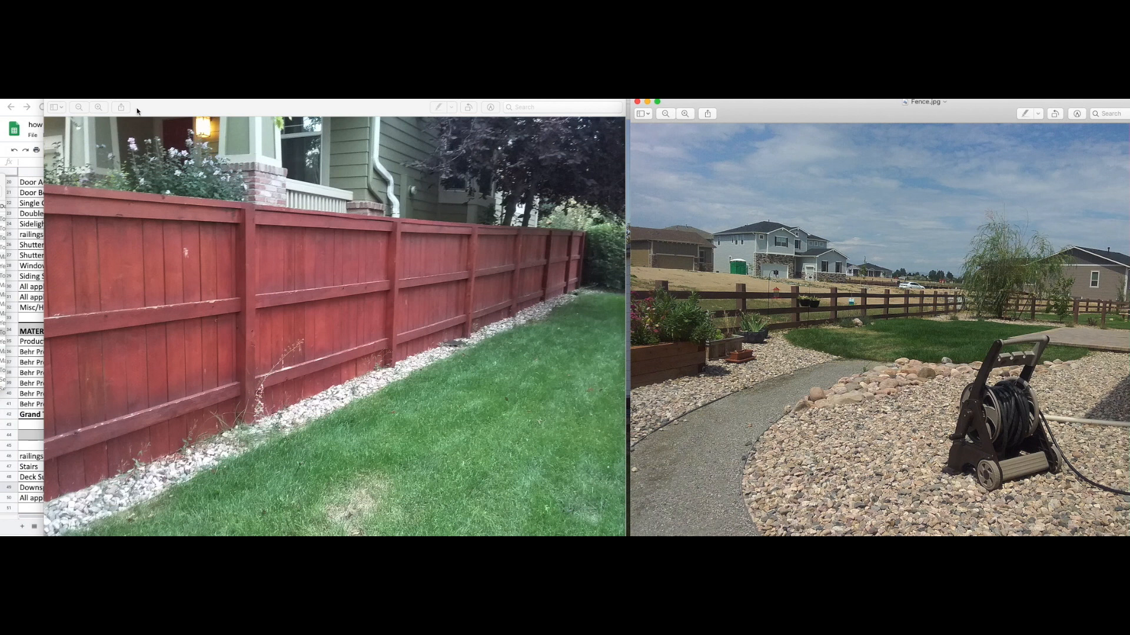
{"action": "left_click_drag", "start_coordinate": [159, 108], "coordinate": [554, 111]}
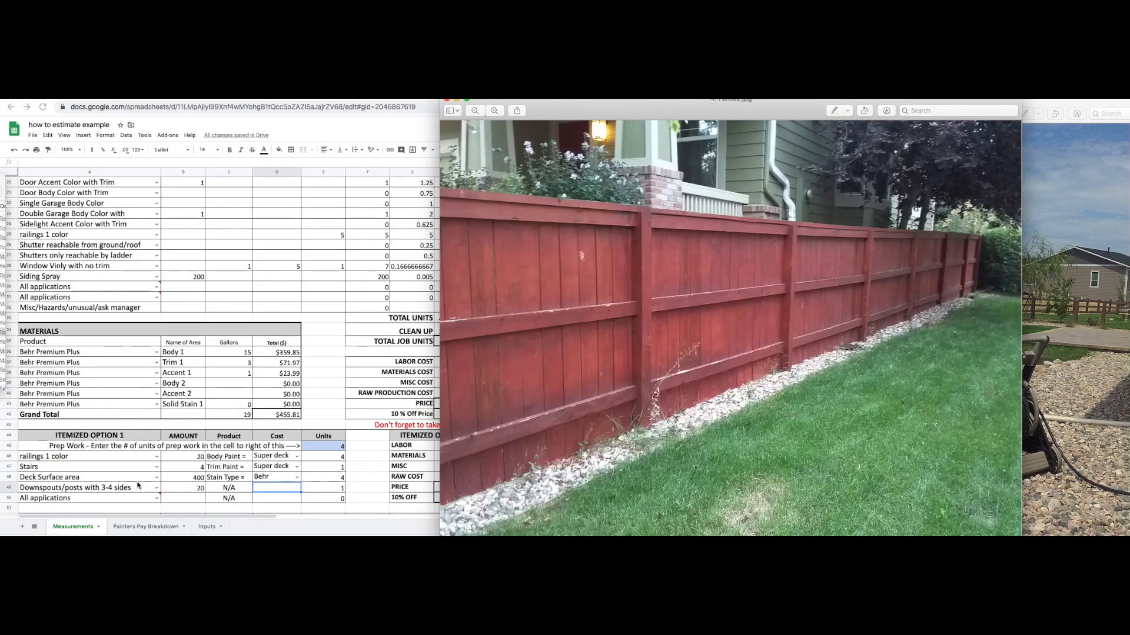
{"action": "left_click", "coordinate": [154, 489]}
{"action": "left_click", "coordinate": [157, 499]}
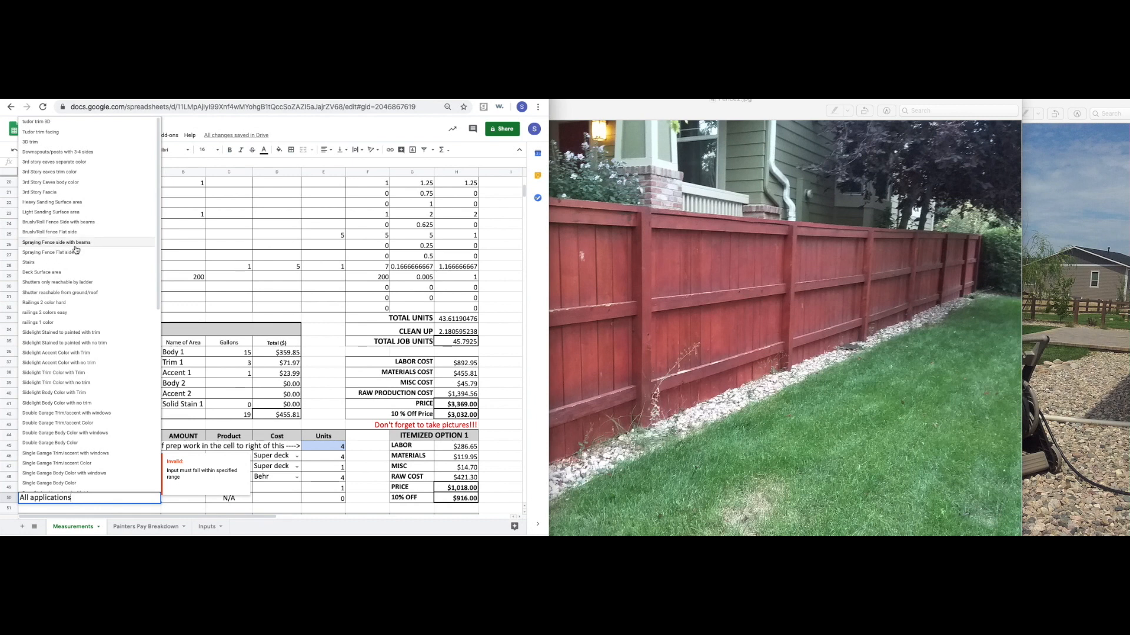
{"action": "left_click_drag", "start_coordinate": [859, 103], "coordinate": [578, 105]}
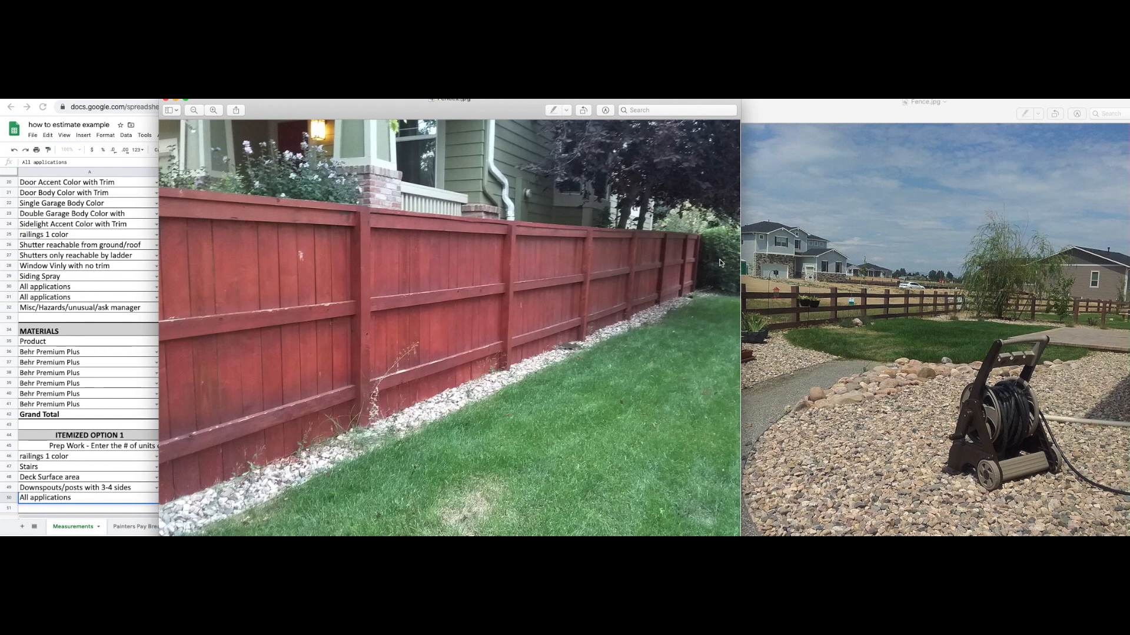
Set the last Itemized Option 1 row to Spraying Fence side with beams with an amount of 50.
{"action": "left_click", "coordinate": [145, 496]}
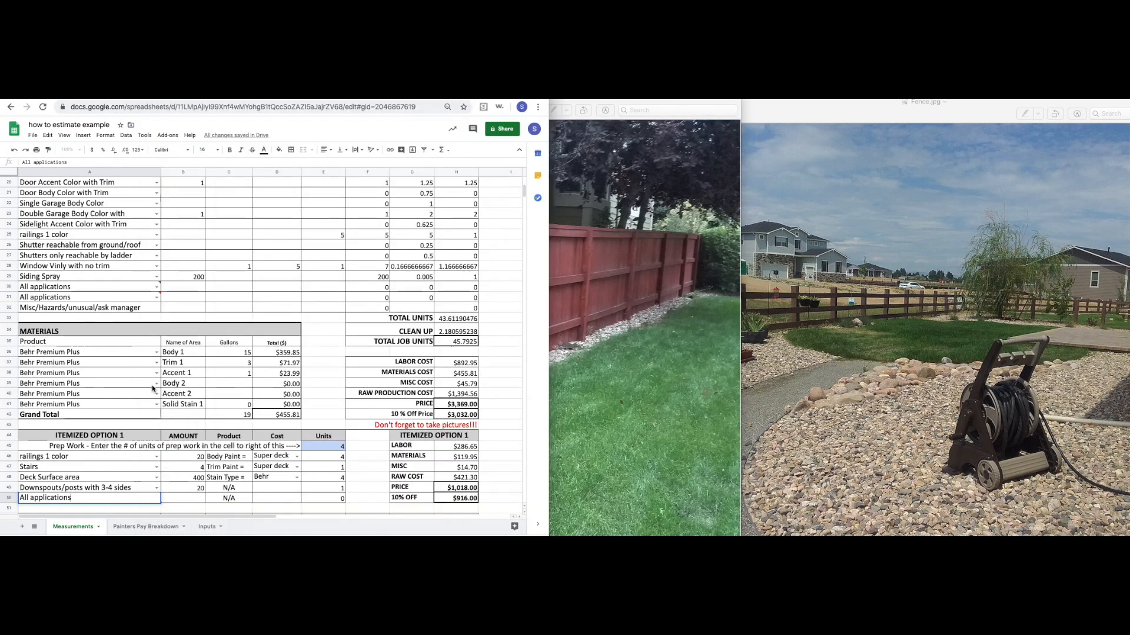
{"action": "left_click", "coordinate": [156, 497]}
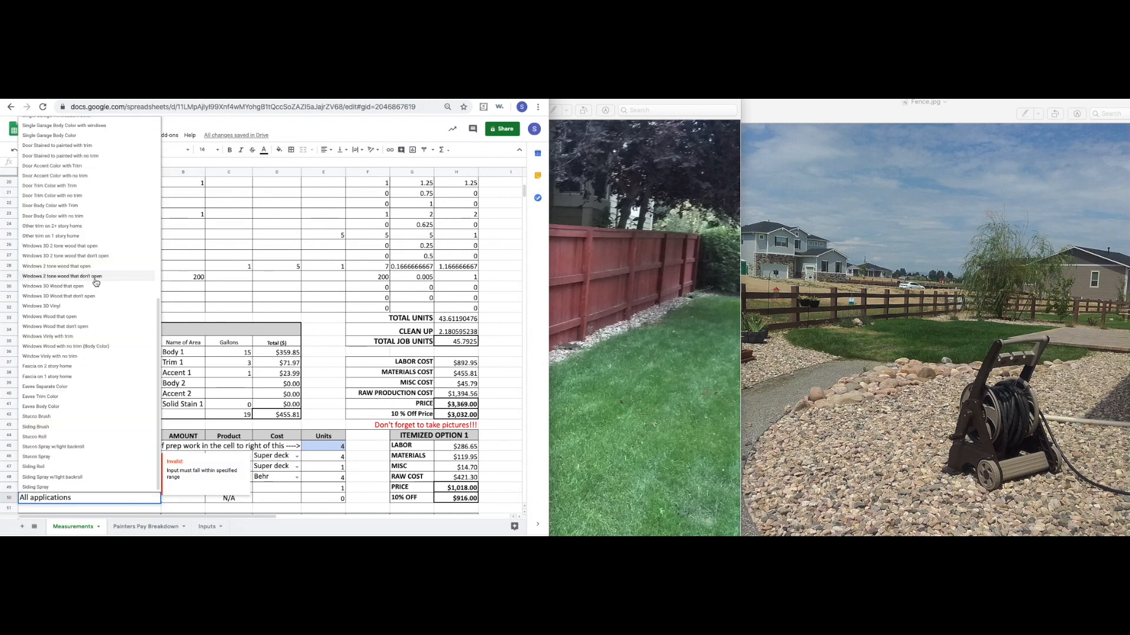
{"action": "scroll", "coordinate": [88, 253], "scroll_direction": "up", "scroll_amount": 6}
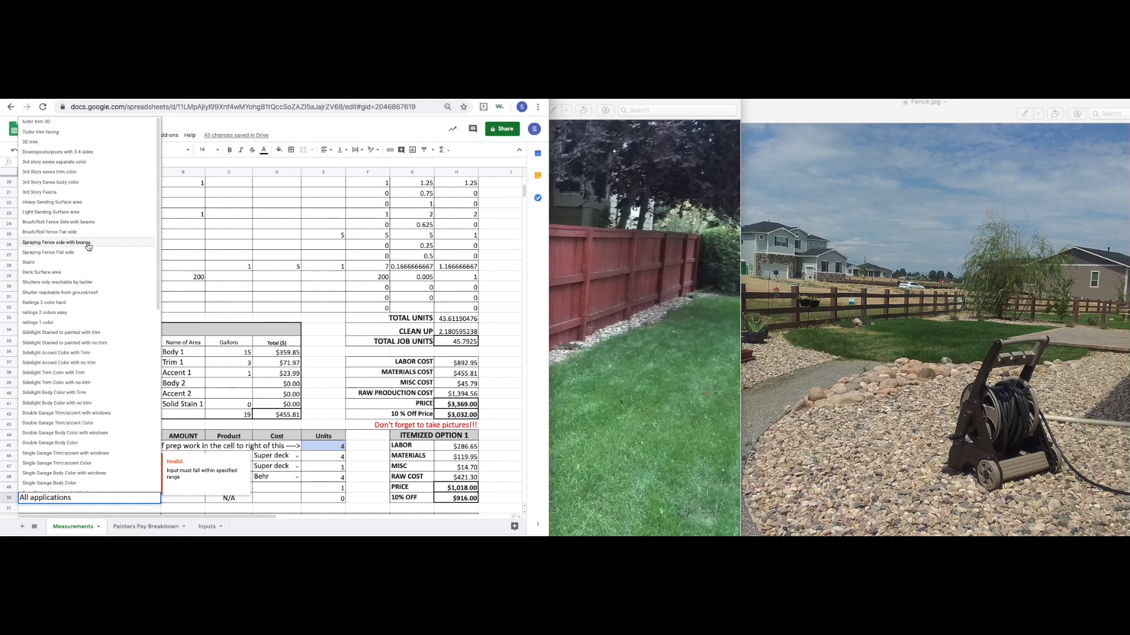
{"action": "left_click", "coordinate": [88, 247]}
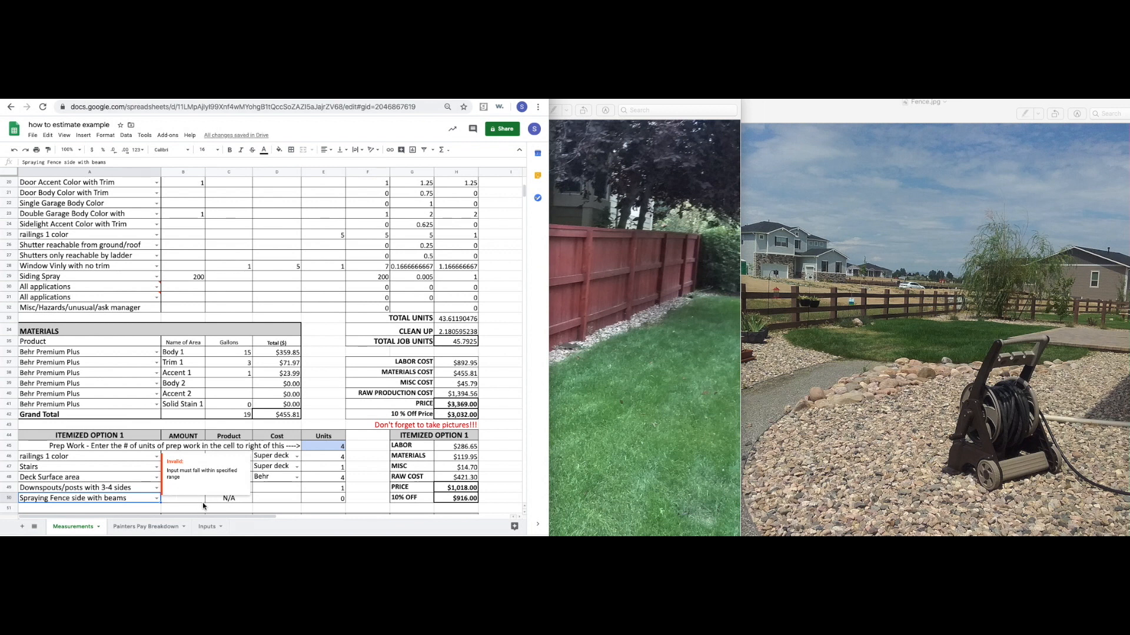
{"action": "left_click", "coordinate": [203, 504]}
{"action": "type", "text": "50"}
{"action": "left_click", "coordinate": [247, 500]}
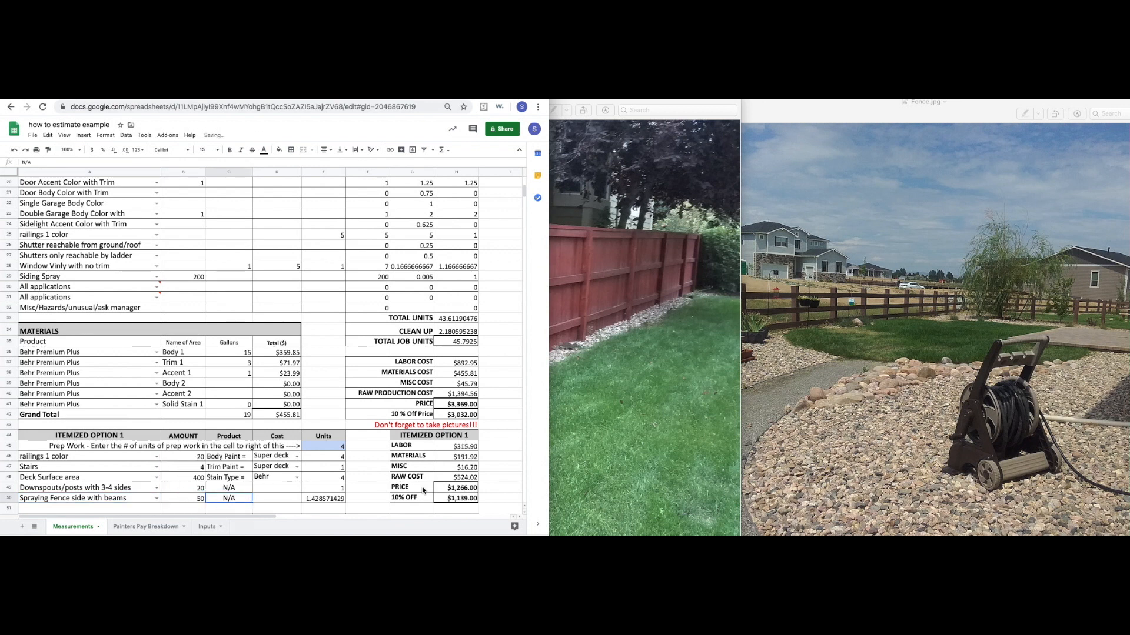
Bring the open rail fence photo Fence.jpg forward and place it beside the estimate.
{"action": "left_click", "coordinate": [869, 347]}
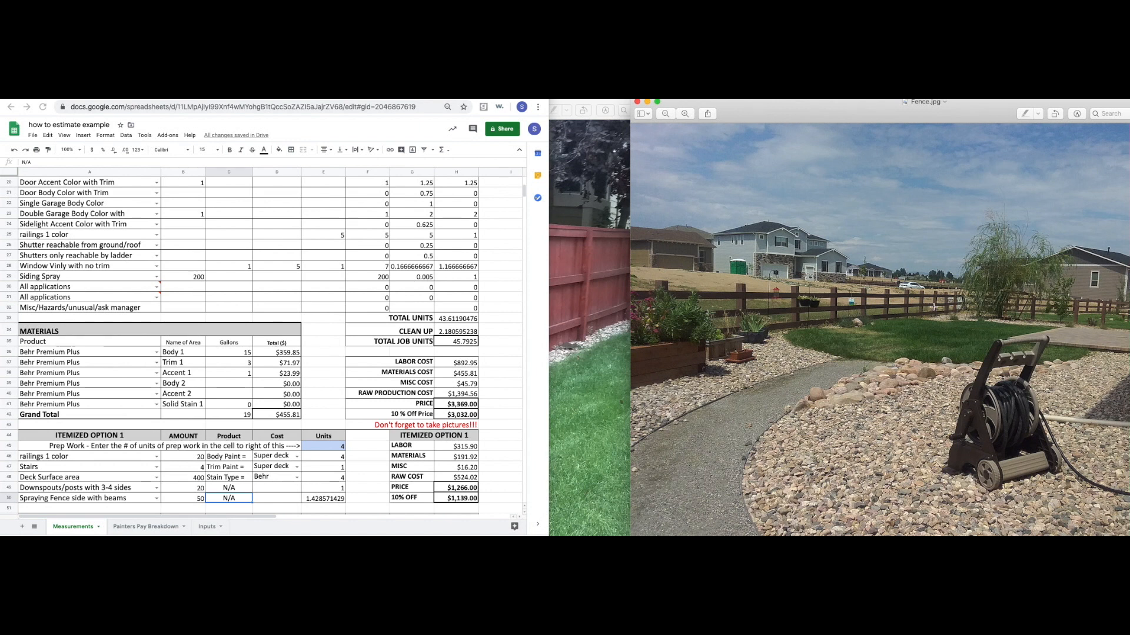
{"action": "left_click_drag", "start_coordinate": [867, 118], "coordinate": [805, 118]}
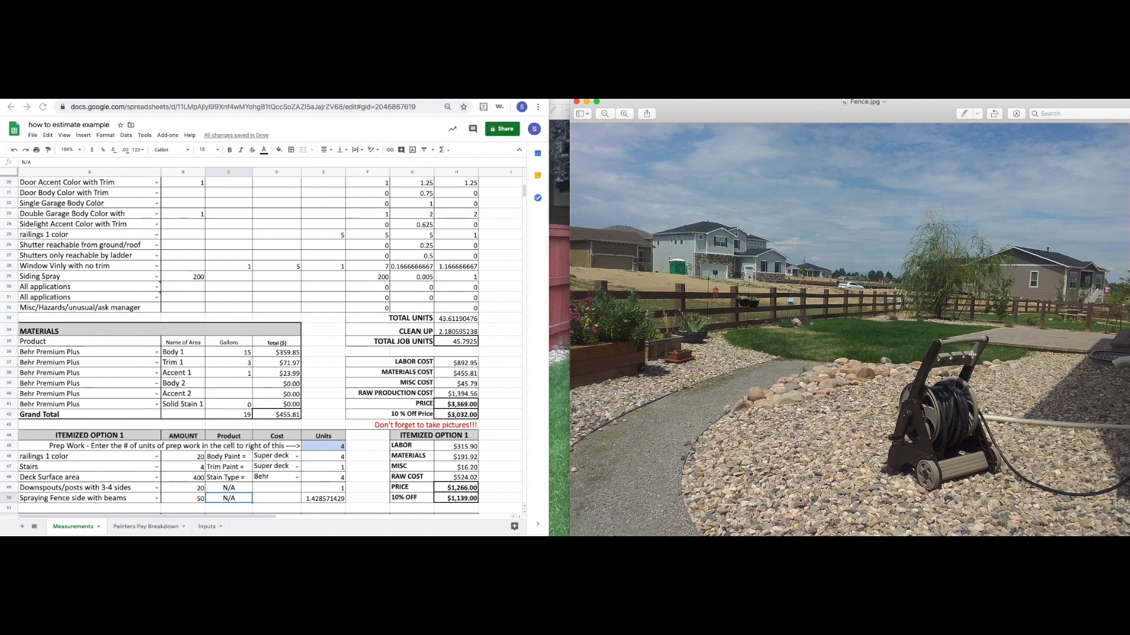
Compare the red privacy fence photo with the open rail fence photo and the online fence images.
{"action": "left_click", "coordinate": [562, 259]}
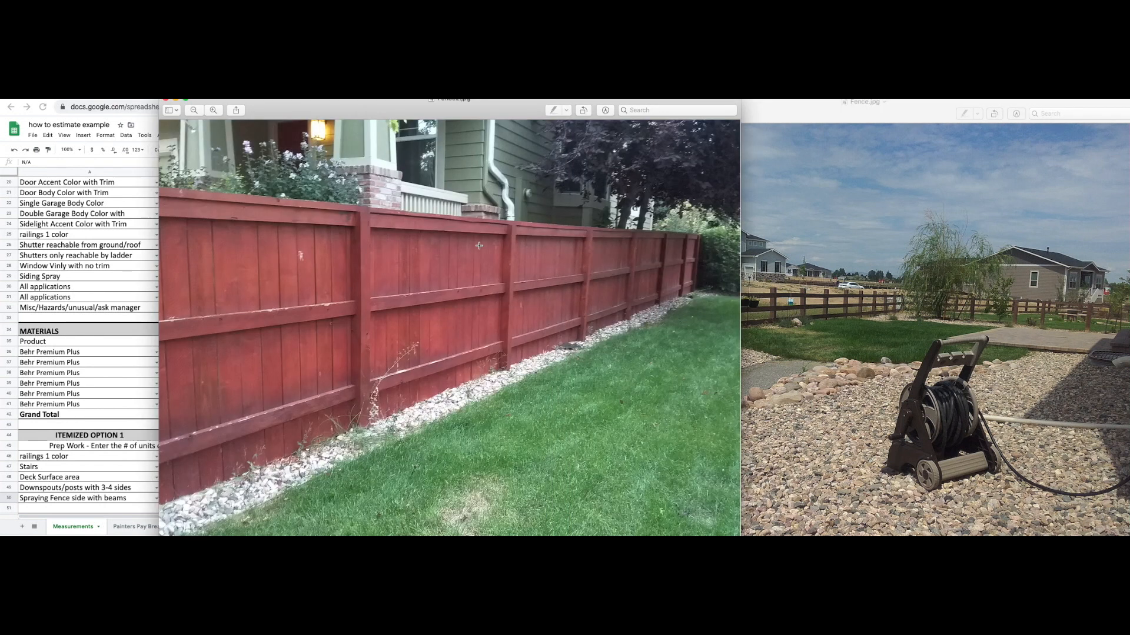
{"action": "left_click", "coordinate": [862, 350]}
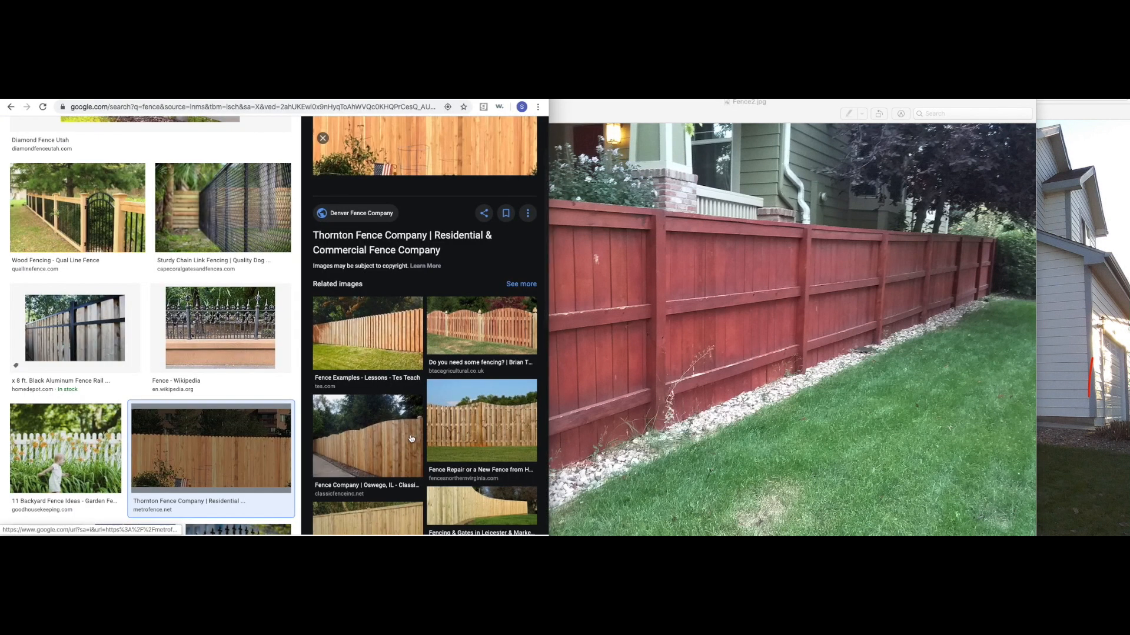
{"action": "scroll", "coordinate": [411, 438], "scroll_direction": "up", "scroll_amount": 2}
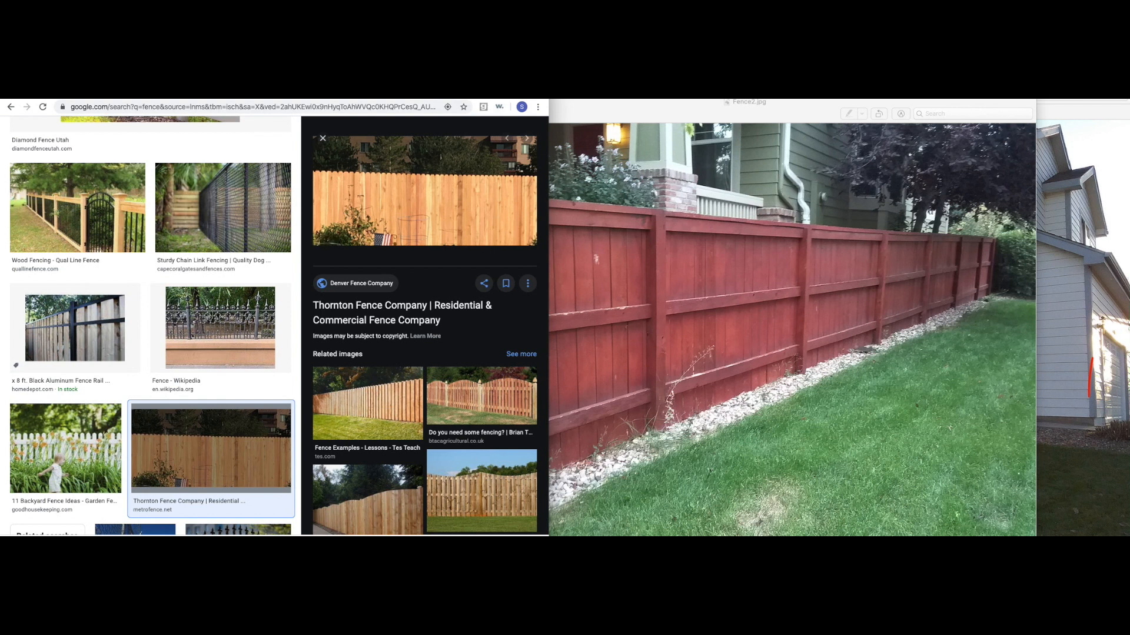
{"action": "left_click", "coordinate": [184, 100]}
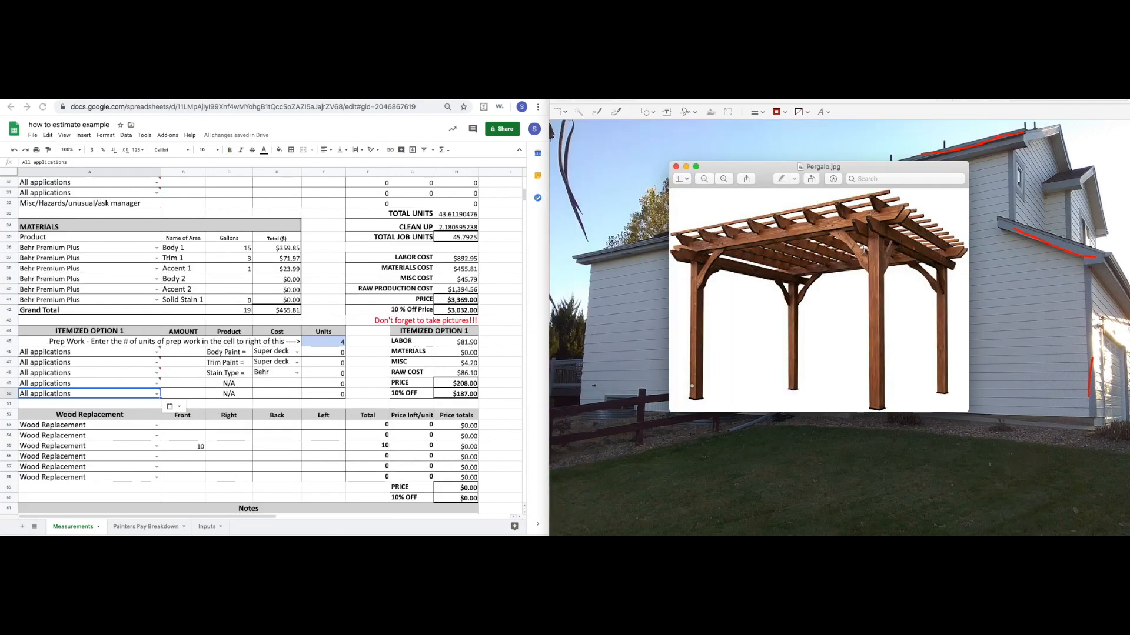
Enlarge the Pergalo.jpg photo and set the first Itemized Option 1 row to Downspouts/posts with 3-4 sides.
{"action": "double_click", "coordinate": [854, 171]}
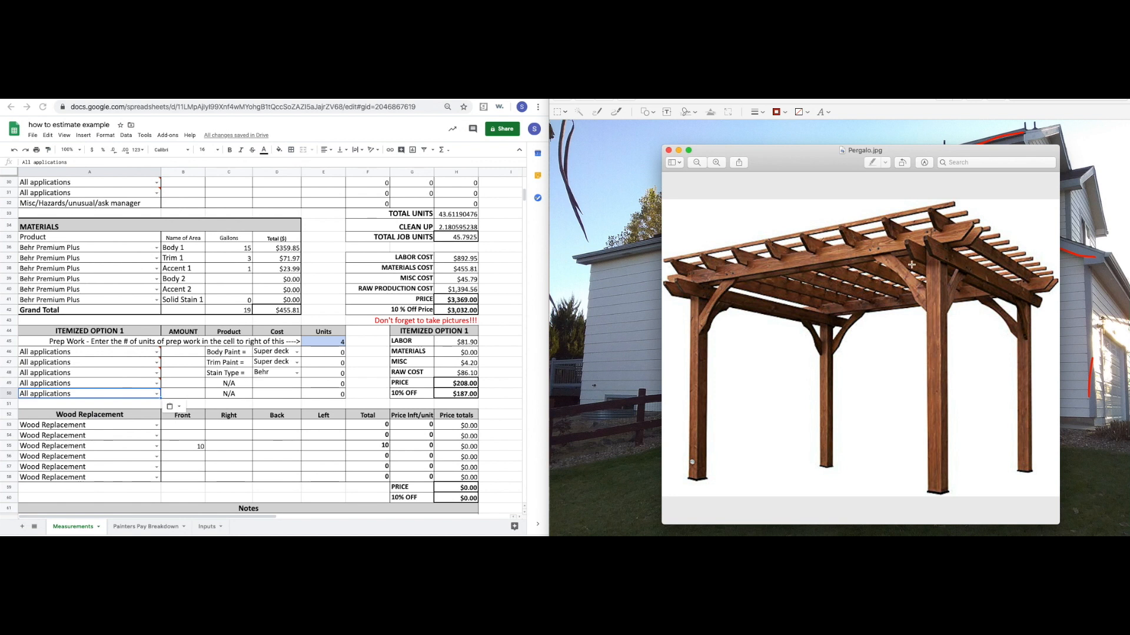
{"action": "left_click", "coordinate": [157, 351]}
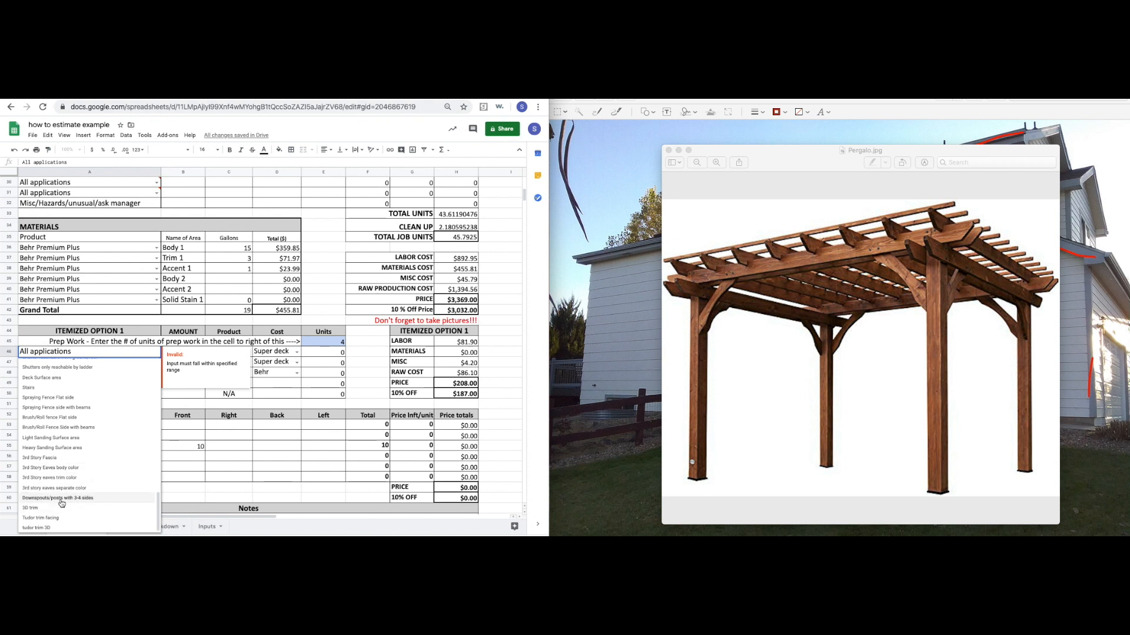
{"action": "left_click", "coordinate": [40, 502]}
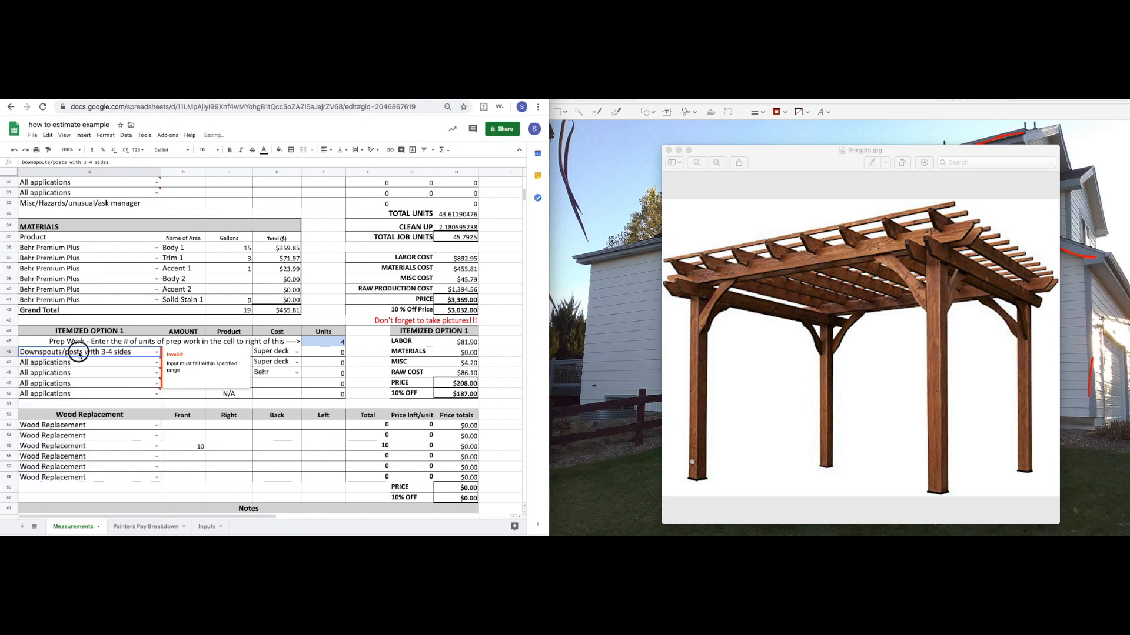
{"action": "left_click", "coordinate": [192, 357]}
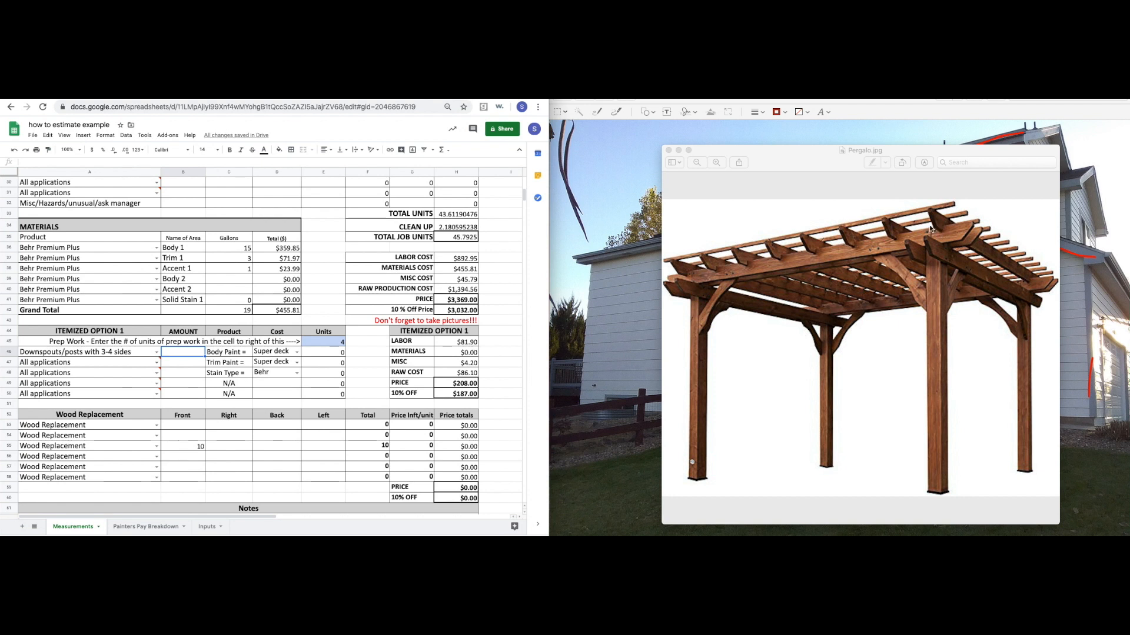
Mark the pergola's main beams, four posts and a corner brace with red strokes on the Pergalo.jpg photo.
{"action": "left_click", "coordinate": [939, 277]}
{"action": "left_click_drag", "start_coordinate": [949, 272], "coordinate": [981, 280]}
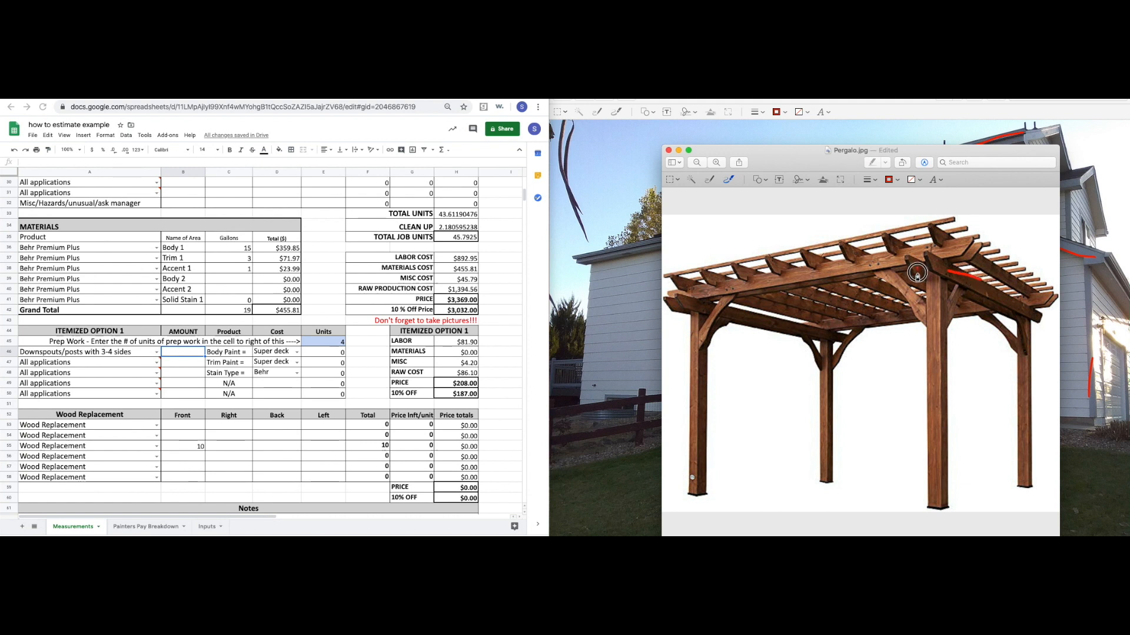
{"action": "mouse_move", "coordinate": [683, 299]}
{"action": "left_mouse_down"}
{"action": "mouse_move", "coordinate": [715, 311]}
{"action": "mouse_move", "coordinate": [674, 307]}
{"action": "mouse_move", "coordinate": [681, 286]}
{"action": "mouse_move", "coordinate": [784, 267]}
{"action": "left_mouse_up"}
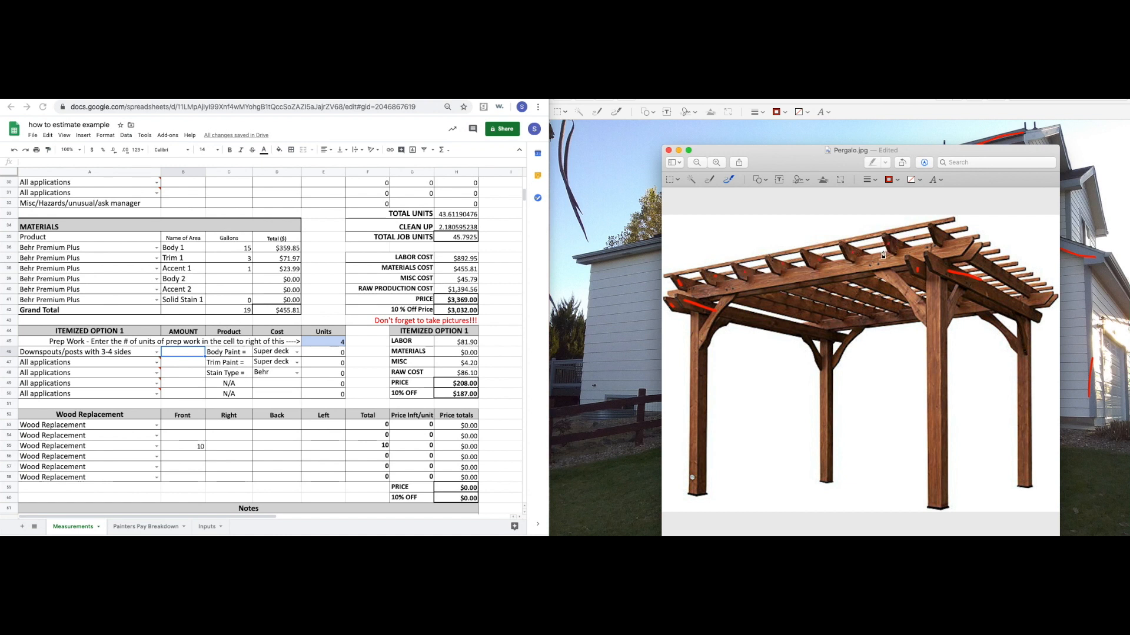
{"action": "mouse_move", "coordinate": [762, 283]}
{"action": "left_mouse_down"}
{"action": "mouse_move", "coordinate": [826, 280]}
{"action": "mouse_move", "coordinate": [800, 286]}
{"action": "left_mouse_up"}
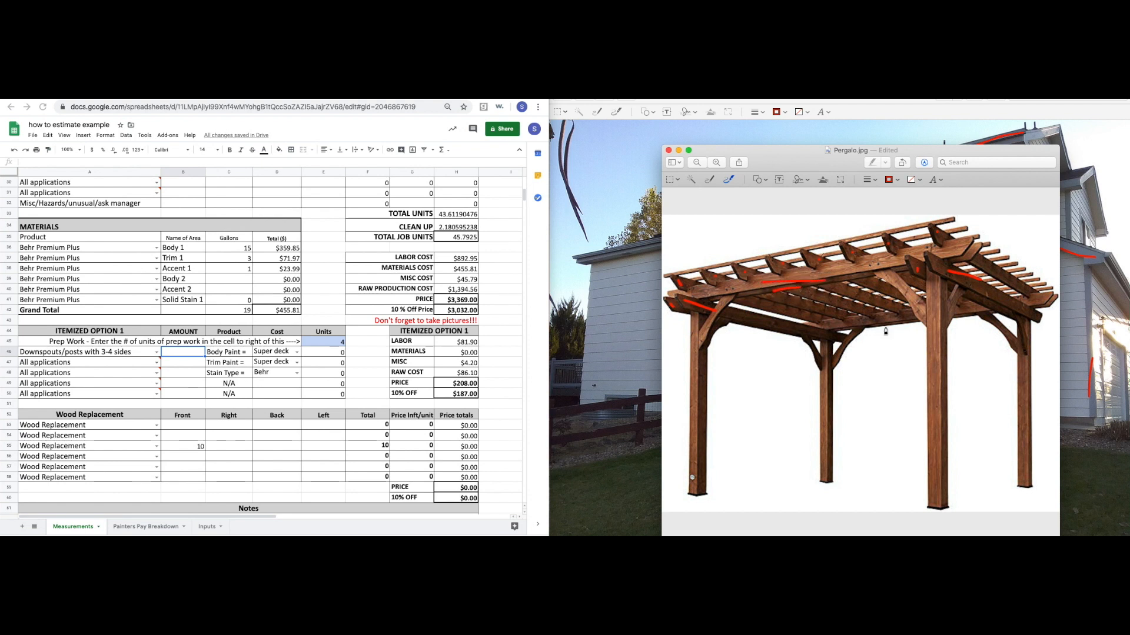
{"action": "left_click_drag", "start_coordinate": [865, 319], "coordinate": [890, 325]}
{"action": "left_click_drag", "start_coordinate": [695, 343], "coordinate": [700, 378]}
{"action": "left_click_drag", "start_coordinate": [824, 370], "coordinate": [826, 399]}
{"action": "left_click_drag", "start_coordinate": [931, 333], "coordinate": [940, 369]}
{"action": "left_click_drag", "start_coordinate": [1021, 365], "coordinate": [1013, 405]}
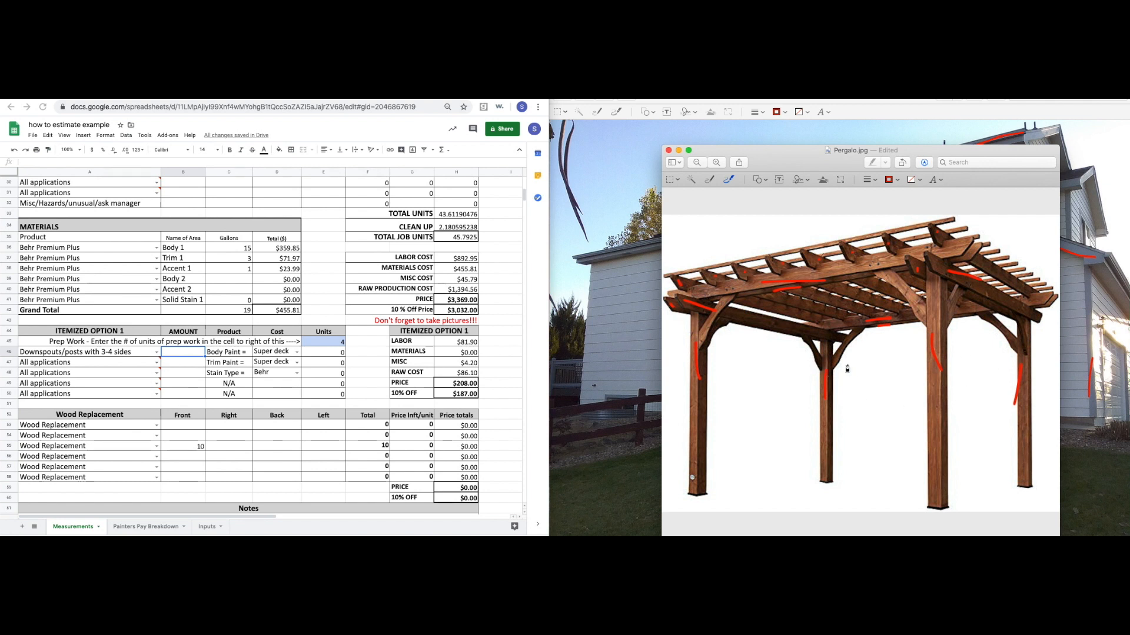
{"action": "left_click", "coordinate": [893, 283]}
{"action": "left_click_drag", "start_coordinate": [893, 283], "coordinate": [916, 307]}
Set the amount of the Downspouts/posts with 3-4 sides row in Itemized Option 1 to 220.
{"action": "left_click", "coordinate": [179, 353]}
{"action": "type", "text": "220"}
{"action": "key", "text": "Return"}
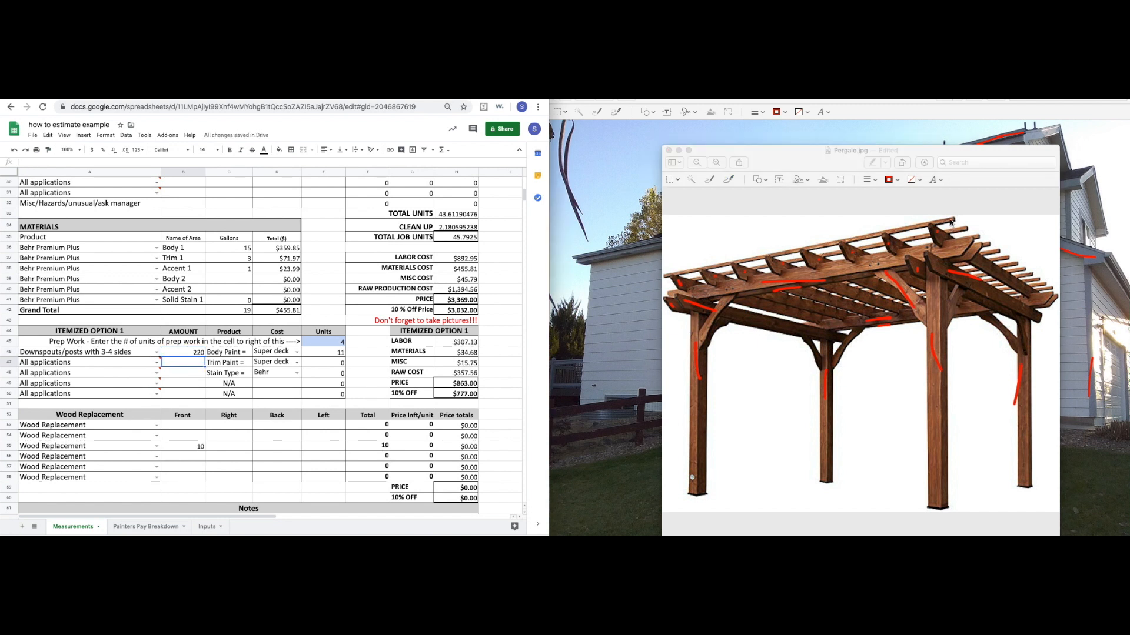
Mark the ends of the pergola's top slats with red strokes.
{"action": "left_click", "coordinate": [1042, 287]}
{"action": "left_click_drag", "start_coordinate": [1038, 283], "coordinate": [996, 243]}
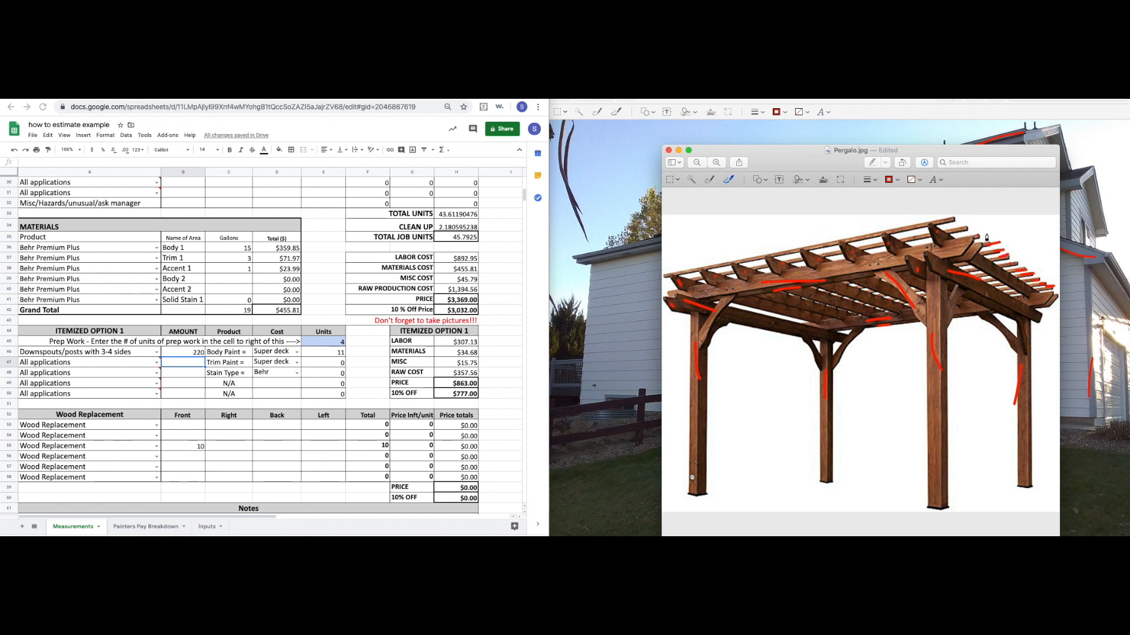
{"action": "left_click_drag", "start_coordinate": [960, 230], "coordinate": [959, 217]}
Set the amount of the Downspouts/posts with 3-4 sides row in Itemized Option 1 to 340.
{"action": "left_click", "coordinate": [186, 358]}
{"action": "left_click", "coordinate": [183, 354]}
{"action": "type", "text": "3"}
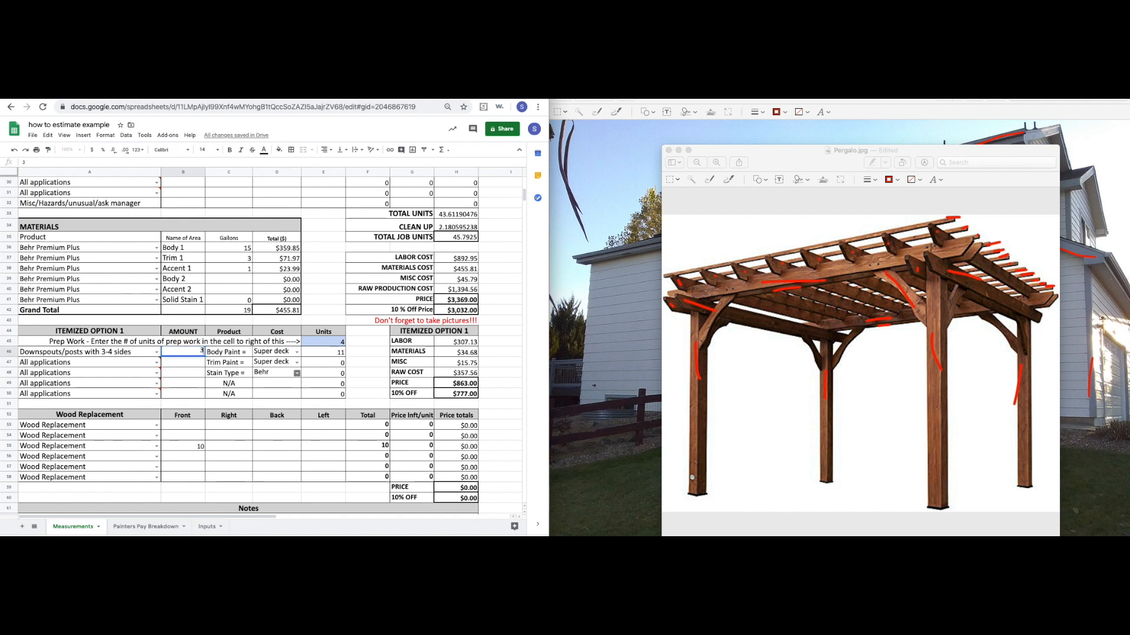
{"action": "type", "text": "40"}
{"action": "key", "text": "Return"}
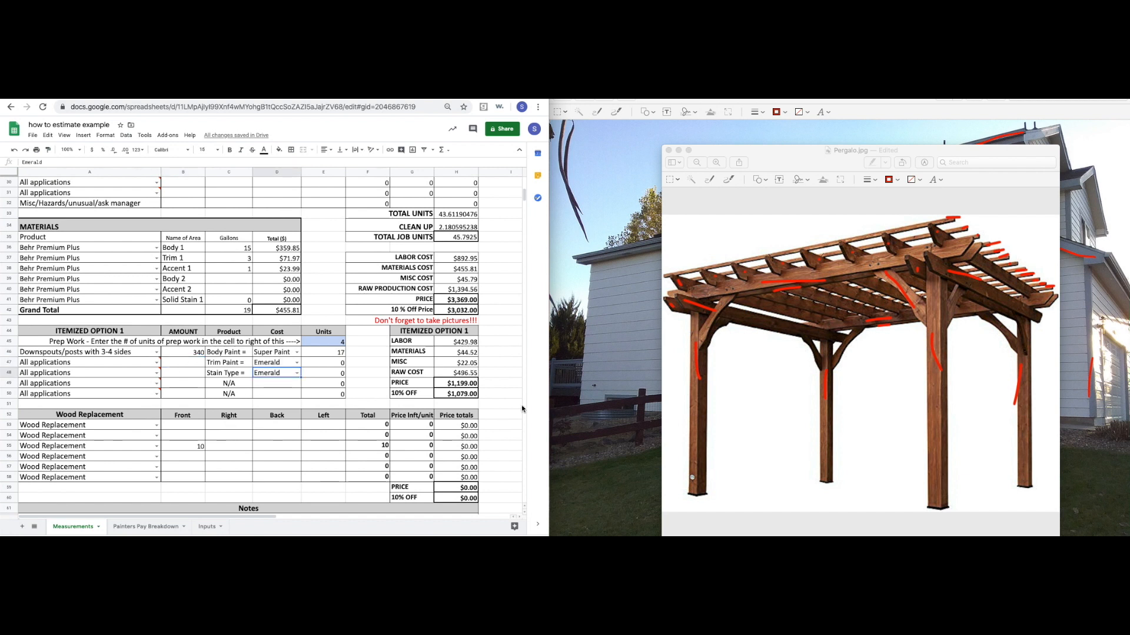
Examine how the Itemized Option 1 application, amount and units relate to the body paint, trim paint and stain selections.
{"action": "left_click_drag", "start_coordinate": [106, 330], "coordinate": [329, 393]}
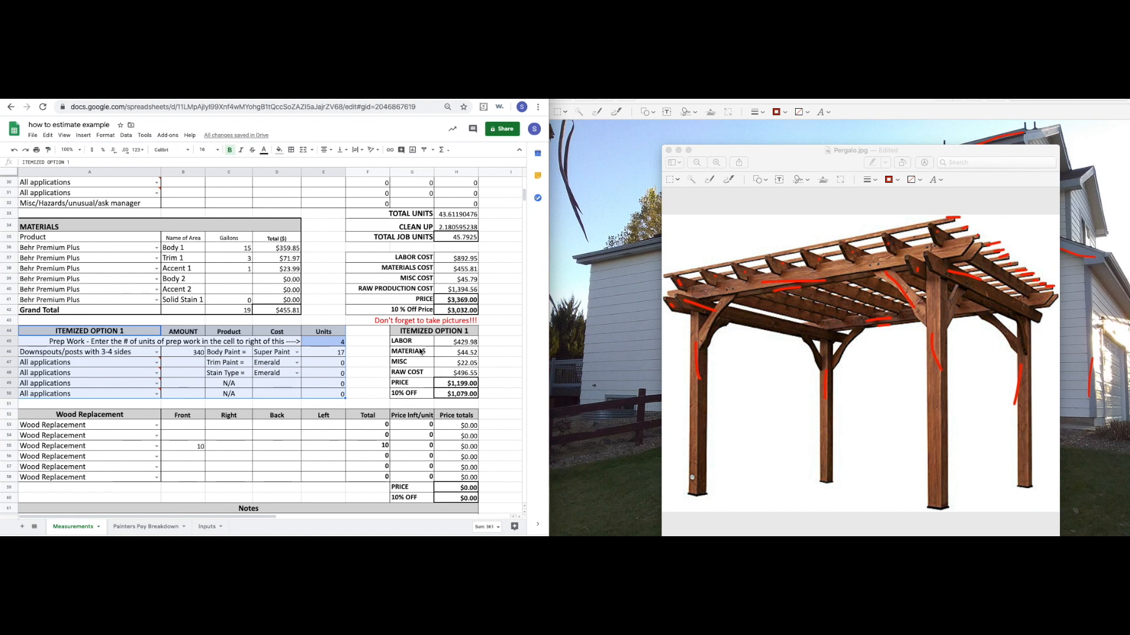
{"action": "left_click_drag", "start_coordinate": [331, 344], "coordinate": [330, 393]}
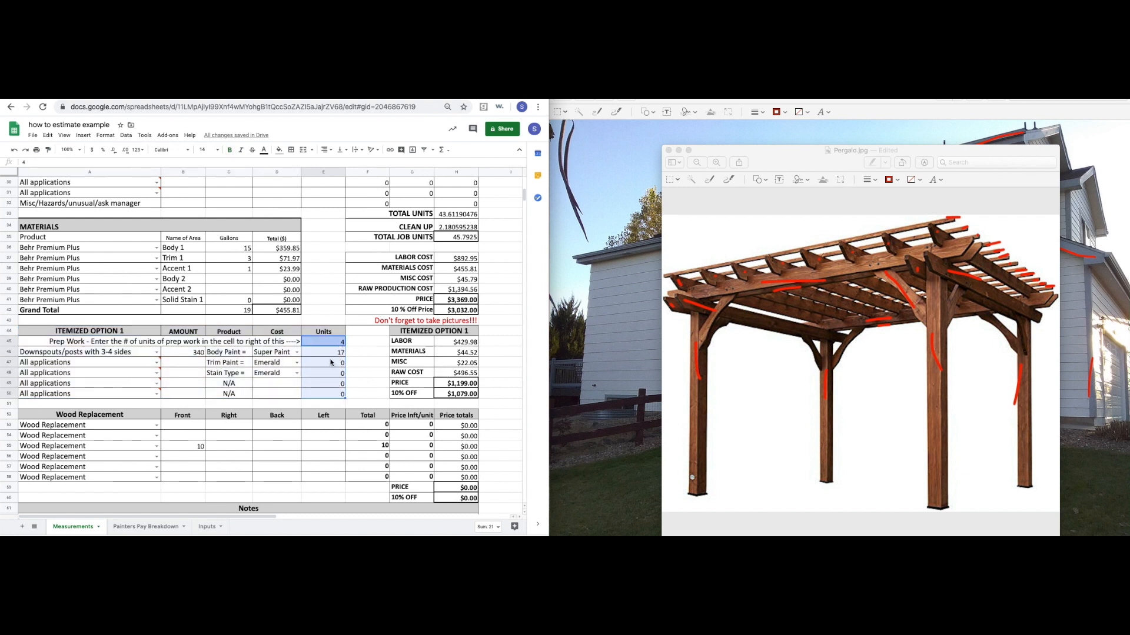
{"action": "left_click", "coordinate": [331, 356]}
{"action": "left_click", "coordinate": [328, 375]}
{"action": "left_click", "coordinate": [177, 355]}
{"action": "left_click_drag", "start_coordinate": [137, 355], "coordinate": [176, 355]}
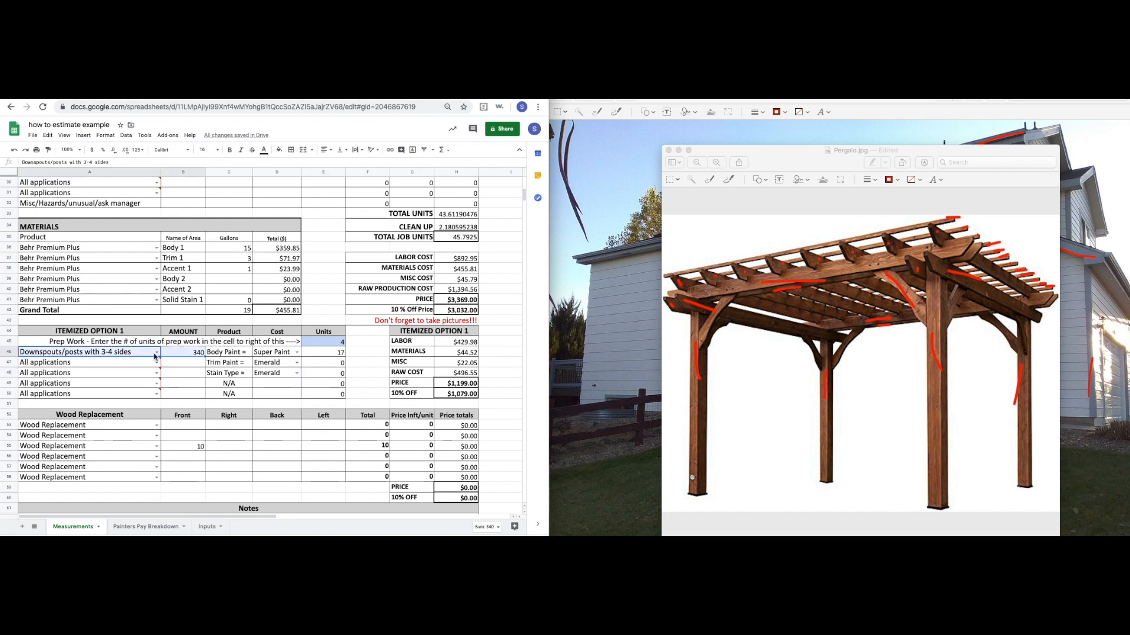
{"action": "left_click", "coordinate": [330, 355]}
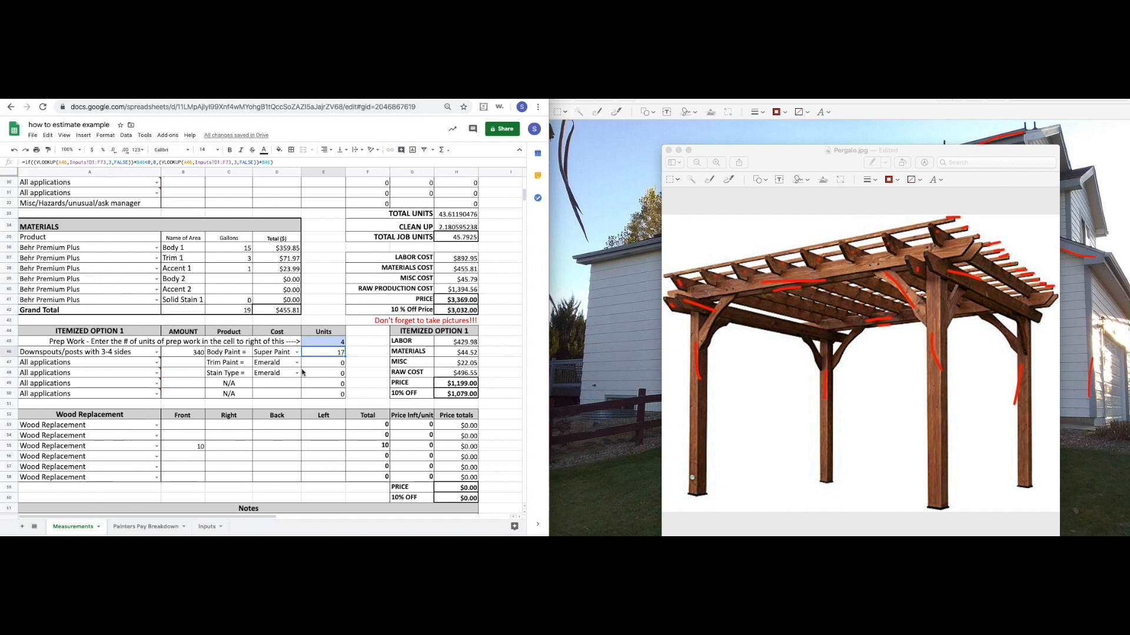
{"action": "mouse_move", "coordinate": [279, 355]}
{"action": "left_mouse_down"}
{"action": "mouse_move", "coordinate": [277, 374]}
{"action": "mouse_move", "coordinate": [231, 365]}
{"action": "mouse_move", "coordinate": [232, 375]}
{"action": "left_mouse_up"}
{"action": "left_click", "coordinate": [228, 355]}
{"action": "left_click", "coordinate": [226, 363]}
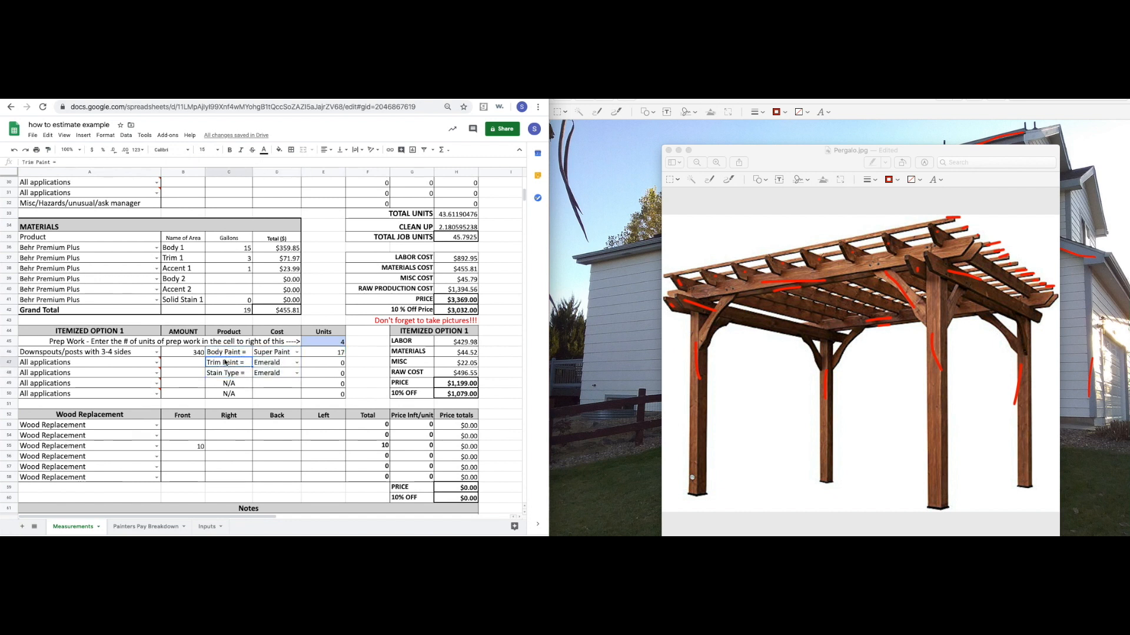
{"action": "left_click", "coordinate": [223, 374]}
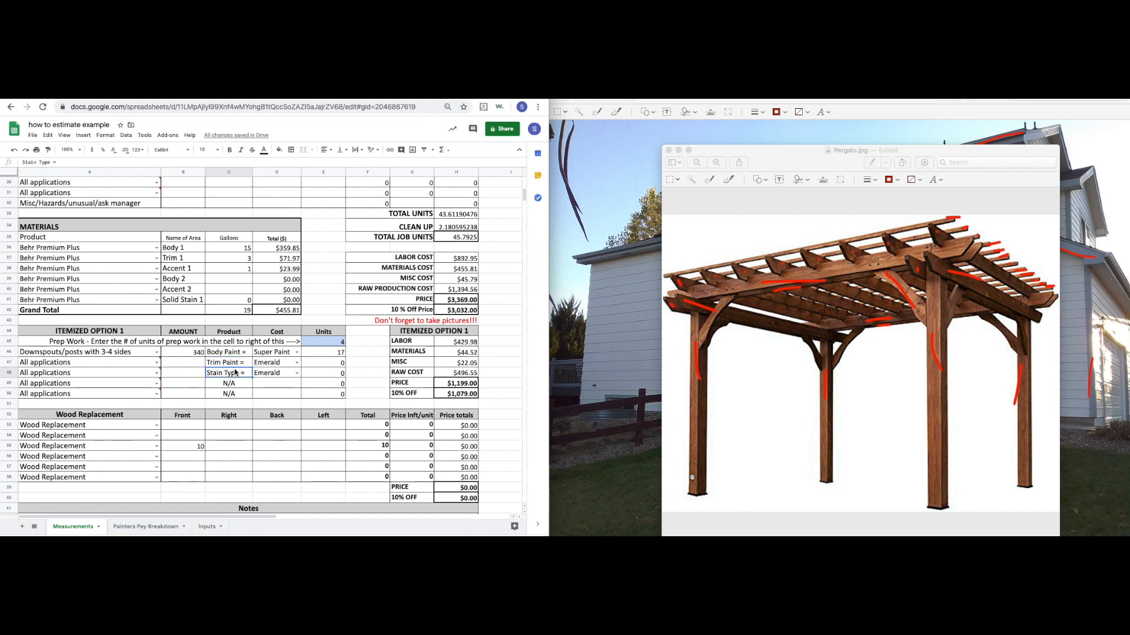
{"action": "left_click_drag", "start_coordinate": [196, 354], "coordinate": [141, 354]}
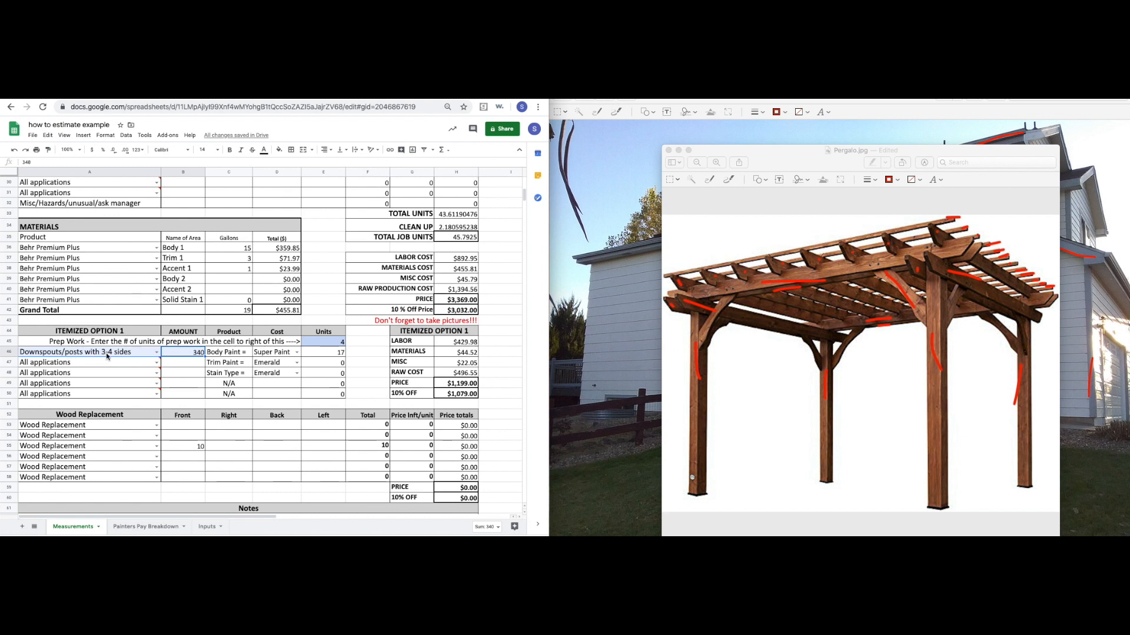
Change the first Itemized Option 1 row's application to Brush/Roll fence Flat side.
{"action": "left_click", "coordinate": [157, 351]}
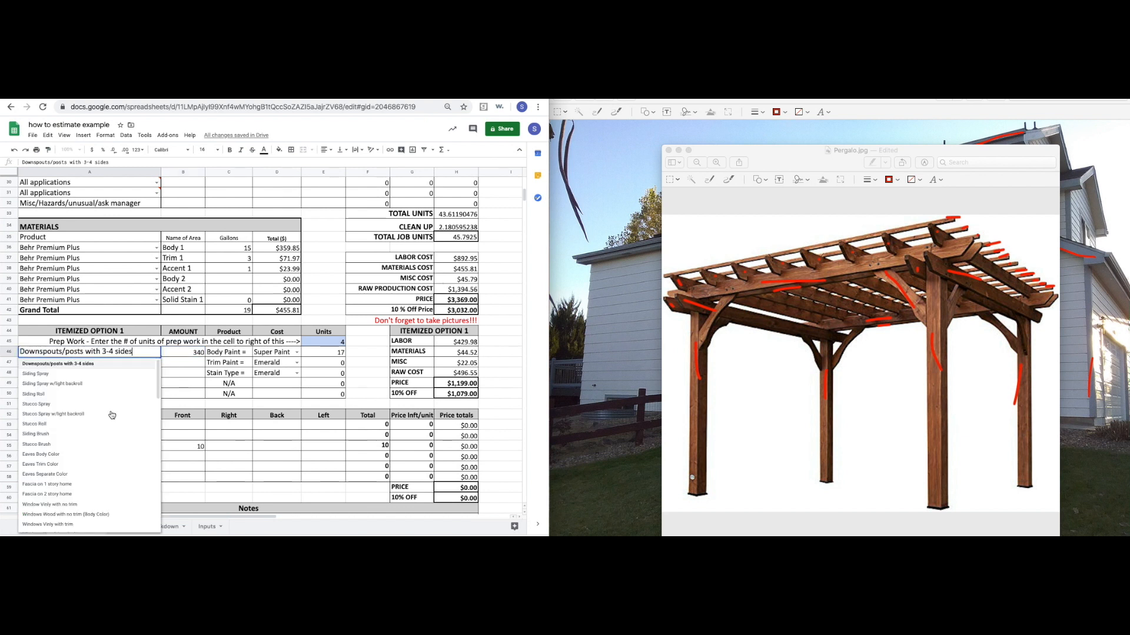
{"action": "scroll", "coordinate": [97, 471], "scroll_direction": "down", "scroll_amount": 10}
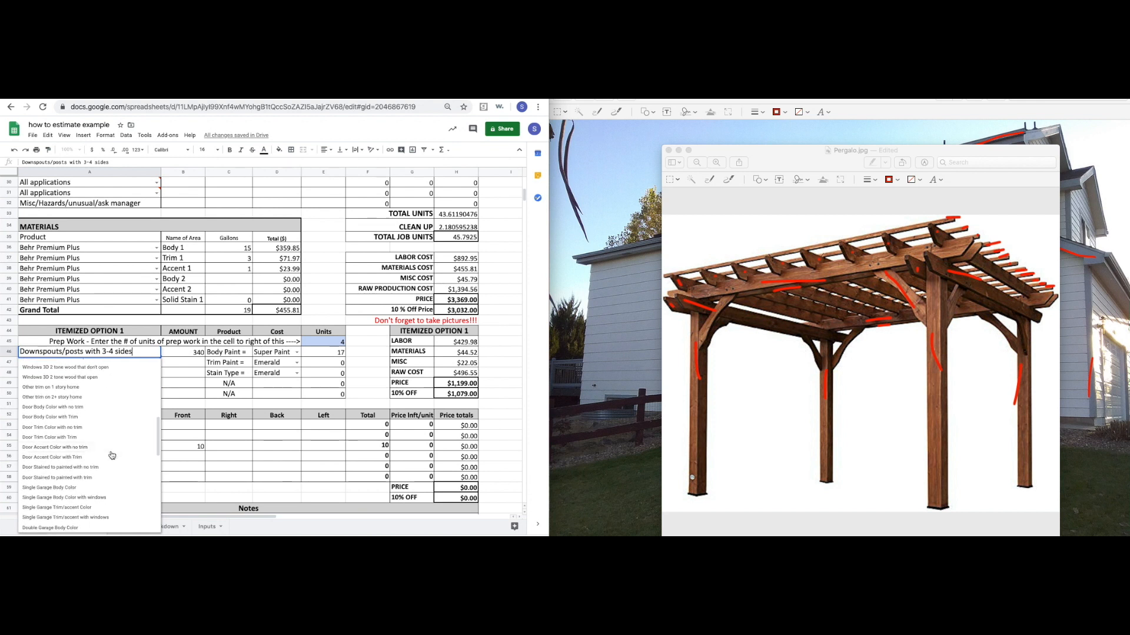
{"action": "scroll", "coordinate": [111, 455], "scroll_direction": "down", "scroll_amount": 10}
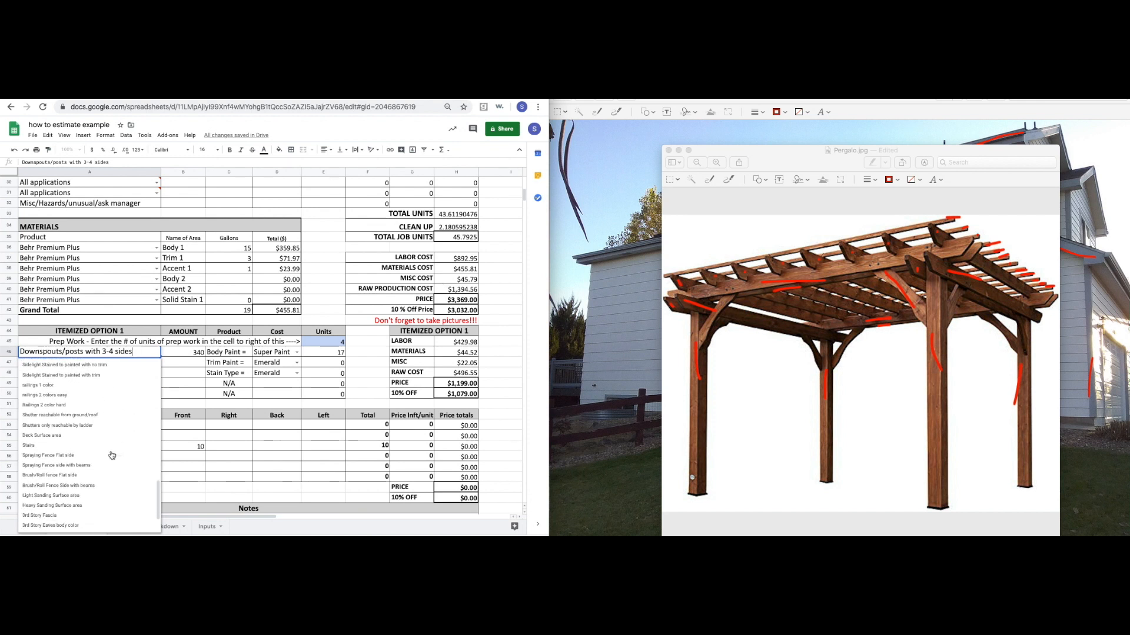
{"action": "left_click", "coordinate": [103, 479]}
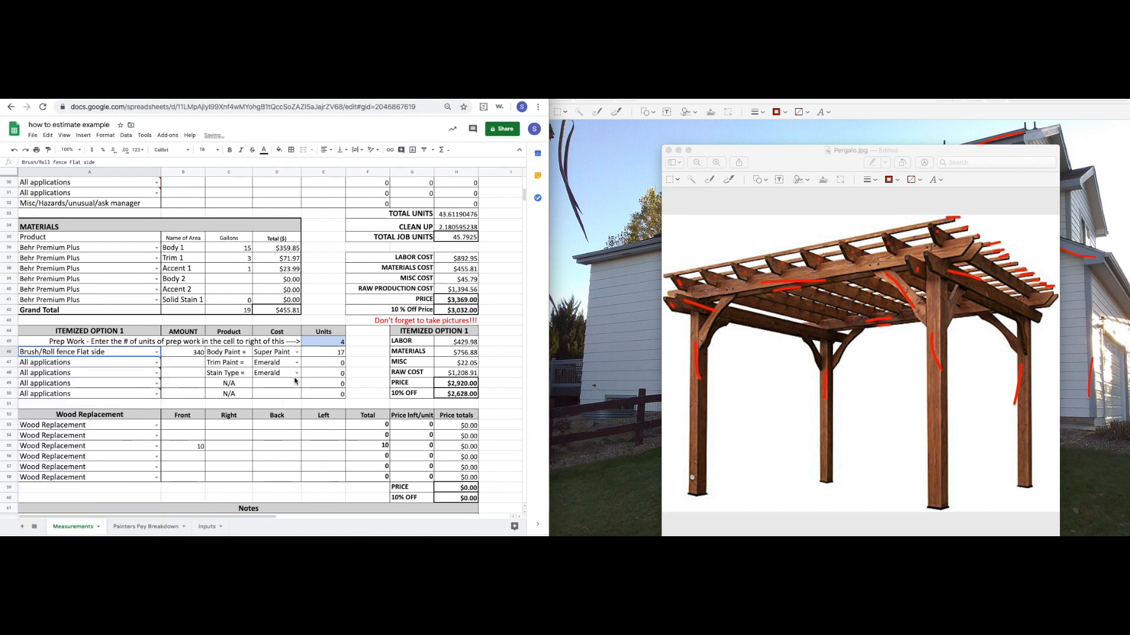
Try Super Paint as the Itemized Option 1 stain type, and replace it with SherLastic (For Stucco).
{"action": "left_click", "coordinate": [297, 372]}
{"action": "left_click", "coordinate": [274, 414]}
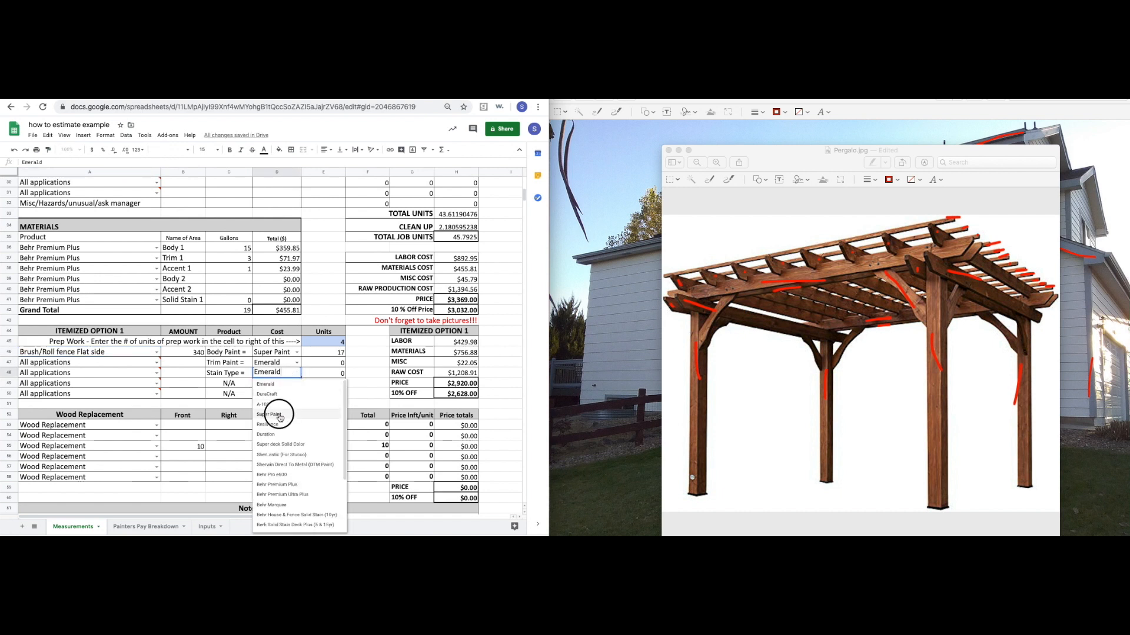
{"action": "left_click_drag", "start_coordinate": [226, 375], "coordinate": [271, 375]}
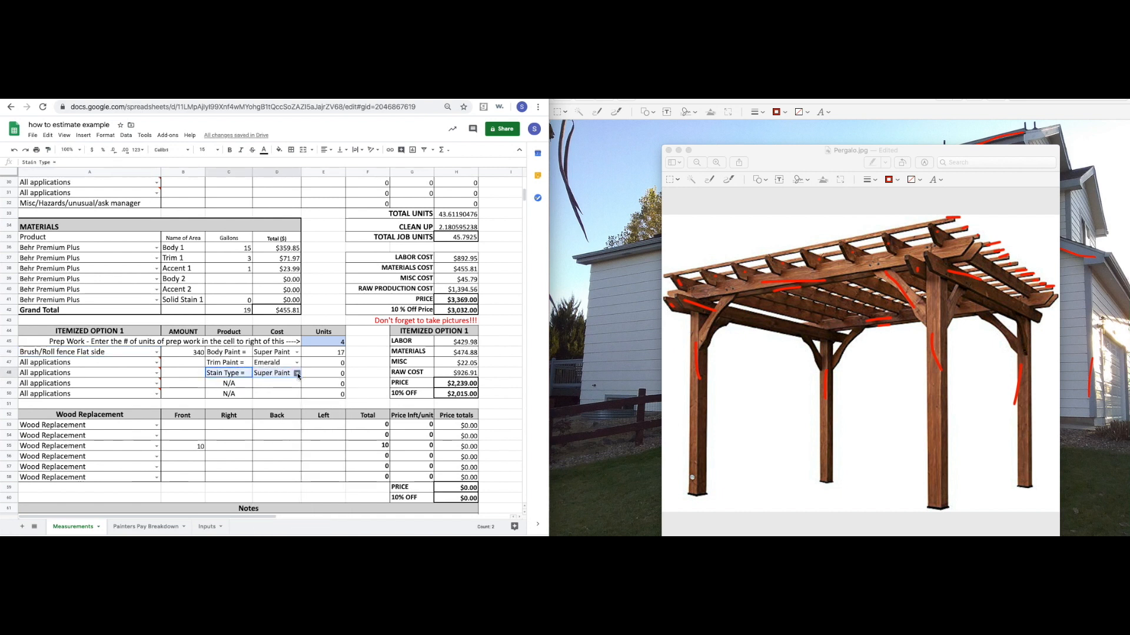
{"action": "left_click", "coordinate": [297, 373]}
{"action": "left_click", "coordinate": [301, 456]}
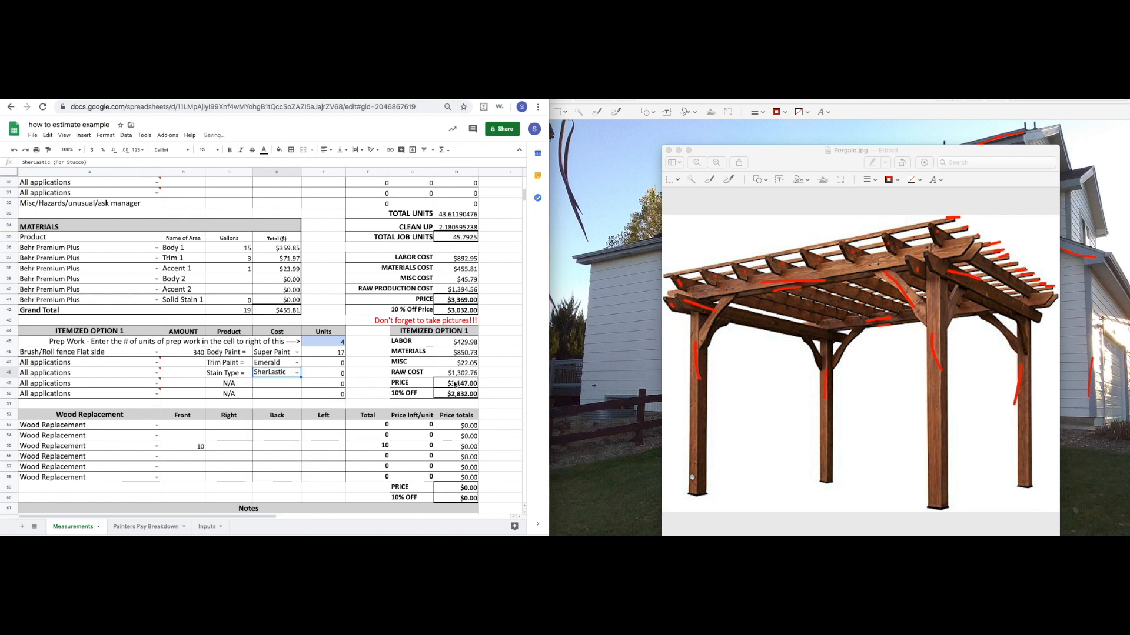
Change the first Itemized Option 1 row's application to Siding Spray.
{"action": "left_click", "coordinate": [157, 352]}
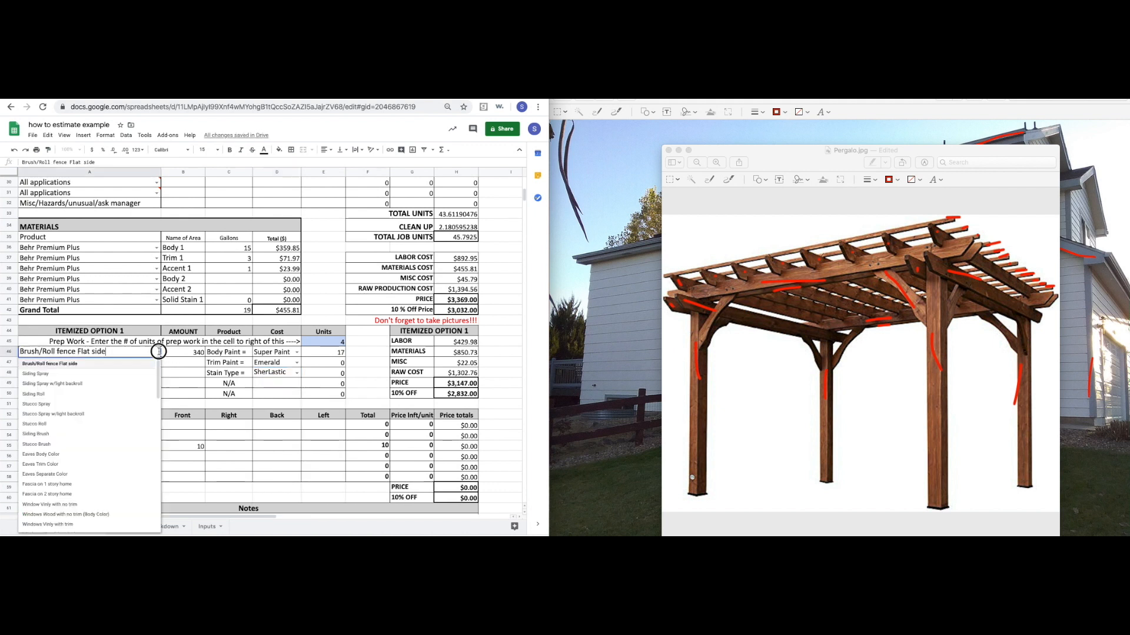
{"action": "scroll", "coordinate": [146, 392], "scroll_direction": "down", "scroll_amount": 2}
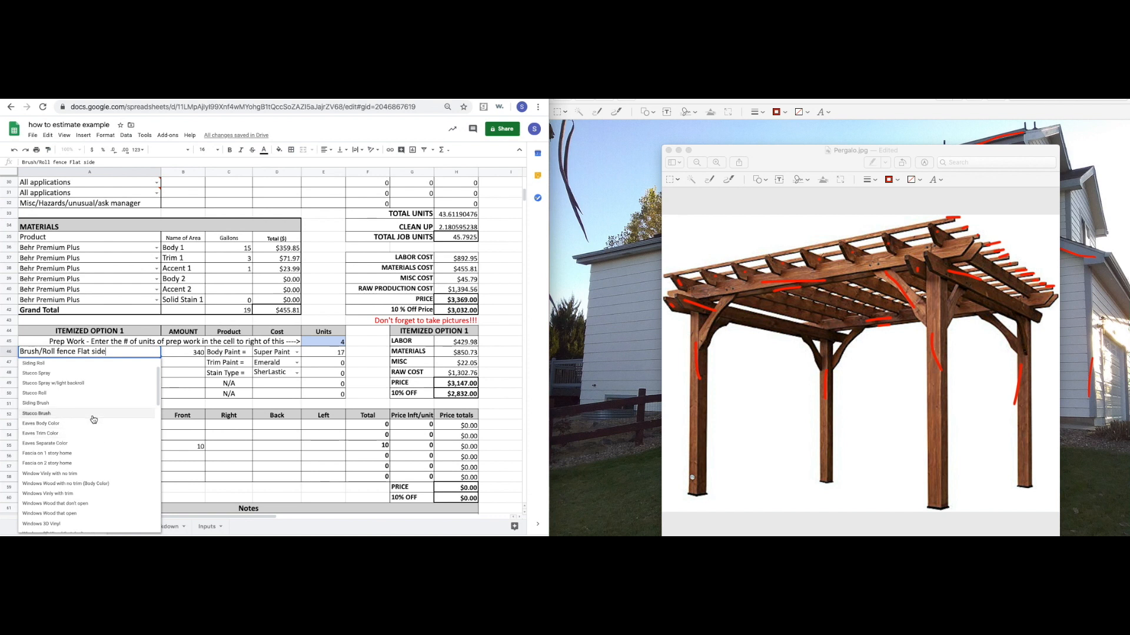
{"action": "left_click", "coordinate": [230, 364]}
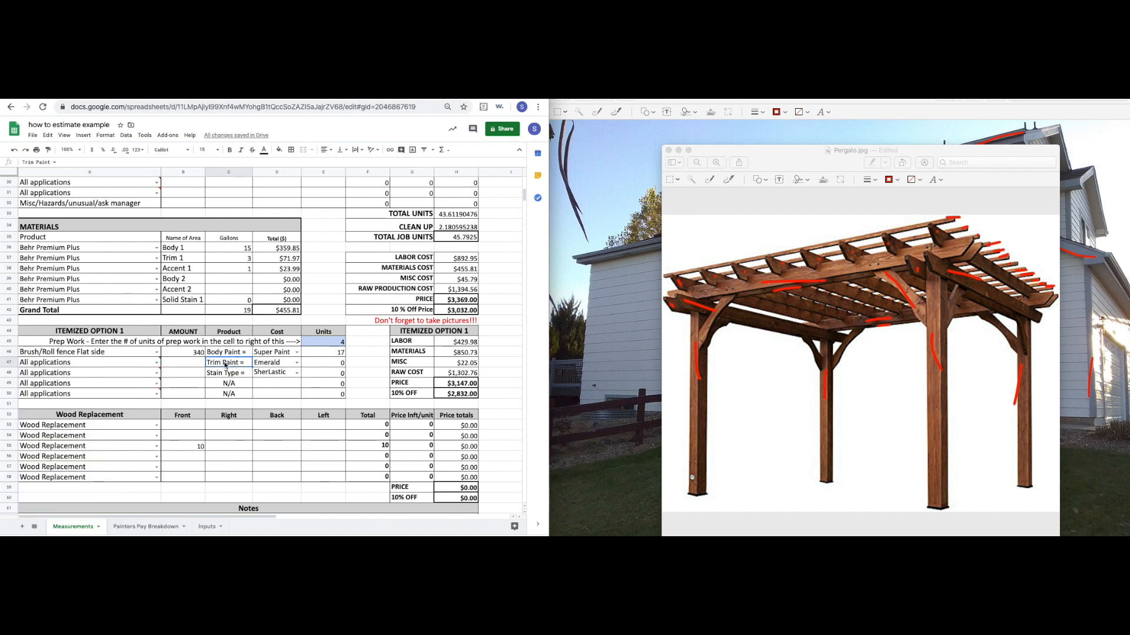
{"action": "left_click", "coordinate": [155, 352]}
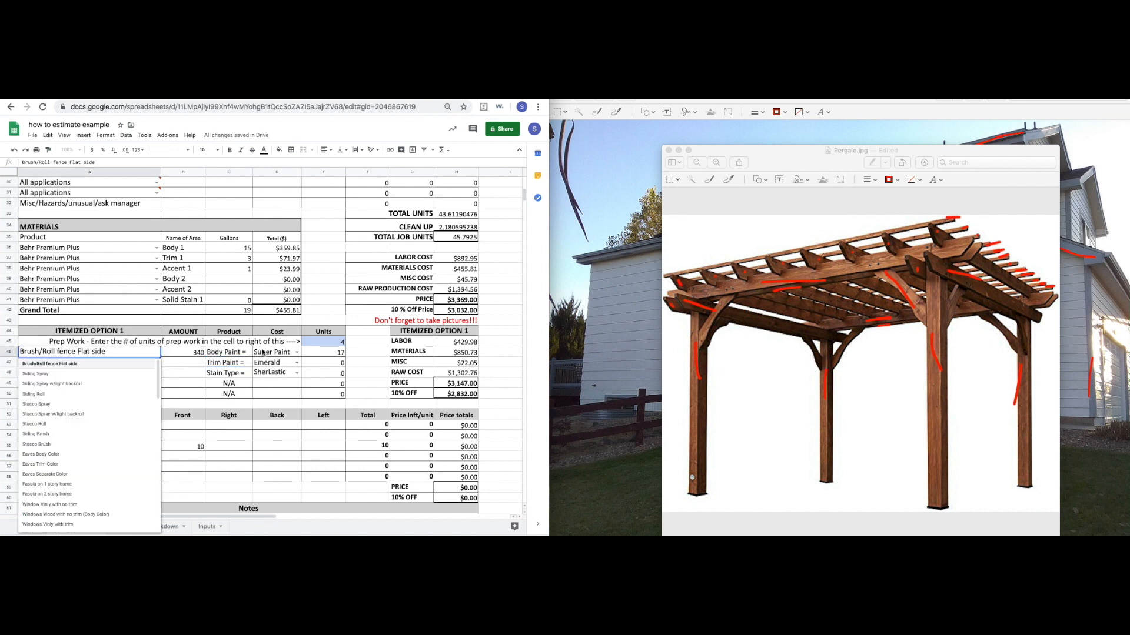
{"action": "left_click", "coordinate": [93, 375]}
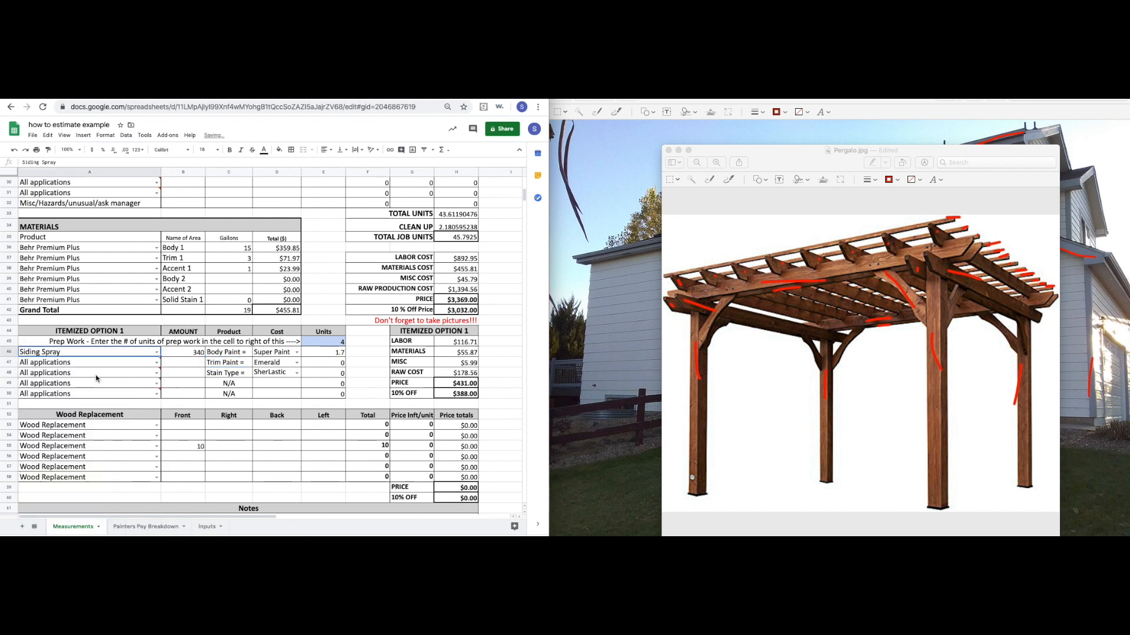
Set the Itemized Option 1 body paint to A-100.
{"action": "left_click", "coordinate": [283, 356]}
{"action": "left_click", "coordinate": [297, 352]}
{"action": "left_click", "coordinate": [265, 385]}
{"action": "left_click", "coordinate": [297, 353]}
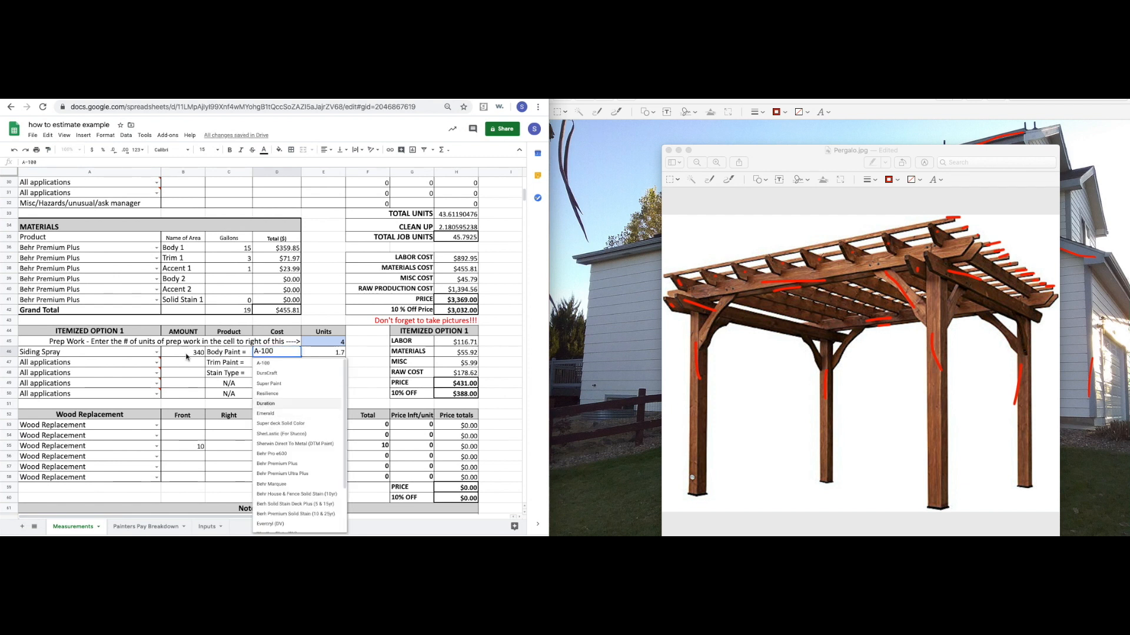
Change the first Itemized Option 1 row's application to Downspouts/posts with 3-4 sides.
{"action": "left_click", "coordinate": [170, 354]}
{"action": "left_click", "coordinate": [156, 353]}
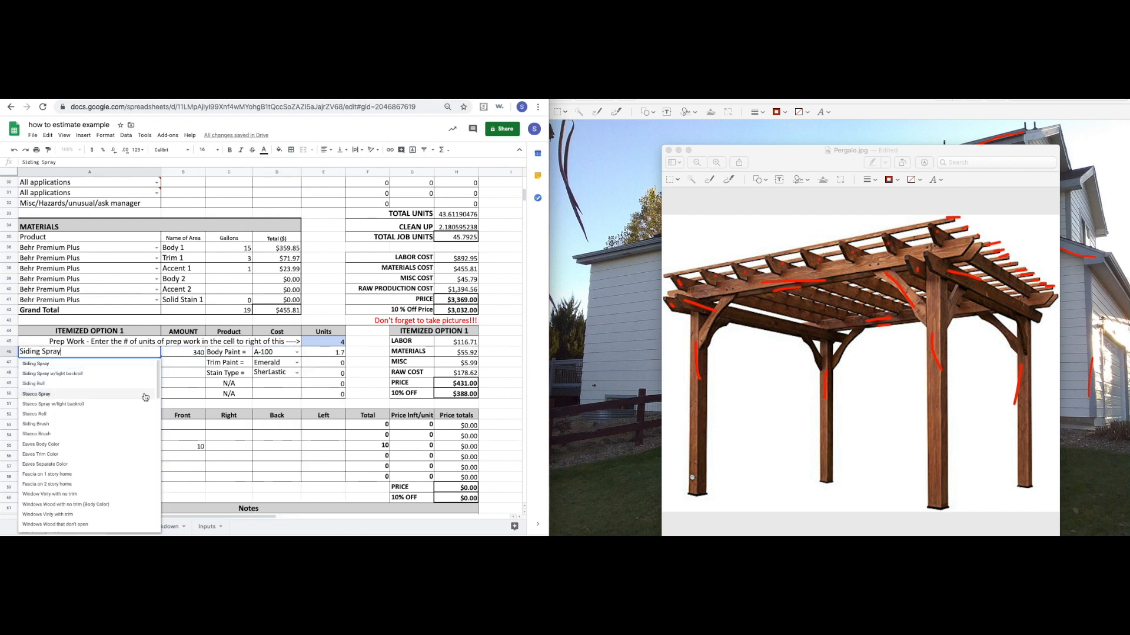
{"action": "scroll", "coordinate": [125, 427], "scroll_direction": "down", "scroll_amount": 10}
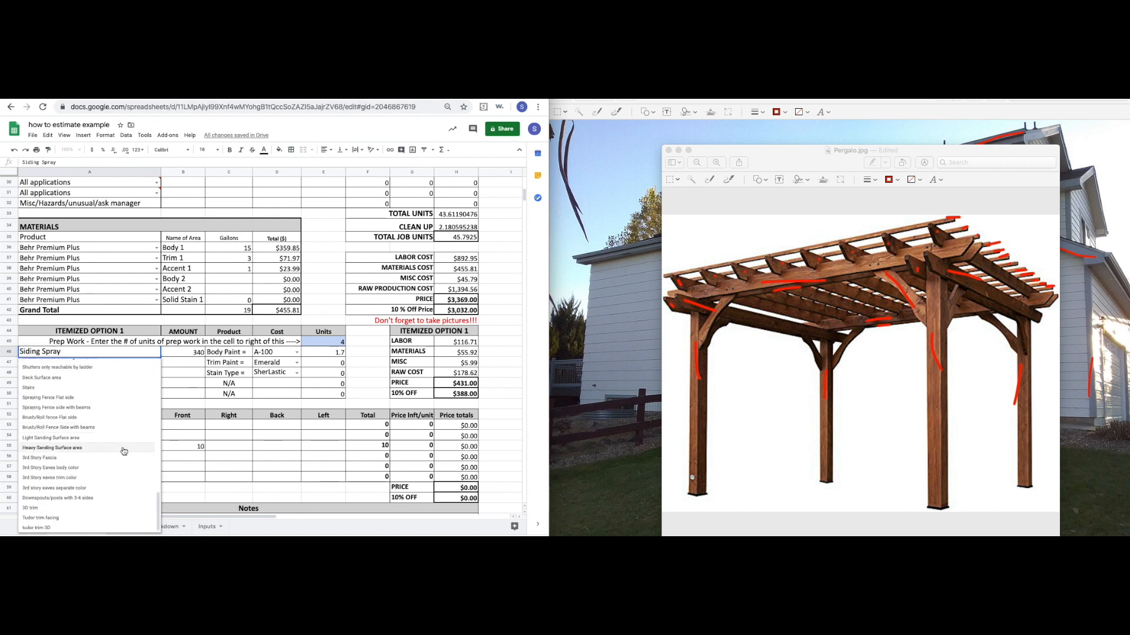
{"action": "left_click", "coordinate": [98, 500]}
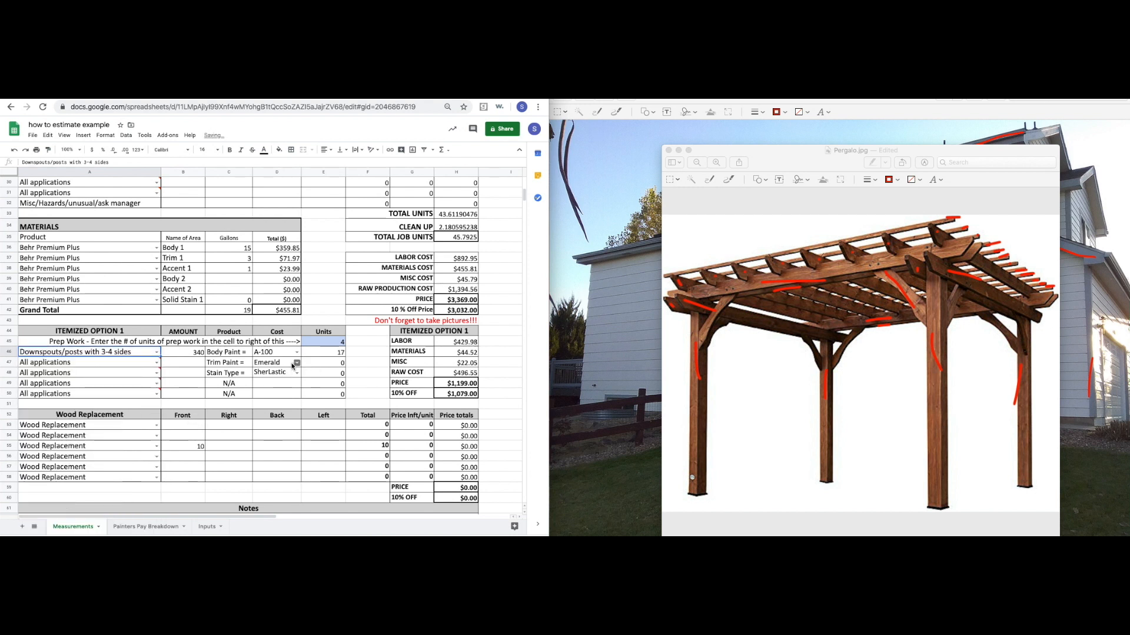
Set the Itemized Option 1 trim paint to Berh Solid Stain Deck Plus (5 & 15yr).
{"action": "left_click", "coordinate": [235, 365]}
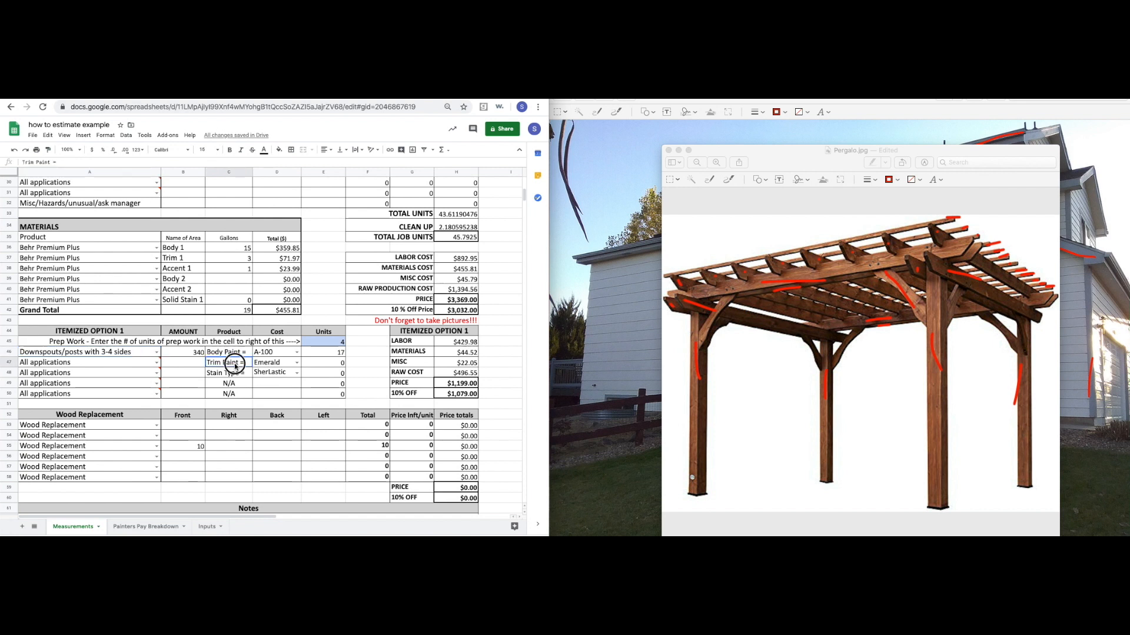
{"action": "left_click", "coordinate": [297, 362]}
{"action": "scroll", "coordinate": [294, 426], "scroll_direction": "down", "scroll_amount": 3}
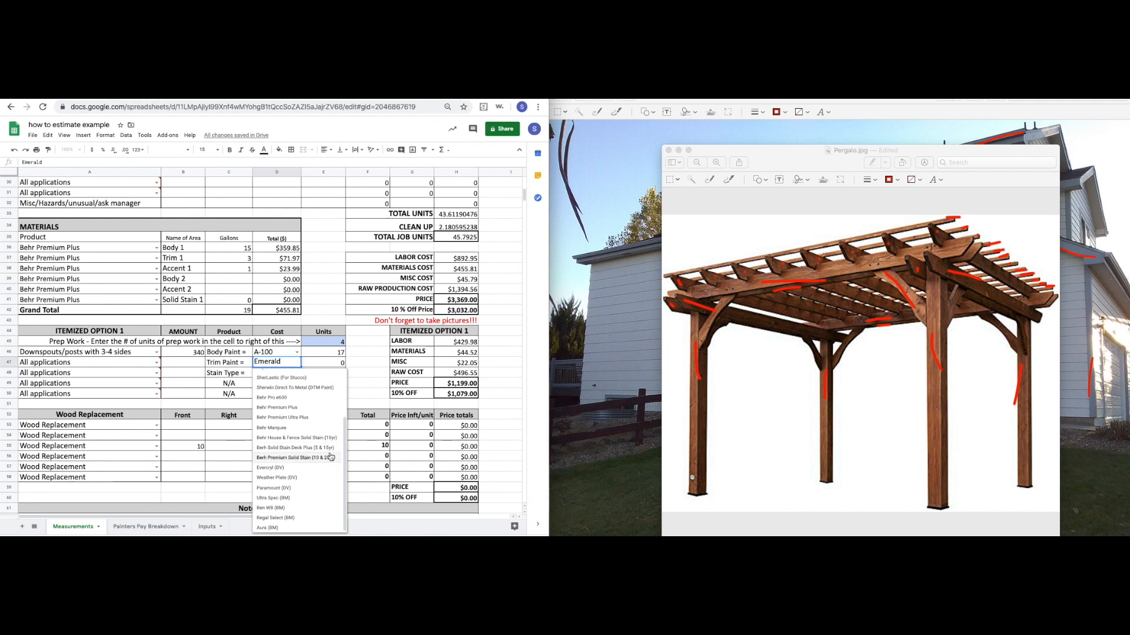
{"action": "left_click", "coordinate": [306, 451]}
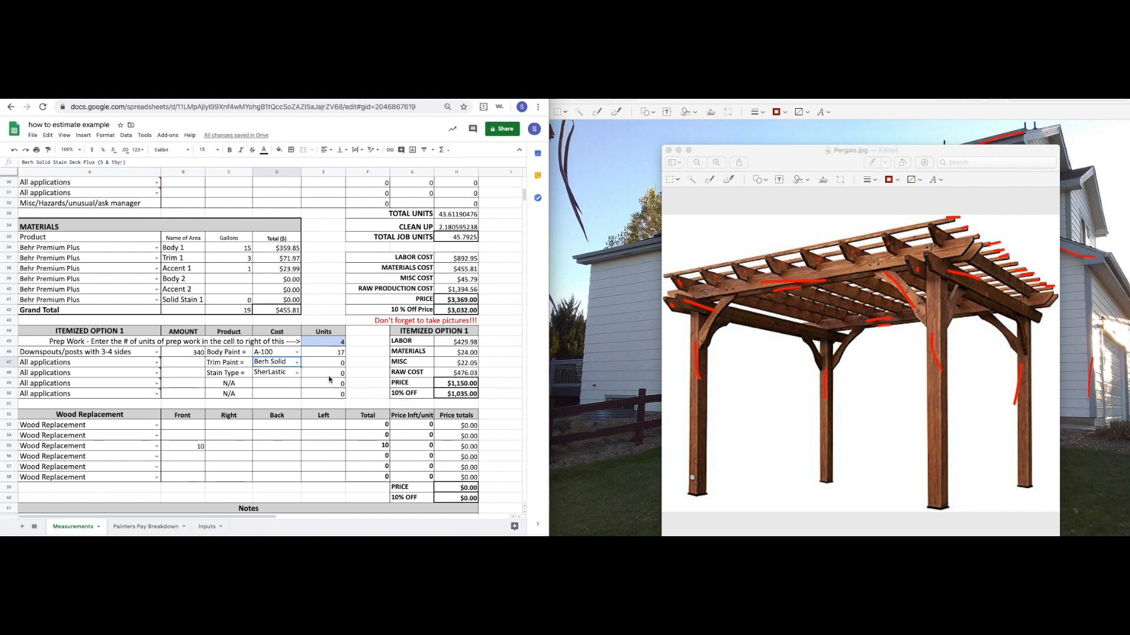
Review the three Itemized Option 1 product selections and change the trim paint to Super deck Solid Color.
{"action": "left_click_drag", "start_coordinate": [141, 333], "coordinate": [333, 393]}
{"action": "left_click_drag", "start_coordinate": [285, 354], "coordinate": [281, 375]}
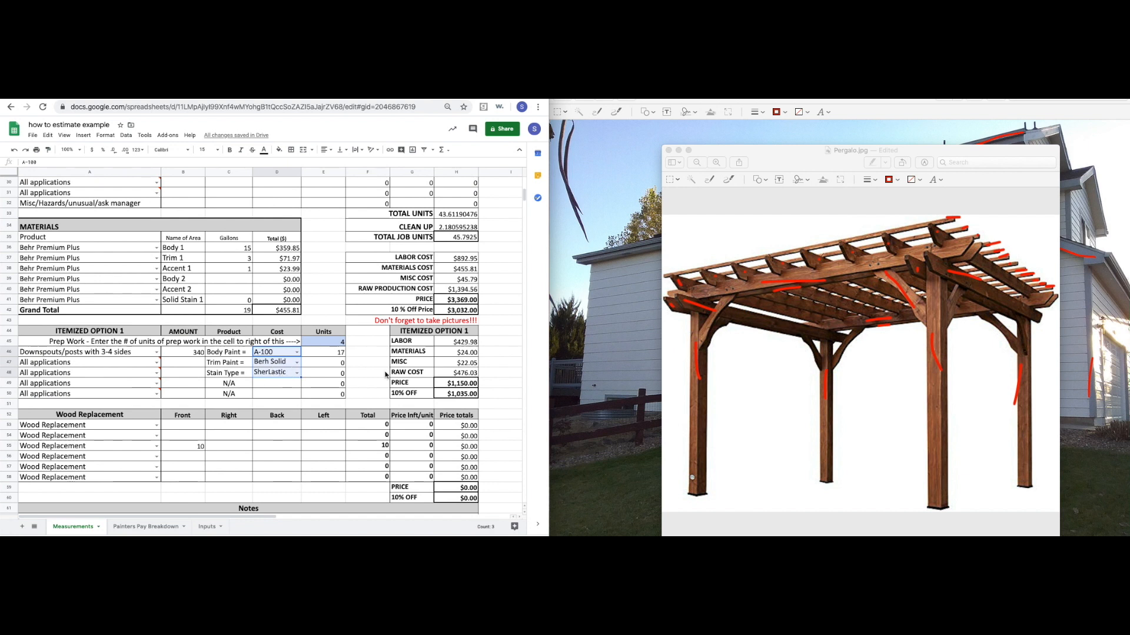
{"action": "left_click", "coordinate": [290, 362]}
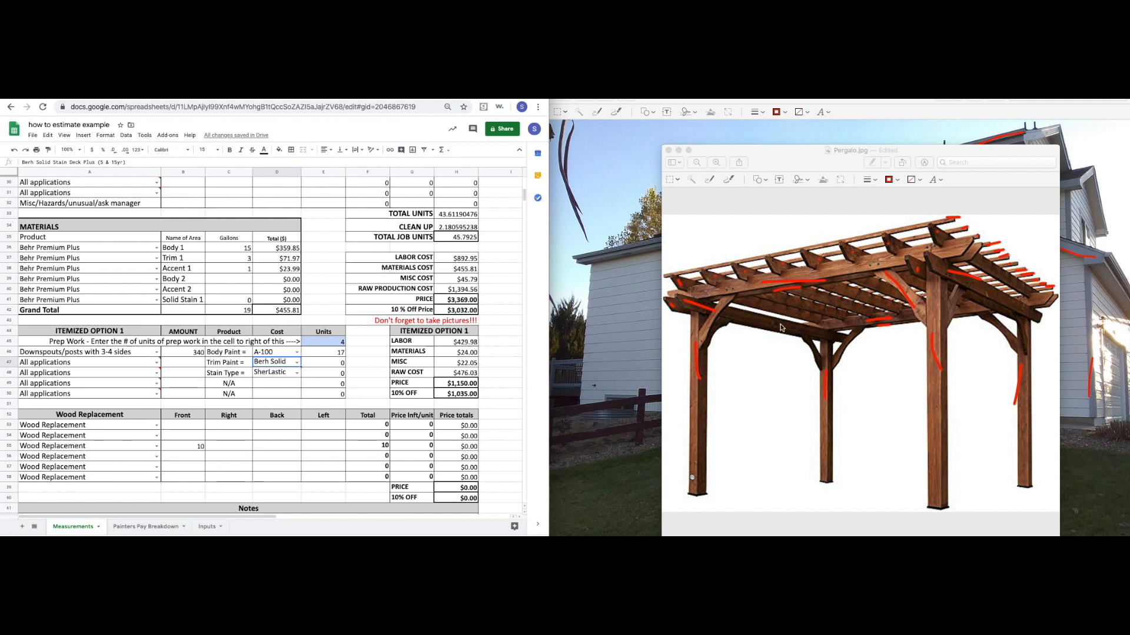
{"action": "left_click", "coordinate": [297, 362]}
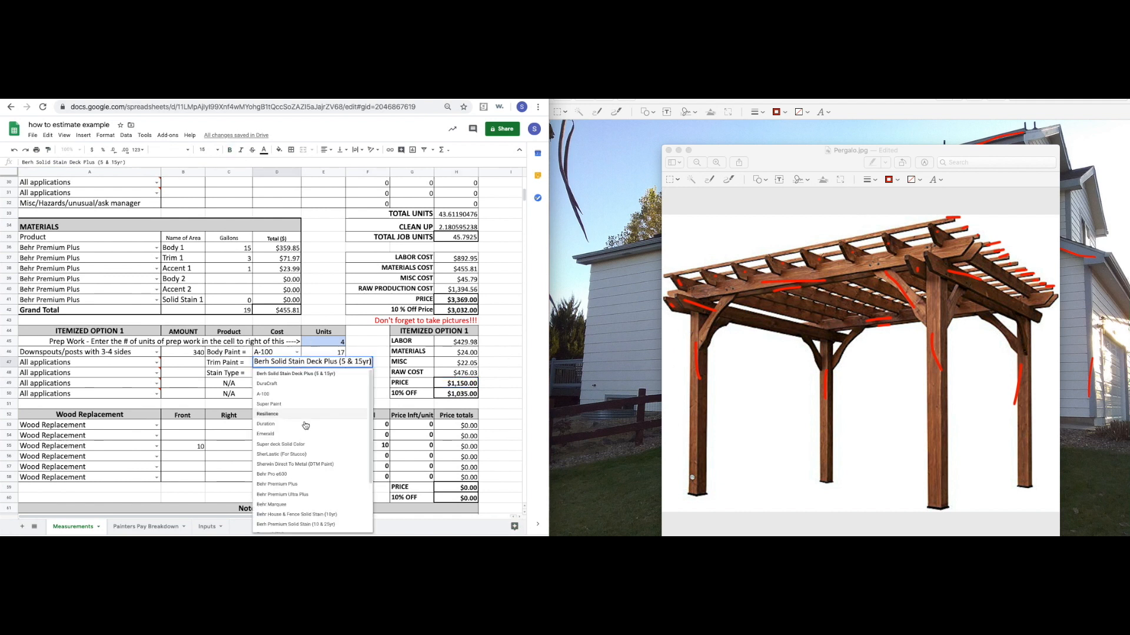
{"action": "scroll", "coordinate": [331, 437], "scroll_direction": "down", "scroll_amount": 2}
{"action": "scroll", "coordinate": [331, 437], "scroll_direction": "up", "scroll_amount": 2}
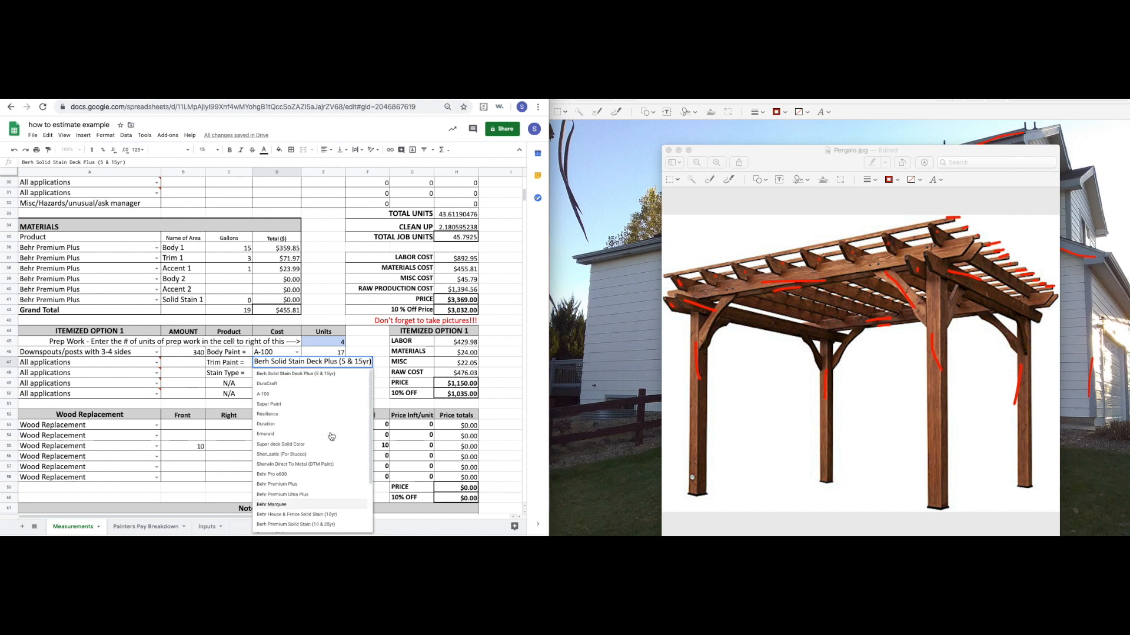
{"action": "left_click", "coordinate": [306, 445]}
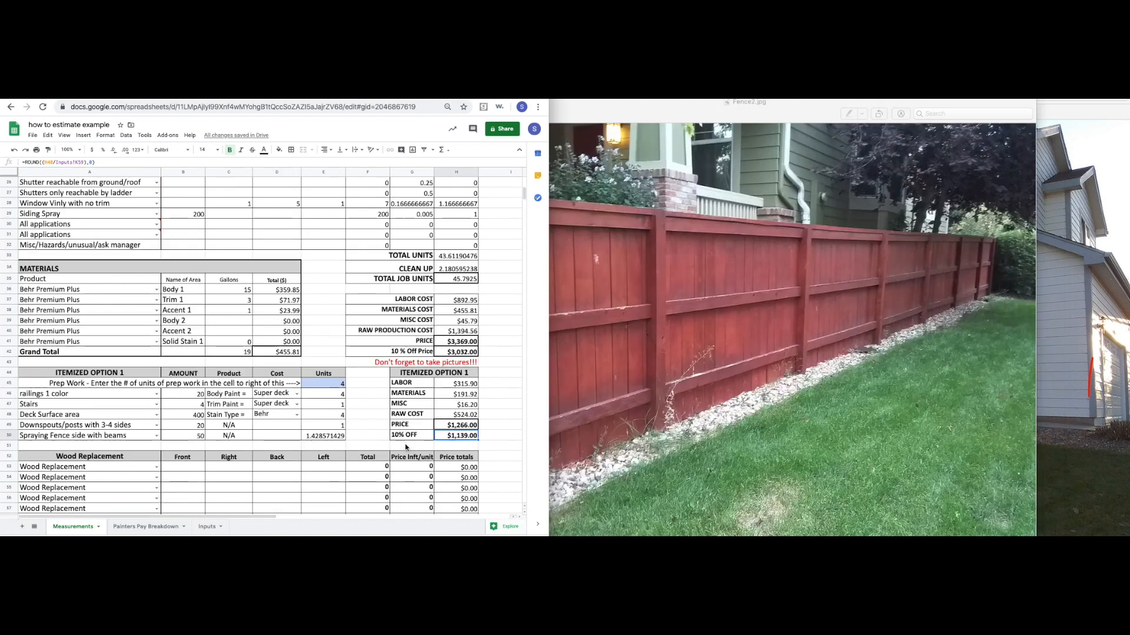
Examine the repair types offered for the first Wood Replacement row, from trim and siding to fascia and railings.
{"action": "scroll", "coordinate": [405, 444], "scroll_direction": "down", "scroll_amount": 2}
{"action": "left_click", "coordinate": [176, 396]}
{"action": "left_click", "coordinate": [157, 393]}
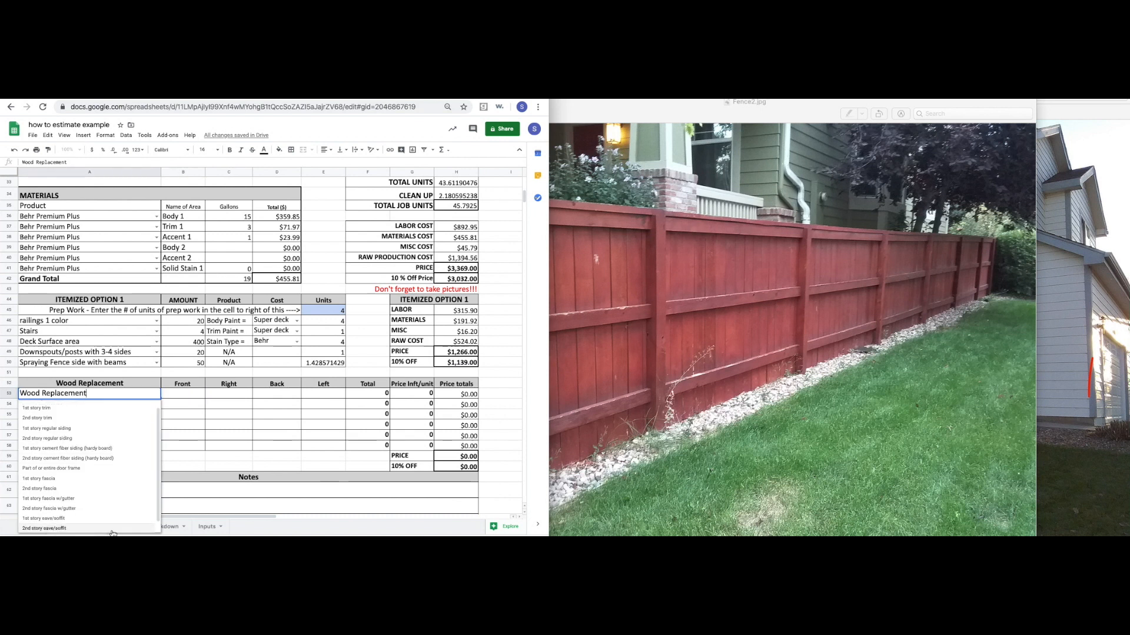
{"action": "scroll", "coordinate": [123, 515], "scroll_direction": "up", "scroll_amount": 1}
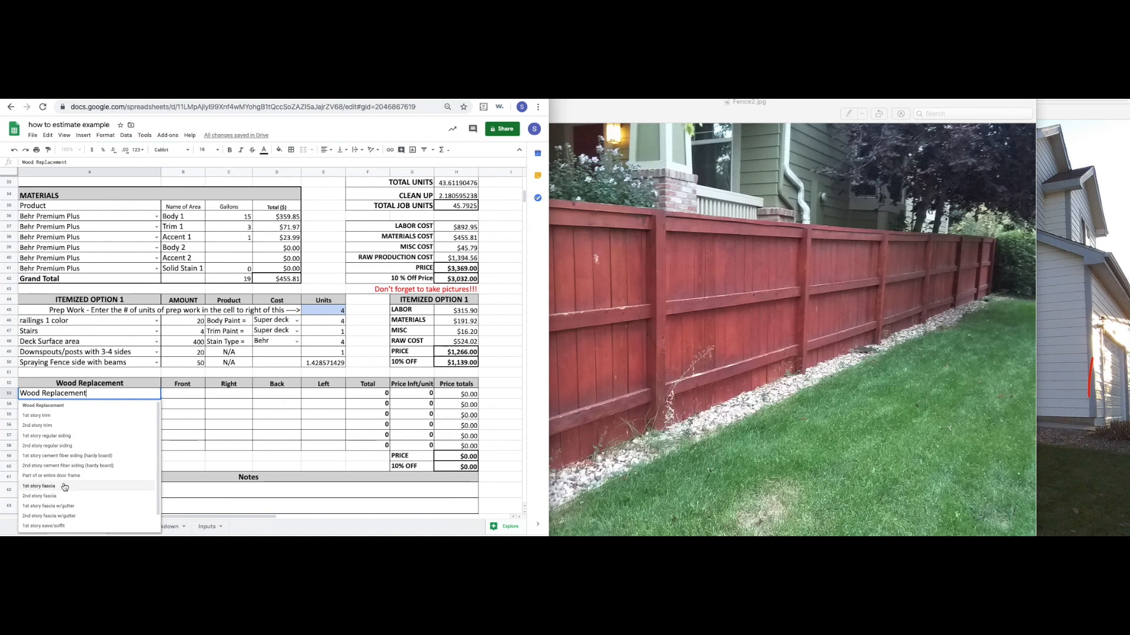
{"action": "scroll", "coordinate": [59, 469], "scroll_direction": "down", "scroll_amount": 1}
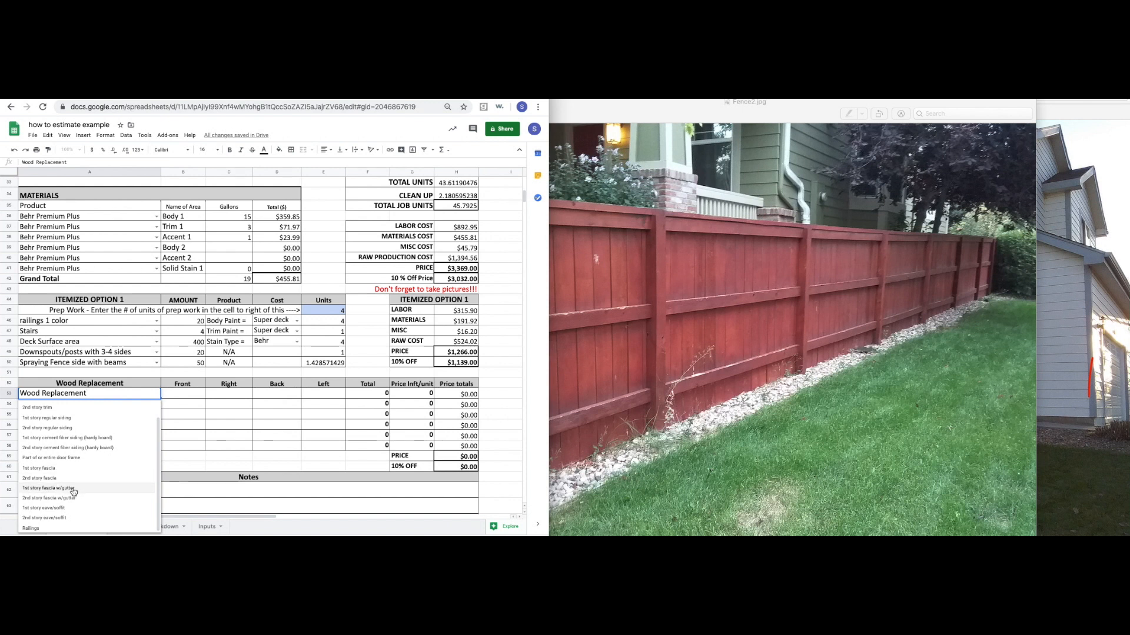
Mark the house photo with red freehand strokes along the lower garage-side fascia and the upper roof's fascia.
{"action": "left_click", "coordinate": [1066, 302]}
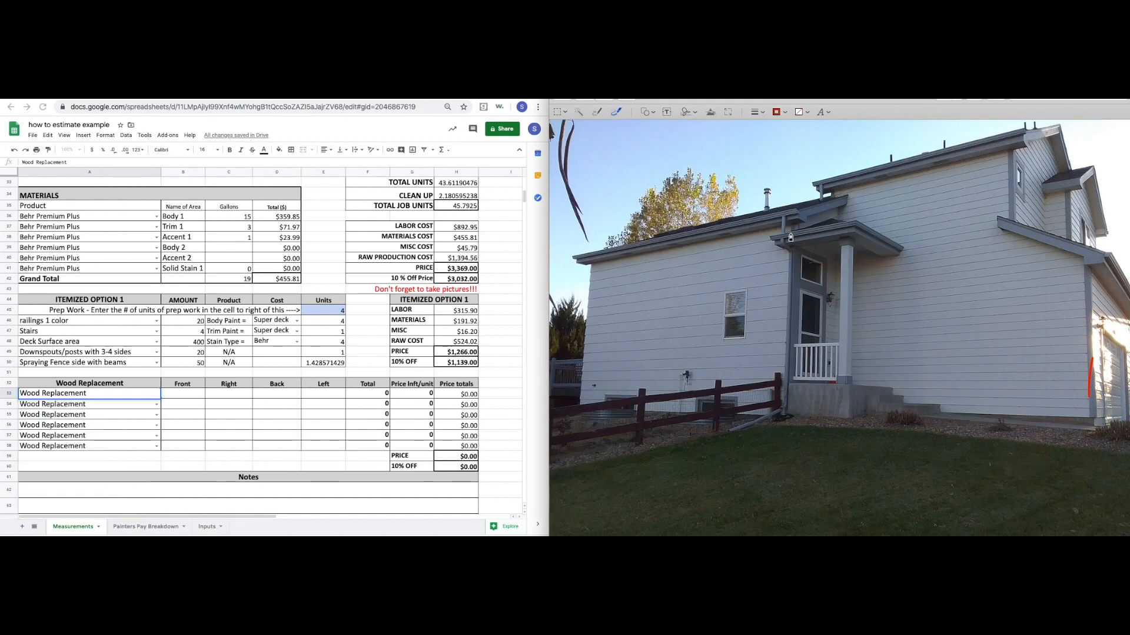
{"action": "left_click_drag", "start_coordinate": [1014, 231], "coordinate": [1093, 259]}
{"action": "left_click_drag", "start_coordinate": [1024, 135], "coordinate": [916, 157]}
Mark the single-story section's fascia with a red stroke and circle the porch railing on the house photo.
{"action": "left_click", "coordinate": [156, 404]}
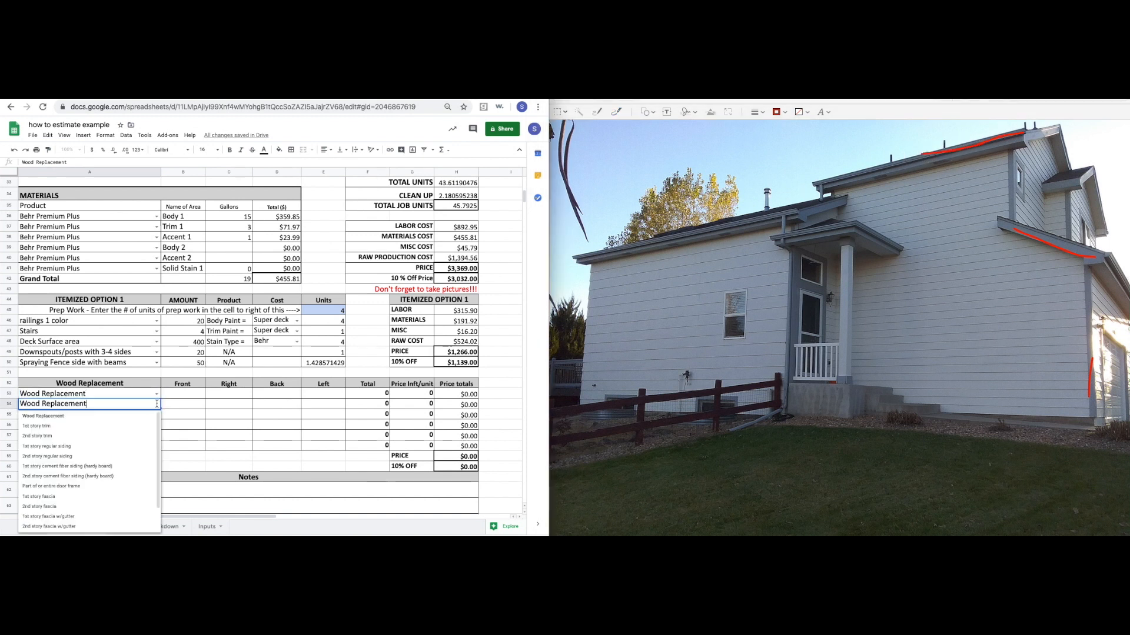
{"action": "scroll", "coordinate": [71, 493], "scroll_direction": "down", "scroll_amount": 2}
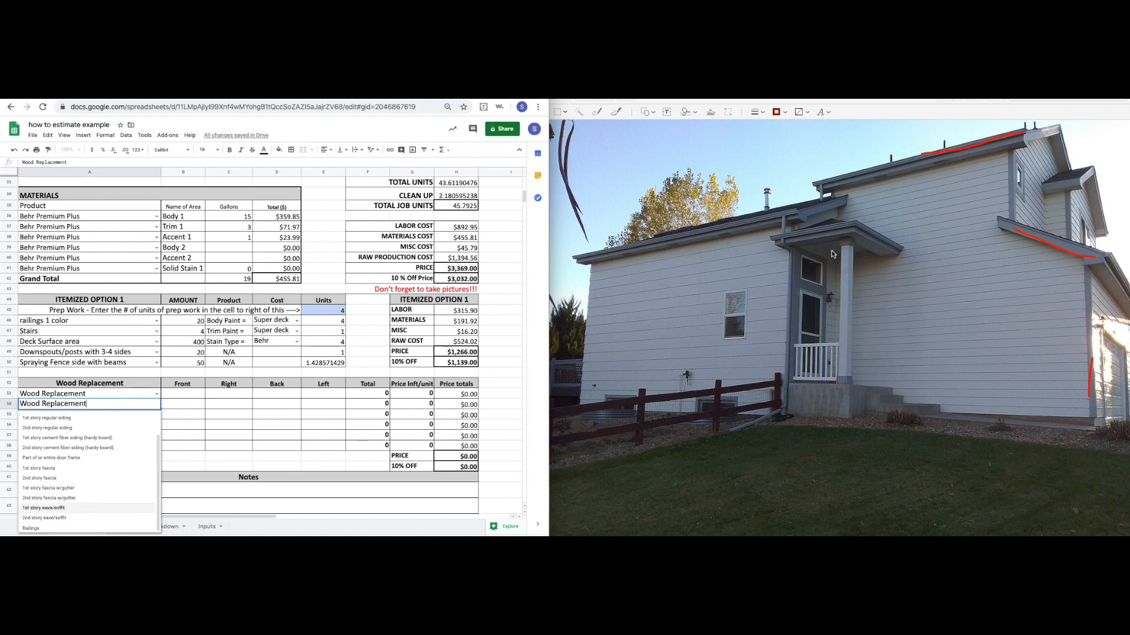
{"action": "left_click", "coordinate": [700, 241]}
{"action": "left_click_drag", "start_coordinate": [774, 226], "coordinate": [723, 237]}
{"action": "left_click_drag", "start_coordinate": [786, 361], "coordinate": [812, 336]}
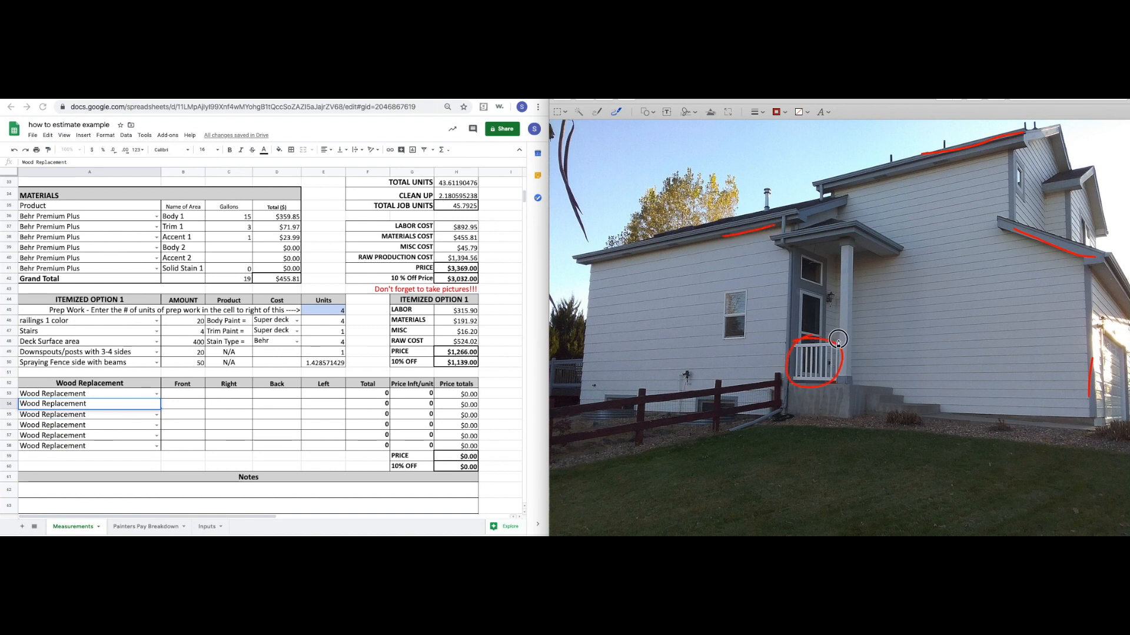
Set the third Wood Replacement row to 1st story trim with a Front amount of 20.
{"action": "double_click", "coordinate": [60, 414]}
{"action": "scroll", "coordinate": [77, 489], "scroll_direction": "down", "scroll_amount": 2}
{"action": "scroll", "coordinate": [77, 470], "scroll_direction": "up", "scroll_amount": 3}
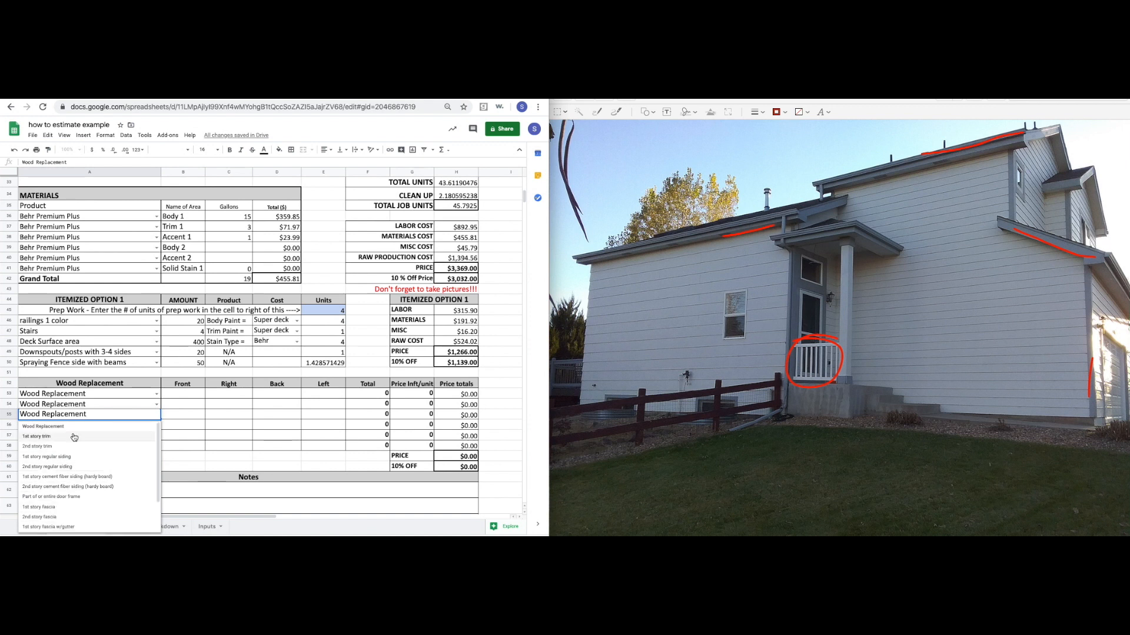
{"action": "left_click", "coordinate": [73, 437]}
{"action": "left_click", "coordinate": [187, 416]}
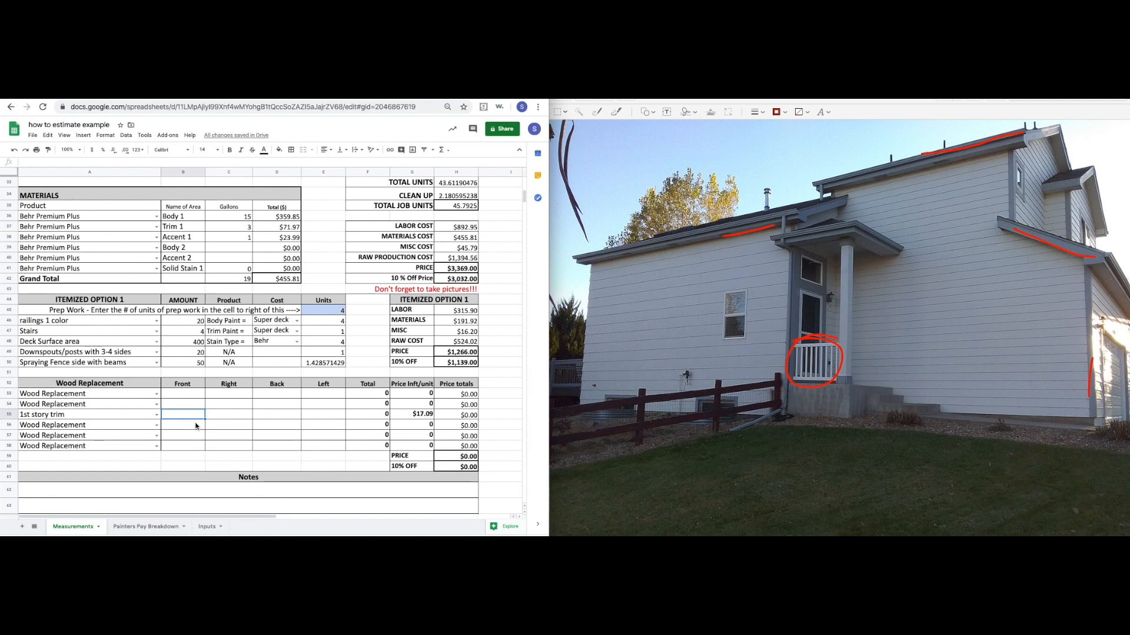
{"action": "type", "text": "20"}
{"action": "key", "text": "Tab"}
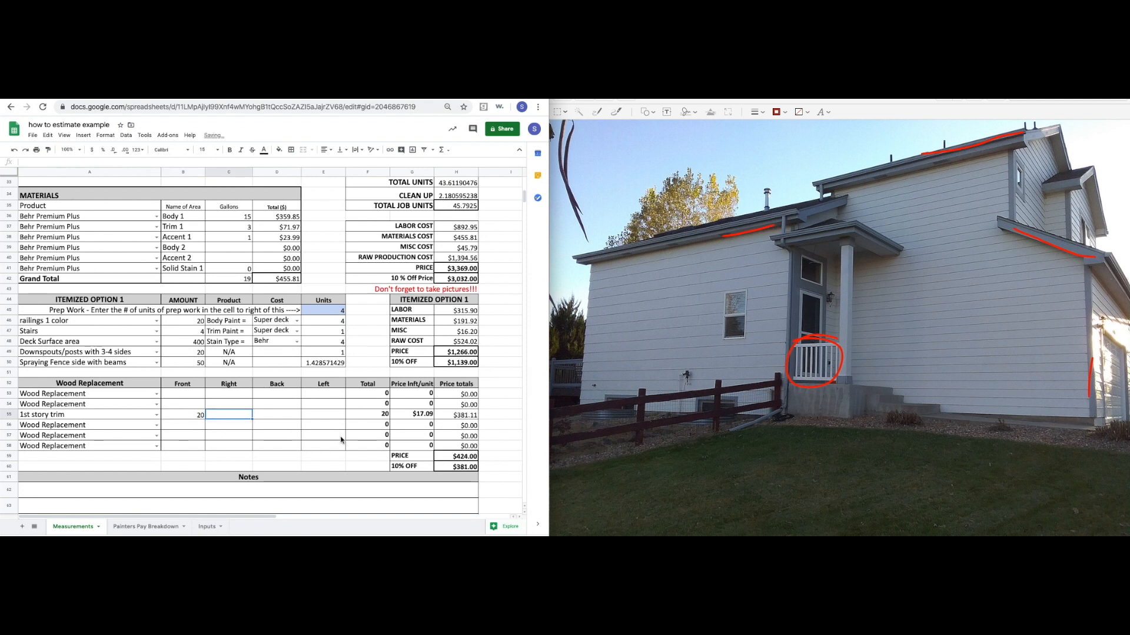
Compare the Wood Replacement price with its 10% off price.
{"action": "left_click", "coordinate": [459, 467]}
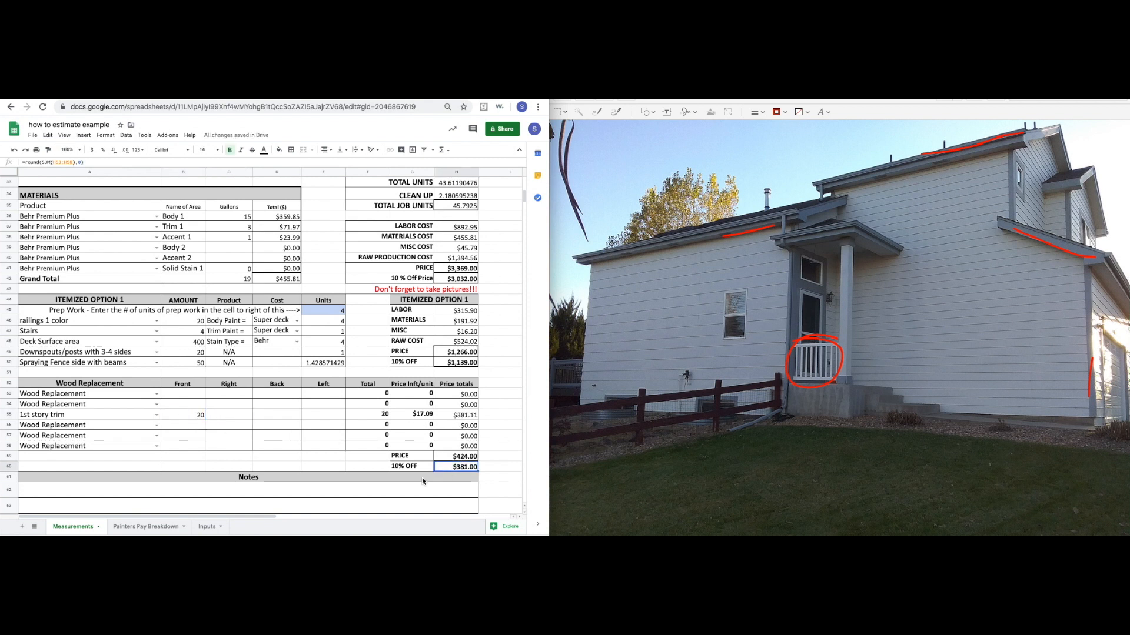
{"action": "left_click", "coordinate": [448, 458]}
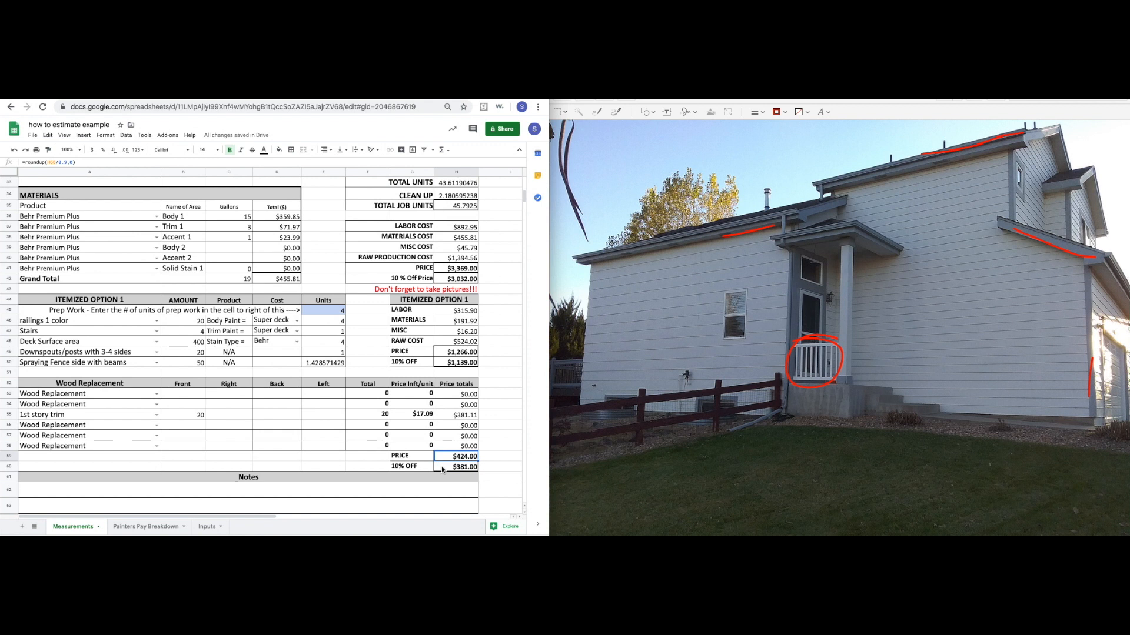
{"action": "left_click", "coordinate": [472, 465]}
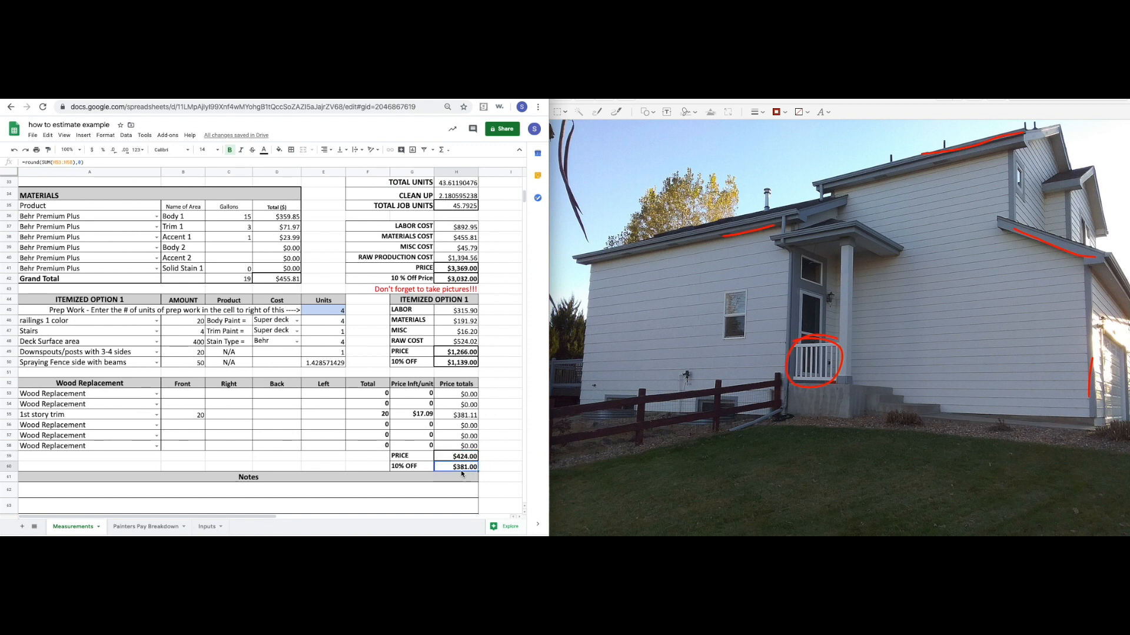
Try 5 as the Front amount for 1st story trim, and replace it with 10.
{"action": "left_click", "coordinate": [183, 416]}
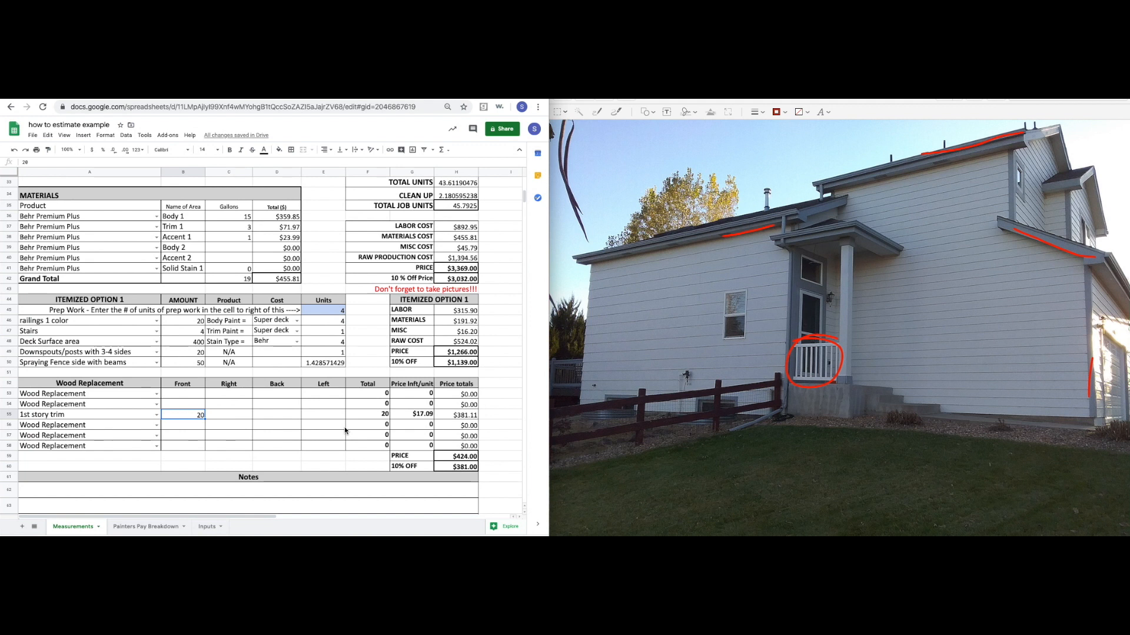
{"action": "type", "text": "5"}
{"action": "key", "text": "Return"}
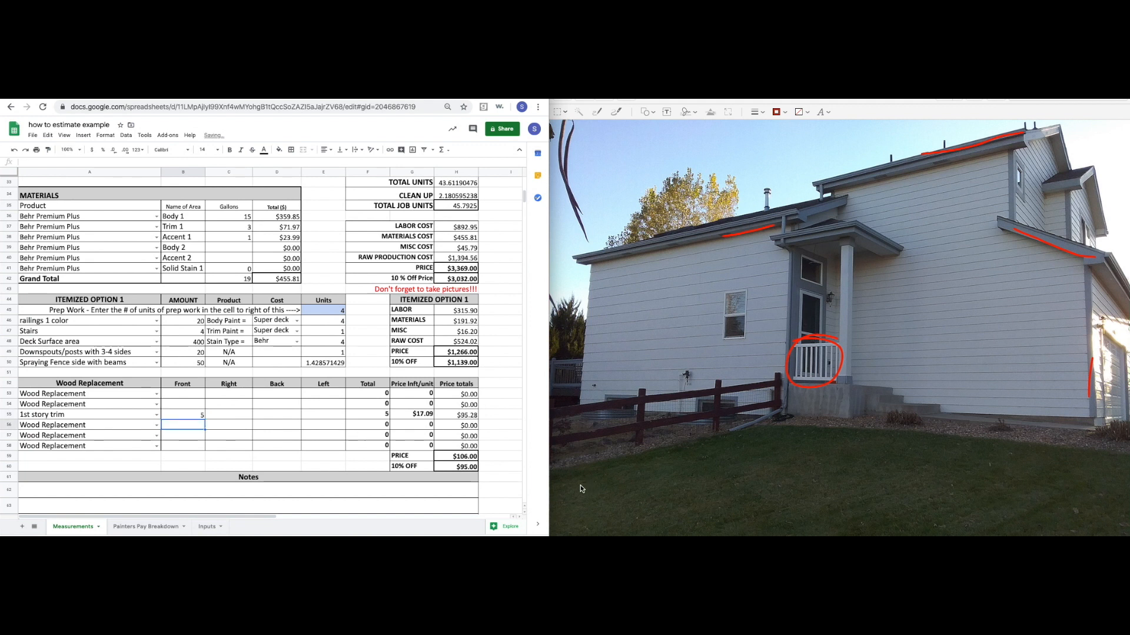
{"action": "left_click", "coordinate": [466, 459]}
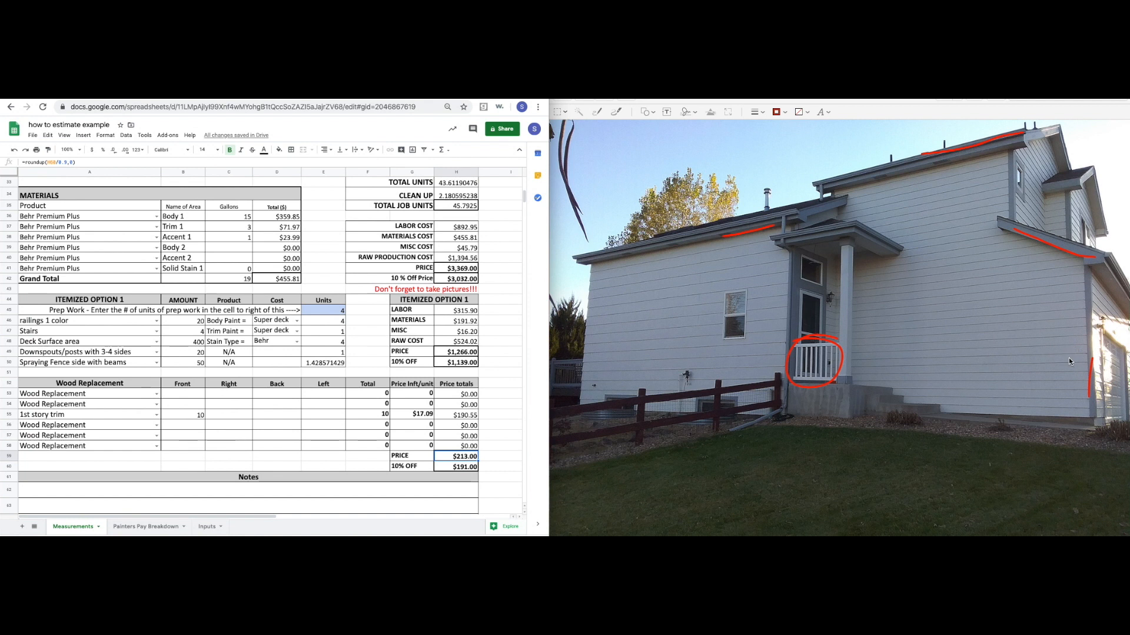
{"action": "left_click", "coordinate": [412, 414]}
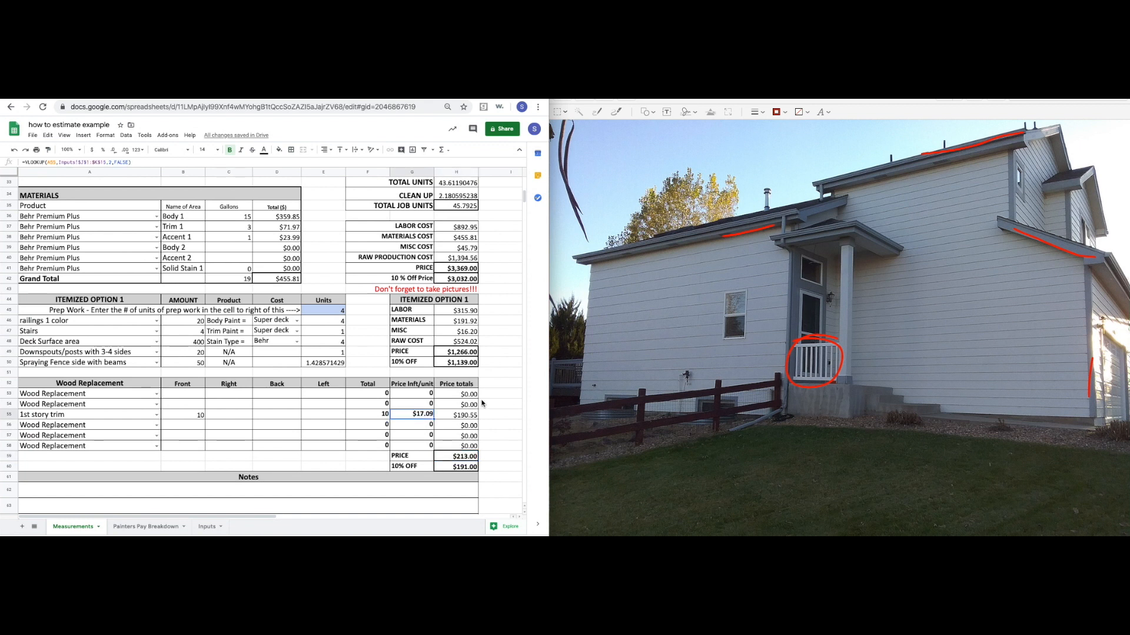
Reset the third Wood Replacement row's type from 1st story trim to Wood Replacement.
{"action": "left_click", "coordinate": [194, 417]}
{"action": "left_click", "coordinate": [129, 416]}
{"action": "type", "text": "Wood Replacement"}
Examine the alternative prices below the notes for homeowner-provided paint, full prime, two coats and the 5 year warranty.
{"action": "scroll", "coordinate": [235, 418], "scroll_direction": "down", "scroll_amount": 2}
{"action": "scroll", "coordinate": [290, 424], "scroll_direction": "up", "scroll_amount": 2}
{"action": "scroll", "coordinate": [290, 423], "scroll_direction": "down", "scroll_amount": 4}
{"action": "scroll", "coordinate": [290, 423], "scroll_direction": "down", "scroll_amount": 1}
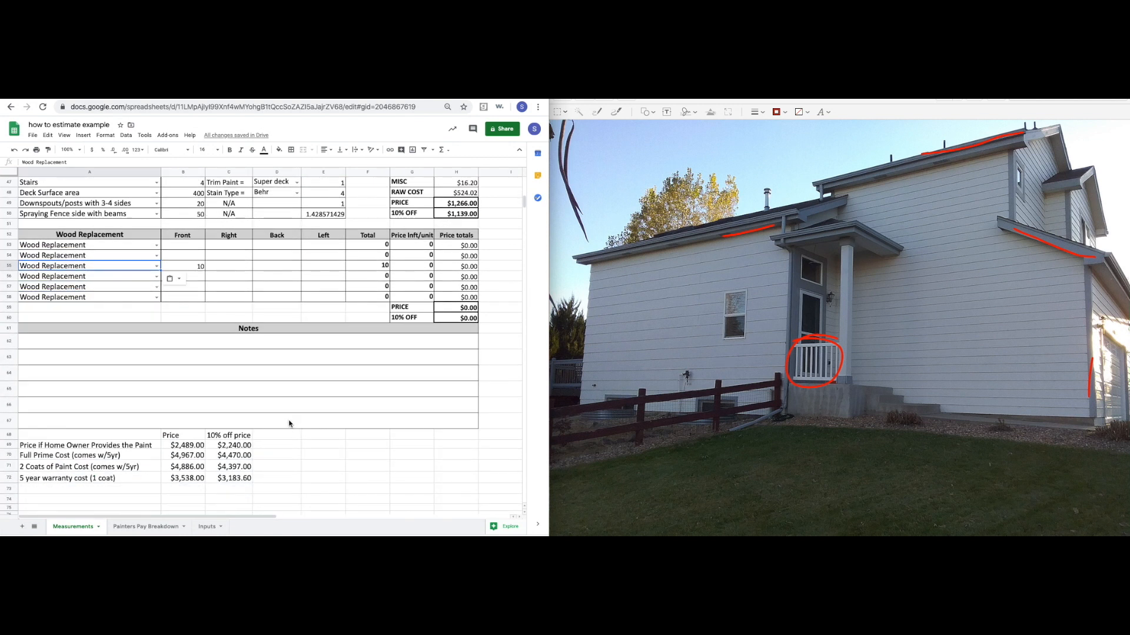
{"action": "left_click_drag", "start_coordinate": [177, 446], "coordinate": [231, 474]}
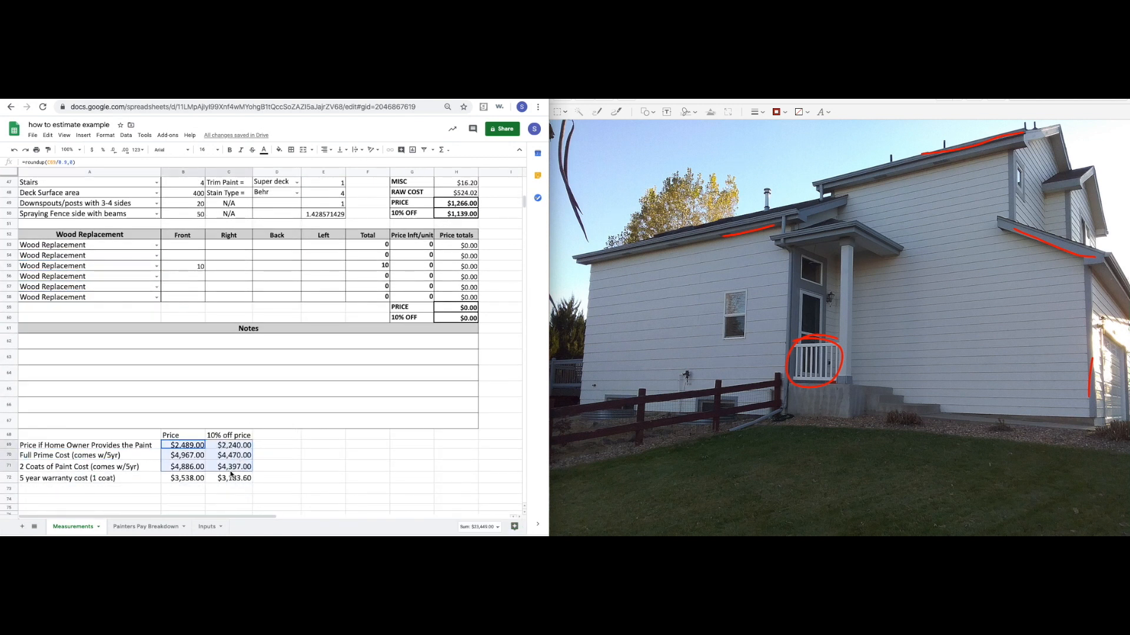
{"action": "left_click", "coordinate": [52, 448]}
{"action": "left_click", "coordinate": [188, 448]}
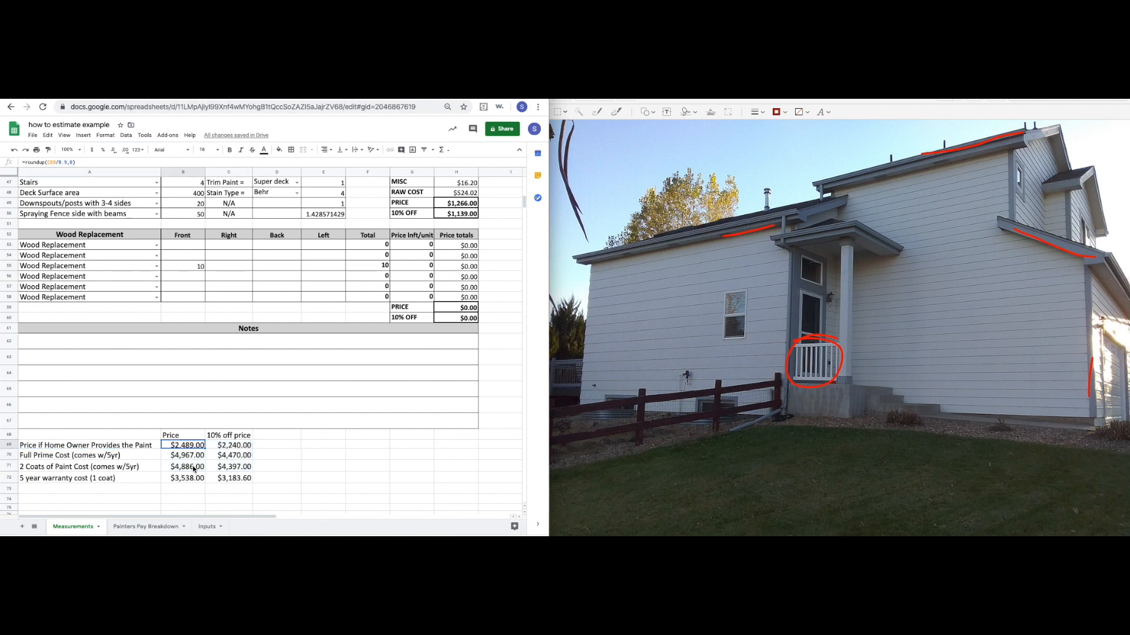
{"action": "scroll", "coordinate": [194, 451], "scroll_direction": "up", "scroll_amount": 6}
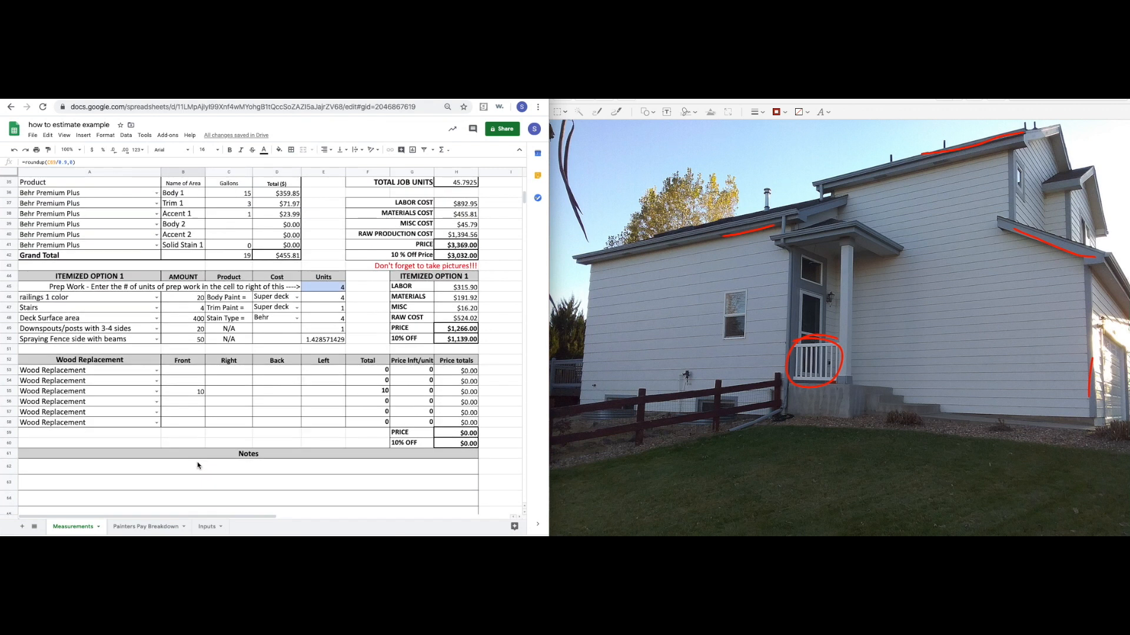
{"action": "scroll", "coordinate": [224, 341], "scroll_direction": "down", "scroll_amount": 7}
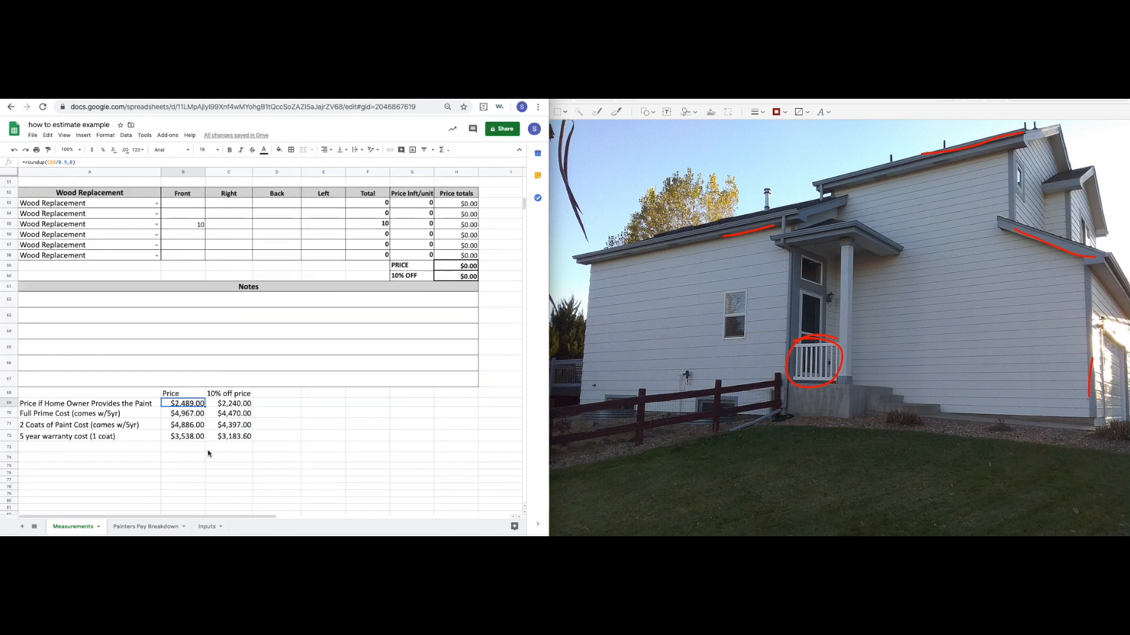
{"action": "left_click", "coordinate": [111, 414]}
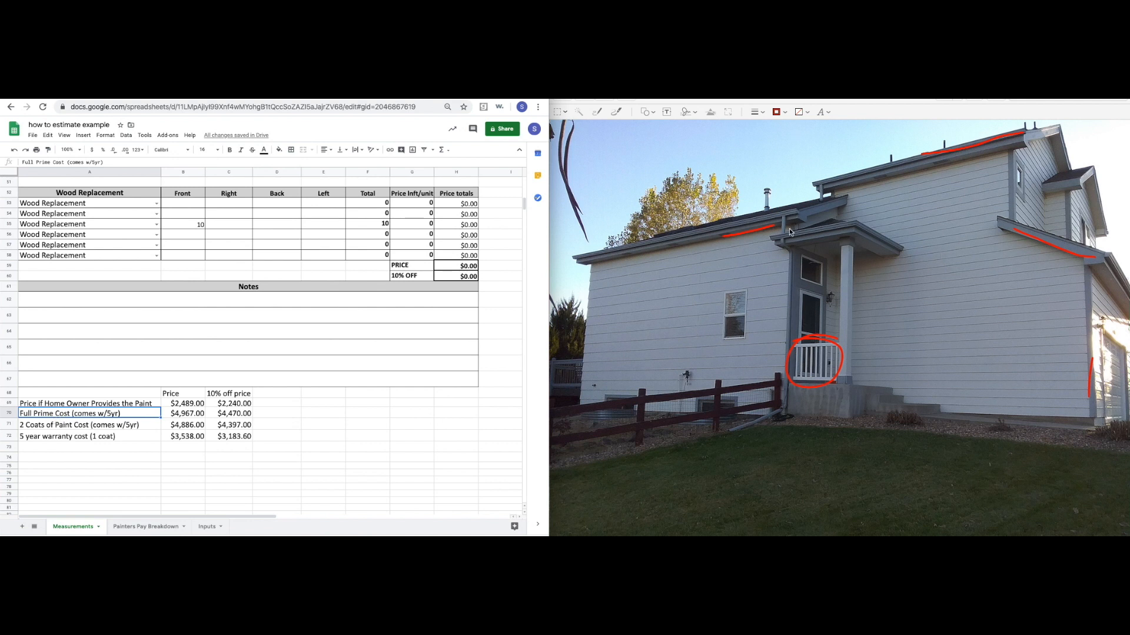
Compare the Full Prime Cost and 2 Coats of Paint Cost entries and their prices below the notes.
{"action": "left_click", "coordinate": [200, 415]}
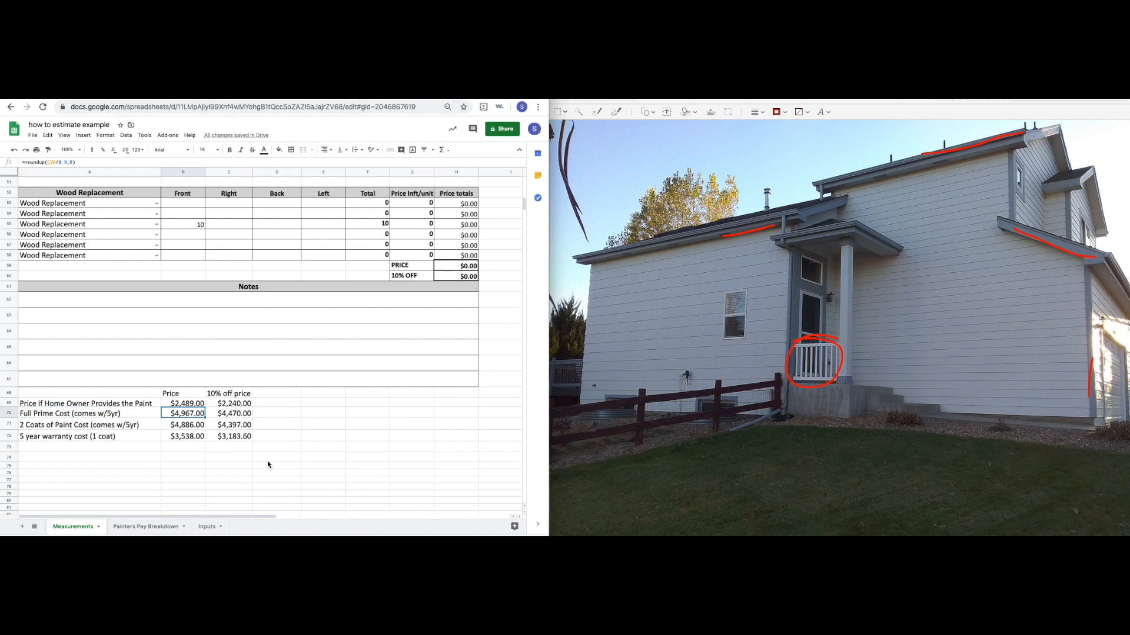
{"action": "left_click", "coordinate": [144, 425]}
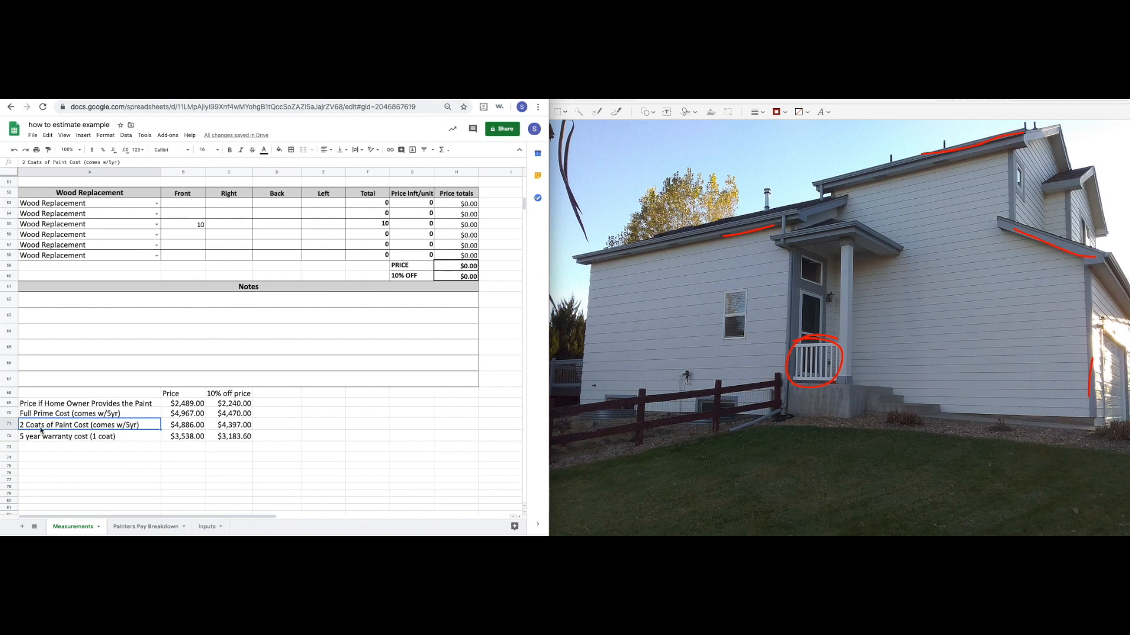
{"action": "left_click", "coordinate": [190, 428]}
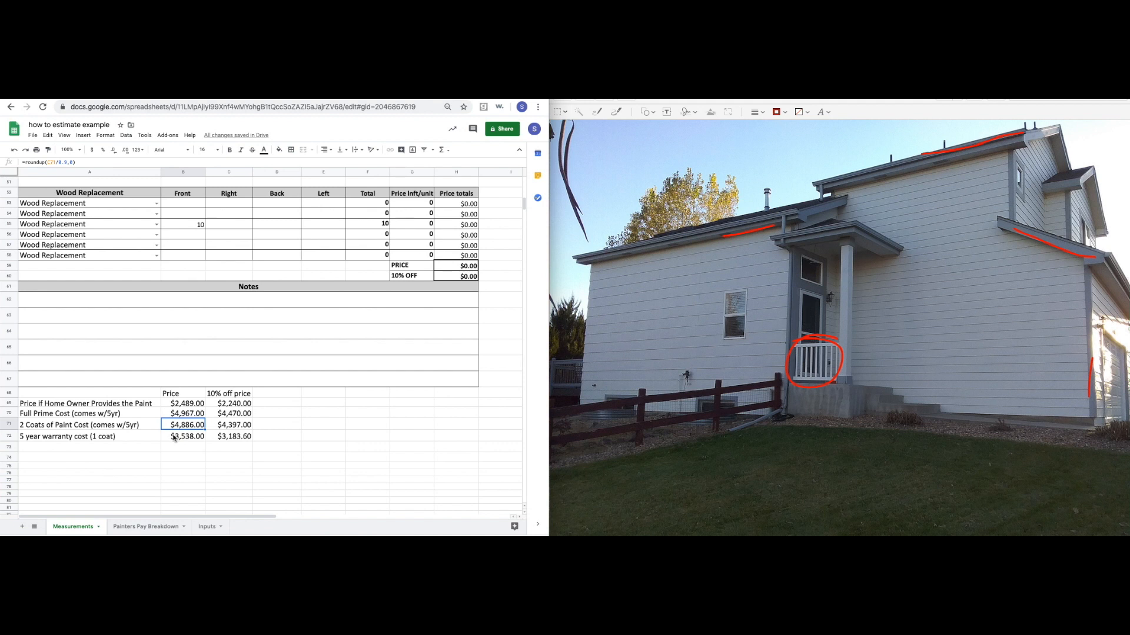
{"action": "left_click_drag", "start_coordinate": [187, 416], "coordinate": [182, 425]}
{"action": "left_click", "coordinate": [114, 447]}
{"action": "left_click", "coordinate": [195, 424]}
{"action": "left_click", "coordinate": [140, 414]}
{"action": "left_click", "coordinate": [144, 426]}
{"action": "left_click_drag", "start_coordinate": [142, 414], "coordinate": [140, 423]}
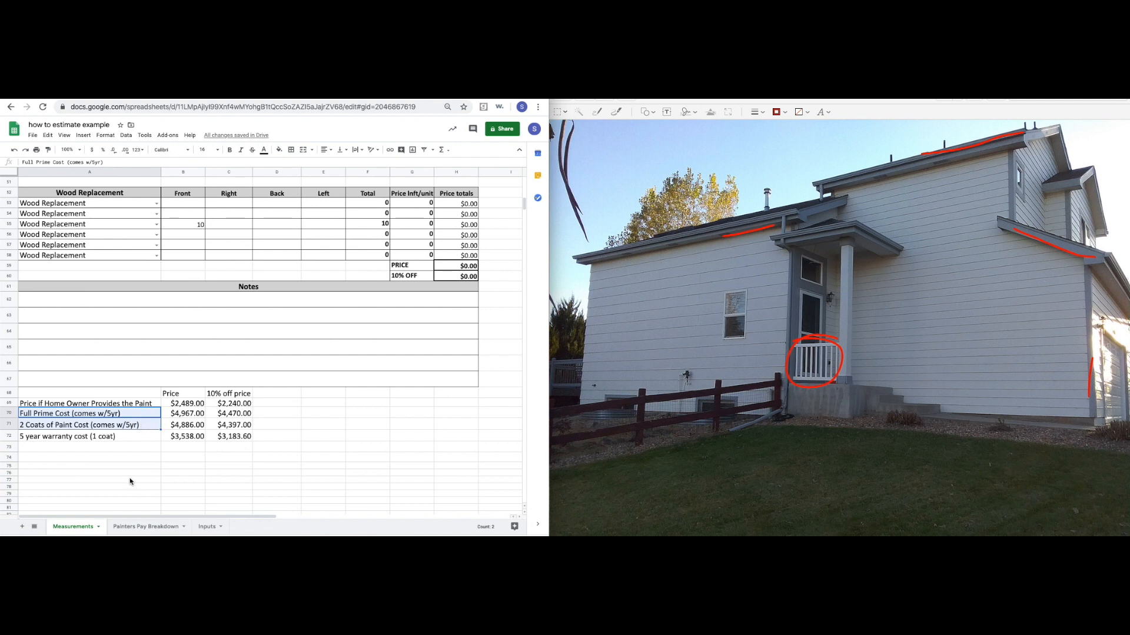
{"action": "left_click", "coordinate": [147, 430]}
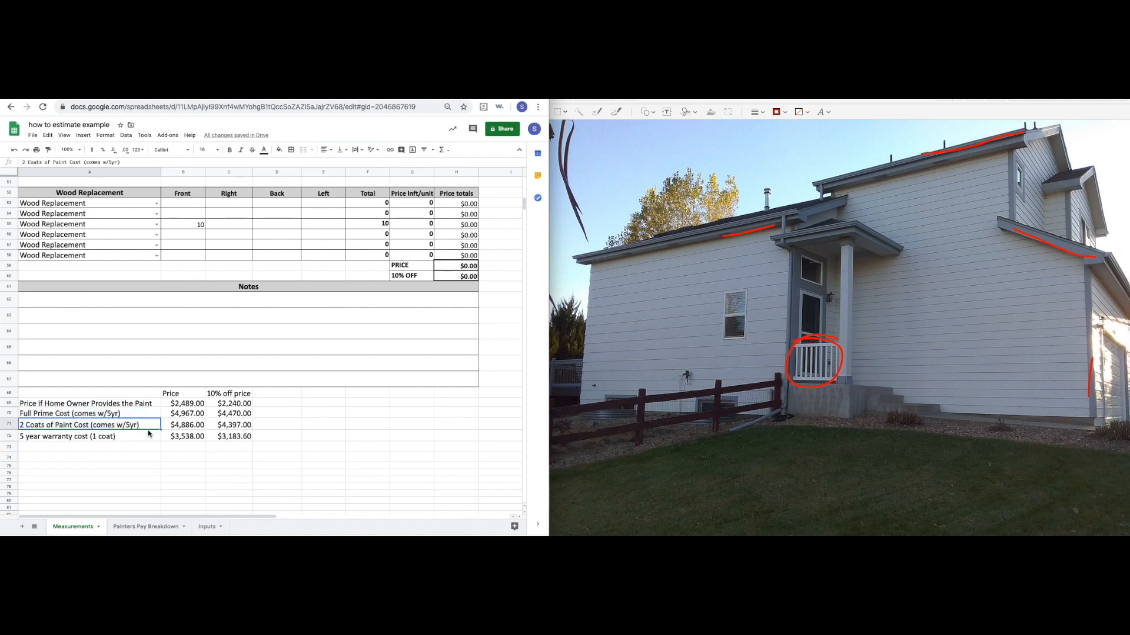
Compare the 5 year warranty cost for one coat with the estimate's main price.
{"action": "left_click", "coordinate": [137, 439]}
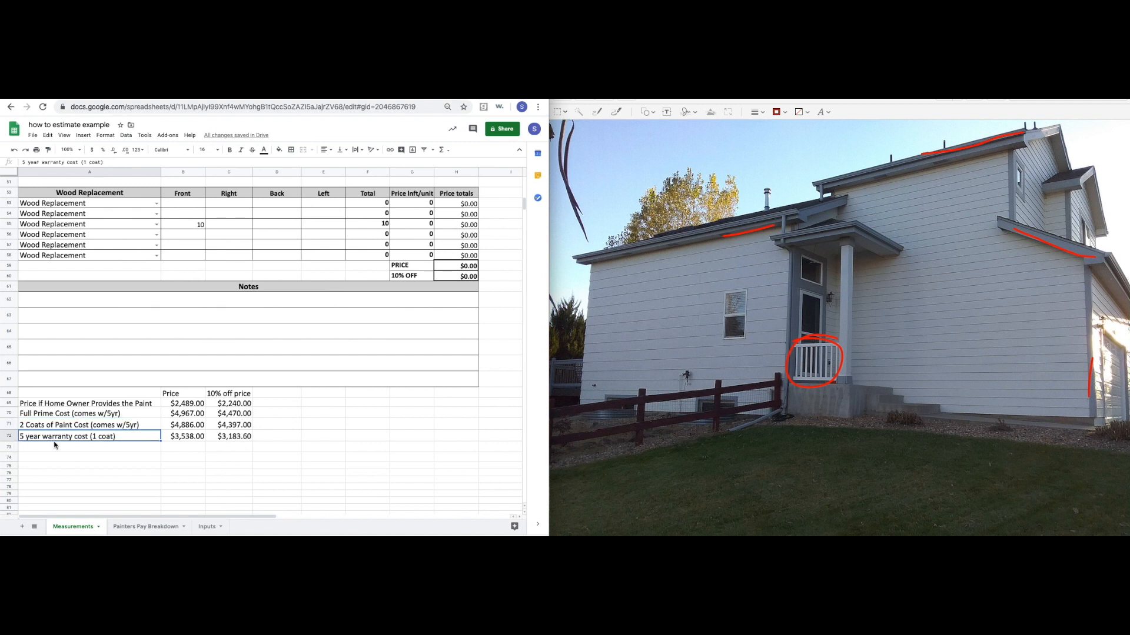
{"action": "left_click", "coordinate": [65, 415]}
{"action": "left_click", "coordinate": [60, 426]}
{"action": "key", "text": "Down"}
{"action": "key", "text": "Right"}
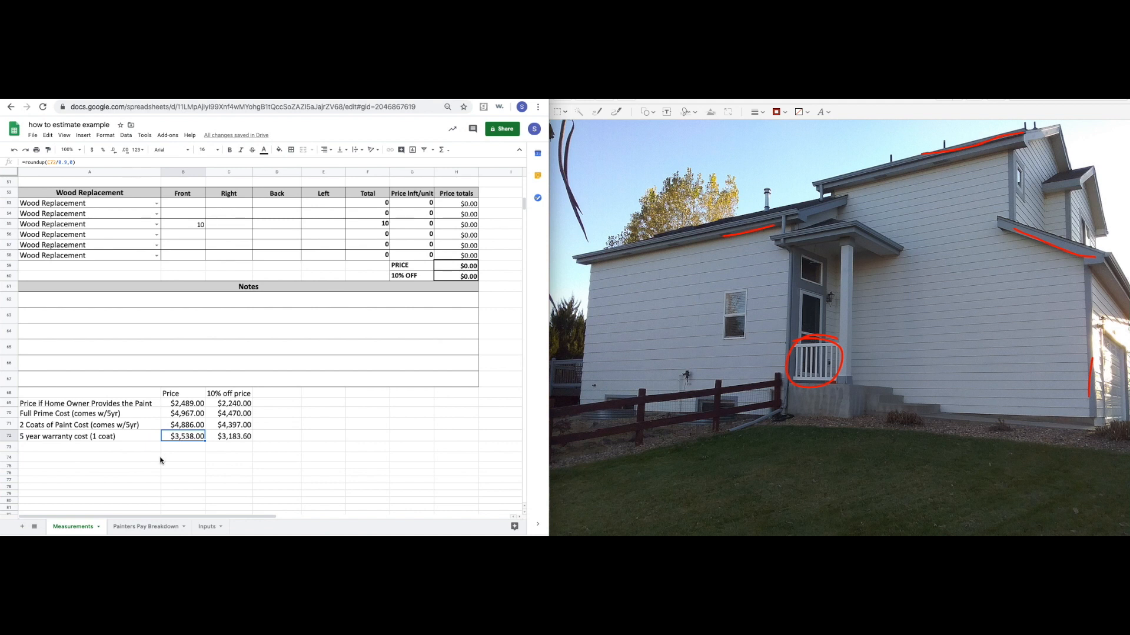
{"action": "scroll", "coordinate": [225, 462], "scroll_direction": "up", "scroll_amount": 1}
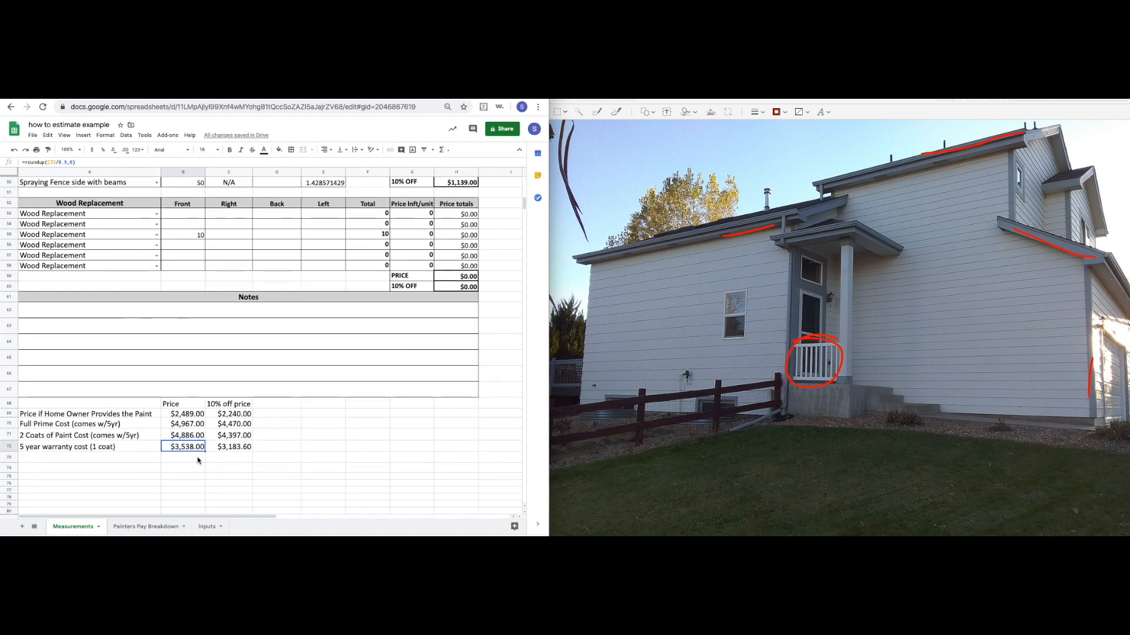
{"action": "scroll", "coordinate": [469, 467], "scroll_direction": "up", "scroll_amount": 8}
{"action": "left_click", "coordinate": [467, 341]}
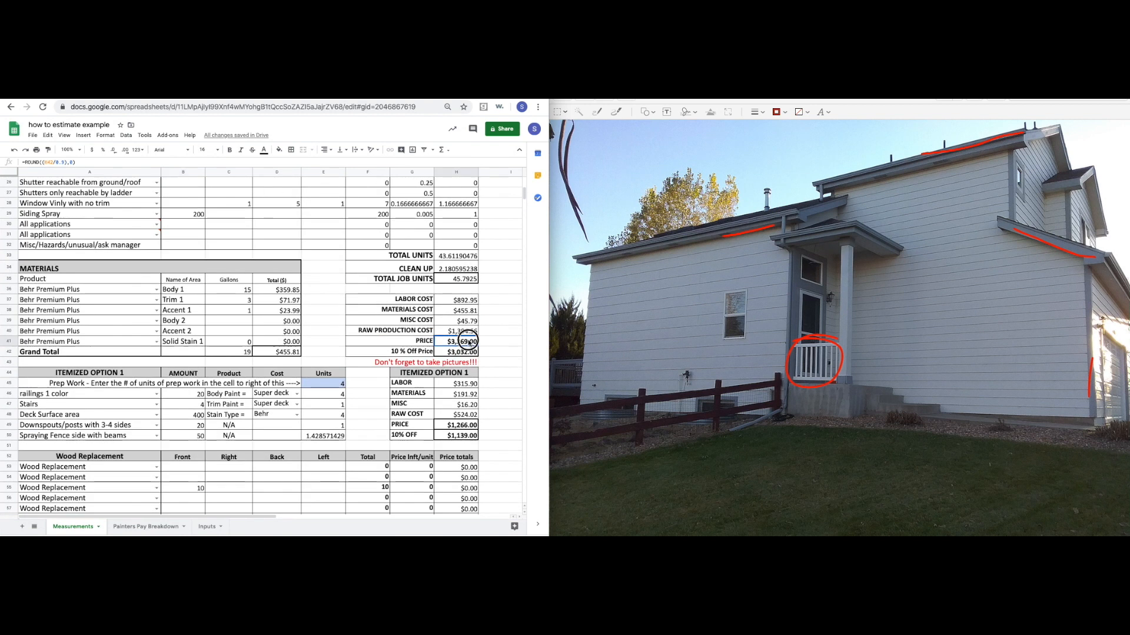
{"action": "scroll", "coordinate": [191, 452], "scroll_direction": "down", "scroll_amount": 5}
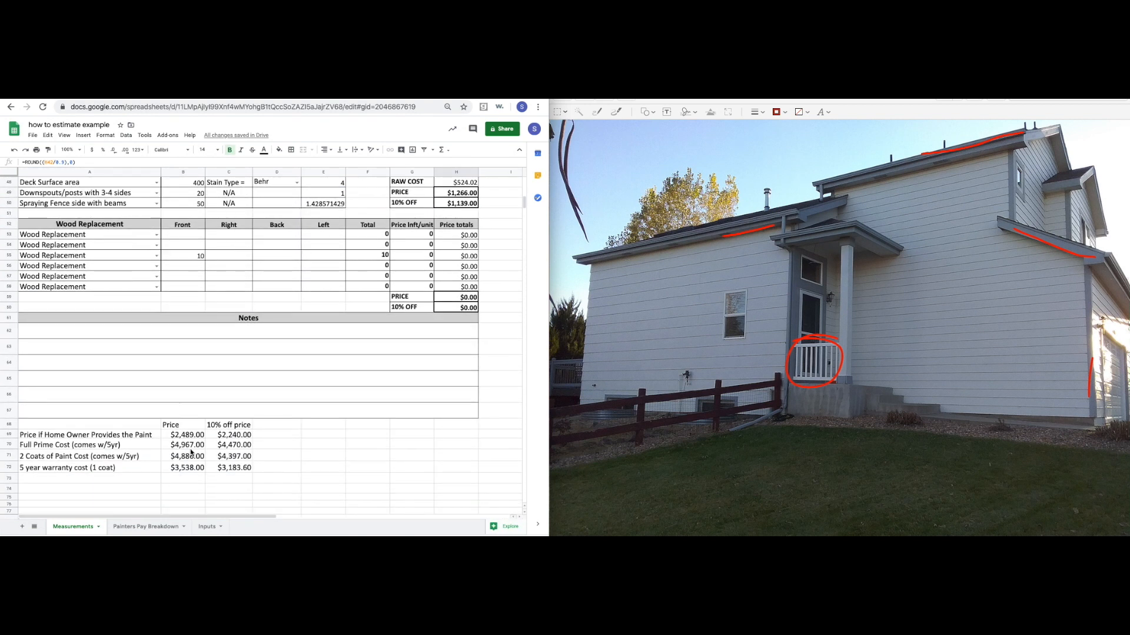
{"action": "left_click", "coordinate": [189, 468]}
{"action": "scroll", "coordinate": [216, 353], "scroll_direction": "up", "scroll_amount": 3}
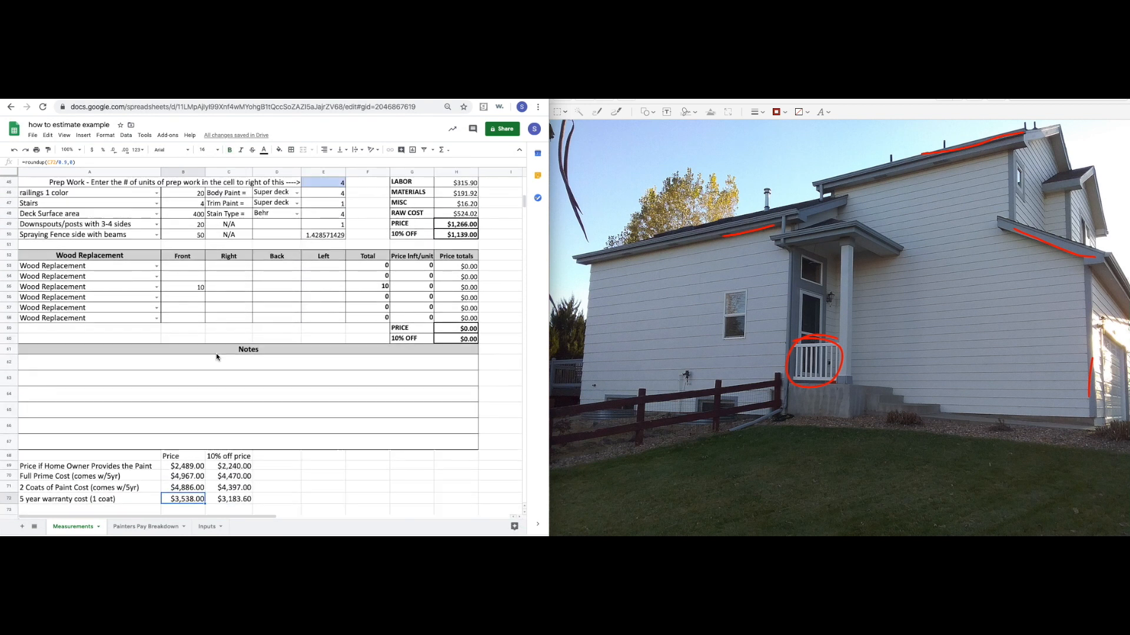
{"action": "scroll", "coordinate": [216, 353], "scroll_direction": "down", "scroll_amount": 6}
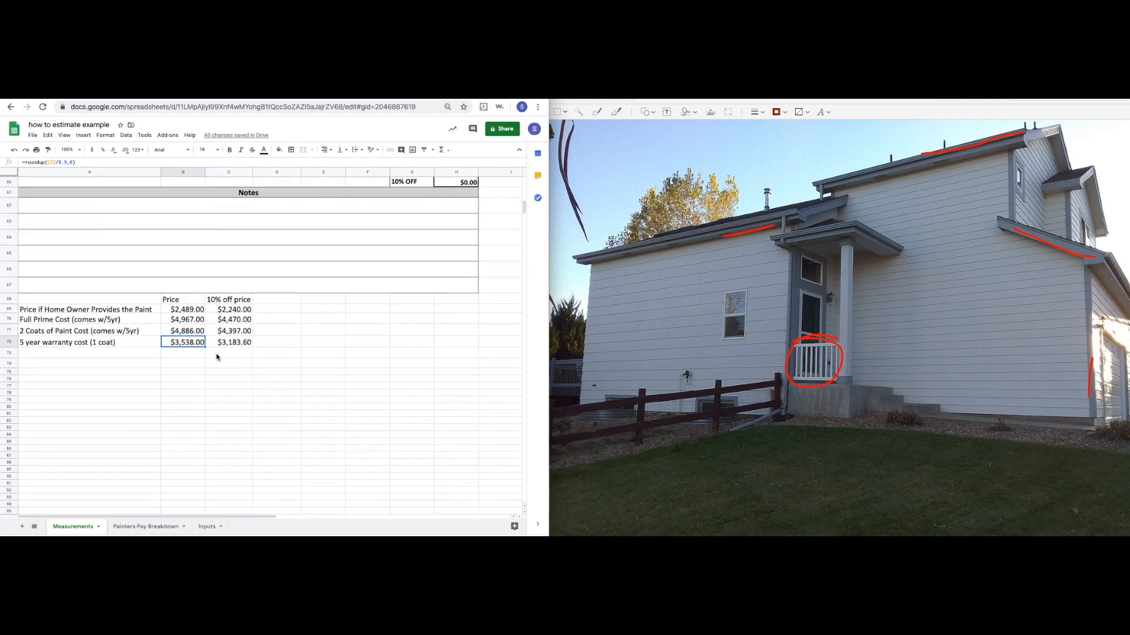
Review the alternative prices together, and return to the prep and application measurements.
{"action": "scroll", "coordinate": [261, 388], "scroll_direction": "up", "scroll_amount": 1}
{"action": "left_click_drag", "start_coordinate": [192, 322], "coordinate": [195, 355]}
{"action": "scroll", "coordinate": [355, 393], "scroll_direction": "up", "scroll_amount": 15}
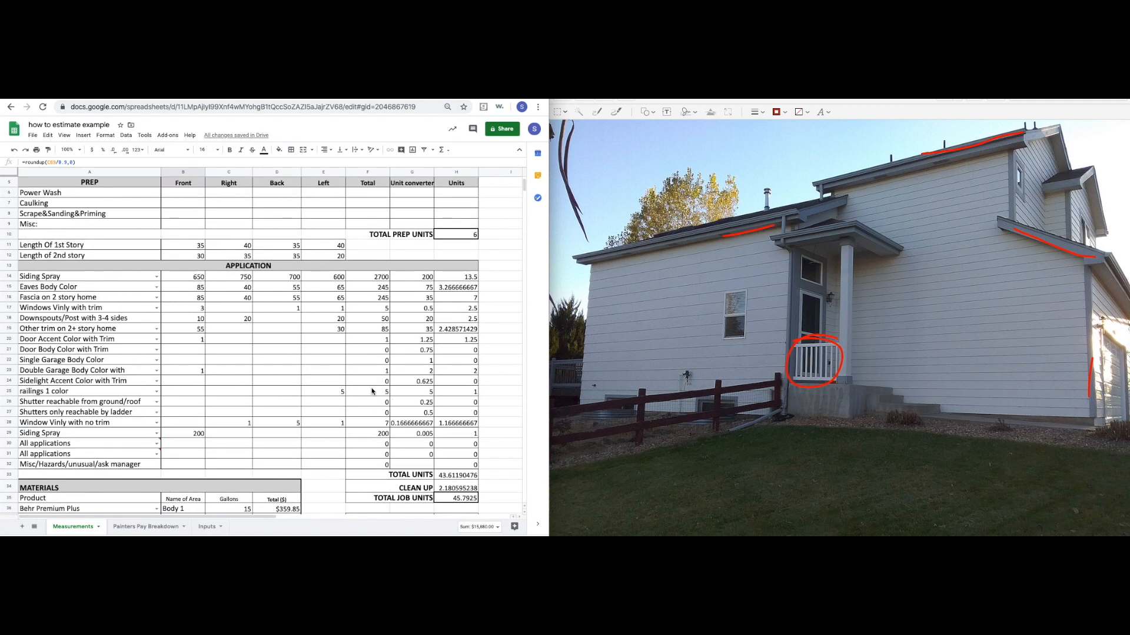
{"action": "left_click", "coordinate": [960, 344]}
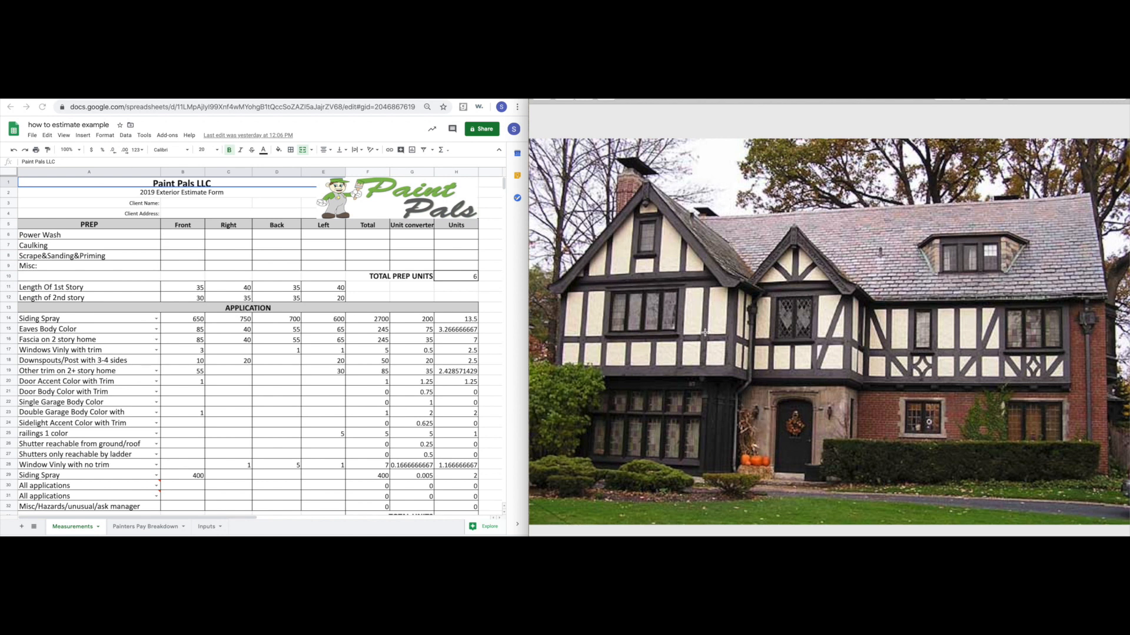
Set the last All applications row to Tudor trim facing with a Front amount of 500.
{"action": "scroll", "coordinate": [167, 461], "scroll_direction": "down", "scroll_amount": 1}
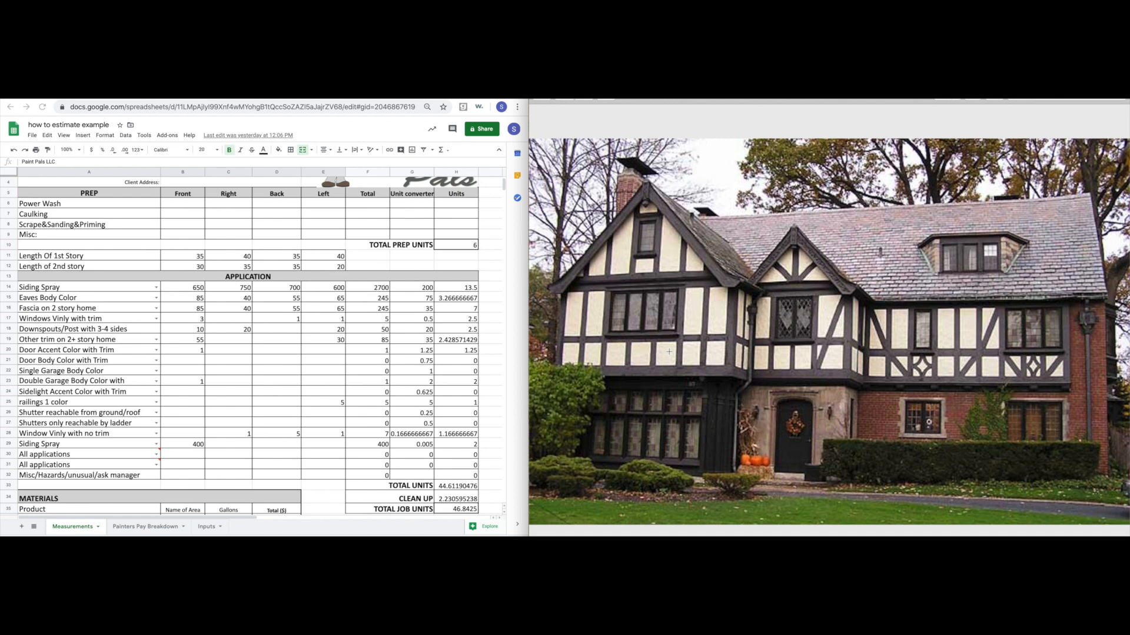
{"action": "left_click", "coordinate": [157, 465]}
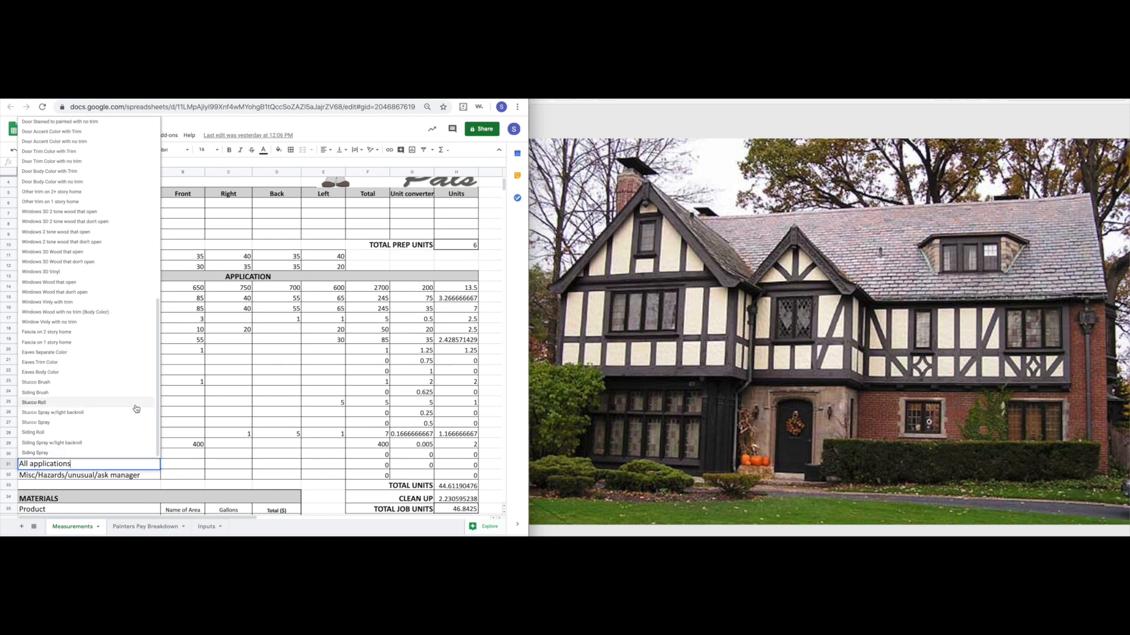
{"action": "scroll", "coordinate": [136, 408], "scroll_direction": "up", "scroll_amount": 6}
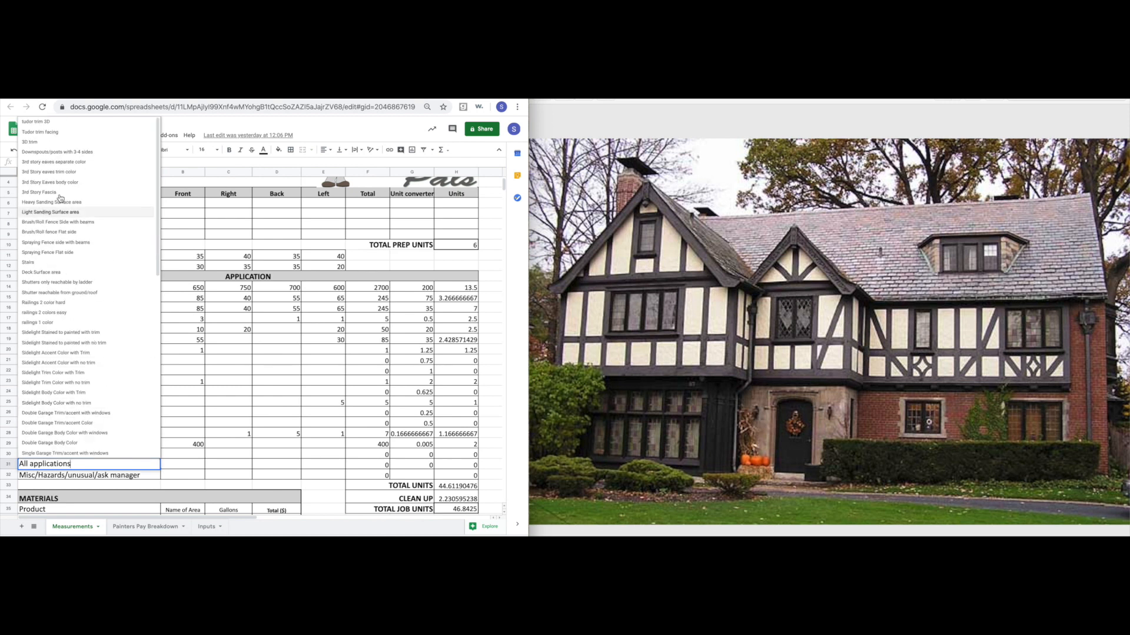
{"action": "left_click", "coordinate": [56, 134]}
{"action": "left_click", "coordinate": [181, 468]}
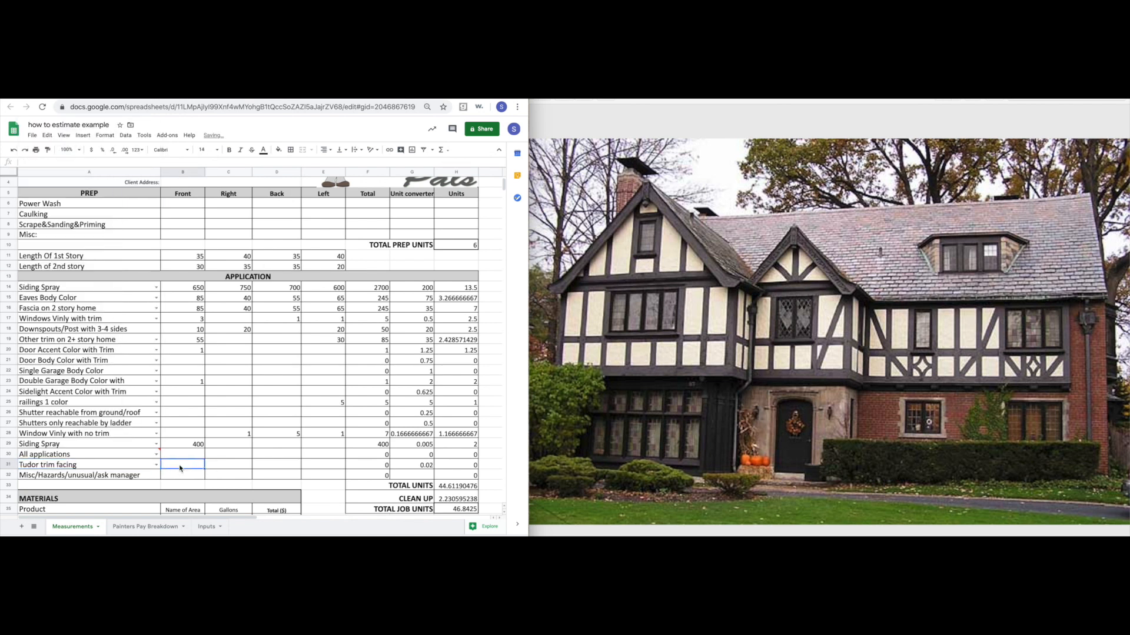
{"action": "type", "text": "500"}
{"action": "key", "text": "Return"}
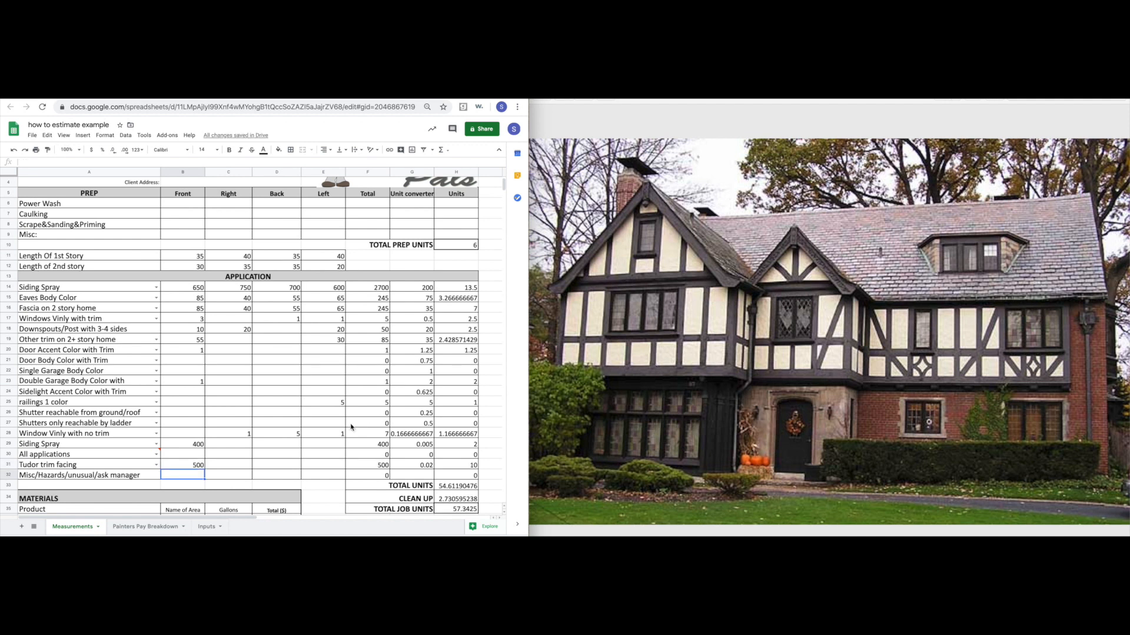
{"action": "left_click", "coordinate": [158, 466]}
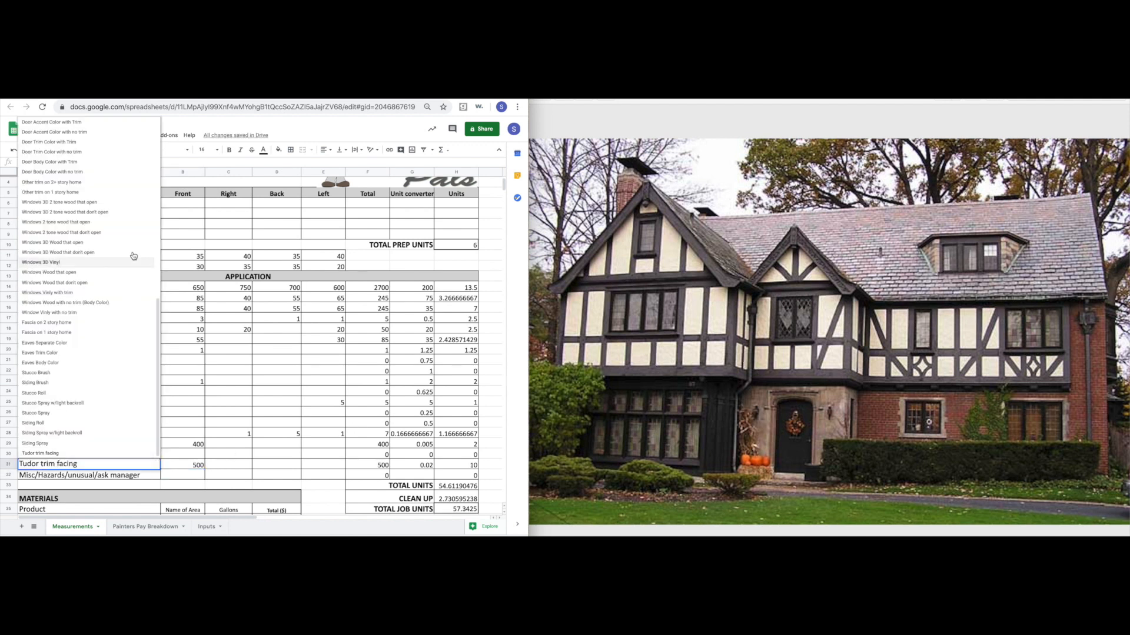
{"action": "left_click", "coordinate": [77, 453]}
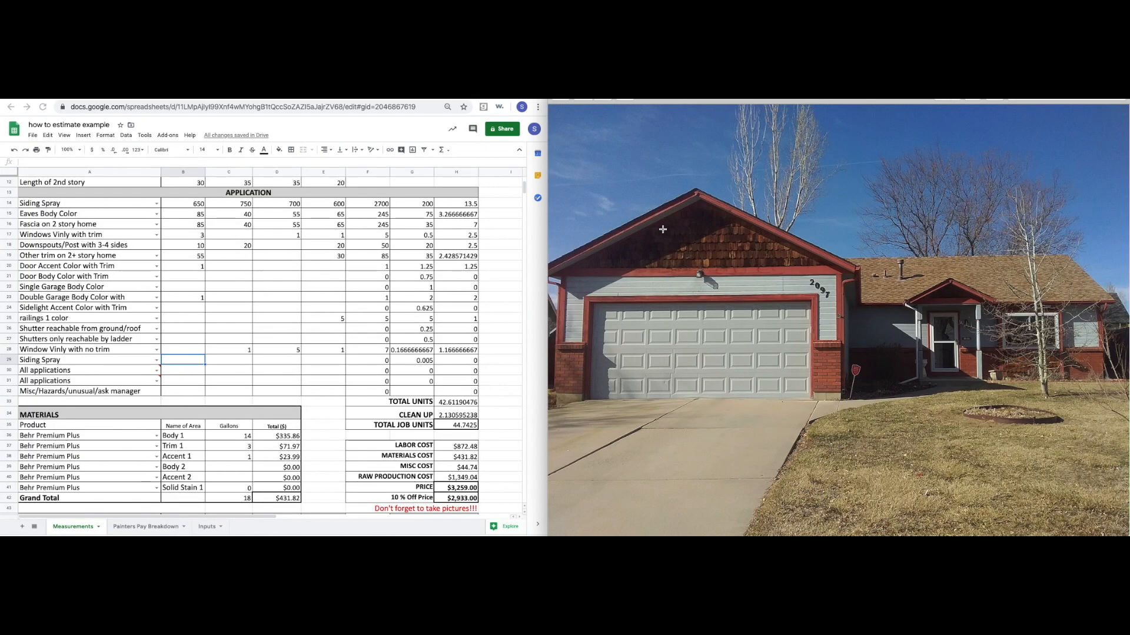
Outline the shingled gable above the garage in the house photo with a rectangular selection.
{"action": "left_click_drag", "start_coordinate": [658, 228], "coordinate": [747, 255]}
{"action": "left_click", "coordinate": [784, 265]}
{"action": "left_click_drag", "start_coordinate": [643, 237], "coordinate": [757, 254]}
{"action": "left_click_drag", "start_coordinate": [671, 225], "coordinate": [707, 231]}
{"action": "left_click", "coordinate": [828, 229]}
{"action": "left_click_drag", "start_coordinate": [625, 242], "coordinate": [778, 267]}
{"action": "left_click_drag", "start_coordinate": [656, 223], "coordinate": [753, 268]}
{"action": "left_click_drag", "start_coordinate": [612, 274], "coordinate": [794, 197]}
Enter 200 as the Front amount in the second Siding Spray row for the shingled gable.
{"action": "left_click", "coordinate": [189, 362]}
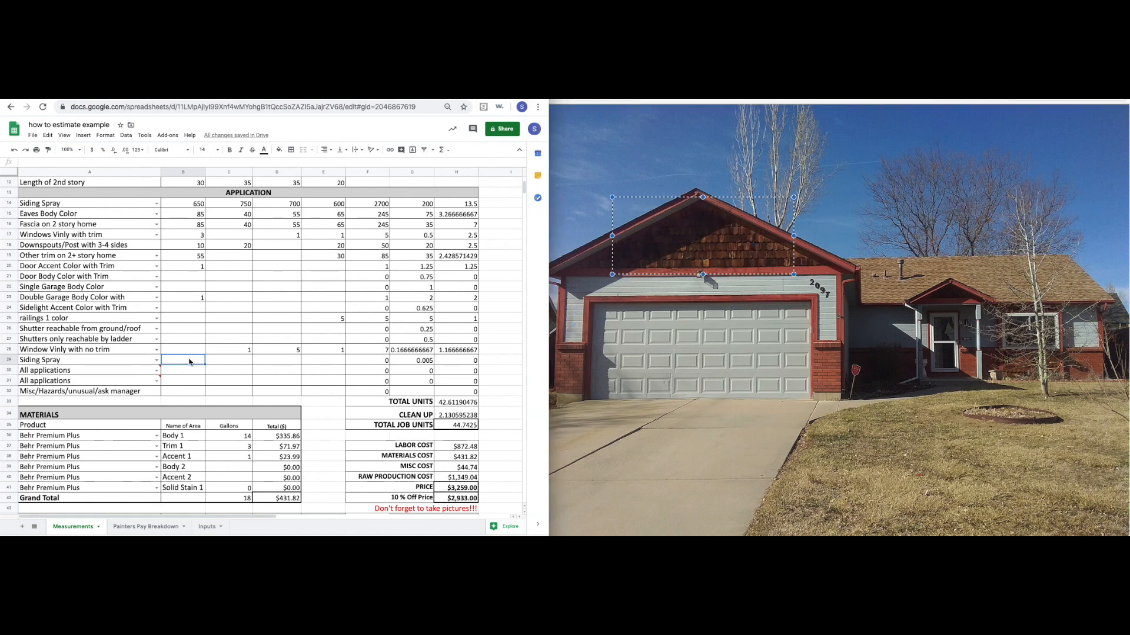
{"action": "type", "text": "200"}
{"action": "key", "text": "Return"}
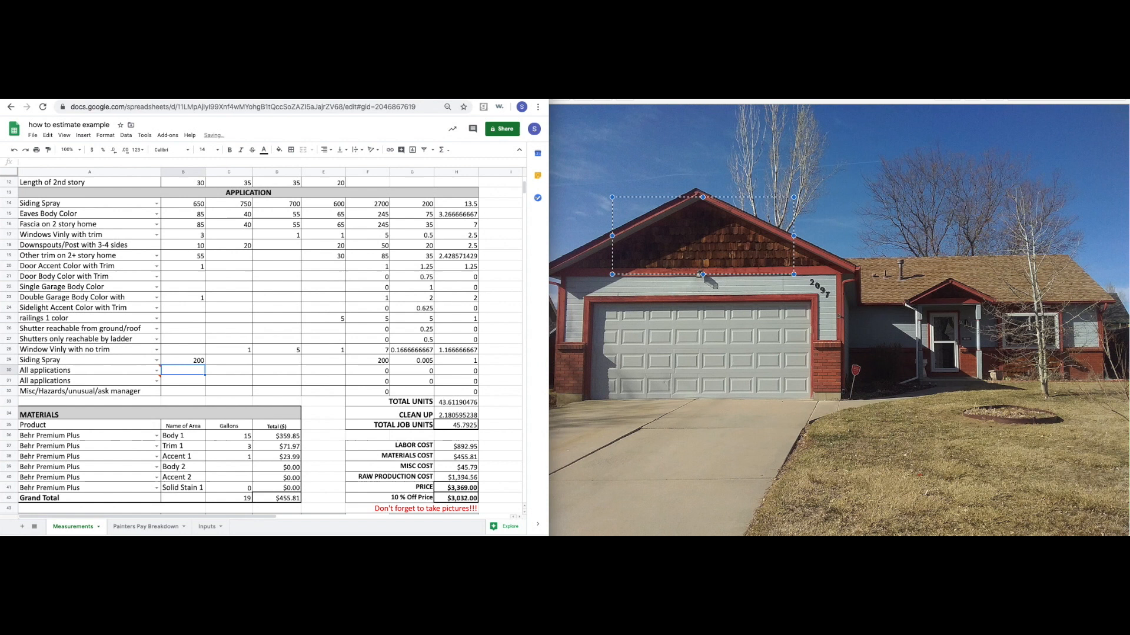
{"action": "left_click", "coordinate": [691, 235]}
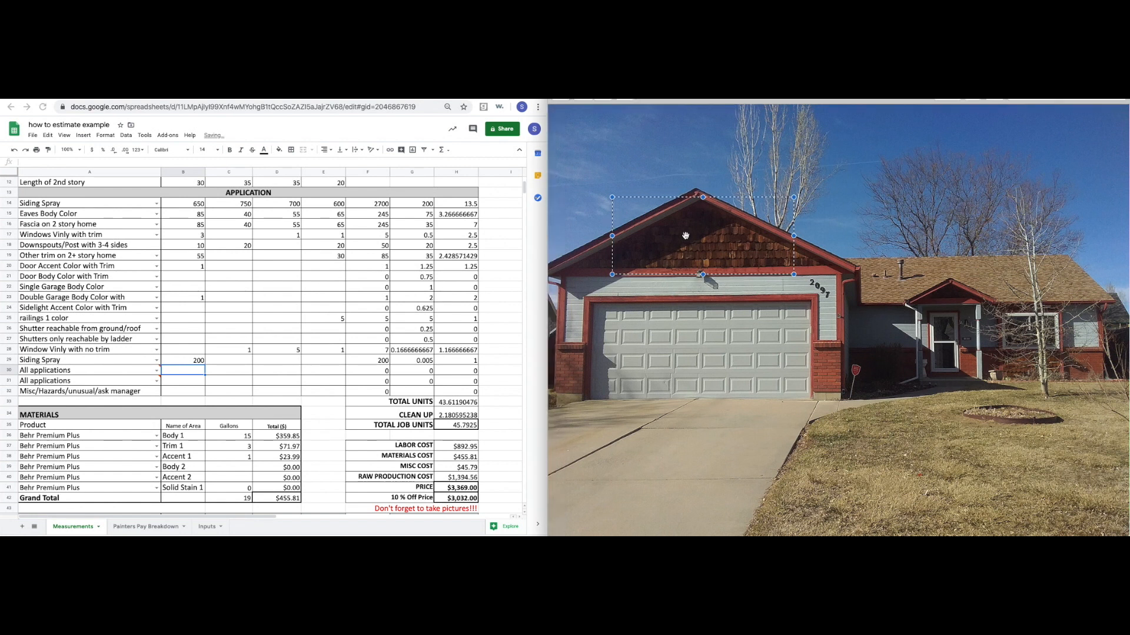
Clear the second Siding Spray row's Front amount, check the Body 1 gallons, and re-enter 200.
{"action": "left_click", "coordinate": [187, 360]}
{"action": "key", "text": "Delete"}
{"action": "left_click", "coordinate": [233, 436]}
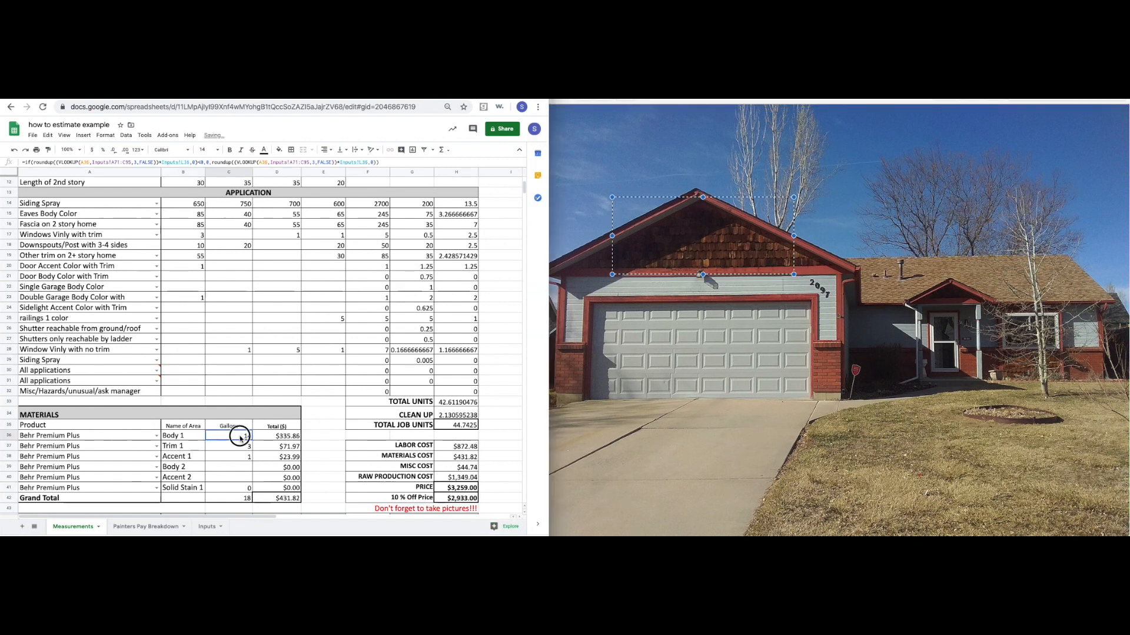
{"action": "left_click", "coordinate": [190, 360]}
{"action": "type", "text": "200"}
{"action": "key", "text": "Return"}
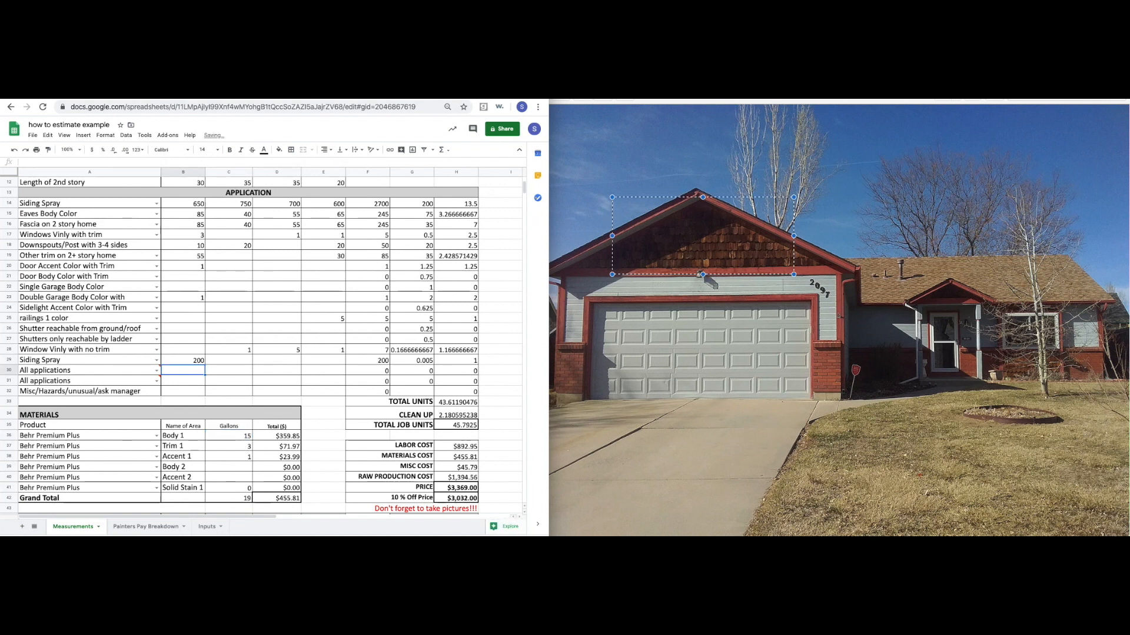
Examine how the second Siding Spray amount relates to the Body 1 and Solid Stain 1 gallons under Materials.
{"action": "left_click", "coordinate": [239, 489]}
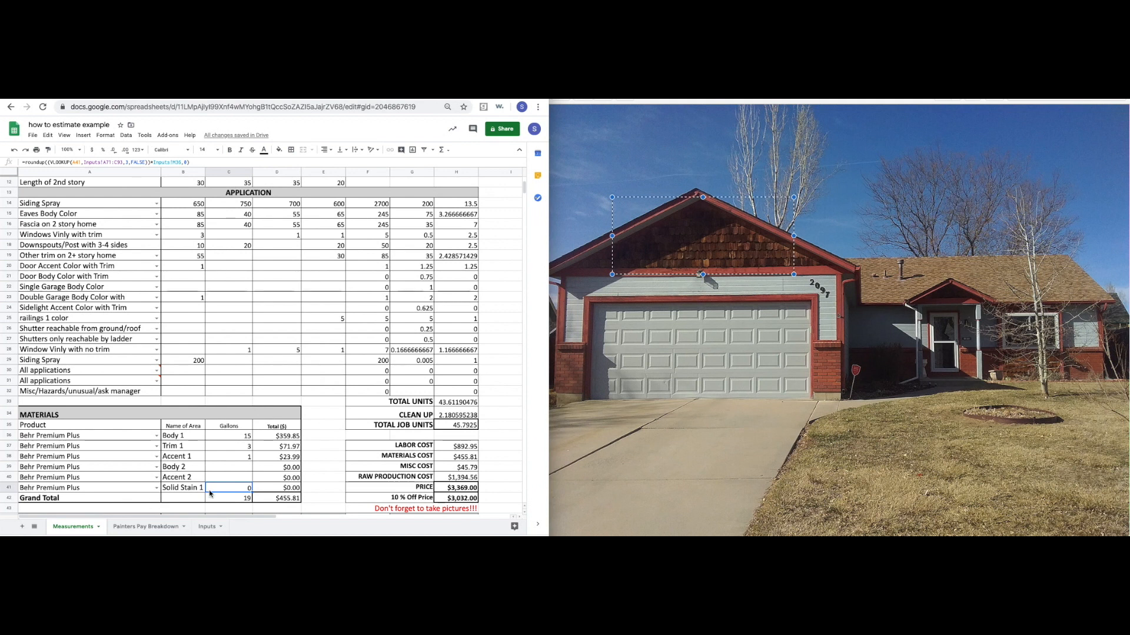
{"action": "left_click", "coordinate": [228, 438]}
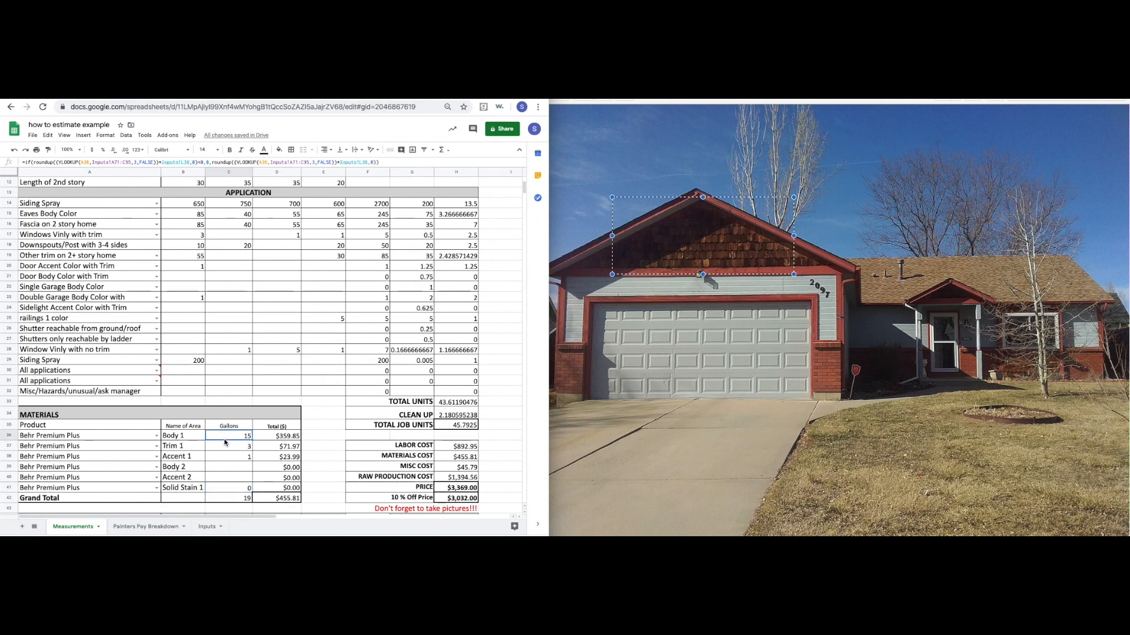
{"action": "left_click", "coordinate": [157, 370]}
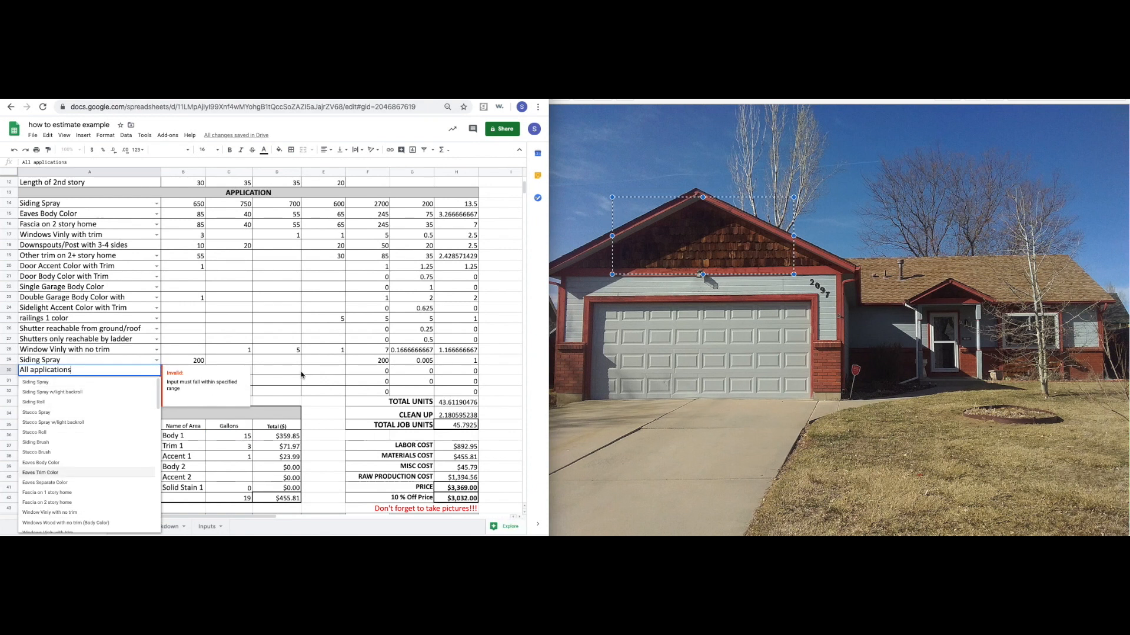
{"action": "left_click", "coordinate": [277, 370]}
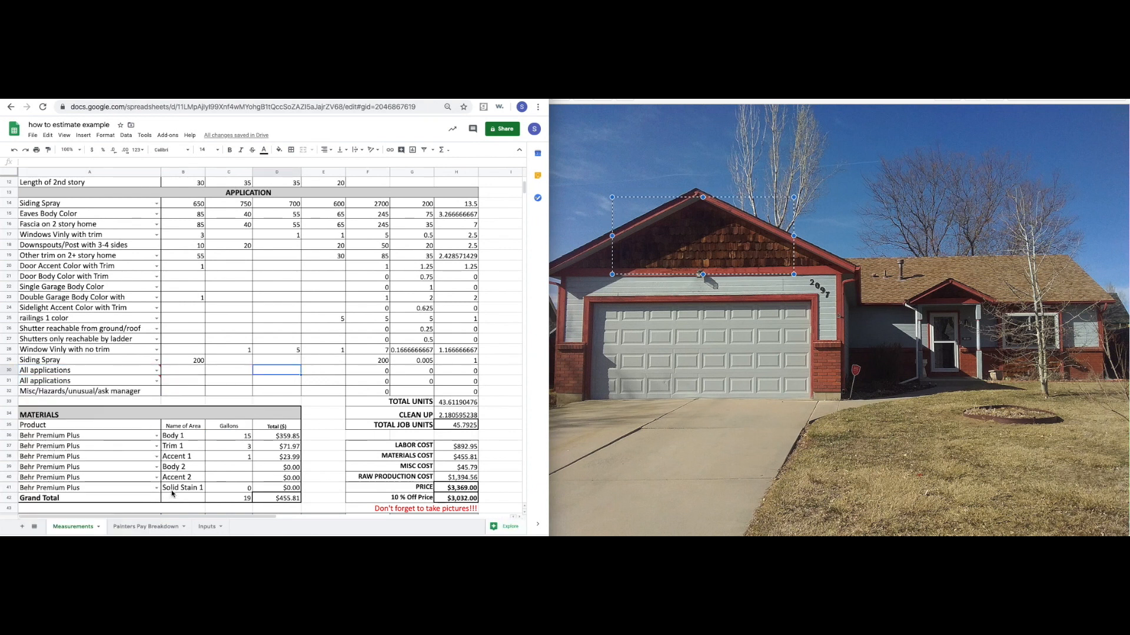
{"action": "left_click_drag", "start_coordinate": [150, 488], "coordinate": [220, 487]}
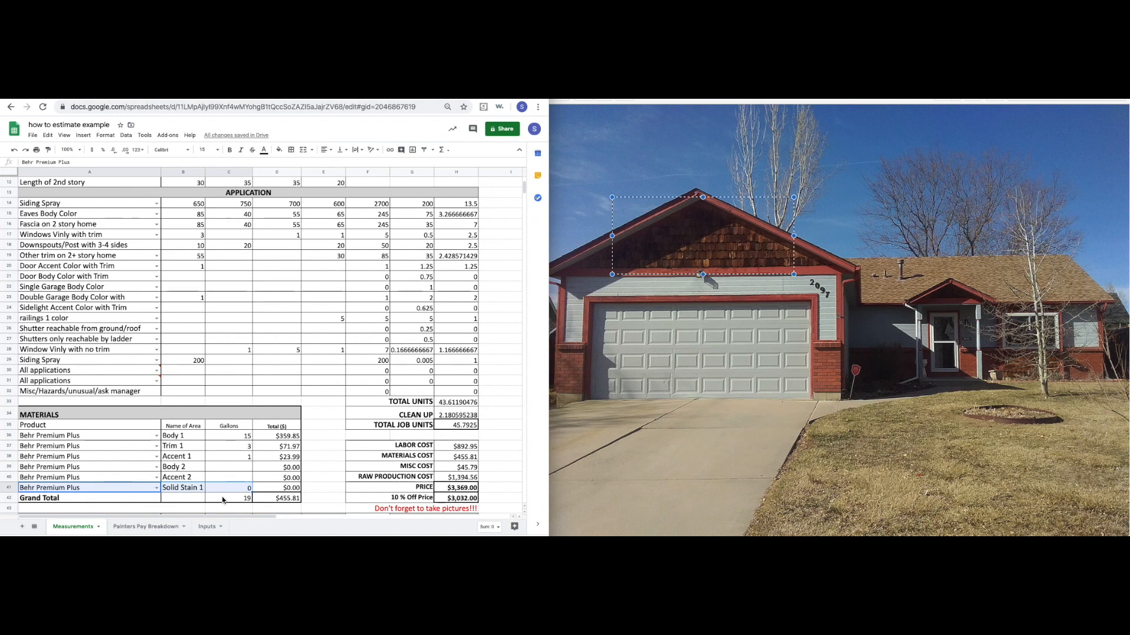
{"action": "left_click", "coordinate": [184, 488]}
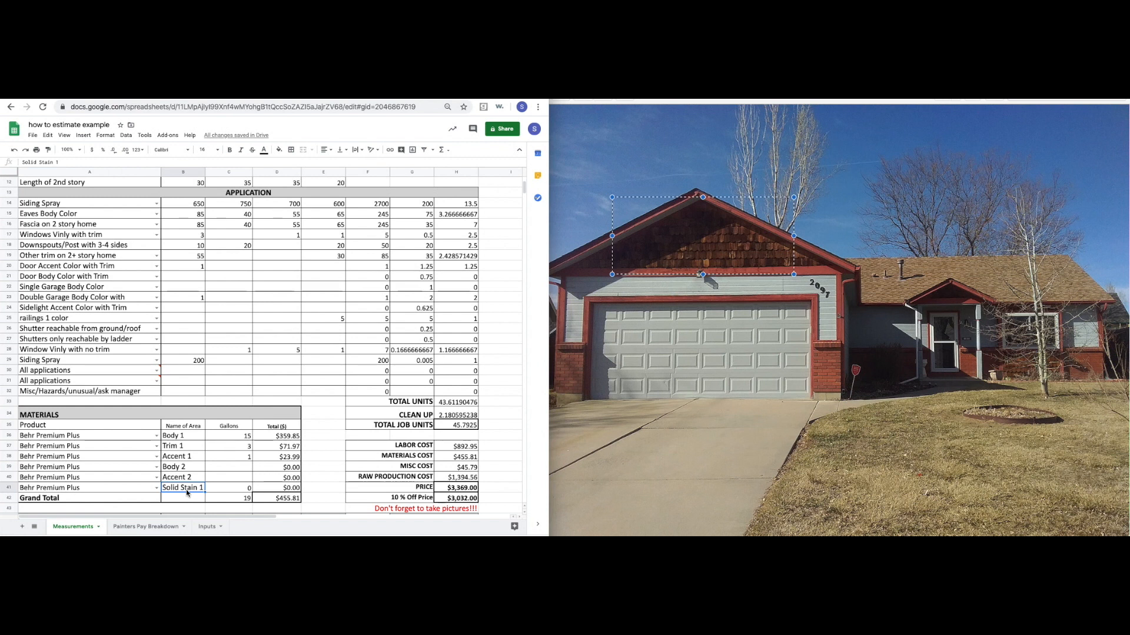
{"action": "left_click", "coordinate": [221, 491]}
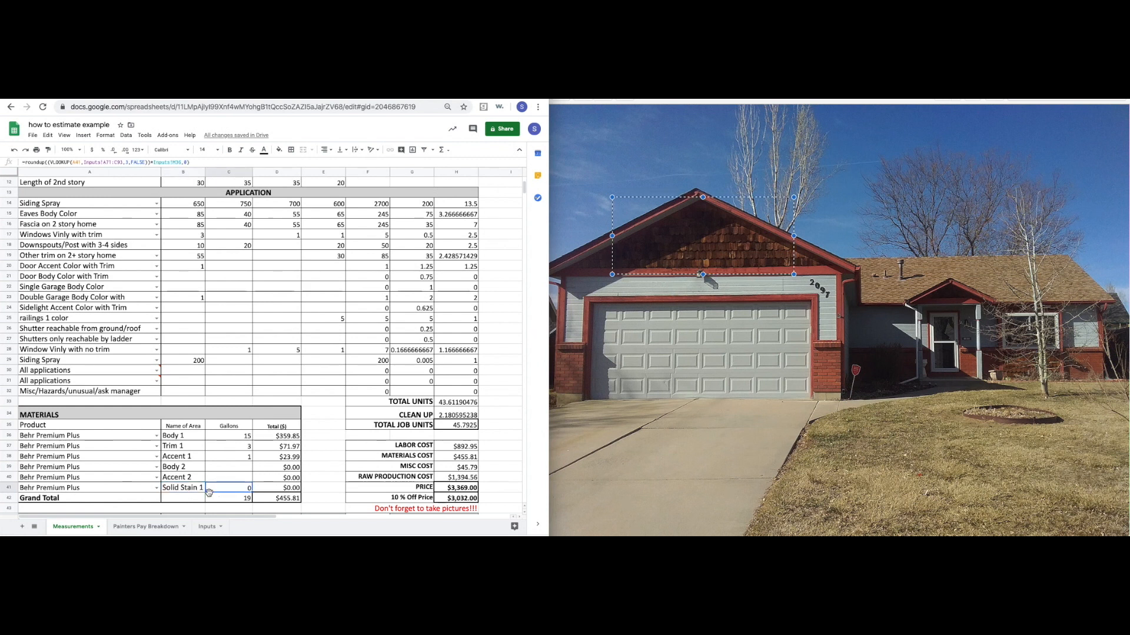
{"action": "left_click", "coordinate": [221, 438]}
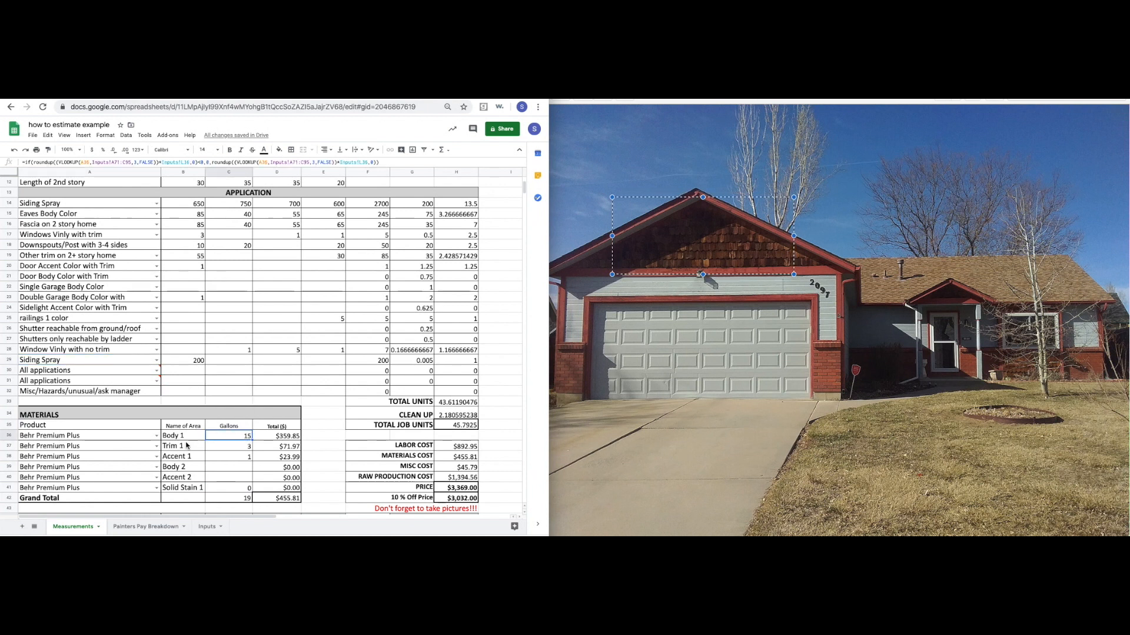
{"action": "left_click", "coordinate": [190, 361]}
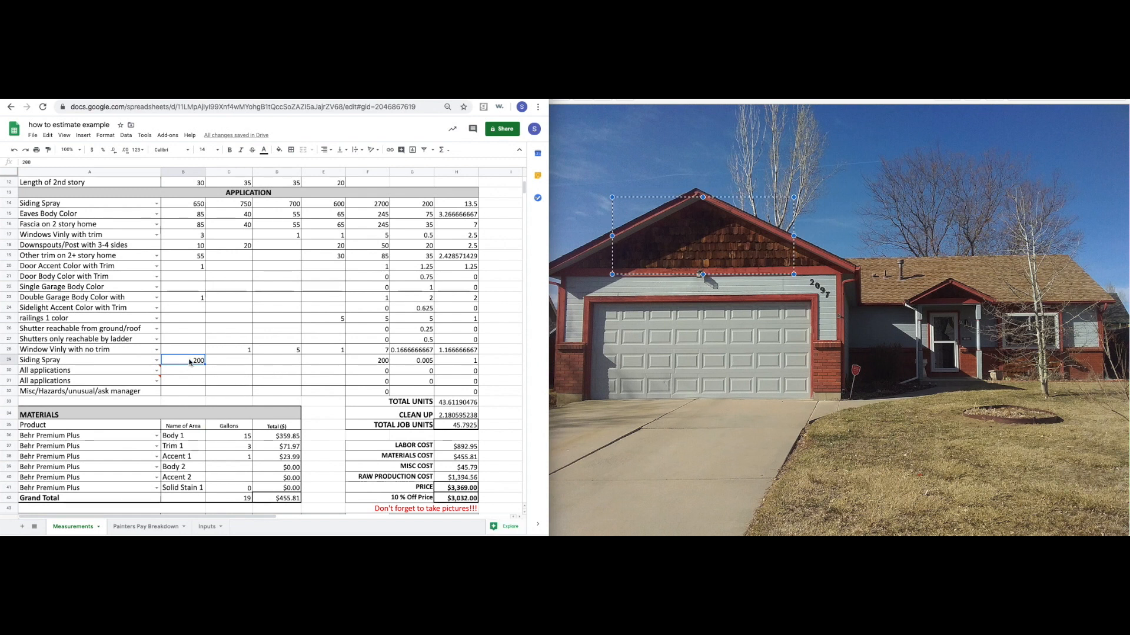
Override the Body 1 gallons under Materials with 14.
{"action": "left_click", "coordinate": [244, 436]}
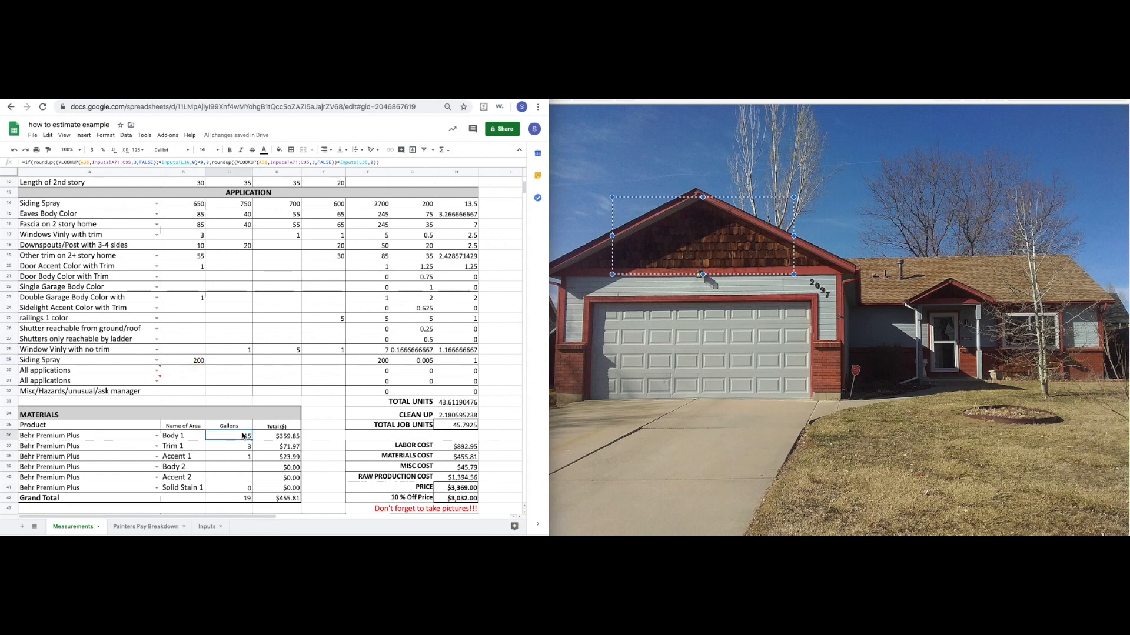
{"action": "type", "text": "14"}
{"action": "key", "text": "Return"}
Set Solid Stain 1 to 1 gallon and change its product to Super deck Solid Color.
{"action": "left_click", "coordinate": [239, 488]}
{"action": "key", "text": "Return"}
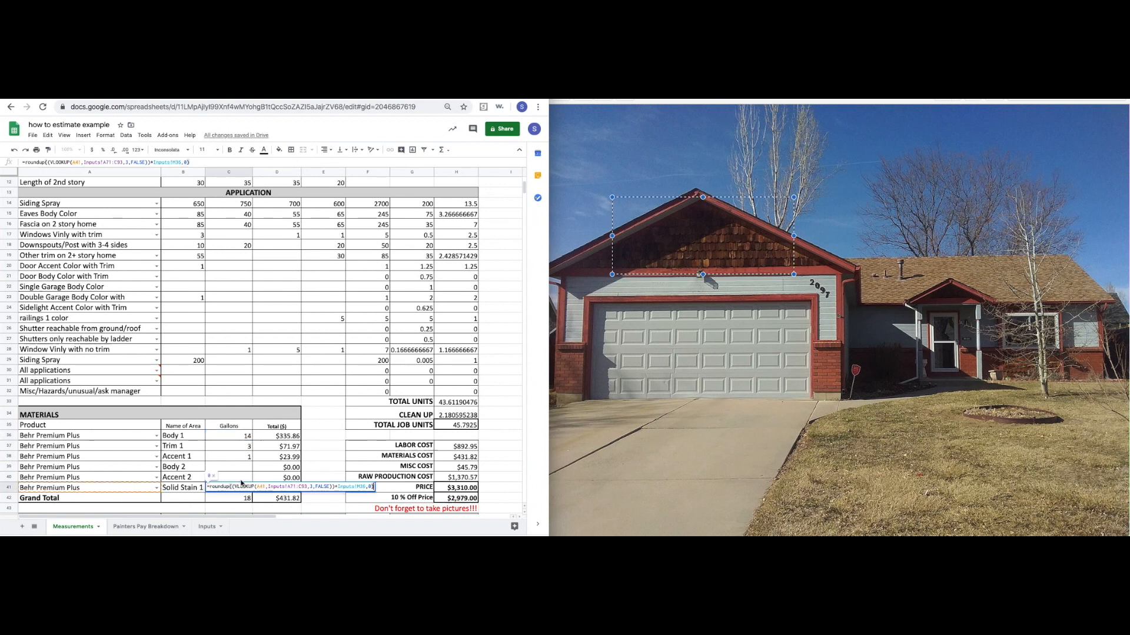
{"action": "key", "text": "Escape"}
{"action": "type", "text": "1"}
{"action": "key", "text": "Return"}
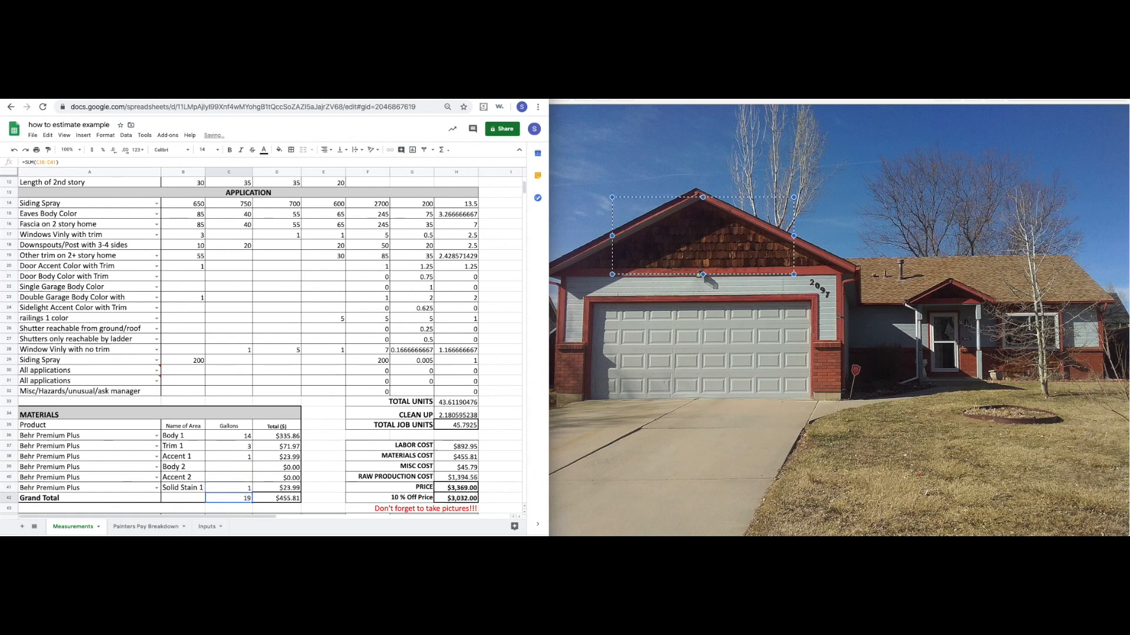
{"action": "left_click", "coordinate": [156, 488]}
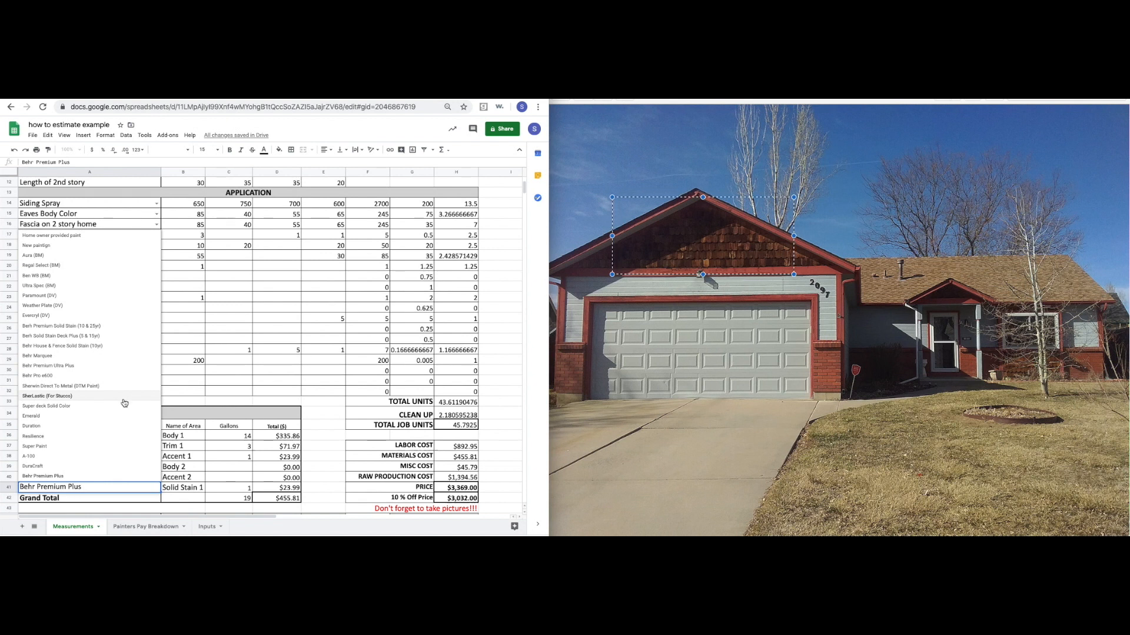
{"action": "left_click", "coordinate": [101, 407]}
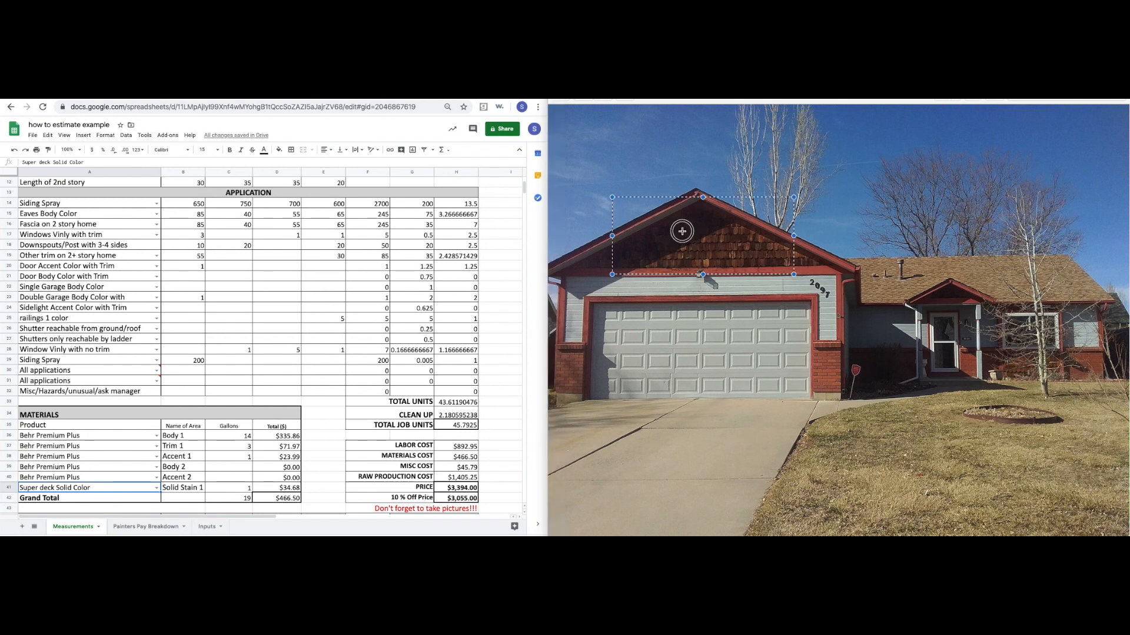
Undo the Solid Stain 1 product and gallons changes, the Body 1 override, and the second Siding Spray row's Front amount.
{"action": "left_click", "coordinate": [468, 307]}
{"action": "key", "text": "super+z"}
{"action": "key", "text": "super+z"}
{"action": "key", "text": "super+z"}
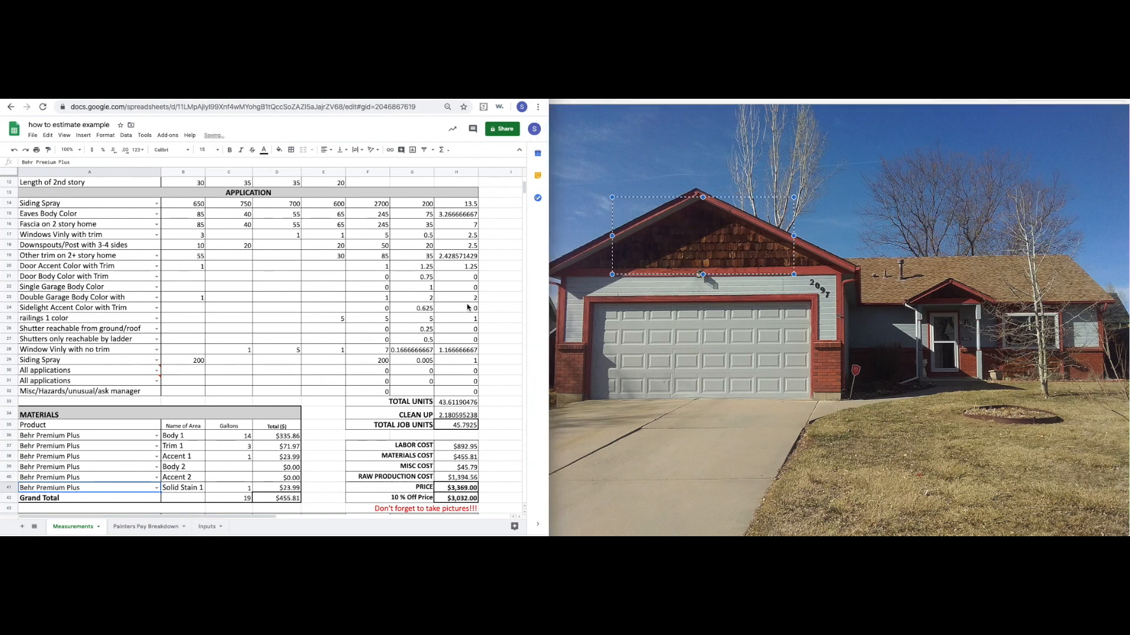
{"action": "key", "text": "super+z"}
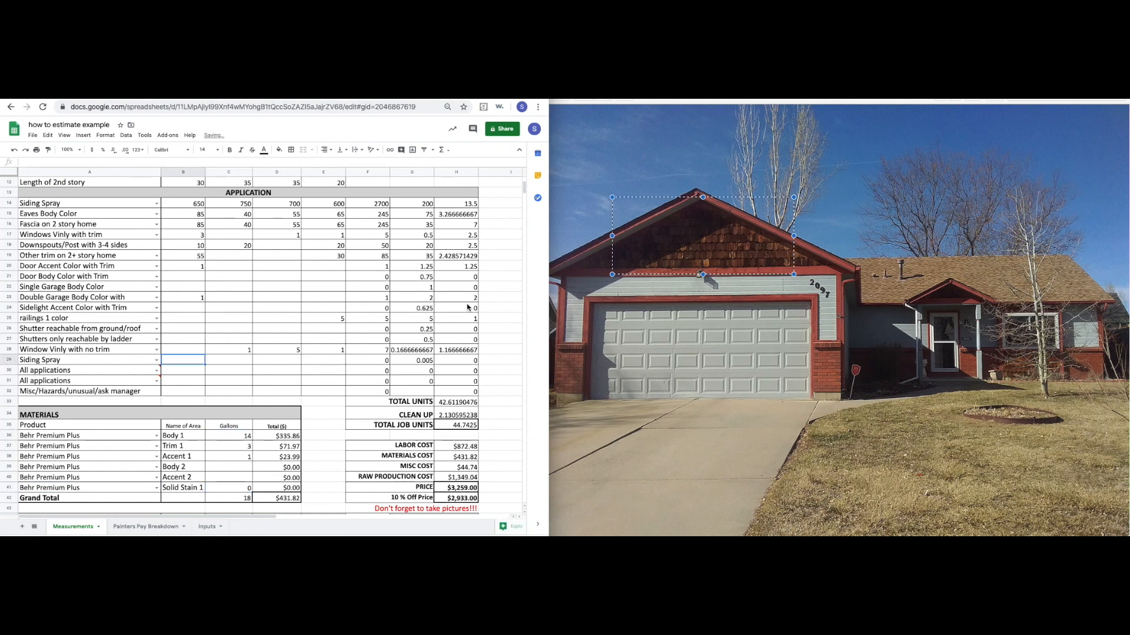
{"action": "key", "text": "super+z"}
Mark successive parts of the shingled gable above the garage in the house photo with rectangular selections.
{"action": "left_click_drag", "start_coordinate": [651, 236], "coordinate": [812, 274]}
{"action": "left_click_drag", "start_coordinate": [630, 231], "coordinate": [798, 263]}
{"action": "left_click_drag", "start_coordinate": [670, 205], "coordinate": [715, 219]}
{"action": "left_click_drag", "start_coordinate": [641, 242], "coordinate": [790, 277]}
{"action": "left_click", "coordinate": [189, 362]}
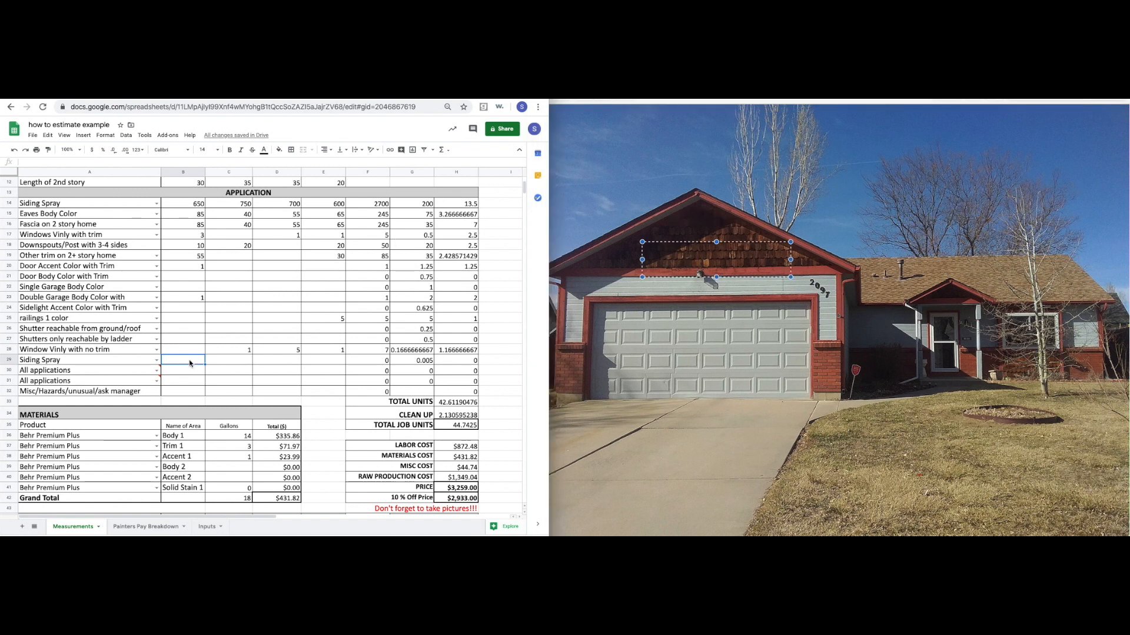
{"action": "left_click", "coordinate": [682, 228]}
{"action": "left_click_drag", "start_coordinate": [682, 226], "coordinate": [739, 237]}
Enter 400 as the Front amount in the second Siding Spray row for the shingled gable.
{"action": "left_click", "coordinate": [182, 355]}
{"action": "type", "text": "400"}
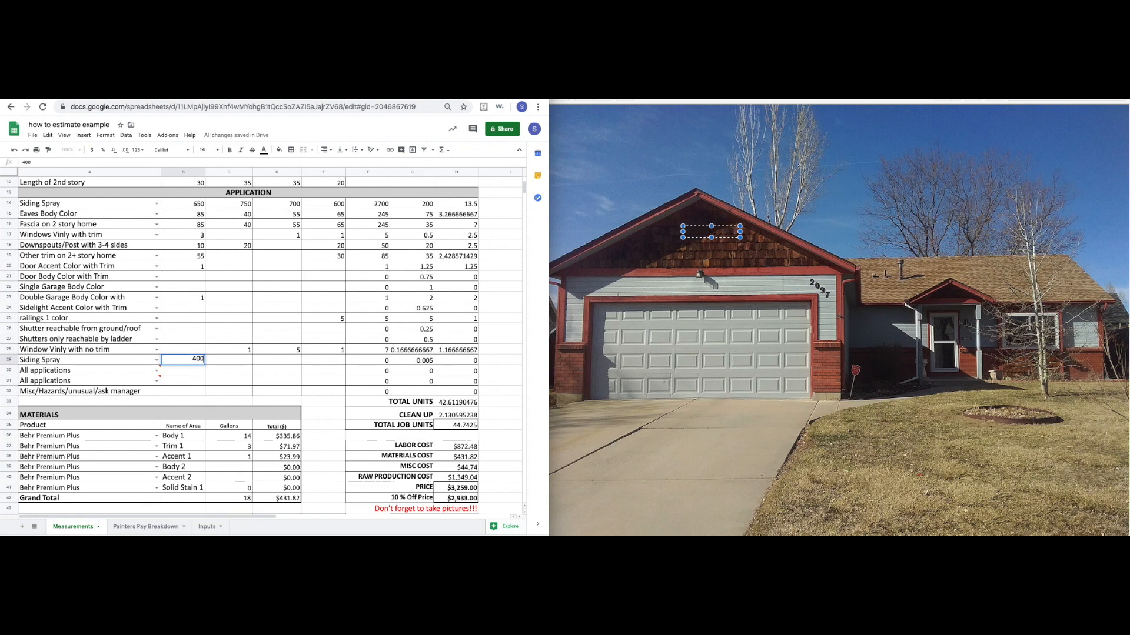
{"action": "key", "text": "Return"}
Outline the middle of the gable shingles in the photo and check the Body 1 gallons formula.
{"action": "left_click_drag", "start_coordinate": [646, 237], "coordinate": [778, 254]}
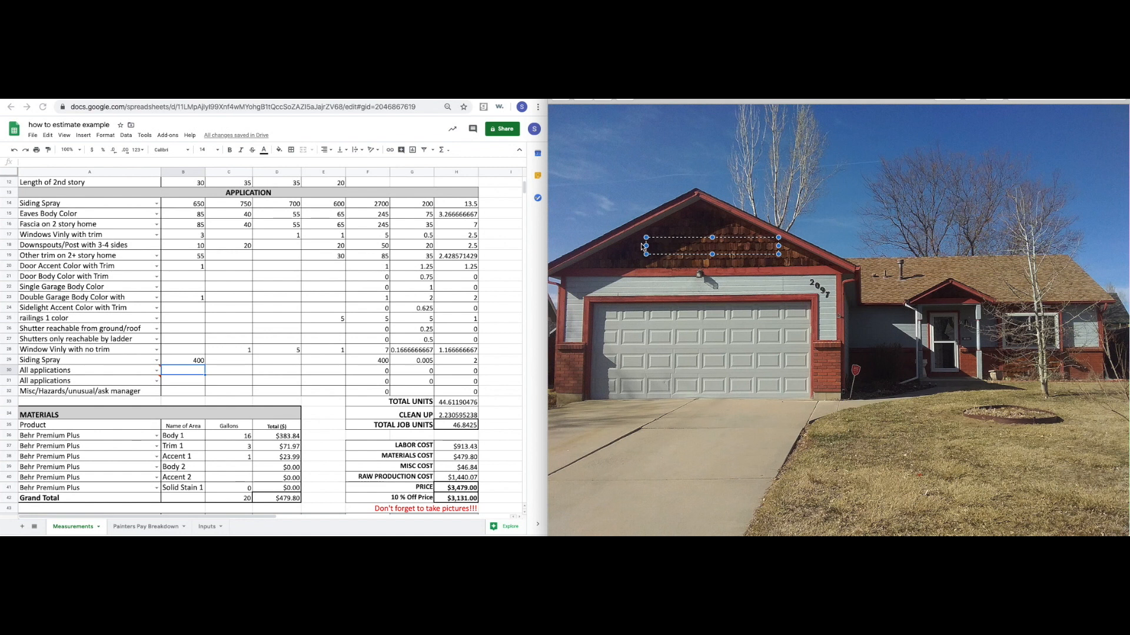
{"action": "left_click_drag", "start_coordinate": [682, 222], "coordinate": [777, 251]}
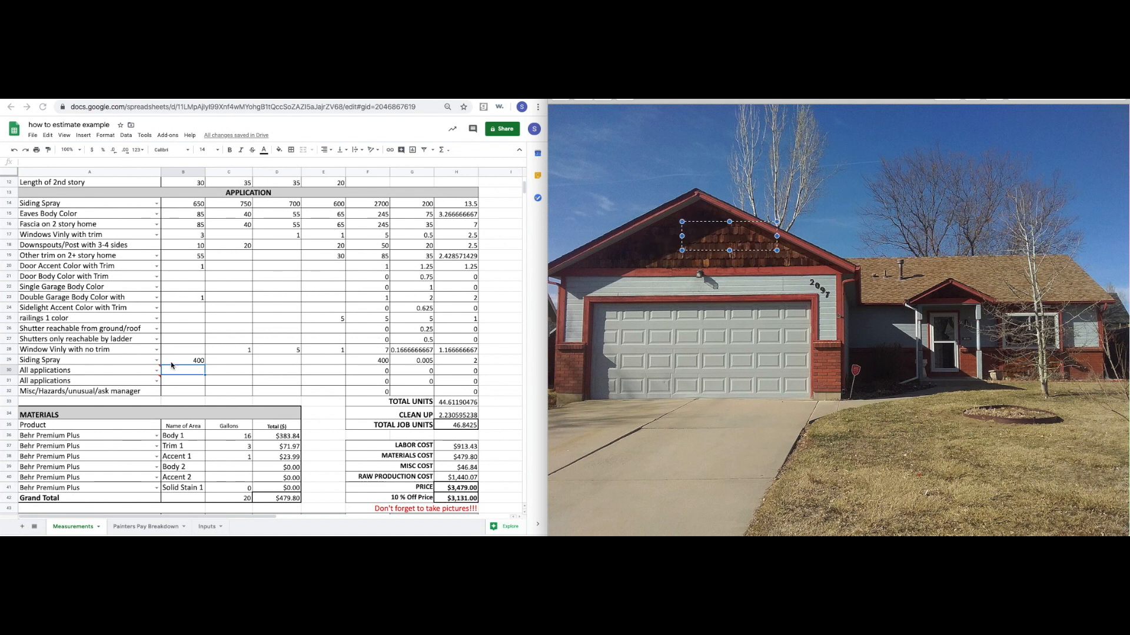
{"action": "left_click", "coordinate": [246, 436]}
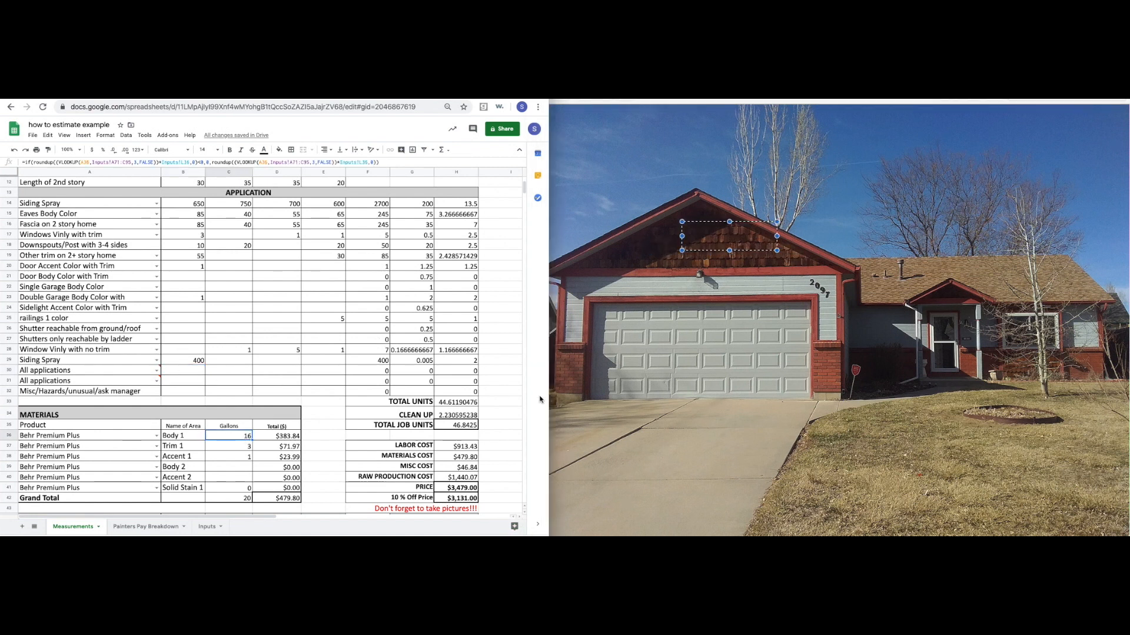